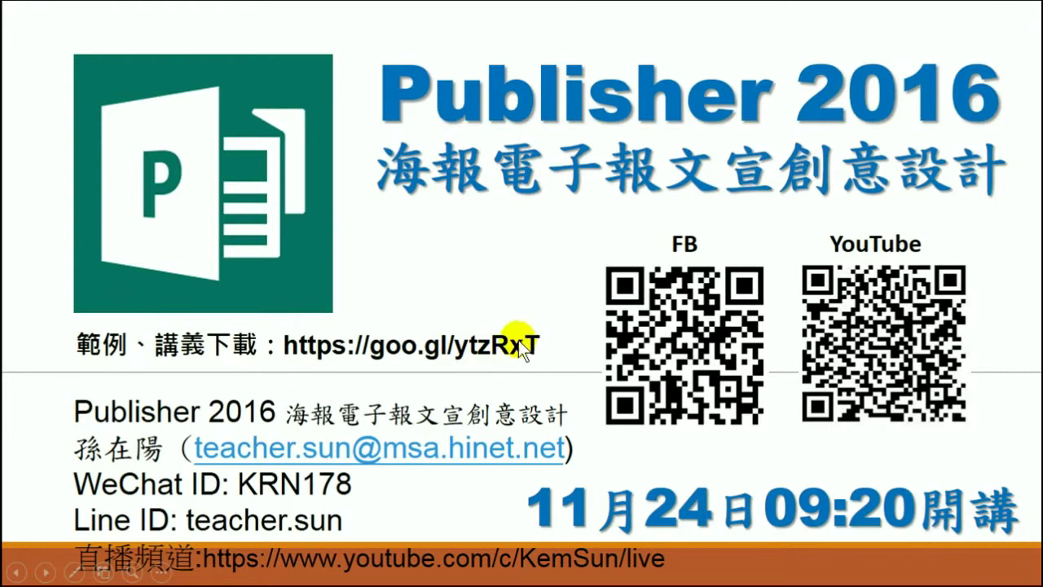
End the PowerPoint slideshow, clear to the desktop, and bring up Chrome's taskbar jump list.
{"action": "key", "text": "Escape"}
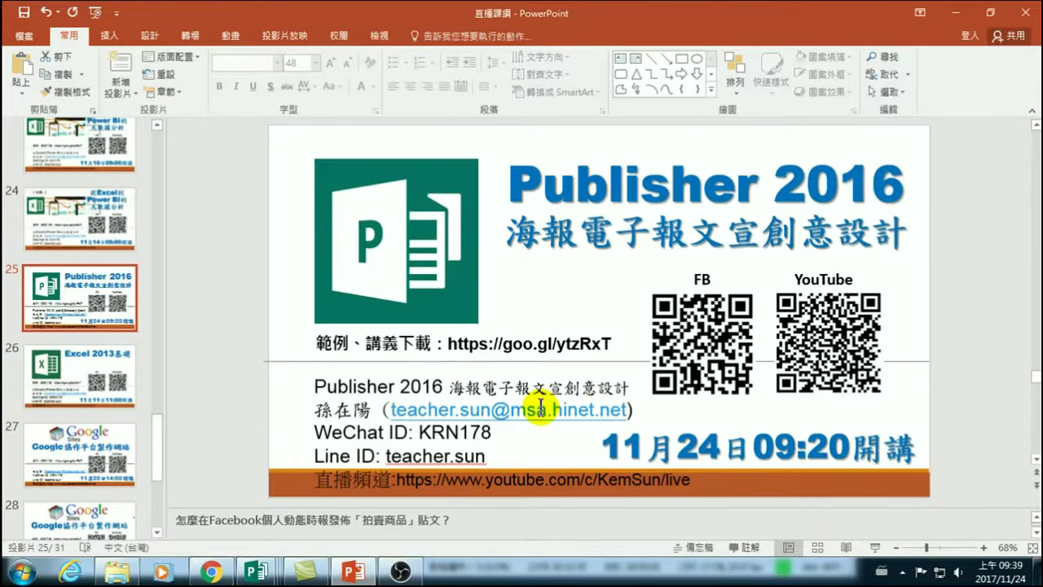
{"action": "key", "text": "alt+Tab"}
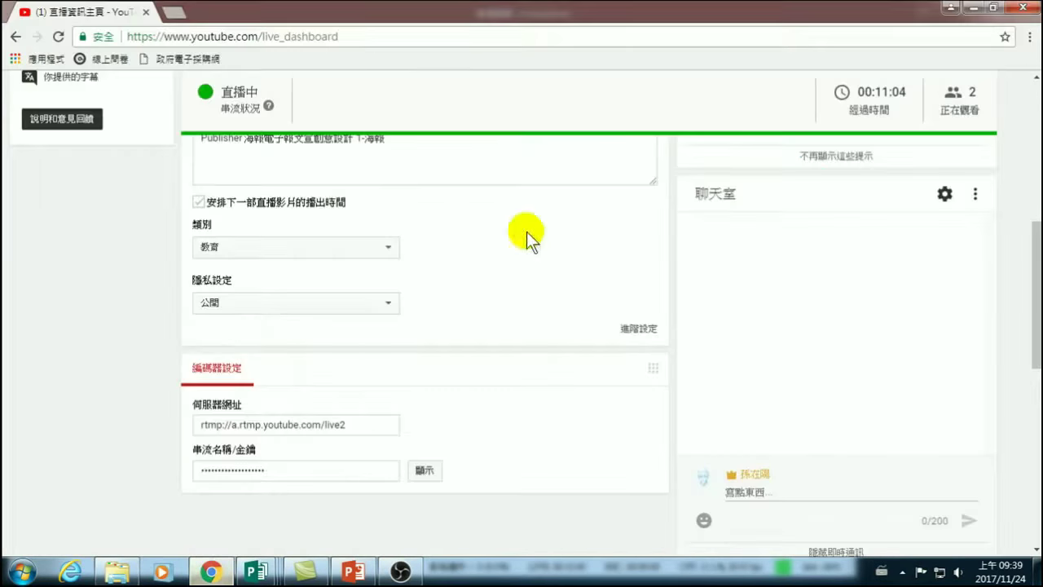
{"action": "key", "text": "super+d"}
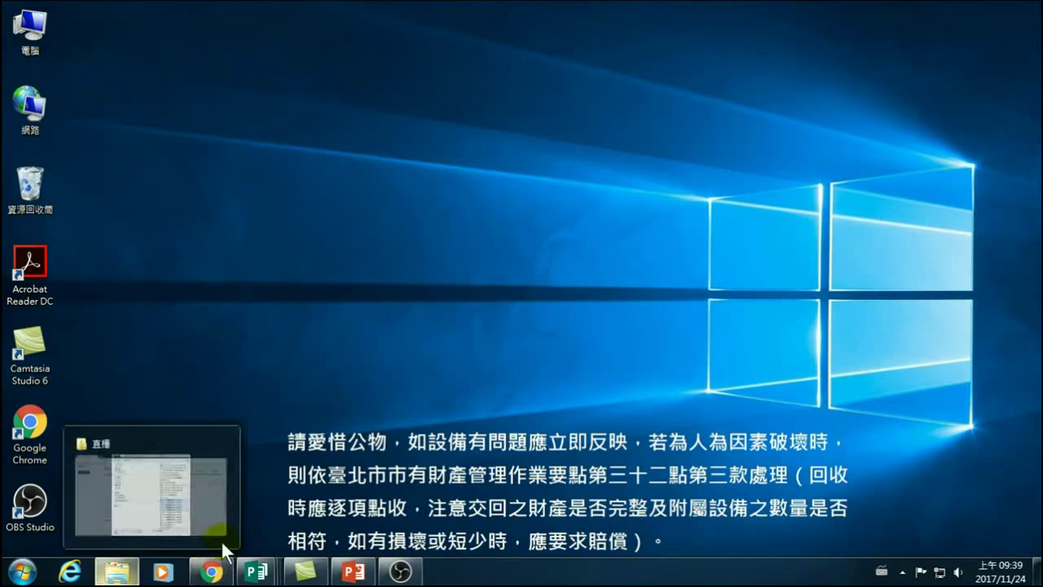
{"action": "left_click", "coordinate": [183, 507]}
{"action": "right_click", "coordinate": [210, 573]}
{"action": "left_click", "coordinate": [206, 495]}
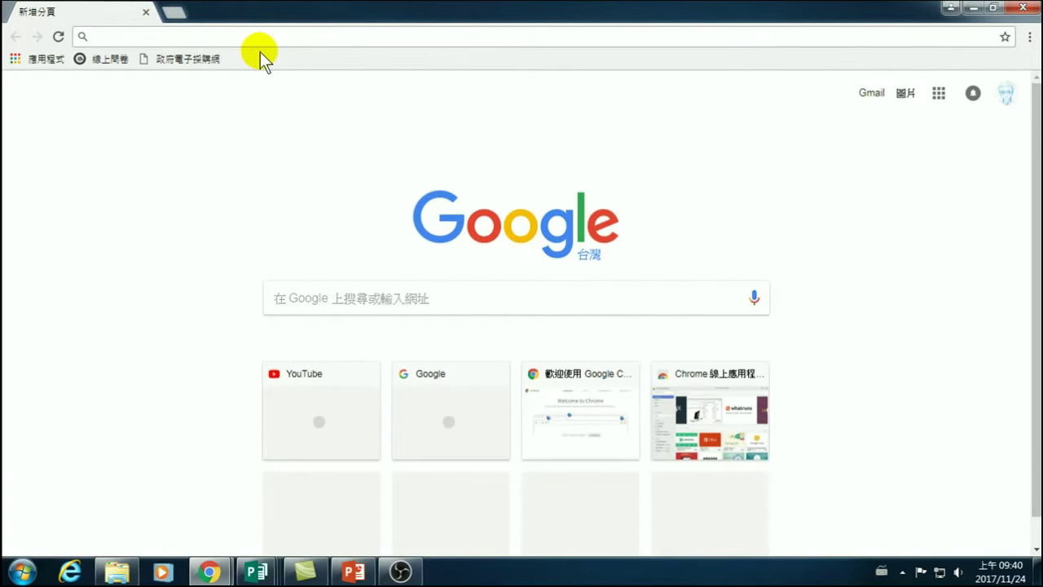
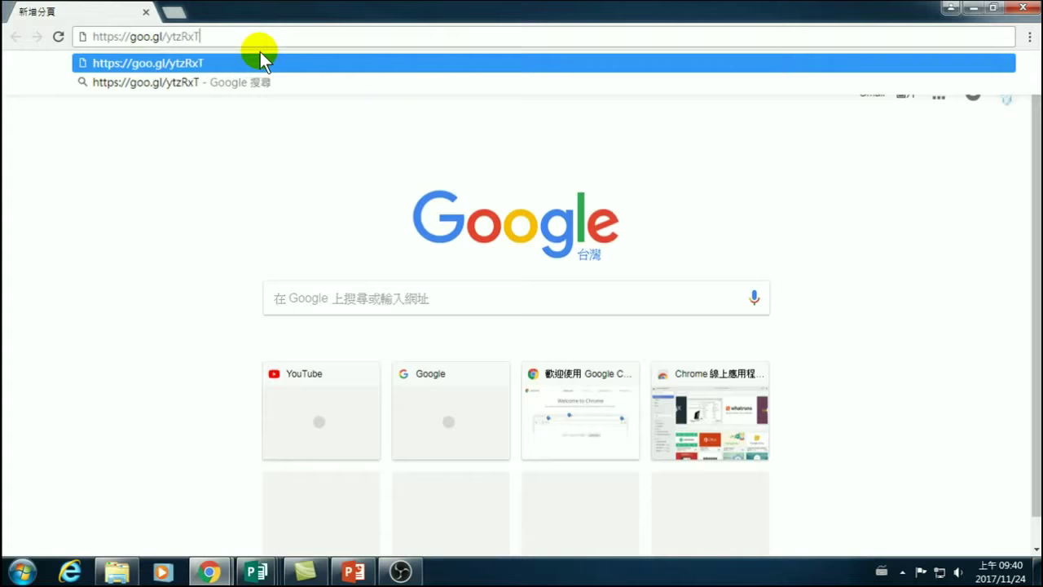
{"action": "key", "text": "Return"}
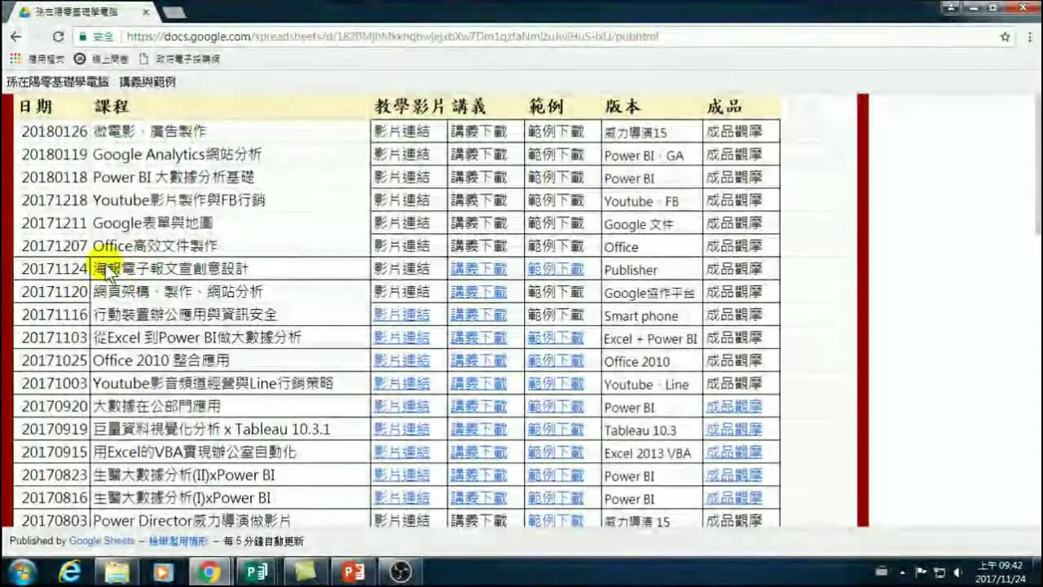
Download the 20171124 handout PDF from the Drive viewer and open the downloaded copy.
{"action": "left_click", "coordinate": [474, 269]}
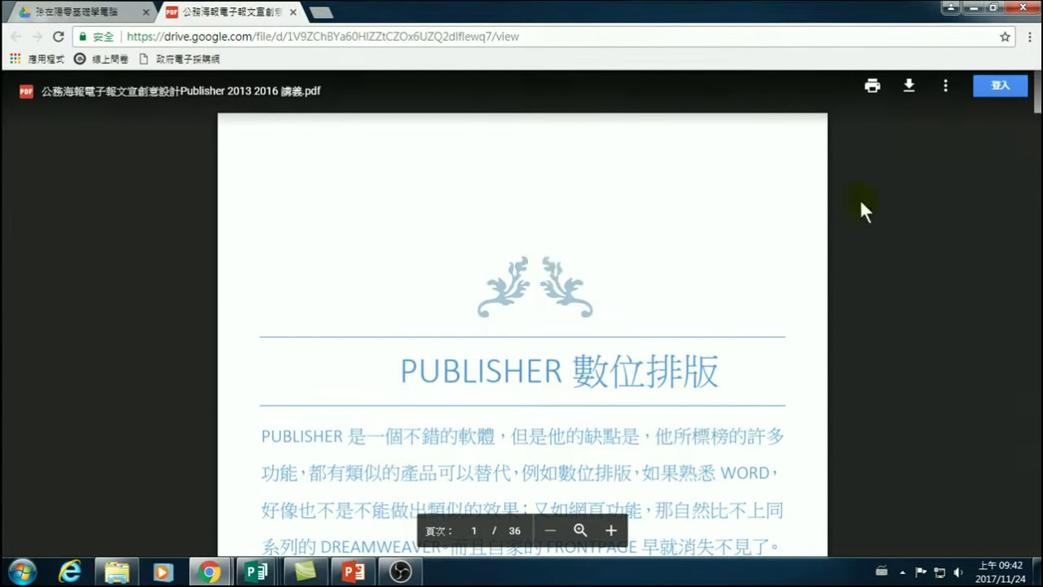
{"action": "left_click", "coordinate": [910, 86]}
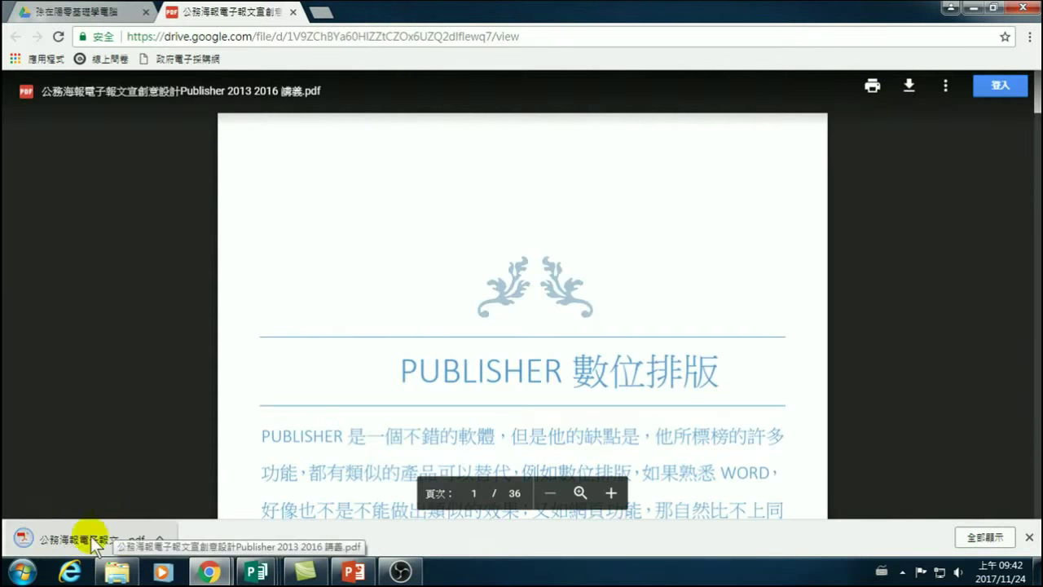
{"action": "left_click", "coordinate": [92, 542]}
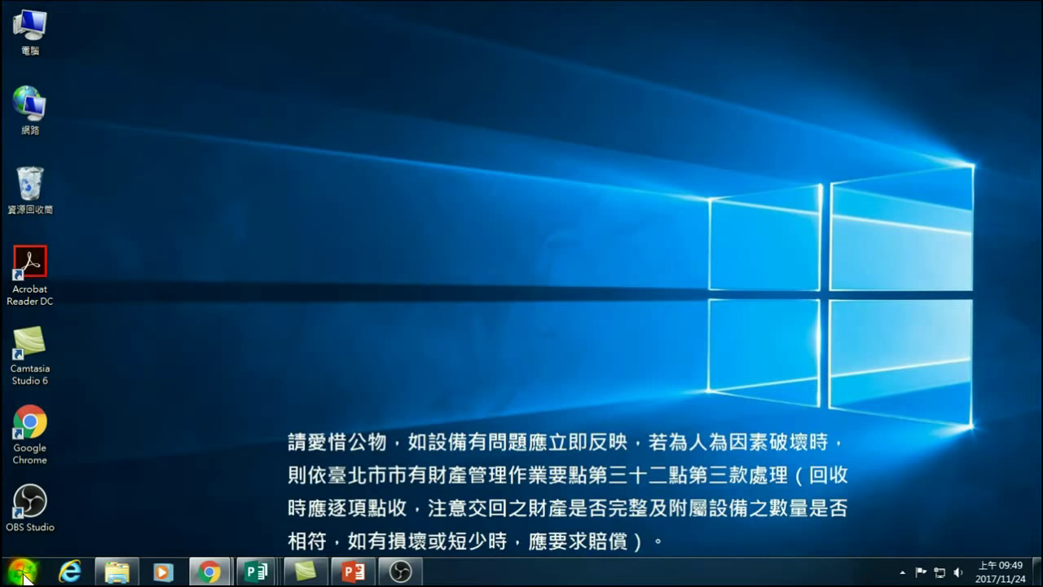
Launch Publisher 2016 from the Start menu's All Programs list.
{"action": "left_click", "coordinate": [23, 572]}
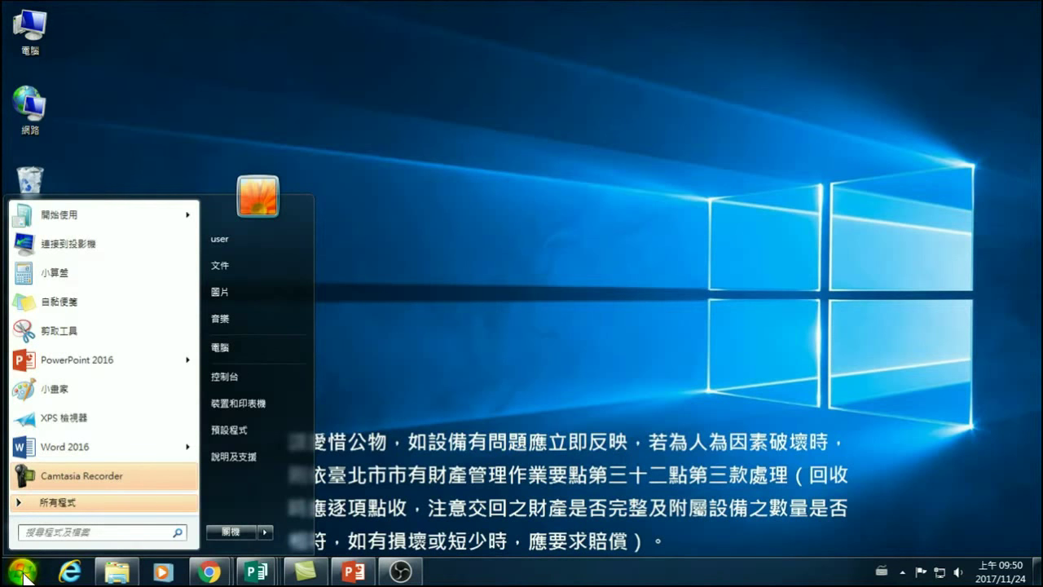
{"action": "left_click", "coordinate": [30, 562]}
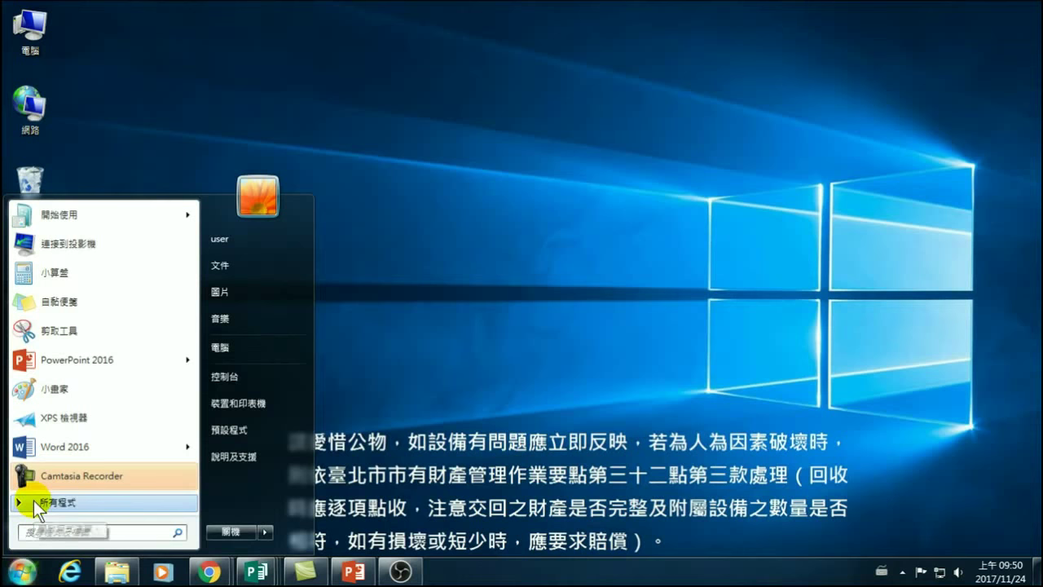
{"action": "left_click", "coordinate": [33, 501]}
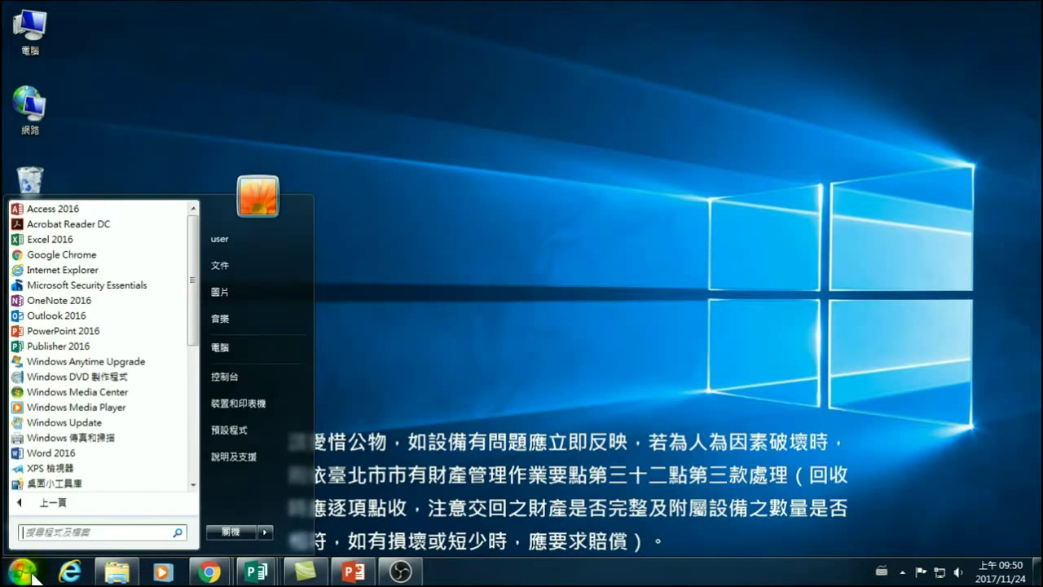
{"action": "left_click", "coordinate": [49, 346]}
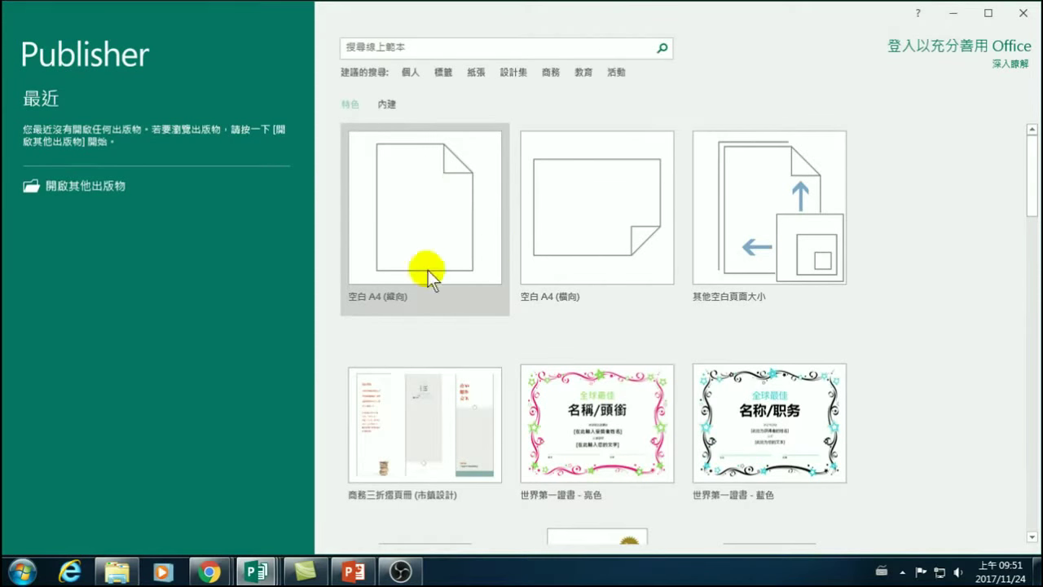
{"action": "scroll", "coordinate": [511, 277], "scroll_direction": "down", "scroll_amount": 1}
{"action": "scroll", "coordinate": [509, 278], "scroll_direction": "down", "scroll_amount": 1}
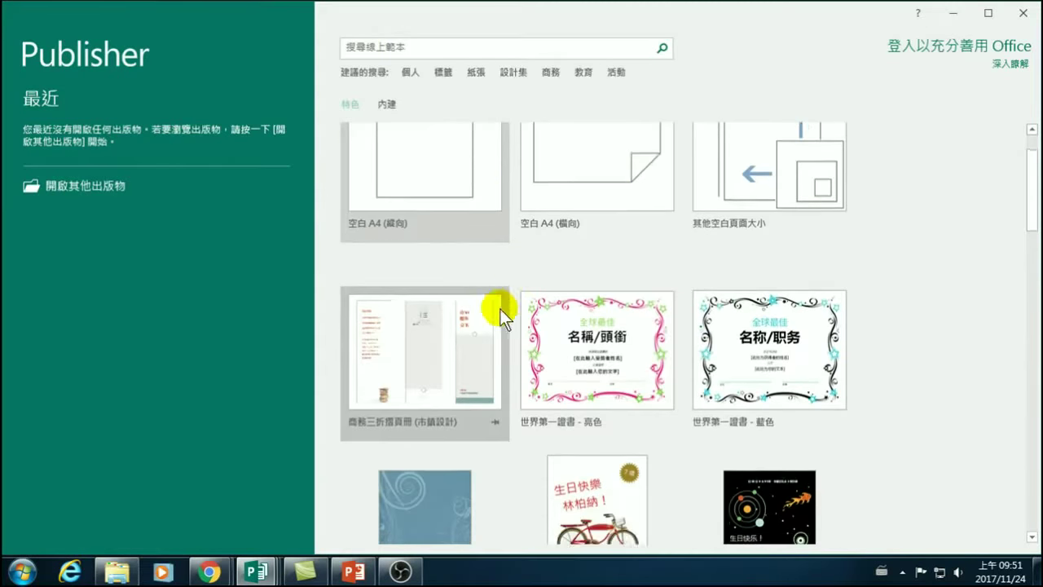
{"action": "scroll", "coordinate": [482, 326], "scroll_direction": "down", "scroll_amount": 1}
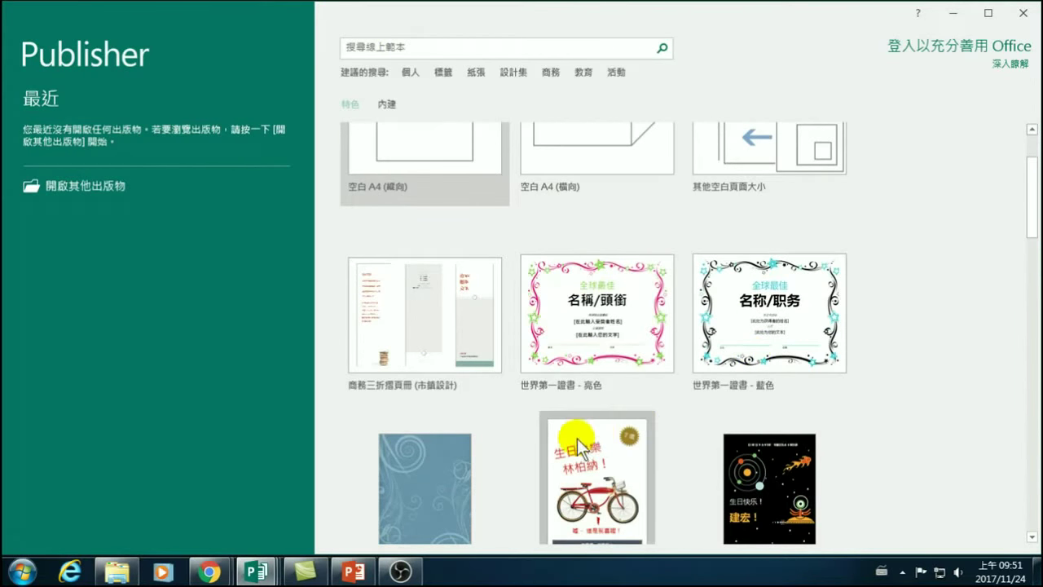
{"action": "scroll", "coordinate": [554, 440], "scroll_direction": "down", "scroll_amount": 3}
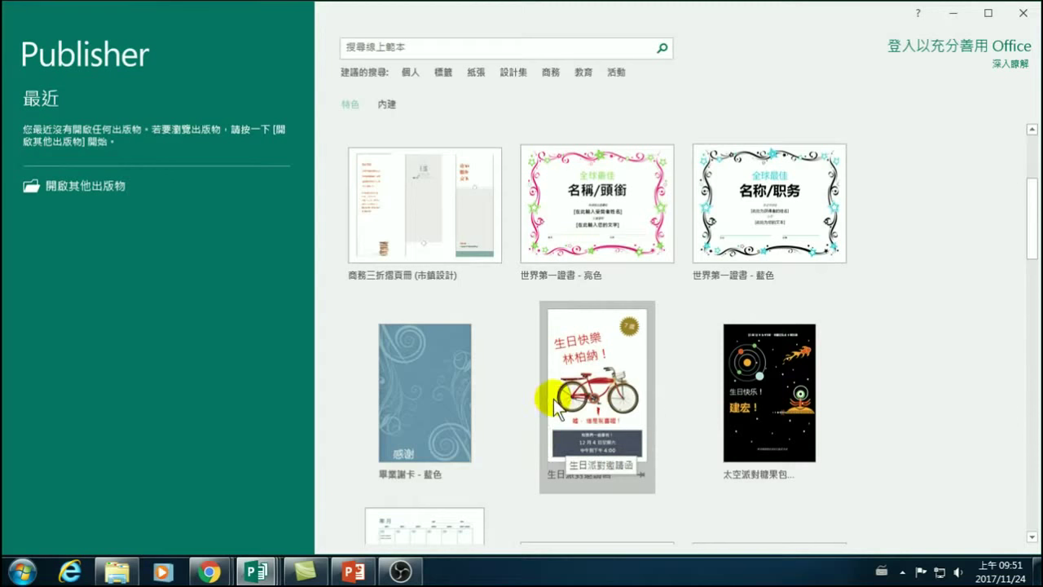
{"action": "scroll", "coordinate": [512, 399], "scroll_direction": "up", "scroll_amount": 6}
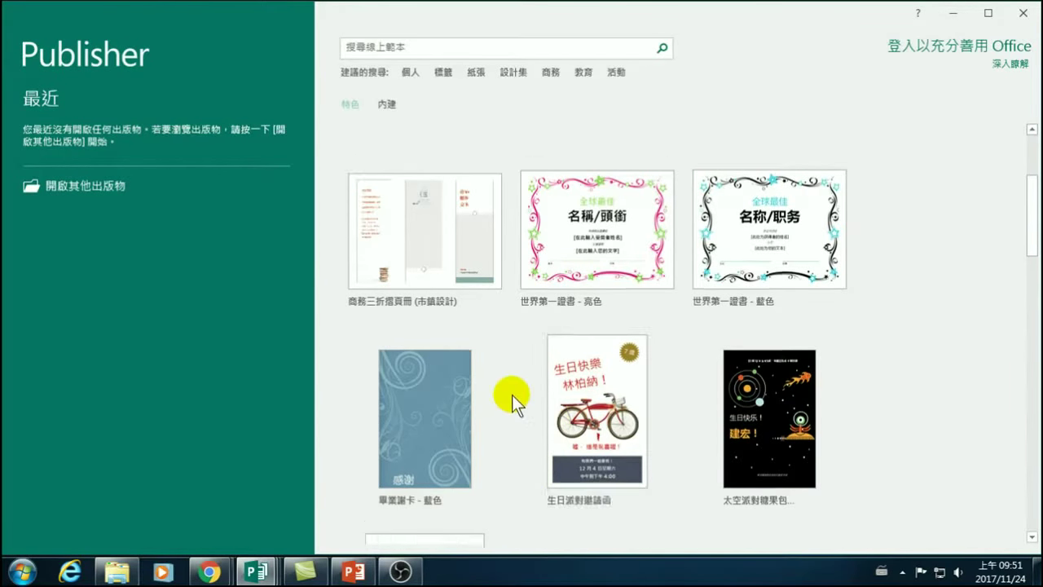
{"action": "scroll", "coordinate": [503, 299], "scroll_direction": "down", "scroll_amount": 7}
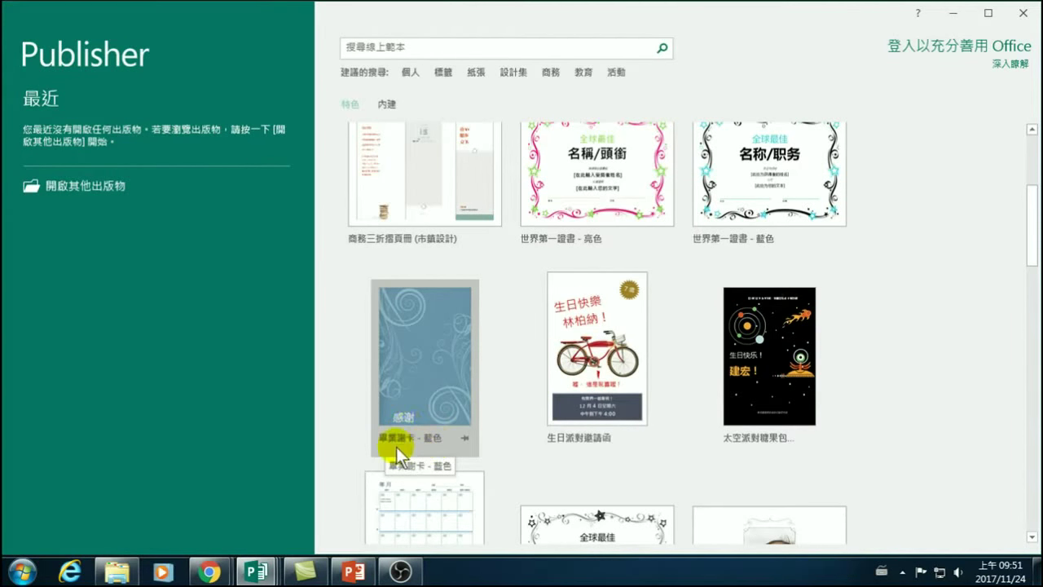
{"action": "left_click", "coordinate": [432, 402]}
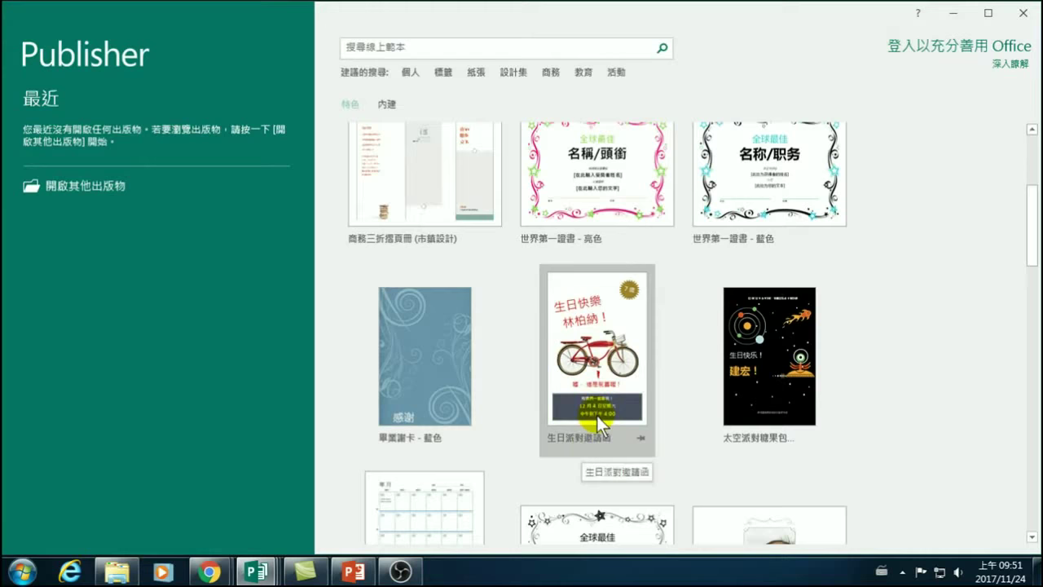
{"action": "scroll", "coordinate": [597, 416], "scroll_direction": "down", "scroll_amount": 1}
{"action": "scroll", "coordinate": [598, 419], "scroll_direction": "up", "scroll_amount": 1}
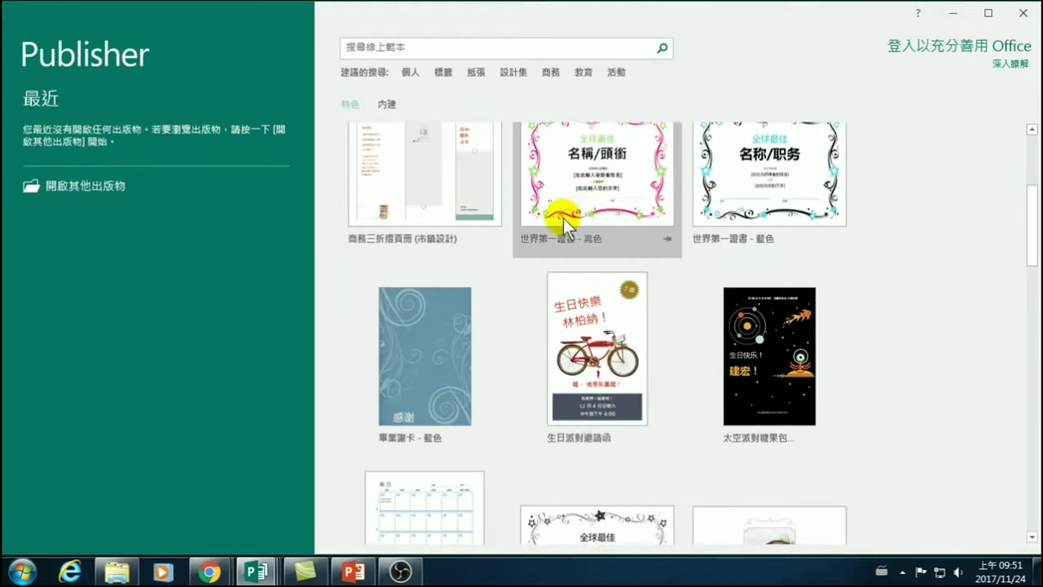
{"action": "scroll", "coordinate": [570, 244], "scroll_direction": "down", "scroll_amount": 3}
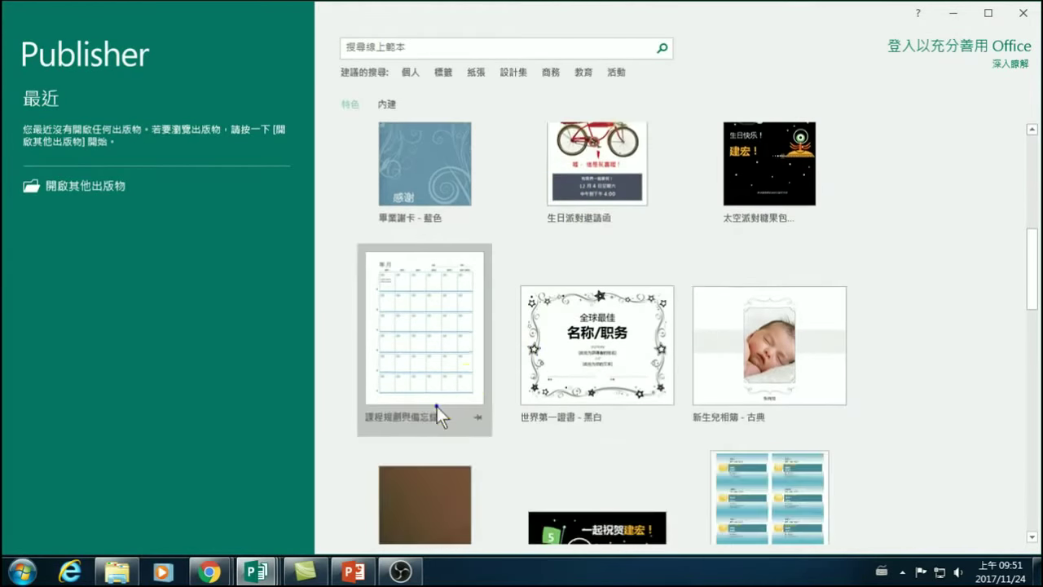
{"action": "right_click", "coordinate": [438, 406]}
{"action": "left_click", "coordinate": [350, 445]}
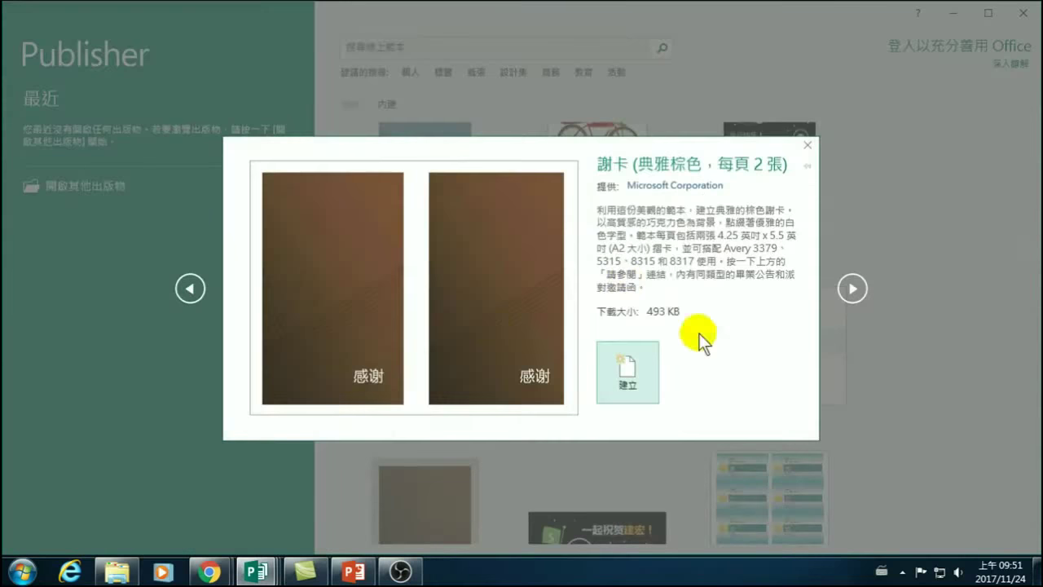
{"action": "left_click", "coordinate": [807, 145]}
{"action": "scroll", "coordinate": [579, 358], "scroll_direction": "down", "scroll_amount": 2}
{"action": "scroll", "coordinate": [603, 391], "scroll_direction": "down", "scroll_amount": 2}
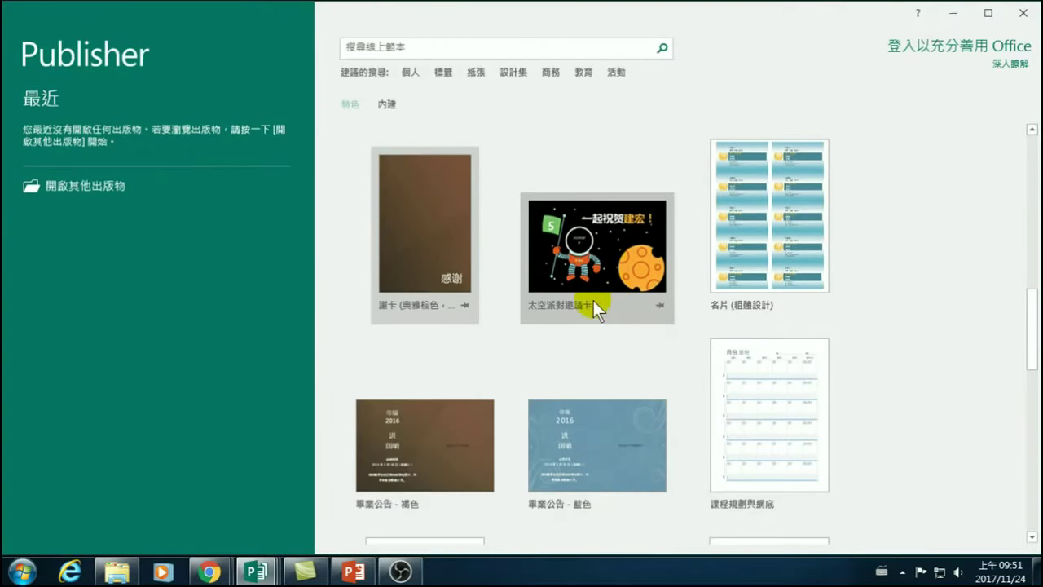
{"action": "scroll", "coordinate": [625, 306], "scroll_direction": "down", "scroll_amount": 1}
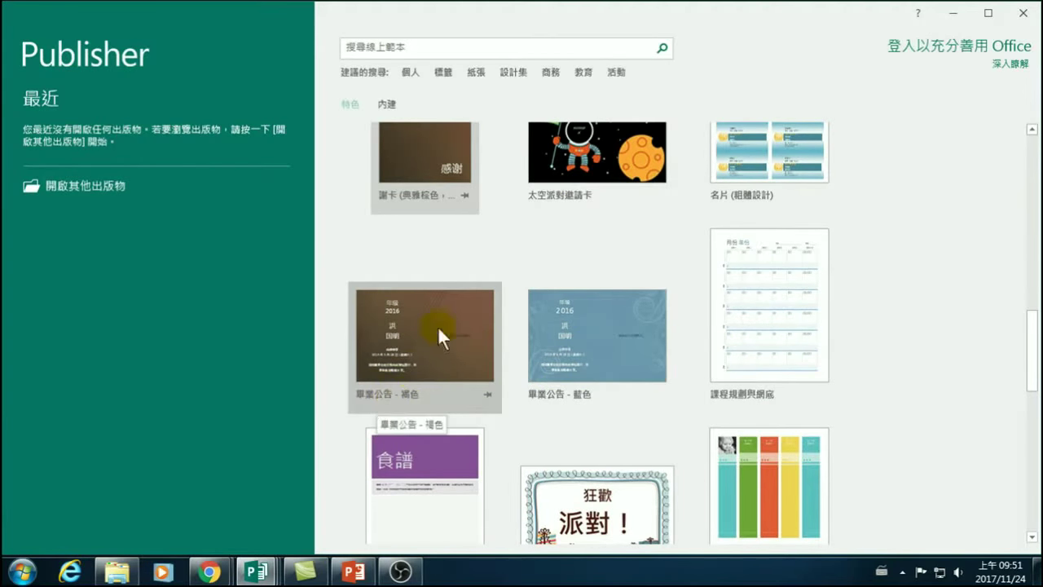
{"action": "scroll", "coordinate": [392, 326], "scroll_direction": "down", "scroll_amount": 1}
{"action": "scroll", "coordinate": [632, 358], "scroll_direction": "down", "scroll_amount": 2}
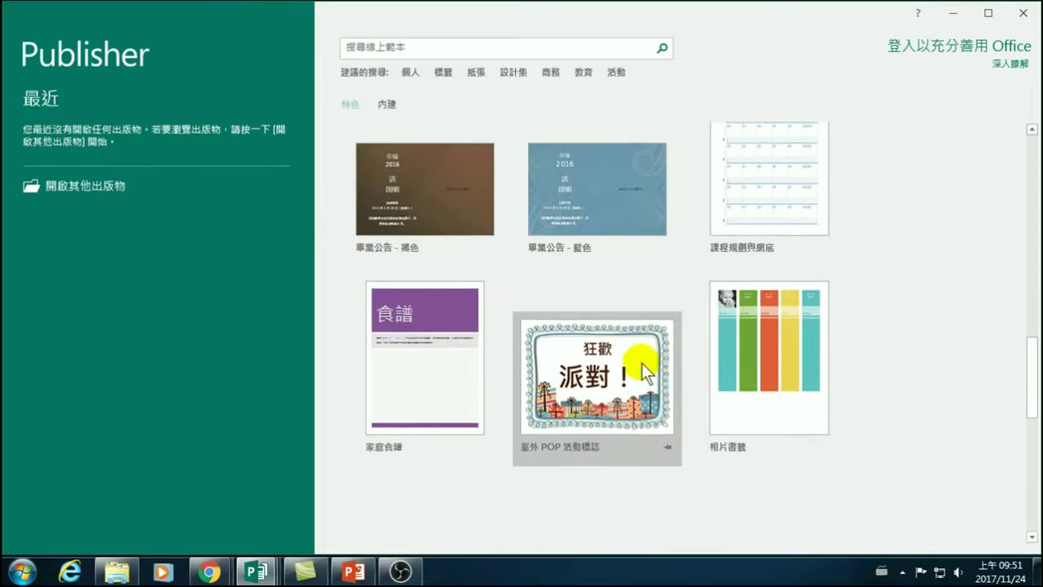
{"action": "scroll", "coordinate": [620, 397], "scroll_direction": "down", "scroll_amount": 1}
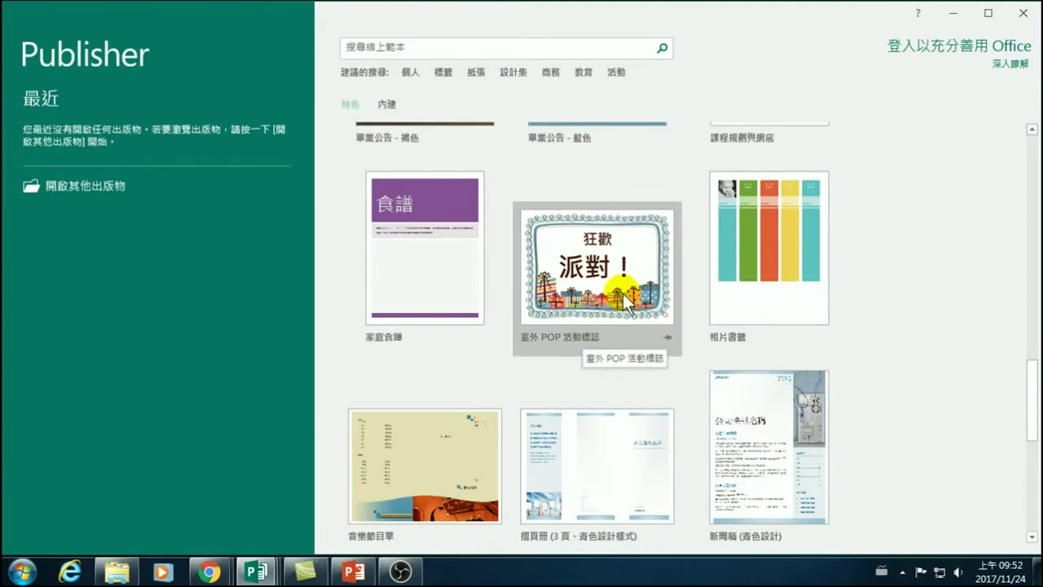
{"action": "scroll", "coordinate": [621, 313], "scroll_direction": "down", "scroll_amount": 2}
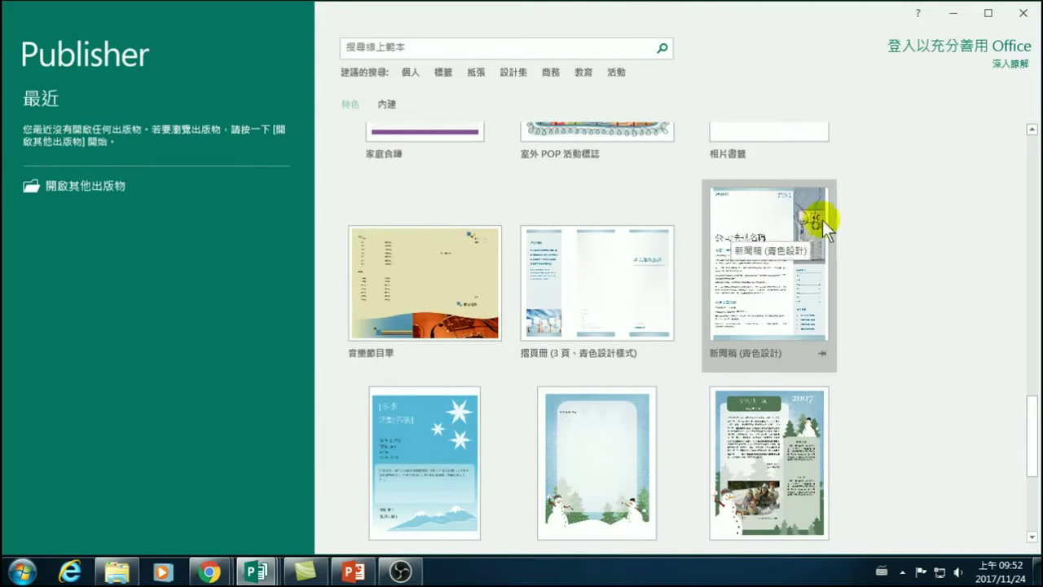
{"action": "scroll", "coordinate": [758, 326], "scroll_direction": "down", "scroll_amount": 2}
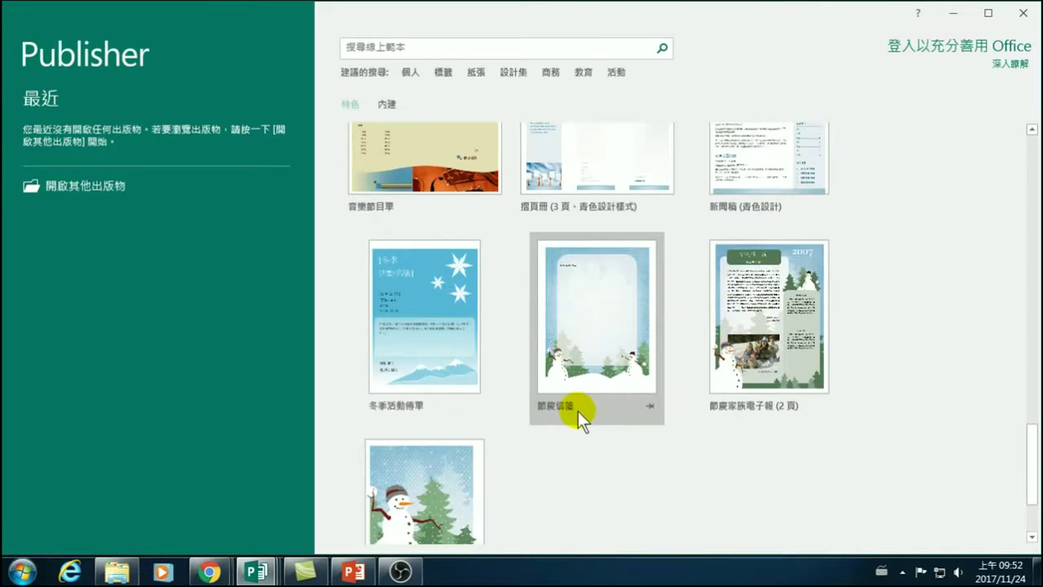
{"action": "scroll", "coordinate": [578, 410], "scroll_direction": "down", "scroll_amount": 2}
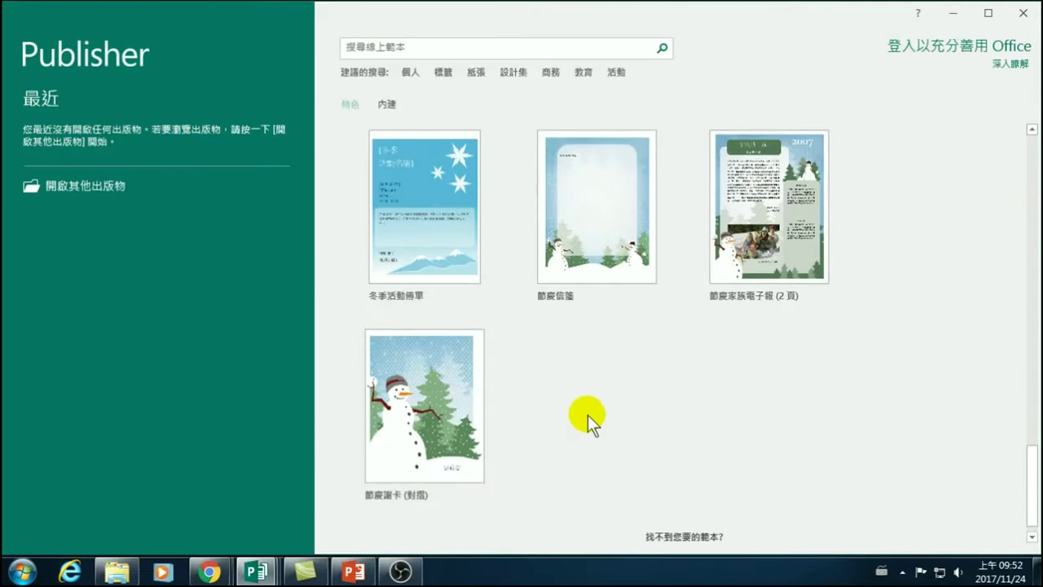
{"action": "scroll", "coordinate": [588, 414], "scroll_direction": "down", "scroll_amount": 1}
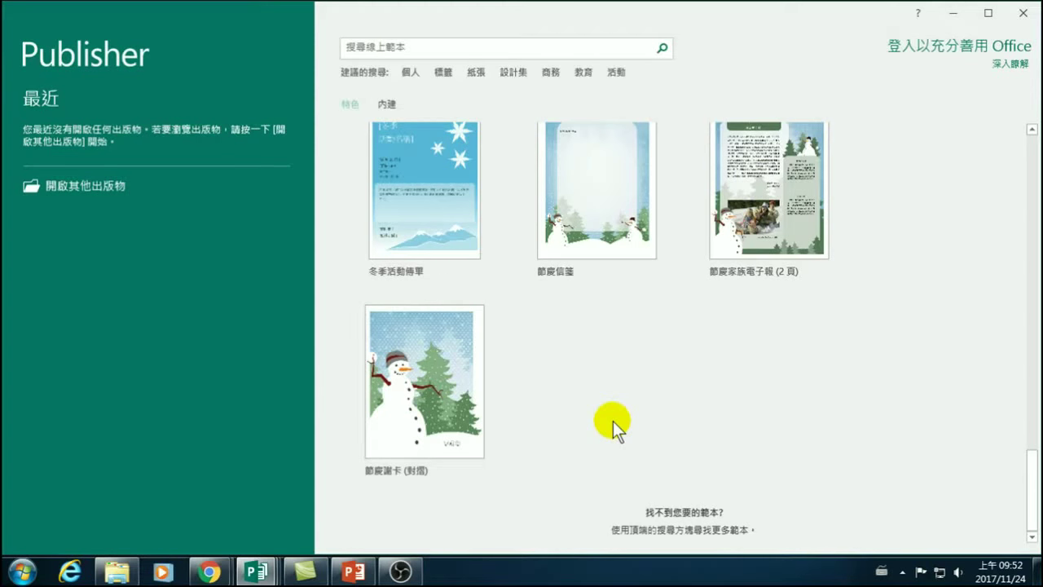
{"action": "scroll", "coordinate": [571, 294], "scroll_direction": "up", "scroll_amount": 3}
{"action": "scroll", "coordinate": [585, 342], "scroll_direction": "up", "scroll_amount": 9}
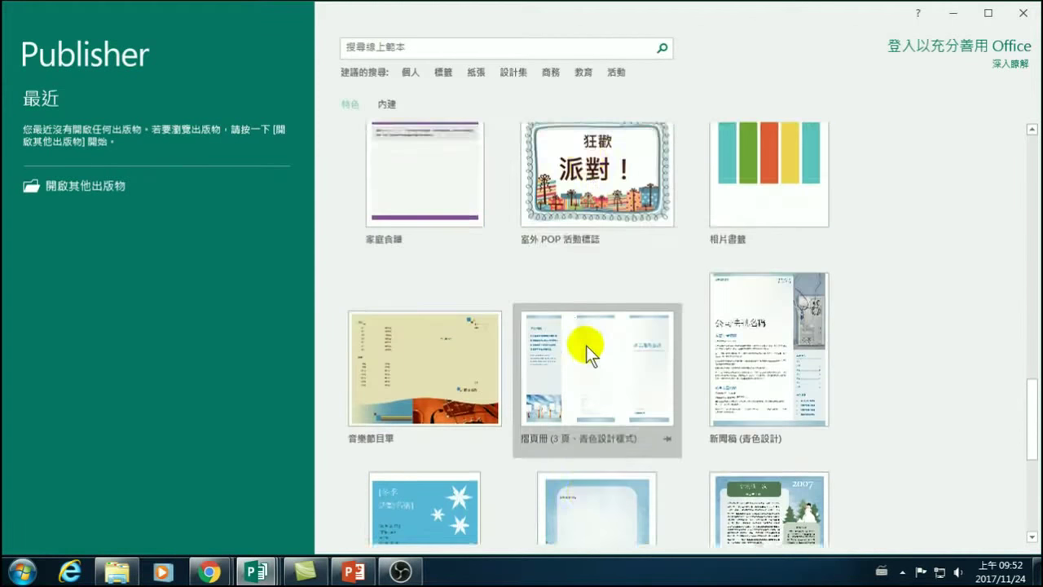
{"action": "scroll", "coordinate": [564, 339], "scroll_direction": "up", "scroll_amount": 6}
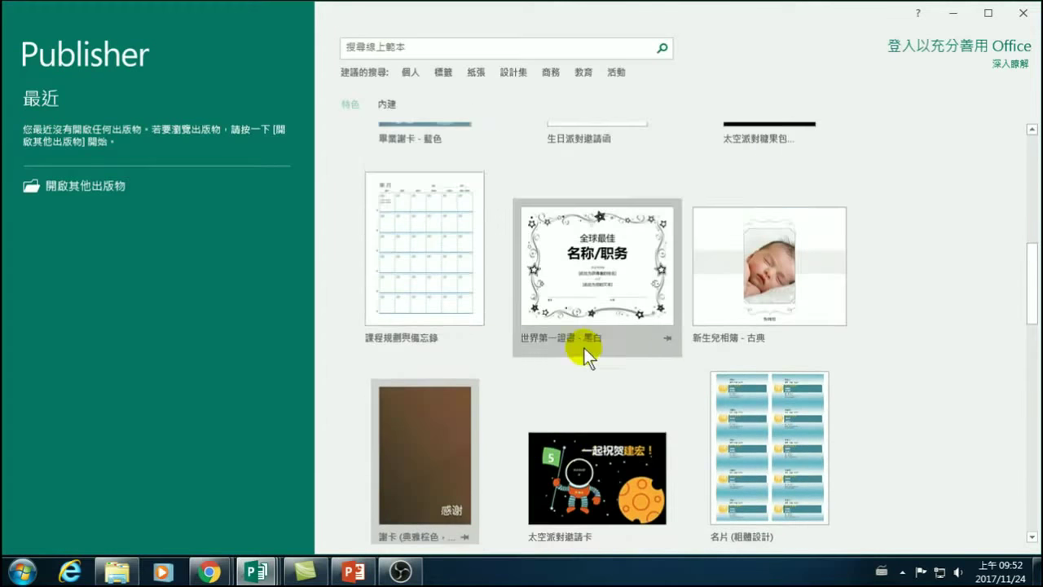
{"action": "scroll", "coordinate": [588, 362], "scroll_direction": "down", "scroll_amount": 1}
{"action": "scroll", "coordinate": [586, 360], "scroll_direction": "up", "scroll_amount": 3}
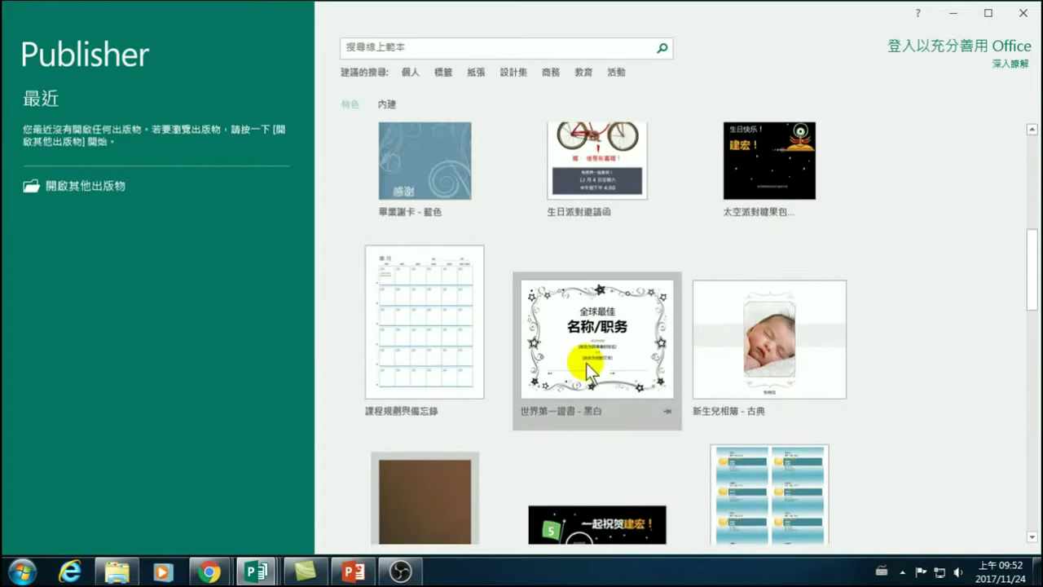
{"action": "left_click", "coordinate": [412, 223]}
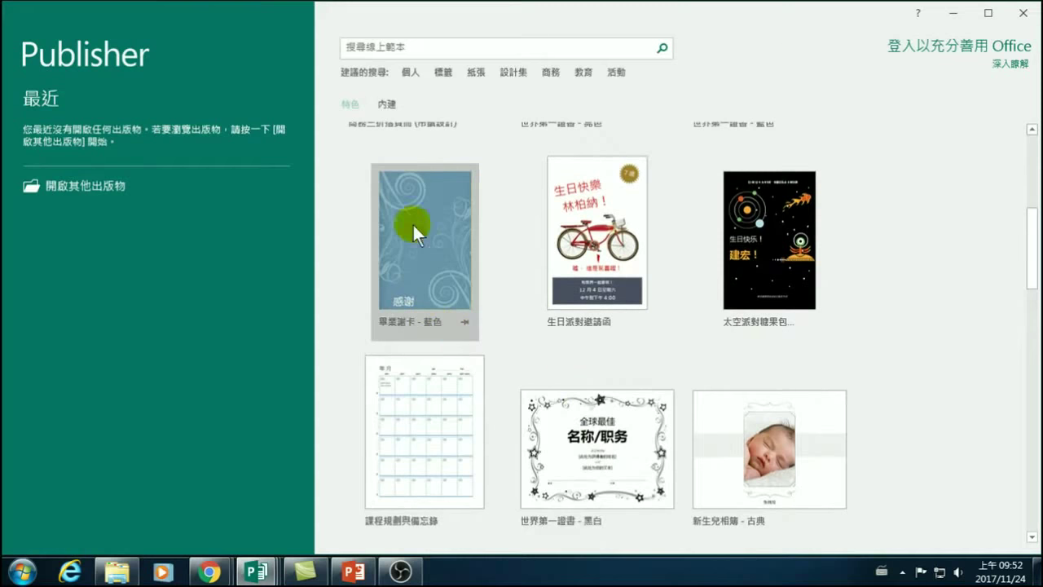
{"action": "scroll", "coordinate": [414, 238], "scroll_direction": "up", "scroll_amount": 5}
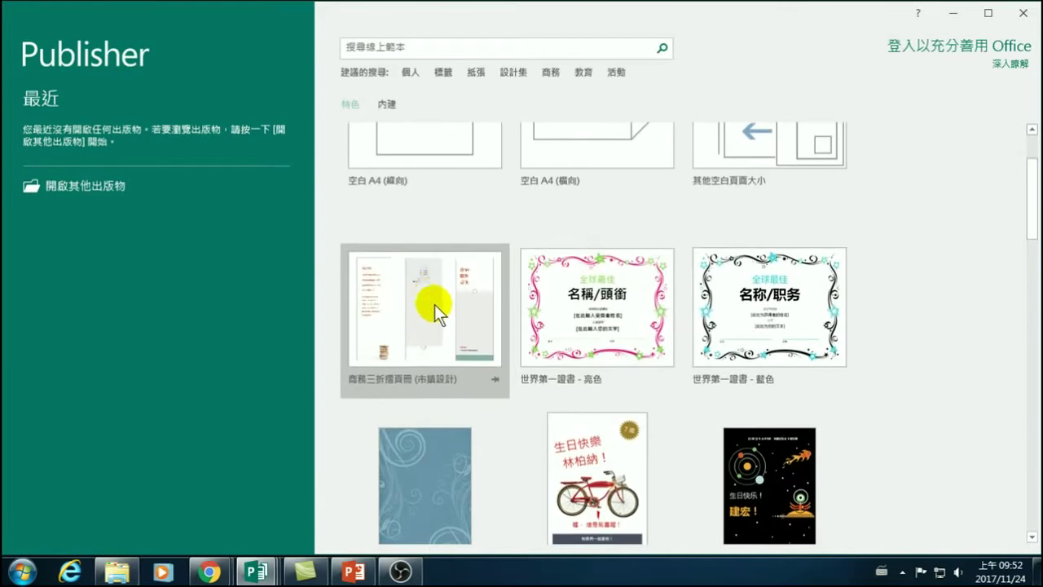
{"action": "scroll", "coordinate": [434, 304], "scroll_direction": "down", "scroll_amount": 2}
{"action": "left_click", "coordinate": [441, 360]}
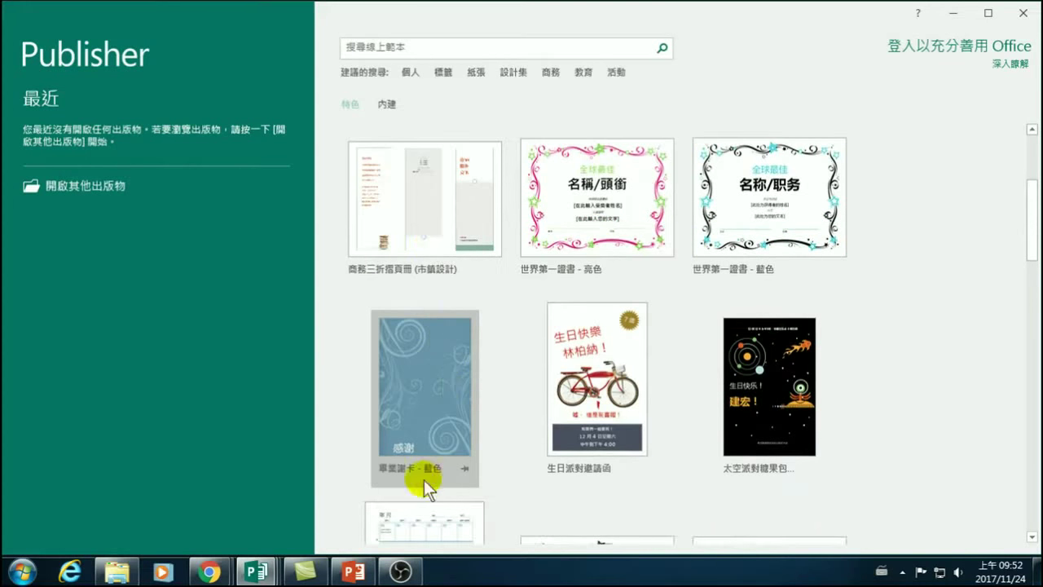
Create a new publication from the 畢業謝卡 - 藍色 thank-you card template.
{"action": "left_click", "coordinate": [416, 411]}
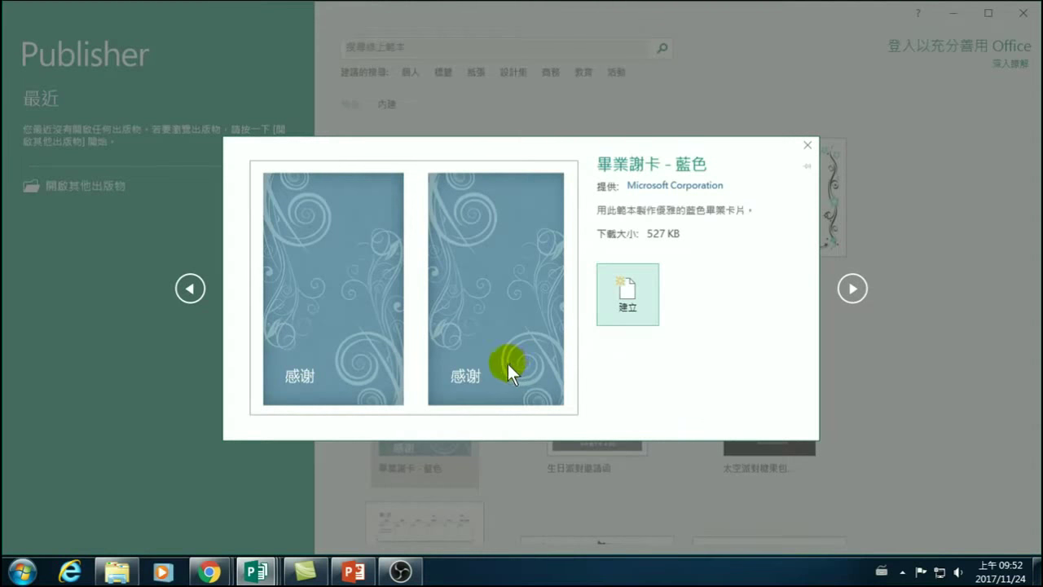
{"action": "left_click", "coordinate": [632, 300]}
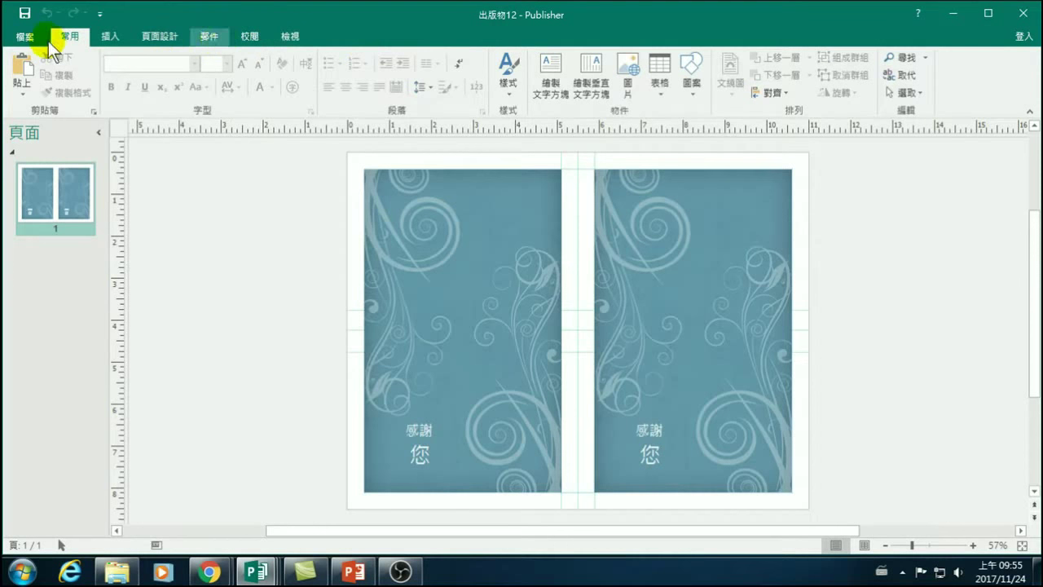
{"action": "left_click", "coordinate": [118, 38]}
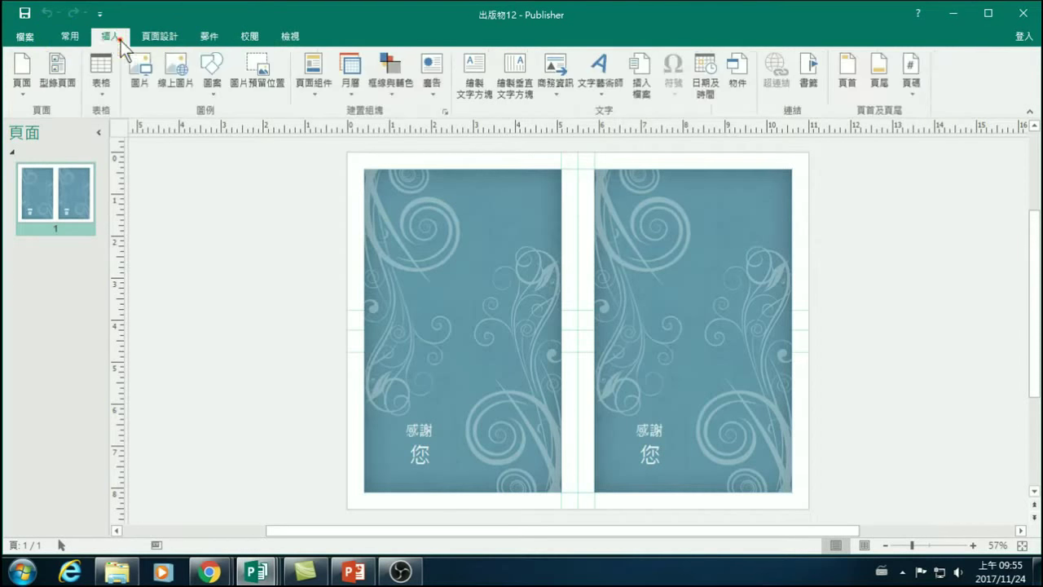
{"action": "left_click", "coordinate": [165, 39]}
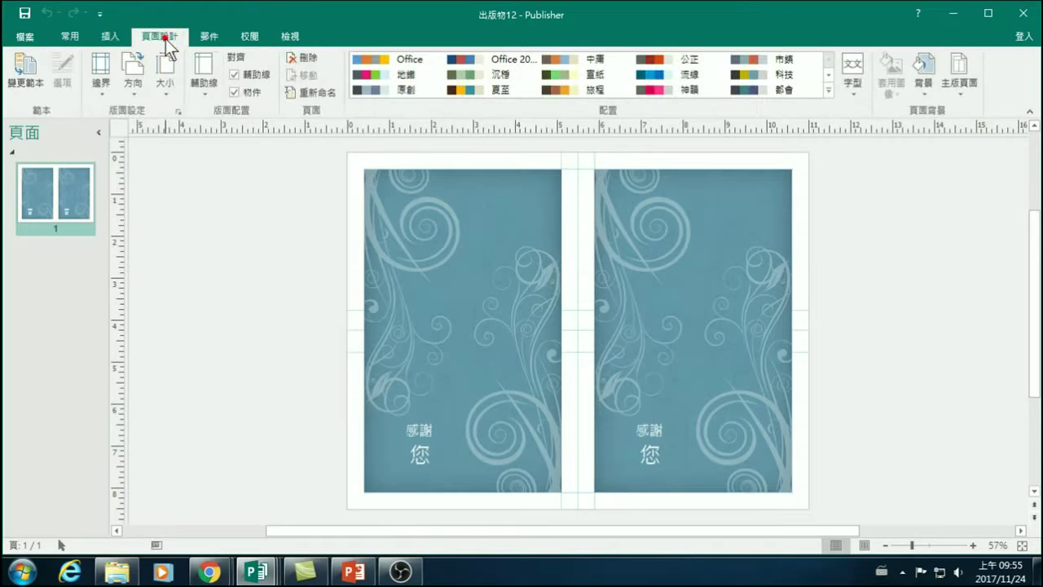
{"action": "left_click", "coordinate": [208, 36]}
{"action": "left_click", "coordinate": [247, 36]}
{"action": "left_click", "coordinate": [290, 36]}
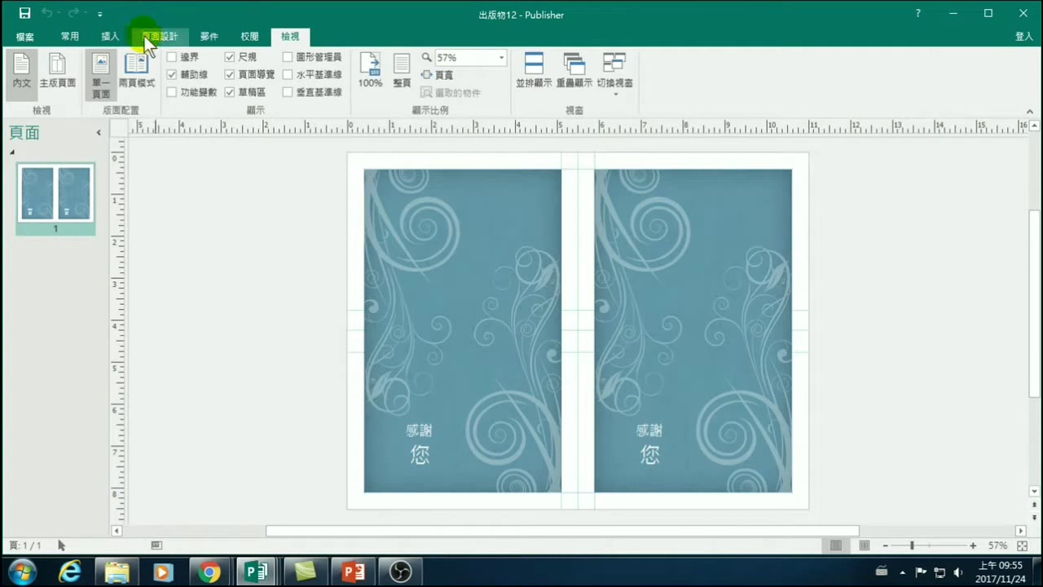
{"action": "left_click", "coordinate": [73, 35]}
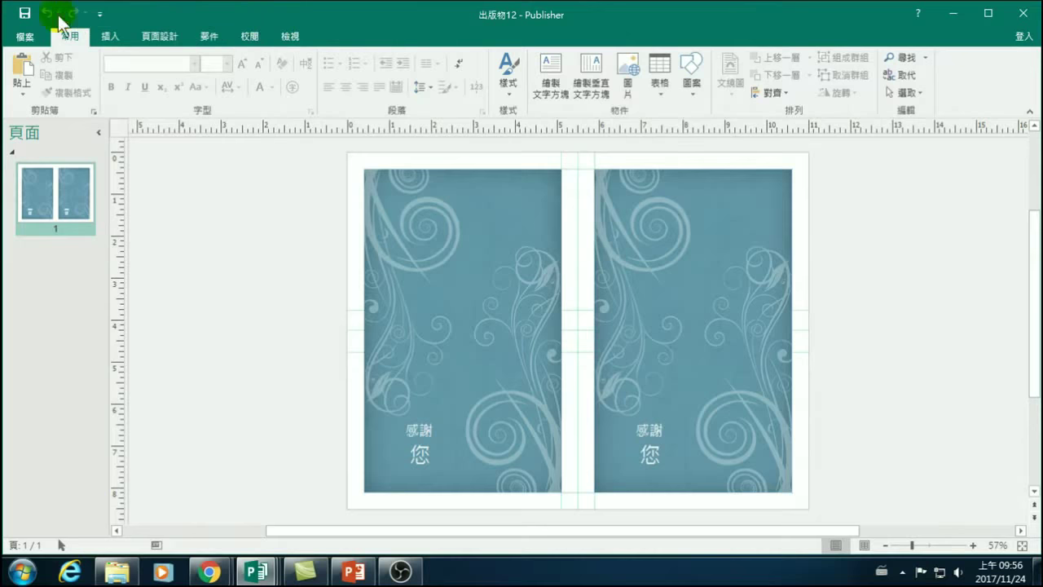
{"action": "left_click", "coordinate": [26, 36]}
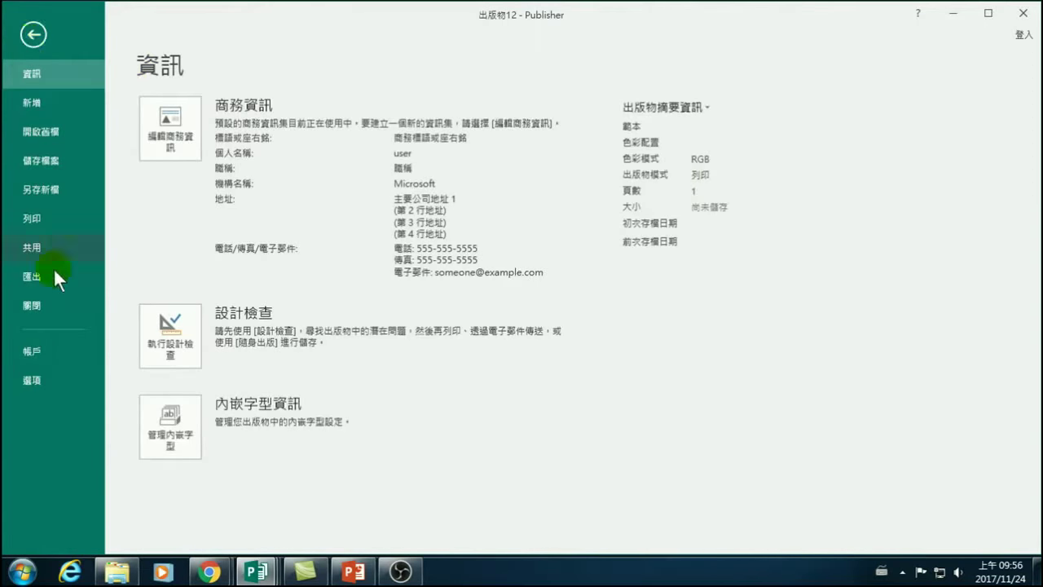
{"action": "left_click", "coordinate": [33, 276]}
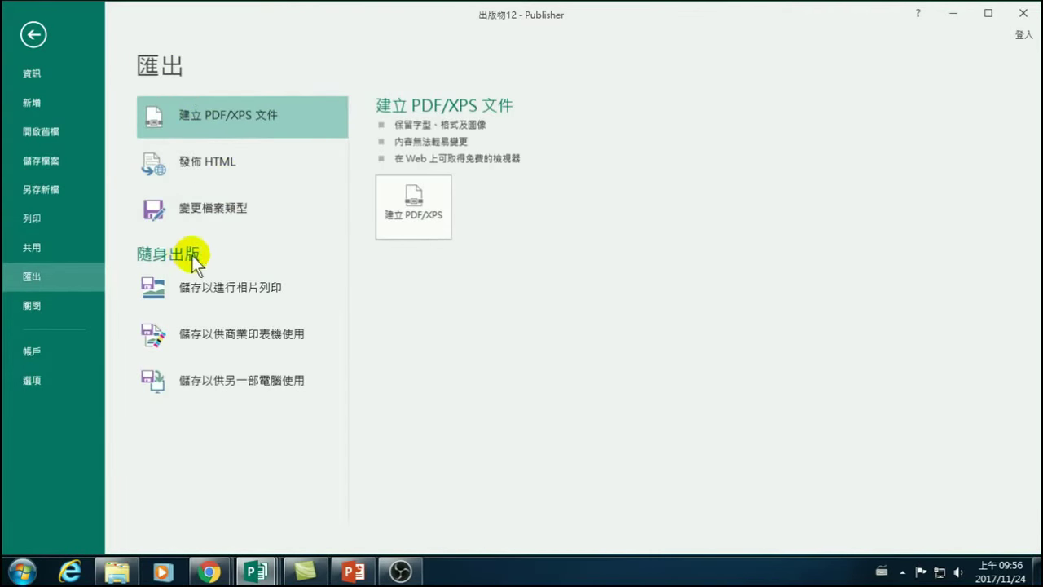
Leave the Export page and look through the Page Design, Insert and Home ribbon tabs.
{"action": "left_click", "coordinate": [31, 33]}
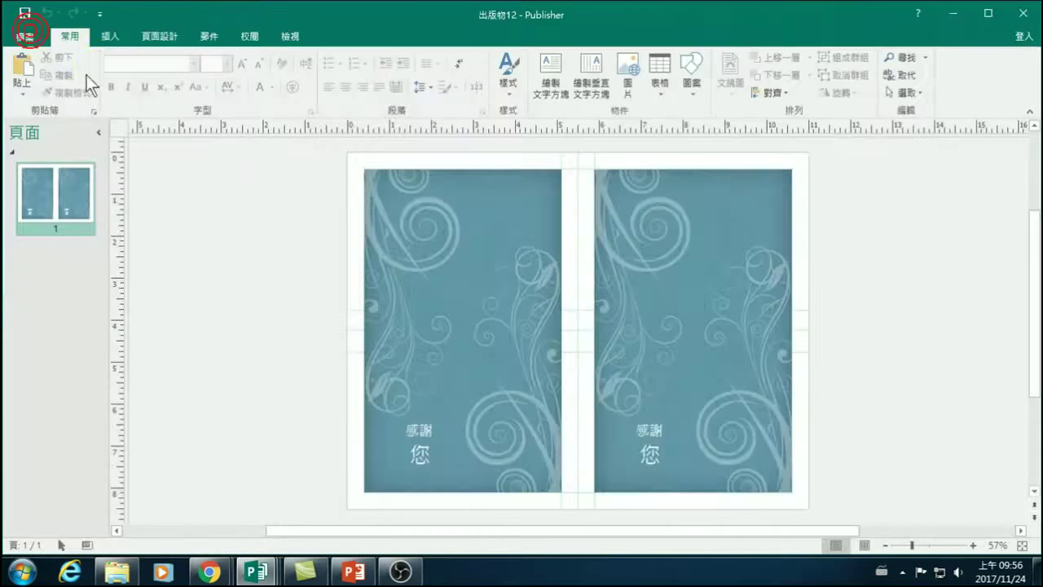
{"action": "left_click", "coordinate": [163, 33]}
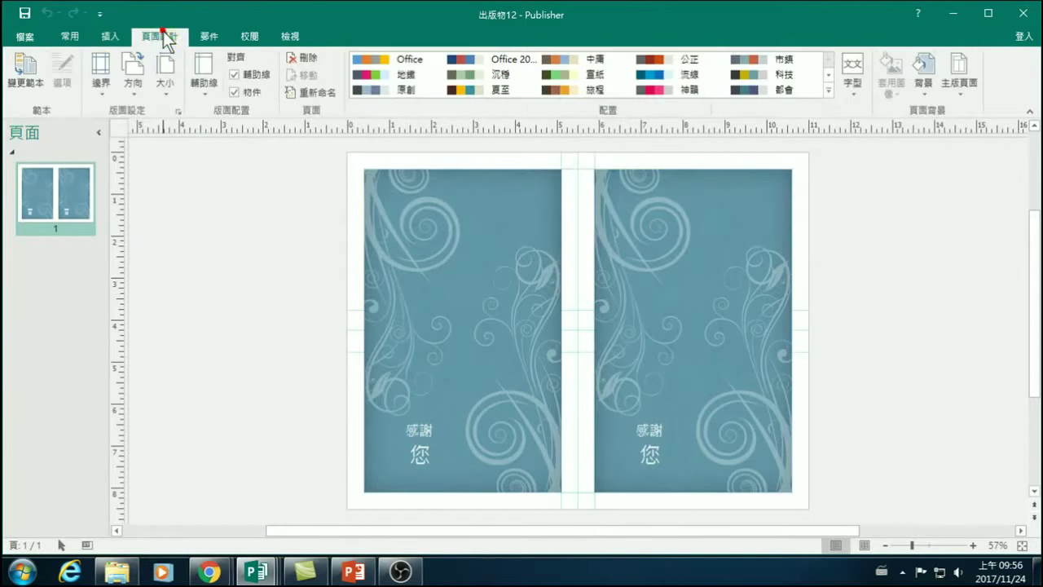
{"action": "left_click", "coordinate": [109, 36]}
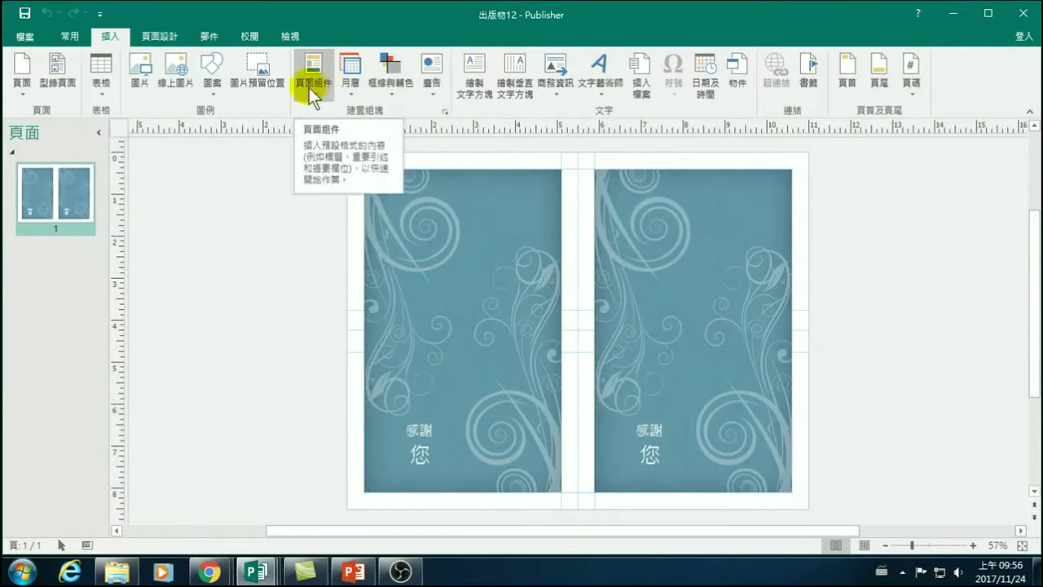
{"action": "left_click", "coordinate": [161, 35]}
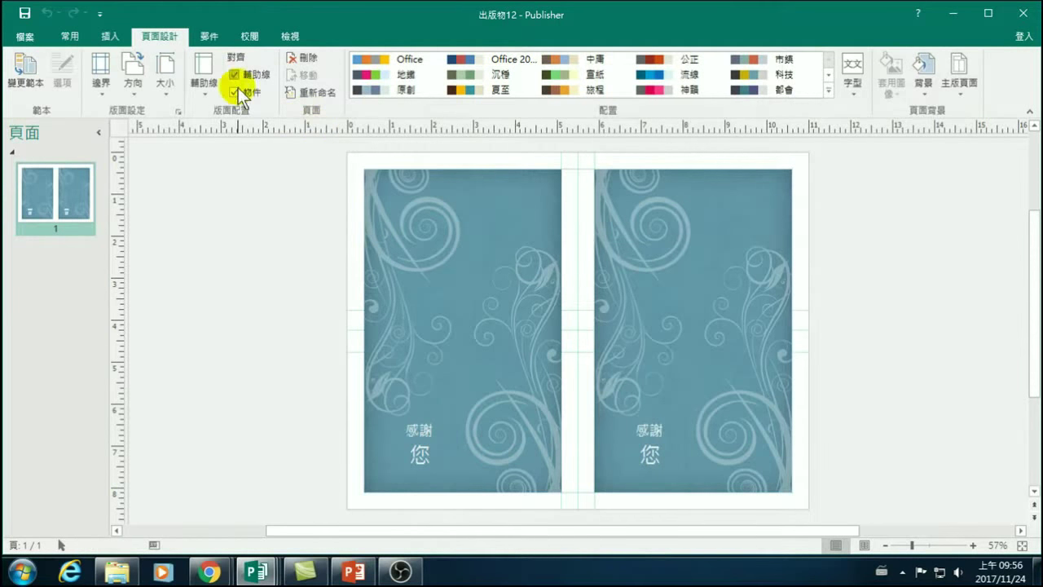
{"action": "left_click", "coordinate": [173, 34]}
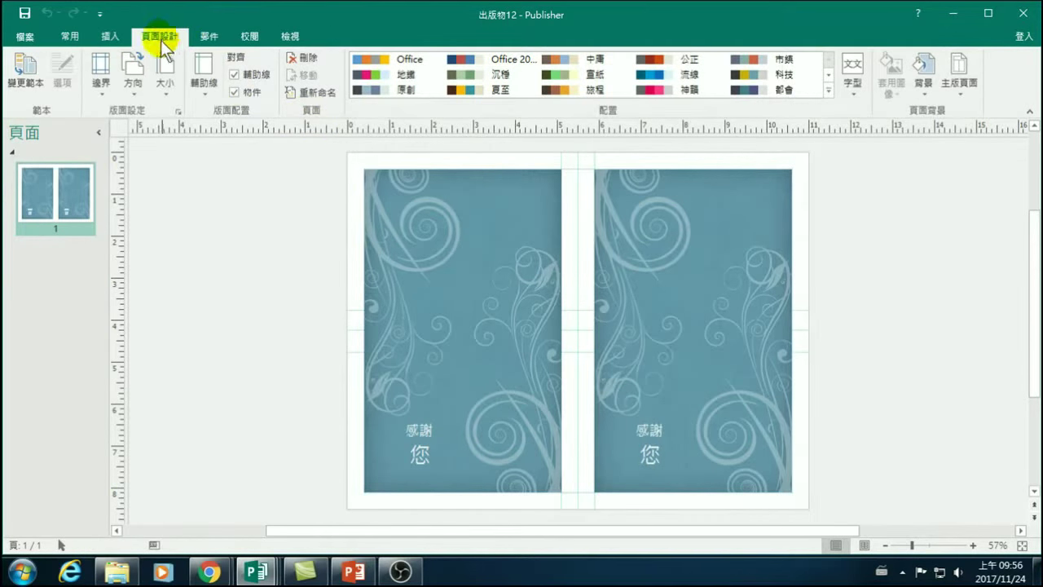
{"action": "left_click", "coordinate": [71, 34]}
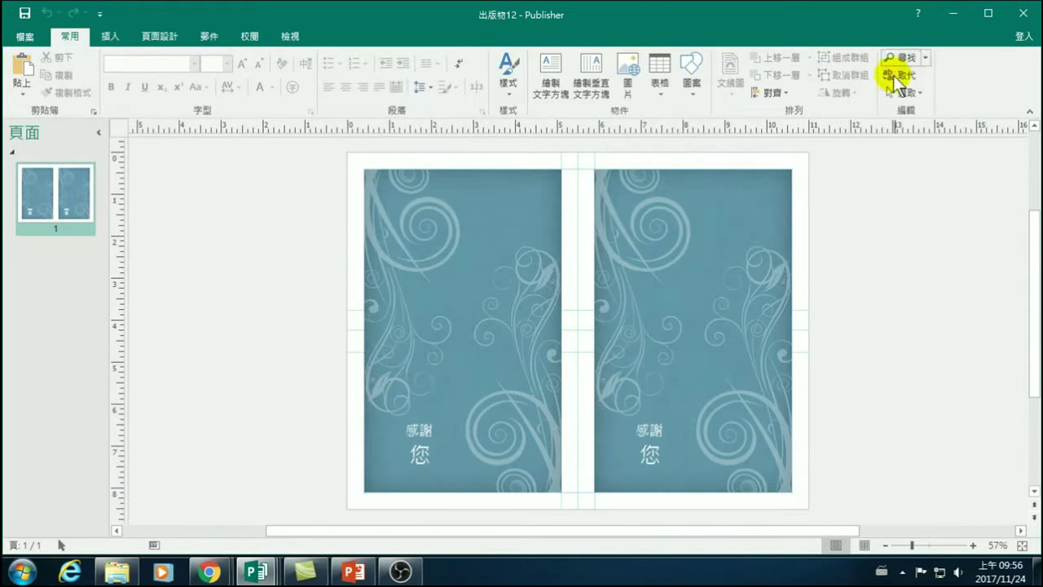
{"action": "left_click", "coordinate": [103, 34]}
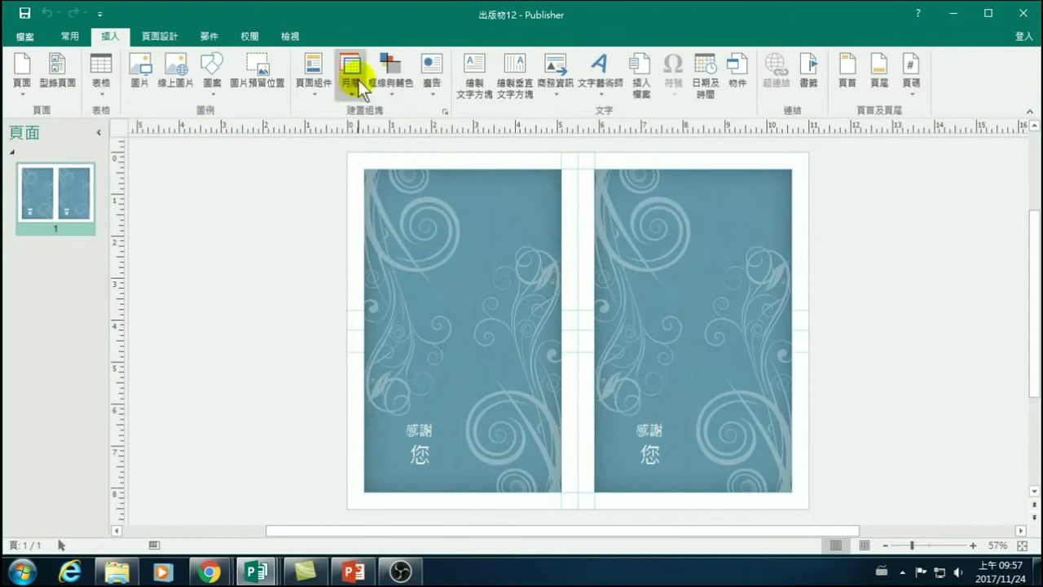
Browse the Advertisements gallery without inserting one, then switch to the Mailings tab.
{"action": "left_click", "coordinate": [433, 88]}
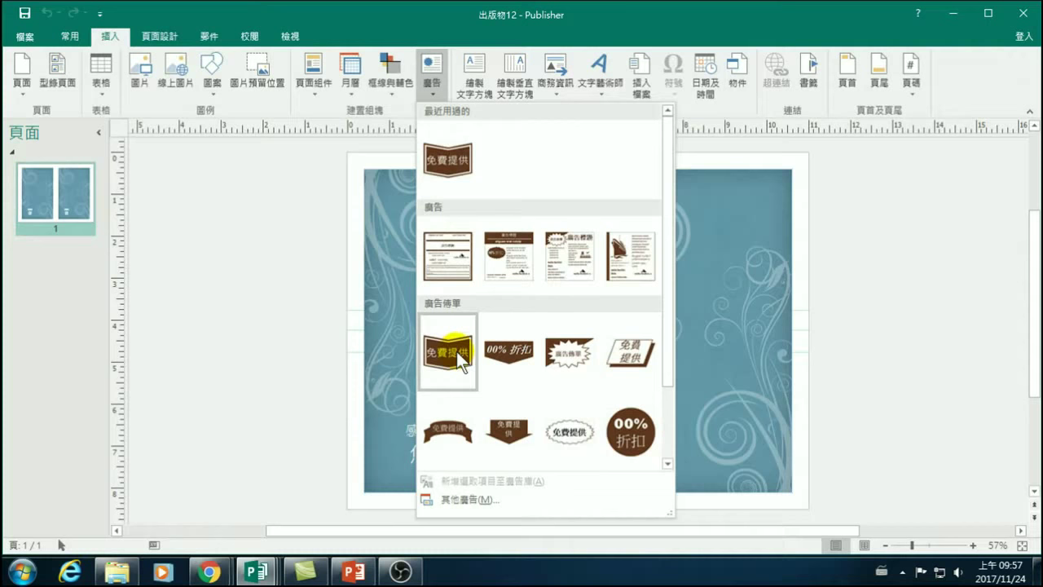
{"action": "left_click", "coordinate": [243, 326]}
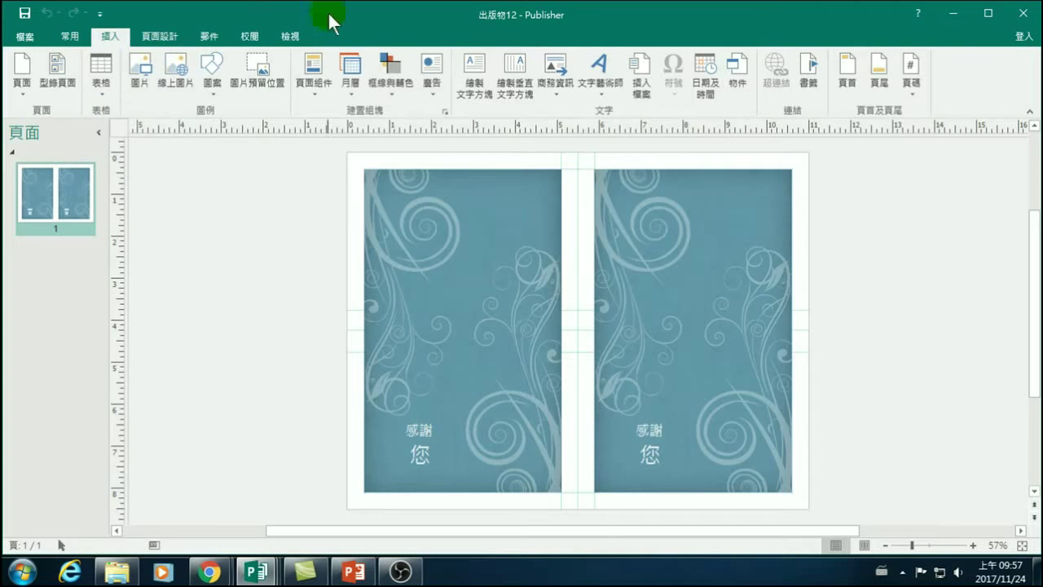
{"action": "left_click", "coordinate": [215, 36]}
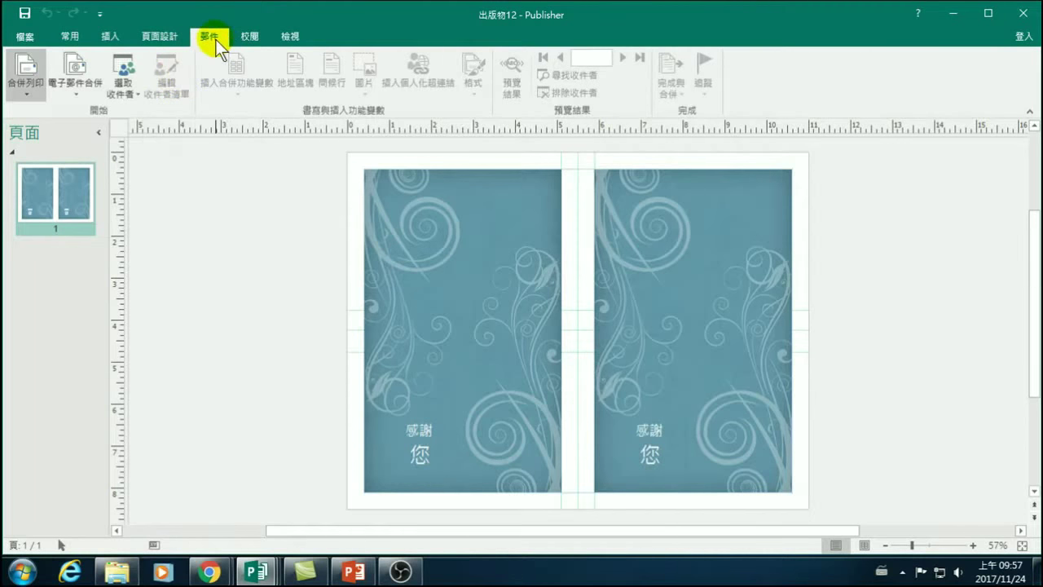
Switch the ribbon back to the Home tab.
{"action": "left_click", "coordinate": [65, 38]}
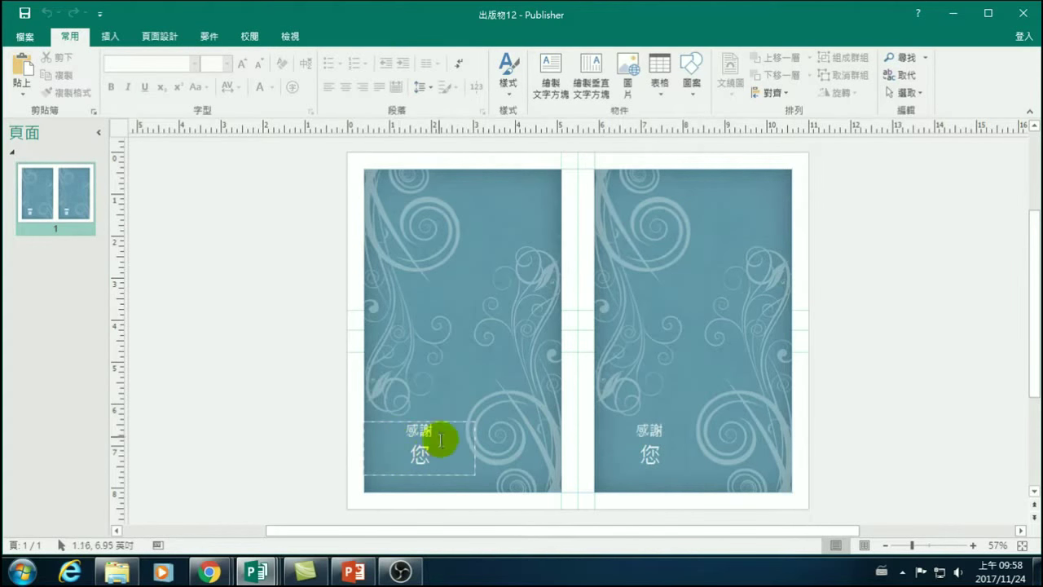
{"action": "double_click", "coordinate": [416, 455]}
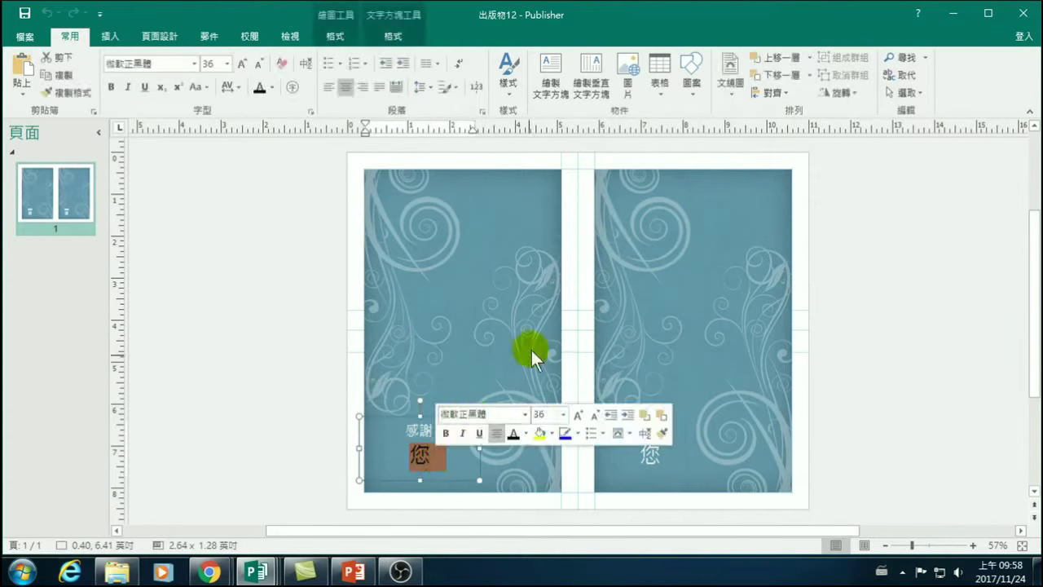
{"action": "left_click", "coordinate": [421, 458]}
{"action": "double_click", "coordinate": [416, 456]}
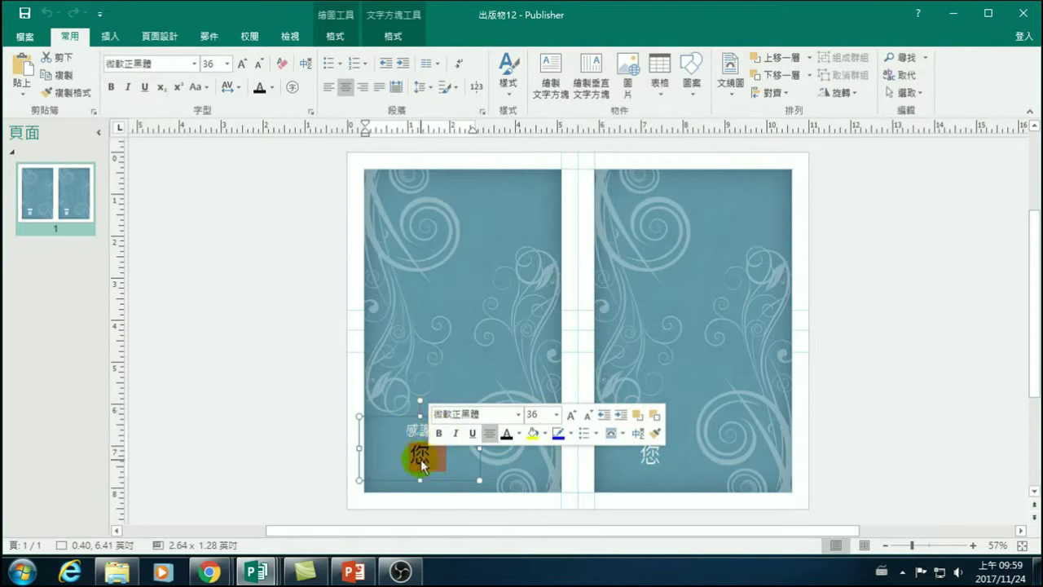
{"action": "left_click", "coordinate": [291, 380]}
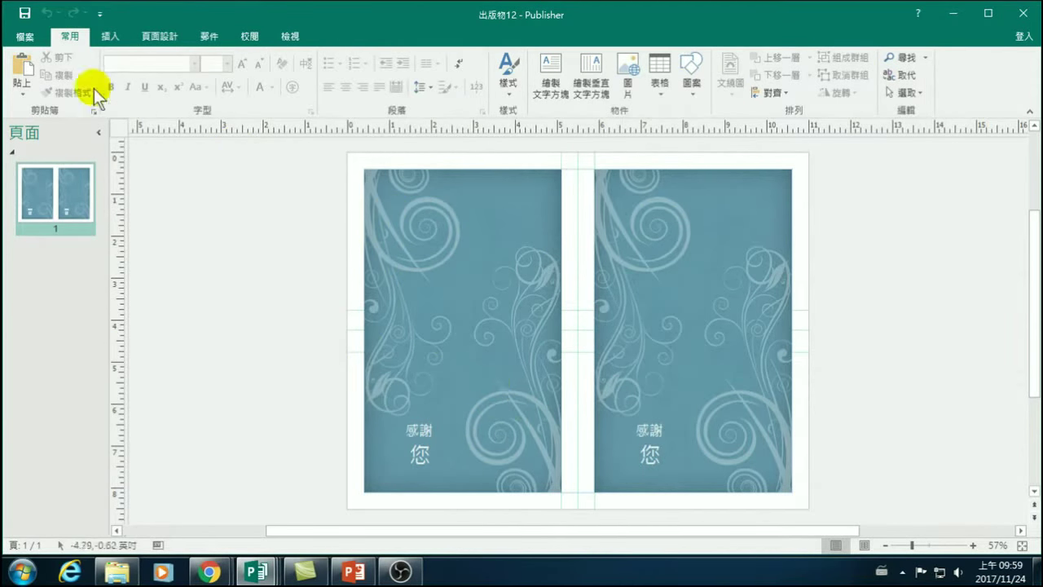
Open the Save As dialog and browse to drive D:.
{"action": "left_click", "coordinate": [27, 35]}
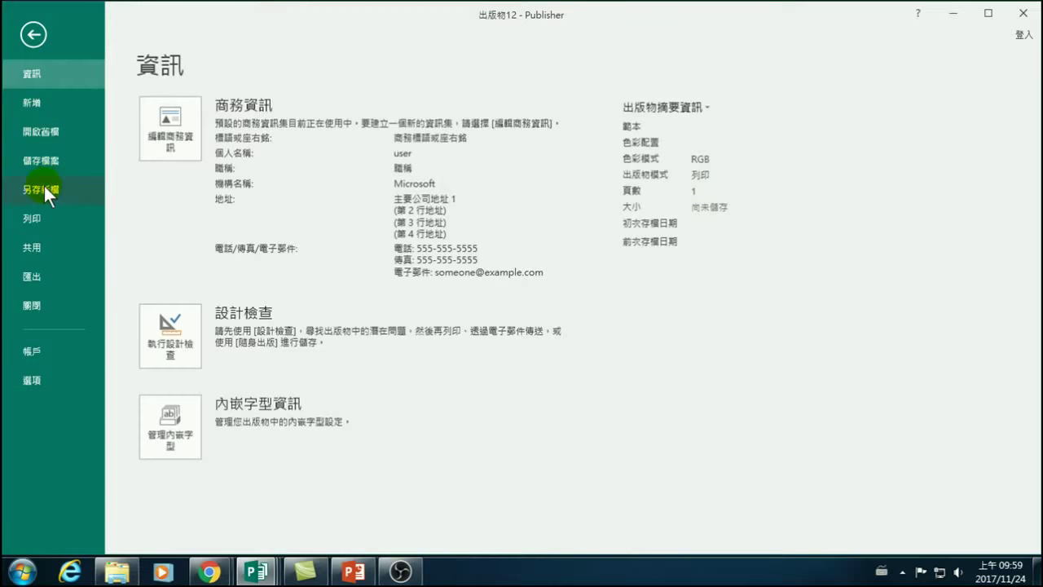
{"action": "left_click", "coordinate": [33, 161]}
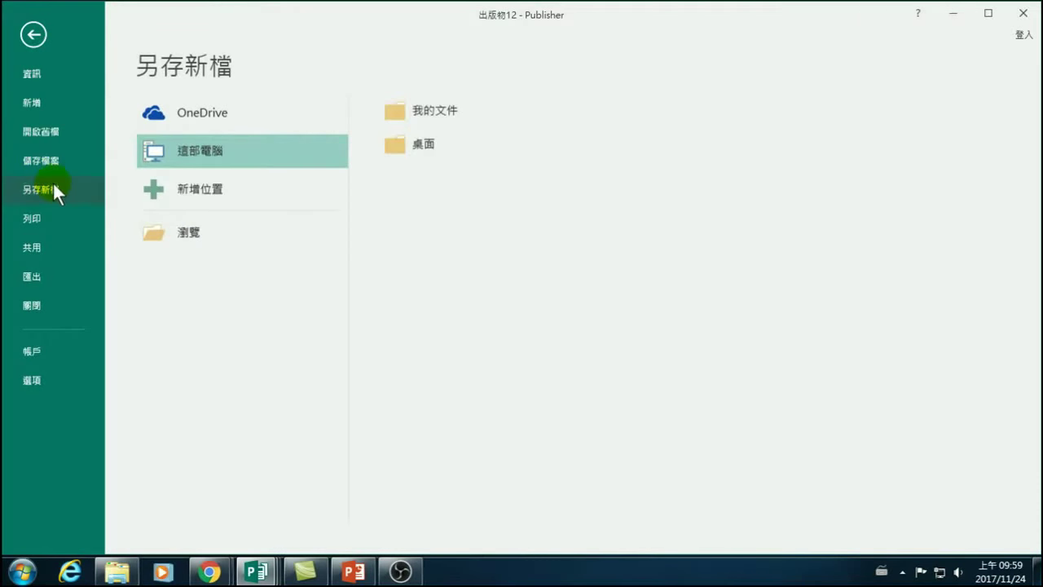
{"action": "left_click", "coordinate": [193, 233]}
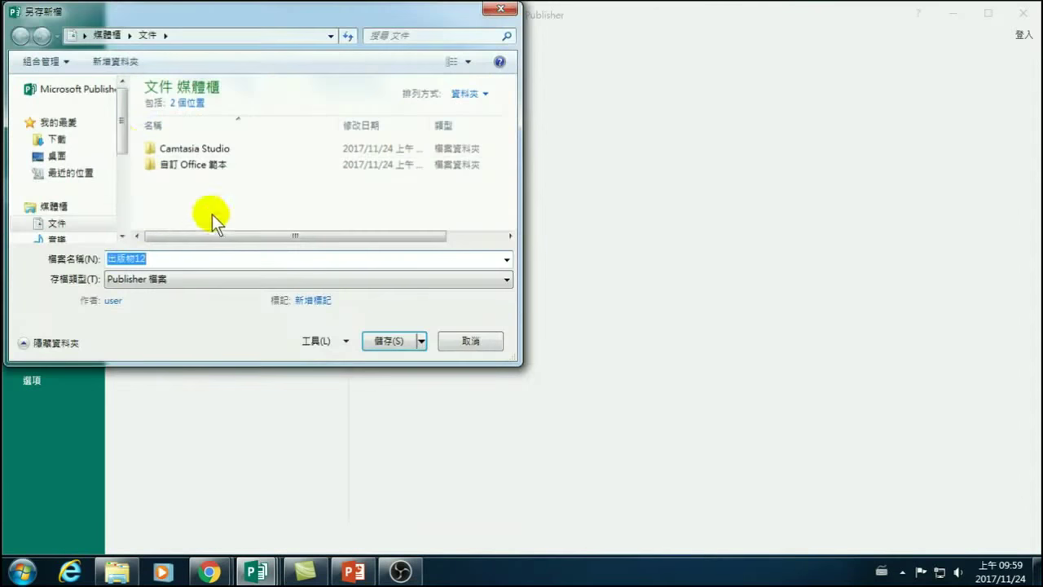
{"action": "left_click", "coordinate": [119, 129]}
{"action": "left_click_drag", "start_coordinate": [120, 129], "coordinate": [123, 224]}
{"action": "left_click", "coordinate": [86, 166]}
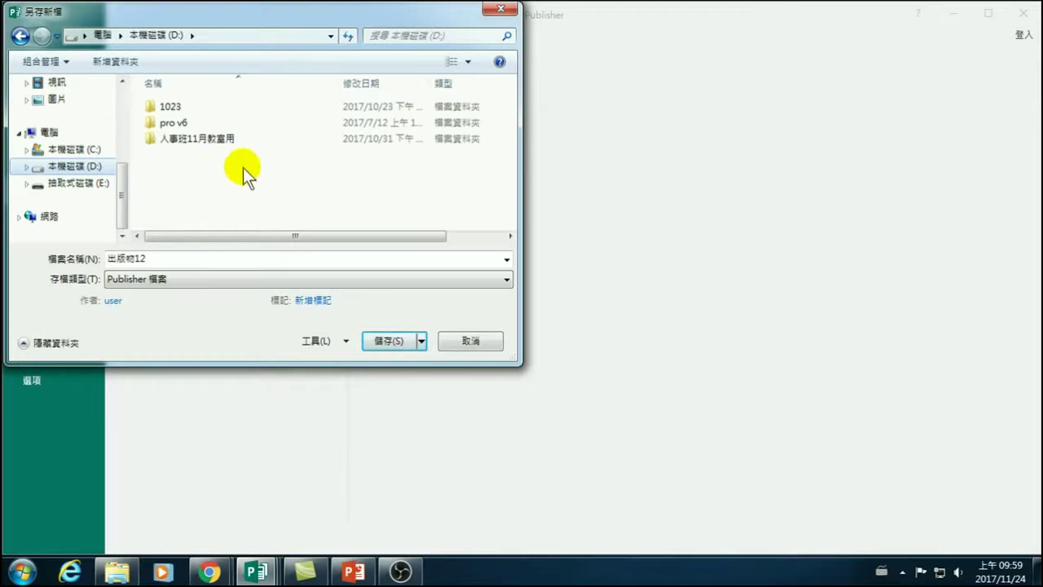
Create a new folder named Publisher 20171124 on D: and open it.
{"action": "right_click", "coordinate": [205, 181]}
{"action": "mouse_move", "coordinate": [205, 184]}
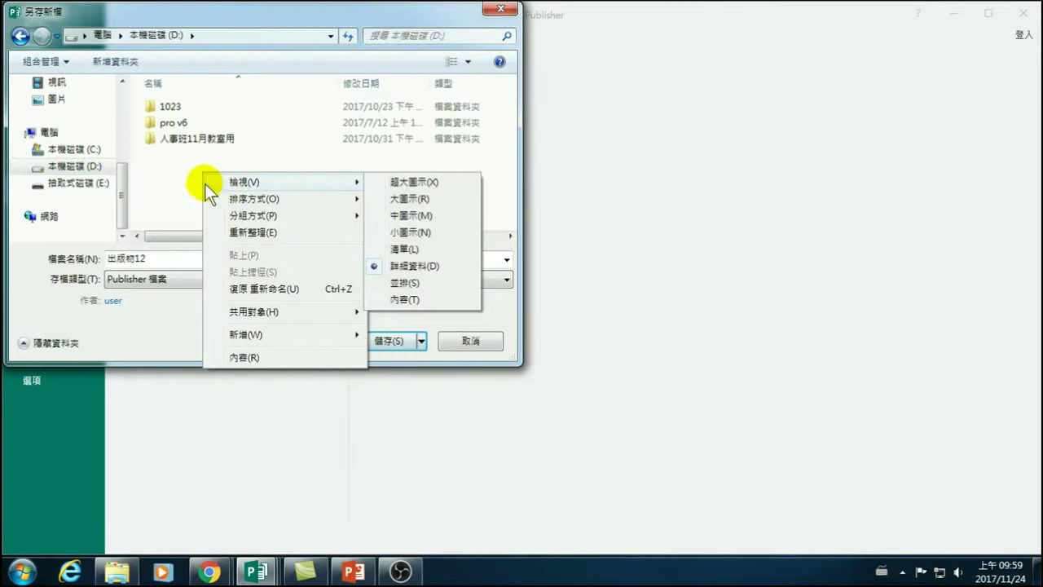
{"action": "mouse_move", "coordinate": [274, 337]}
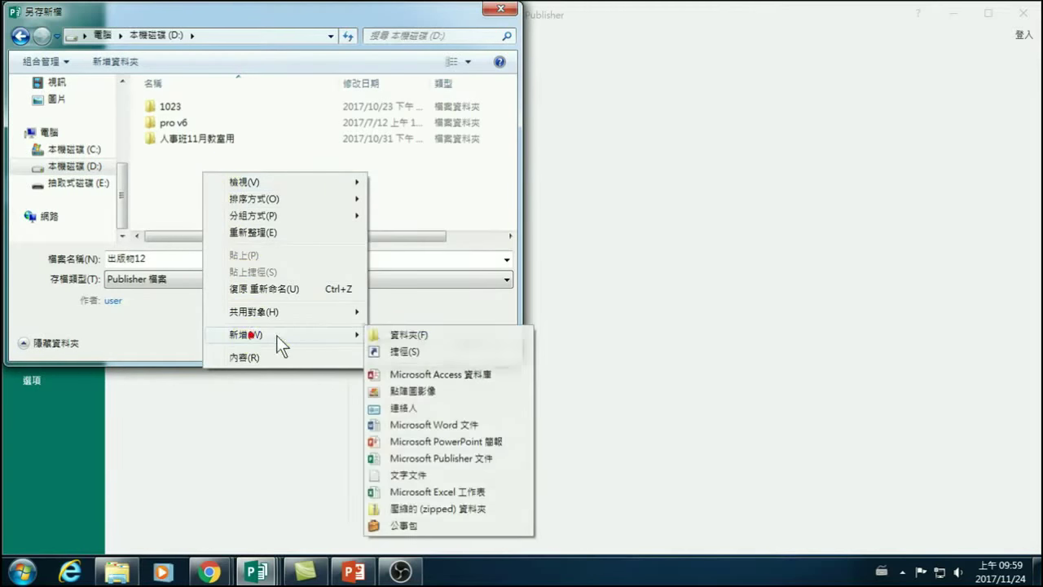
{"action": "left_click", "coordinate": [405, 335]}
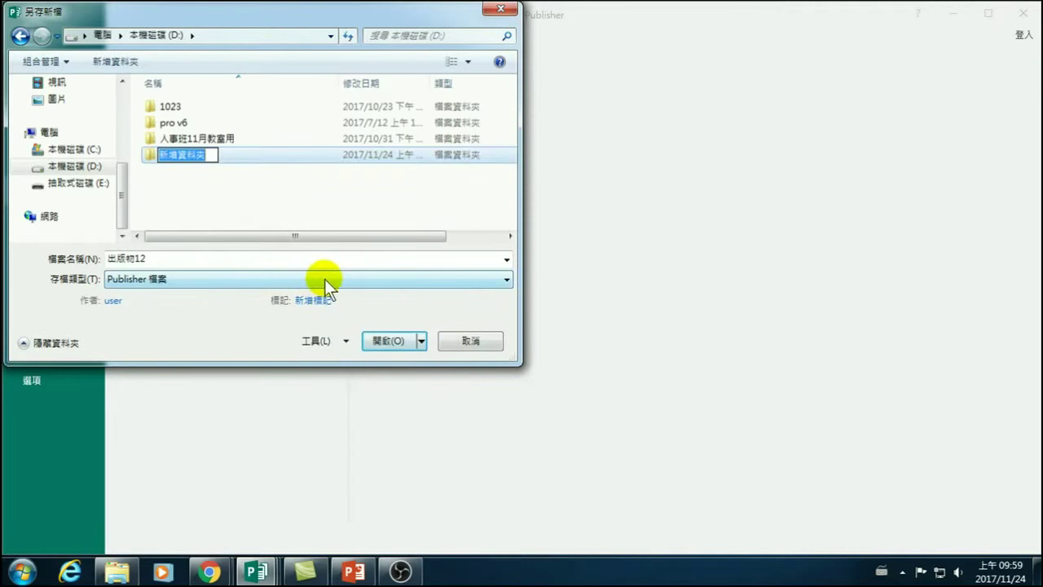
{"action": "type", "text": "Publisher"}
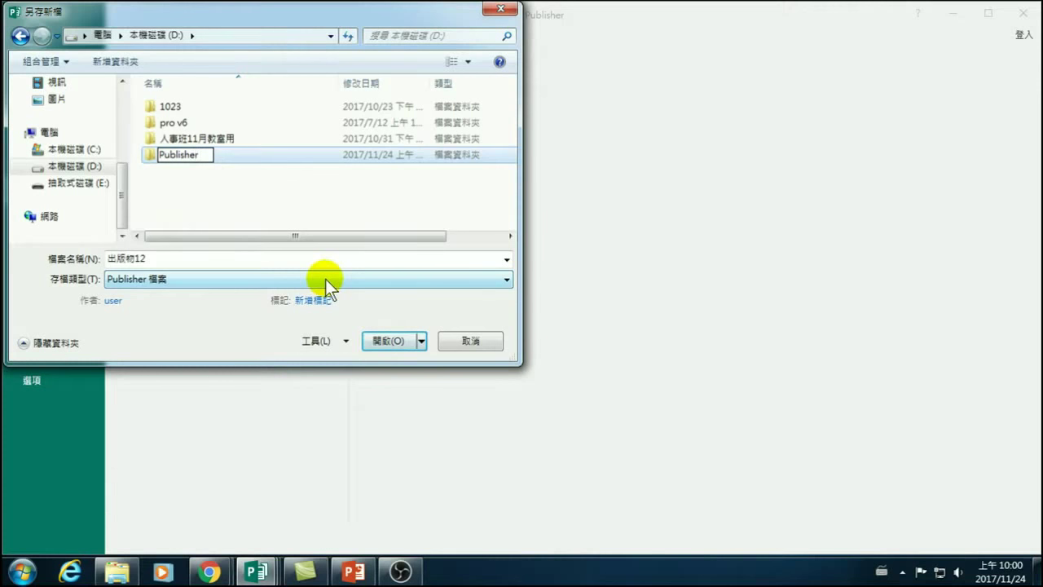
{"action": "type", "text": " 20171124"}
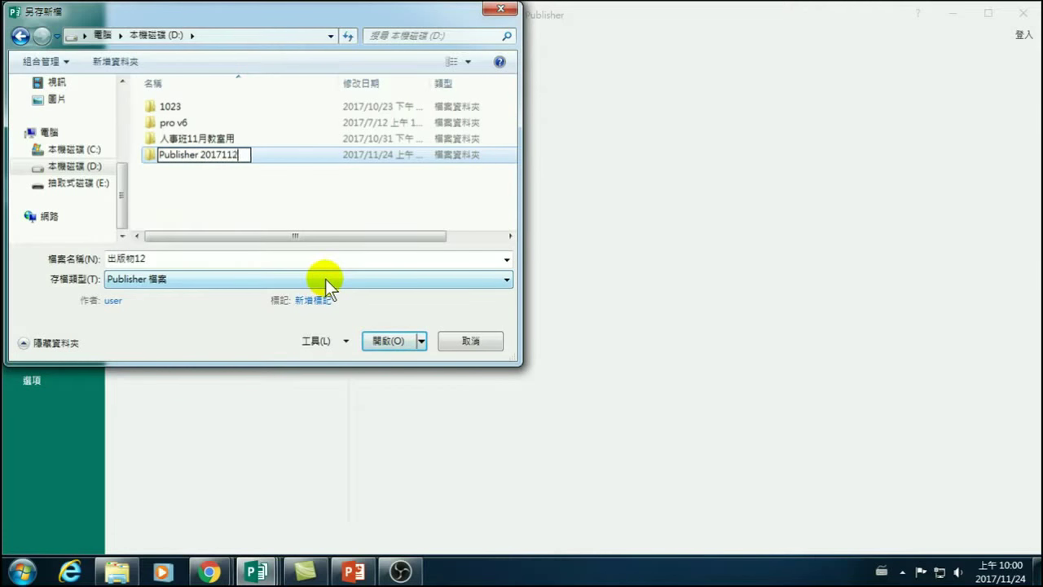
{"action": "key", "text": "Return"}
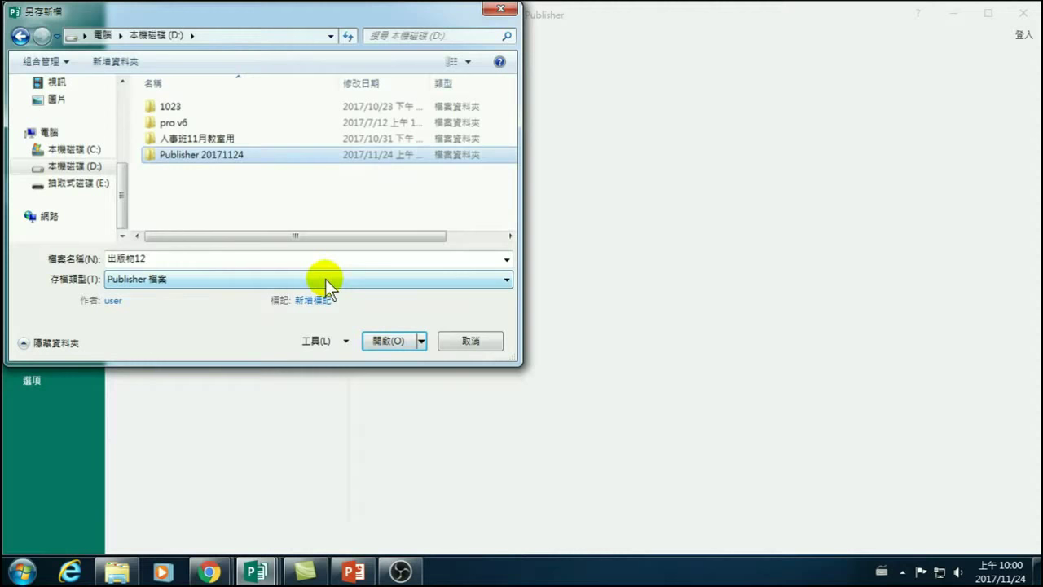
{"action": "key", "text": "Return"}
Save the card as 感謝卡 in Publisher file format.
{"action": "double_click", "coordinate": [211, 258]}
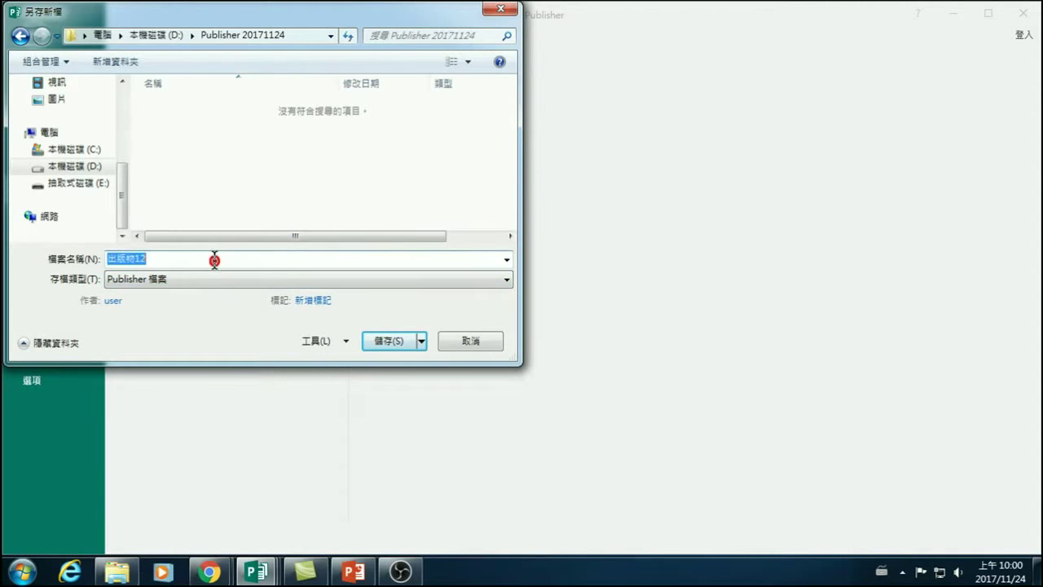
{"action": "key", "text": "ctrl+shift"}
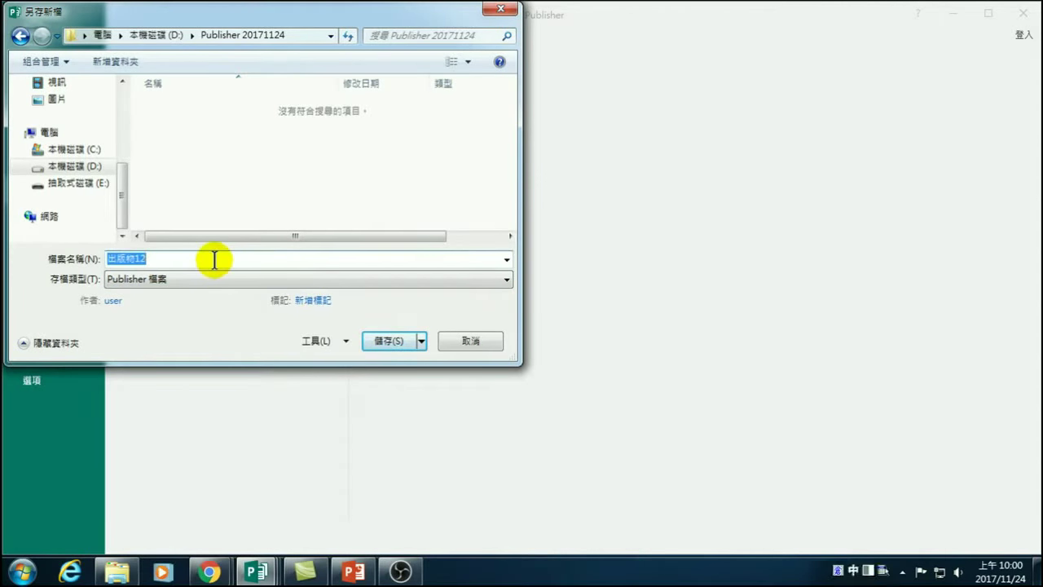
{"action": "type", "text": "要影卡"}
{"action": "left_click", "coordinate": [203, 282]}
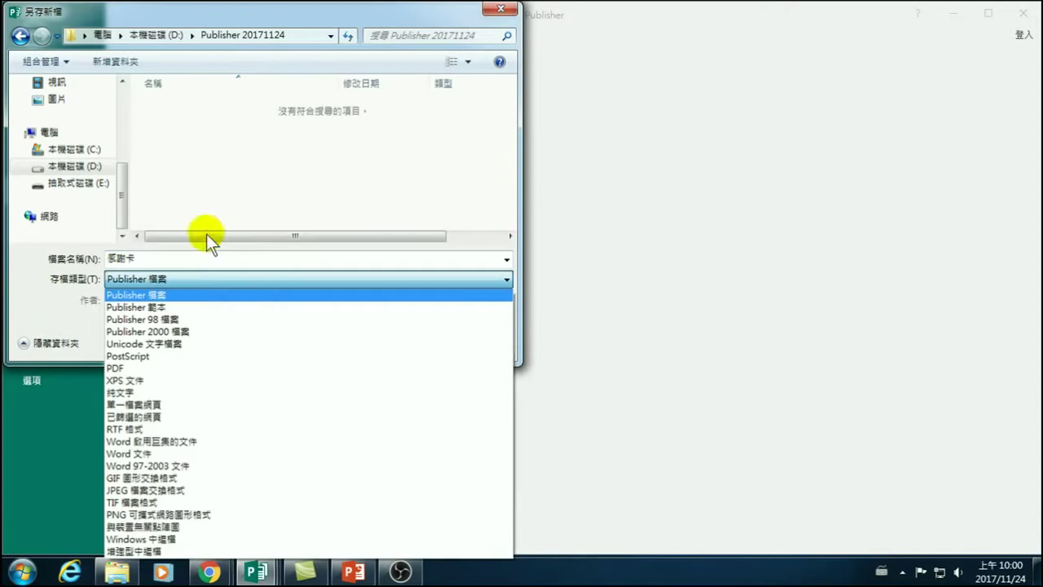
{"action": "left_click", "coordinate": [224, 280]}
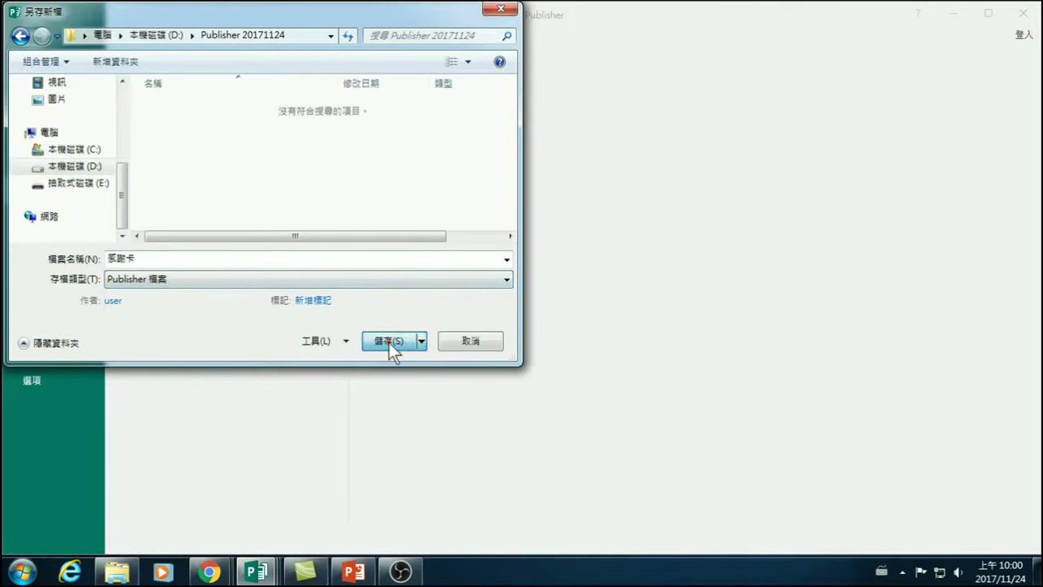
{"action": "left_click", "coordinate": [389, 341]}
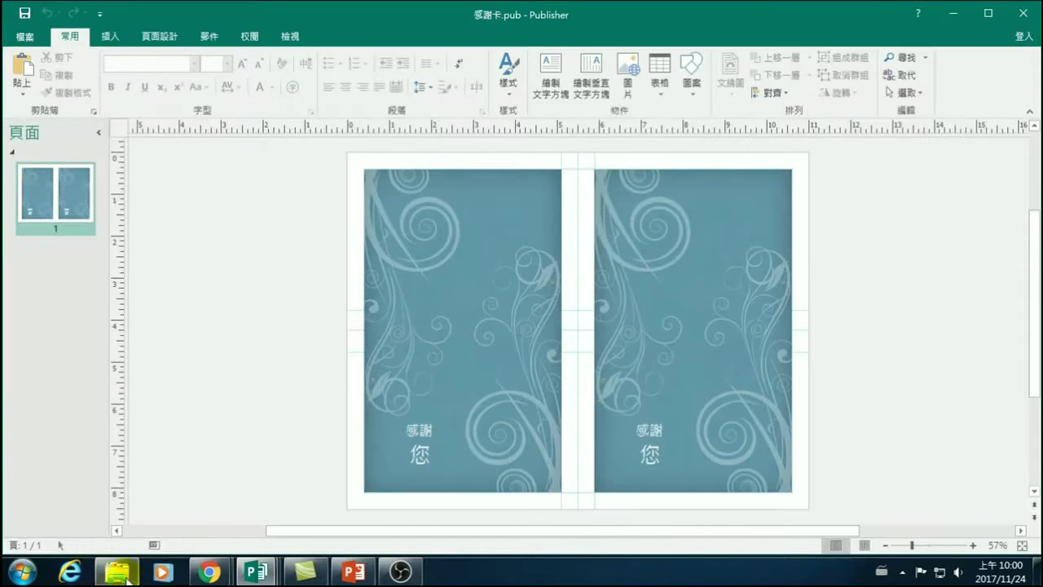
Maximize File Explorer and open D:\Publisher 20171124.
{"action": "left_click", "coordinate": [118, 572]}
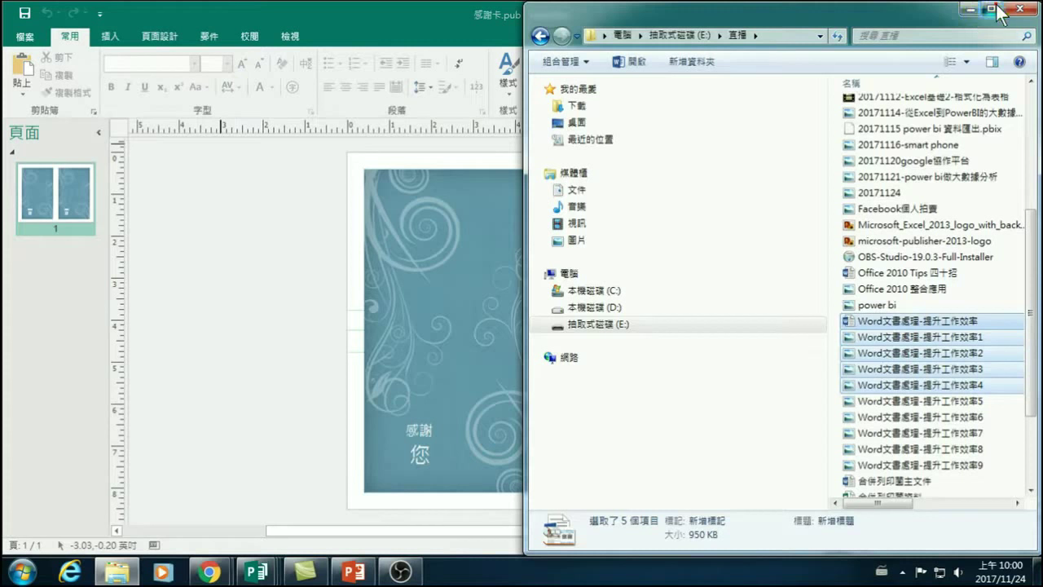
{"action": "left_click", "coordinate": [992, 9]}
{"action": "left_click", "coordinate": [74, 303]}
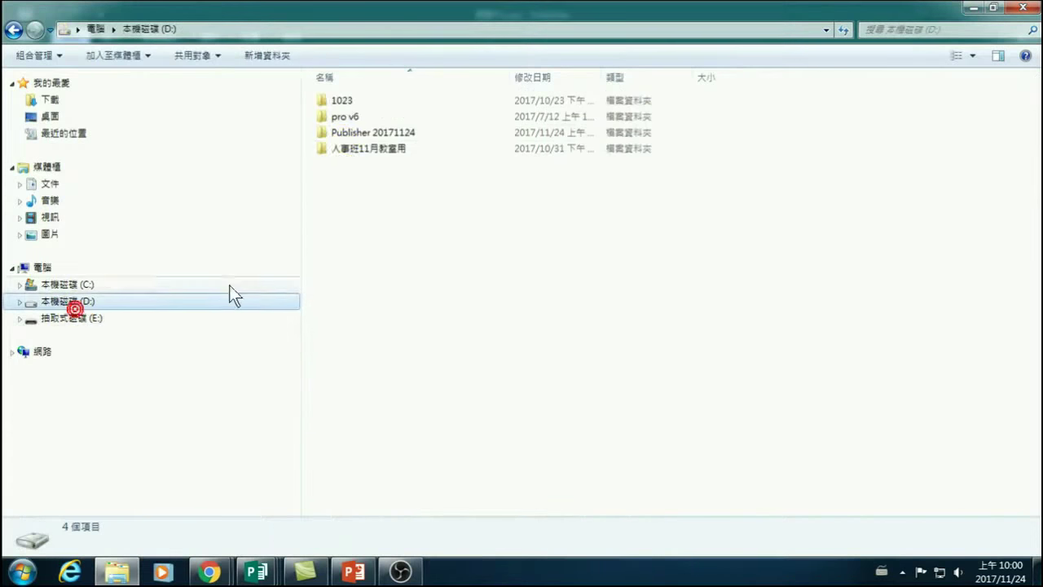
{"action": "left_click", "coordinate": [359, 133]}
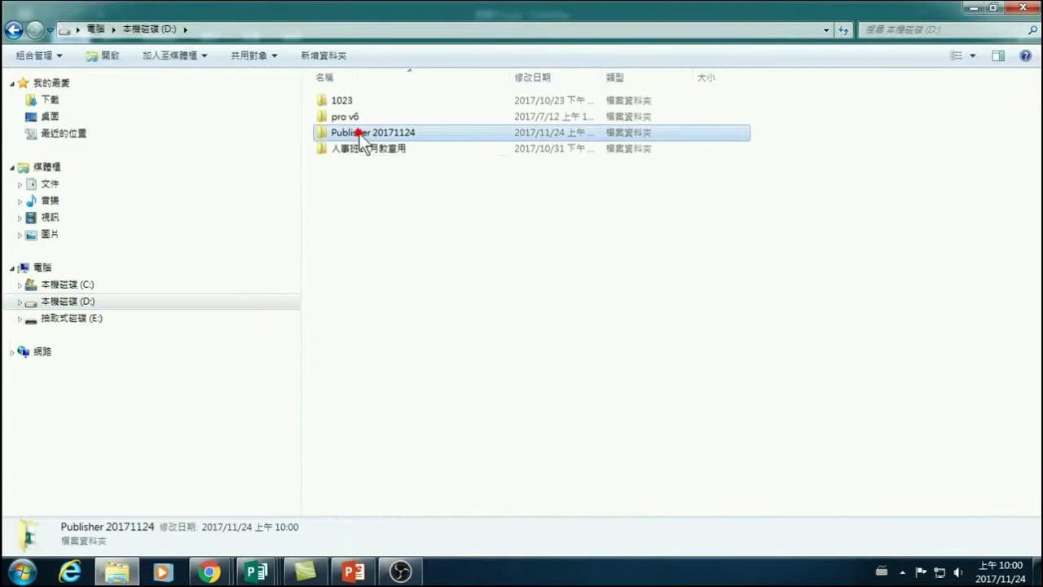
{"action": "double_click", "coordinate": [360, 133]}
Review the properties of the 感謝卡 file and close them.
{"action": "right_click", "coordinate": [344, 102]}
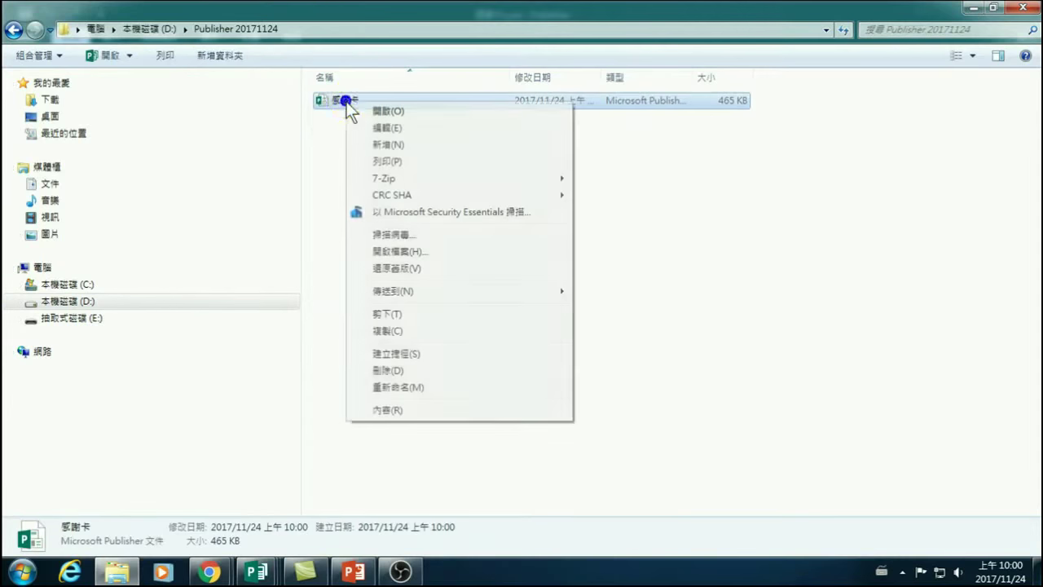
{"action": "left_click", "coordinate": [397, 410]}
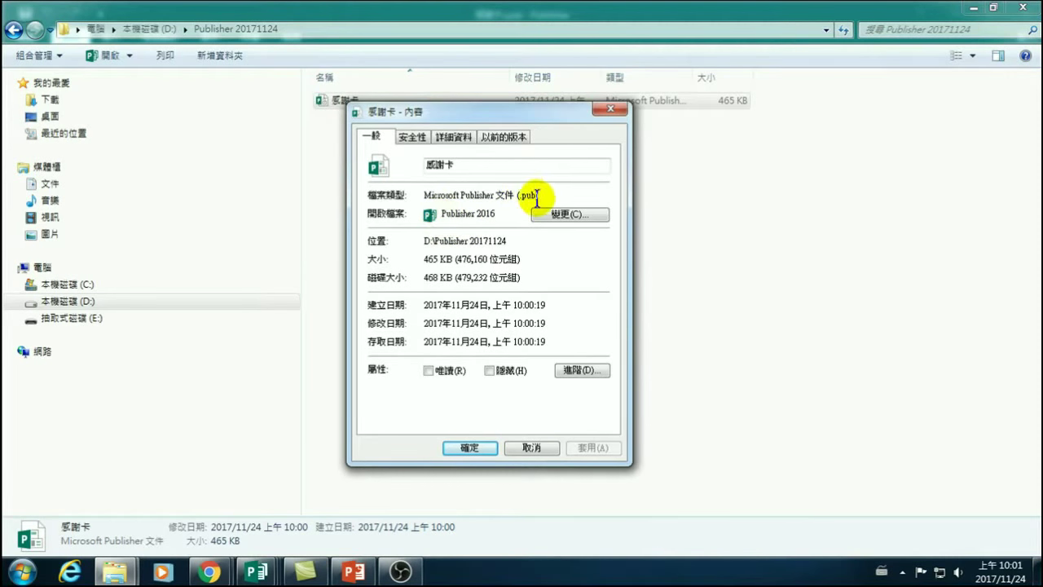
{"action": "left_click", "coordinate": [471, 448]}
Dismiss the file menu, clear the selection, and minimize the folder window.
{"action": "right_click", "coordinate": [339, 101]}
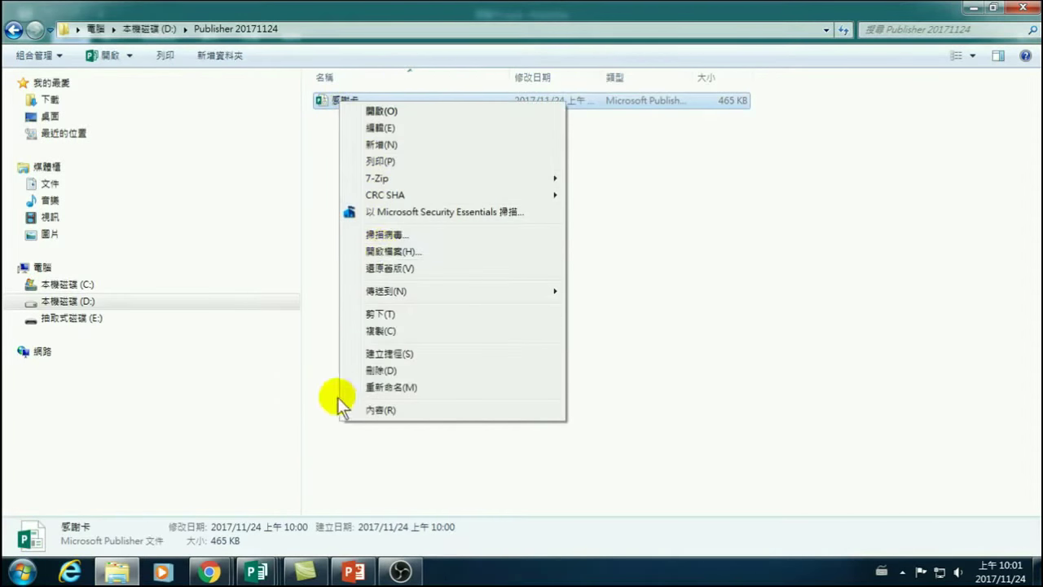
{"action": "left_click", "coordinate": [22, 572]}
{"action": "left_click", "coordinate": [577, 330]}
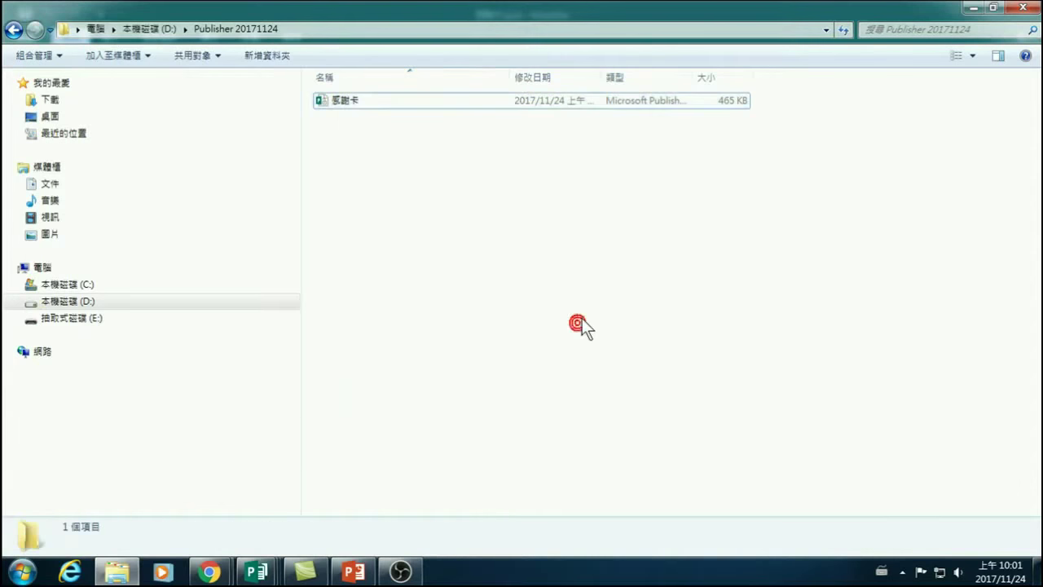
{"action": "left_click", "coordinate": [971, 8]}
Return to the 感謝卡 publication and view its File Info page.
{"action": "left_click", "coordinate": [480, 318]}
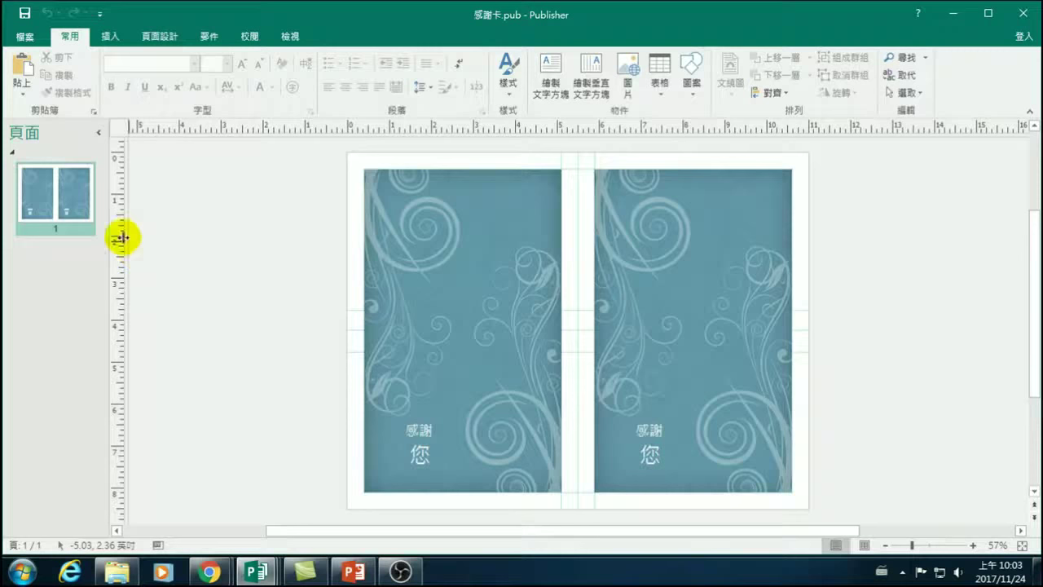
{"action": "left_click", "coordinate": [26, 37]}
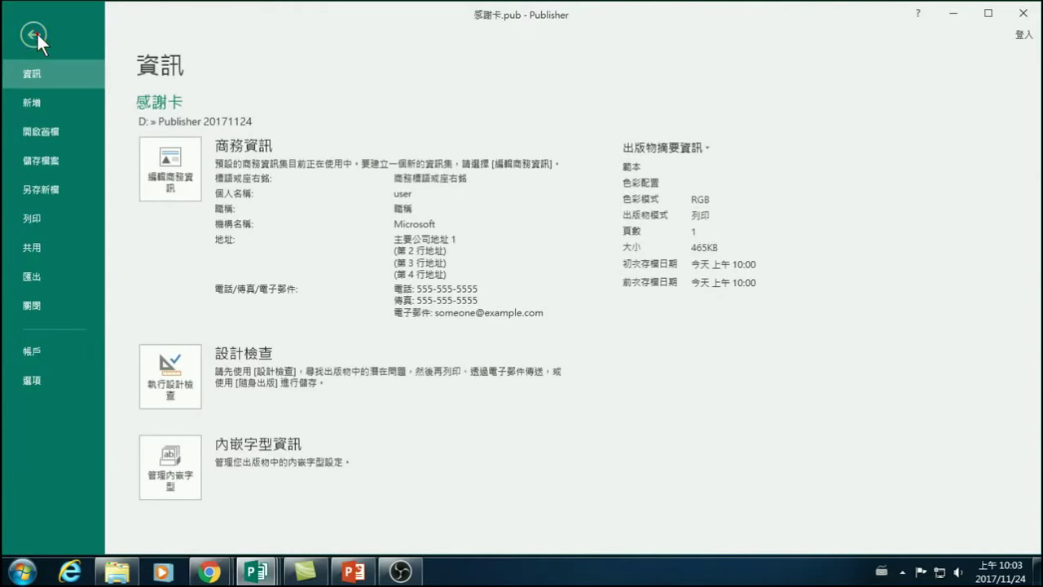
Show the New page with blank A4 portrait and landscape layouts and featured templates.
{"action": "left_click", "coordinate": [34, 35]}
{"action": "left_click", "coordinate": [33, 36]}
{"action": "left_click", "coordinate": [37, 99]}
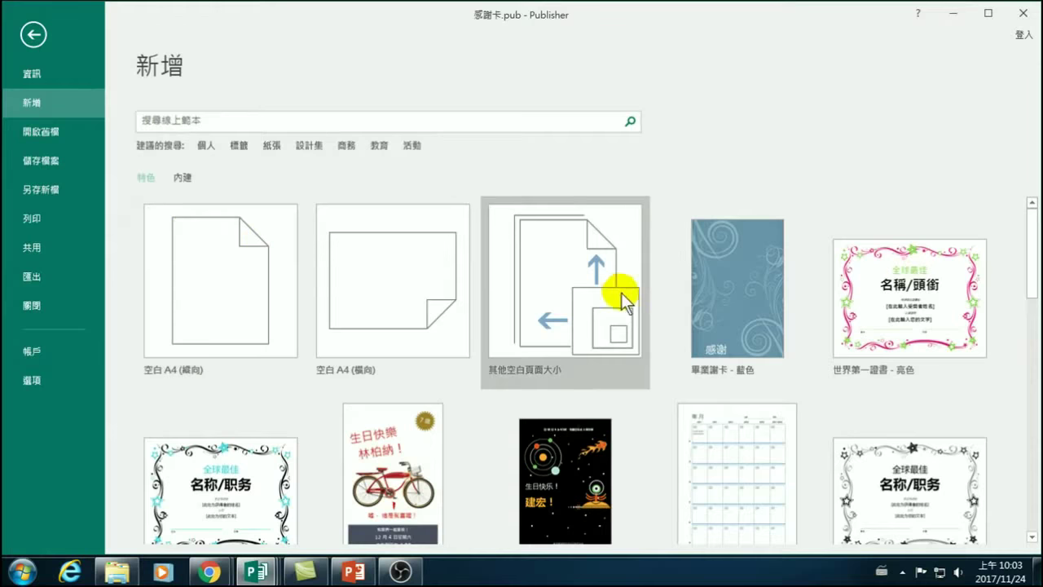
{"action": "scroll", "coordinate": [621, 294], "scroll_direction": "down", "scroll_amount": 1}
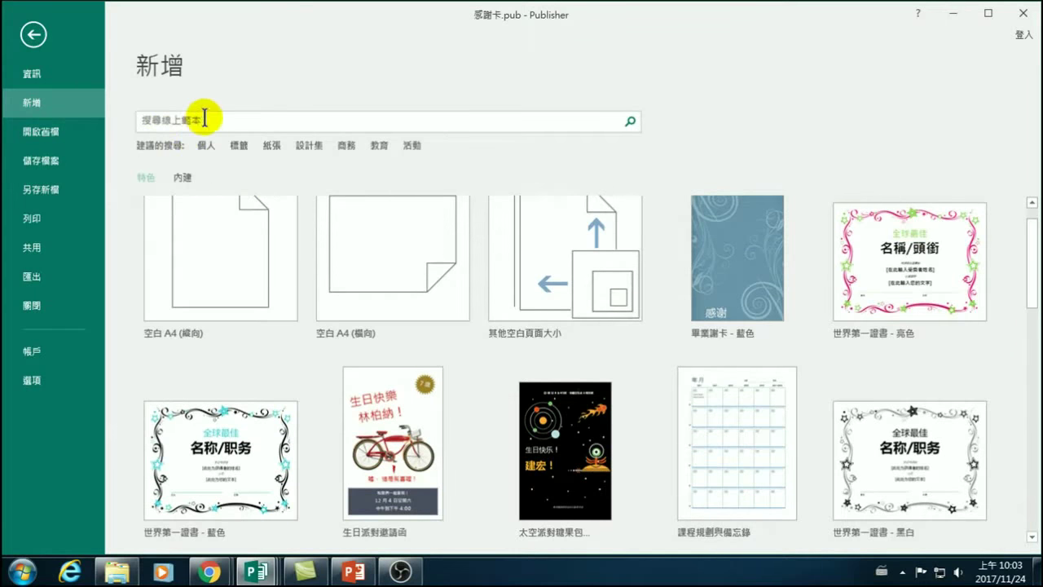
{"action": "scroll", "coordinate": [222, 295], "scroll_direction": "up", "scroll_amount": 1}
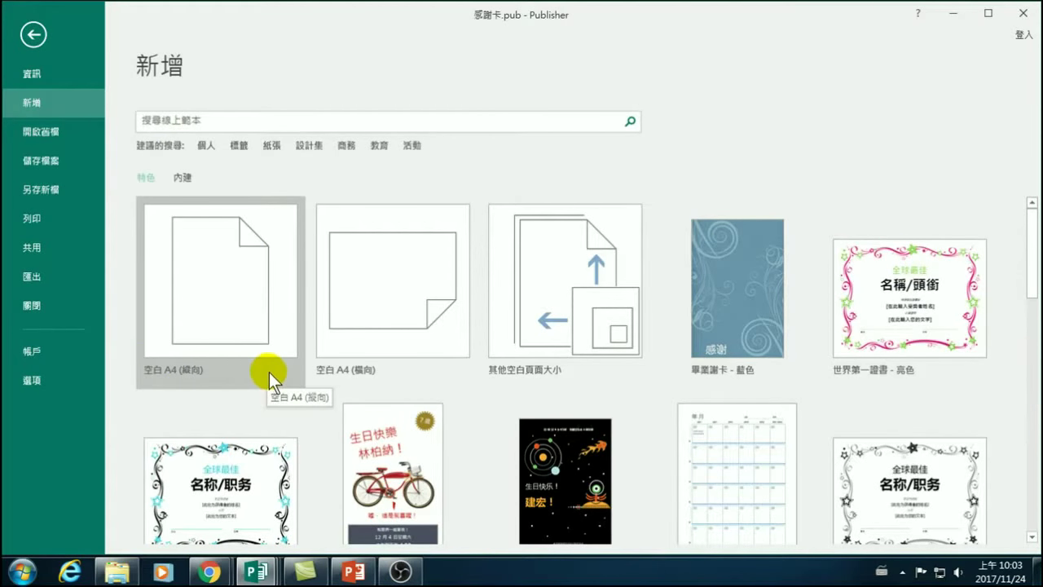
Create a blank A4 portrait publication, 出版物12, from the New gallery.
{"action": "left_click", "coordinate": [234, 289]}
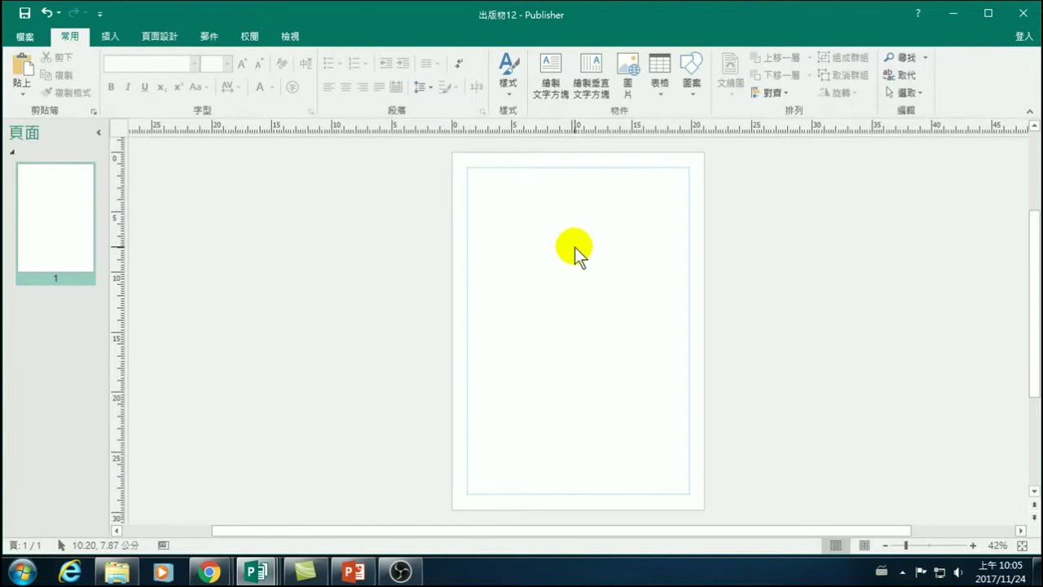
Draw a text box near the page's top left, type 背景 and grow it to 36 point.
{"action": "left_click", "coordinate": [108, 35]}
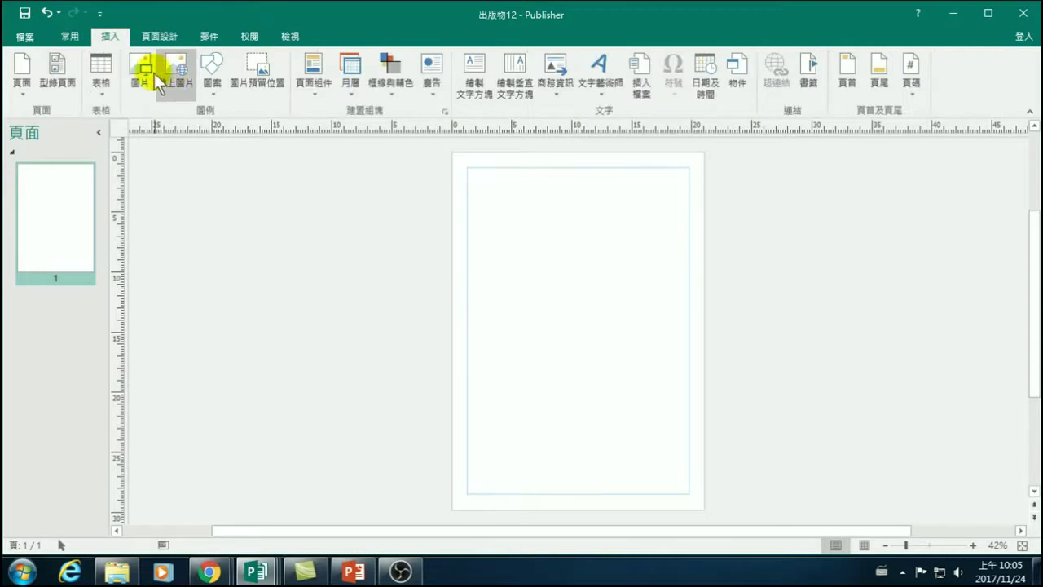
{"action": "left_click", "coordinate": [476, 75]}
{"action": "left_click_drag", "start_coordinate": [491, 209], "coordinate": [530, 248]}
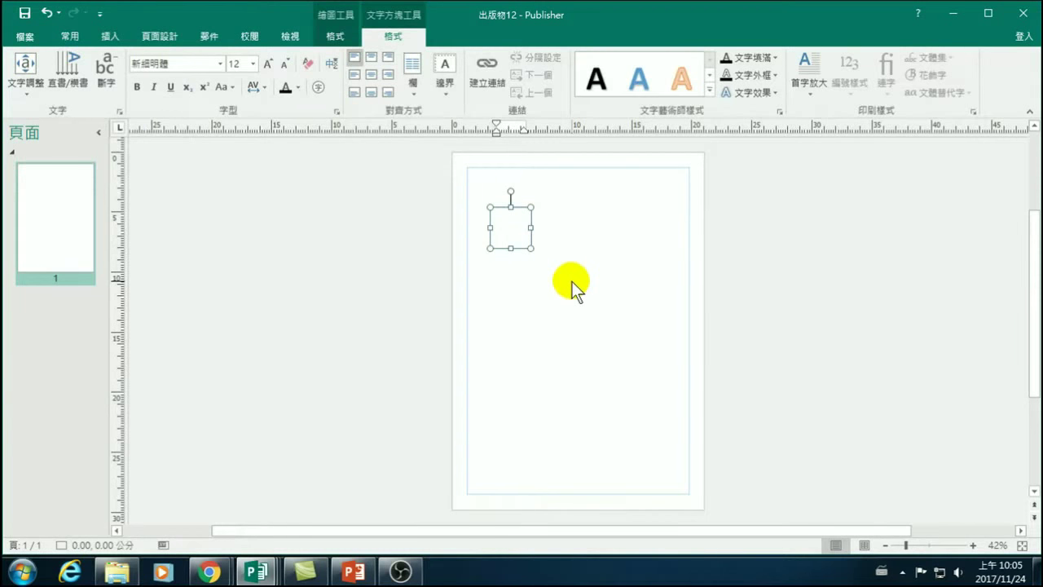
{"action": "type", "text": "a4"}
{"action": "key", "text": "Down"}
{"action": "key", "text": "Down"}
{"action": "key", "text": "Return"}
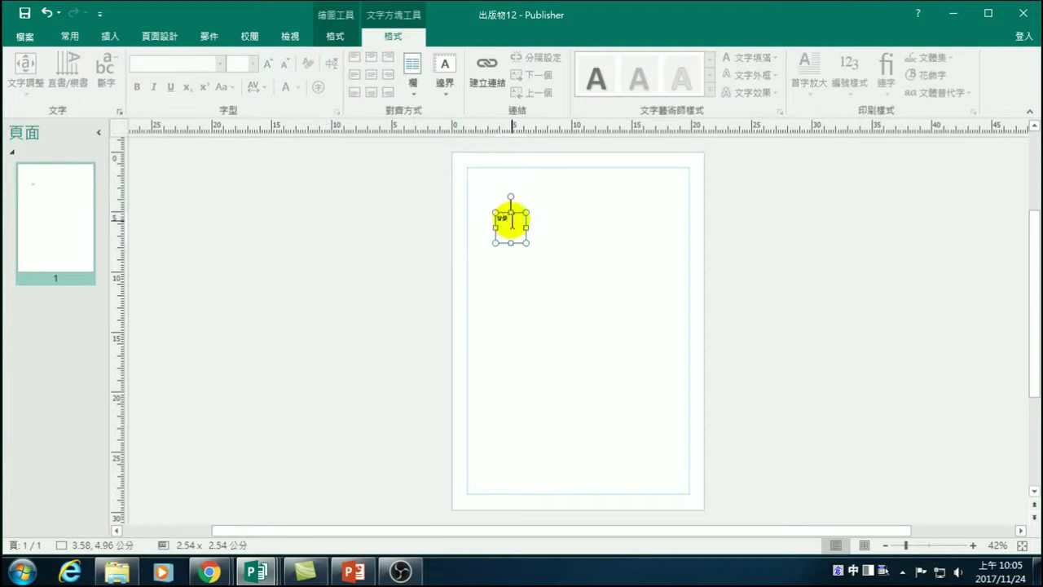
{"action": "left_click_drag", "start_coordinate": [510, 218], "coordinate": [496, 221]}
{"action": "left_click", "coordinate": [268, 63]}
{"action": "left_click", "coordinate": [268, 63]}
{"action": "left_click", "coordinate": [268, 62]}
{"action": "left_click", "coordinate": [268, 62]}
{"action": "left_click", "coordinate": [268, 63]}
{"action": "left_click", "coordinate": [268, 63]}
{"action": "left_click", "coordinate": [268, 63]}
{"action": "left_click", "coordinate": [268, 63]}
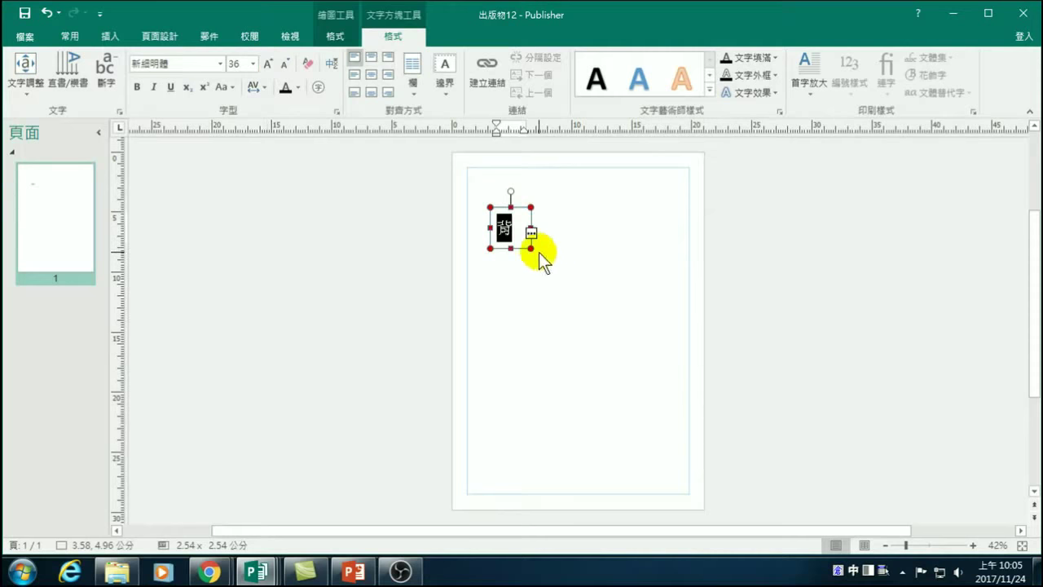
Enlarge the text box and add the lines 標題文字 and 次標文字, starting a fourth line.
{"action": "left_click_drag", "start_coordinate": [530, 248], "coordinate": [651, 365]}
{"action": "left_click", "coordinate": [529, 227]}
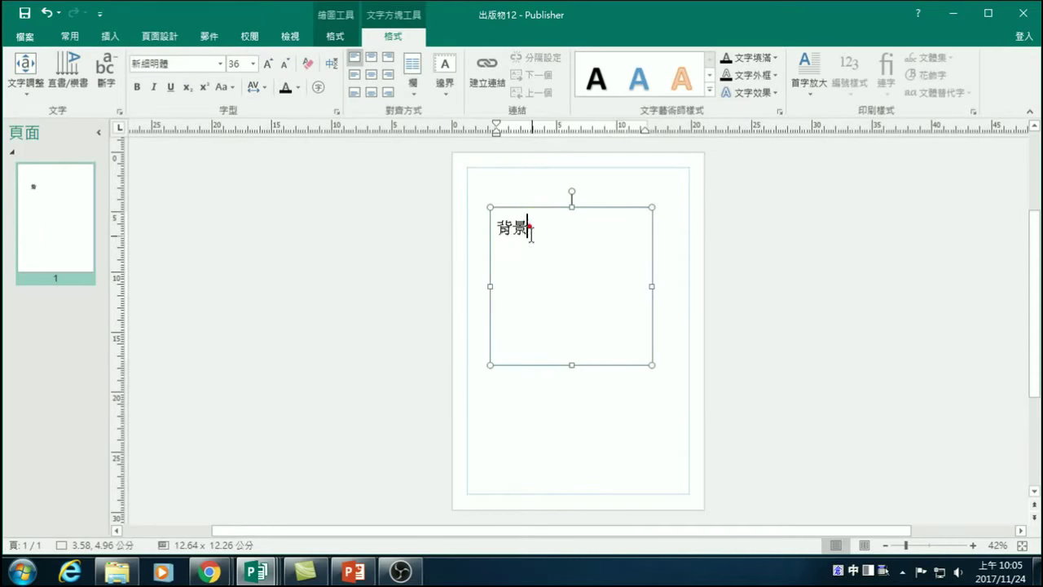
{"action": "key", "text": "Return"}
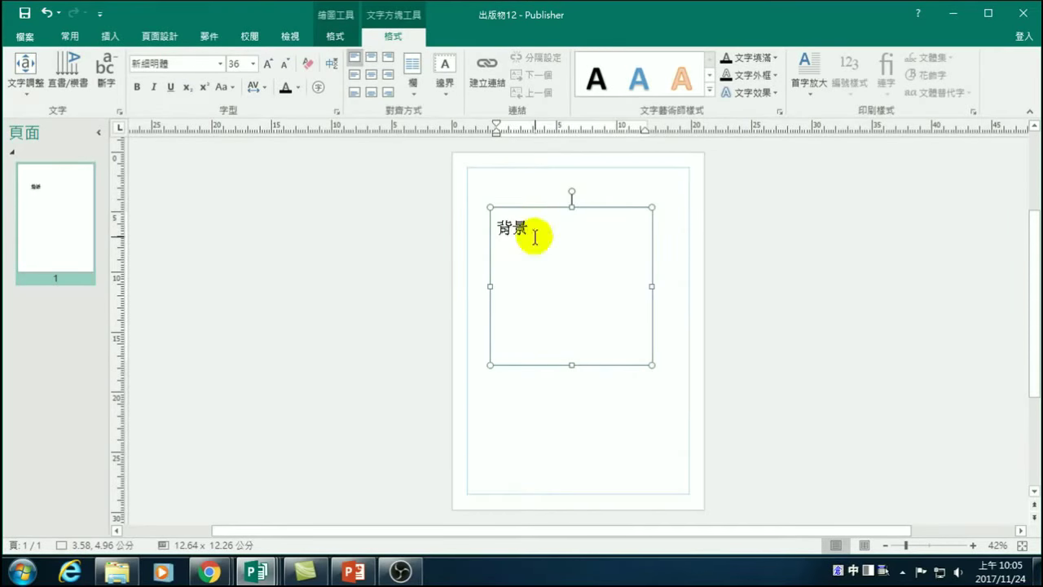
{"action": "key", "text": "shift+Right"}
{"action": "type", "text": "標題文字"}
{"action": "key", "text": "Return"}
{"action": "type", "text": "次"}
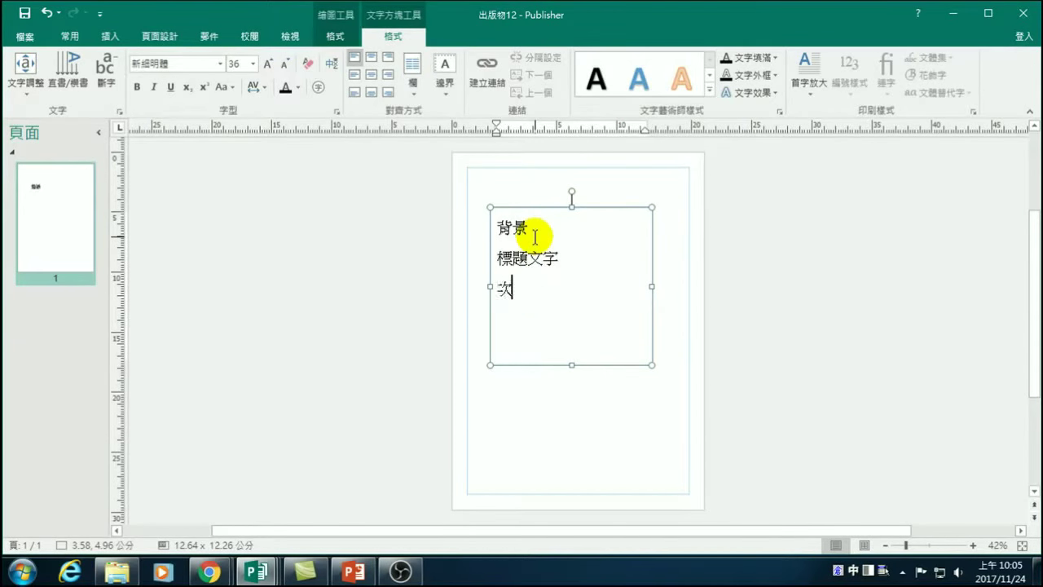
{"action": "type", "text": "標文字"}
{"action": "key", "text": "Return"}
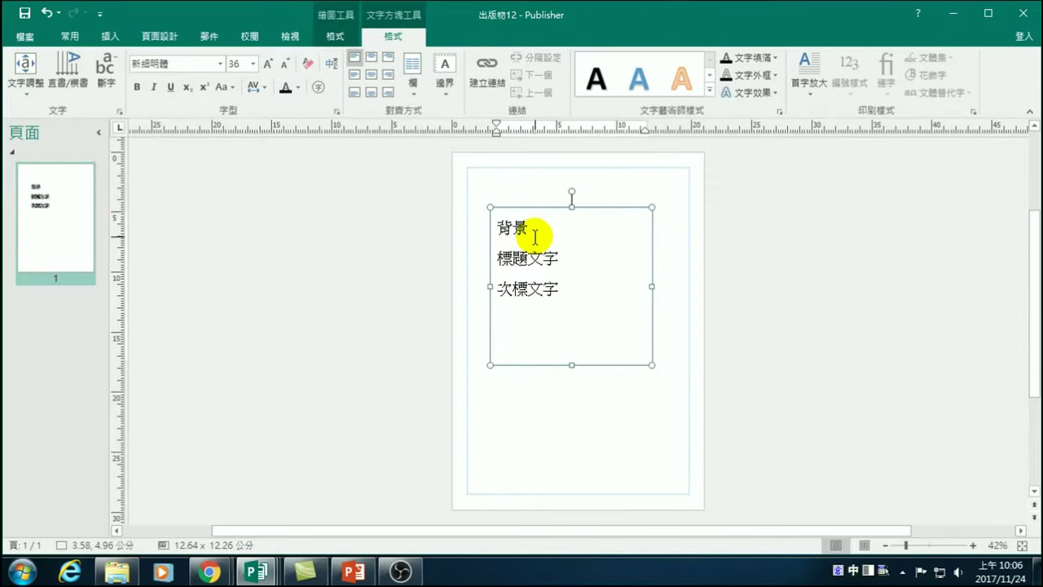
Enter 圖片 as the fourth line and clear the stray character composition.
{"action": "type", "text": "圖片"}
{"action": "key", "text": "Return"}
{"action": "key", "text": "Escape"}
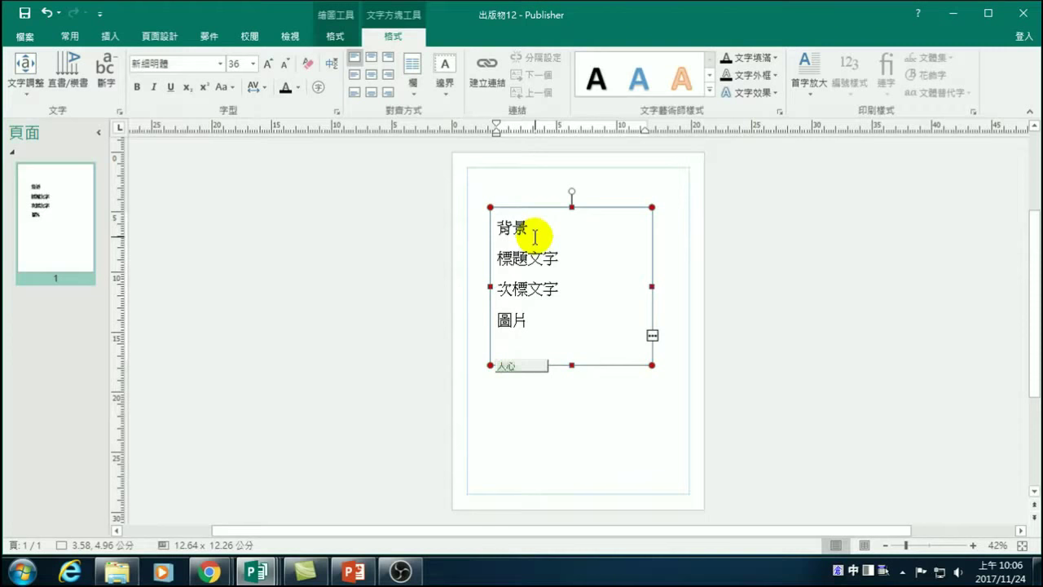
{"action": "key", "text": "Down"}
{"action": "key", "text": "Escape"}
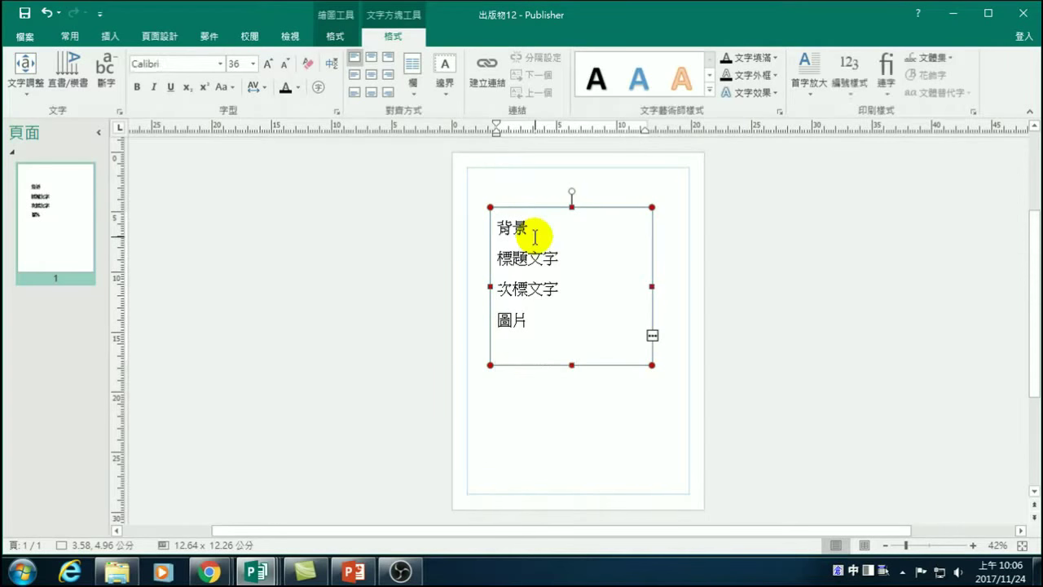
{"action": "left_click", "coordinate": [539, 334]}
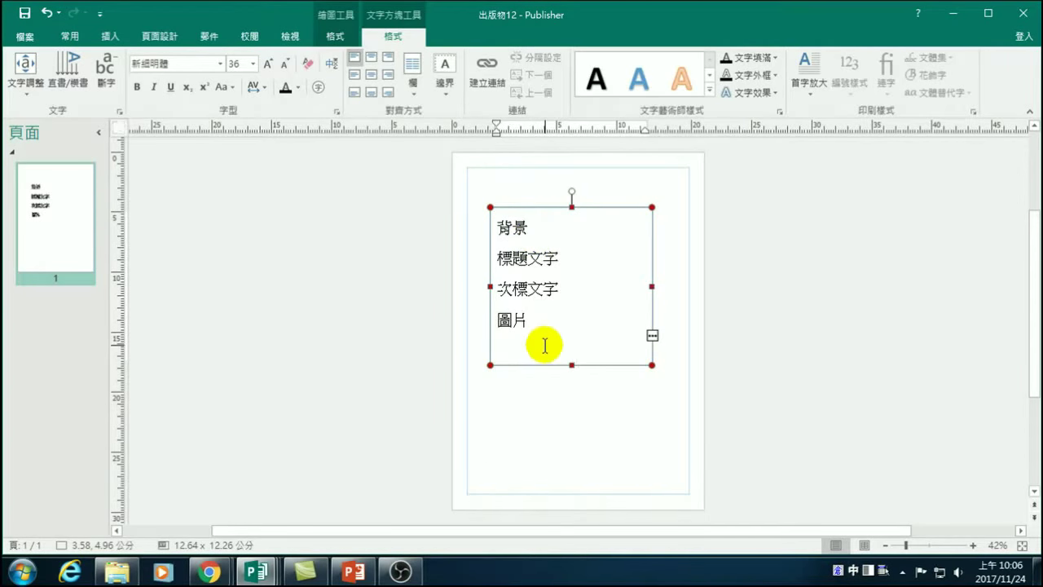
Lengthen the text box, remove the blank line and correct the last line to 其他物件.
{"action": "left_click_drag", "start_coordinate": [571, 365], "coordinate": [582, 436]}
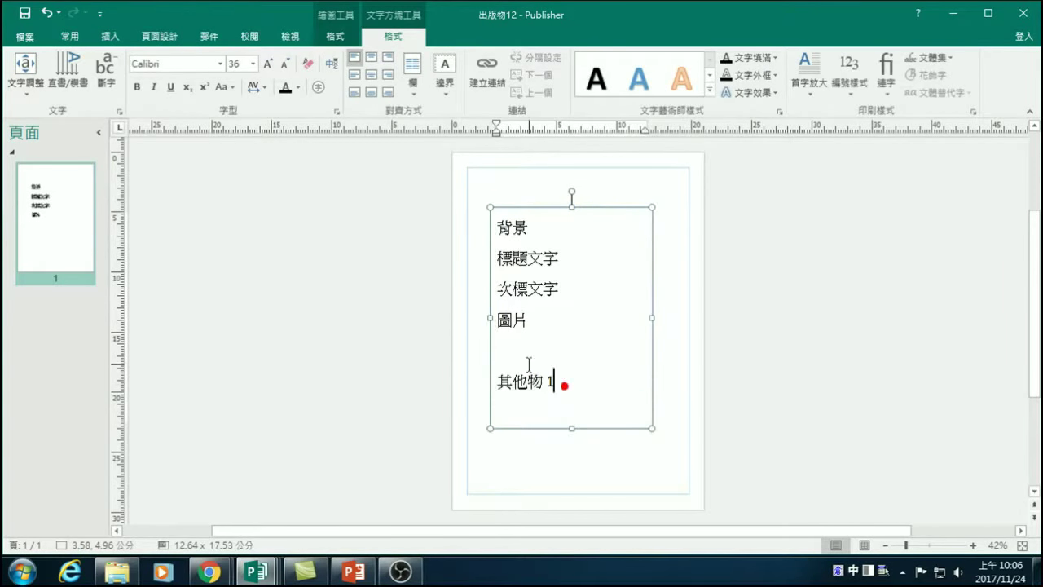
{"action": "key", "text": "Delete"}
{"action": "double_click", "coordinate": [558, 350]}
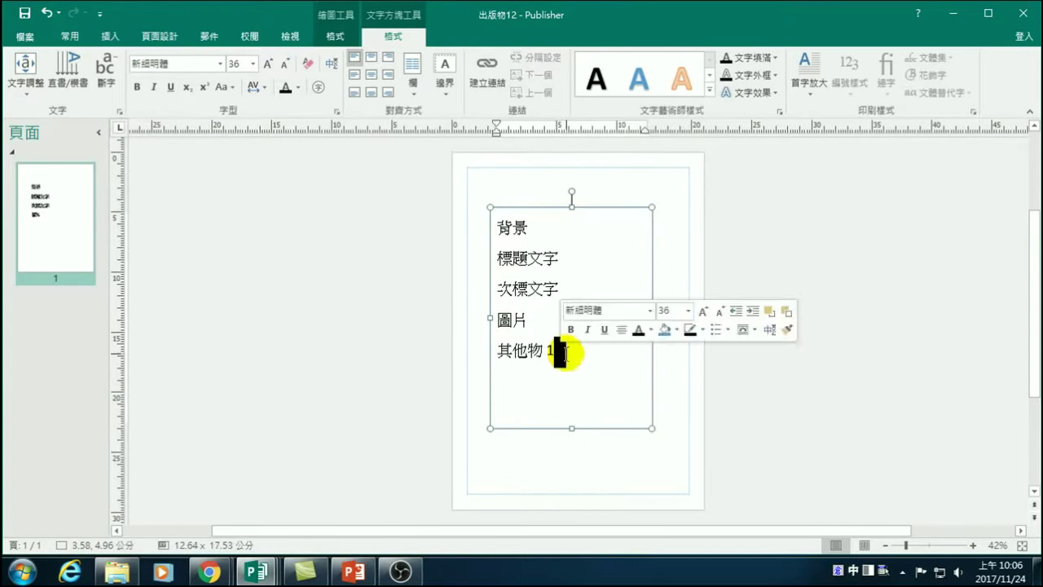
{"action": "key", "text": "Delete"}
{"action": "type", "text": "件"}
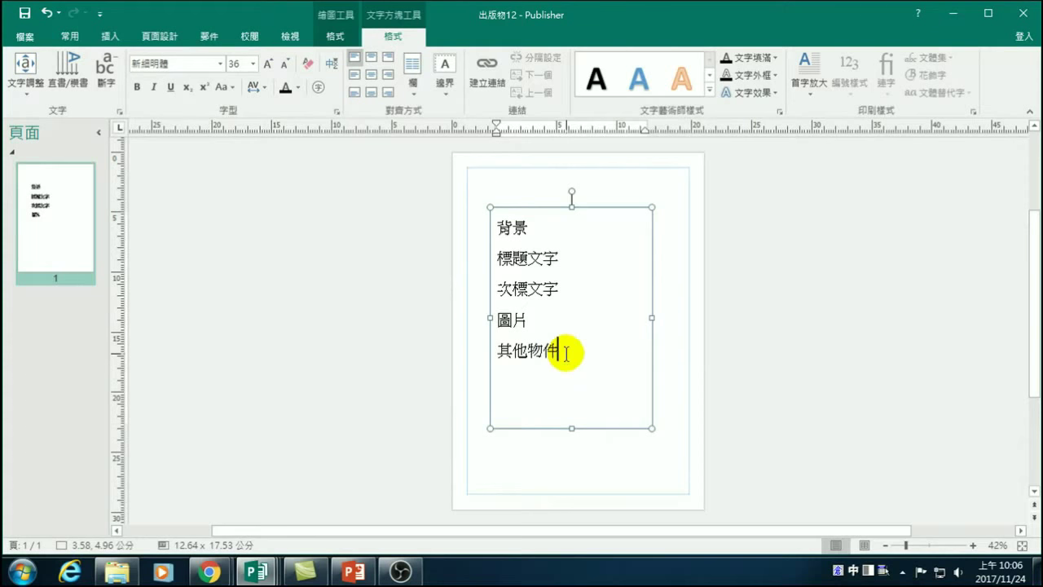
{"action": "left_click", "coordinate": [787, 332]}
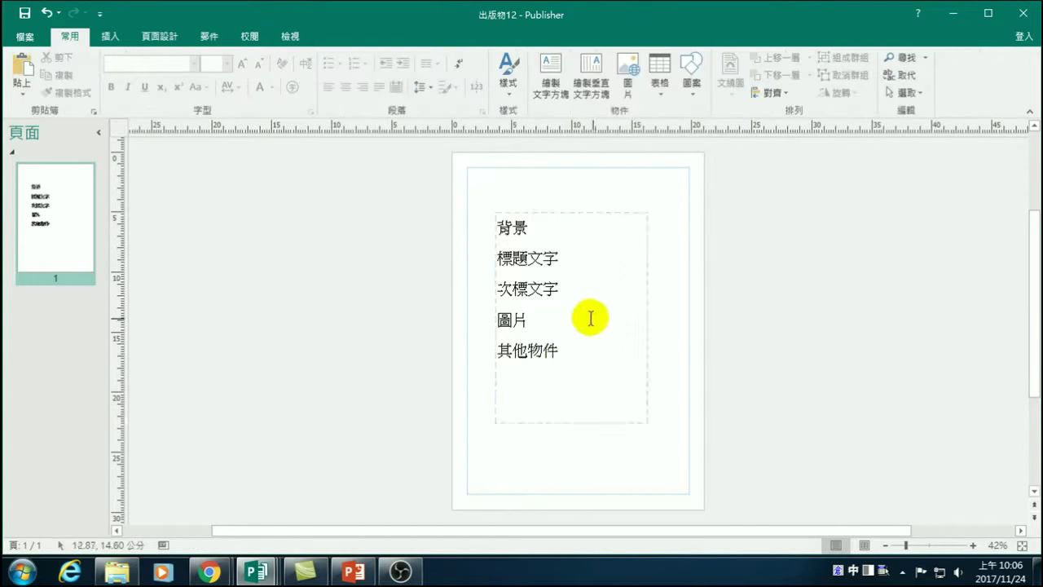
{"action": "left_click", "coordinate": [524, 318]}
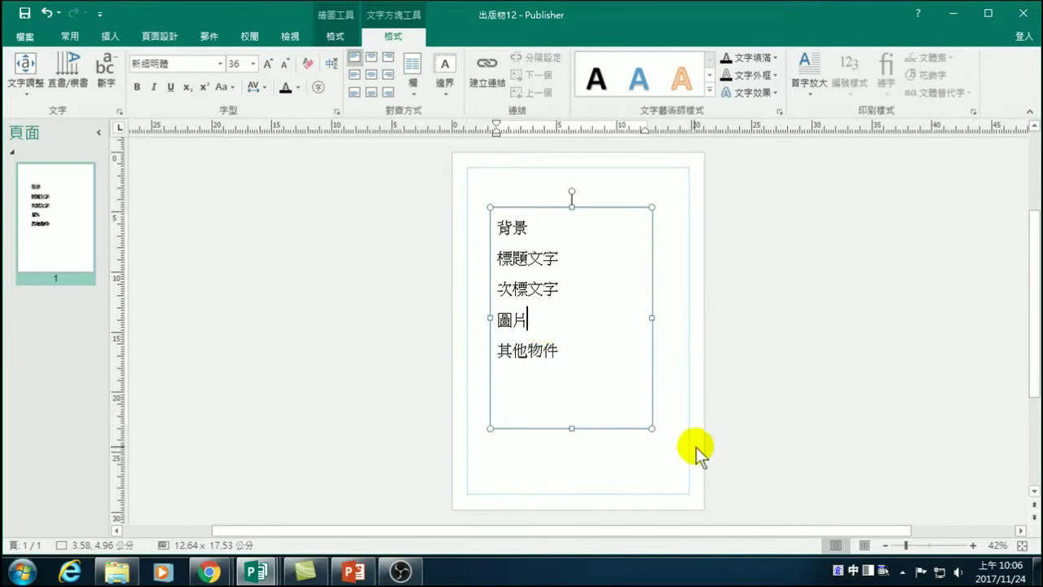
{"action": "left_click_drag", "start_coordinate": [652, 427], "coordinate": [622, 340]}
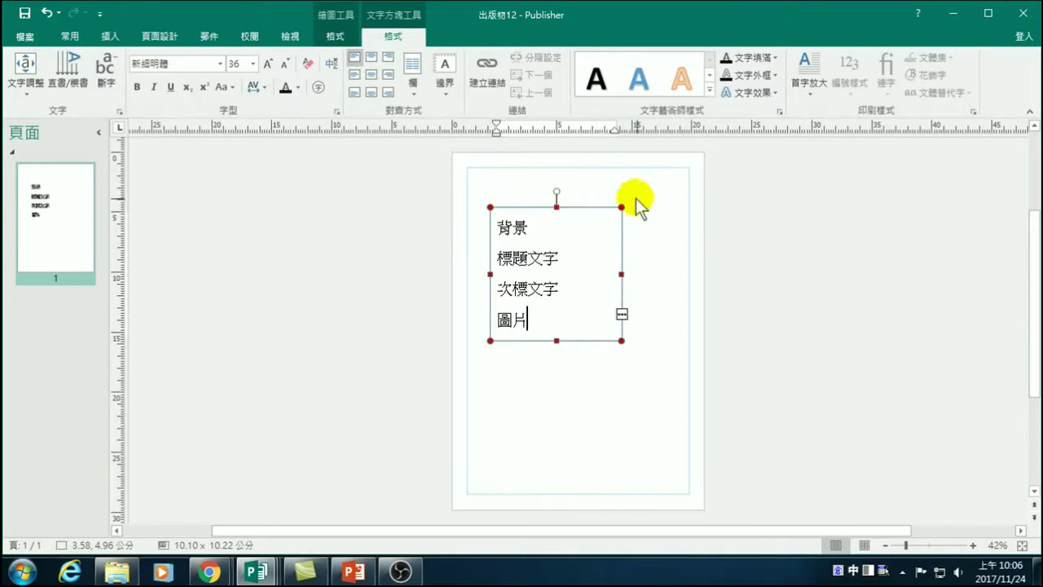
{"action": "left_click_drag", "start_coordinate": [616, 338], "coordinate": [678, 432]}
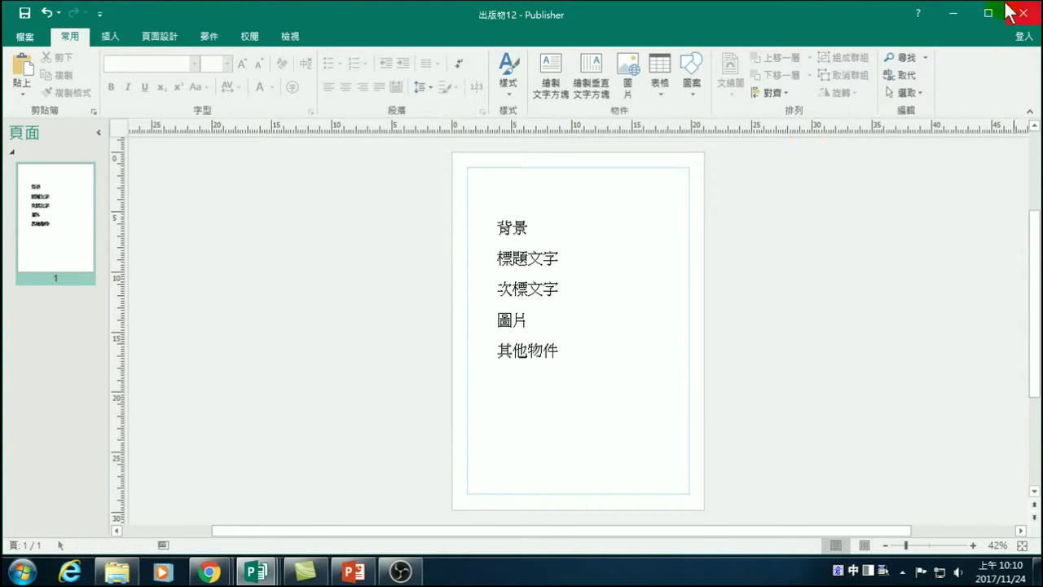
Minimize both Publisher windows and bring the YouTube Chrome window forward.
{"action": "left_click", "coordinate": [953, 13]}
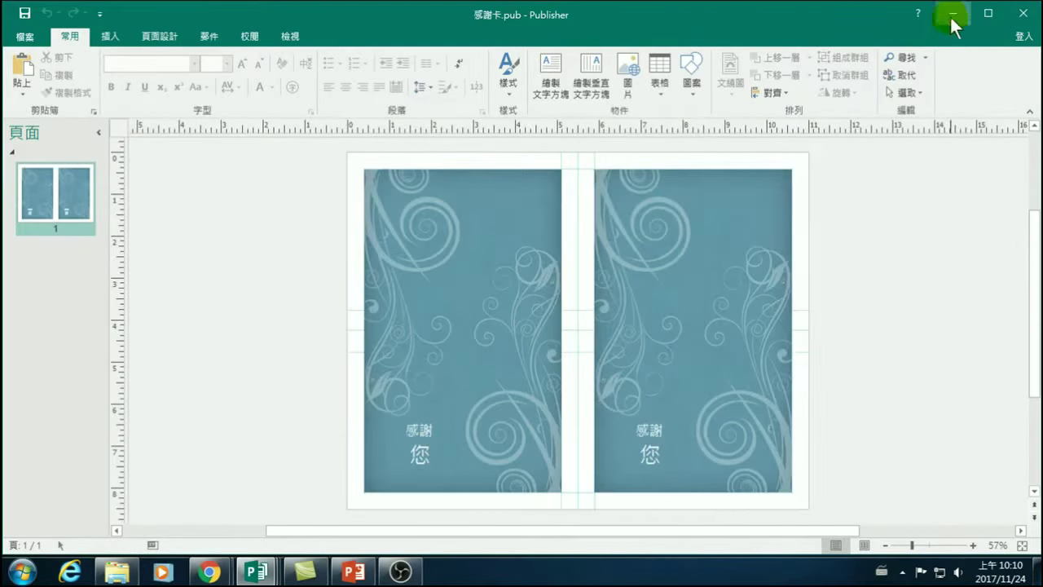
{"action": "left_click", "coordinate": [952, 14]}
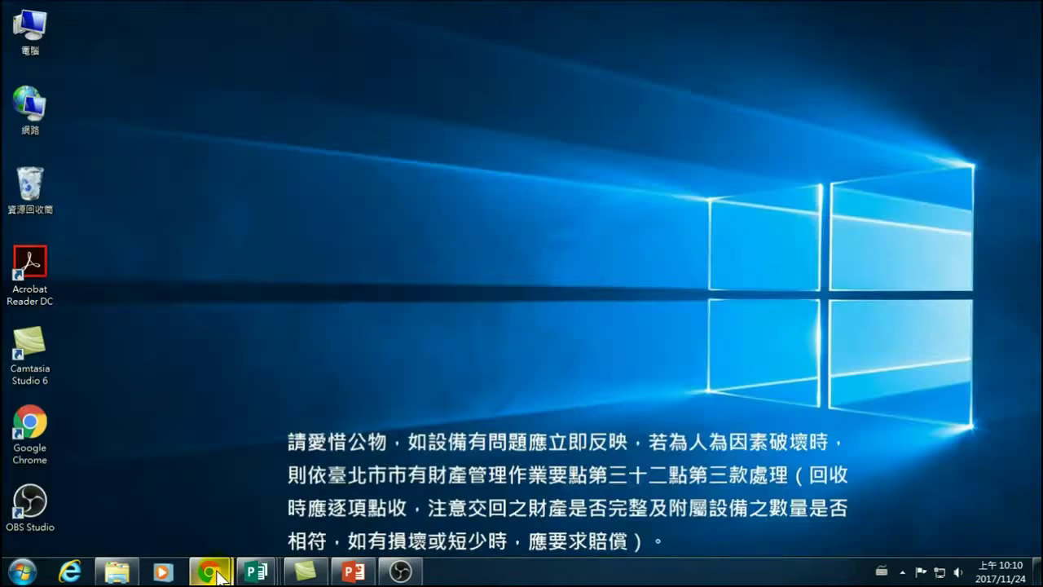
{"action": "mouse_move", "coordinate": [220, 574]}
{"action": "left_click", "coordinate": [148, 501]}
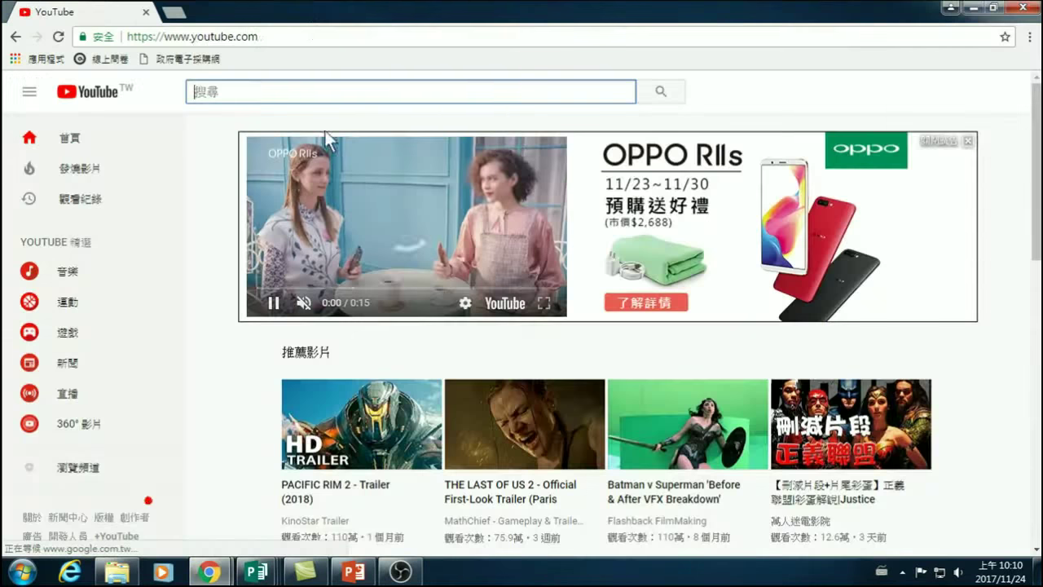
{"action": "left_click", "coordinate": [295, 34]}
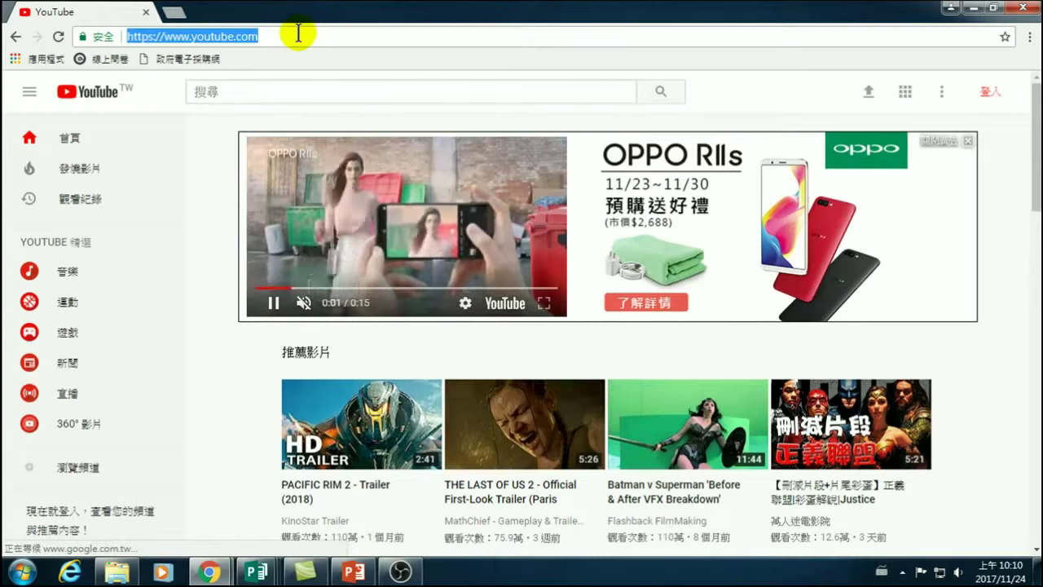
{"action": "type", "text": "www.google.com.tw"}
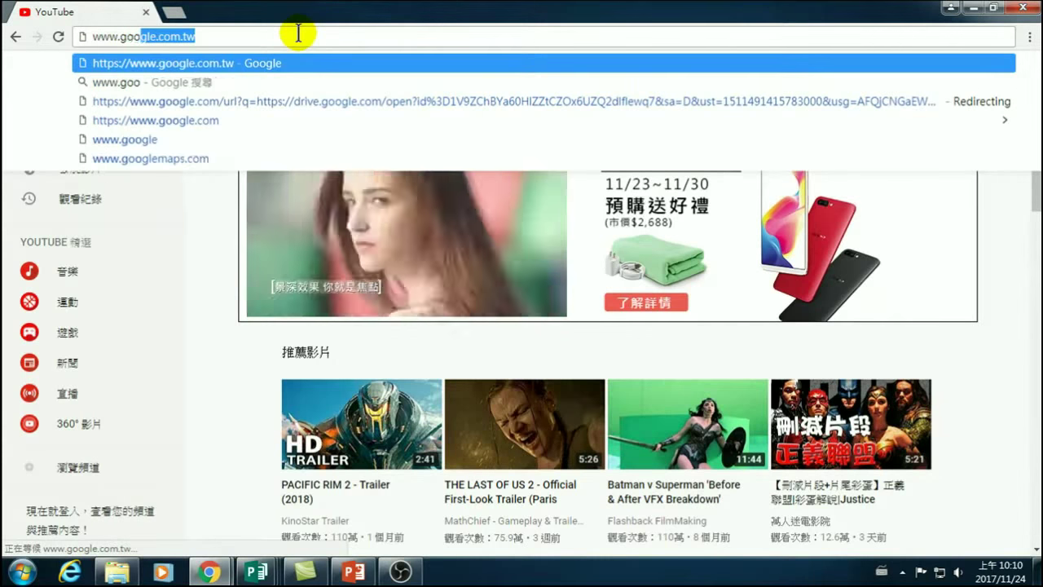
{"action": "key", "text": "Return"}
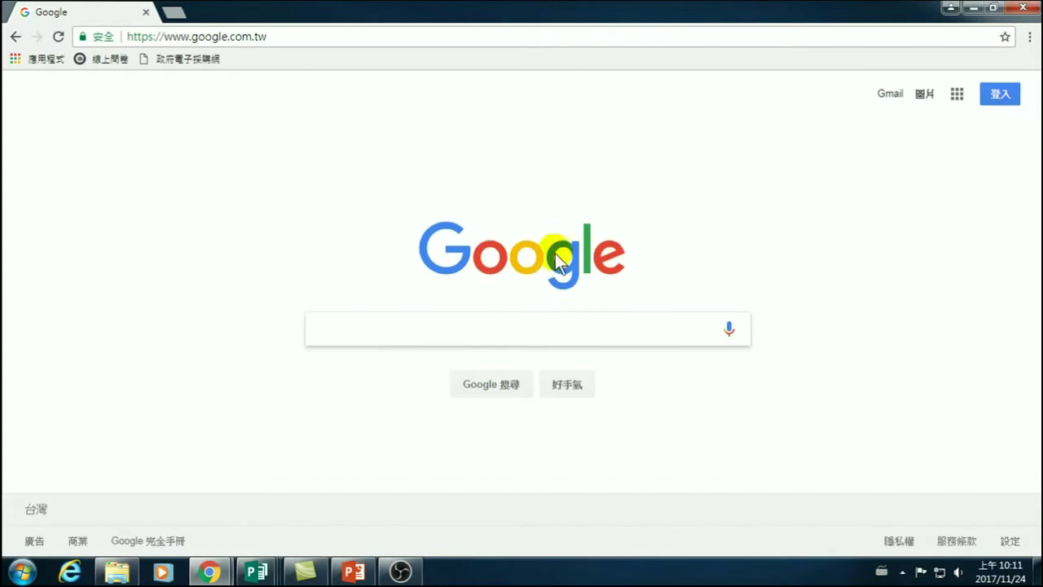
{"action": "left_click", "coordinate": [348, 331]}
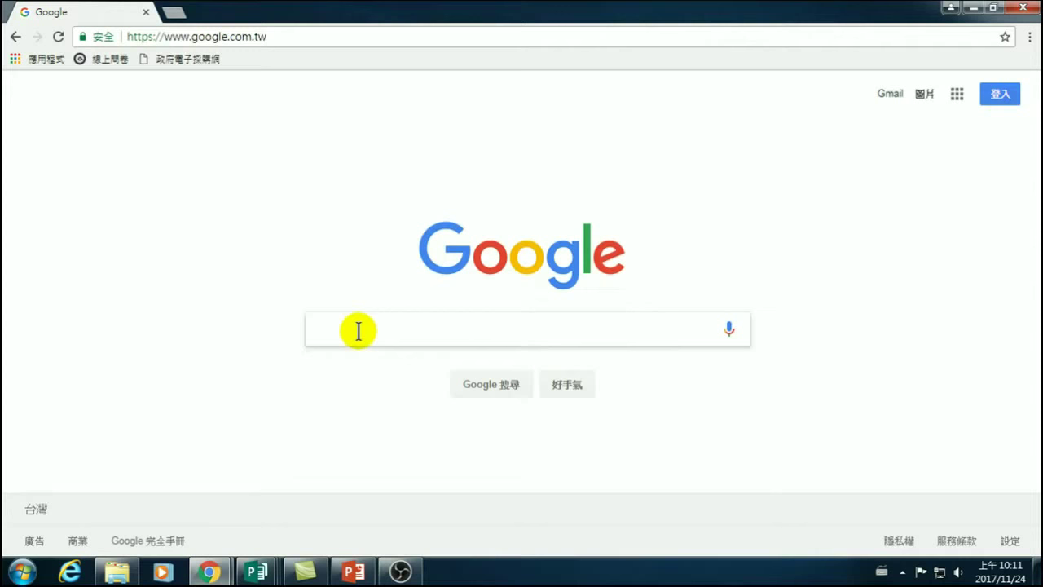
{"action": "type", "text": "f"}
{"action": "key", "text": "BackSpace"}
{"action": "key", "text": "ctrl+space"}
Search Google for 烤肉活動 using the Chinese IME.
{"action": "type", "text": "fjky"}
{"action": "key", "text": "Escape"}
{"action": "type", "text": "fjks"}
{"action": "key", "text": "space"}
{"action": "type", "text": "1obo"}
{"action": "key", "text": "space"}
{"action": "type", "text": "1ehj"}
{"action": "key", "text": "shift+8"}
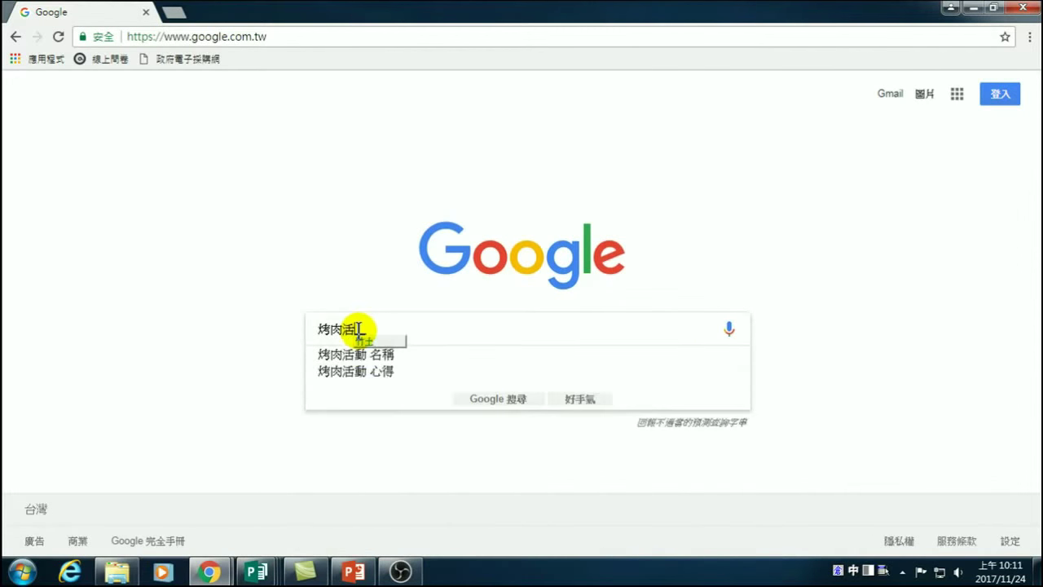
{"action": "key", "text": "Escape"}
{"action": "key", "text": "Return"}
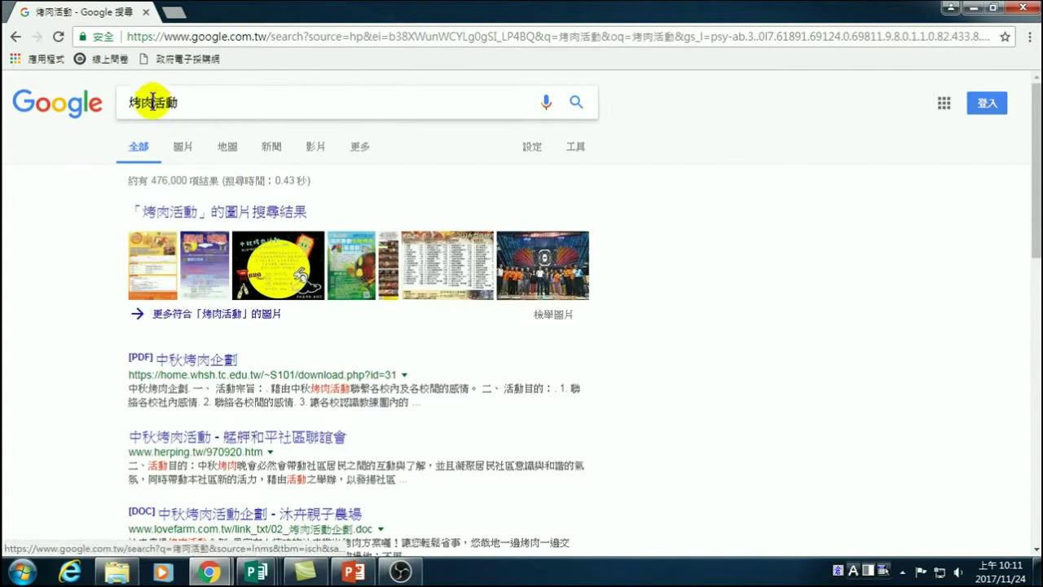
Switch to image results and refine the query to 烤肉活動 海報.
{"action": "left_click", "coordinate": [181, 150]}
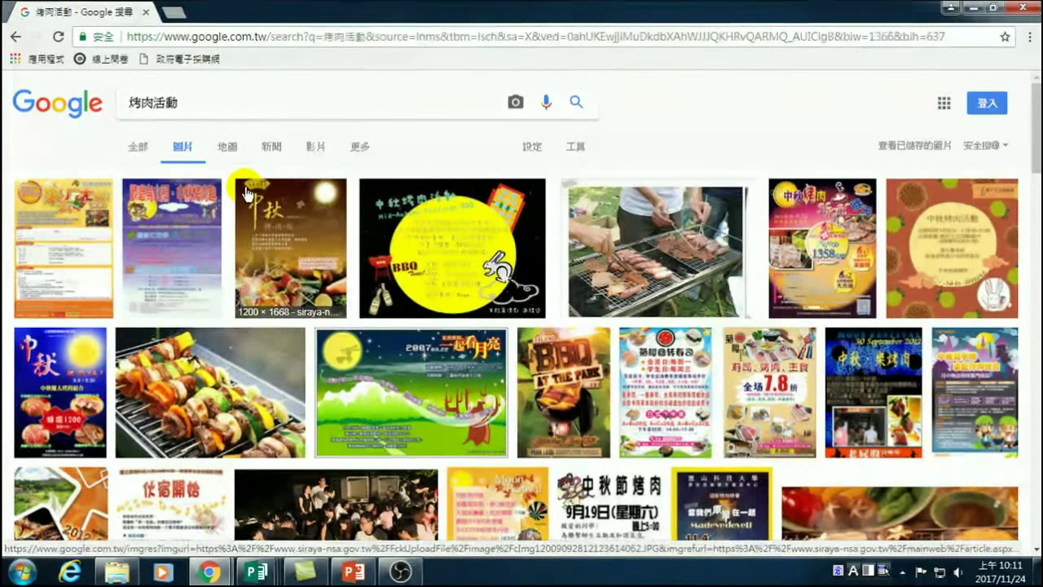
{"action": "key", "text": "shift"}
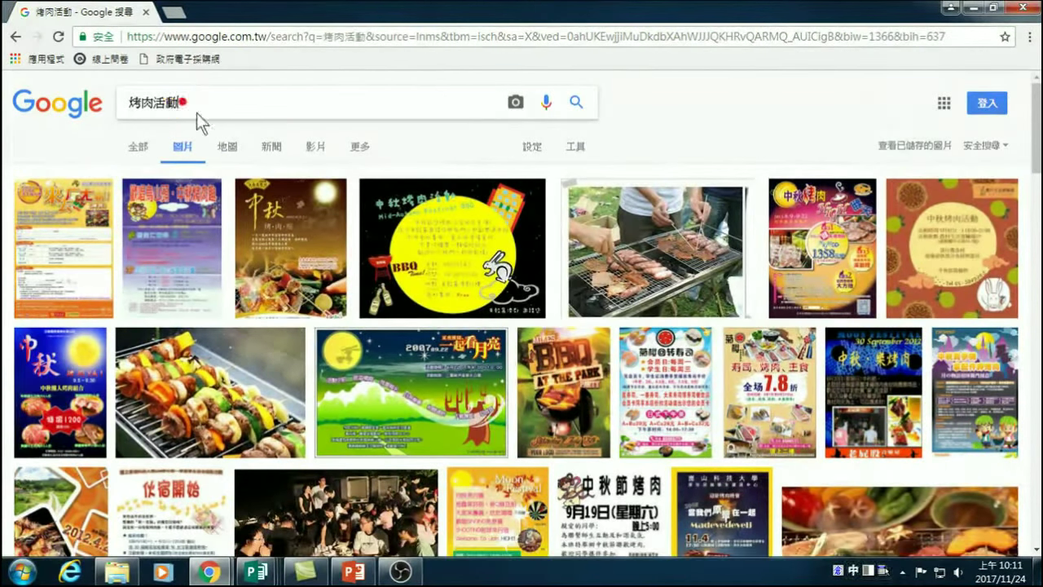
{"action": "left_click", "coordinate": [208, 106]}
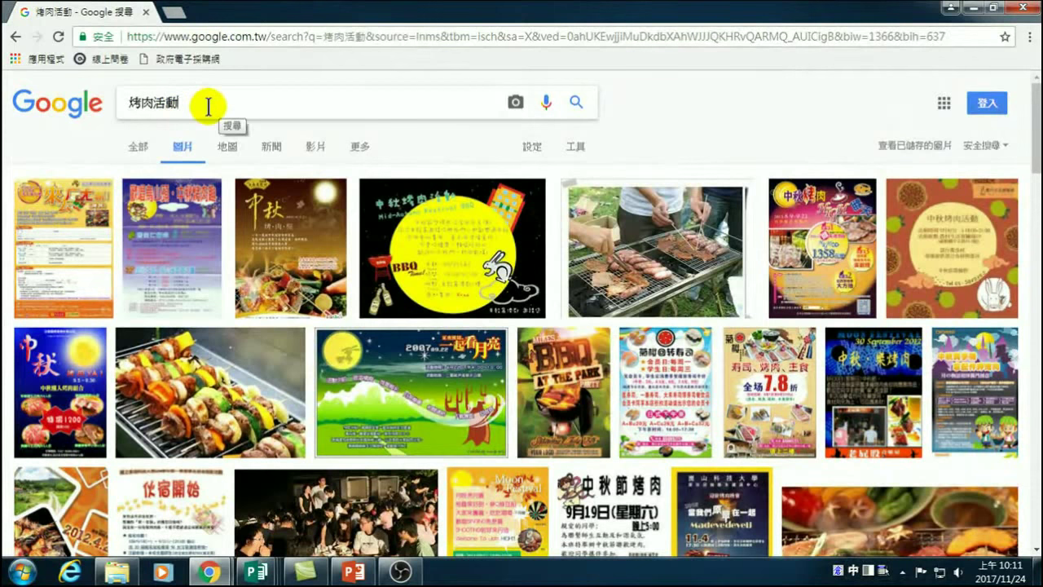
{"action": "type", "text": "海"}
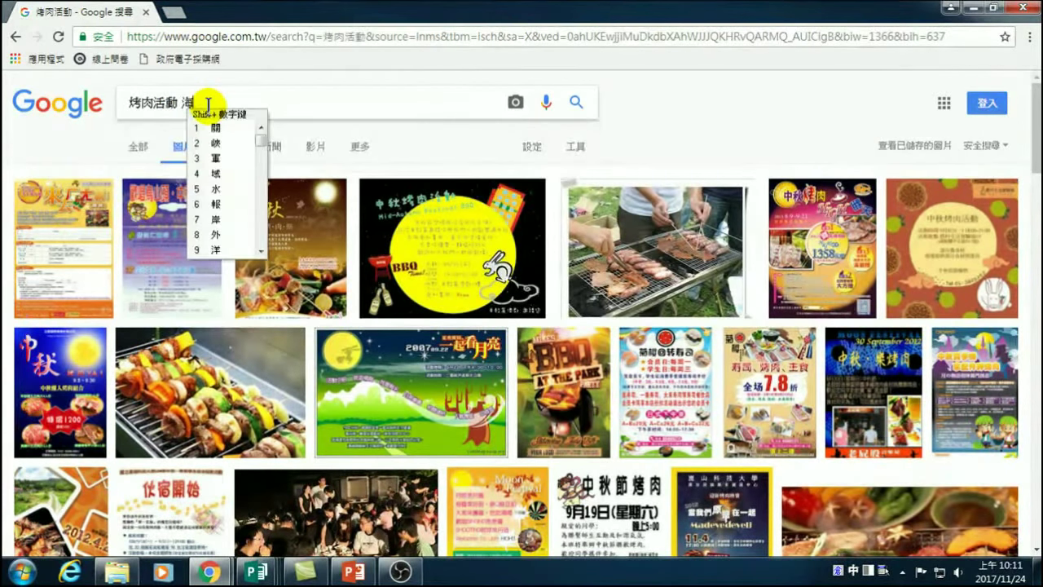
{"action": "type", "text": "報"}
{"action": "key", "text": "Return"}
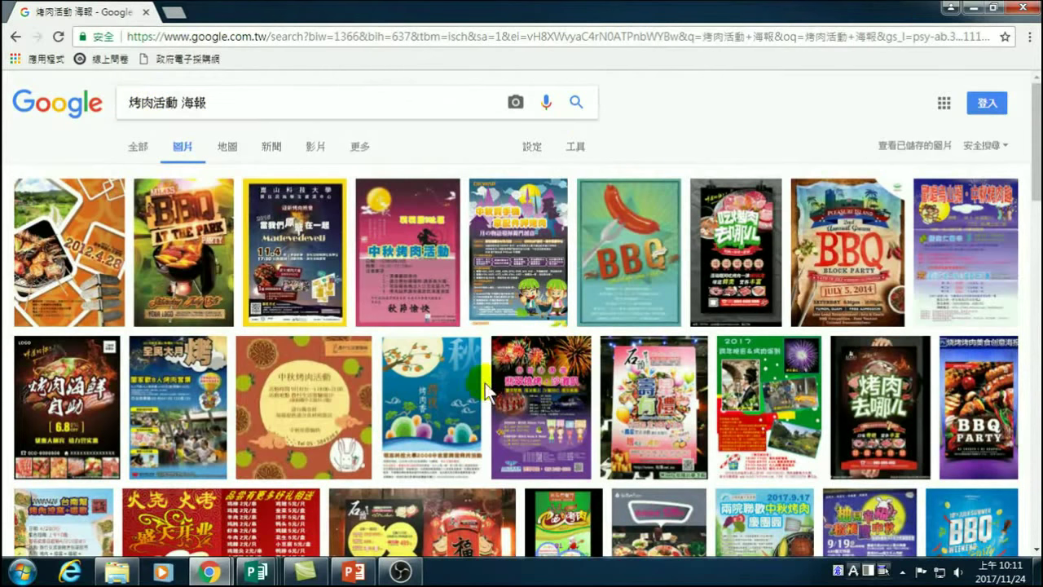
{"action": "mouse_move", "coordinate": [205, 104]}
{"action": "left_mouse_down"}
{"action": "mouse_move", "coordinate": [184, 103]}
{"action": "mouse_move", "coordinate": [216, 111]}
{"action": "left_mouse_up"}
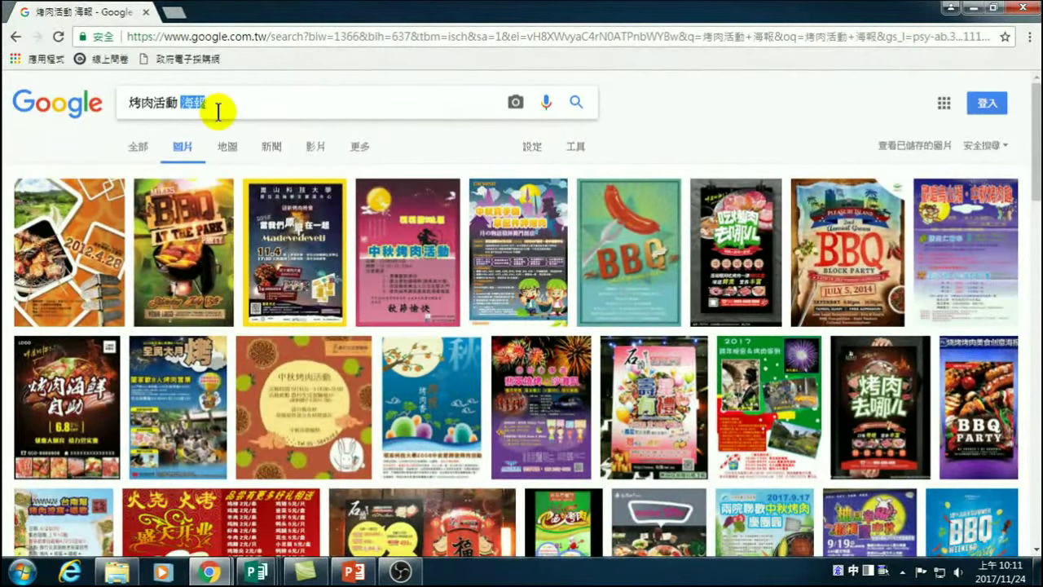
Search images for 烤肉活動 邀請卡, then drop 邀請卡 to rerun the 烤肉活動 search.
{"action": "type", "text": "邀請"}
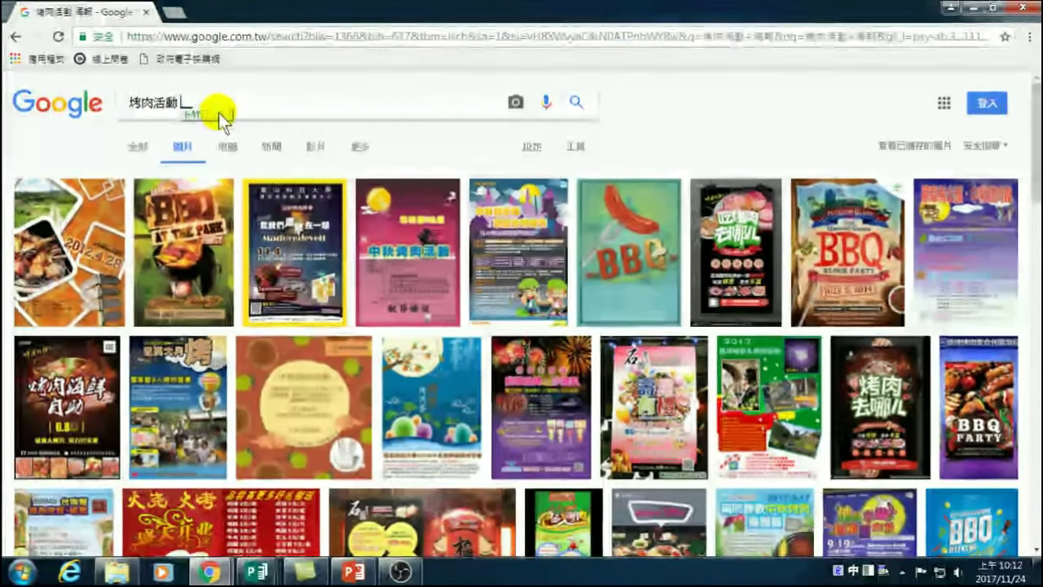
{"action": "type", "text": "卡"}
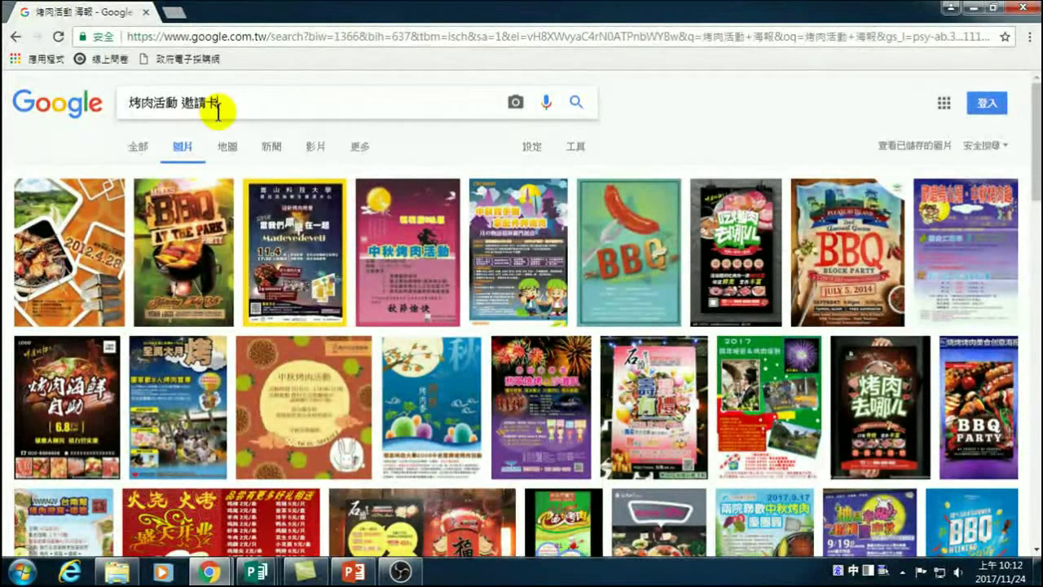
{"action": "key", "text": "Return"}
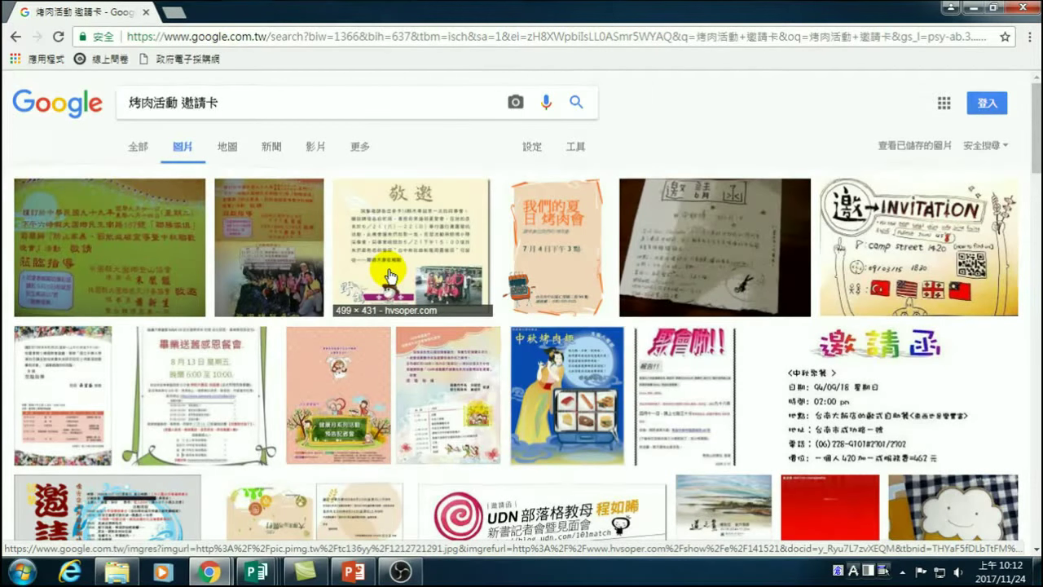
{"action": "left_click_drag", "start_coordinate": [180, 102], "coordinate": [240, 102]}
{"action": "key", "text": "BackSpace"}
{"action": "key", "text": "Return"}
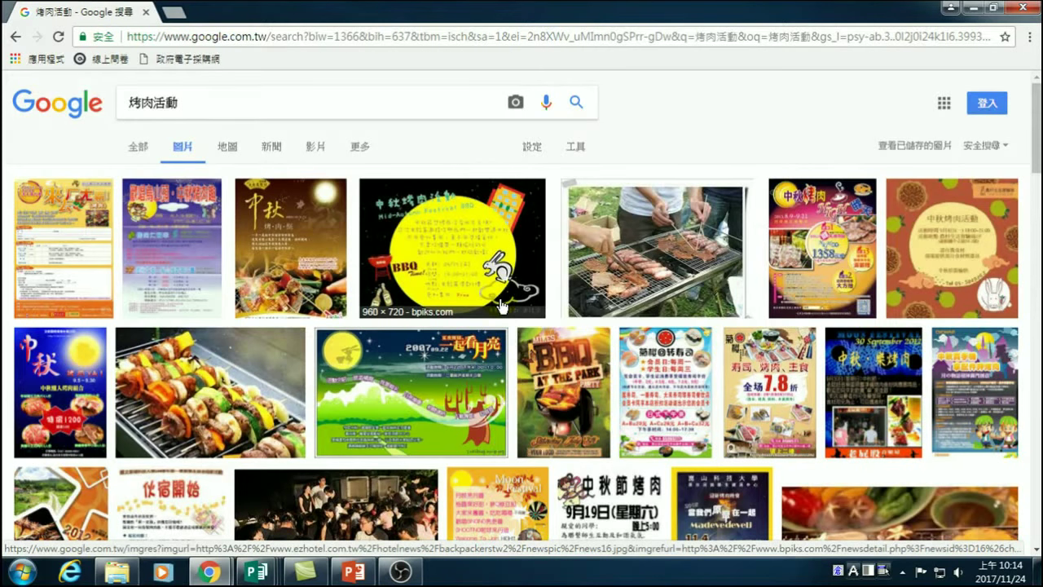
{"action": "left_click", "coordinate": [305, 149]}
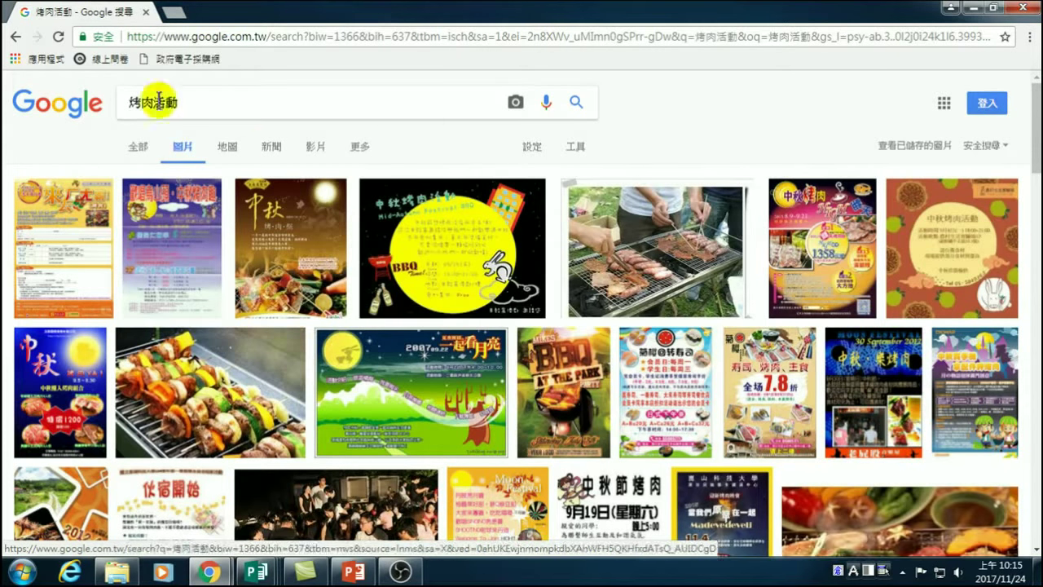
Replace the 烤肉活動 query with 教學 海報 via Cangjie input and search images.
{"action": "triple_click", "coordinate": [184, 98]}
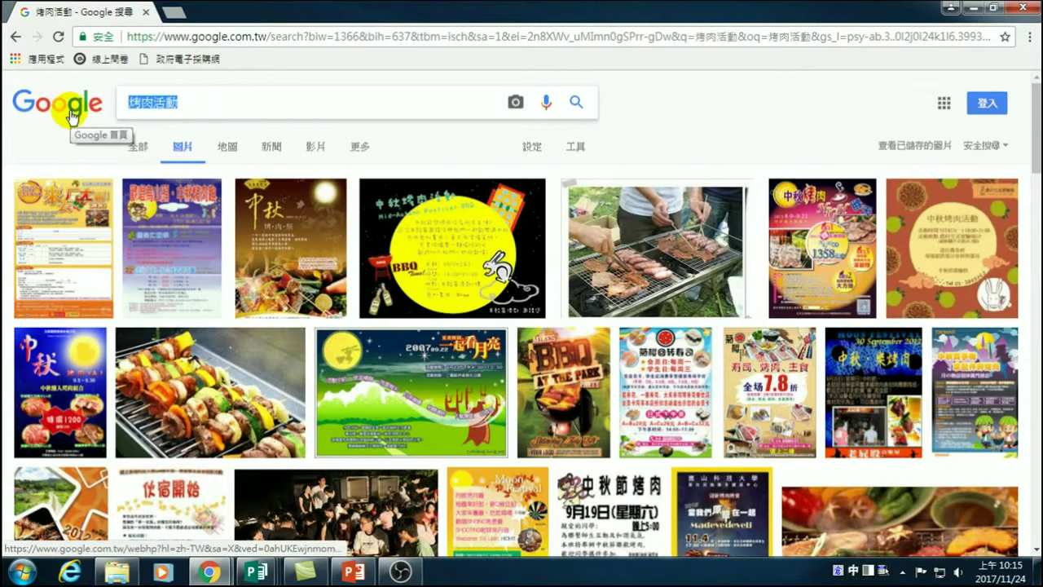
{"action": "type", "text": "_hbnd"}
{"action": "key", "text": "space"}
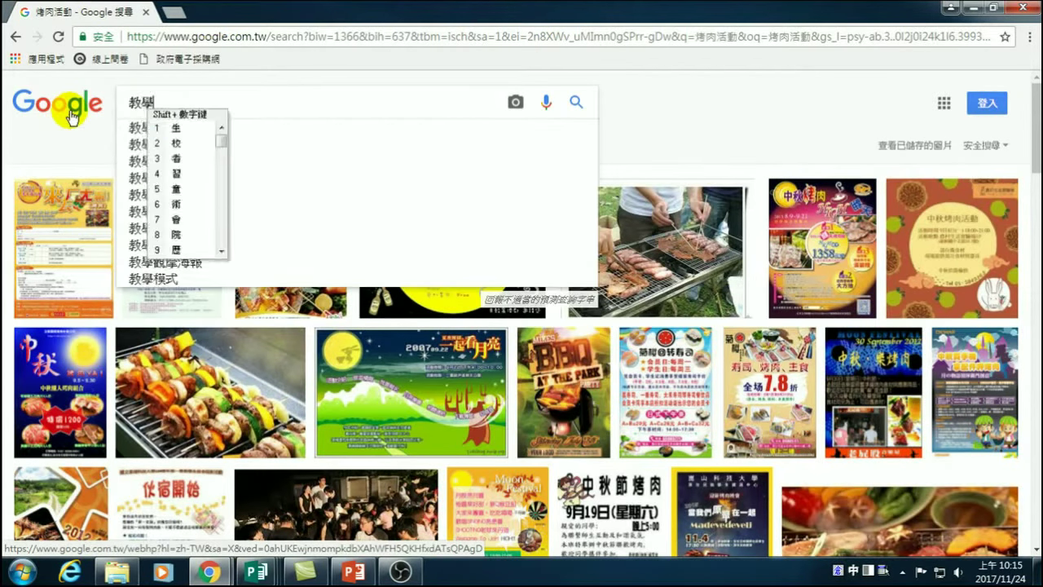
{"action": "key", "text": "1"}
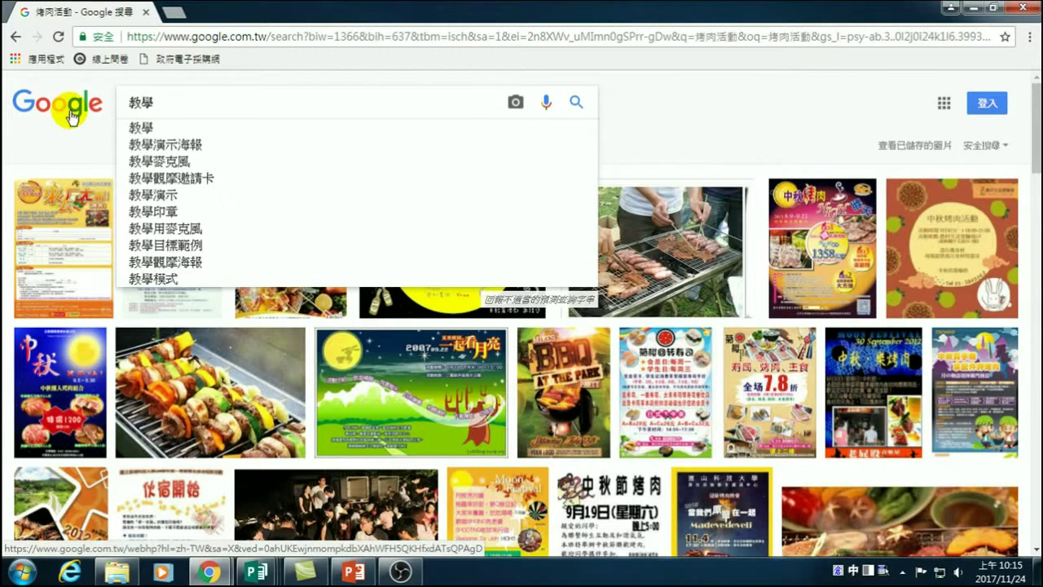
{"action": "type", "text": "owy"}
{"action": "key", "text": "space"}
{"action": "type", "text": "1gjsle"}
{"action": "key", "text": "space"}
{"action": "key", "text": "1"}
{"action": "key", "text": "Return"}
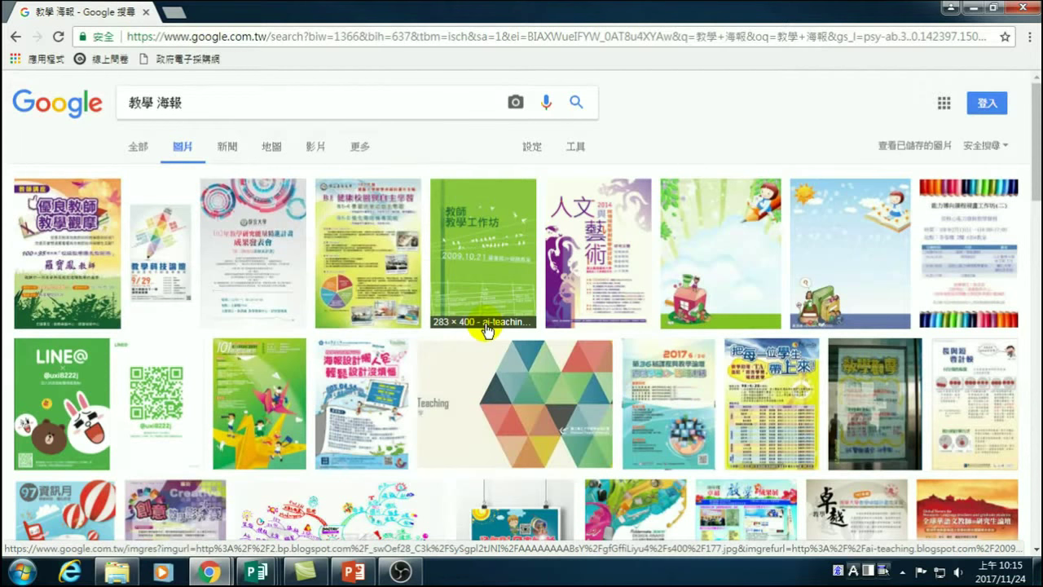
Bring the Chrome window with the 教學 海報 image results back to the front.
{"action": "double_click", "coordinate": [144, 104]}
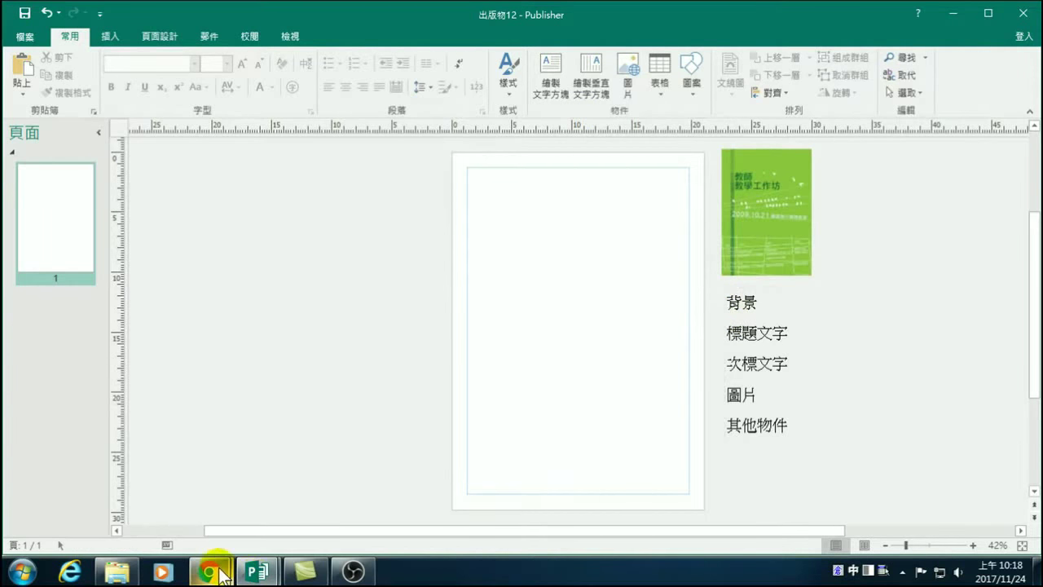
{"action": "mouse_move", "coordinate": [222, 575]}
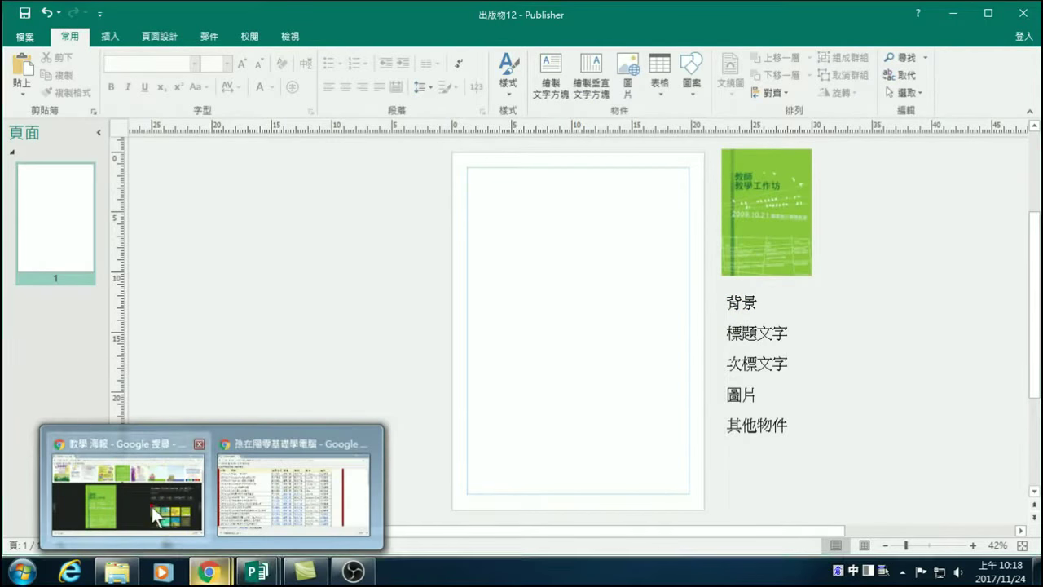
{"action": "left_click", "coordinate": [150, 504]}
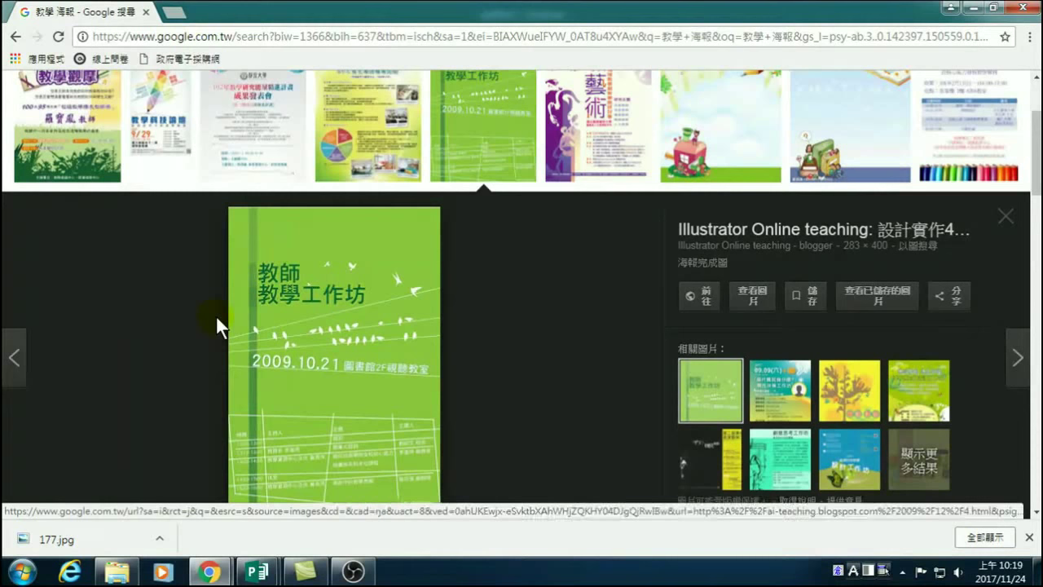
Replace the query with 背景 and scroll through the background image results.
{"action": "scroll", "coordinate": [214, 309], "scroll_direction": "up", "scroll_amount": 2}
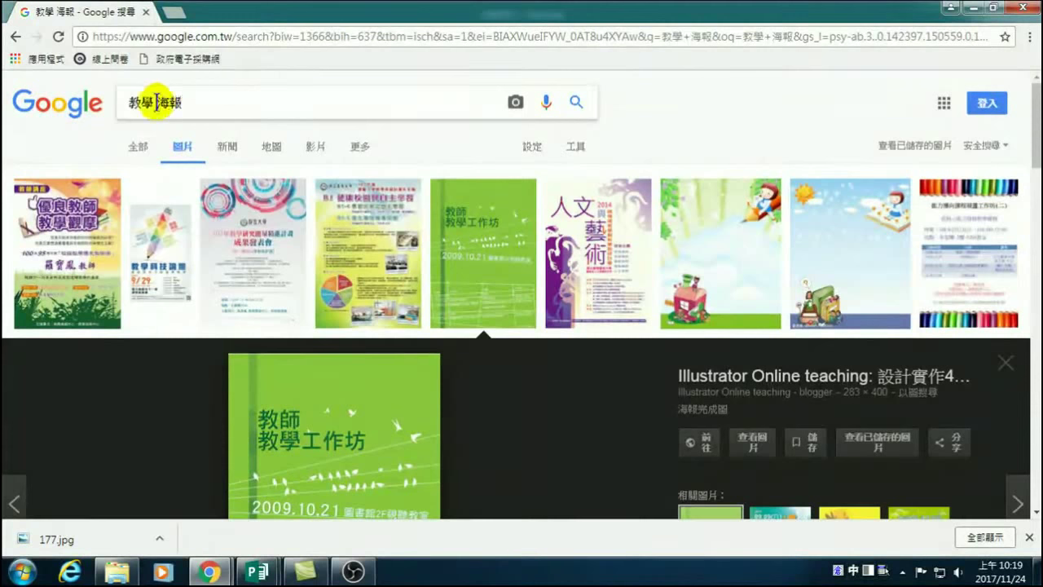
{"action": "left_click_drag", "start_coordinate": [184, 101], "coordinate": [94, 107]}
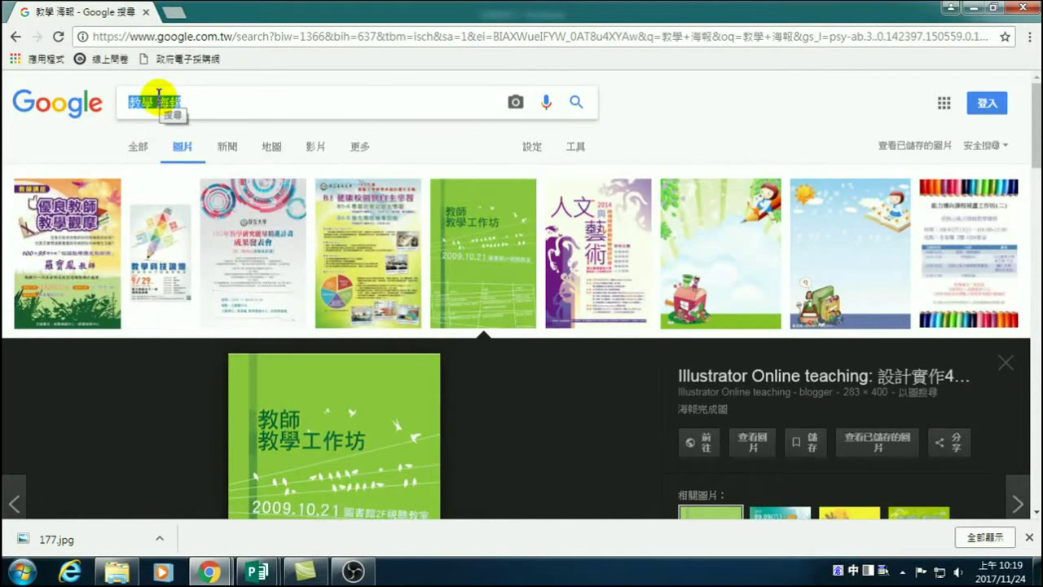
{"action": "type", "text": "背景"}
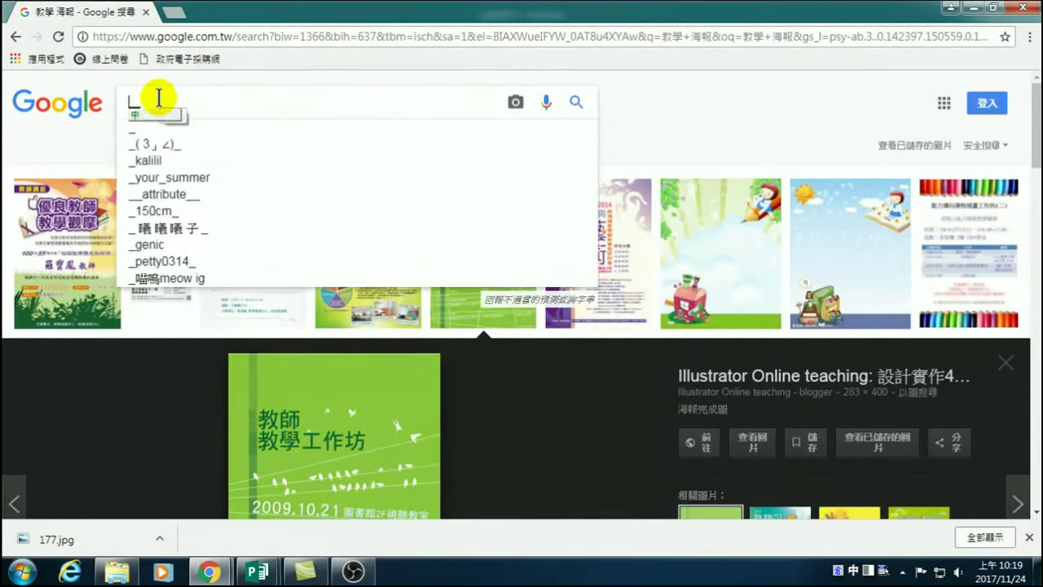
{"action": "key", "text": "Return"}
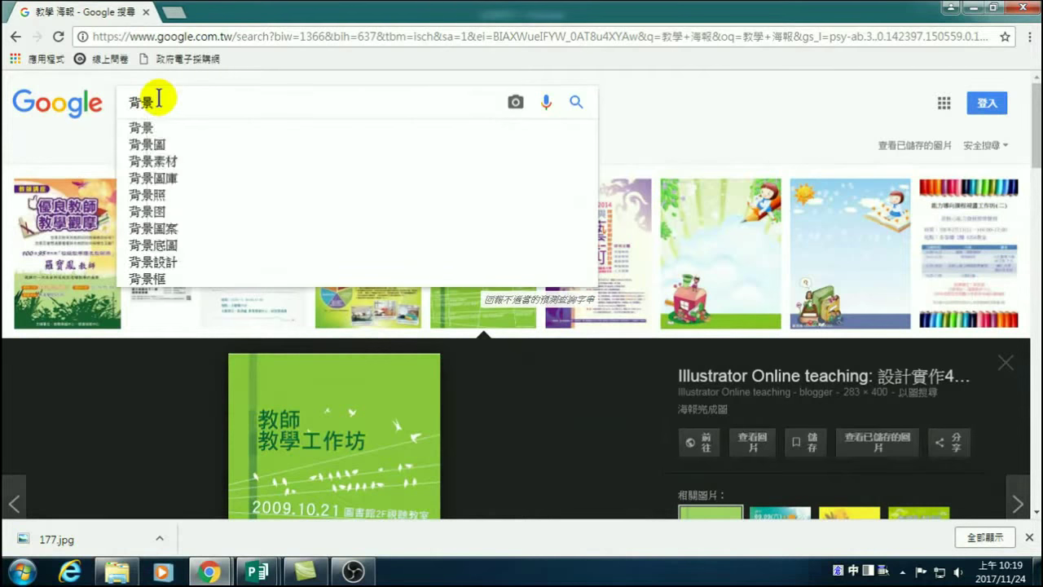
{"action": "key", "text": "Return"}
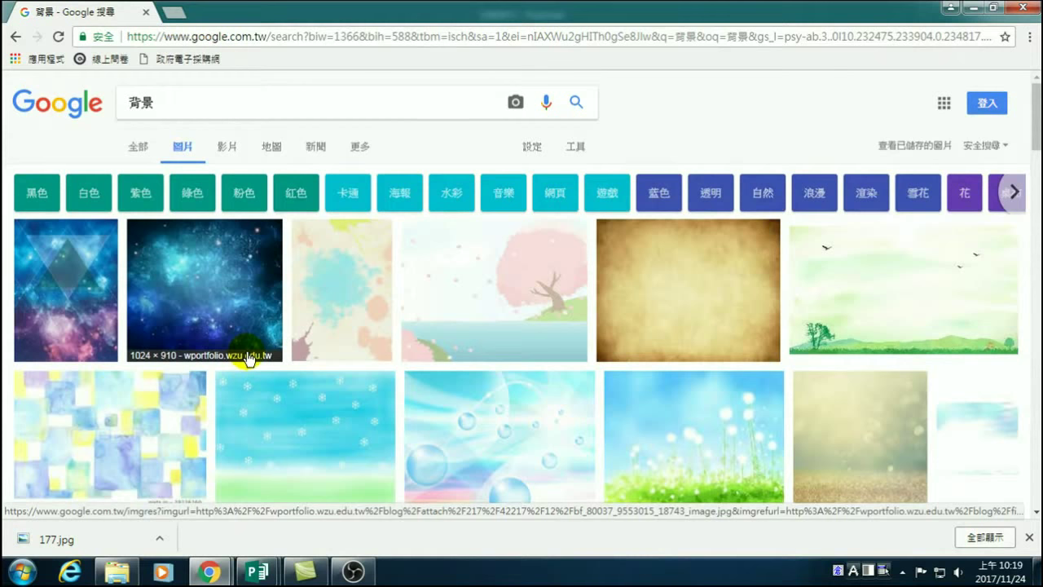
{"action": "scroll", "coordinate": [459, 400], "scroll_direction": "down", "scroll_amount": 5}
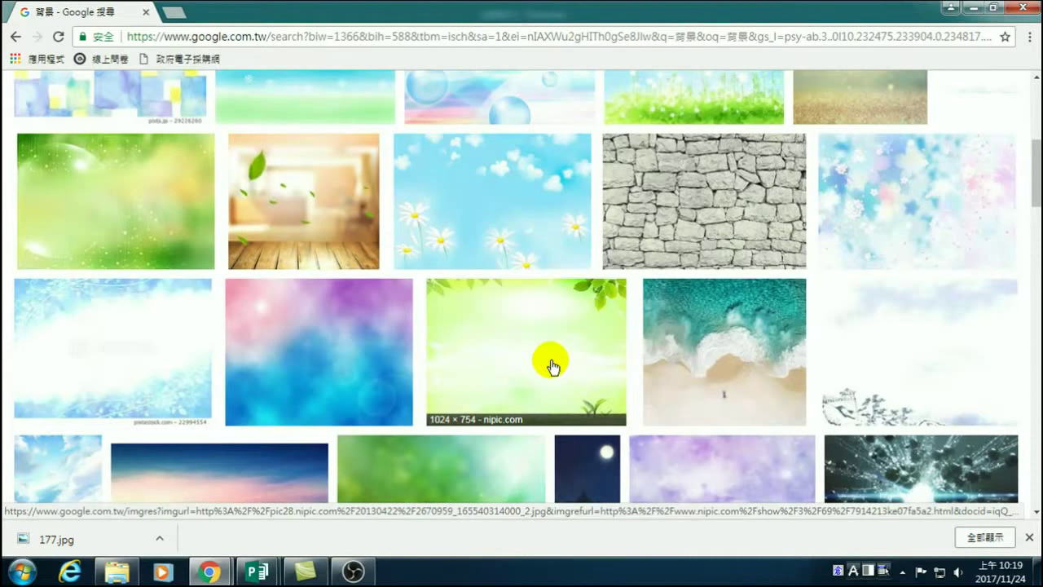
{"action": "scroll", "coordinate": [528, 351], "scroll_direction": "up", "scroll_amount": 5}
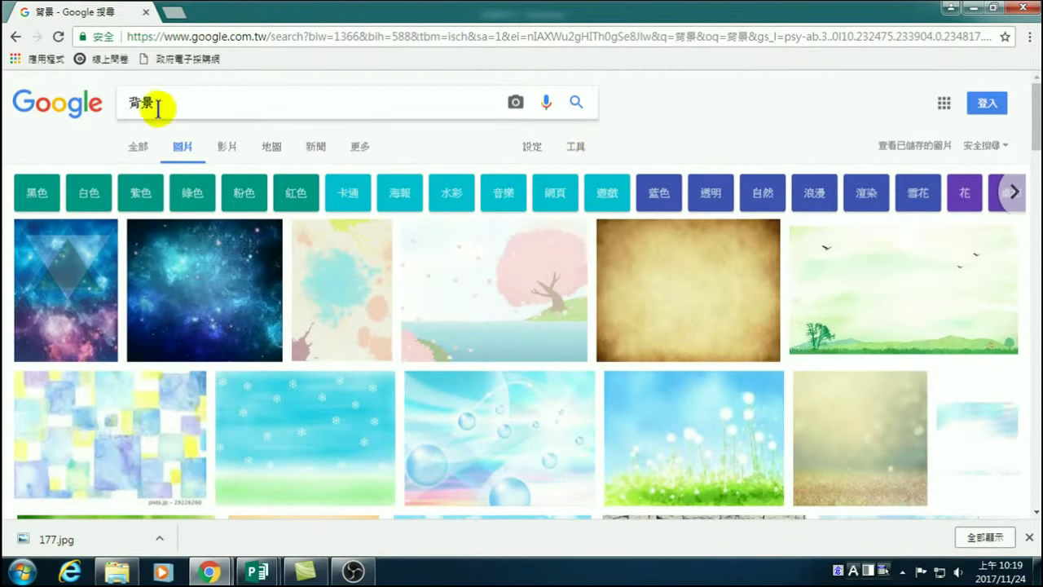
Filter the 背景 image results to 'Labeled for reuse with modification' usage rights.
{"action": "left_click", "coordinate": [576, 149]}
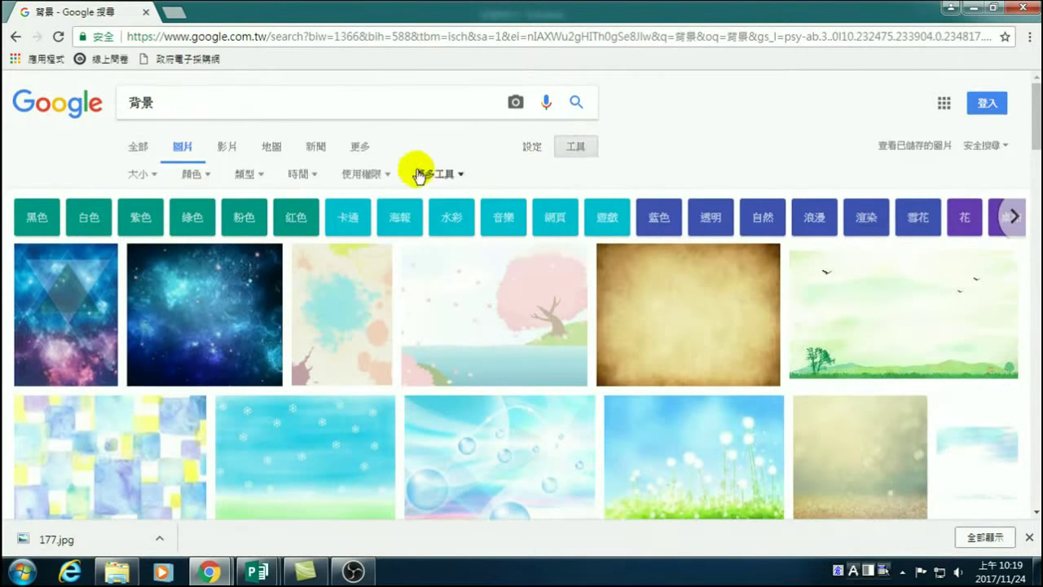
{"action": "left_click", "coordinate": [362, 173]}
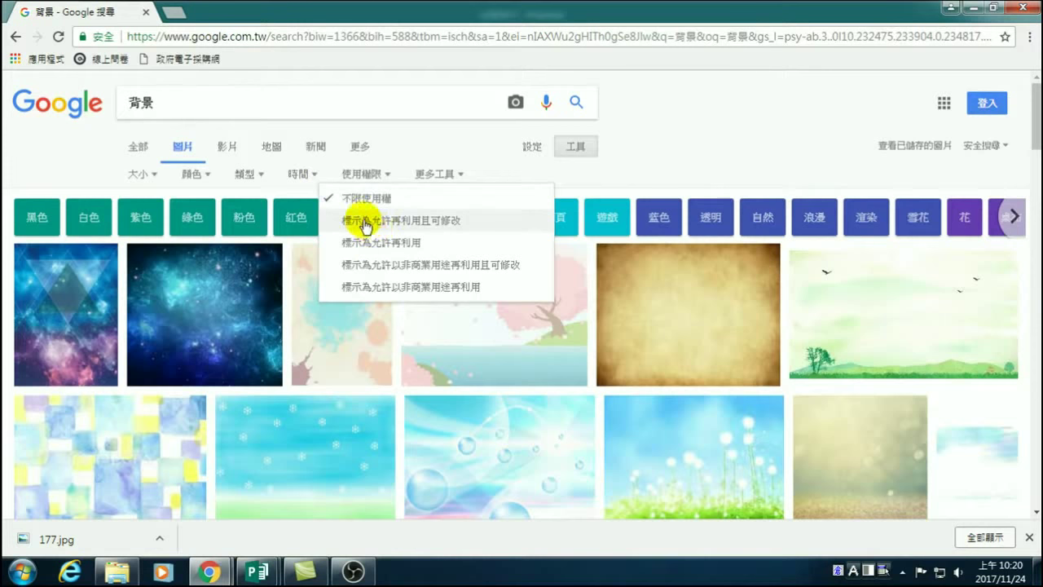
{"action": "left_click", "coordinate": [714, 154]}
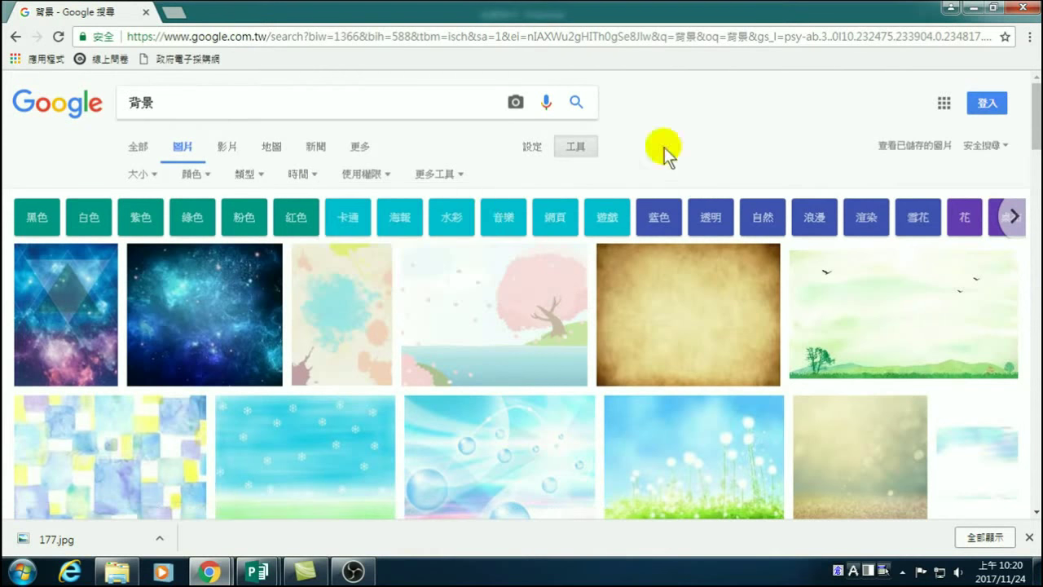
{"action": "left_click", "coordinate": [366, 173]}
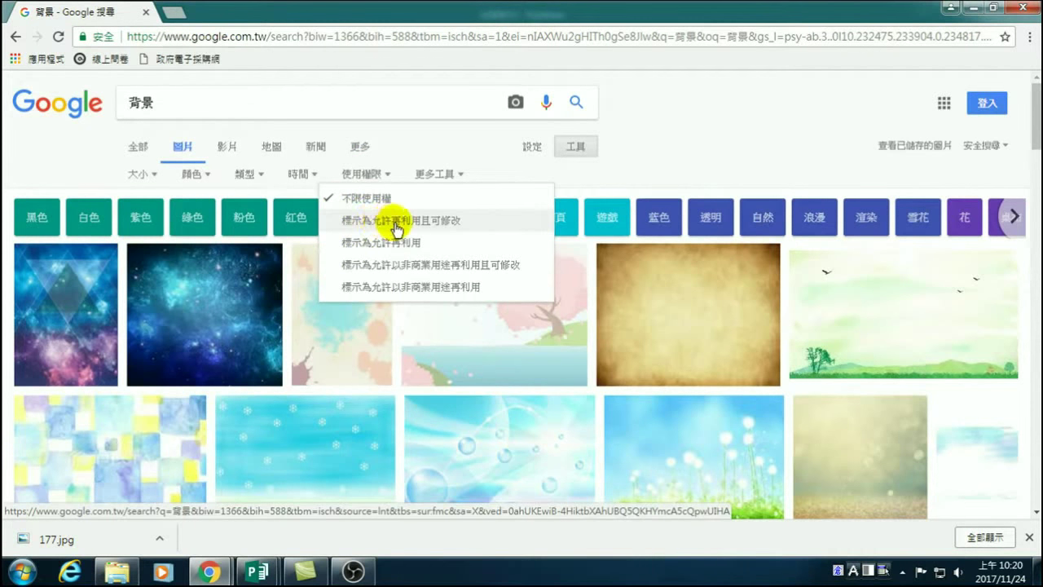
{"action": "left_click", "coordinate": [407, 222]}
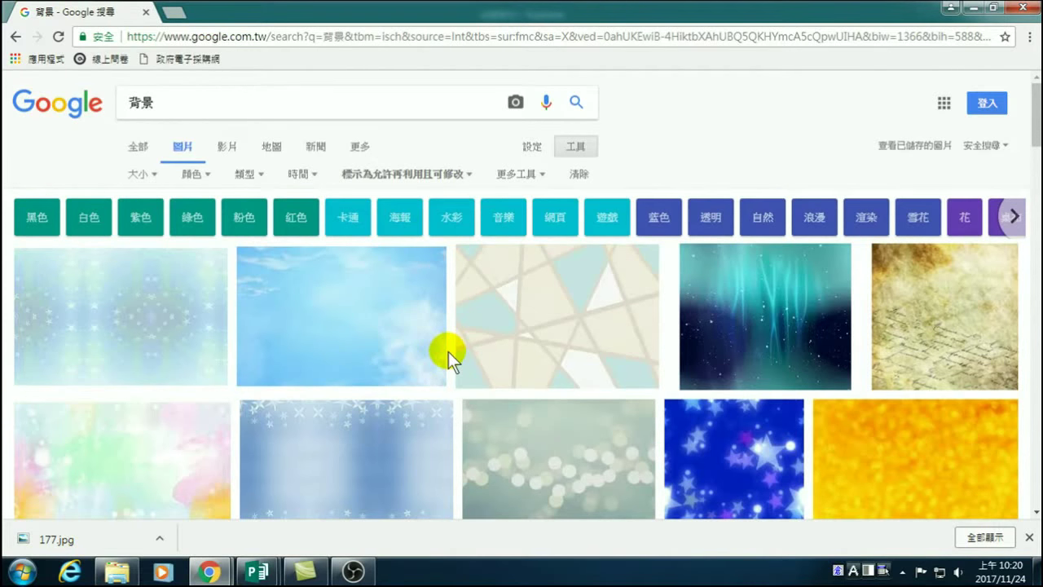
Open the large preview of the 960 × 640 Pixabay mossy-branch photo.
{"action": "scroll", "coordinate": [419, 356], "scroll_direction": "down", "scroll_amount": 4}
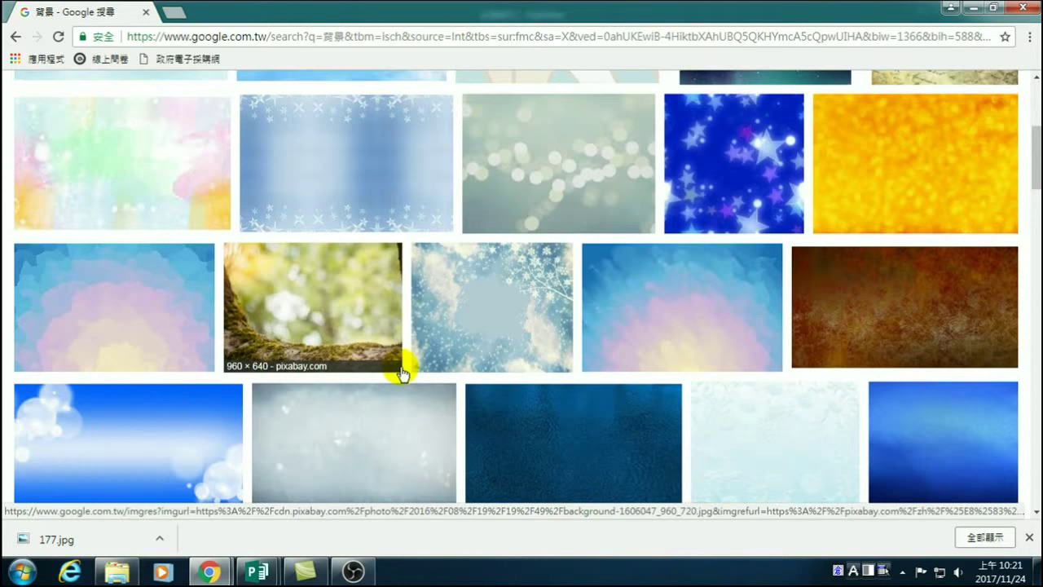
{"action": "scroll", "coordinate": [399, 376], "scroll_direction": "down", "scroll_amount": 4}
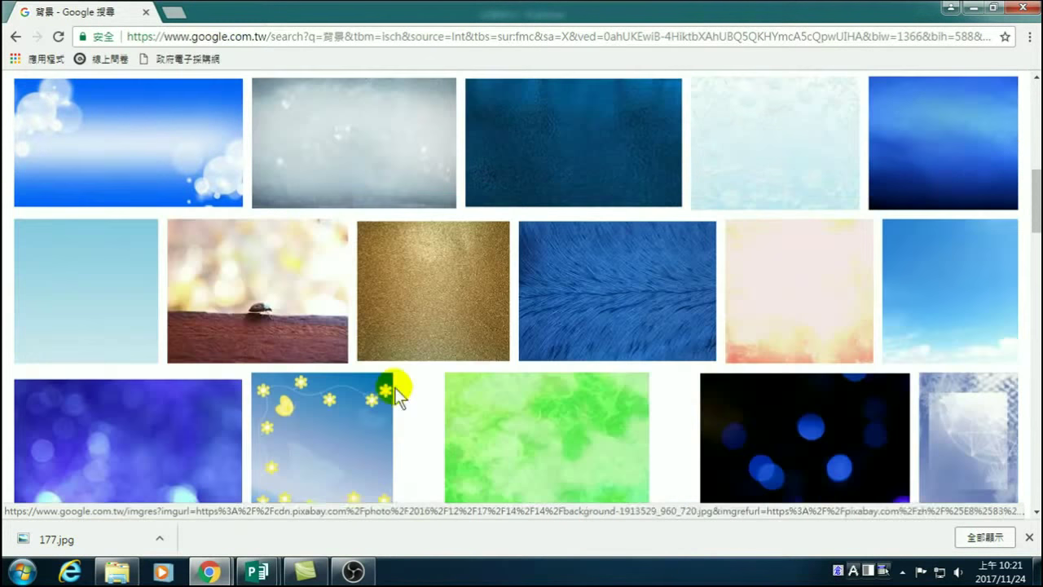
{"action": "scroll", "coordinate": [390, 398], "scroll_direction": "up", "scroll_amount": 3}
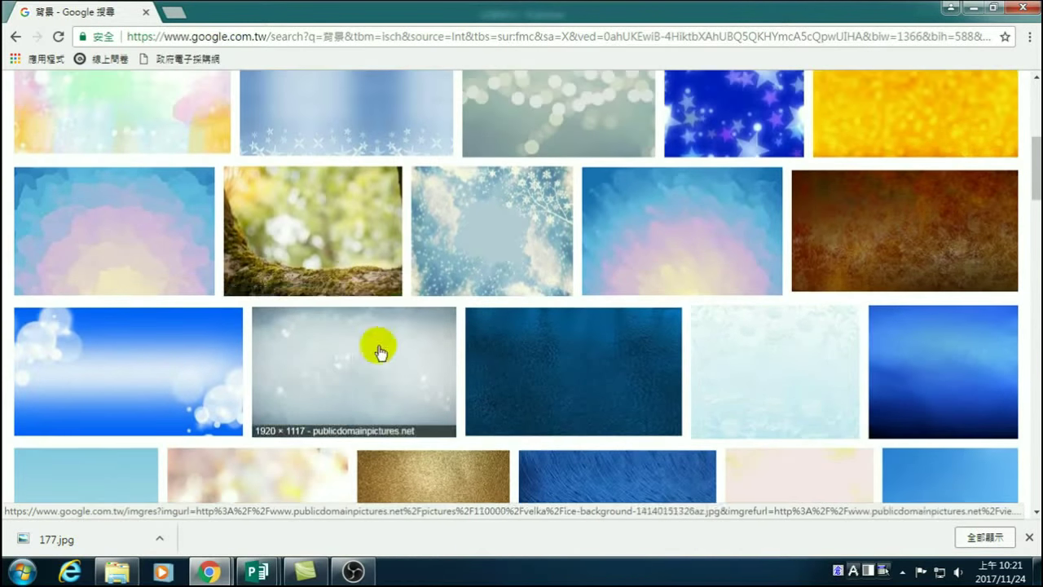
{"action": "right_click", "coordinate": [311, 217]}
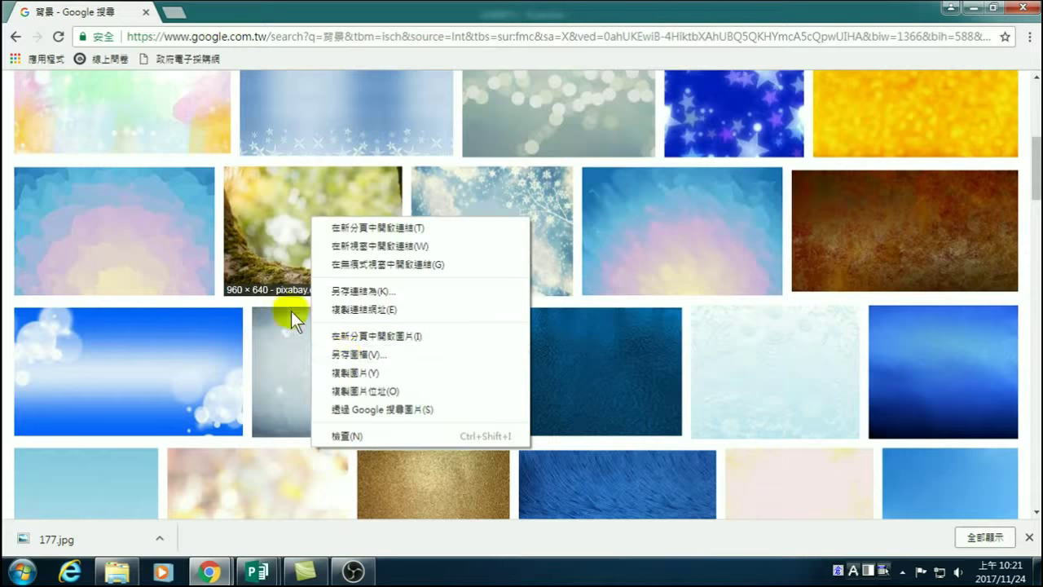
{"action": "left_click", "coordinate": [267, 253]}
{"action": "left_click", "coordinate": [277, 235]}
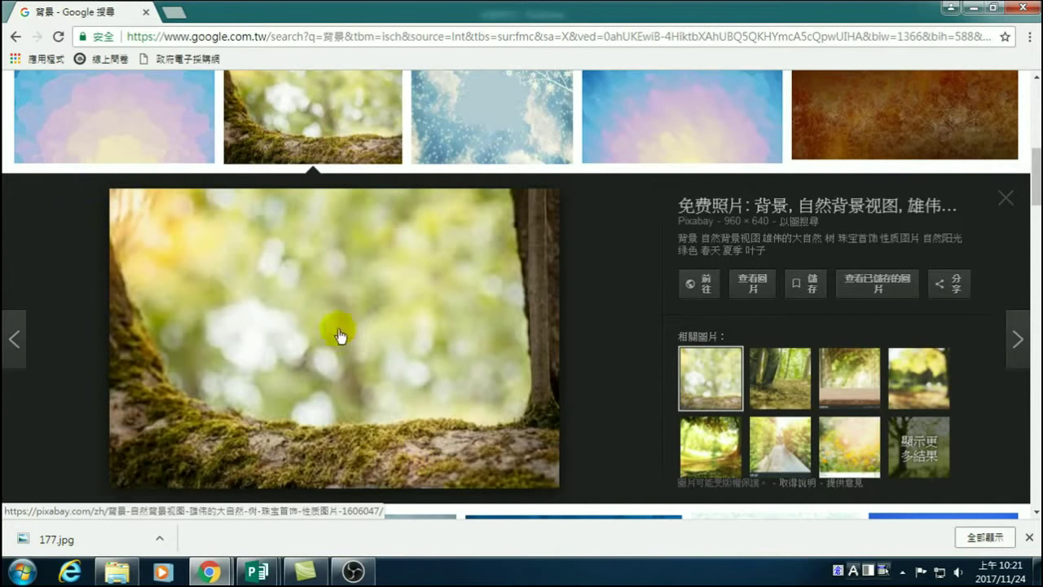
Save the mossy forest photo as background-1606047_960_720.jpg in D:\Publisher 20171124.
{"action": "right_click", "coordinate": [339, 329]}
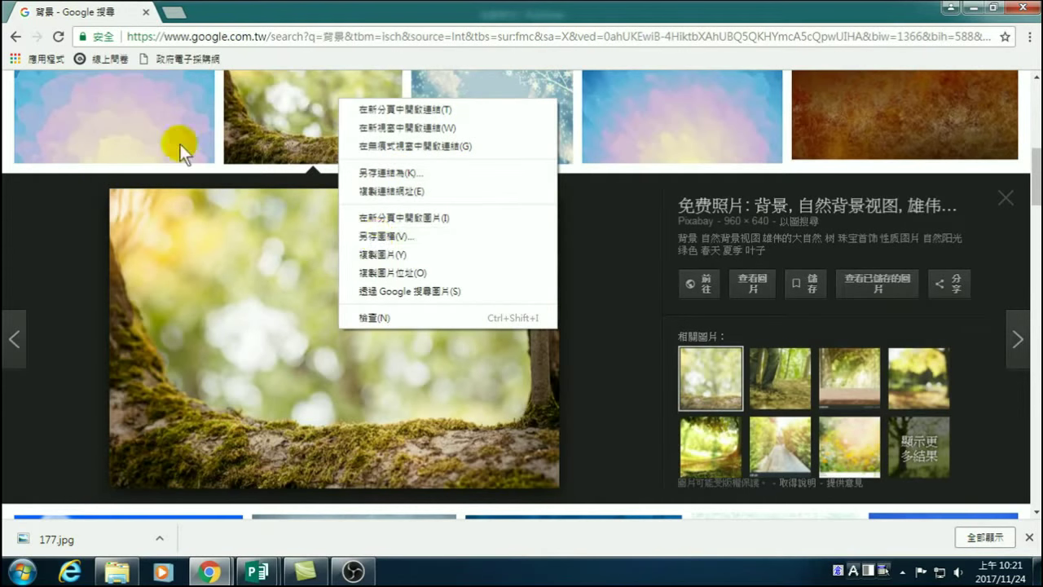
{"action": "left_click", "coordinate": [389, 237]}
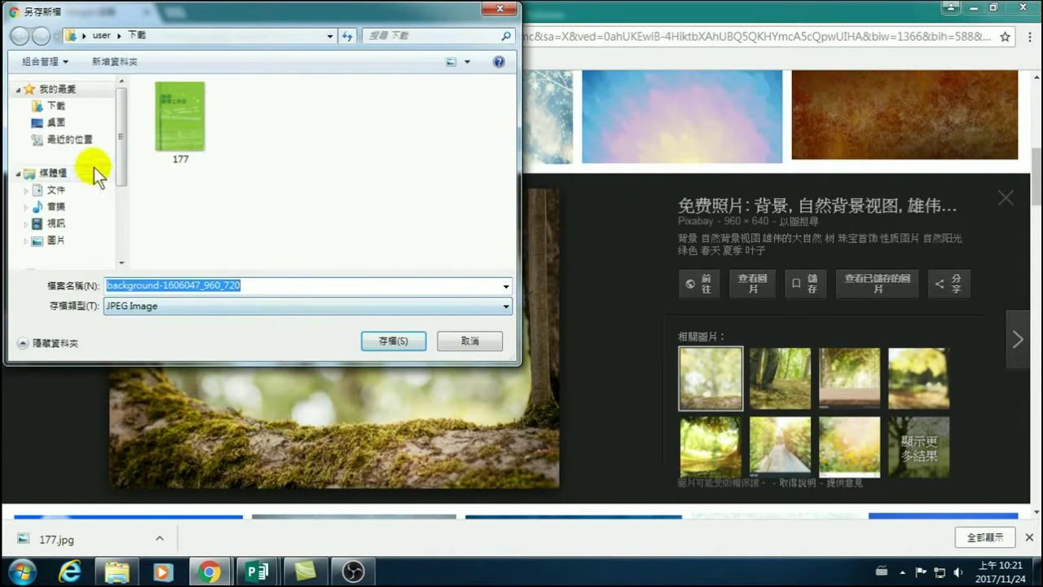
{"action": "left_click_drag", "start_coordinate": [121, 139], "coordinate": [122, 177]}
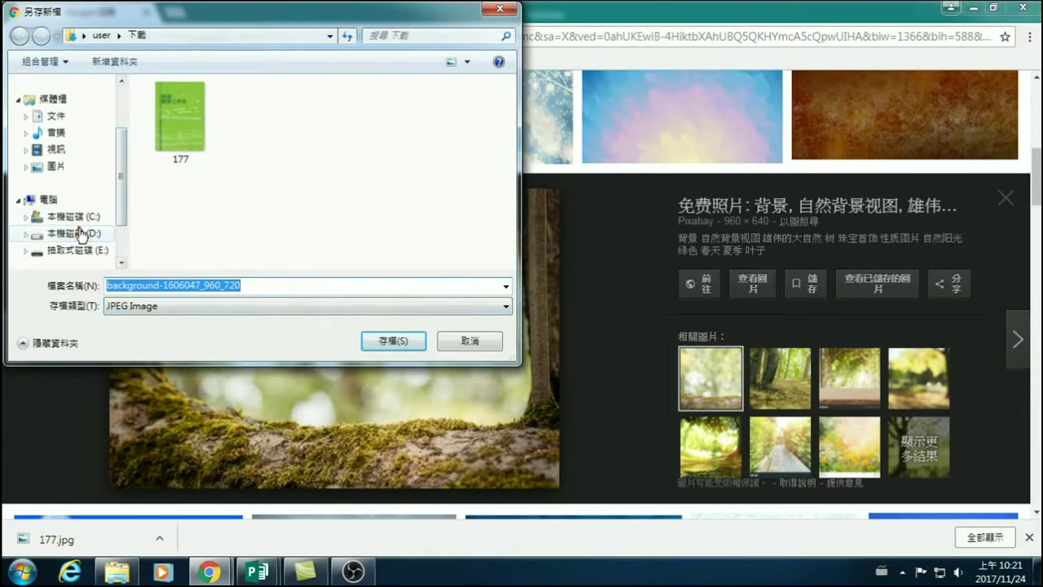
{"action": "left_click", "coordinate": [78, 233]}
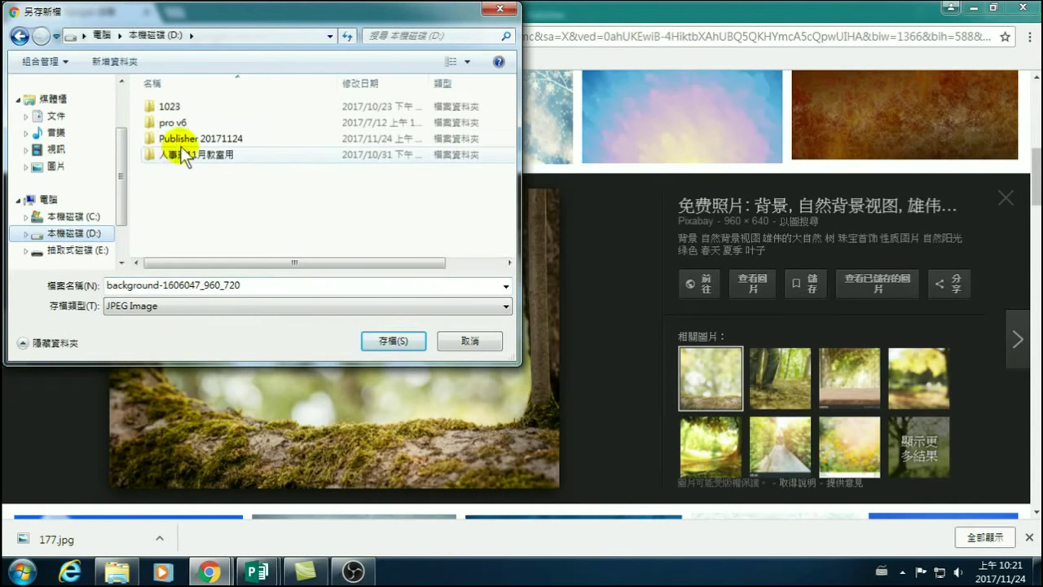
{"action": "double_click", "coordinate": [182, 140]}
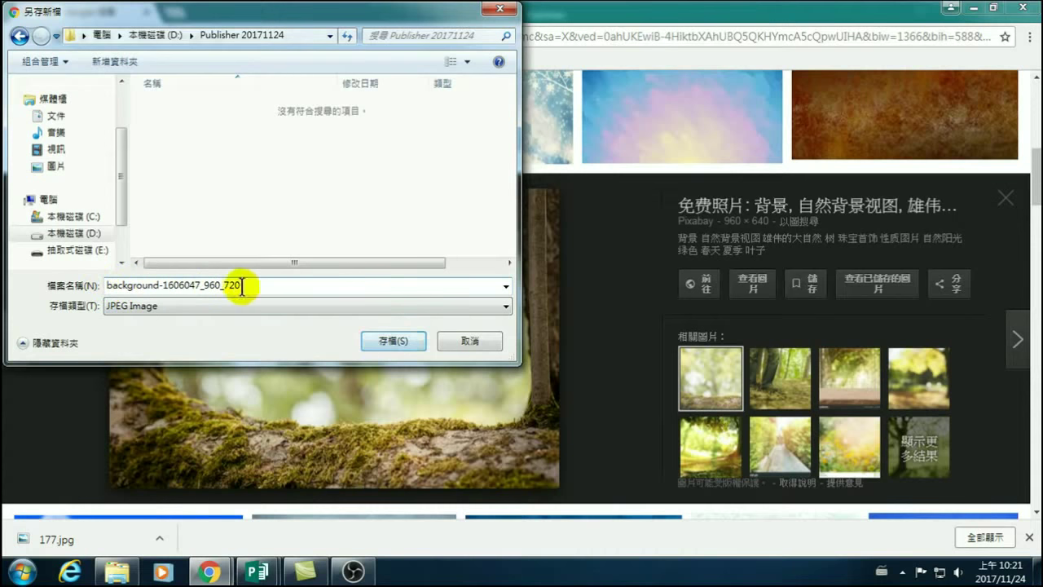
{"action": "left_click", "coordinate": [397, 342]}
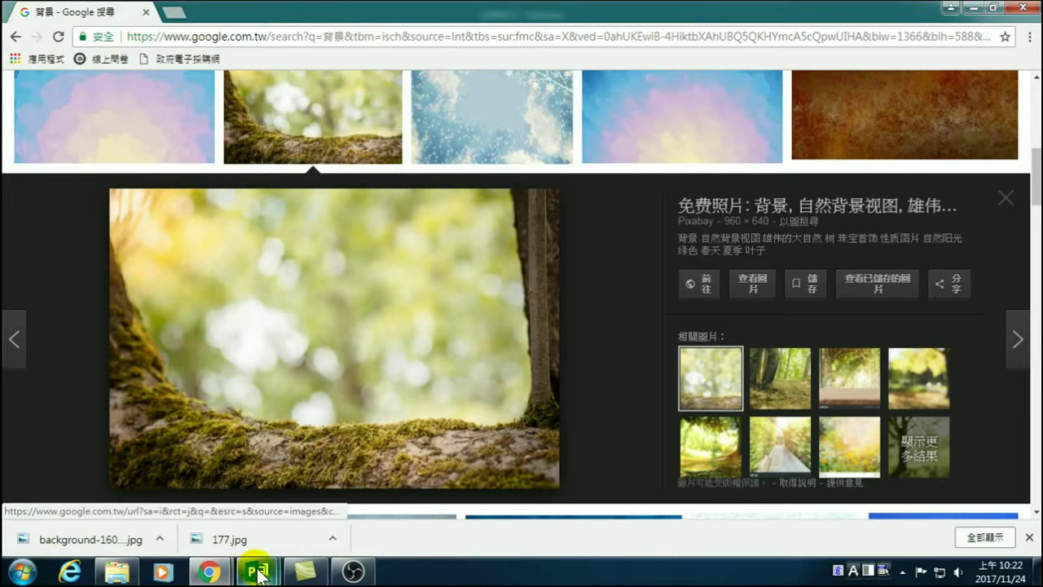
Bring the 出版物12 Publisher window to the front.
{"action": "mouse_move", "coordinate": [261, 577]}
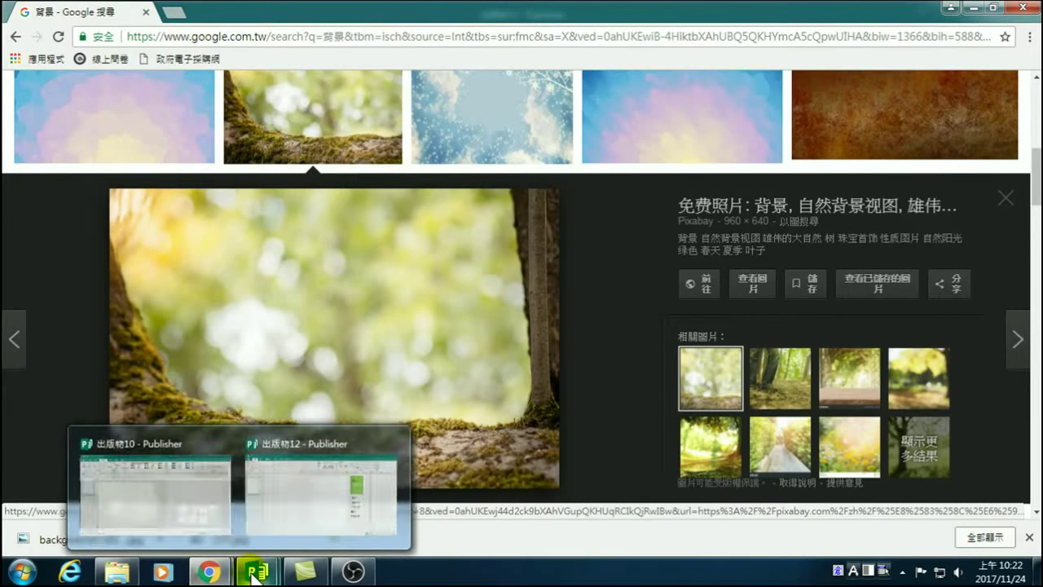
{"action": "left_click", "coordinate": [257, 576]}
{"action": "left_click", "coordinate": [334, 509]}
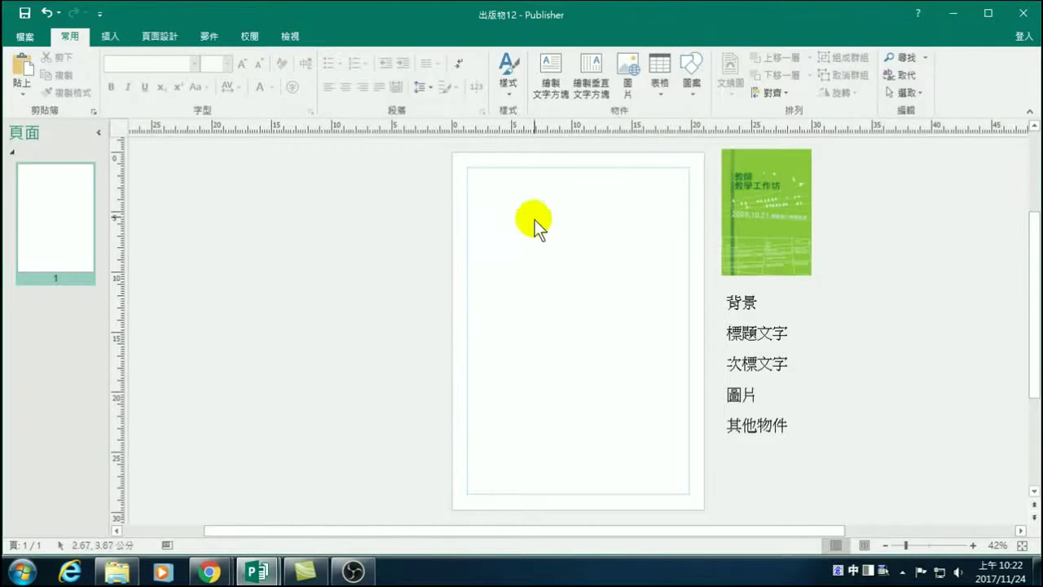
Insert background-1606047_960_720 from D:\Publisher 20171124 as a picture on the page.
{"action": "left_click", "coordinate": [108, 35]}
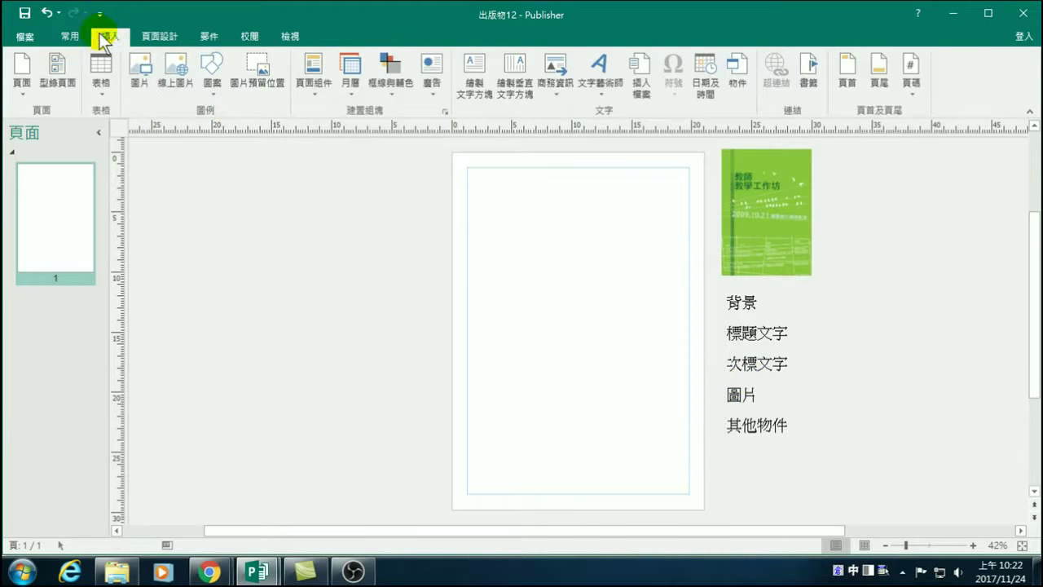
{"action": "left_click", "coordinate": [140, 69]}
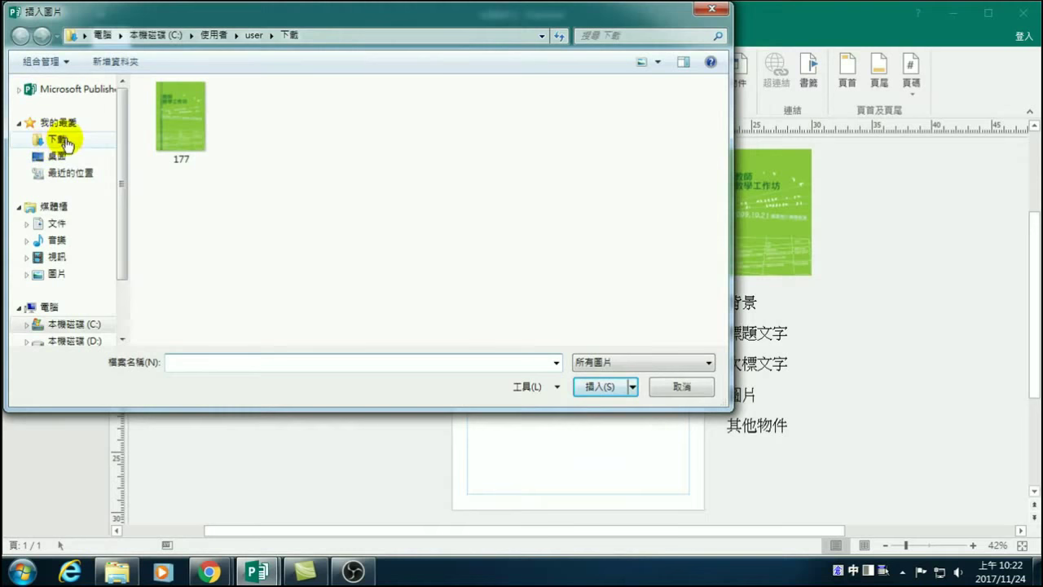
{"action": "scroll", "coordinate": [122, 249], "scroll_direction": "down", "scroll_amount": 2}
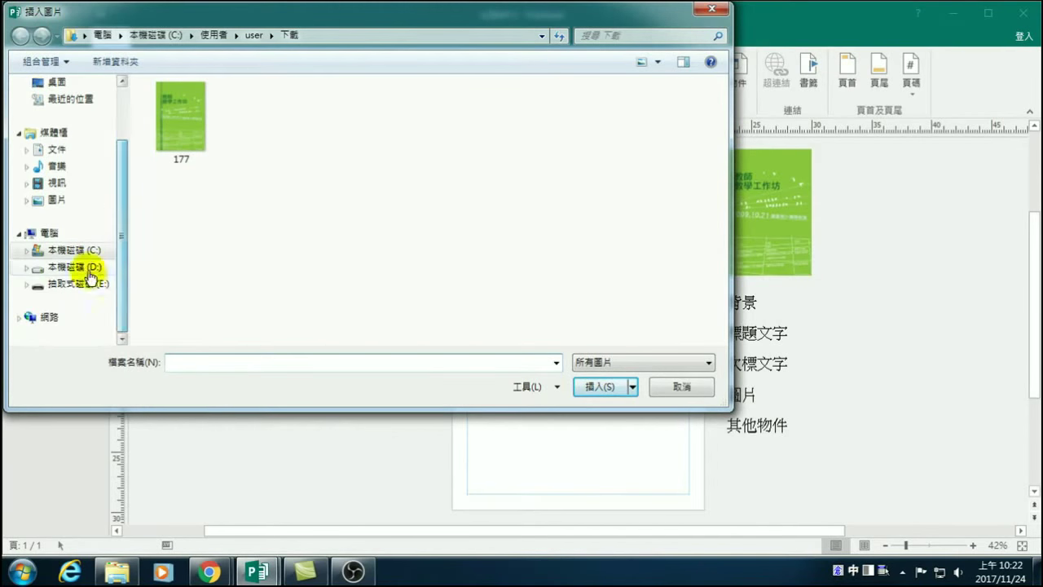
{"action": "left_click", "coordinate": [86, 268]}
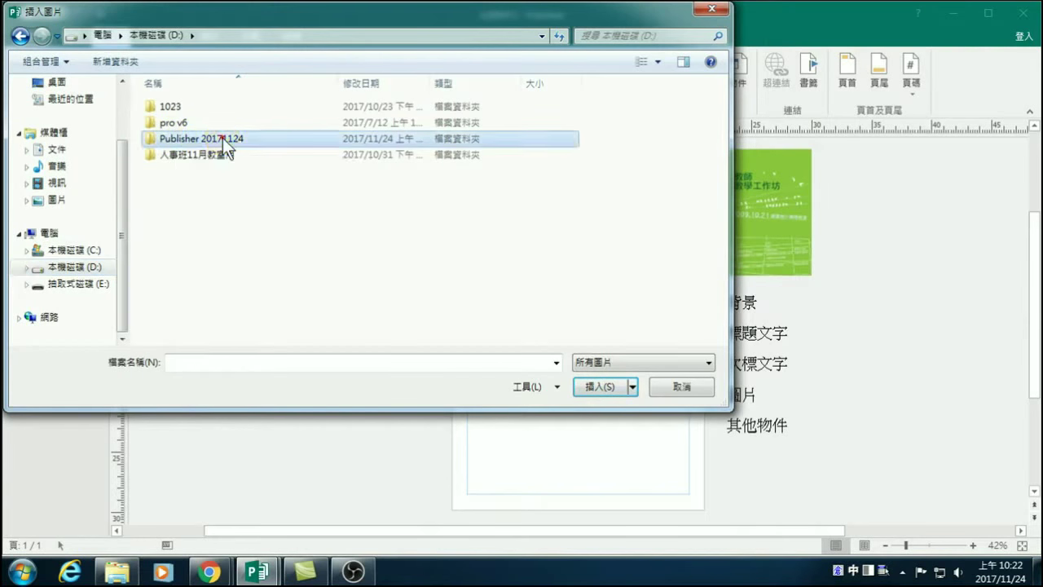
{"action": "double_click", "coordinate": [223, 137]}
{"action": "left_click", "coordinate": [169, 127]}
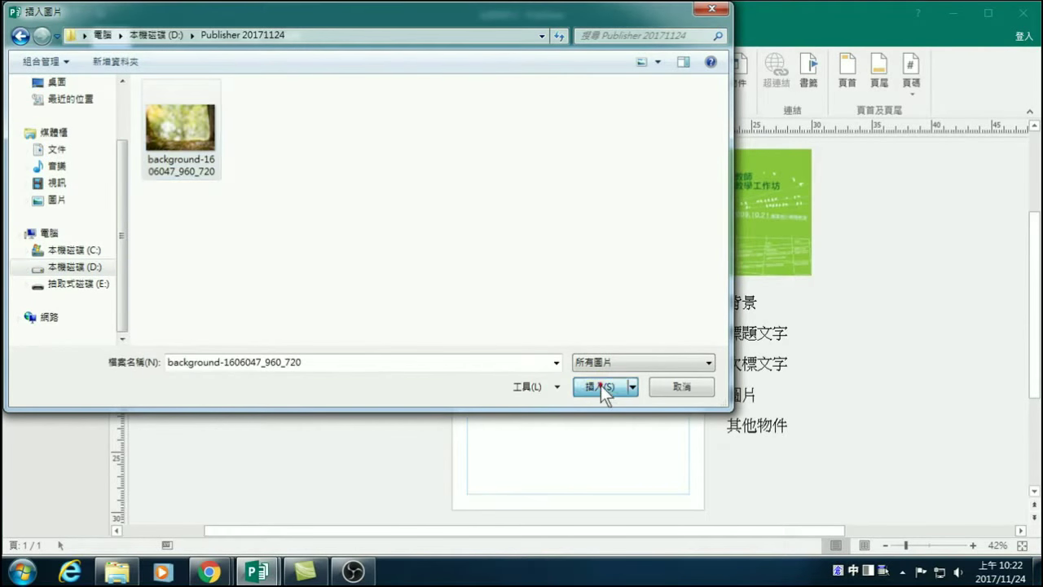
{"action": "left_click", "coordinate": [600, 387]}
Move and resize the forest photo to cover the A4 page at about 20.94 × 29.80 cm.
{"action": "left_click_drag", "start_coordinate": [563, 326], "coordinate": [486, 180]}
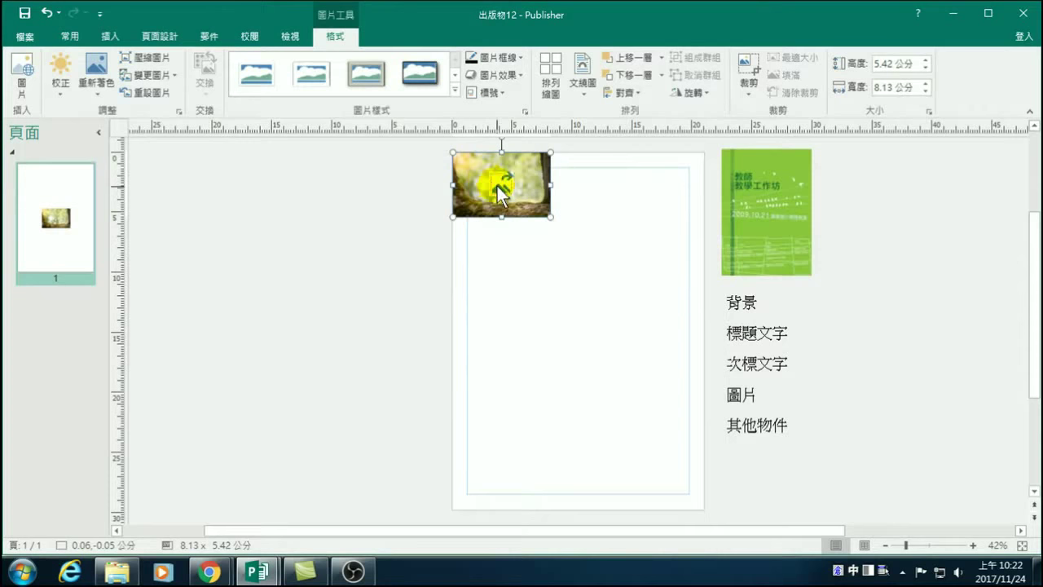
{"action": "left_click_drag", "start_coordinate": [551, 218], "coordinate": [657, 512]}
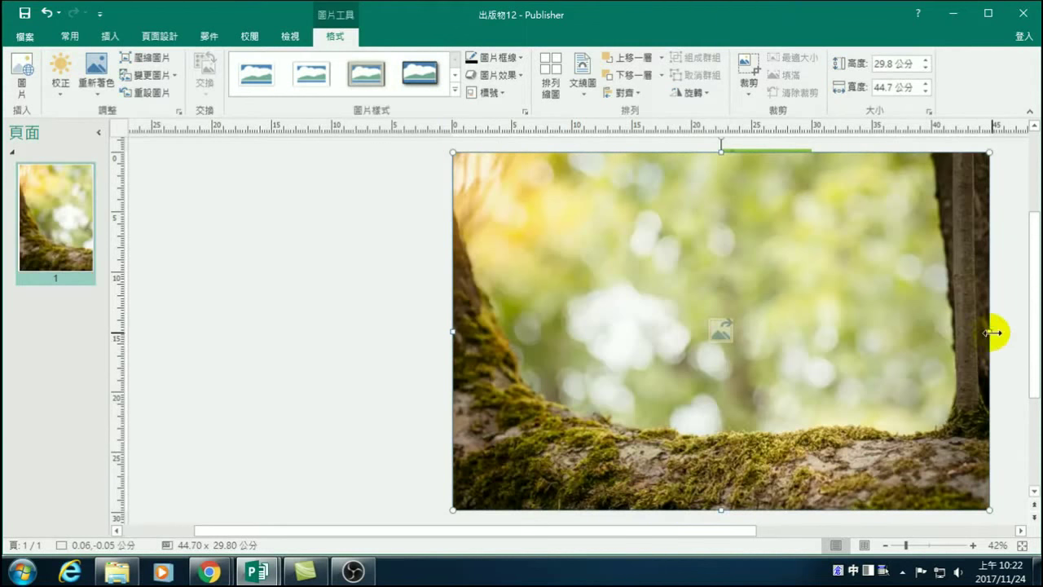
{"action": "left_click_drag", "start_coordinate": [990, 335], "coordinate": [705, 331]}
{"action": "left_click", "coordinate": [903, 366]}
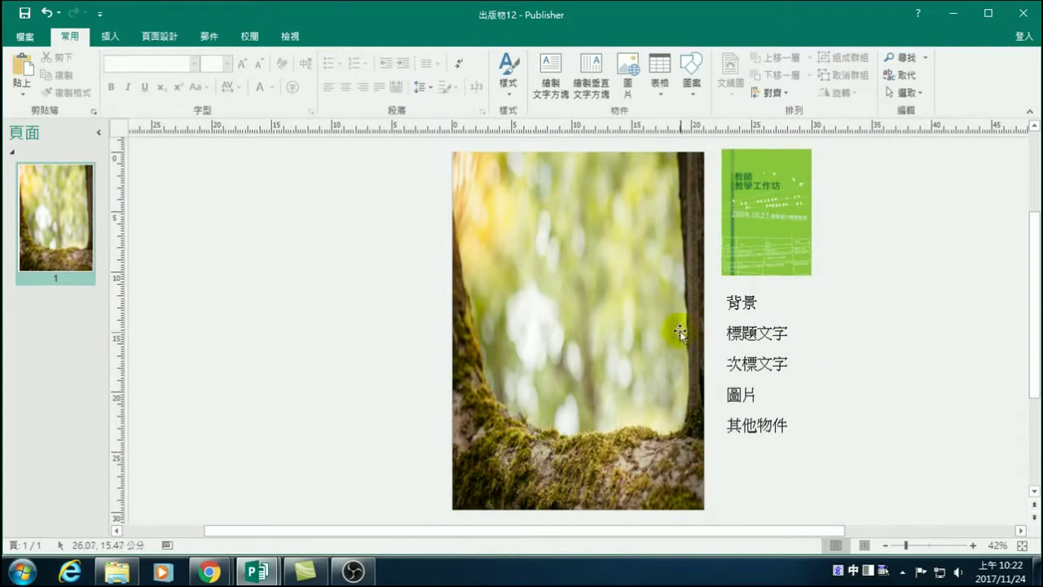
{"action": "left_click", "coordinate": [611, 282]}
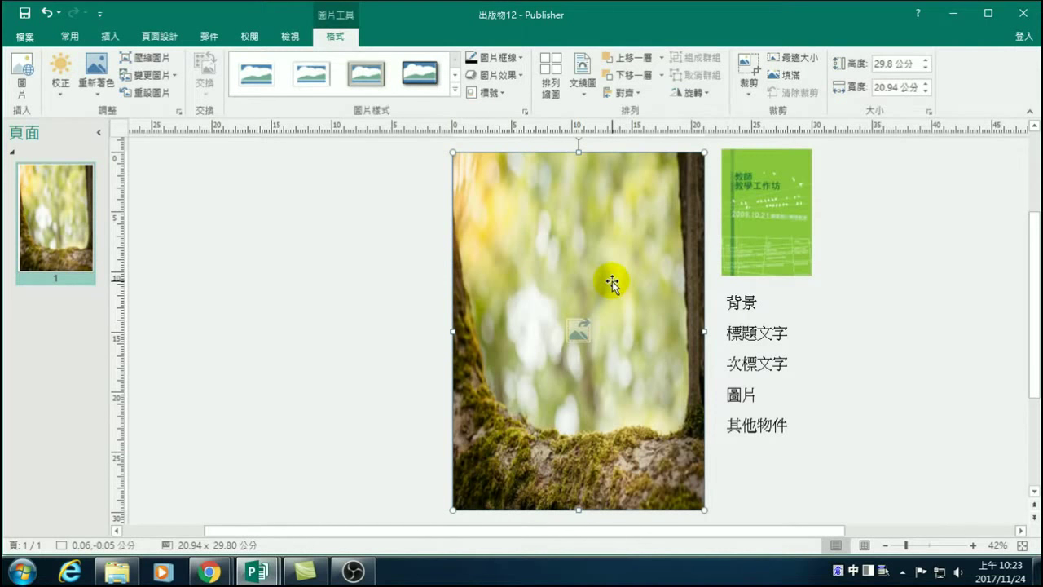
{"action": "left_click", "coordinate": [208, 572]}
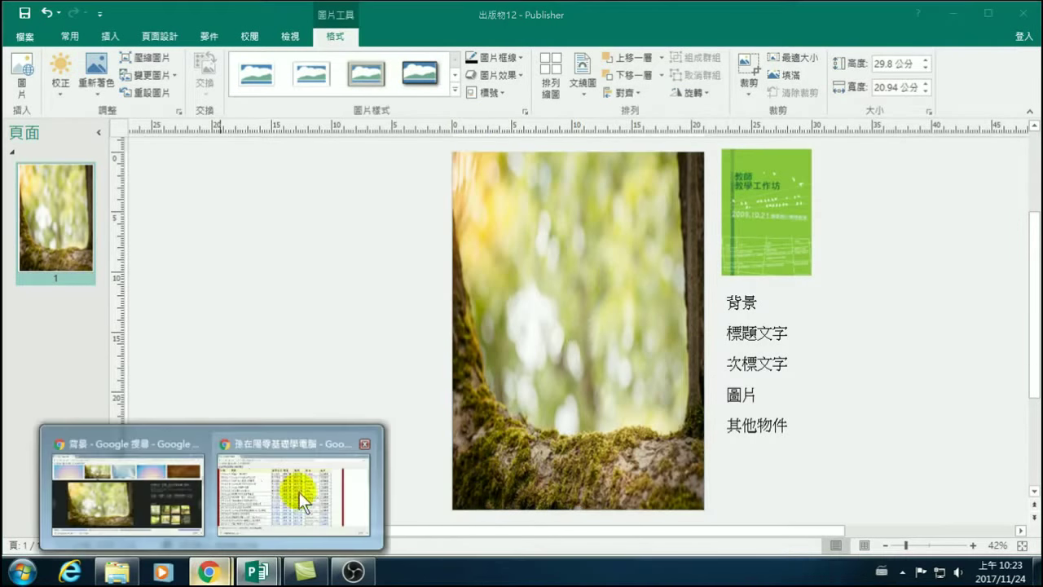
Try the non-commercial reuse filter on the 背景 results, then clear the usage-rights restriction.
{"action": "left_click", "coordinate": [128, 489]}
{"action": "scroll", "coordinate": [372, 255], "scroll_direction": "up", "scroll_amount": 5}
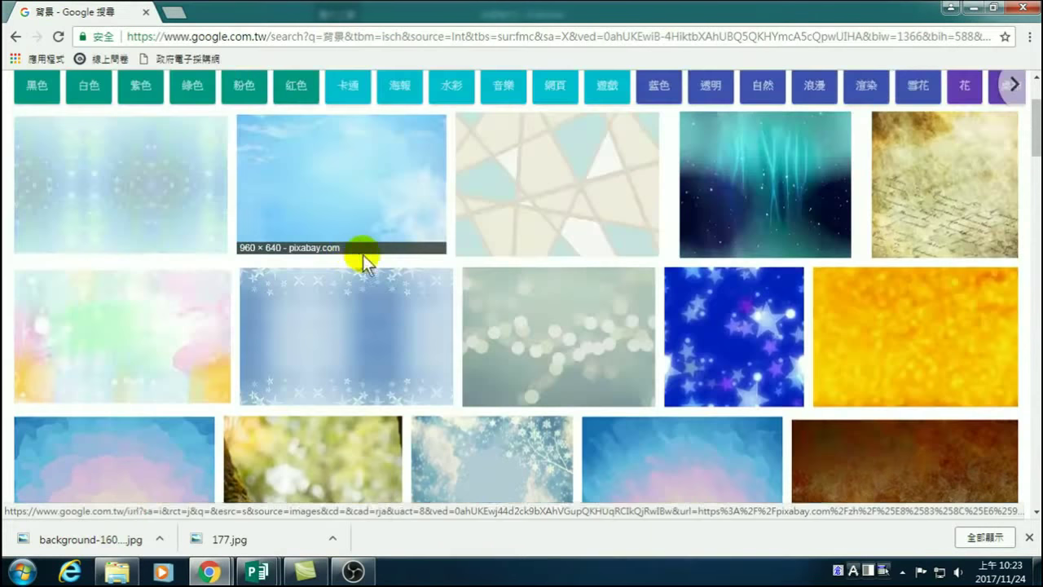
{"action": "scroll", "coordinate": [271, 127], "scroll_direction": "up", "scroll_amount": 2}
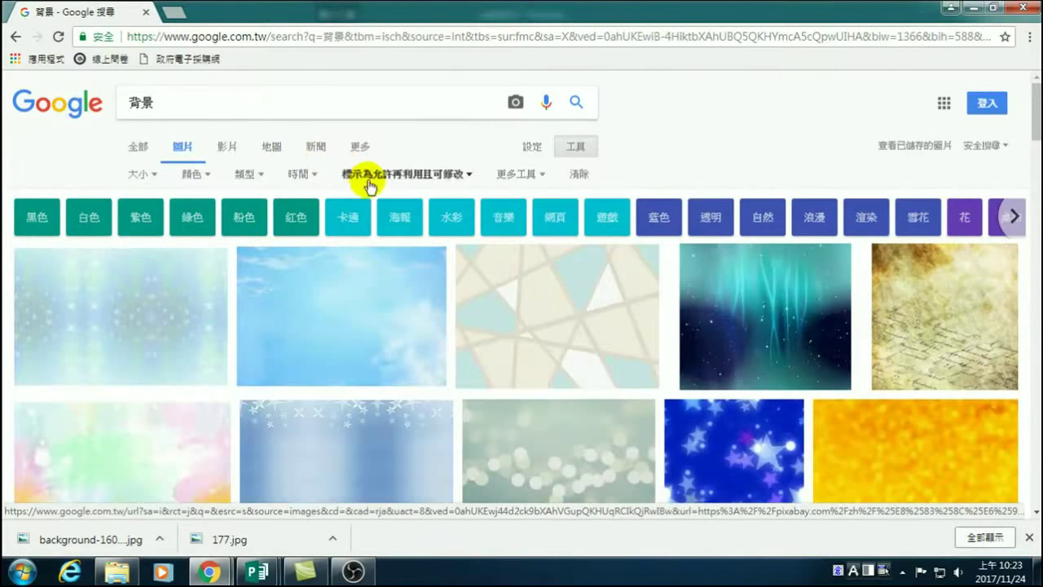
{"action": "left_click", "coordinate": [412, 177]}
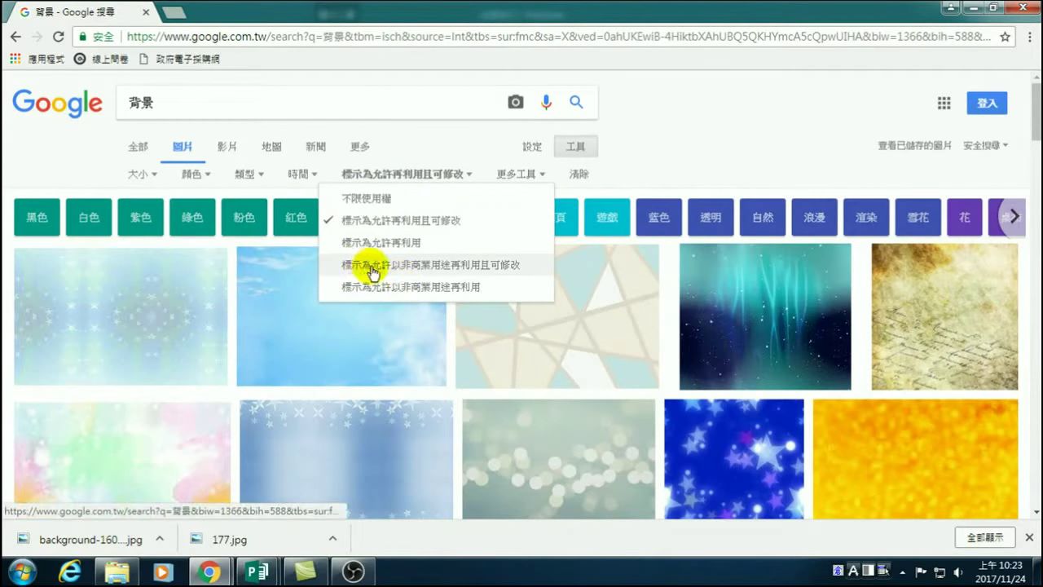
{"action": "left_click", "coordinate": [450, 268]}
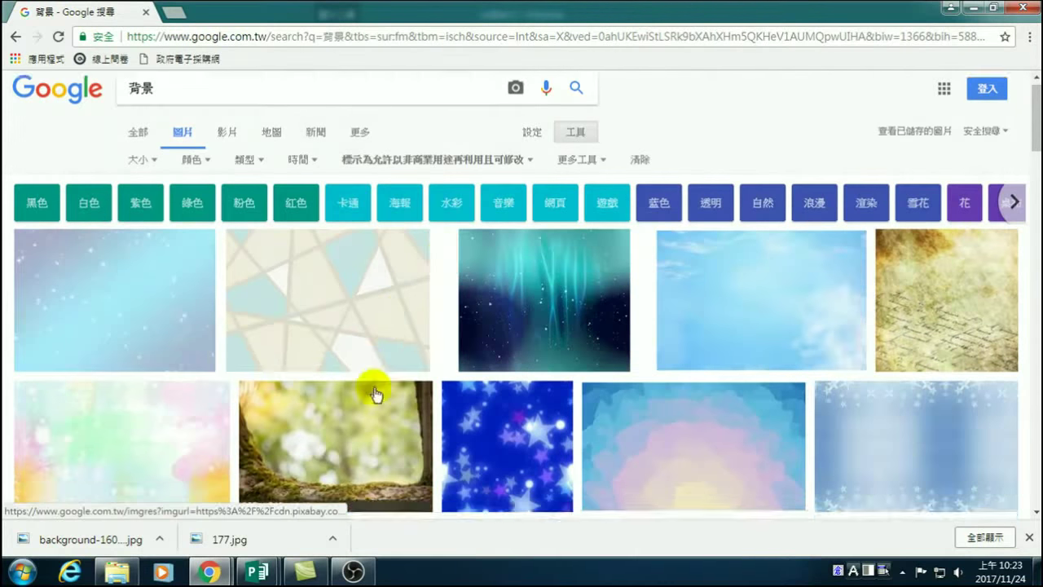
{"action": "scroll", "coordinate": [375, 393], "scroll_direction": "down", "scroll_amount": 3}
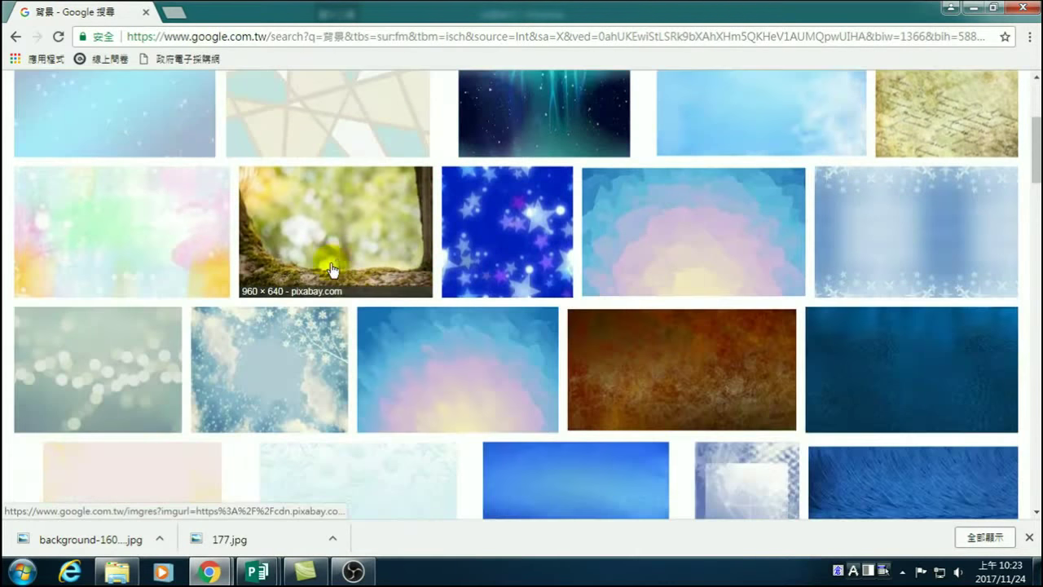
{"action": "scroll", "coordinate": [333, 269], "scroll_direction": "up", "scroll_amount": 3}
{"action": "left_click", "coordinate": [359, 174]}
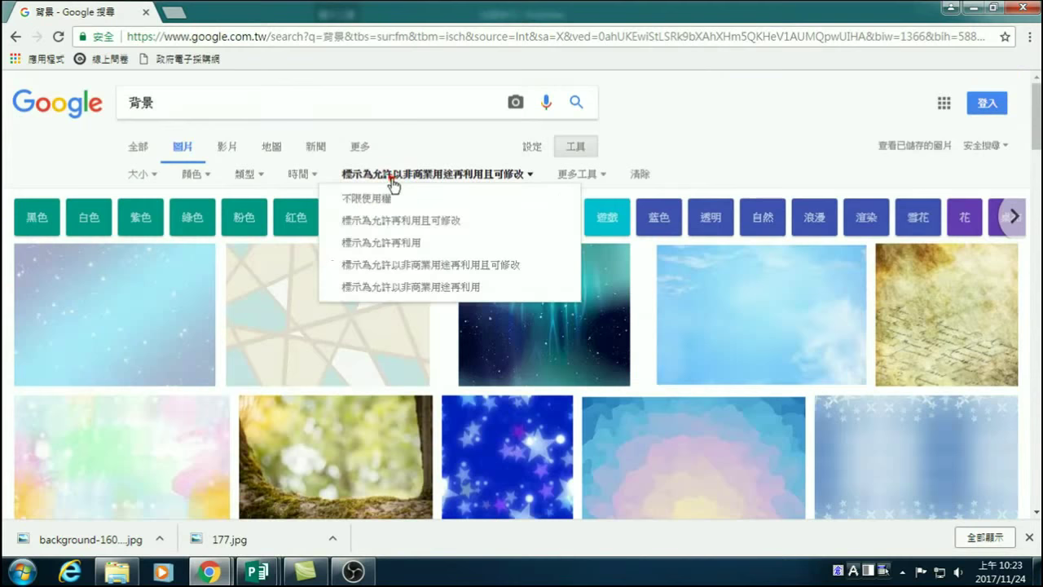
{"action": "left_click", "coordinate": [384, 201]}
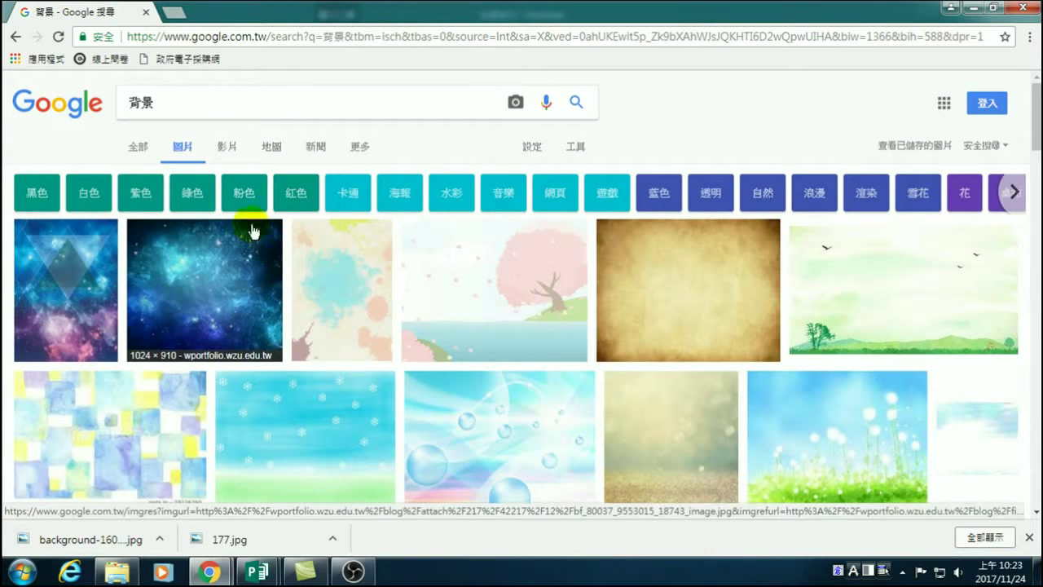
Filter the results to images labelled 標示為允許再利用且可修改 (reuse with modification).
{"action": "left_click", "coordinate": [575, 150]}
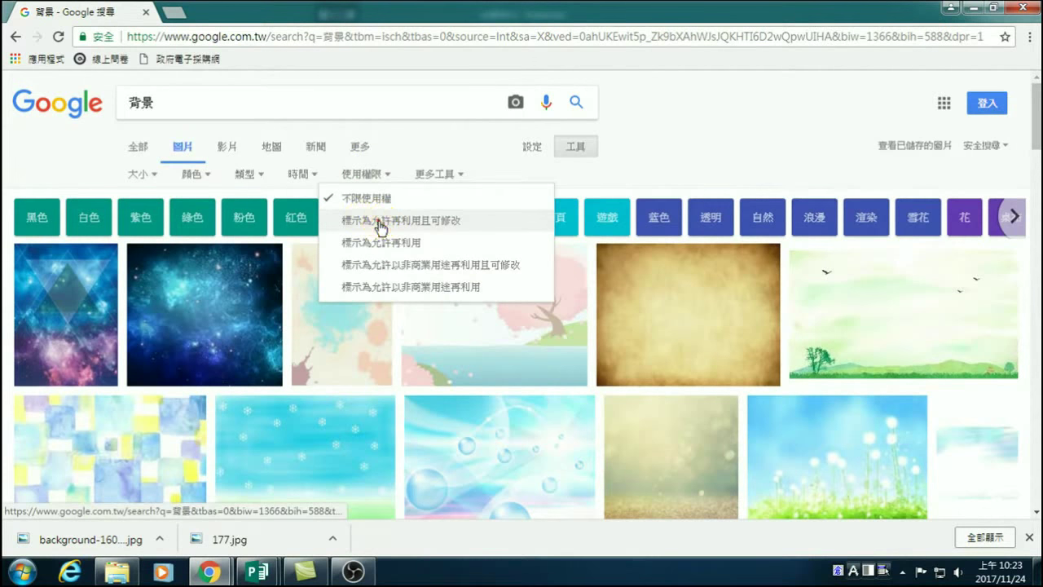
{"action": "left_click", "coordinate": [363, 221]}
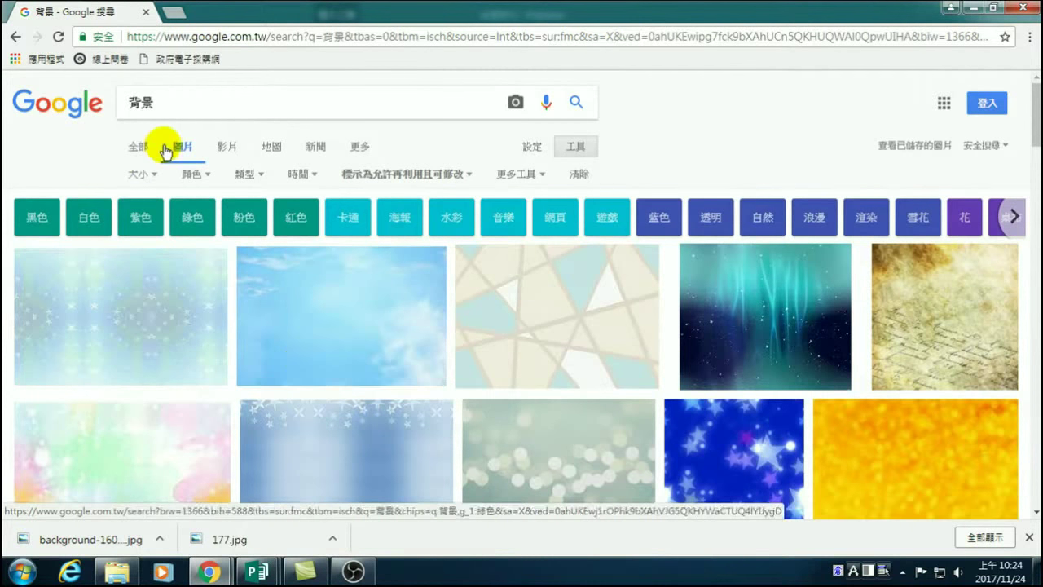
{"action": "left_click", "coordinate": [413, 176]}
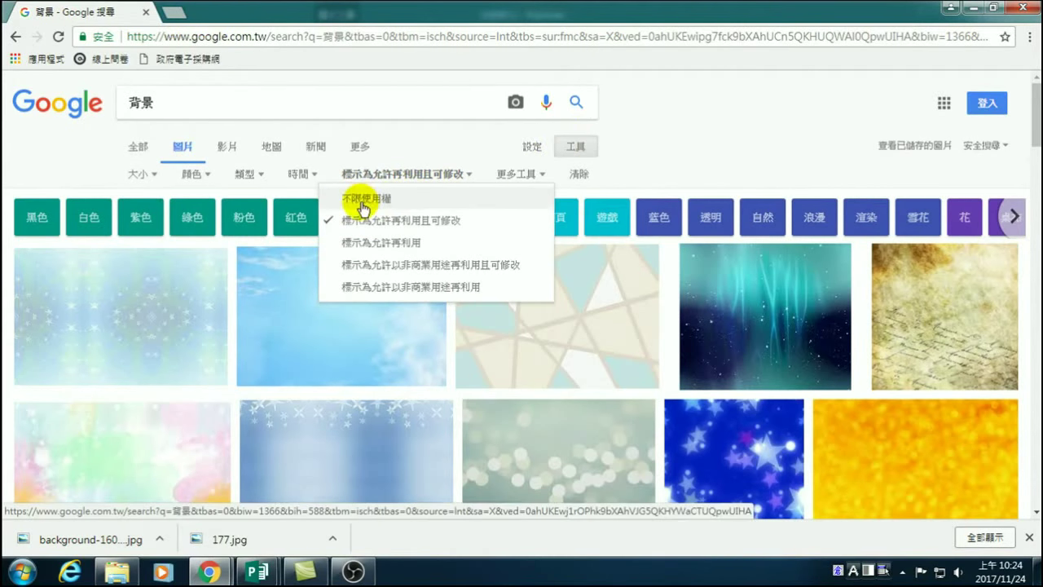
{"action": "left_click", "coordinate": [690, 140]}
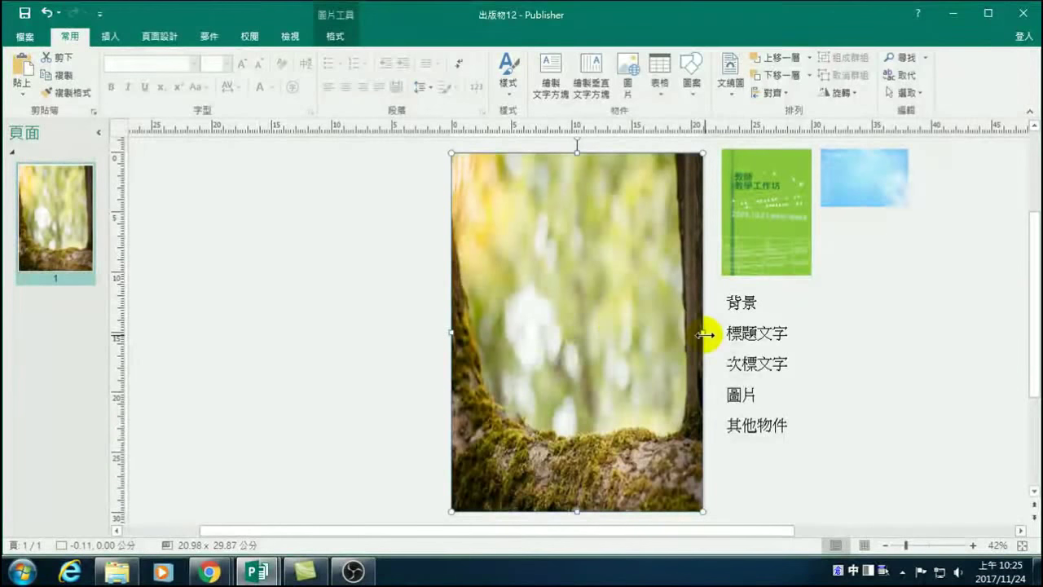
{"action": "mouse_move", "coordinate": [705, 335]}
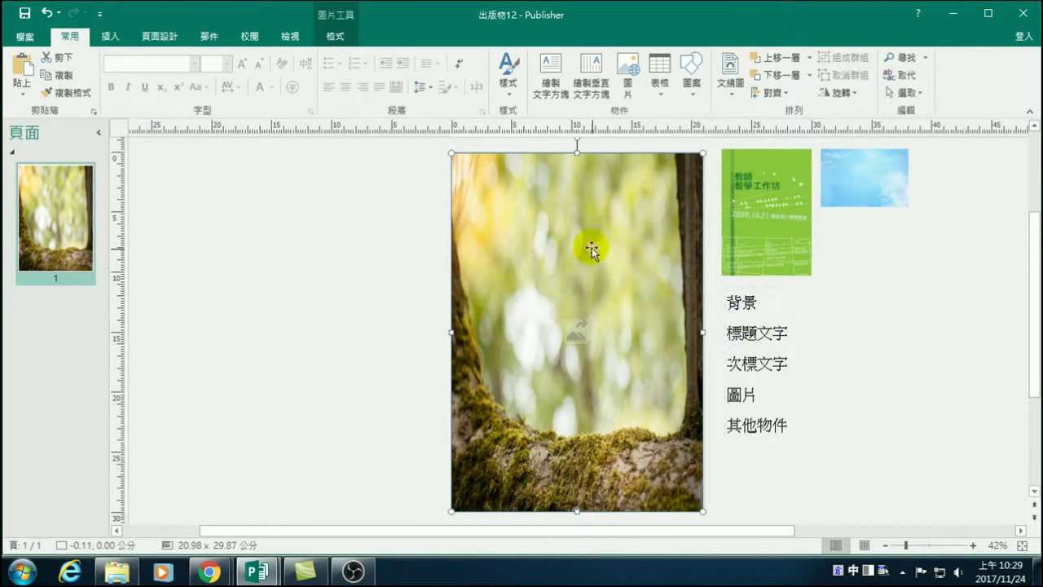
Move the forest photo off the page onto the scratch area on the left.
{"action": "left_click_drag", "start_coordinate": [607, 246], "coordinate": [347, 245]}
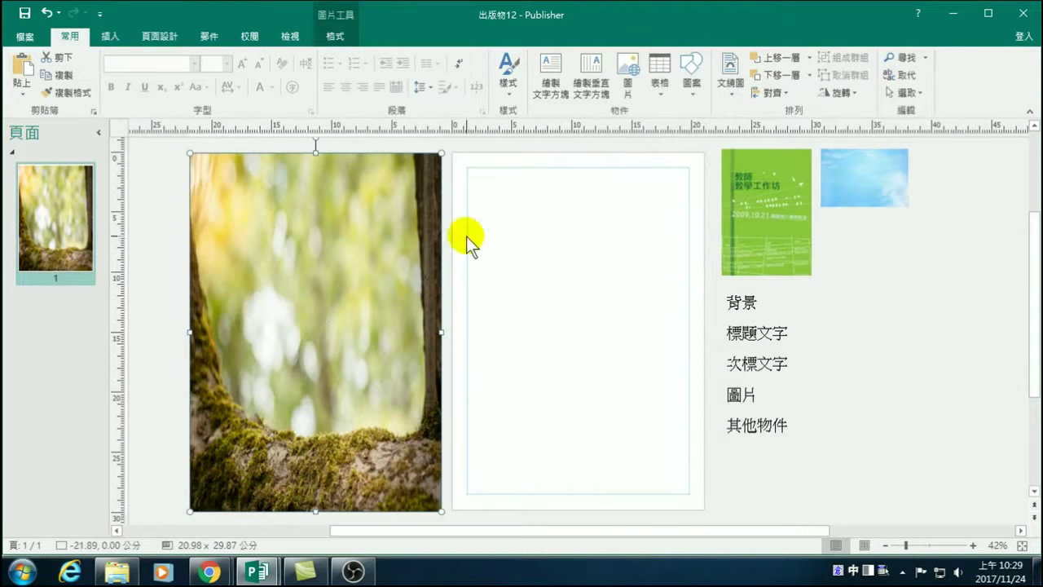
{"action": "left_click", "coordinate": [534, 227]}
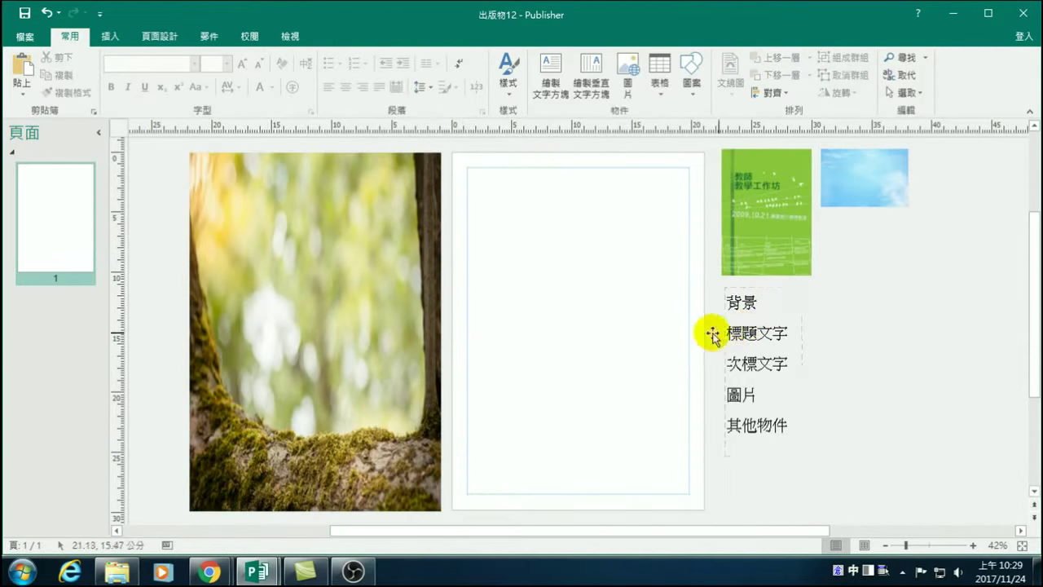
{"action": "mouse_move", "coordinate": [334, 255]}
{"action": "left_mouse_down"}
{"action": "mouse_move", "coordinate": [368, 256]}
{"action": "mouse_move", "coordinate": [335, 257]}
{"action": "left_mouse_up"}
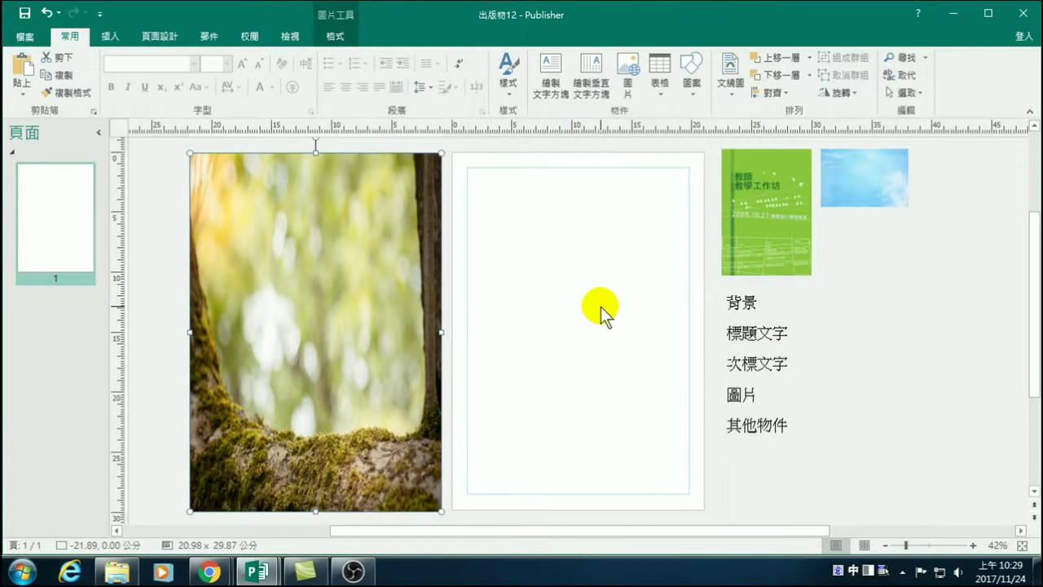
{"action": "left_click", "coordinate": [104, 37]}
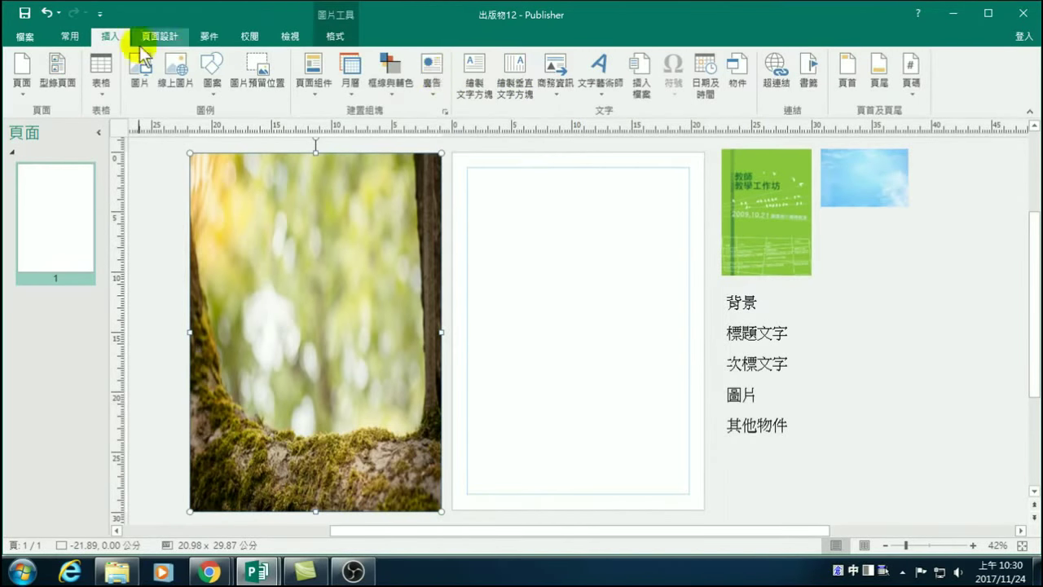
Insert the third advertisement design (廣告標題) and stretch it to the margins, 18.46 × 27.16 cm.
{"action": "left_click", "coordinate": [431, 86]}
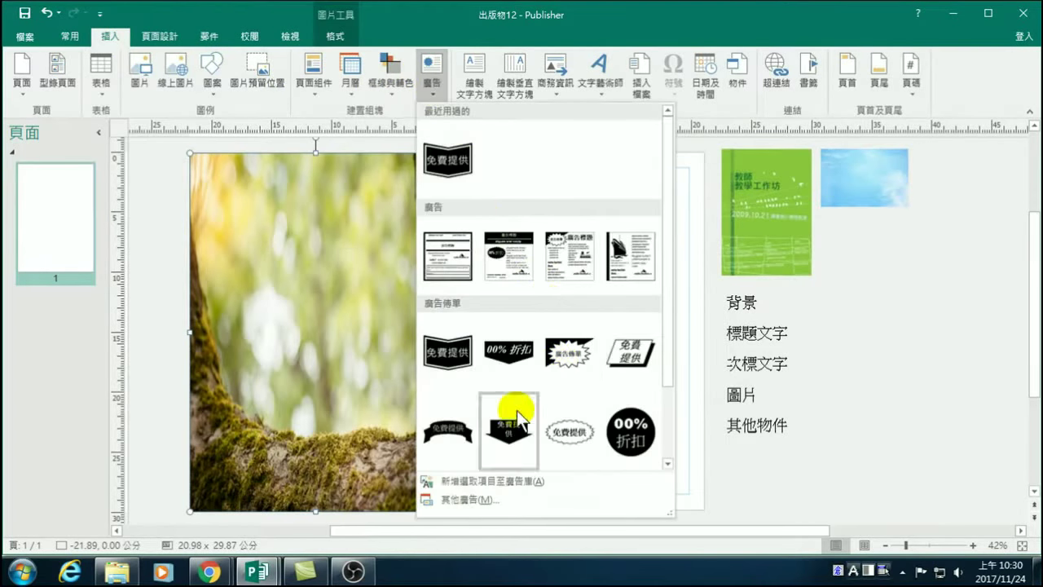
{"action": "scroll", "coordinate": [571, 416], "scroll_direction": "down", "scroll_amount": 1}
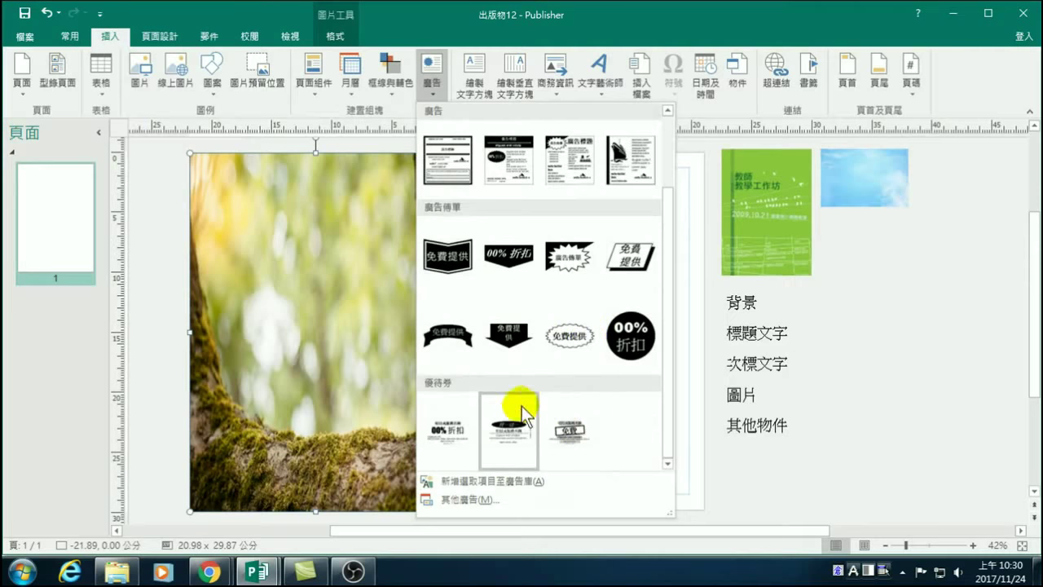
{"action": "scroll", "coordinate": [508, 412], "scroll_direction": "up", "scroll_amount": 1}
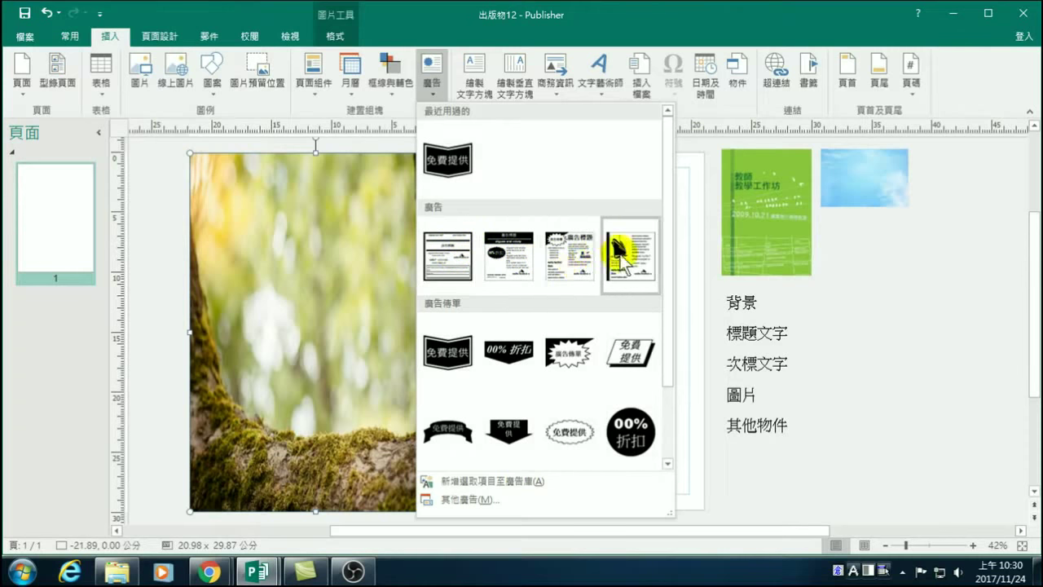
{"action": "left_click", "coordinate": [578, 265]}
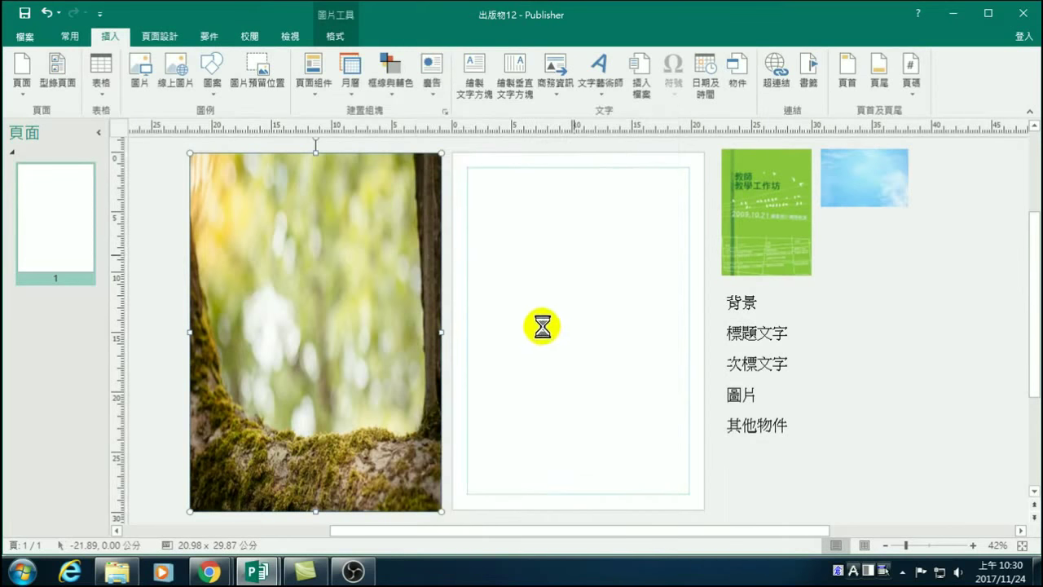
{"action": "left_click_drag", "start_coordinate": [538, 289], "coordinate": [467, 166]}
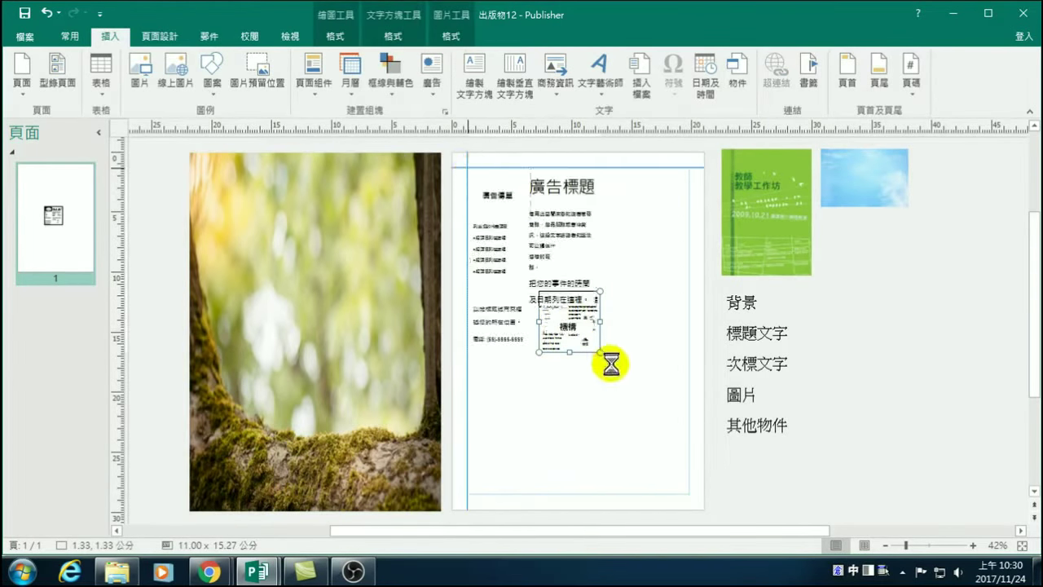
{"action": "left_click_drag", "start_coordinate": [599, 351], "coordinate": [688, 494]}
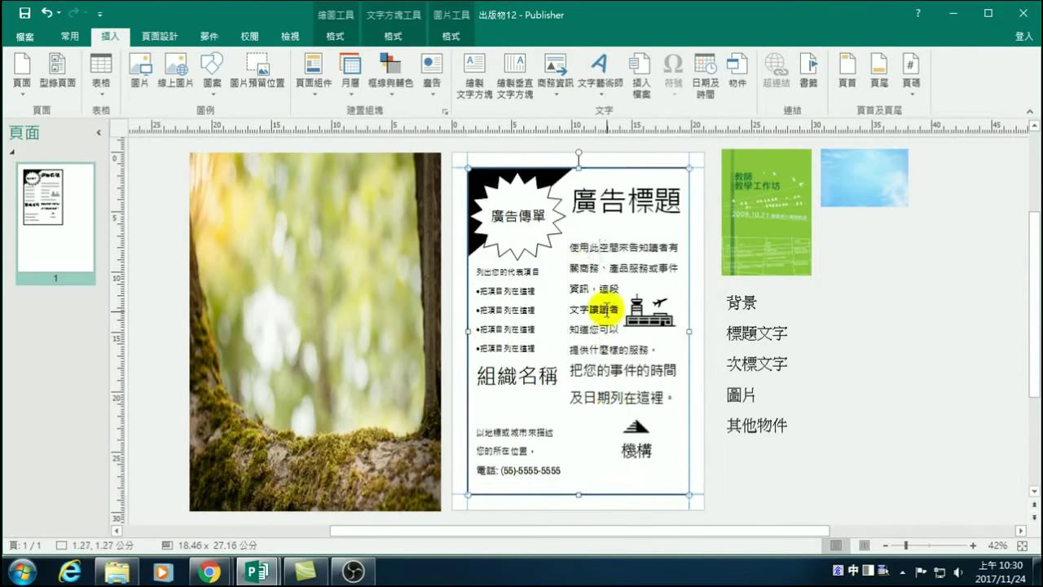
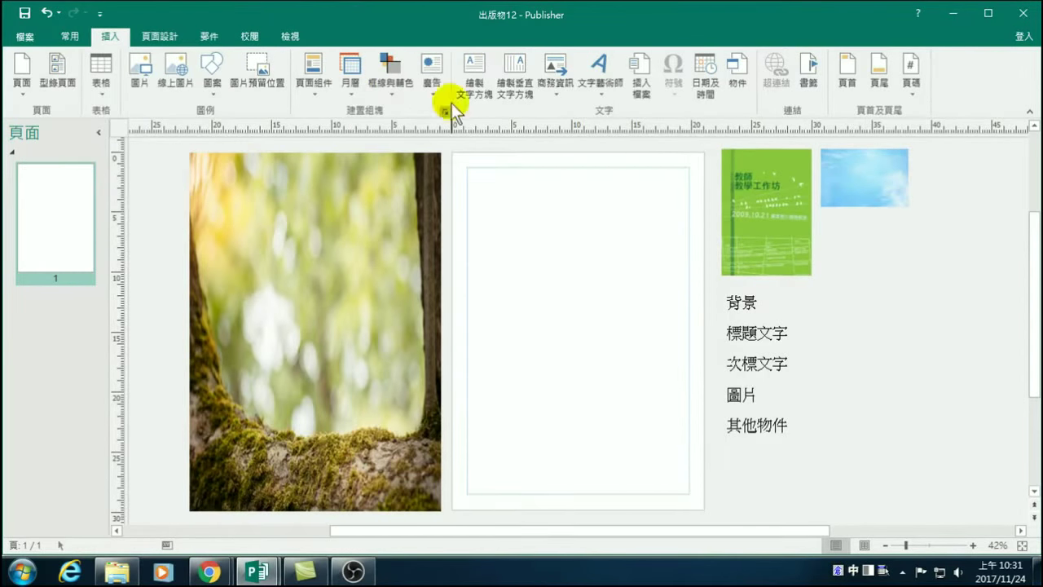
Insert the 免費提供 ribbon advertisement banner and resize it to about 18.46 × 6.03 cm.
{"action": "left_click", "coordinate": [432, 81]}
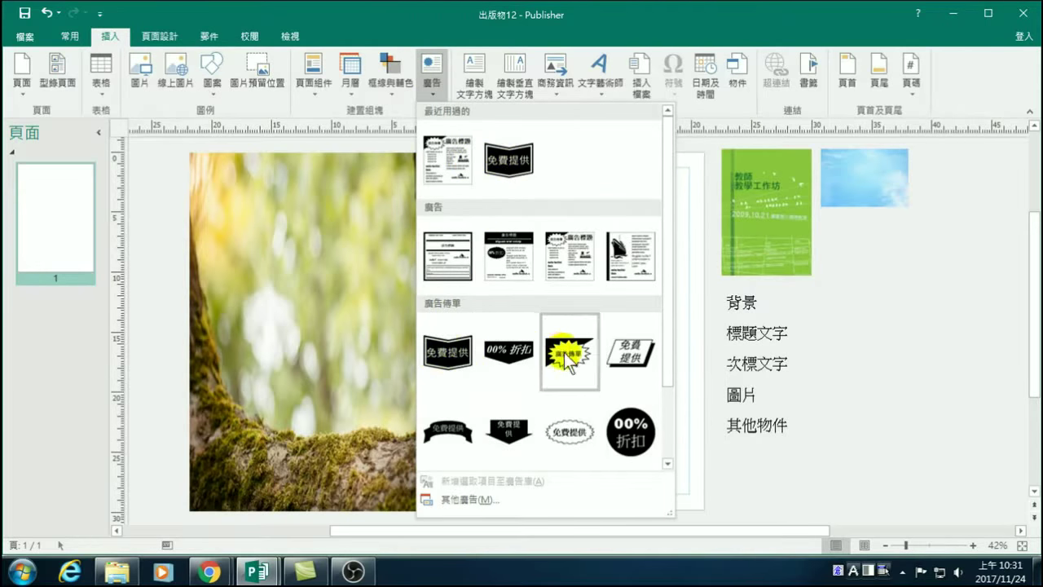
{"action": "scroll", "coordinate": [512, 369], "scroll_direction": "down", "scroll_amount": 2}
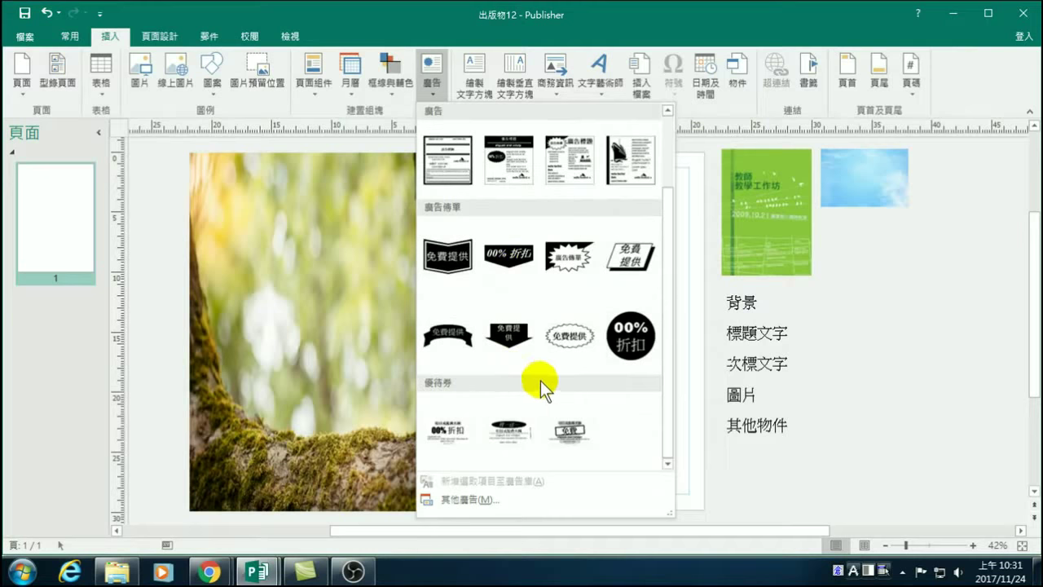
{"action": "scroll", "coordinate": [519, 379], "scroll_direction": "up", "scroll_amount": 2}
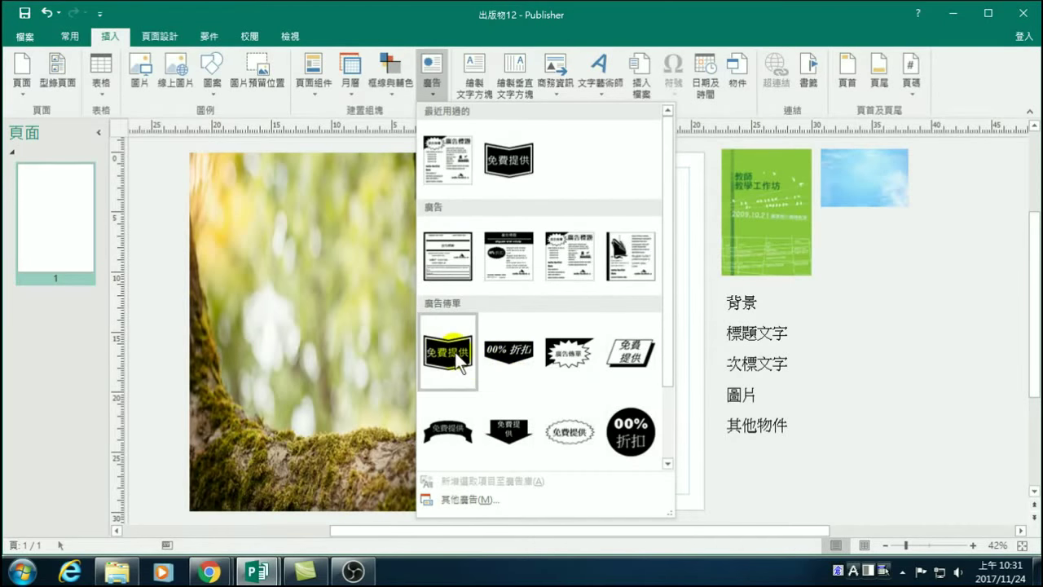
{"action": "left_click", "coordinate": [448, 426]}
{"action": "left_click_drag", "start_coordinate": [593, 333], "coordinate": [707, 361]}
{"action": "left_click_drag", "start_coordinate": [547, 310], "coordinate": [468, 288]}
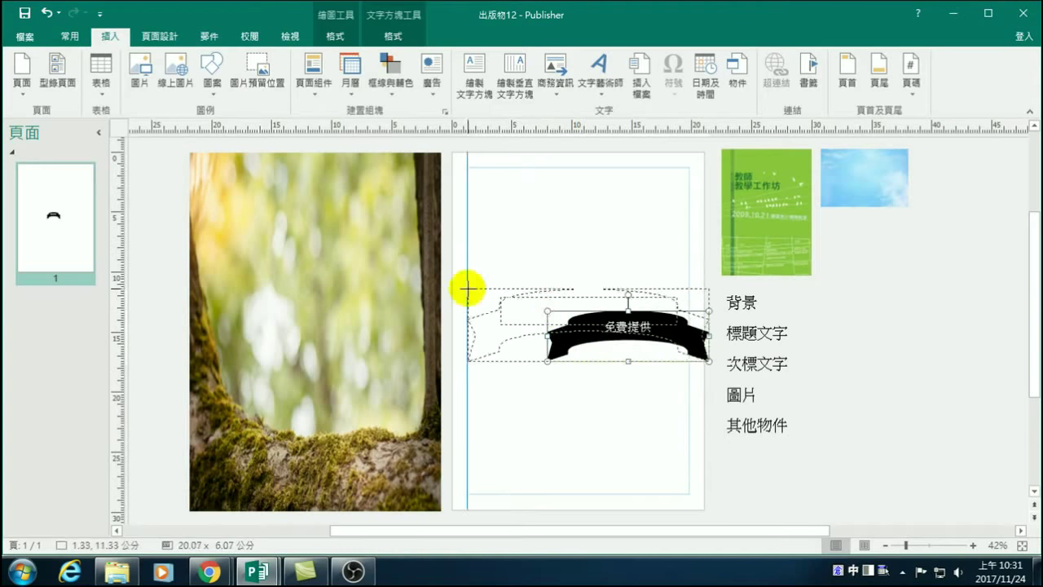
{"action": "left_click_drag", "start_coordinate": [708, 326], "coordinate": [690, 330]}
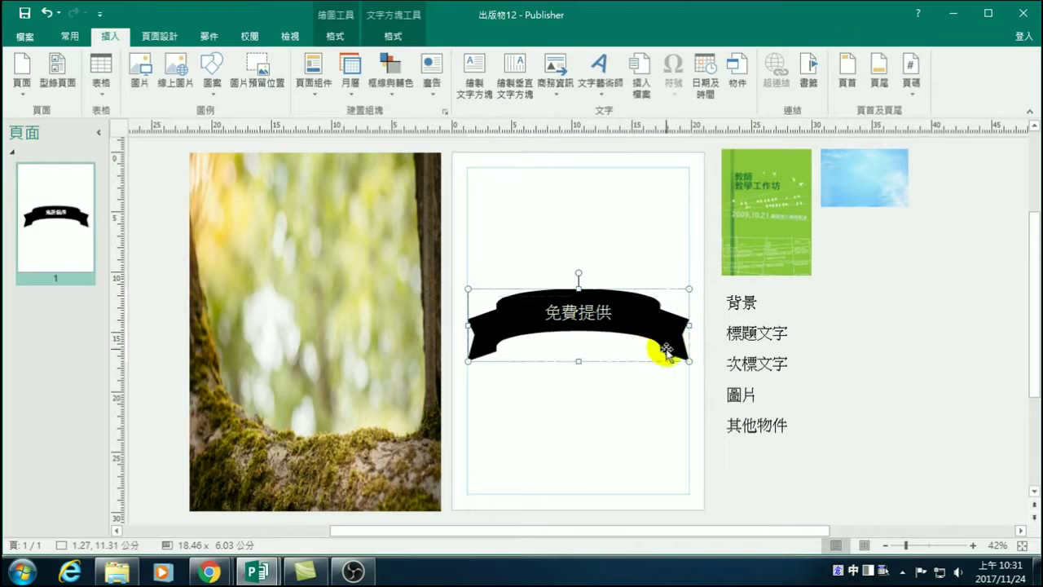
Replace the banner's 免費提供 placeholder with the instructor's-name 直播教學 title.
{"action": "double_click", "coordinate": [548, 310]}
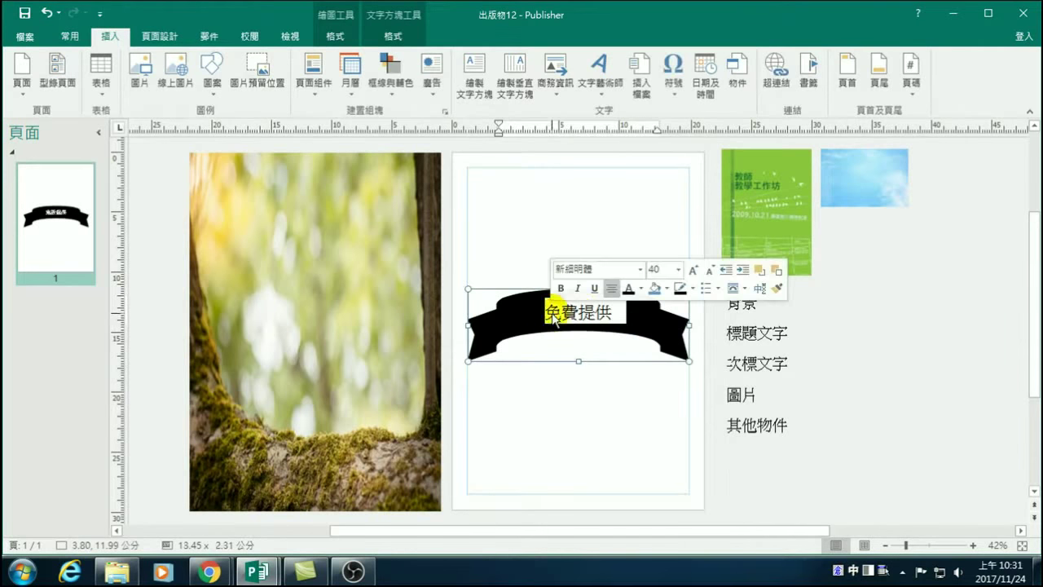
{"action": "left_click", "coordinate": [599, 332]}
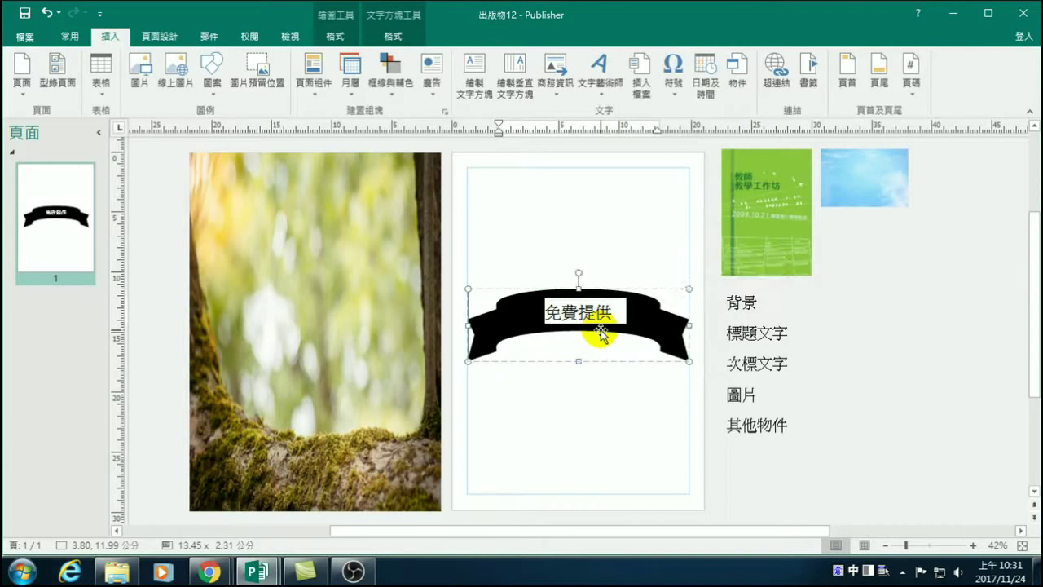
{"action": "type", "text": "孫在"}
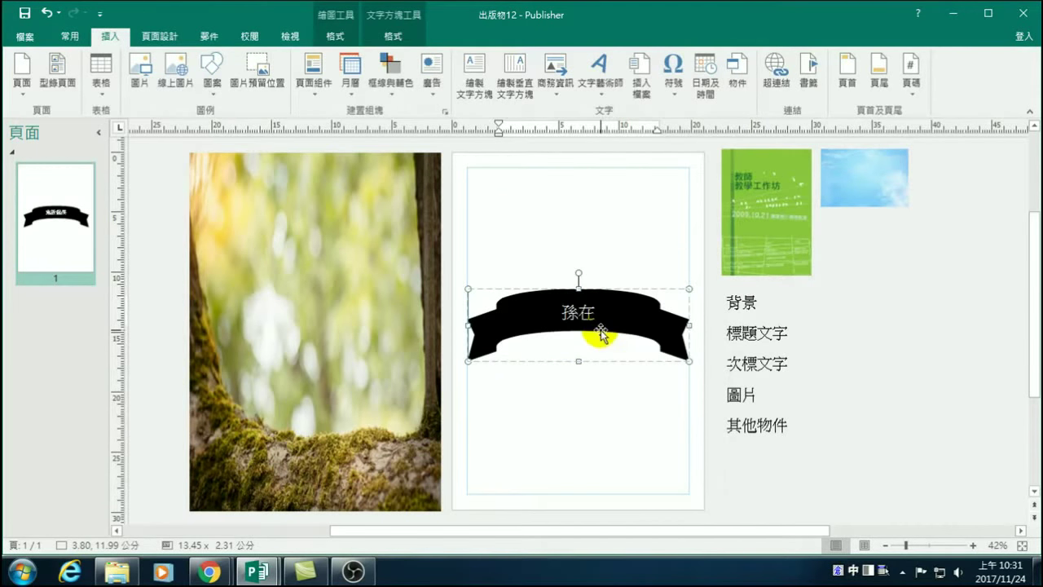
{"action": "type", "text": "陽"}
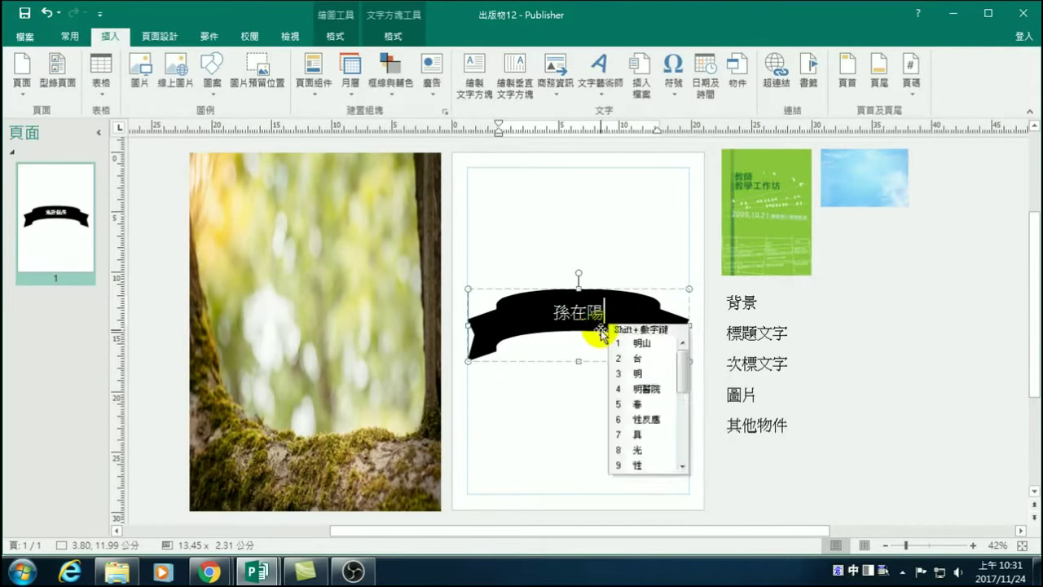
{"action": "type", "text": "直播教"}
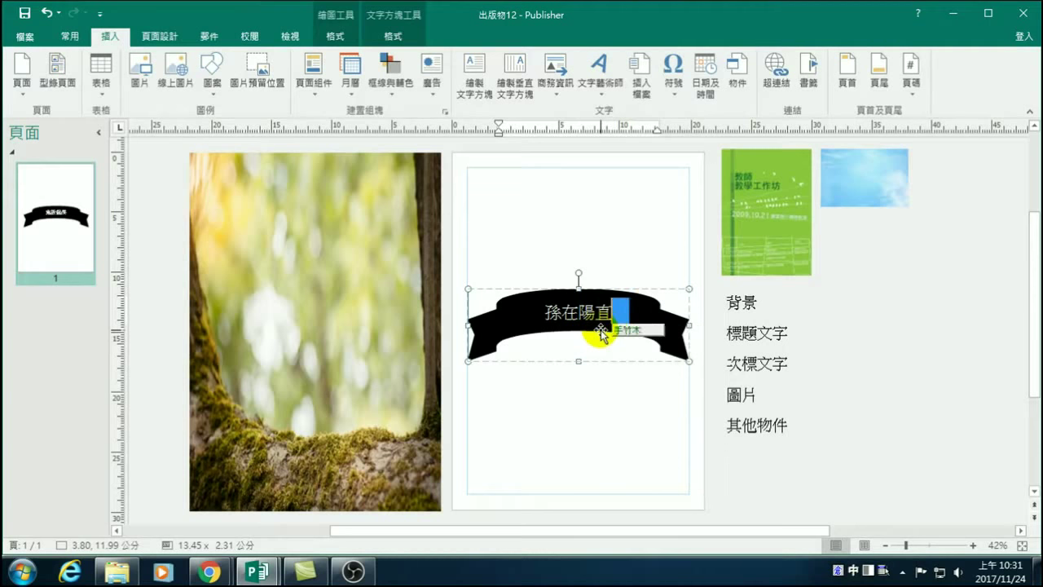
{"action": "type", "text": "學"}
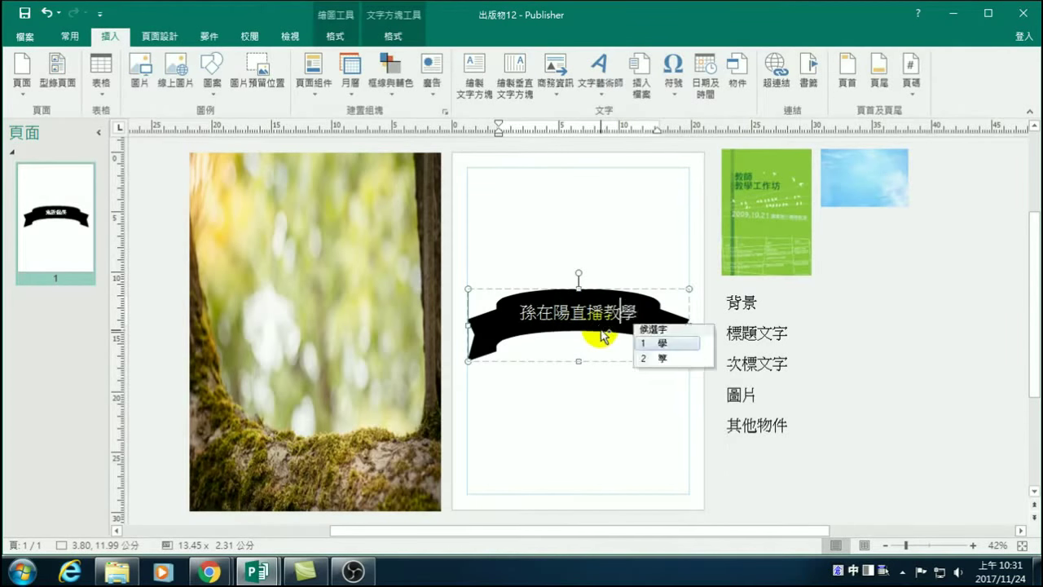
{"action": "left_click", "coordinate": [497, 318]}
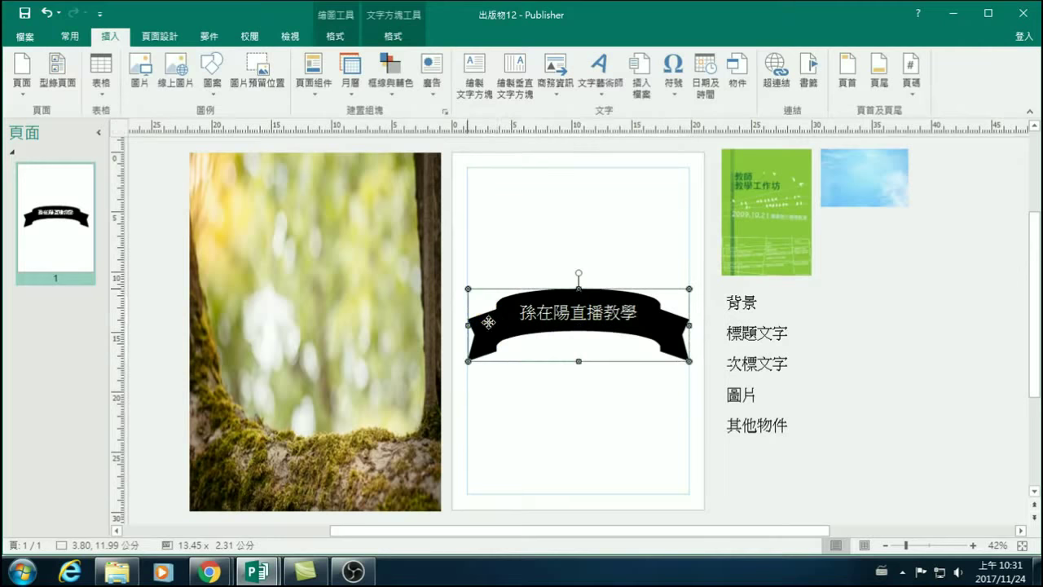
Check parts of the new caption, then leave the whole banner shape selected.
{"action": "left_click", "coordinate": [523, 322]}
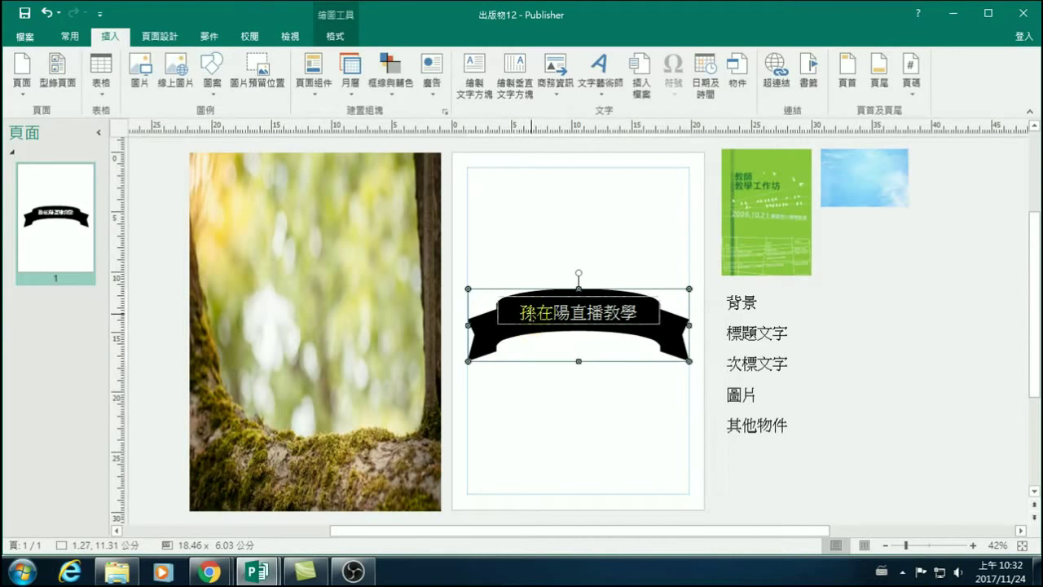
{"action": "double_click", "coordinate": [603, 317]}
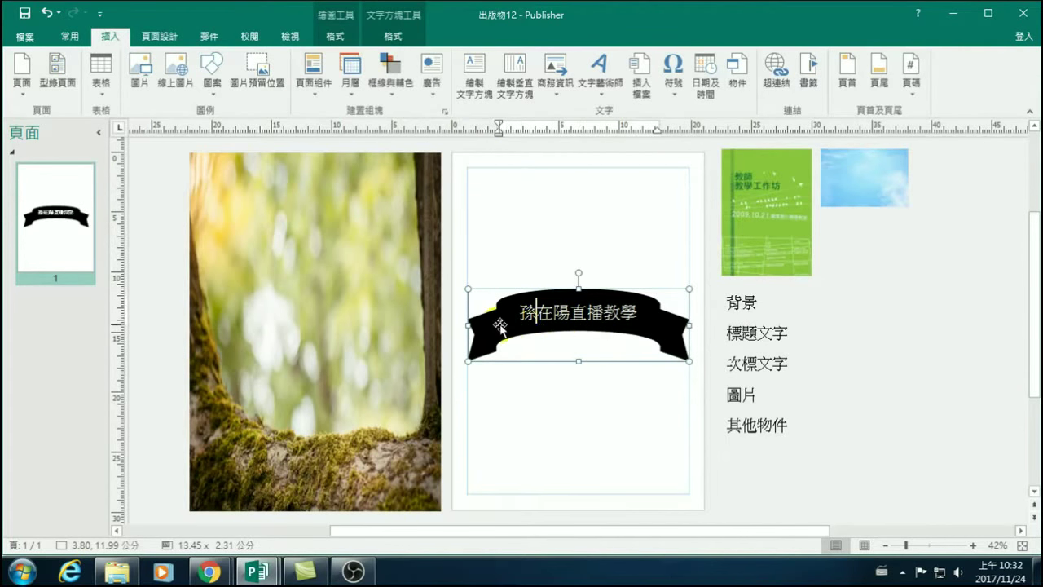
{"action": "left_click", "coordinate": [479, 306]}
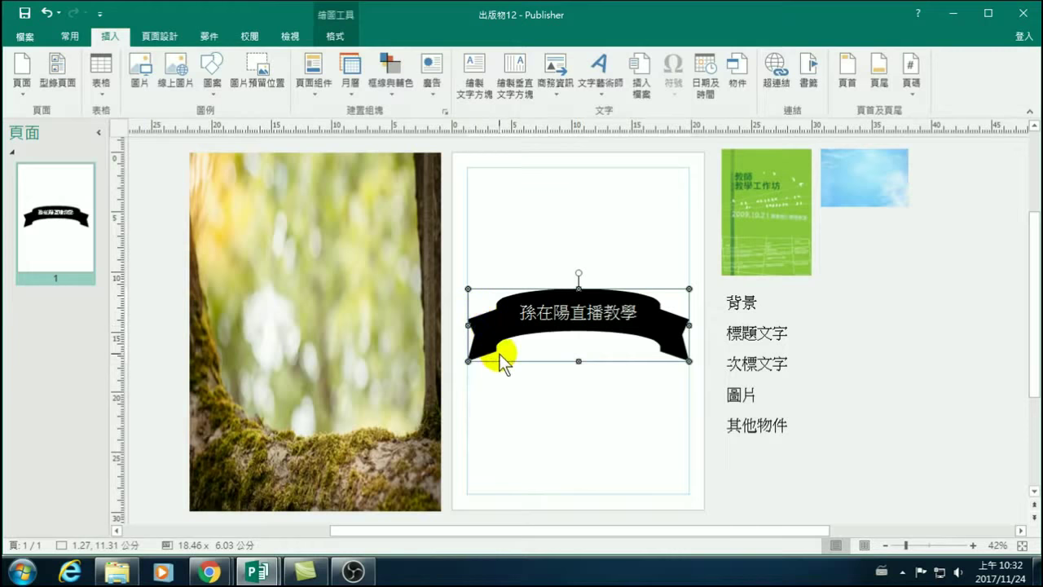
{"action": "left_click", "coordinate": [553, 310]}
{"action": "left_click_drag", "start_coordinate": [554, 310], "coordinate": [652, 318]}
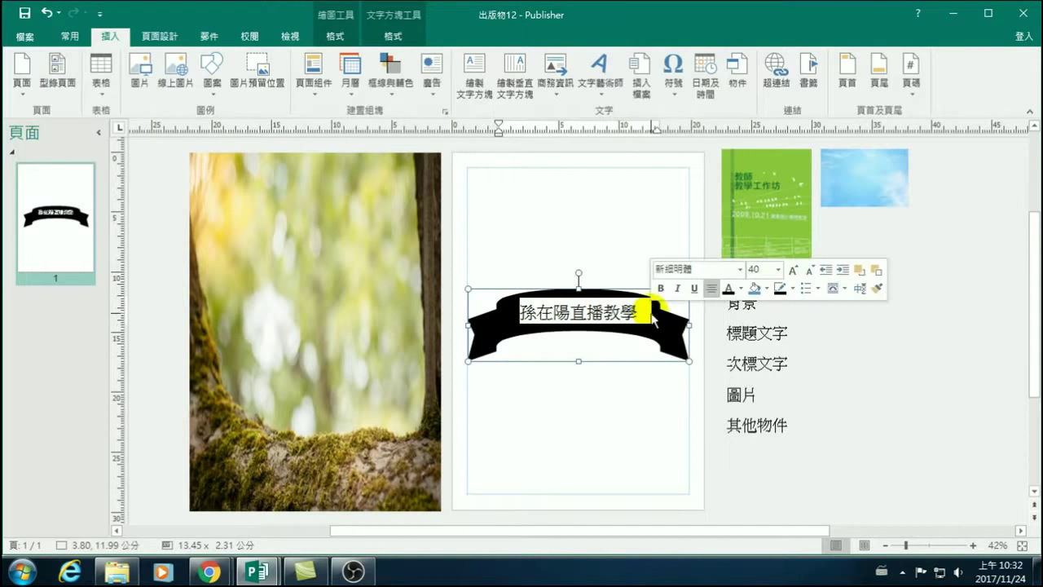
{"action": "left_click", "coordinate": [639, 314]}
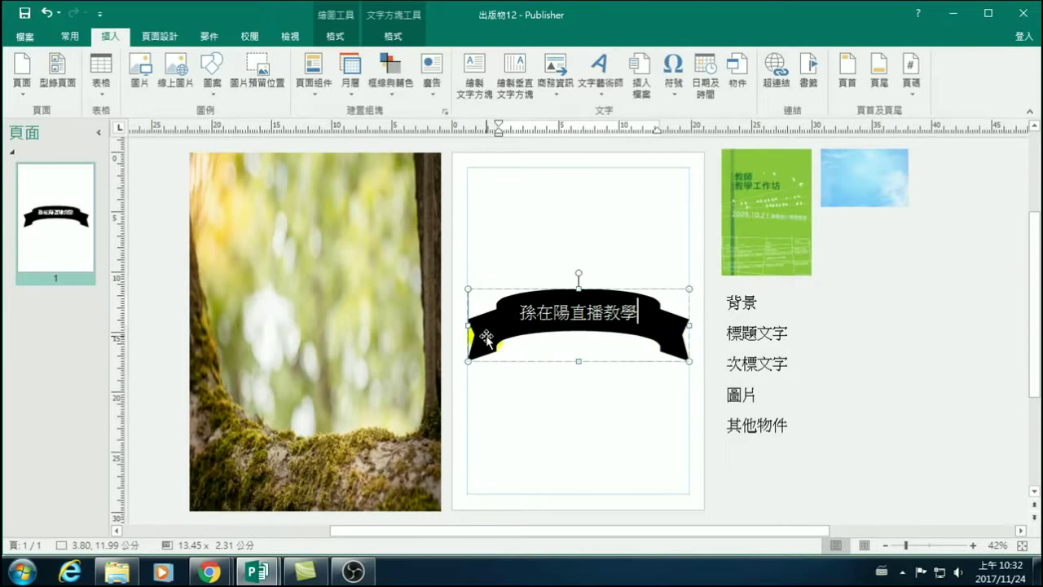
{"action": "left_click", "coordinate": [529, 421]}
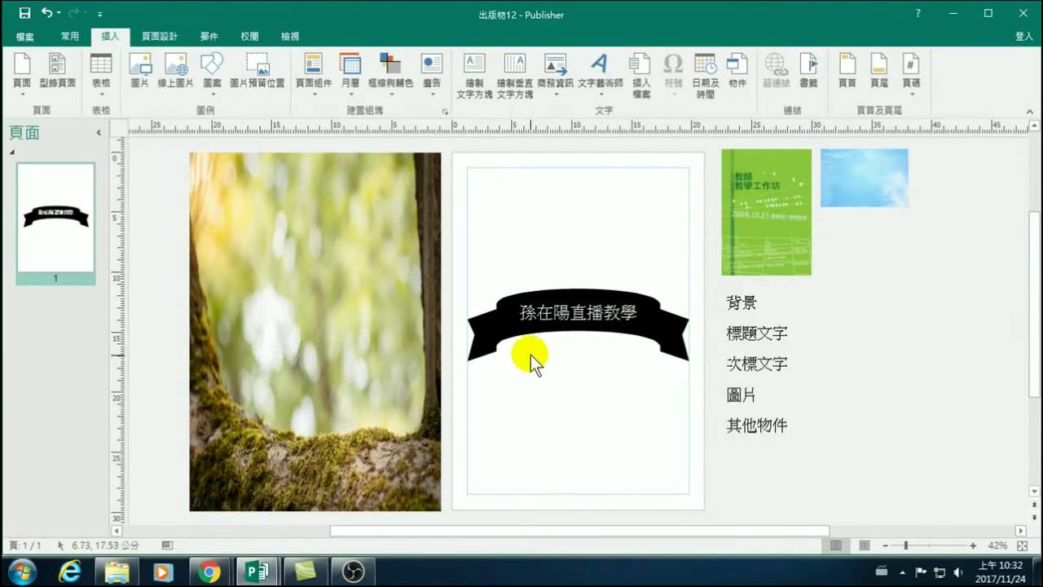
{"action": "left_click", "coordinate": [513, 329]}
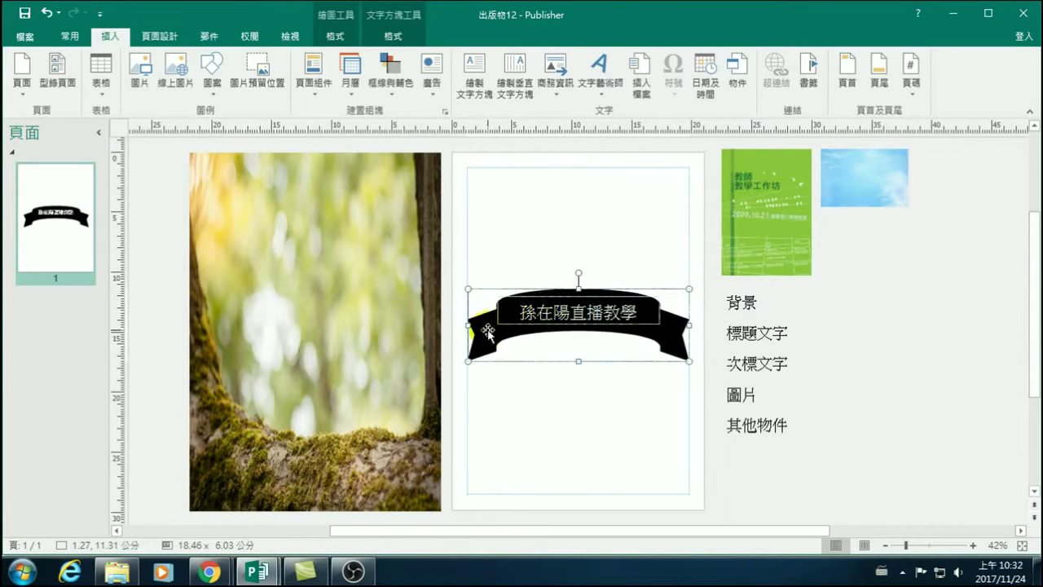
{"action": "left_click", "coordinate": [564, 381]}
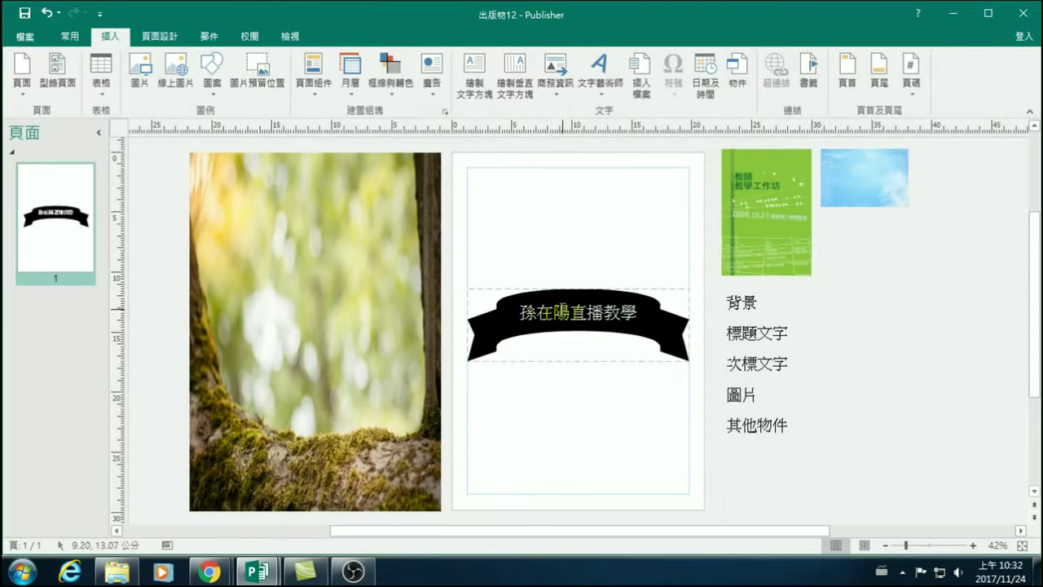
{"action": "left_click", "coordinate": [563, 308]}
{"action": "left_click_drag", "start_coordinate": [519, 310], "coordinate": [610, 311]}
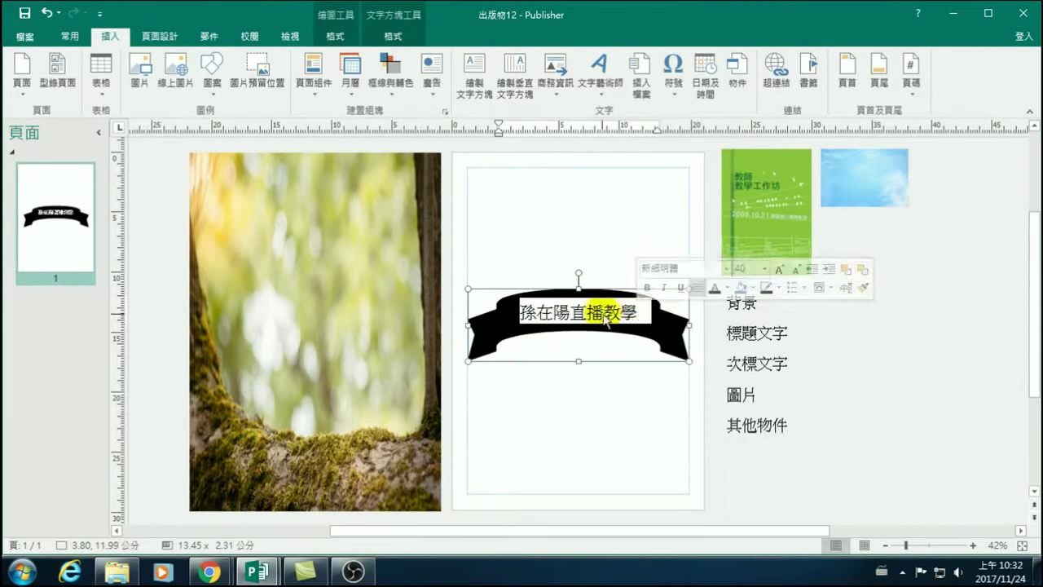
{"action": "left_click", "coordinate": [468, 314]}
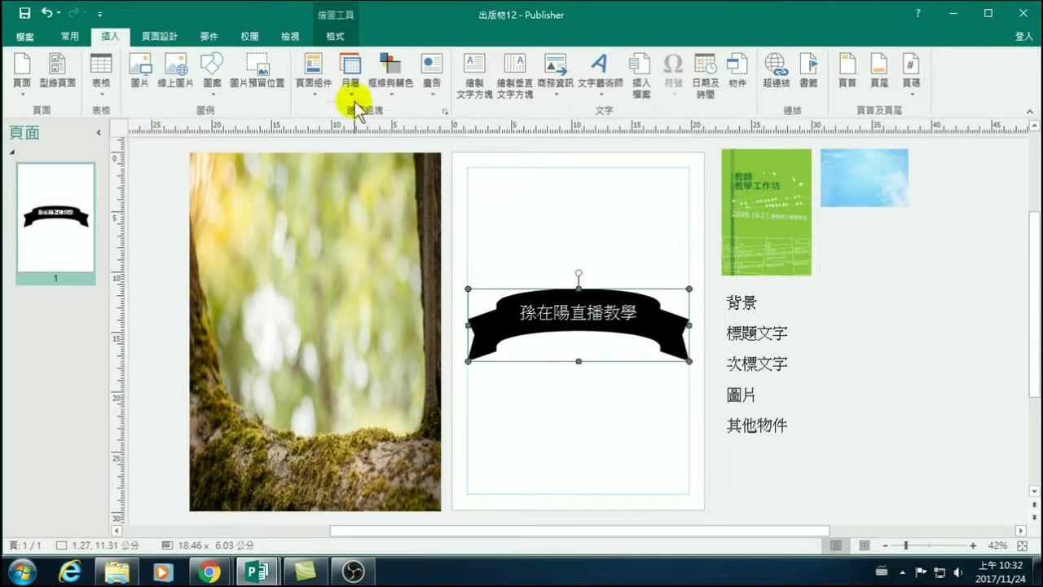
Fill the banner with standard red and move it to the top of the tree photo.
{"action": "left_click", "coordinate": [332, 39]}
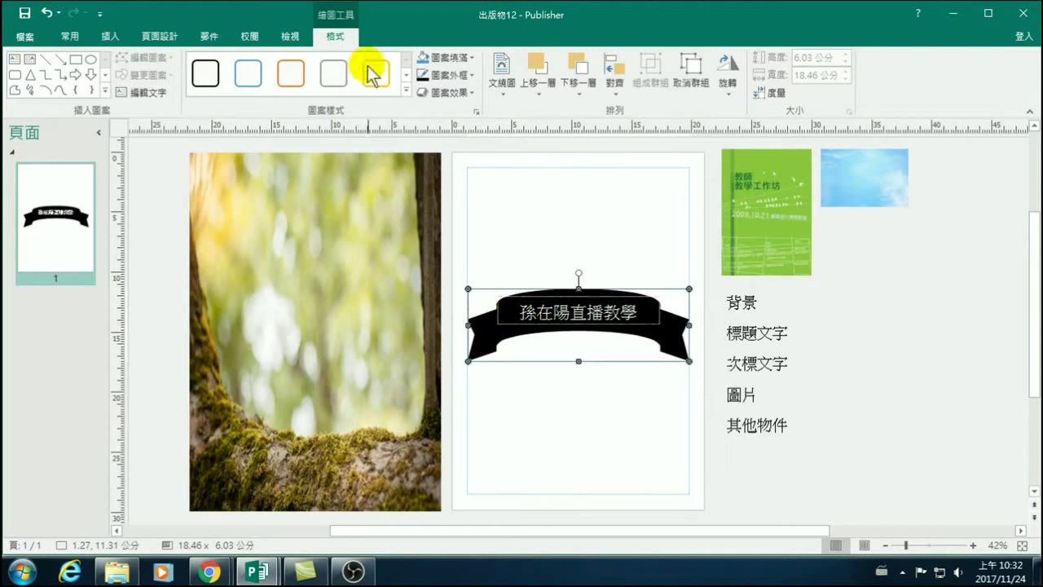
{"action": "left_click", "coordinate": [469, 57]}
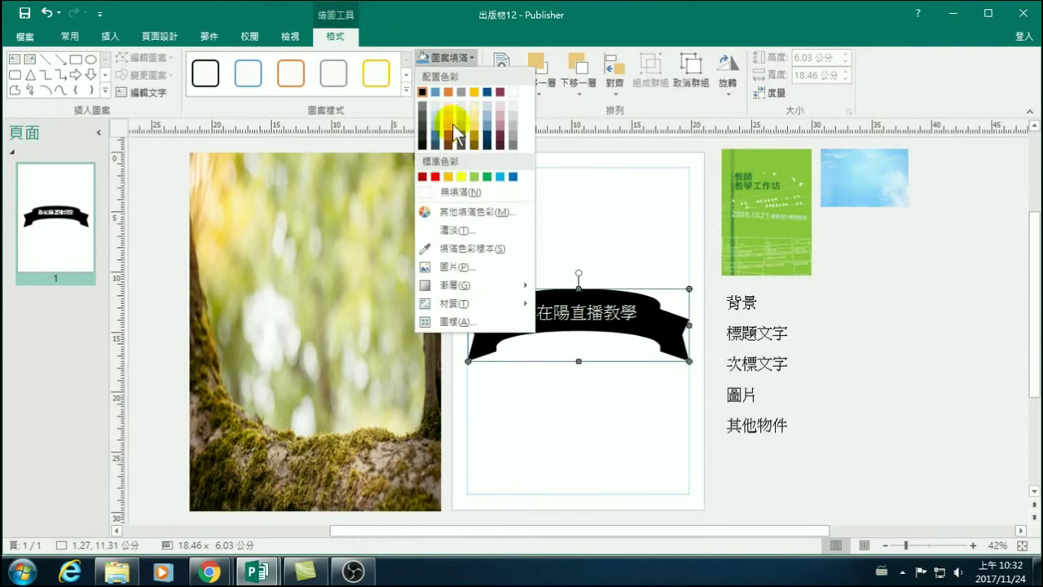
{"action": "left_click", "coordinate": [435, 177]}
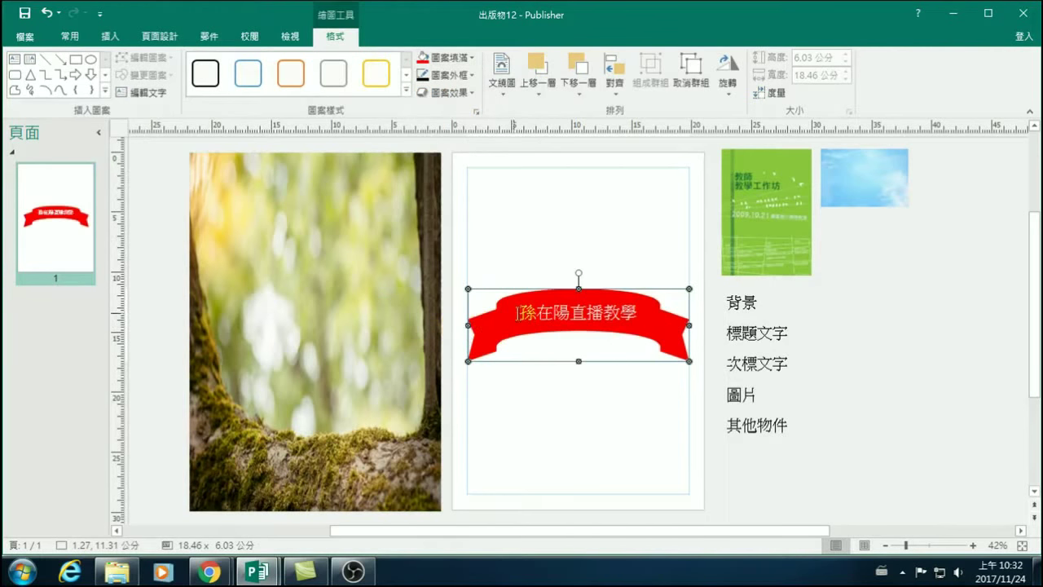
{"action": "left_click_drag", "start_coordinate": [540, 280], "coordinate": [275, 201]}
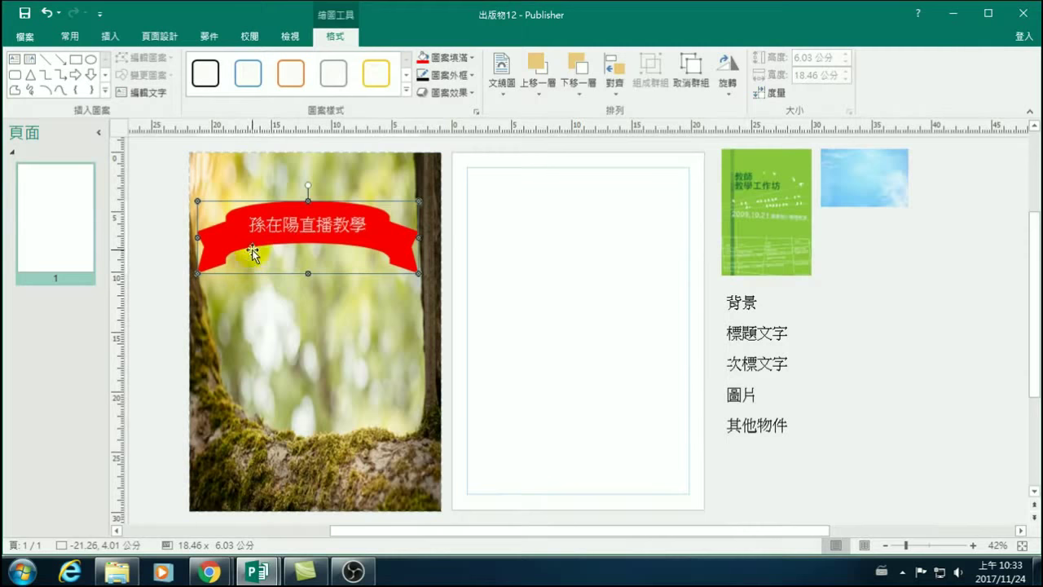
Change the banner title text's font colour to a dark colour.
{"action": "left_click_drag", "start_coordinate": [250, 225], "coordinate": [362, 236]}
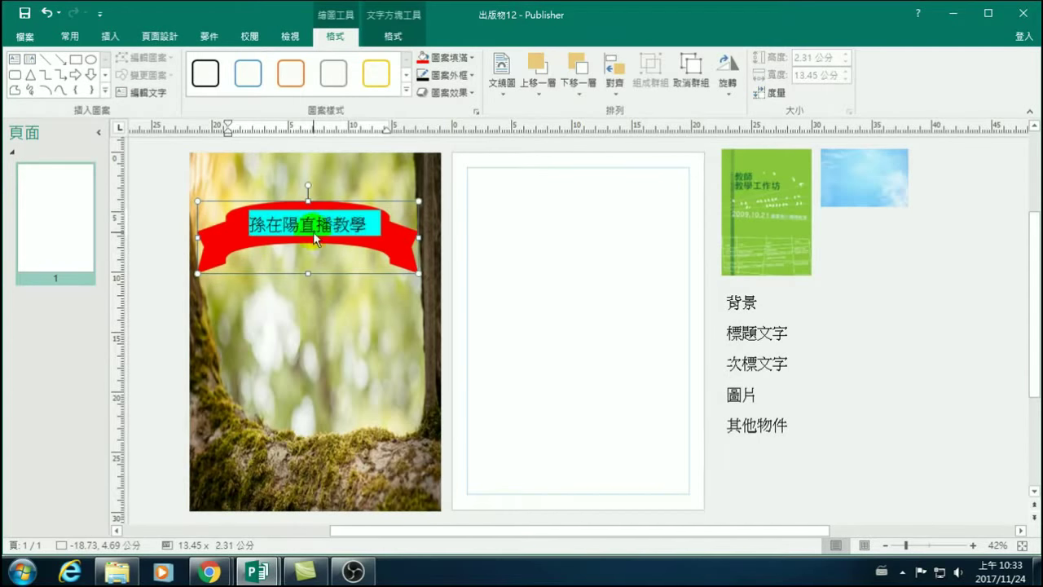
{"action": "left_click", "coordinate": [389, 36]}
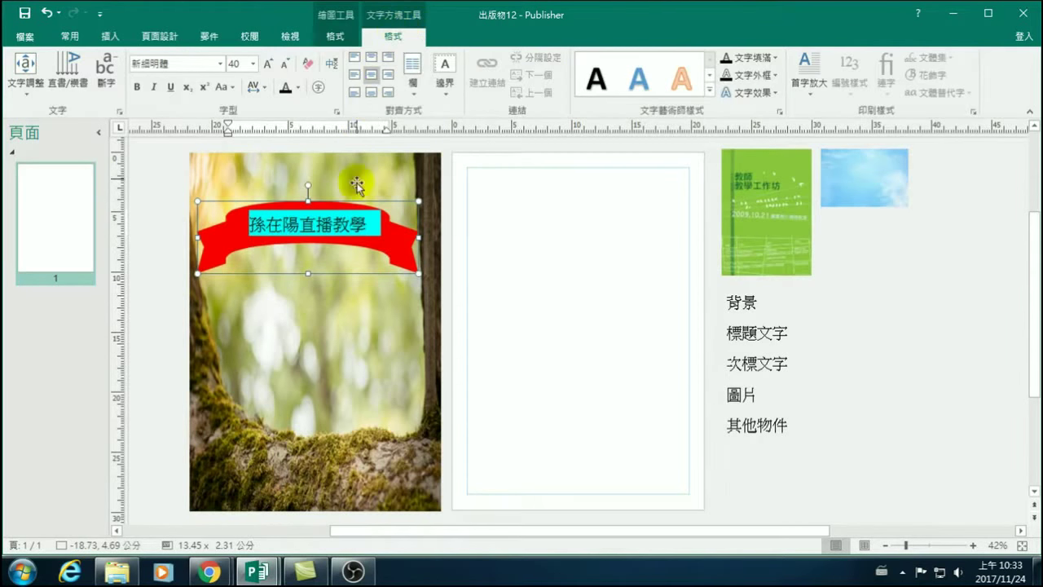
{"action": "left_click", "coordinate": [331, 228]}
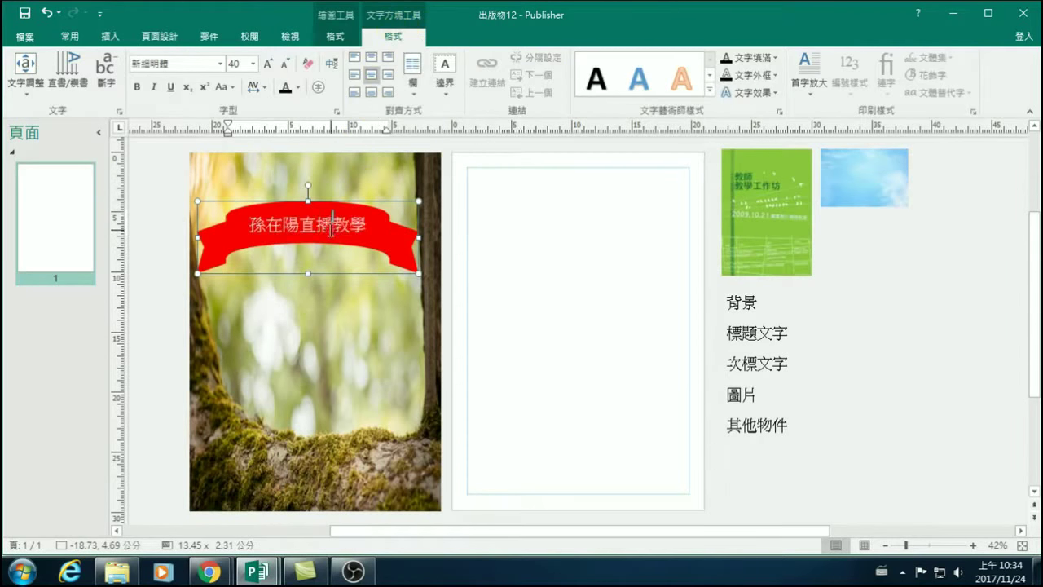
{"action": "left_click", "coordinate": [232, 236]}
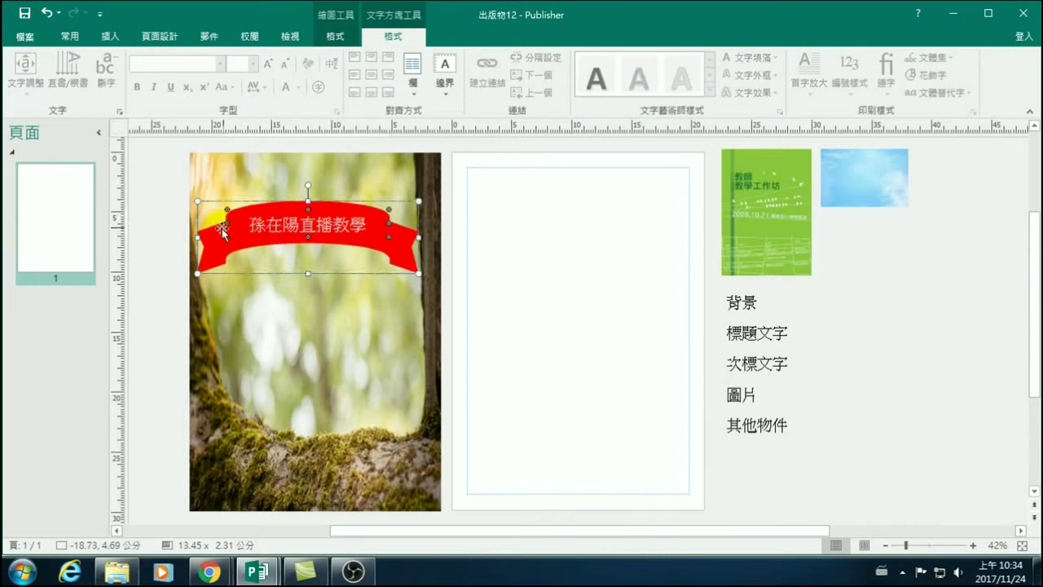
{"action": "left_click_drag", "start_coordinate": [255, 225], "coordinate": [371, 226]}
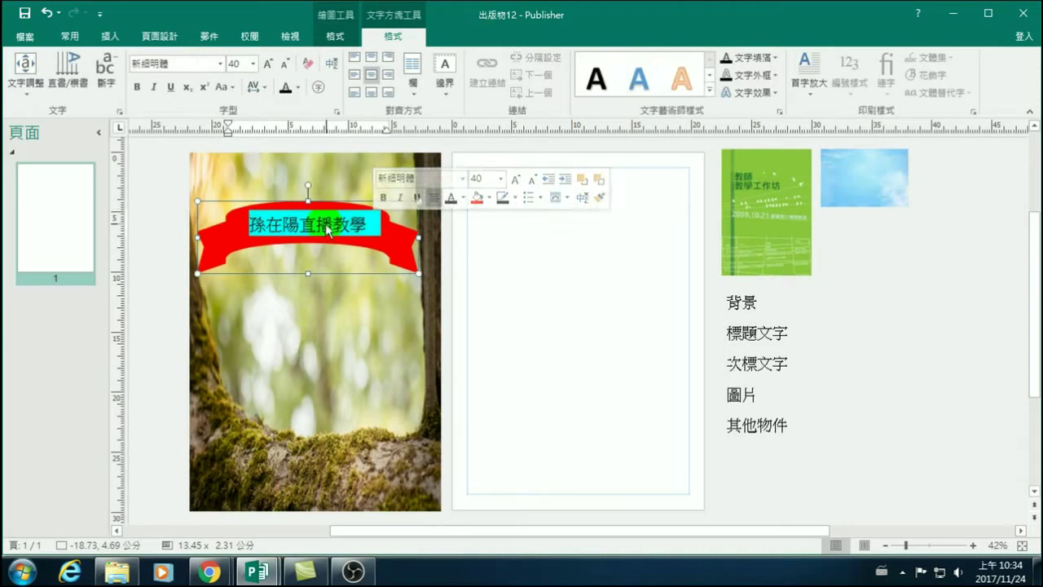
{"action": "left_click", "coordinate": [328, 231]}
{"action": "left_click_drag", "start_coordinate": [254, 225], "coordinate": [388, 226]}
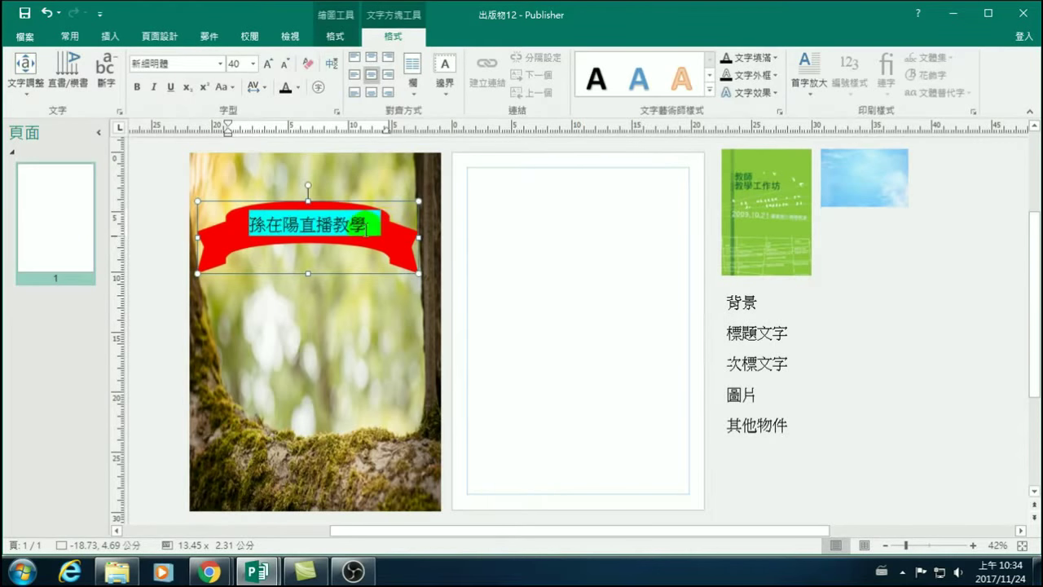
{"action": "left_click", "coordinate": [271, 209]}
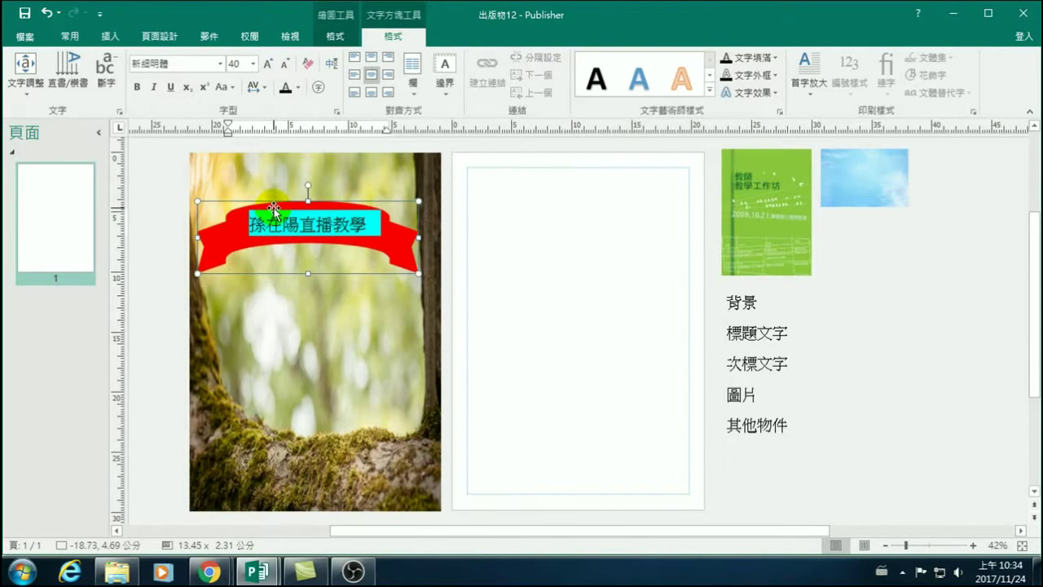
{"action": "left_click", "coordinate": [284, 89]}
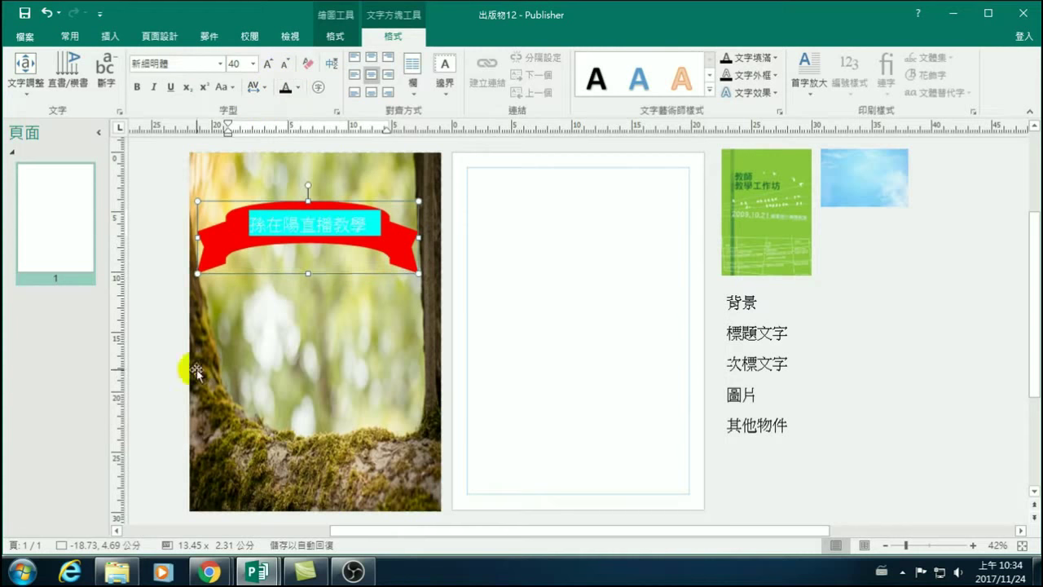
{"action": "left_click", "coordinate": [159, 355]}
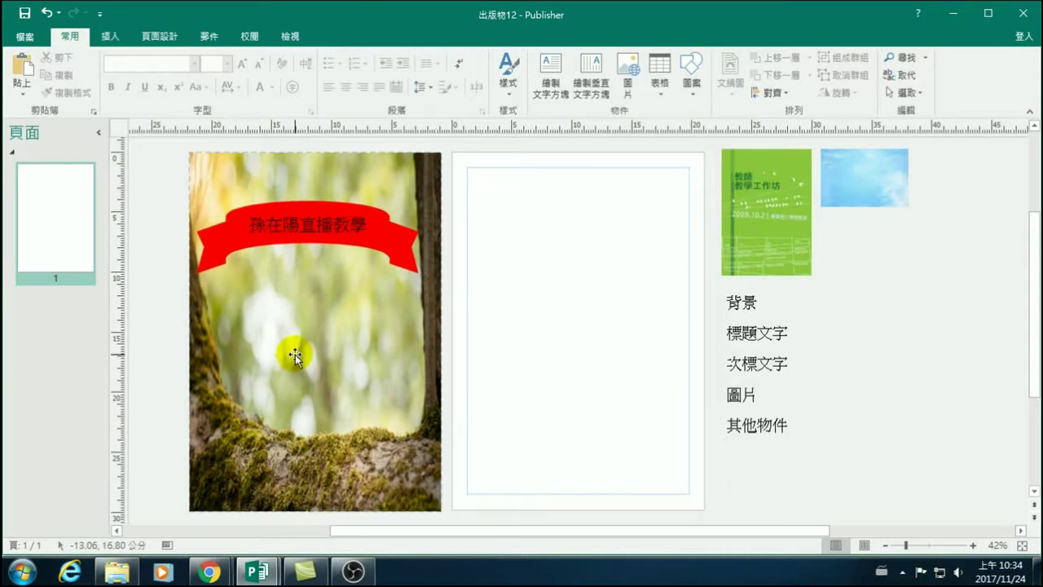
Make the banner title text bold.
{"action": "left_click_drag", "start_coordinate": [240, 226], "coordinate": [382, 225]}
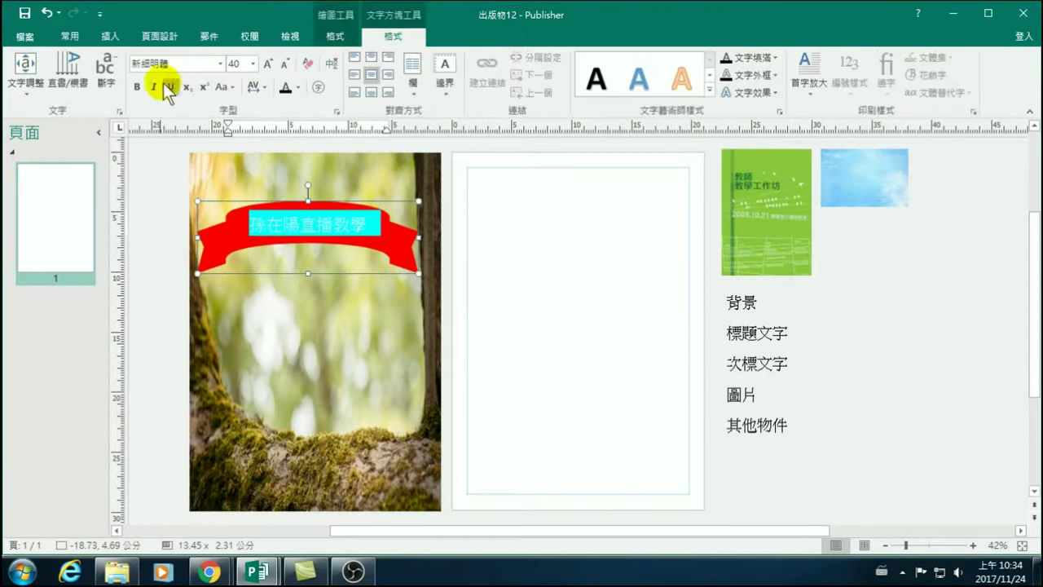
{"action": "left_click", "coordinate": [138, 85]}
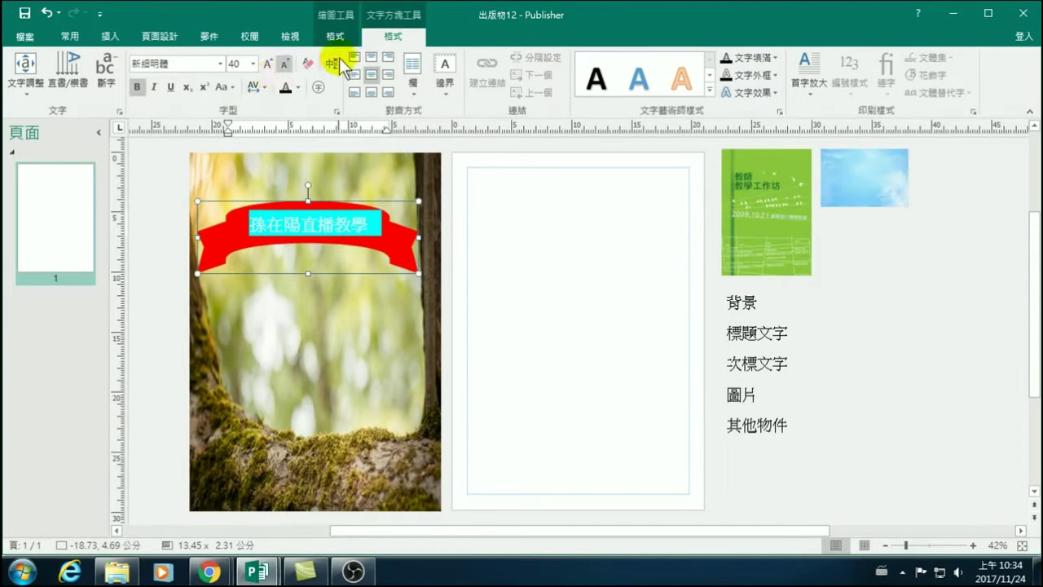
{"action": "left_click", "coordinate": [157, 308]}
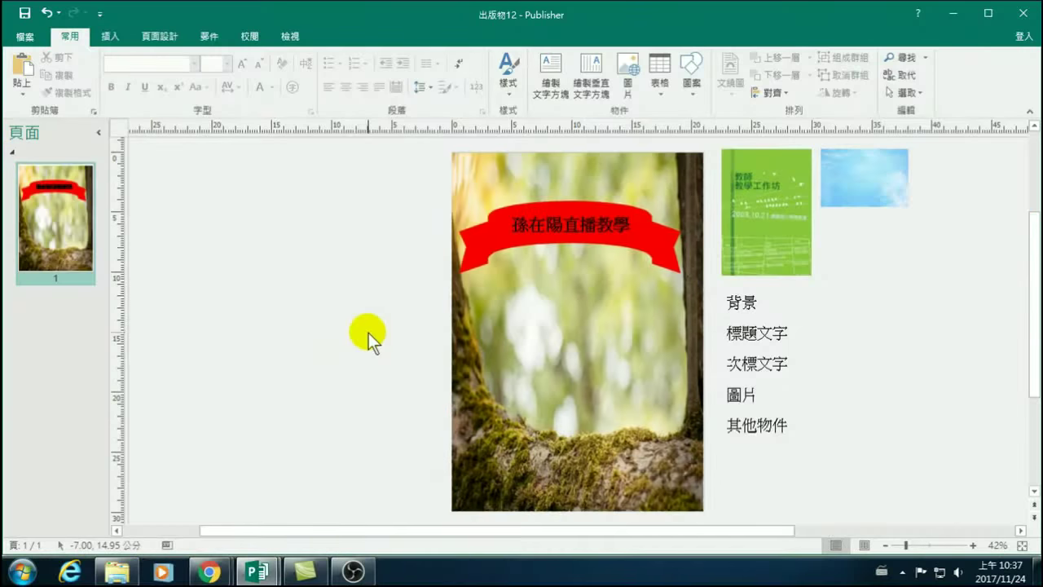
{"action": "left_click", "coordinate": [550, 311]}
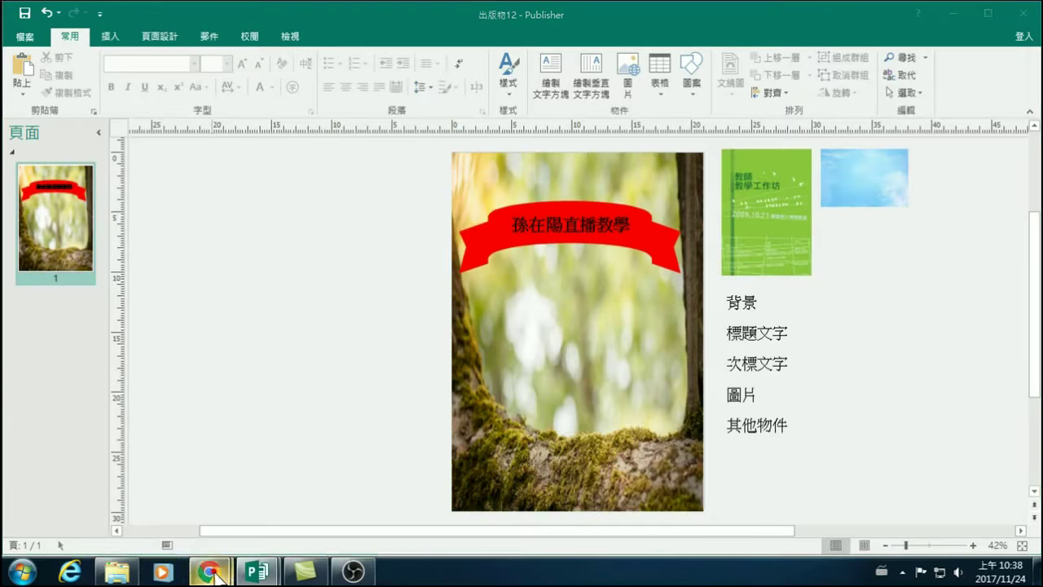
Bring up the published course sheet in Chrome and open the 20171124 course's files.
{"action": "mouse_move", "coordinate": [208, 572]}
{"action": "mouse_move", "coordinate": [251, 510]}
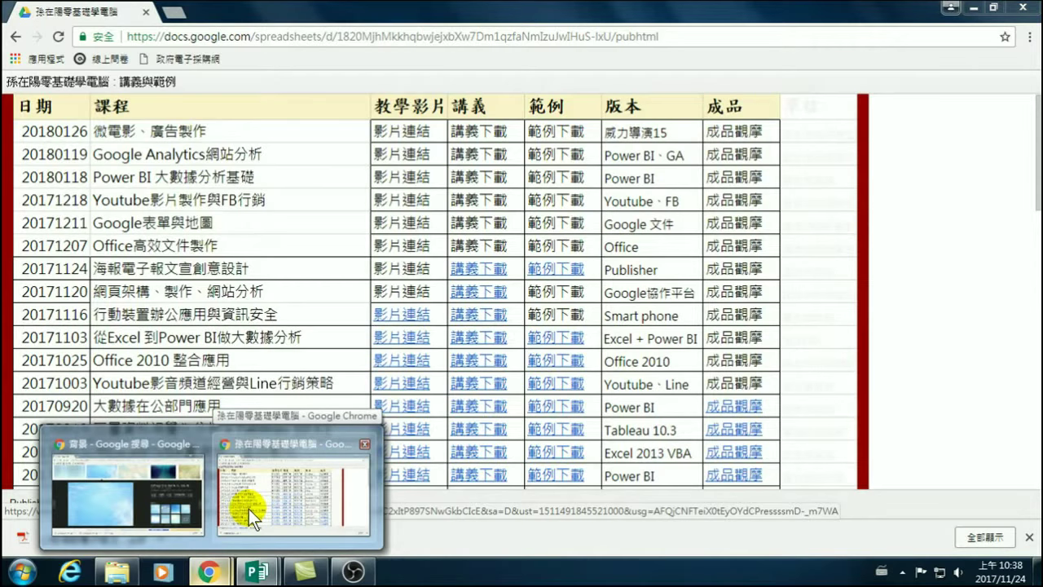
{"action": "left_click", "coordinate": [248, 508]}
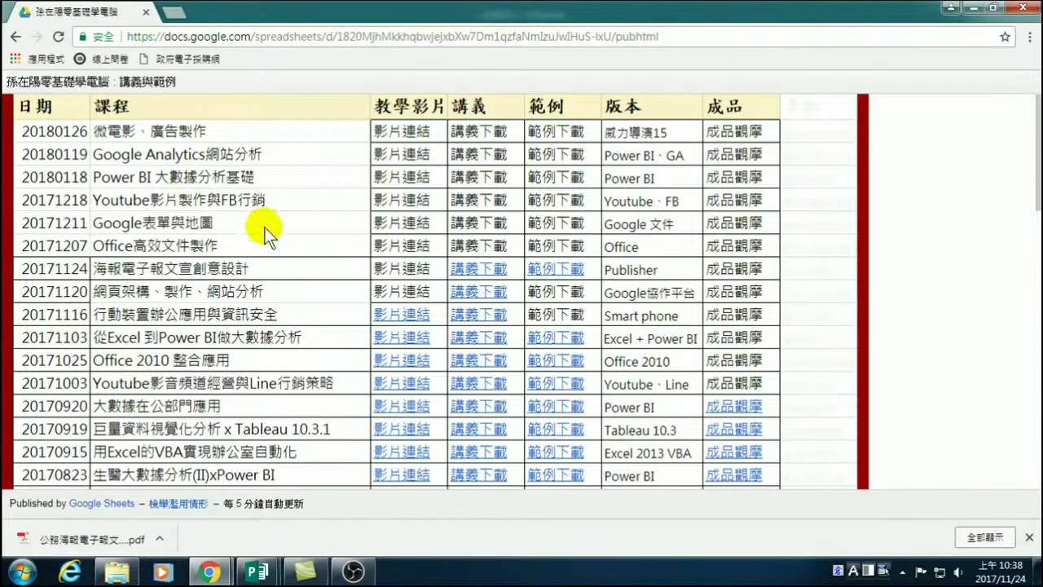
{"action": "left_click", "coordinate": [282, 179]}
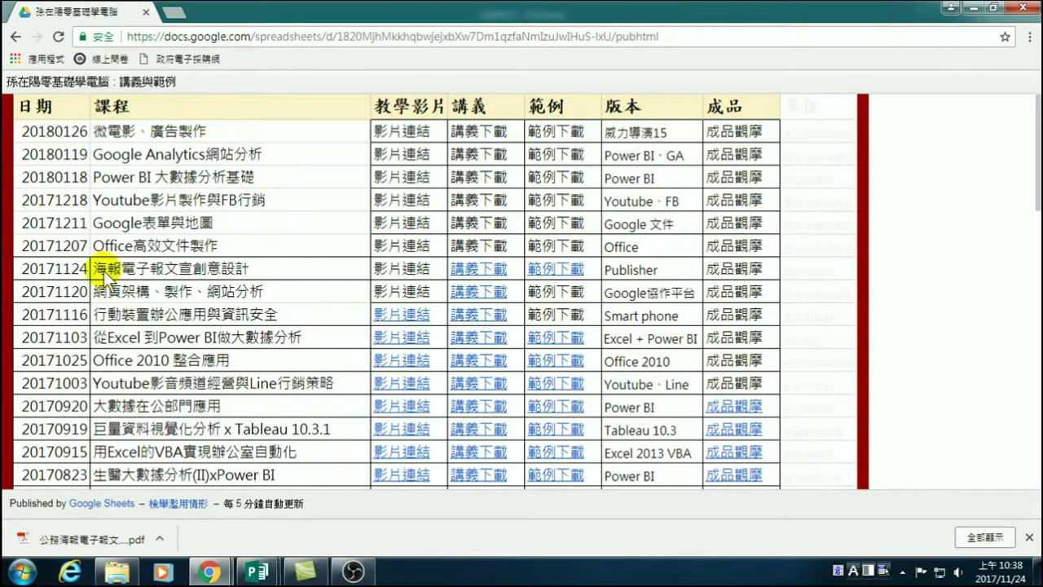
{"action": "left_click", "coordinate": [547, 268]}
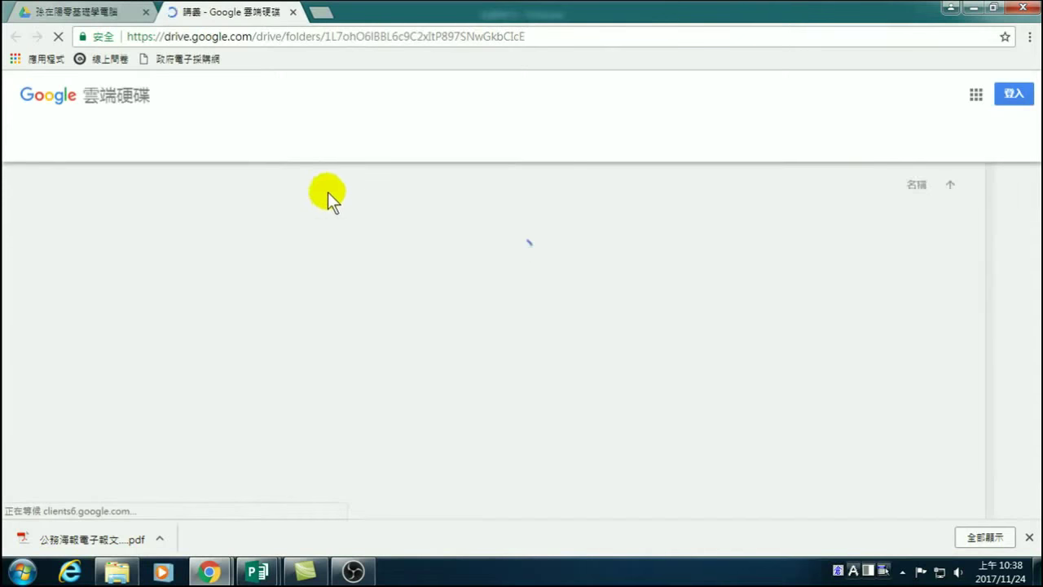
Download the folder's Word document and its first flyer image.
{"action": "mouse_move", "coordinate": [135, 291]}
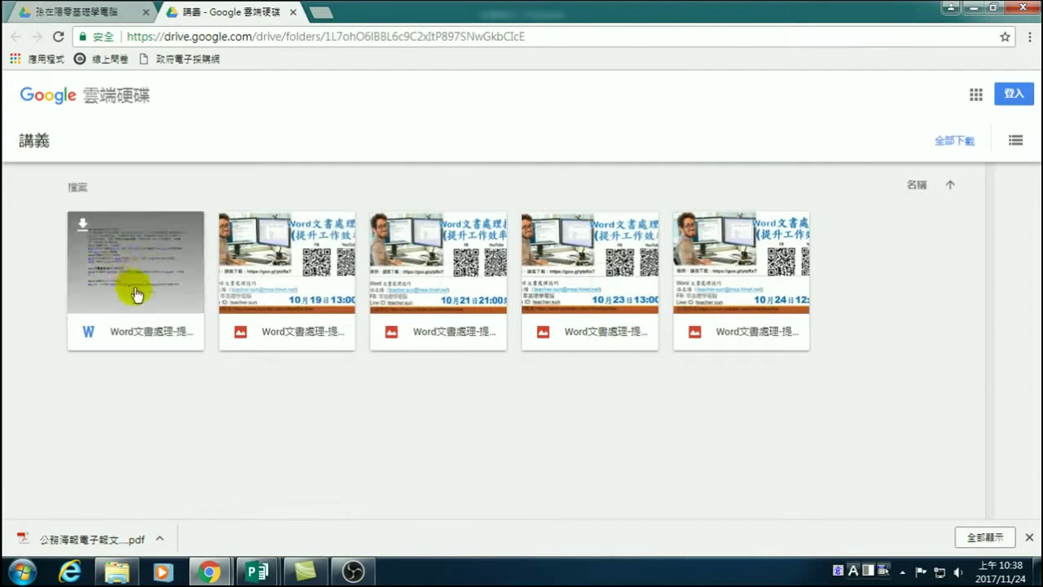
{"action": "left_click", "coordinate": [83, 225]}
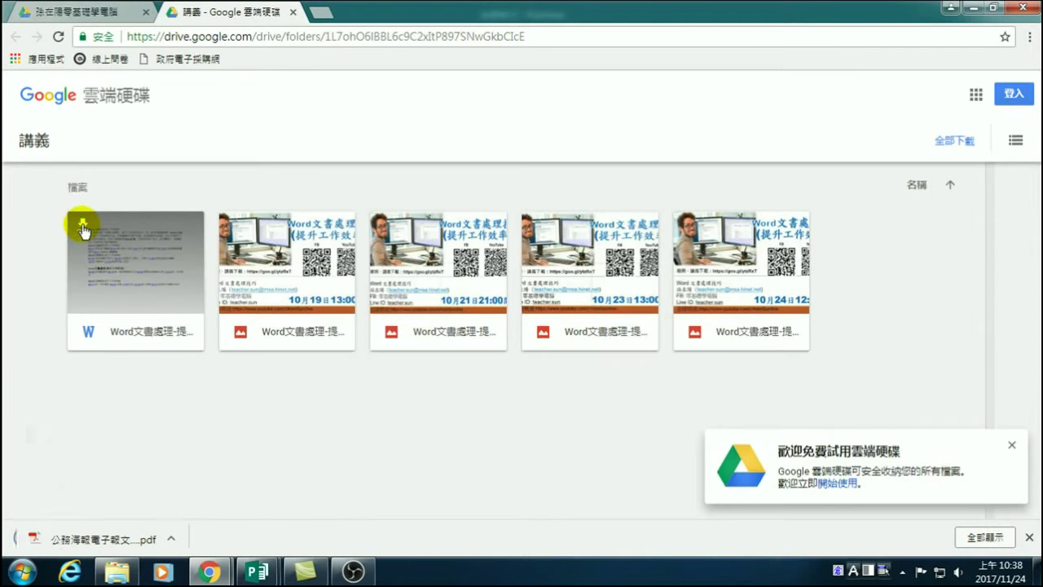
{"action": "mouse_move", "coordinate": [275, 260]}
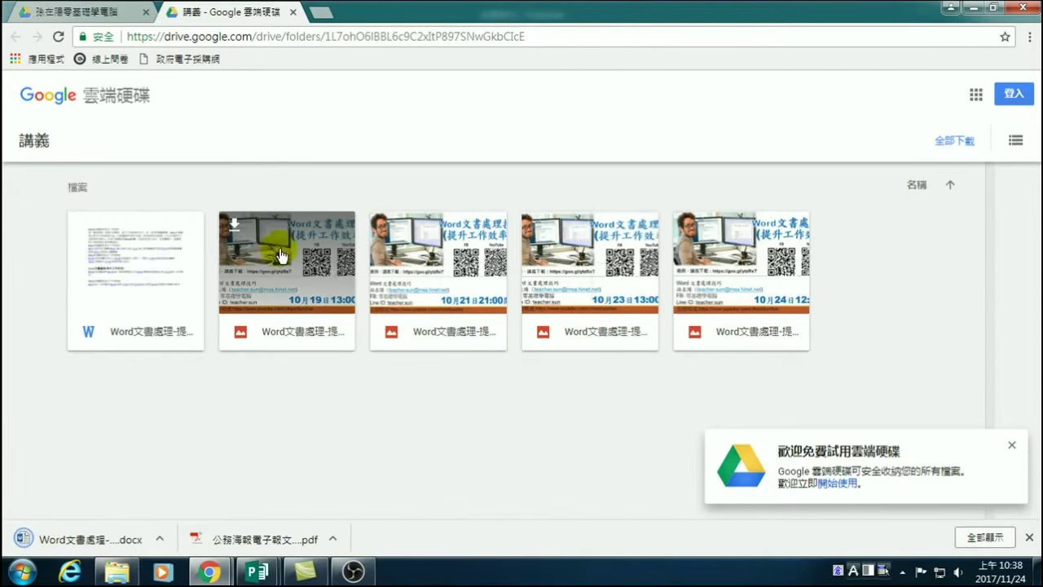
{"action": "left_click", "coordinate": [235, 227]}
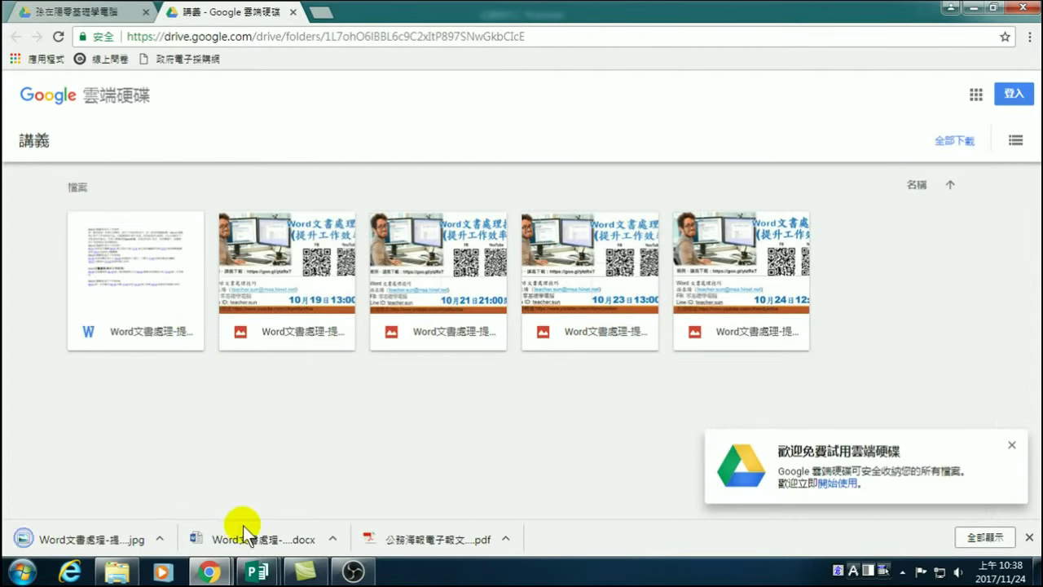
{"action": "mouse_move", "coordinate": [387, 310]}
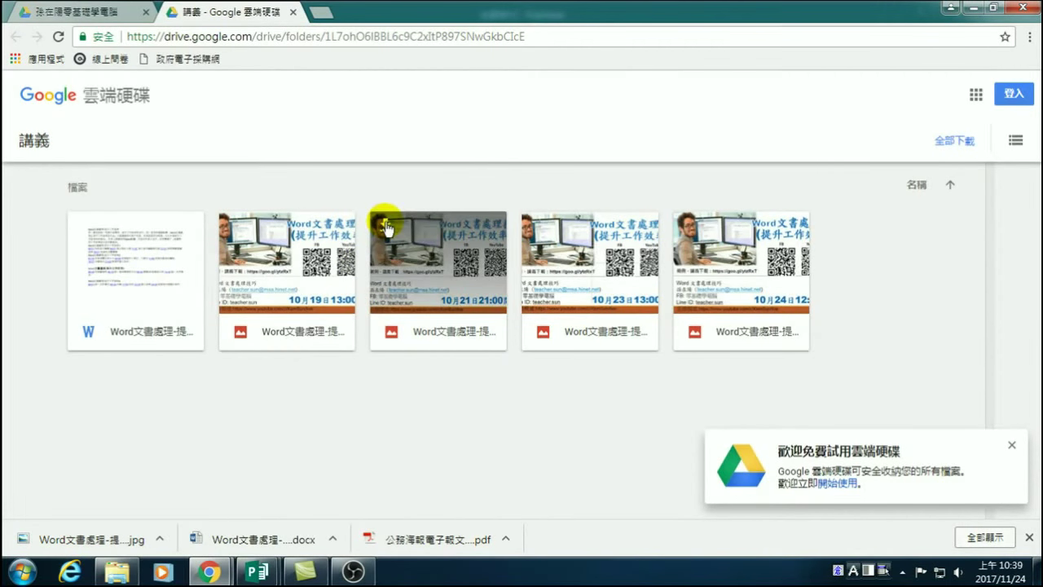
Cut the downloaded .docx and .jpg files from the Downloads folder.
{"action": "left_click", "coordinate": [123, 575]}
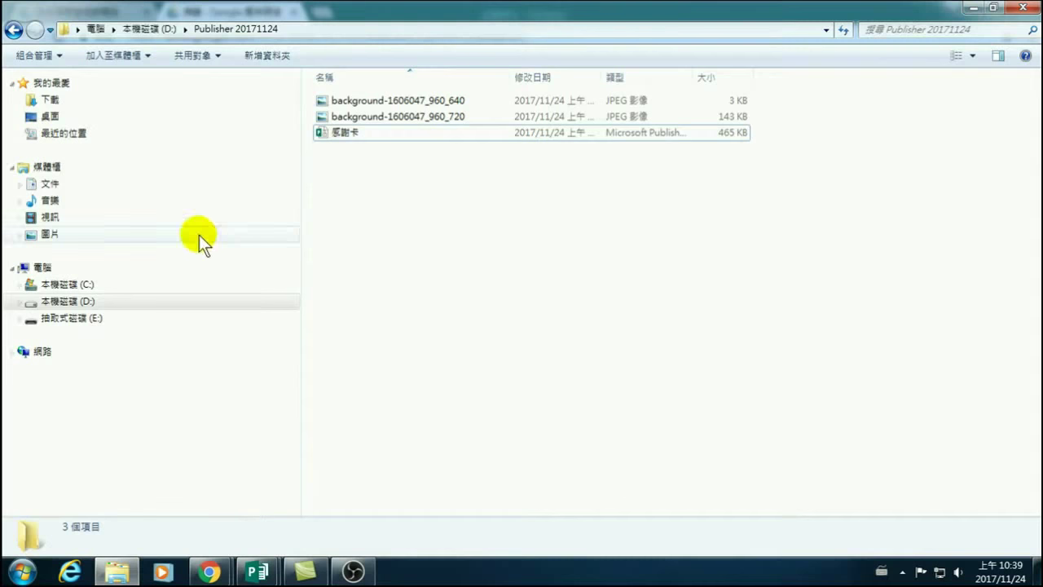
{"action": "left_click", "coordinate": [54, 101]}
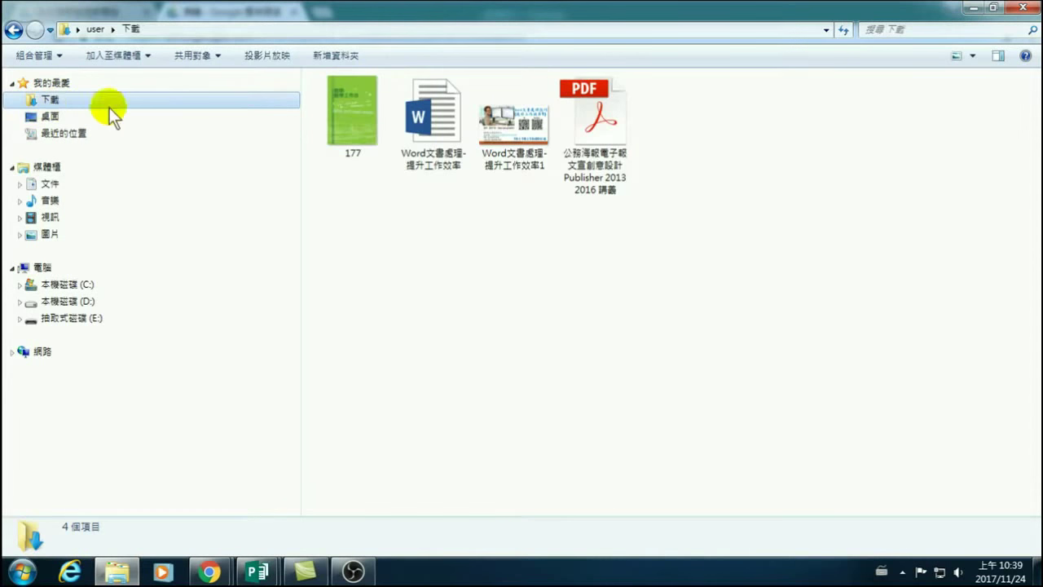
{"action": "left_click", "coordinate": [440, 126]}
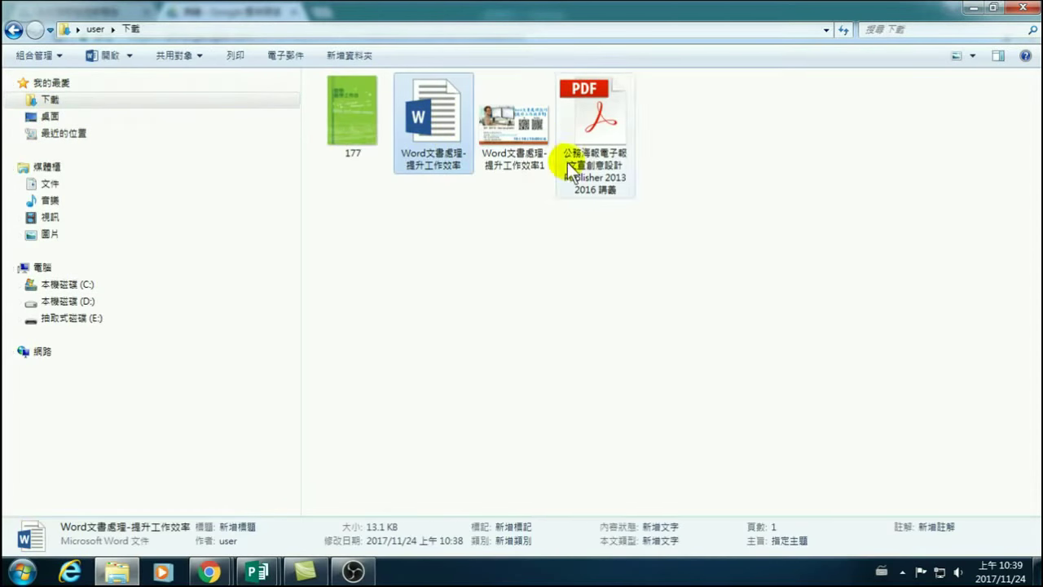
{"action": "left_click", "coordinate": [487, 163], "text": "ctrl"}
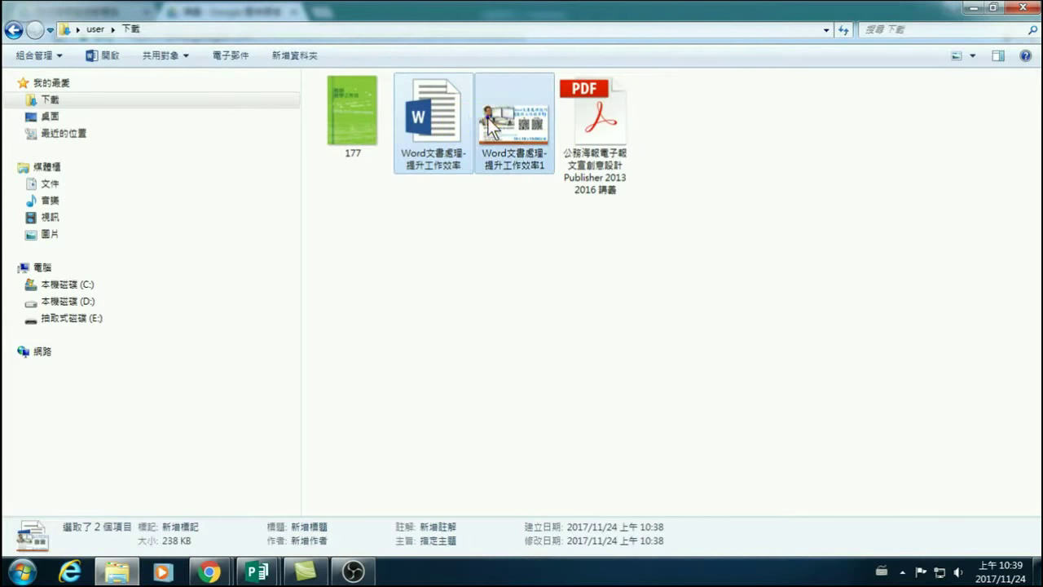
{"action": "right_click", "coordinate": [489, 122]}
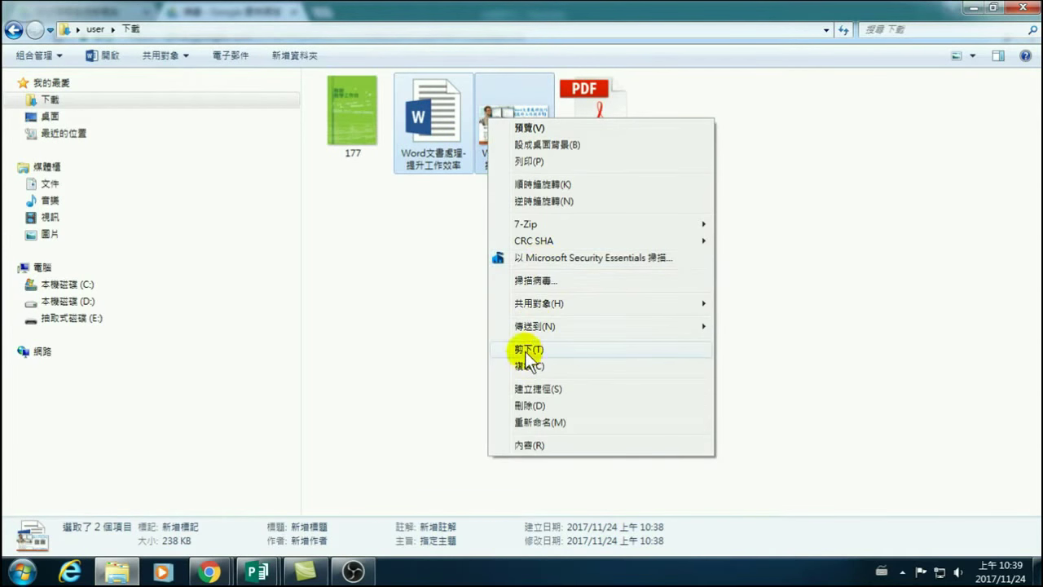
{"action": "left_click", "coordinate": [522, 348]}
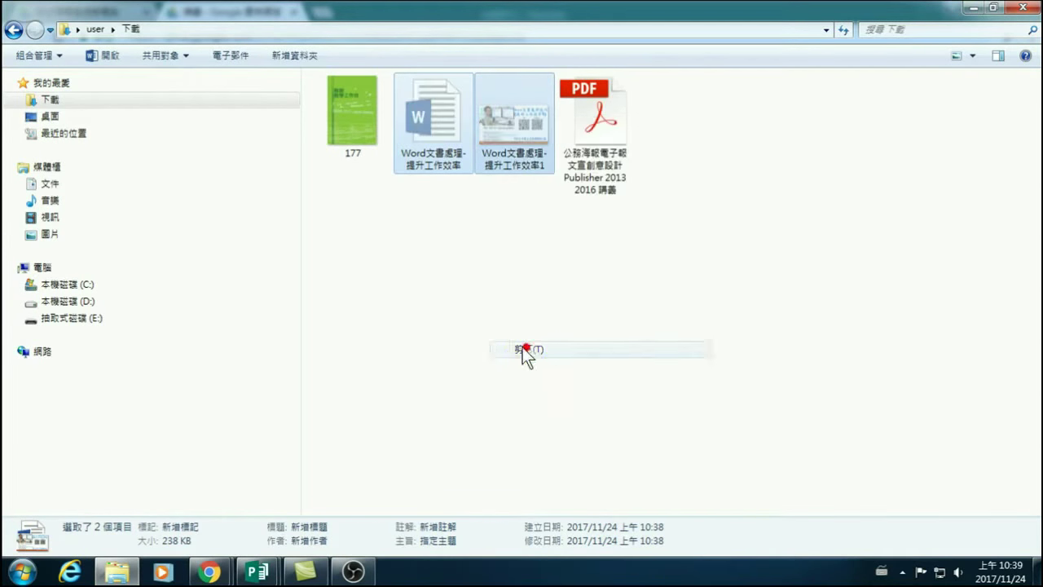
Paste both files into D:\Publisher 20171124 and minimise Explorer.
{"action": "left_click", "coordinate": [76, 301]}
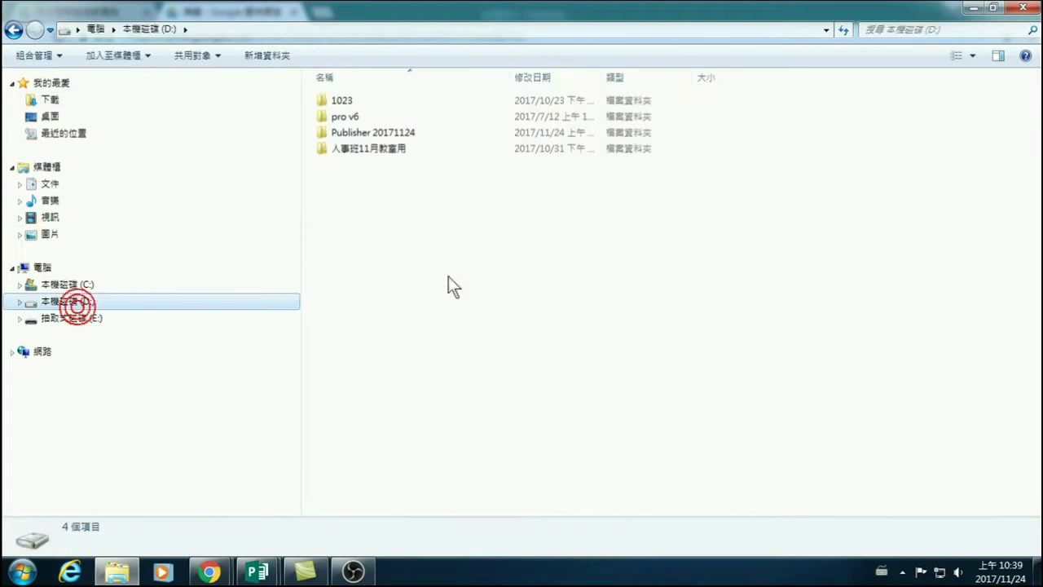
{"action": "double_click", "coordinate": [387, 133]}
{"action": "right_click", "coordinate": [417, 228]}
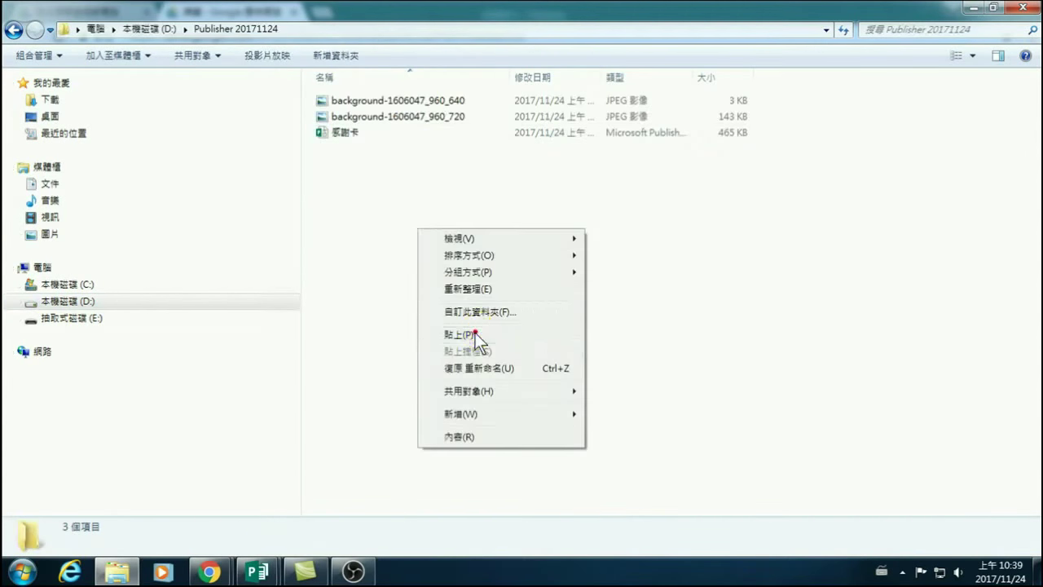
{"action": "left_click", "coordinate": [475, 333]}
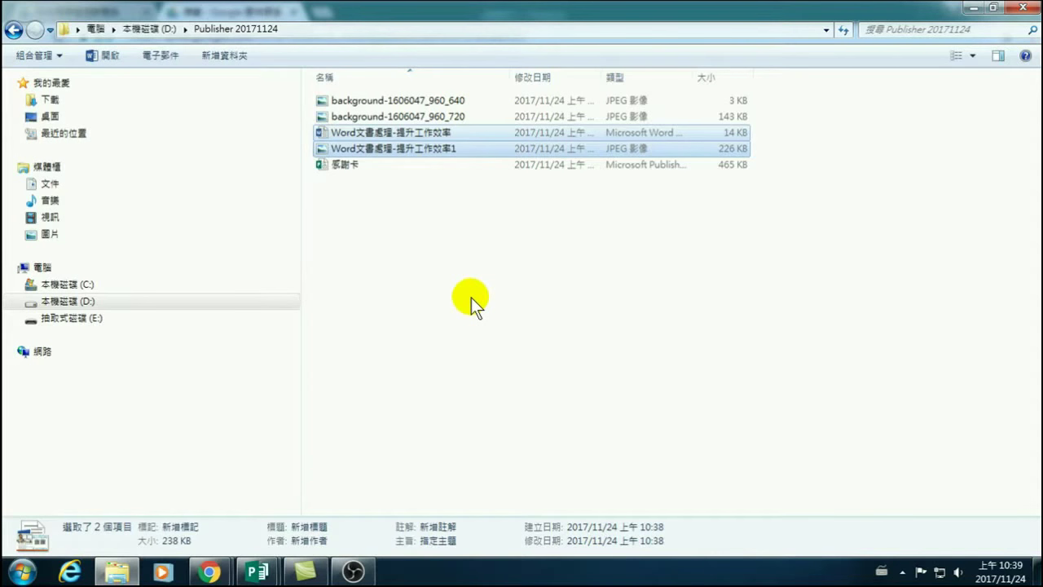
{"action": "left_click", "coordinate": [973, 7]}
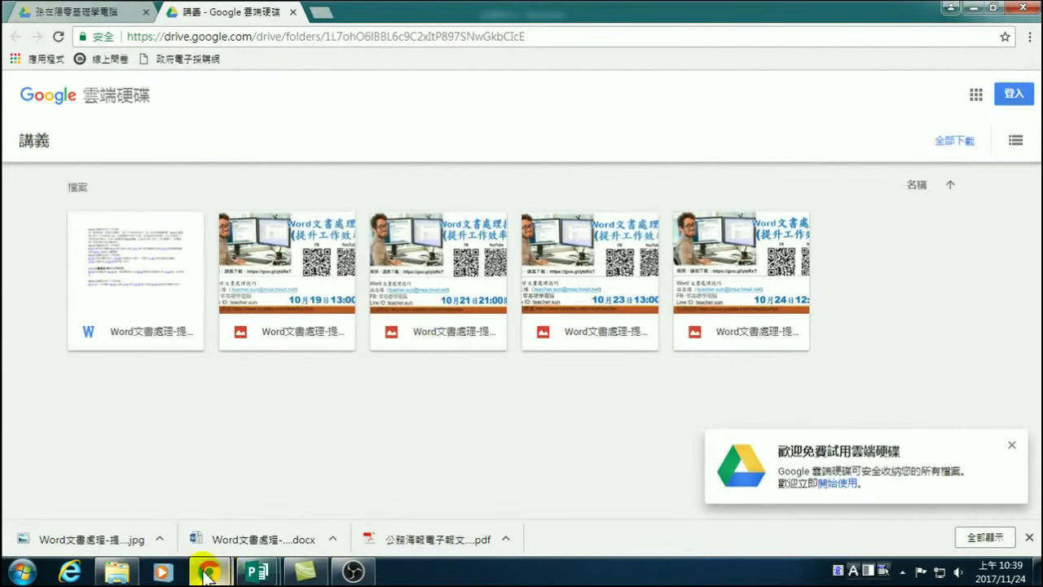
On the 出版物12 poster, browse the Insert Object options (from file, new) and cancel.
{"action": "mouse_move", "coordinate": [208, 574]}
{"action": "mouse_move", "coordinate": [257, 573]}
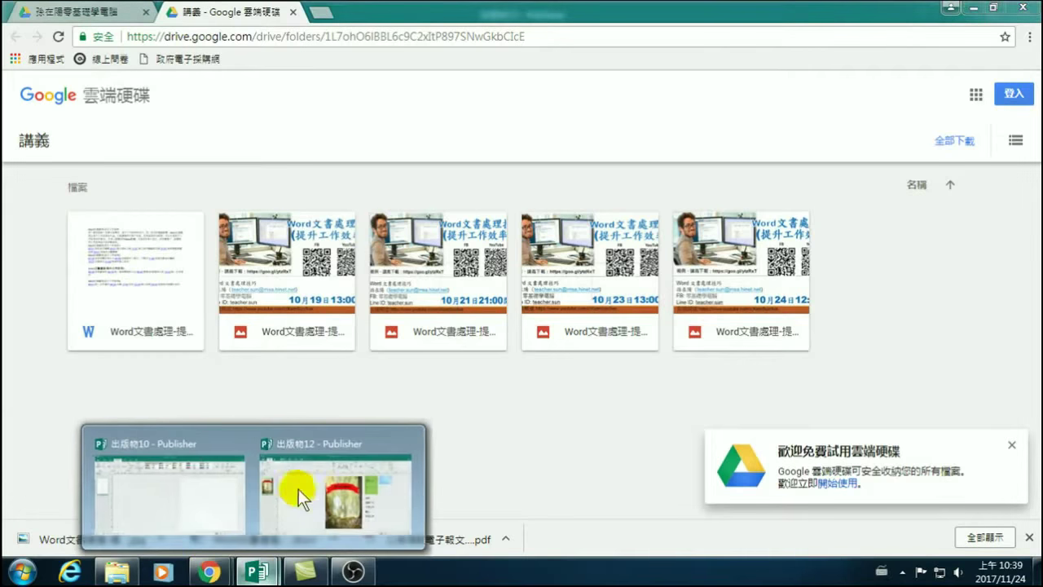
{"action": "left_click", "coordinate": [302, 494]}
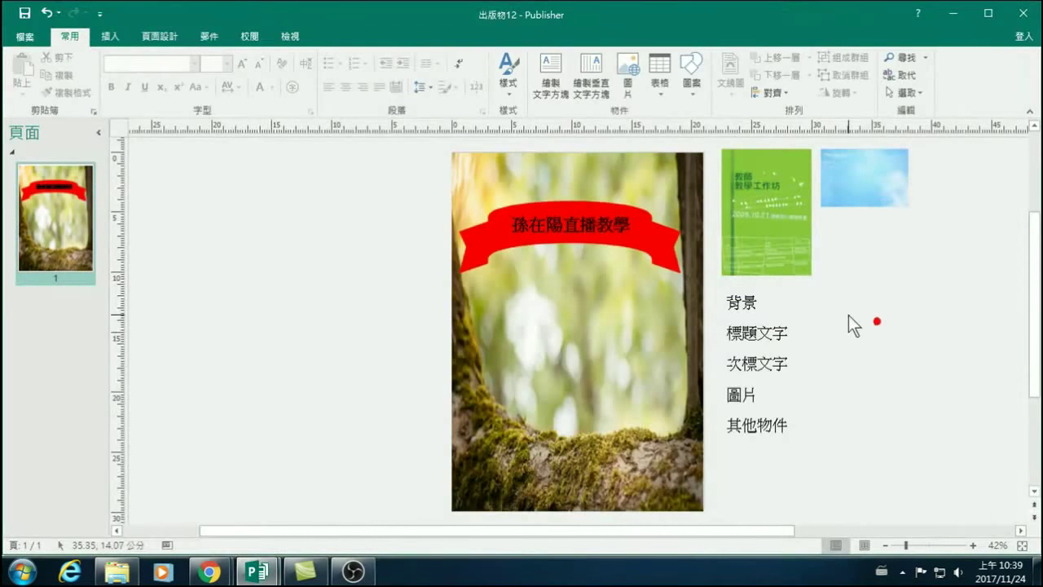
{"action": "left_click", "coordinate": [114, 33]}
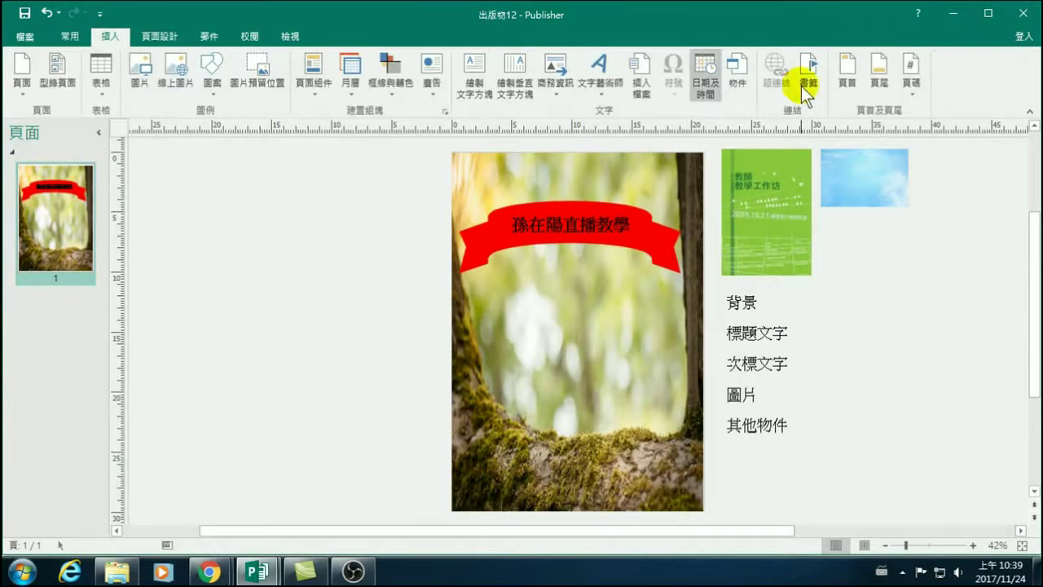
{"action": "left_click", "coordinate": [737, 73]}
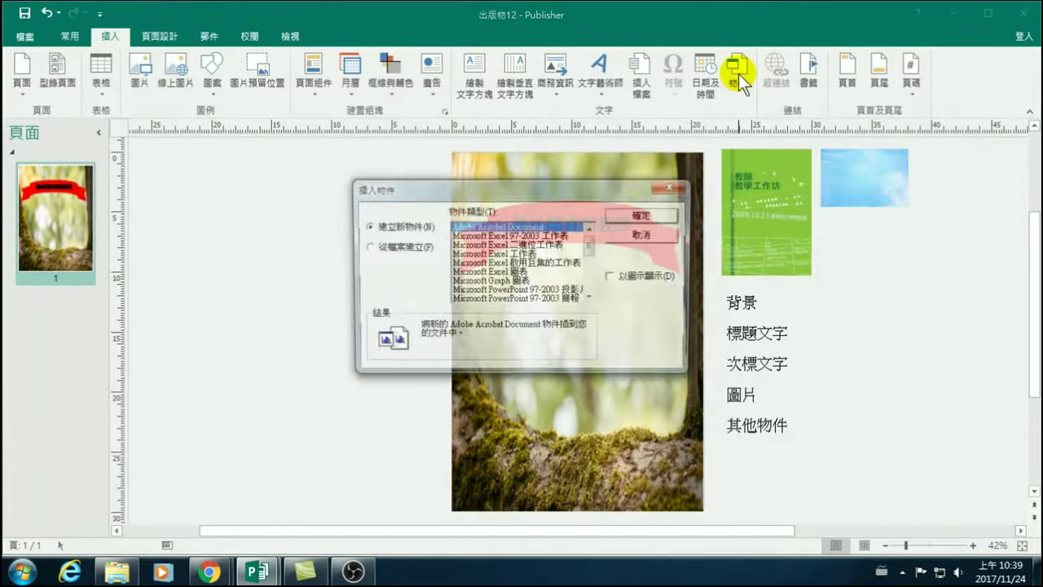
{"action": "left_click", "coordinate": [391, 247]}
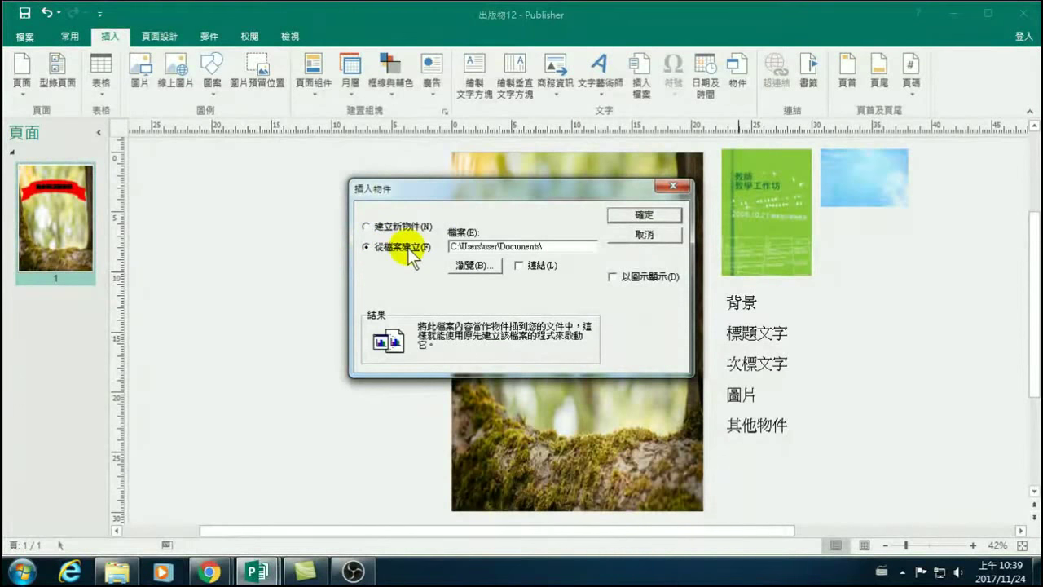
{"action": "left_click", "coordinate": [382, 226]}
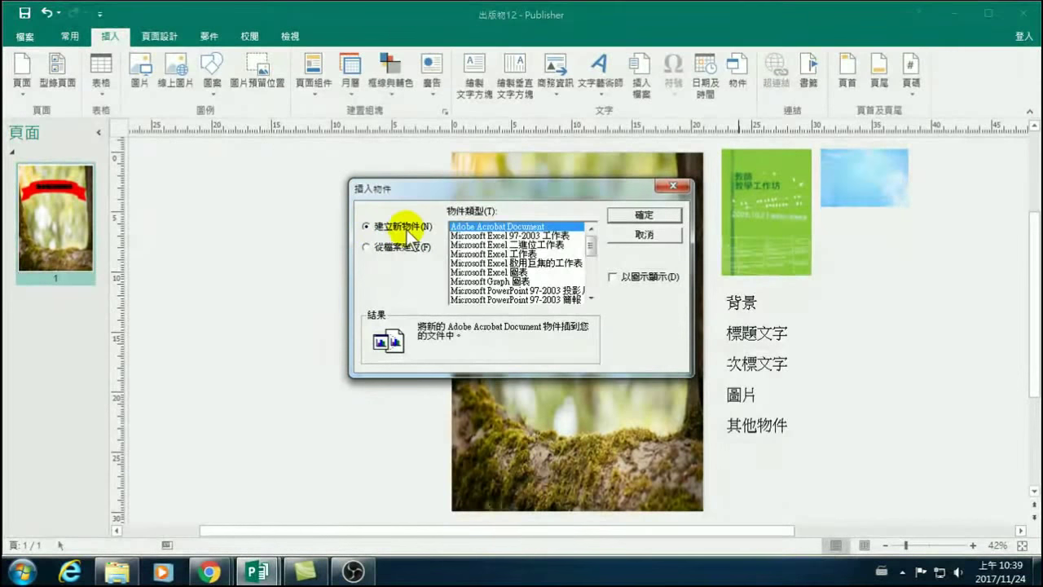
{"action": "left_click_drag", "start_coordinate": [594, 252], "coordinate": [594, 275]}
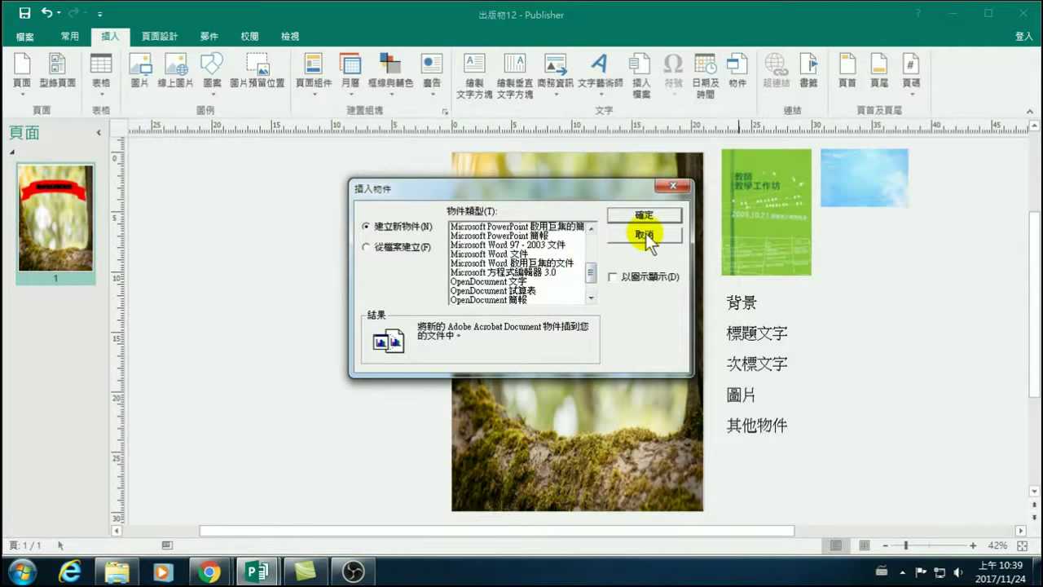
{"action": "left_click", "coordinate": [645, 233]}
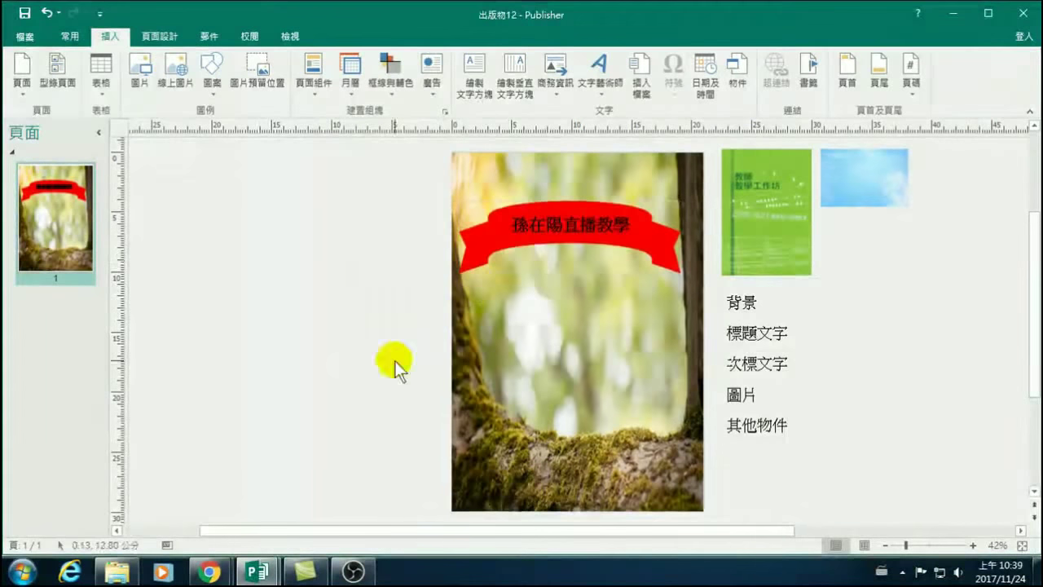
Open the Word course document from the Publisher 20171124 folder with editing enabled.
{"action": "left_click", "coordinate": [134, 570]}
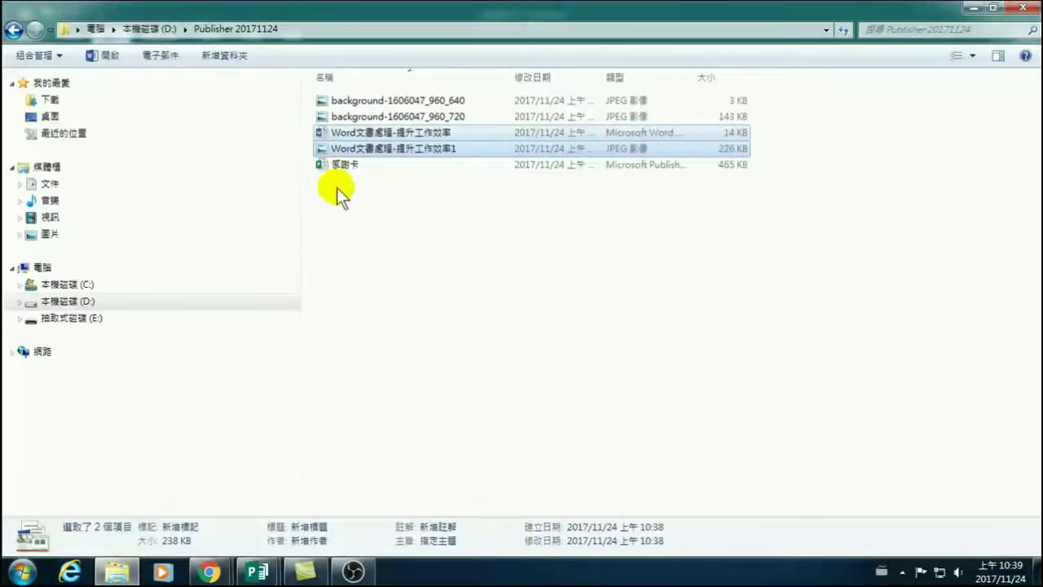
{"action": "double_click", "coordinate": [345, 135]}
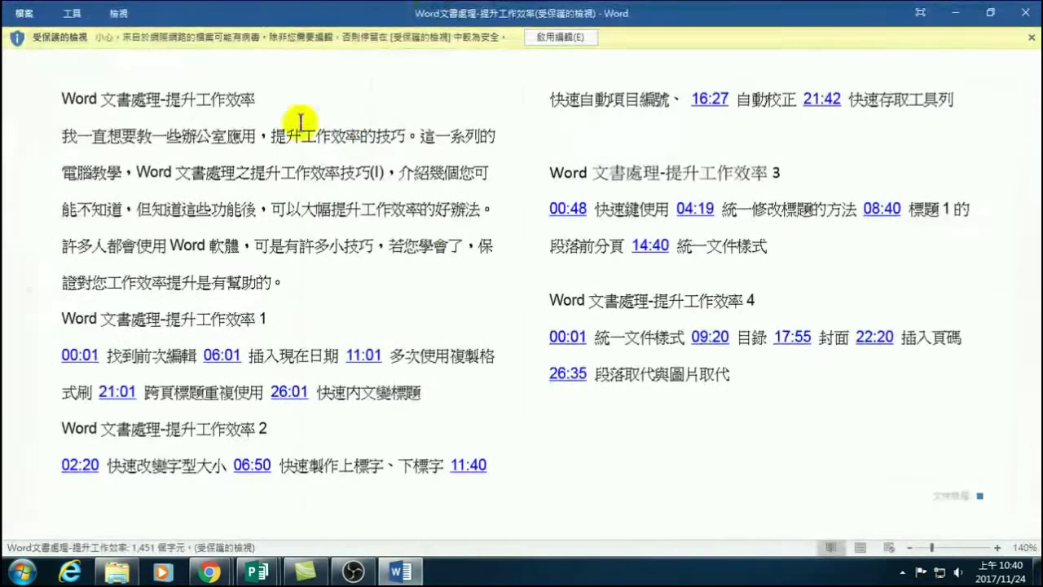
{"action": "left_click", "coordinate": [540, 37]}
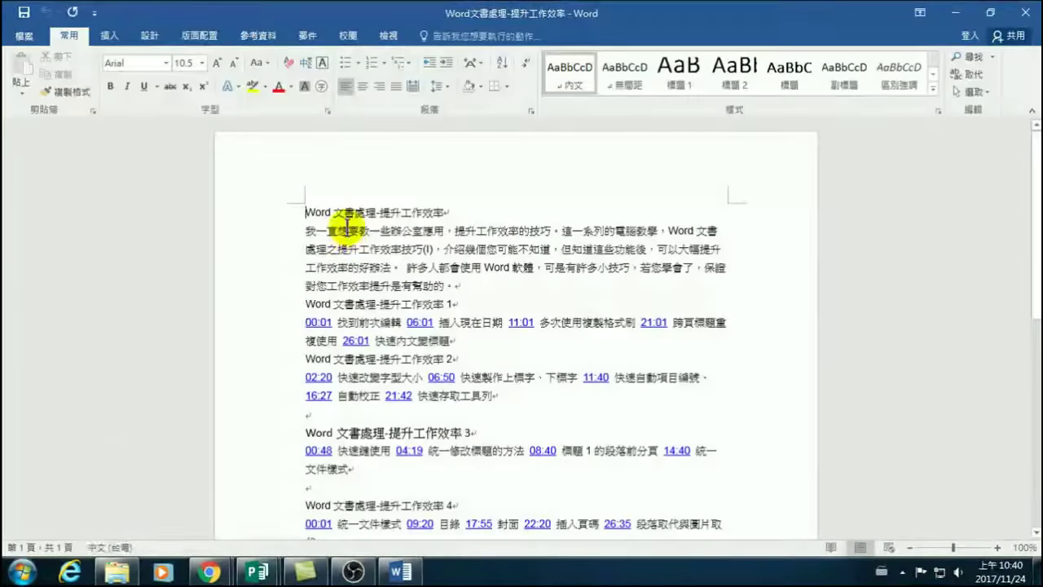
Copy the title, introduction and first episode list through the 26:01 line.
{"action": "left_click", "coordinate": [306, 212]}
{"action": "left_click_drag", "start_coordinate": [317, 214], "coordinate": [467, 348]}
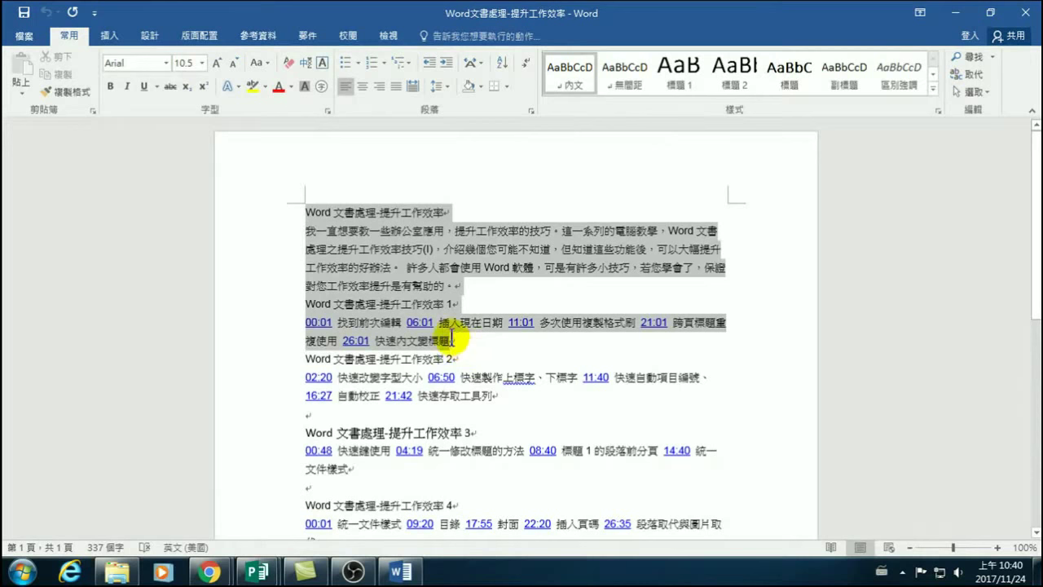
{"action": "left_click", "coordinate": [415, 213]}
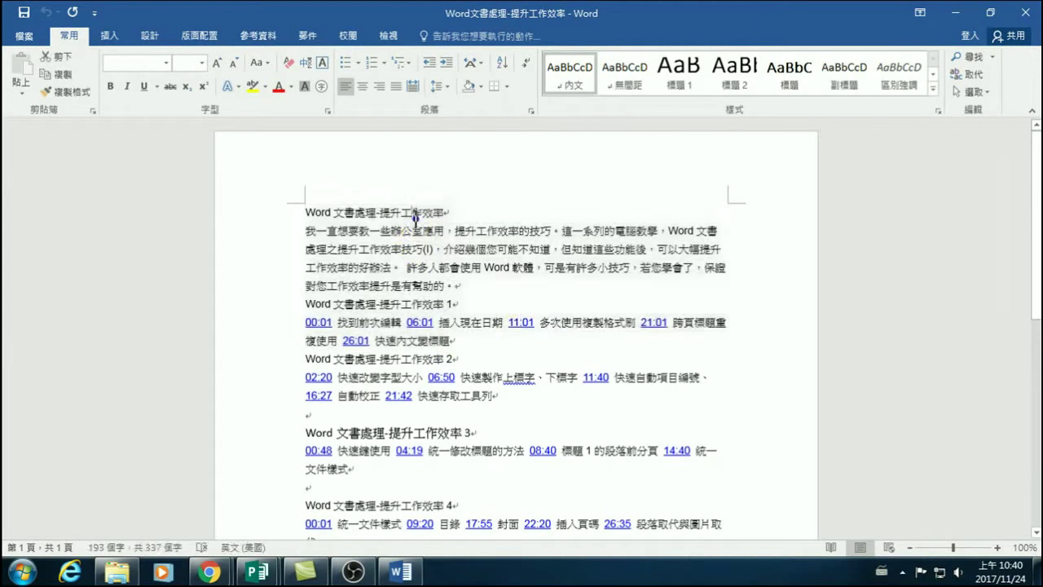
{"action": "left_click_drag", "start_coordinate": [298, 210], "coordinate": [462, 336]}
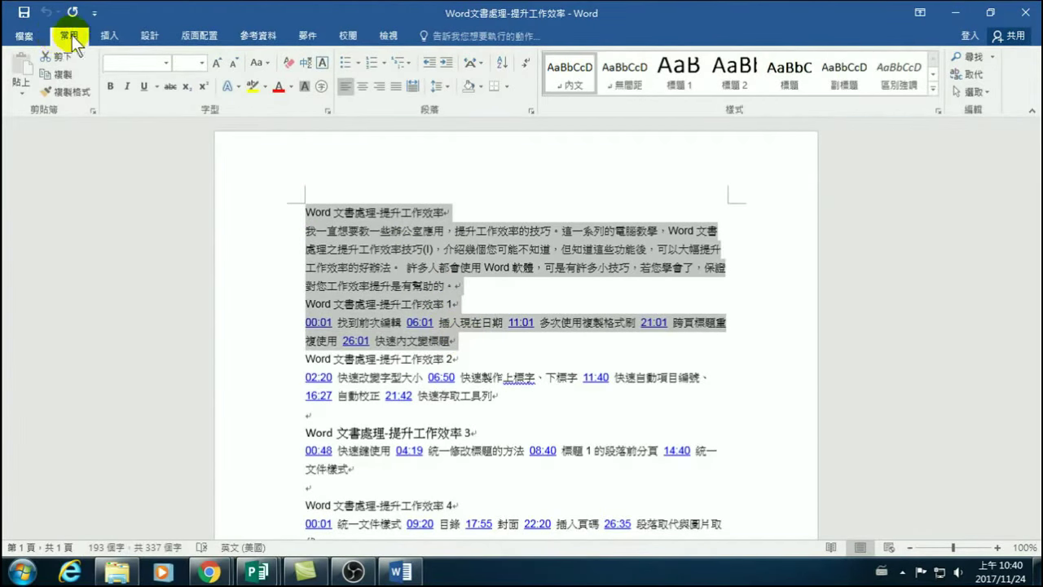
{"action": "left_click", "coordinate": [55, 75]}
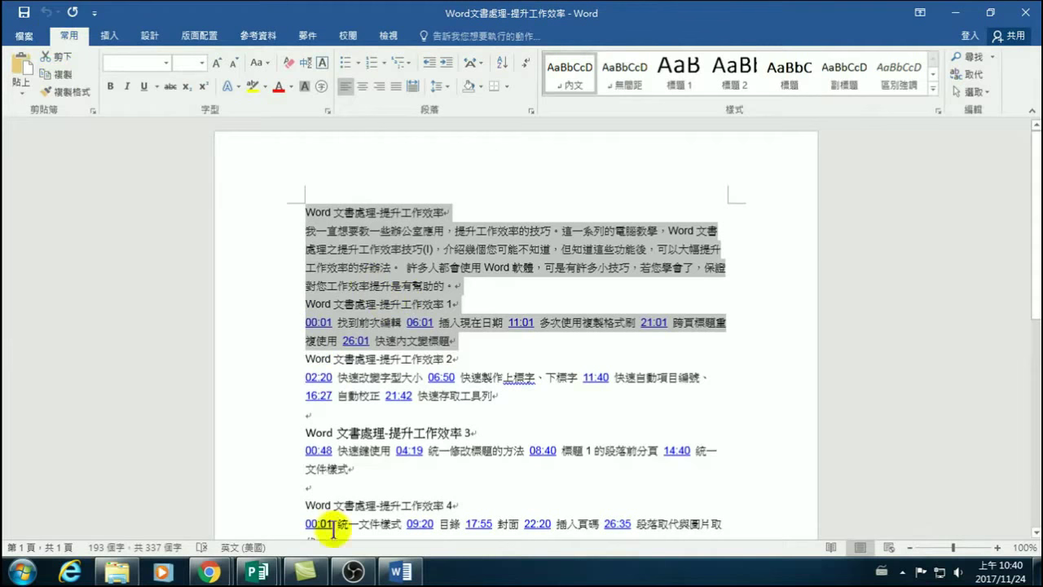
{"action": "left_click", "coordinate": [258, 572]}
Paste the copied course text onto the 出版物12 poster.
{"action": "left_click", "coordinate": [378, 514]}
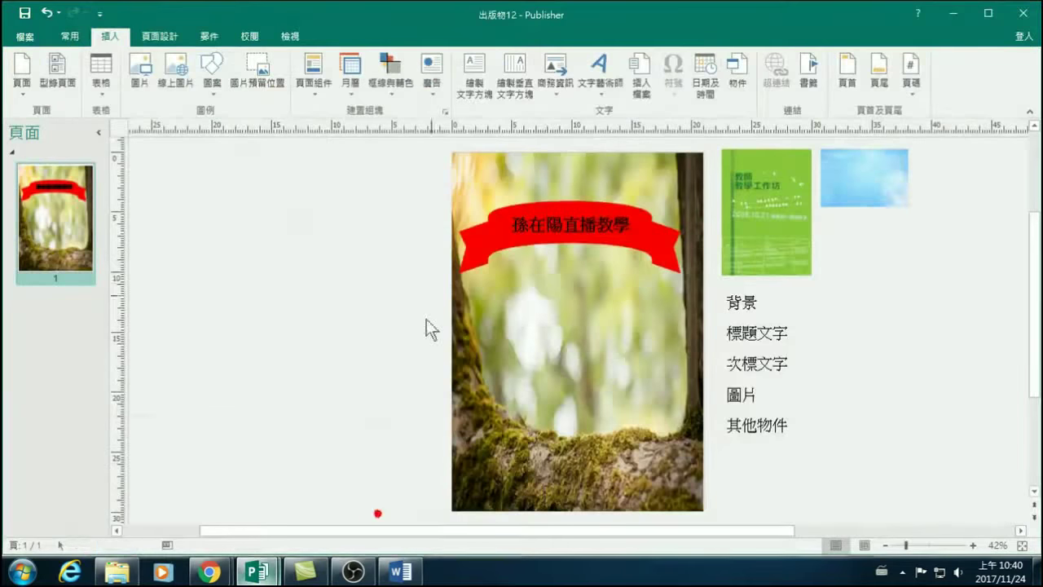
{"action": "left_click", "coordinate": [291, 284]}
{"action": "left_click", "coordinate": [68, 36]}
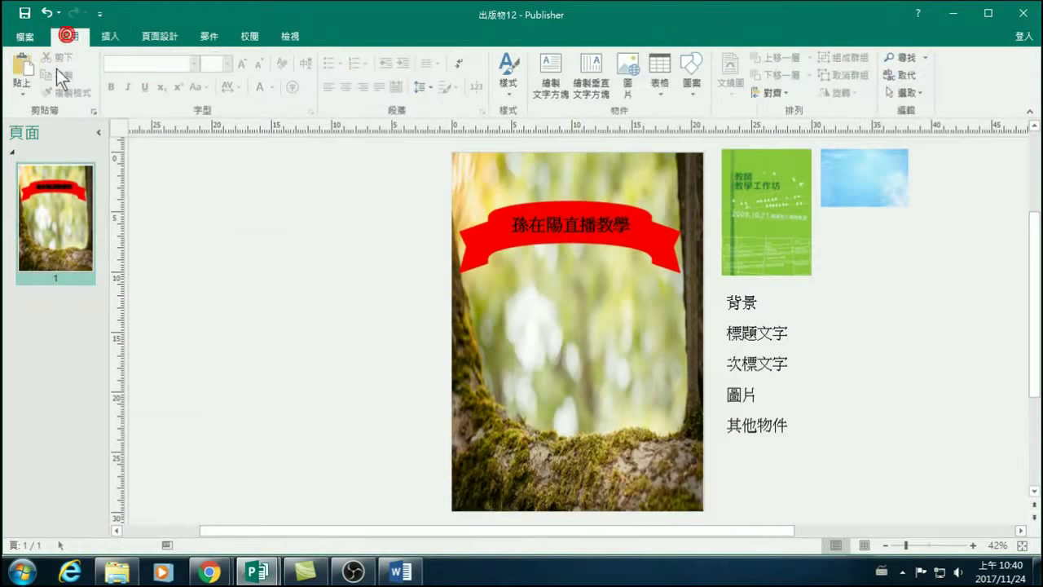
{"action": "left_click", "coordinate": [20, 63]}
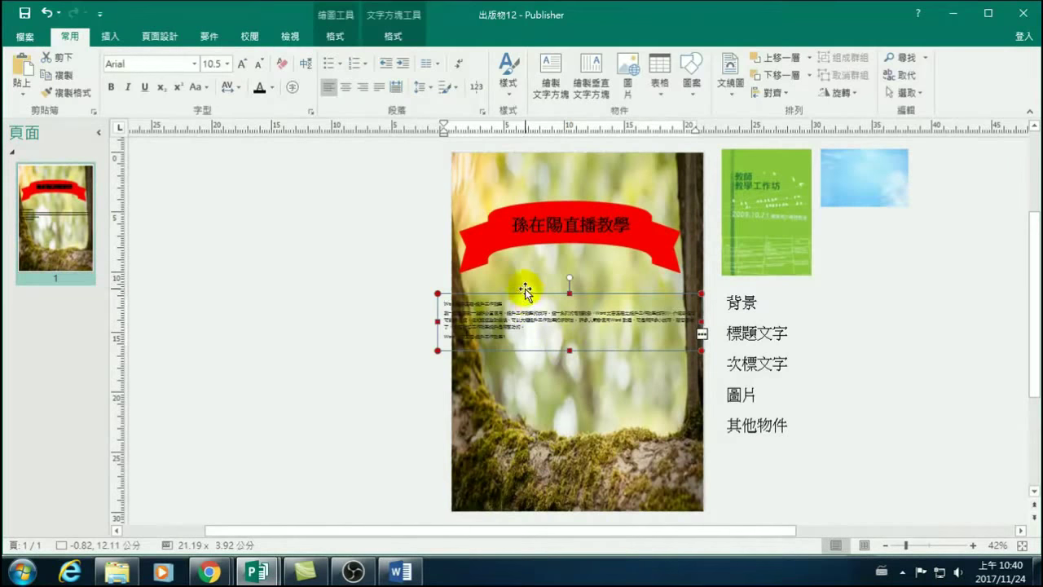
Place the text box below the red ribbon, about 18.33 cm wide within the page.
{"action": "left_click_drag", "start_coordinate": [525, 298], "coordinate": [255, 216]}
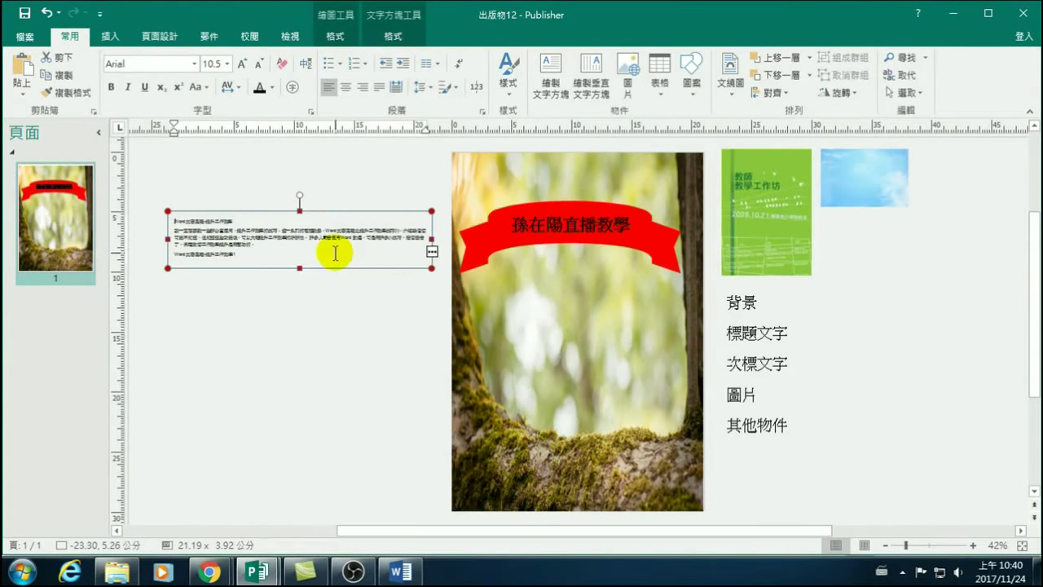
{"action": "left_click_drag", "start_coordinate": [300, 272], "coordinate": [298, 336]}
{"action": "left_click_drag", "start_coordinate": [426, 272], "coordinate": [401, 276]}
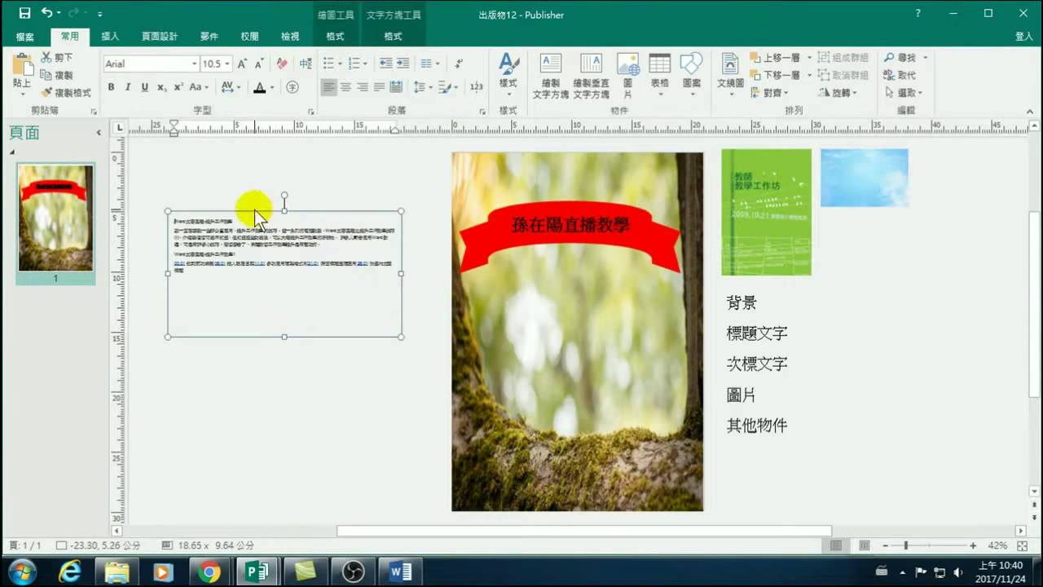
{"action": "left_click_drag", "start_coordinate": [284, 332], "coordinate": [284, 266]}
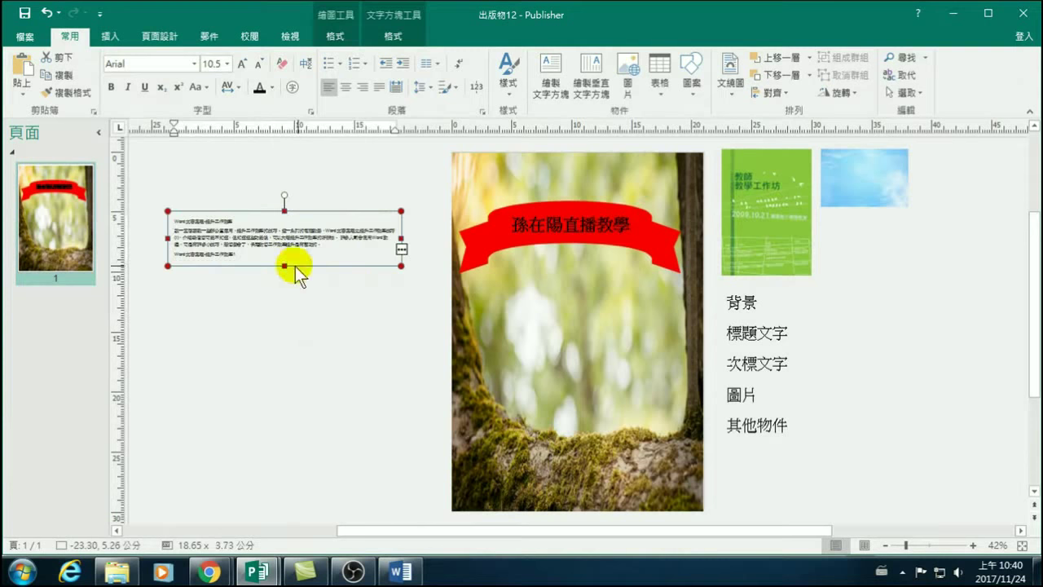
{"action": "left_click_drag", "start_coordinate": [245, 213], "coordinate": [536, 286]}
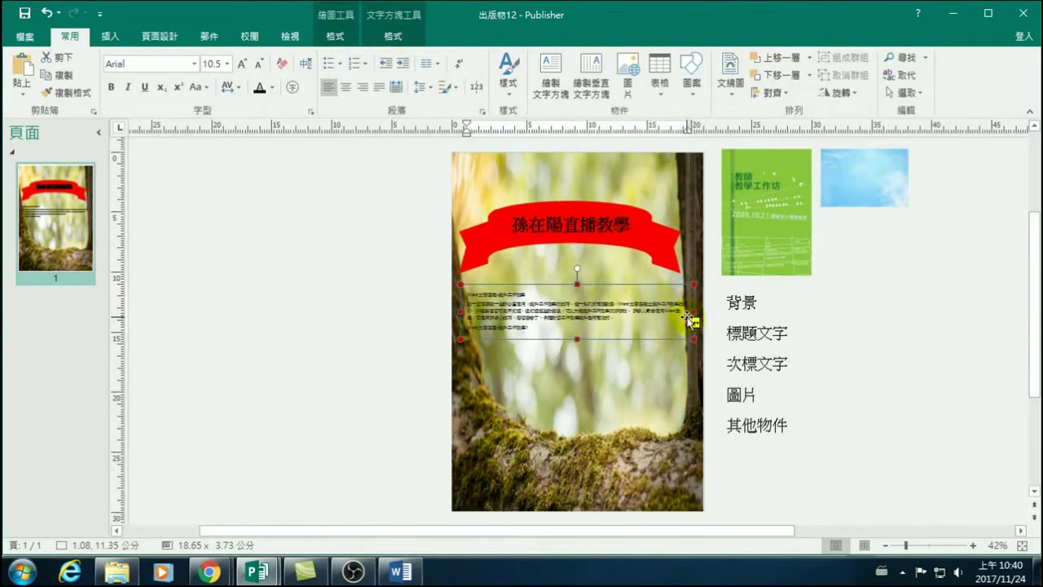
{"action": "left_click_drag", "start_coordinate": [694, 312], "coordinate": [690, 314]}
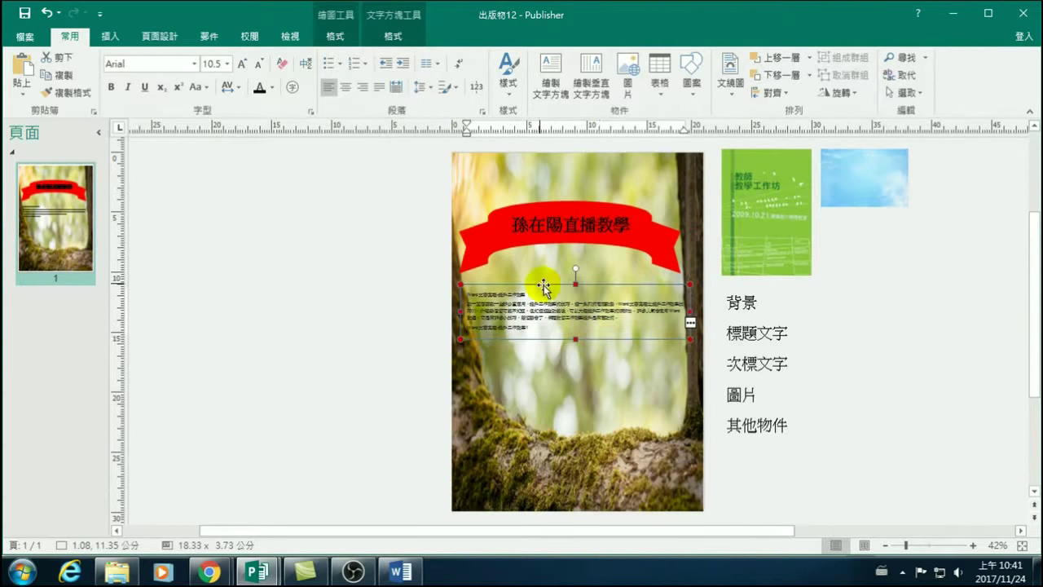
{"action": "left_click", "coordinate": [574, 335]}
Stretch the course text box downward and enlarge its body text from 10.5 to 16 pt.
{"action": "left_click_drag", "start_coordinate": [574, 335], "coordinate": [576, 386]}
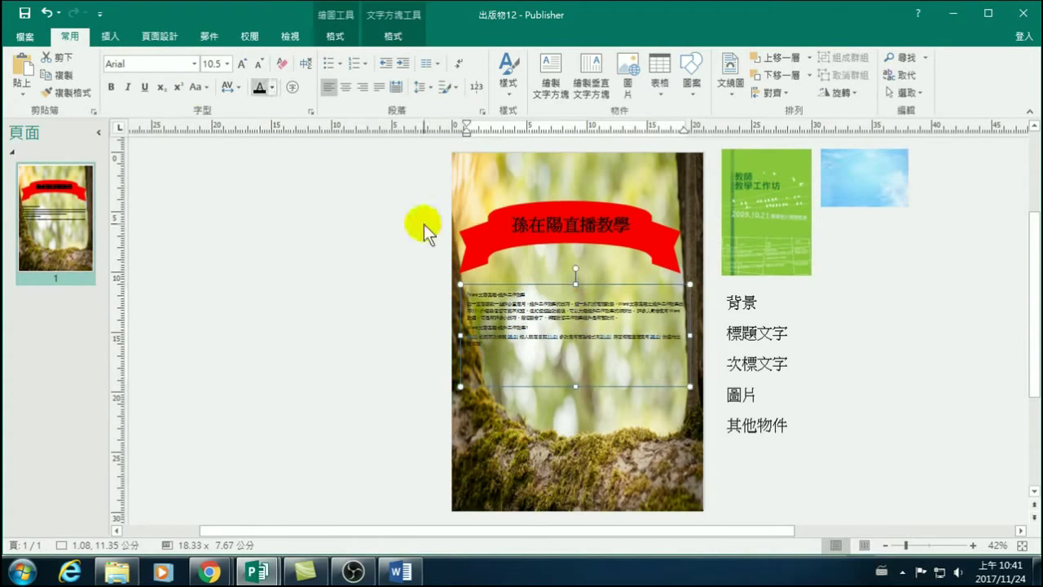
{"action": "left_click", "coordinate": [243, 64]}
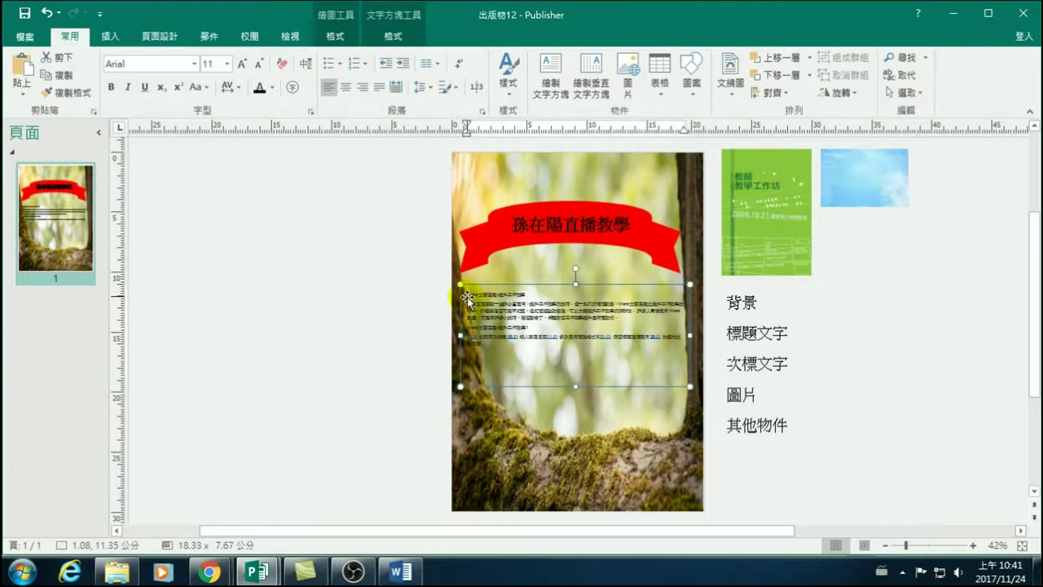
{"action": "left_click_drag", "start_coordinate": [497, 343], "coordinate": [447, 285]}
{"action": "left_click", "coordinate": [239, 63]}
{"action": "left_click", "coordinate": [241, 65]}
{"action": "left_click", "coordinate": [241, 65]}
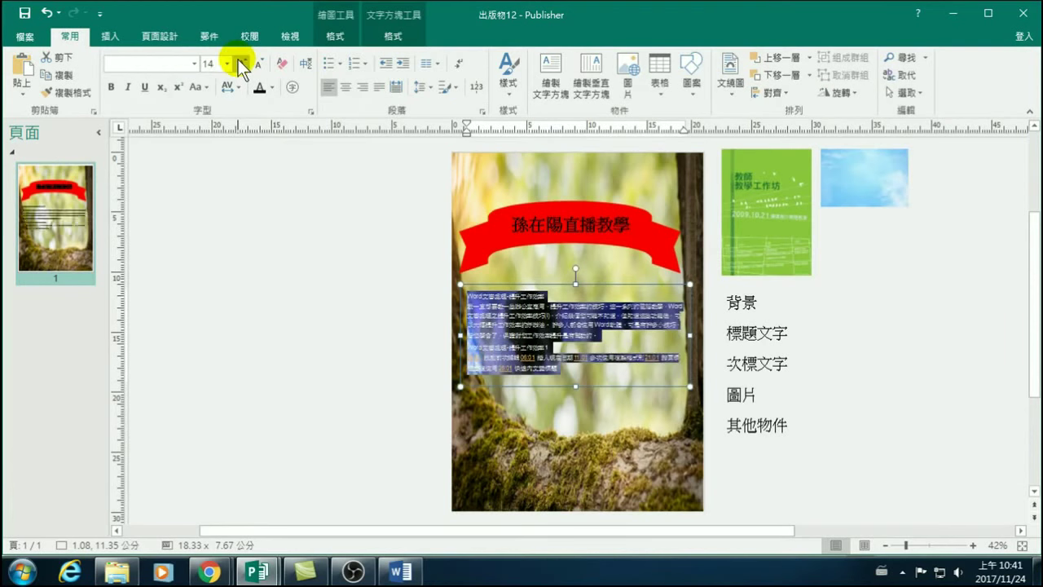
{"action": "left_click", "coordinate": [242, 64]}
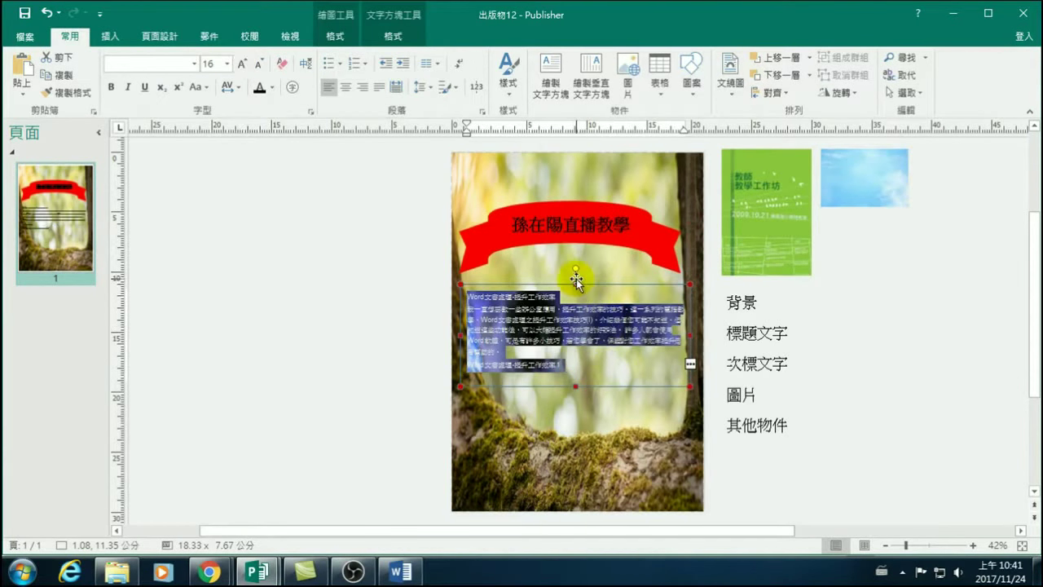
{"action": "left_click_drag", "start_coordinate": [576, 385], "coordinate": [575, 423]}
{"action": "key", "text": "ctrl+a"}
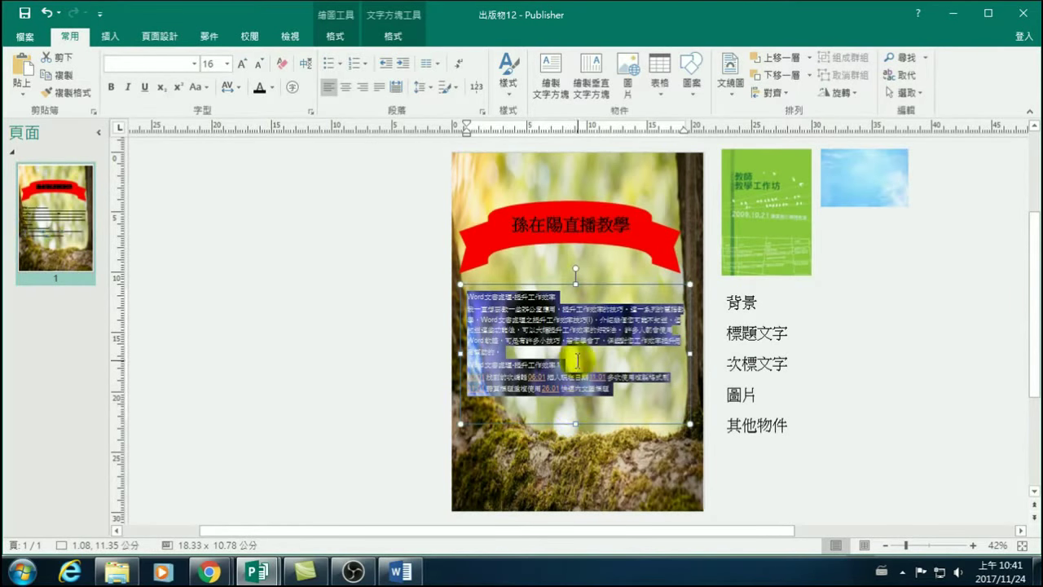
Shorten the course text box to 18.33 × 9.07 cm using its bottom-centre handle.
{"action": "left_click", "coordinate": [835, 375]}
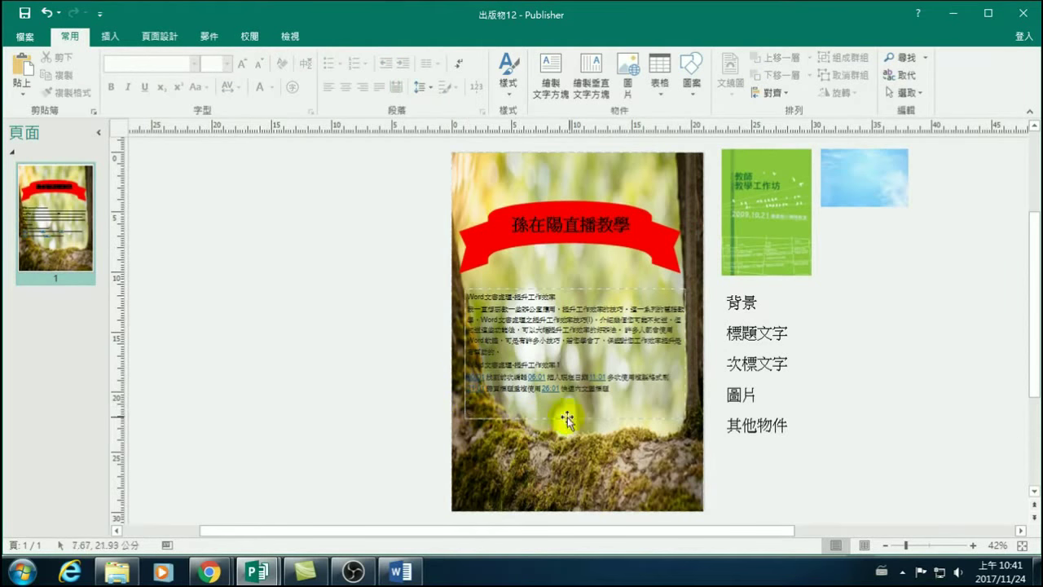
{"action": "left_click", "coordinate": [588, 289]}
{"action": "left_click", "coordinate": [588, 288]}
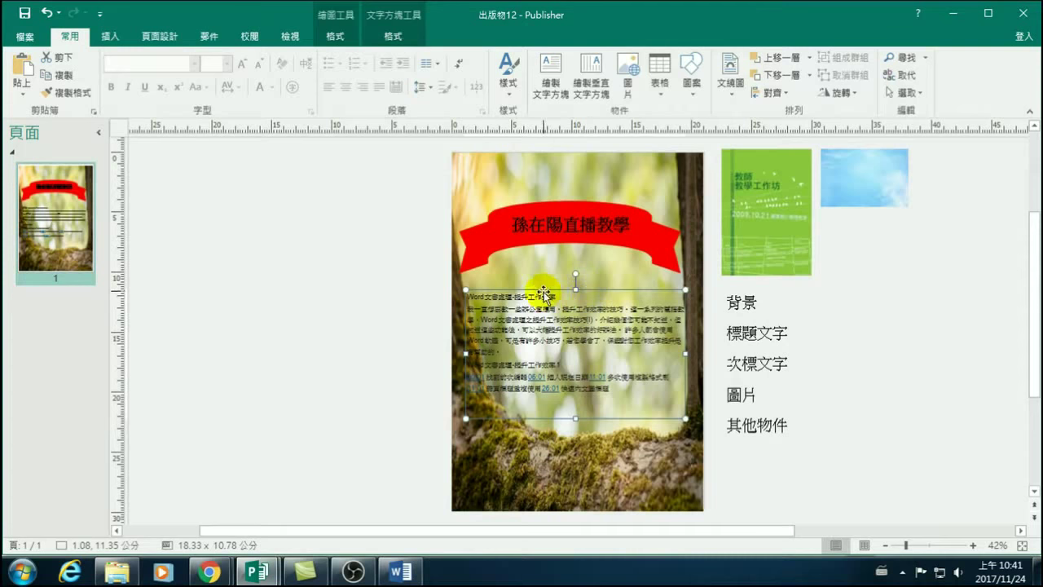
{"action": "left_click", "coordinate": [556, 298]}
{"action": "left_click_drag", "start_coordinate": [556, 299], "coordinate": [449, 292]}
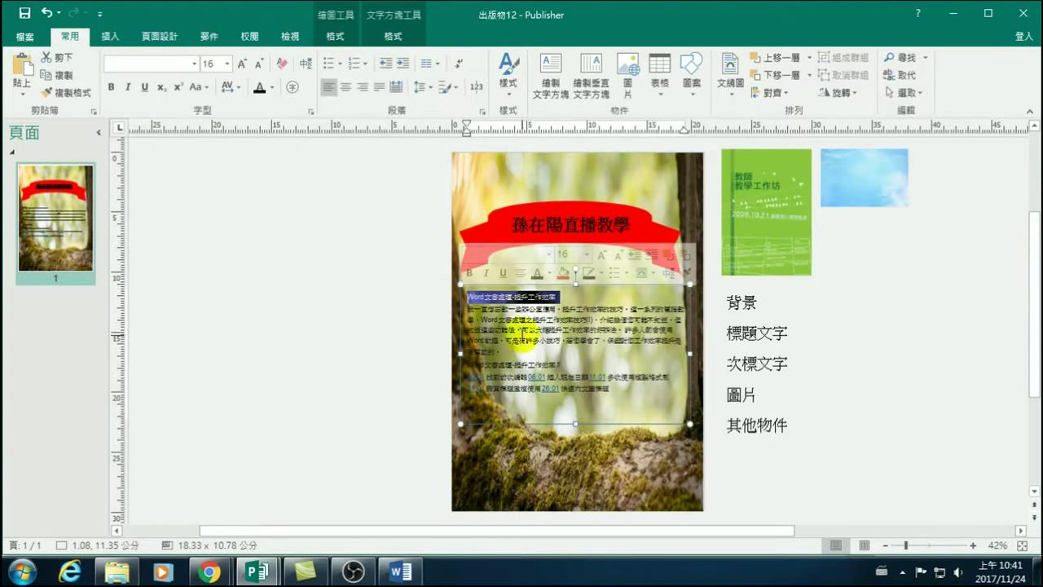
{"action": "left_click", "coordinate": [852, 379]}
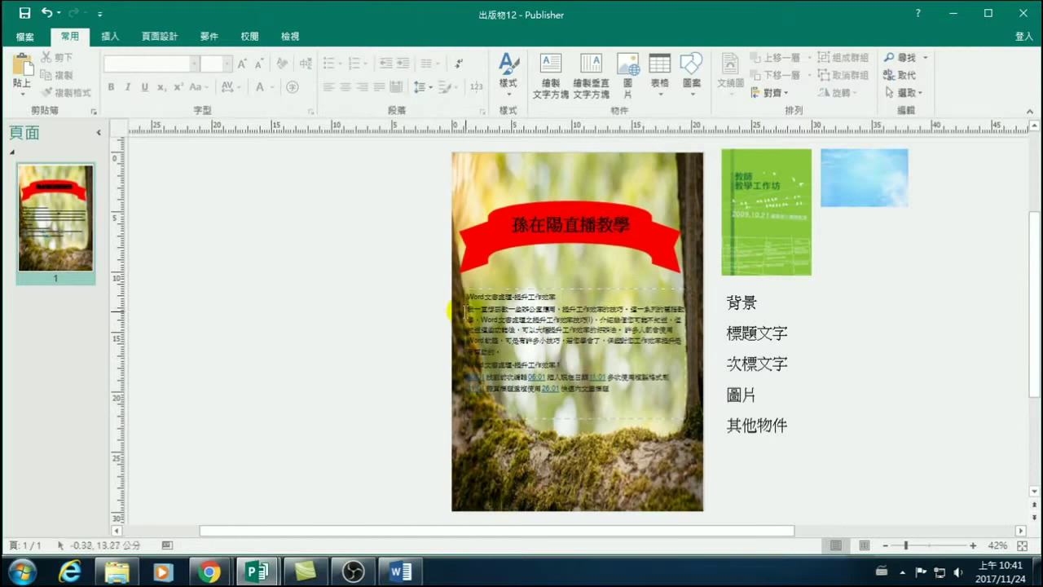
{"action": "left_click", "coordinate": [566, 416]}
{"action": "left_click_drag", "start_coordinate": [577, 418], "coordinate": [574, 397]}
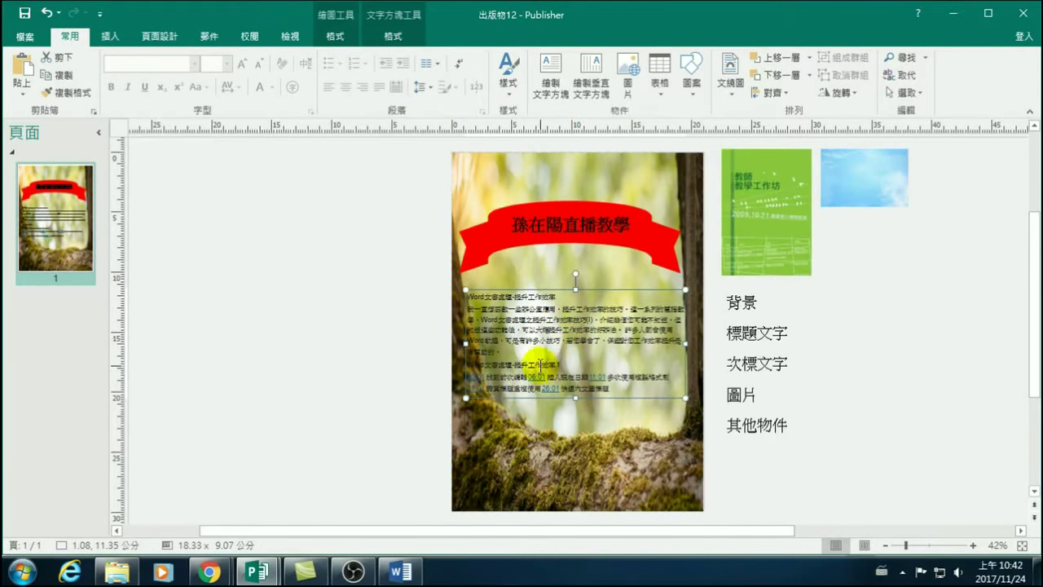
{"action": "left_click", "coordinate": [110, 36]}
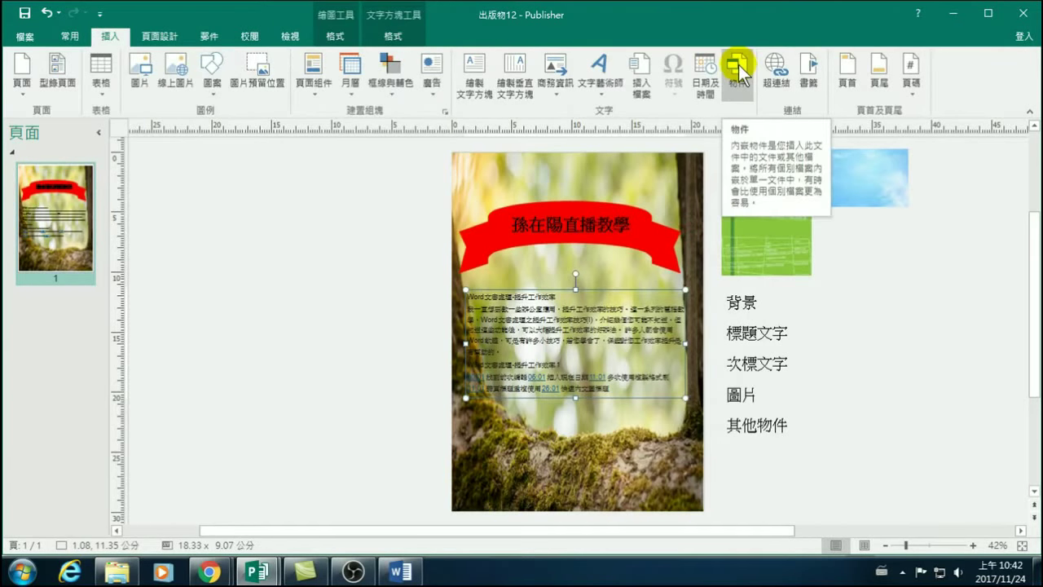
{"action": "left_click", "coordinate": [340, 310]}
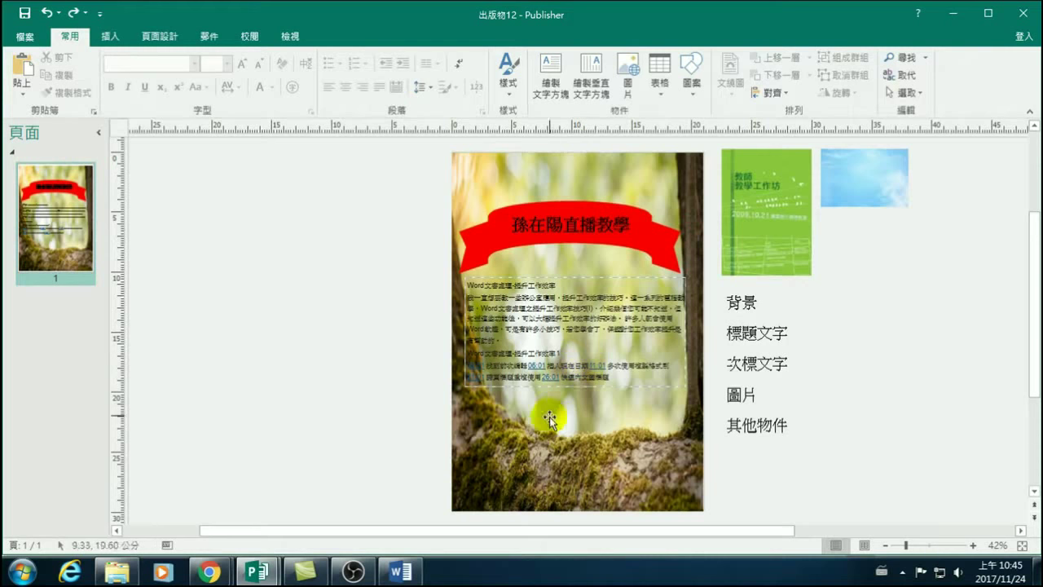
Insert the picture Word文書處理-提升工作效率1 from D:\Publisher 20171124.
{"action": "left_click", "coordinate": [109, 32]}
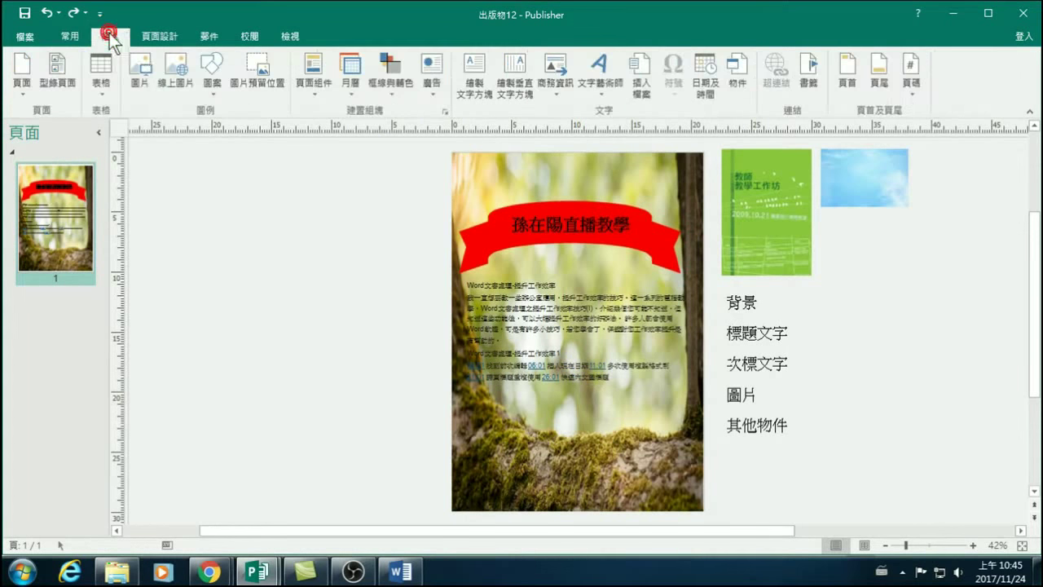
{"action": "left_click", "coordinate": [140, 78]}
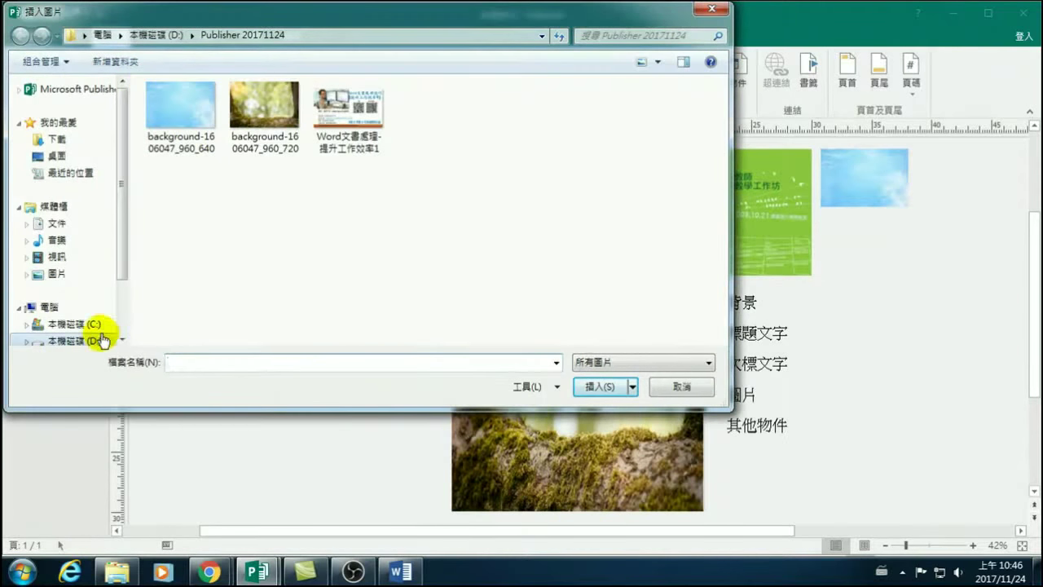
{"action": "left_click", "coordinate": [85, 340]}
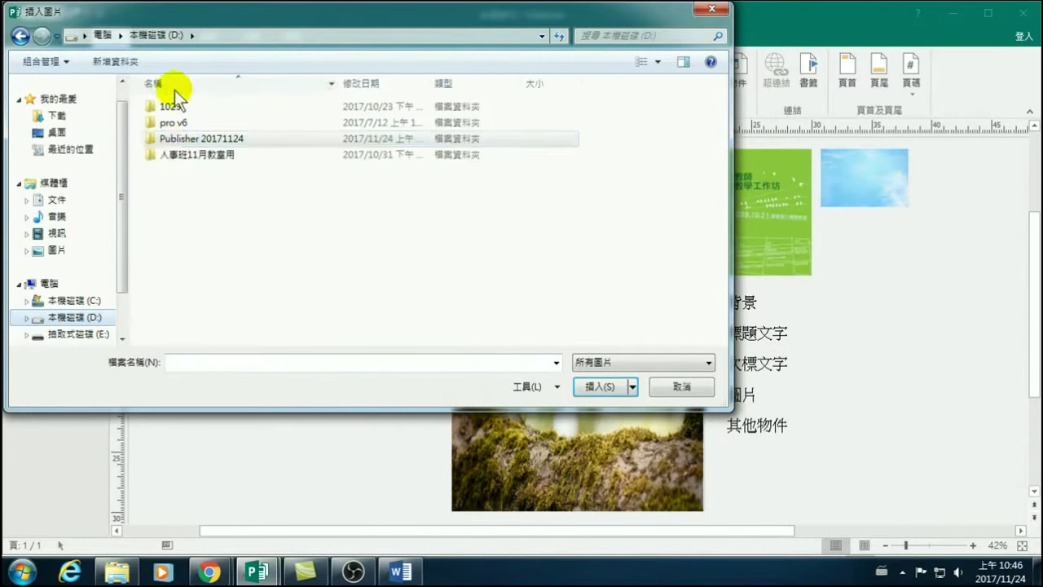
{"action": "double_click", "coordinate": [186, 139]}
{"action": "left_click", "coordinate": [363, 120]}
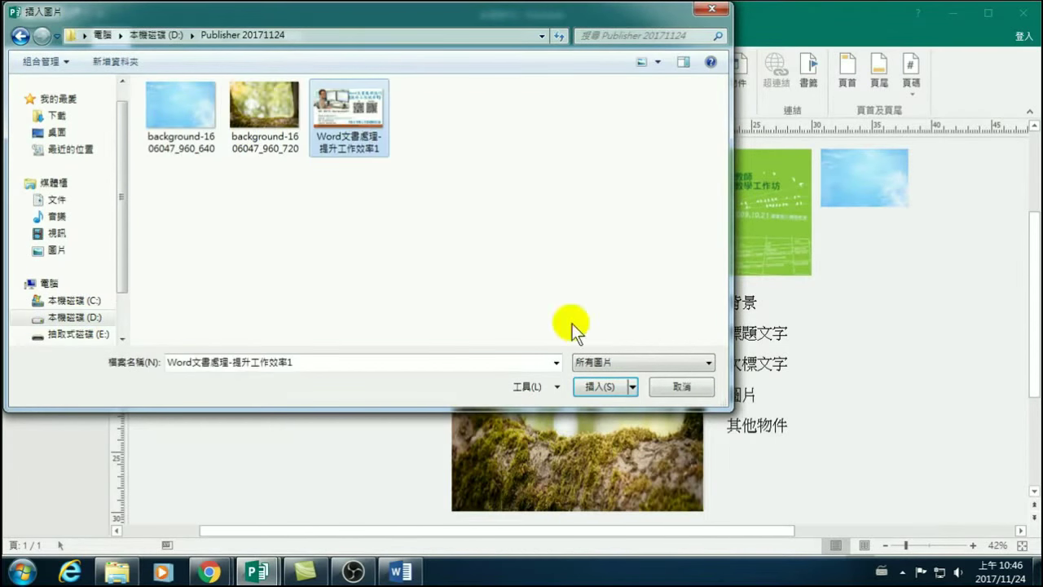
{"action": "left_click", "coordinate": [601, 386]}
Position the 18.9 × 10.63 cm flyer picture along the bottom of the poster.
{"action": "left_click_drag", "start_coordinate": [549, 300], "coordinate": [550, 424]}
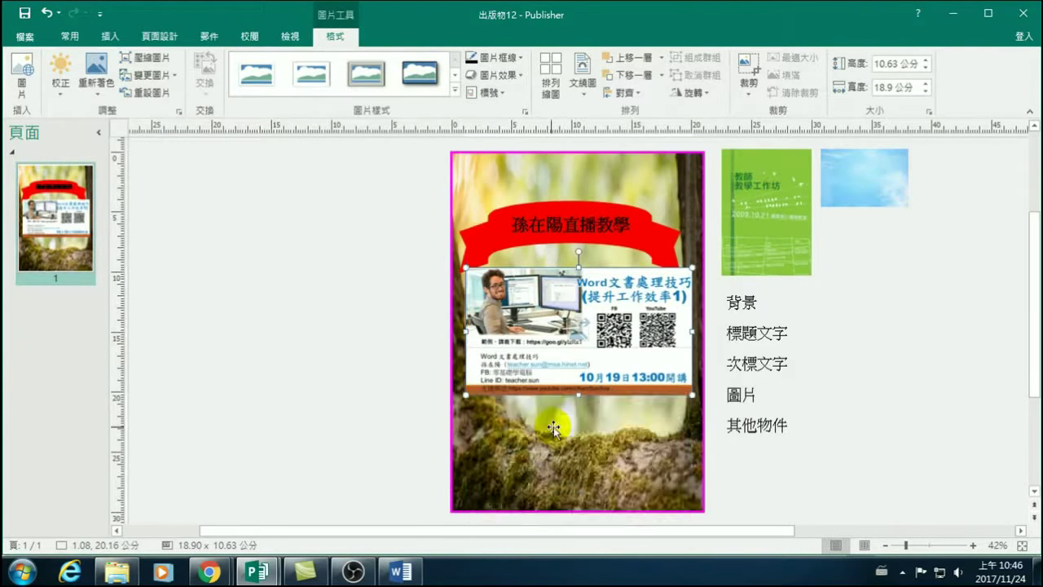
{"action": "scroll", "coordinate": [779, 414], "scroll_direction": "down", "scroll_amount": 1}
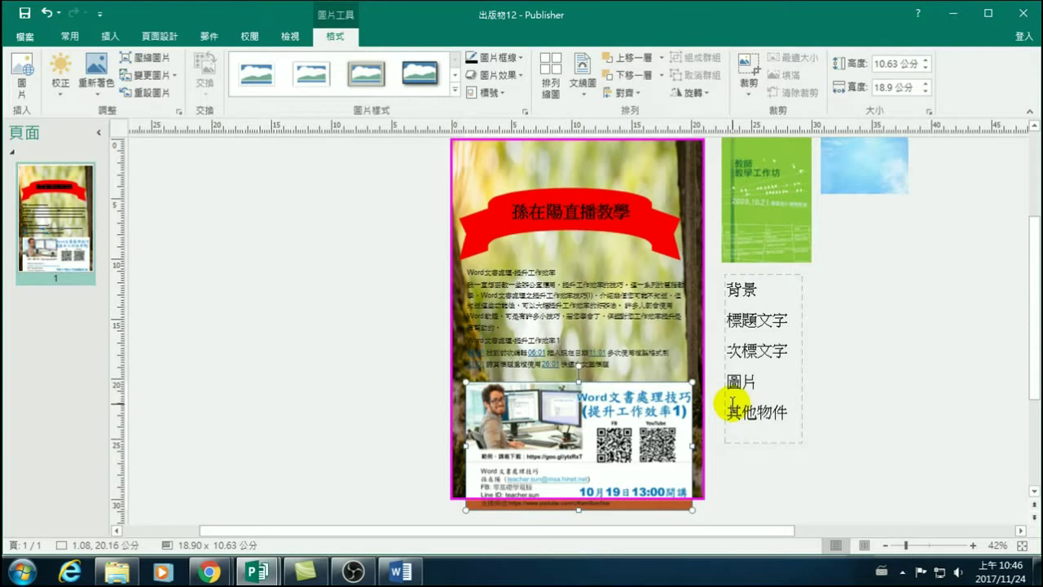
{"action": "left_click_drag", "start_coordinate": [573, 426], "coordinate": [568, 407]}
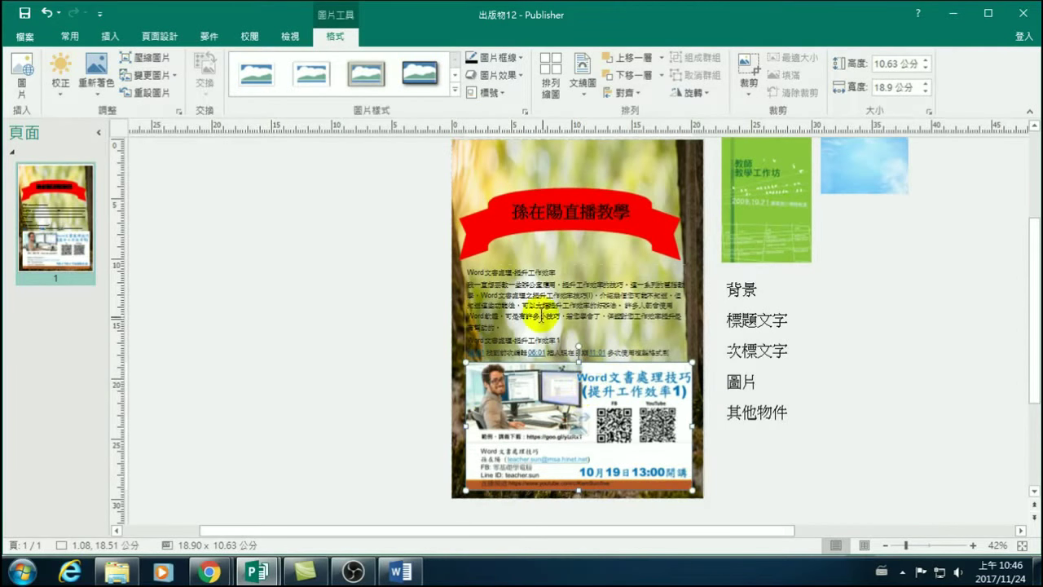
{"action": "left_click", "coordinate": [534, 297]}
Move the course text box and the red title banner higher on the page.
{"action": "left_click_drag", "start_coordinate": [541, 262], "coordinate": [541, 256]}
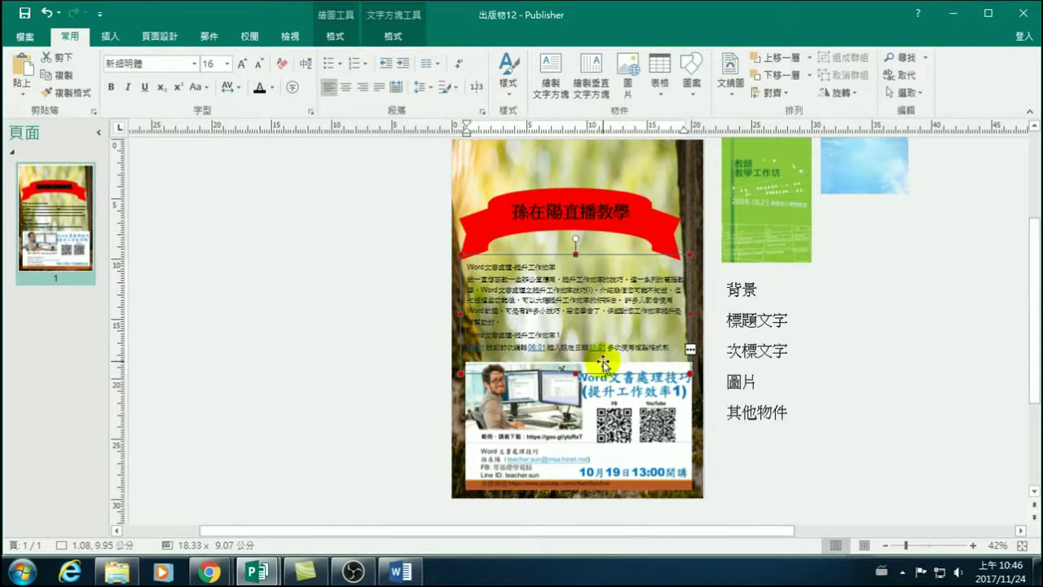
{"action": "left_click", "coordinate": [561, 197]}
{"action": "left_click_drag", "start_coordinate": [561, 198], "coordinate": [543, 162]}
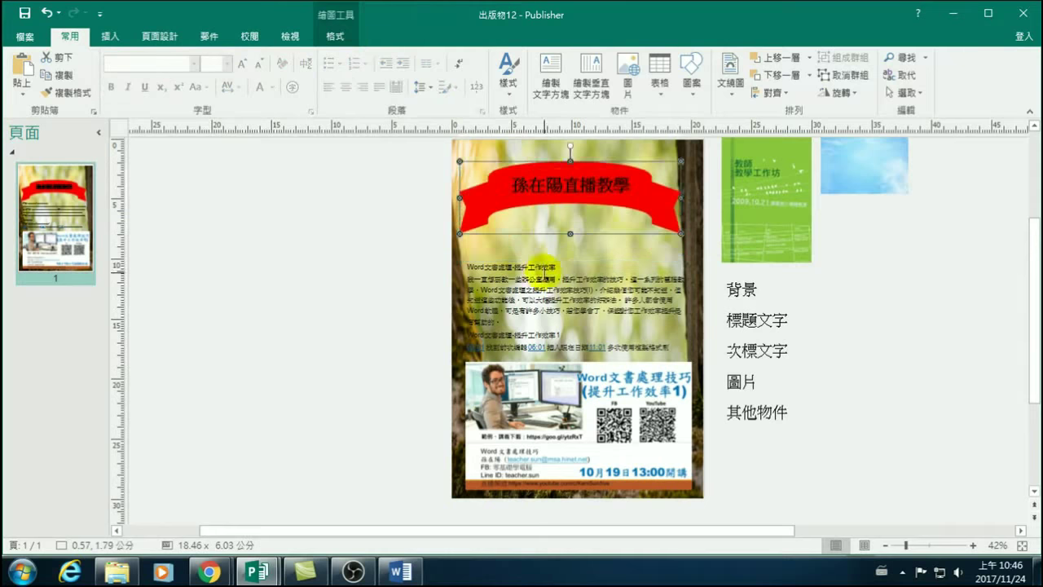
Realign the blurred background picture so it snaps to the page edges.
{"action": "left_click", "coordinate": [533, 245]}
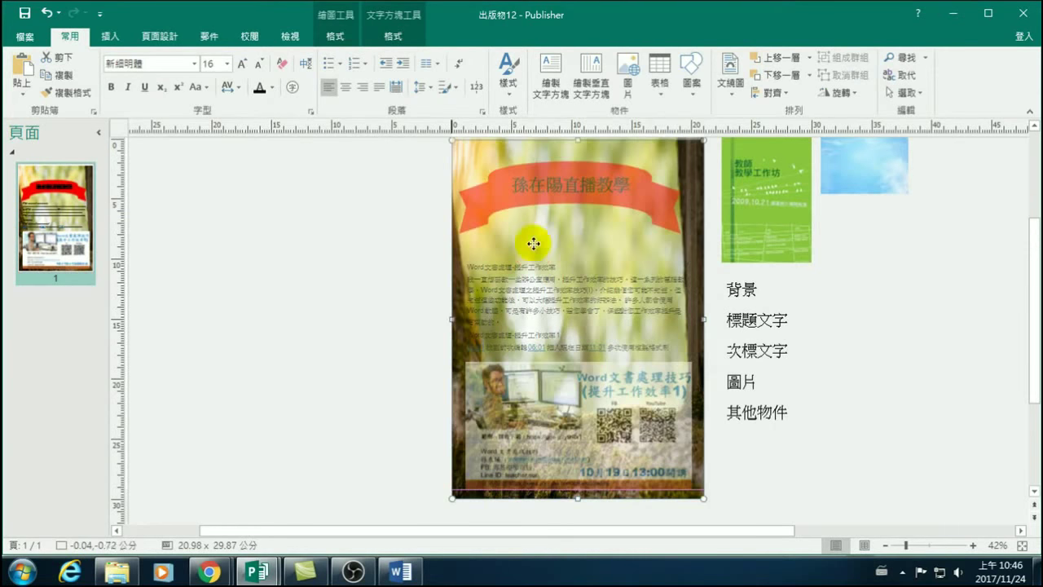
{"action": "left_click_drag", "start_coordinate": [534, 244], "coordinate": [502, 239]}
{"action": "left_click", "coordinate": [523, 397]}
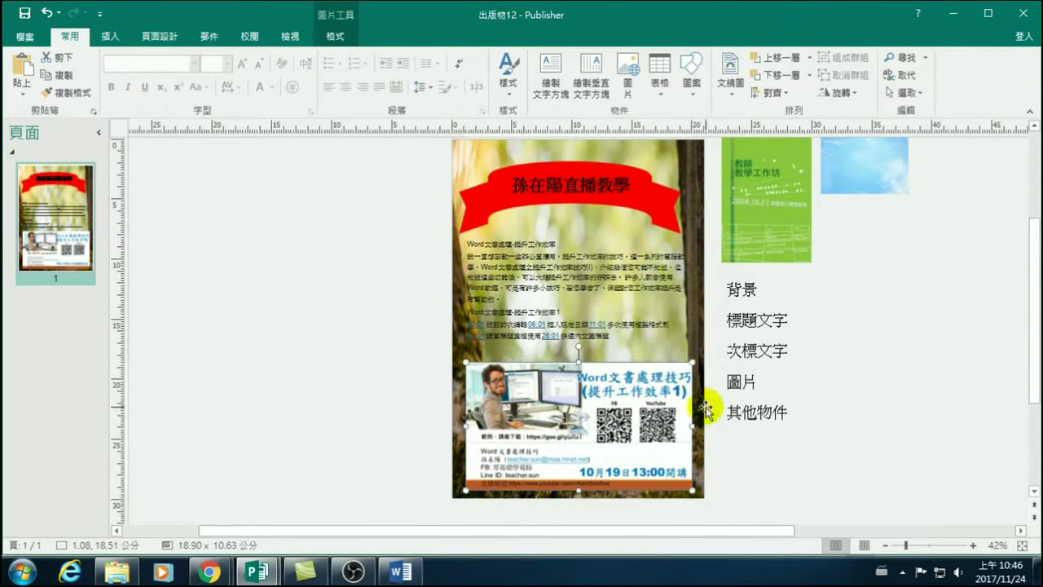
{"action": "left_click", "coordinate": [879, 400]}
{"action": "scroll", "coordinate": [587, 387], "scroll_direction": "up", "scroll_amount": 1}
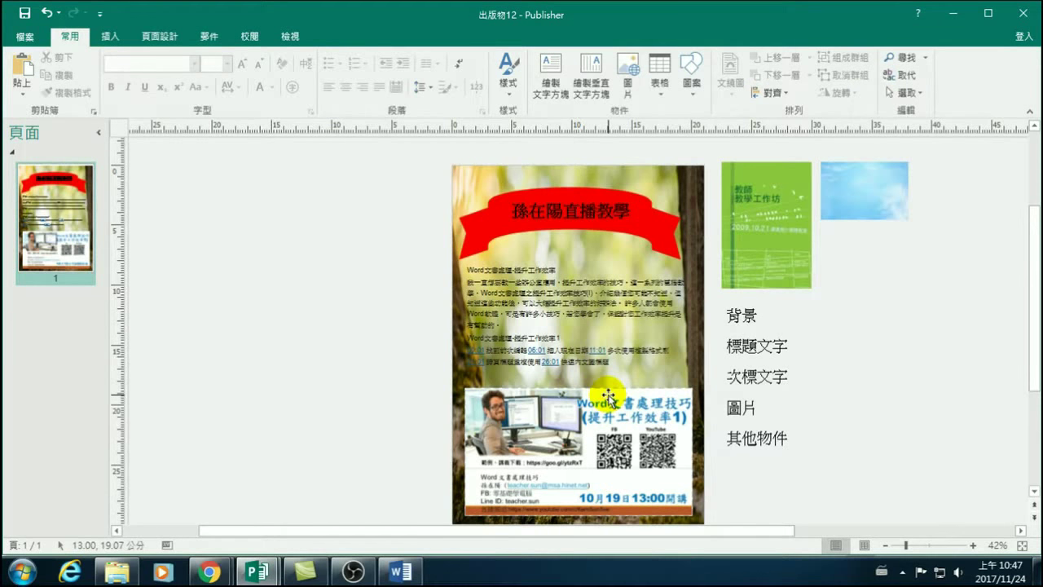
{"action": "left_click", "coordinate": [105, 36]}
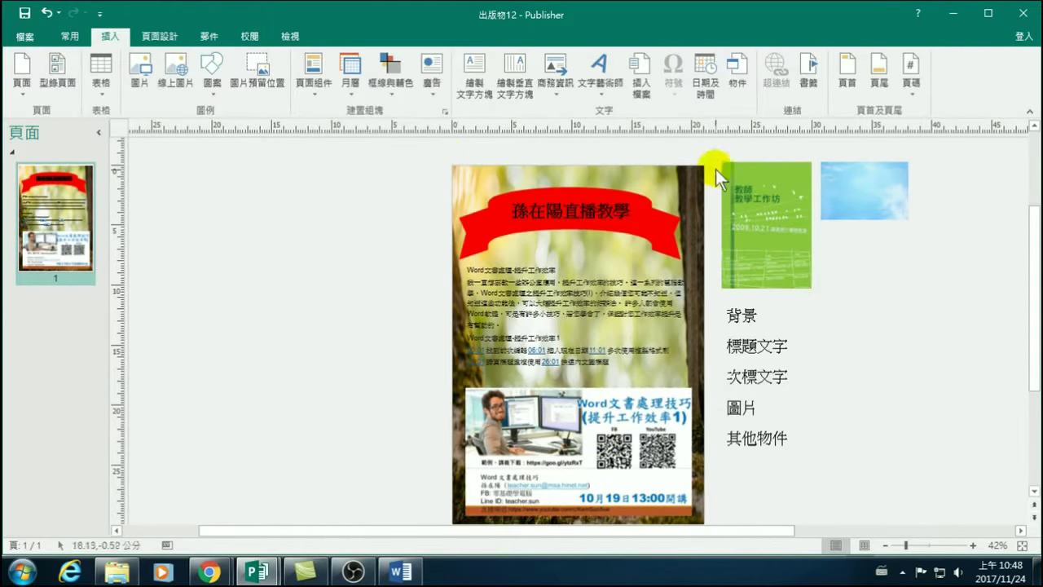
Open the Save As dialog through File, Save As (另存新檔) and Browse (瀏覽).
{"action": "left_click", "coordinate": [25, 33]}
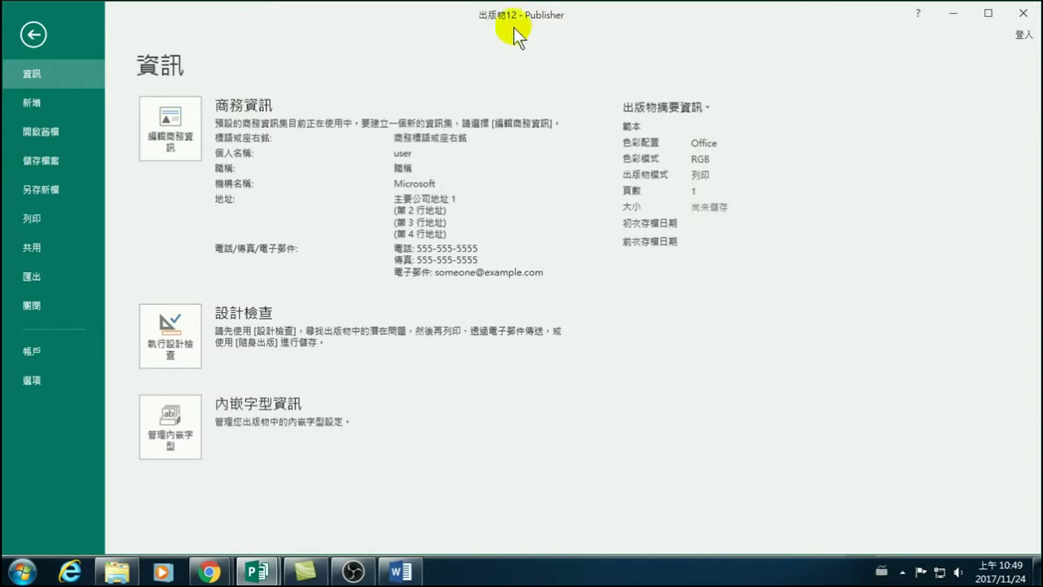
{"action": "left_click", "coordinate": [39, 160]}
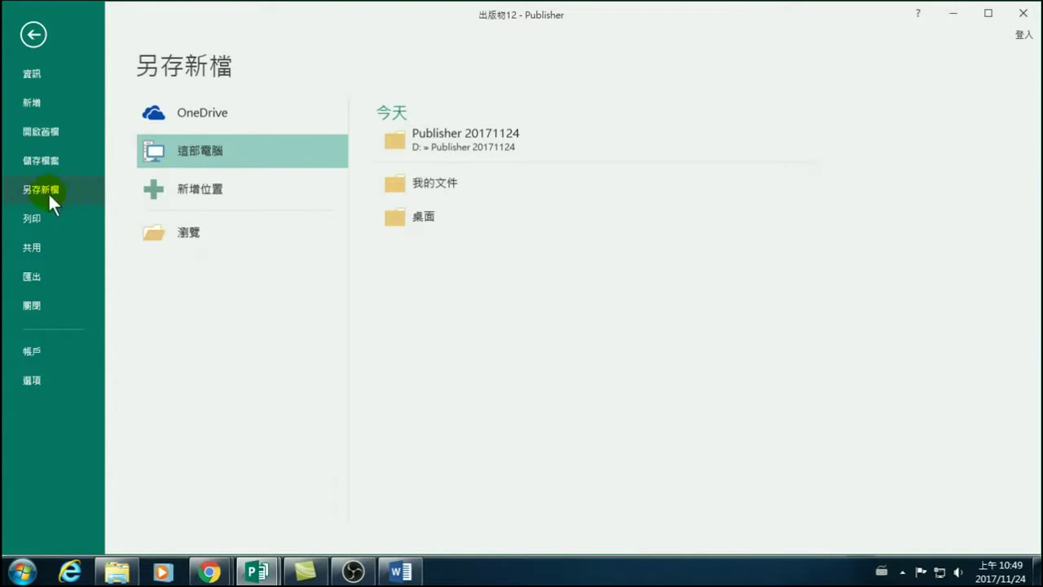
{"action": "left_click", "coordinate": [190, 224]}
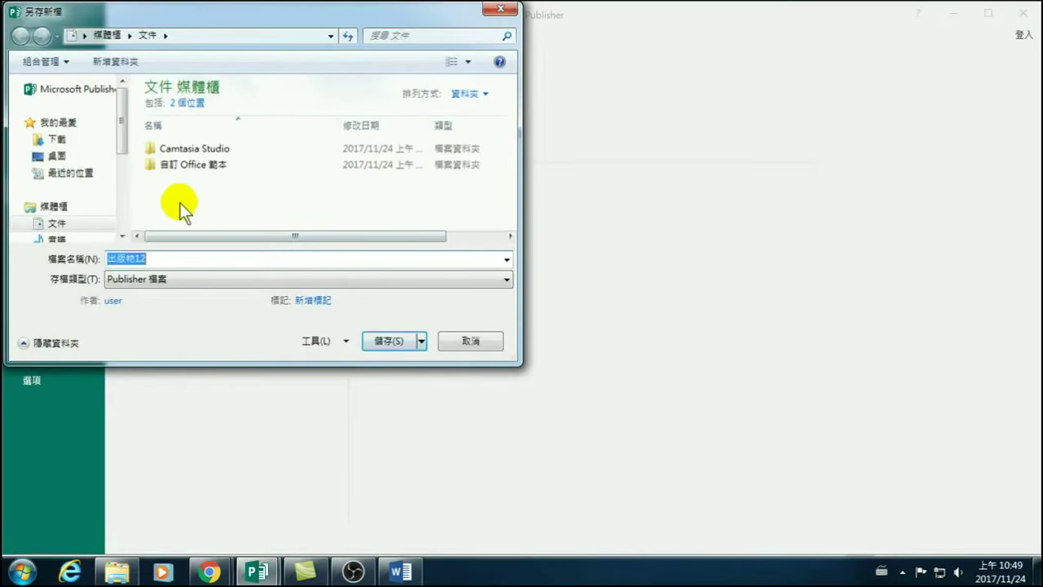
Open the Publisher 20171124 folder on drive D in the Save As dialog.
{"action": "left_click_drag", "start_coordinate": [123, 150], "coordinate": [131, 216]}
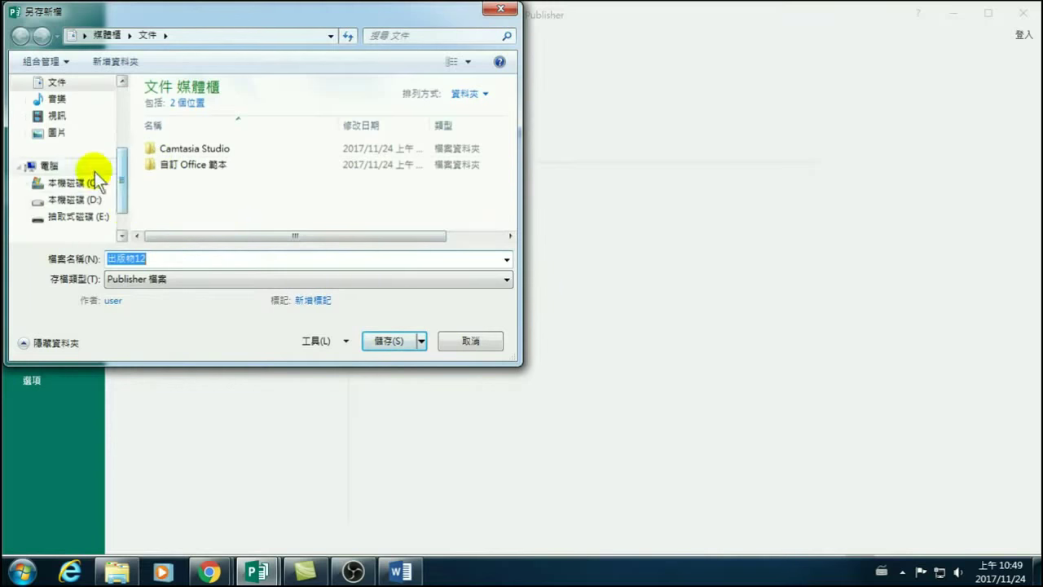
{"action": "left_click", "coordinate": [94, 199]}
{"action": "left_click", "coordinate": [187, 139]}
{"action": "double_click", "coordinate": [186, 139]}
Replace the default name 出版物12 with a Chinese file name beginning 電腦直播教室.
{"action": "left_click", "coordinate": [174, 257]}
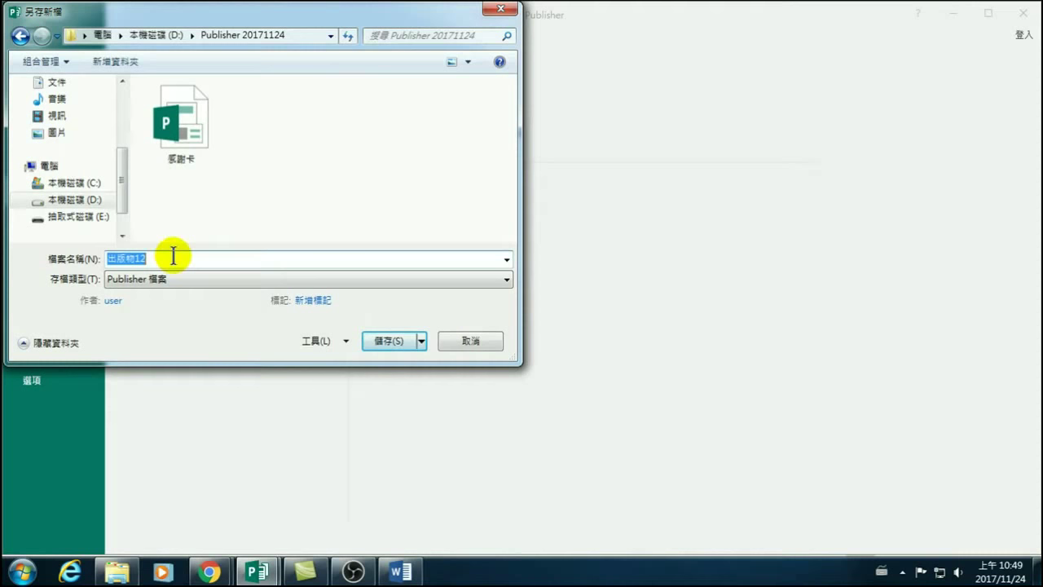
{"action": "key", "text": "BackSpace"}
{"action": "key", "text": "ctrl+space"}
{"action": "type", "text": "jqmr"}
{"action": "key", "text": "space"}
{"action": "type", "text": "1jbmm"}
{"action": "key", "text": "space"}
{"action": "type", "text": "1qhdw"}
{"action": "key", "text": "space"}
{"action": "type", "text": "1jdok"}
{"action": "key", "text": "space"}
{"action": "type", "text": "1j"}
{"action": "key", "text": "BackSpace"}
{"action": "key", "text": "Left"}
{"action": "key", "text": "Left"}
{"action": "key", "text": "Left"}
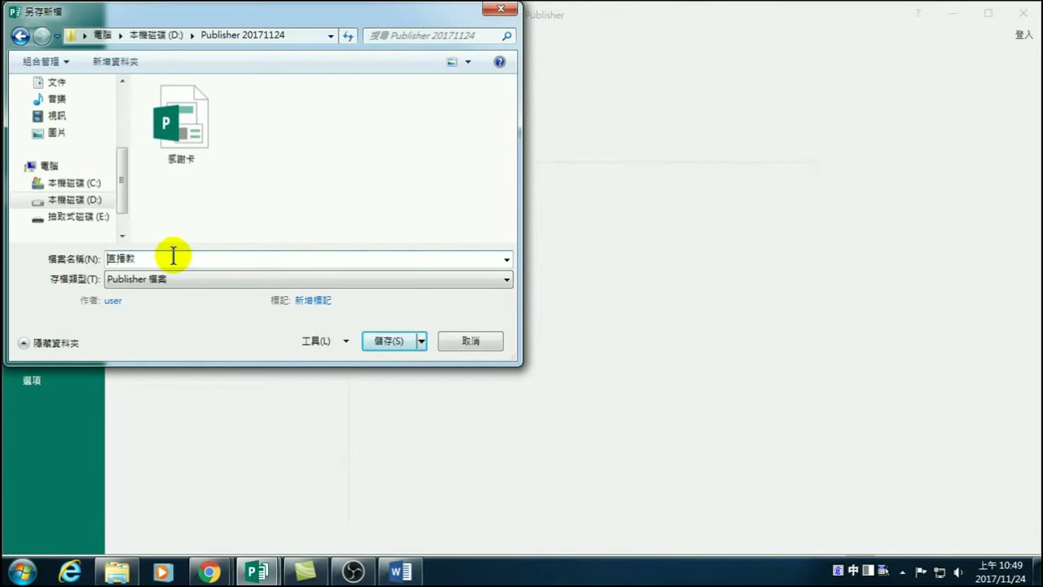
{"action": "type", "text": "電腦"}
{"action": "key", "text": "Escape"}
{"action": "key", "text": "Right"}
{"action": "key", "text": "Right"}
{"action": "key", "text": "Right"}
{"action": "type", "text": "jmig"}
{"action": "key", "text": "space"}
{"action": "key", "text": "Escape"}
{"action": "type", "text": "錄影"}
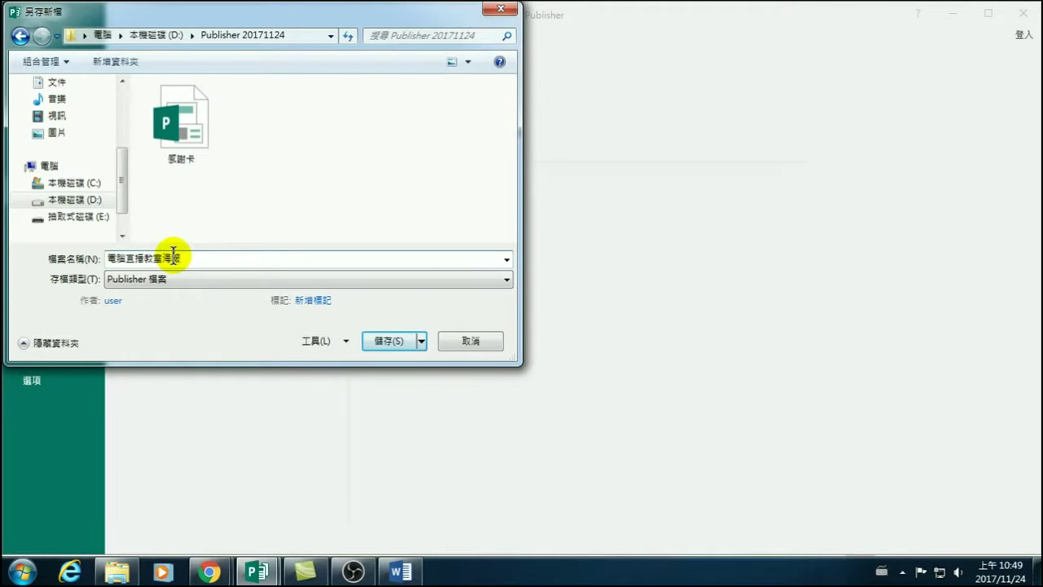
Append -20171124 and save the poster as 電腦直播教室海報-20171124.pub.
{"action": "left_click_drag", "start_coordinate": [109, 257], "coordinate": [163, 259]}
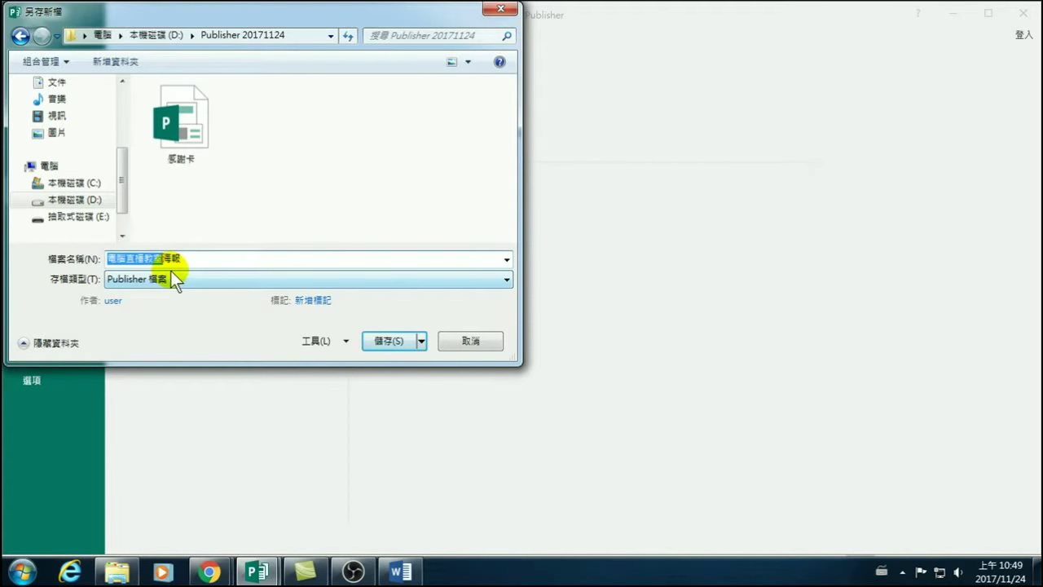
{"action": "left_click_drag", "start_coordinate": [129, 258], "coordinate": [103, 257]}
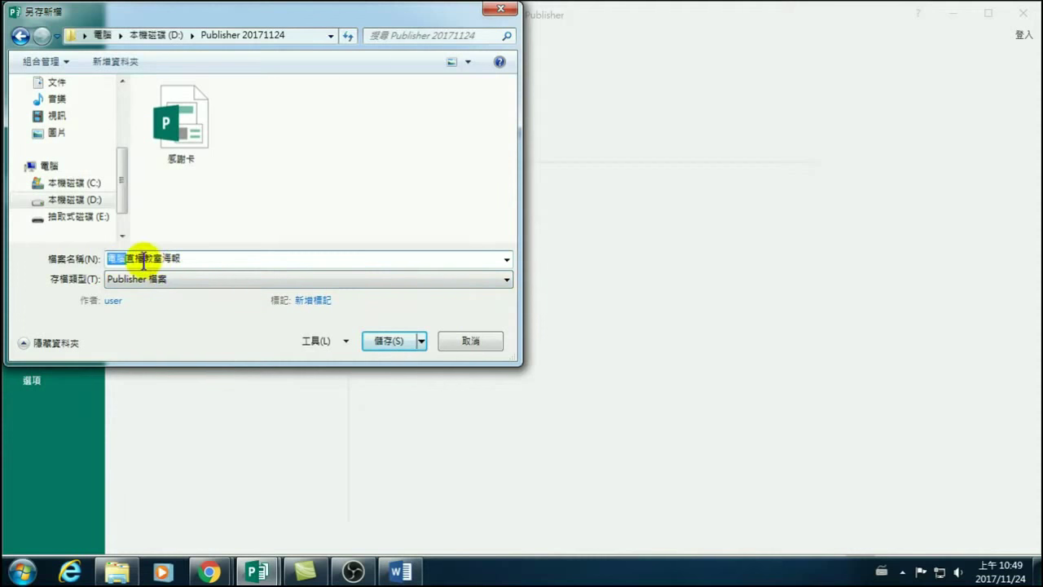
{"action": "left_click", "coordinate": [134, 258]}
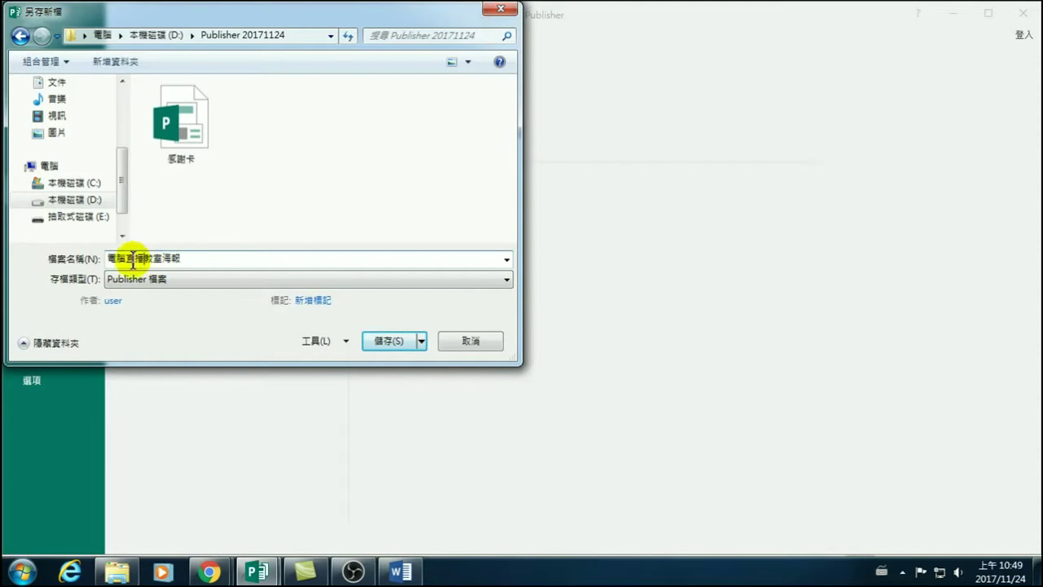
{"action": "left_click_drag", "start_coordinate": [108, 259], "coordinate": [177, 253]}
{"action": "left_click", "coordinate": [178, 253]}
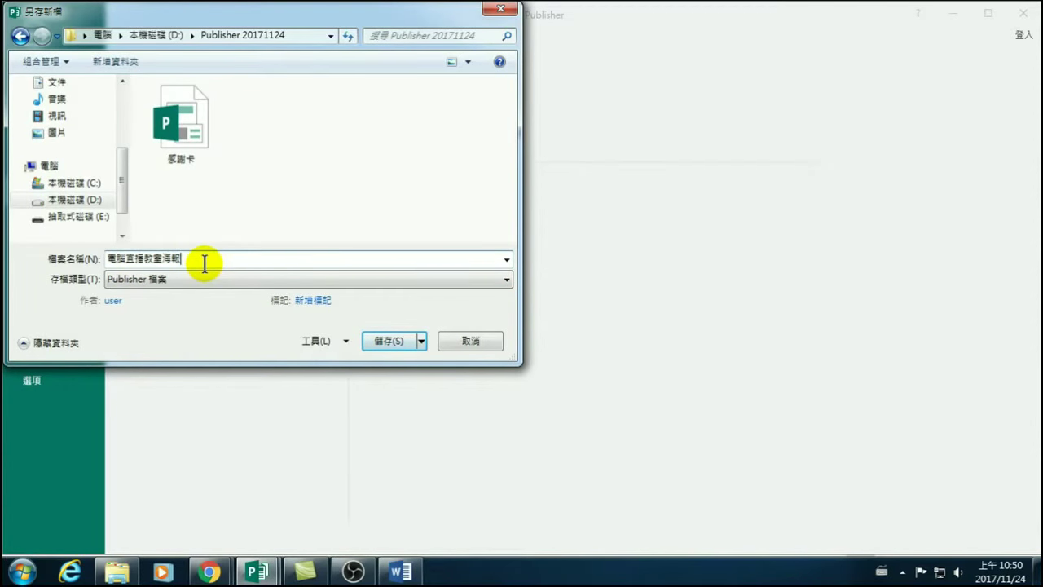
{"action": "type", "text": "-20"}
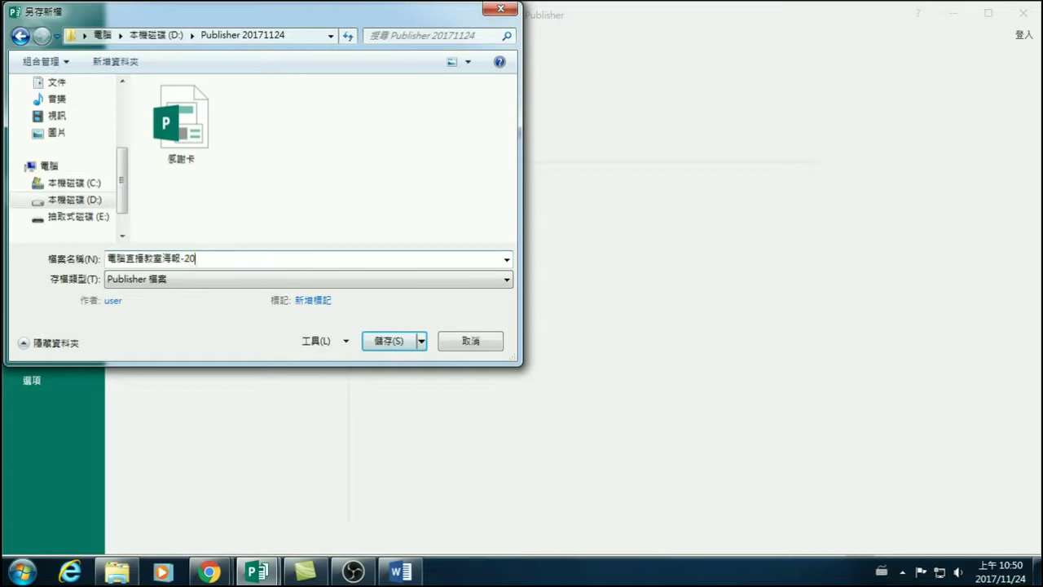
{"action": "type", "text": "171124"}
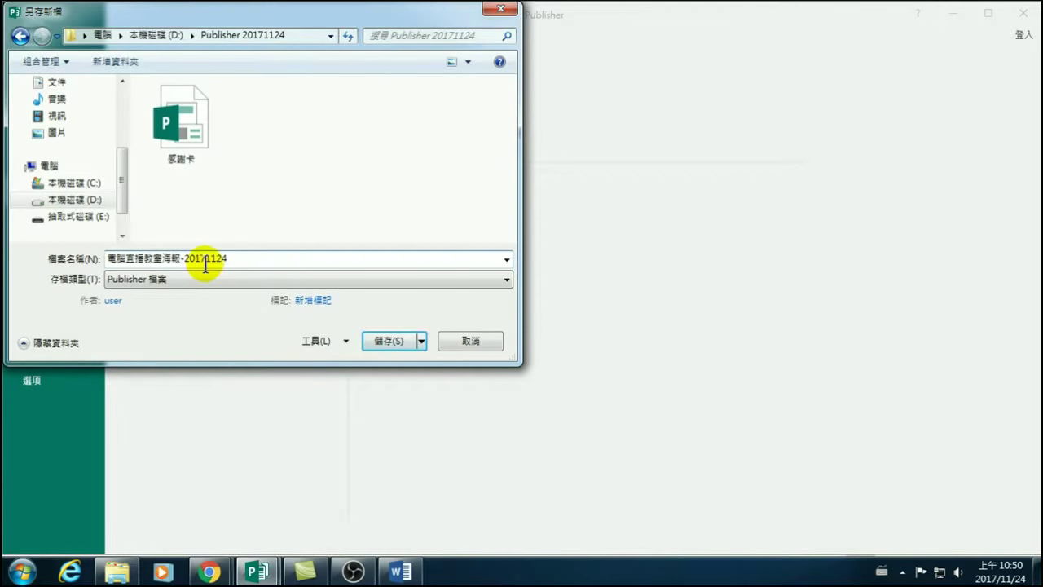
{"action": "left_click", "coordinate": [386, 343]}
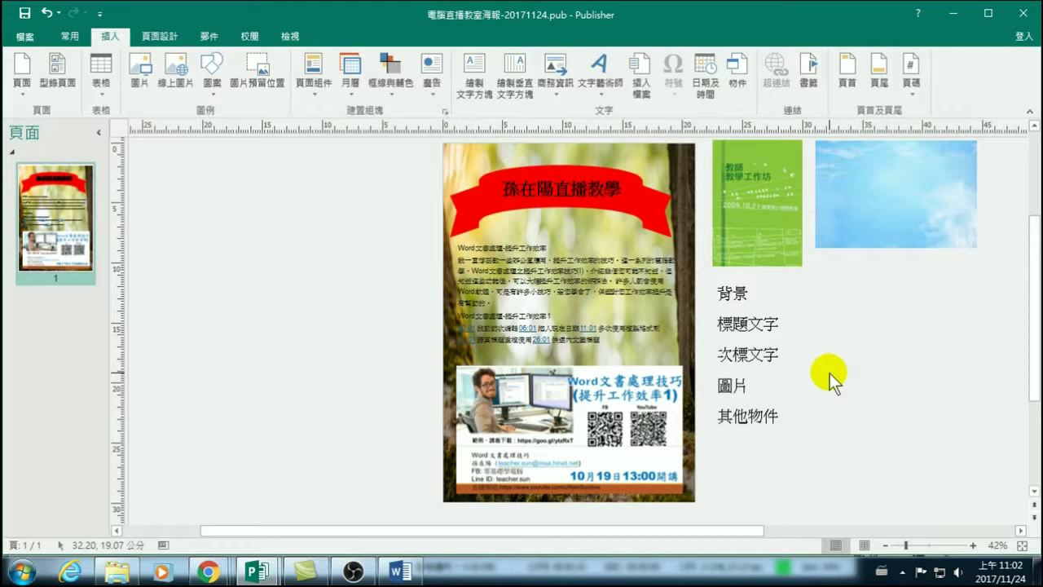
{"action": "left_click", "coordinate": [564, 191]}
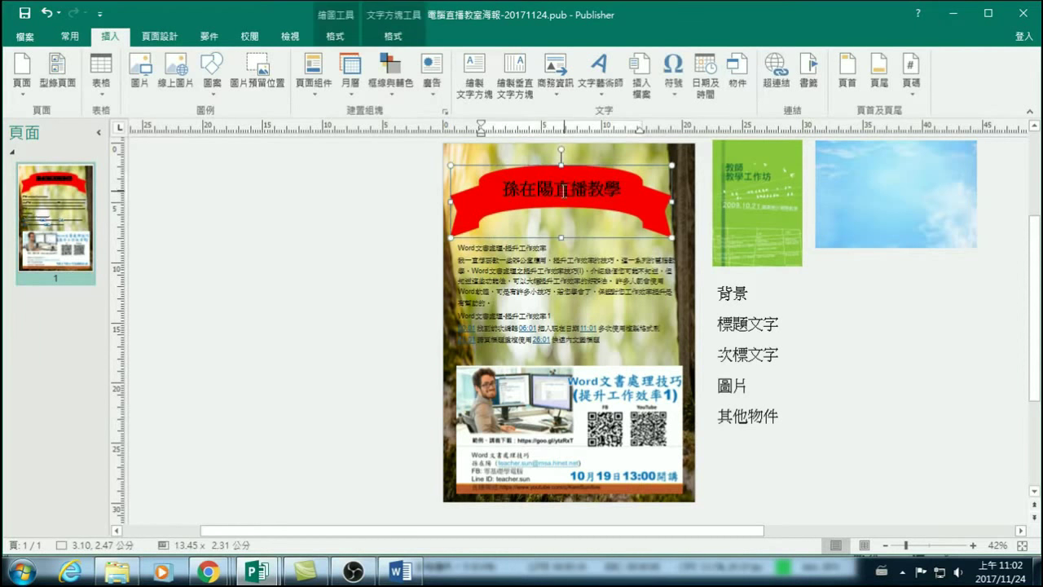
{"action": "left_click", "coordinate": [479, 198]}
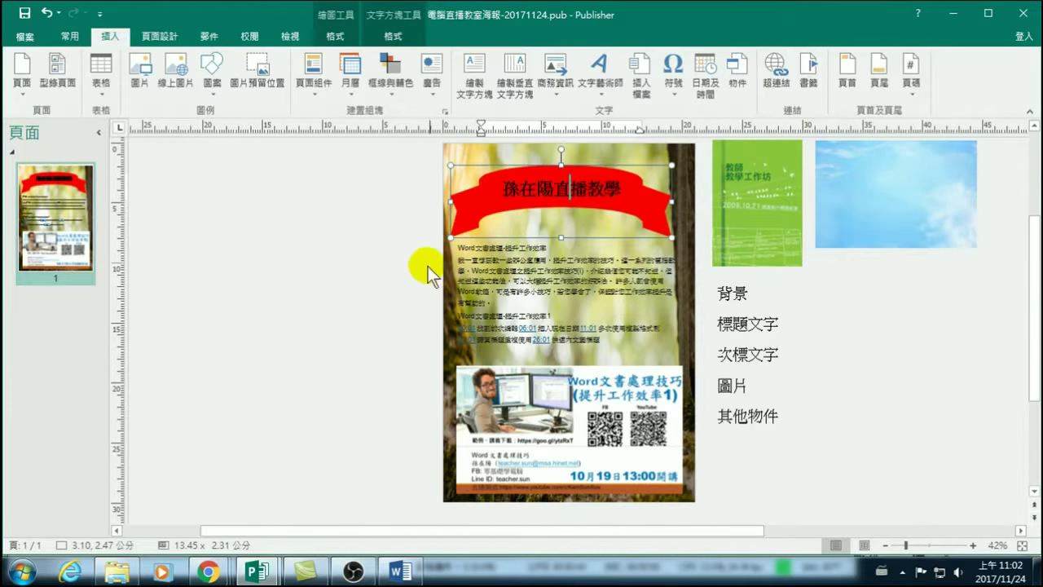
{"action": "left_click_drag", "start_coordinate": [460, 248], "coordinate": [624, 350]}
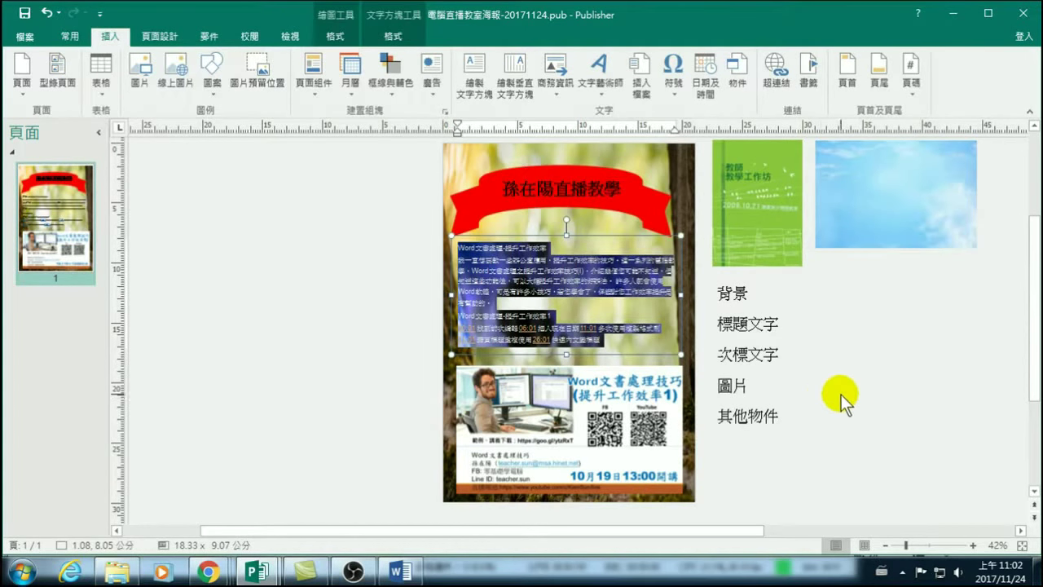
Move the mossy tree photo to the left scratch area and shrink it to 12.95 × 18.43 cm.
{"action": "left_click", "coordinate": [821, 343]}
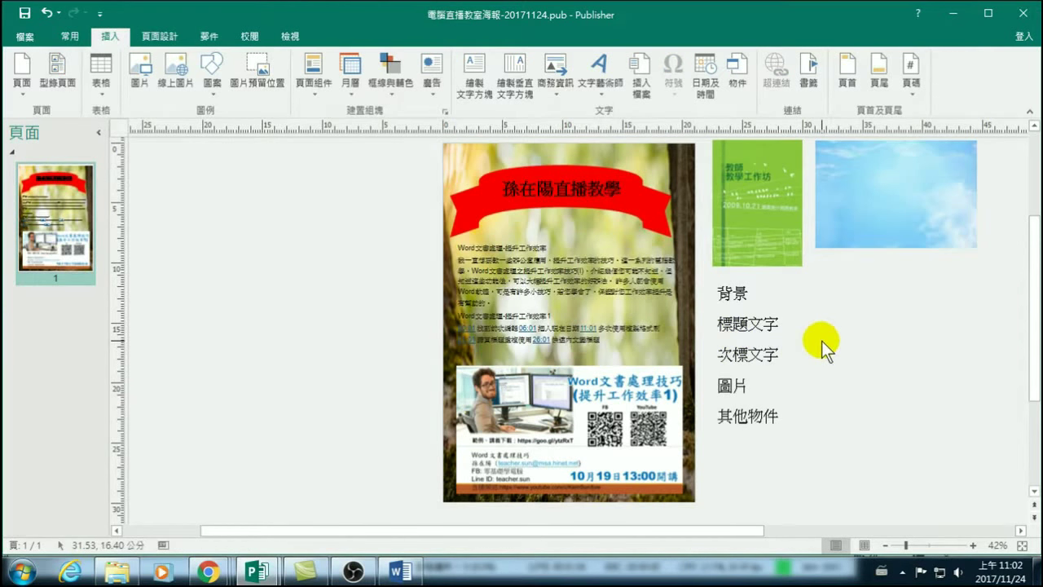
{"action": "left_click_drag", "start_coordinate": [662, 163], "coordinate": [385, 160]}
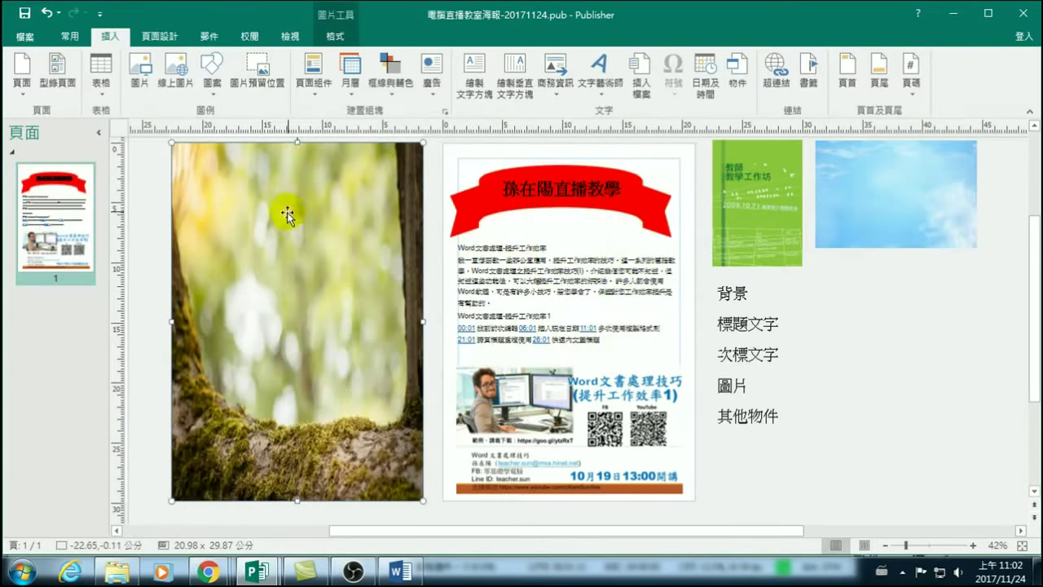
{"action": "left_click_drag", "start_coordinate": [425, 142], "coordinate": [327, 280]}
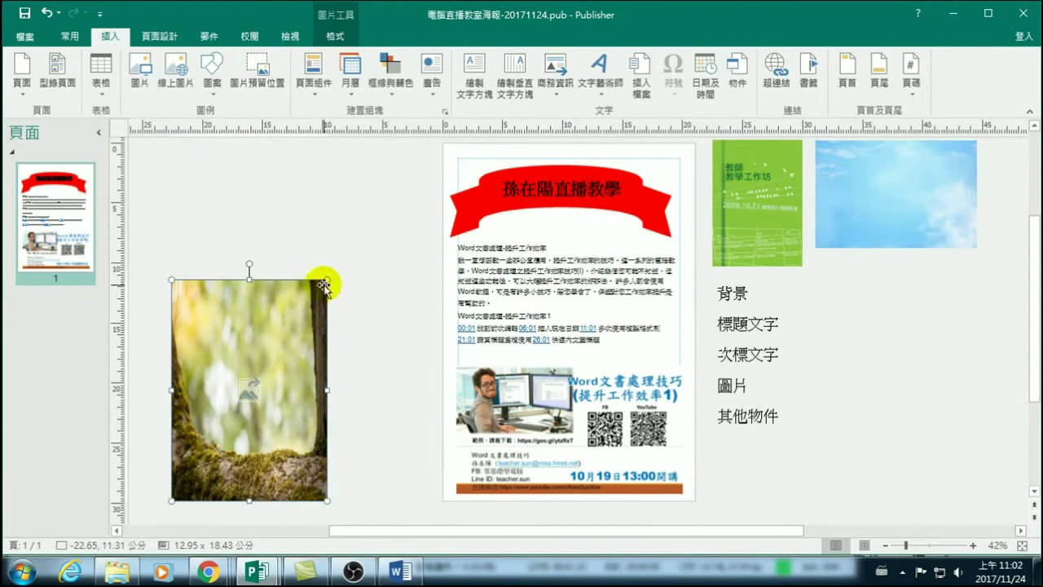
Apply the tree photo as a Fill page background, then move the flyer picture off-page right.
{"action": "right_click", "coordinate": [266, 326]}
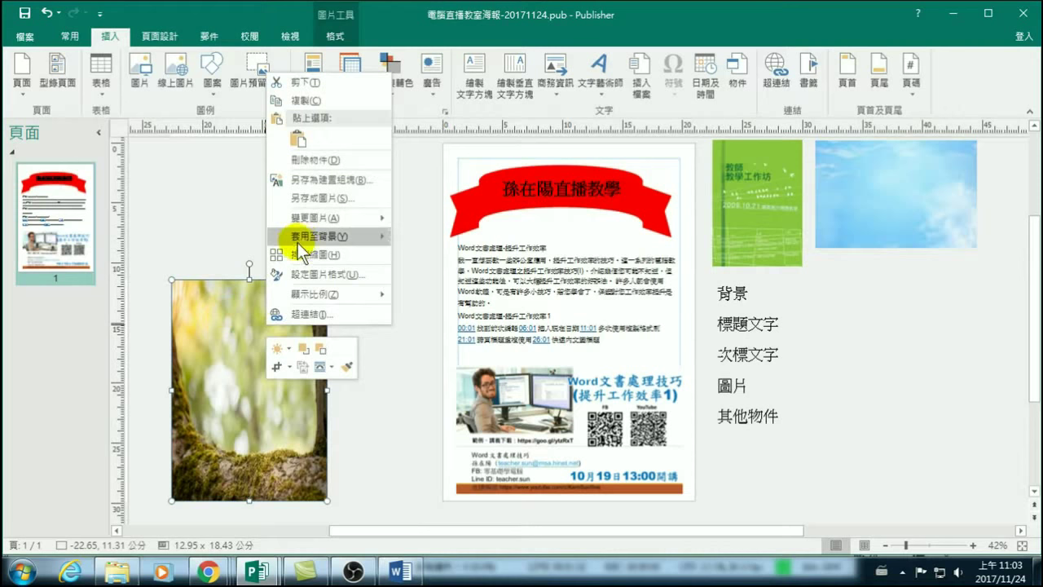
{"action": "mouse_move", "coordinate": [302, 239]}
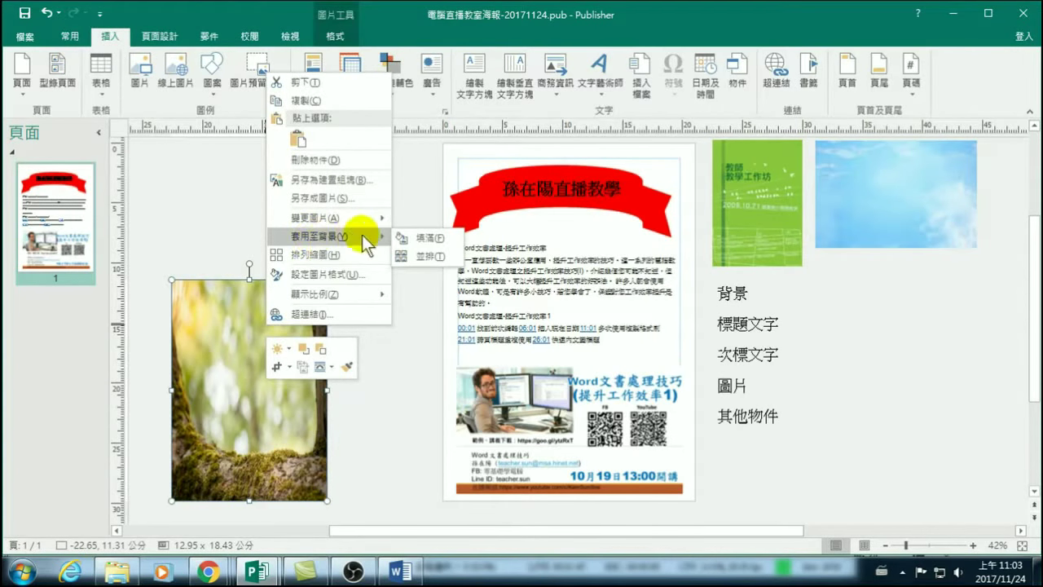
{"action": "left_click", "coordinate": [426, 238]}
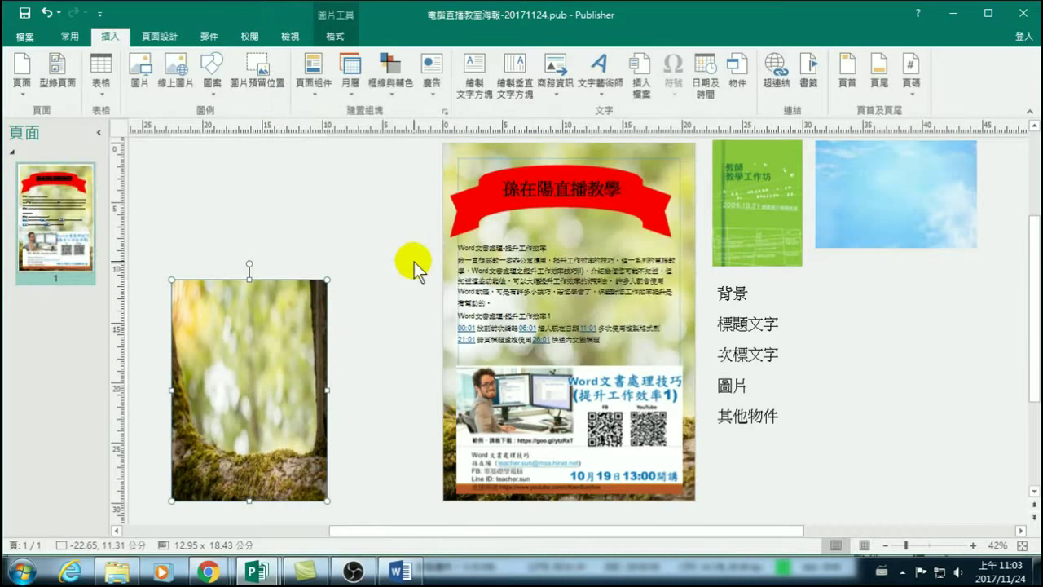
{"action": "left_click_drag", "start_coordinate": [511, 396], "coordinate": [855, 387]}
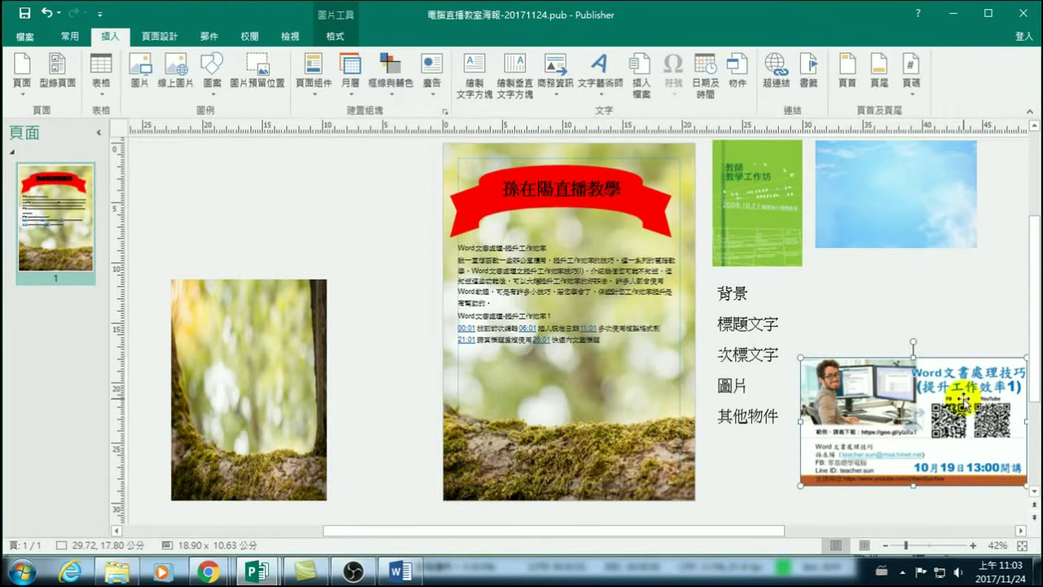
Bring the flyer picture back onto the poster's lower half, narrowed to 18.40 cm wide.
{"action": "left_click_drag", "start_coordinate": [961, 397], "coordinate": [619, 398]}
{"action": "left_click_drag", "start_coordinate": [692, 418], "coordinate": [682, 420]}
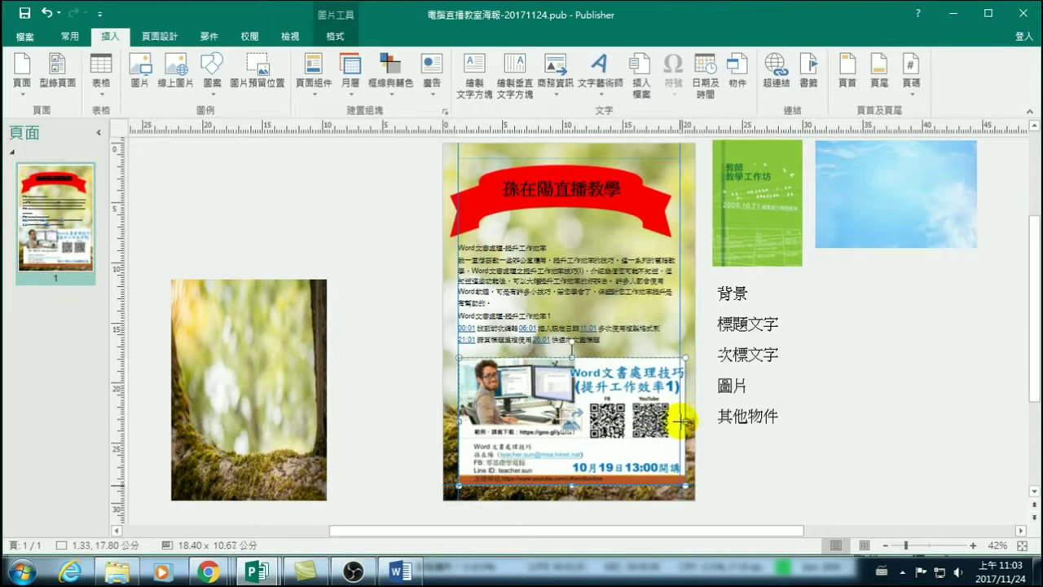
{"action": "left_click", "coordinate": [847, 418]}
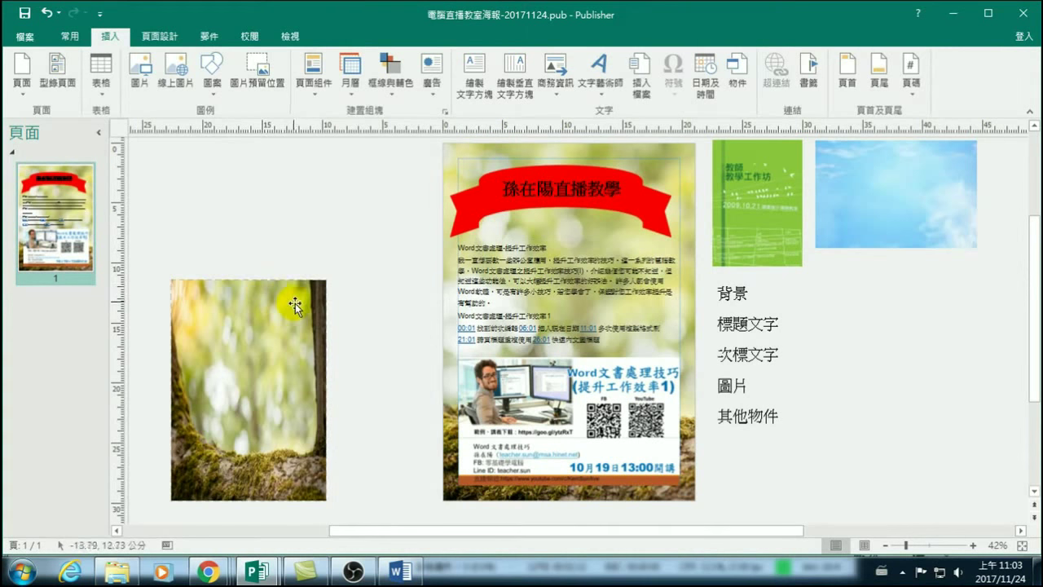
{"action": "right_click", "coordinate": [212, 311]}
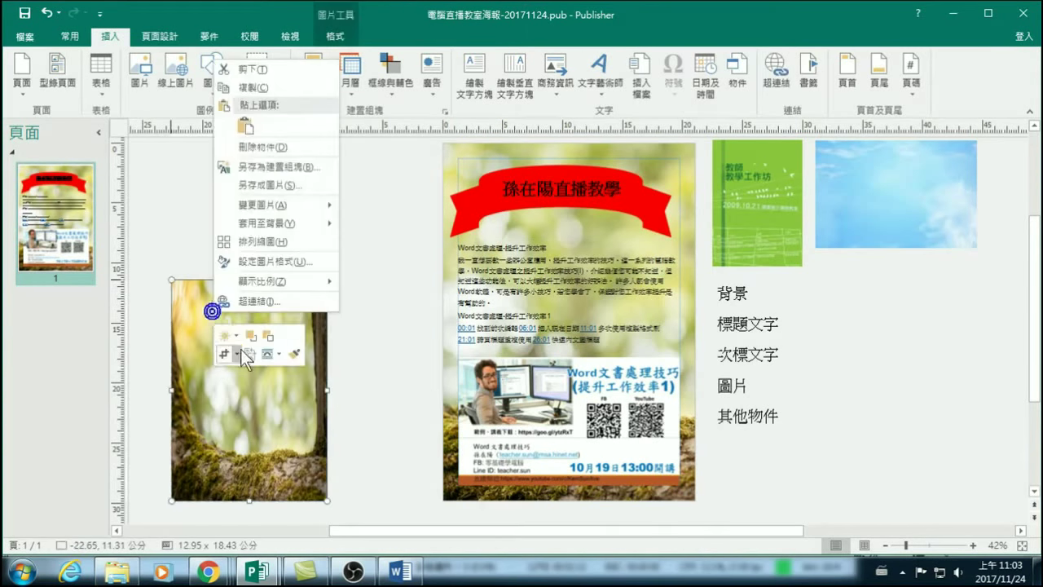
{"action": "mouse_move", "coordinate": [271, 224]}
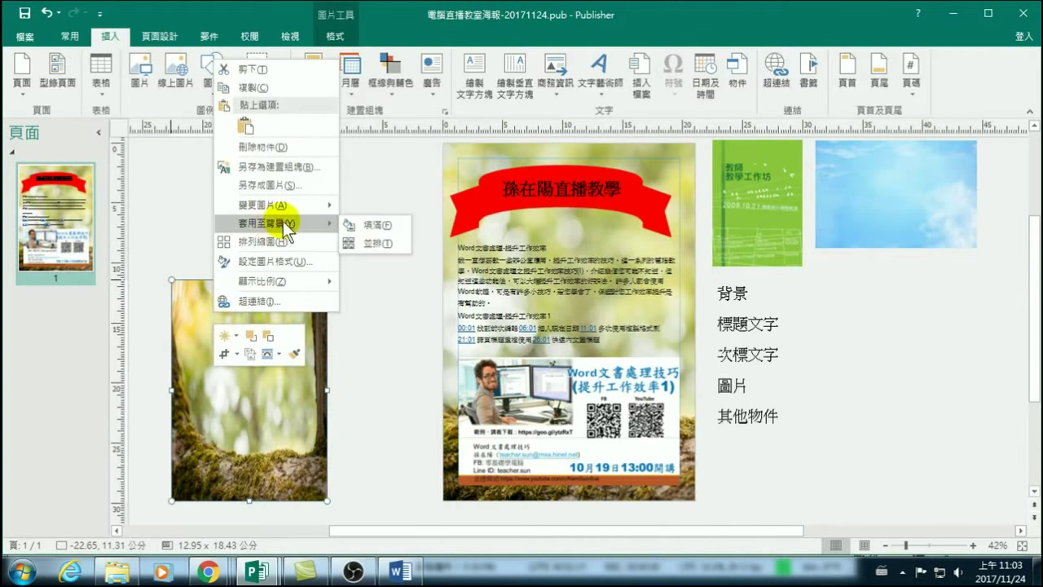
{"action": "left_click", "coordinate": [369, 344]}
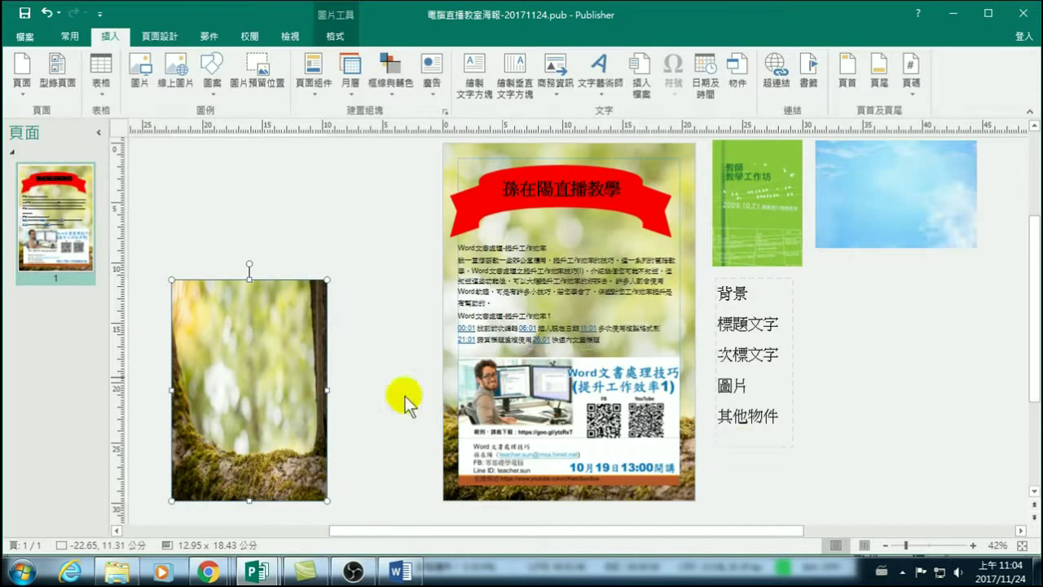
{"action": "right_click", "coordinate": [271, 361]}
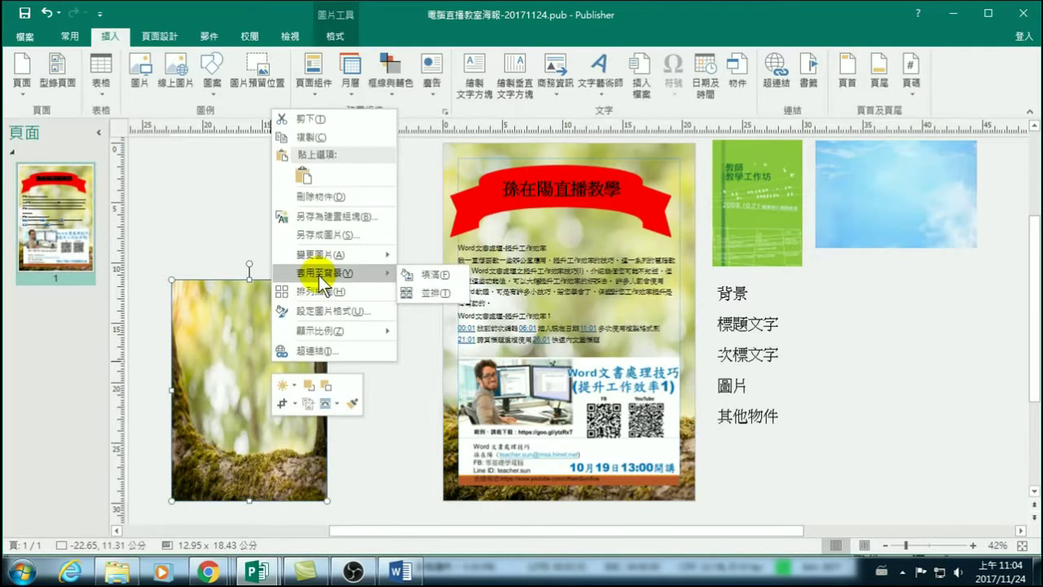
{"action": "left_click", "coordinate": [203, 216]}
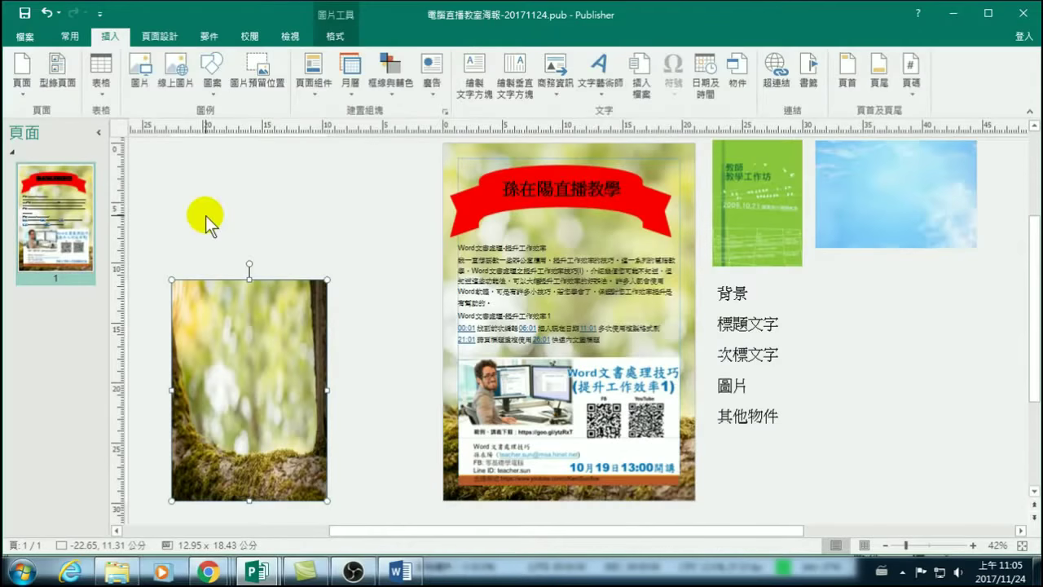
{"action": "left_click", "coordinate": [504, 268]}
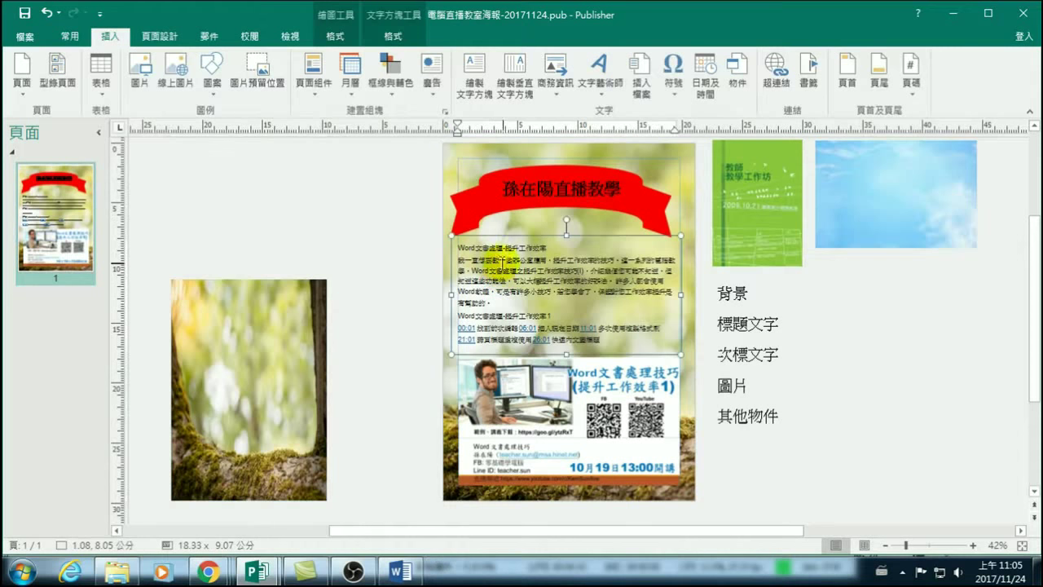
{"action": "left_click", "coordinate": [504, 189]}
{"action": "left_click_drag", "start_coordinate": [503, 189], "coordinate": [634, 189]}
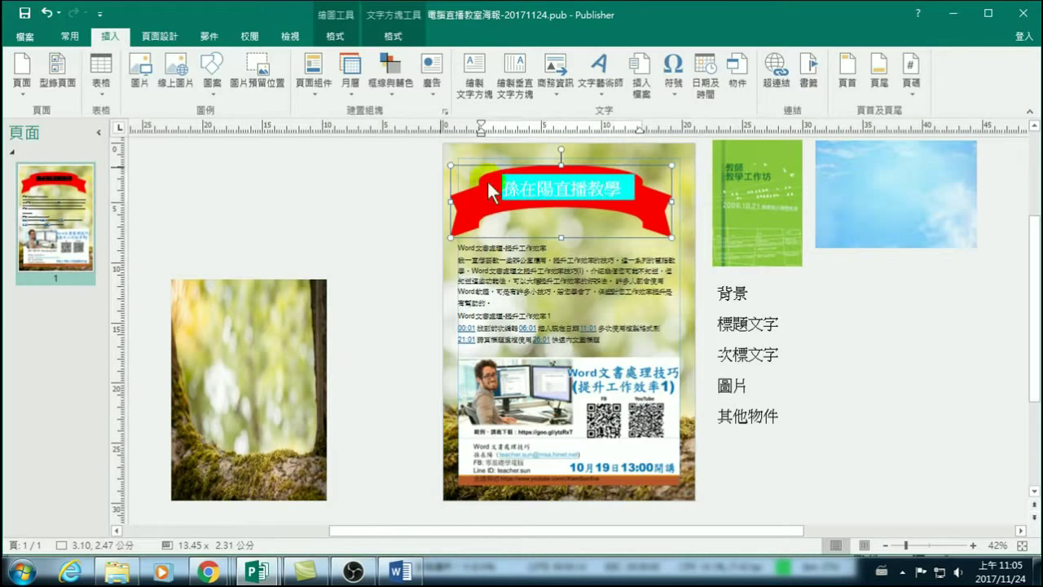
{"action": "left_click", "coordinate": [69, 37]}
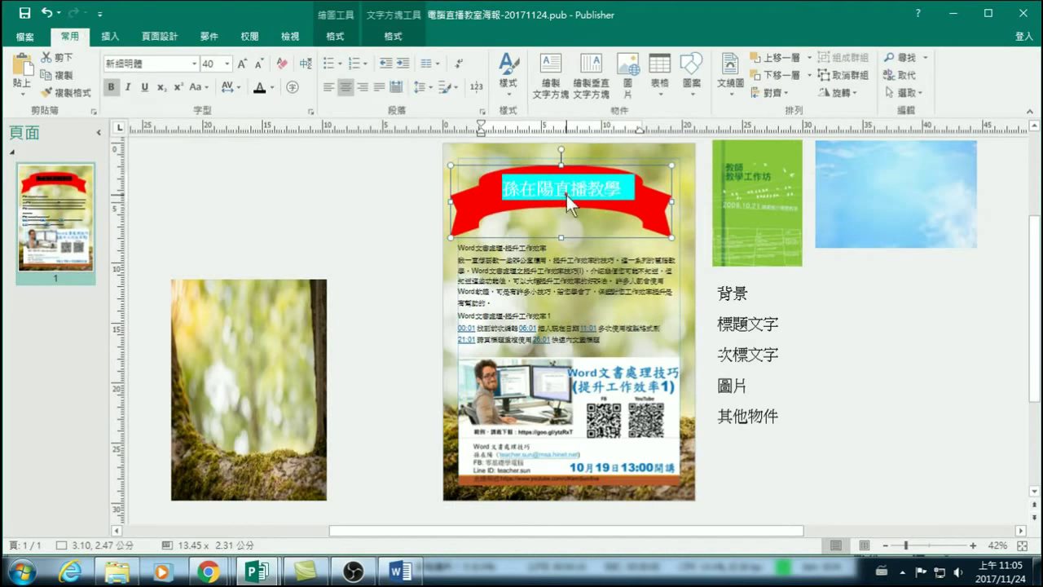
{"action": "left_click", "coordinate": [513, 192]}
{"action": "left_click_drag", "start_coordinate": [502, 189], "coordinate": [608, 194]}
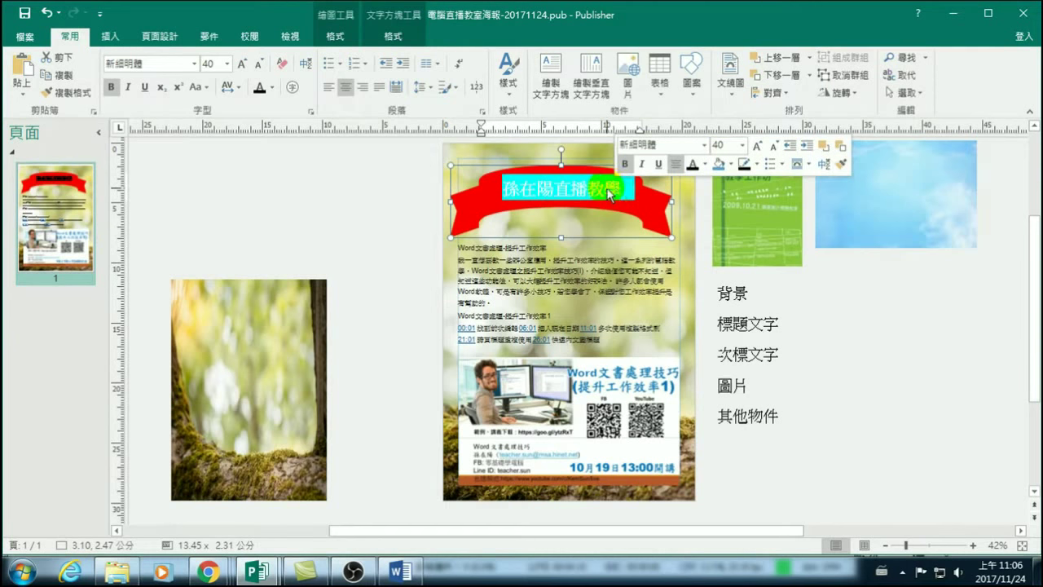
{"action": "left_click", "coordinate": [693, 128]}
{"action": "left_click_drag", "start_coordinate": [693, 129], "coordinate": [632, 184]}
{"action": "left_click", "coordinate": [622, 181]}
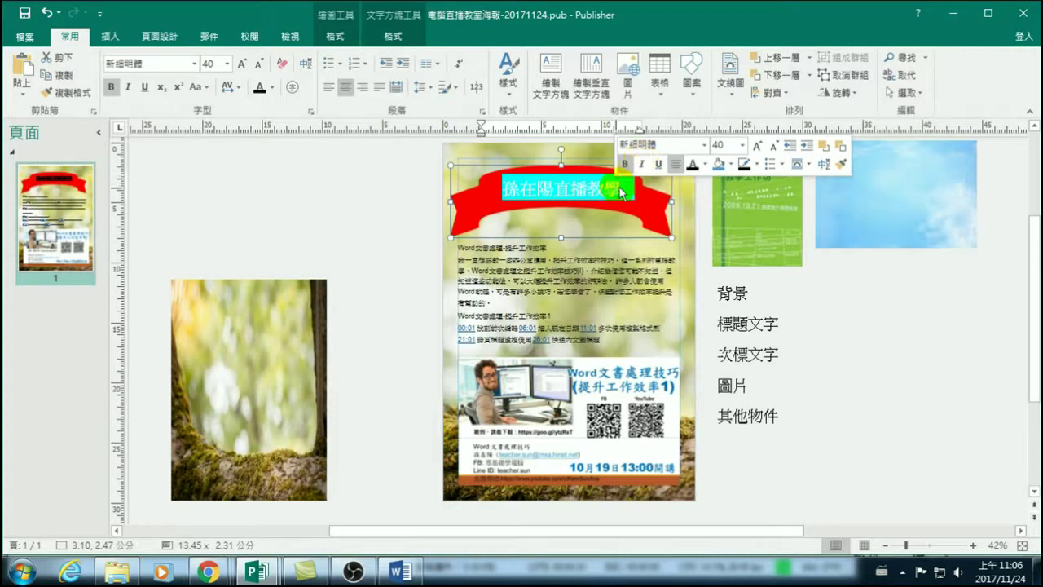
{"action": "left_click_drag", "start_coordinate": [503, 189], "coordinate": [634, 190]}
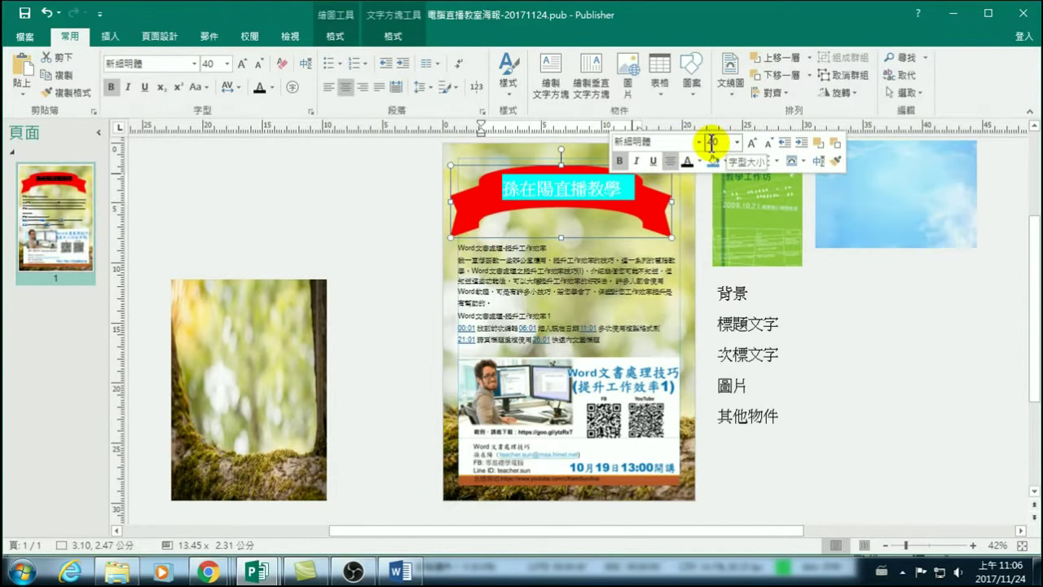
{"action": "left_click", "coordinate": [519, 265]}
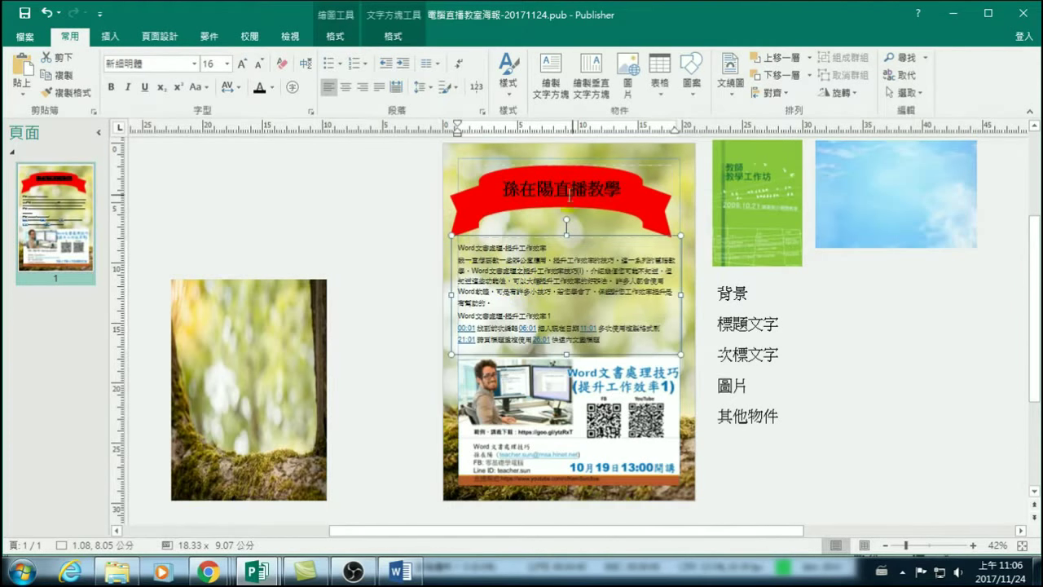
Enlarge the Word 文書處理-提升工作效率 heading up to 72 pt, then reduce it to 28 pt.
{"action": "left_click_drag", "start_coordinate": [551, 244], "coordinate": [453, 246]}
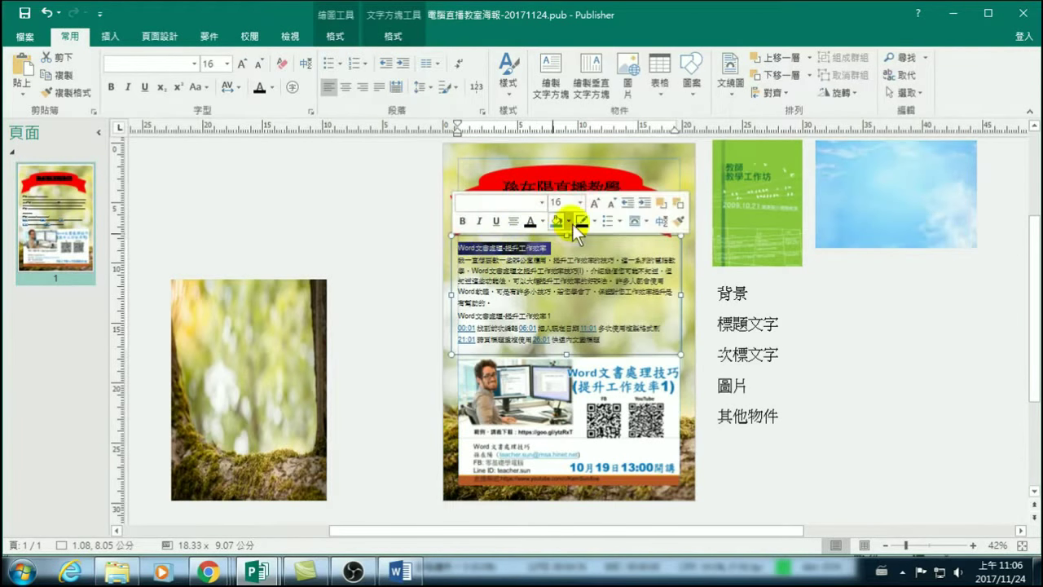
{"action": "left_click", "coordinate": [591, 205]}
{"action": "left_click", "coordinate": [596, 203]}
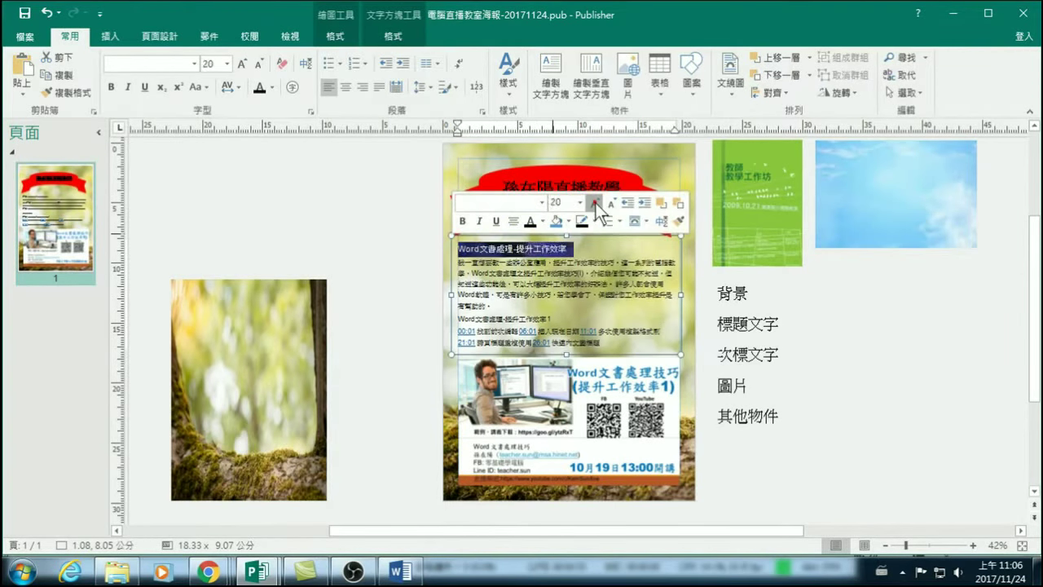
{"action": "left_click", "coordinate": [595, 203]}
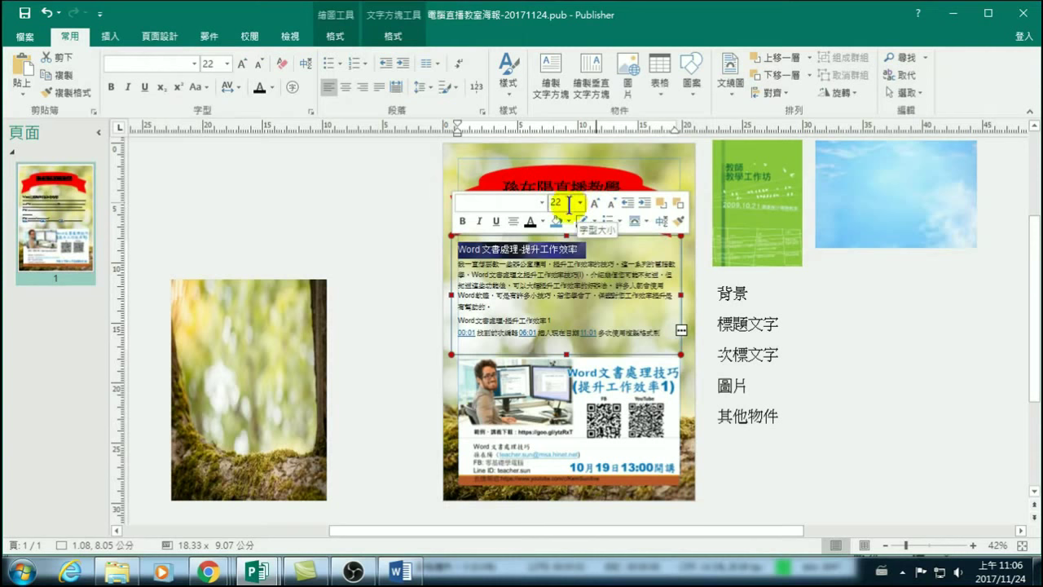
{"action": "left_click", "coordinate": [593, 204]}
{"action": "left_click", "coordinate": [593, 204]}
{"action": "left_click", "coordinate": [593, 204]}
{"action": "left_click", "coordinate": [593, 204]}
{"action": "left_click", "coordinate": [593, 204]}
{"action": "left_click", "coordinate": [594, 203]}
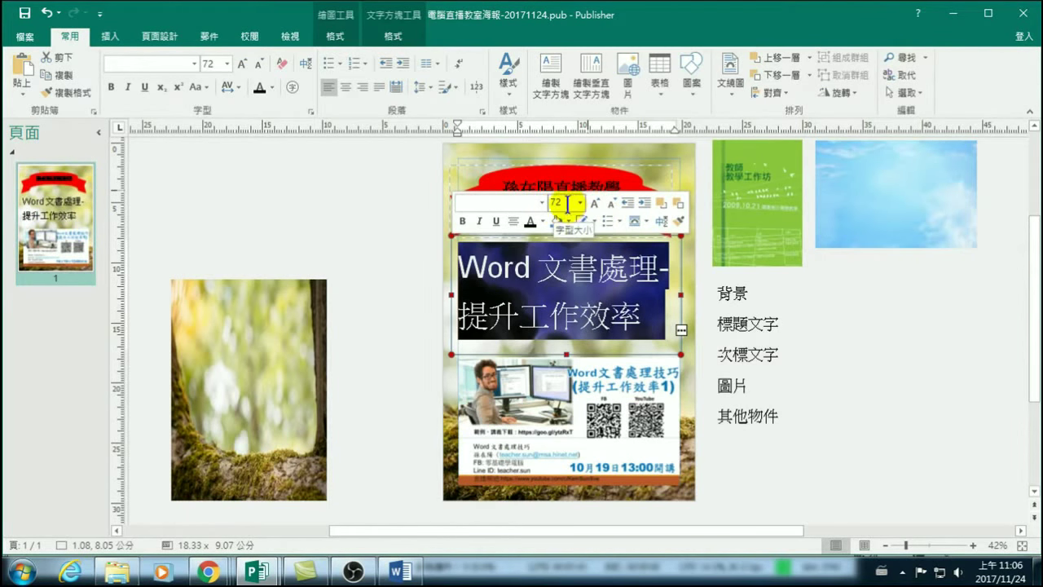
{"action": "left_click", "coordinate": [611, 203]}
{"action": "left_click", "coordinate": [611, 203]}
{"action": "left_click", "coordinate": [611, 203]}
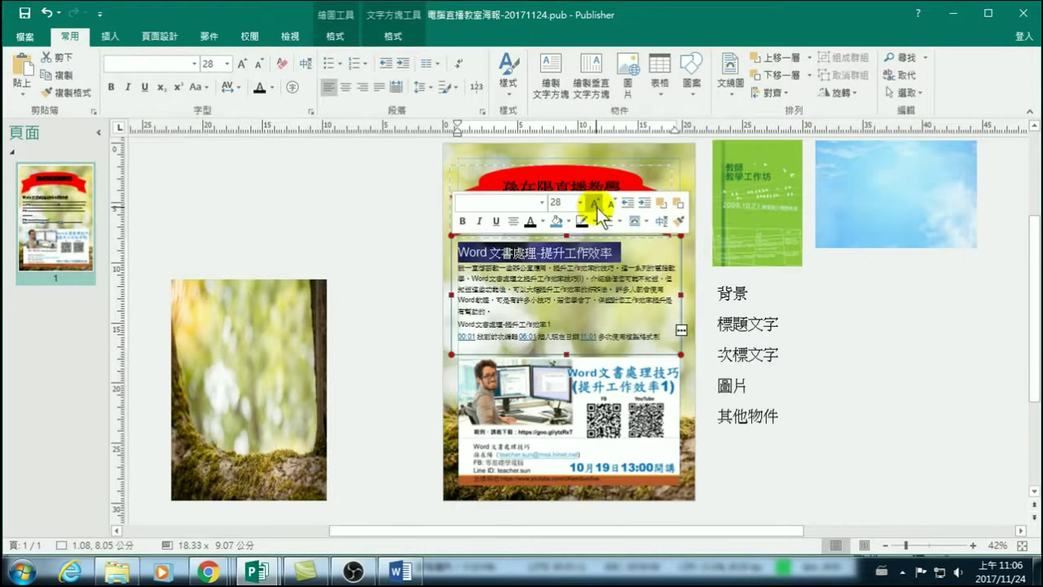
{"action": "left_click", "coordinate": [873, 326]}
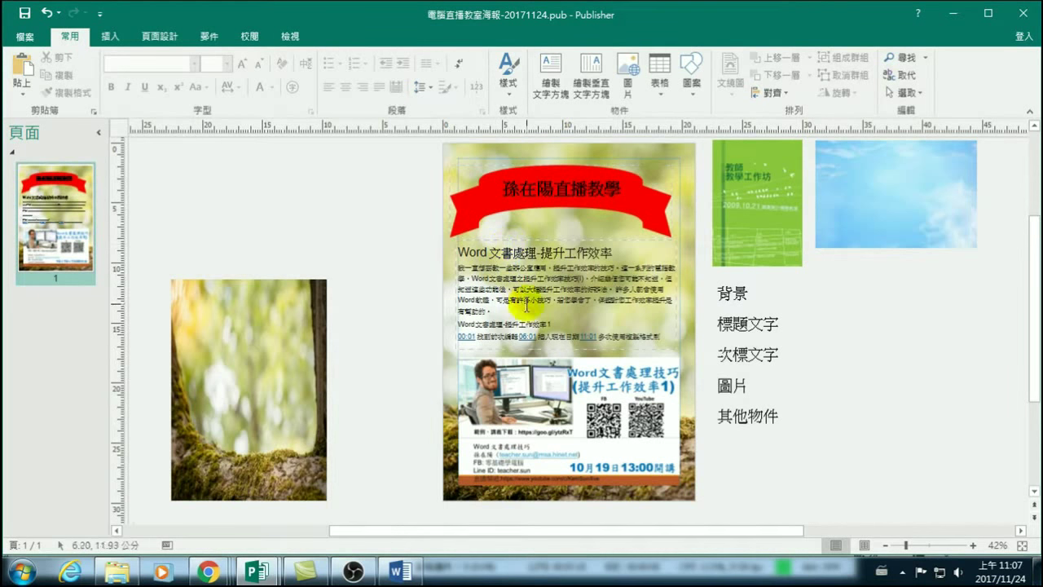
Lengthen the text box to show the 21:01 line and make the heading bold and underlined.
{"action": "left_click", "coordinate": [567, 349]}
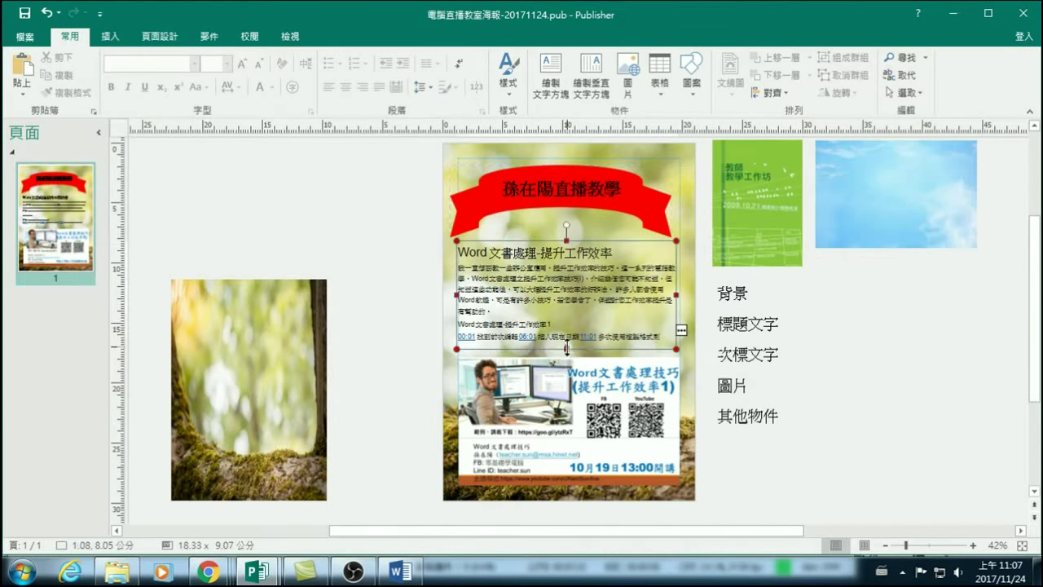
{"action": "left_click_drag", "start_coordinate": [566, 350], "coordinate": [587, 359]}
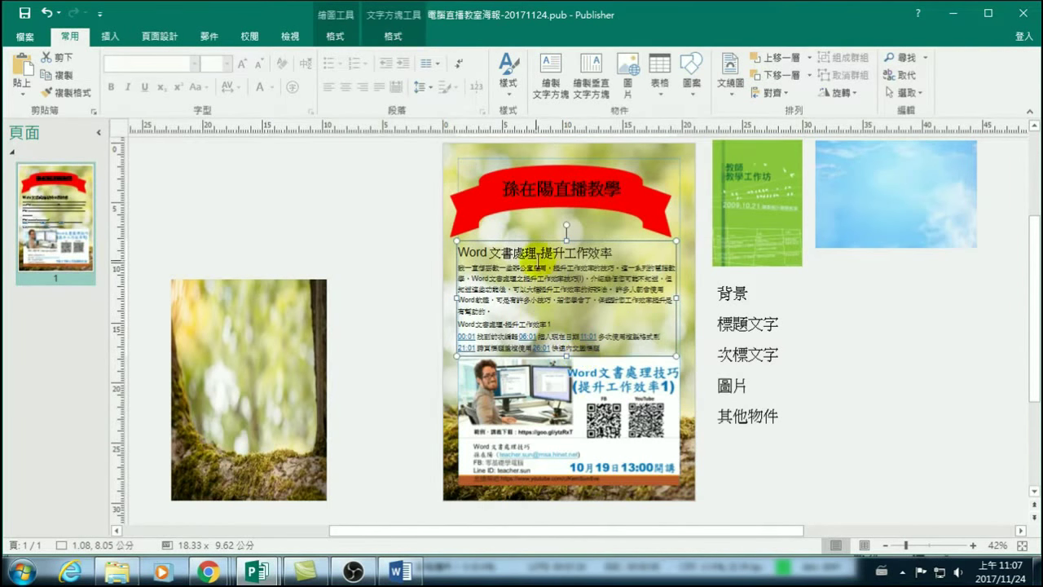
{"action": "triple_click", "coordinate": [615, 253]}
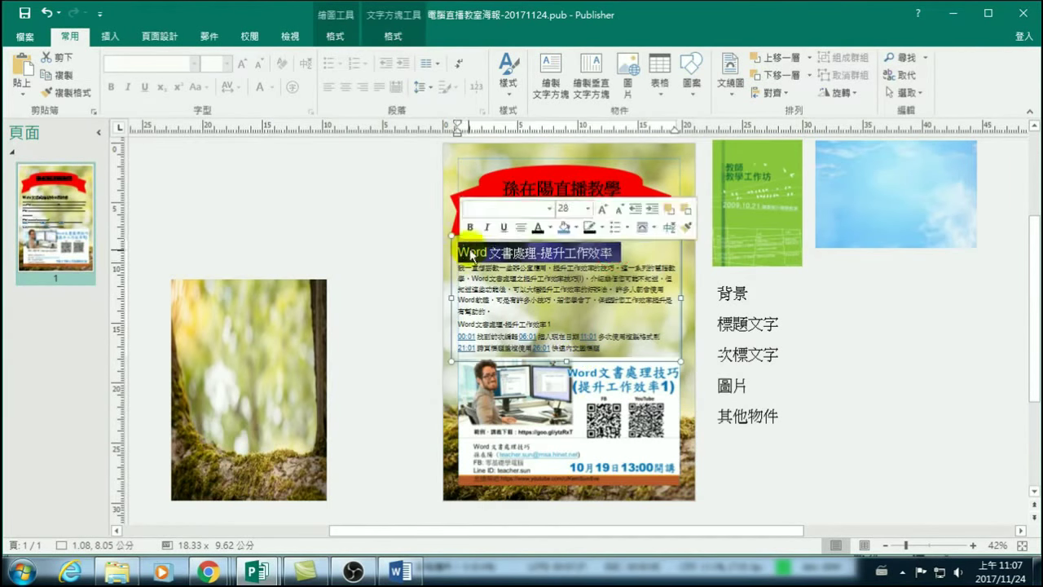
{"action": "left_click", "coordinate": [470, 227]}
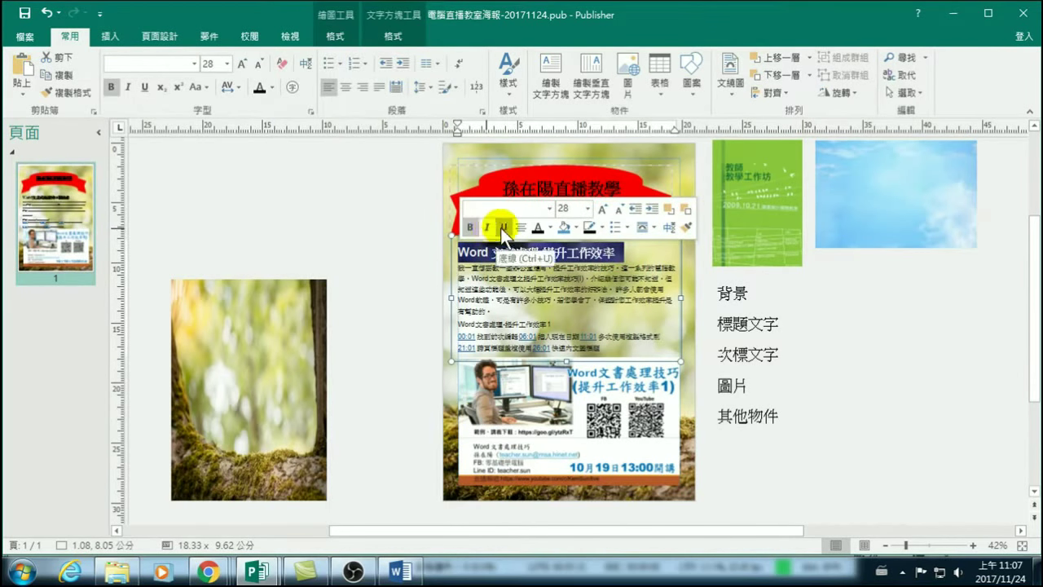
{"action": "left_click", "coordinate": [502, 228]}
{"action": "left_click", "coordinate": [851, 331]}
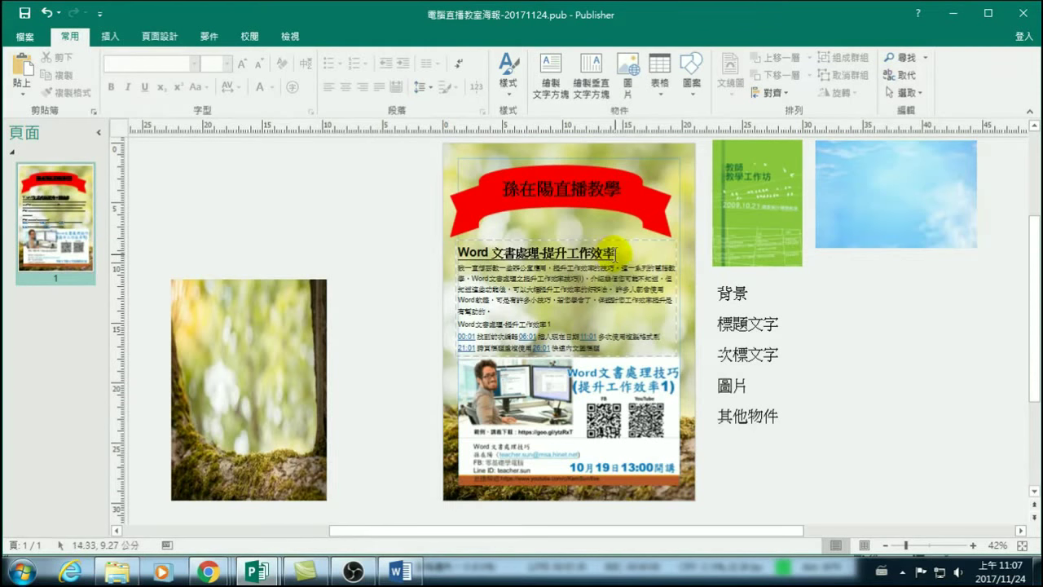
{"action": "left_click_drag", "start_coordinate": [616, 254], "coordinate": [459, 254]}
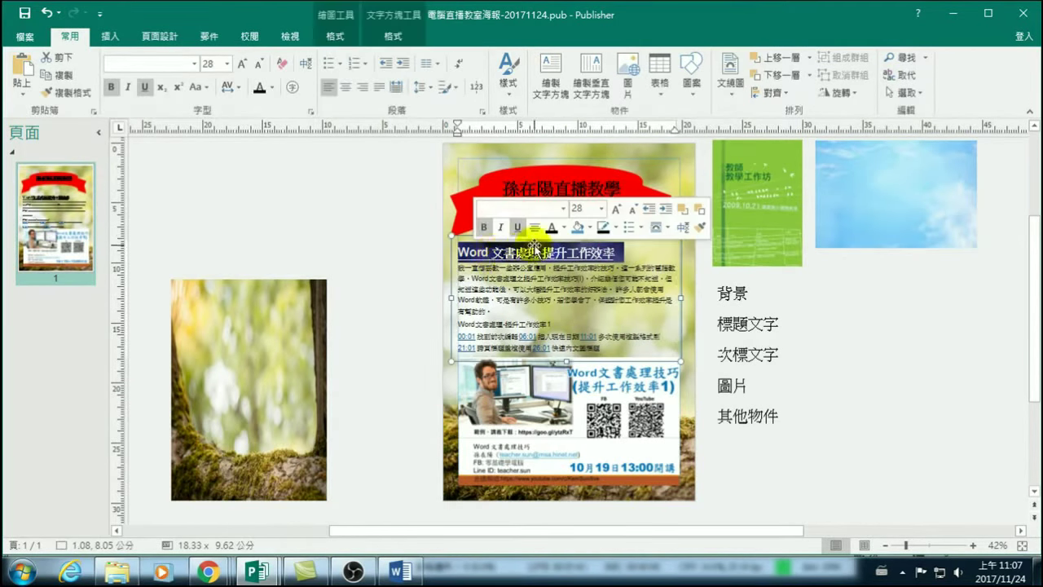
{"action": "left_click", "coordinate": [565, 209]}
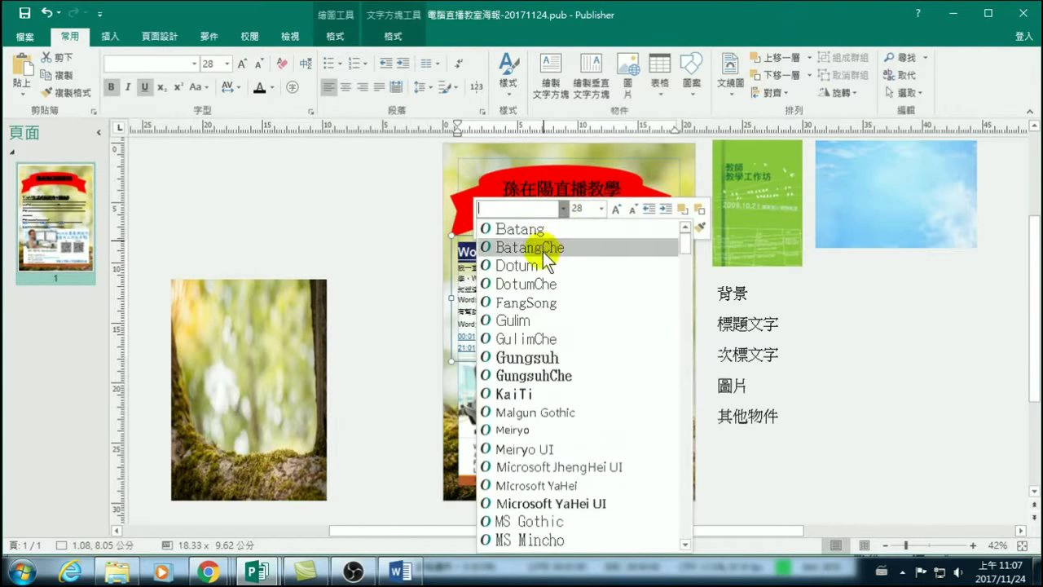
Apply 微軟正黑體 to the 'Word 文書處理-提升工作效率' heading, keeping it at 28 pt.
{"action": "scroll", "coordinate": [537, 299], "scroll_direction": "down", "scroll_amount": 2}
{"action": "scroll", "coordinate": [541, 325], "scroll_direction": "down", "scroll_amount": 5}
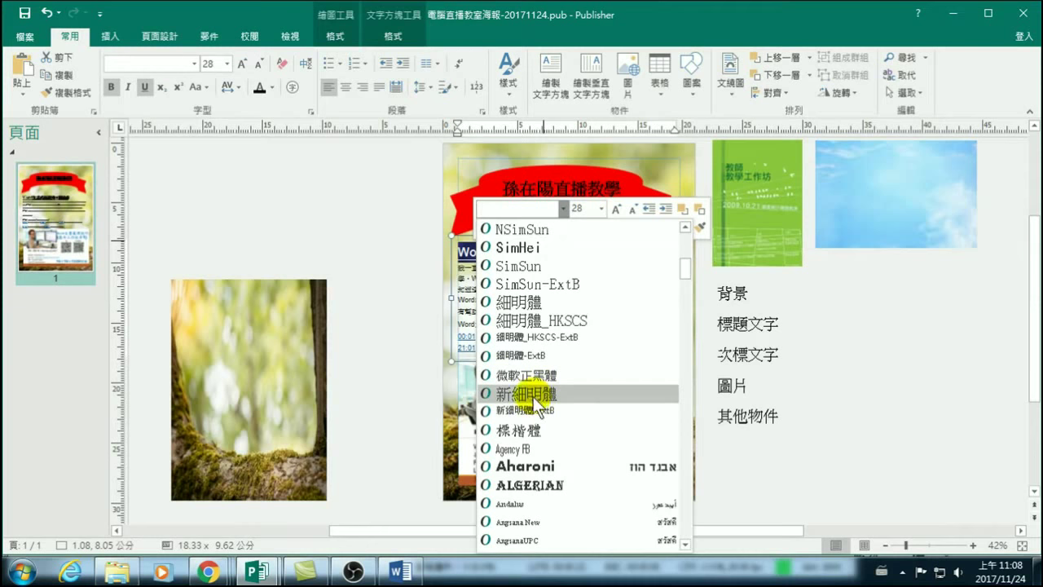
{"action": "left_click", "coordinate": [518, 378]}
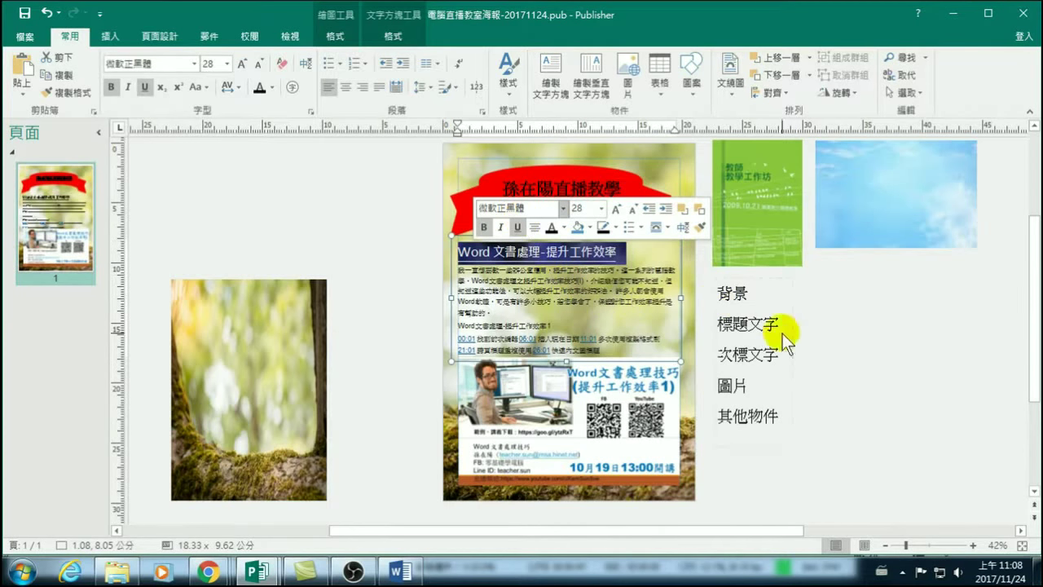
{"action": "left_click", "coordinate": [868, 351]}
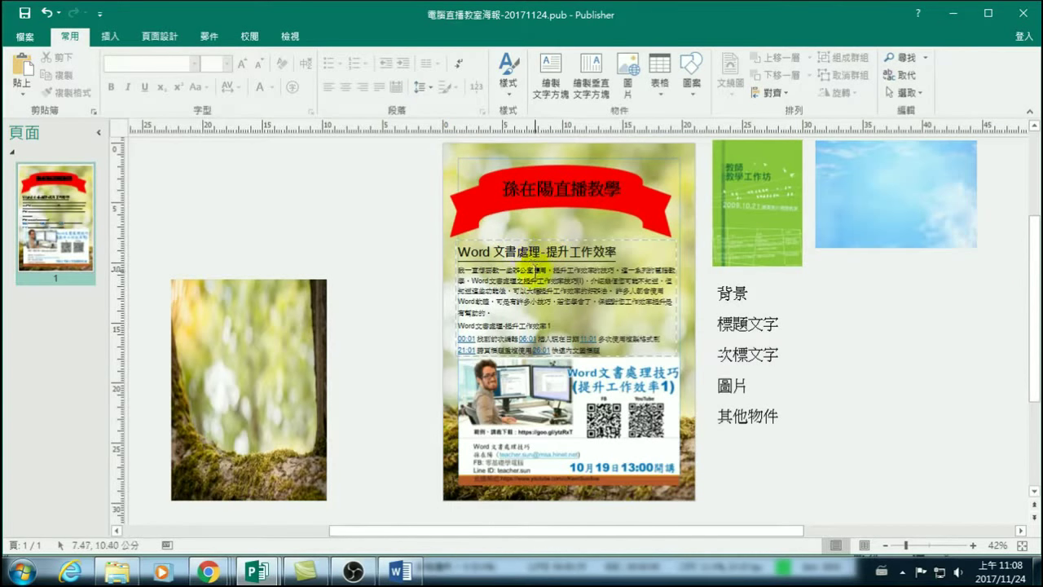
Split the course box's text into two columns from the Text Box Tools Columns menu.
{"action": "left_click_drag", "start_coordinate": [611, 348], "coordinate": [490, 267]}
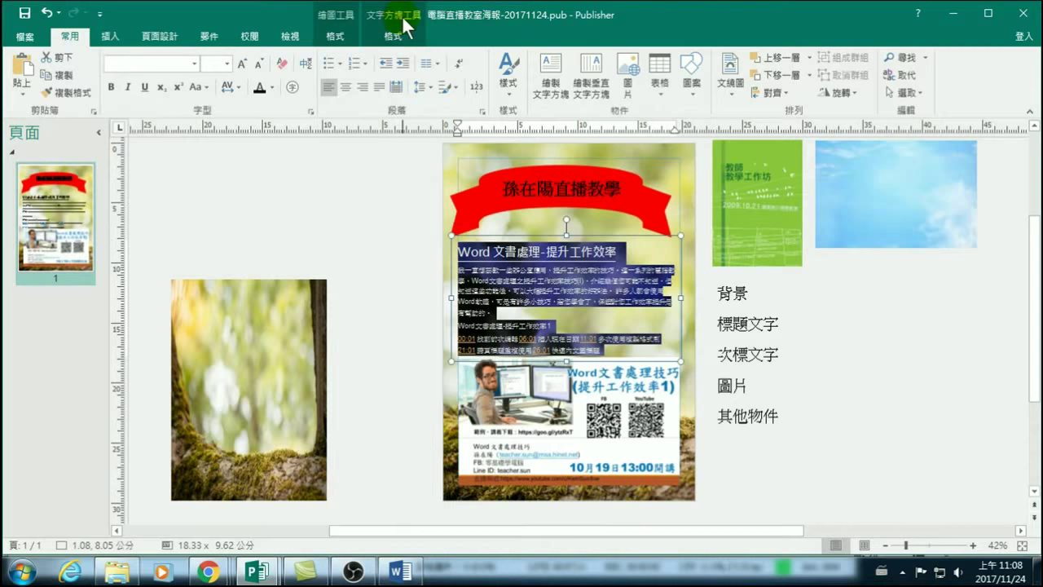
{"action": "left_click", "coordinate": [333, 34]}
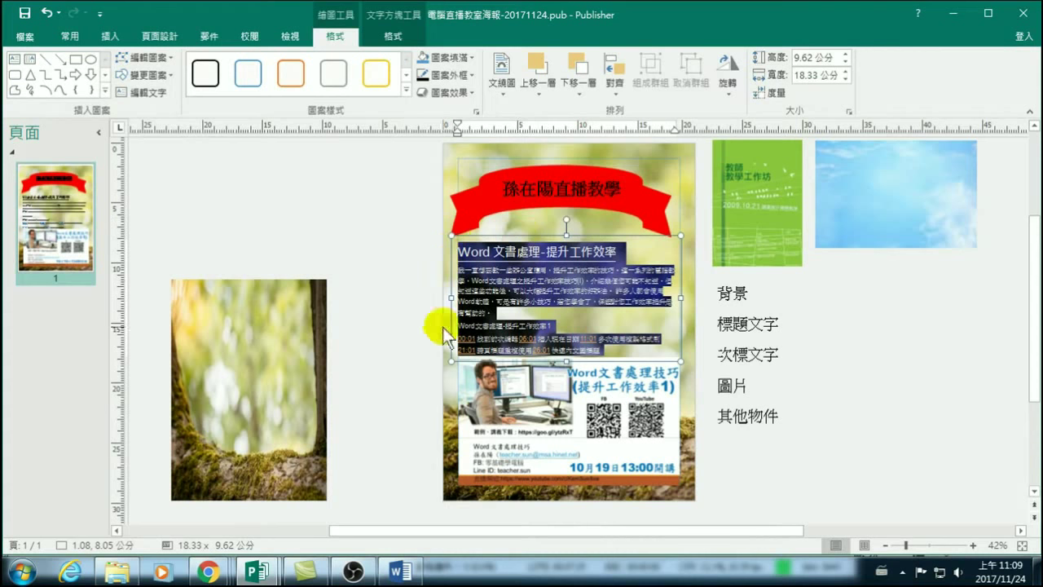
{"action": "left_click", "coordinate": [394, 36]}
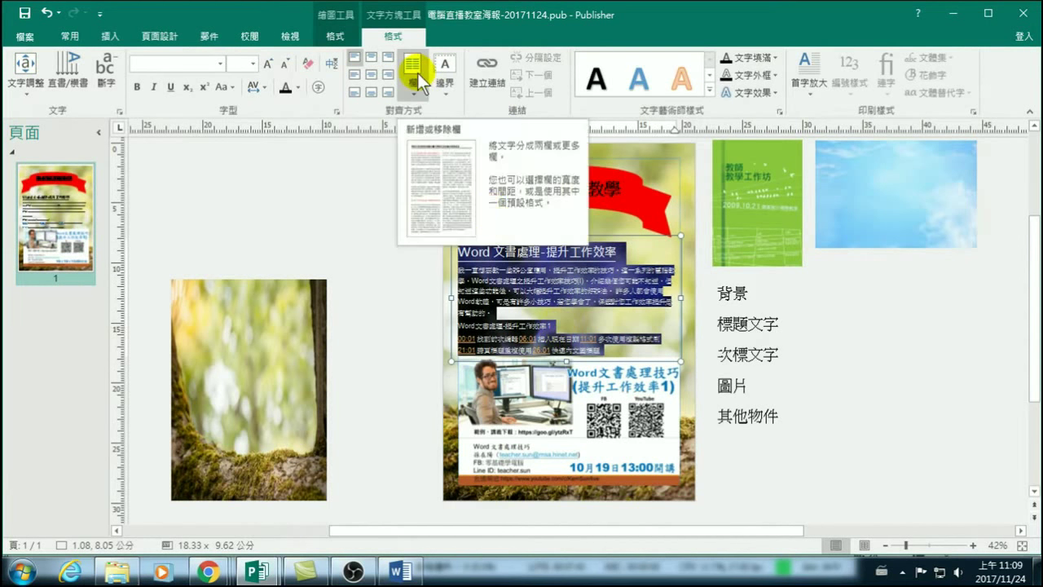
{"action": "left_click", "coordinate": [550, 343]}
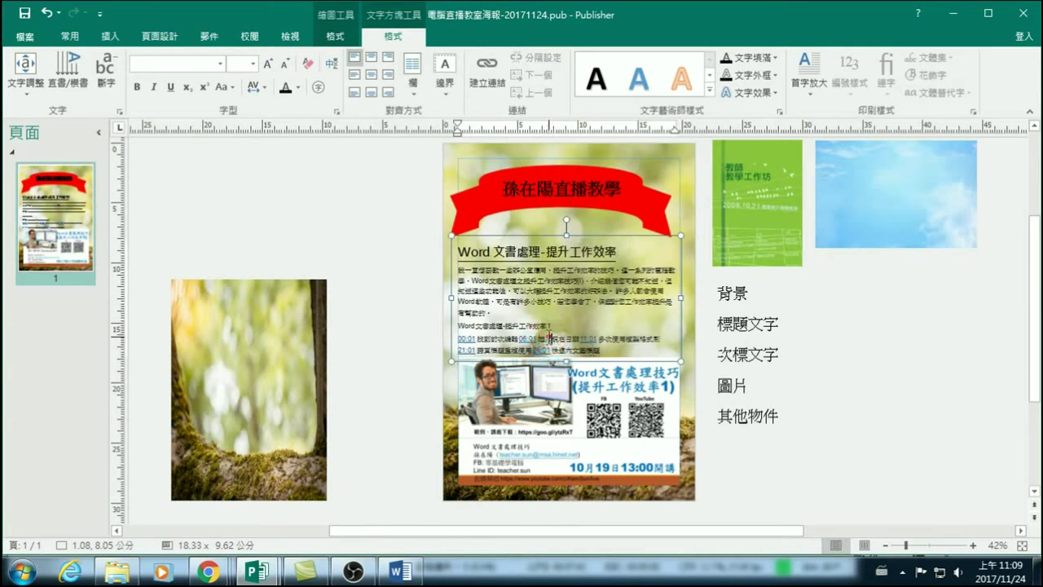
{"action": "left_click_drag", "start_coordinate": [612, 350], "coordinate": [456, 338]}
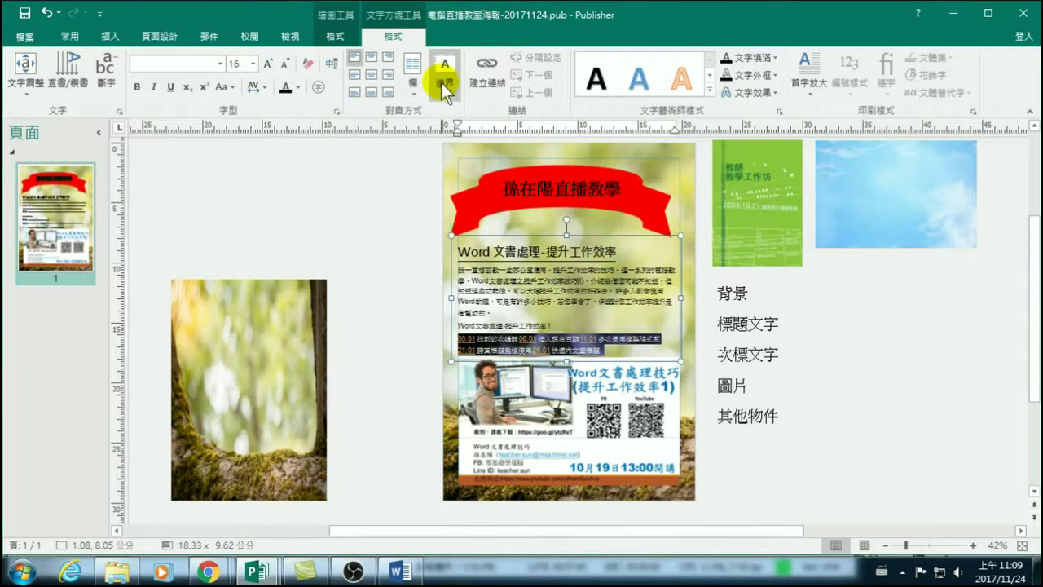
{"action": "left_click", "coordinate": [412, 79]}
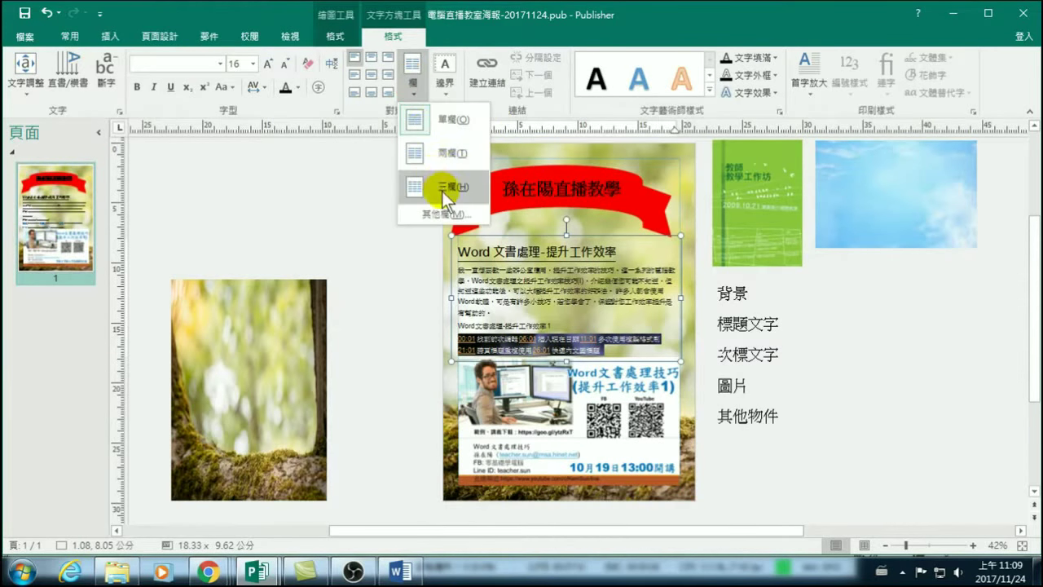
{"action": "left_click", "coordinate": [455, 154]}
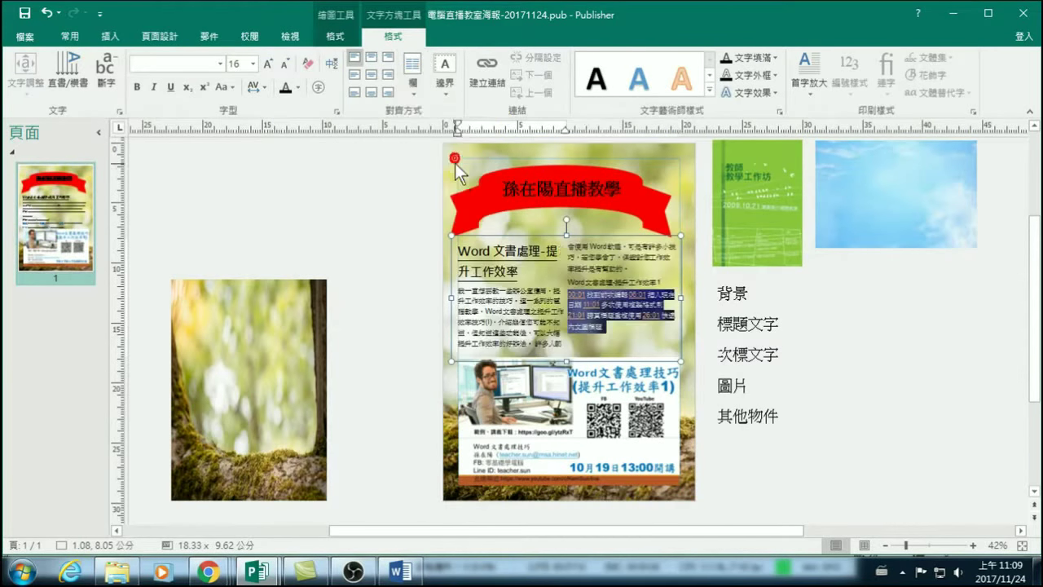
Select all the course text, reflow it to one column, then back to two columns.
{"action": "left_click", "coordinate": [603, 284]}
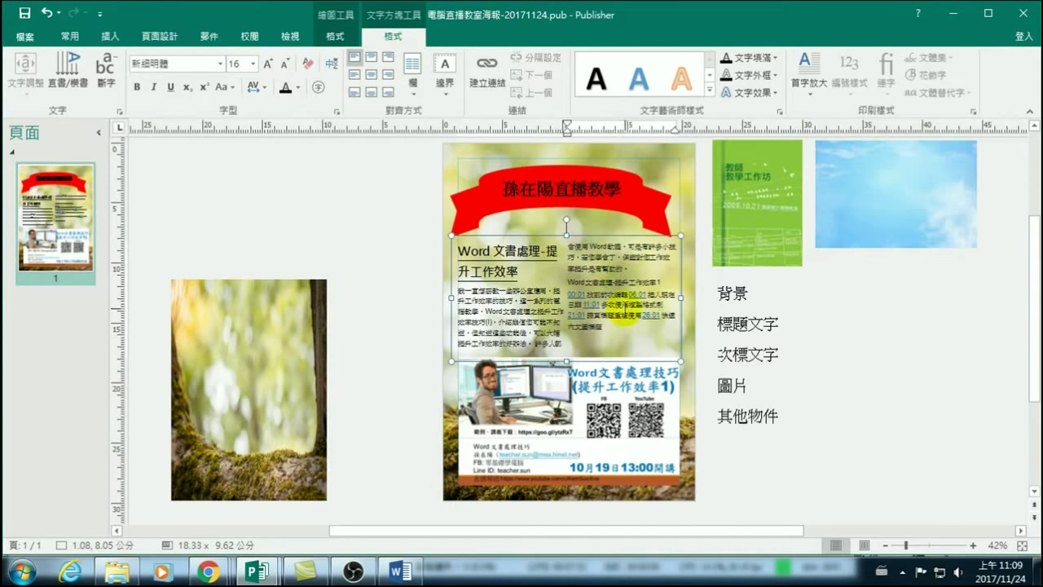
{"action": "left_click", "coordinate": [489, 251]}
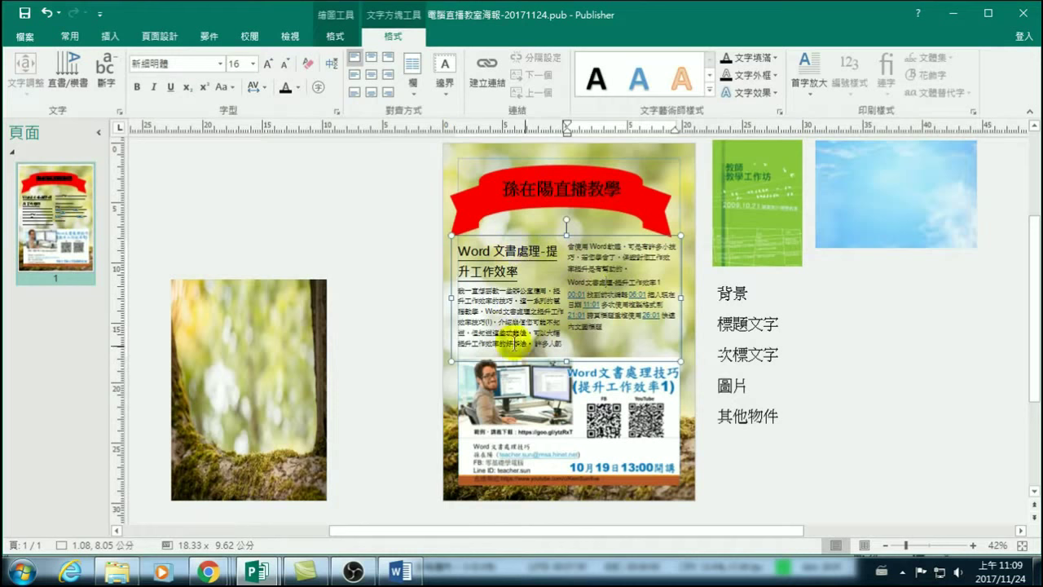
{"action": "left_click_drag", "start_coordinate": [621, 336], "coordinate": [453, 248]}
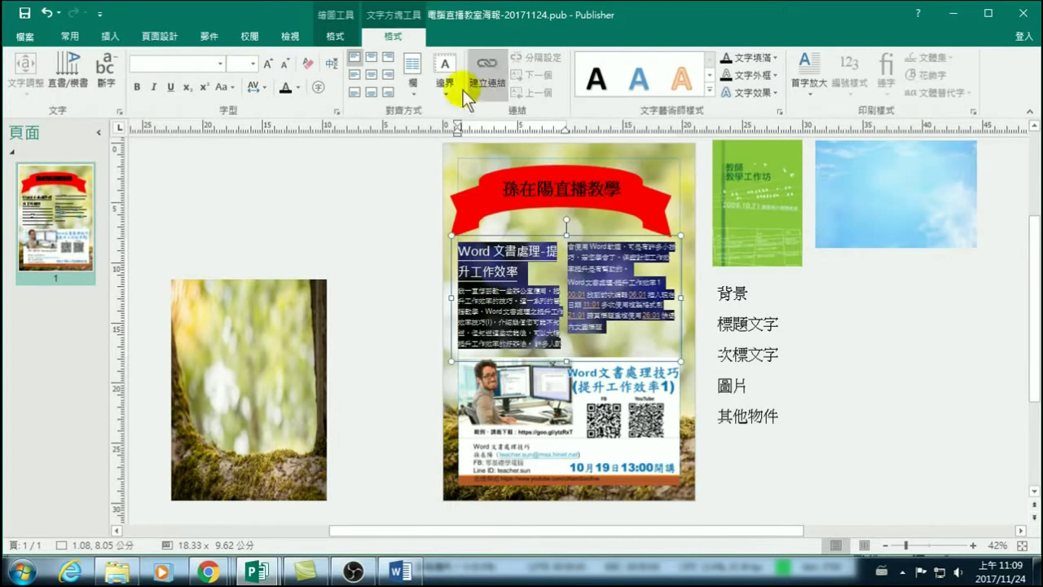
{"action": "left_click", "coordinate": [414, 81]}
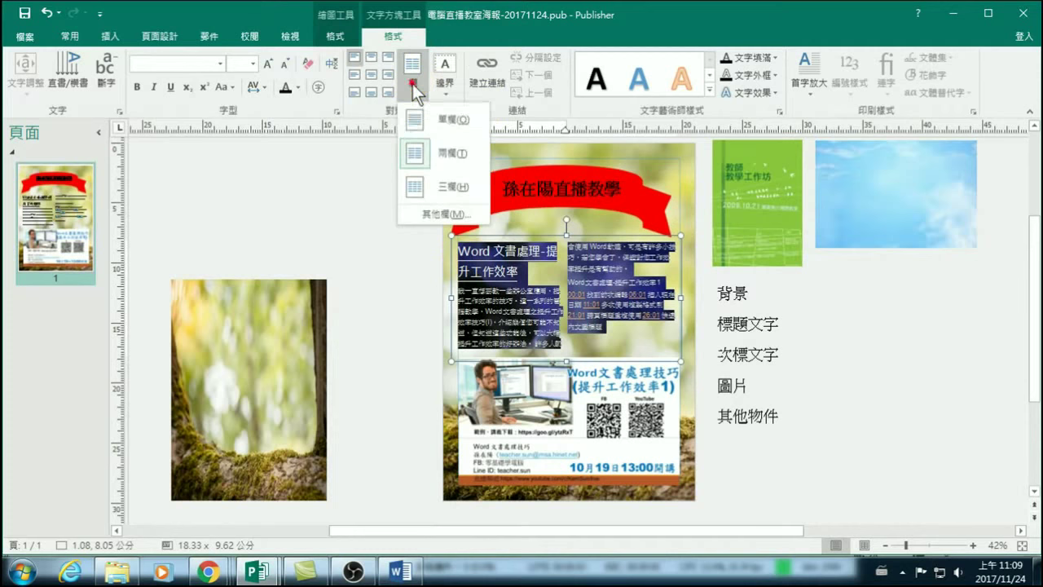
{"action": "left_click", "coordinate": [446, 118]}
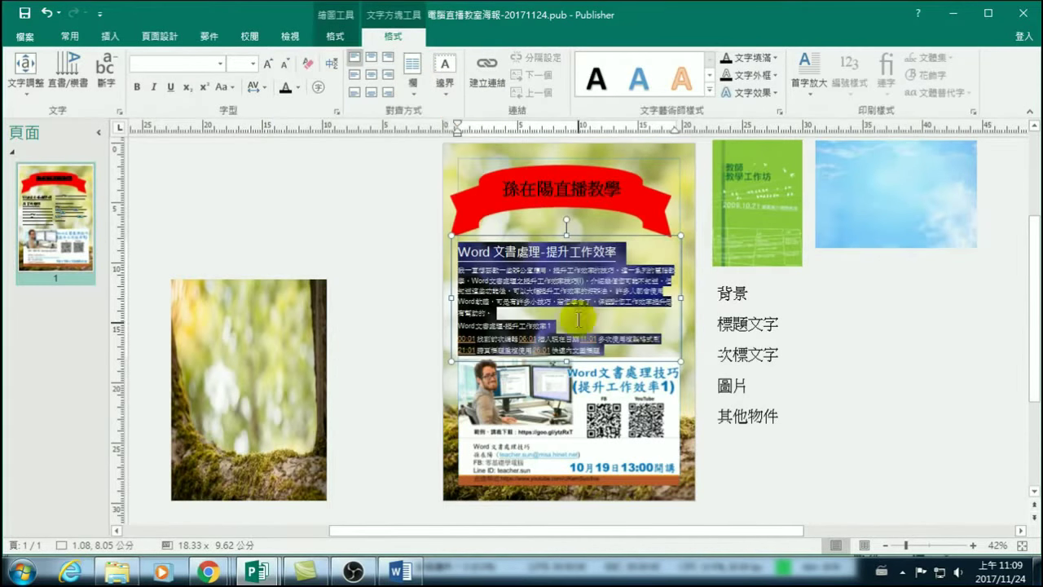
{"action": "left_click", "coordinate": [416, 82]}
{"action": "left_click", "coordinate": [451, 152]}
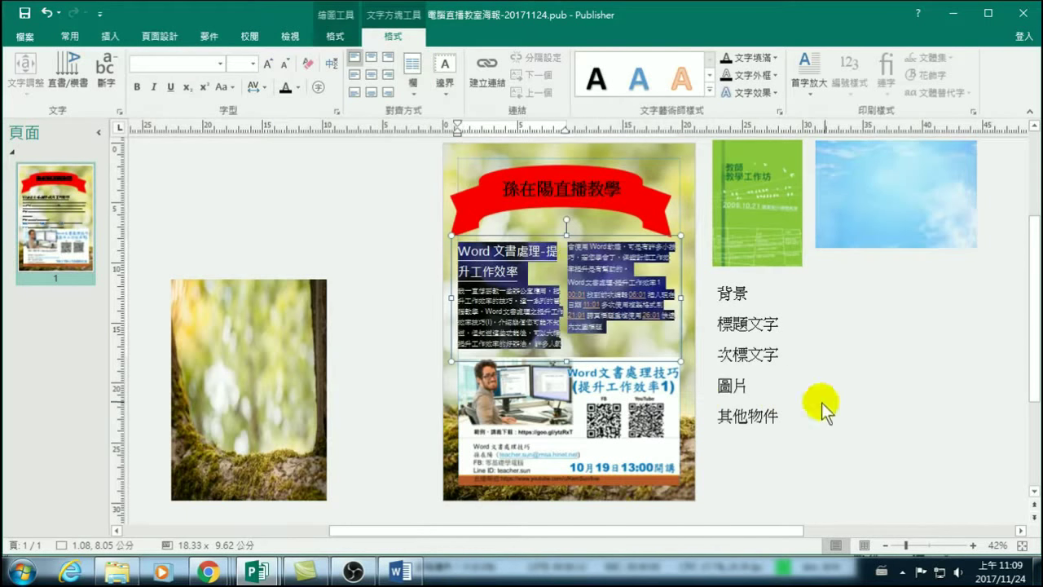
{"action": "left_click", "coordinate": [888, 374]}
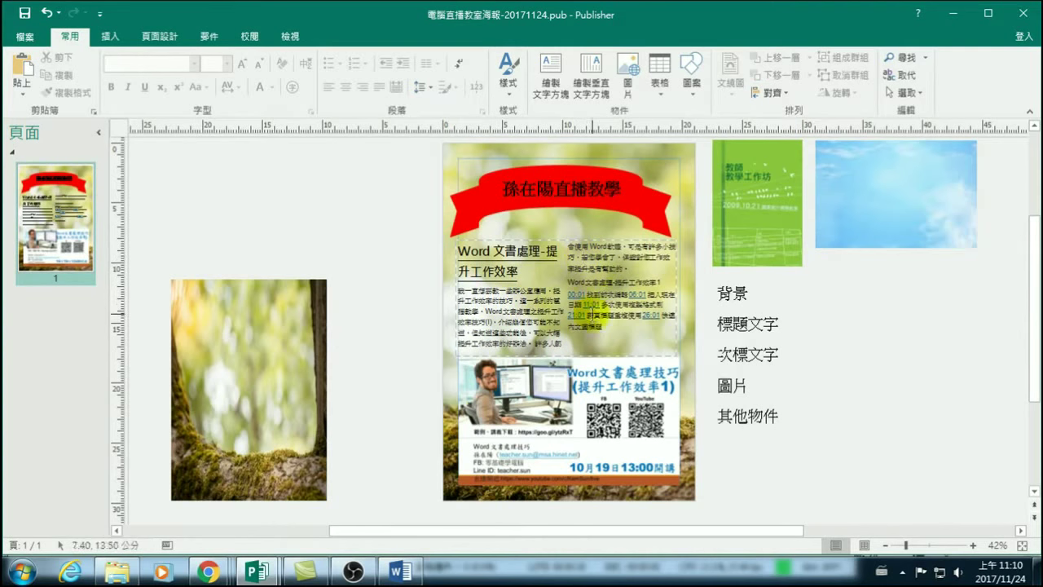
{"action": "left_click_drag", "start_coordinate": [458, 250], "coordinate": [647, 259]}
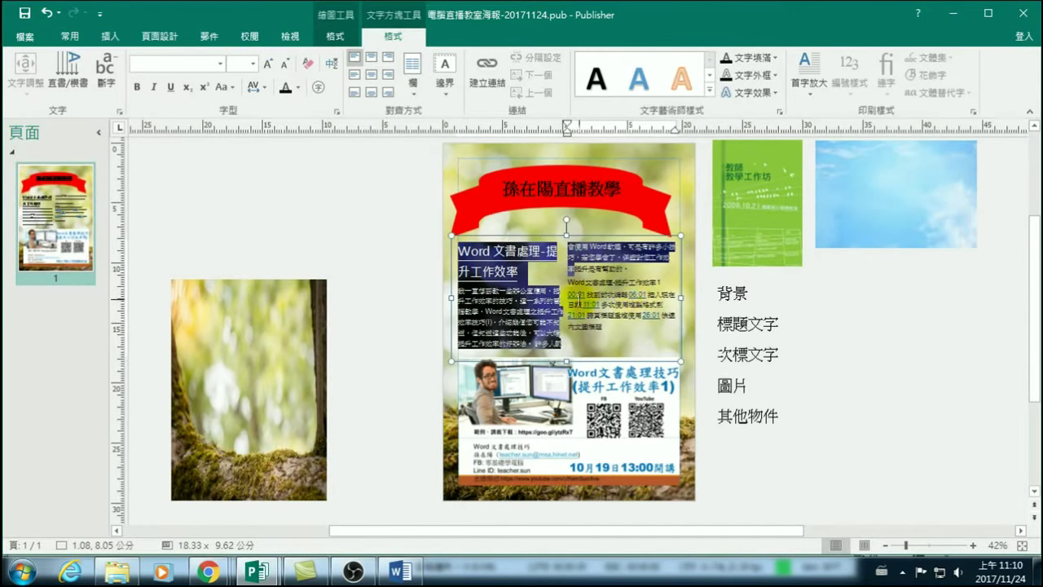
{"action": "left_click", "coordinate": [566, 292]}
{"action": "left_click", "coordinate": [857, 364]}
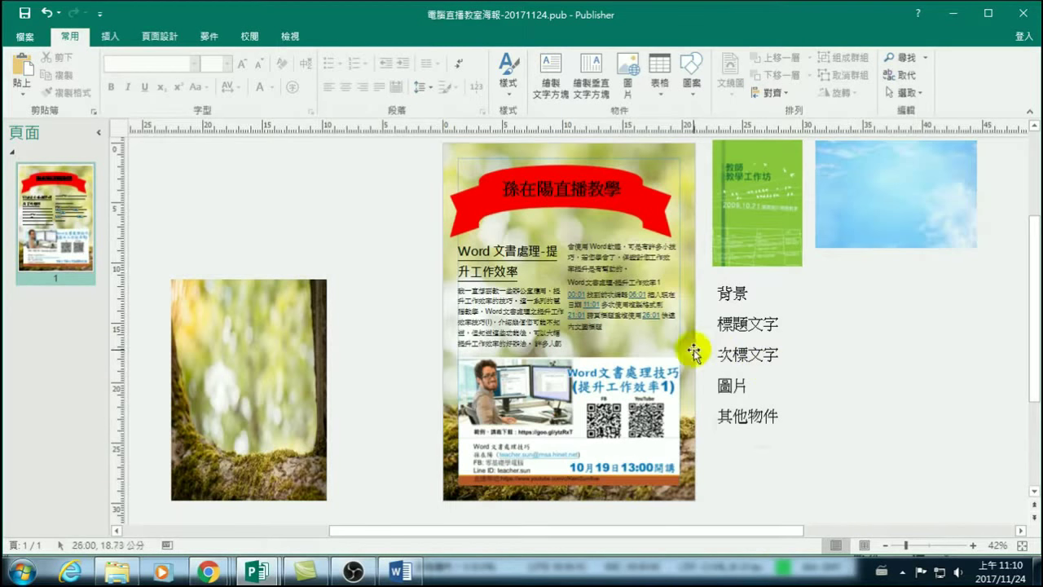
{"action": "left_click", "coordinate": [607, 330]}
{"action": "key", "text": "ctrl+a"}
{"action": "left_click_drag", "start_coordinate": [505, 319], "coordinate": [444, 241]}
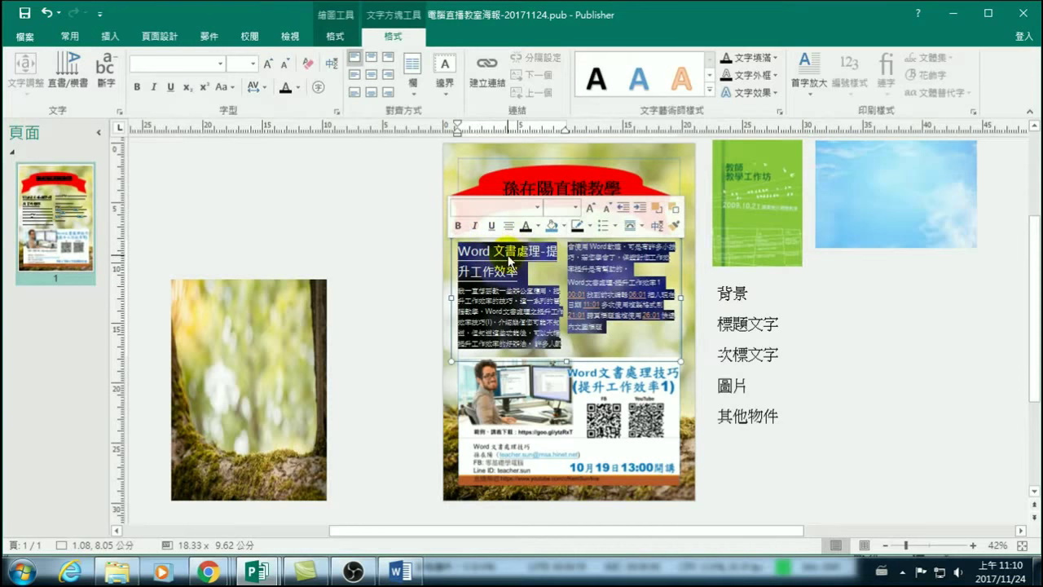
Set the course text to 微軟正黑體 and nudge the text box's left edge slightly inward.
{"action": "left_click", "coordinate": [221, 63]}
{"action": "left_click", "coordinate": [174, 100]}
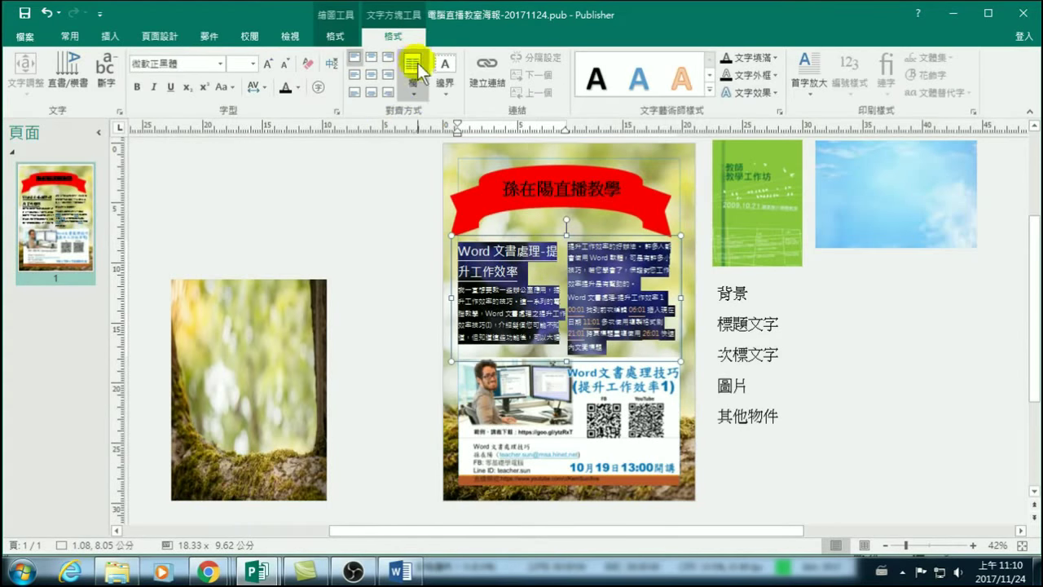
{"action": "left_click", "coordinate": [407, 292]}
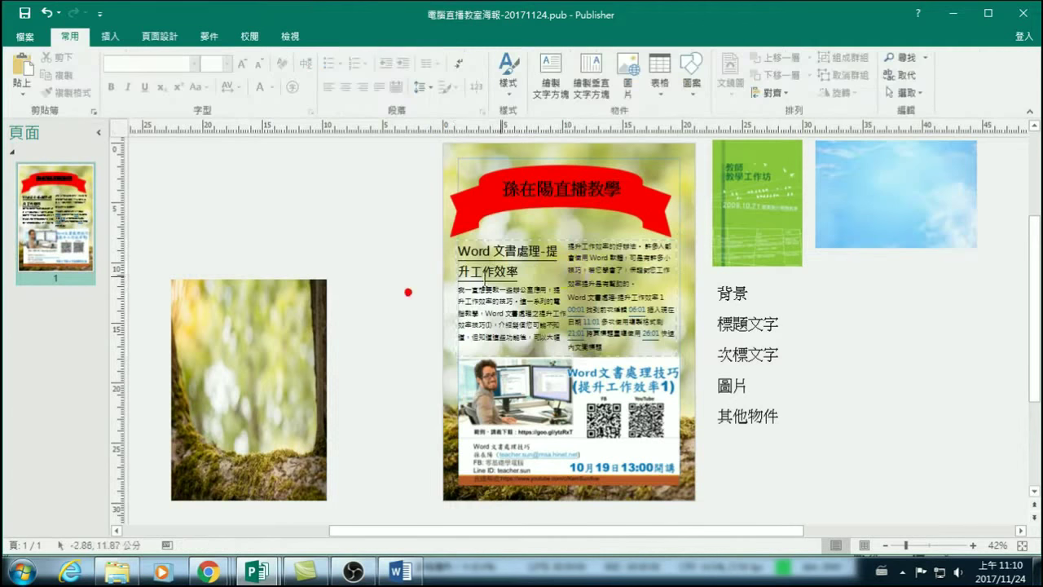
{"action": "left_click", "coordinate": [675, 290]}
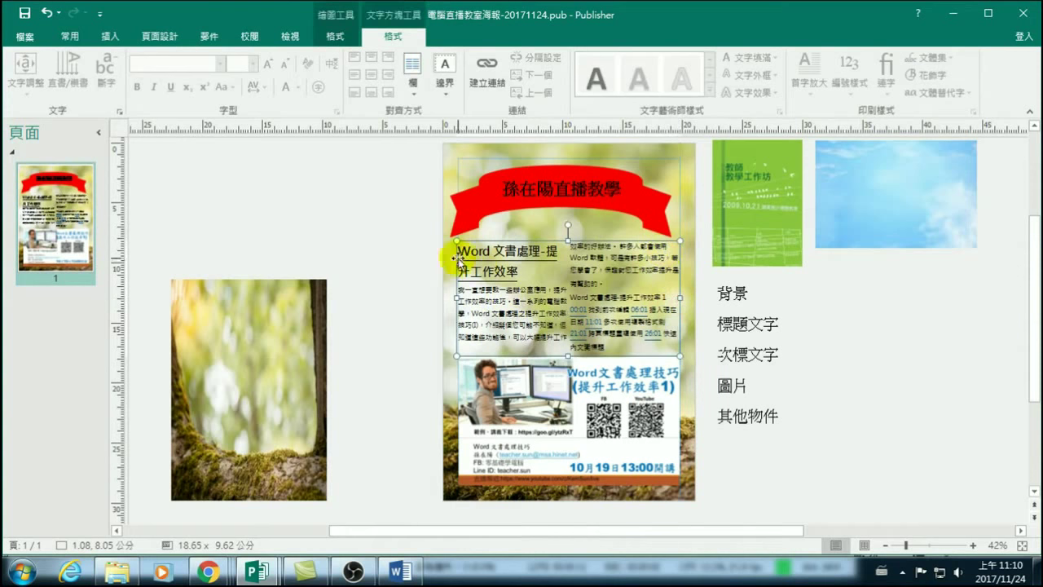
{"action": "left_click_drag", "start_coordinate": [454, 299], "coordinate": [457, 300]}
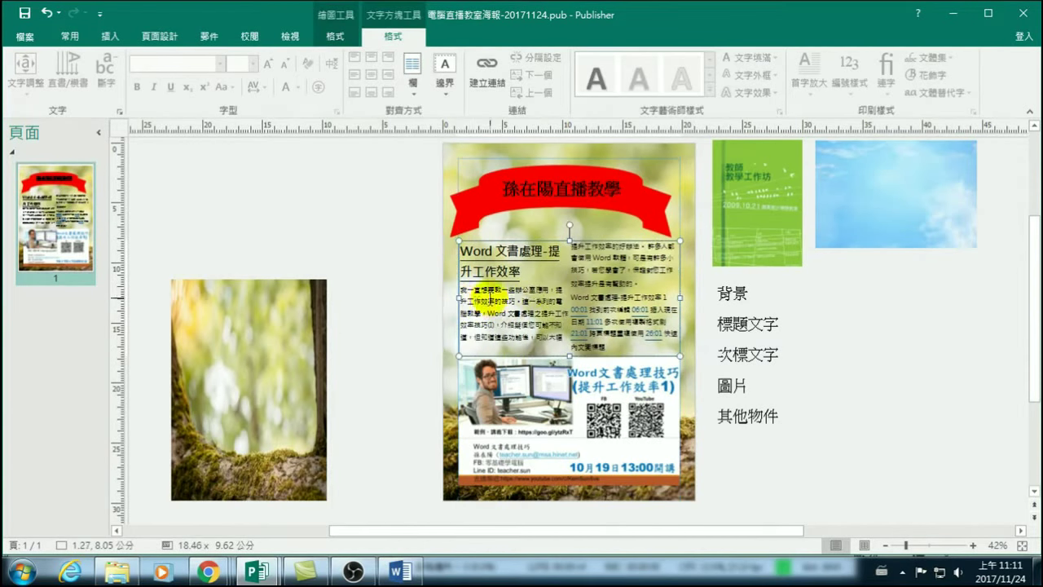
Justify all the course text in both columns.
{"action": "left_click_drag", "start_coordinate": [621, 342], "coordinate": [429, 243]}
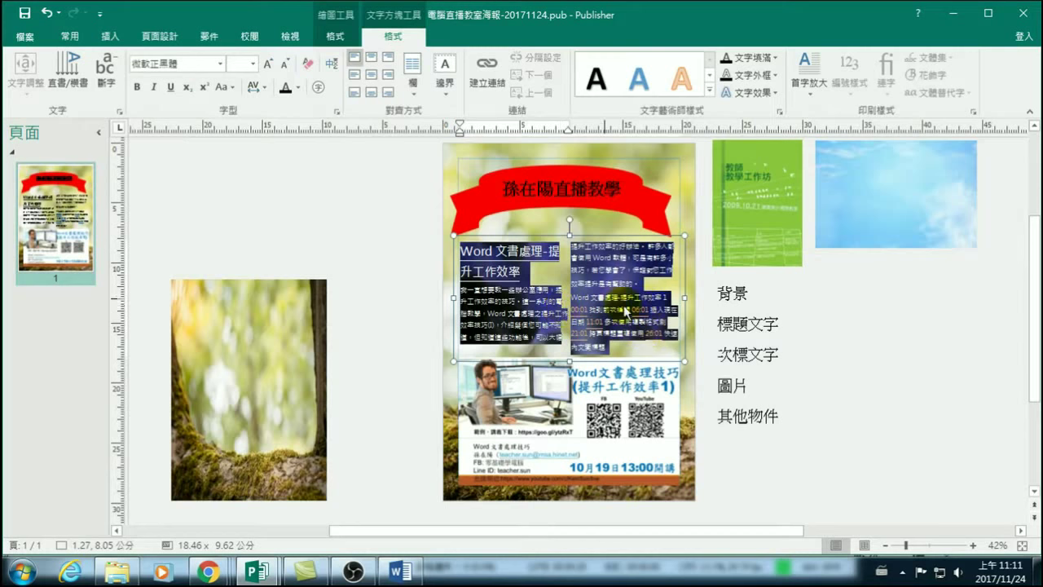
{"action": "left_click", "coordinate": [71, 38]}
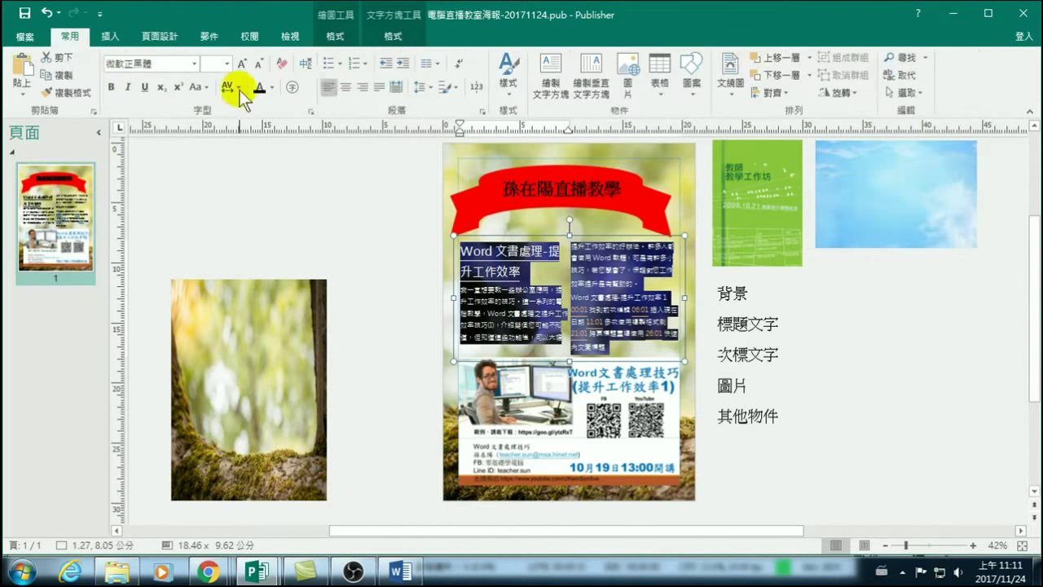
{"action": "left_click", "coordinate": [380, 90]}
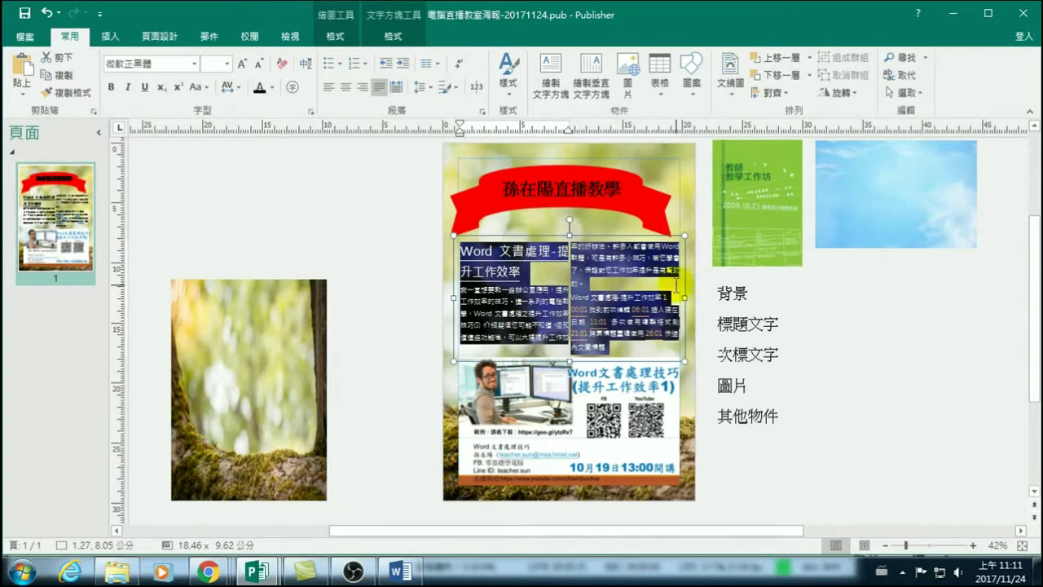
{"action": "left_click", "coordinate": [823, 383]}
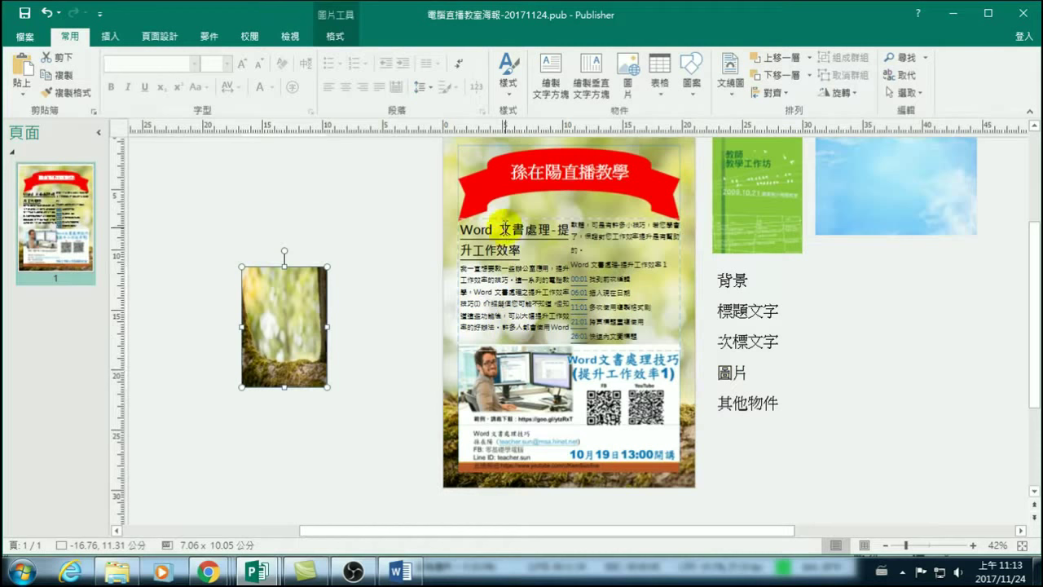
{"action": "left_click", "coordinate": [520, 219]}
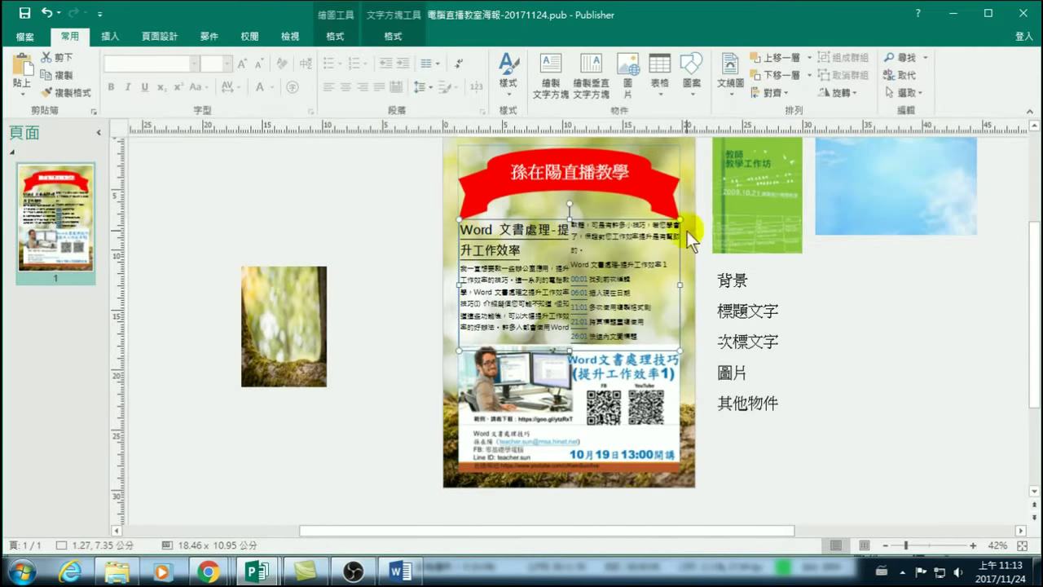
{"action": "left_click", "coordinate": [399, 36]}
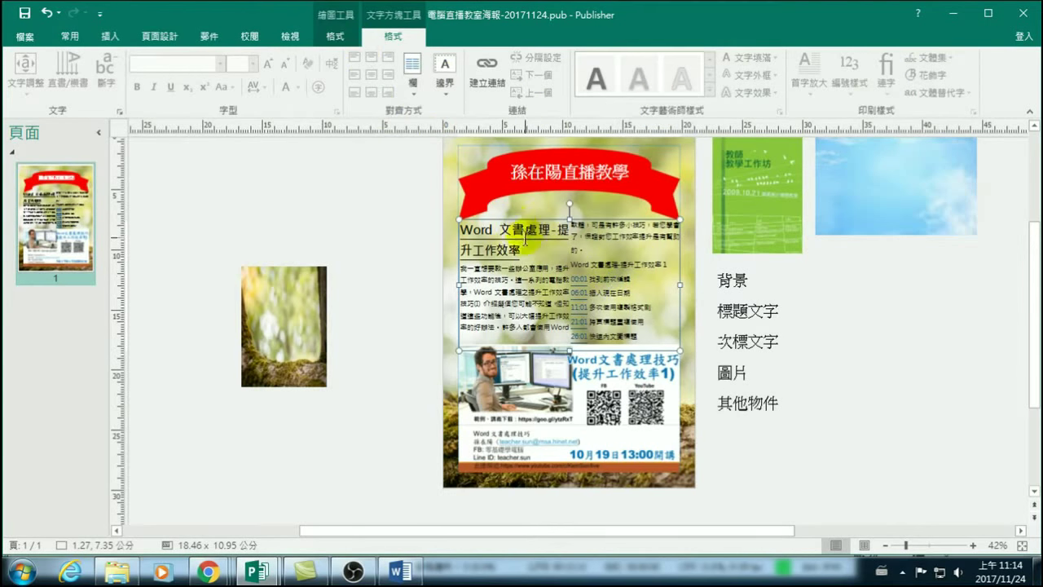
{"action": "left_click", "coordinate": [412, 273]}
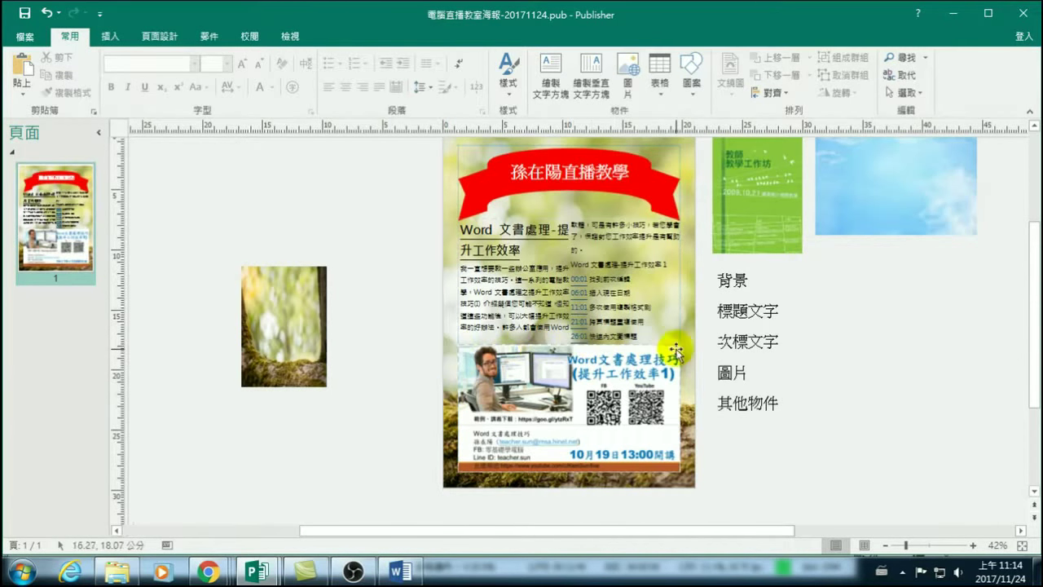
{"action": "left_click", "coordinate": [578, 222]}
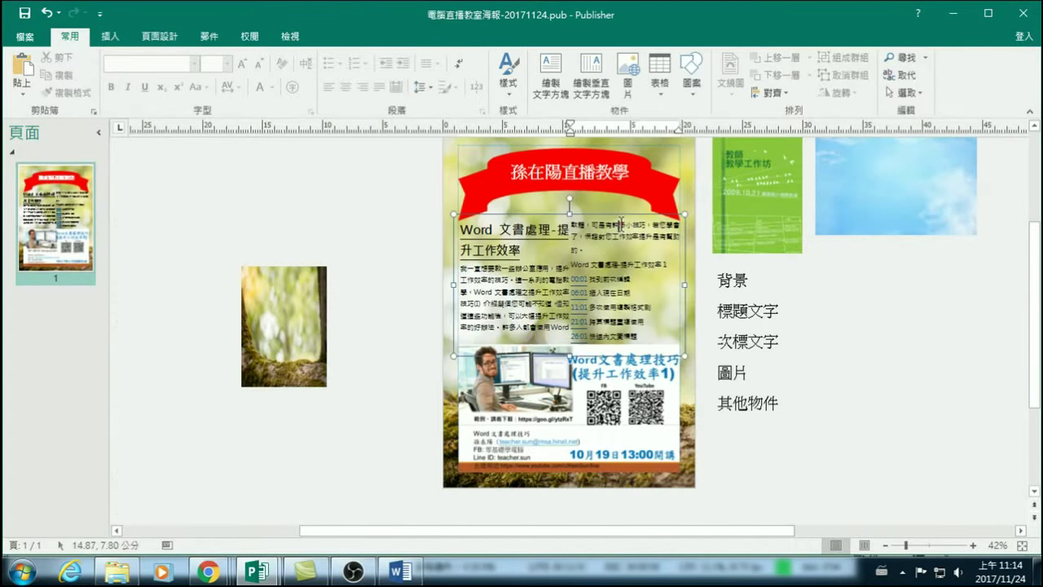
{"action": "left_click", "coordinate": [579, 221]}
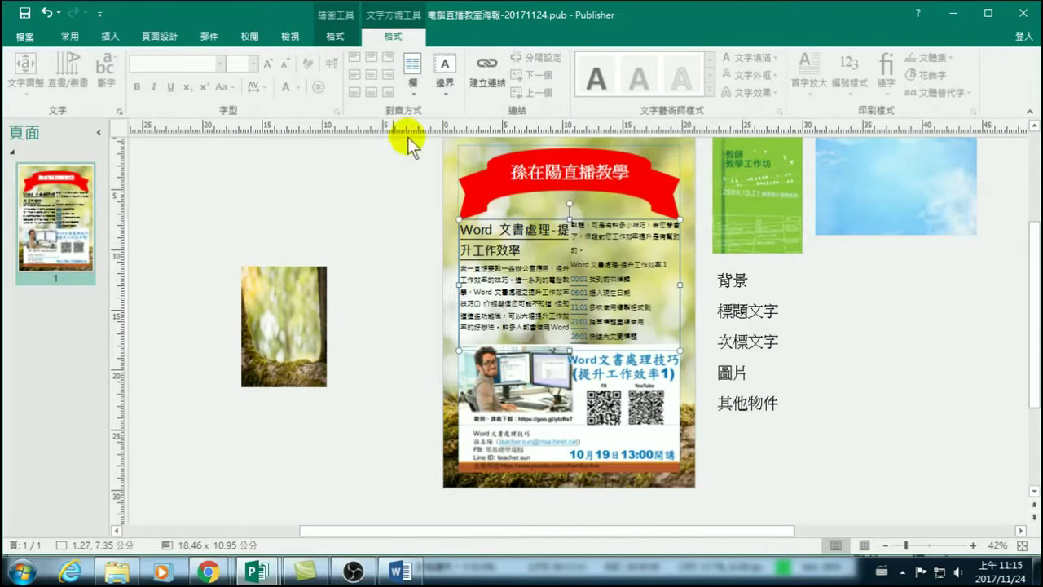
Fill the course text box with blue (RGB 0, 112, 192).
{"action": "left_click", "coordinate": [337, 37]}
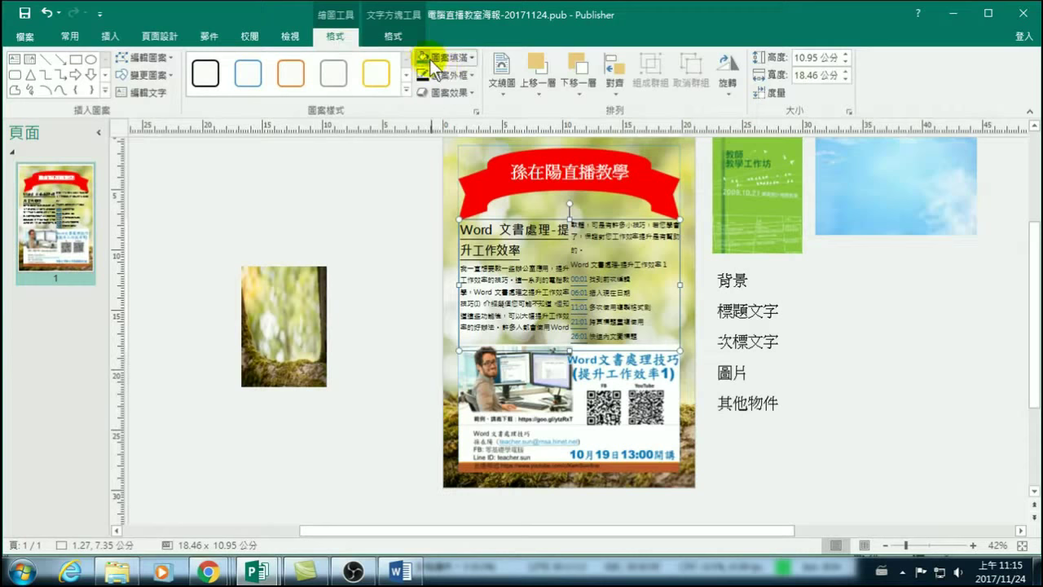
{"action": "left_click", "coordinate": [471, 59]}
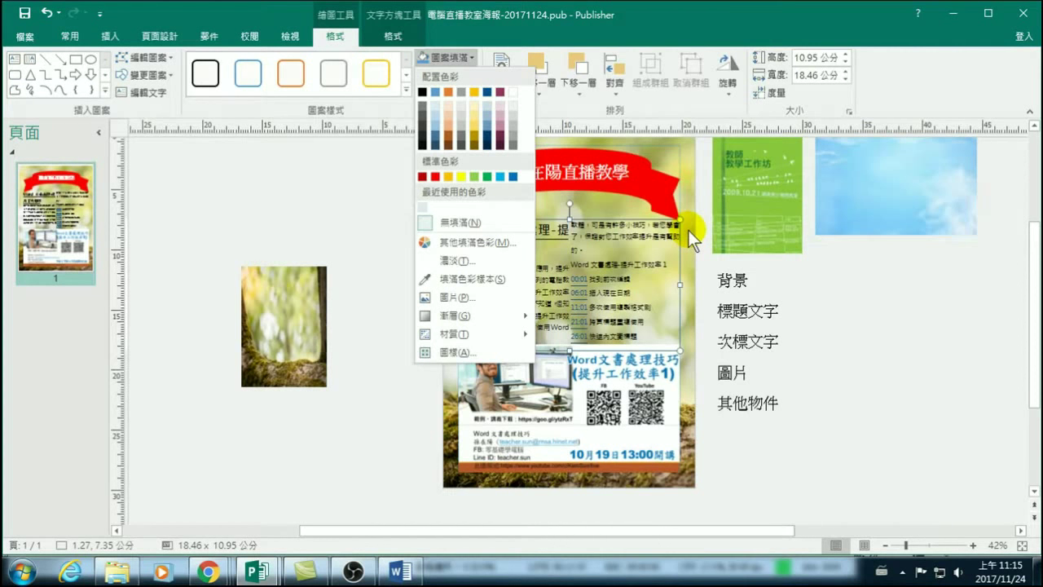
{"action": "left_click", "coordinate": [513, 177]}
{"action": "left_click", "coordinate": [646, 260]}
{"action": "left_click", "coordinate": [511, 213]}
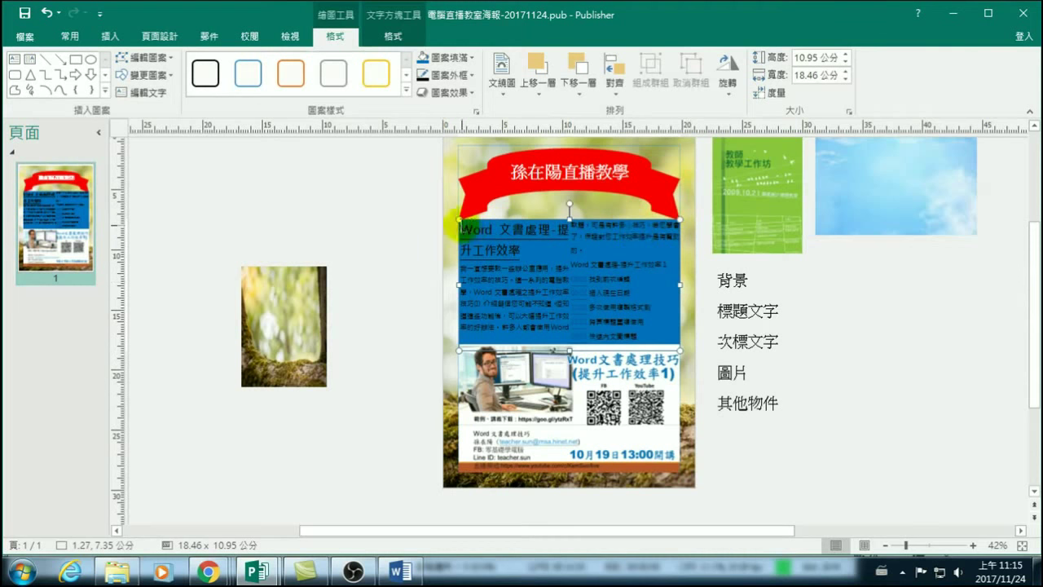
Raise the blue fill's transparency to 76% in More Fill Colors so the background shows through.
{"action": "left_click", "coordinate": [443, 55]}
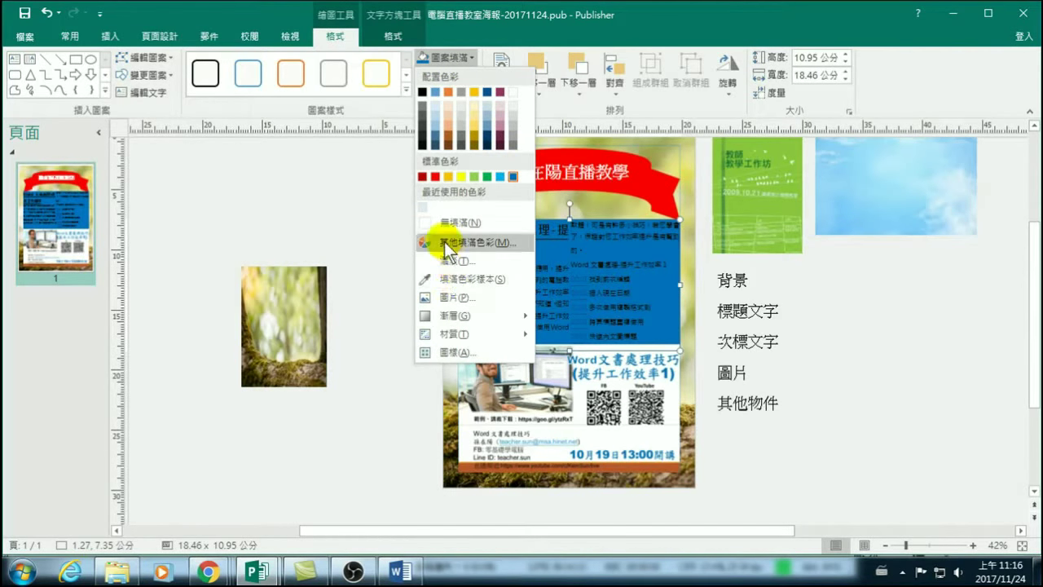
{"action": "left_click", "coordinate": [462, 242]}
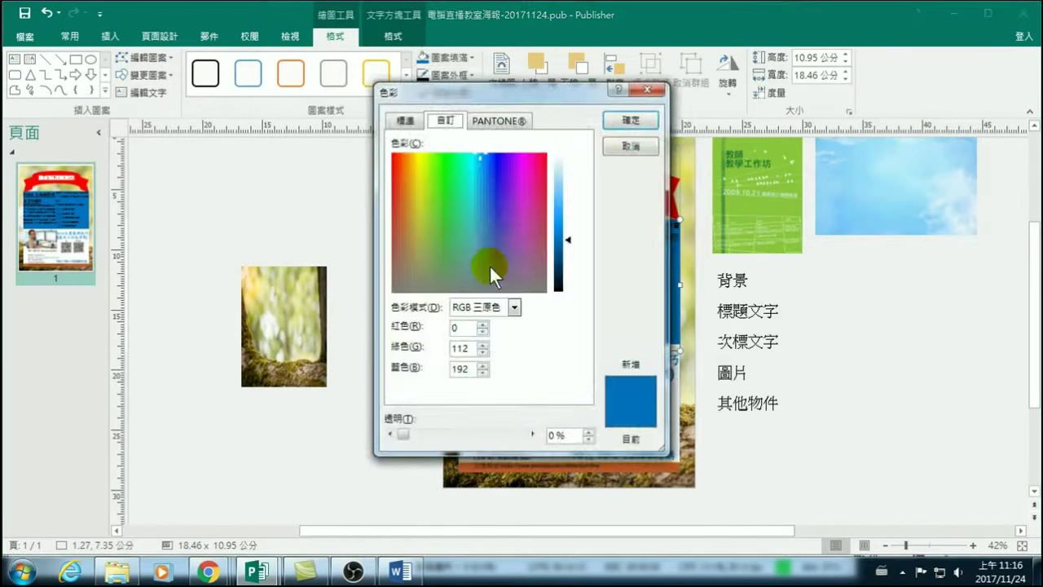
{"action": "left_click_drag", "start_coordinate": [404, 432], "coordinate": [493, 441]}
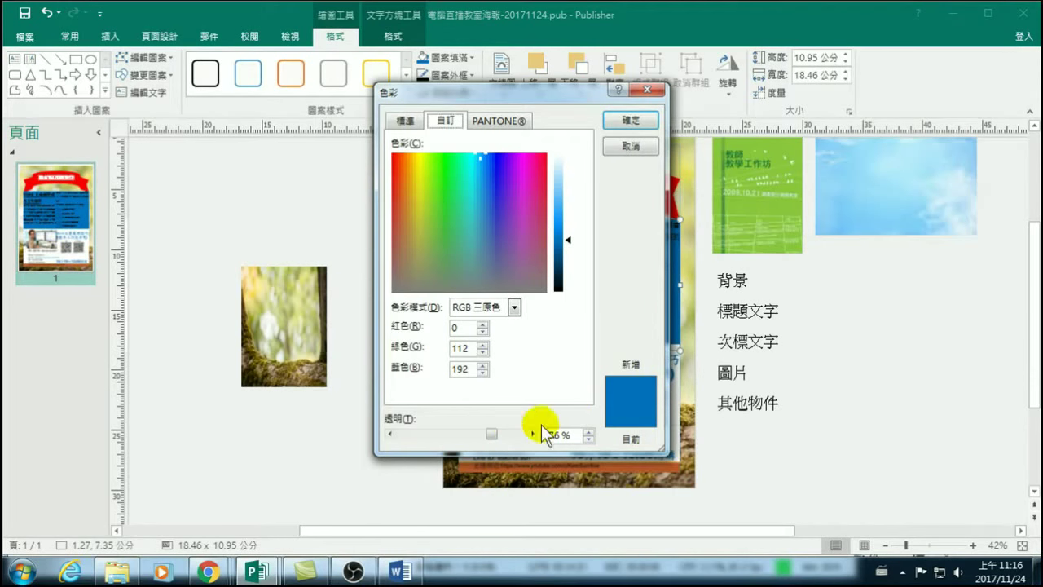
{"action": "left_click", "coordinate": [630, 119]}
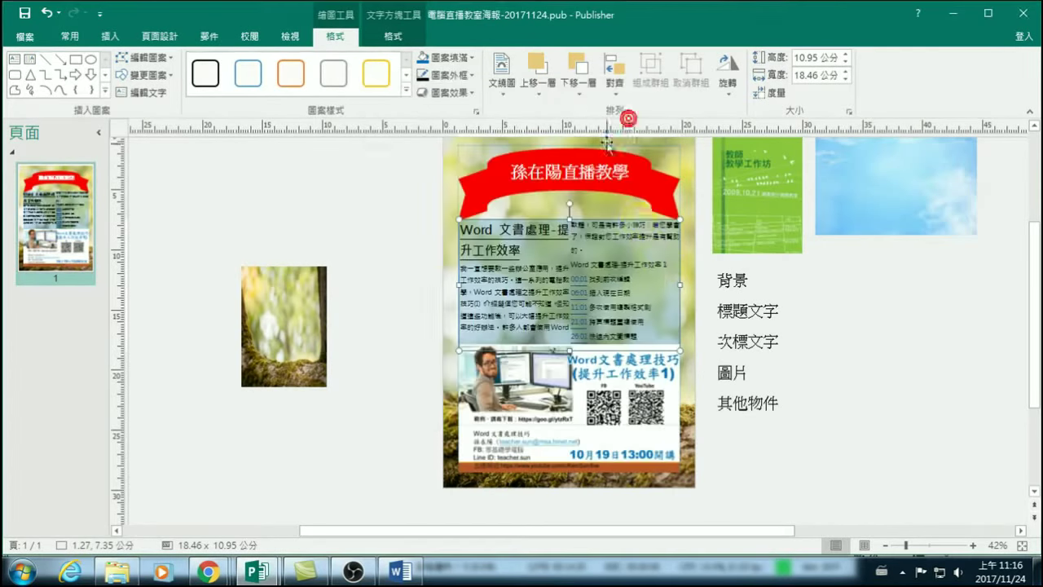
Shorten the course-flyer picture from its top edge to 18.46 × 9.68 cm.
{"action": "left_click", "coordinate": [878, 320]}
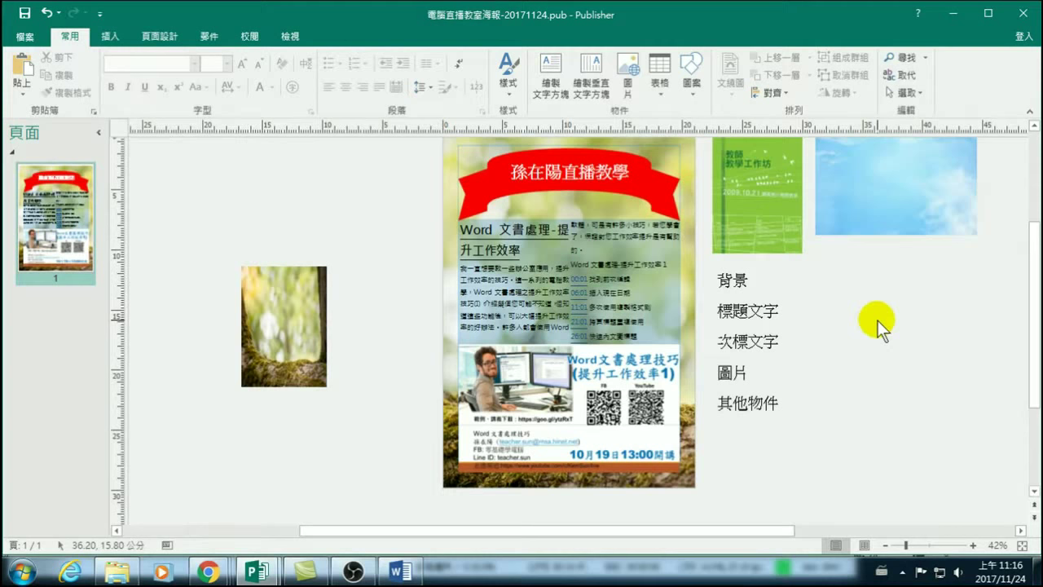
{"action": "left_click", "coordinate": [564, 378]}
{"action": "left_click_drag", "start_coordinate": [569, 343], "coordinate": [570, 352]}
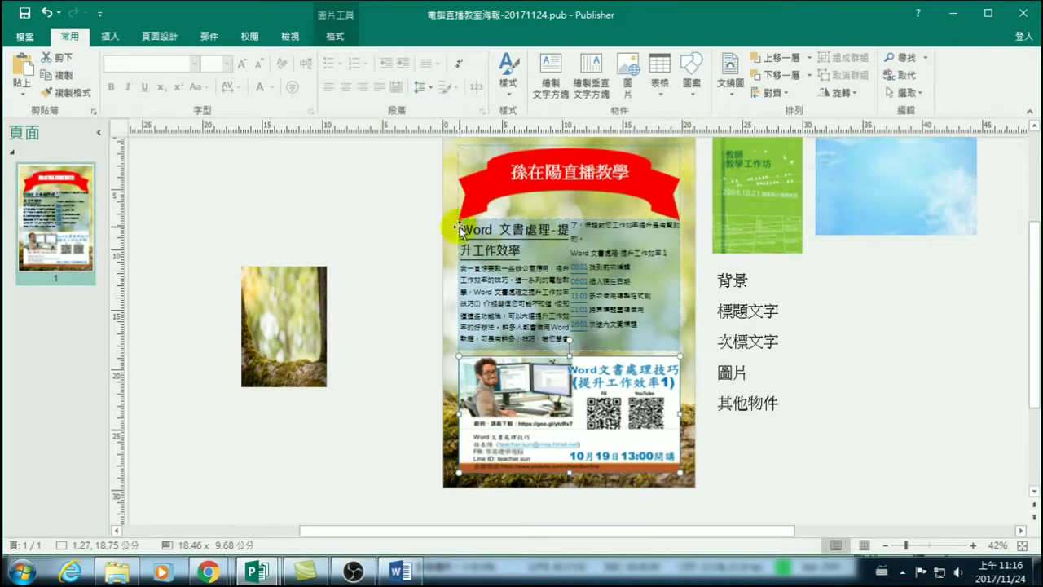
{"action": "left_click", "coordinate": [903, 371]}
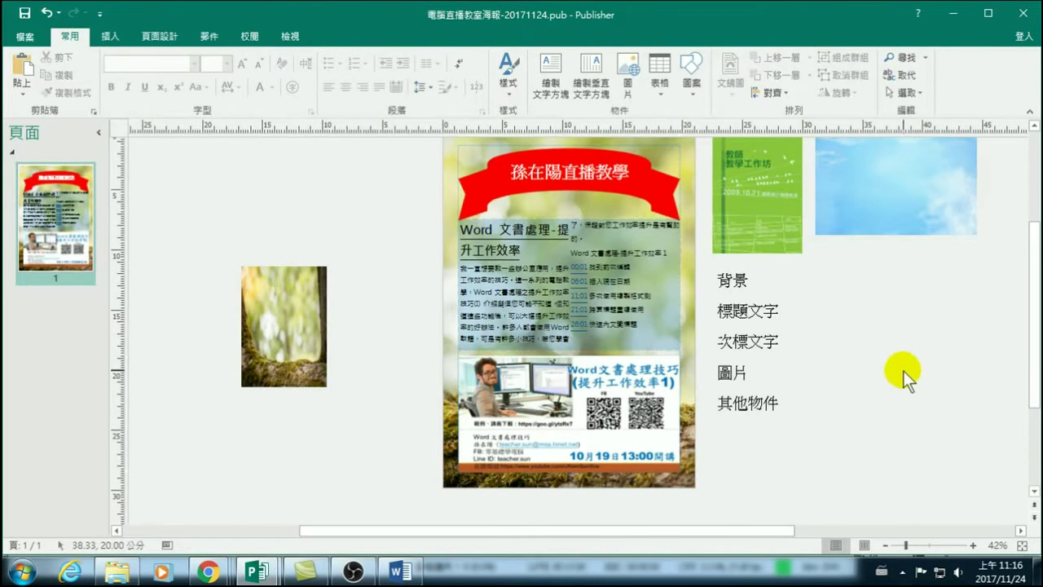
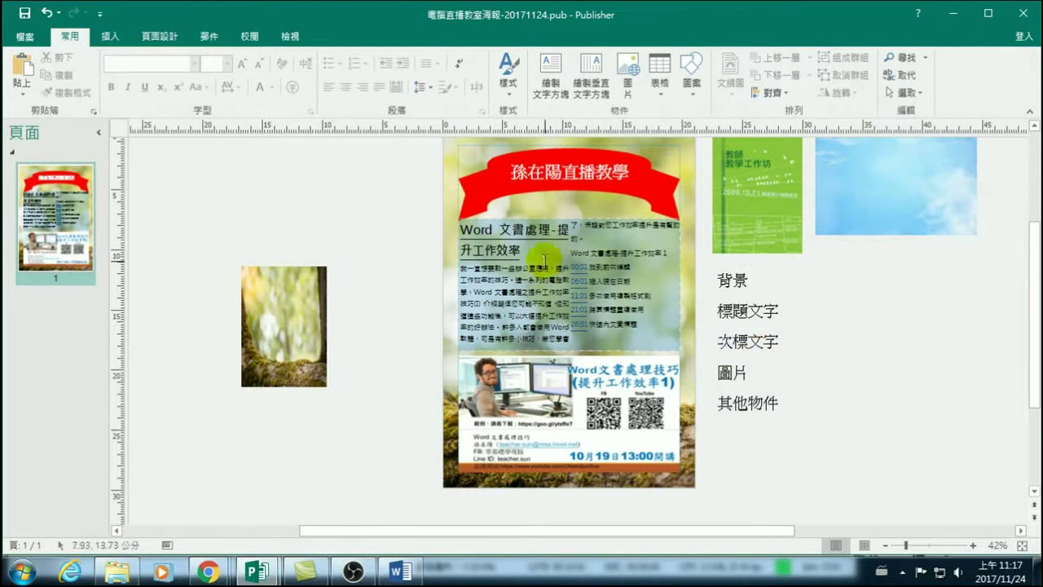
Undo the last two edits to the lower poster picture, then redo one.
{"action": "left_click", "coordinate": [47, 13]}
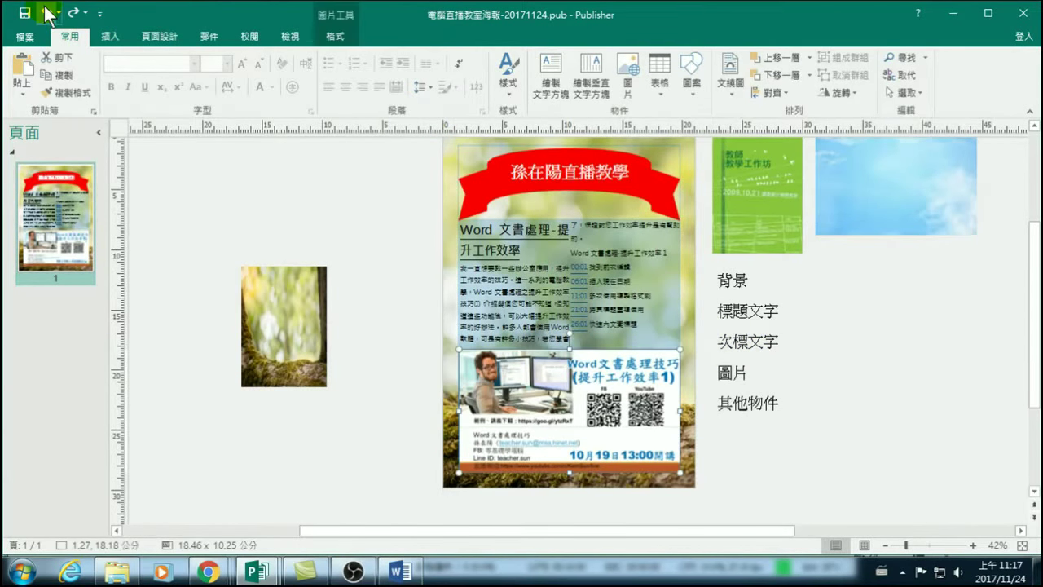
{"action": "left_click", "coordinate": [47, 13]}
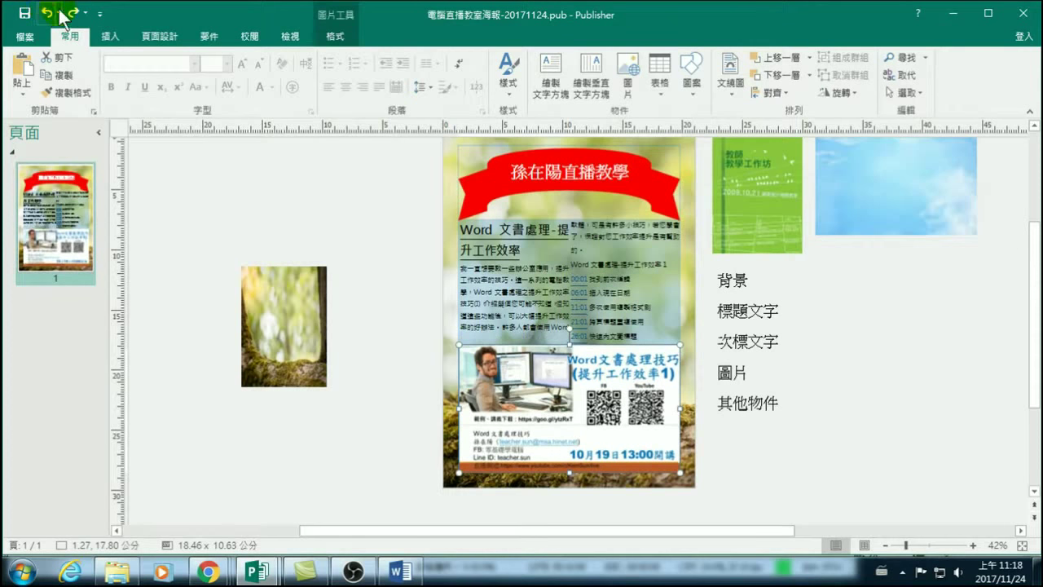
{"action": "left_click", "coordinate": [71, 12]}
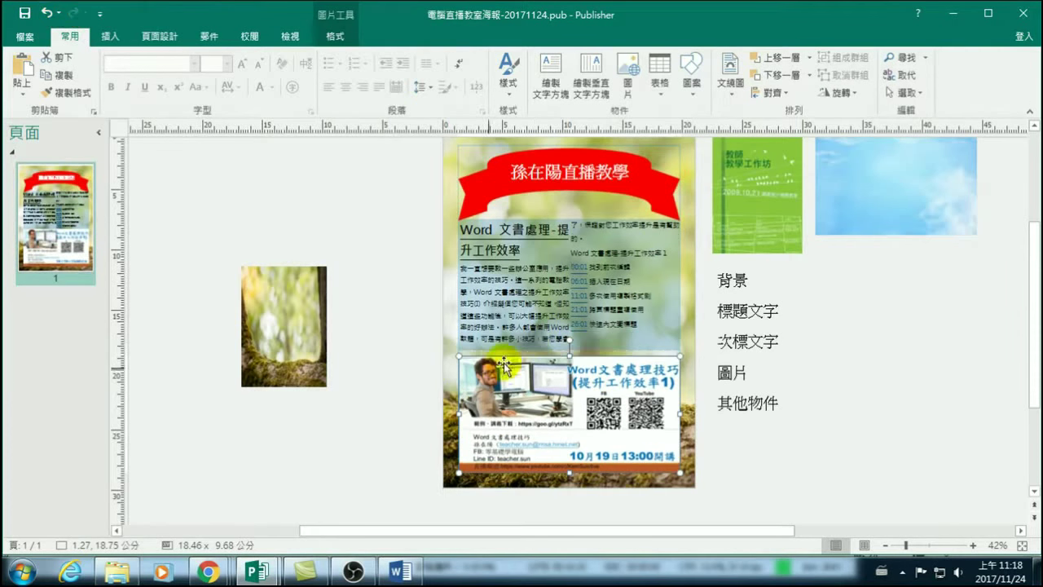
Select the shaded panel behind the article text and show Drawing Tools Format.
{"action": "left_click", "coordinate": [664, 291]}
{"action": "left_click", "coordinate": [688, 256]}
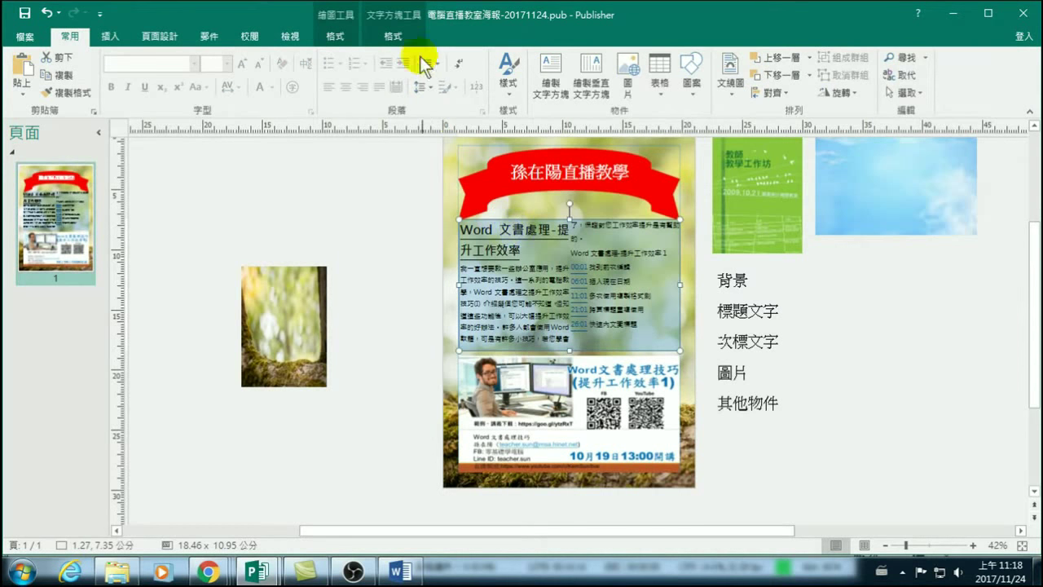
{"action": "left_click", "coordinate": [335, 36]}
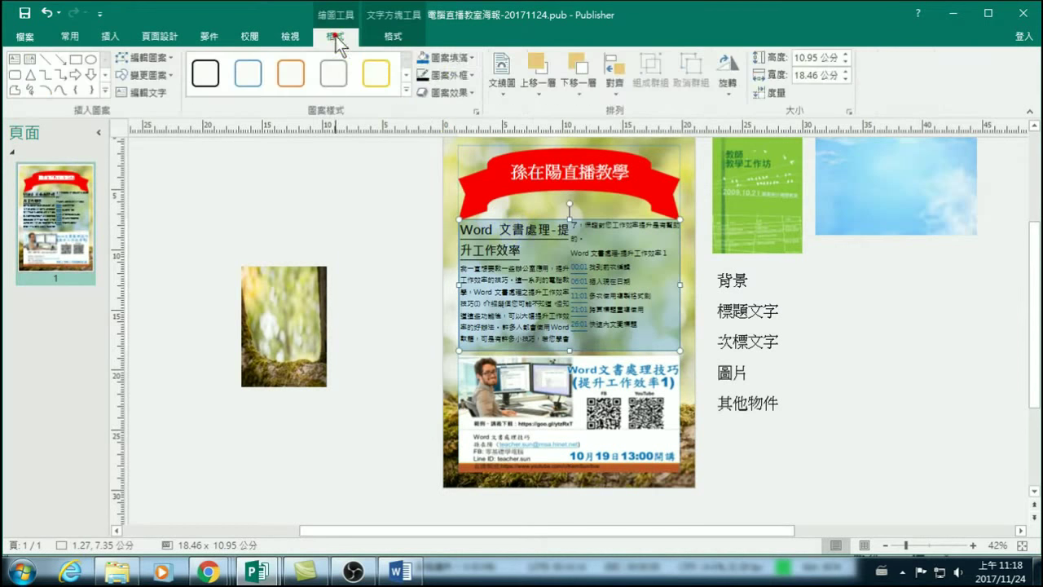
Fill the article's shaded panel with blue RGB 0, 112, 192 at 76% transparency.
{"action": "left_click", "coordinate": [461, 58]}
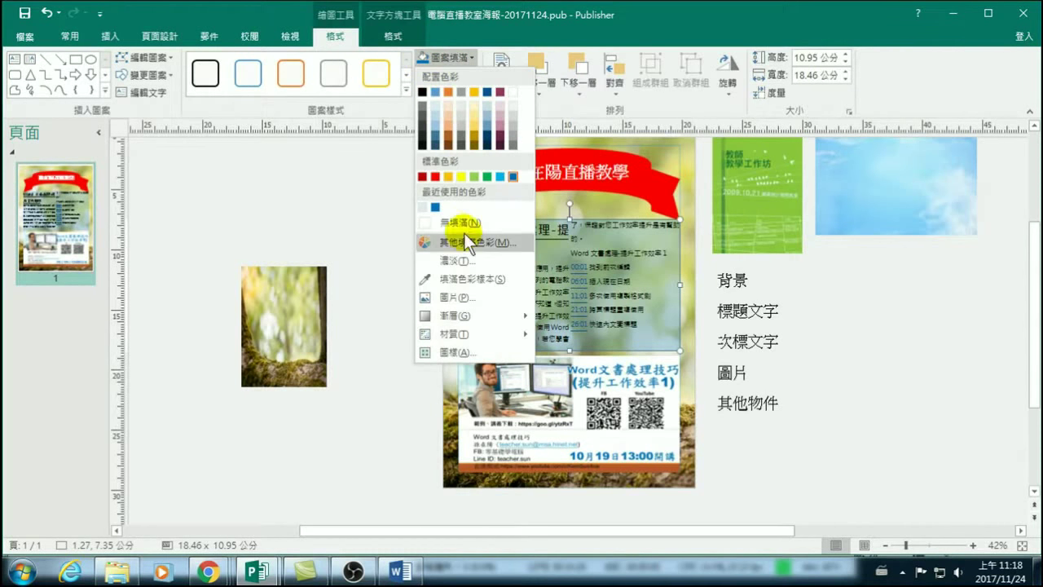
{"action": "left_click", "coordinate": [455, 279]}
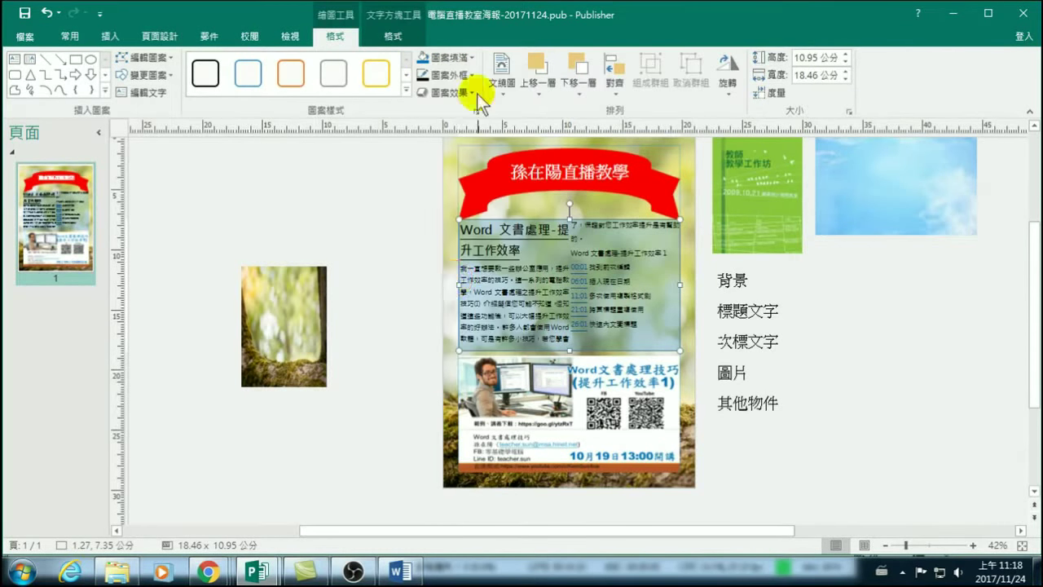
{"action": "left_click", "coordinate": [460, 57]}
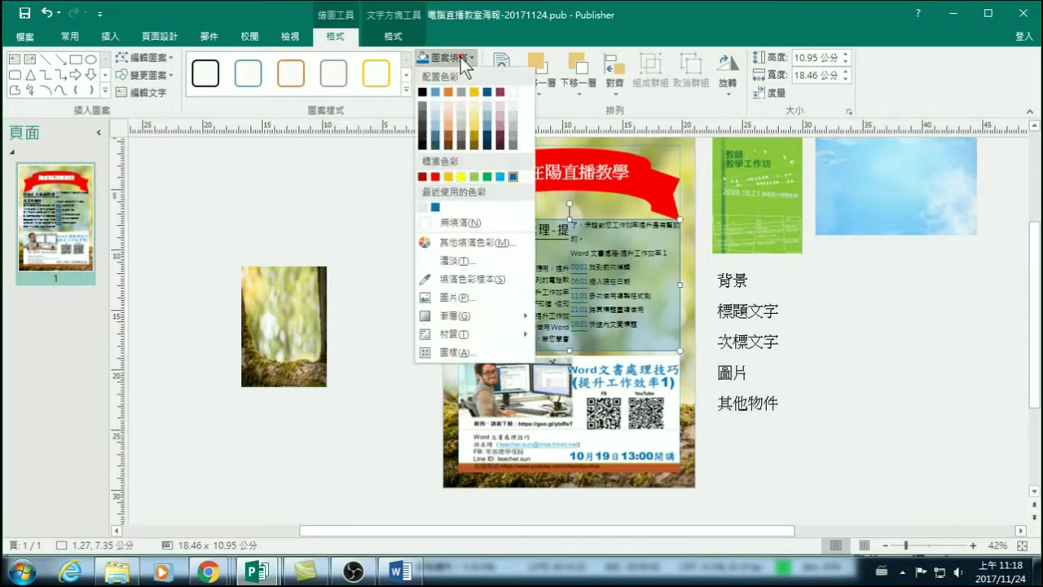
{"action": "left_click", "coordinate": [477, 243]}
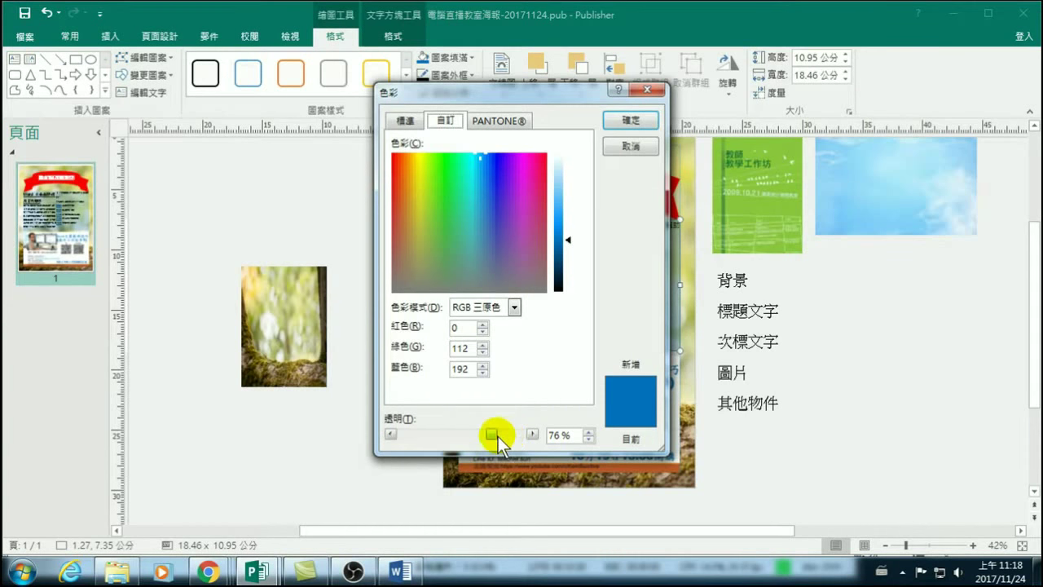
{"action": "left_click", "coordinate": [626, 120]}
{"action": "left_click", "coordinate": [783, 330]}
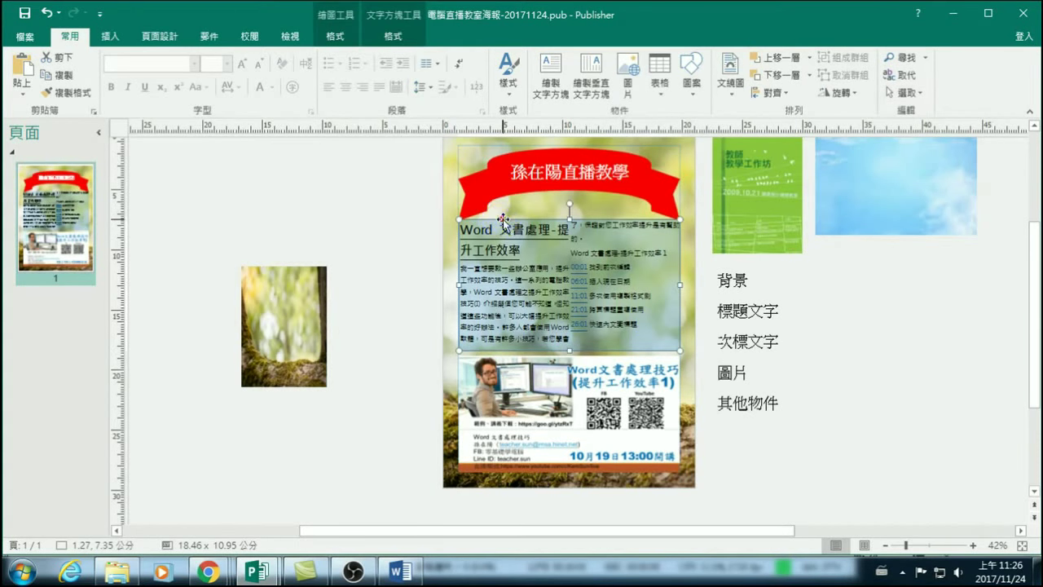
Change the article text box to a Heart shape and drag it to the scratch area at right.
{"action": "left_click", "coordinate": [333, 36]}
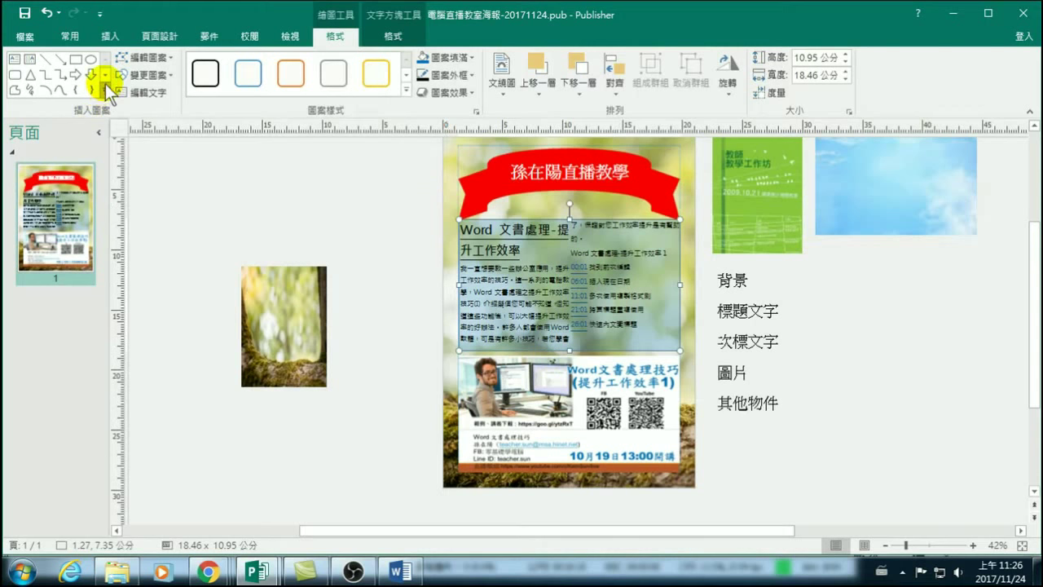
{"action": "left_click", "coordinate": [156, 73]}
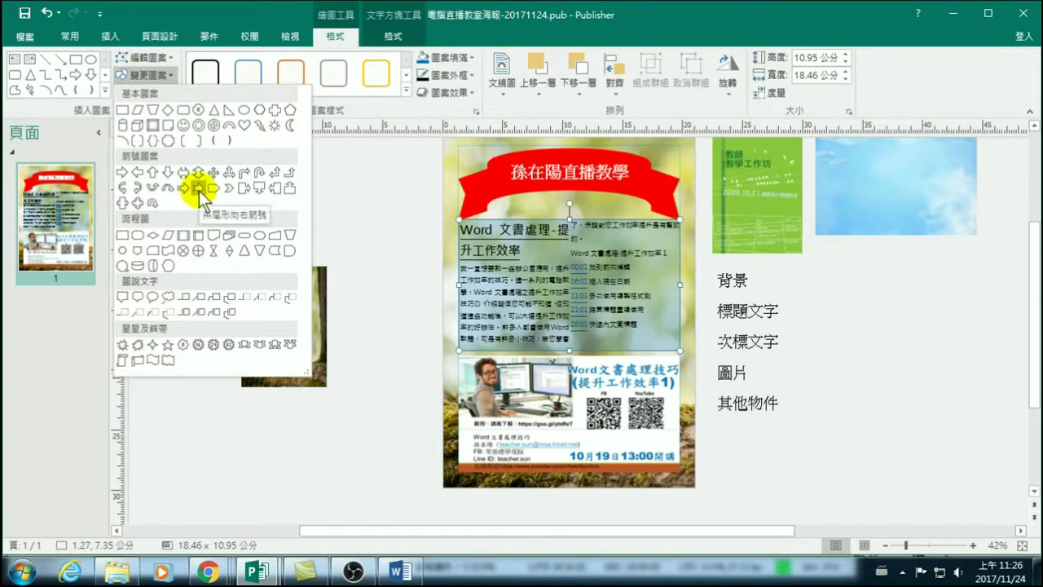
{"action": "left_click", "coordinate": [243, 124]}
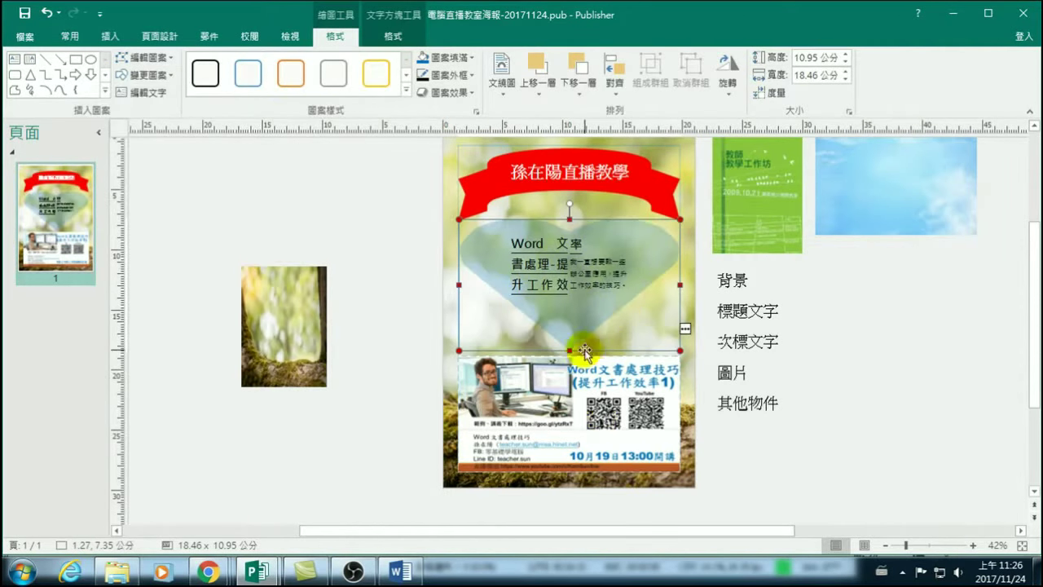
{"action": "left_click_drag", "start_coordinate": [587, 220], "coordinate": [929, 282]}
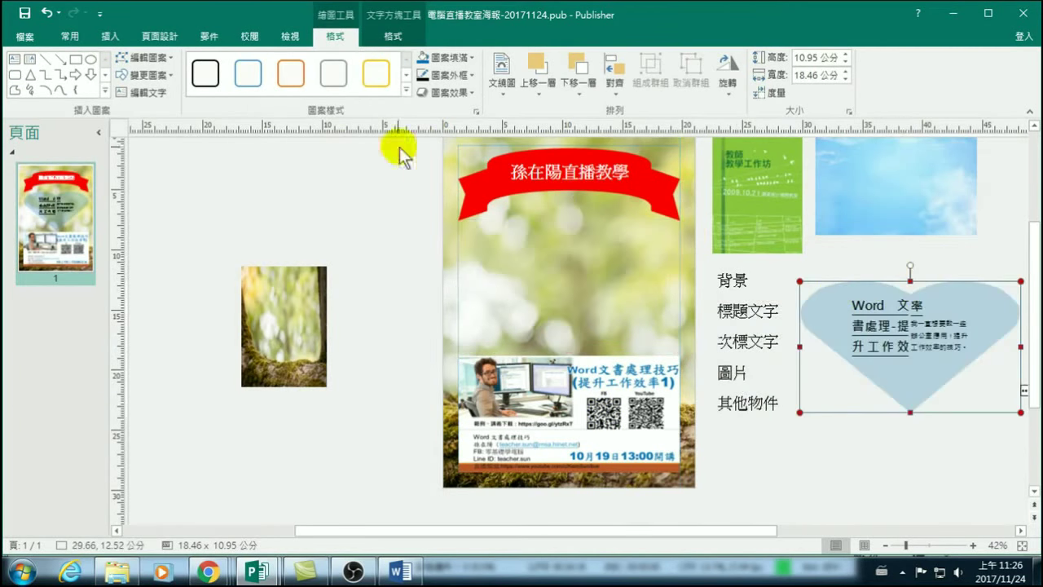
Shrink the heading text inside the heart to 16 pt.
{"action": "left_click", "coordinate": [911, 349]}
{"action": "left_click", "coordinate": [880, 346]}
{"action": "left_click", "coordinate": [920, 353]}
{"action": "left_click_drag", "start_coordinate": [920, 352], "coordinate": [840, 293]}
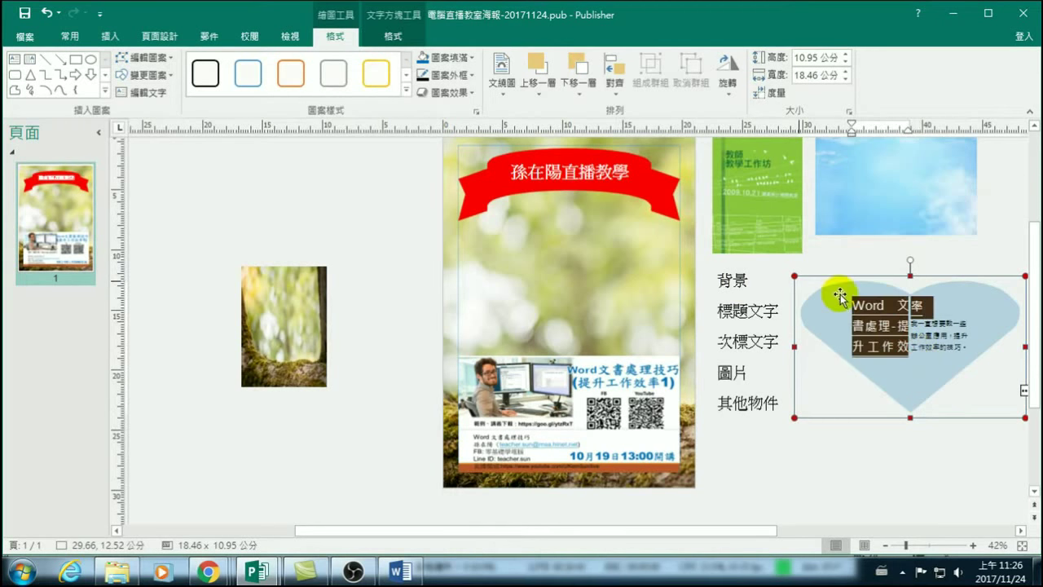
{"action": "left_click", "coordinate": [69, 36]}
{"action": "left_click", "coordinate": [257, 64]}
{"action": "left_click", "coordinate": [258, 65]}
{"action": "left_click", "coordinate": [257, 64]}
{"action": "left_click", "coordinate": [257, 65]}
{"action": "left_click", "coordinate": [258, 64]}
{"action": "left_click", "coordinate": [258, 65]}
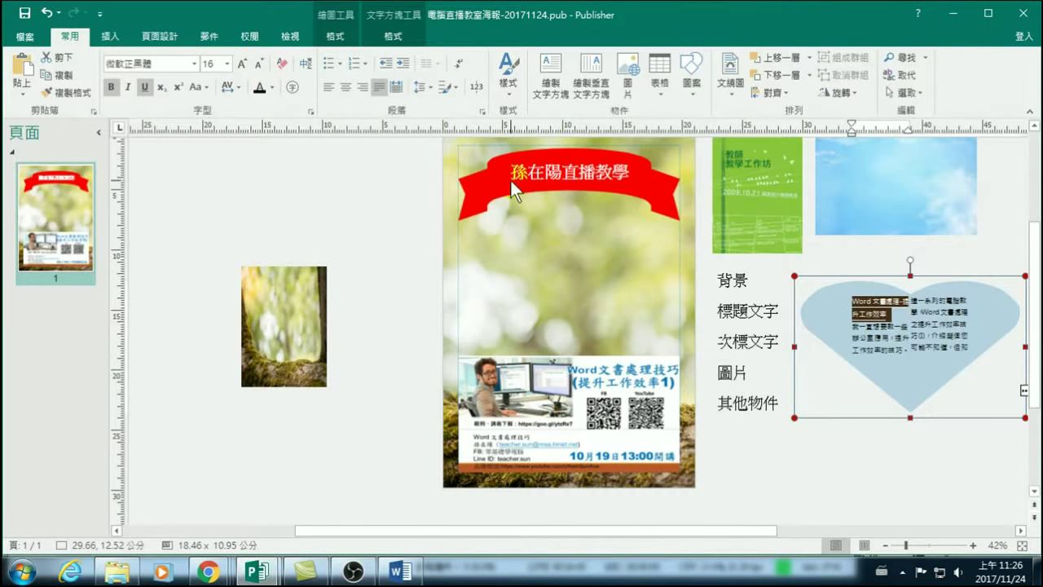
{"action": "left_click", "coordinate": [903, 356]}
{"action": "left_click", "coordinate": [910, 295]}
Shrink the heart's body text to 14 pt.
{"action": "left_click_drag", "start_coordinate": [910, 295], "coordinate": [1011, 371]}
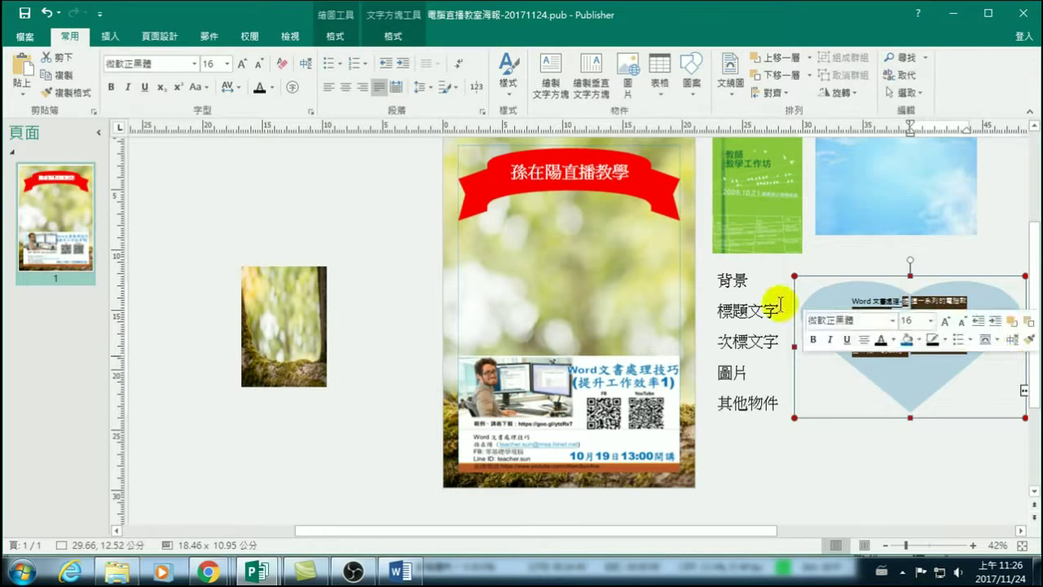
{"action": "left_click", "coordinate": [259, 64]}
{"action": "left_click", "coordinate": [259, 64]}
{"action": "left_click", "coordinate": [259, 64]}
{"action": "left_click", "coordinate": [257, 64]}
{"action": "left_click", "coordinate": [258, 63]}
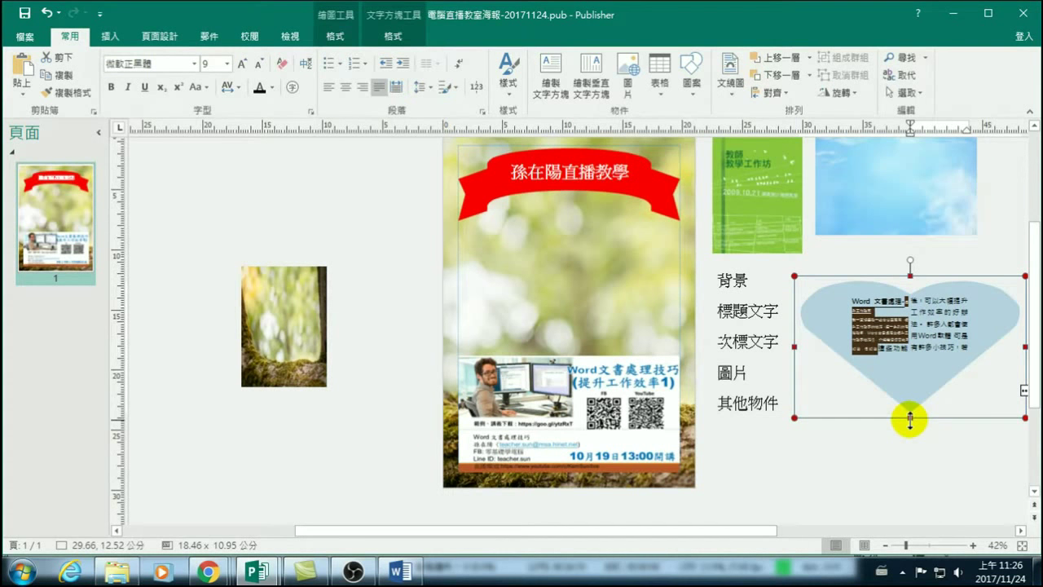
Undo the font size reductions and the move off the poster with Ctrl+Z.
{"action": "key", "text": "ctrl+z"}
{"action": "key", "text": "ctrl+z"}
{"action": "key", "text": "ctrl+z"}
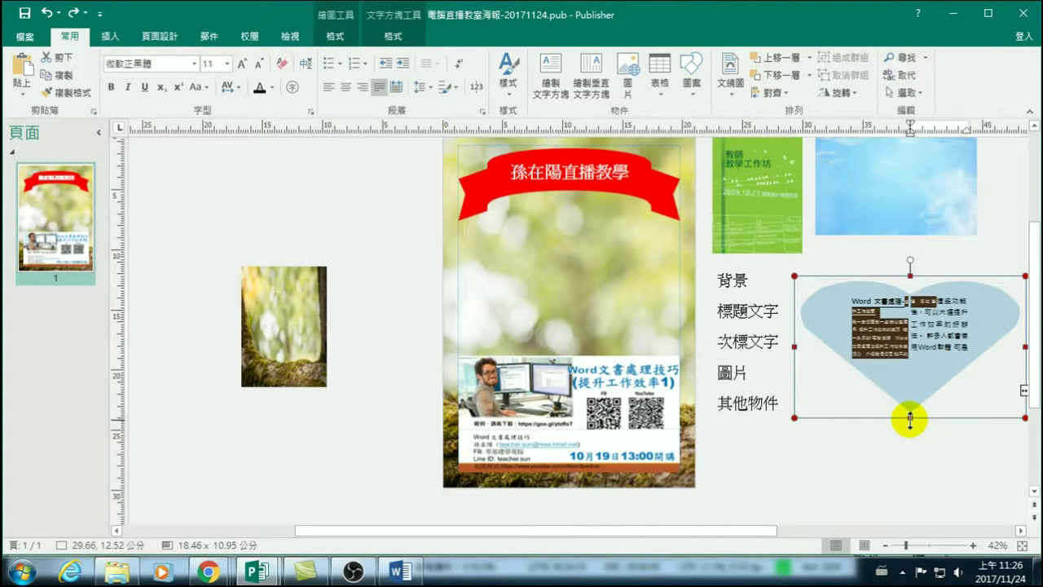
{"action": "key", "text": "ctrl+z"}
{"action": "key", "text": "ctrl+z"}
{"action": "key", "text": "ctrl+z"}
{"action": "key", "text": "ctrl+z"}
{"action": "key", "text": "ctrl+z"}
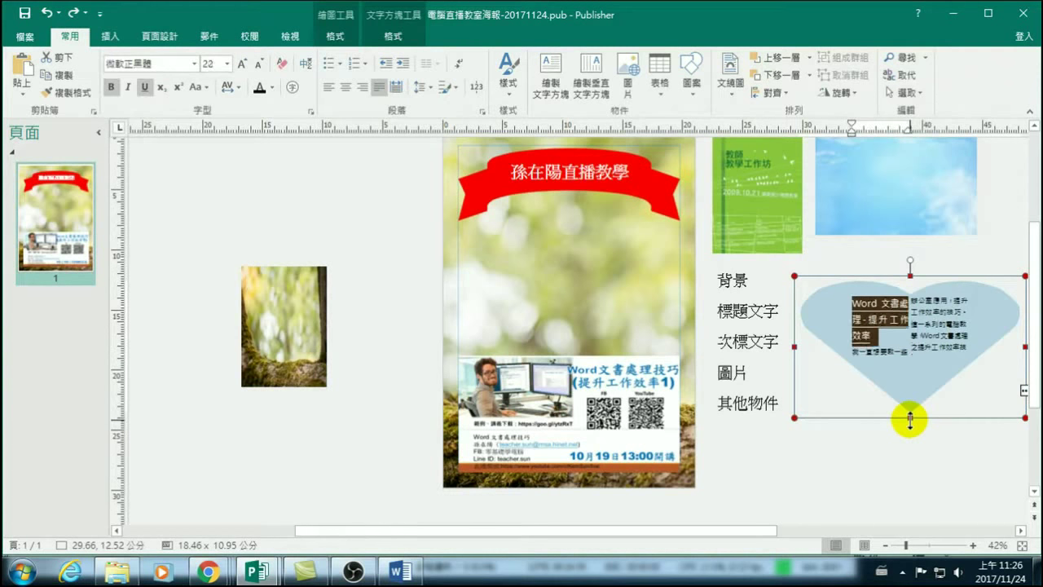
{"action": "key", "text": "ctrl+z"}
{"action": "key", "text": "ctrl+z"}
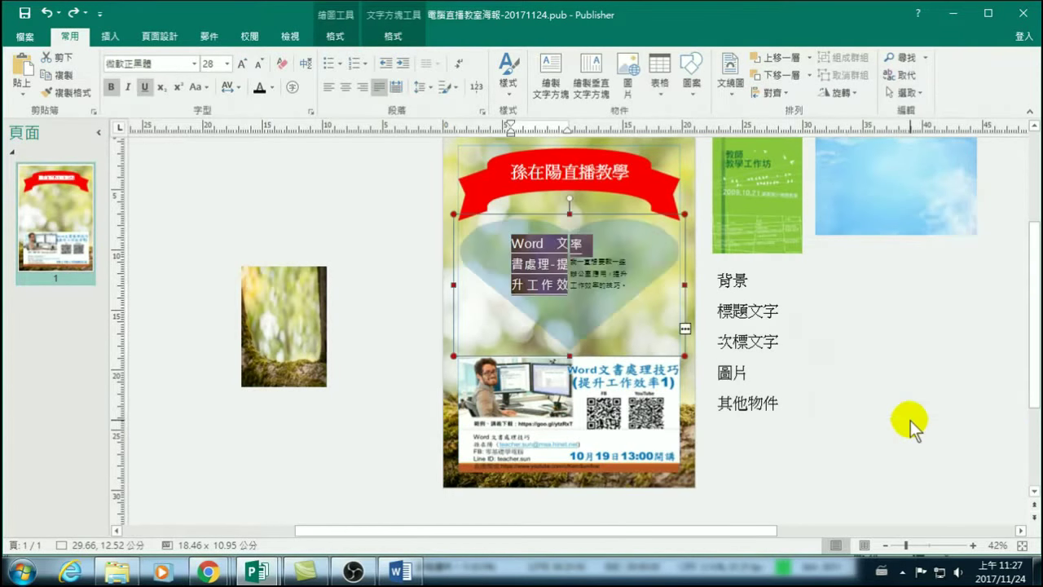
{"action": "key", "text": "ctrl+z"}
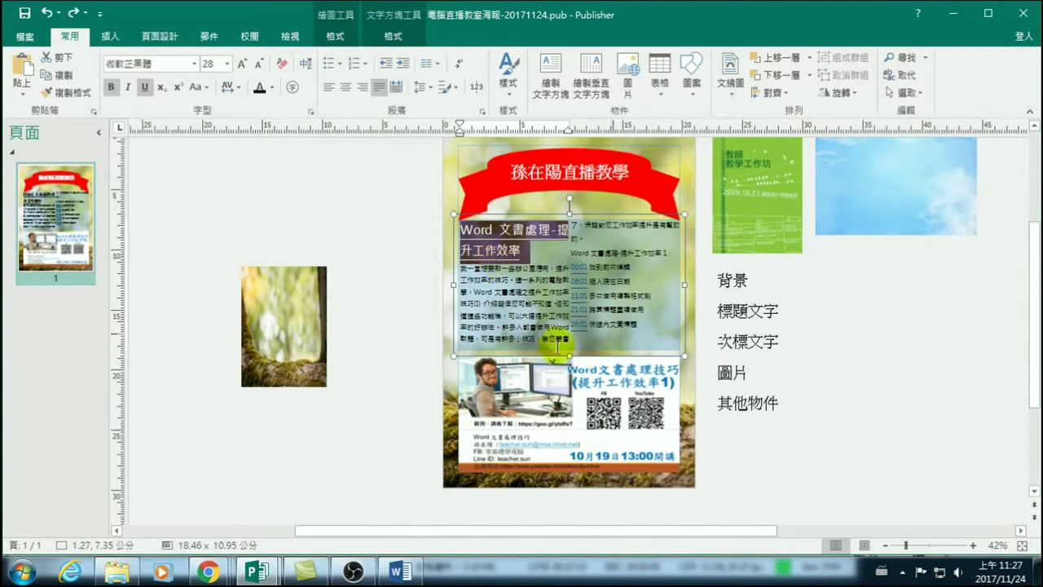
Move the small tree photo in the scratch area up and to the left.
{"action": "left_click", "coordinate": [340, 41]}
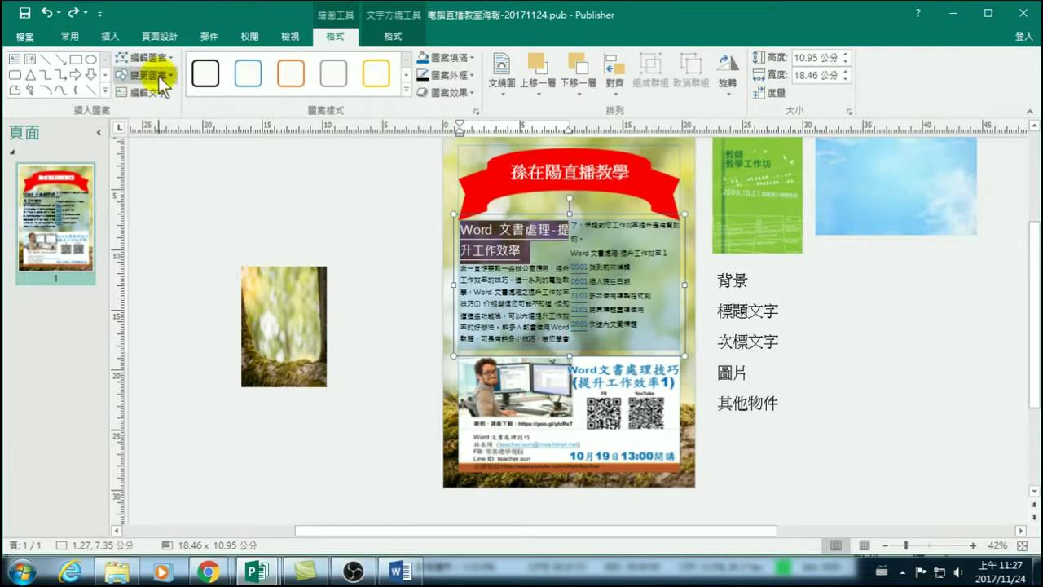
{"action": "left_click", "coordinate": [163, 74]}
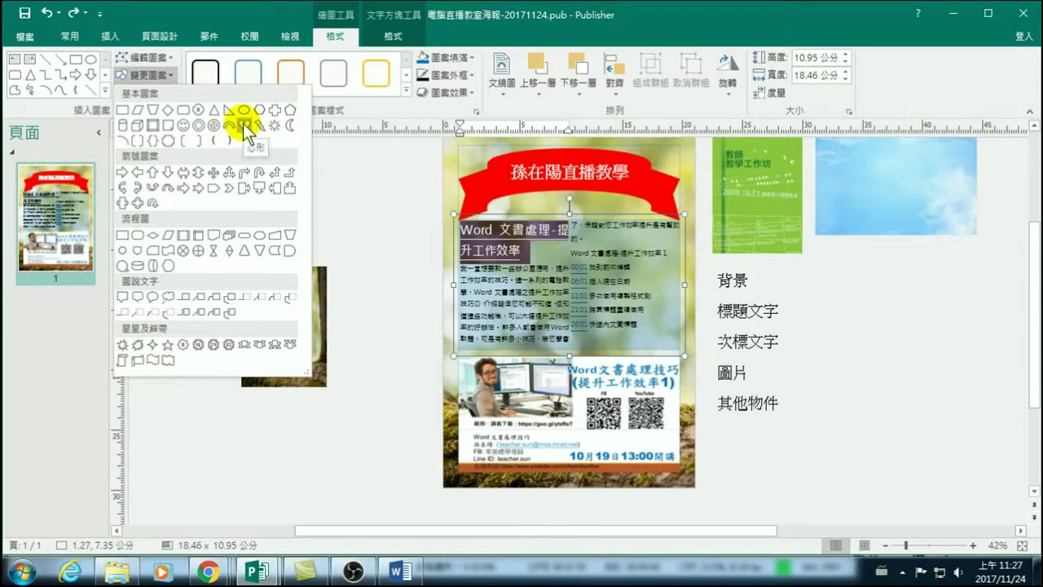
{"action": "left_click", "coordinate": [396, 300]}
{"action": "left_click", "coordinate": [302, 289]}
{"action": "left_click_drag", "start_coordinate": [298, 302], "coordinate": [213, 191]}
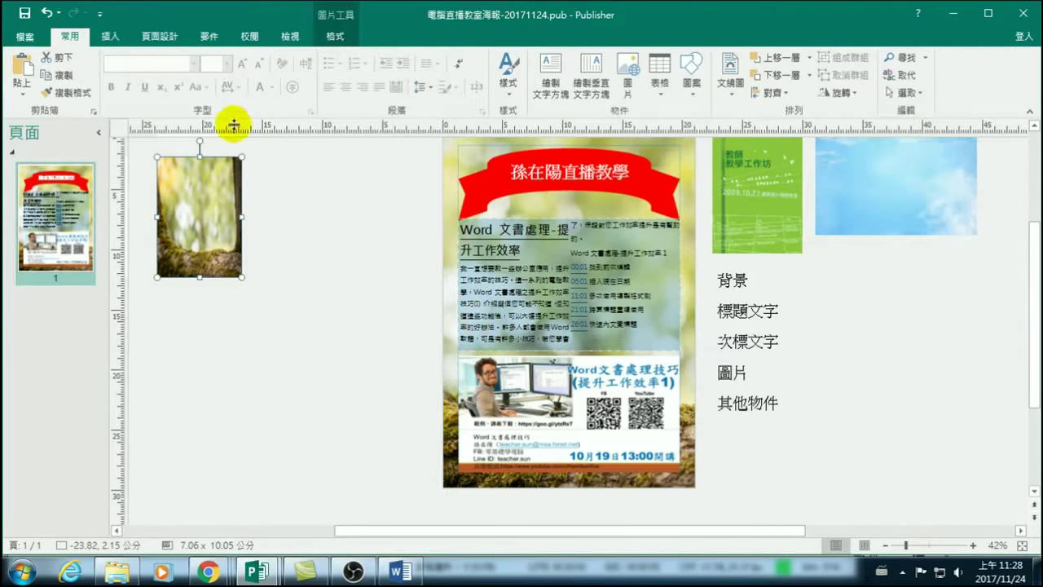
Apply a preset shape style to the shaded panel behind the article text.
{"action": "left_click", "coordinate": [537, 278]}
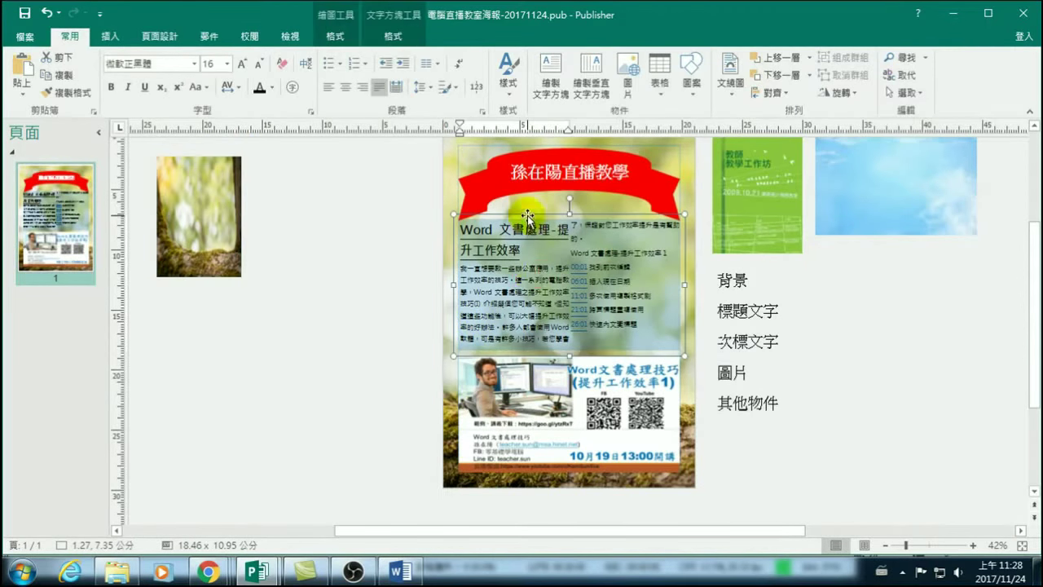
{"action": "left_click", "coordinate": [527, 218]}
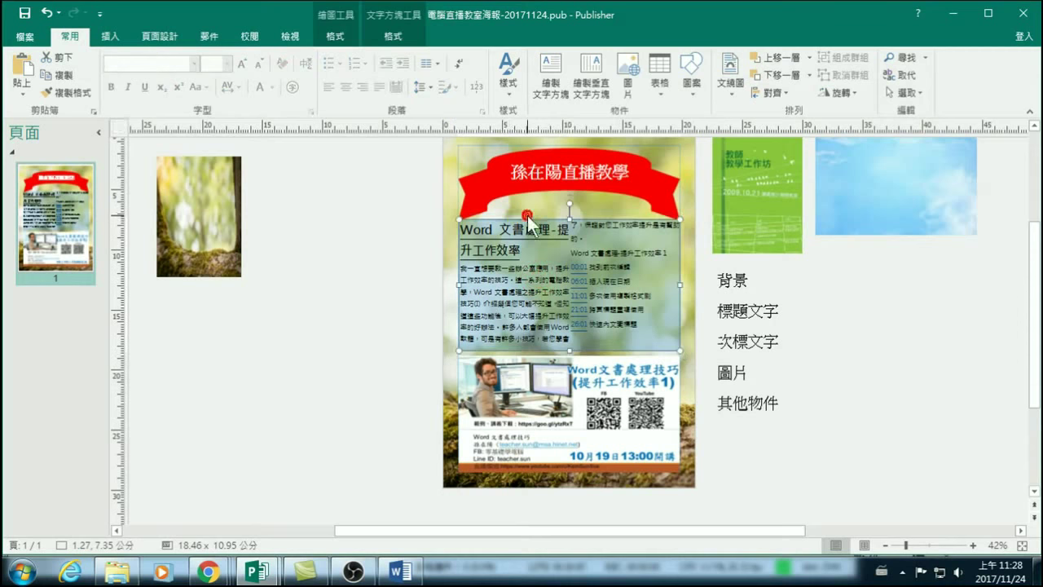
{"action": "left_click", "coordinate": [341, 36]}
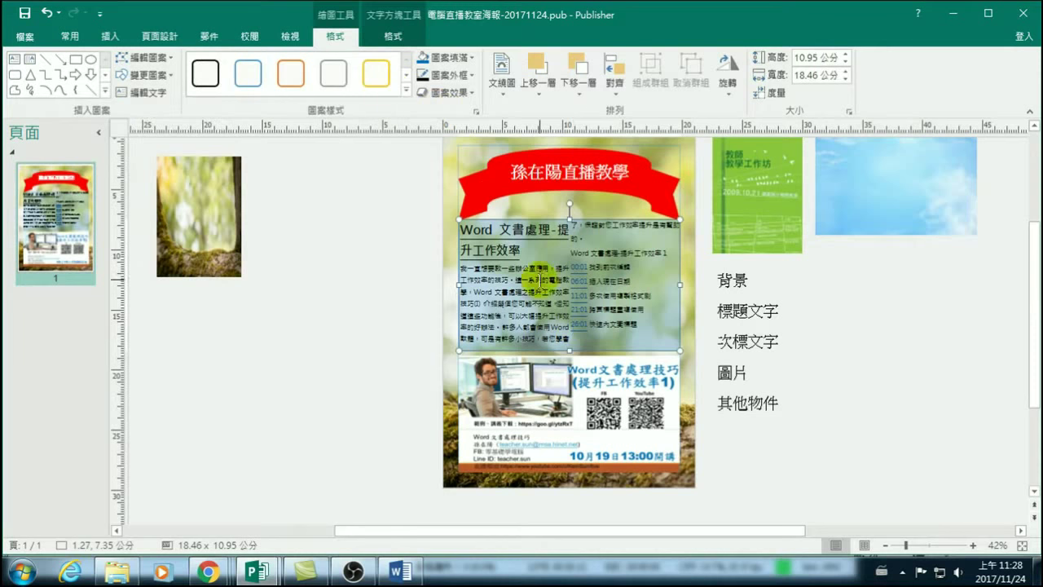
{"action": "left_click", "coordinate": [381, 73]}
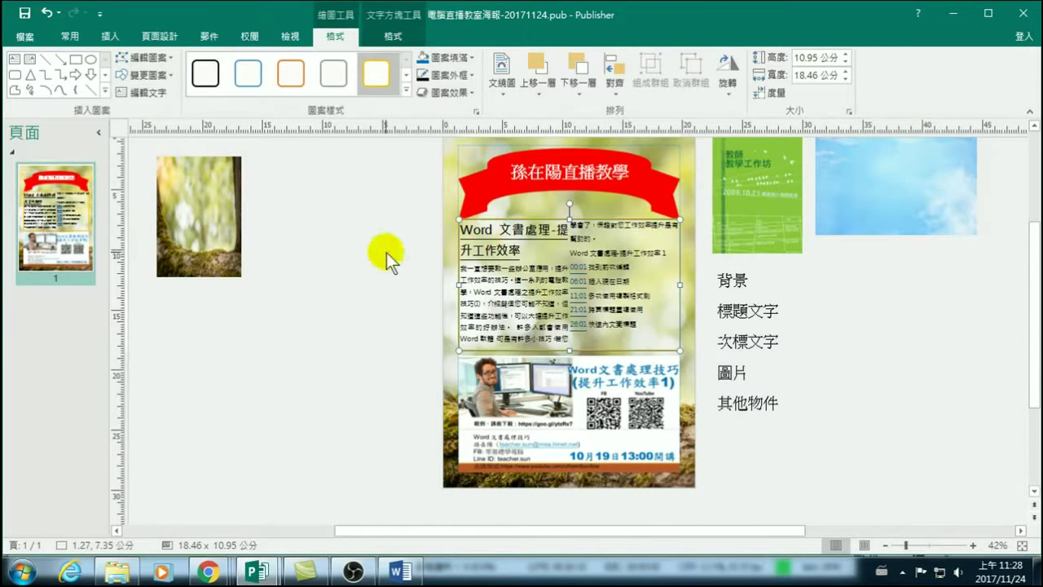
{"action": "left_click", "coordinate": [382, 187]}
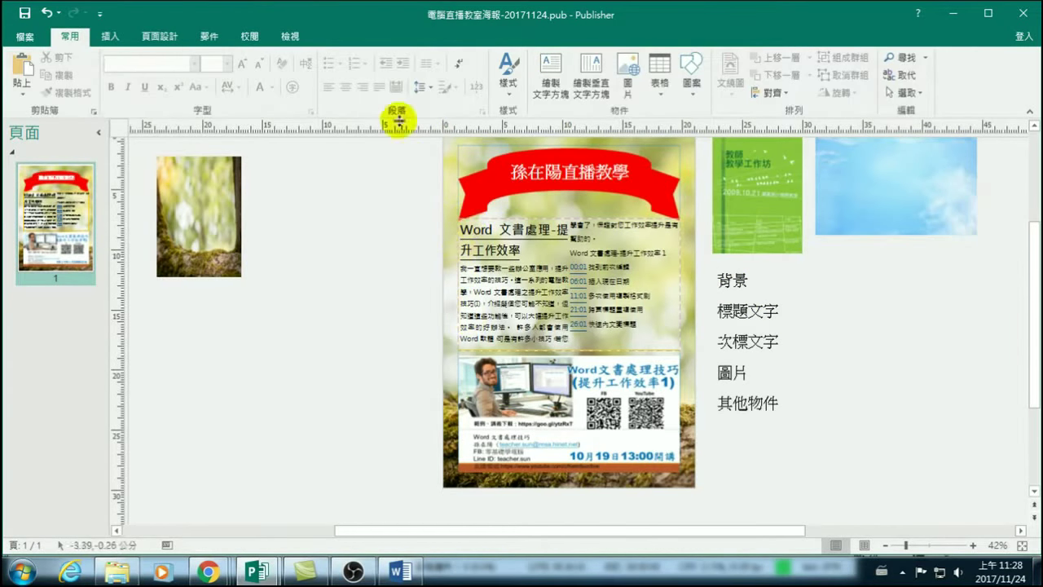
Undo the last text box change and reselect the poster's main text box.
{"action": "left_click", "coordinate": [493, 218]}
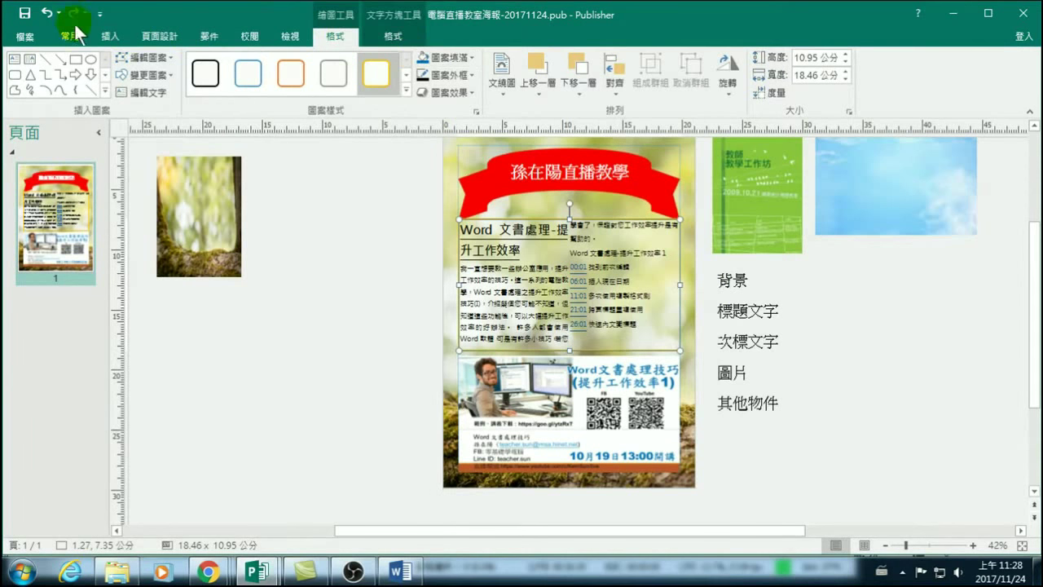
{"action": "left_click", "coordinate": [49, 14]}
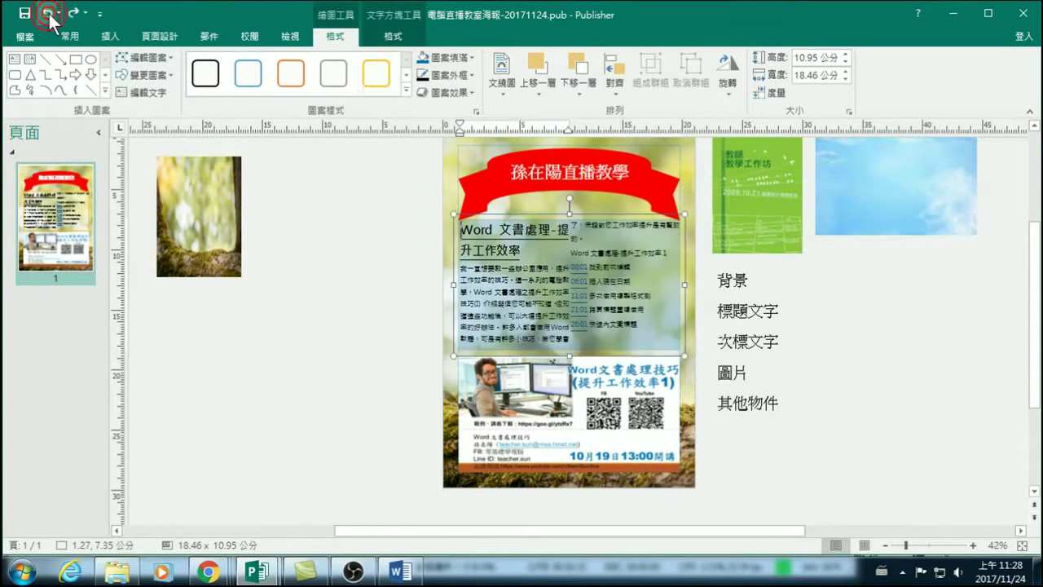
{"action": "left_click", "coordinate": [857, 344]}
{"action": "left_click", "coordinate": [533, 214]}
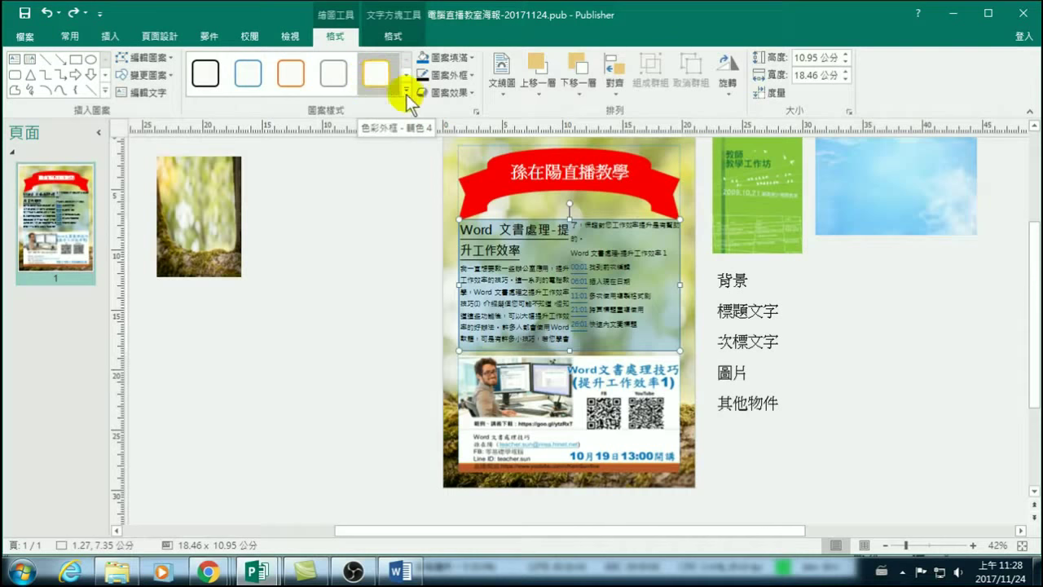
Try a light-blue gradient shape style, undo it, then apply the second light-blue style.
{"action": "left_click", "coordinate": [406, 90]}
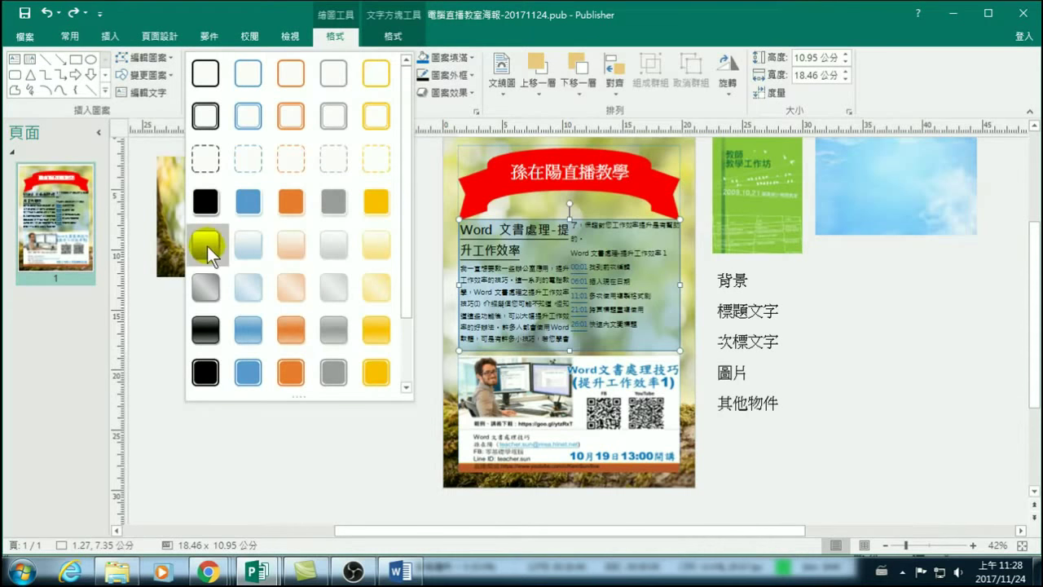
{"action": "left_click", "coordinate": [241, 248]}
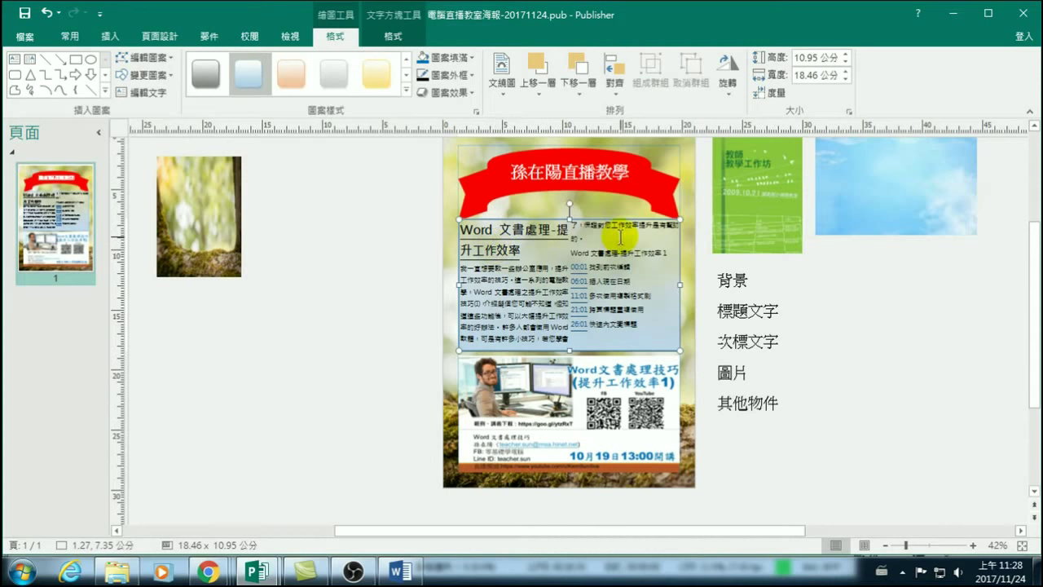
{"action": "left_click", "coordinate": [47, 13]}
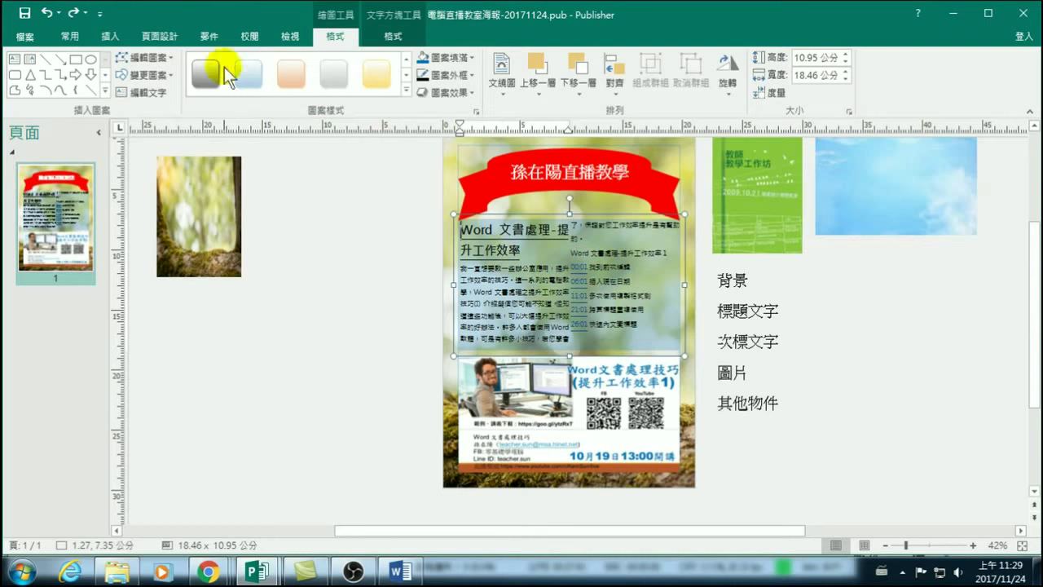
{"action": "left_click", "coordinate": [247, 74]}
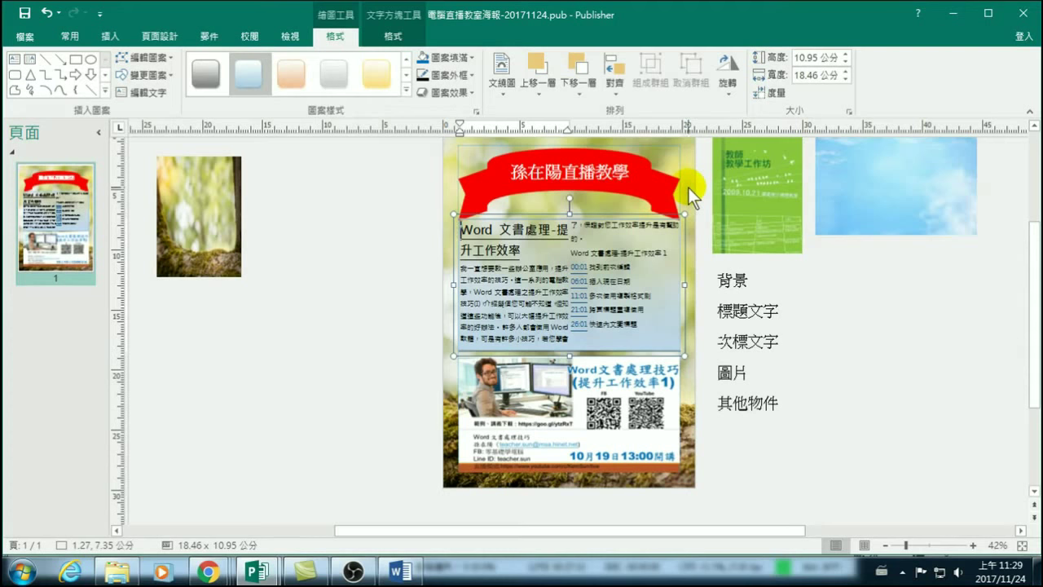
{"action": "left_click", "coordinate": [254, 71]}
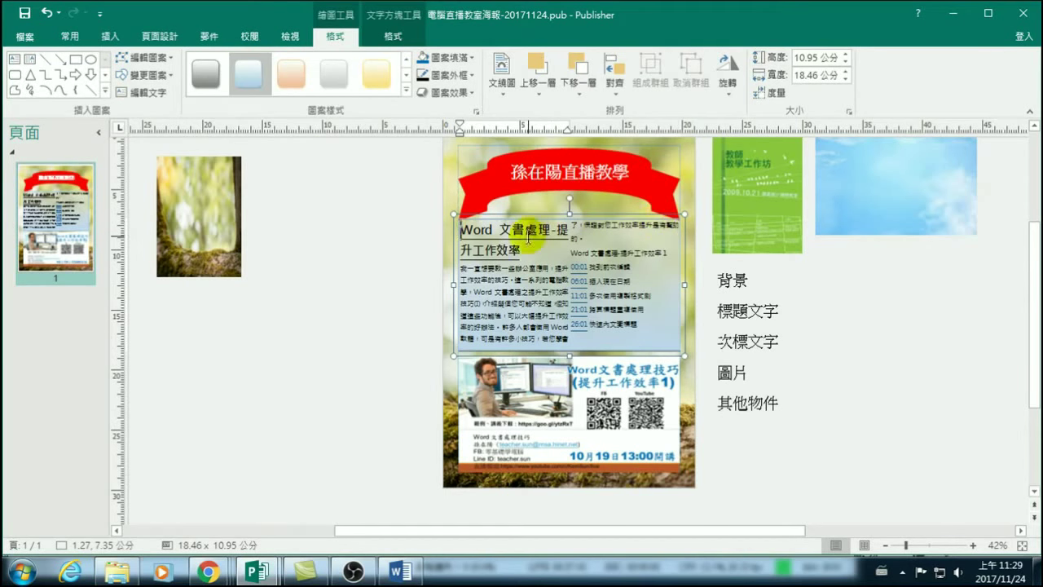
Drop the text box's blue gradient fill by undoing it.
{"action": "left_click", "coordinate": [471, 58]}
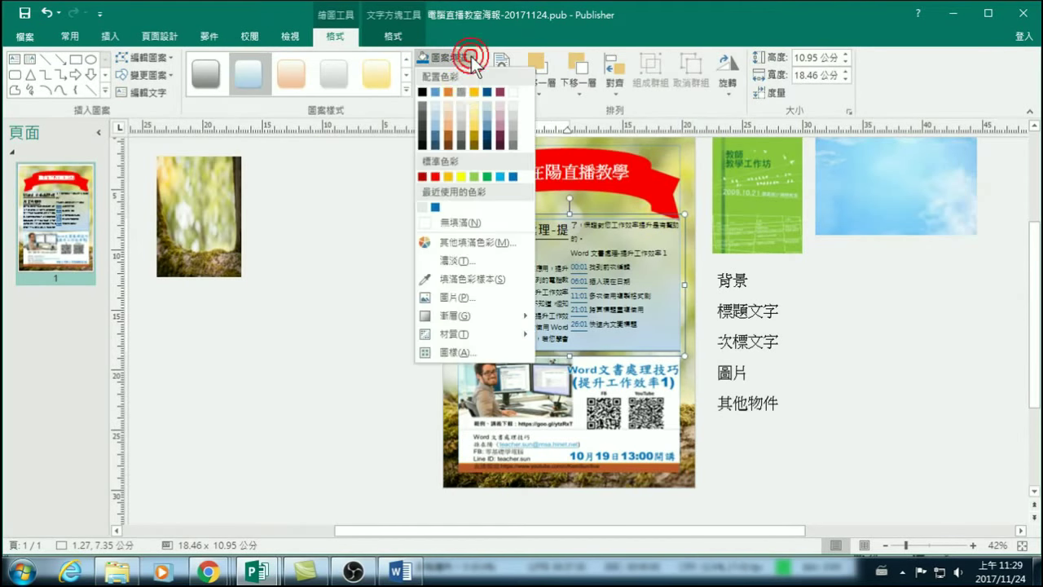
{"action": "mouse_move", "coordinate": [452, 314]}
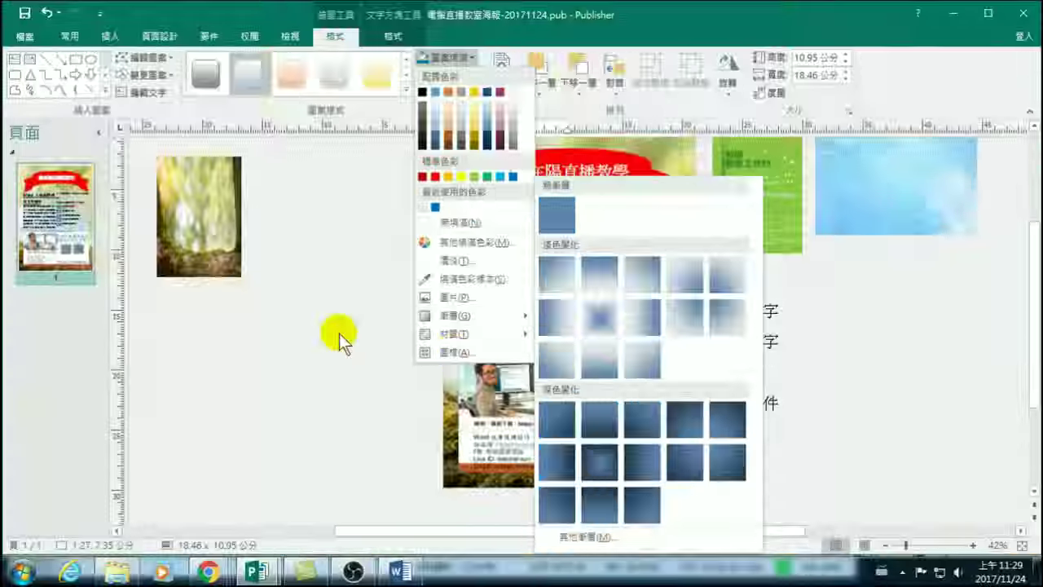
{"action": "key", "text": "Escape"}
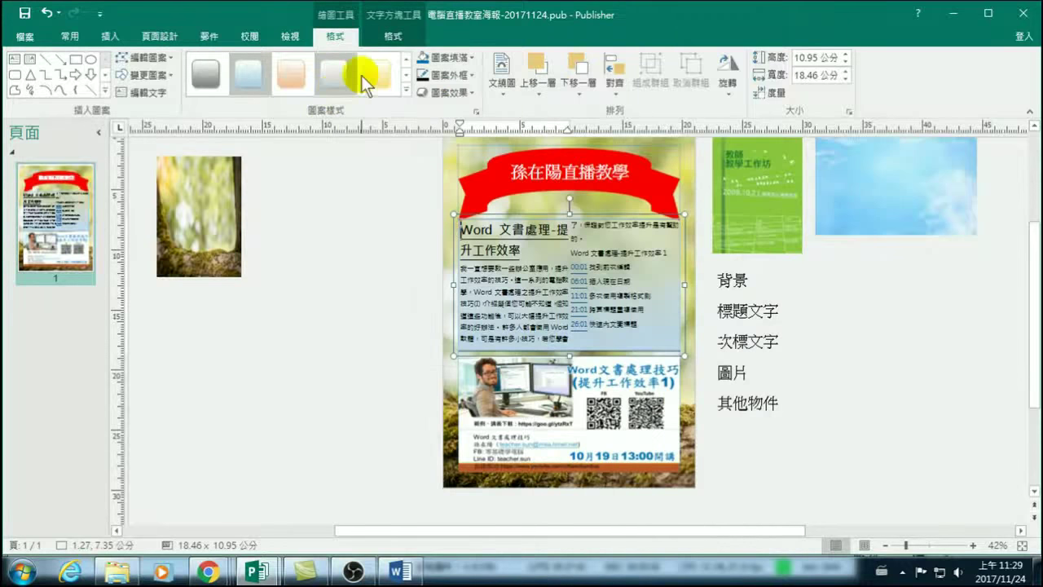
{"action": "left_click", "coordinate": [46, 13]}
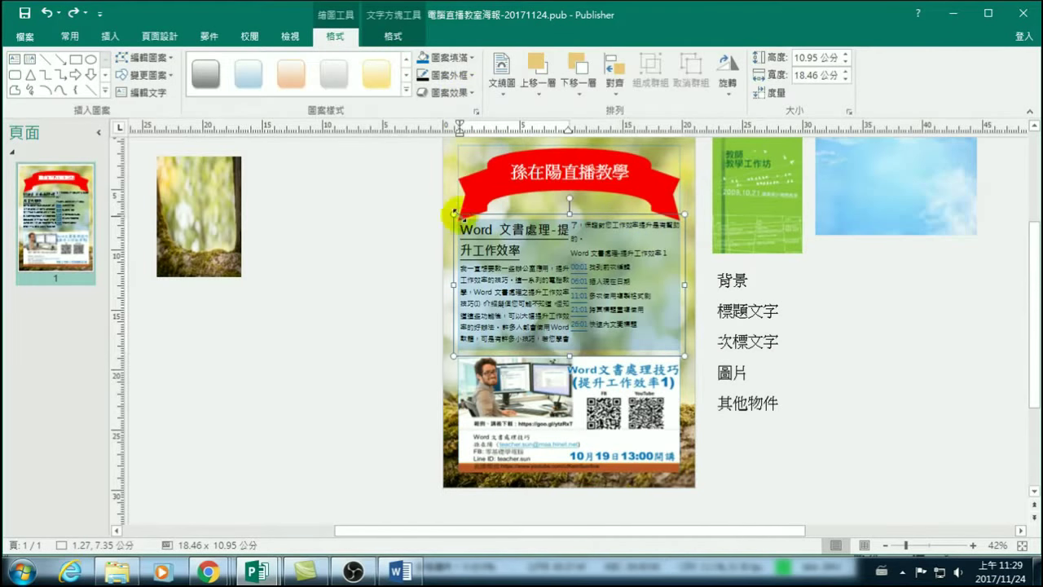
Give the text box a reflection variation from Shape Effects.
{"action": "left_click", "coordinate": [468, 91]}
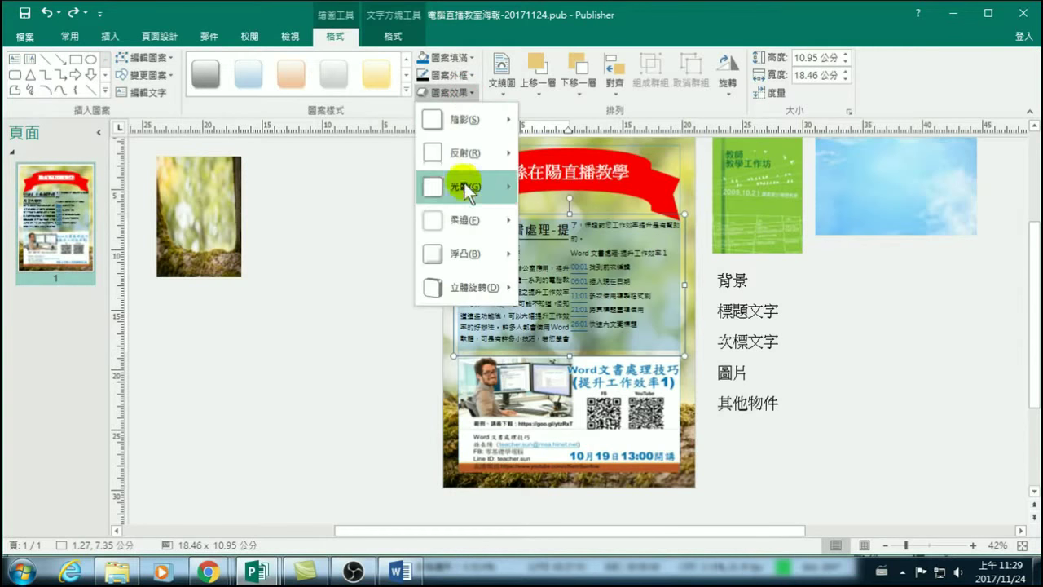
{"action": "mouse_move", "coordinate": [463, 159]}
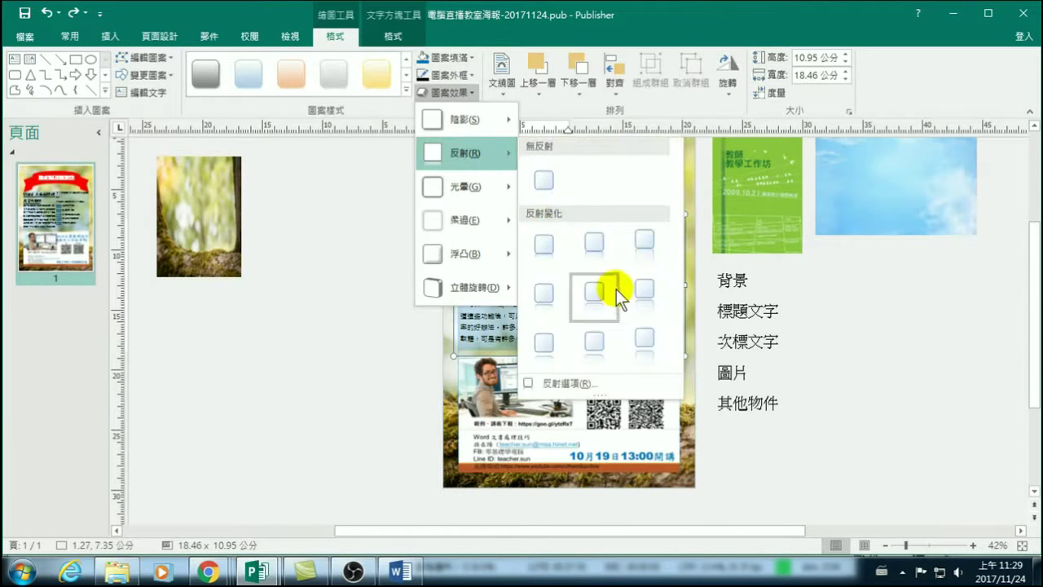
{"action": "left_click", "coordinate": [599, 245]}
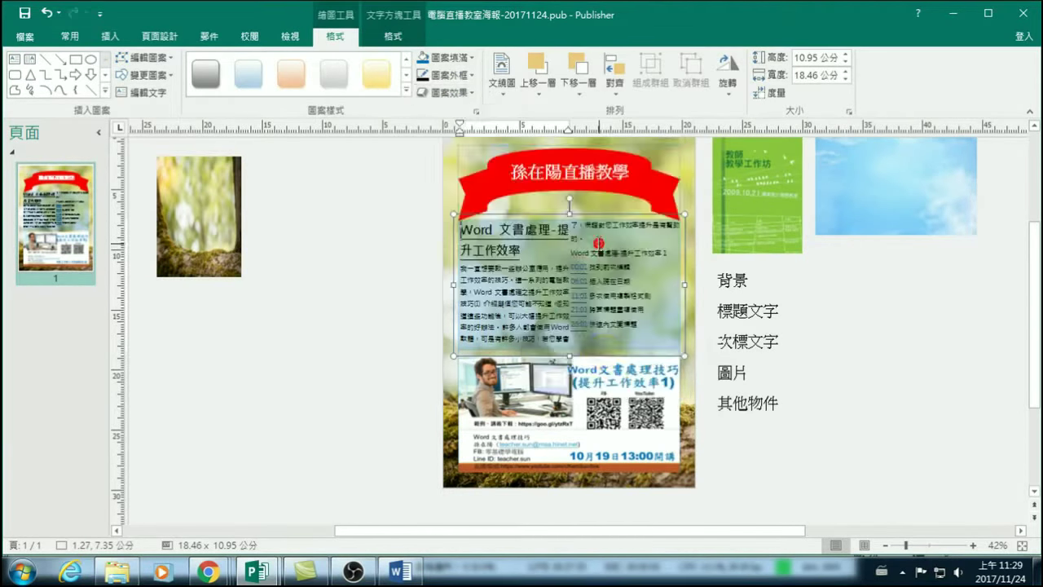
Restore the accidentally moved QR-code picture and open Text Box Tools Format for the main text box.
{"action": "left_click_drag", "start_coordinate": [566, 420], "coordinate": [681, 444]}
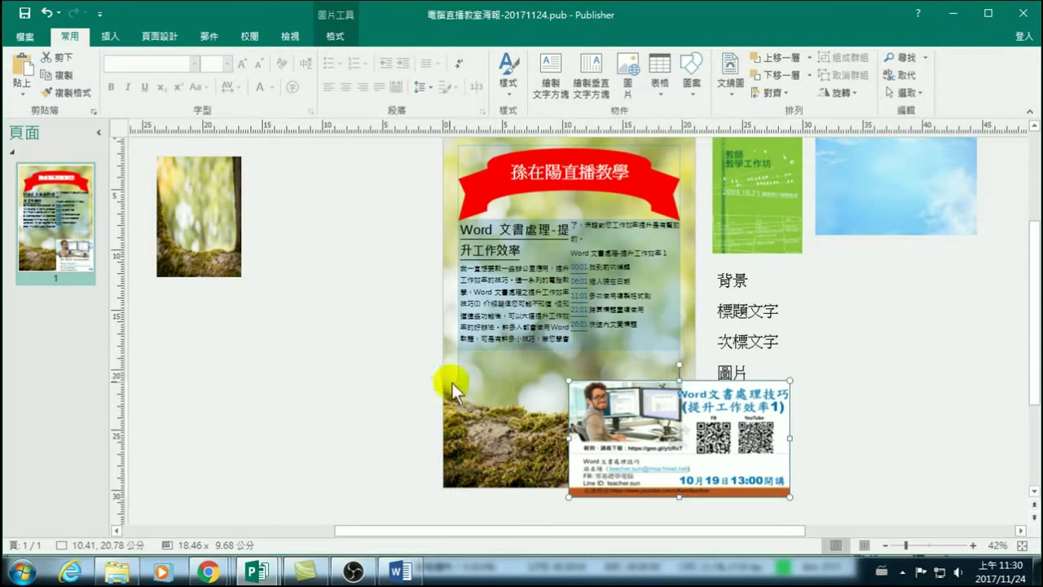
{"action": "key", "text": "ctrl+z"}
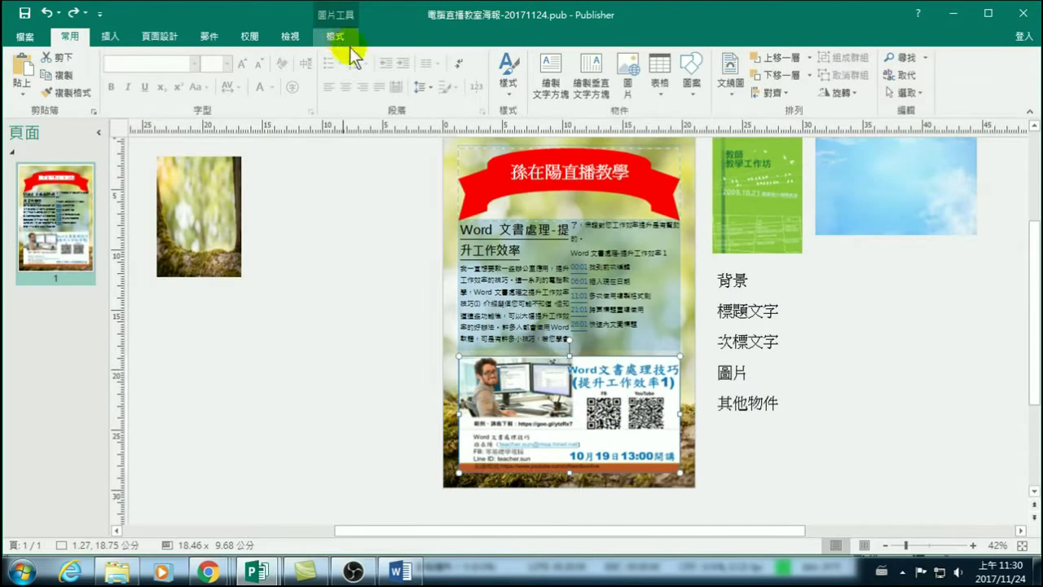
{"action": "left_click", "coordinate": [460, 257]}
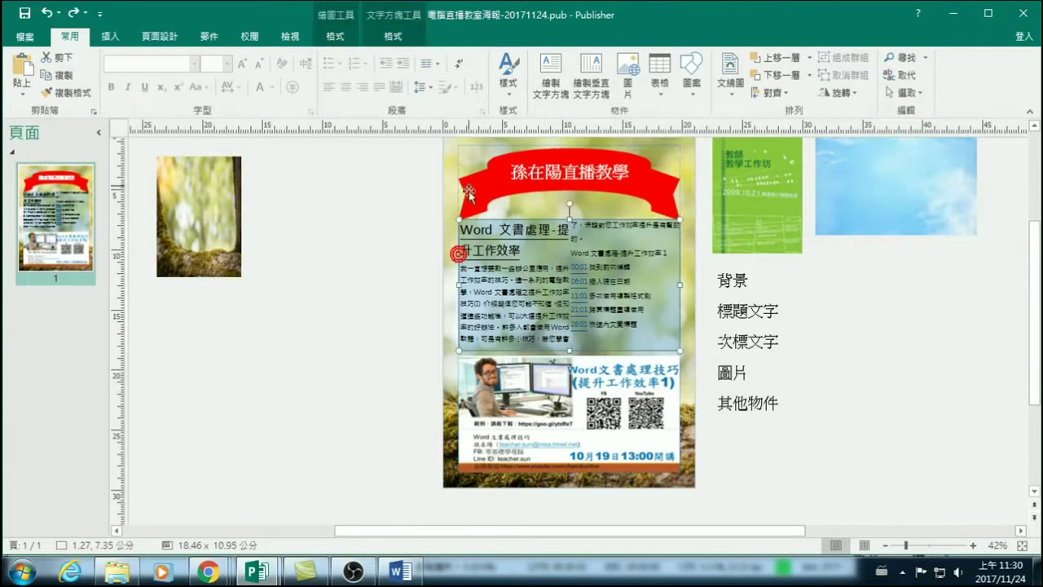
{"action": "left_click", "coordinate": [393, 36]}
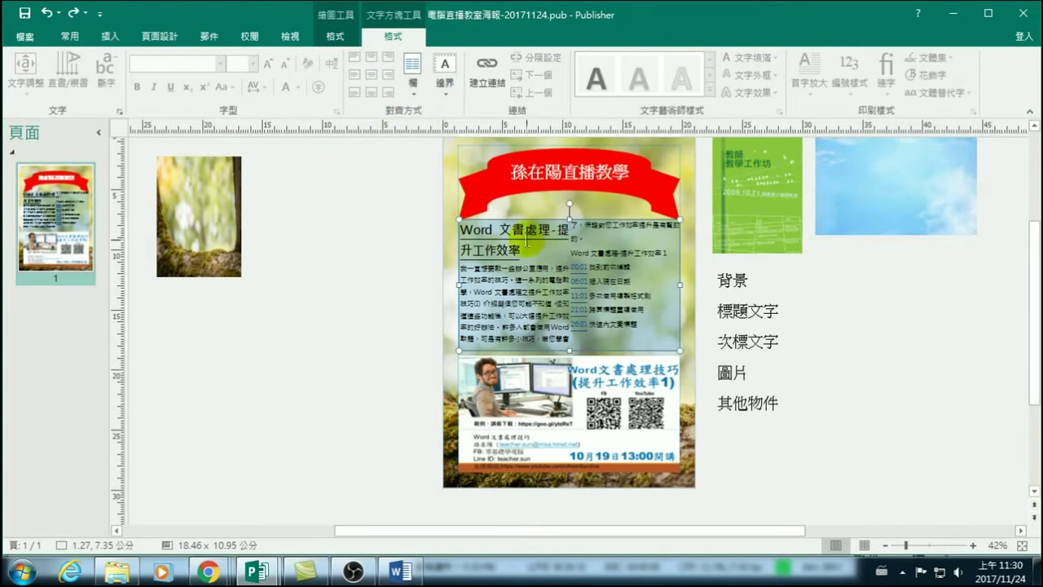
Link the main text box to a new linked text box placed beside the poster.
{"action": "left_click_drag", "start_coordinate": [525, 247], "coordinate": [450, 229]}
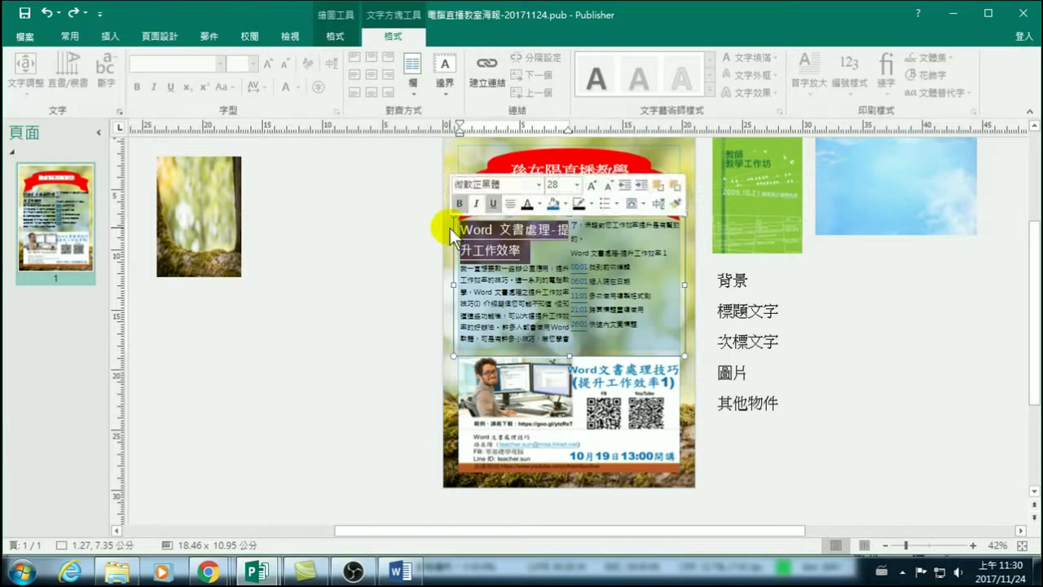
{"action": "left_click", "coordinate": [519, 254]}
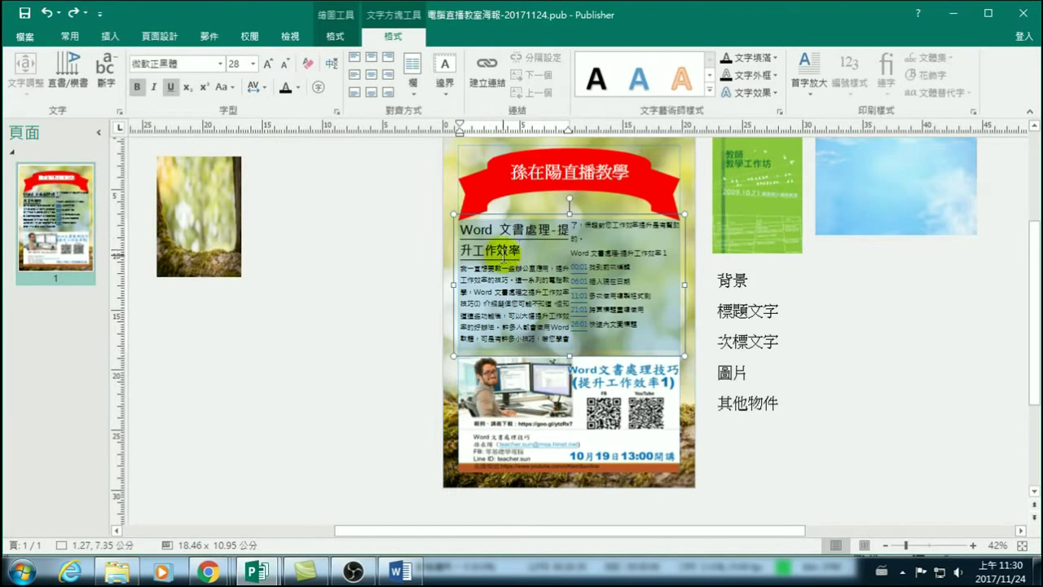
{"action": "left_click_drag", "start_coordinate": [460, 227], "coordinate": [514, 252]}
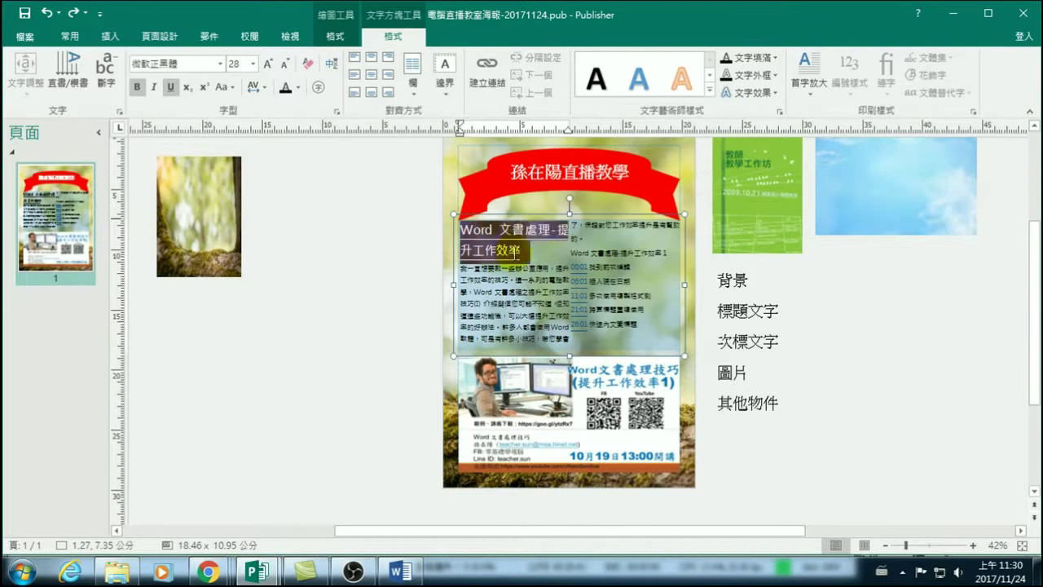
{"action": "left_click", "coordinate": [488, 69]}
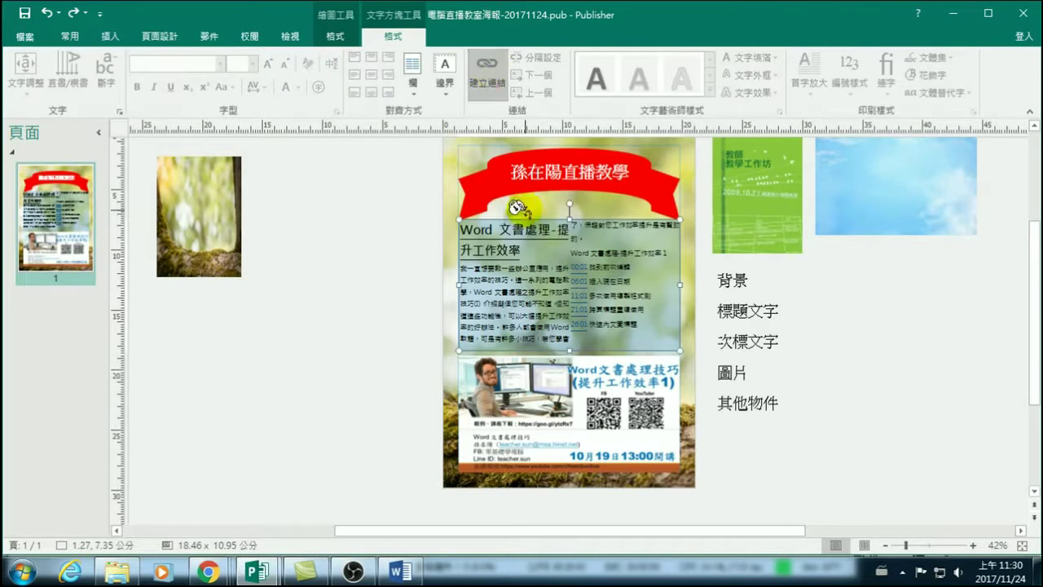
{"action": "left_click", "coordinate": [495, 288]}
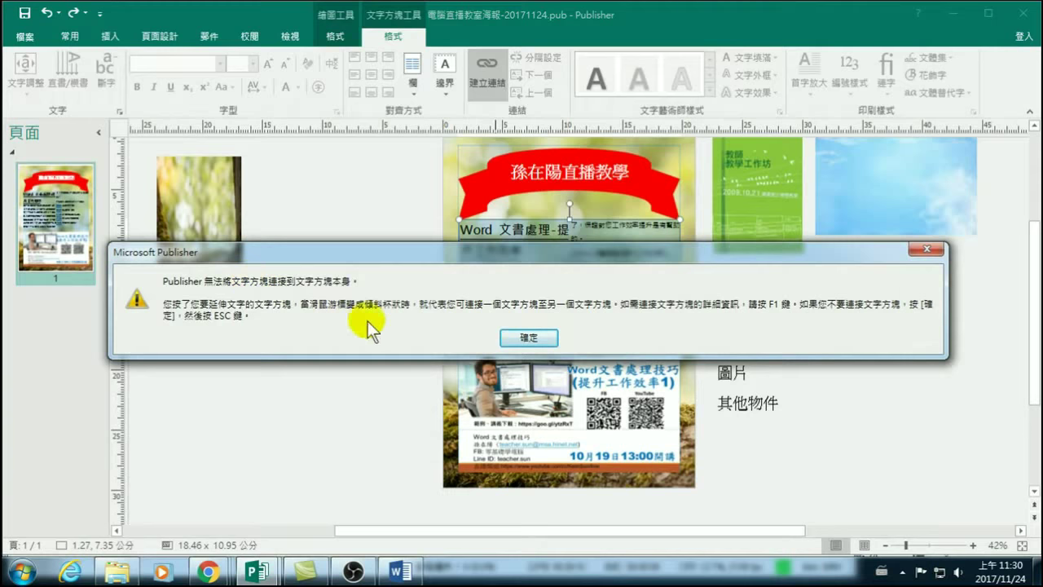
{"action": "left_click", "coordinate": [513, 335]}
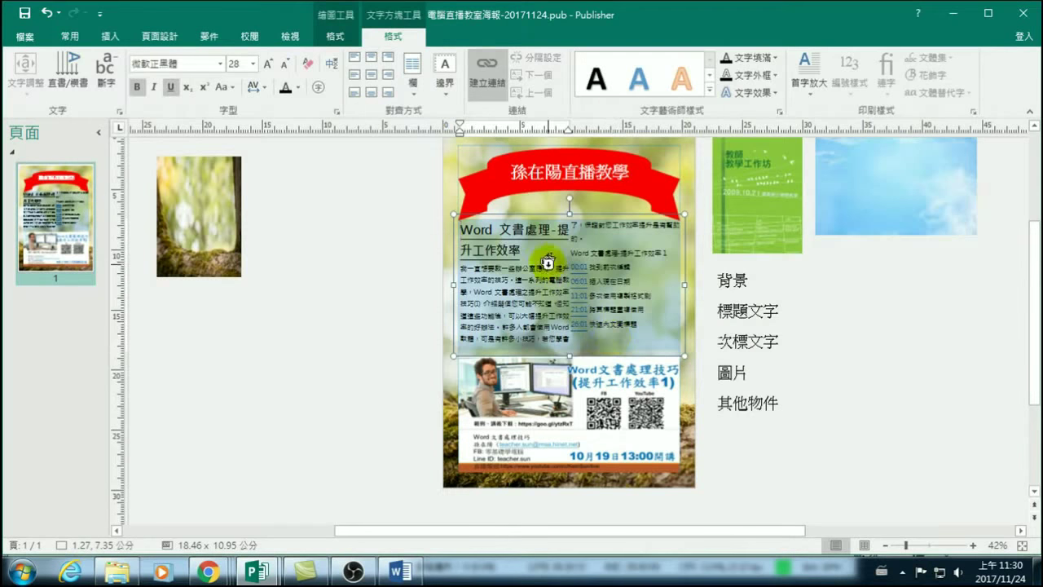
{"action": "left_click", "coordinate": [896, 374]}
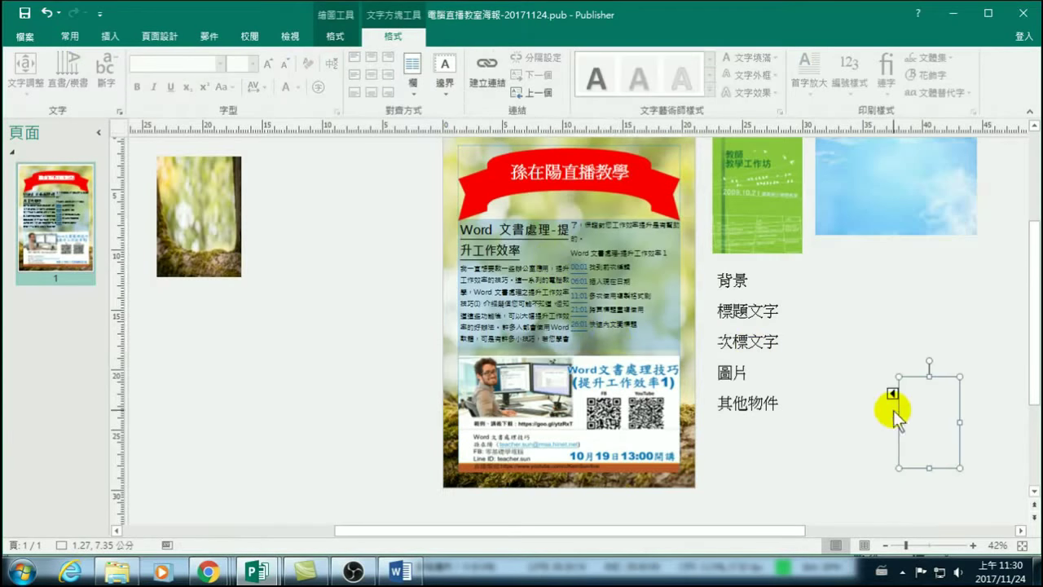
Shorten the poster's text box, flow its overflow into a box at right, then undo that box.
{"action": "left_click", "coordinate": [915, 375]}
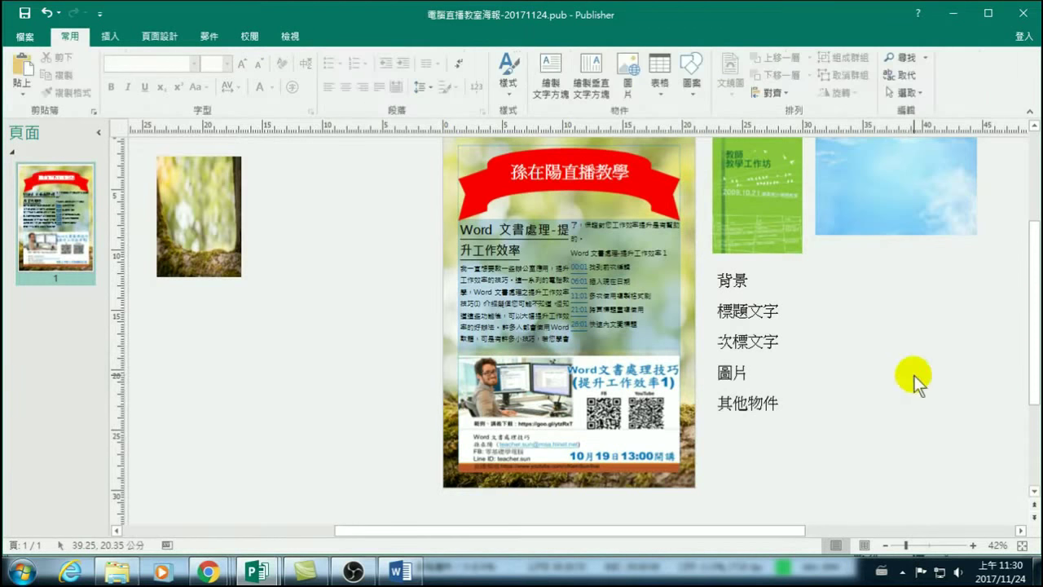
{"action": "left_click", "coordinate": [537, 291]}
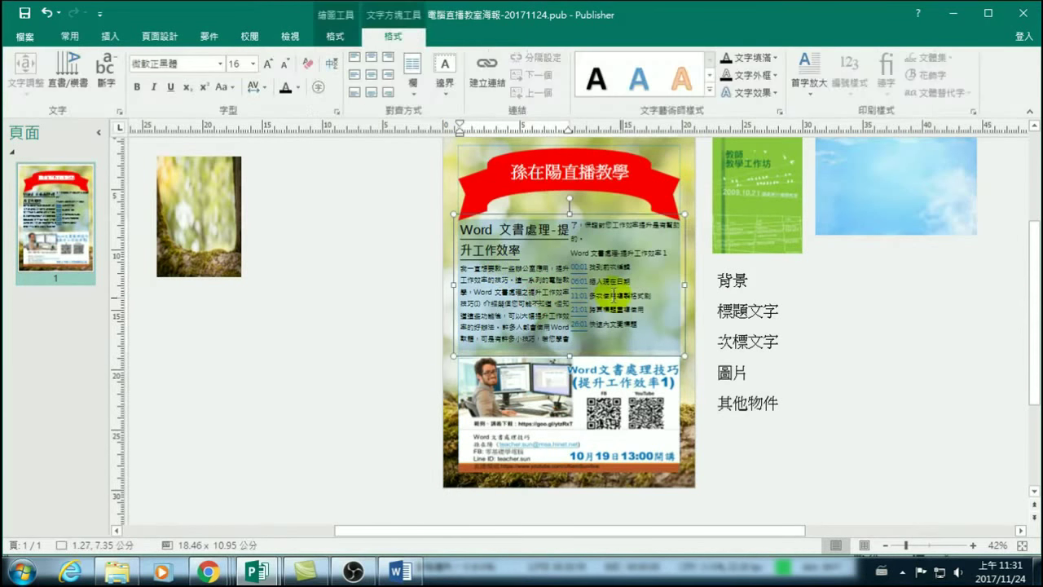
{"action": "left_click_drag", "start_coordinate": [684, 355], "coordinate": [686, 307]}
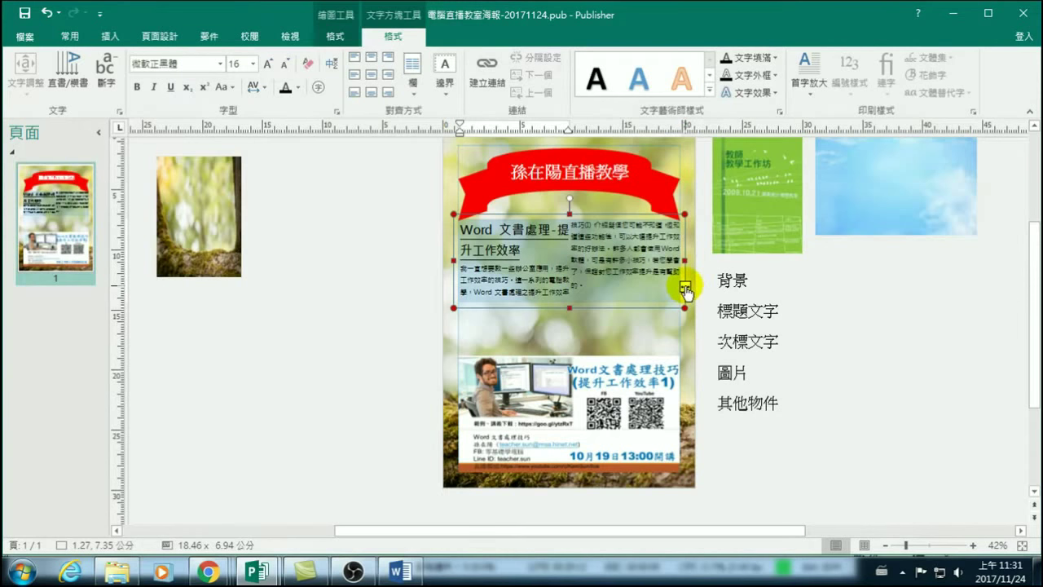
{"action": "left_click", "coordinate": [685, 289]}
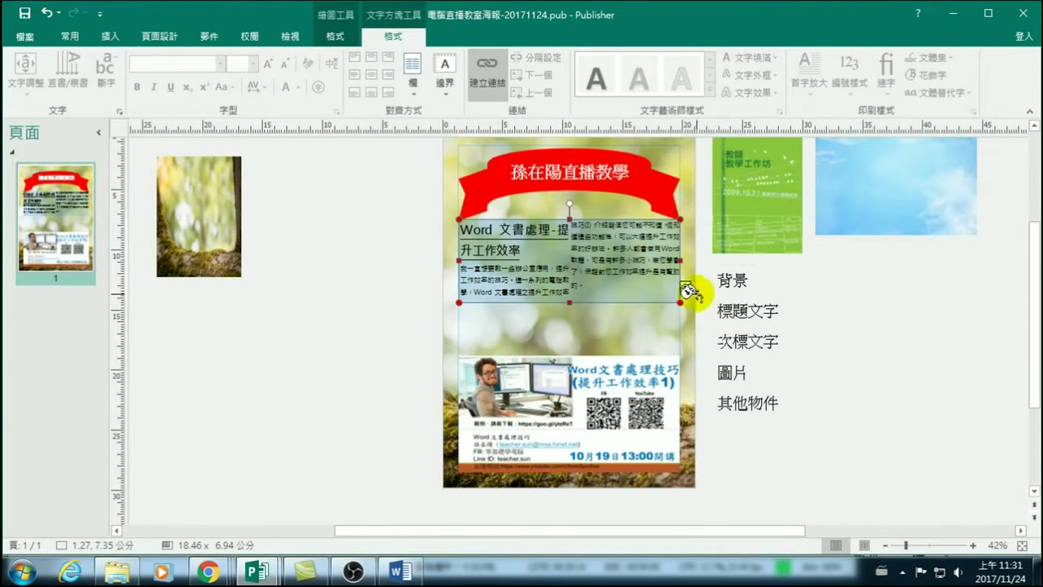
{"action": "left_click_drag", "start_coordinate": [862, 316], "coordinate": [932, 417]}
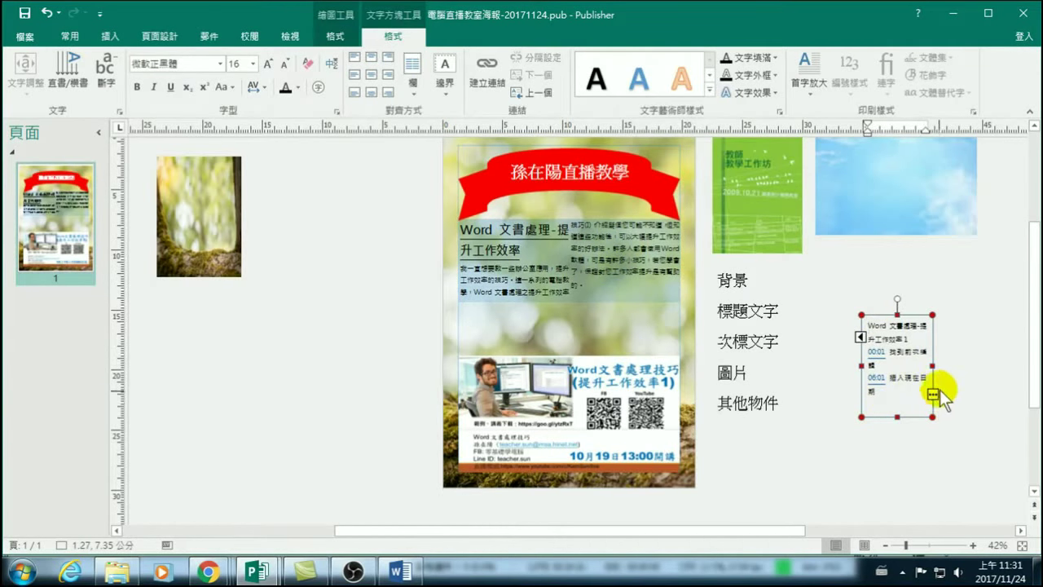
{"action": "left_click_drag", "start_coordinate": [931, 365], "coordinate": [1021, 365]}
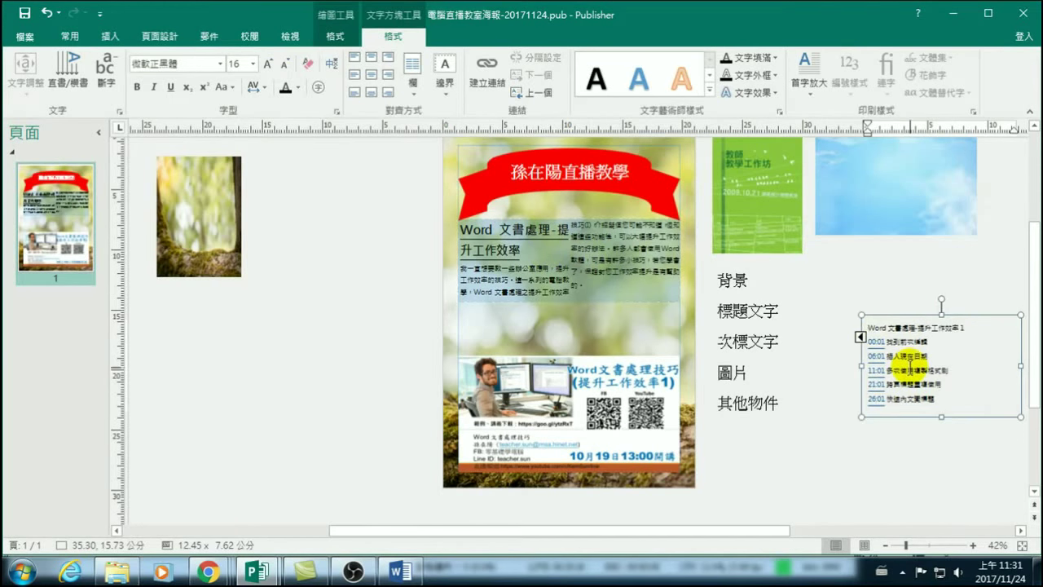
{"action": "key", "text": "ctrl+z"}
{"action": "key", "text": "ctrl+z"}
{"action": "key", "text": "ctrl+z"}
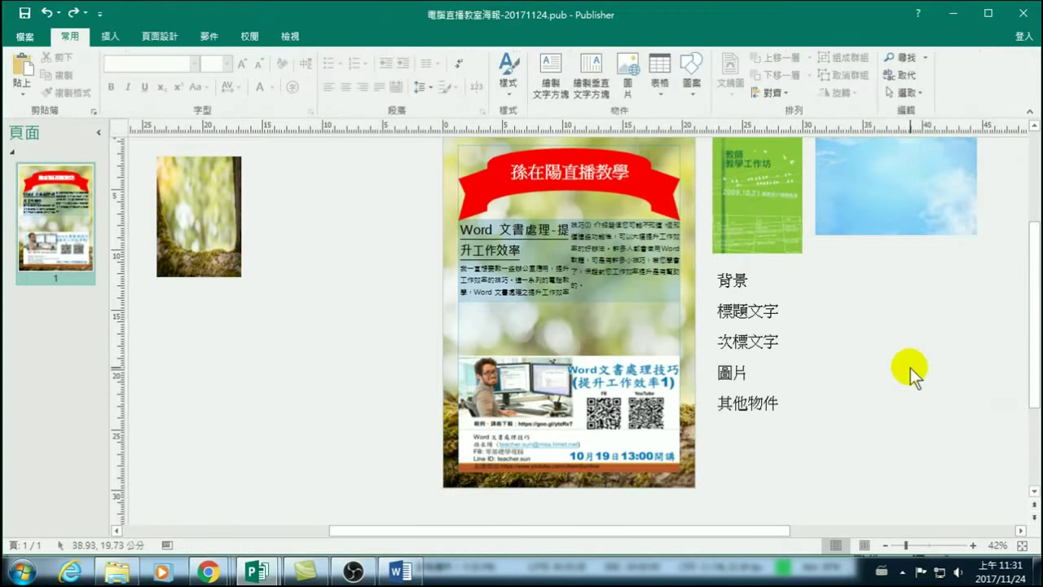
Shorten the Word article text box on the poster.
{"action": "left_click", "coordinate": [530, 245]}
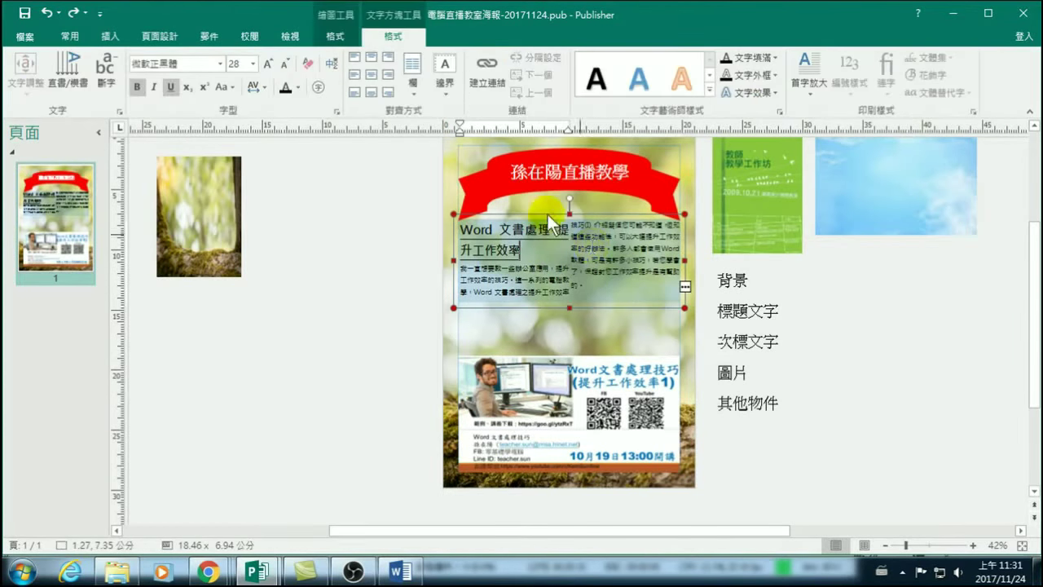
{"action": "left_click", "coordinate": [47, 12]}
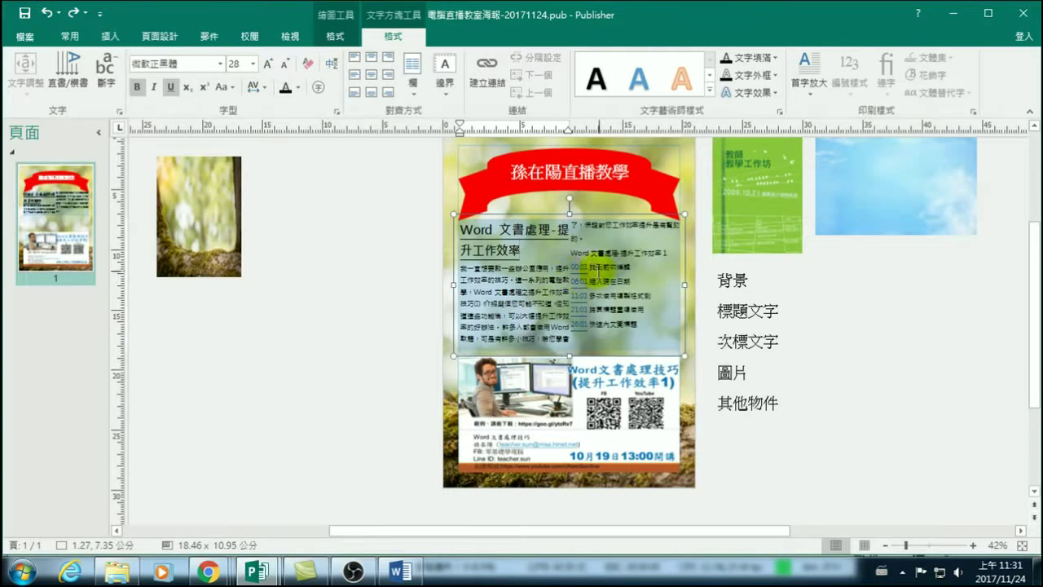
{"action": "left_click_drag", "start_coordinate": [568, 356], "coordinate": [563, 299]}
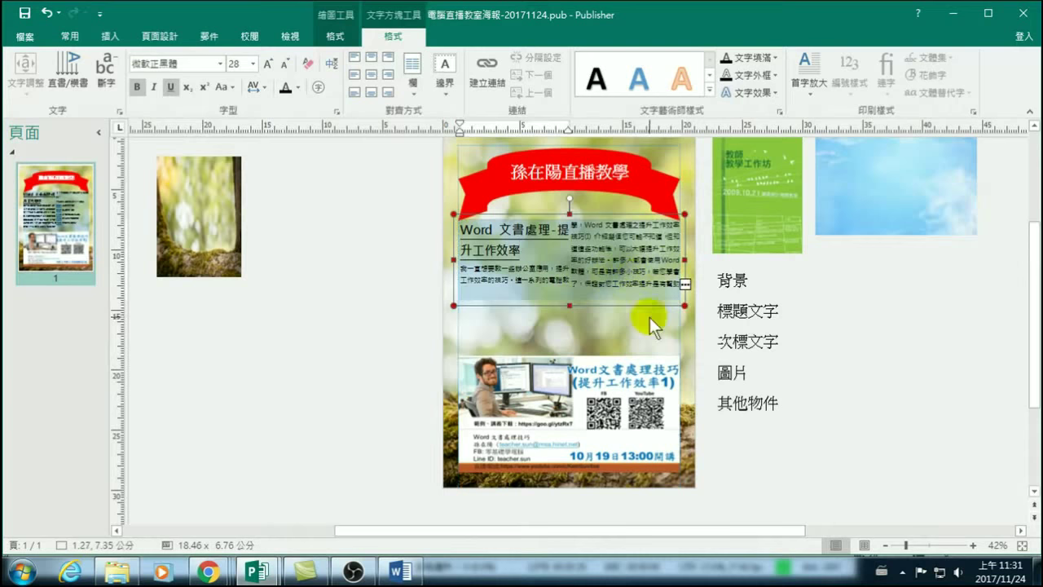
Swap positions: Word article to the poster's bottom, tips flyer under the red banner.
{"action": "left_click", "coordinate": [596, 372]}
{"action": "left_click_drag", "start_coordinate": [597, 373], "coordinate": [343, 365]}
{"action": "left_click", "coordinate": [613, 257]}
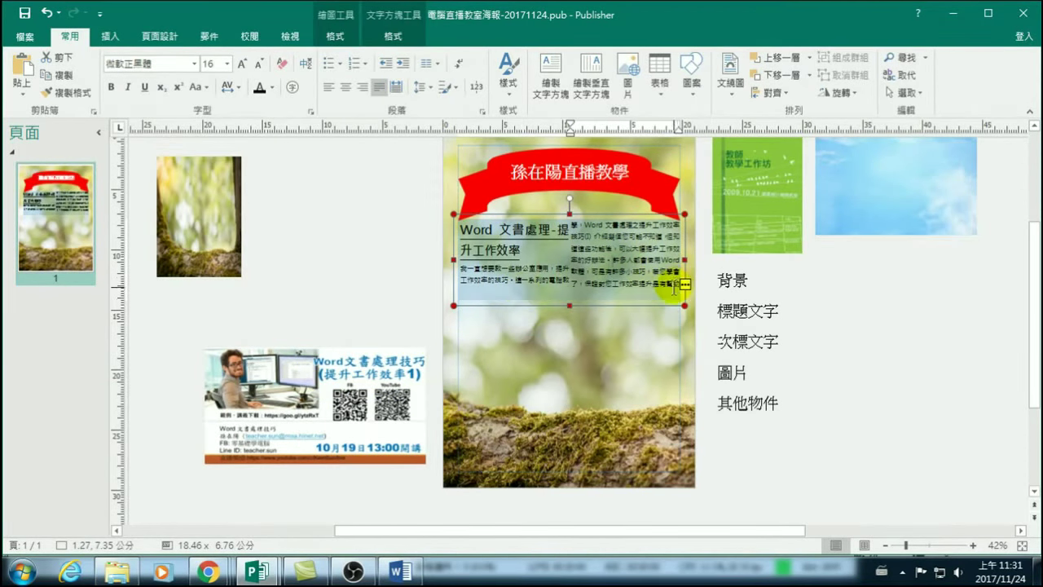
{"action": "left_click_drag", "start_coordinate": [599, 214], "coordinate": [600, 388]}
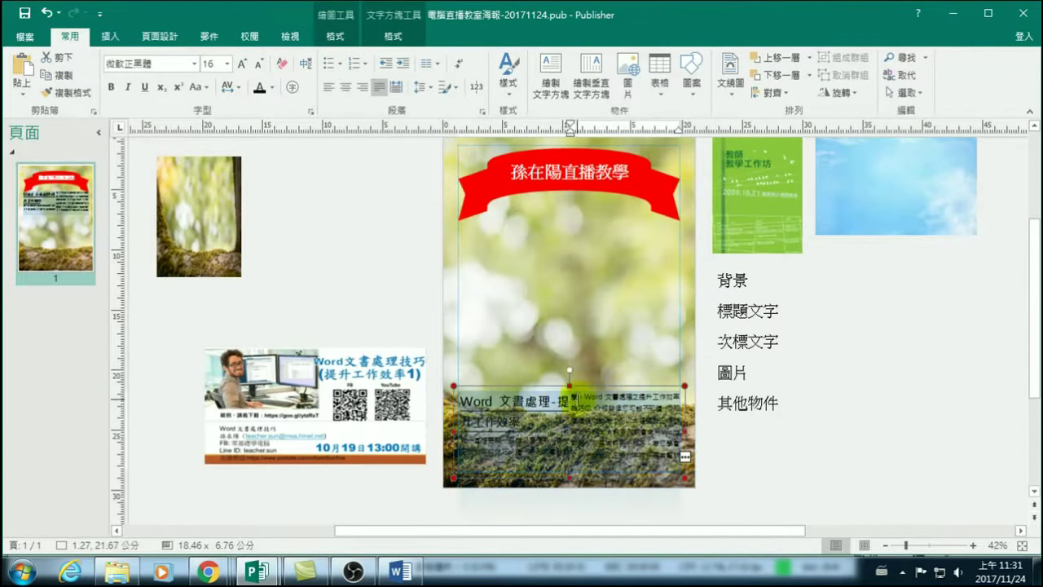
{"action": "left_click", "coordinate": [356, 355]}
{"action": "left_click_drag", "start_coordinate": [356, 360], "coordinate": [609, 255]}
Flow the article's overflow text into a new linked box beside the page.
{"action": "left_click", "coordinate": [624, 450]}
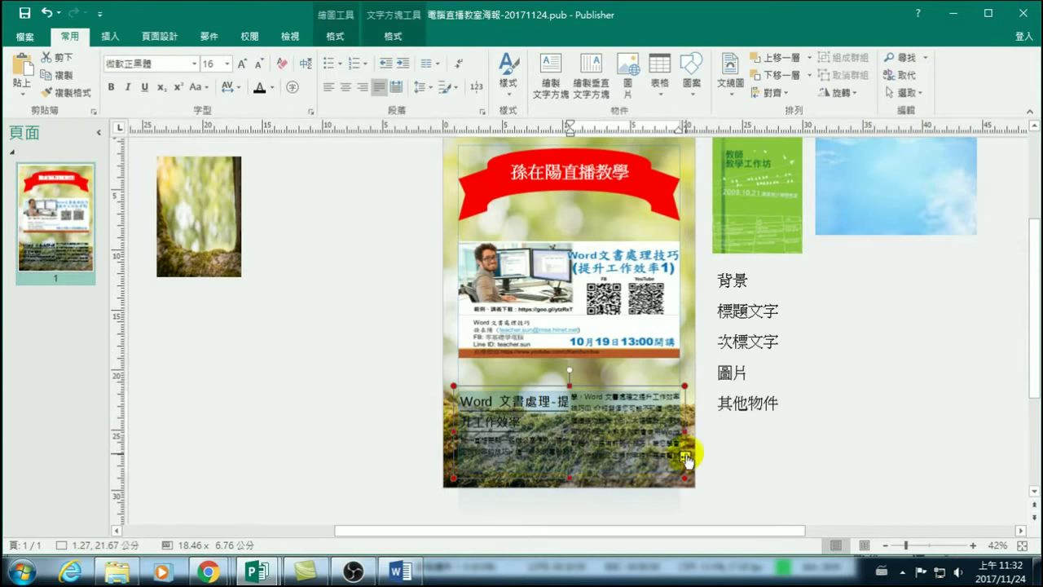
{"action": "left_click", "coordinate": [686, 460]}
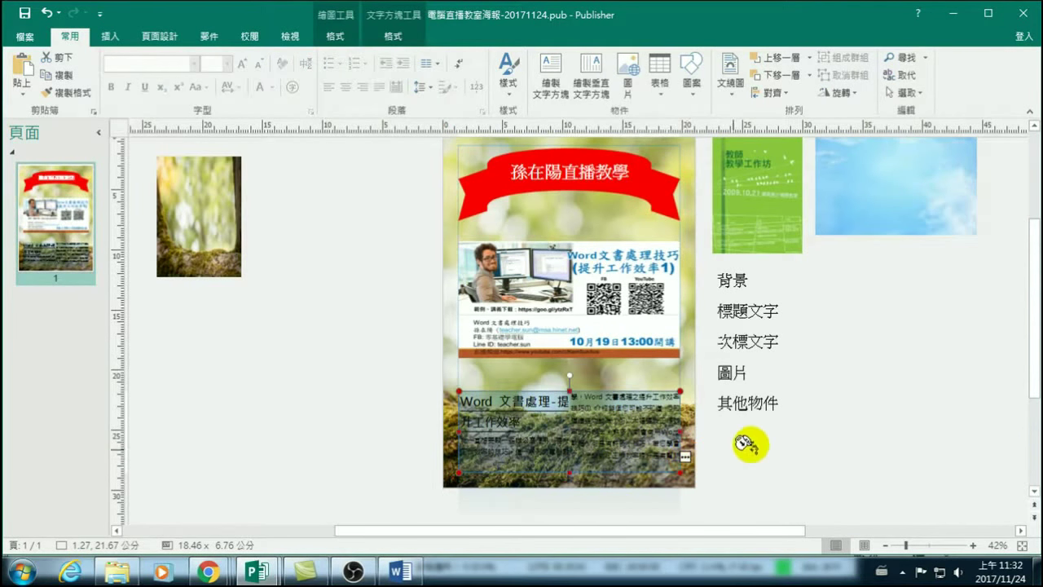
{"action": "left_click", "coordinate": [866, 346]}
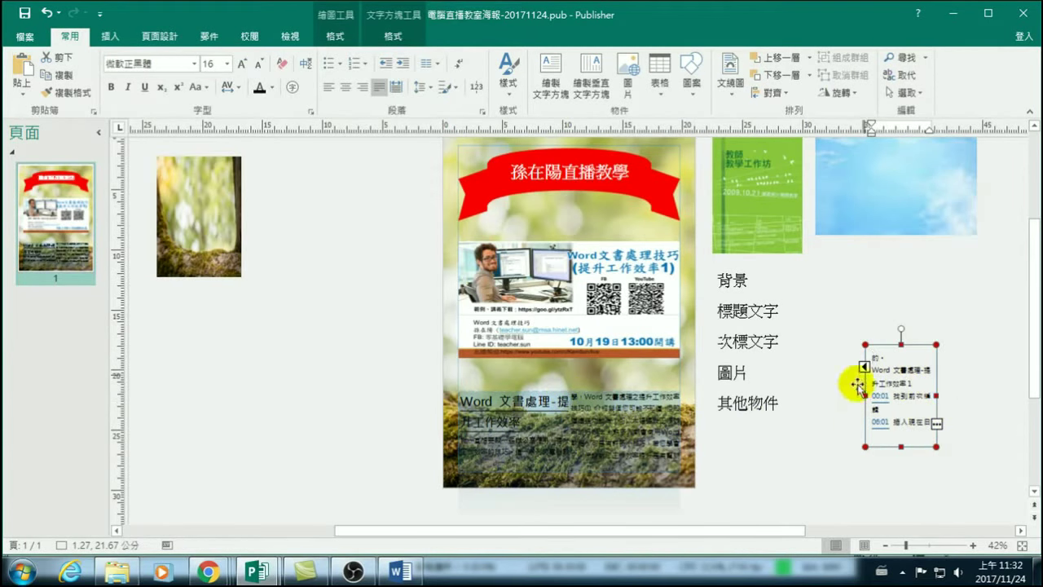
{"action": "left_click", "coordinate": [69, 202]}
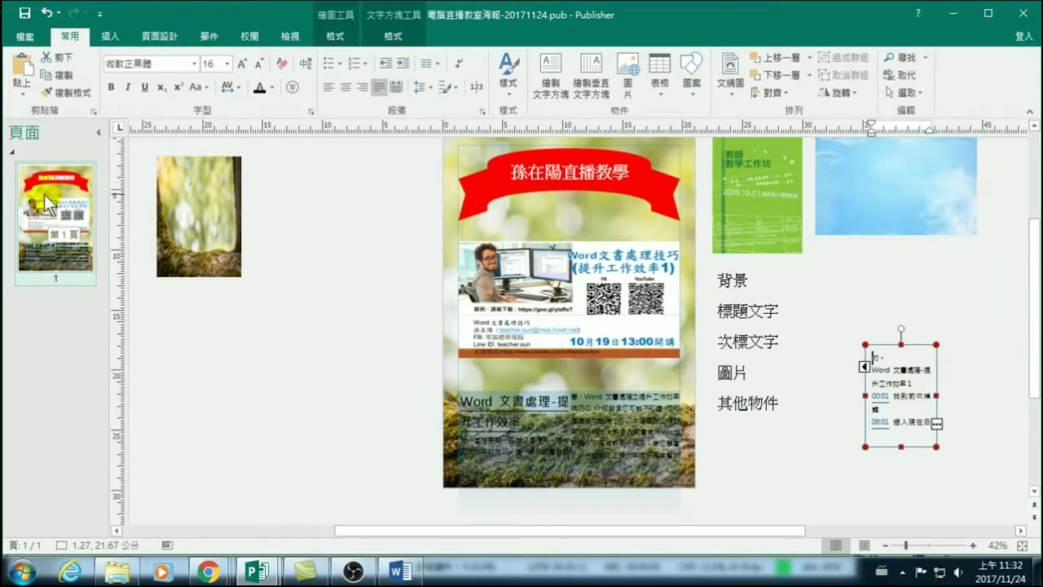
Insert a new blank page 2 after the poster page.
{"action": "left_click", "coordinate": [109, 34]}
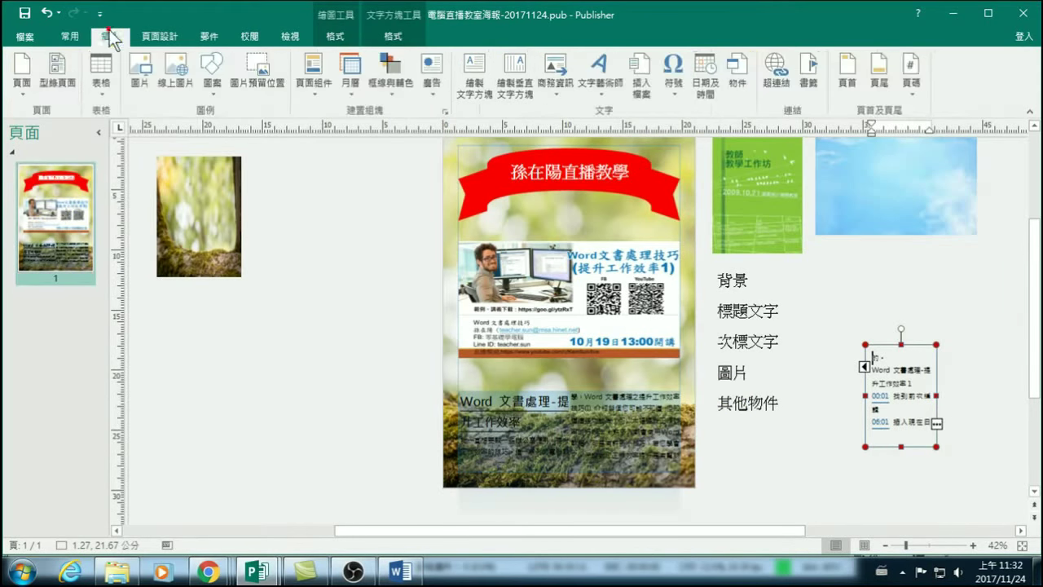
{"action": "left_click", "coordinate": [24, 58]}
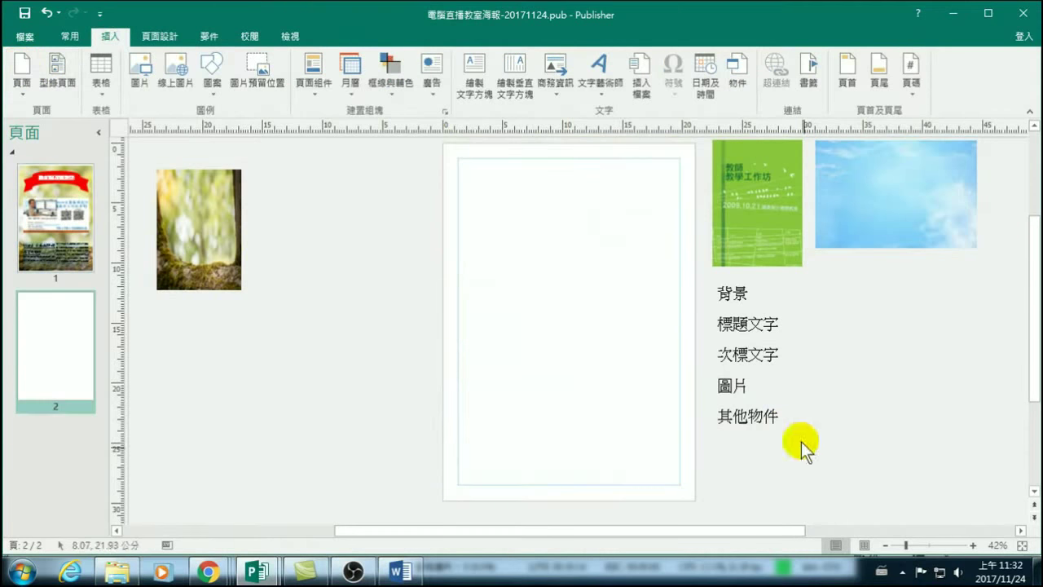
{"action": "left_click", "coordinate": [79, 215]}
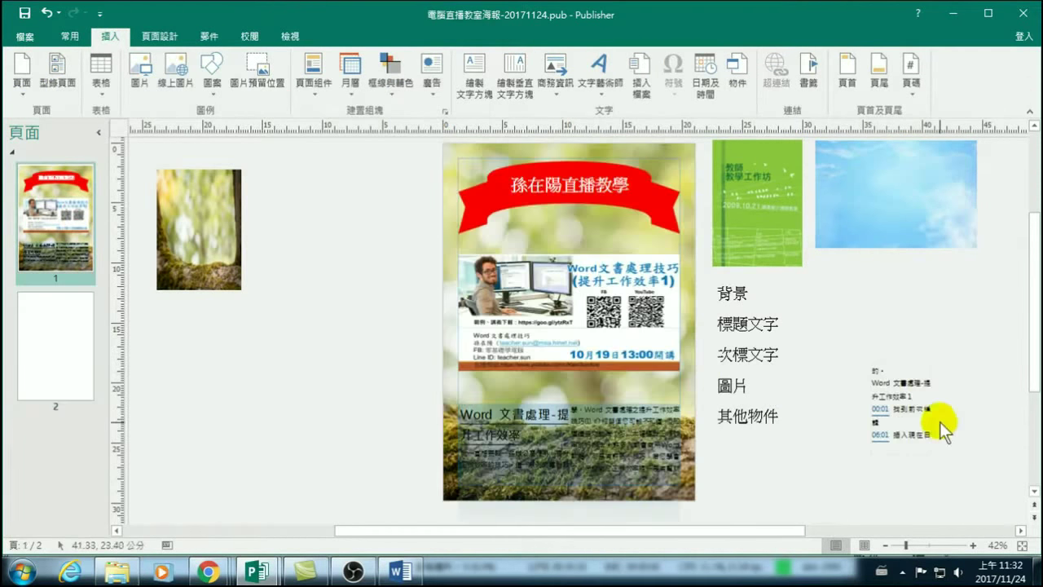
Enlarge the overflow text box to fit every item and place it at page 2's top.
{"action": "left_click", "coordinate": [905, 393]}
{"action": "left_click_drag", "start_coordinate": [918, 360], "coordinate": [862, 337]}
{"action": "left_click_drag", "start_coordinate": [879, 386], "coordinate": [973, 376]}
{"action": "left_click_drag", "start_coordinate": [971, 413], "coordinate": [1019, 385]}
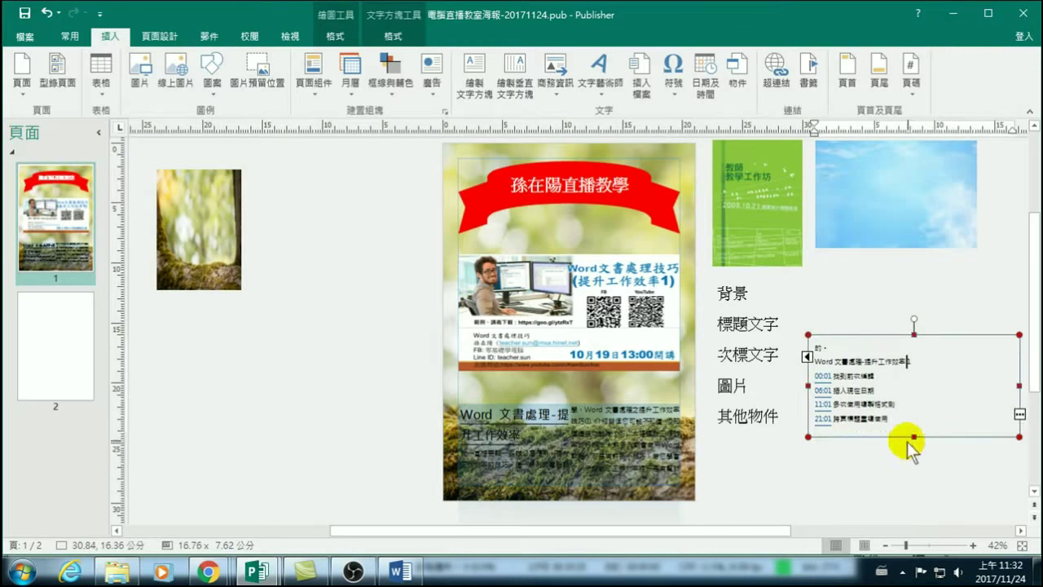
{"action": "left_click_drag", "start_coordinate": [914, 438], "coordinate": [915, 486]}
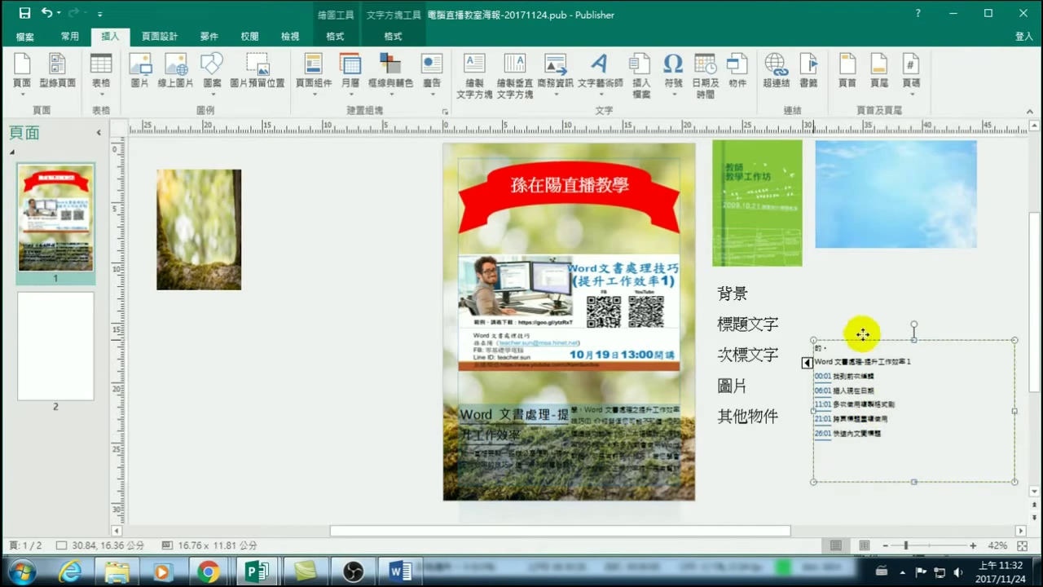
{"action": "left_click", "coordinate": [75, 331]}
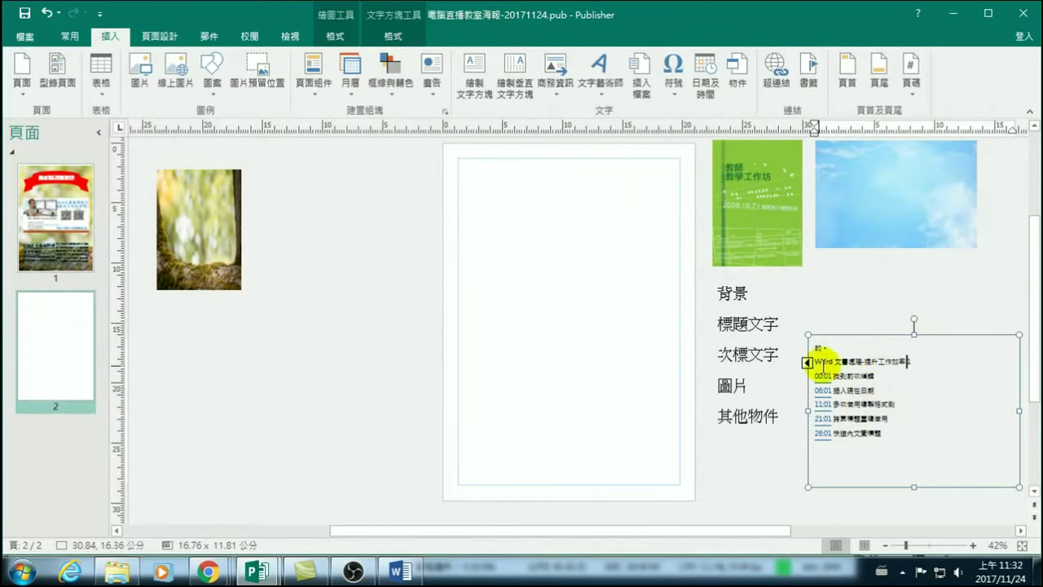
{"action": "left_click_drag", "start_coordinate": [864, 337], "coordinate": [514, 156]}
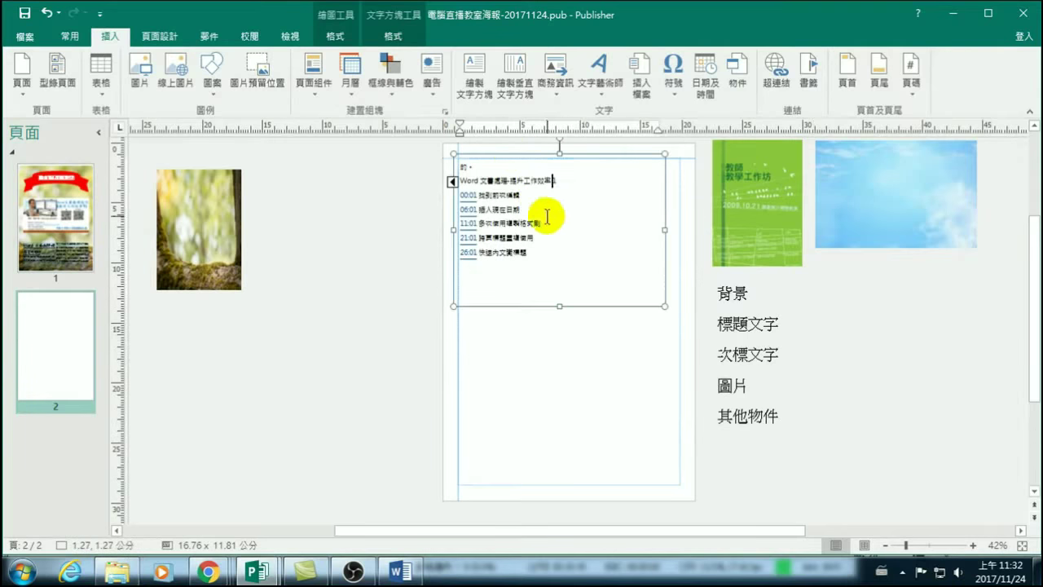
Test the link between the poster's article box and its page 2 continuation.
{"action": "left_click", "coordinate": [64, 244]}
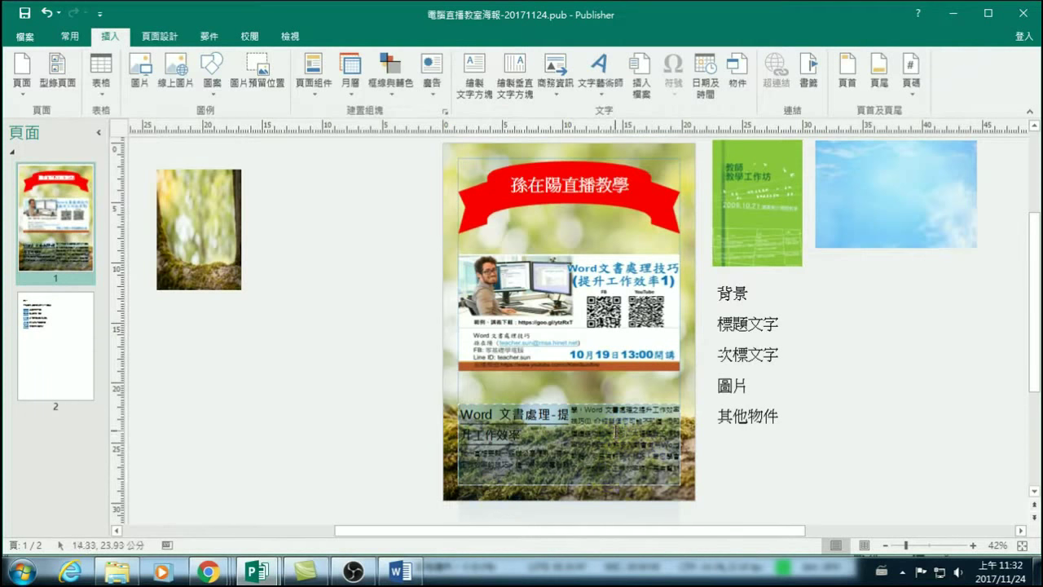
{"action": "left_click", "coordinate": [617, 432]}
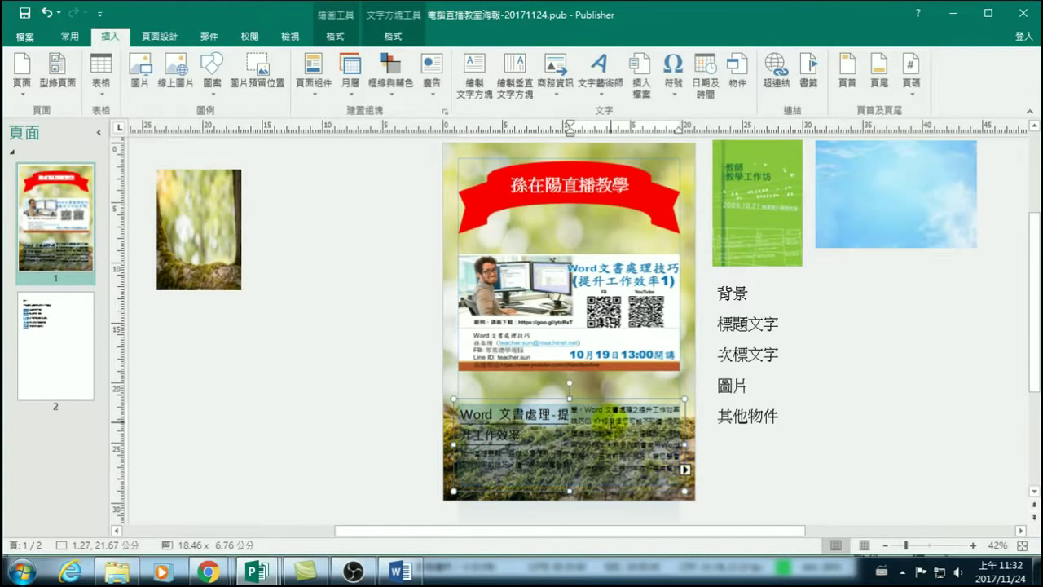
{"action": "left_click", "coordinate": [686, 470]}
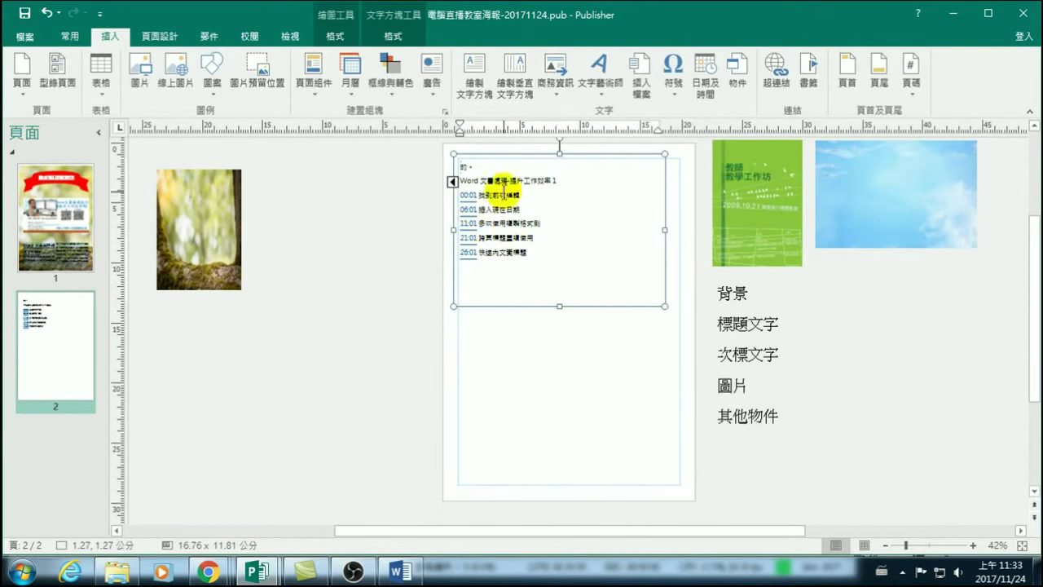
{"action": "left_click", "coordinate": [453, 183]}
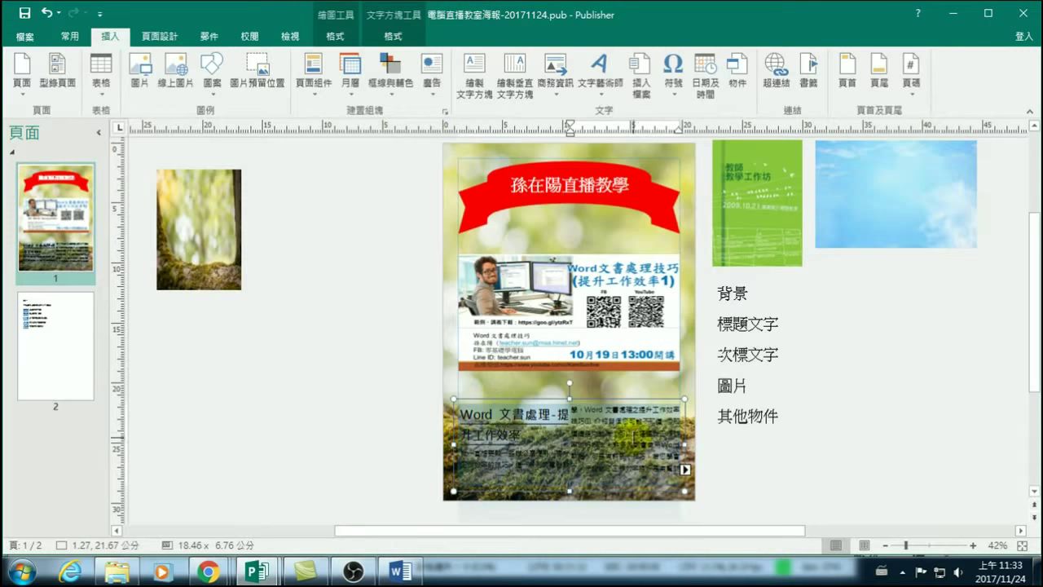
Move the article box off the poster and delete the linked list text on page 2.
{"action": "left_click", "coordinate": [381, 36]}
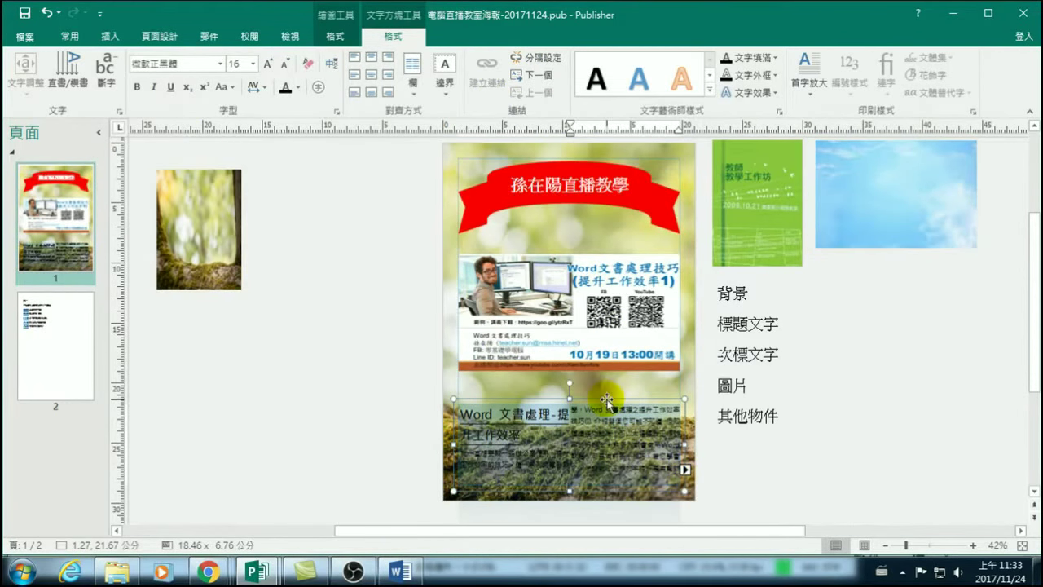
{"action": "left_click_drag", "start_coordinate": [607, 401], "coordinate": [343, 315]}
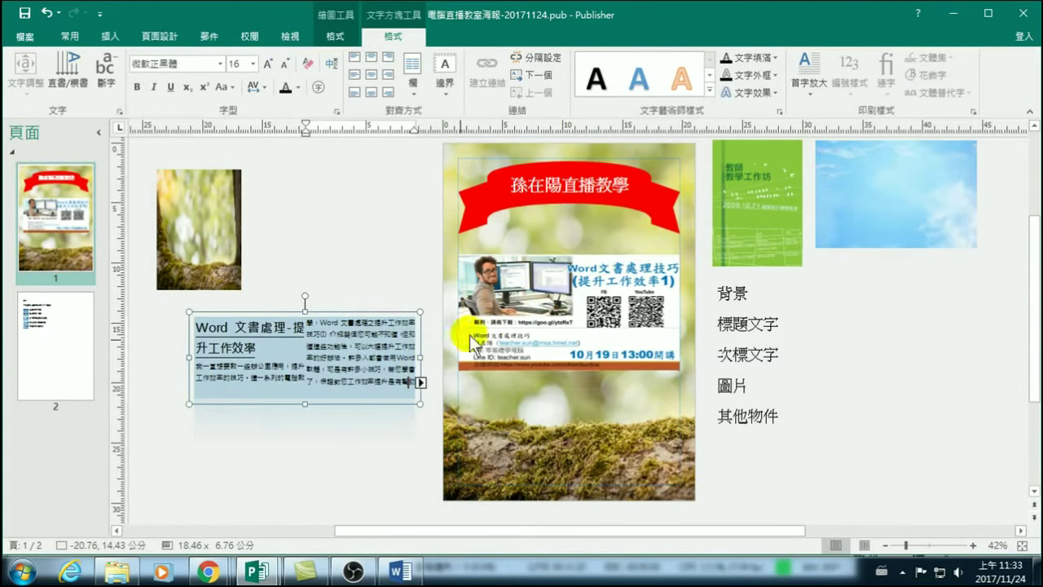
{"action": "left_click", "coordinate": [67, 346]}
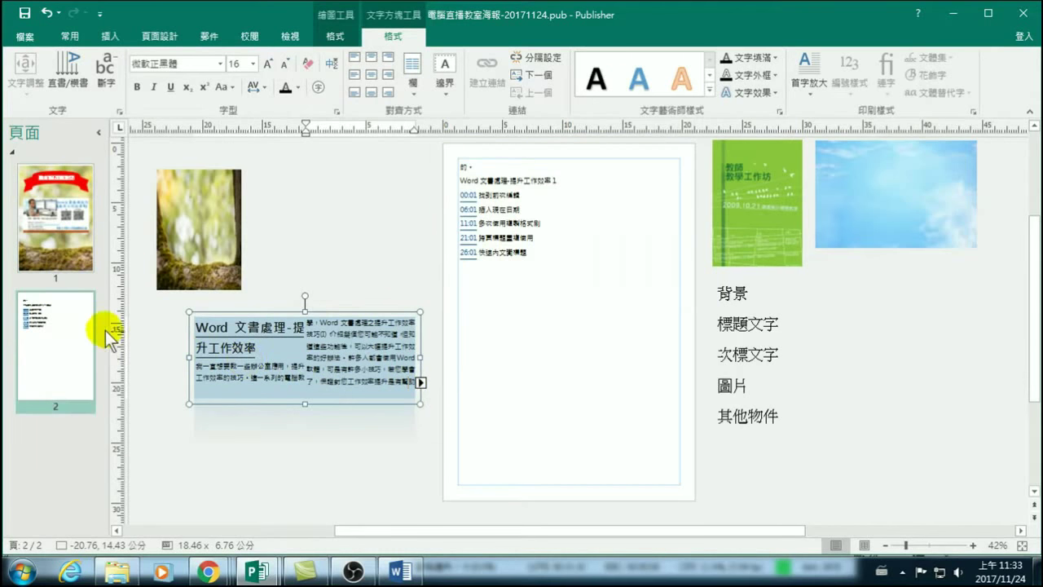
{"action": "left_click", "coordinate": [520, 196]}
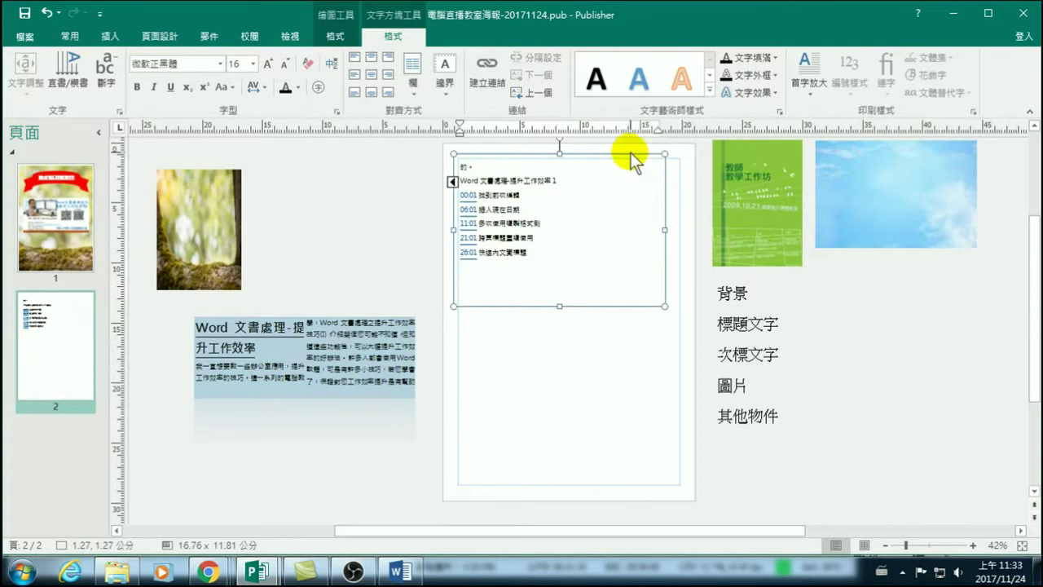
{"action": "left_click_drag", "start_coordinate": [631, 153], "coordinate": [502, 368]}
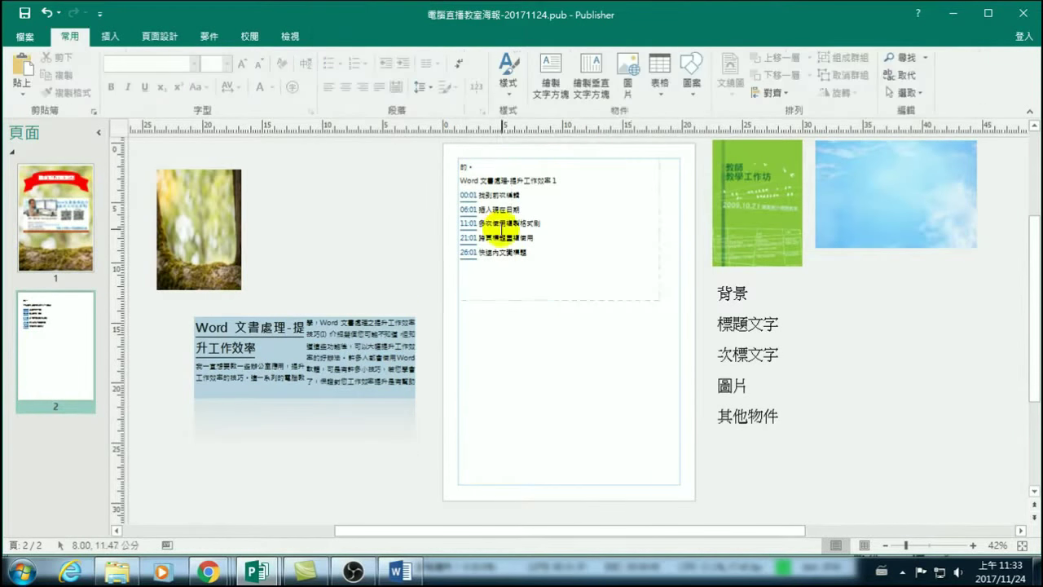
{"action": "left_click", "coordinate": [509, 259]}
{"action": "left_click_drag", "start_coordinate": [514, 153], "coordinate": [255, 413]}
{"action": "scroll", "coordinate": [307, 449], "scroll_direction": "down", "scroll_amount": 1}
{"action": "left_click_drag", "start_coordinate": [280, 486], "coordinate": [187, 400]}
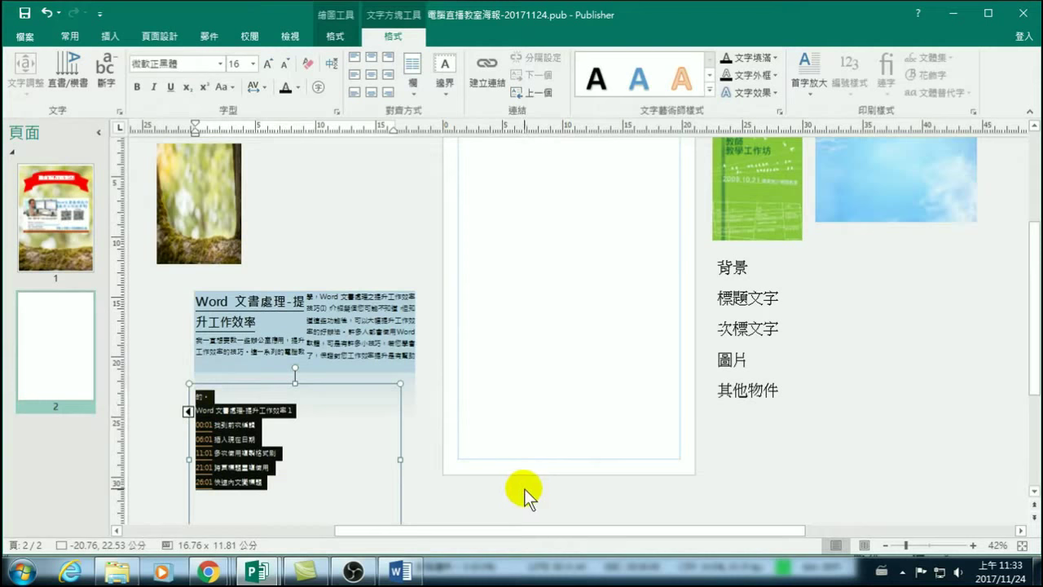
{"action": "key", "text": "Delete"}
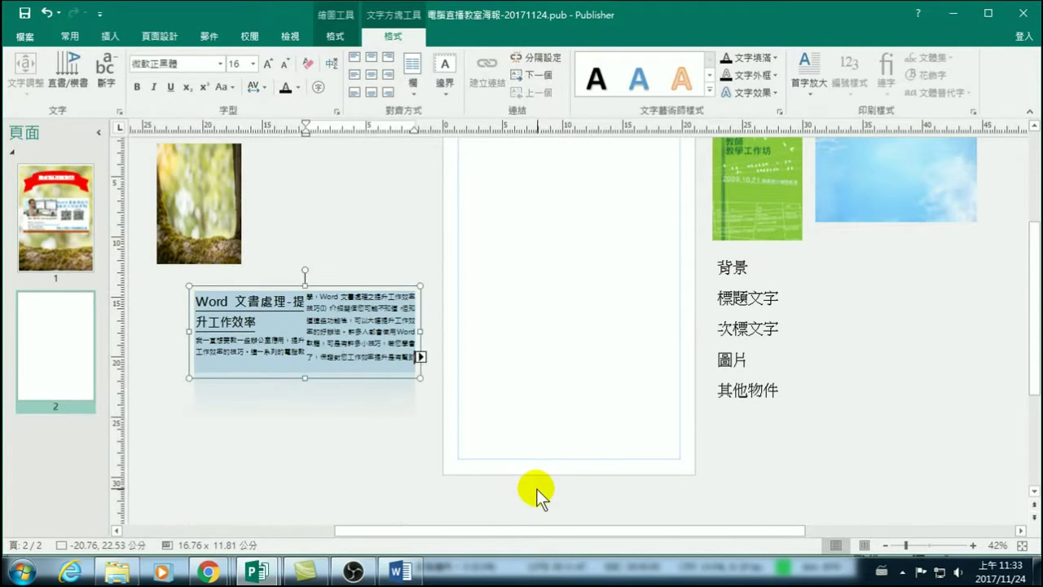
Stretch the article box taller and paste the timestamped Word lesson list after its fourth line.
{"action": "left_click", "coordinate": [417, 370]}
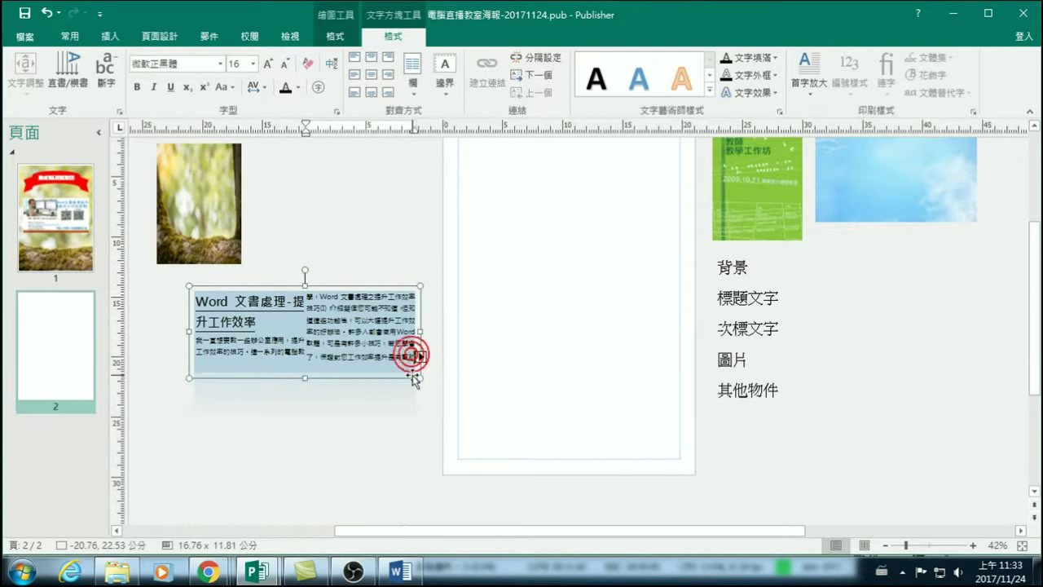
{"action": "left_click", "coordinate": [304, 376]}
{"action": "left_click_drag", "start_coordinate": [305, 375], "coordinate": [300, 465]}
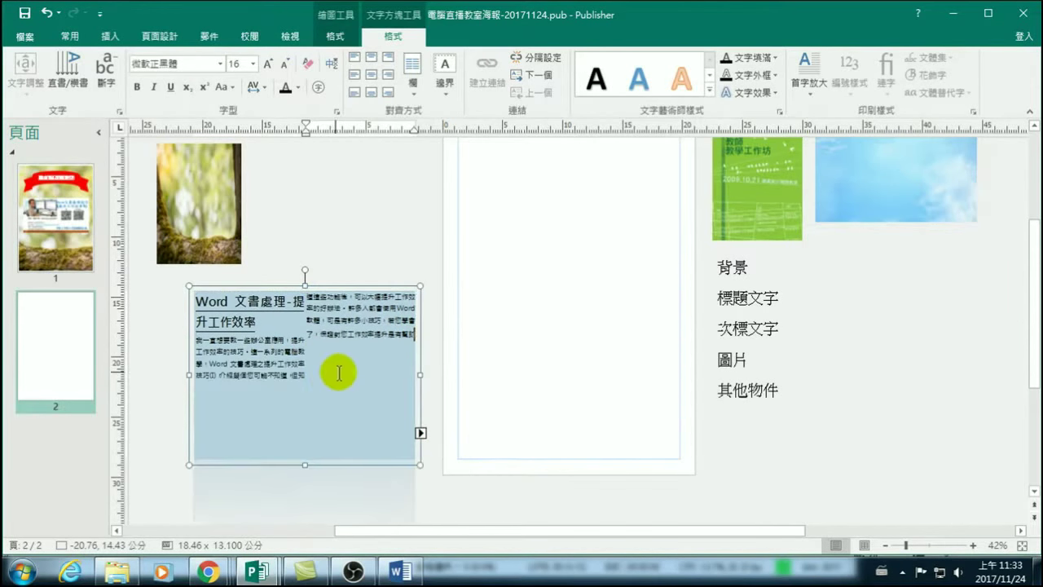
{"action": "left_click", "coordinate": [330, 346]}
{"action": "left_click", "coordinate": [403, 333]}
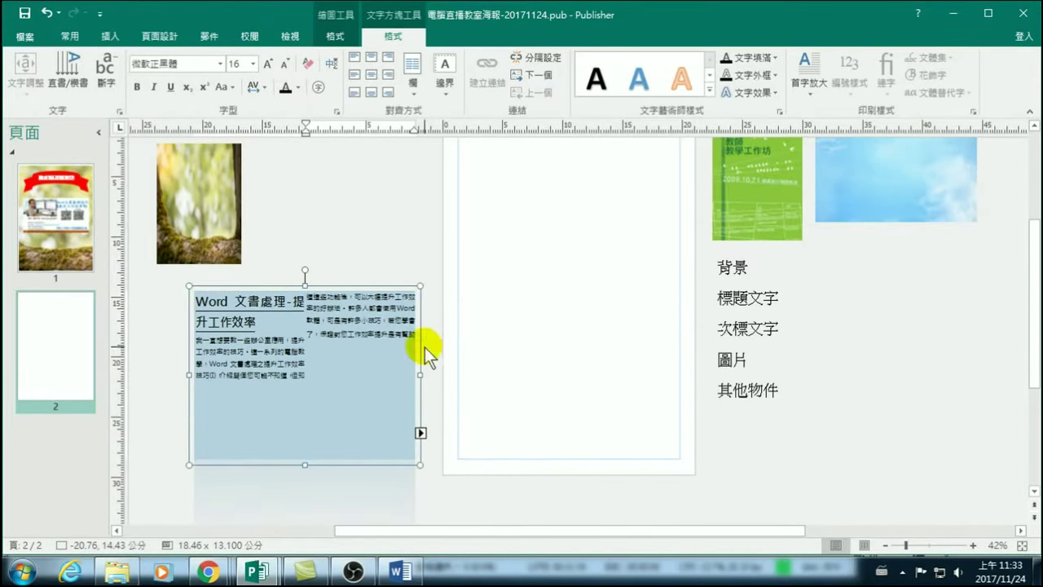
{"action": "key", "text": "ctrl+v"}
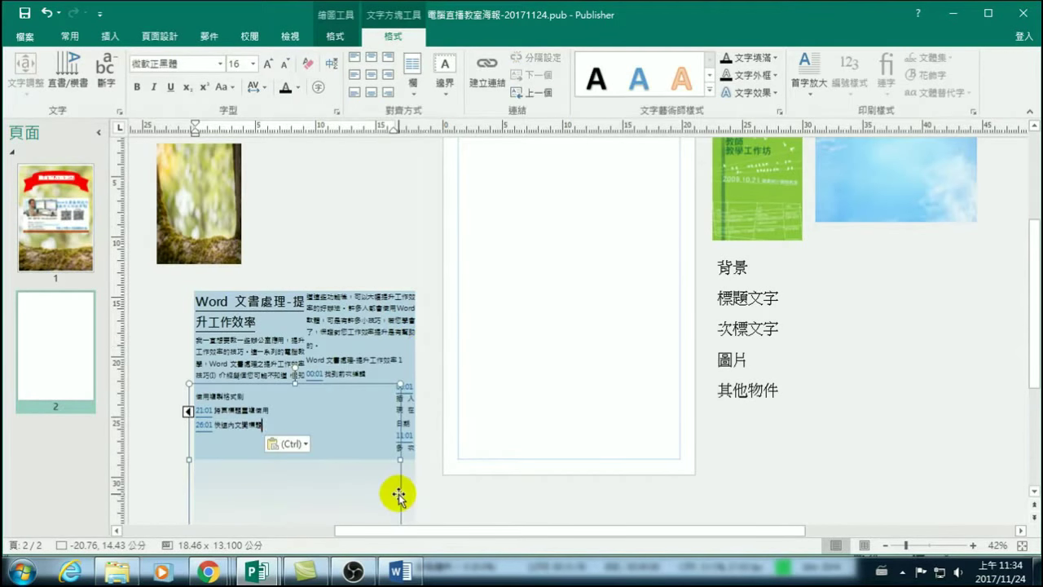
Move the overflow box aside and shorten the article box to 10.5 cm tall.
{"action": "left_click_drag", "start_coordinate": [398, 495], "coordinate": [794, 448]}
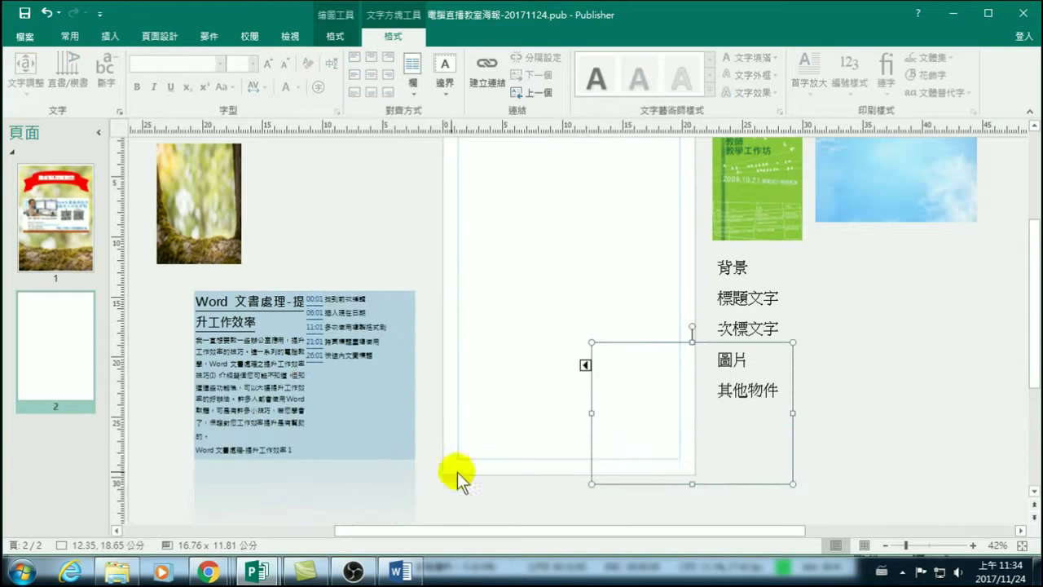
{"action": "left_click", "coordinate": [347, 401]}
{"action": "left_click_drag", "start_coordinate": [306, 466], "coordinate": [306, 422]}
{"action": "left_click", "coordinate": [309, 399]}
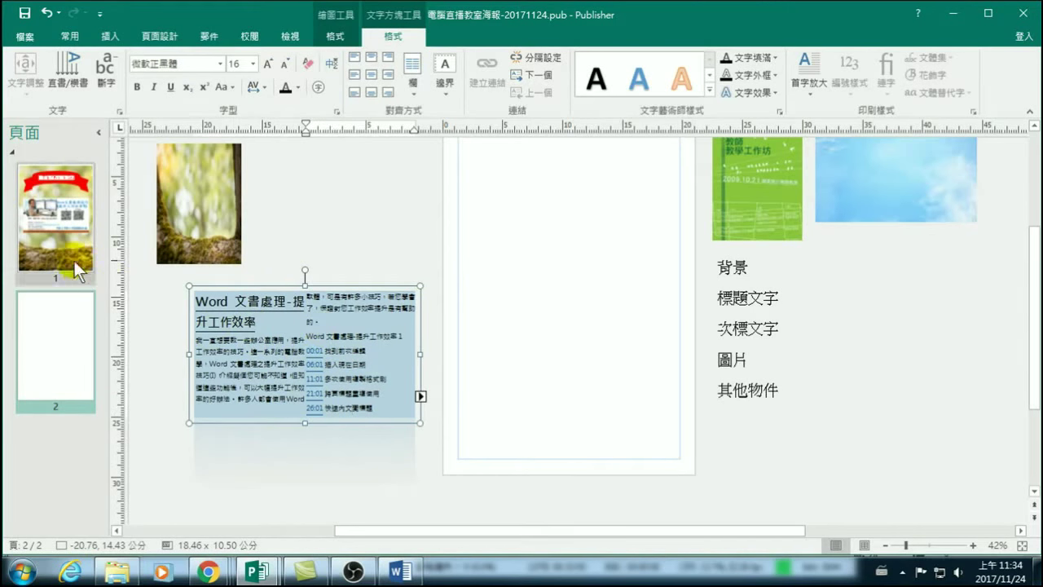
Move the photo and QR-code card lower on page 1.
{"action": "left_click", "coordinate": [257, 339]}
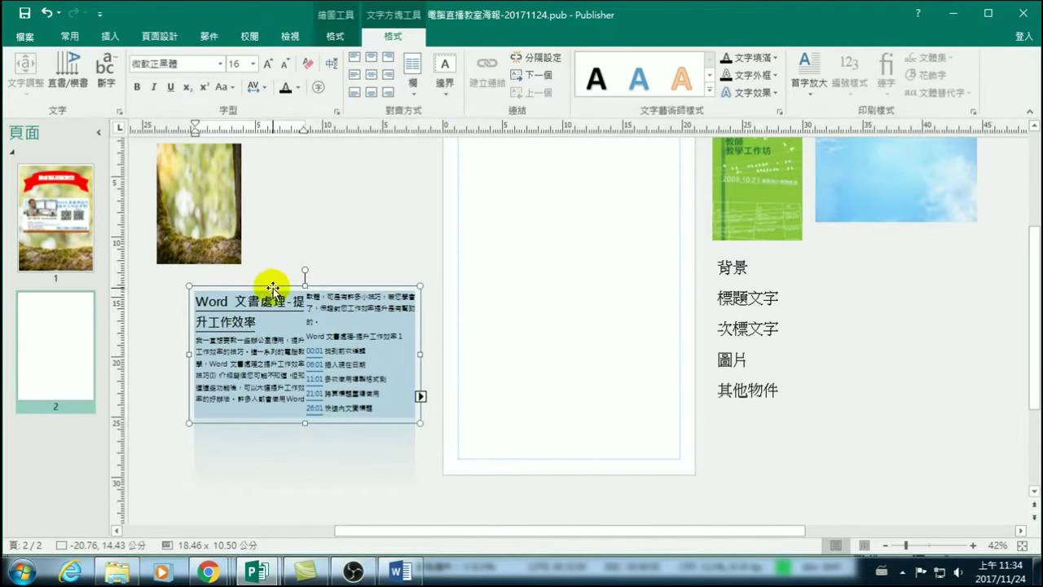
{"action": "left_click", "coordinate": [272, 287]}
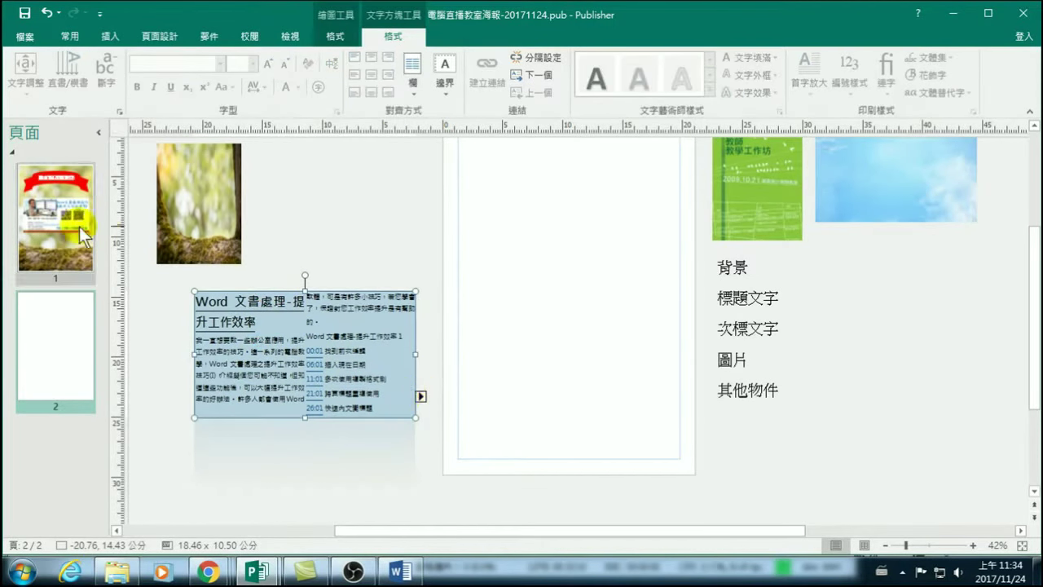
{"action": "left_click", "coordinate": [59, 221]}
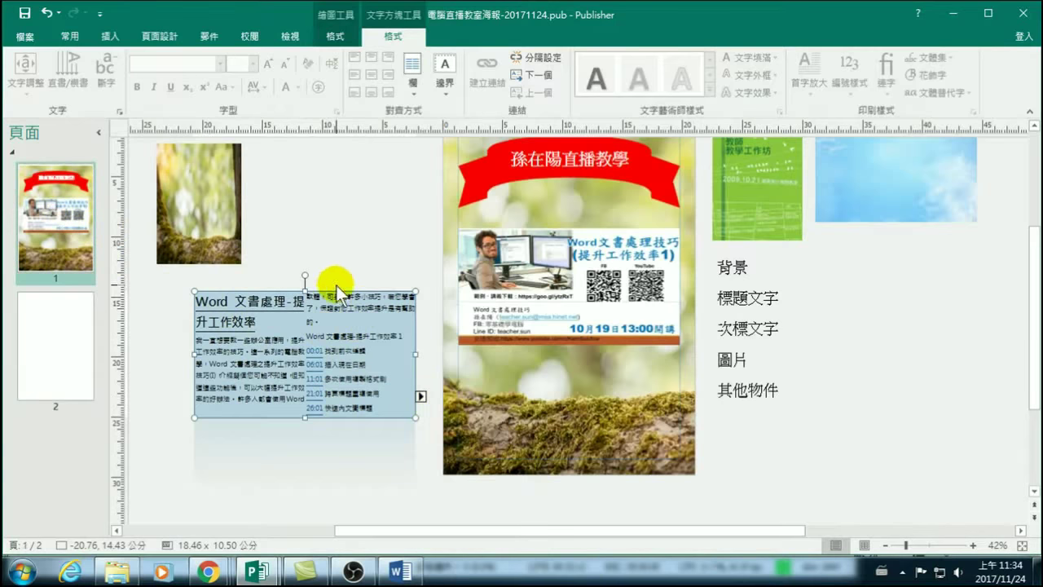
{"action": "left_click_drag", "start_coordinate": [564, 251], "coordinate": [563, 366]}
Place the Word article on the poster just below the red banner.
{"action": "left_click", "coordinate": [298, 286]}
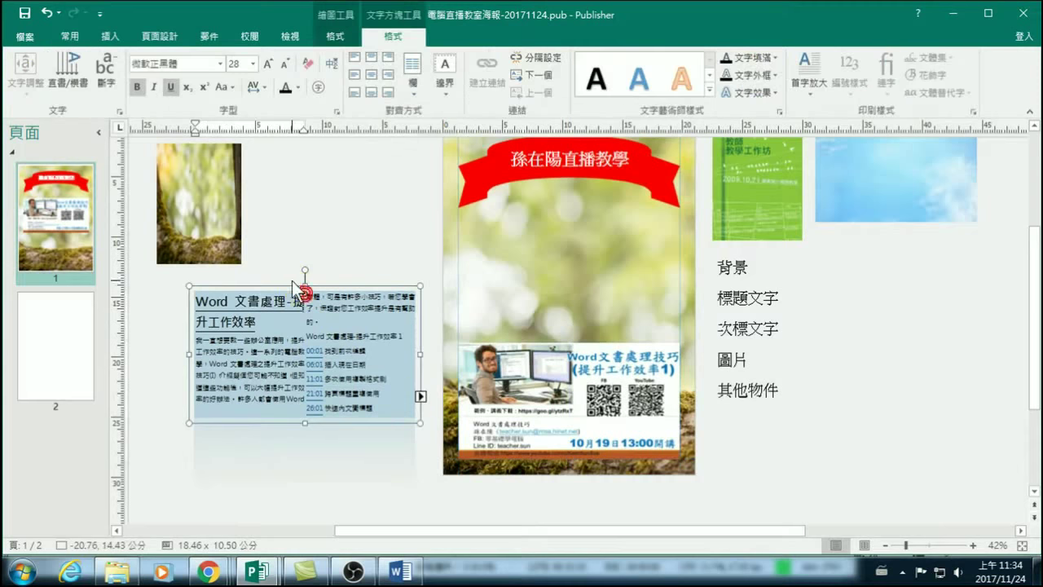
{"action": "left_click_drag", "start_coordinate": [289, 217], "coordinate": [533, 252]}
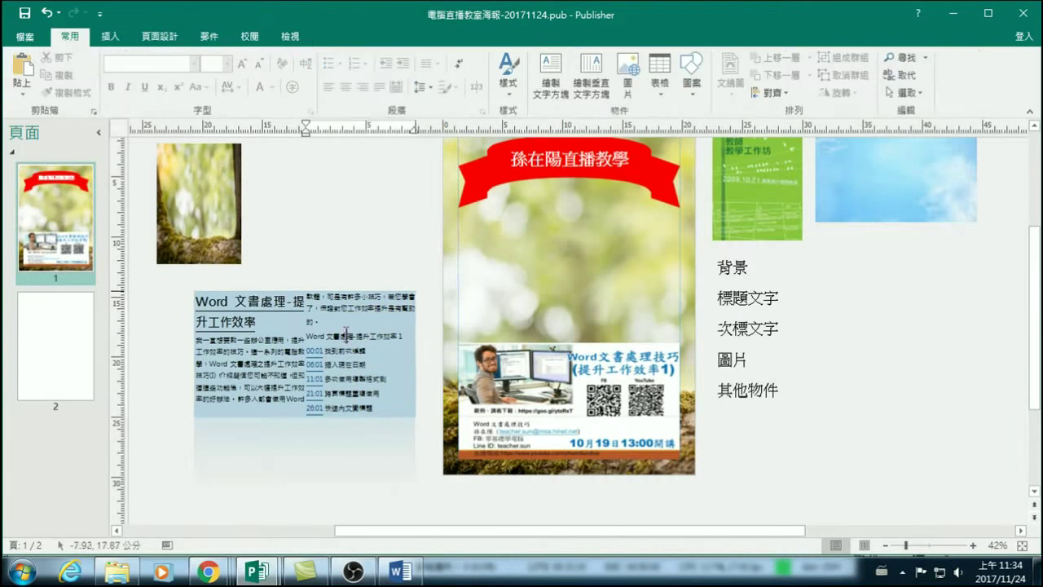
{"action": "left_click", "coordinate": [348, 289]}
{"action": "left_click_drag", "start_coordinate": [349, 289], "coordinate": [614, 203]}
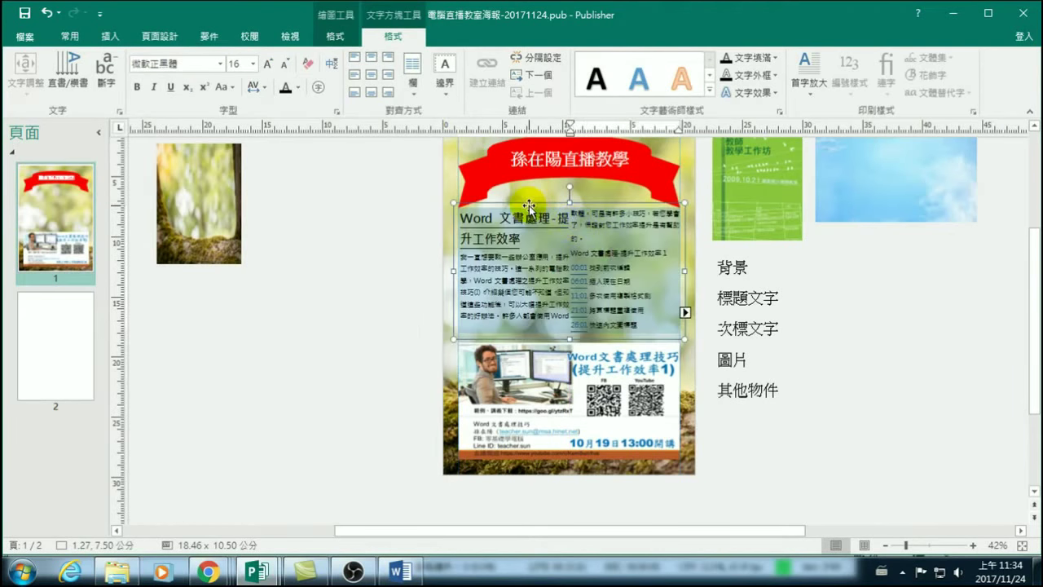
{"action": "left_click", "coordinate": [552, 214]}
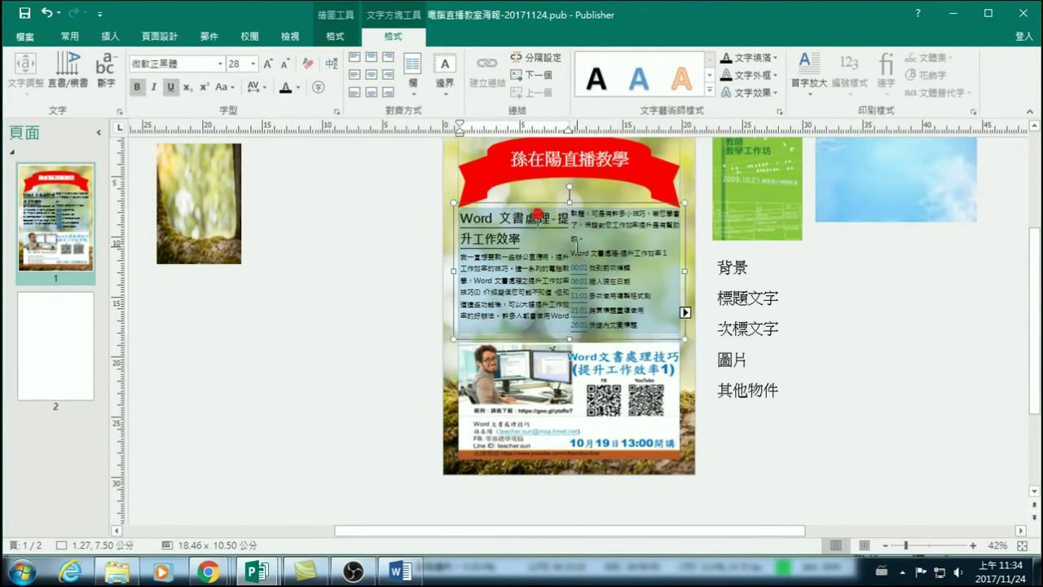
{"action": "left_click", "coordinate": [550, 202]}
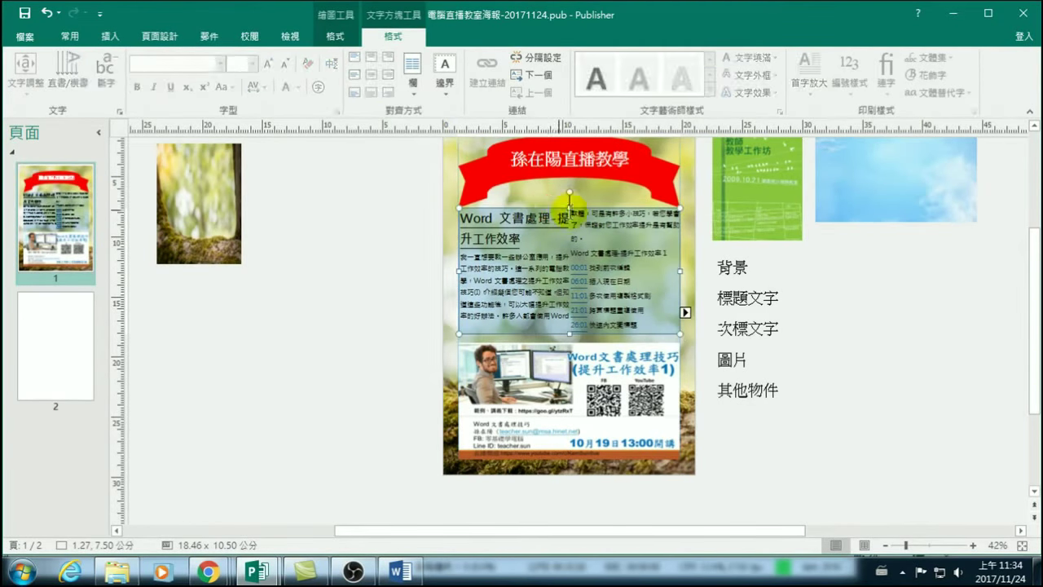
{"action": "left_click", "coordinate": [550, 208]}
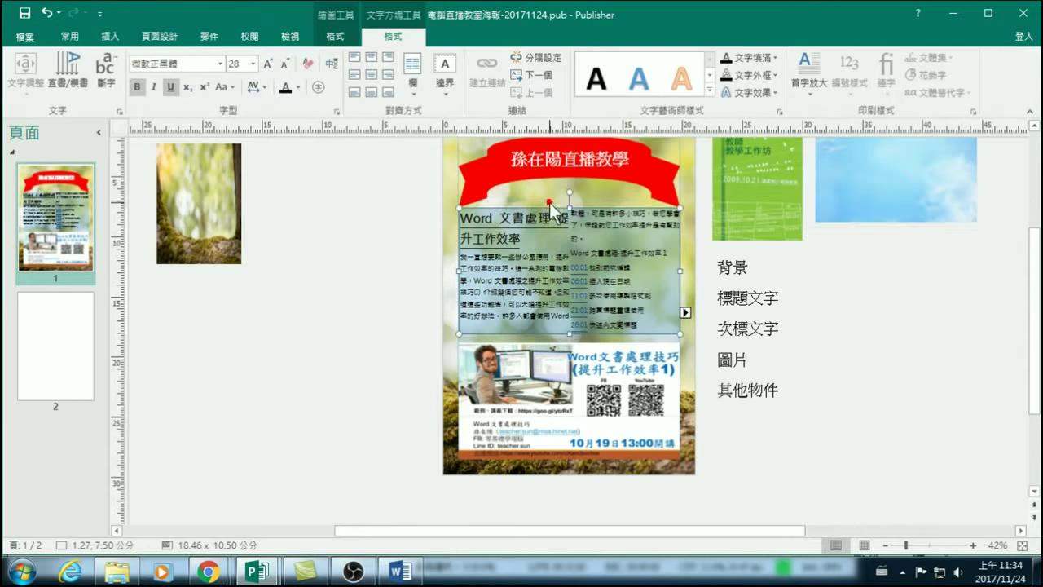
Copy the article text box.
{"action": "left_click", "coordinate": [74, 37]}
{"action": "left_click", "coordinate": [60, 81]}
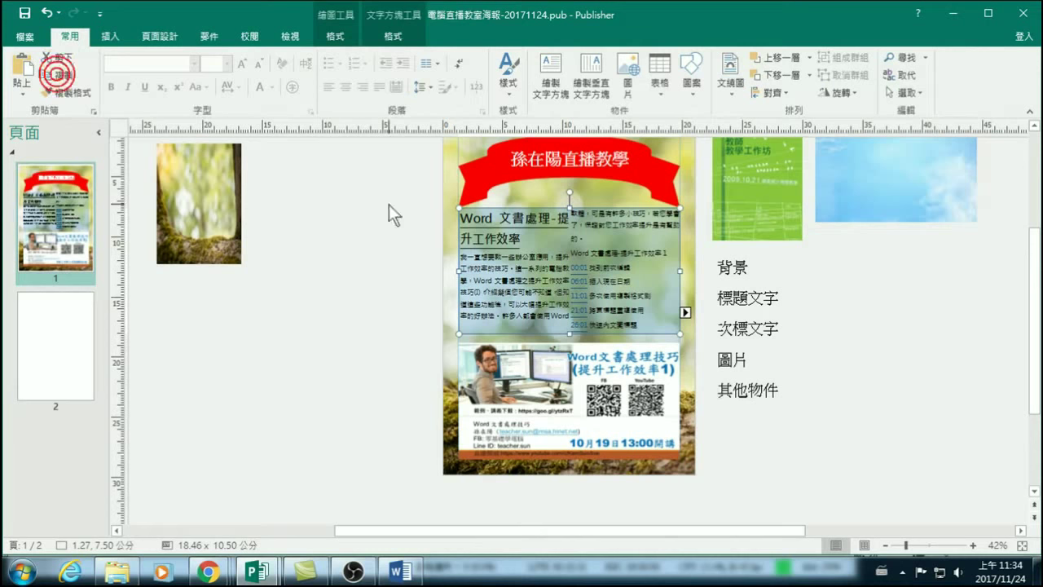
{"action": "left_click", "coordinate": [892, 342]}
Paste a copy of the article box beside the label list, then delete it.
{"action": "left_click", "coordinate": [21, 69]}
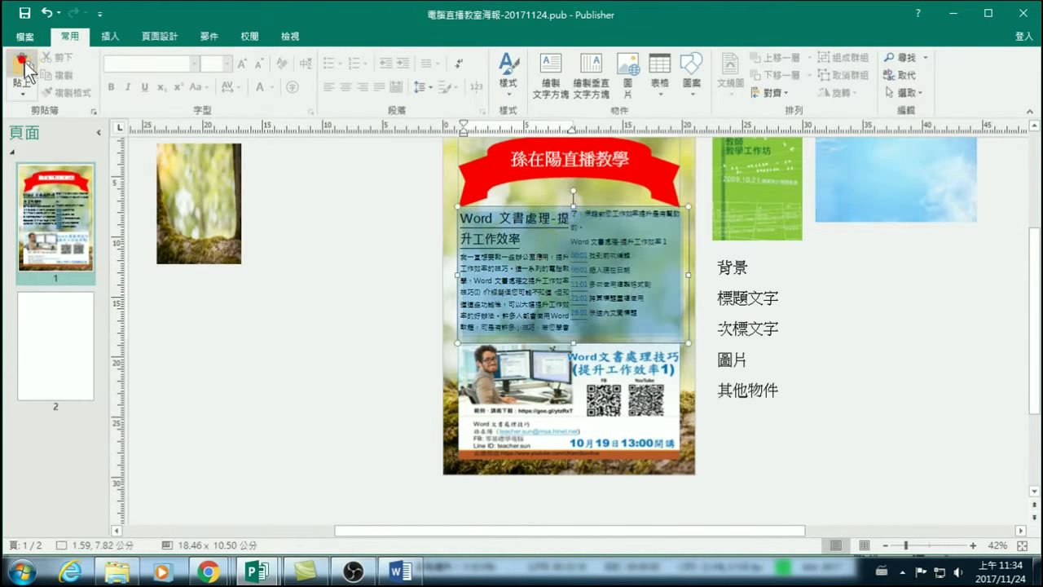
{"action": "left_click_drag", "start_coordinate": [550, 210], "coordinate": [884, 272]}
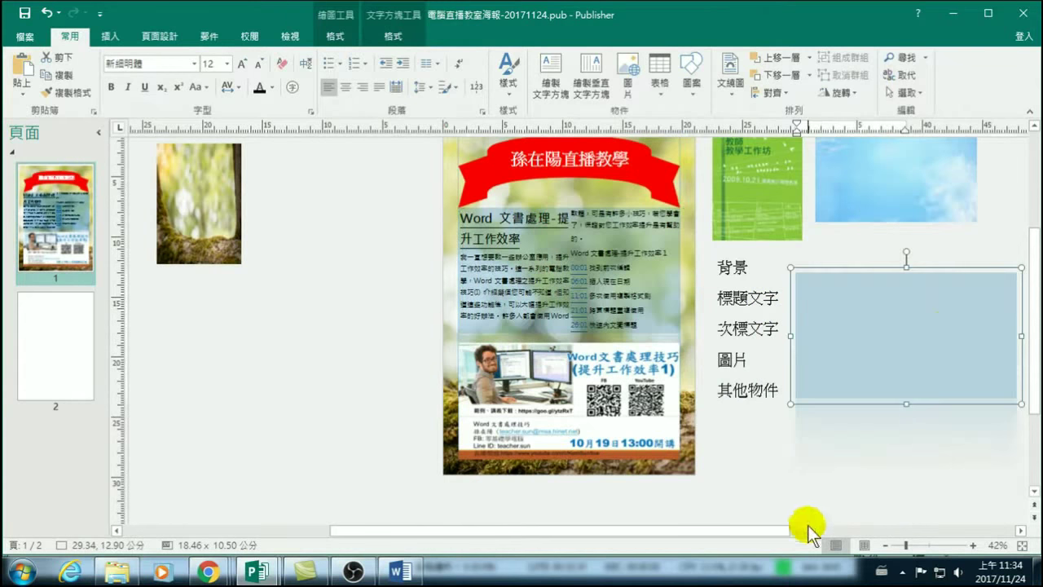
{"action": "key", "text": "Delete"}
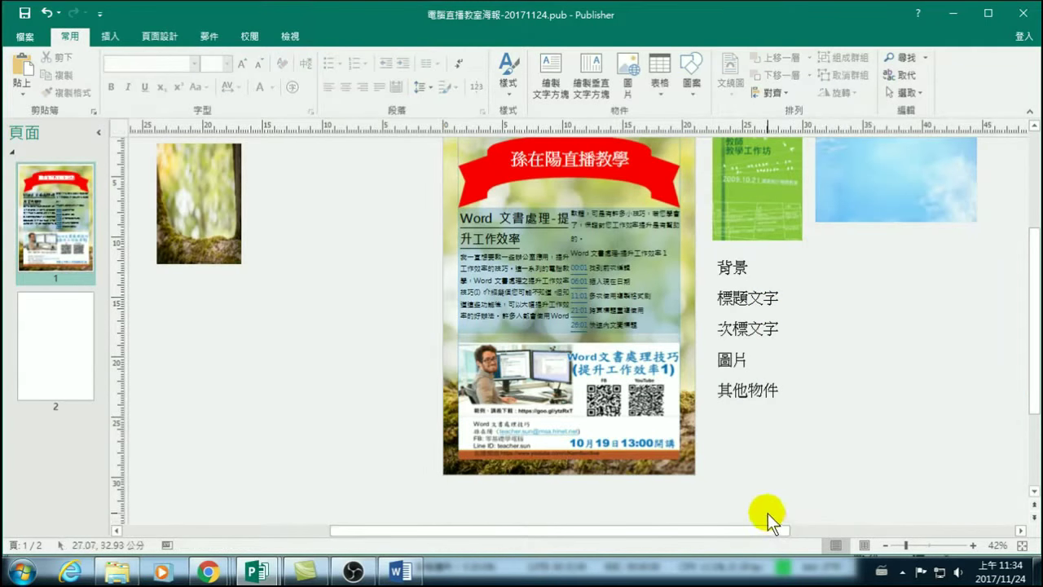
Paste a fresh copy of the article box right of the poster and enlarge it.
{"action": "left_click", "coordinate": [613, 299]}
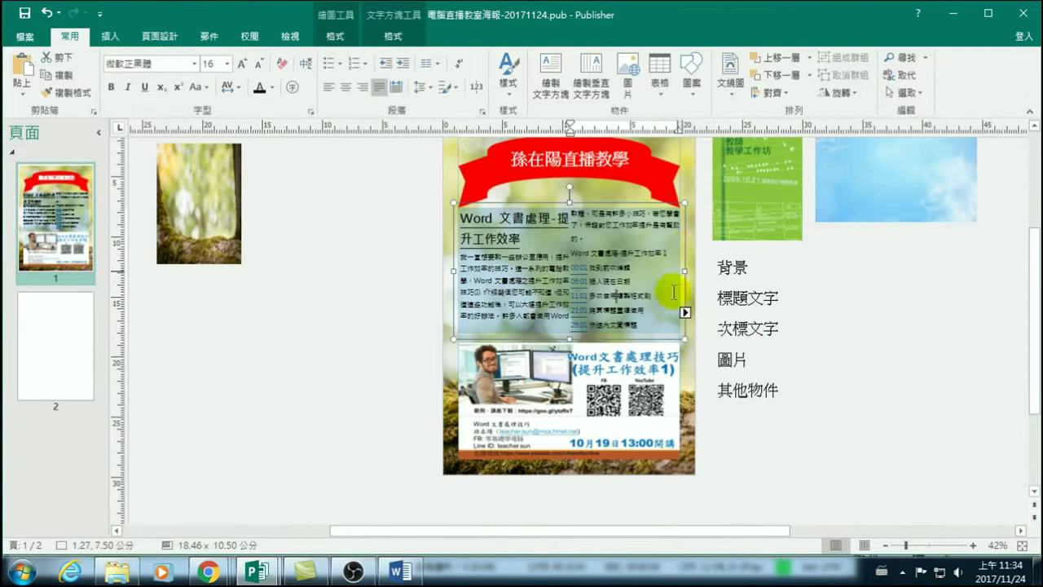
{"action": "key", "text": "ctrl+a"}
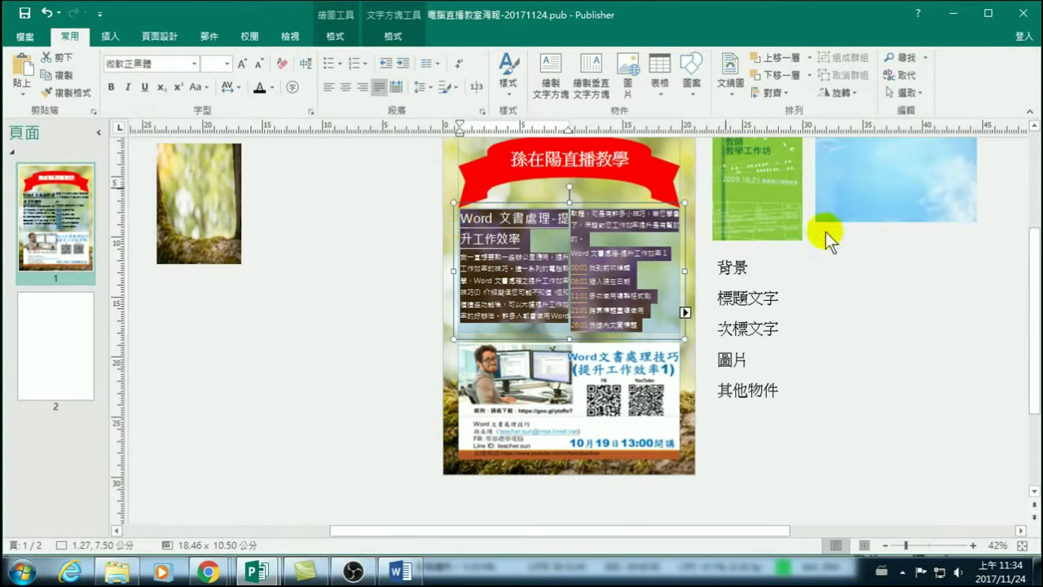
{"action": "left_click", "coordinate": [879, 283]}
{"action": "key", "text": "ctrl+v"}
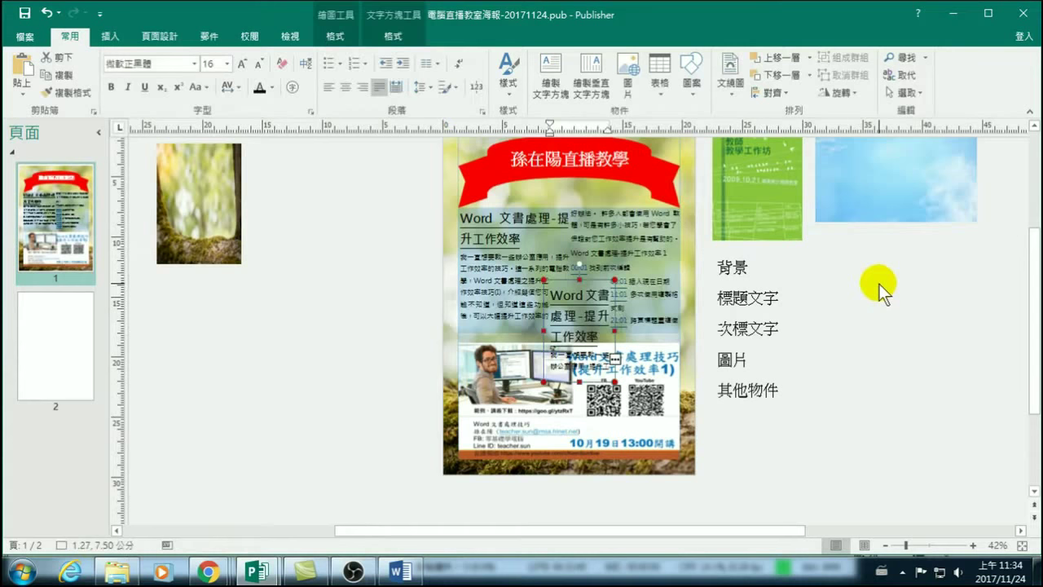
{"action": "left_click_drag", "start_coordinate": [595, 283], "coordinate": [851, 255]}
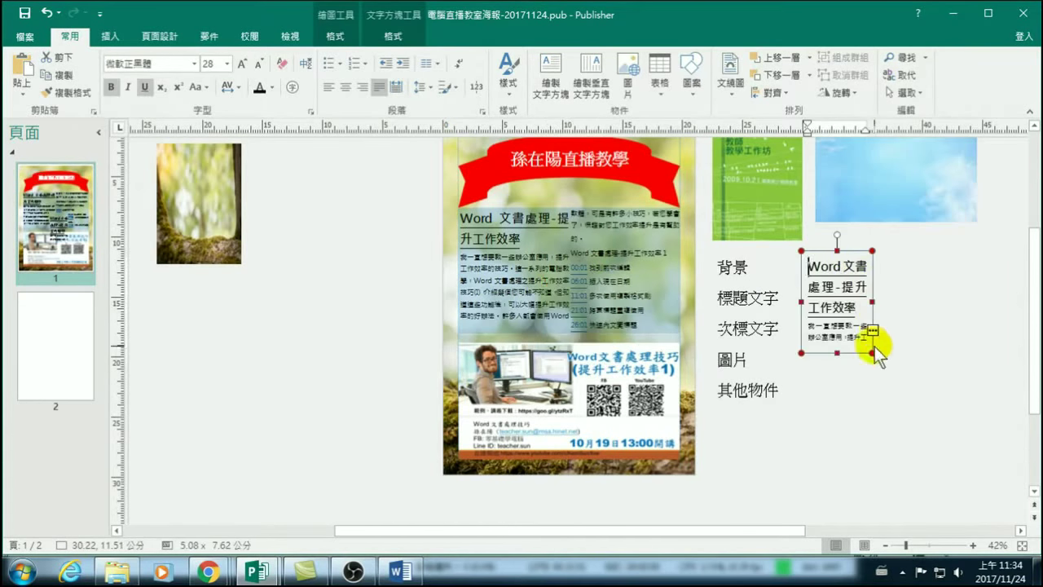
{"action": "left_click_drag", "start_coordinate": [872, 353], "coordinate": [1018, 399]}
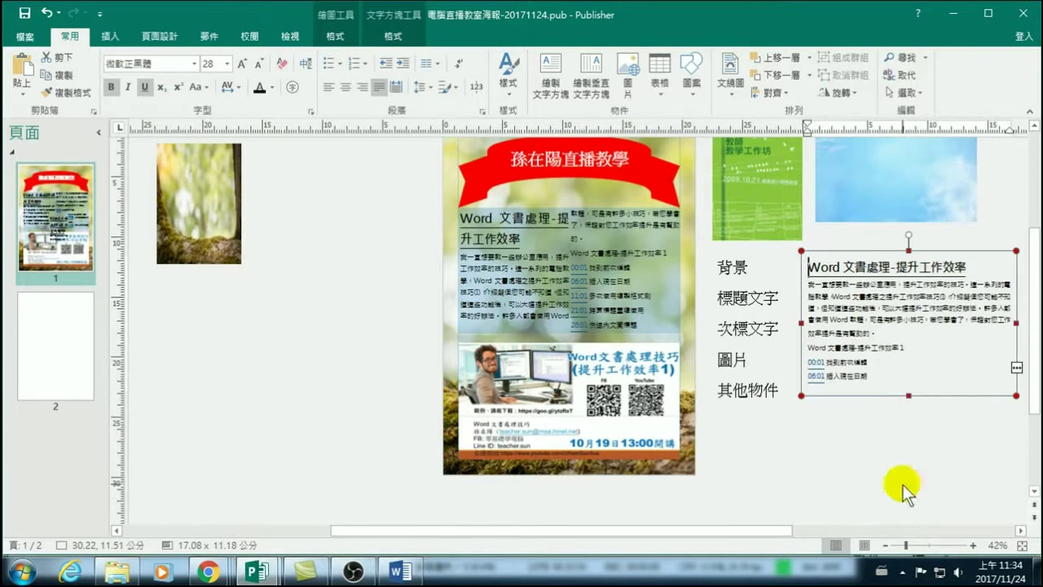
Shorten the copy and flow its lesson list into a widened linked box below.
{"action": "left_click_drag", "start_coordinate": [775, 531], "coordinate": [890, 529]}
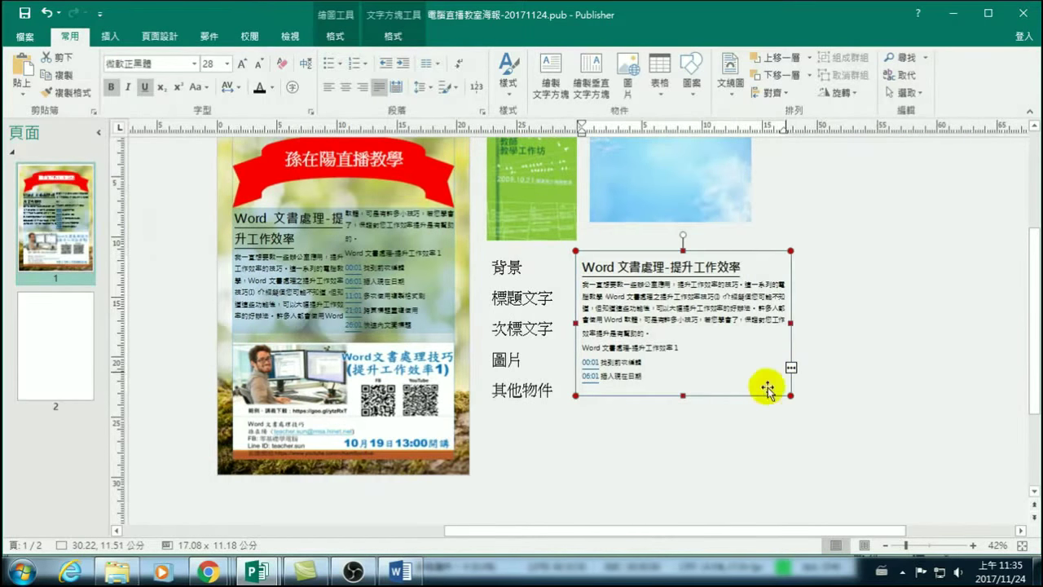
{"action": "left_click_drag", "start_coordinate": [683, 397], "coordinate": [682, 360]}
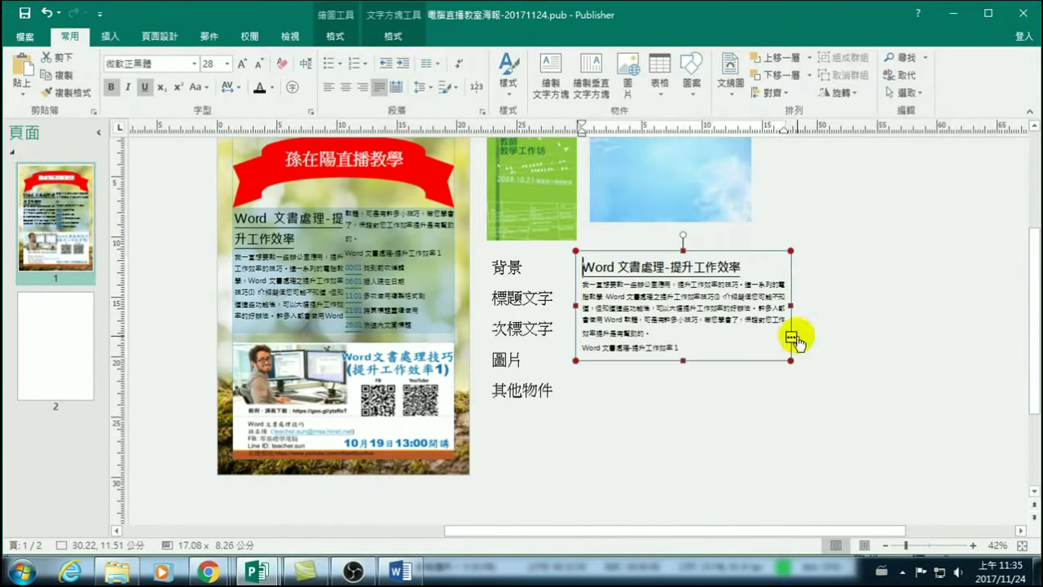
{"action": "left_click", "coordinate": [790, 338]}
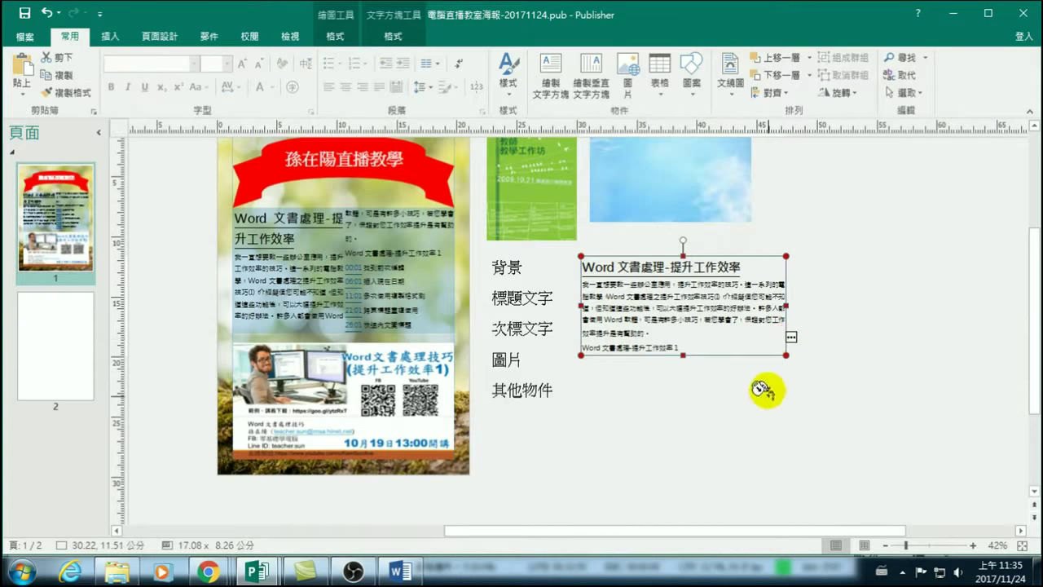
{"action": "left_click", "coordinate": [600, 395]}
{"action": "left_click_drag", "start_coordinate": [668, 441], "coordinate": [783, 441]}
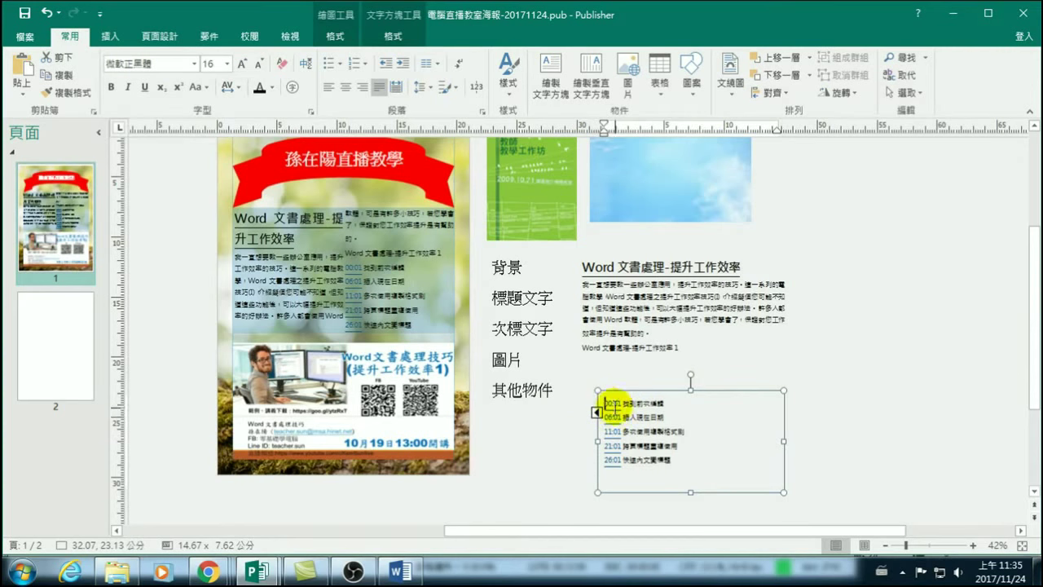
Check the two linked boxes, then shrink and widen the lower lesson-list box.
{"action": "left_click", "coordinate": [597, 414]}
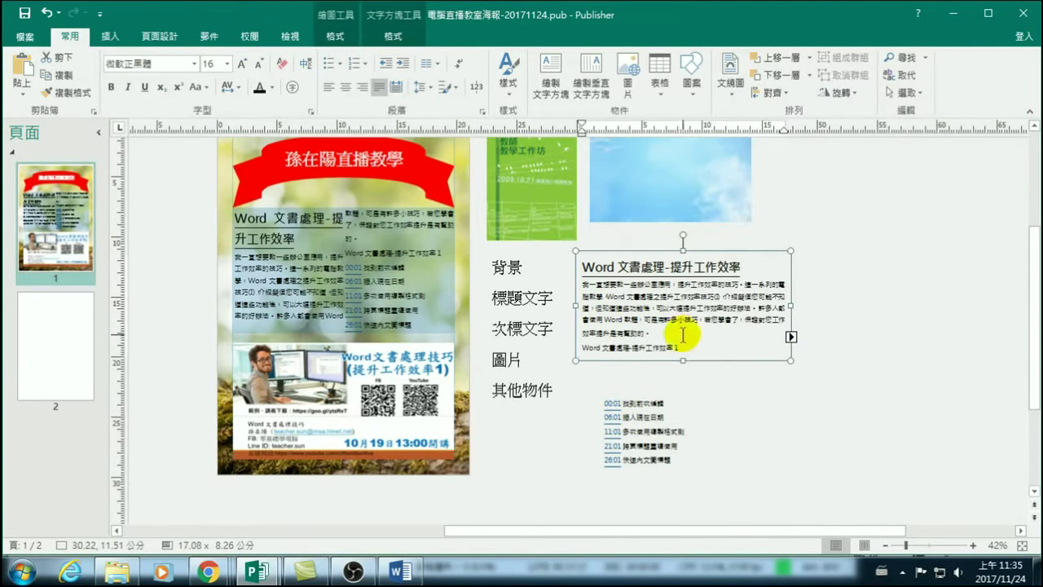
{"action": "left_click", "coordinate": [790, 335]}
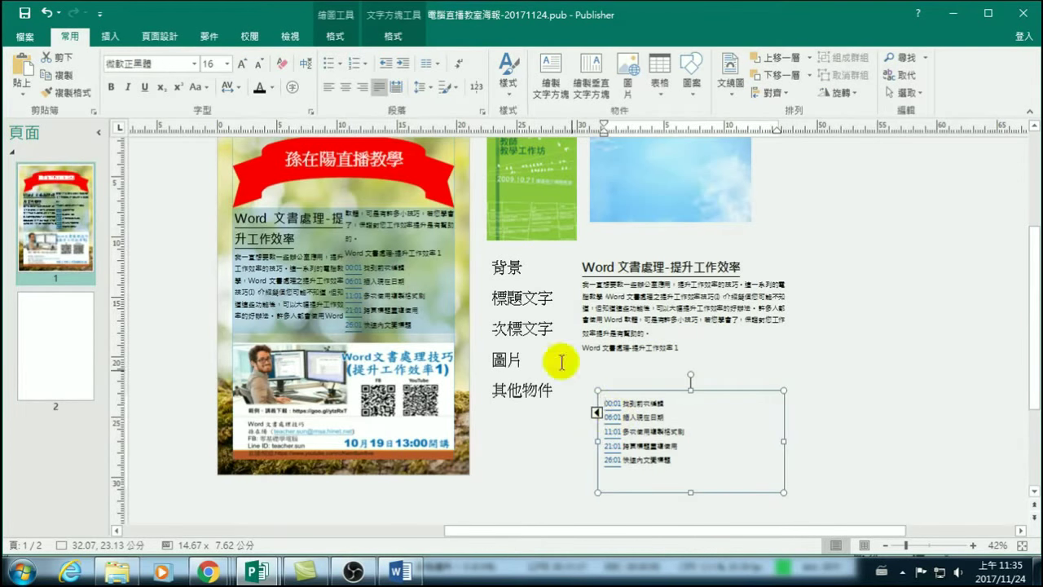
{"action": "left_click", "coordinate": [394, 38]}
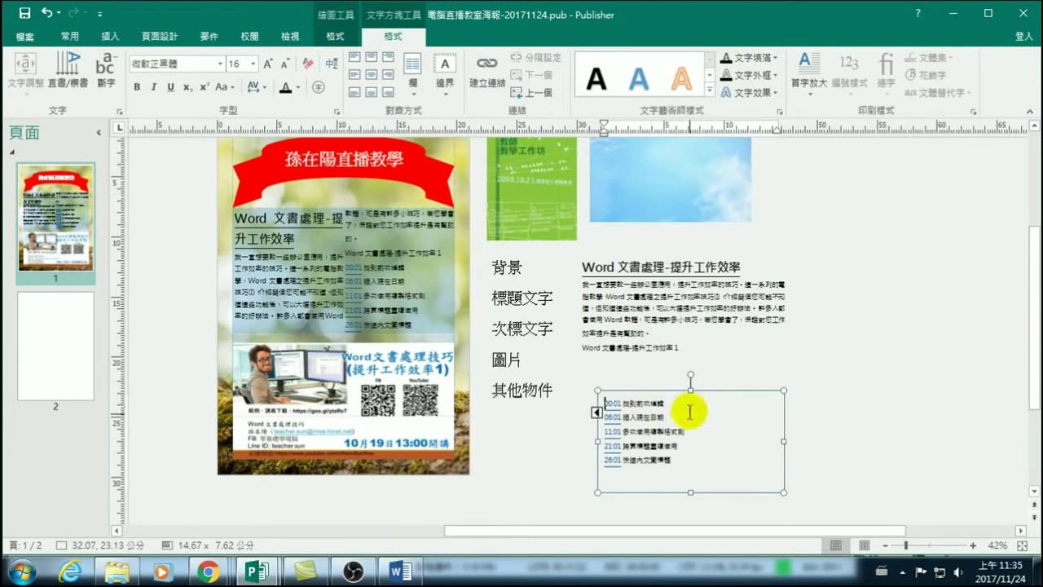
{"action": "mouse_move", "coordinate": [783, 492]}
{"action": "left_mouse_down"}
{"action": "mouse_move", "coordinate": [764, 460]}
{"action": "mouse_move", "coordinate": [738, 465]}
{"action": "left_mouse_up"}
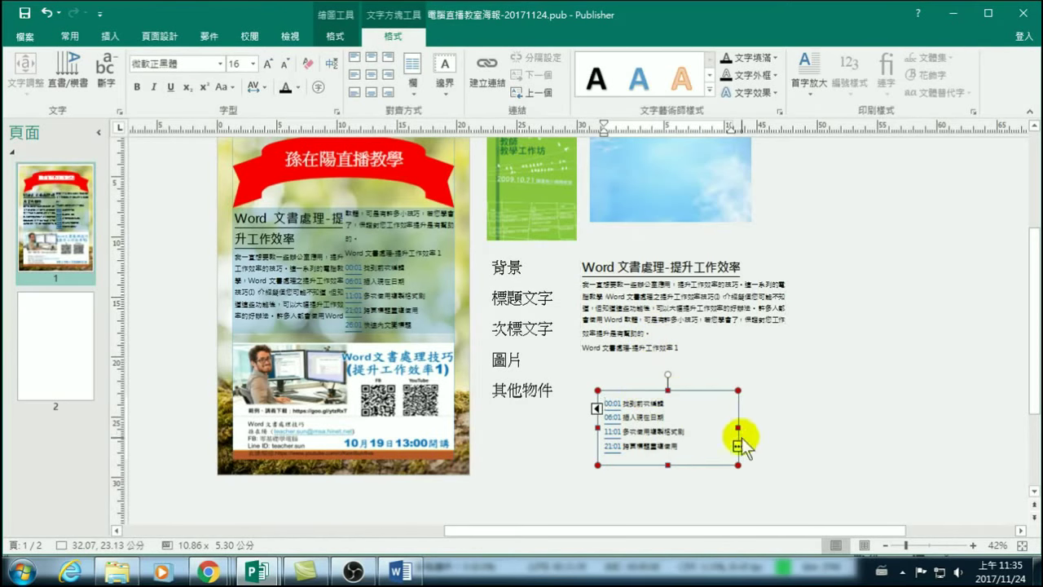
{"action": "left_click_drag", "start_coordinate": [738, 427], "coordinate": [842, 428]}
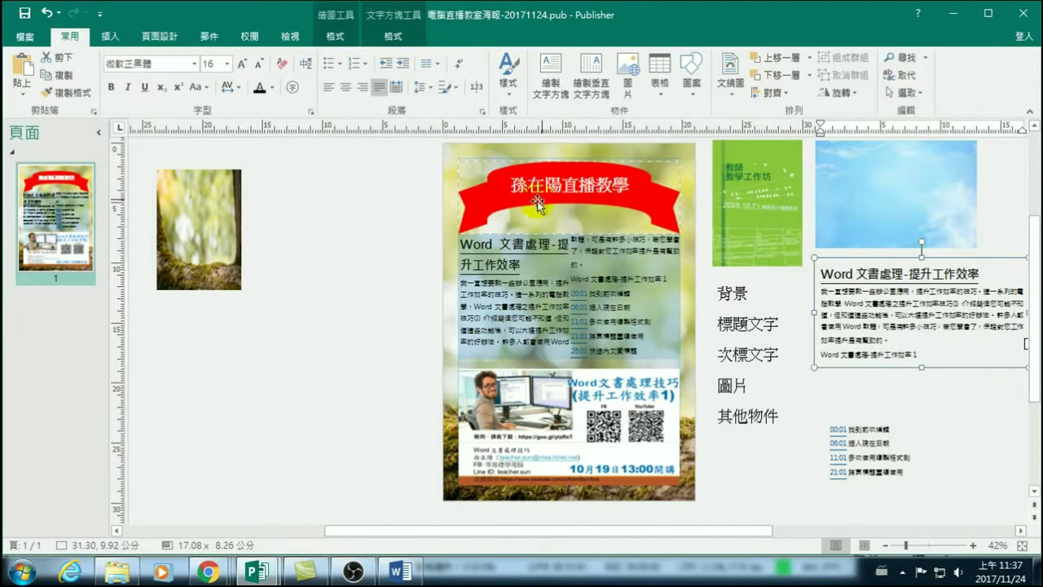
{"action": "left_click_drag", "start_coordinate": [537, 209], "coordinate": [244, 367]}
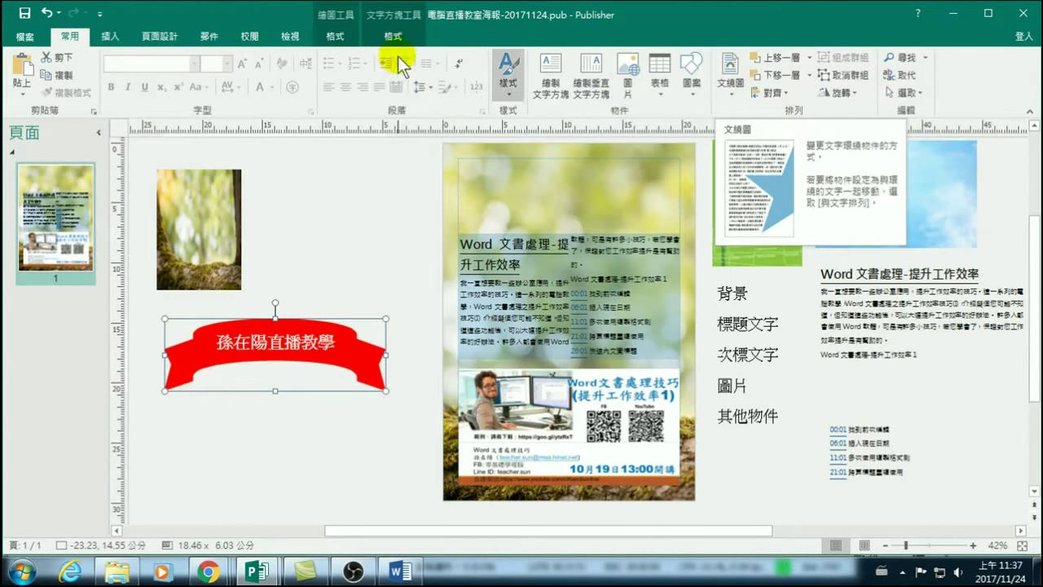
{"action": "left_click", "coordinate": [326, 207]}
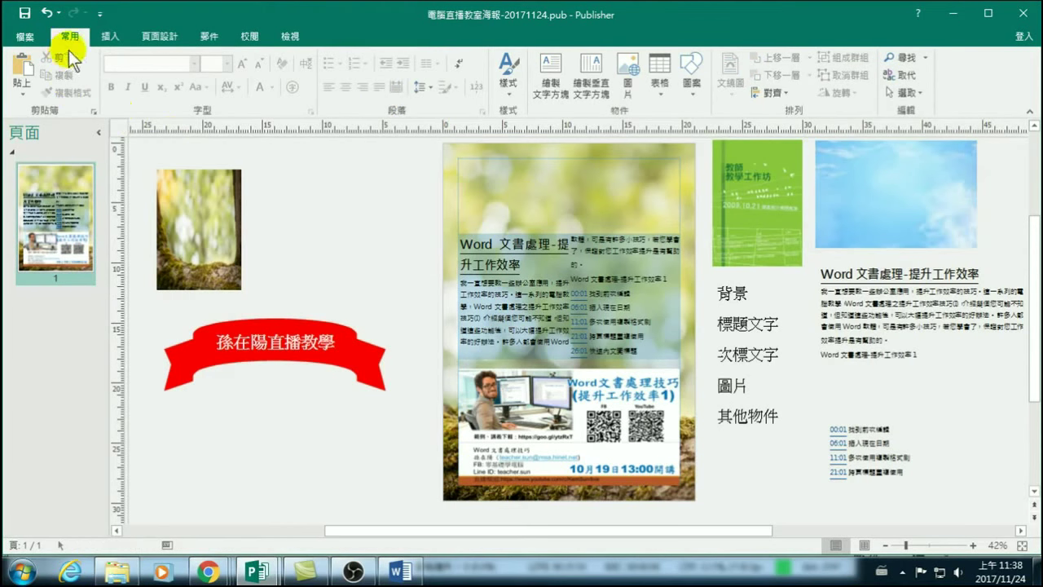
Draw a text box beside the photo and type the live-teaching title with the Chinese IME.
{"action": "left_click", "coordinate": [118, 34]}
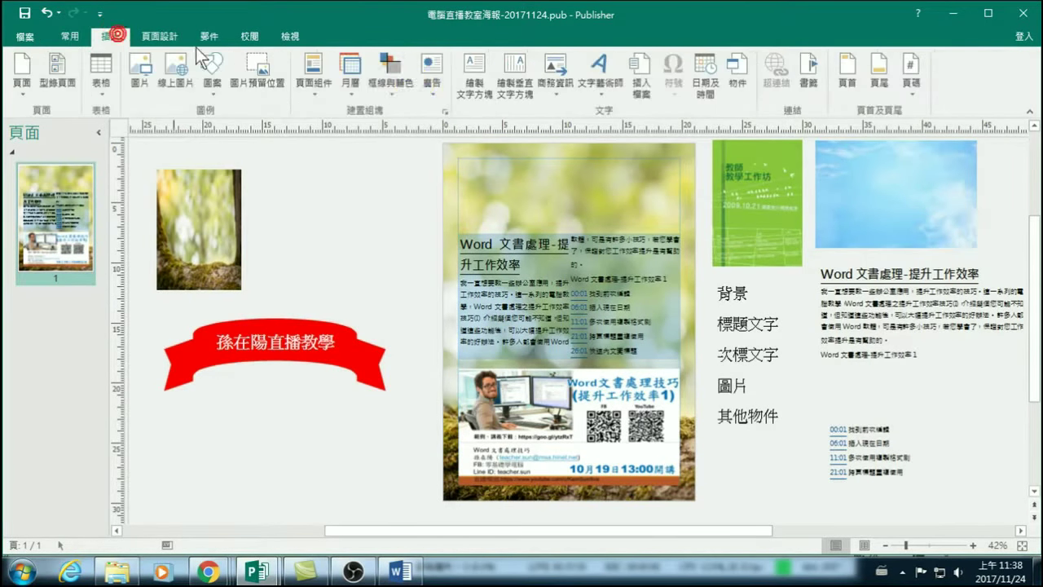
{"action": "left_click", "coordinate": [469, 95]}
{"action": "left_click", "coordinate": [310, 191]}
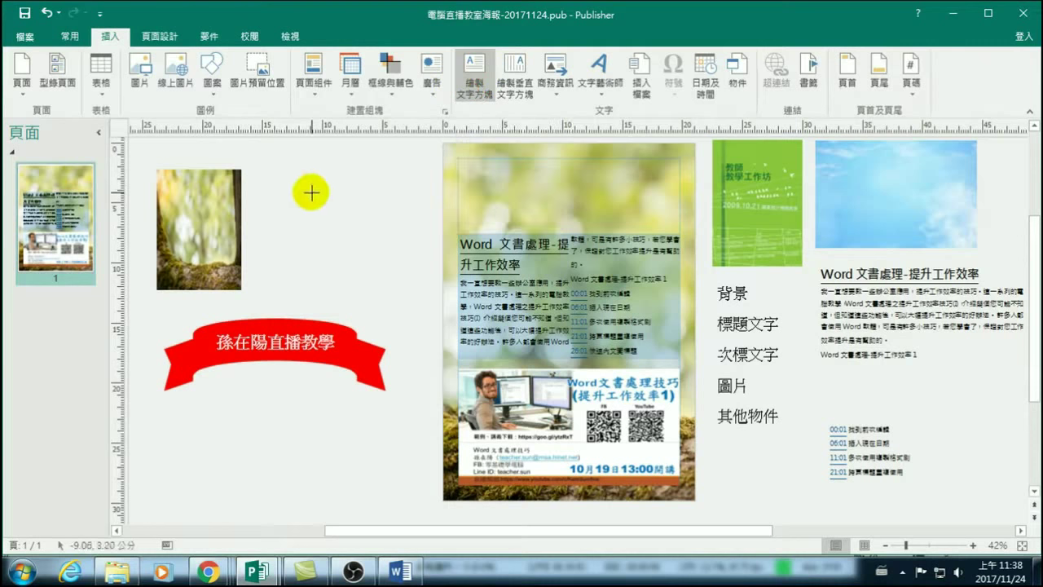
{"action": "type", "text": "N"}
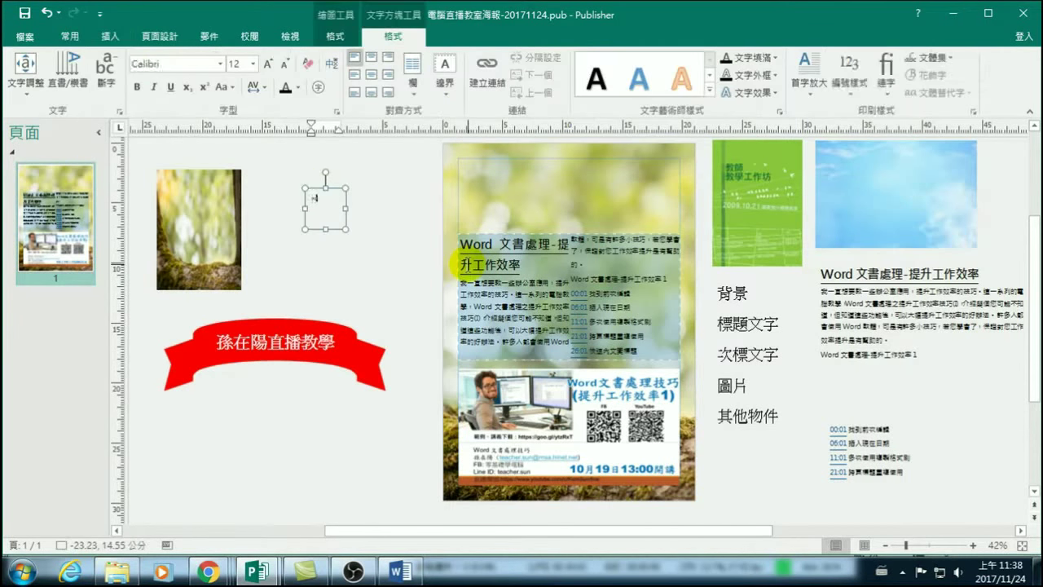
{"action": "key", "text": "ctrl+space"}
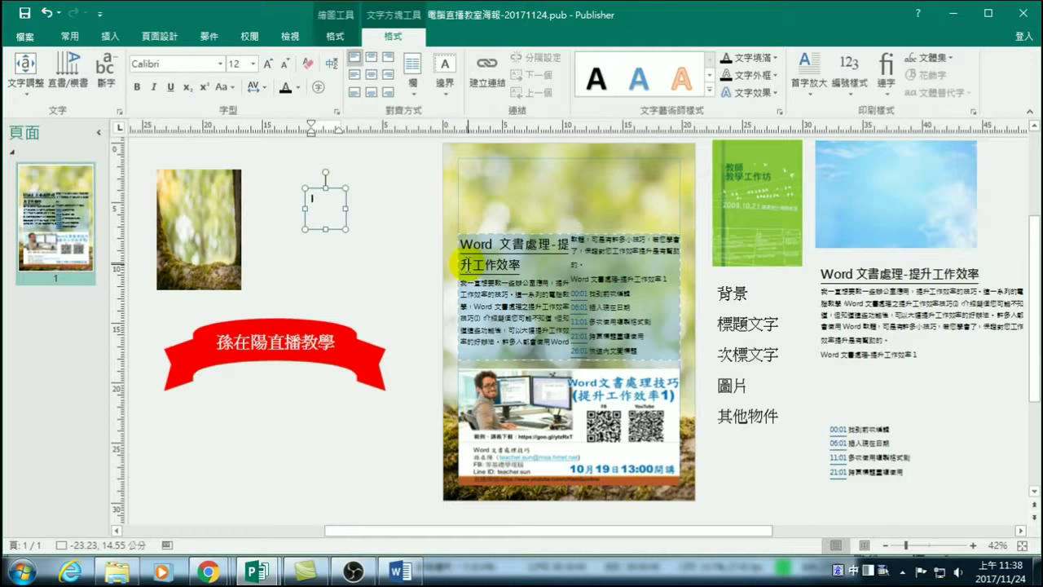
{"action": "type", "text": "ndh"}
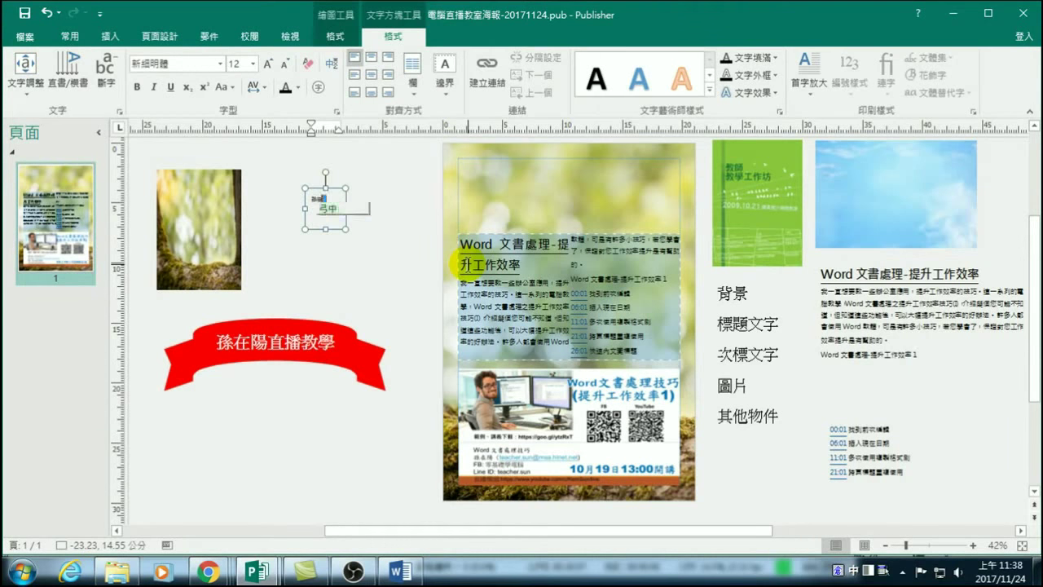
{"action": "key", "text": "space"}
{"action": "type", "text": "1qhd"}
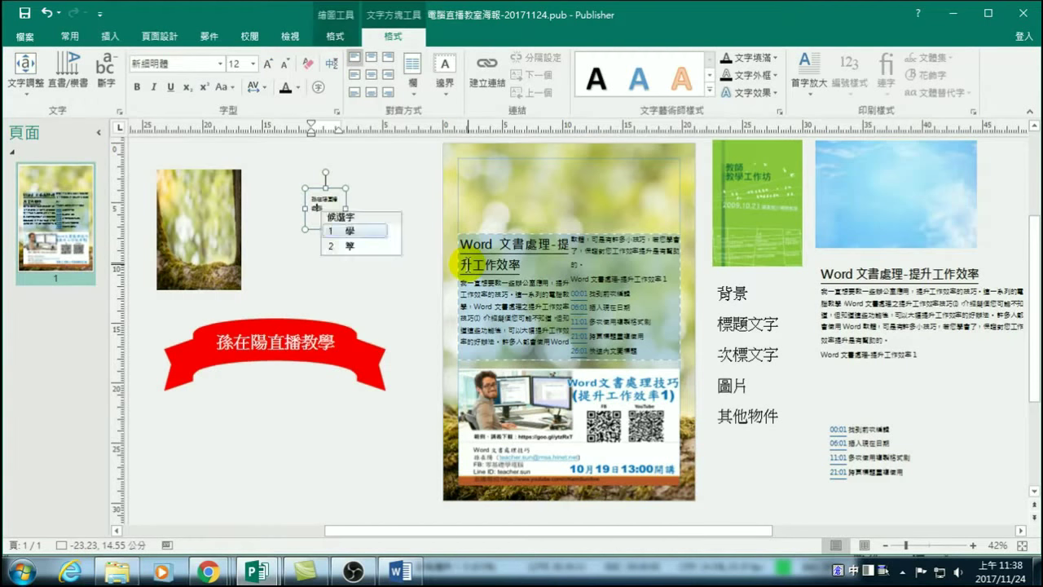
{"action": "key", "text": "space"}
Widen the title box and enlarge its text to 36 pt.
{"action": "left_click_drag", "start_coordinate": [345, 231], "coordinate": [426, 218]}
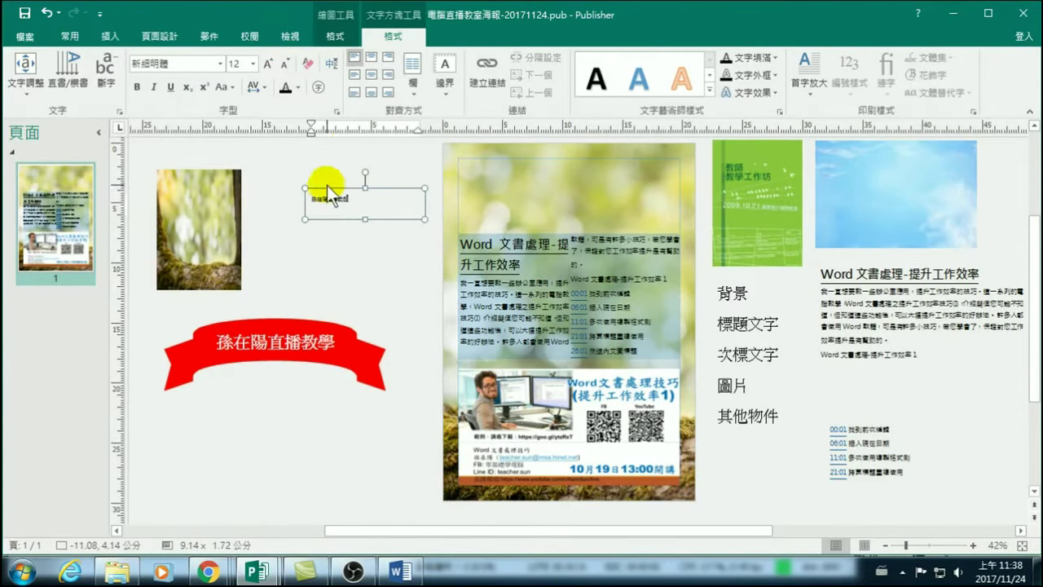
{"action": "left_click", "coordinate": [329, 189]}
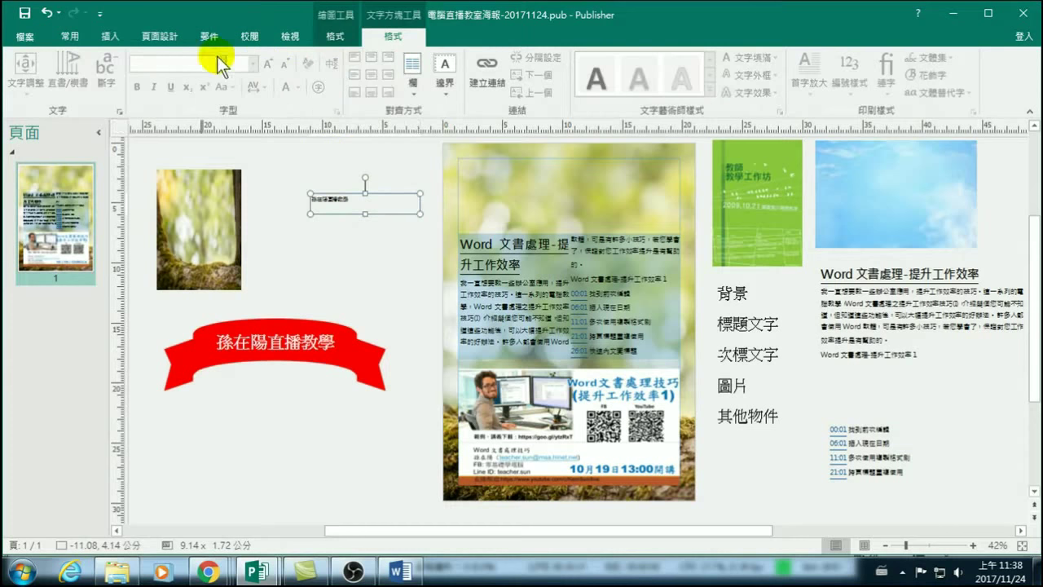
{"action": "left_click", "coordinate": [66, 33]}
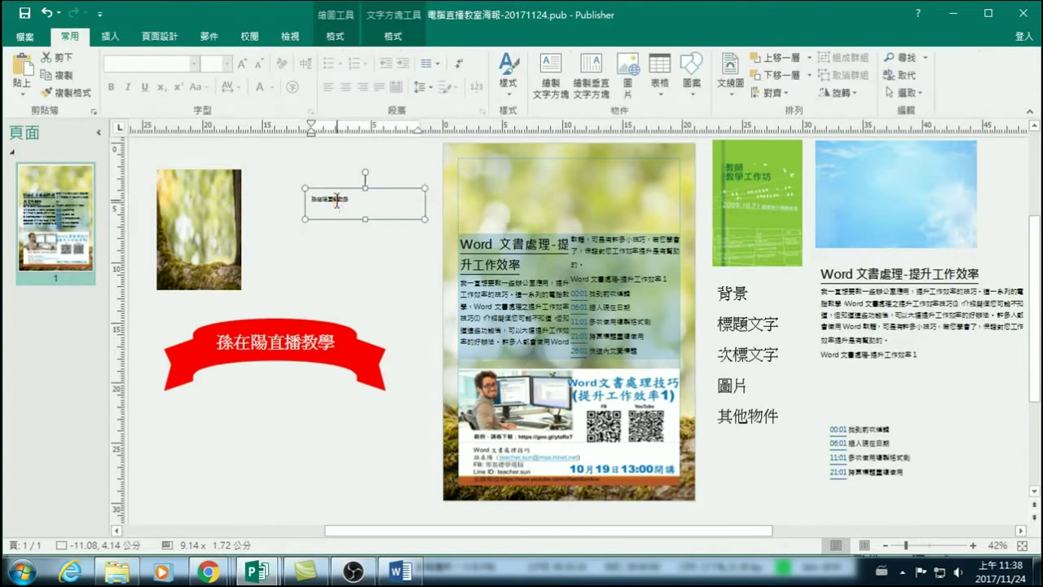
{"action": "triple_click", "coordinate": [335, 199]}
{"action": "left_click", "coordinate": [240, 64]}
{"action": "left_click", "coordinate": [242, 65]}
{"action": "left_click", "coordinate": [241, 65]}
{"action": "left_click", "coordinate": [242, 65]}
{"action": "left_click", "coordinate": [241, 65]}
{"action": "left_click", "coordinate": [241, 65]}
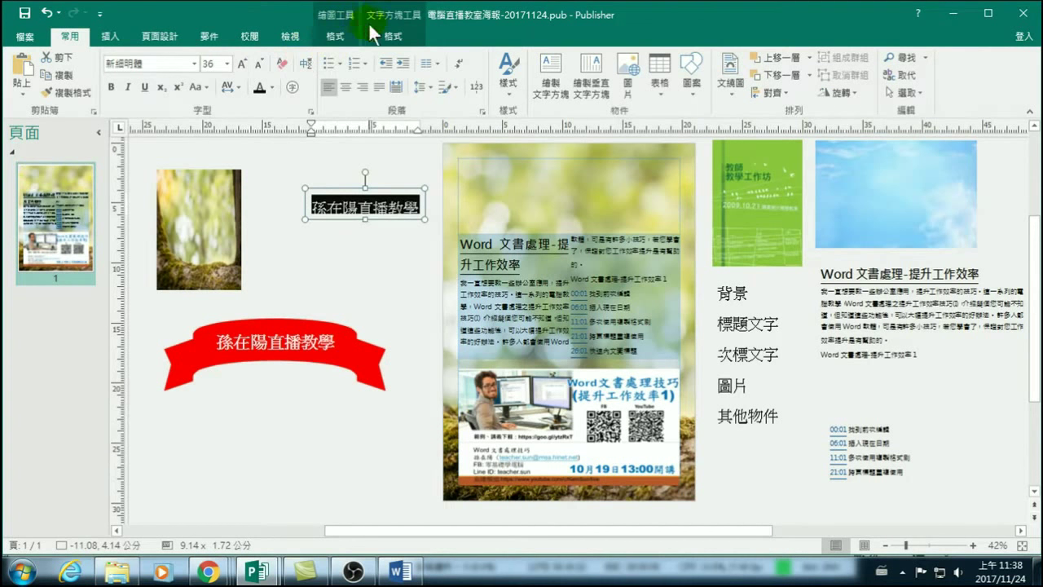
{"action": "left_click", "coordinate": [392, 35]}
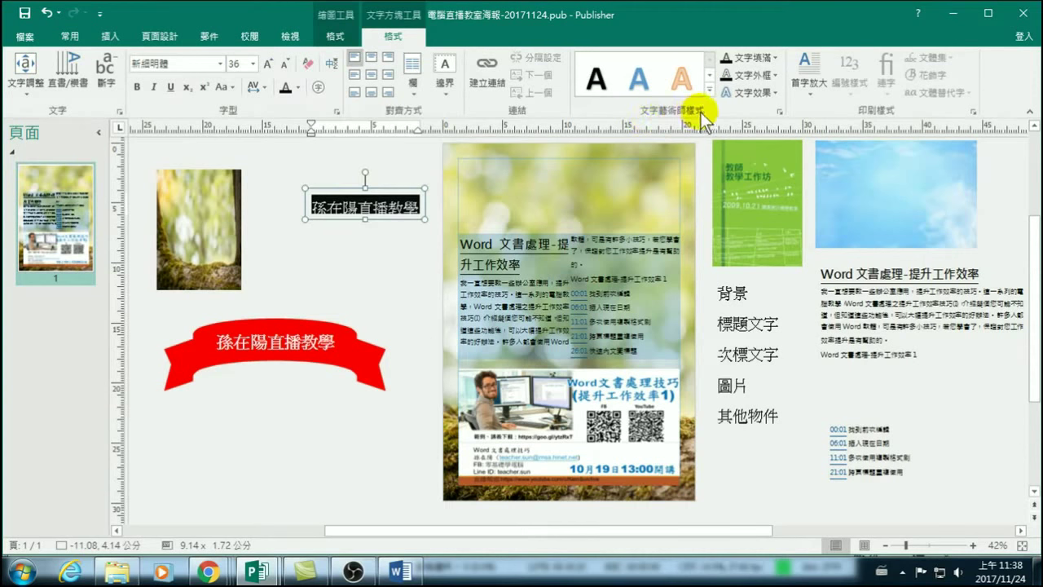
Apply an orange WordArt style to the title and move its box across the poster's top.
{"action": "left_click", "coordinate": [709, 92]}
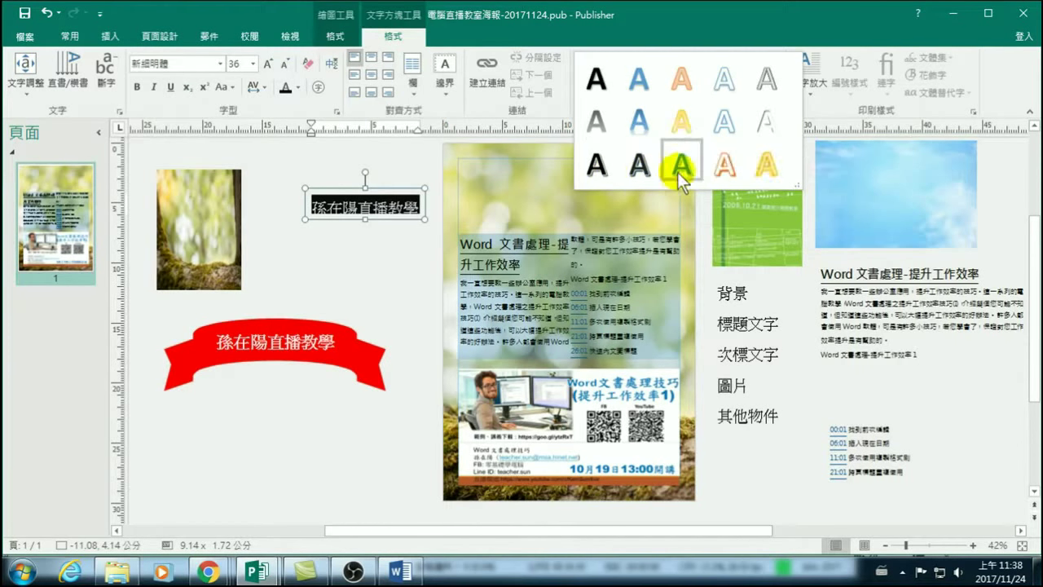
{"action": "left_click", "coordinate": [721, 168]}
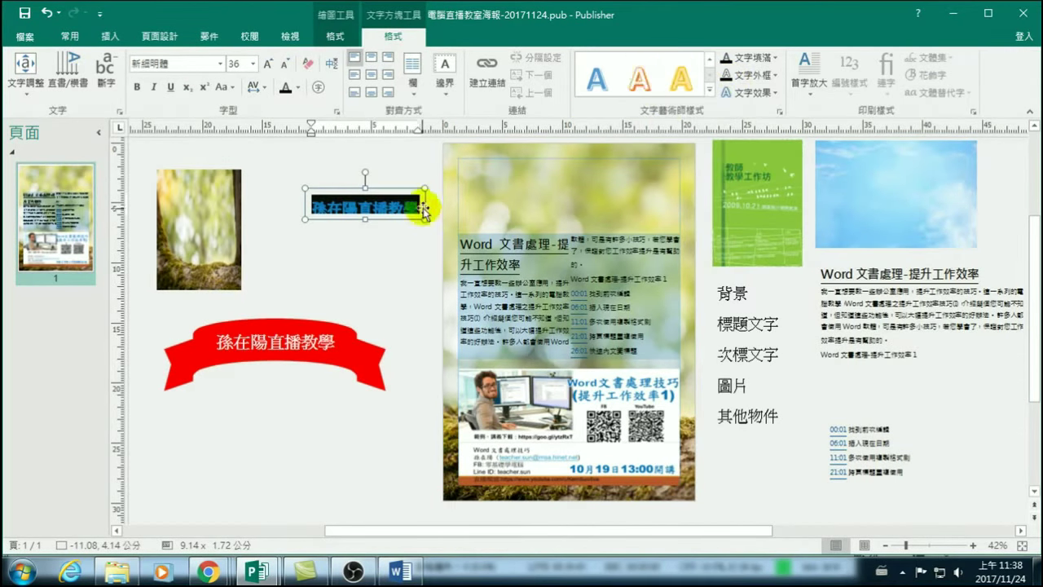
{"action": "left_click_drag", "start_coordinate": [424, 219], "coordinate": [459, 242]}
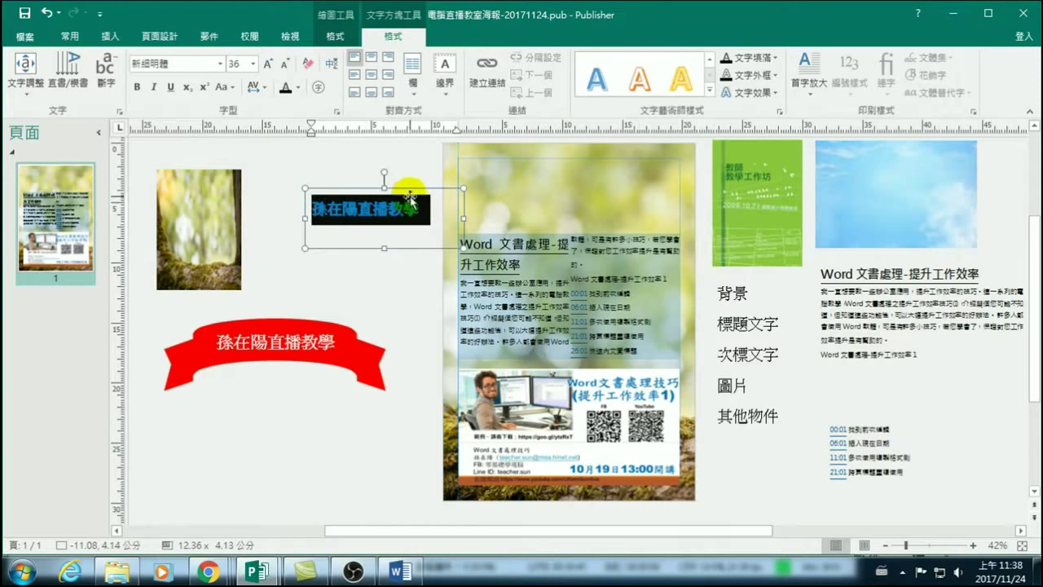
{"action": "left_click_drag", "start_coordinate": [407, 186], "coordinate": [580, 158]}
Resize the title text to 72 pt, after briefly growing it to 80 pt.
{"action": "key", "text": "ctrl+a"}
{"action": "left_click", "coordinate": [269, 65]}
{"action": "left_click", "coordinate": [268, 65]}
{"action": "left_click", "coordinate": [268, 65]}
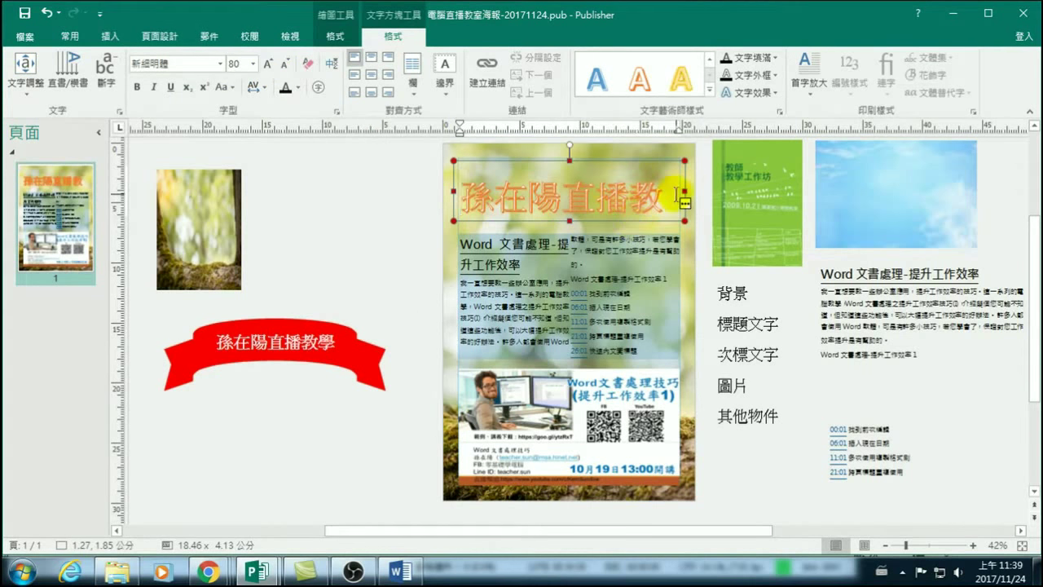
{"action": "left_click_drag", "start_coordinate": [673, 196], "coordinate": [413, 190]}
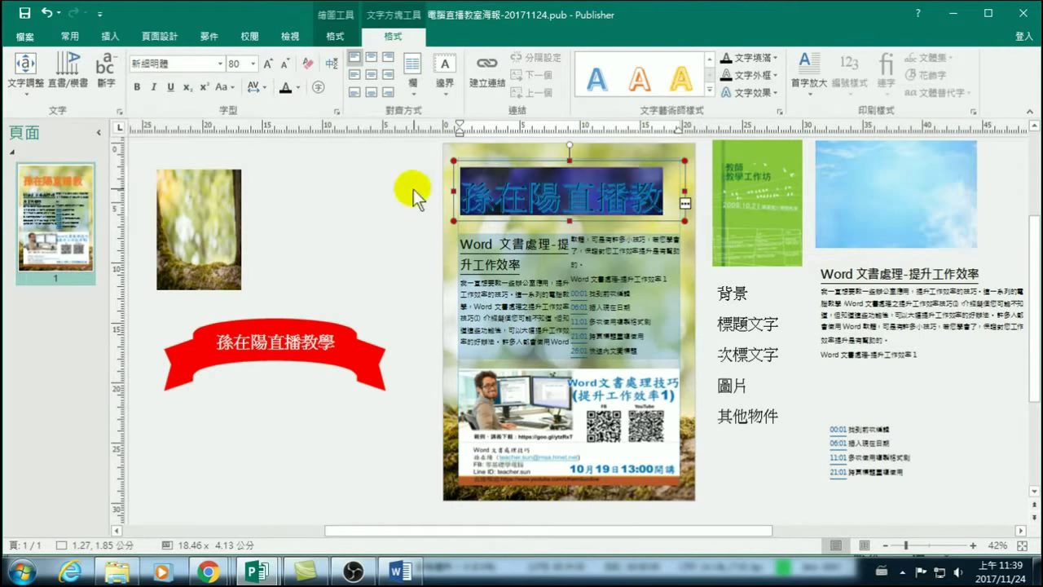
{"action": "left_click", "coordinate": [284, 64]}
{"action": "left_click", "coordinate": [628, 208]}
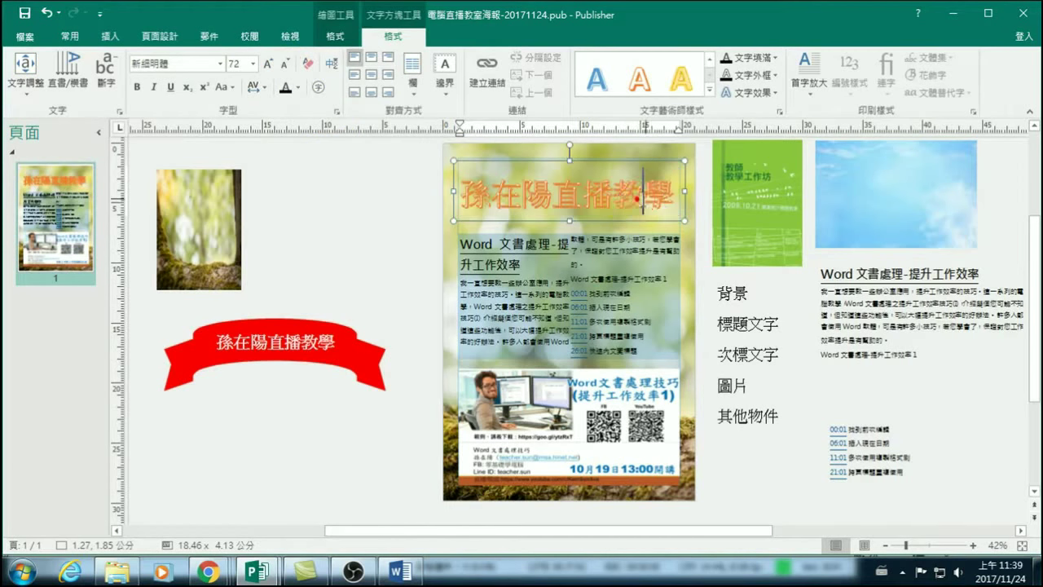
Fill the title box with solid blue.
{"action": "left_click", "coordinate": [381, 207]}
{"action": "left_click", "coordinate": [561, 202]}
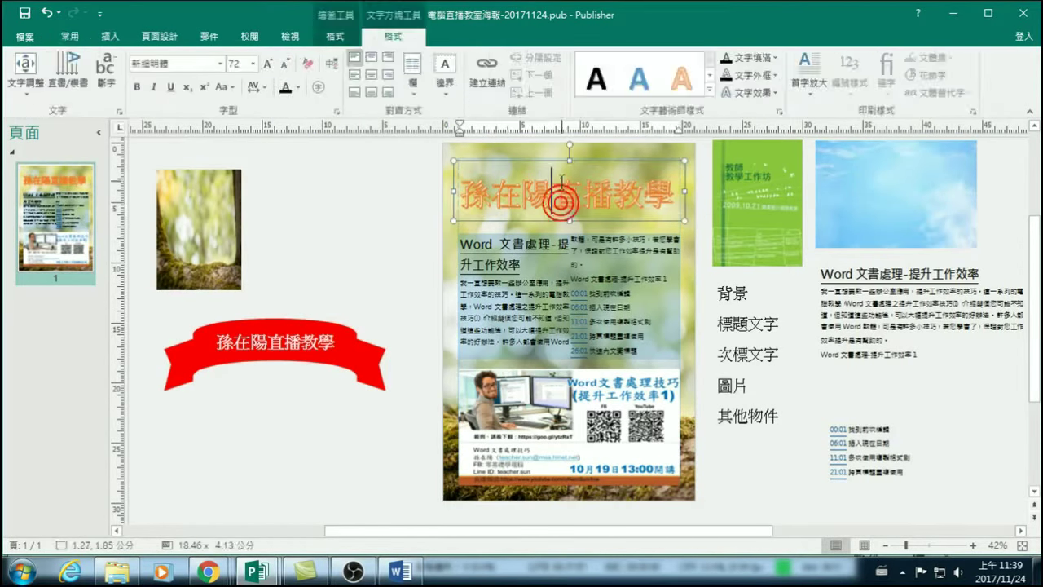
{"action": "left_click", "coordinate": [559, 164]}
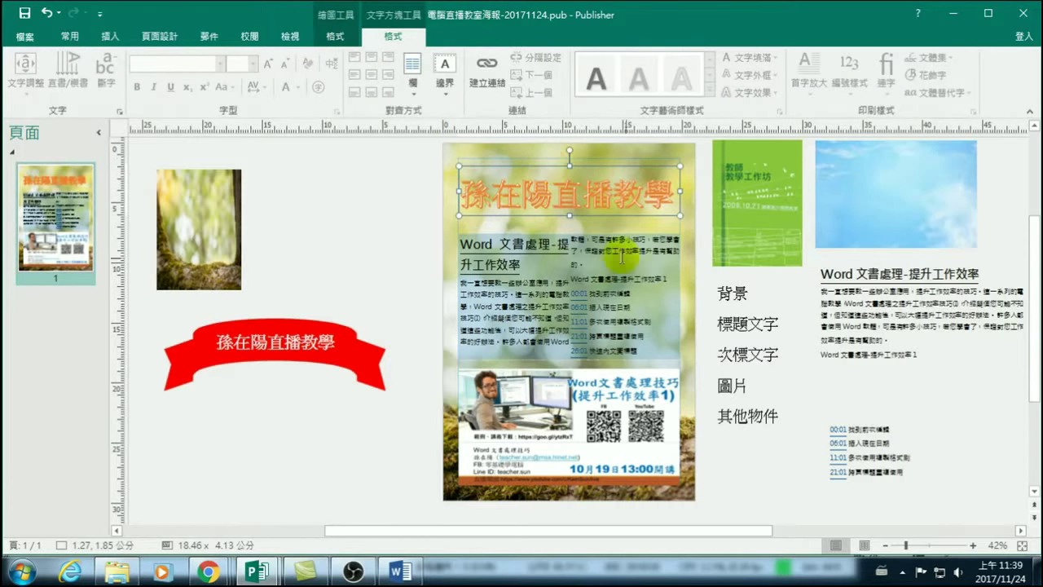
{"action": "left_click", "coordinate": [332, 36]}
{"action": "left_click", "coordinate": [421, 56]}
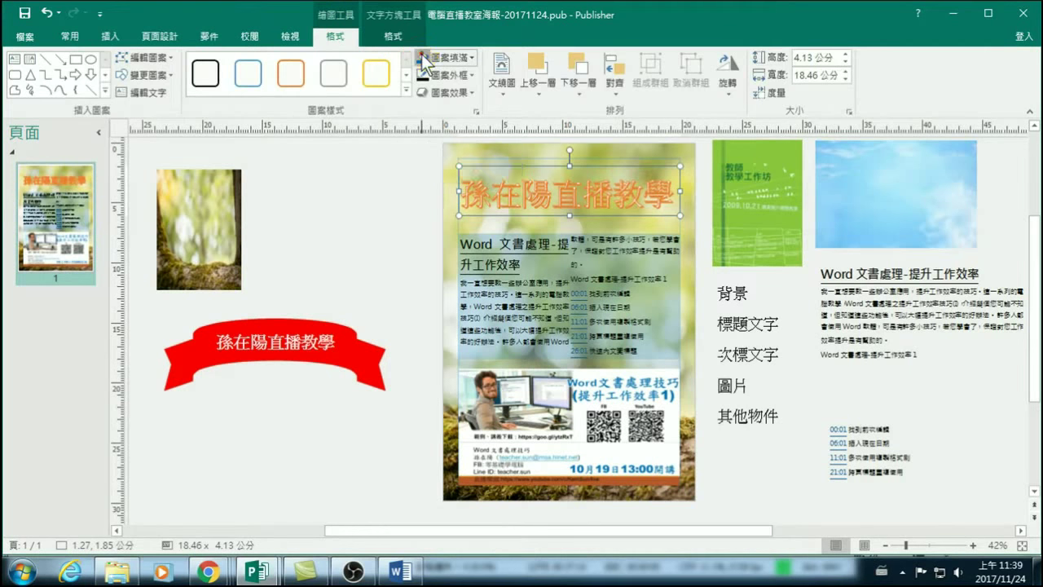
{"action": "left_click", "coordinate": [359, 199]}
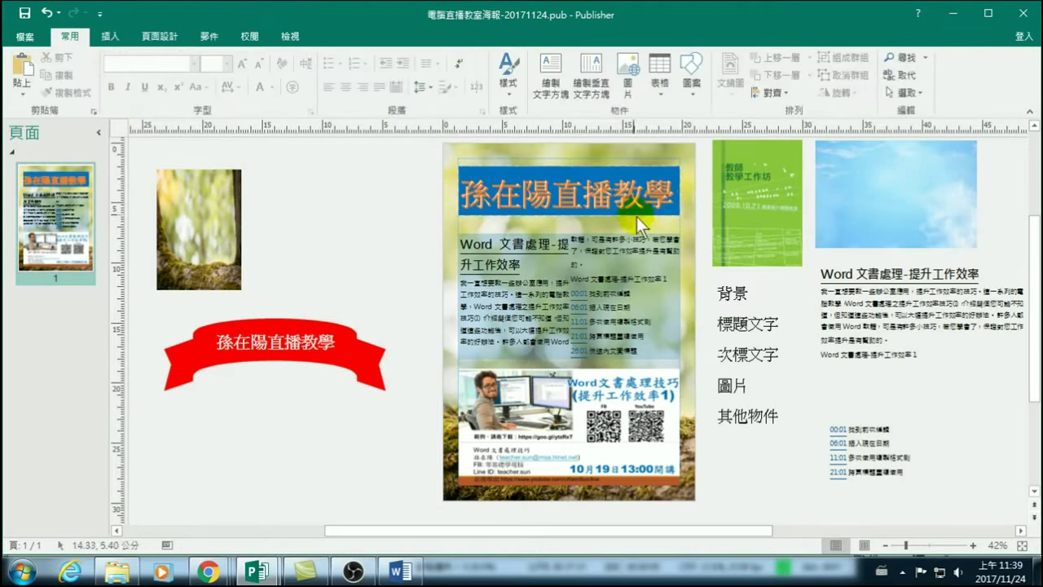
Select the title text for further text formatting.
{"action": "left_click", "coordinate": [586, 168]}
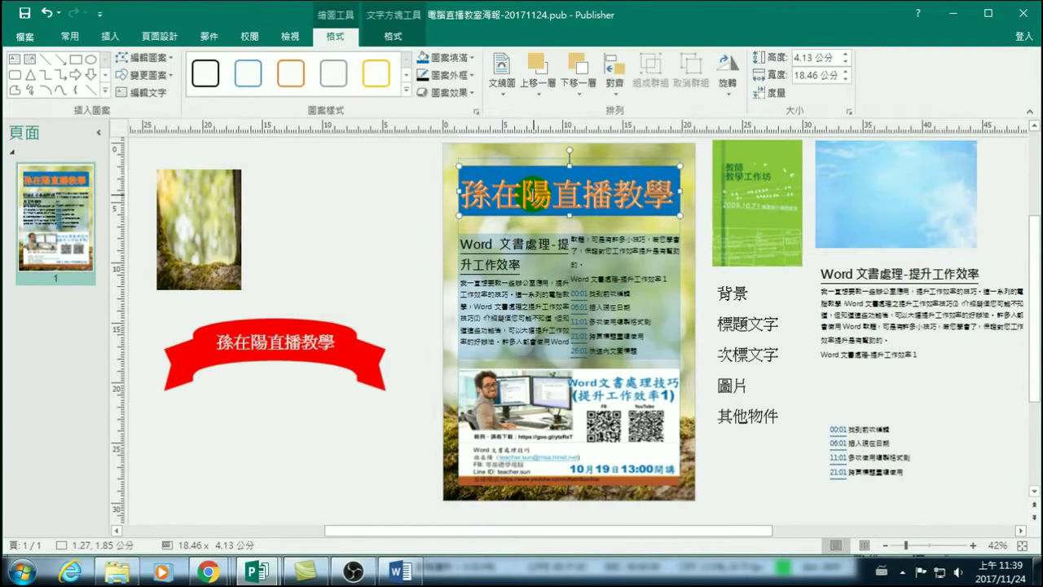
{"action": "triple_click", "coordinate": [545, 197]}
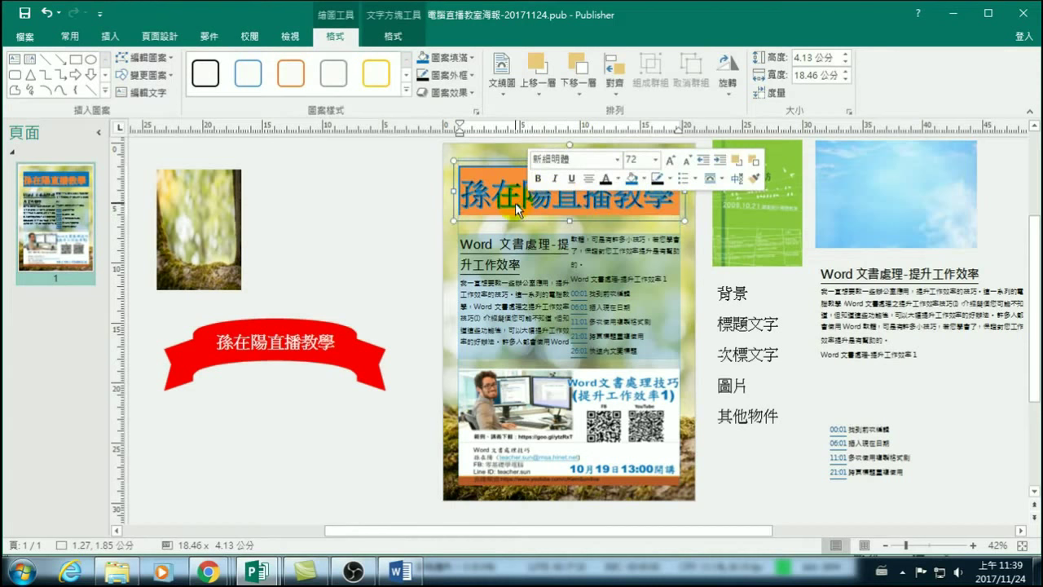
{"action": "left_click", "coordinate": [536, 204]}
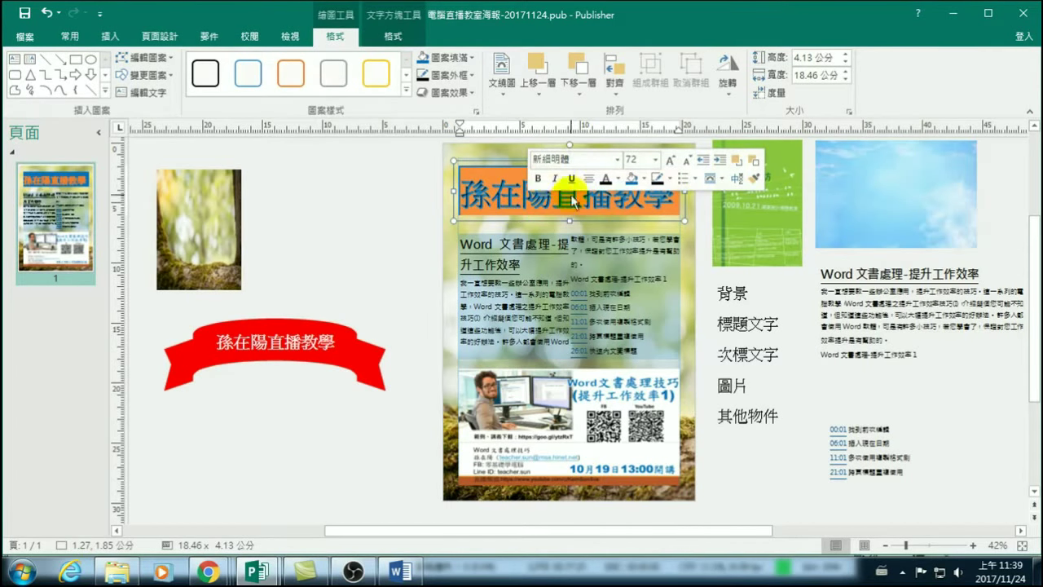
{"action": "left_click", "coordinate": [390, 35]}
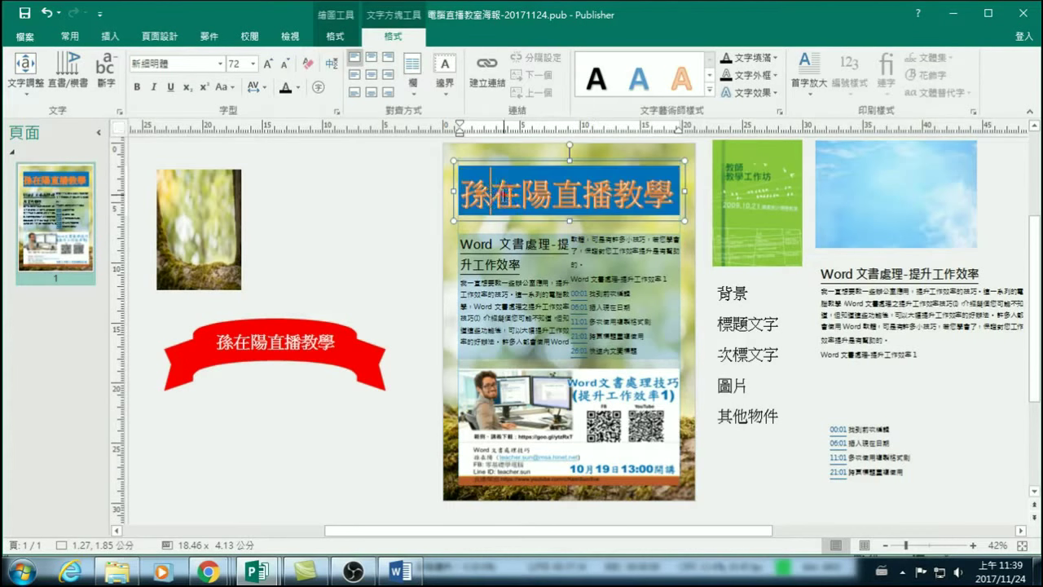
{"action": "left_click_drag", "start_coordinate": [661, 192], "coordinate": [671, 167]}
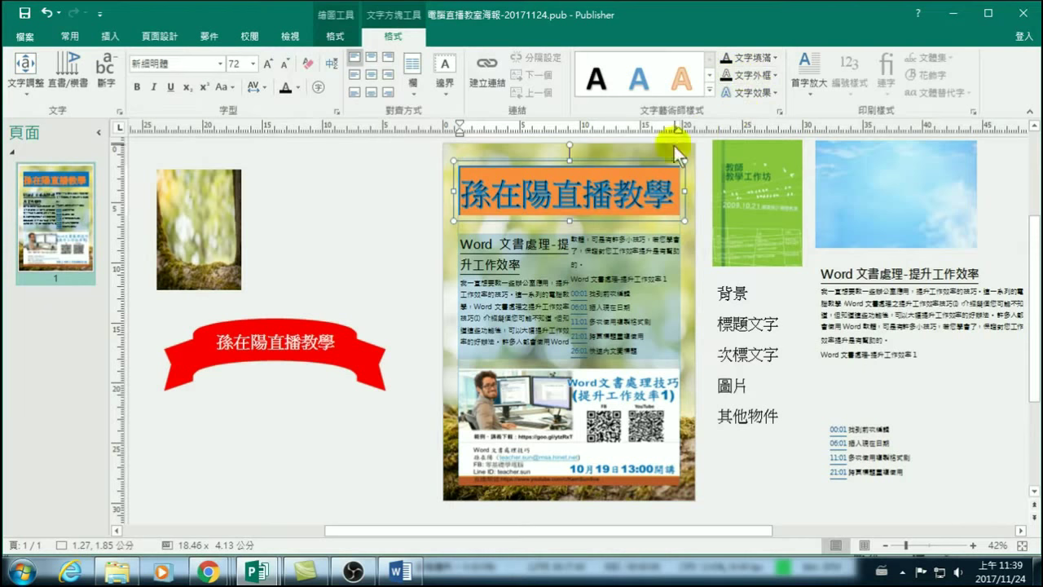
Set the poster title in the 微軟正黑體 font.
{"action": "left_click", "coordinate": [386, 200]}
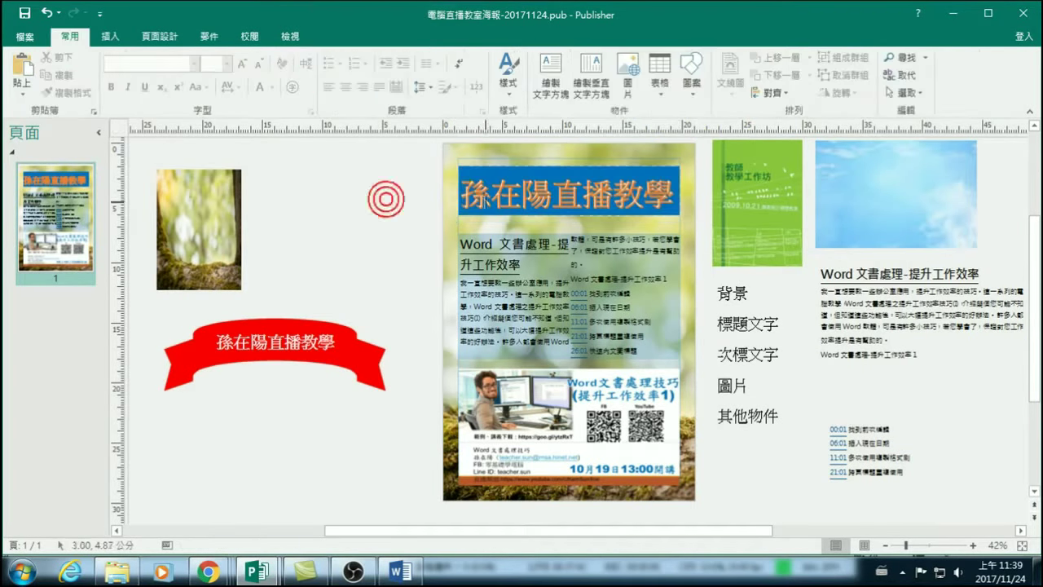
{"action": "left_click", "coordinate": [473, 149]}
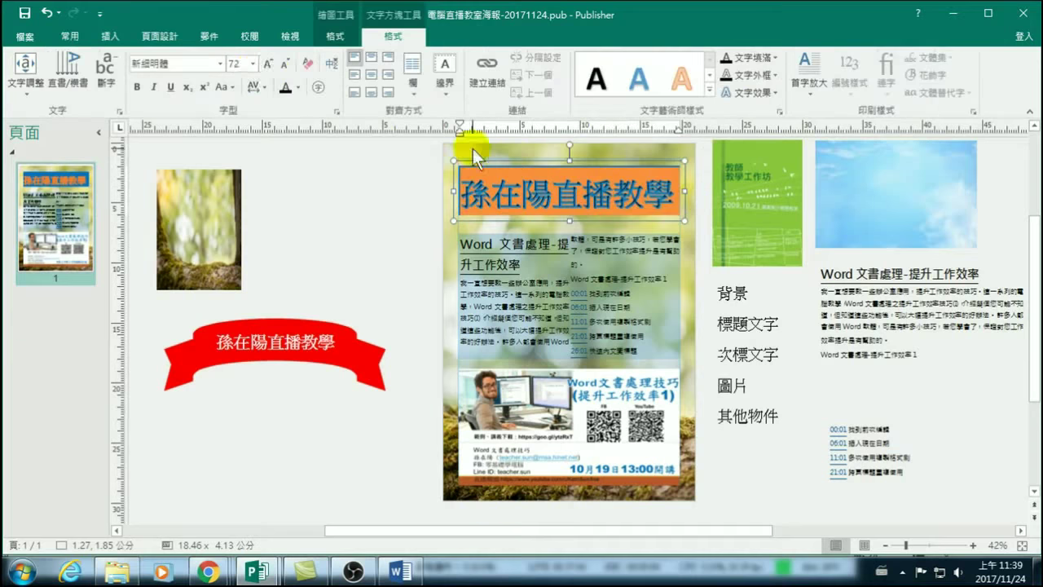
{"action": "left_click", "coordinate": [220, 63]}
{"action": "scroll", "coordinate": [189, 323], "scroll_direction": "down", "scroll_amount": 2}
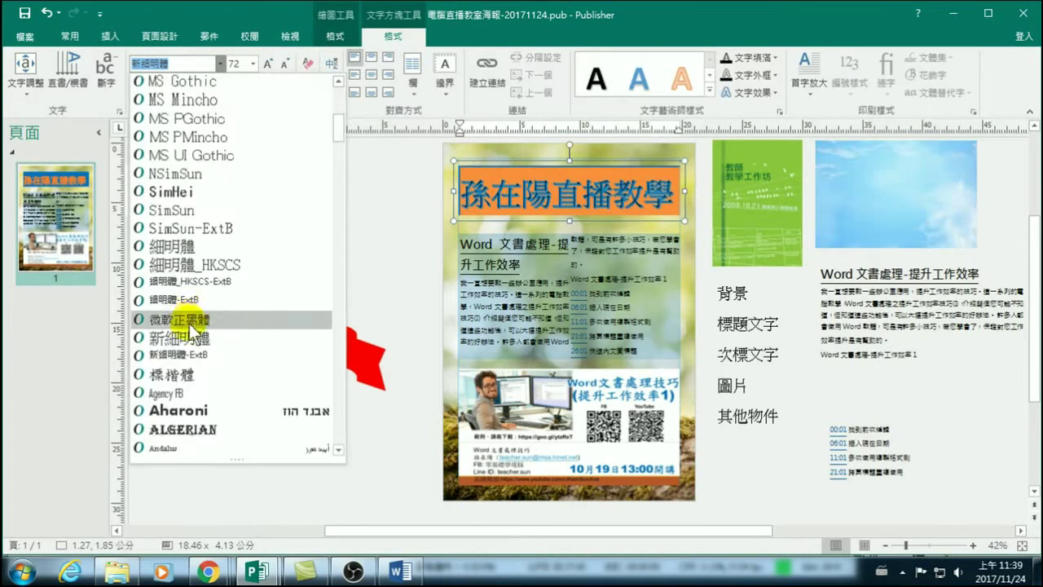
{"action": "left_click", "coordinate": [185, 317]}
{"action": "left_click", "coordinate": [386, 232]}
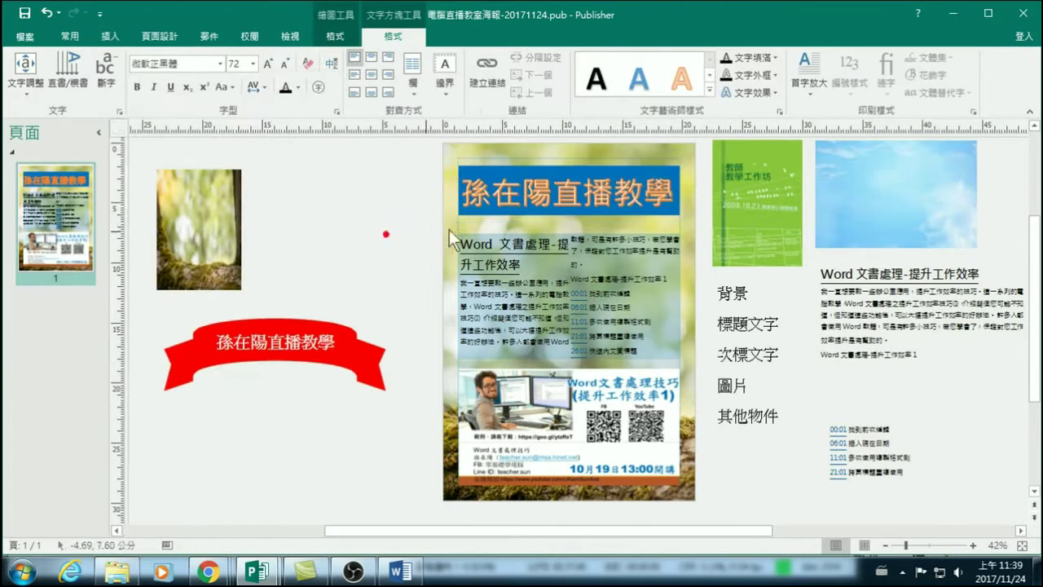
{"action": "left_click", "coordinate": [340, 237]}
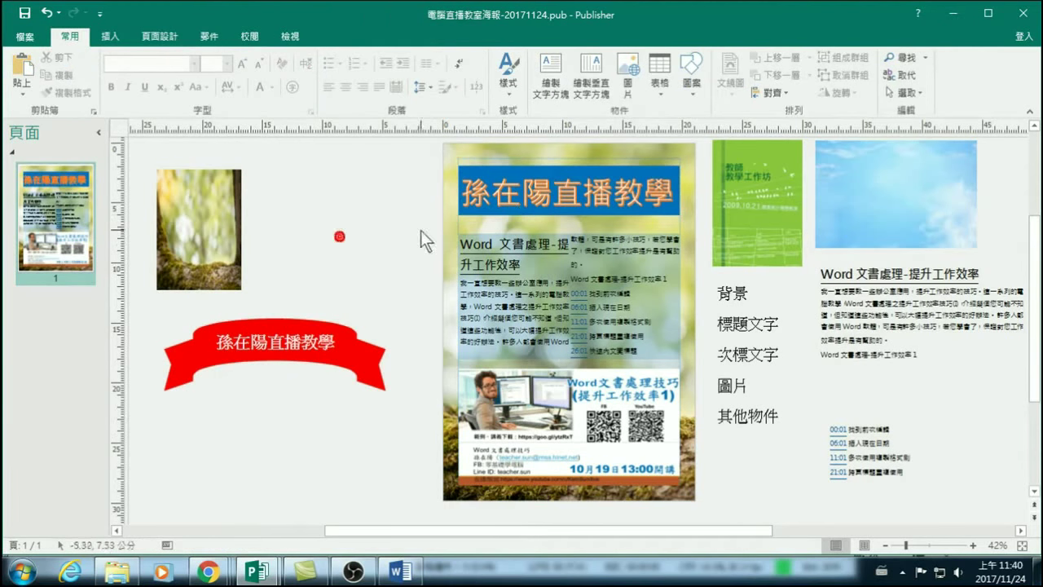
{"action": "left_click", "coordinate": [549, 214]}
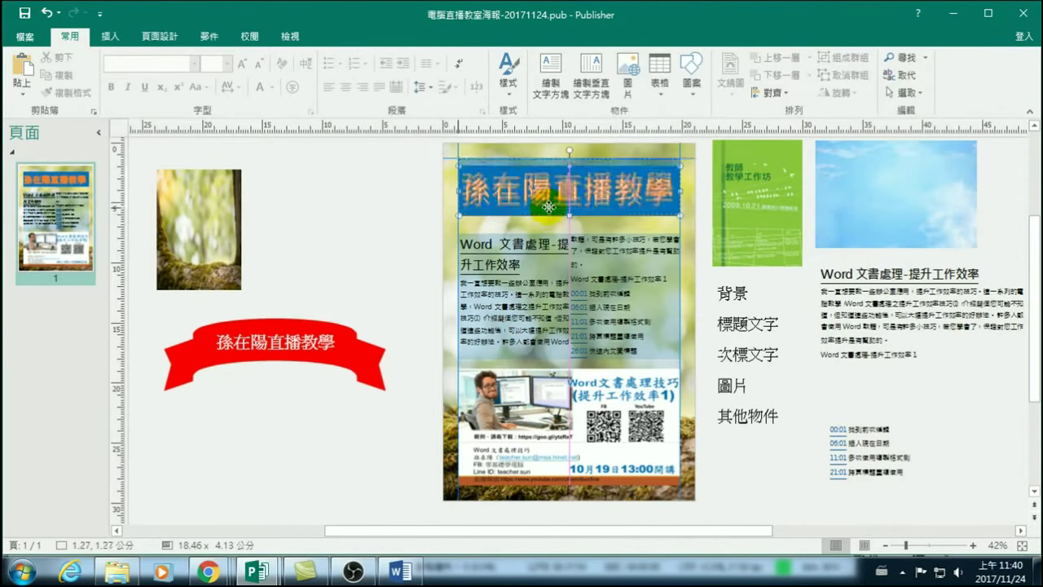
{"action": "left_click", "coordinate": [384, 241]}
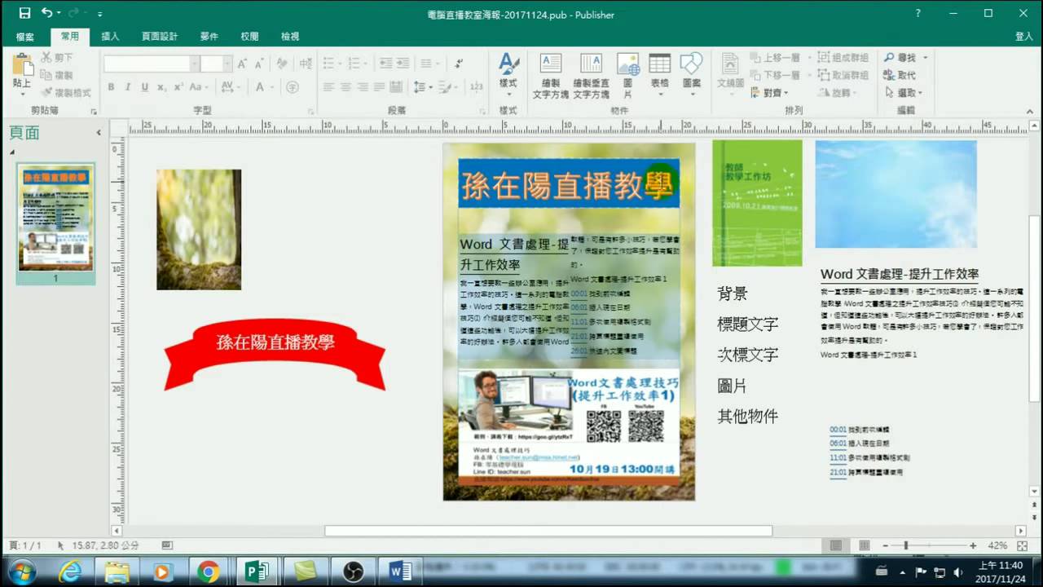
Restyle the title text as yellow gradient WordArt with the first bevel preset.
{"action": "left_click", "coordinate": [552, 200]}
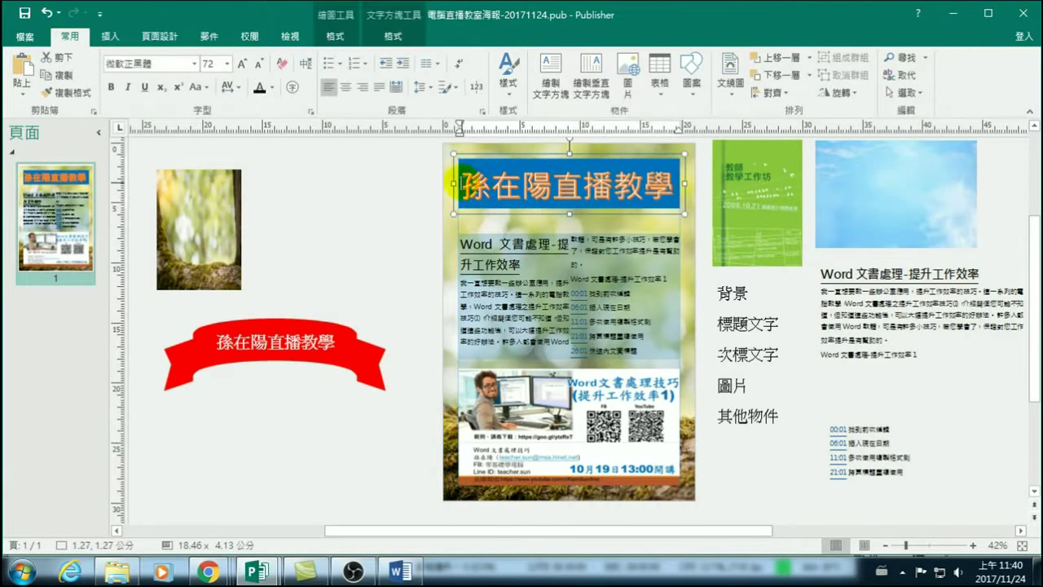
{"action": "left_click_drag", "start_coordinate": [459, 185], "coordinate": [672, 184]}
{"action": "left_click", "coordinate": [393, 36]}
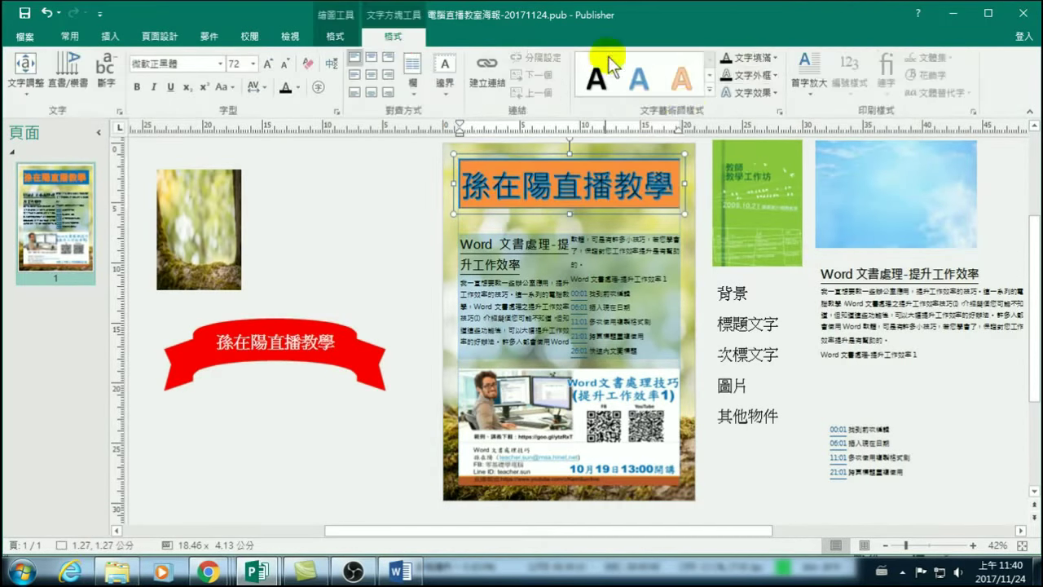
{"action": "left_click", "coordinate": [708, 89]}
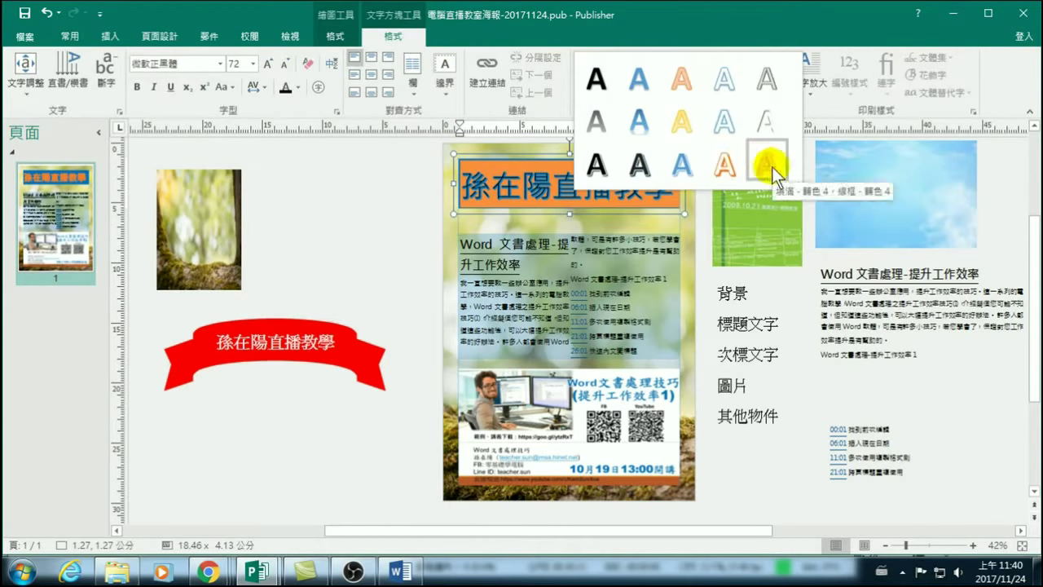
{"action": "left_click", "coordinate": [345, 169]}
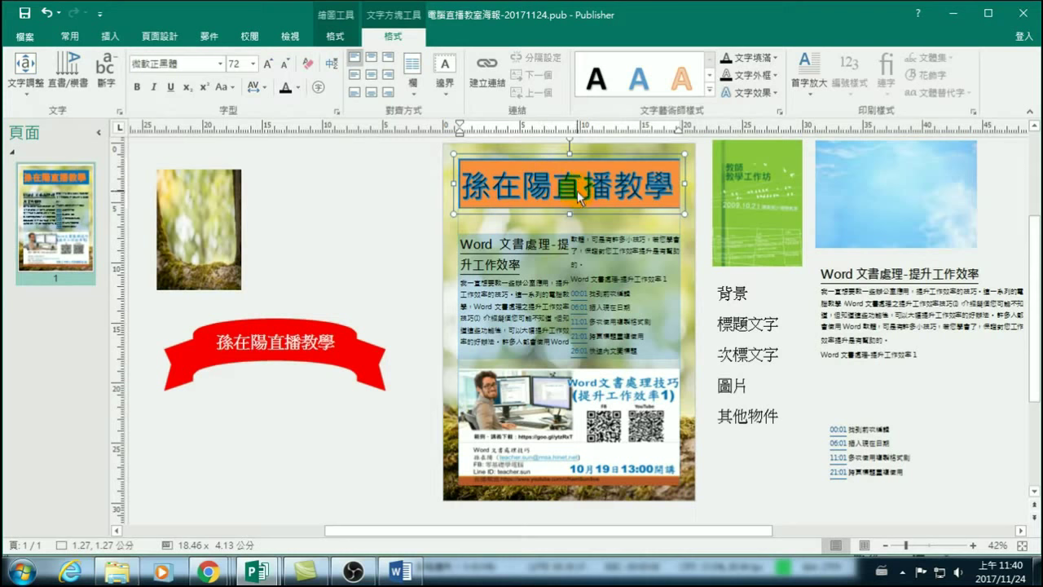
{"action": "left_click", "coordinate": [756, 96]}
{"action": "mouse_move", "coordinate": [766, 152]}
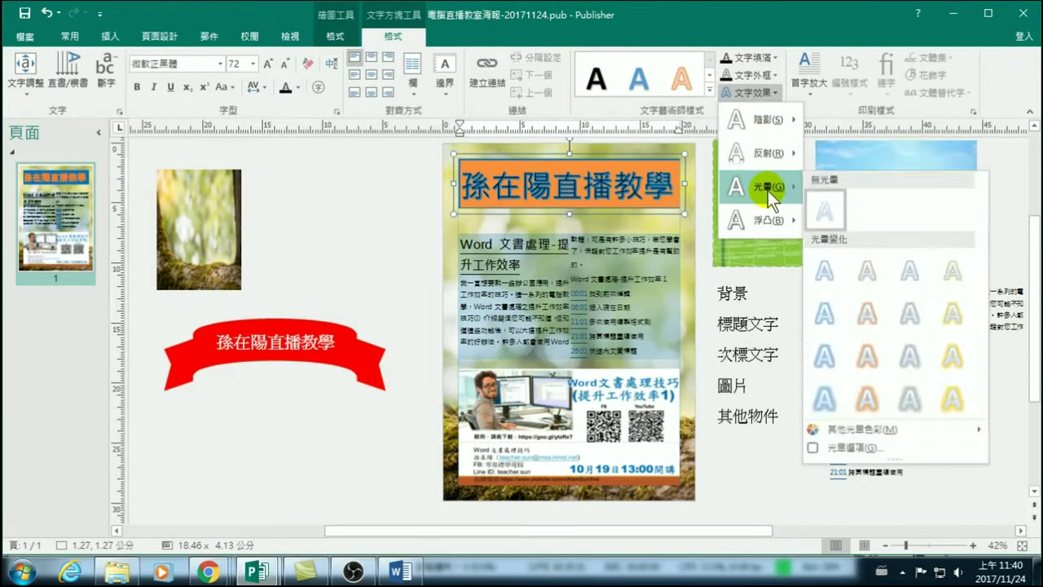
{"action": "mouse_move", "coordinate": [760, 220]}
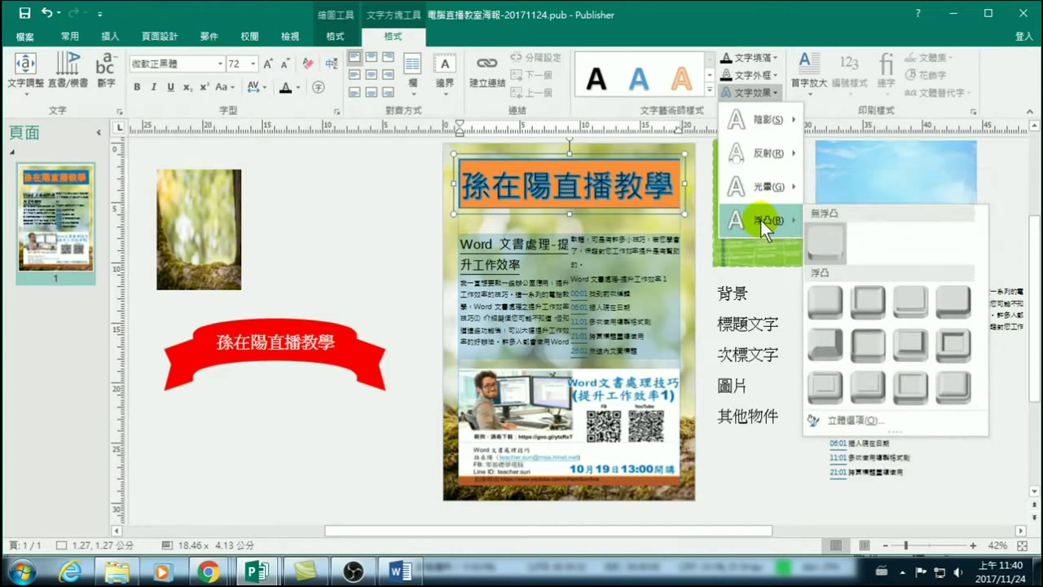
{"action": "left_click", "coordinate": [826, 305]}
{"action": "left_click", "coordinate": [348, 229]}
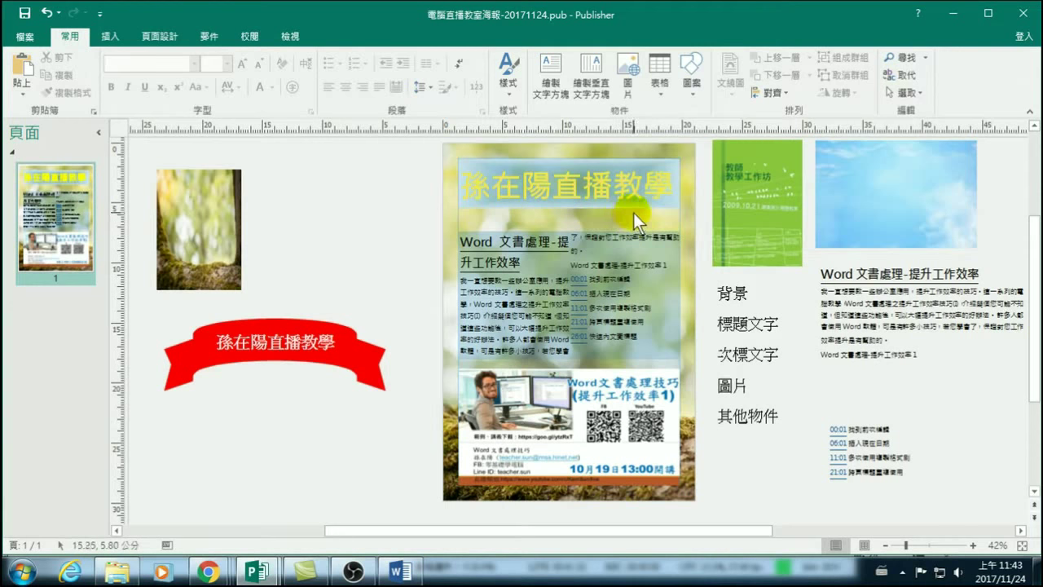
Drag the Word 文書處理 article text box up to sit just under the title.
{"action": "left_click", "coordinate": [550, 233]}
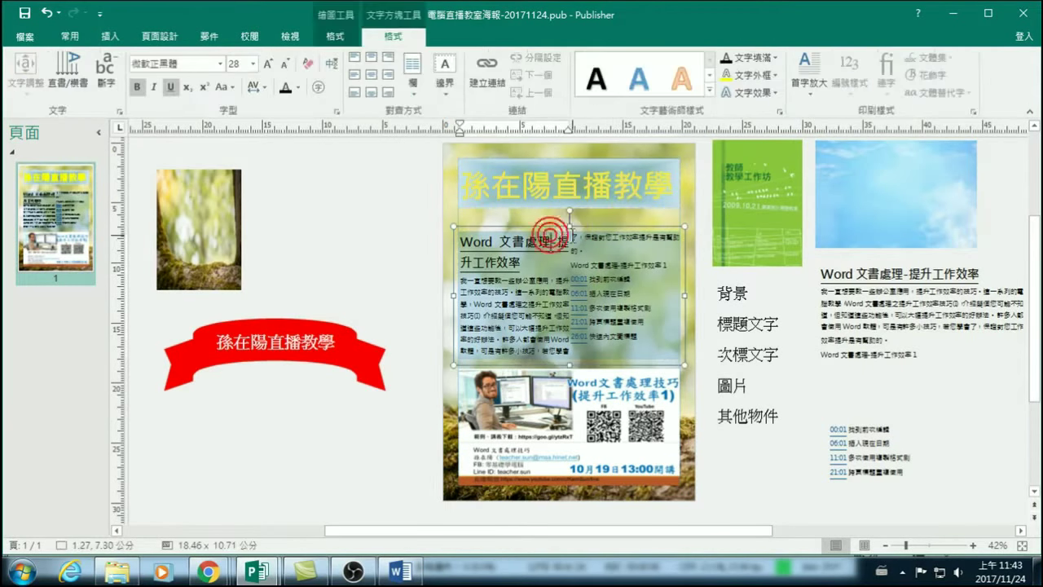
{"action": "left_click", "coordinate": [564, 203]}
{"action": "left_click_drag", "start_coordinate": [565, 202], "coordinate": [565, 179]}
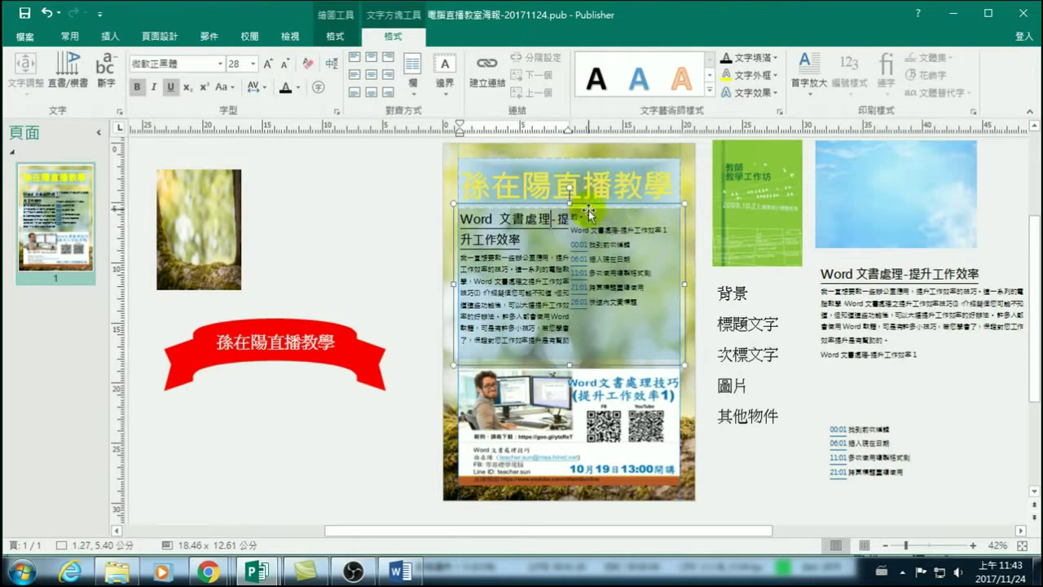
{"action": "left_click", "coordinate": [373, 253]}
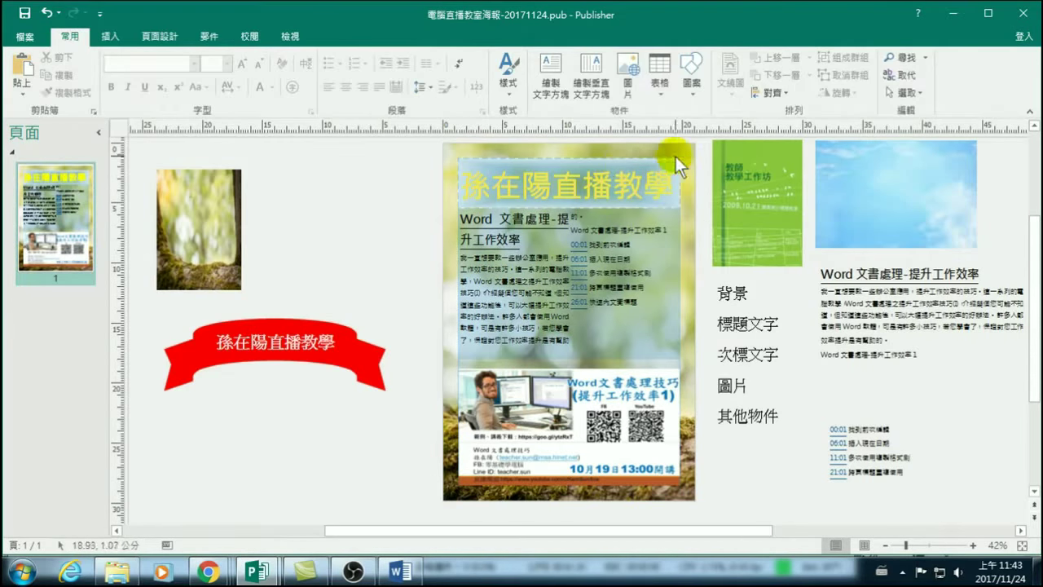
{"action": "left_click", "coordinate": [322, 230]}
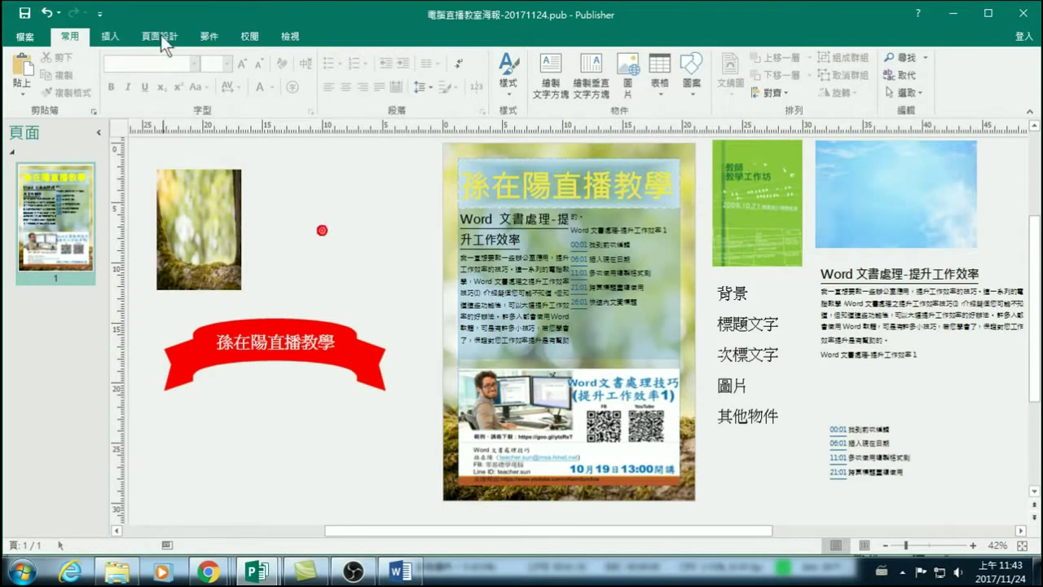
Draw a new text box, type 'Computer learning on Air' and widen the box.
{"action": "left_click", "coordinate": [110, 36]}
{"action": "left_click", "coordinate": [475, 77]}
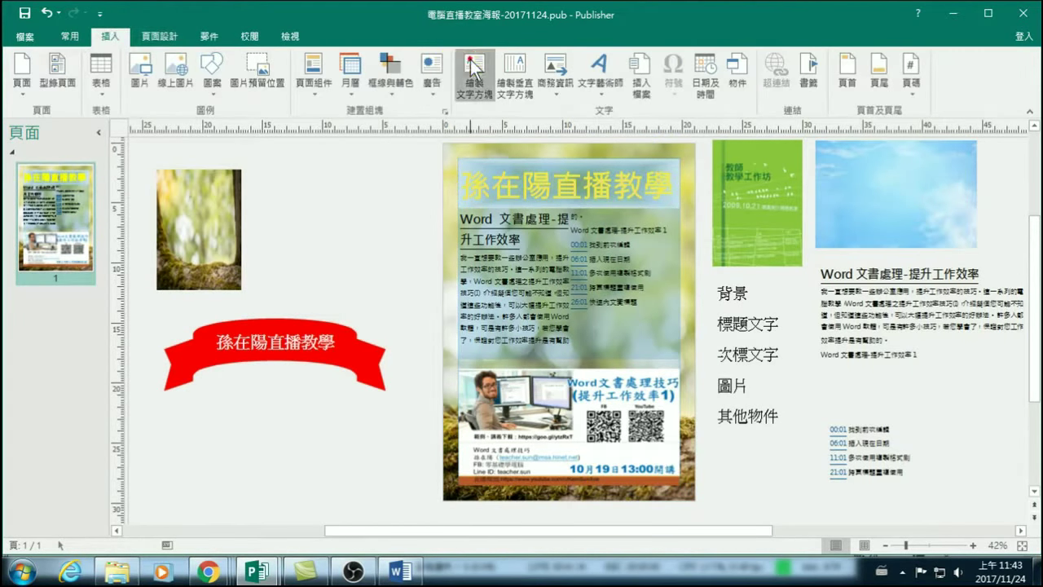
{"action": "left_click_drag", "start_coordinate": [286, 189], "coordinate": [328, 231]}
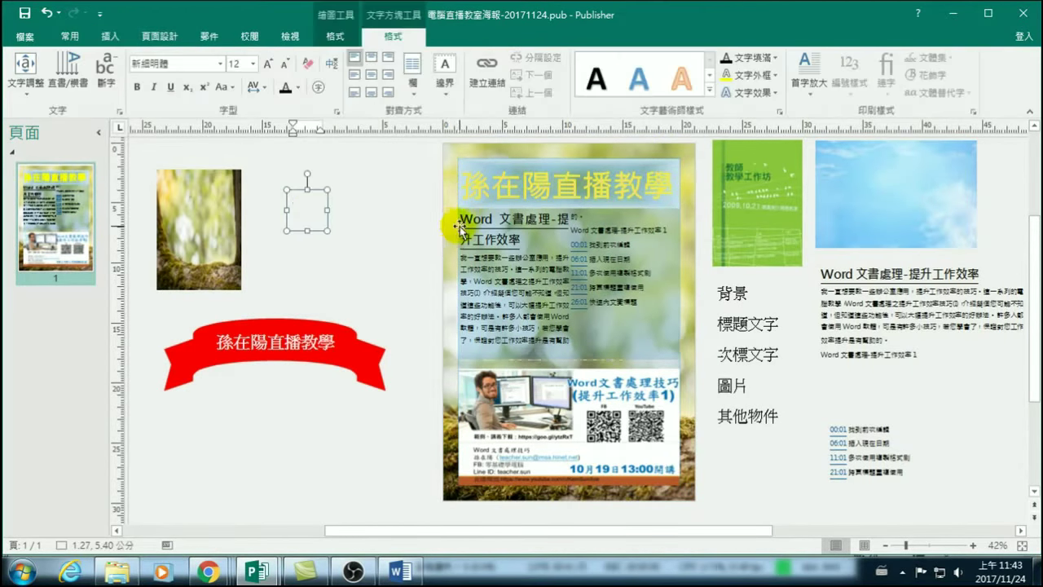
{"action": "left_click", "coordinate": [268, 61]}
{"action": "type", "text": "Comp"}
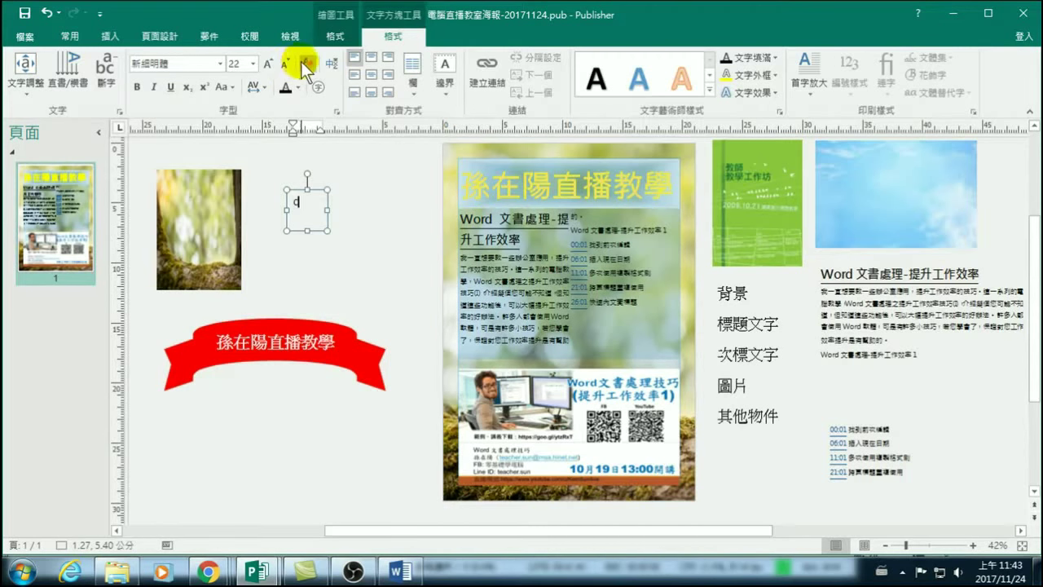
{"action": "type", "text": "uter"}
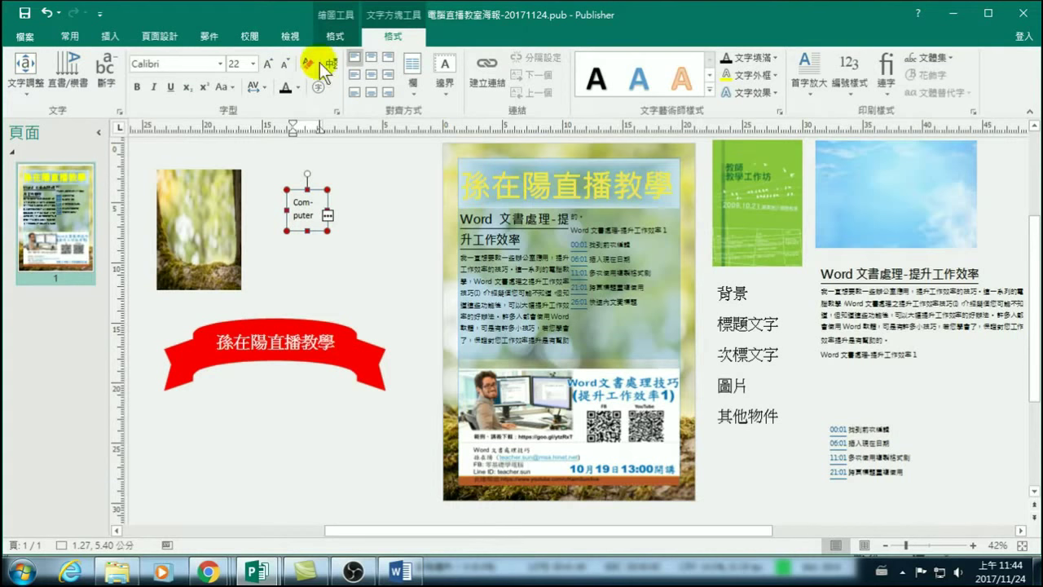
{"action": "left_click_drag", "start_coordinate": [327, 231], "coordinate": [452, 260]}
Size the subtitle to 26 pt on one line and move it over the title.
{"action": "left_click_drag", "start_coordinate": [396, 202], "coordinate": [288, 203]}
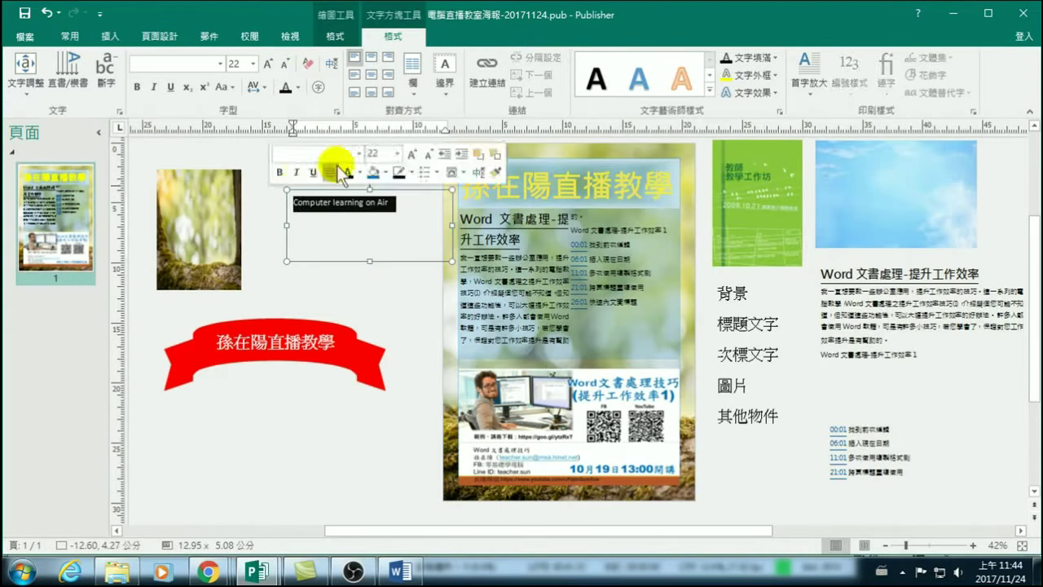
{"action": "left_click", "coordinate": [268, 64]}
{"action": "left_click", "coordinate": [268, 64]}
{"action": "left_click", "coordinate": [268, 64]}
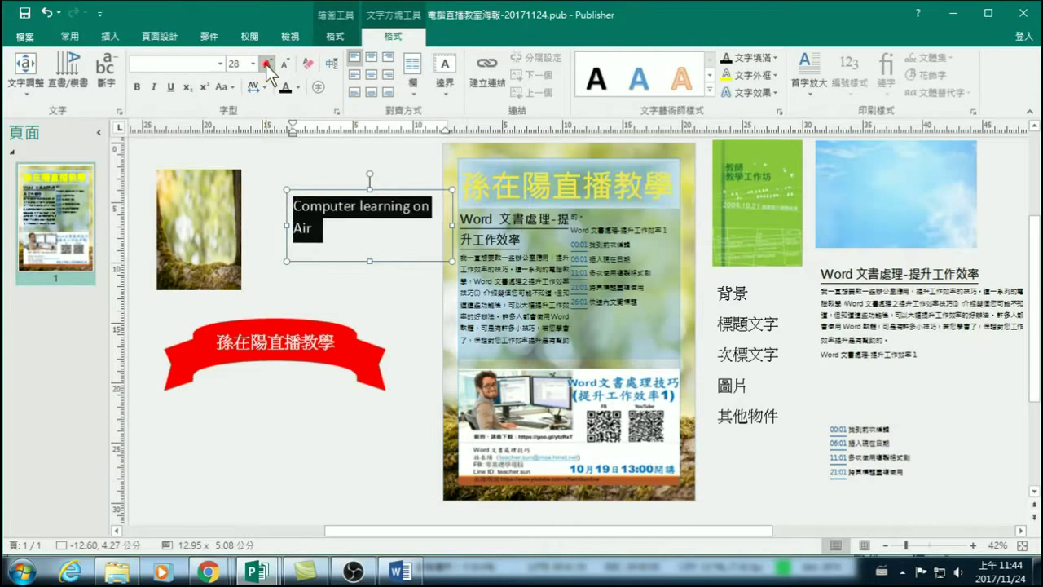
{"action": "left_click", "coordinate": [283, 63]}
{"action": "left_click", "coordinate": [283, 62]}
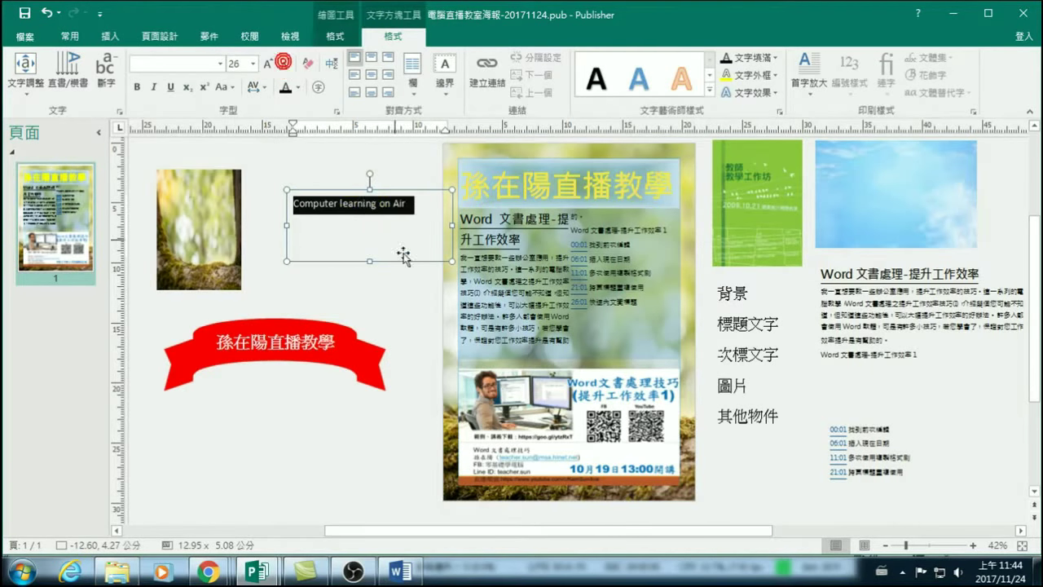
{"action": "left_click_drag", "start_coordinate": [357, 194], "coordinate": [619, 152]}
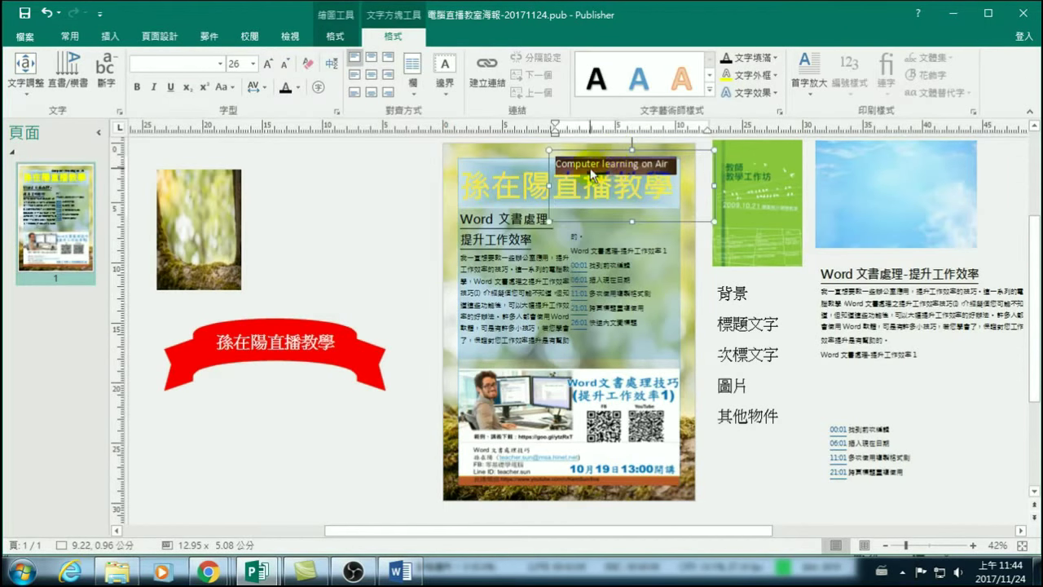
Set the subtitle in Curlz MT, then open the detailed Font settings for it.
{"action": "left_click", "coordinate": [219, 63]}
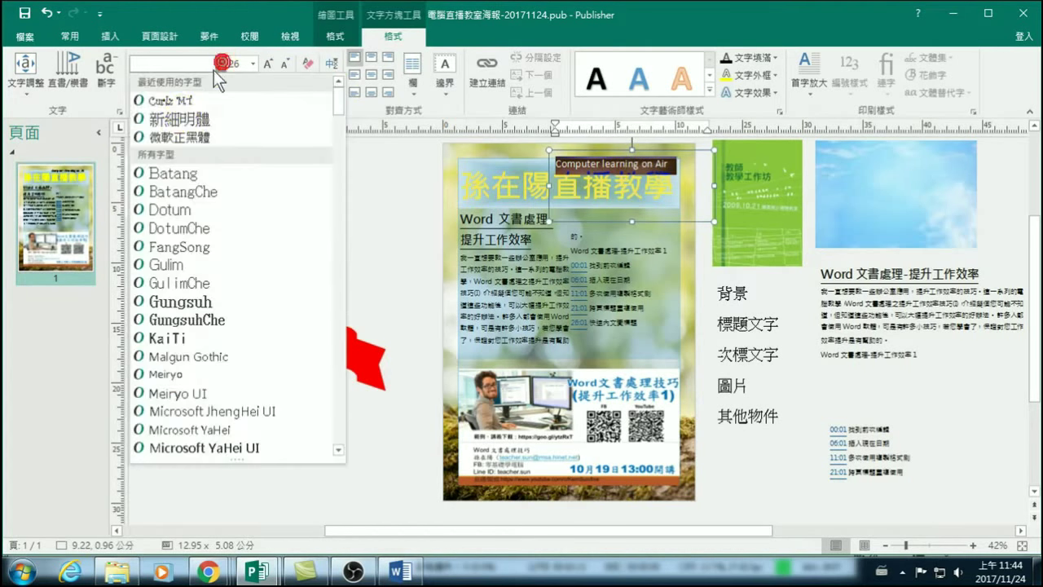
{"action": "left_click", "coordinate": [179, 101]}
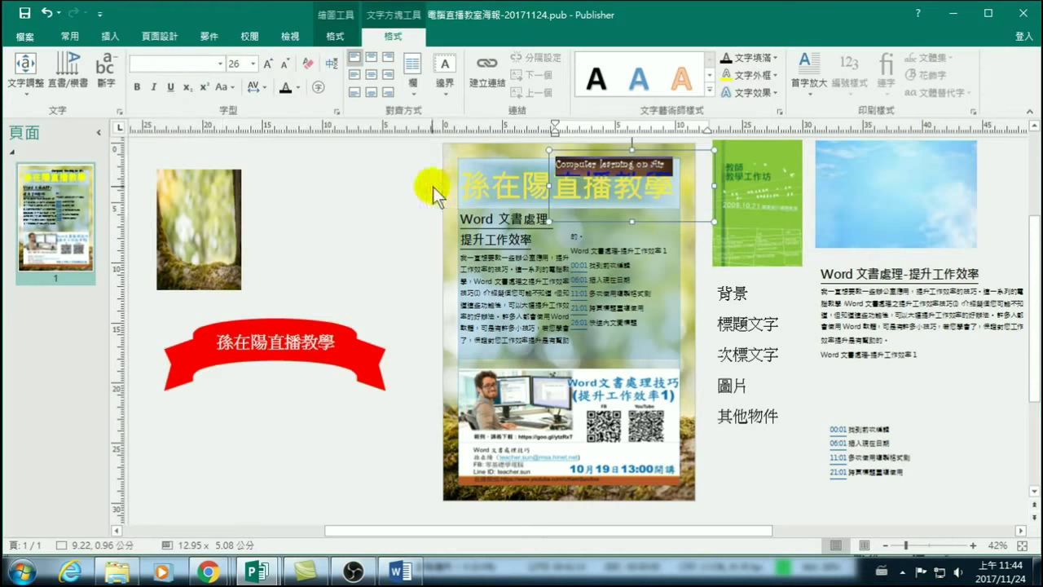
{"action": "left_click", "coordinate": [373, 186]}
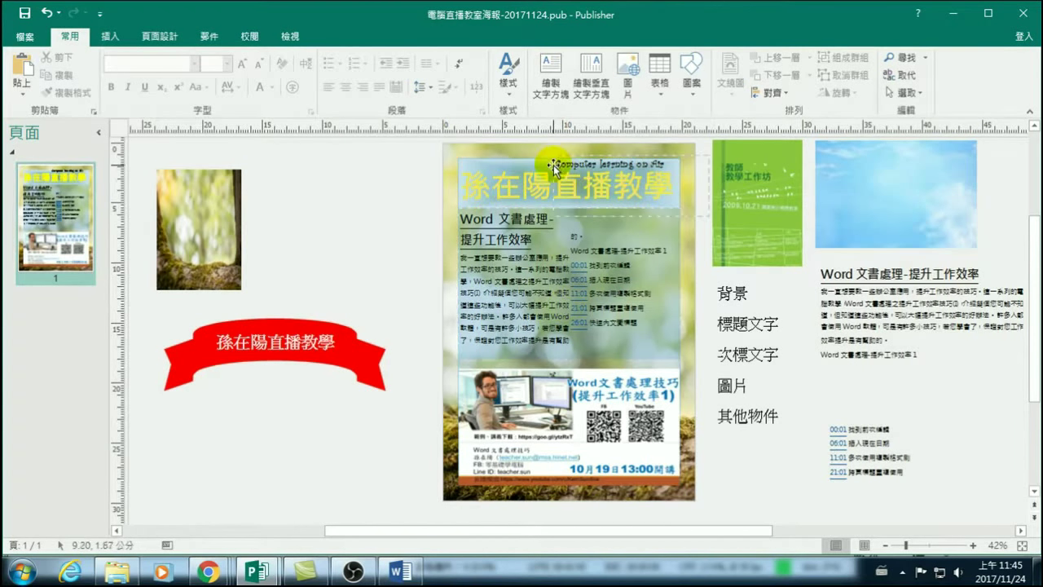
{"action": "left_click_drag", "start_coordinate": [556, 162], "coordinate": [690, 165]}
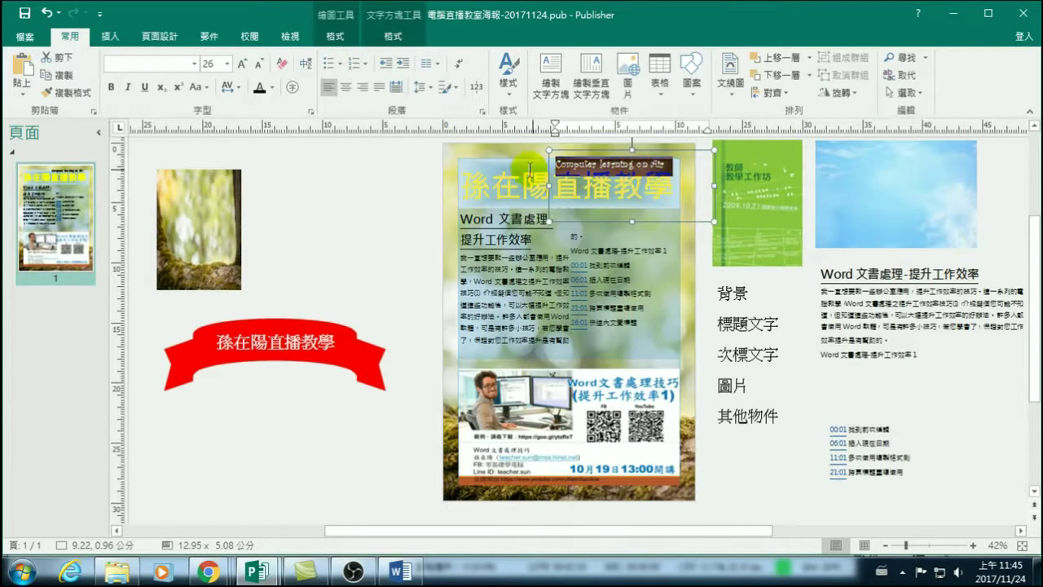
{"action": "left_click", "coordinate": [396, 35]}
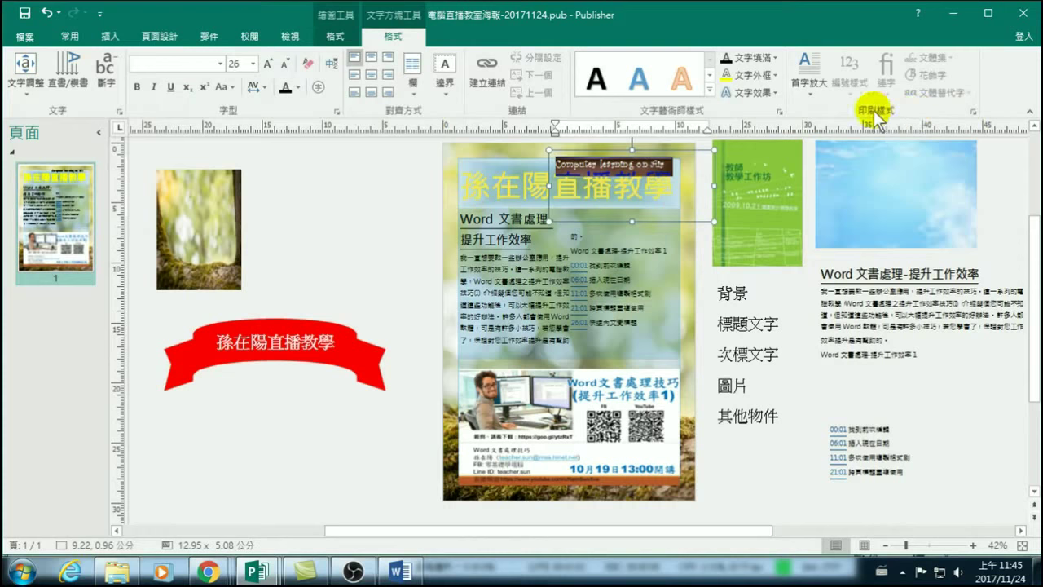
{"action": "left_click", "coordinate": [973, 110]}
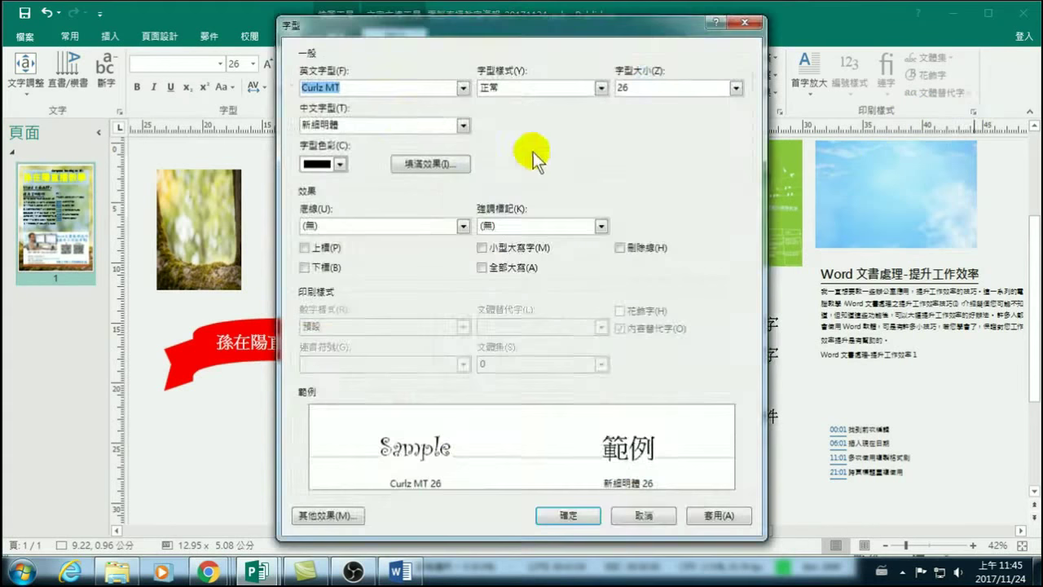
{"action": "left_click", "coordinate": [644, 515]}
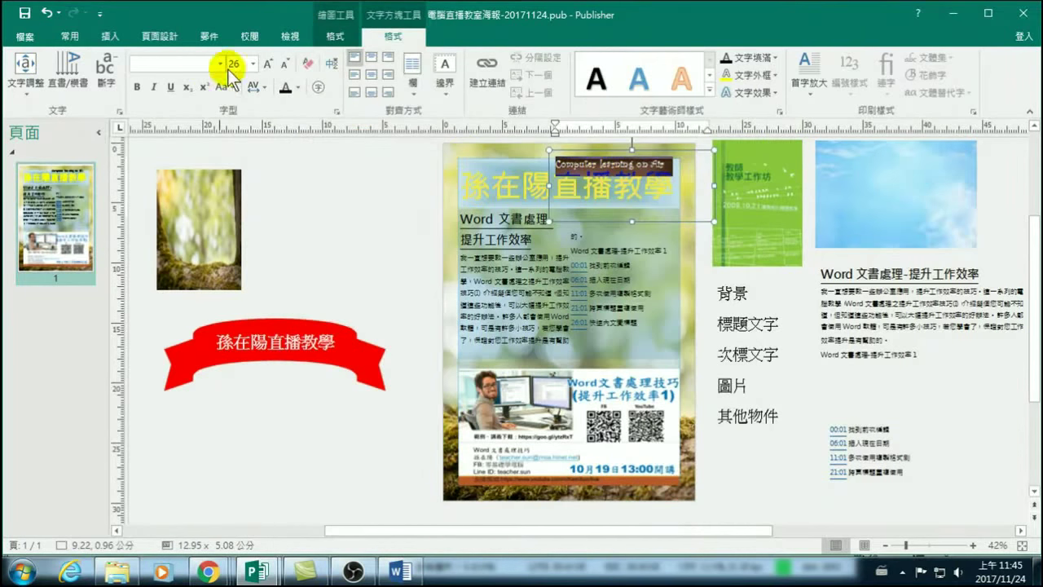
{"action": "left_click", "coordinate": [219, 64]}
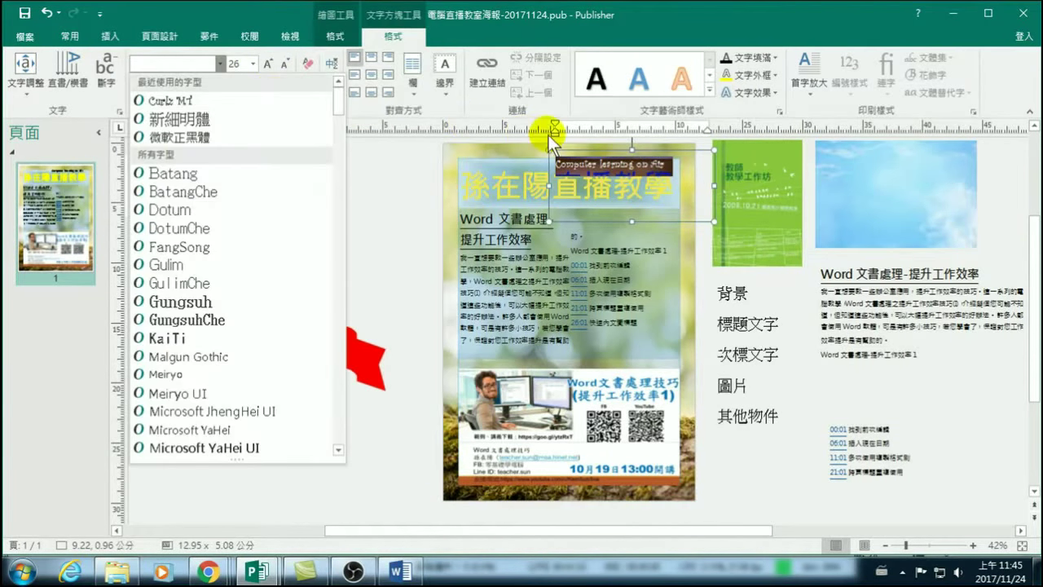
{"action": "scroll", "coordinate": [175, 147], "scroll_direction": "down", "scroll_amount": 1}
{"action": "scroll", "coordinate": [181, 155], "scroll_direction": "down", "scroll_amount": 4}
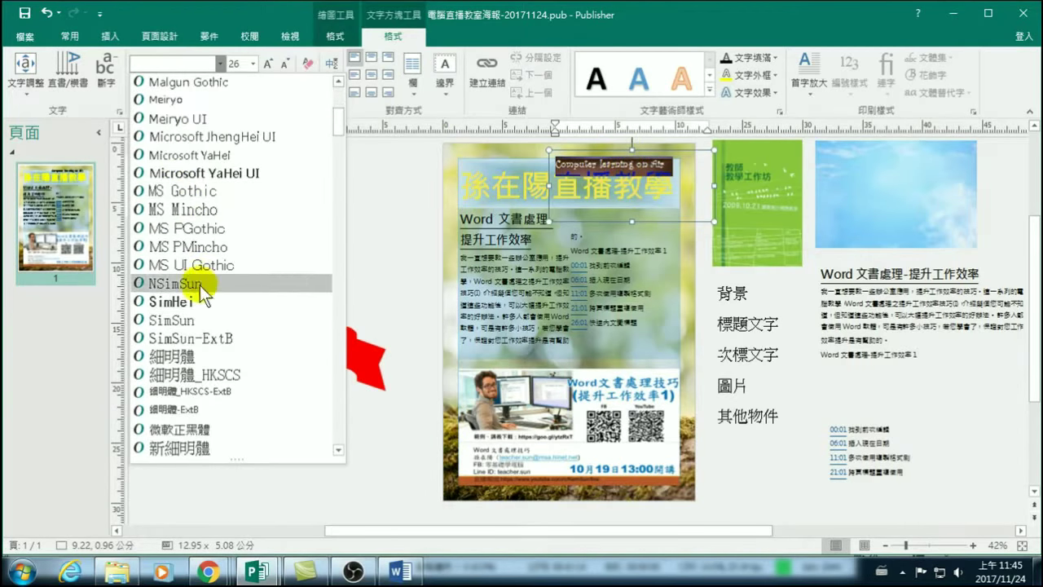
{"action": "scroll", "coordinate": [147, 269], "scroll_direction": "down", "scroll_amount": 1}
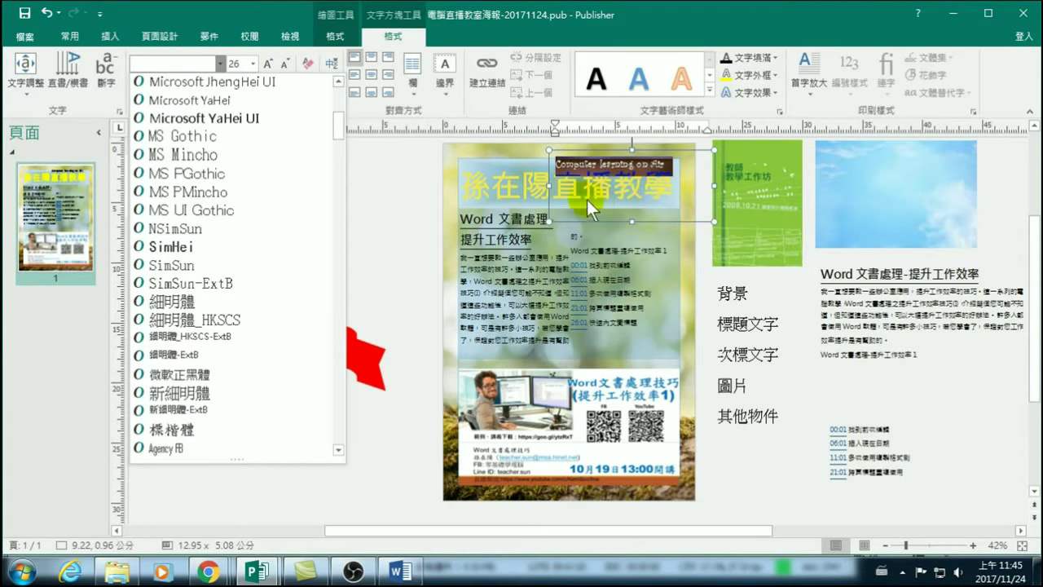
{"action": "left_click", "coordinate": [464, 30]}
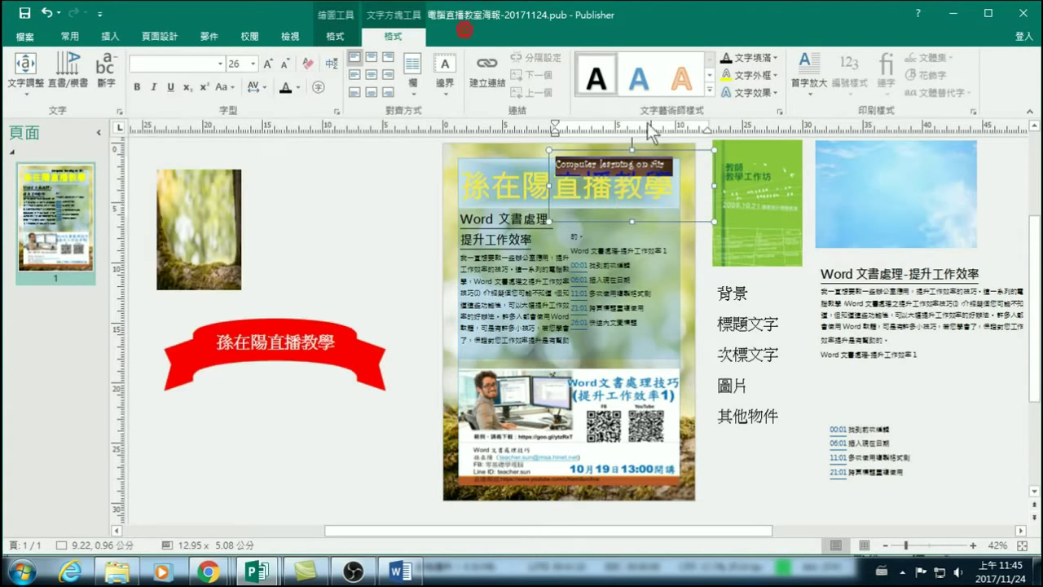
{"action": "left_click", "coordinate": [664, 167]}
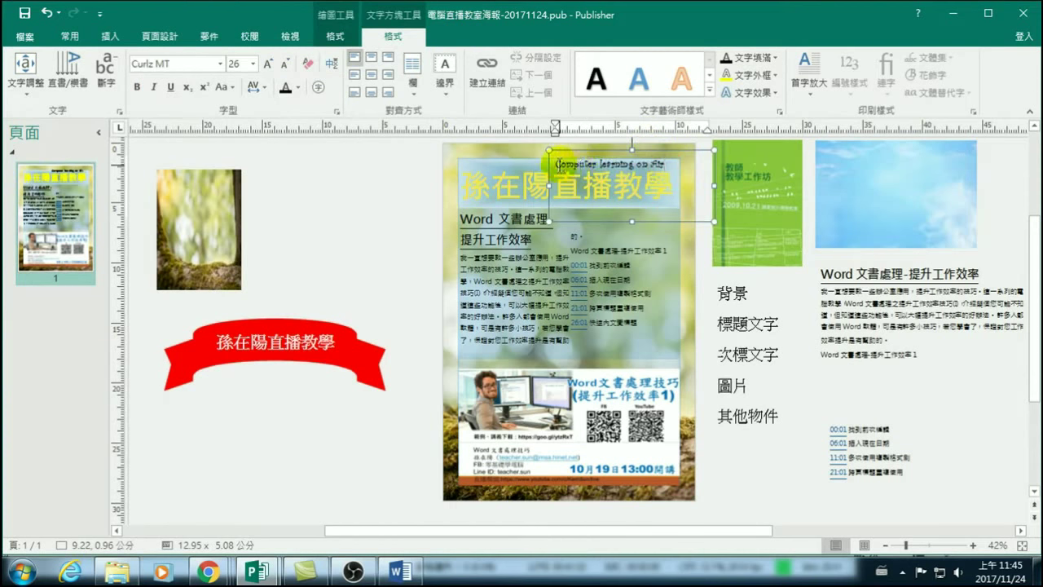
{"action": "left_click_drag", "start_coordinate": [554, 163], "coordinate": [681, 165]}
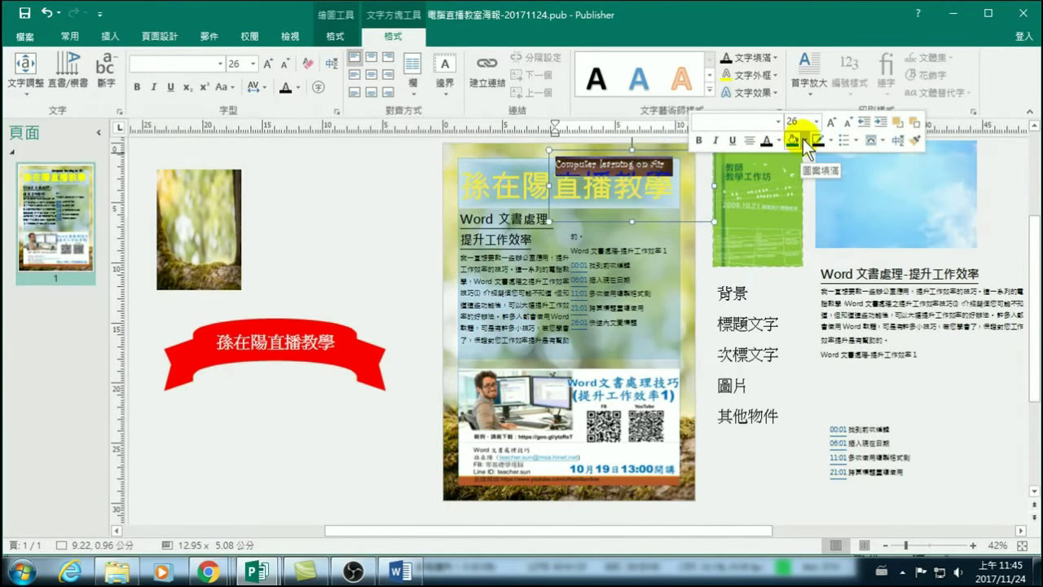
{"action": "left_click", "coordinate": [779, 138]}
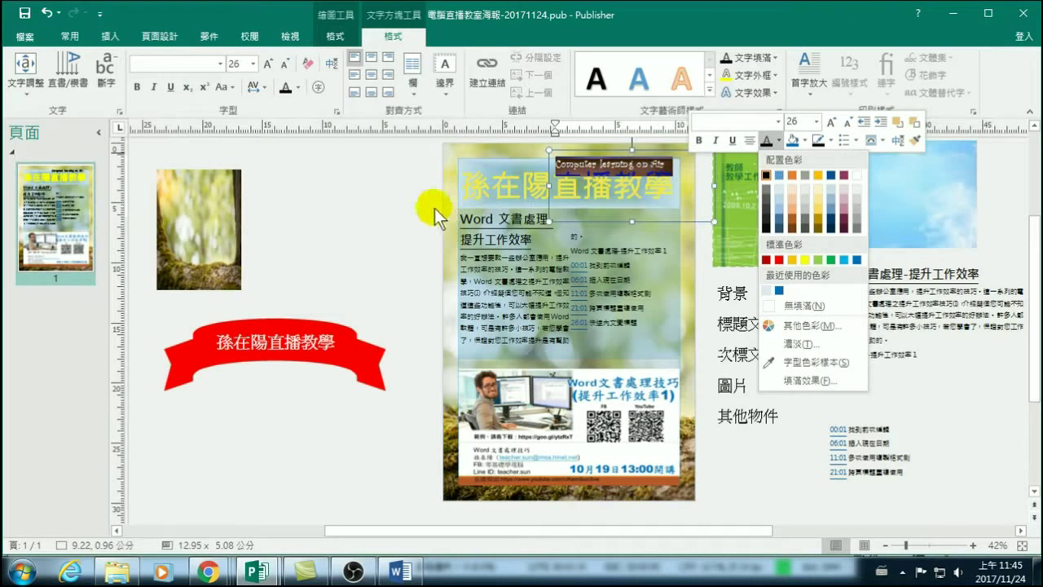
{"action": "left_click", "coordinate": [374, 209]}
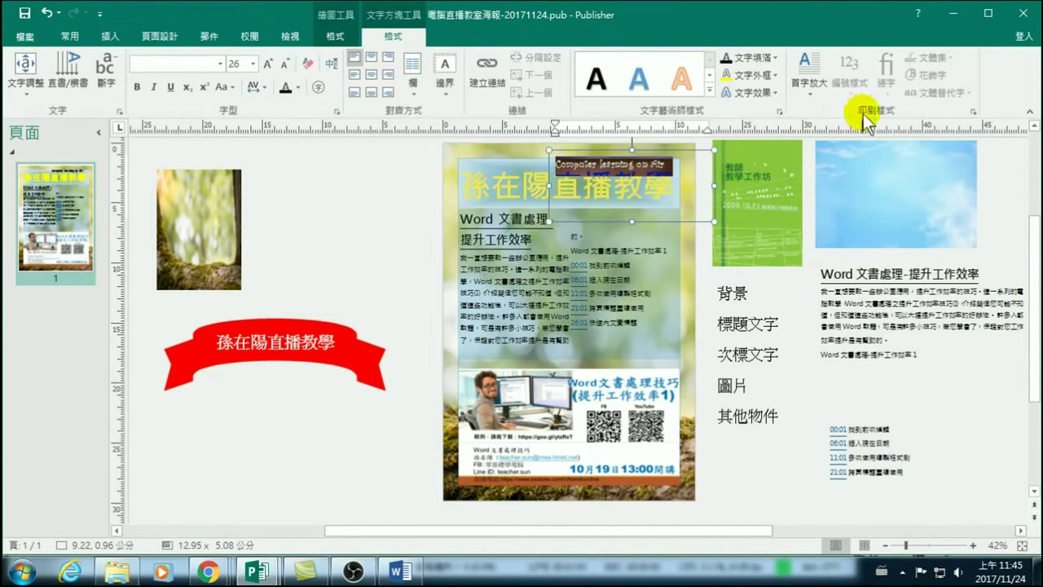
Preview English fonts in the Font dialog and apply Forte to the subtitle.
{"action": "left_click", "coordinate": [973, 112]}
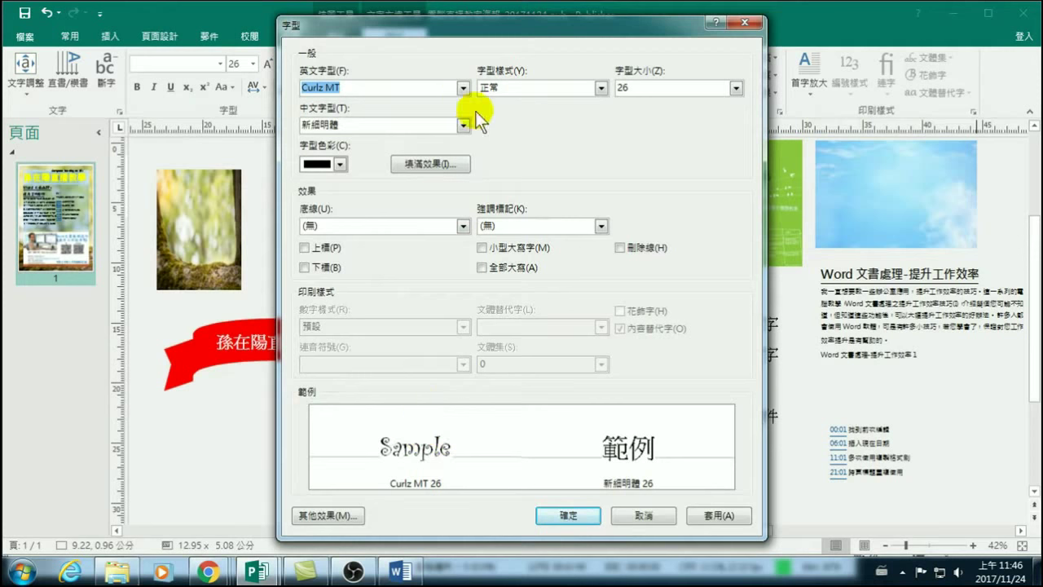
{"action": "left_click", "coordinate": [462, 88]}
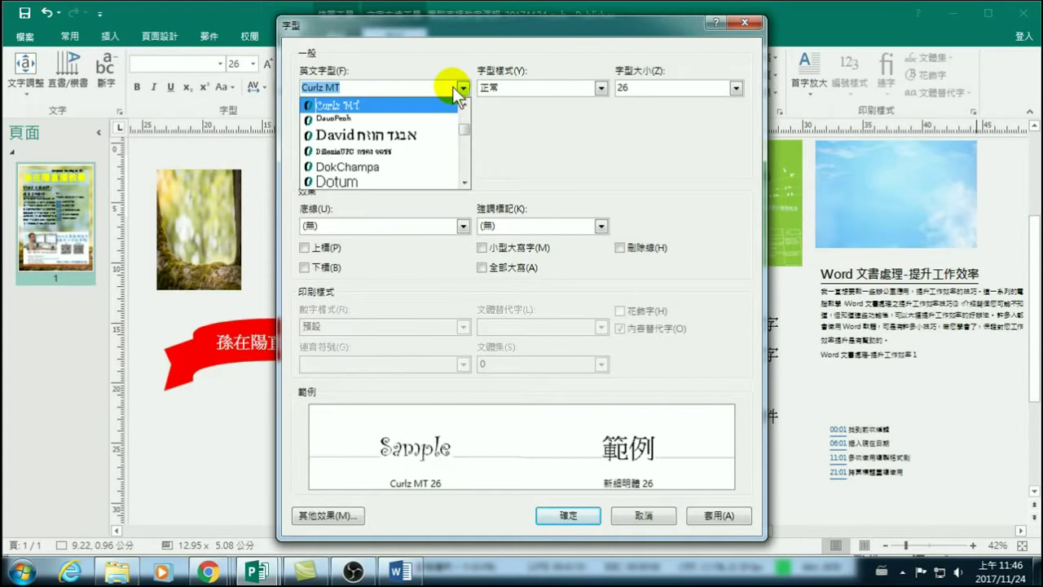
{"action": "key", "text": "Down"}
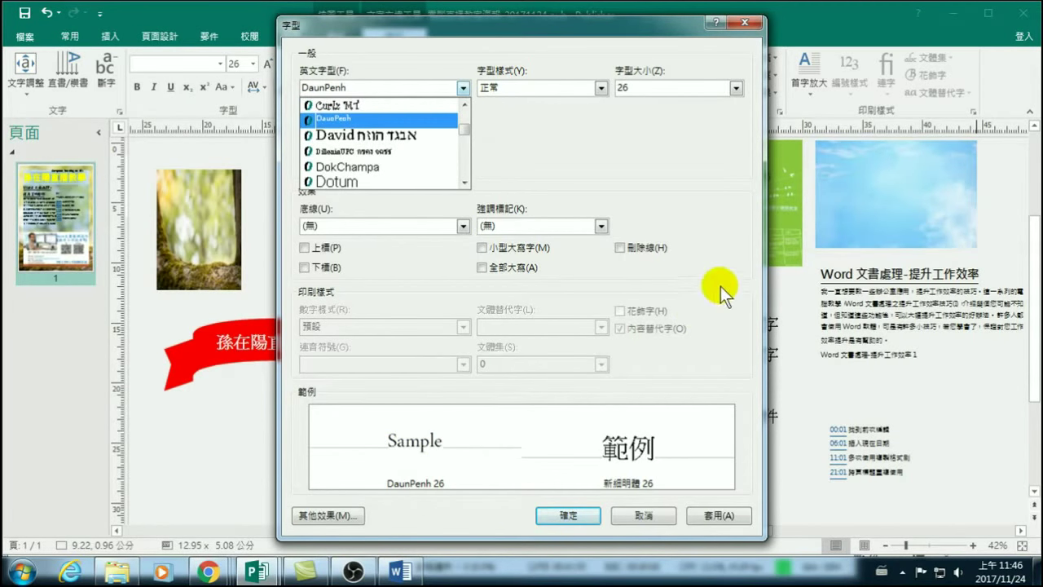
{"action": "key", "text": "Down"}
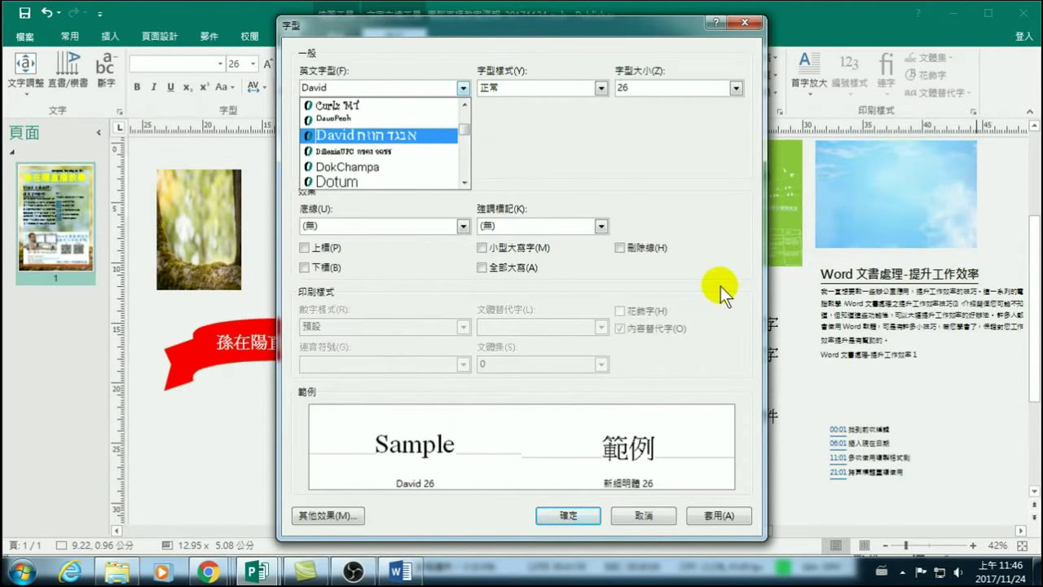
{"action": "key", "text": "Down"}
{"action": "key", "text": "Down"}
{"action": "key", "text": "Down"}
{"action": "key", "text": "Down"}
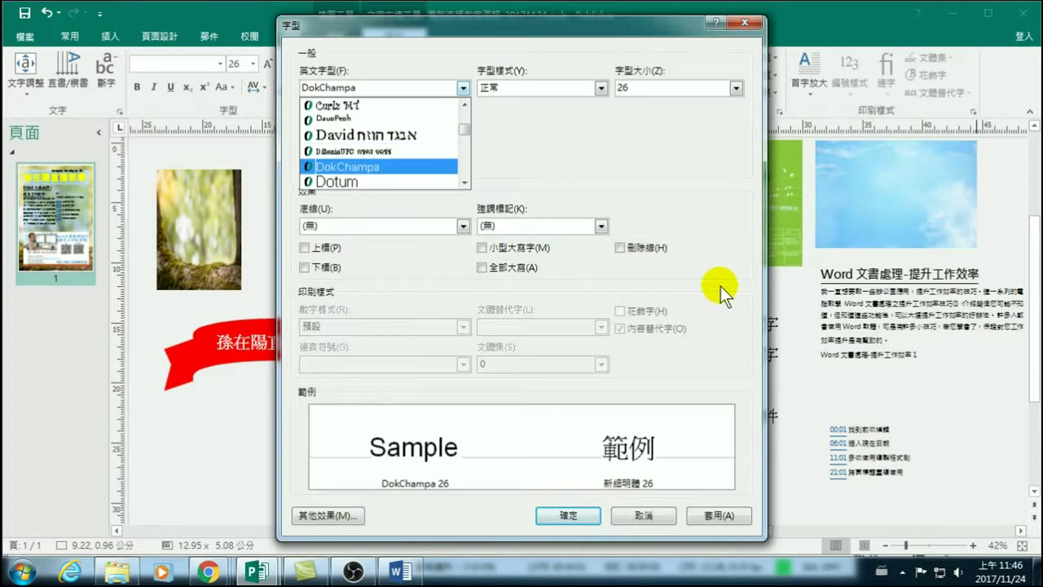
{"action": "key", "text": "Down"}
{"action": "key", "text": "Down"}
{"action": "key", "text": "Down"}
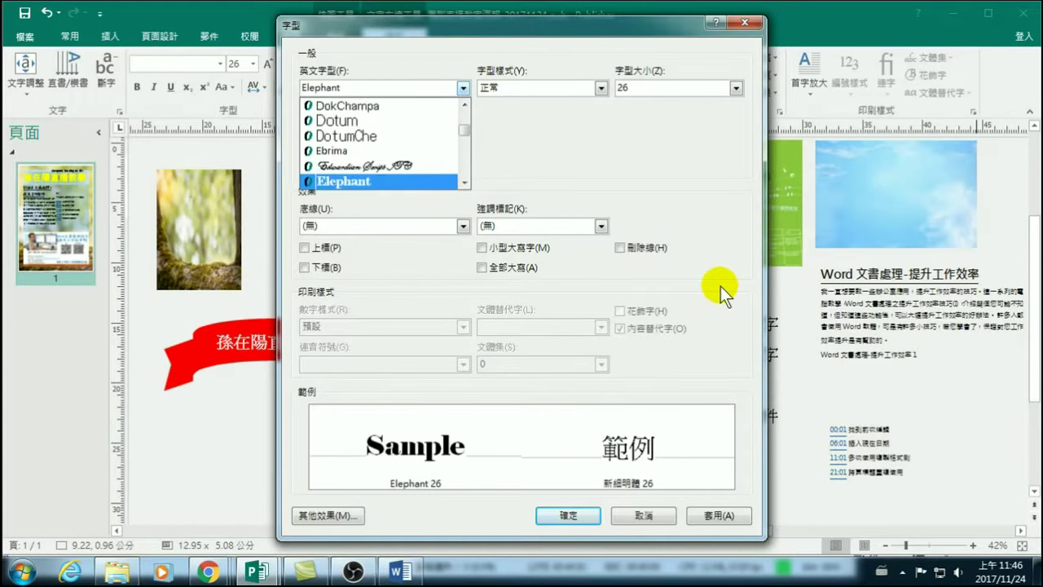
{"action": "key", "text": "Up"}
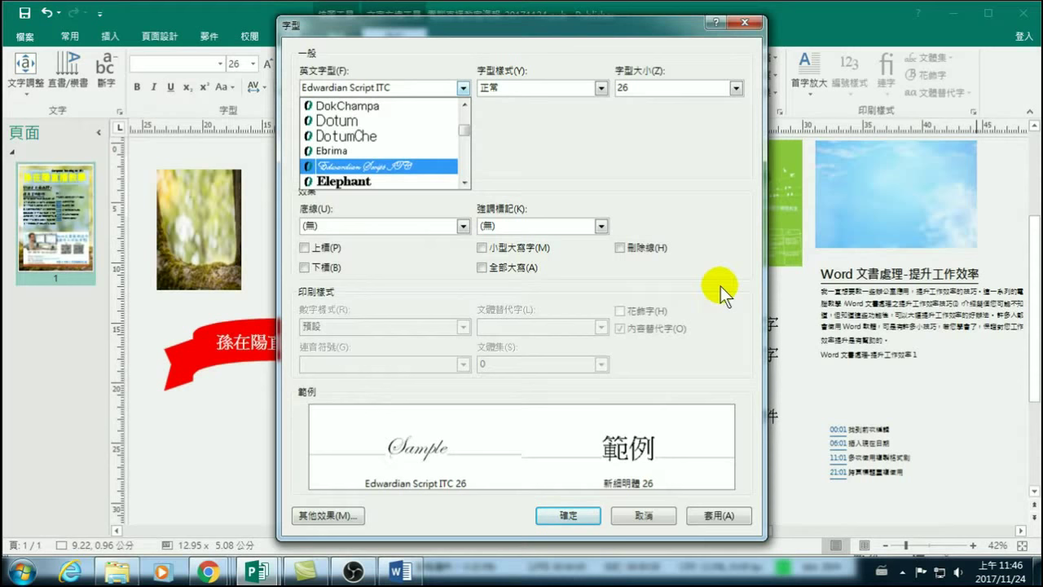
{"action": "key", "text": "Down"}
{"action": "key", "text": "Down"}
{"action": "key", "text": "Down"}
{"action": "key", "text": "Down"}
{"action": "key", "text": "Down"}
{"action": "key", "text": "Down"}
{"action": "key", "text": "Down"}
{"action": "key", "text": "Down"}
{"action": "key", "text": "Down"}
{"action": "key", "text": "Down"}
{"action": "key", "text": "Down"}
{"action": "key", "text": "Down"}
{"action": "key", "text": "Down"}
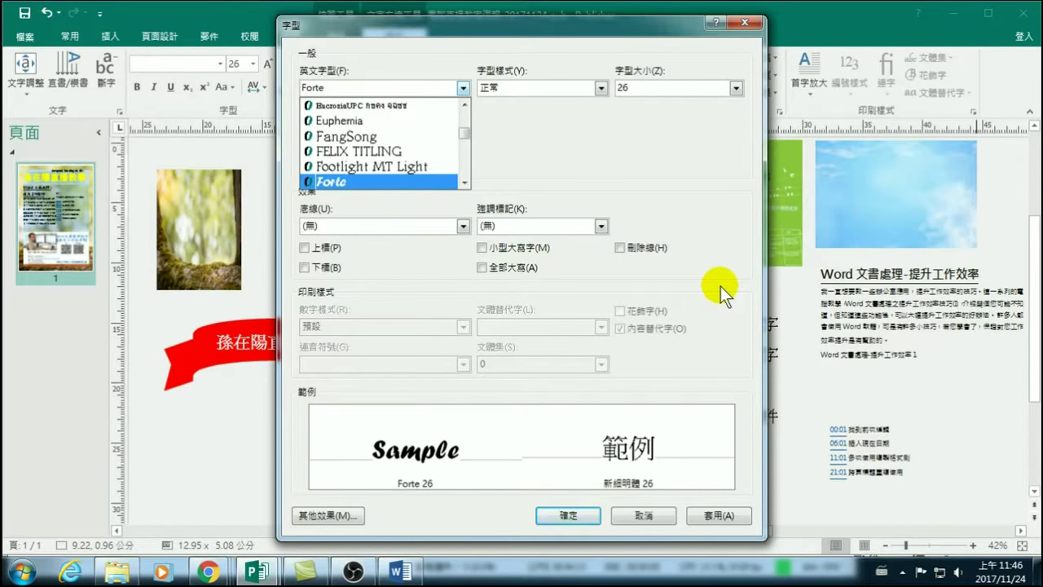
{"action": "left_click", "coordinate": [562, 515]}
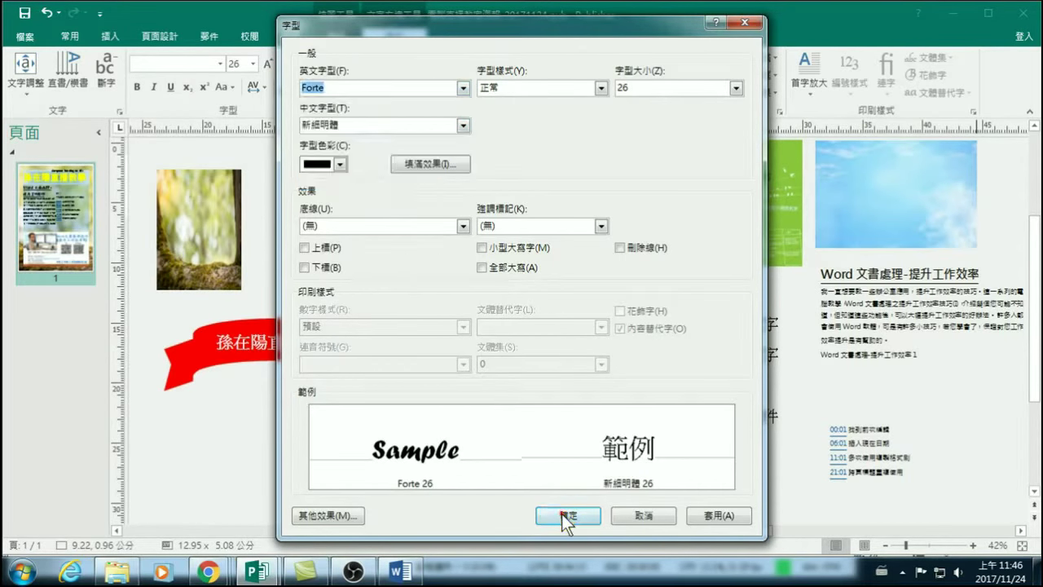
{"action": "left_click", "coordinate": [570, 515]}
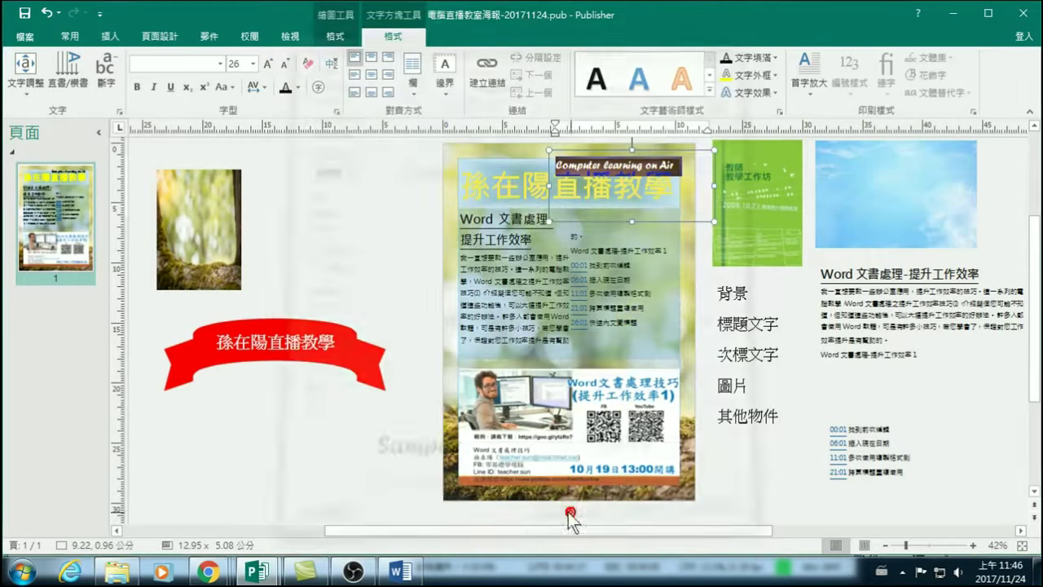
{"action": "left_click", "coordinate": [362, 209]}
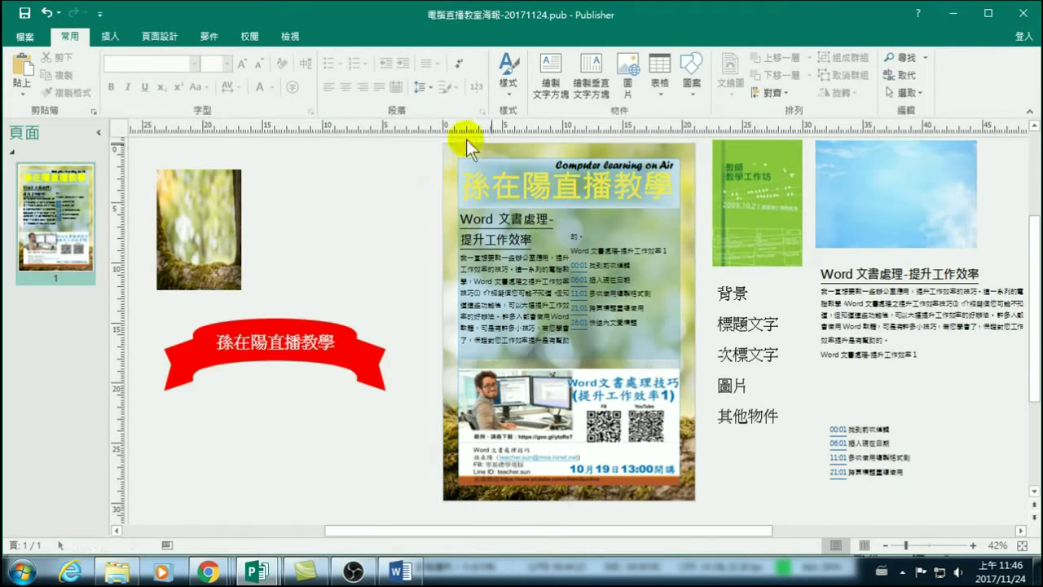
Reselect all of the 'Computer learning on Air' subtitle text.
{"action": "left_click", "coordinate": [555, 164]}
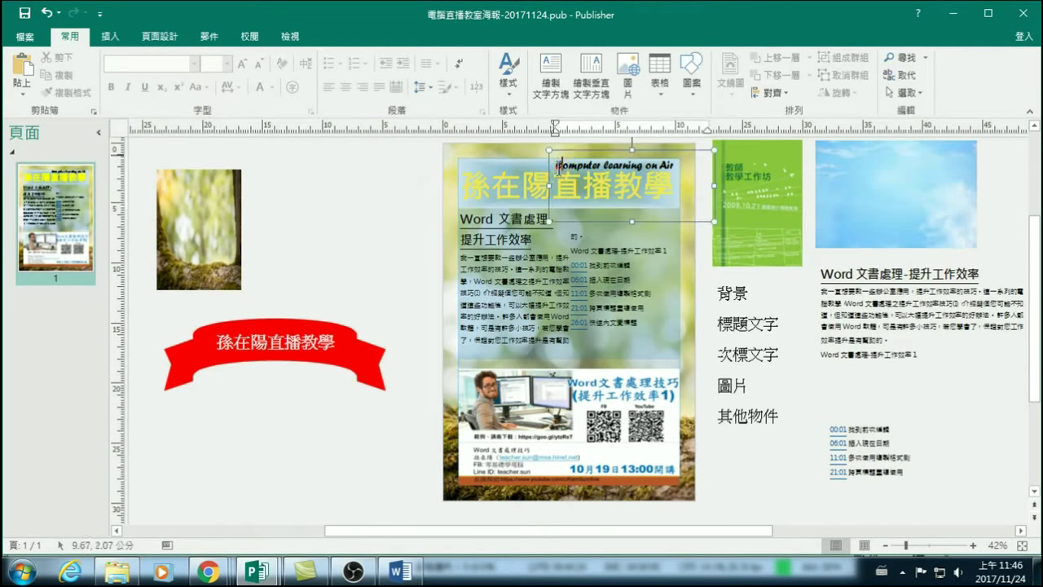
{"action": "left_click", "coordinate": [556, 164]}
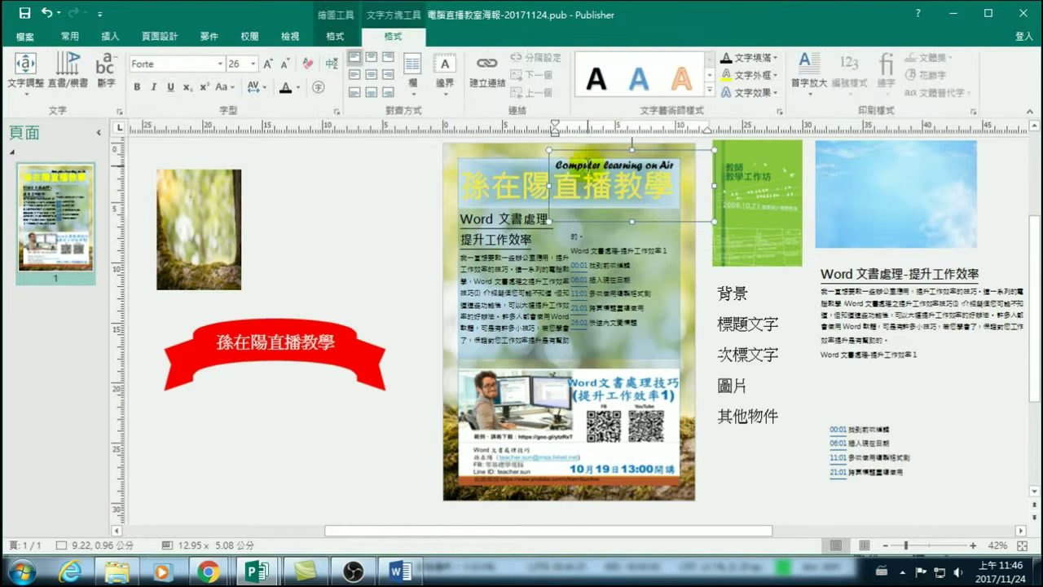
{"action": "left_click_drag", "start_coordinate": [678, 167], "coordinate": [556, 167]}
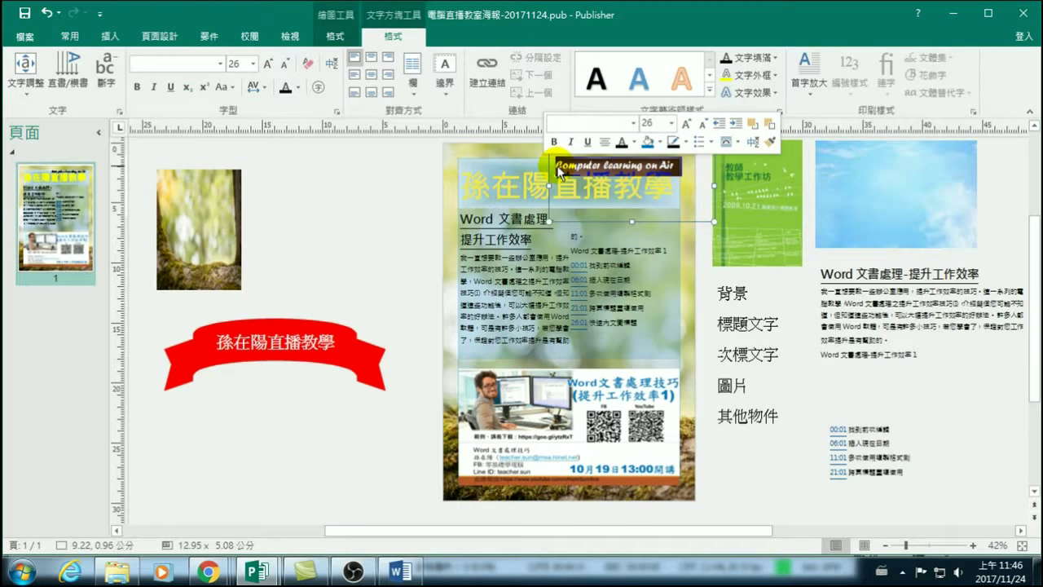
Apply French Script MT to the subtitle from the Font dialog's English font list.
{"action": "left_click", "coordinate": [219, 64]}
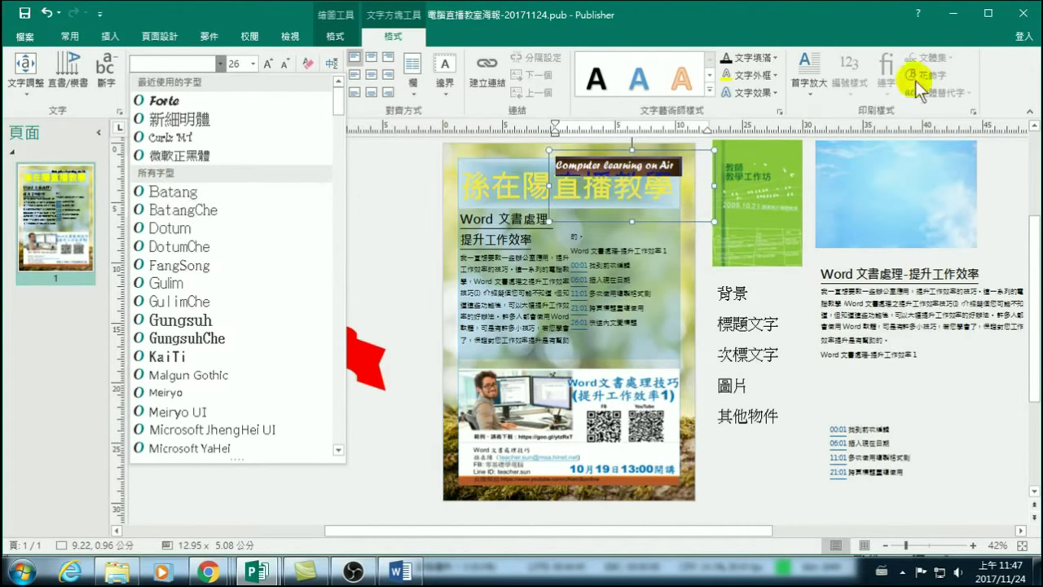
{"action": "left_click", "coordinate": [971, 108]}
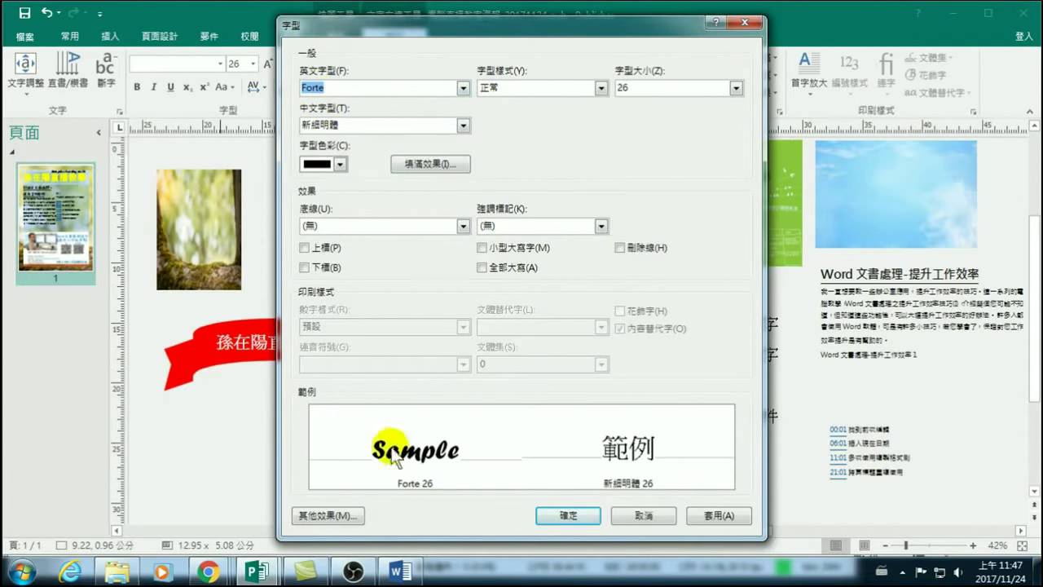
{"action": "left_click", "coordinate": [463, 87]}
{"action": "scroll", "coordinate": [379, 156], "scroll_direction": "down", "scroll_amount": 2}
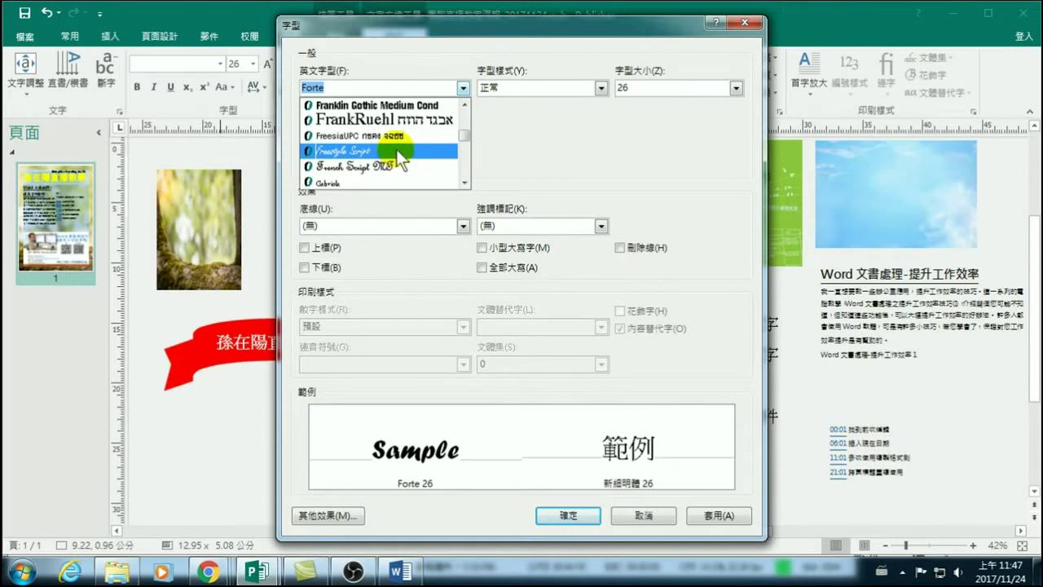
{"action": "key", "text": "Down"}
{"action": "key", "text": "Up"}
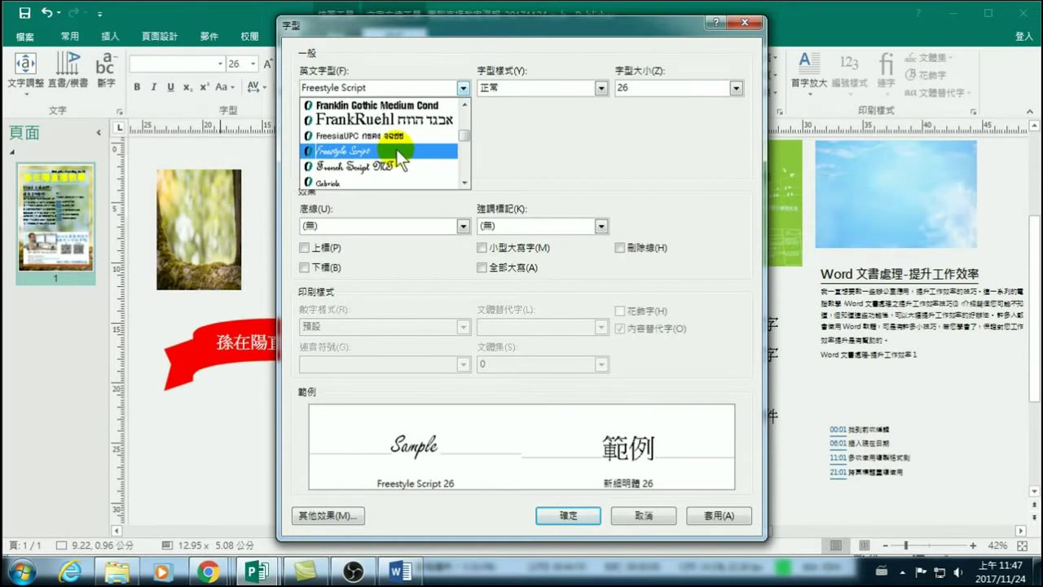
{"action": "key", "text": "Down"}
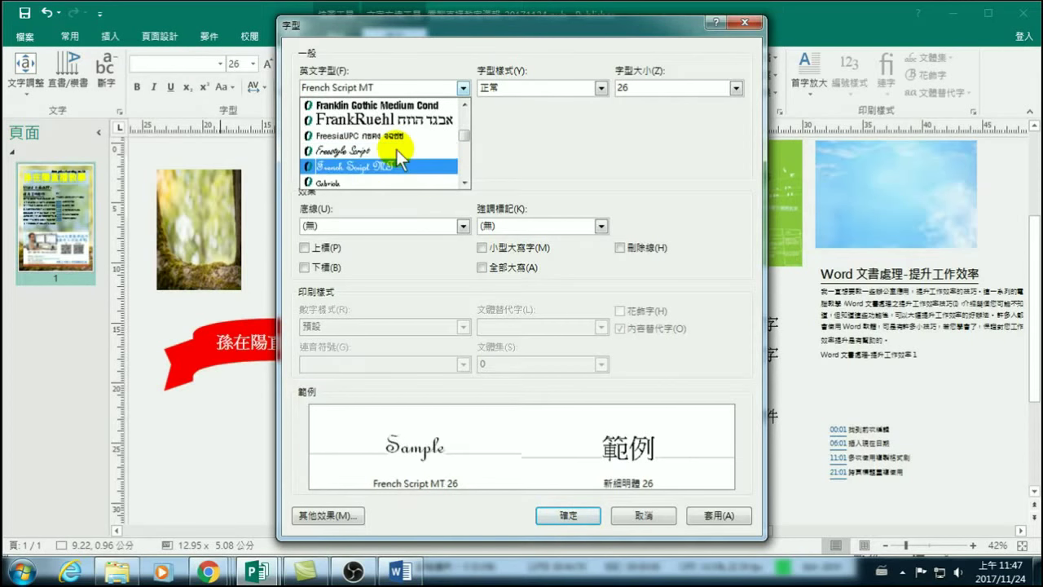
{"action": "key", "text": "Down"}
{"action": "key", "text": "Up"}
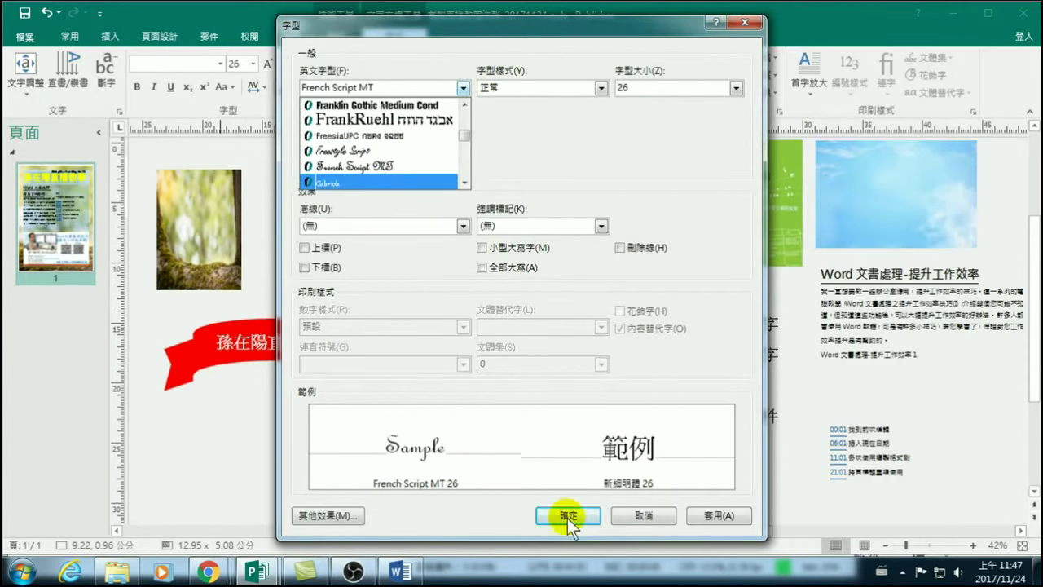
{"action": "left_click", "coordinate": [568, 515]}
{"action": "left_click", "coordinate": [576, 514]}
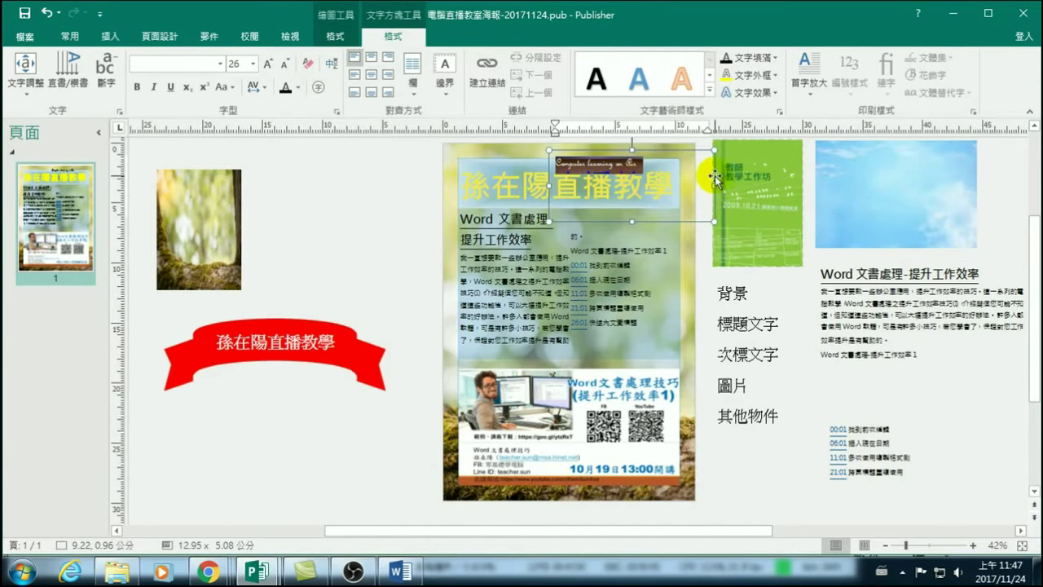
Nudge the subtitle further right along the poster top and save the publication.
{"action": "left_click_drag", "start_coordinate": [717, 177], "coordinate": [727, 177]}
{"action": "left_click", "coordinate": [624, 160]}
{"action": "left_click_drag", "start_coordinate": [624, 160], "coordinate": [655, 160]}
{"action": "left_click", "coordinate": [349, 230]}
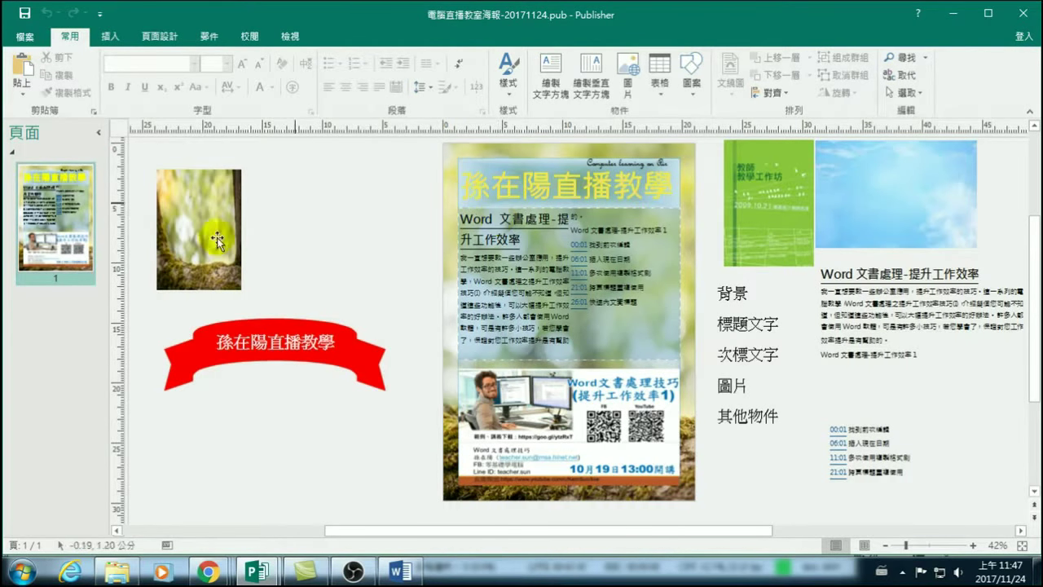
{"action": "left_click", "coordinate": [27, 12]}
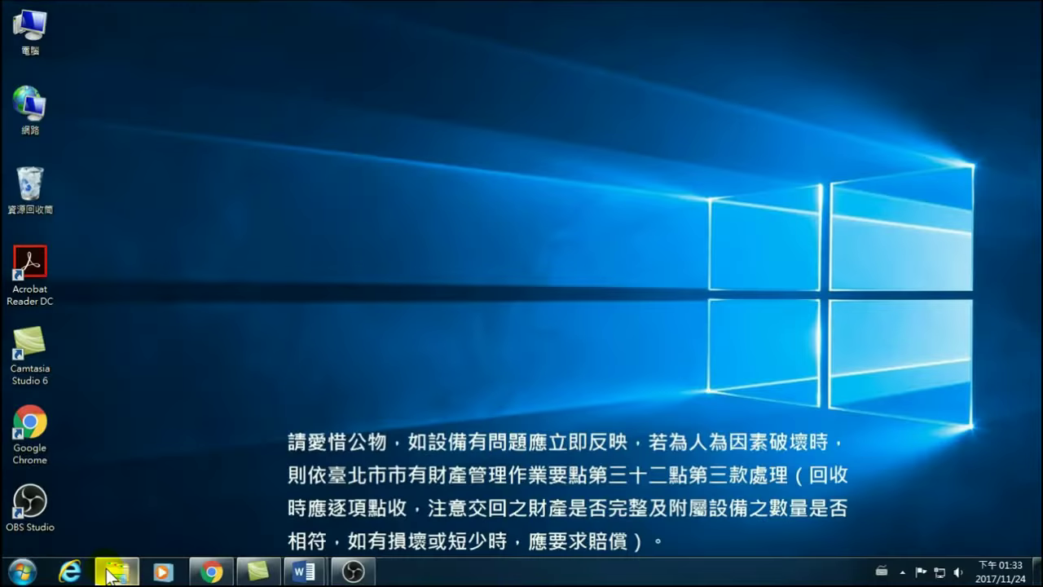
Launch Publisher and create a publication from the 空白 A4 (縱向) blank template.
{"action": "mouse_move", "coordinate": [110, 570]}
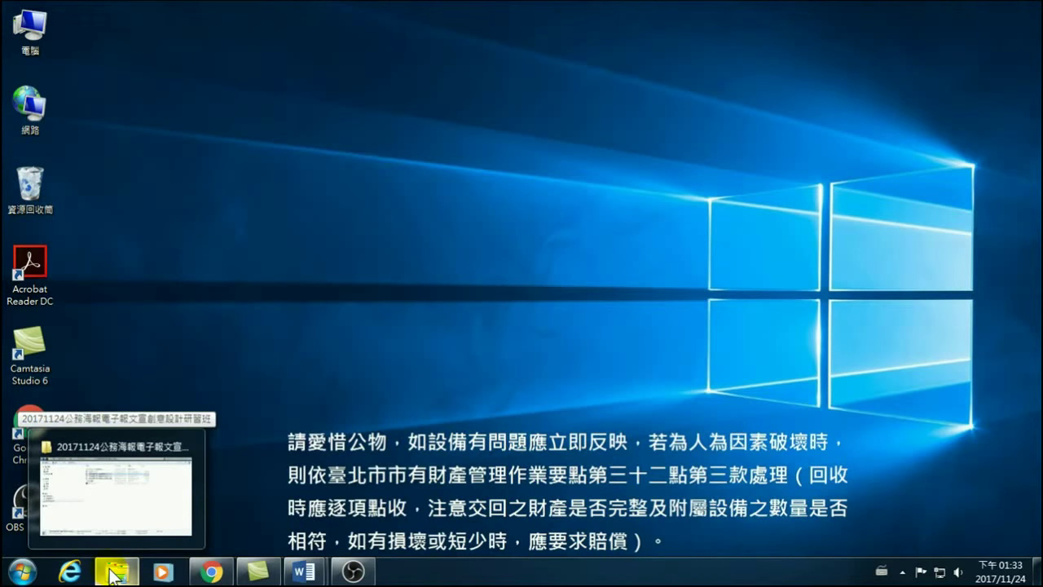
{"action": "left_click", "coordinate": [23, 571]}
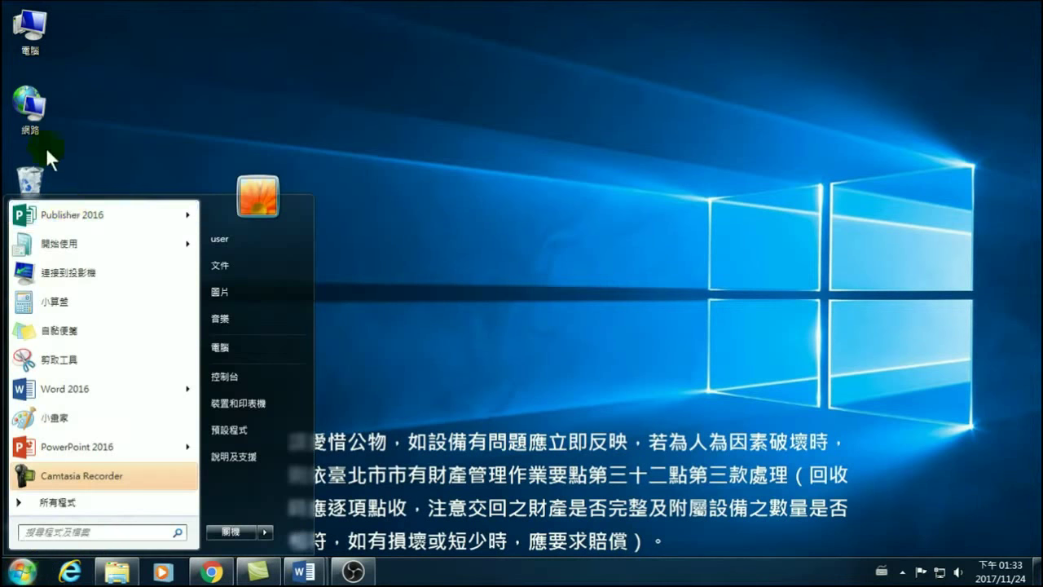
{"action": "left_click", "coordinate": [72, 215]}
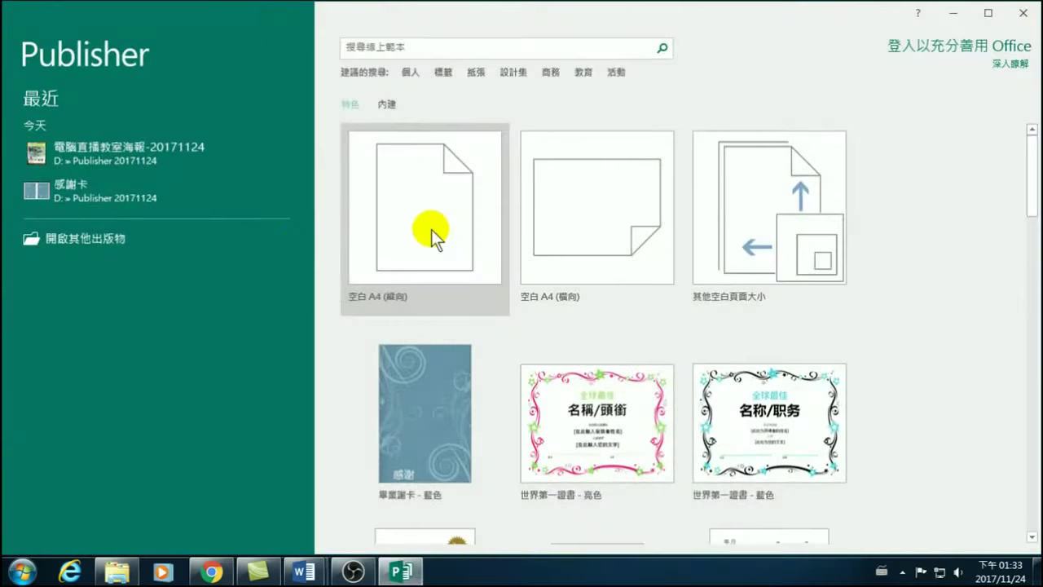
{"action": "left_click", "coordinate": [432, 211]}
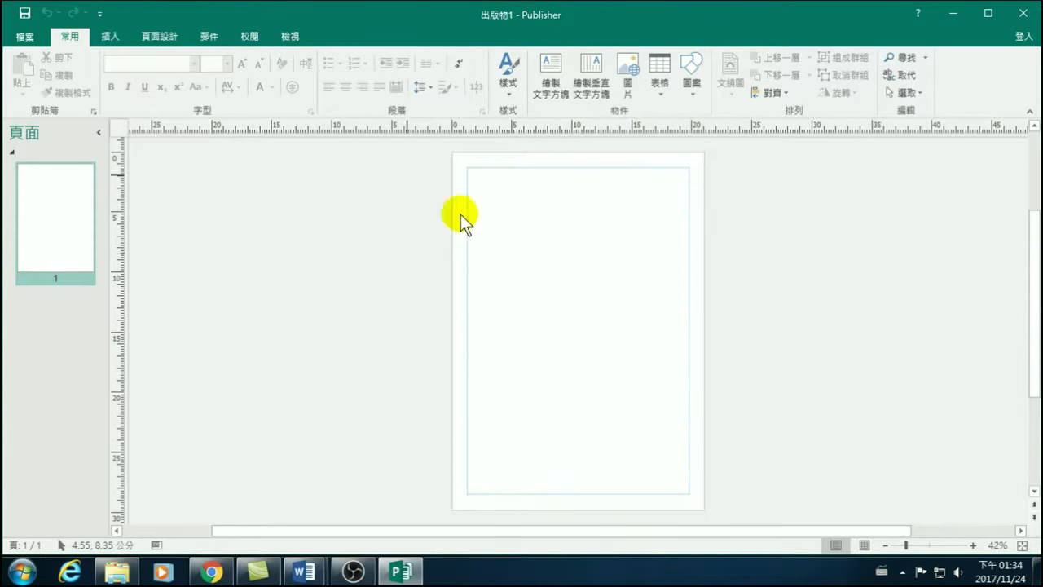
Insert the 菊花 photo from the 圖片 > 範例圖片 folder onto the page.
{"action": "left_click", "coordinate": [114, 38]}
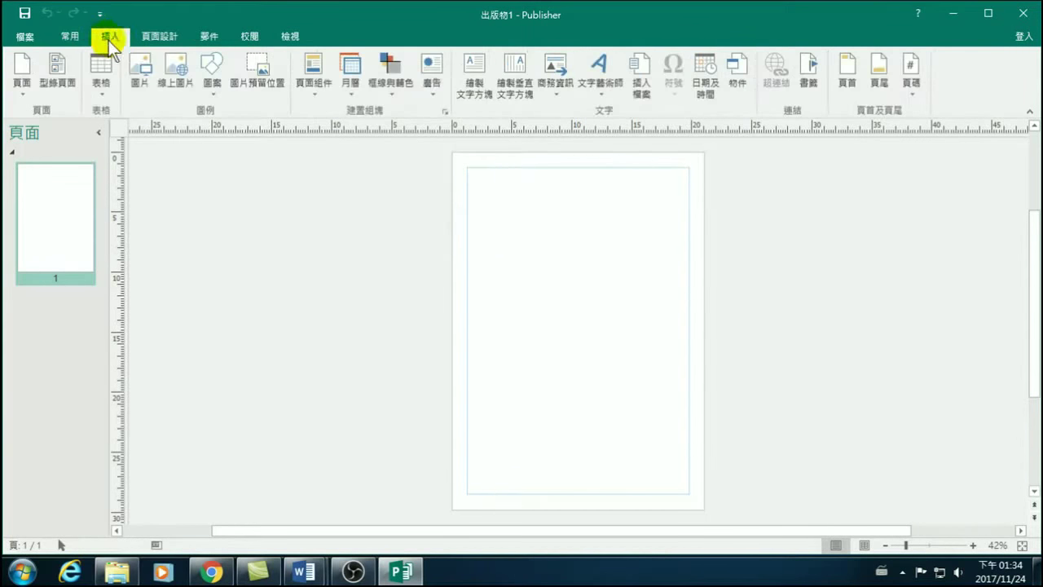
{"action": "left_click", "coordinate": [136, 75]}
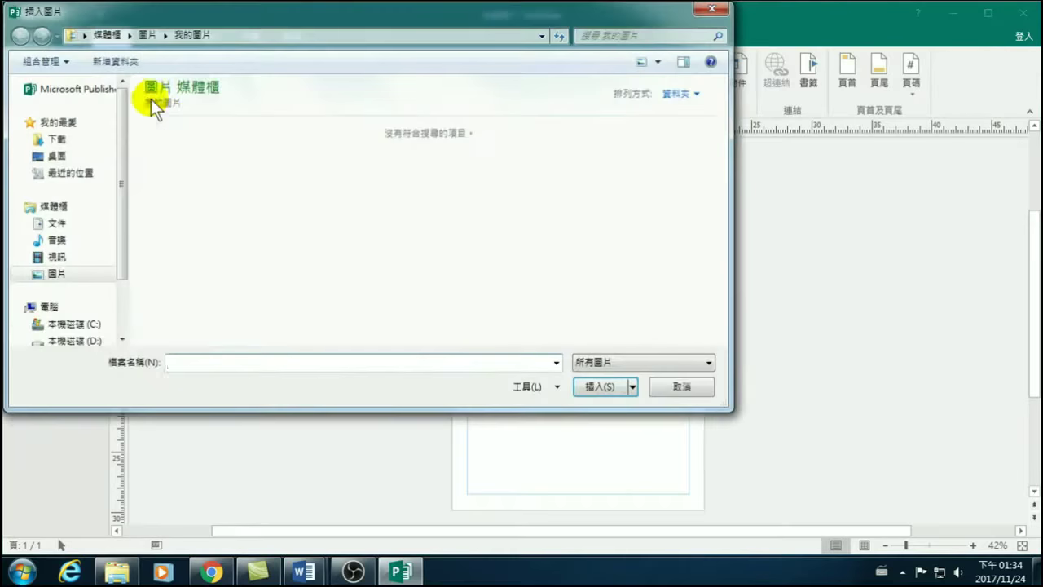
{"action": "left_click_drag", "start_coordinate": [123, 244], "coordinate": [117, 291]}
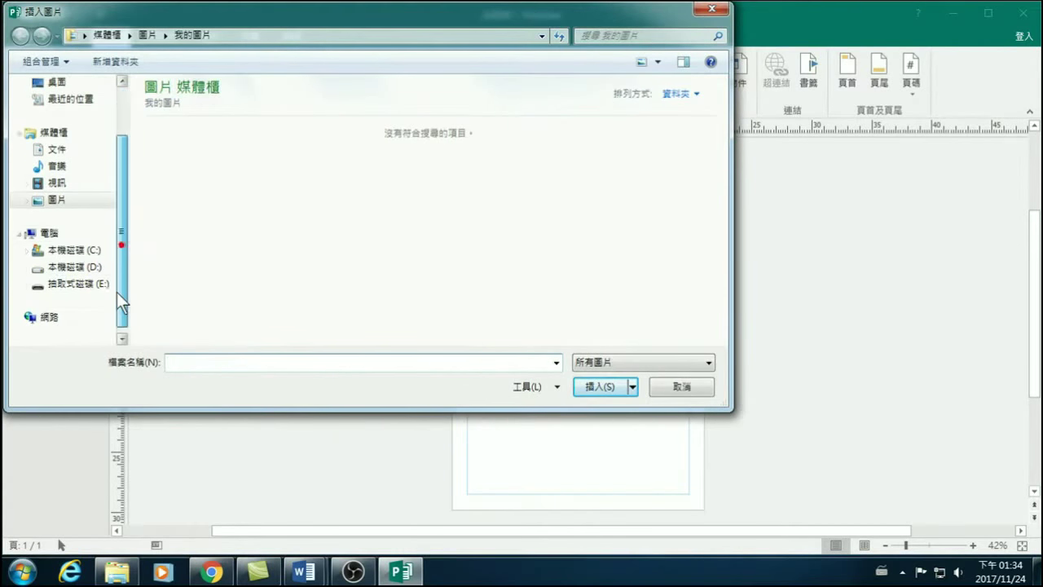
{"action": "left_click", "coordinate": [56, 201]}
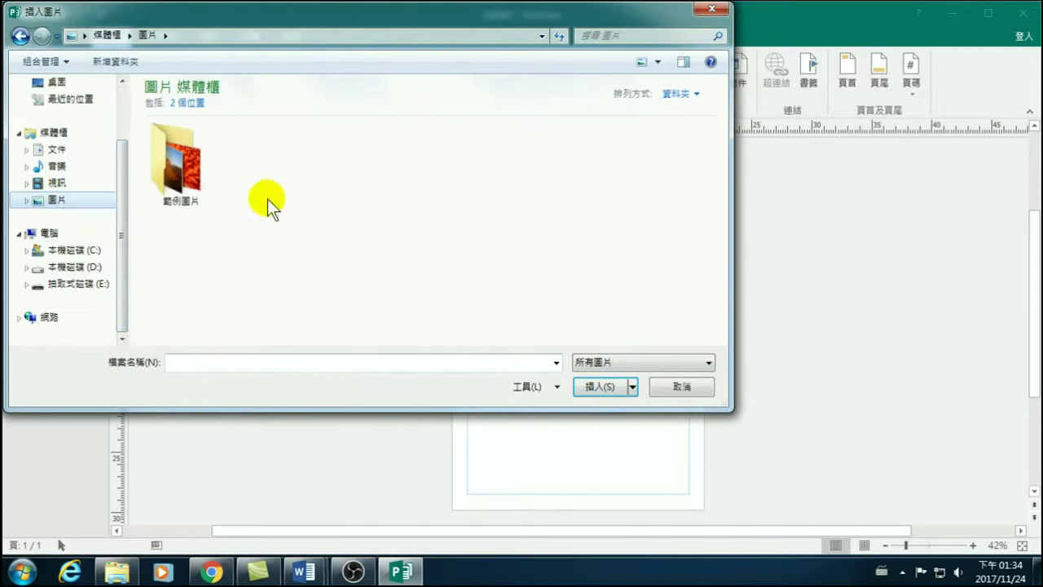
{"action": "double_click", "coordinate": [173, 165]}
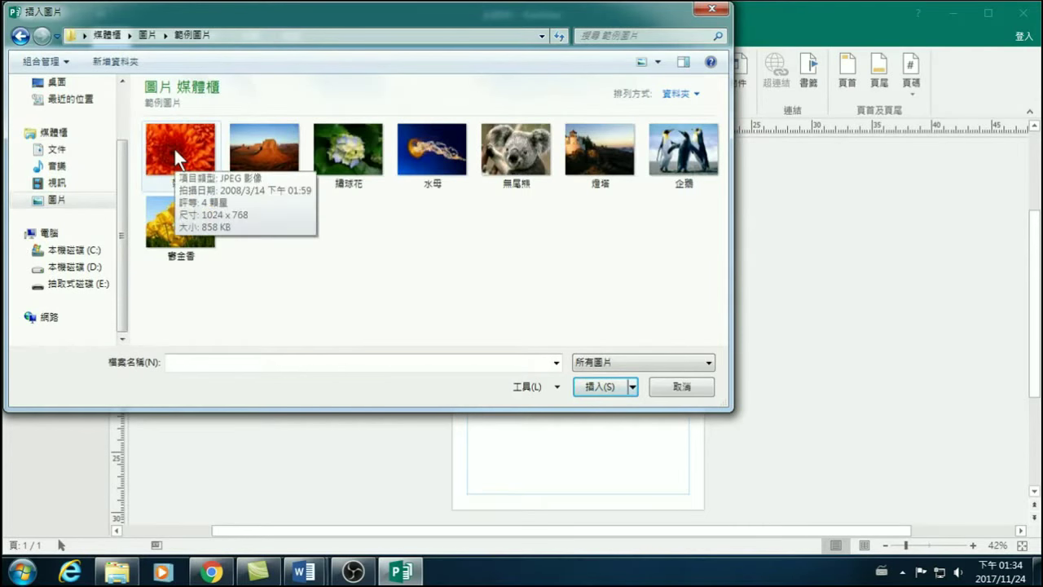
{"action": "left_click", "coordinate": [174, 150]}
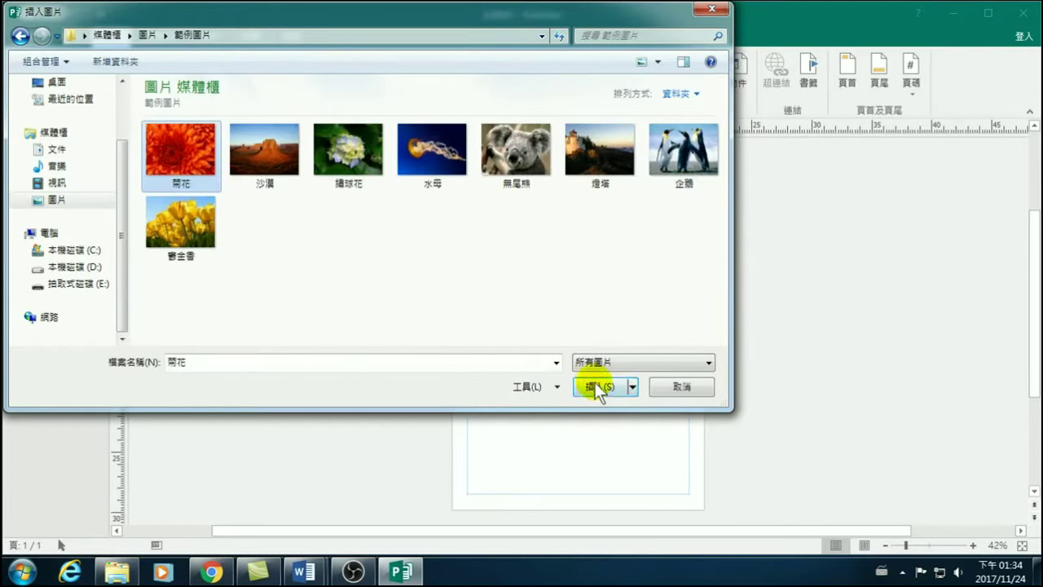
{"action": "left_click", "coordinate": [597, 387]}
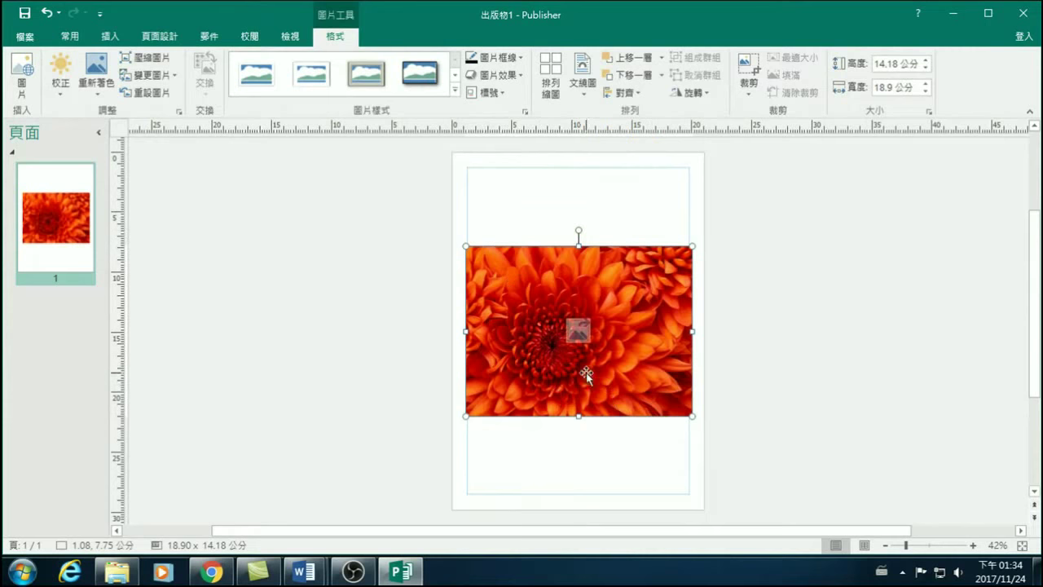
Move the flower photo left off the page, then insert 沙漠, 繡球花, 水母 and 無尾熊.
{"action": "left_click_drag", "start_coordinate": [625, 291], "coordinate": [363, 193]}
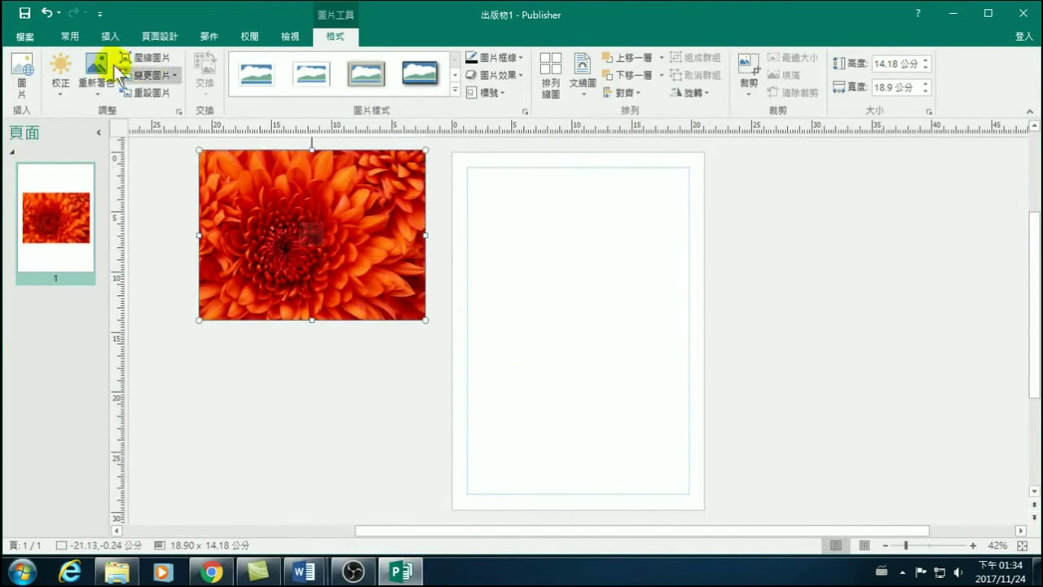
{"action": "left_click", "coordinate": [110, 35]}
{"action": "left_click", "coordinate": [146, 68]}
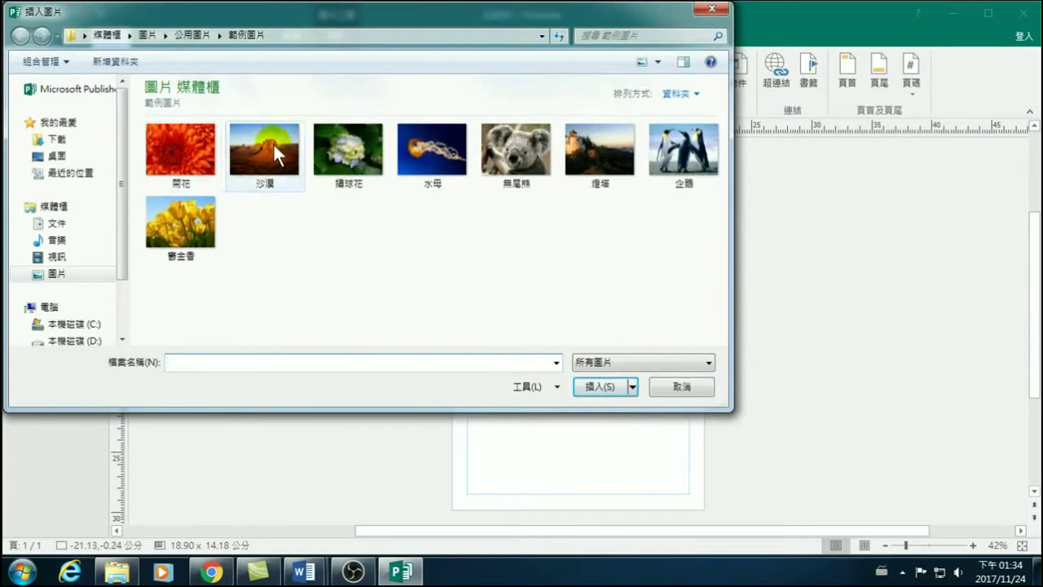
{"action": "left_click", "coordinate": [238, 145]}
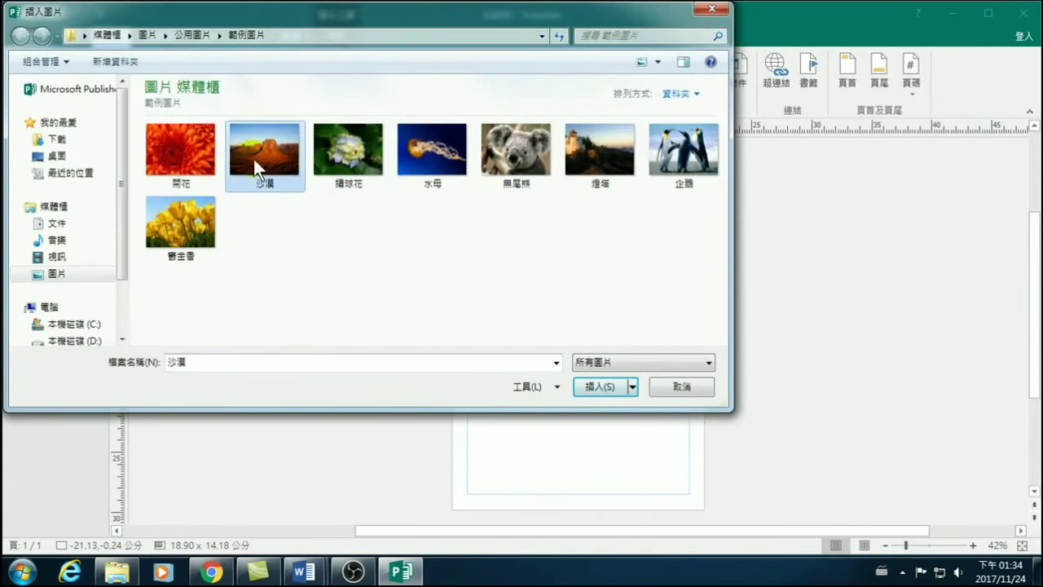
{"action": "left_click", "coordinate": [524, 170], "text": "shift"}
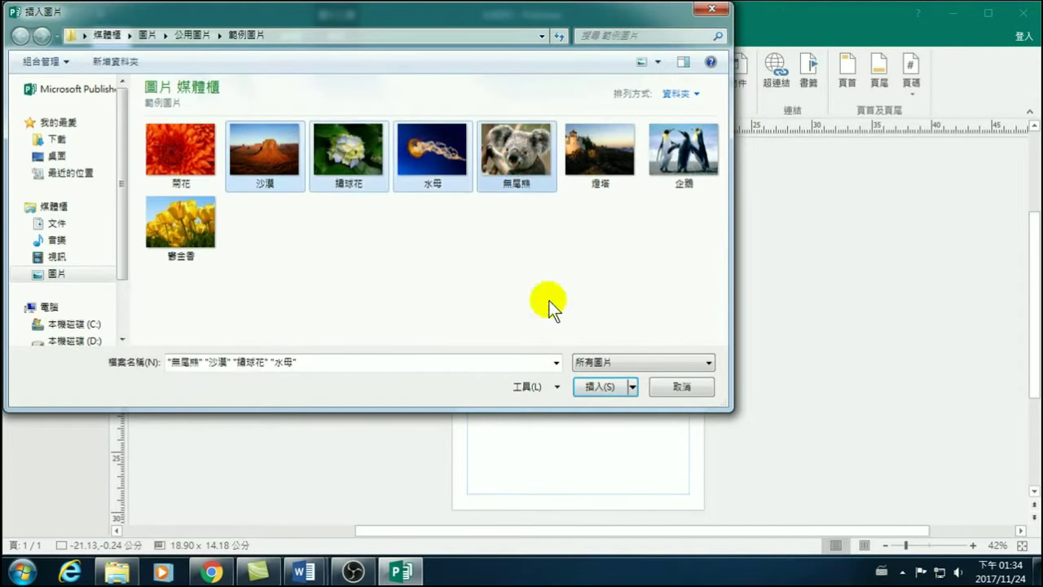
{"action": "left_click", "coordinate": [597, 387]}
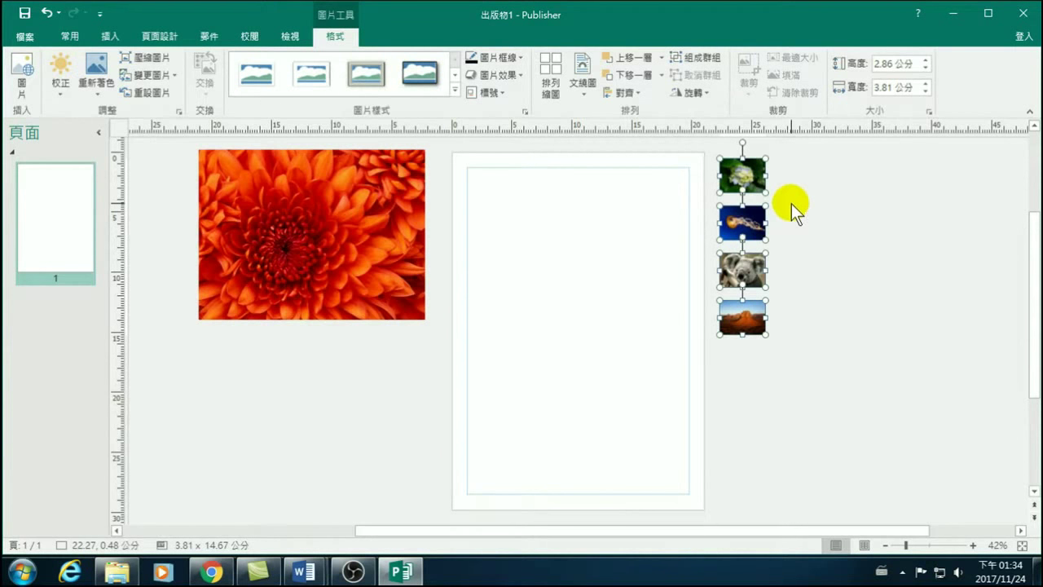
{"action": "left_click", "coordinate": [831, 199]}
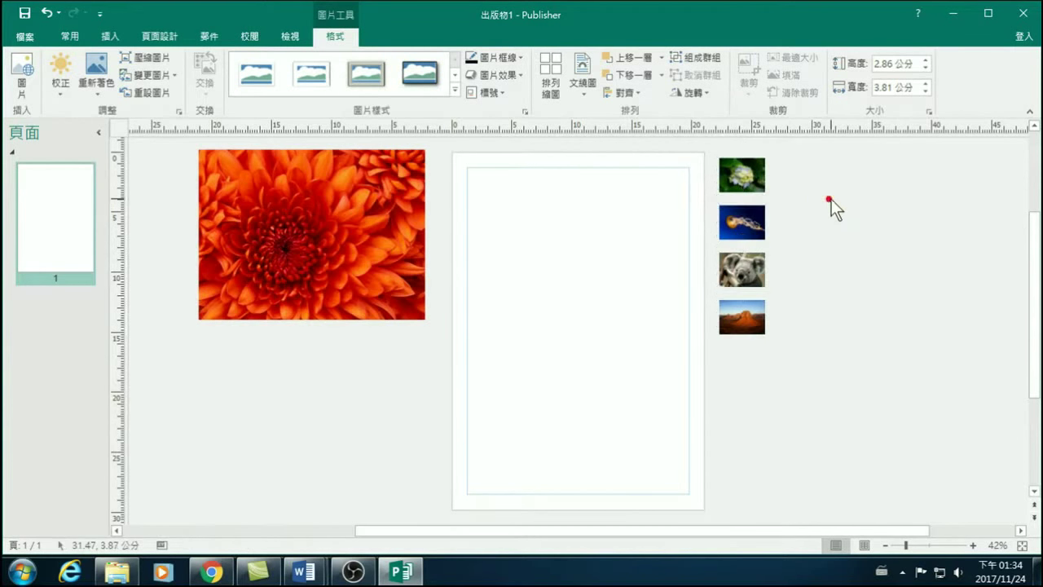
{"action": "left_click", "coordinate": [359, 210]}
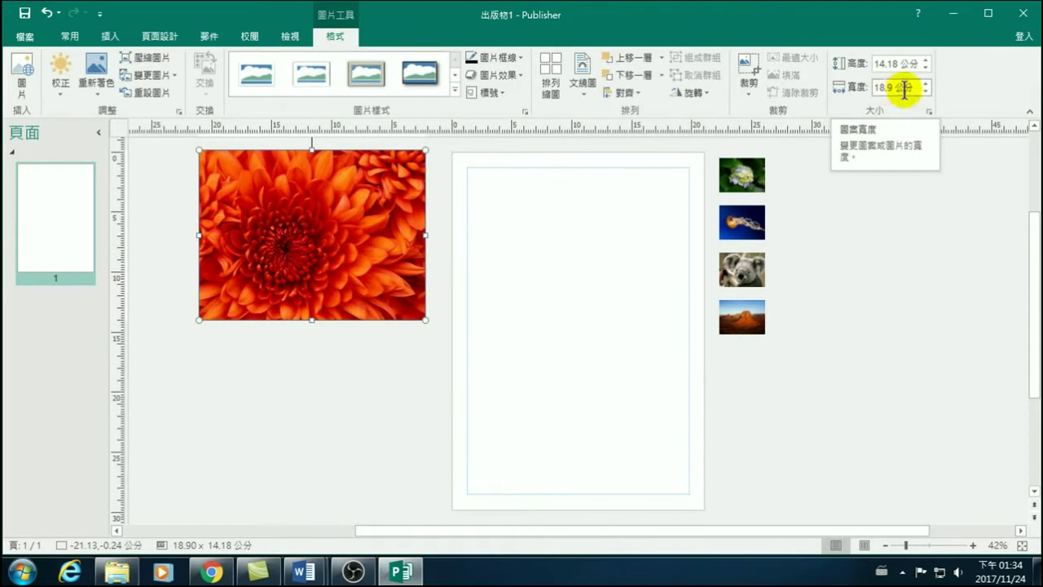
{"action": "left_click", "coordinate": [739, 174]}
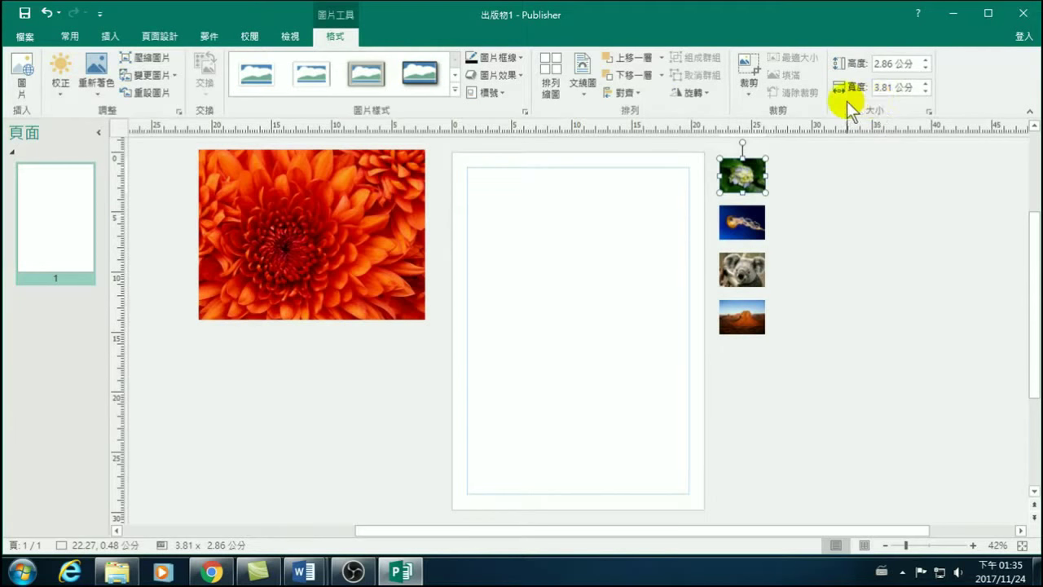
{"action": "left_click", "coordinate": [892, 88]}
Open the 範例圖片 sample pictures folder from the Pictures library in Windows Explorer.
{"action": "left_click", "coordinate": [116, 570]}
{"action": "left_click", "coordinate": [59, 234]}
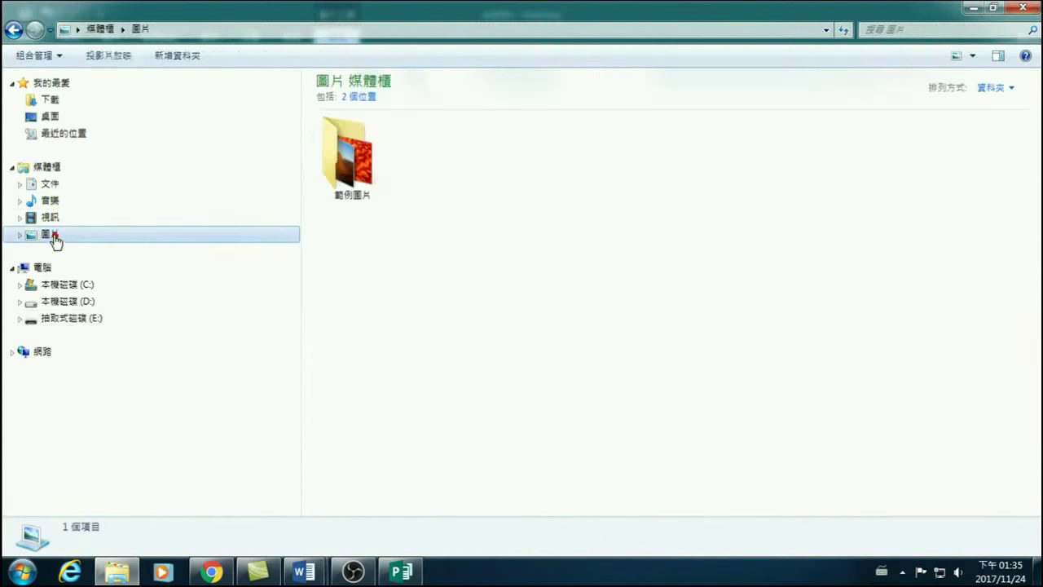
{"action": "double_click", "coordinate": [350, 163]}
Check the details of the 菊花, 沙漠 and 繡球花 photos, each 1024 × 768.
{"action": "left_click", "coordinate": [353, 145]}
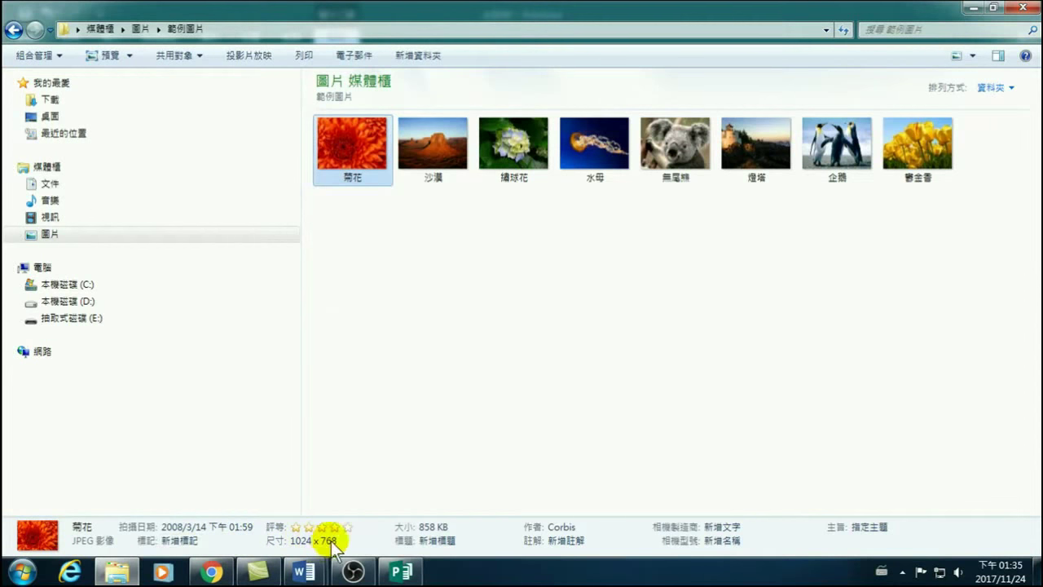
{"action": "left_click", "coordinate": [437, 145]}
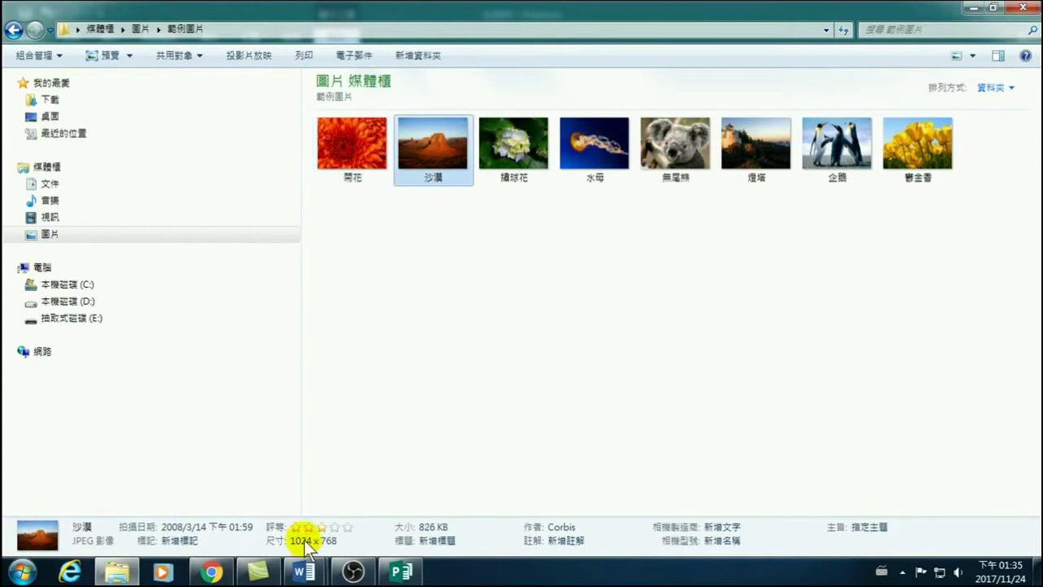
{"action": "left_click", "coordinate": [514, 148]}
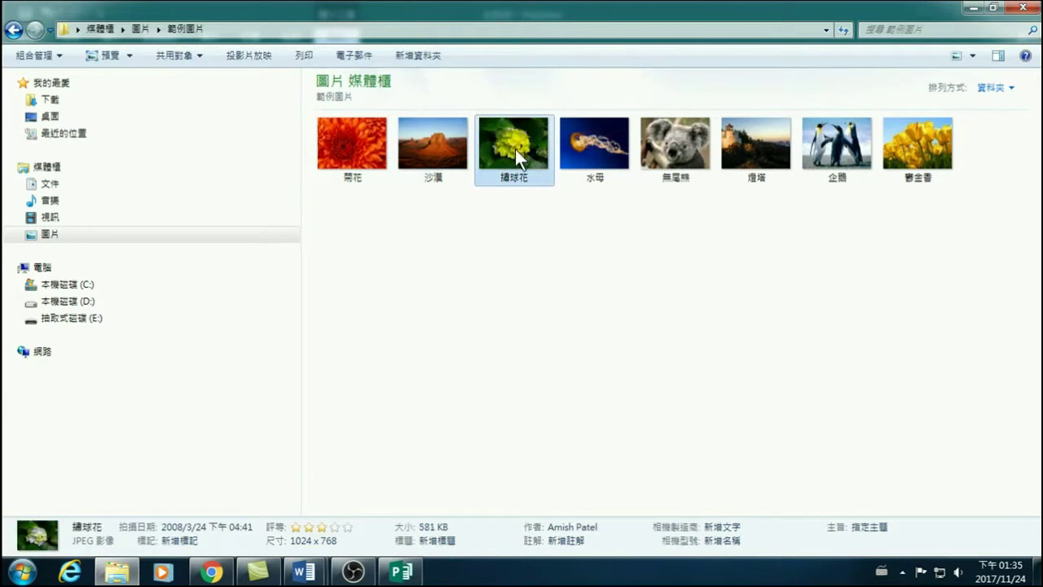
{"action": "left_click", "coordinate": [404, 573]}
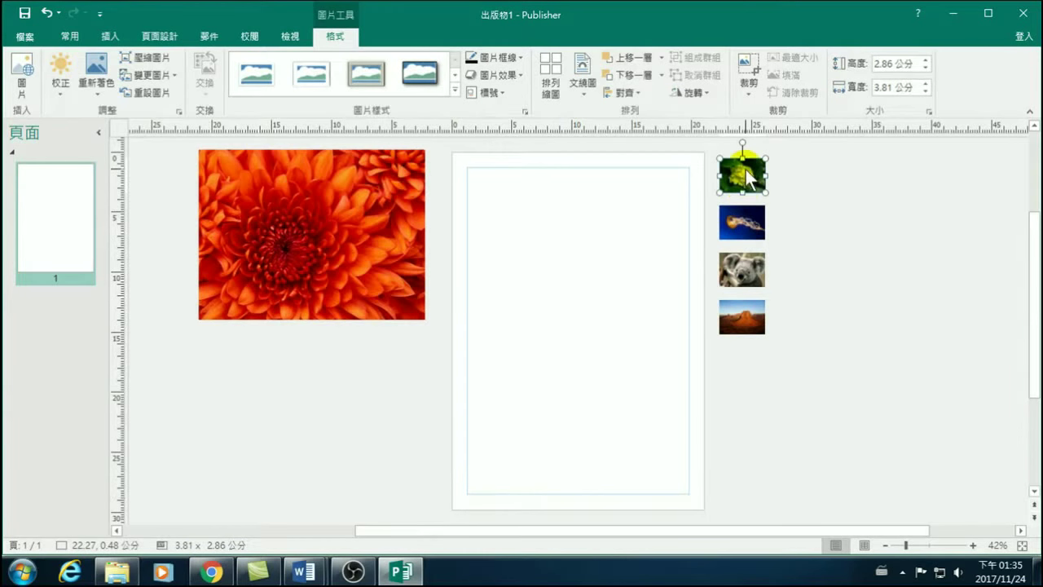
Move the 菊花 chrysanthemum photo slightly right and down, keeping it left of the page.
{"action": "mouse_move", "coordinate": [740, 177]}
{"action": "left_mouse_down"}
{"action": "mouse_move", "coordinate": [372, 245]}
{"action": "mouse_move", "coordinate": [381, 230]}
{"action": "mouse_move", "coordinate": [600, 207]}
{"action": "mouse_move", "coordinate": [389, 196]}
{"action": "mouse_move", "coordinate": [722, 210]}
{"action": "mouse_move", "coordinate": [752, 163]}
{"action": "left_mouse_up"}
{"action": "left_click", "coordinate": [410, 229]}
{"action": "left_click_drag", "start_coordinate": [410, 229], "coordinate": [432, 228]}
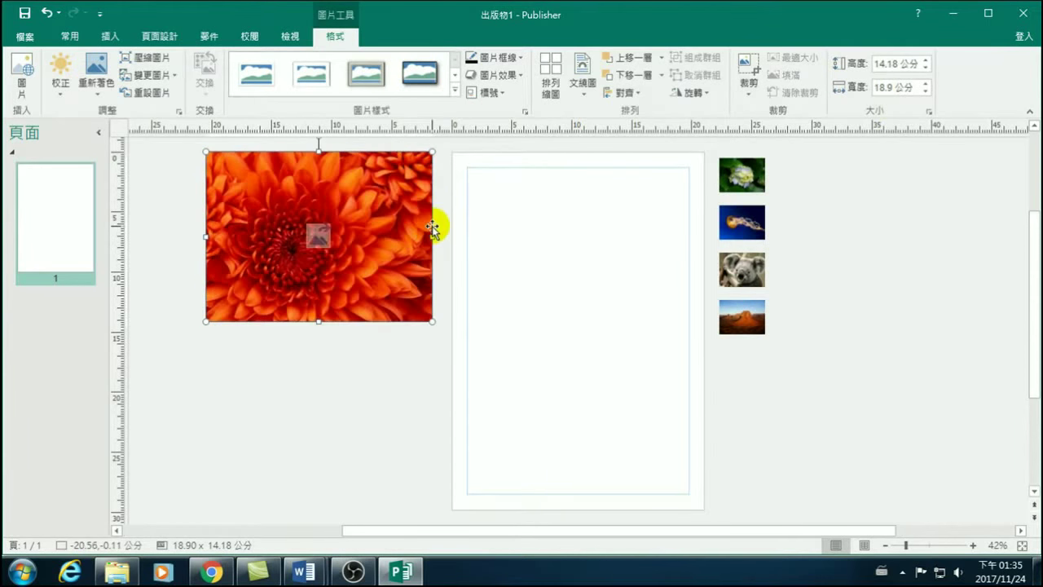
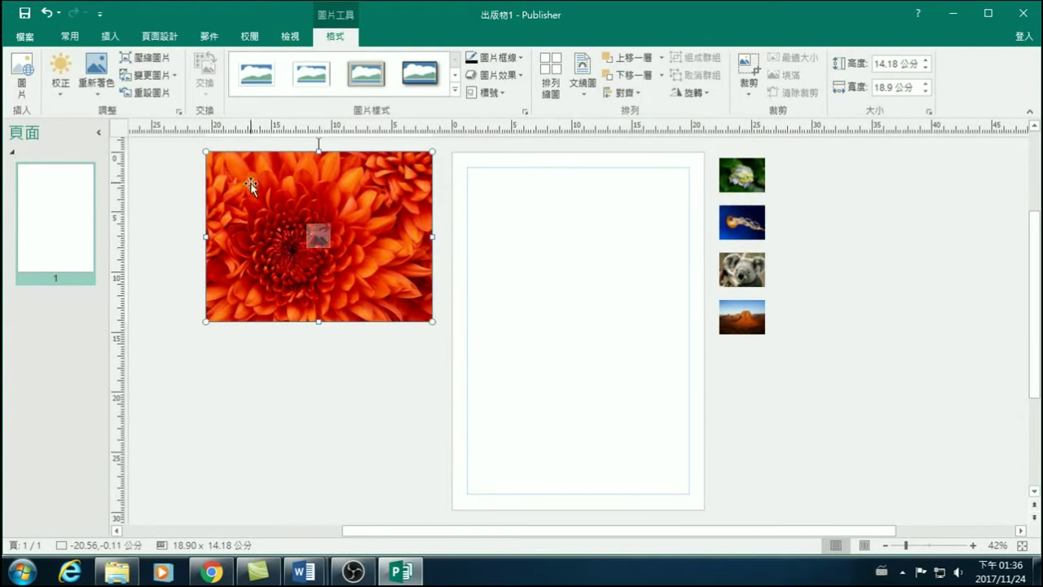
Open Word文書處理-提升工作效率 from the D:\Publisher 20171124 folder in File Explorer.
{"action": "left_click", "coordinate": [119, 574]}
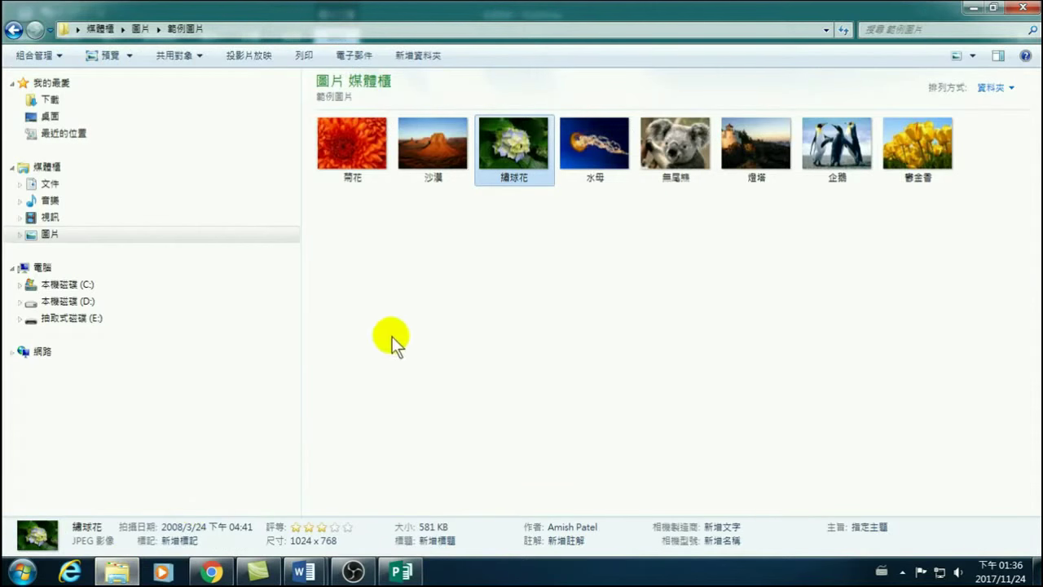
{"action": "left_click", "coordinate": [73, 301]}
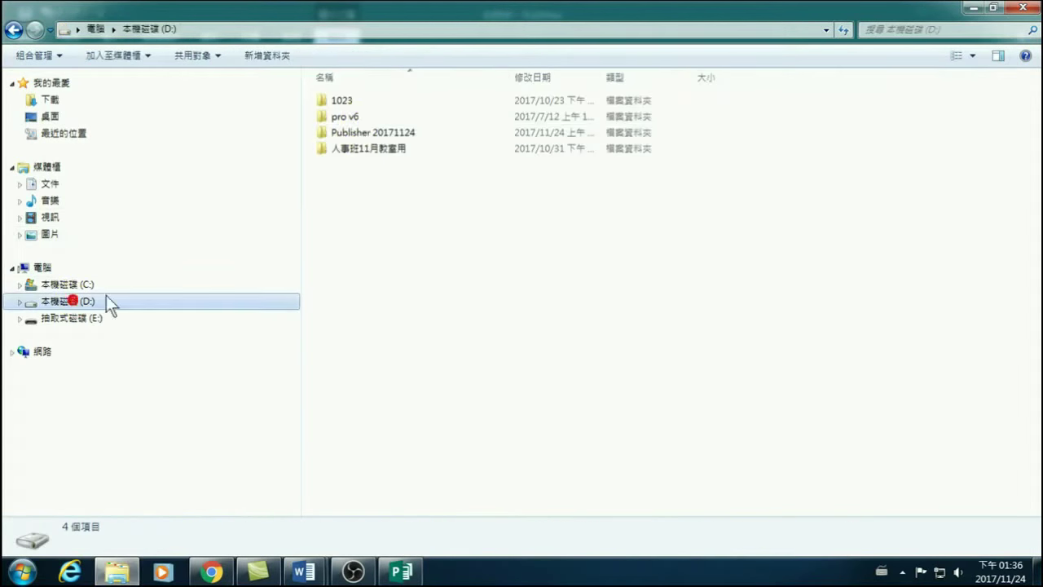
{"action": "left_click", "coordinate": [354, 133]}
{"action": "double_click", "coordinate": [353, 133]}
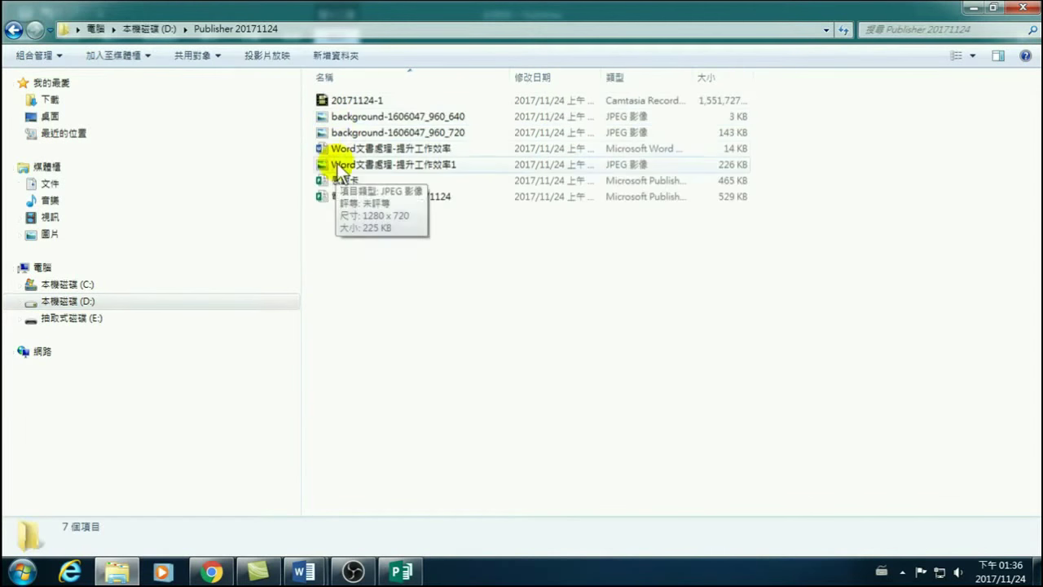
{"action": "double_click", "coordinate": [355, 148]}
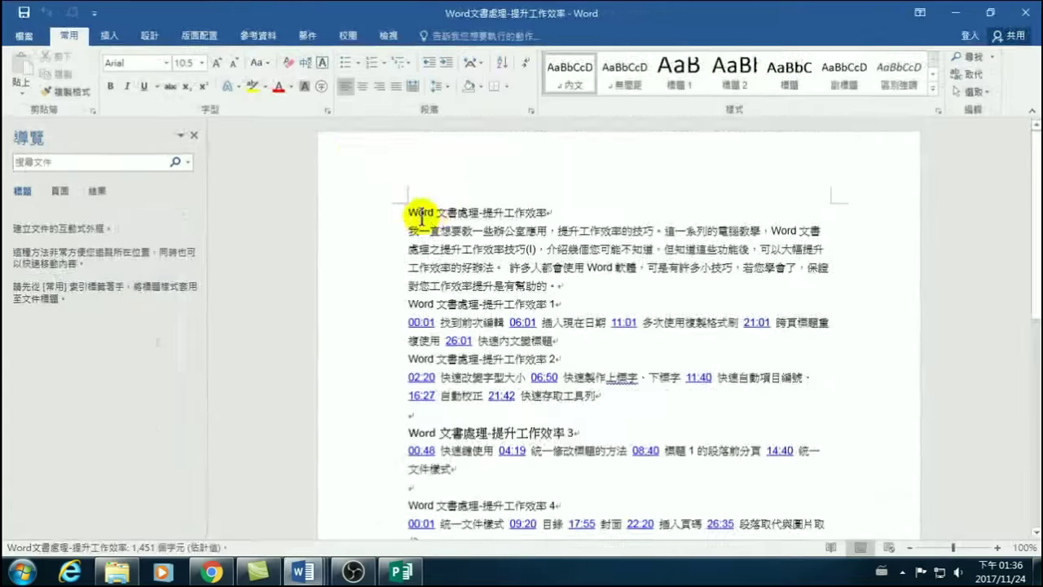
Copy the full course text list in Word and return to the Publisher publication 出版物1.
{"action": "left_click_drag", "start_coordinate": [409, 213], "coordinate": [475, 359]}
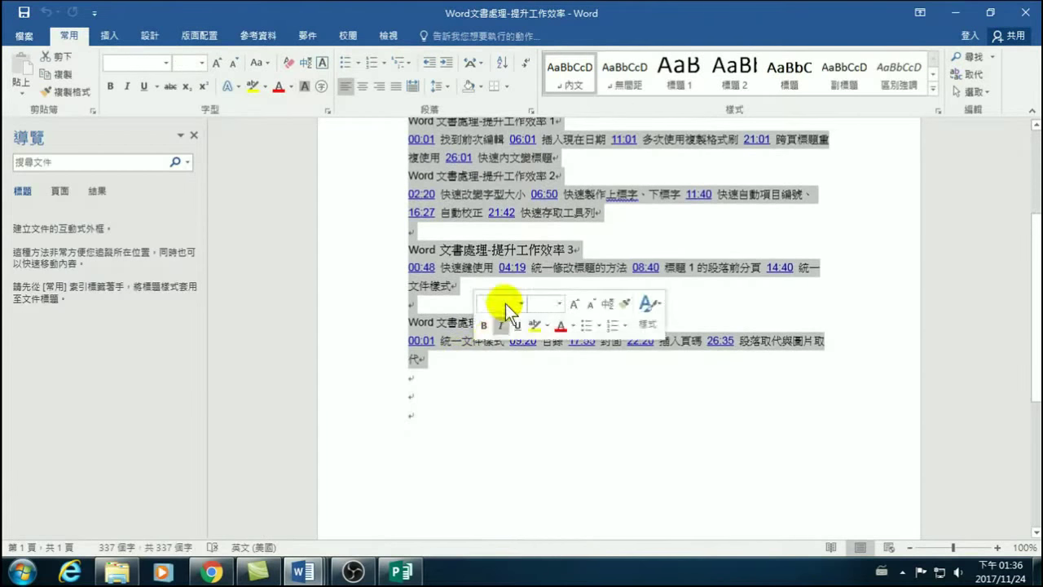
{"action": "key", "text": "ctrl+c"}
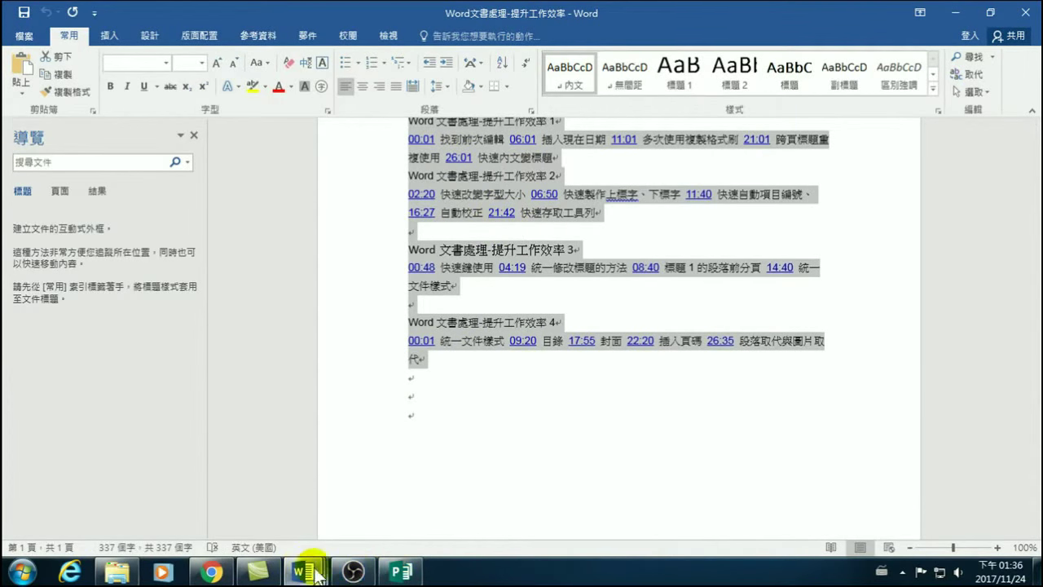
{"action": "left_click", "coordinate": [403, 572]}
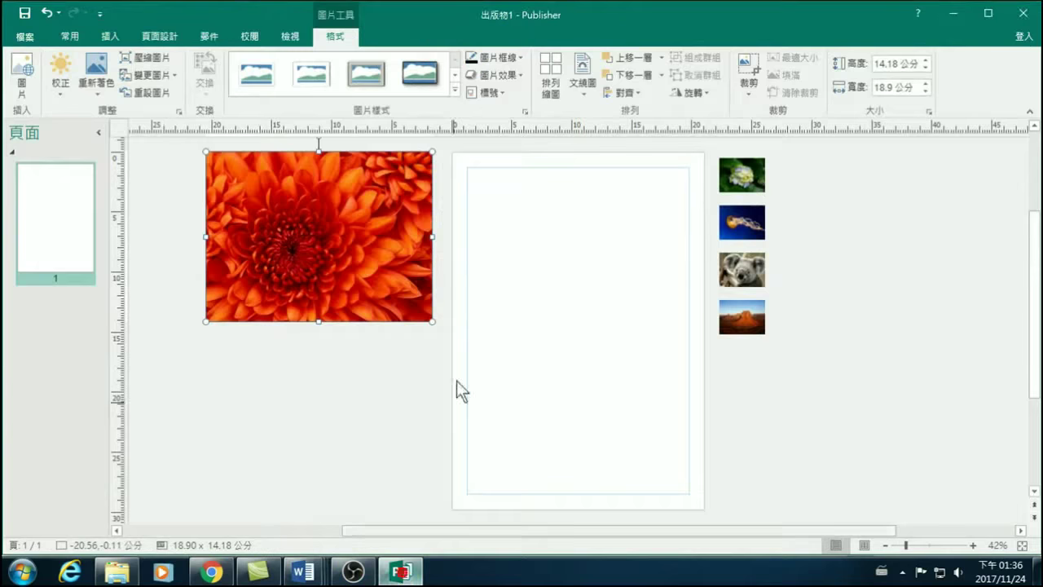
Paste the copied course text onto the page and fit its text box within the margins.
{"action": "left_click", "coordinate": [472, 196]}
{"action": "left_click", "coordinate": [480, 195]}
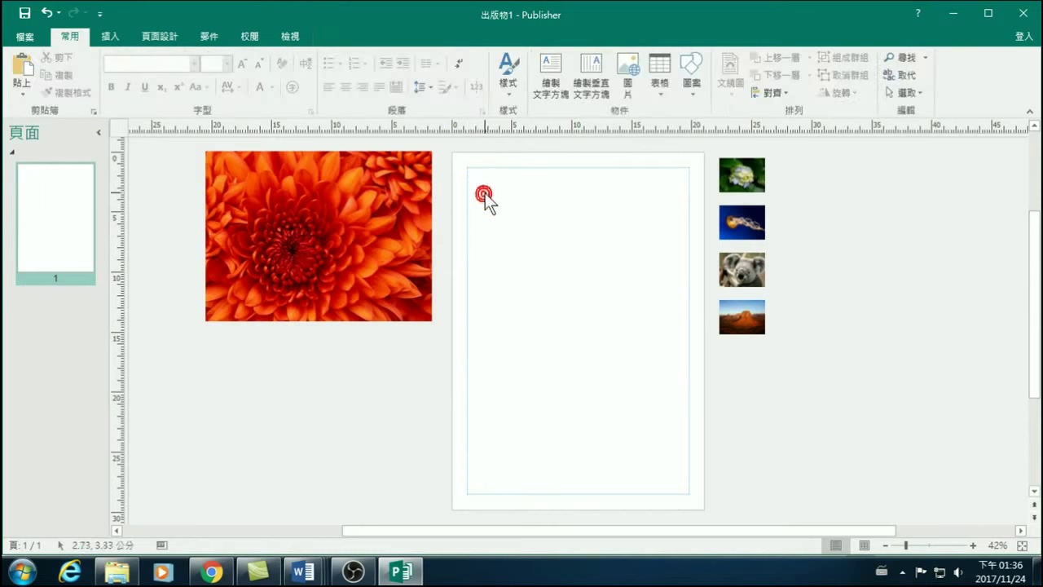
{"action": "left_click", "coordinate": [23, 65]}
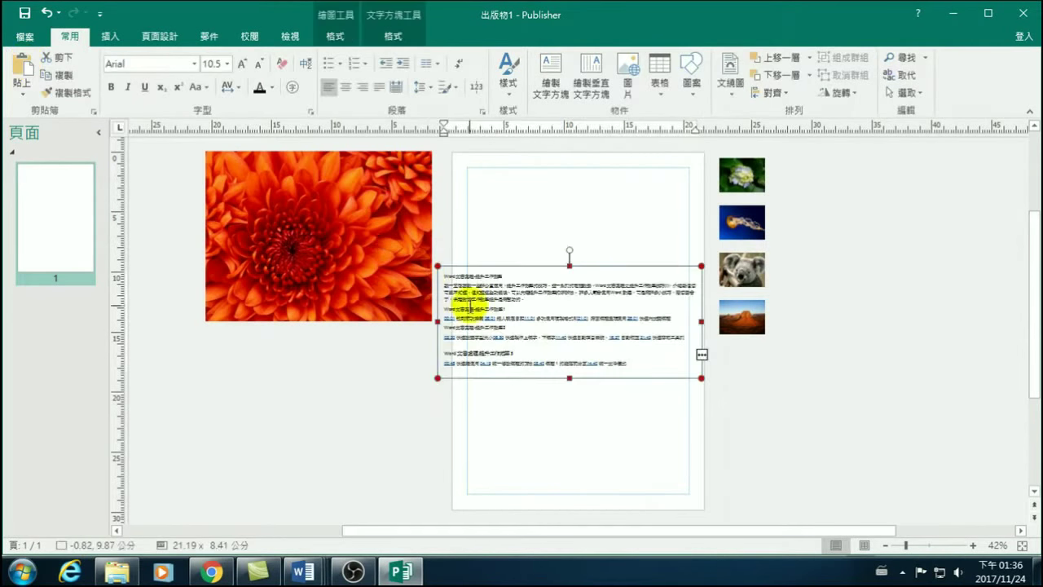
{"action": "left_click_drag", "start_coordinate": [516, 267], "coordinate": [543, 159]}
{"action": "left_click_drag", "start_coordinate": [726, 219], "coordinate": [692, 198]}
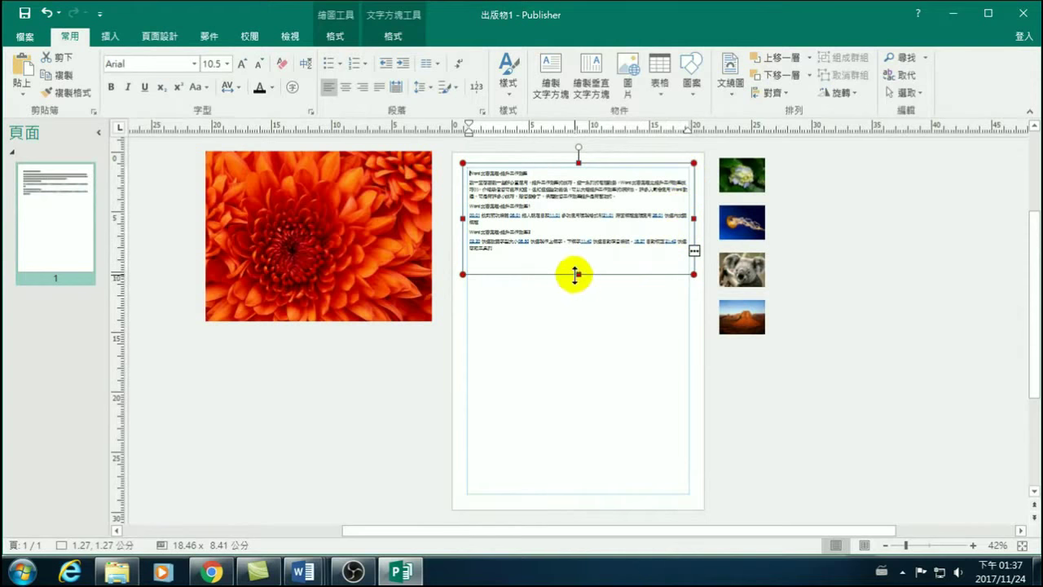
{"action": "left_click_drag", "start_coordinate": [578, 274], "coordinate": [574, 498]}
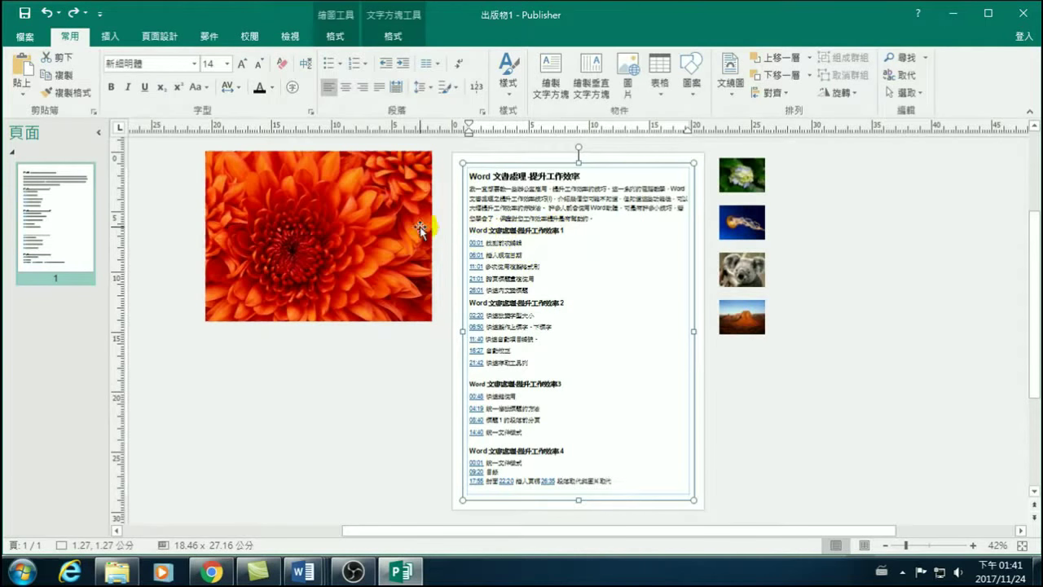
Resize the chrysanthemum picture, then reset it to its original size with Reset Picture.
{"action": "left_click", "coordinate": [389, 197]}
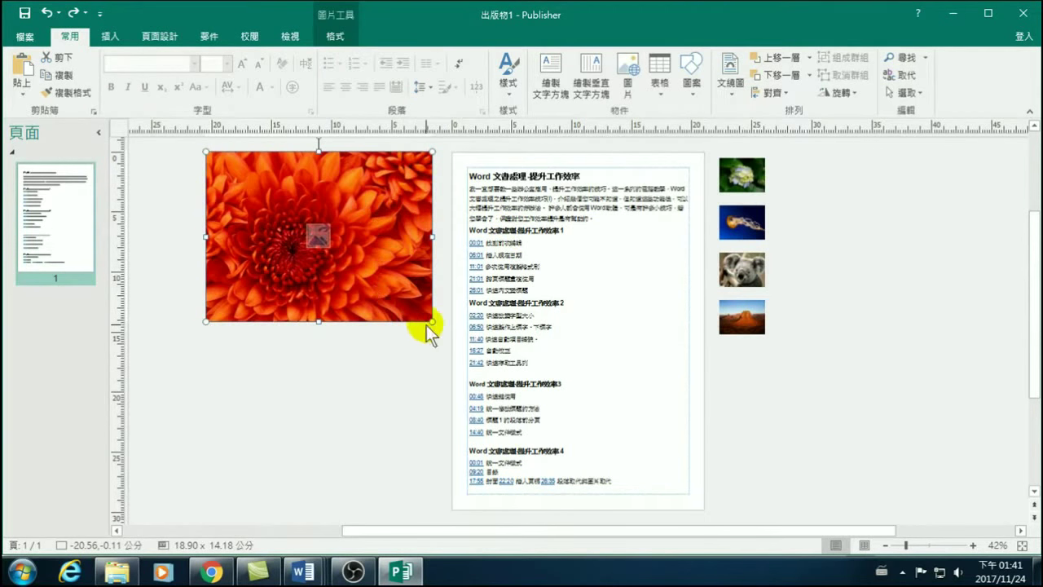
{"action": "left_click_drag", "start_coordinate": [430, 320], "coordinate": [378, 271]}
{"action": "left_click_drag", "start_coordinate": [380, 217], "coordinate": [433, 217]}
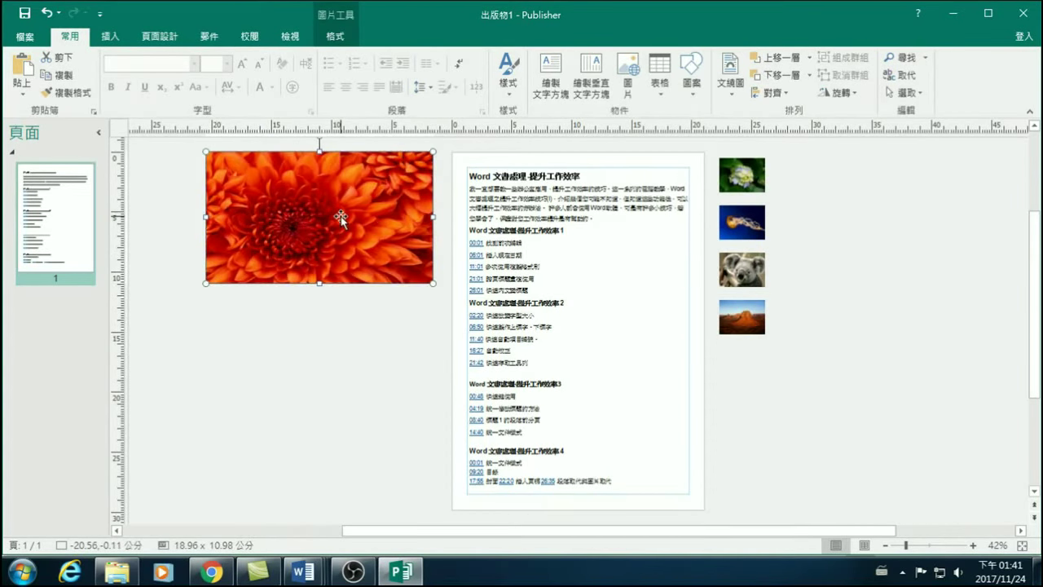
{"action": "mouse_move", "coordinate": [341, 216]}
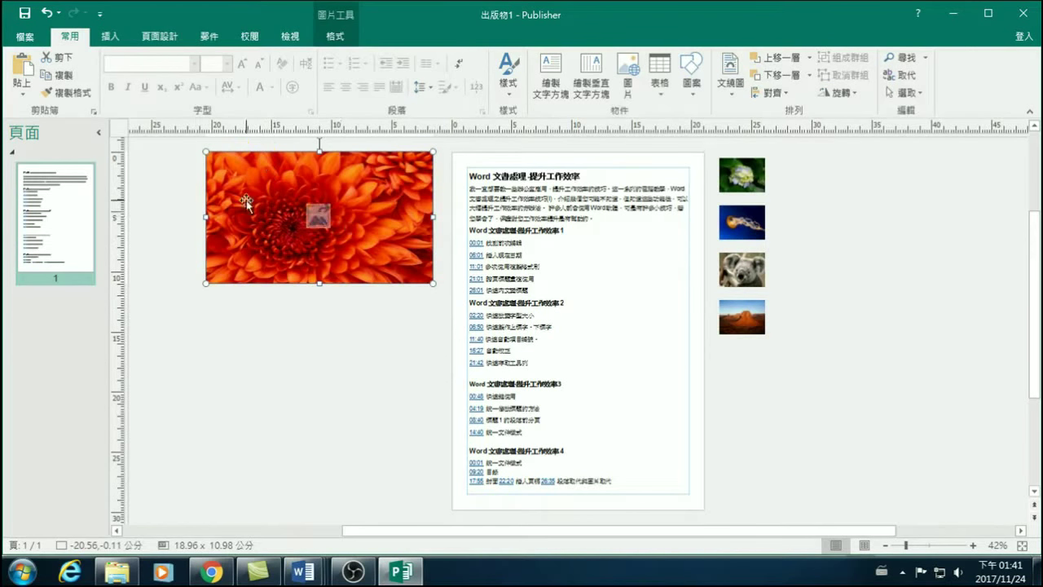
{"action": "left_click", "coordinate": [340, 36]}
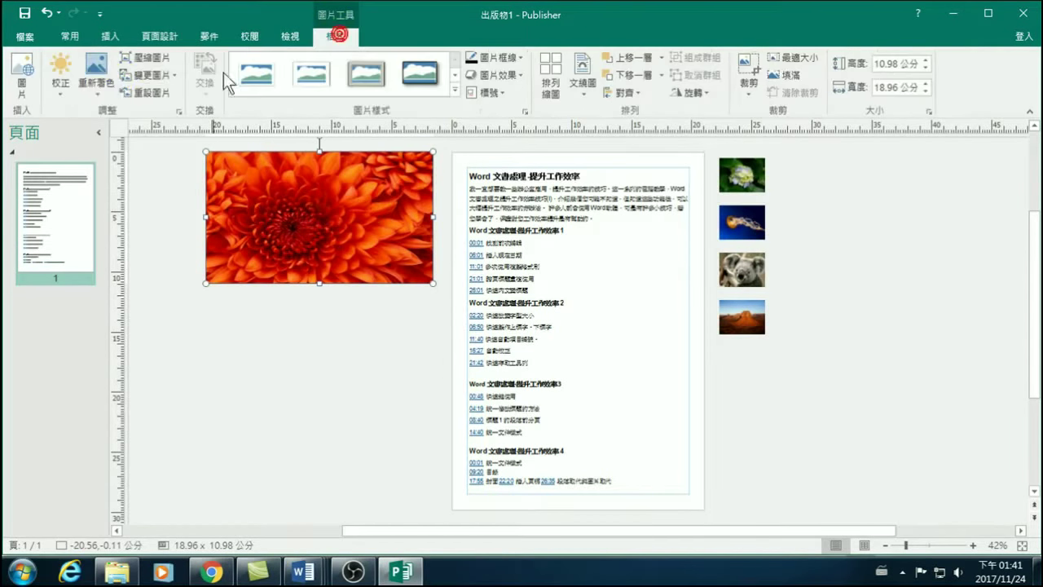
{"action": "left_click", "coordinate": [155, 93]}
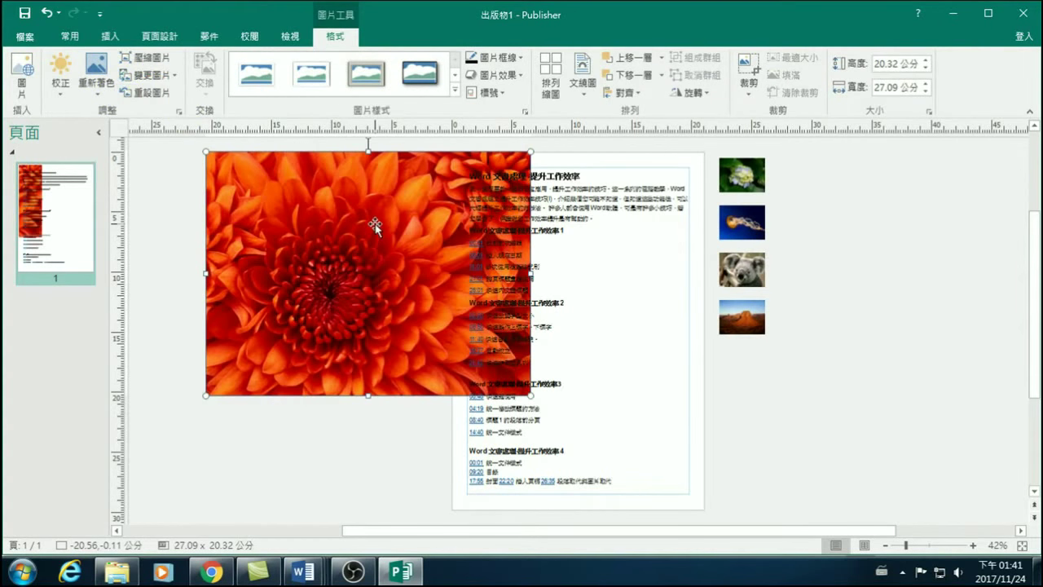
Enlarge the hydrangea thumbnail to 8.32 × 12.43 cm and place it right of the page.
{"action": "left_click", "coordinate": [820, 201]}
{"action": "left_click", "coordinate": [752, 176]}
{"action": "left_click_drag", "start_coordinate": [764, 184], "coordinate": [919, 247]}
{"action": "left_click_drag", "start_coordinate": [822, 206], "coordinate": [894, 291]}
{"action": "left_click_drag", "start_coordinate": [988, 321], "coordinate": [890, 321]}
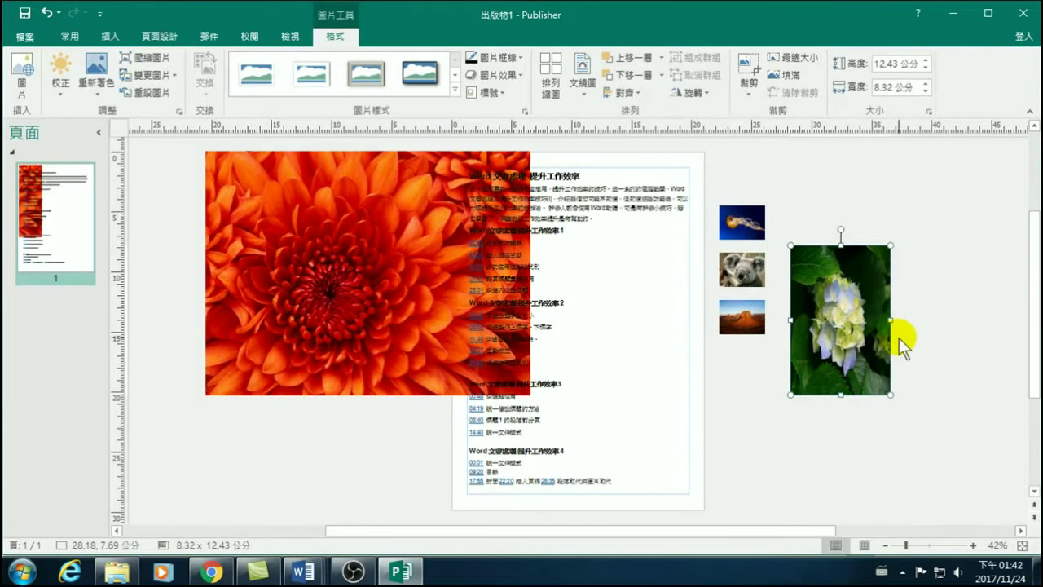
Reset the hydrangea and jellyfish pictures, then undo back until both are thumbnails again.
{"action": "left_click", "coordinate": [144, 92]}
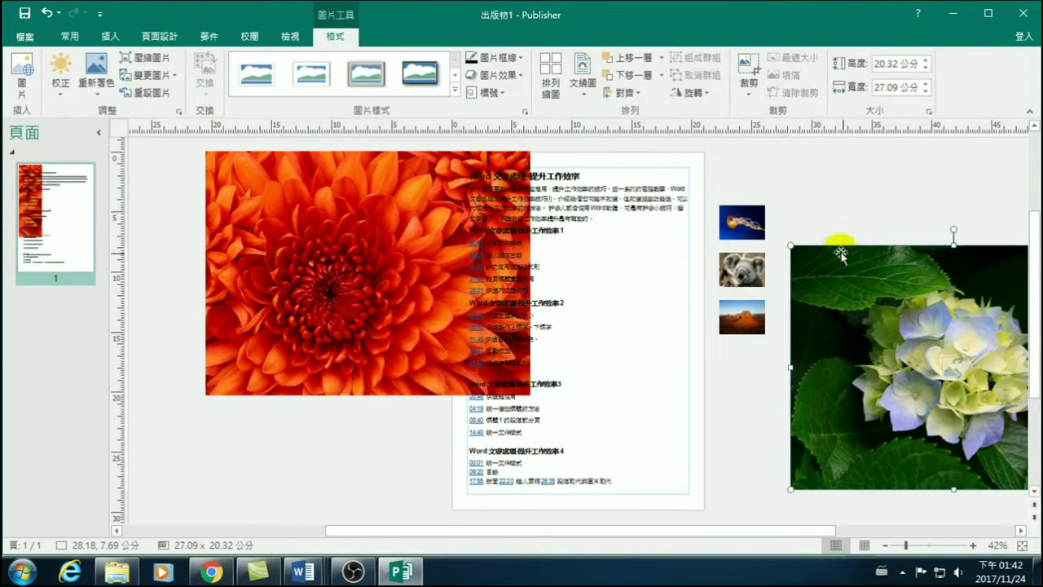
{"action": "left_click", "coordinate": [743, 223]}
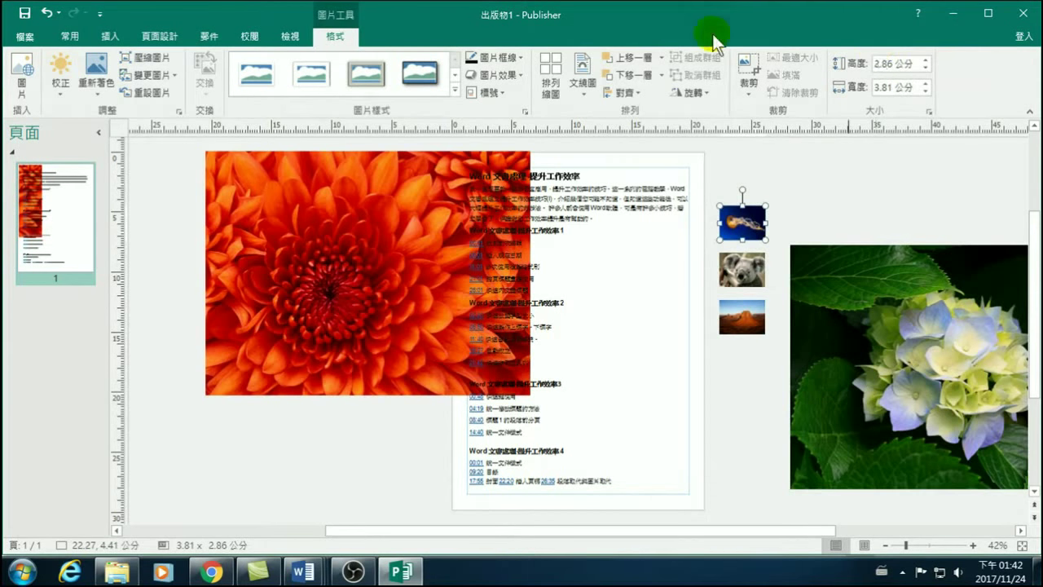
{"action": "left_click", "coordinate": [147, 92]}
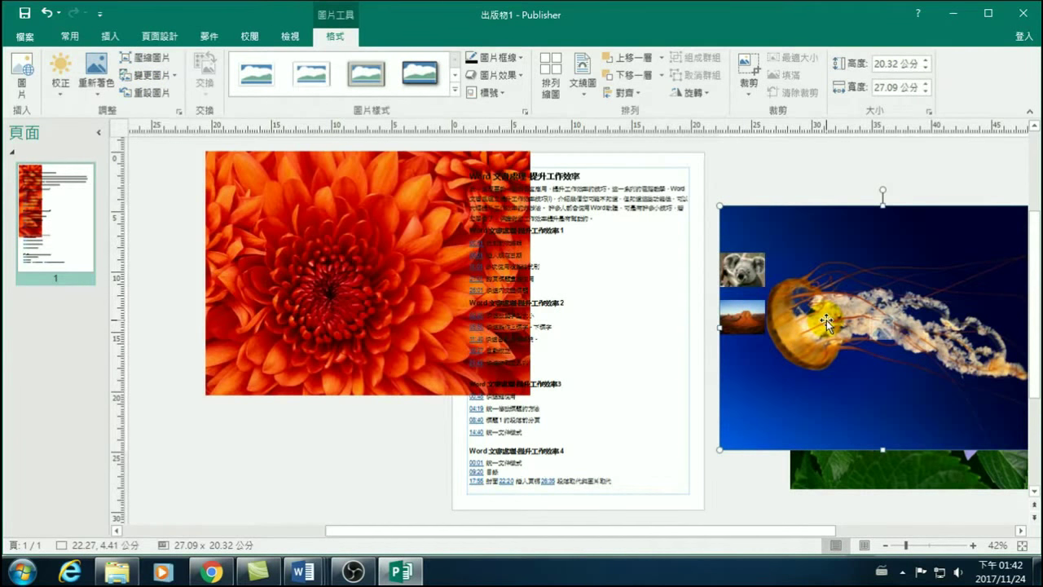
{"action": "left_click", "coordinate": [49, 13]}
{"action": "left_click", "coordinate": [49, 13]}
{"action": "left_click", "coordinate": [49, 13]}
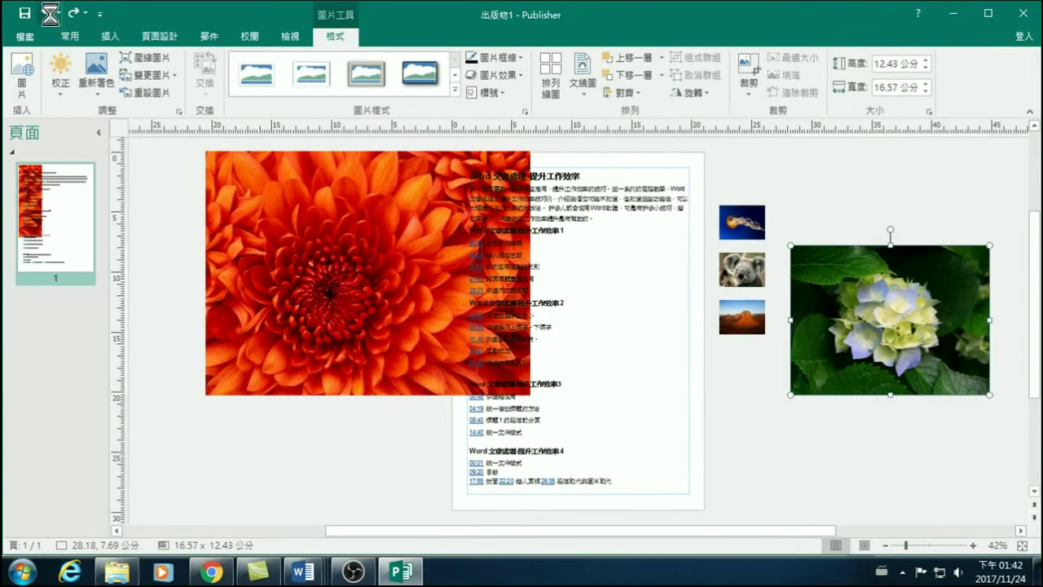
{"action": "left_click", "coordinate": [49, 14]}
{"action": "left_click", "coordinate": [46, 15]}
Move the chrysanthemum left of the page and shrink it to 21.42 × 16.07 cm.
{"action": "left_click", "coordinate": [302, 298]}
{"action": "left_click_drag", "start_coordinate": [303, 298], "coordinate": [273, 300]}
{"action": "left_click_drag", "start_coordinate": [469, 415], "coordinate": [400, 361]}
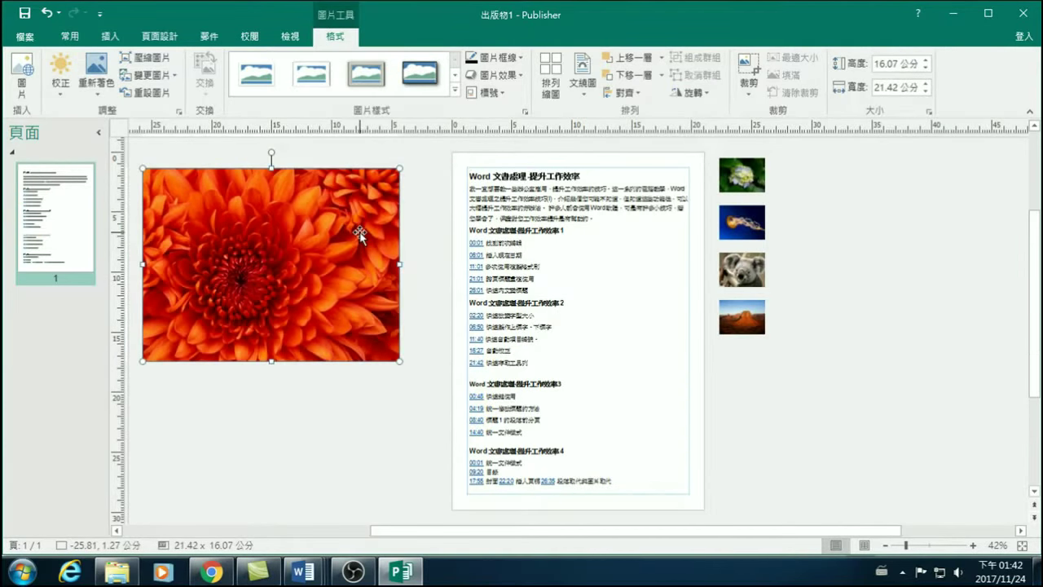
{"action": "mouse_move", "coordinate": [346, 228]}
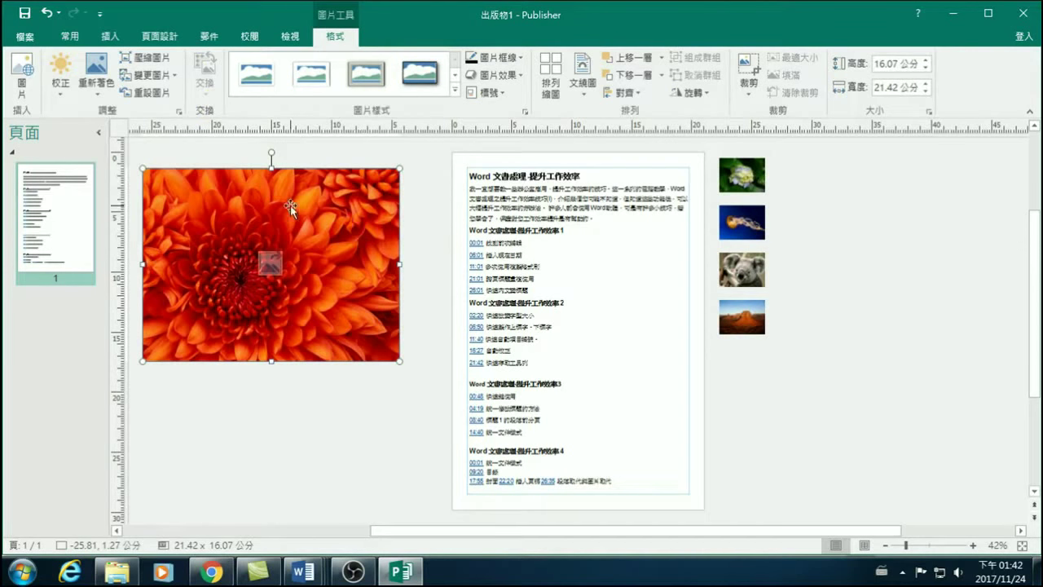
Reset the chrysanthemum picture's size and try it over the page before moving it back left.
{"action": "left_click", "coordinate": [147, 93]}
{"action": "left_click_drag", "start_coordinate": [346, 220], "coordinate": [652, 230]}
{"action": "left_click_drag", "start_coordinate": [458, 204], "coordinate": [466, 151]}
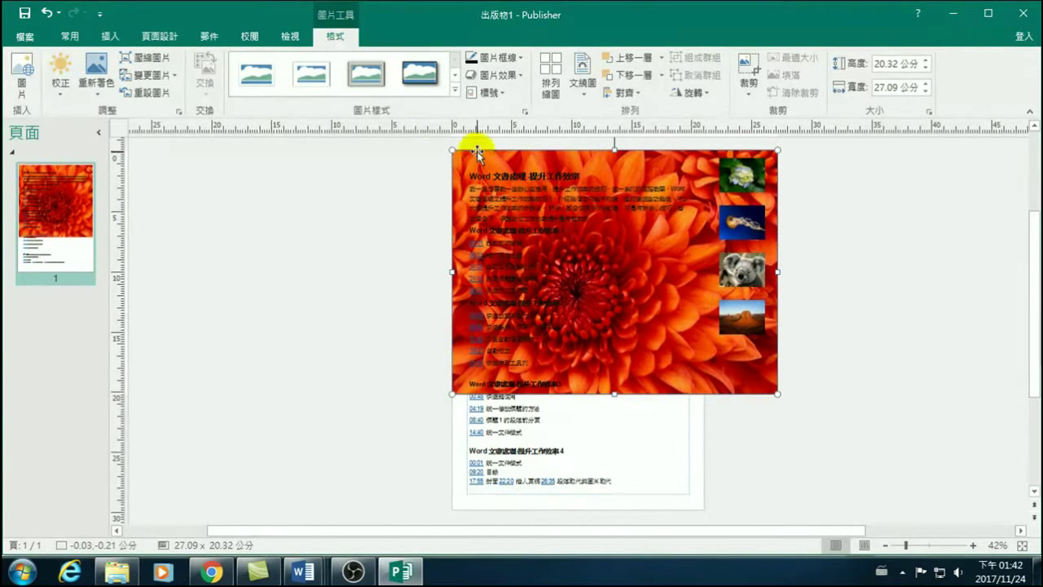
{"action": "left_click_drag", "start_coordinate": [479, 160], "coordinate": [164, 167]}
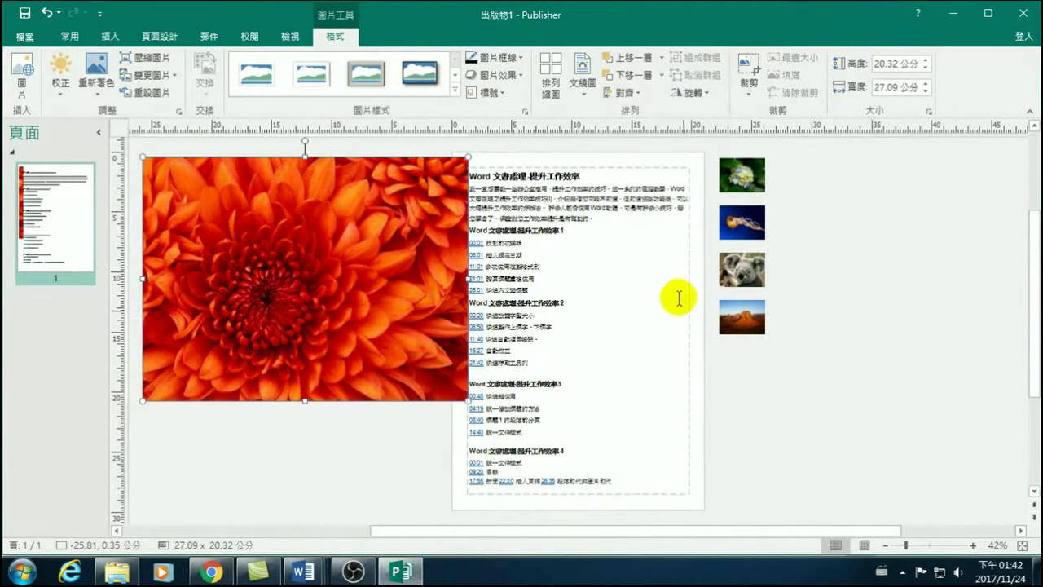
Apply the chrysanthemum as a tiled page background and reposition the loose picture.
{"action": "right_click", "coordinate": [281, 198]}
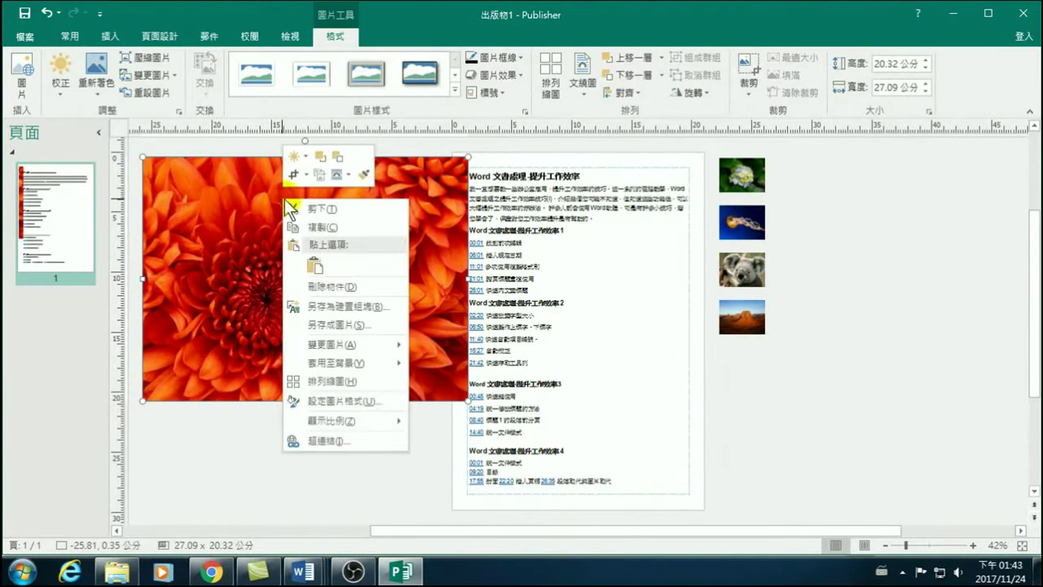
{"action": "mouse_move", "coordinate": [323, 366]}
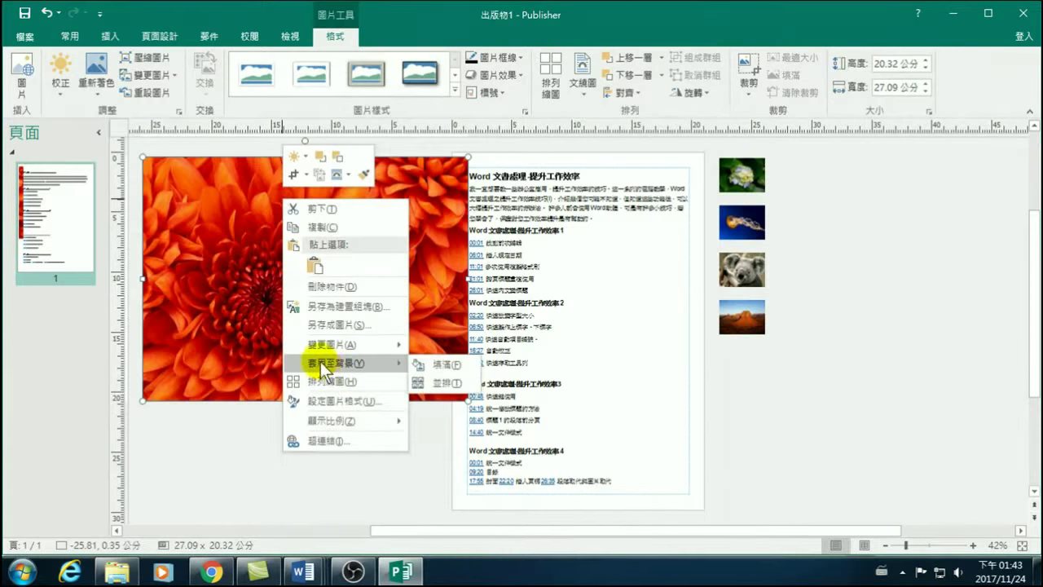
{"action": "left_click", "coordinate": [445, 384]}
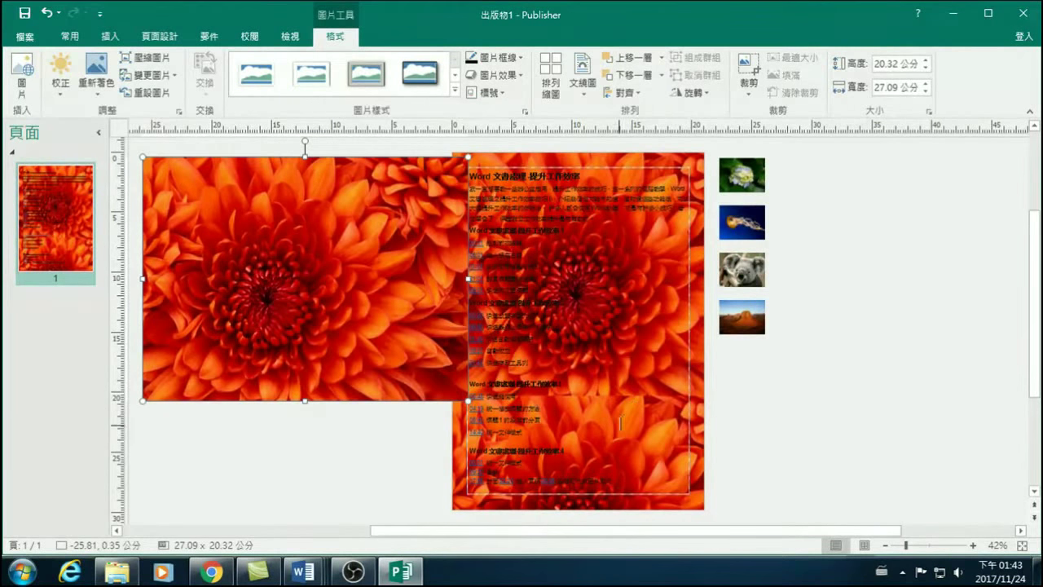
{"action": "left_click", "coordinate": [845, 412]}
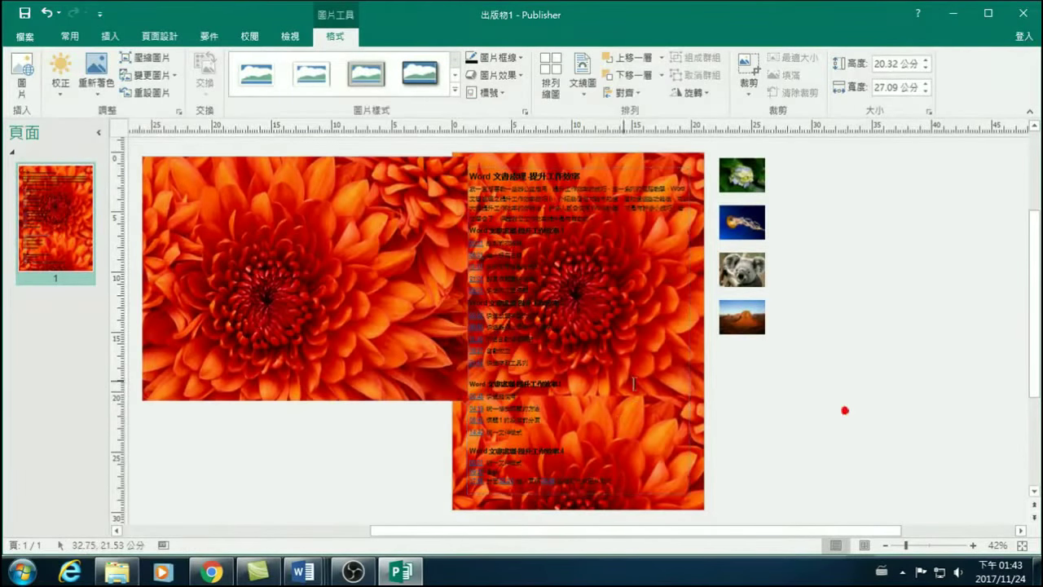
{"action": "left_click_drag", "start_coordinate": [351, 202], "coordinate": [380, 228]}
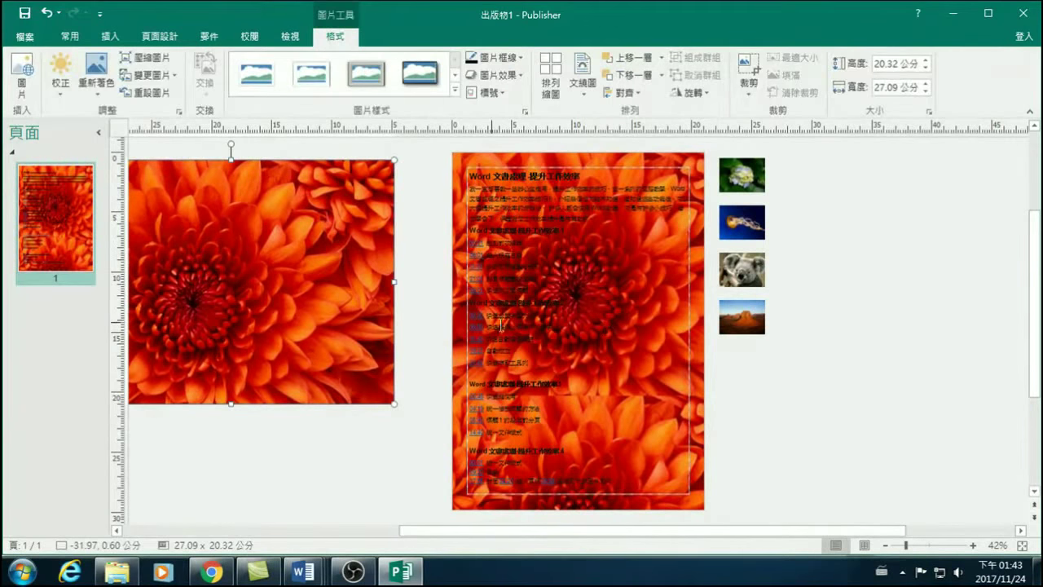
Undo the tiled background and apply the chrysanthemum with 套用至背景 > 填滿 instead.
{"action": "left_click", "coordinate": [47, 13]}
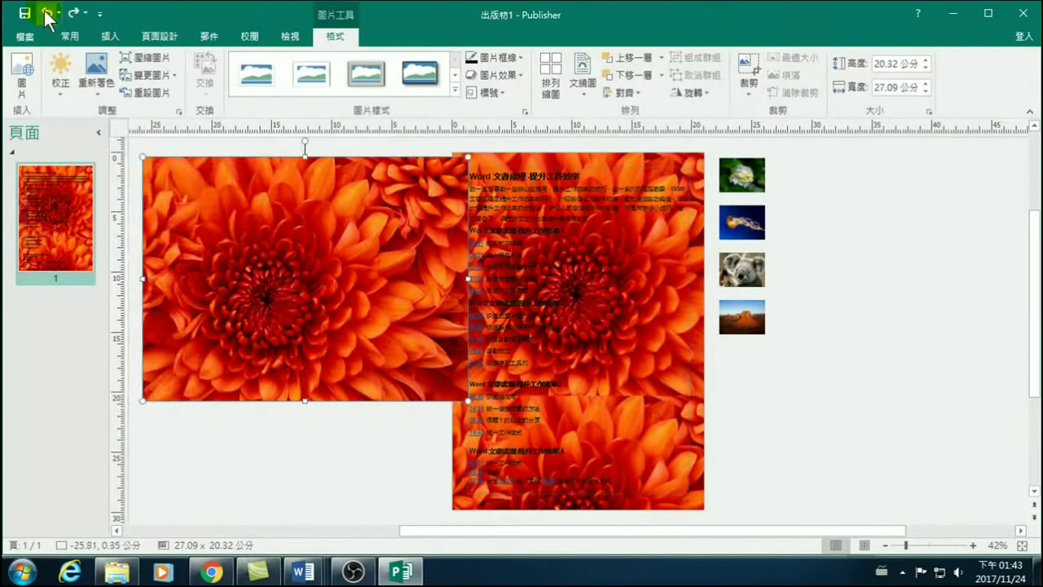
{"action": "left_click", "coordinate": [47, 14]}
{"action": "right_click", "coordinate": [242, 186]}
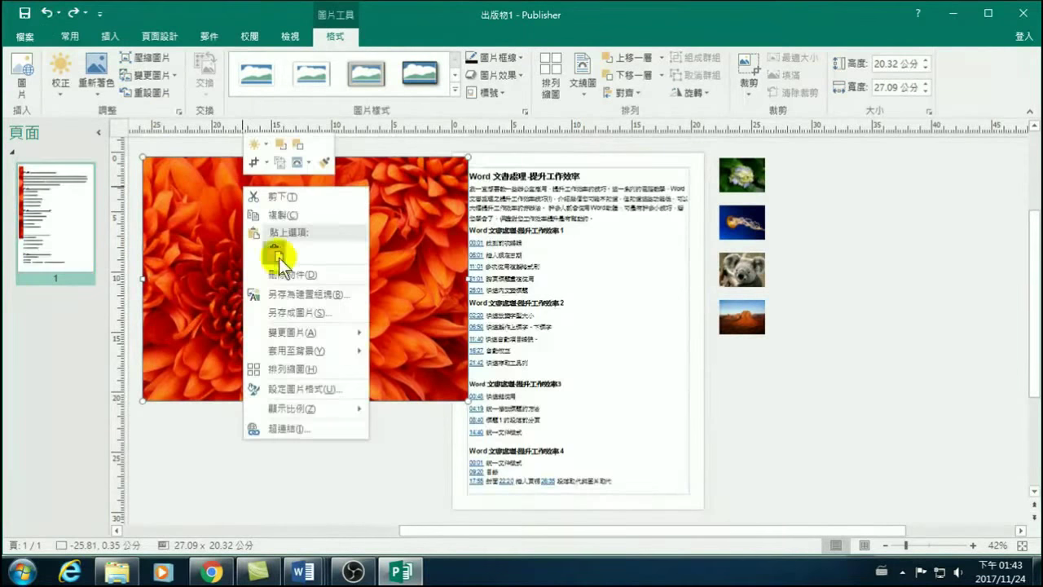
{"action": "mouse_move", "coordinate": [287, 352]}
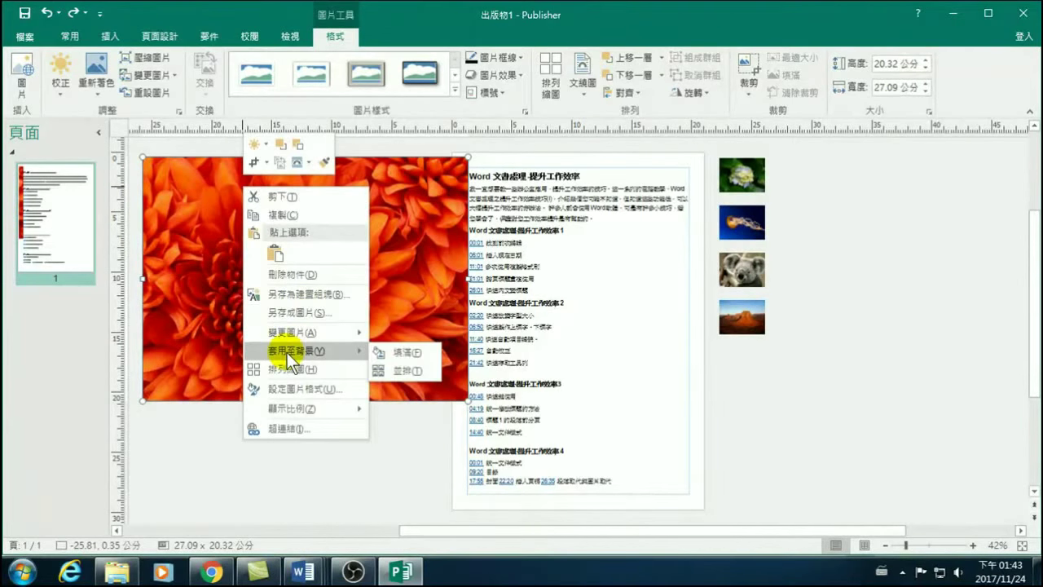
{"action": "left_click", "coordinate": [395, 345]}
Drag the loose chrysanthemum picture across the page and drop it on the pasteboard at left.
{"action": "left_click", "coordinate": [862, 393]}
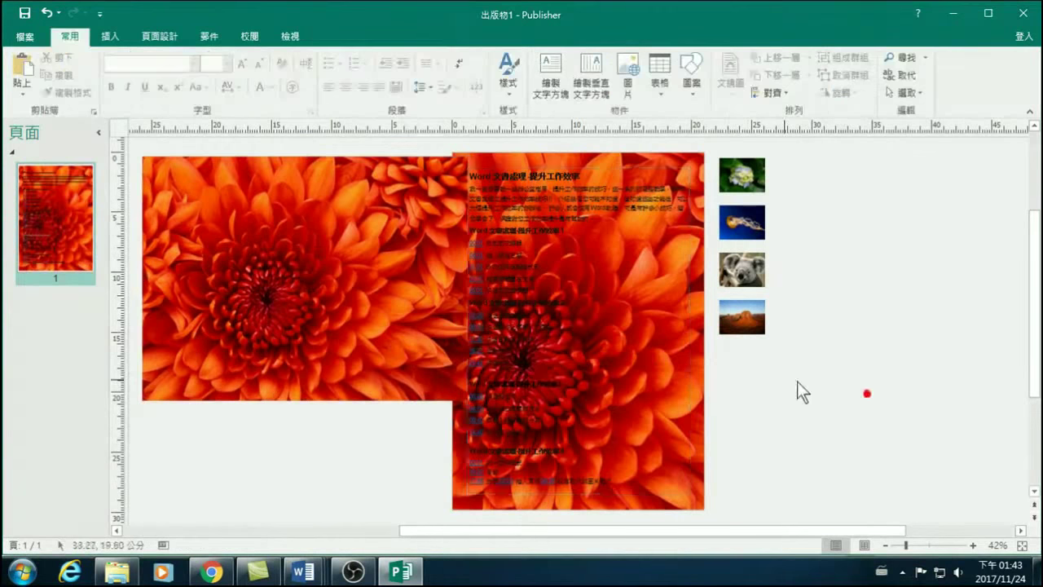
{"action": "left_click_drag", "start_coordinate": [384, 269], "coordinate": [313, 292]}
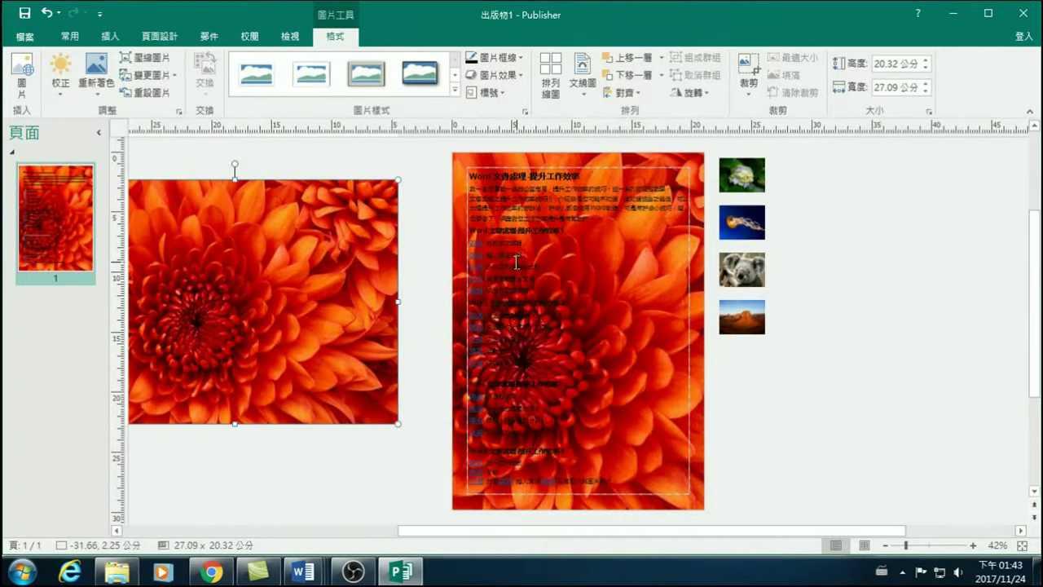
{"action": "left_click_drag", "start_coordinate": [385, 294], "coordinate": [648, 342]}
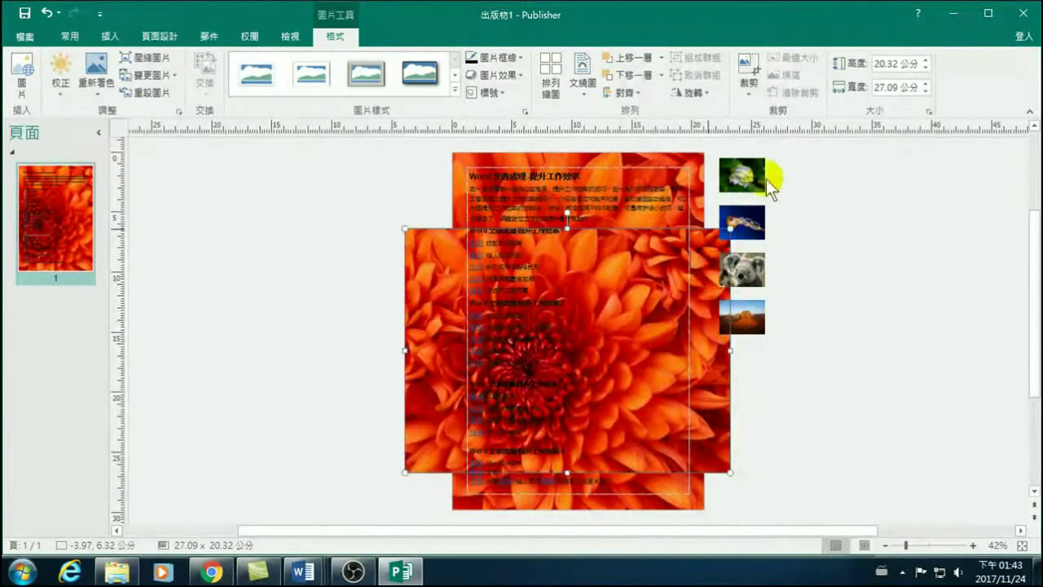
{"action": "left_click_drag", "start_coordinate": [710, 364], "coordinate": [416, 277]}
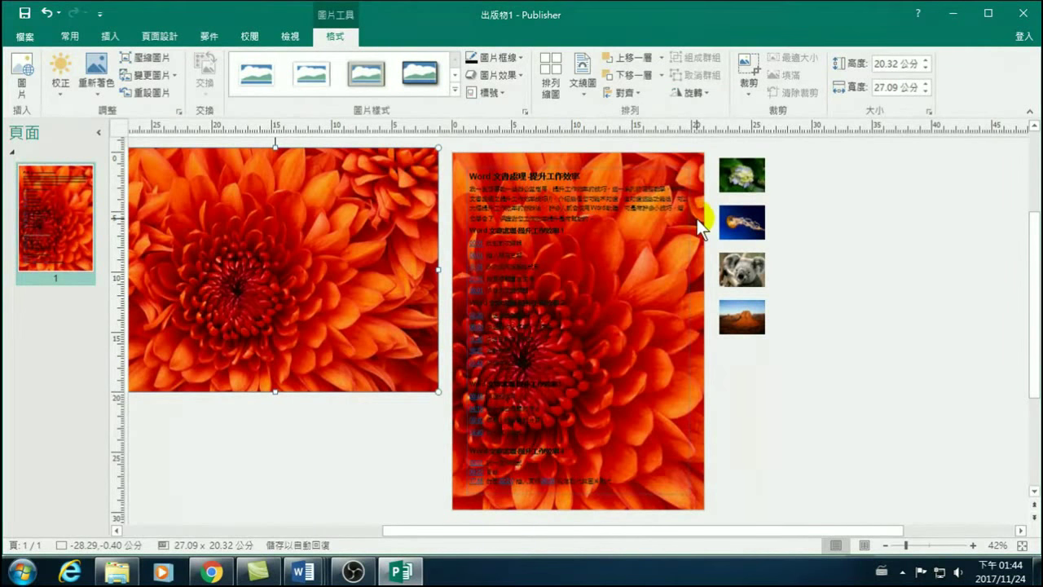
Draw a 27.28 × 18.56 cm rectangle from Insert > 圖案 over the page and shift it left.
{"action": "left_click", "coordinate": [108, 31]}
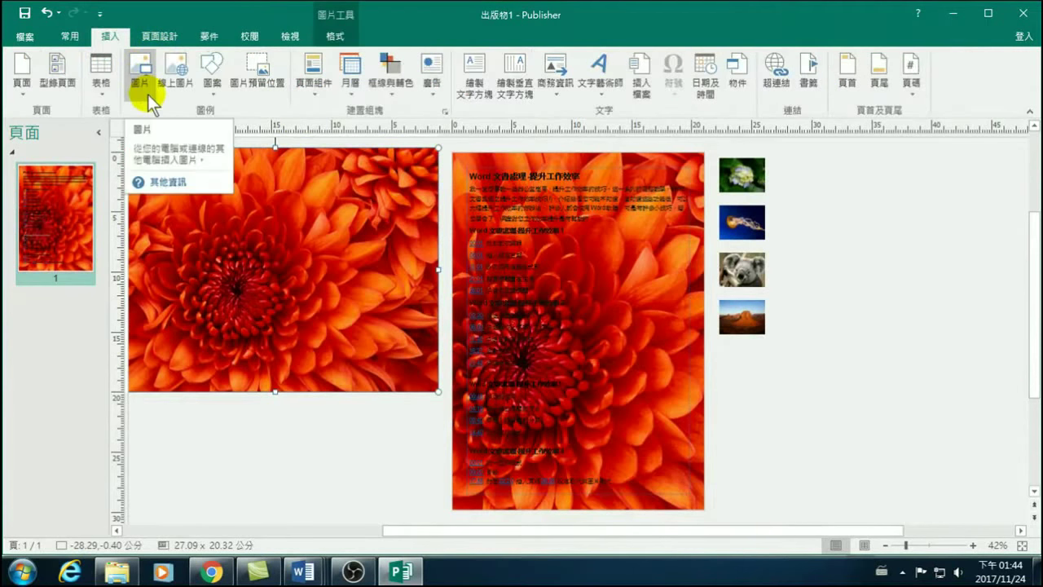
{"action": "left_click", "coordinate": [211, 77]}
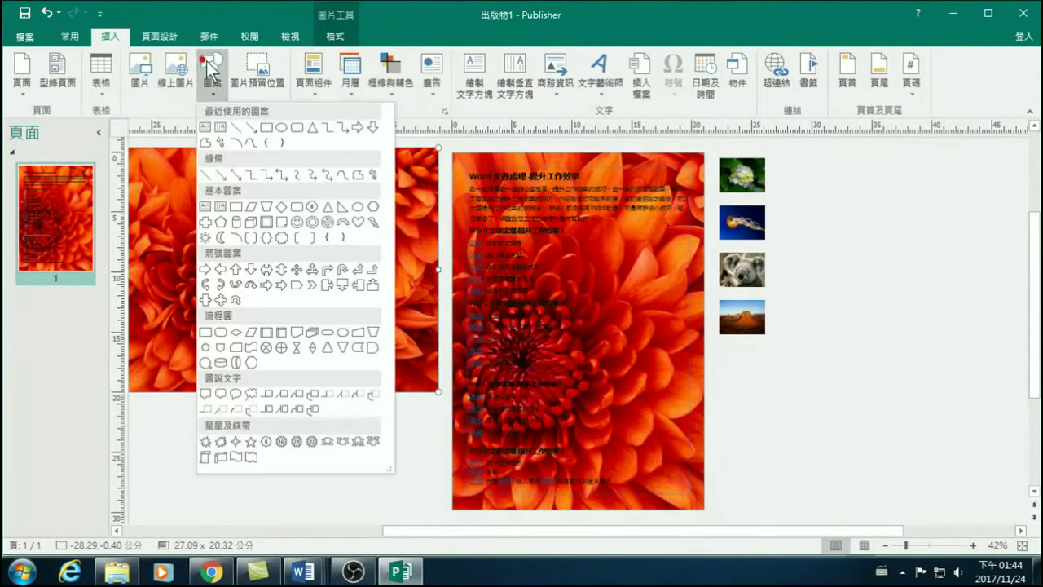
{"action": "left_click", "coordinate": [265, 128]}
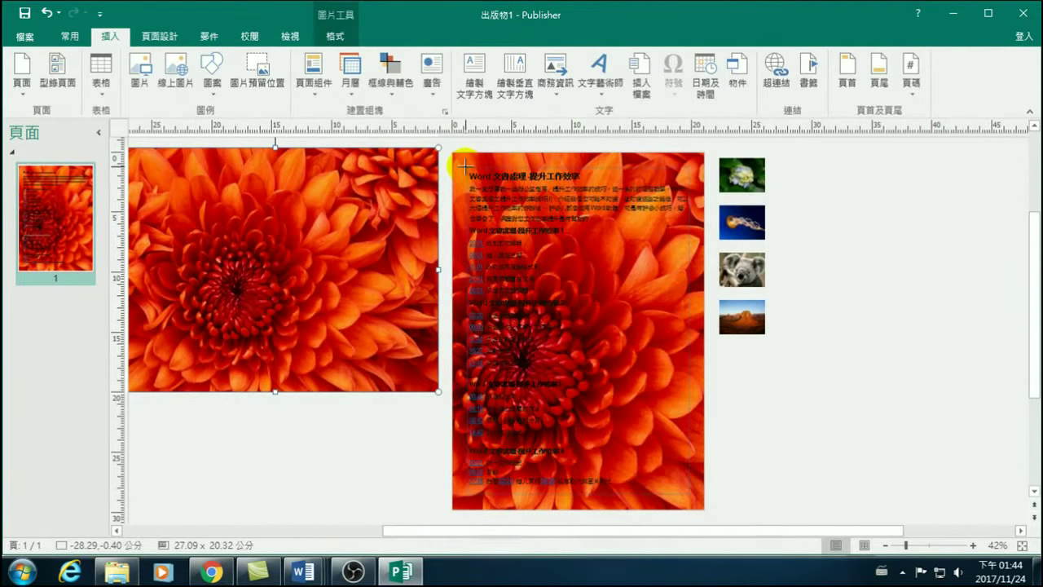
{"action": "mouse_move", "coordinate": [465, 167]}
{"action": "left_mouse_down"}
{"action": "mouse_move", "coordinate": [667, 338]}
{"action": "mouse_move", "coordinate": [689, 494]}
{"action": "left_mouse_up"}
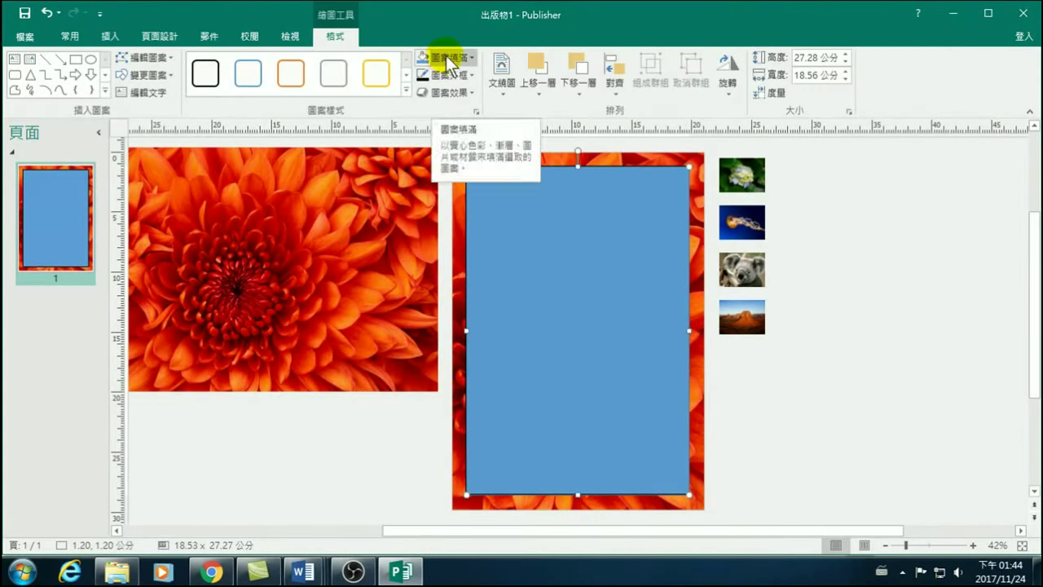
{"action": "left_click_drag", "start_coordinate": [577, 252], "coordinate": [488, 253]}
{"action": "left_click_drag", "start_coordinate": [549, 305], "coordinate": [546, 282]}
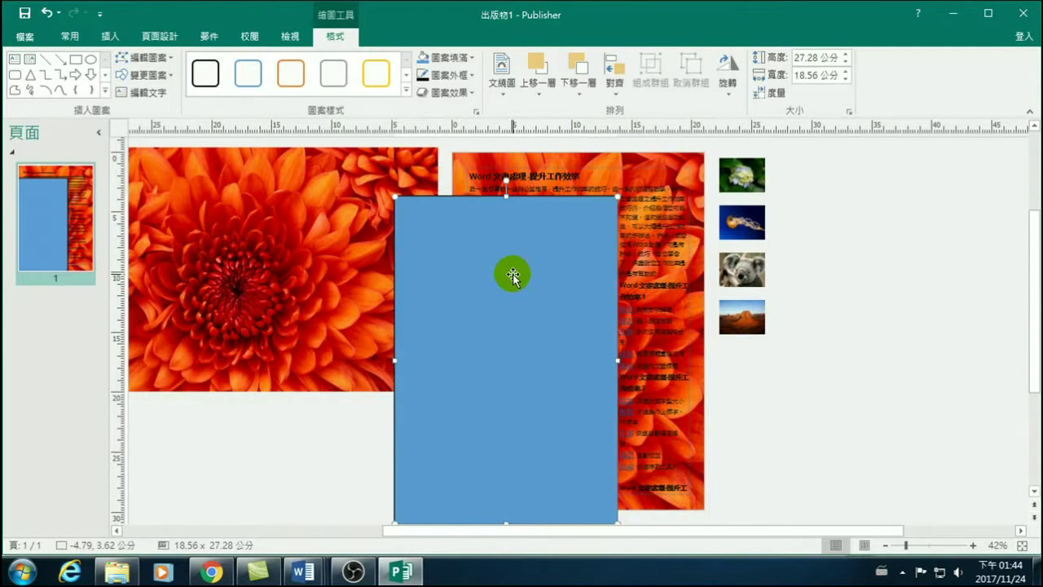
Send the blue rectangle backward (下移一層) behind the course text, undoing an accidental move.
{"action": "right_click", "coordinate": [512, 275]}
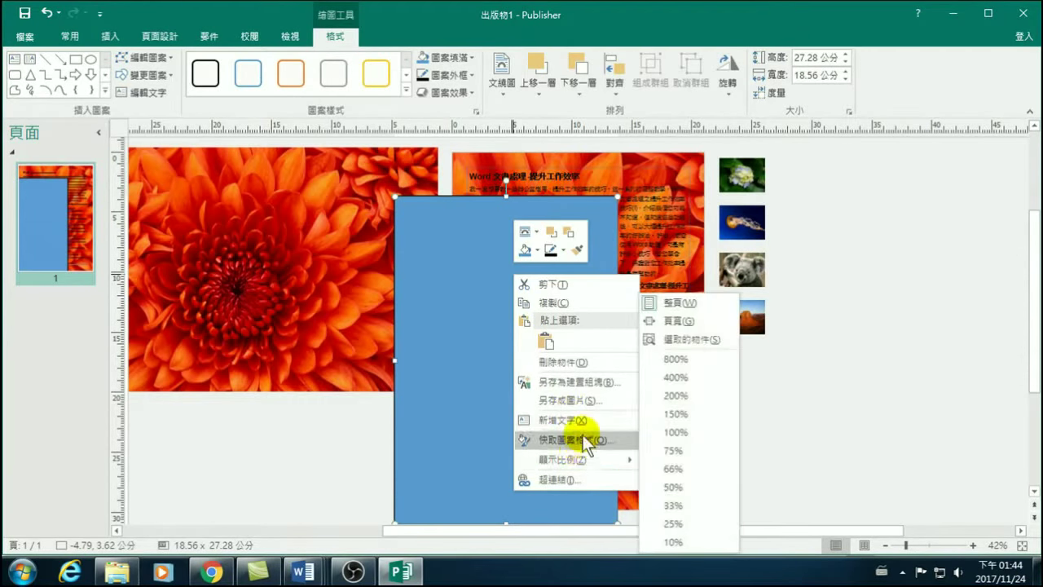
{"action": "left_click", "coordinate": [607, 438]}
{"action": "left_click", "coordinate": [553, 338]}
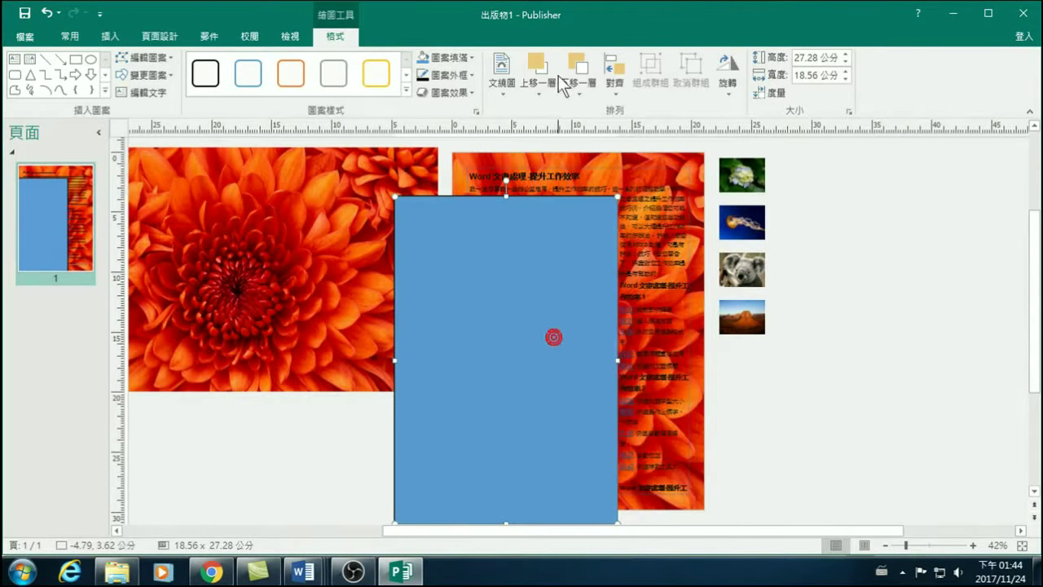
{"action": "left_click", "coordinate": [577, 66]}
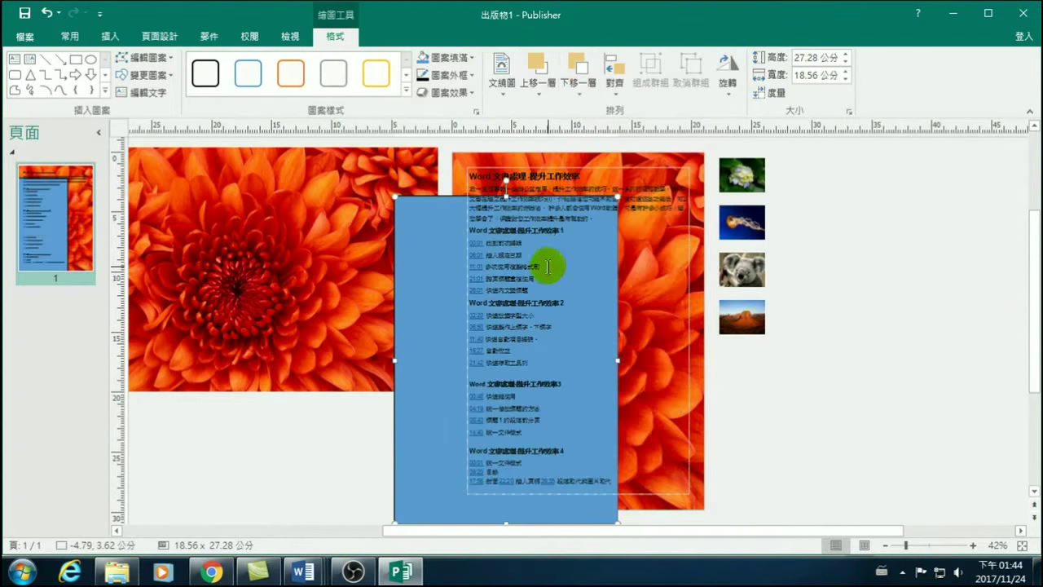
{"action": "left_click_drag", "start_coordinate": [441, 385], "coordinate": [508, 361]}
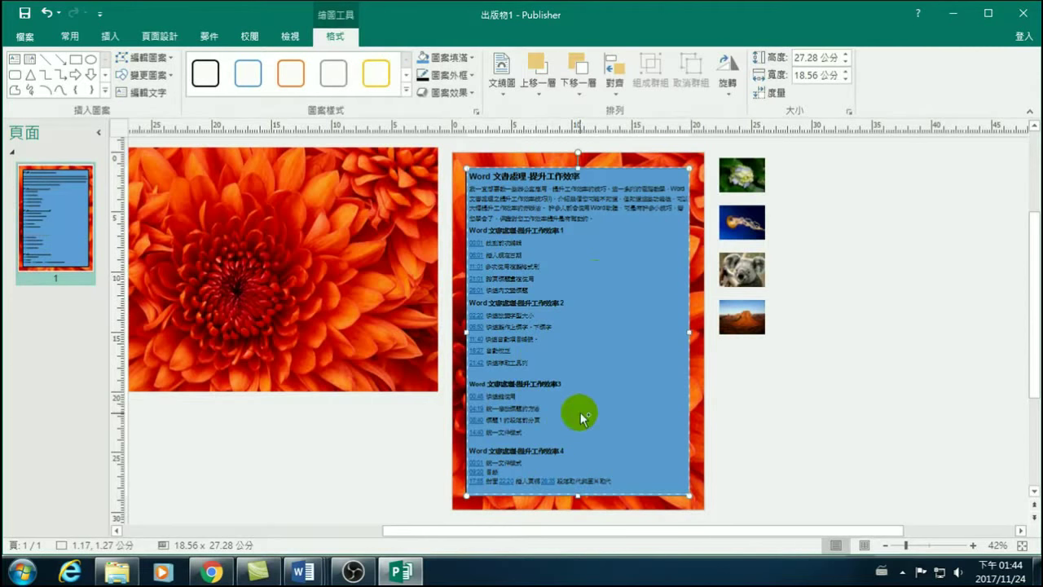
{"action": "key", "text": "ctrl+z"}
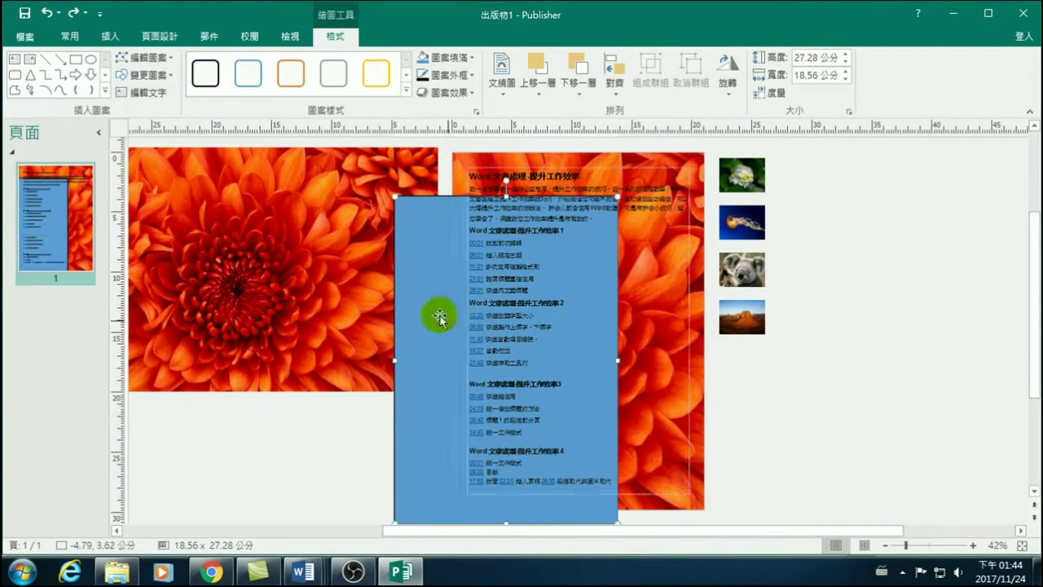
Give the blue rectangle fill about 75% transparency via 圖案填滿 > 其他填滿色彩.
{"action": "right_click", "coordinate": [430, 294]}
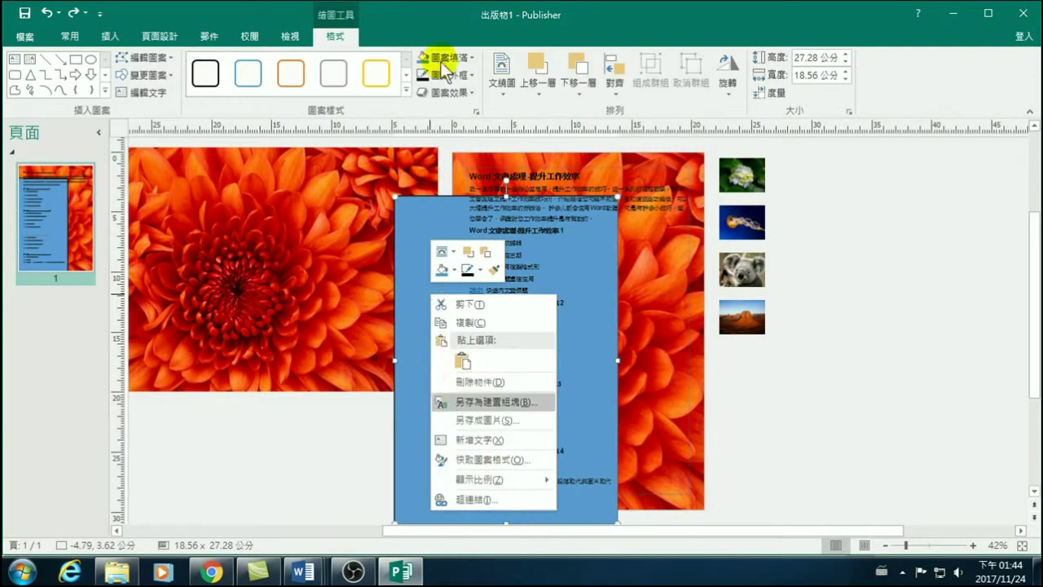
{"action": "left_click", "coordinate": [471, 58]}
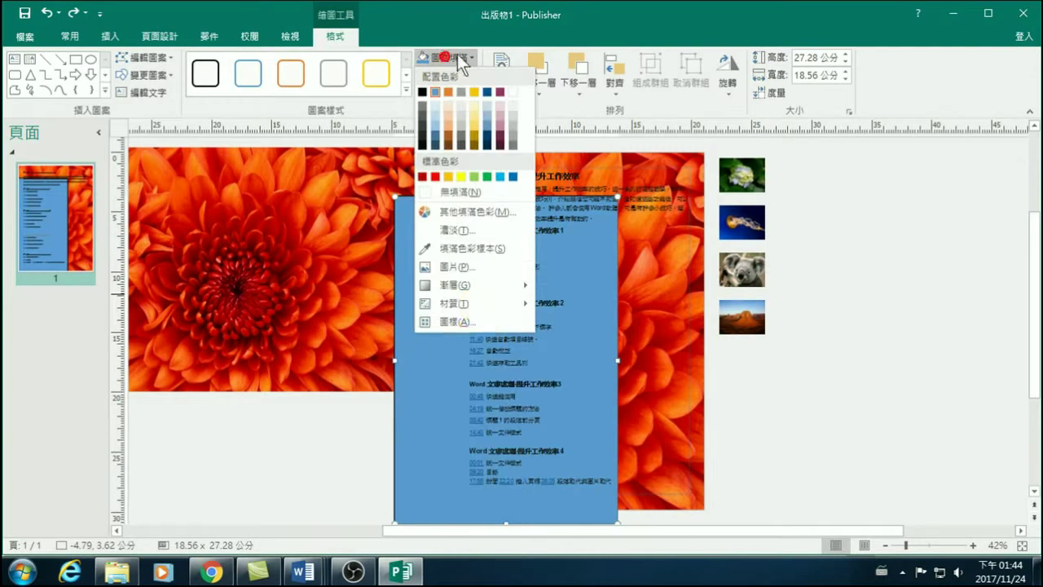
{"action": "left_click", "coordinate": [468, 211]}
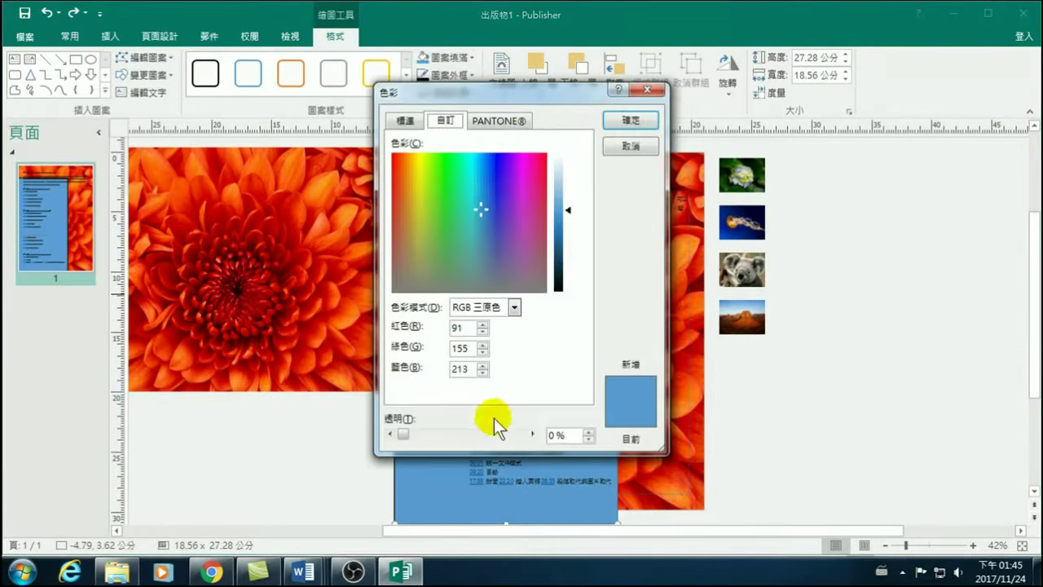
{"action": "left_click_drag", "start_coordinate": [409, 434], "coordinate": [496, 438]}
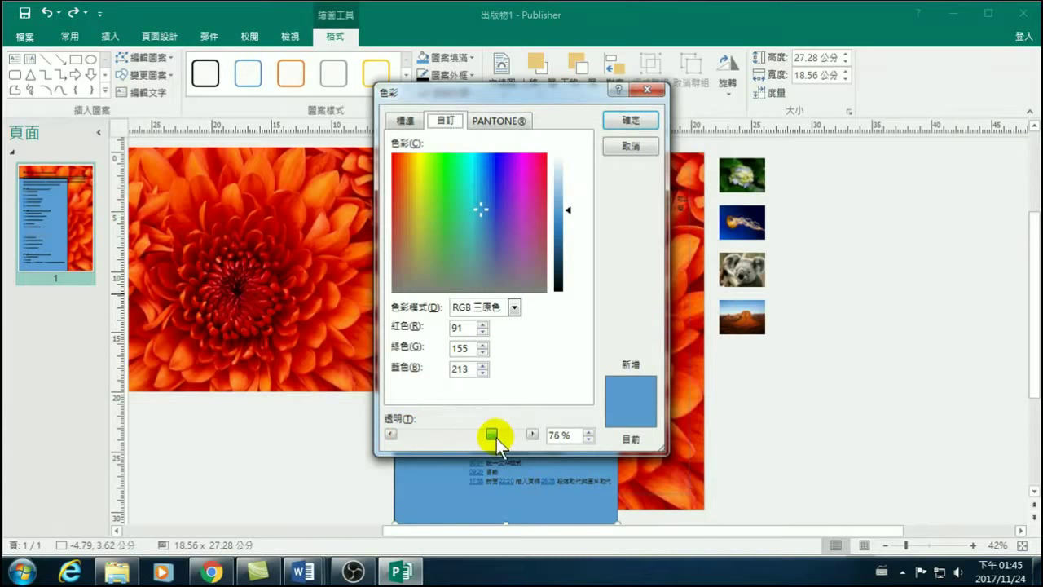
{"action": "left_click", "coordinate": [628, 119]}
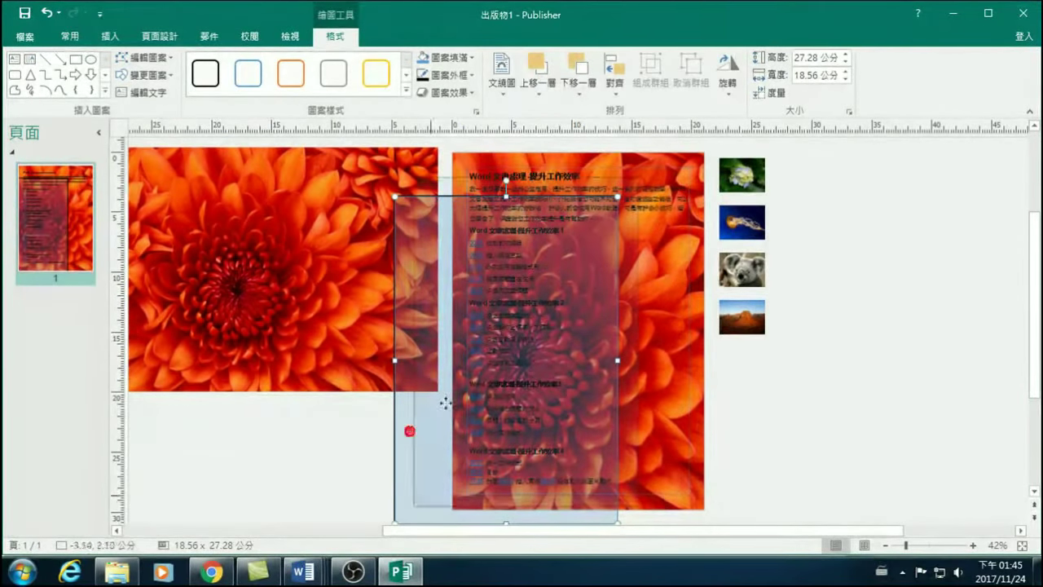
Move the rectangle over the course text and change its fill to yellow at 50% transparency.
{"action": "left_click_drag", "start_coordinate": [481, 400], "coordinate": [553, 371]}
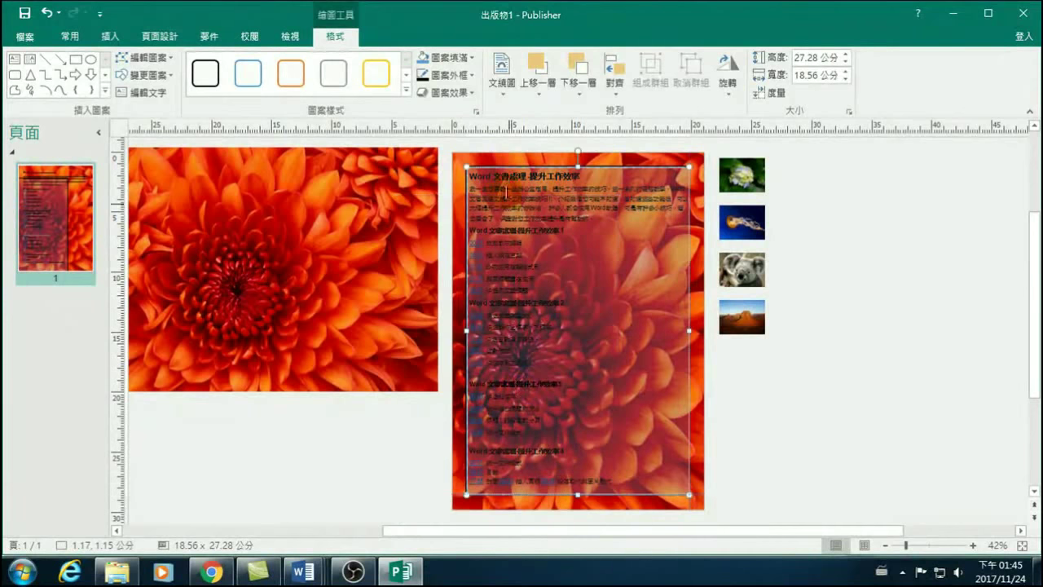
{"action": "left_click", "coordinate": [441, 58]}
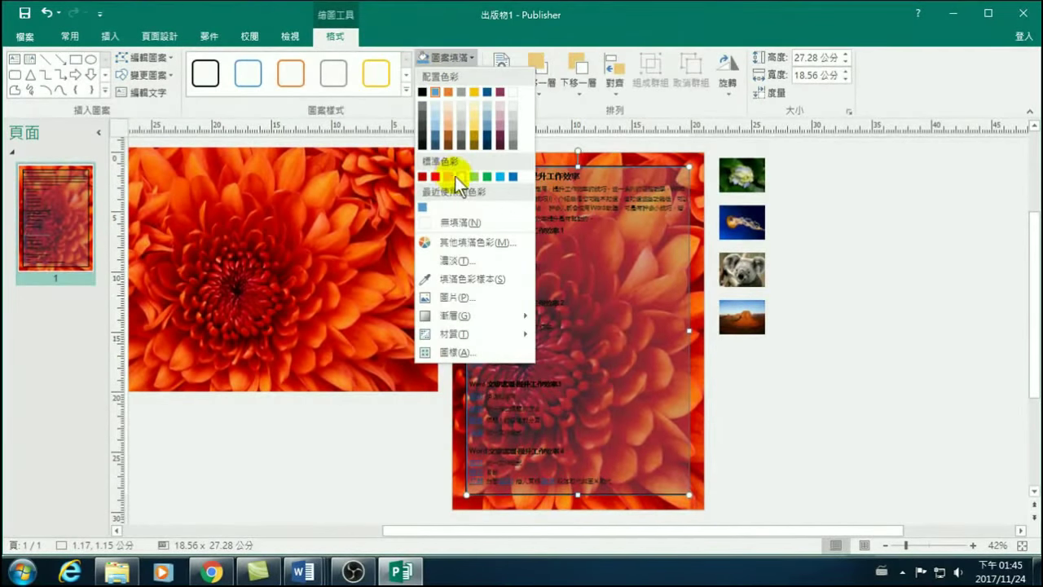
{"action": "left_click", "coordinate": [460, 176]}
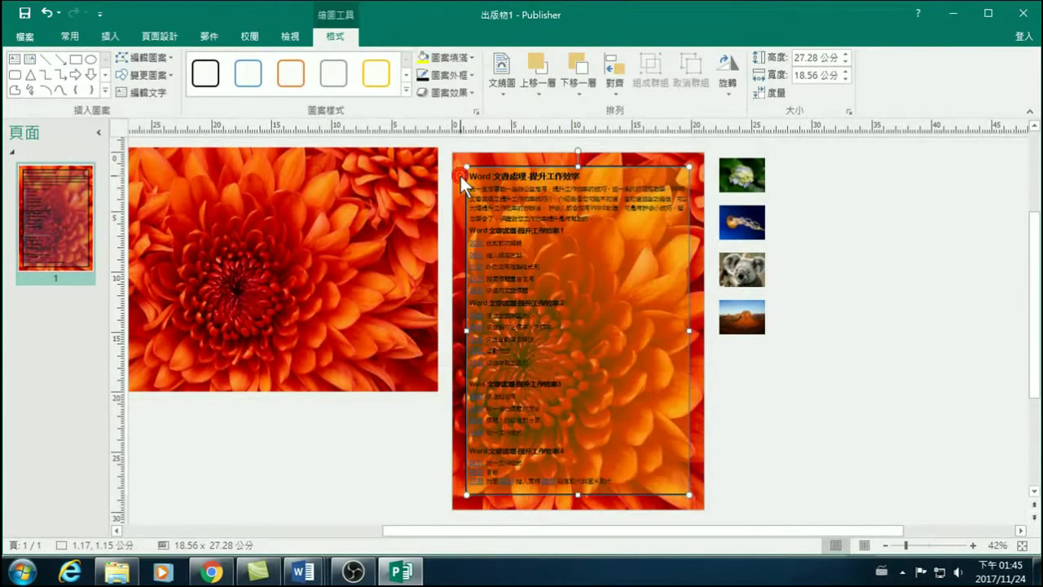
{"action": "left_click", "coordinate": [450, 60]}
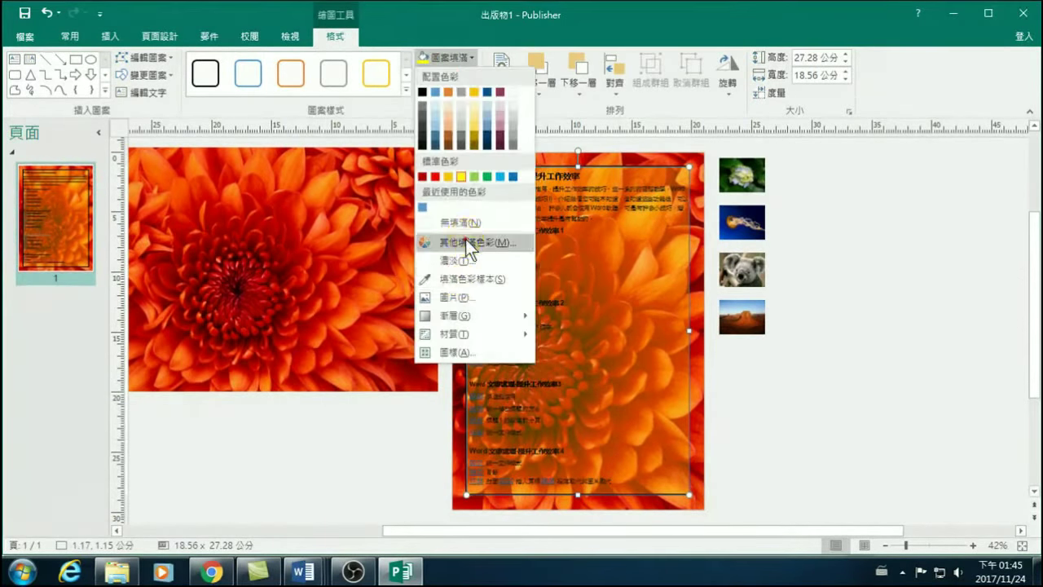
{"action": "left_click", "coordinate": [465, 238]}
{"action": "left_click", "coordinate": [482, 435]}
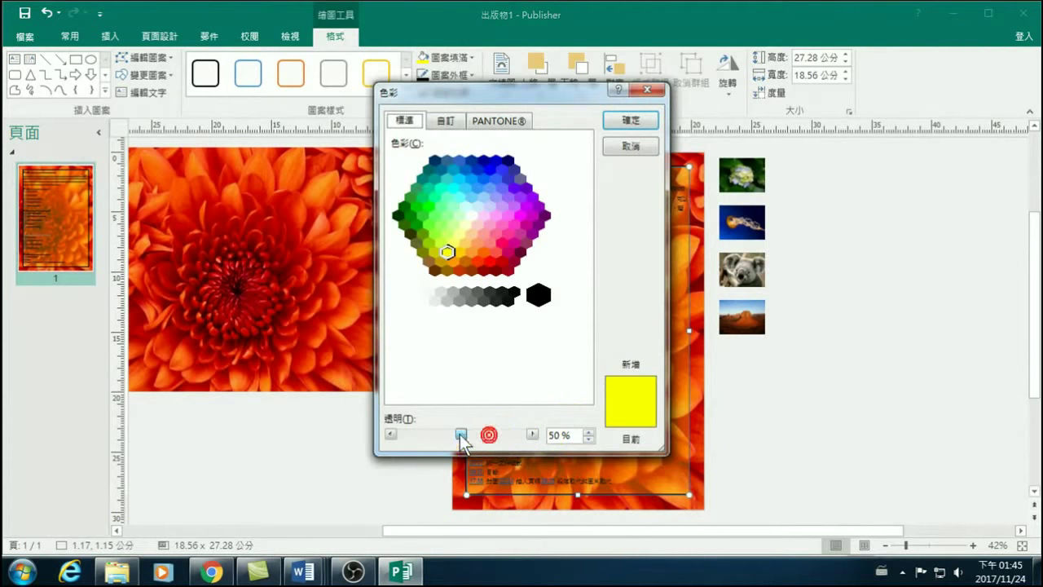
{"action": "left_click", "coordinate": [630, 120]}
{"action": "left_click", "coordinate": [885, 322]}
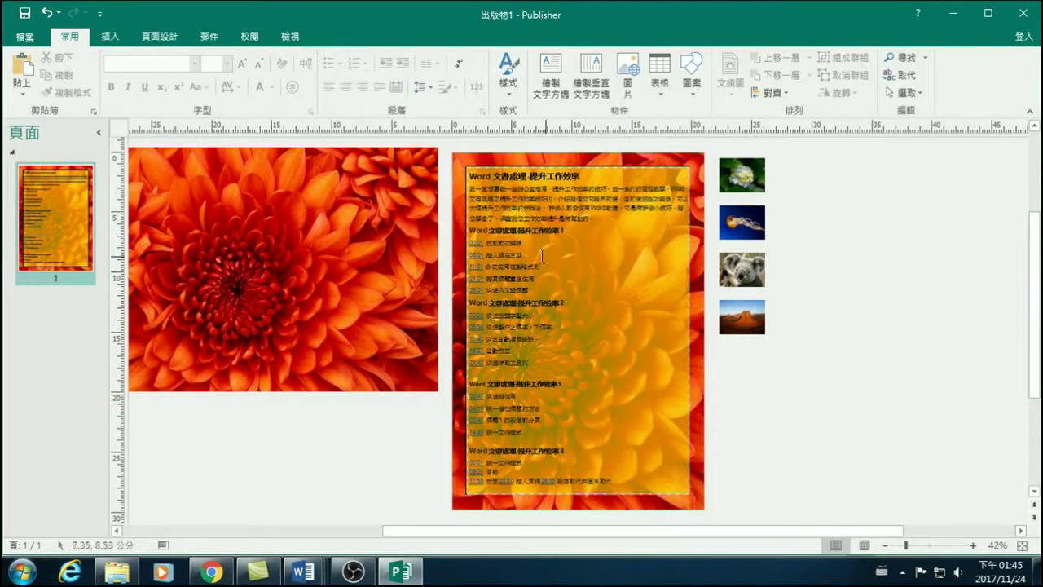
Nudge the course text box down and right, then select the yellow rectangle.
{"action": "left_click", "coordinate": [870, 310]}
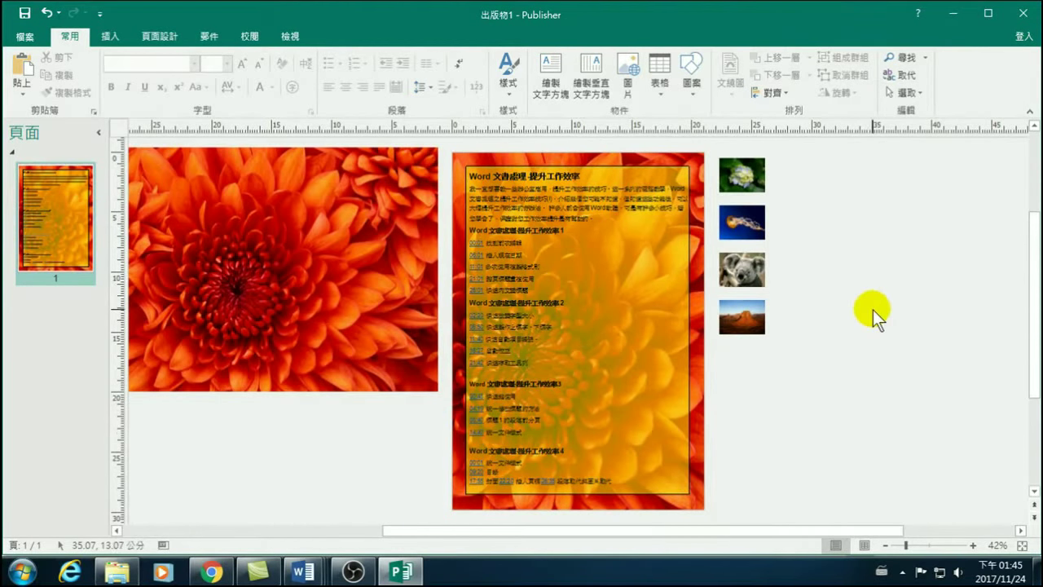
{"action": "left_click", "coordinate": [687, 292]}
{"action": "left_click_drag", "start_coordinate": [626, 166], "coordinate": [795, 266]}
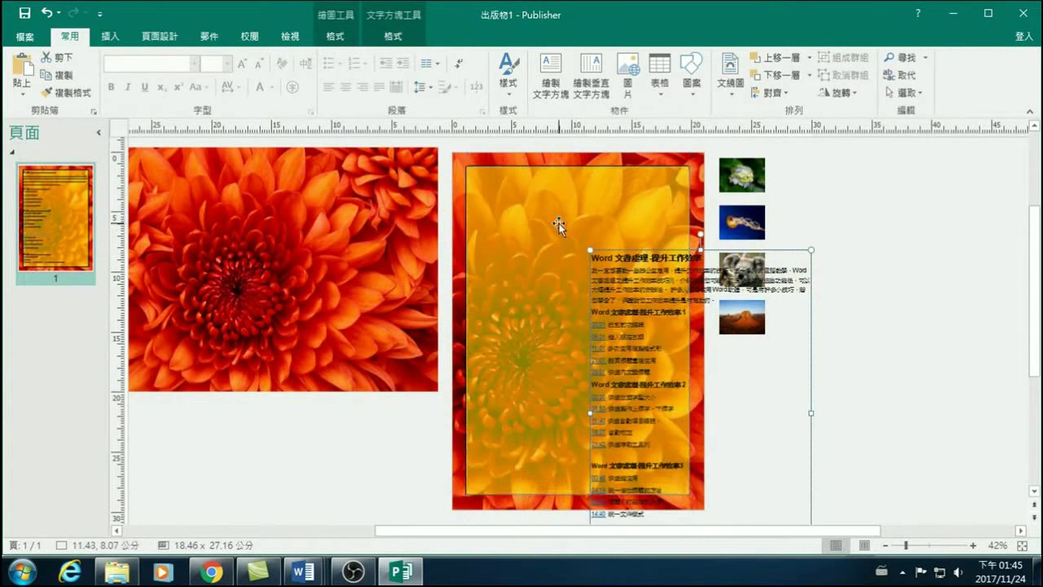
{"action": "left_click", "coordinate": [476, 181]}
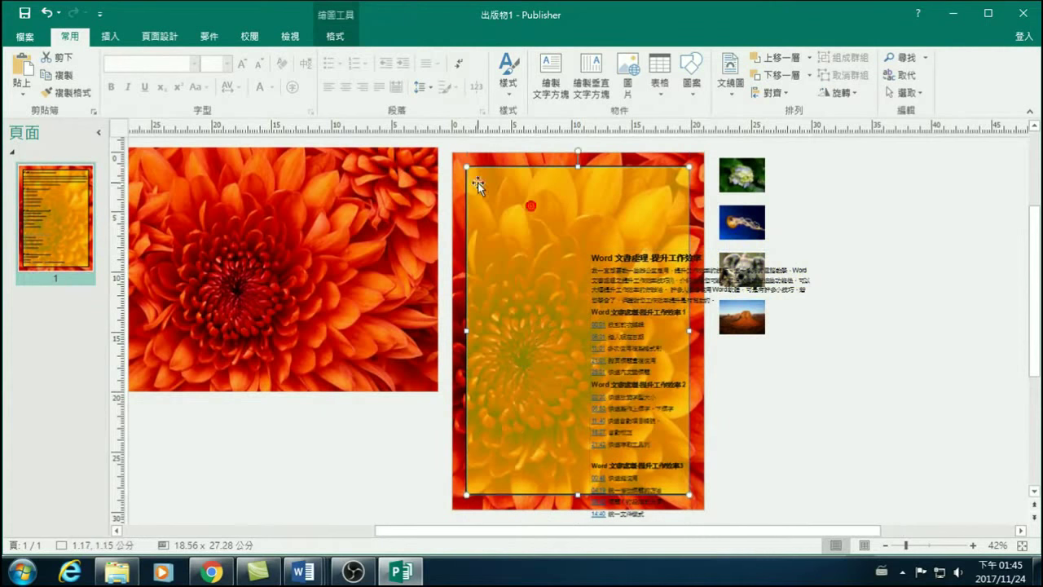
Browse the Shapes gallery without adding a shape, then move the course text up to the page top.
{"action": "left_click", "coordinate": [110, 36]}
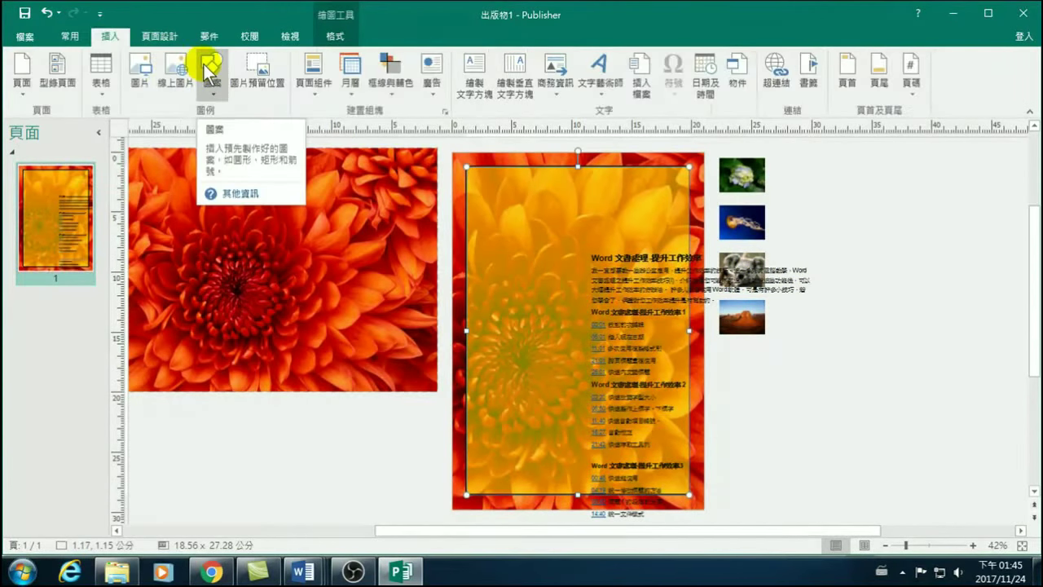
{"action": "left_click", "coordinate": [210, 72]}
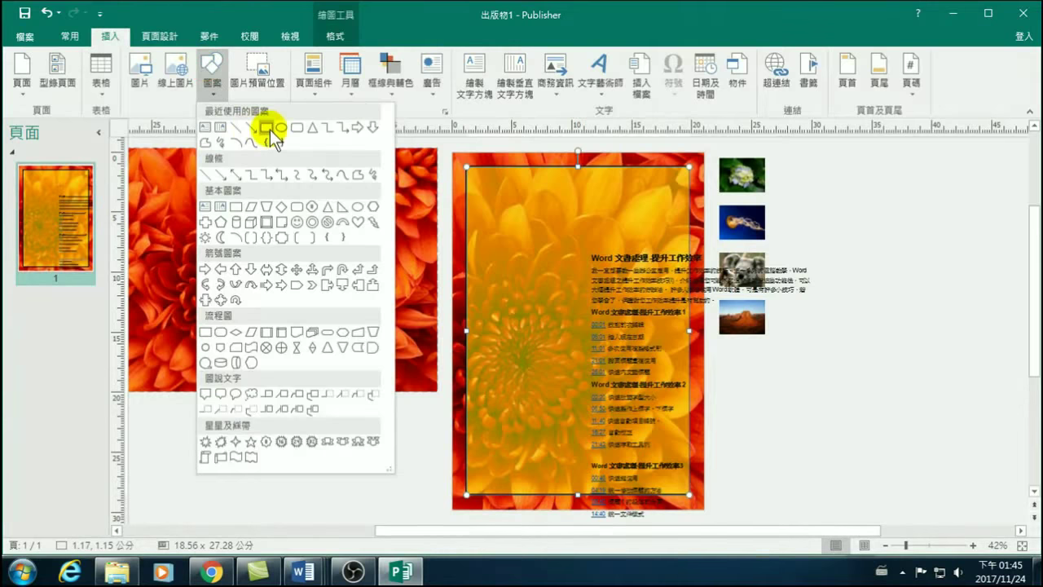
{"action": "left_click", "coordinate": [423, 452]}
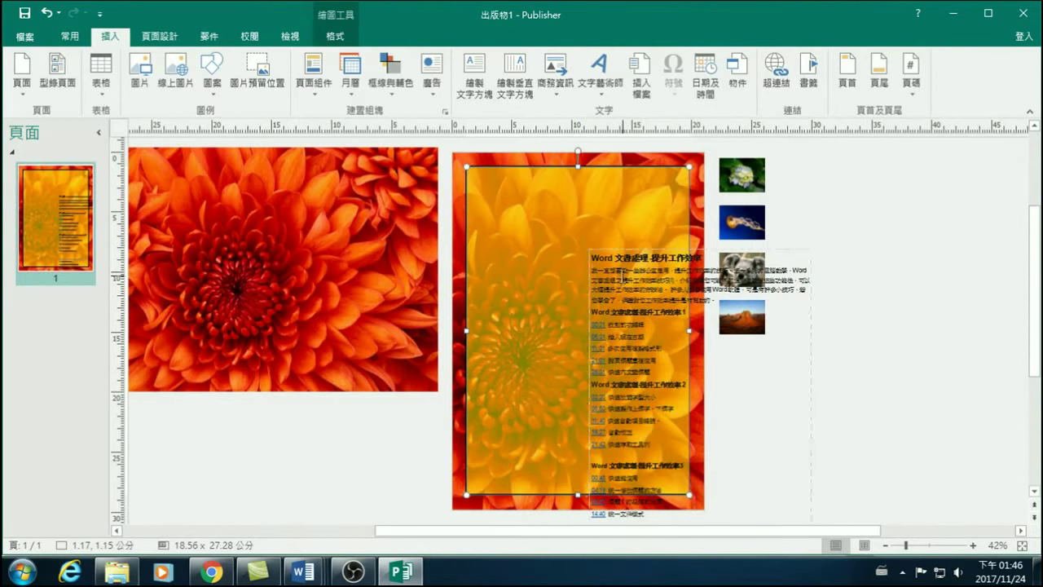
{"action": "left_click", "coordinate": [624, 249]}
{"action": "left_click_drag", "start_coordinate": [624, 250], "coordinate": [521, 184]}
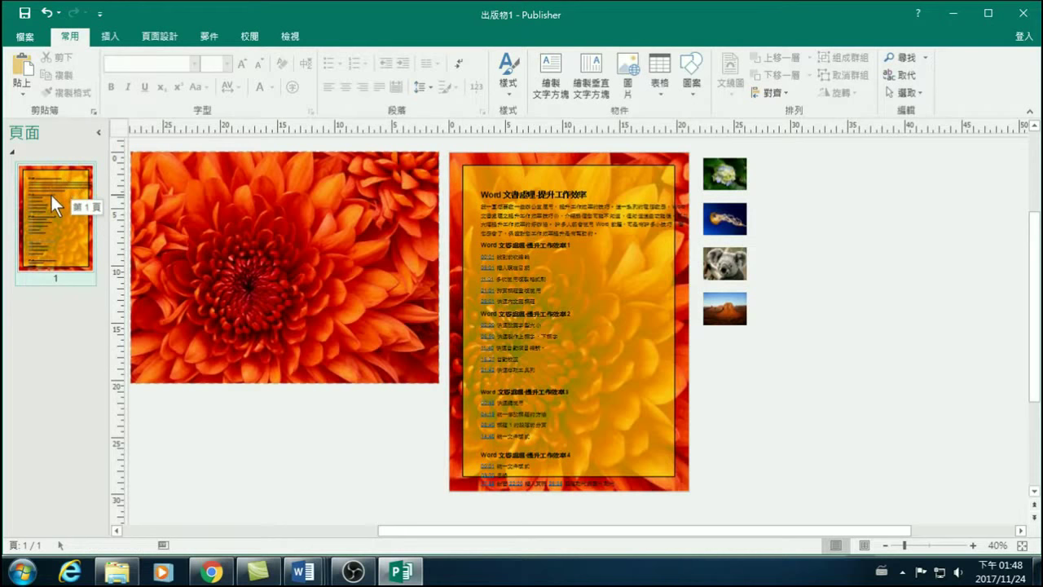
Insert a blank page 2 and leave the flower picture off-page to its left.
{"action": "left_click", "coordinate": [320, 254]}
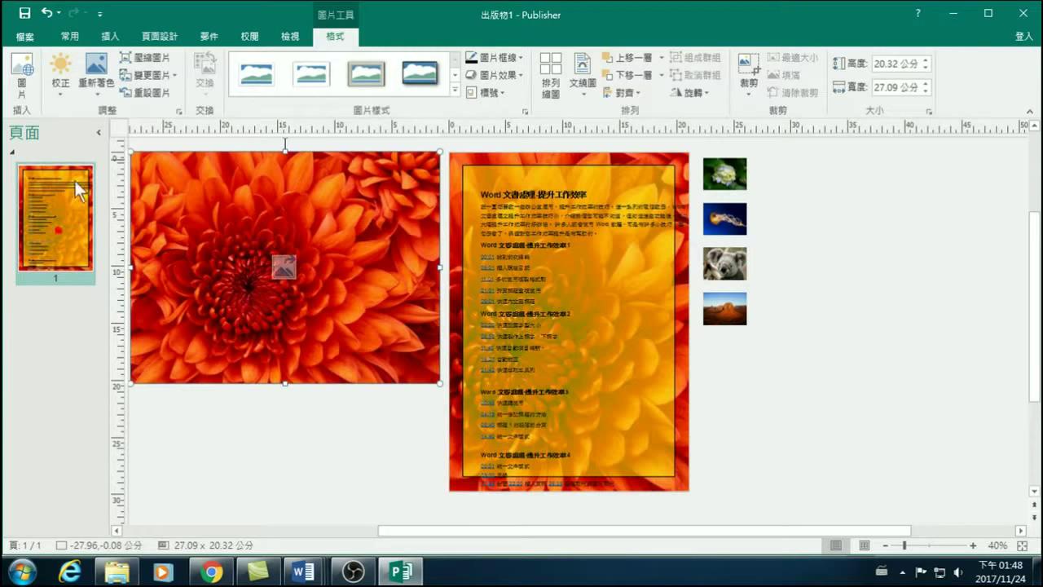
{"action": "left_click", "coordinate": [112, 35]}
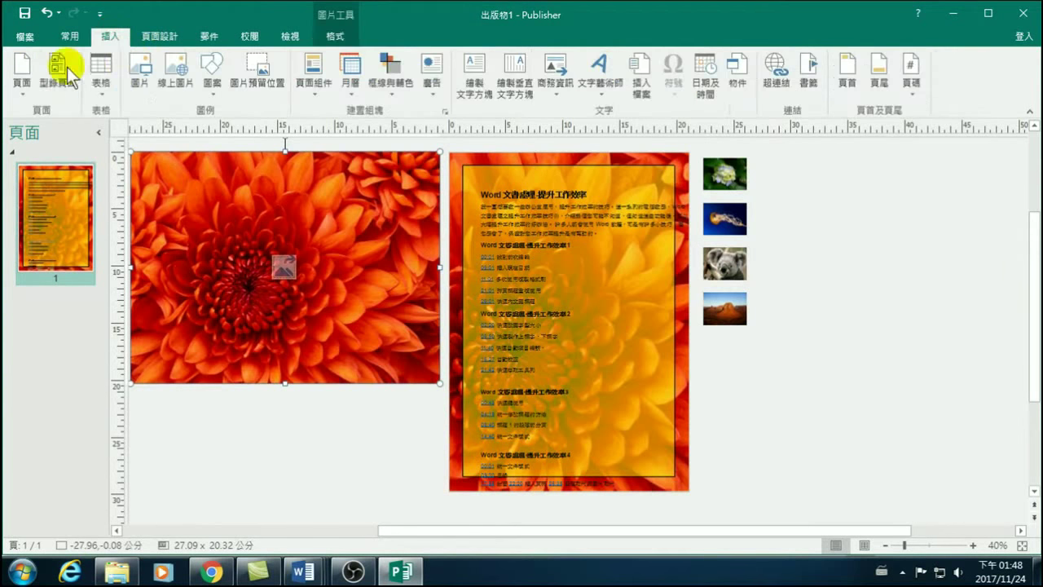
{"action": "left_click", "coordinate": [18, 70]}
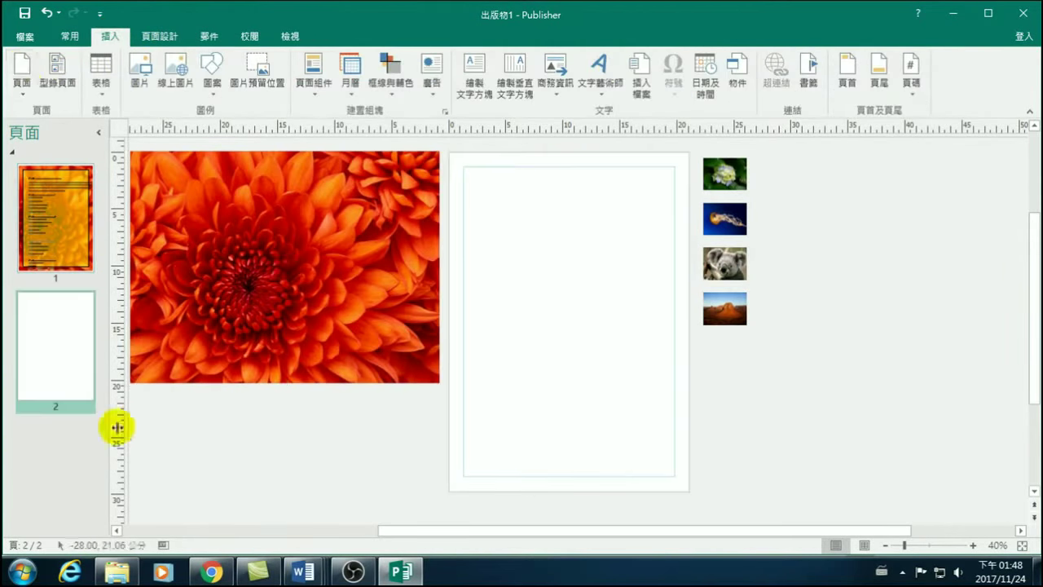
{"action": "left_click", "coordinate": [335, 265]}
{"action": "left_click_drag", "start_coordinate": [330, 229], "coordinate": [640, 222]}
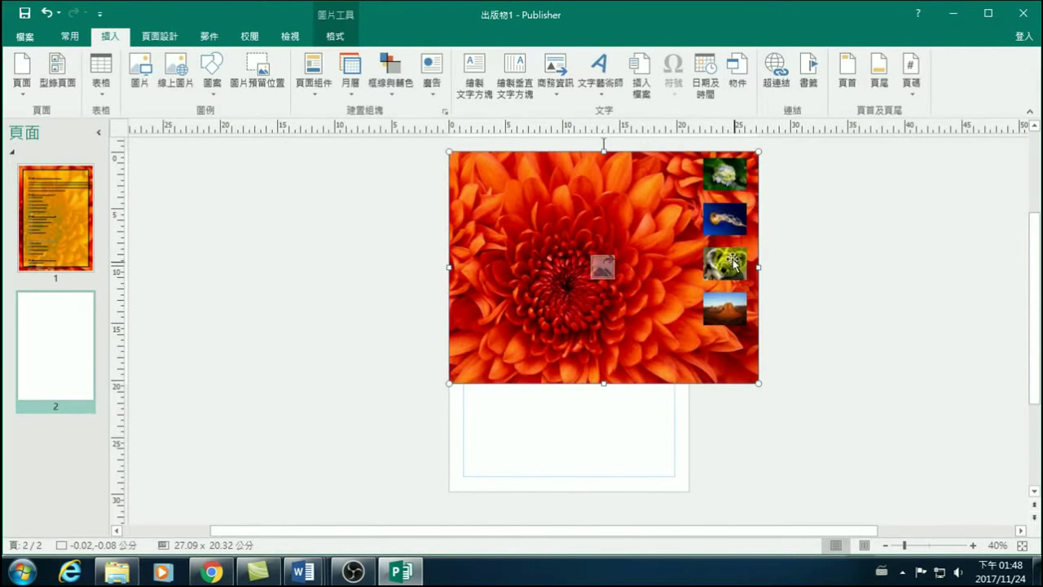
{"action": "left_click_drag", "start_coordinate": [592, 196], "coordinate": [317, 197]}
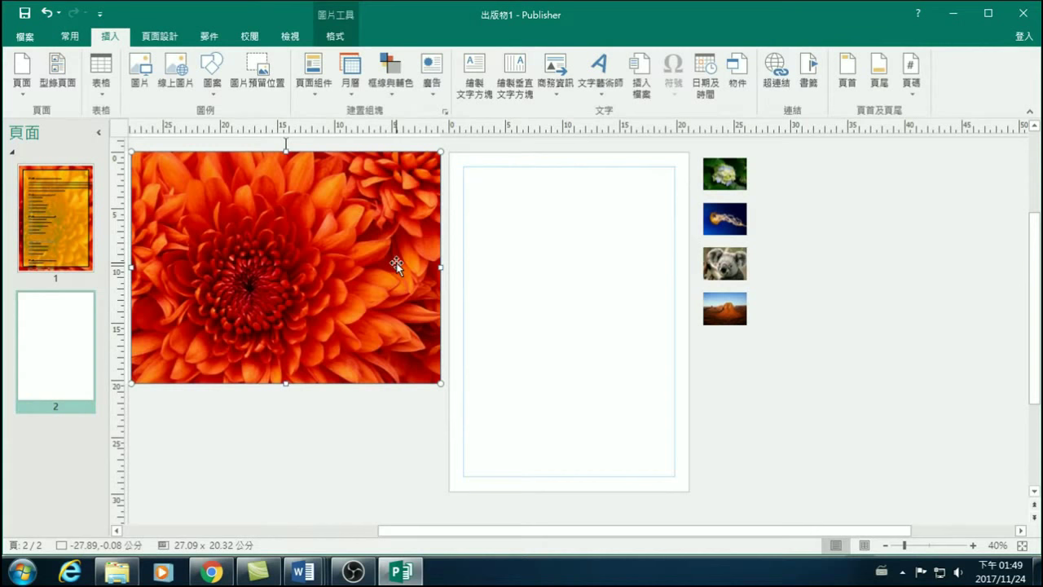
{"action": "right_click", "coordinate": [300, 218]}
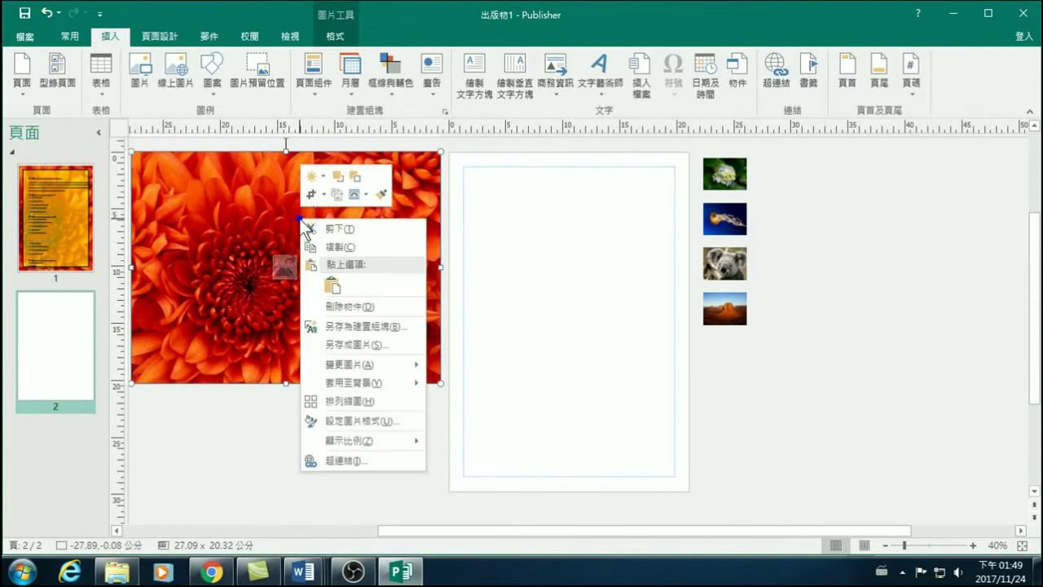
{"action": "mouse_move", "coordinate": [335, 387]}
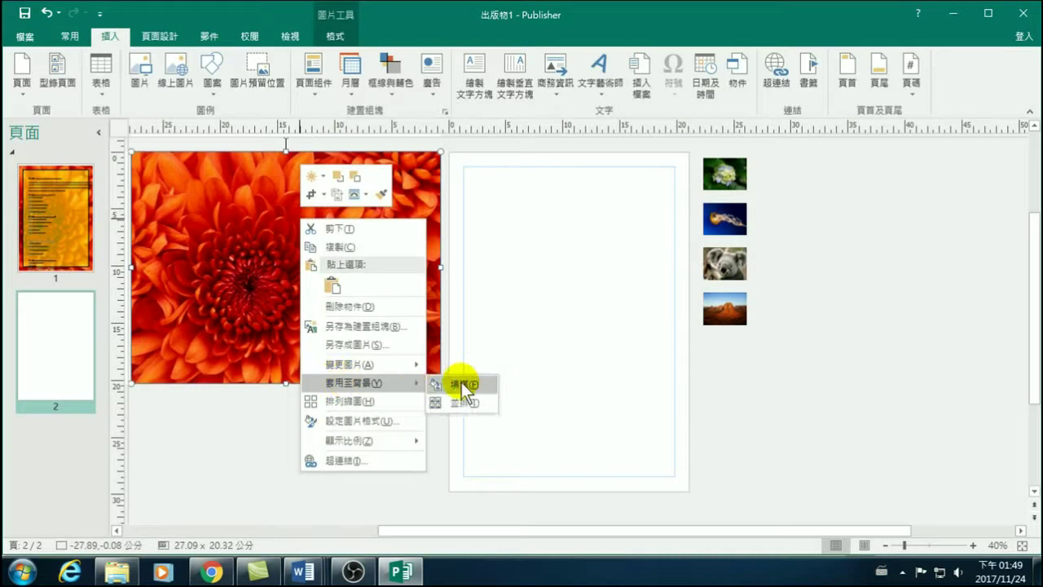
{"action": "left_click", "coordinate": [230, 249]}
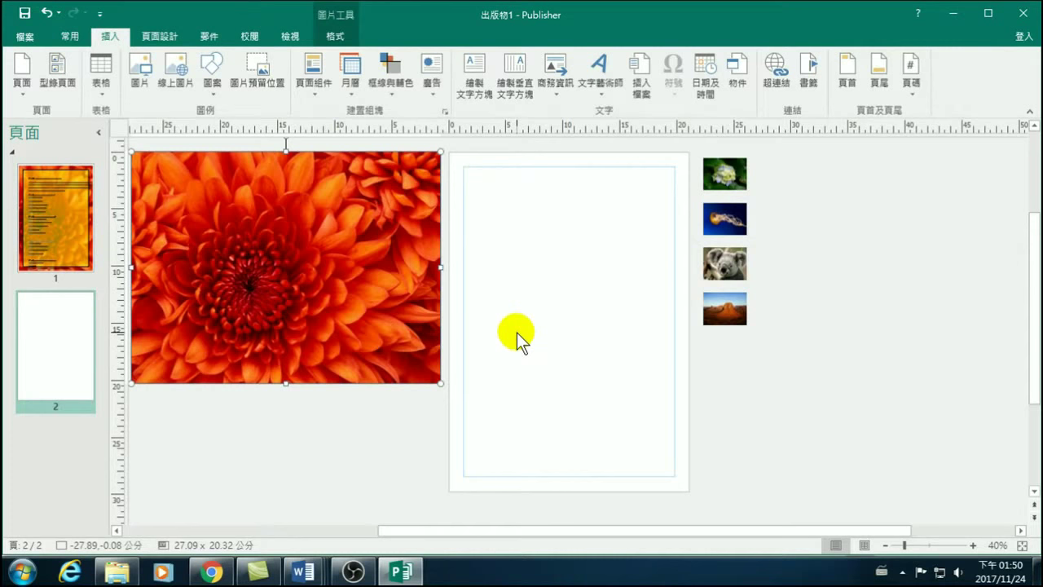
{"action": "mouse_move", "coordinate": [366, 233]}
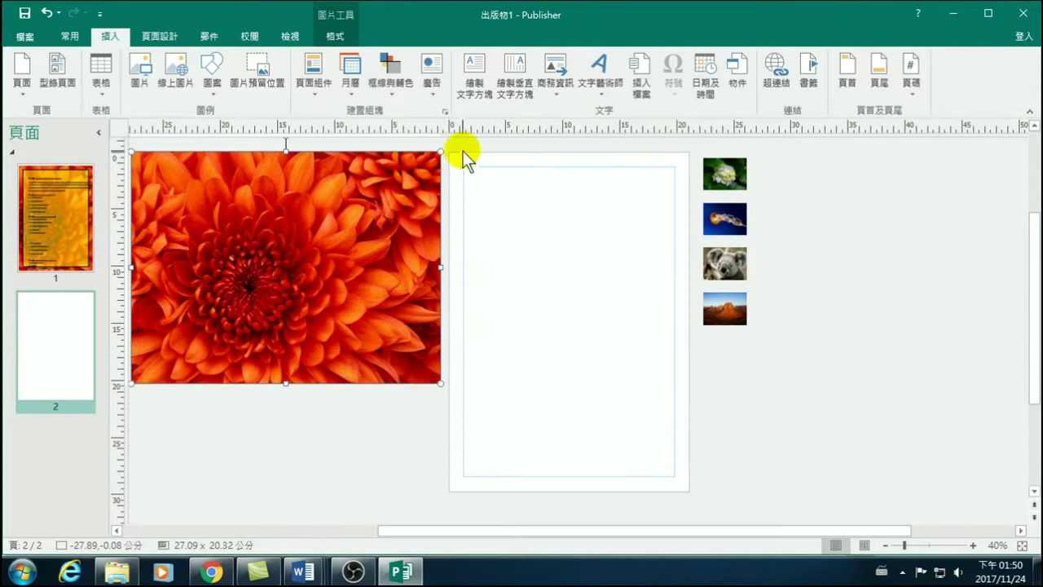
Enlarge the flower picture from its corner to about 39.68 × 29.76 cm.
{"action": "left_click", "coordinate": [438, 452]}
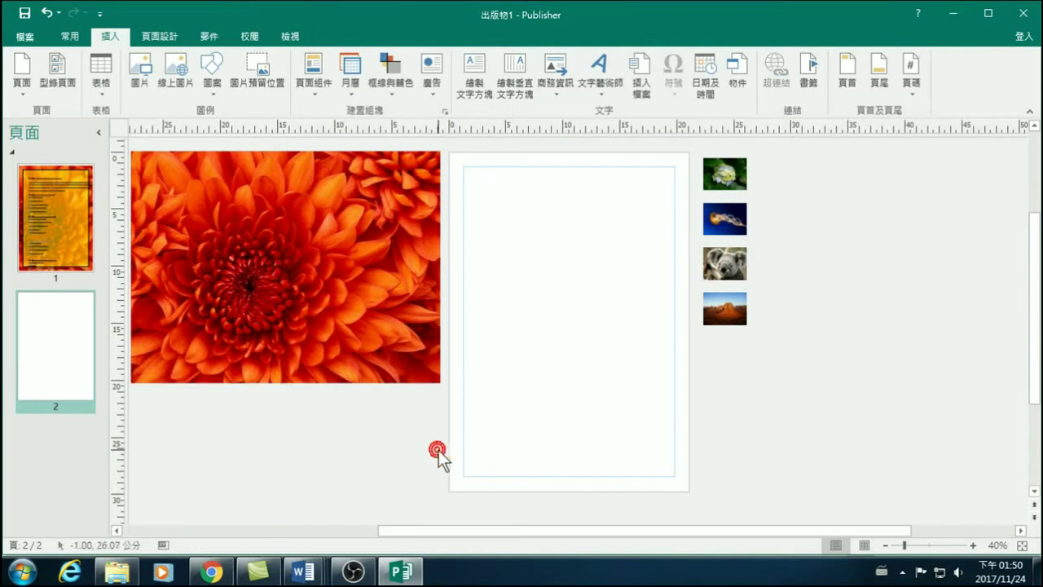
{"action": "left_click", "coordinate": [346, 277]}
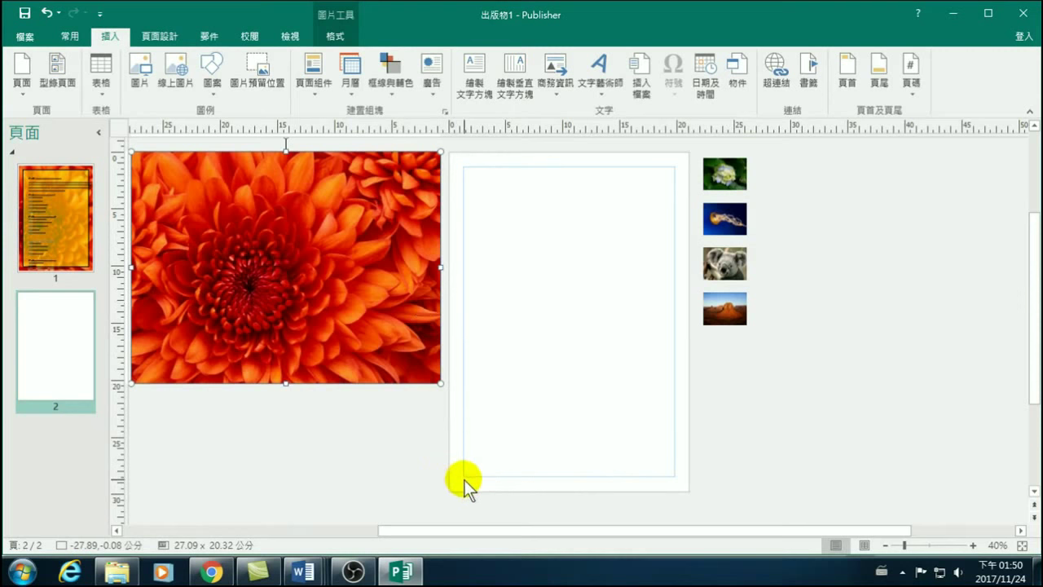
{"action": "left_click_drag", "start_coordinate": [444, 384], "coordinate": [585, 467]}
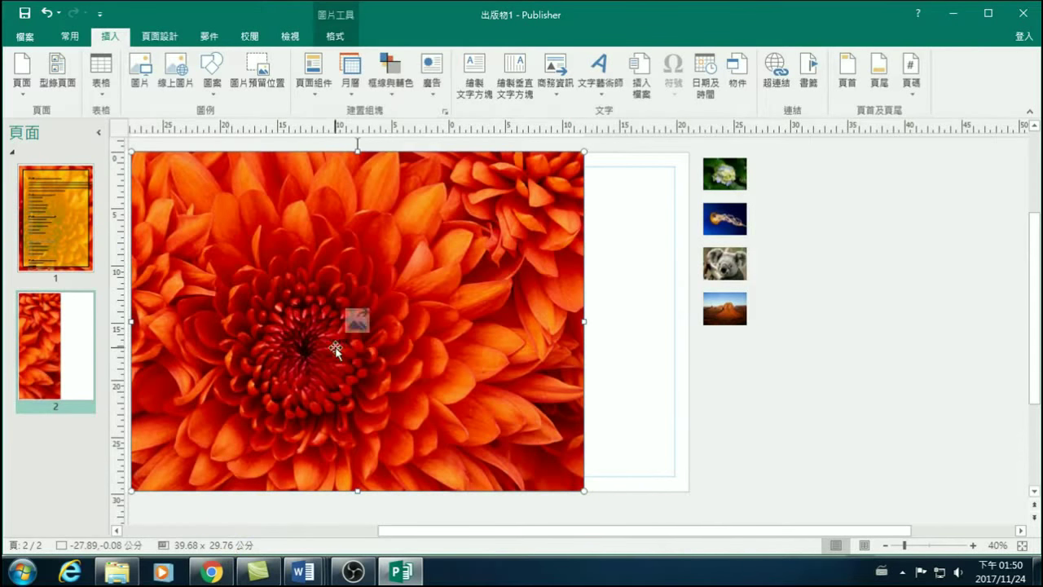
Drag the enlarged picture across page 2 and drop it off the page to the left.
{"action": "left_click_drag", "start_coordinate": [407, 256], "coordinate": [537, 314]}
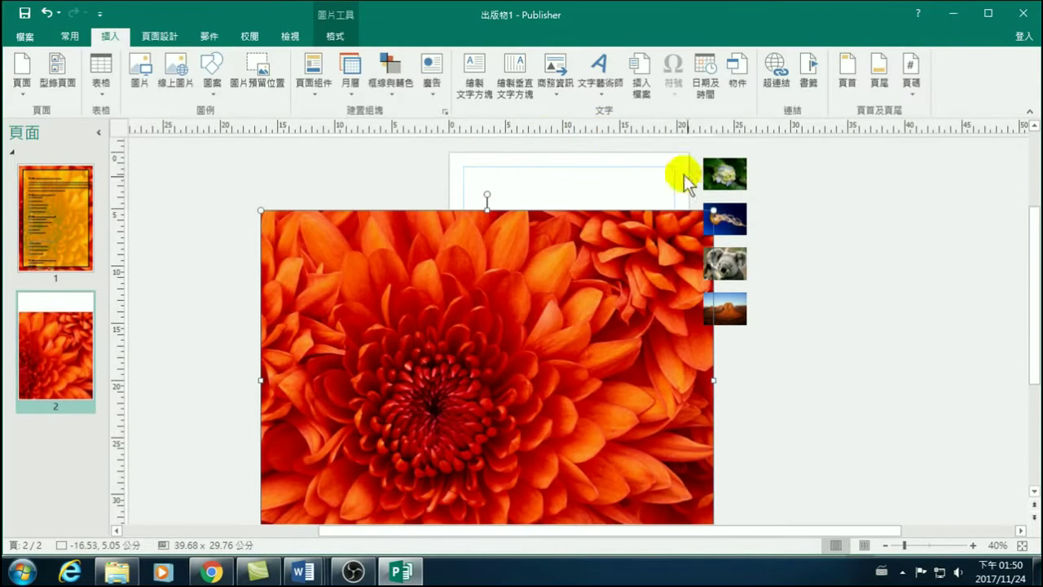
{"action": "left_click_drag", "start_coordinate": [573, 359], "coordinate": [670, 306]}
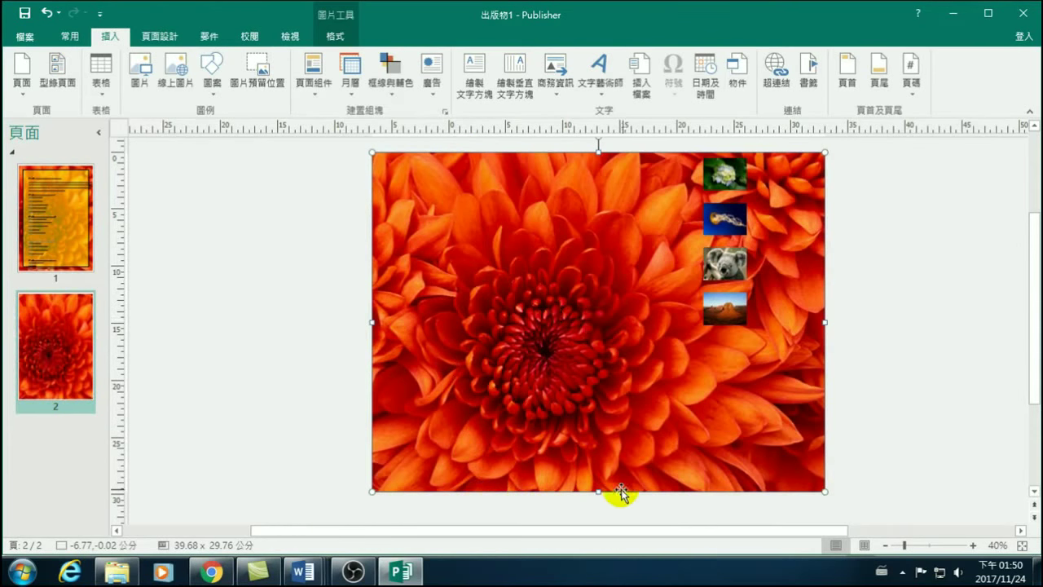
{"action": "left_click", "coordinate": [675, 147]}
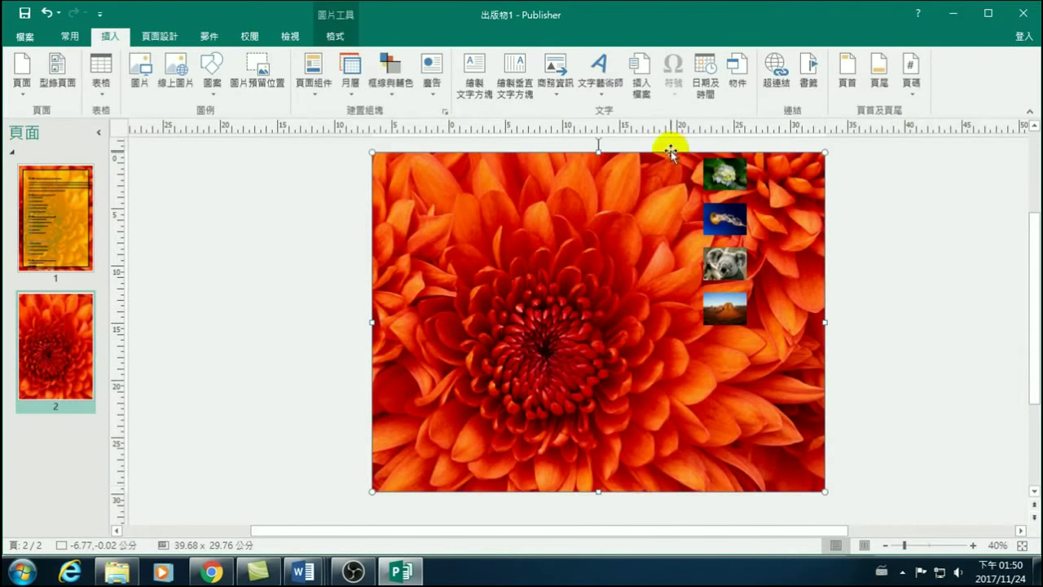
{"action": "left_click_drag", "start_coordinate": [668, 153], "coordinate": [443, 205]}
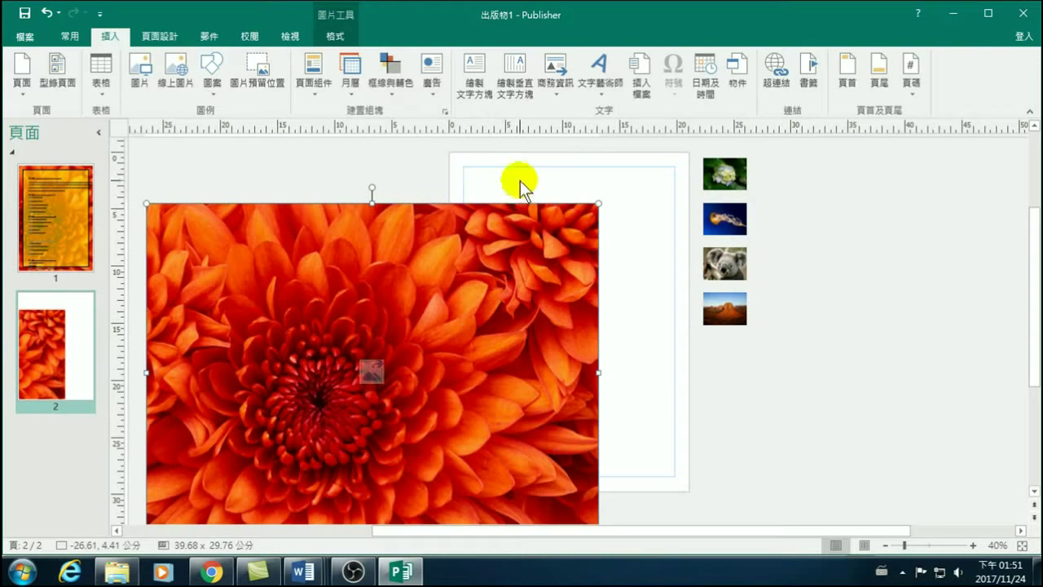
{"action": "left_click", "coordinate": [447, 200]}
{"action": "left_click", "coordinate": [196, 203]}
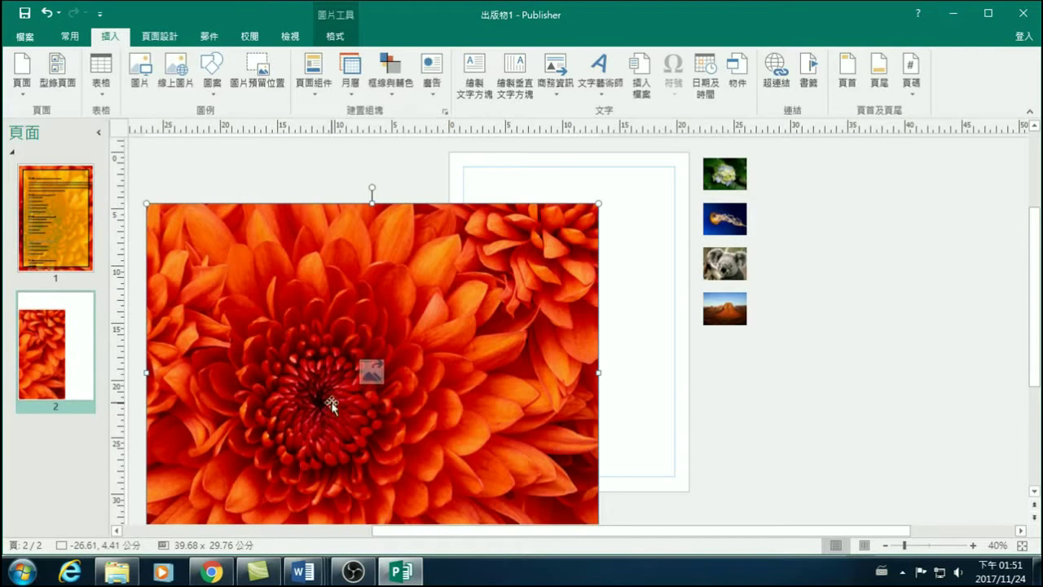
{"action": "left_click", "coordinate": [652, 230]}
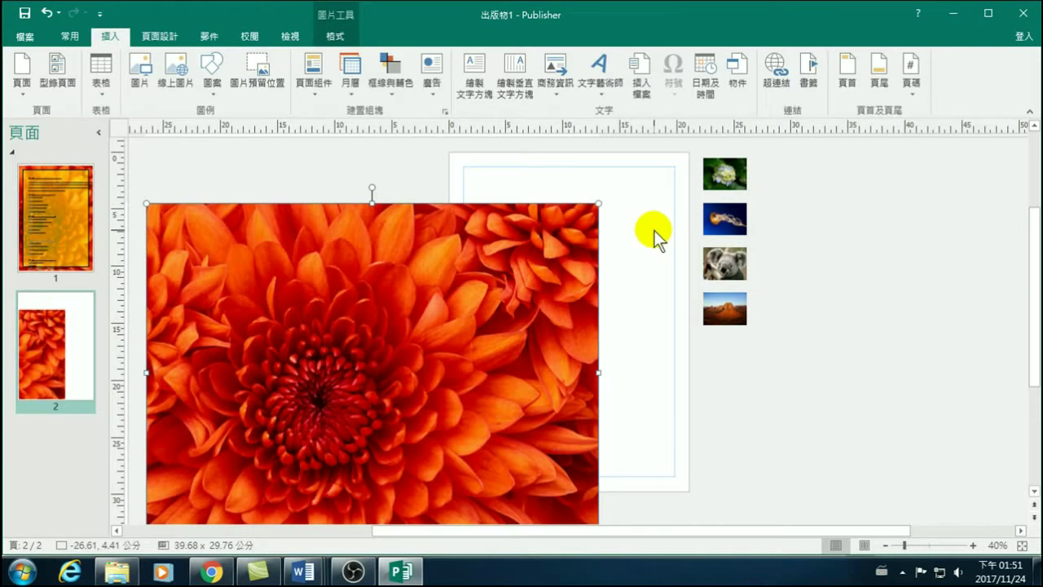
{"action": "left_click_drag", "start_coordinate": [451, 243], "coordinate": [294, 192]}
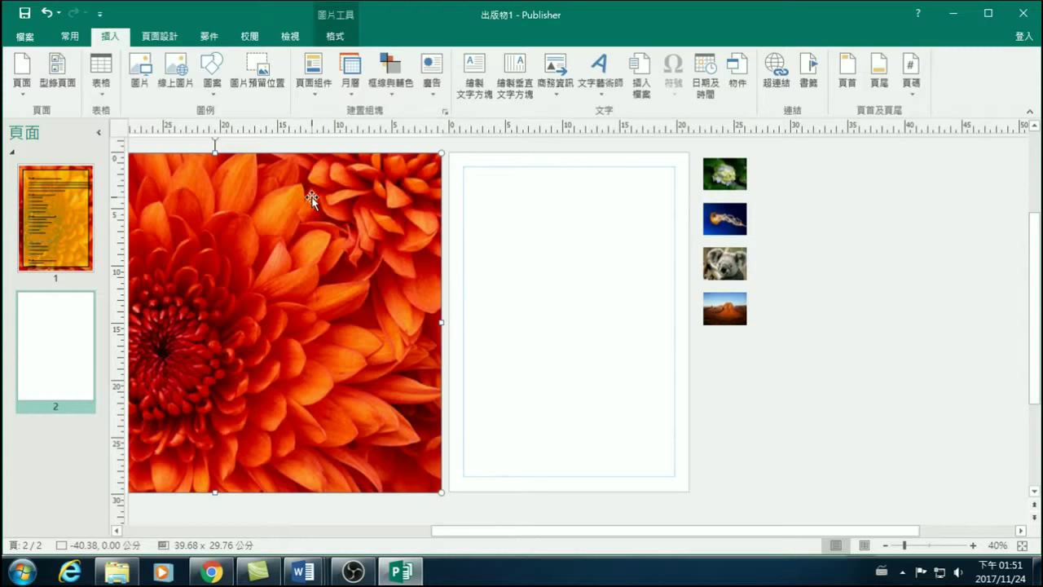
Reset the flower picture to its original 27.09 × 20.32 cm and apply it as page 2's background fill.
{"action": "left_click", "coordinate": [147, 73]}
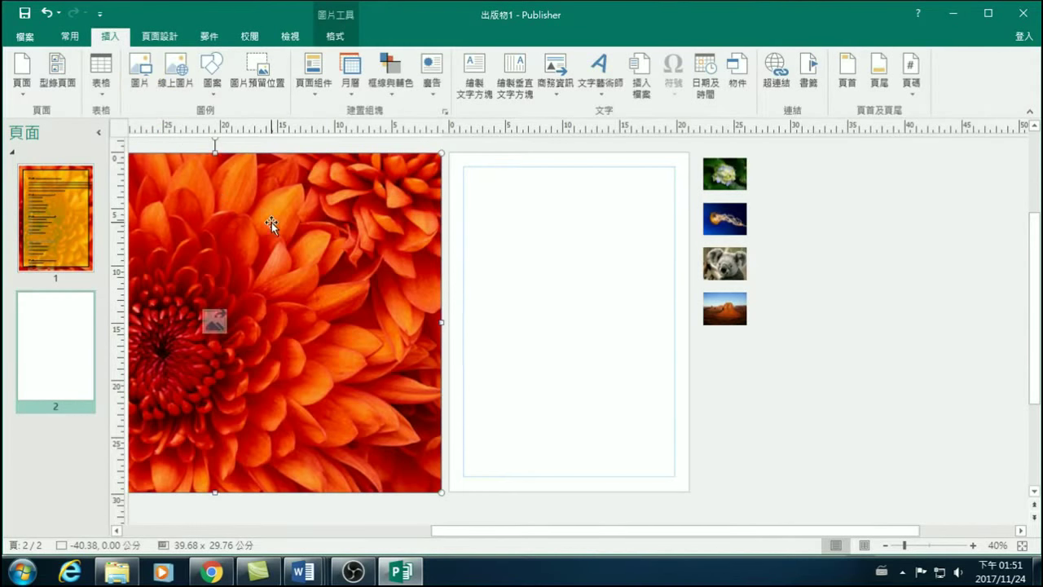
{"action": "left_click", "coordinate": [331, 32]}
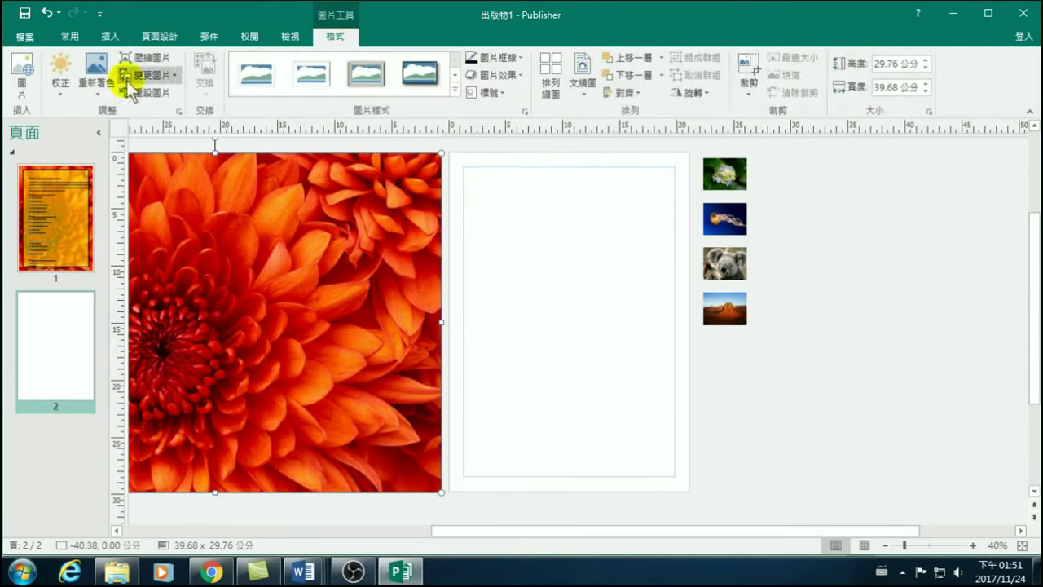
{"action": "left_click", "coordinate": [146, 93]}
{"action": "left_click_drag", "start_coordinate": [207, 252], "coordinate": [344, 251]}
{"action": "right_click", "coordinate": [263, 201]}
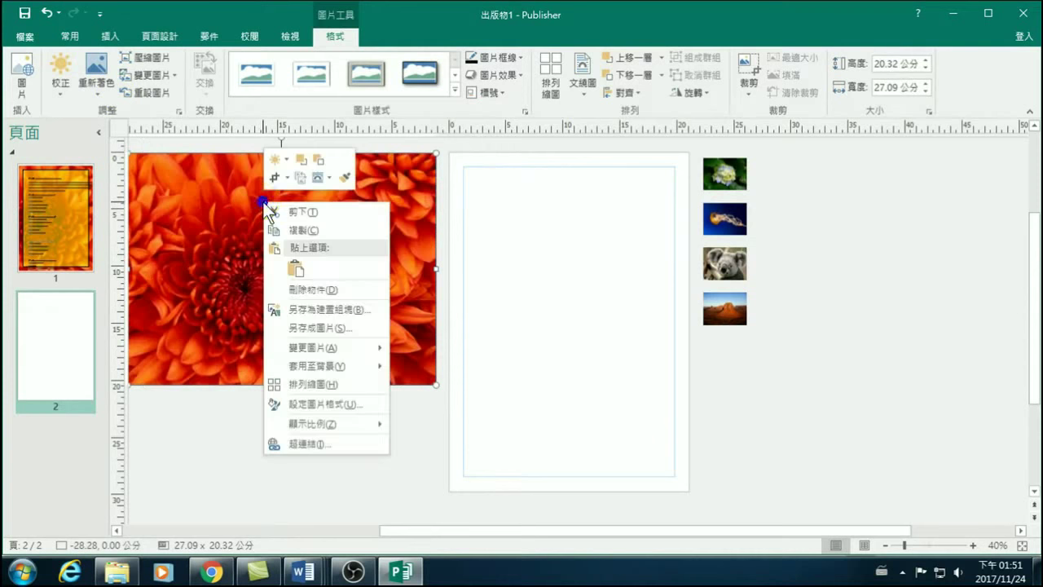
{"action": "mouse_move", "coordinate": [318, 371]}
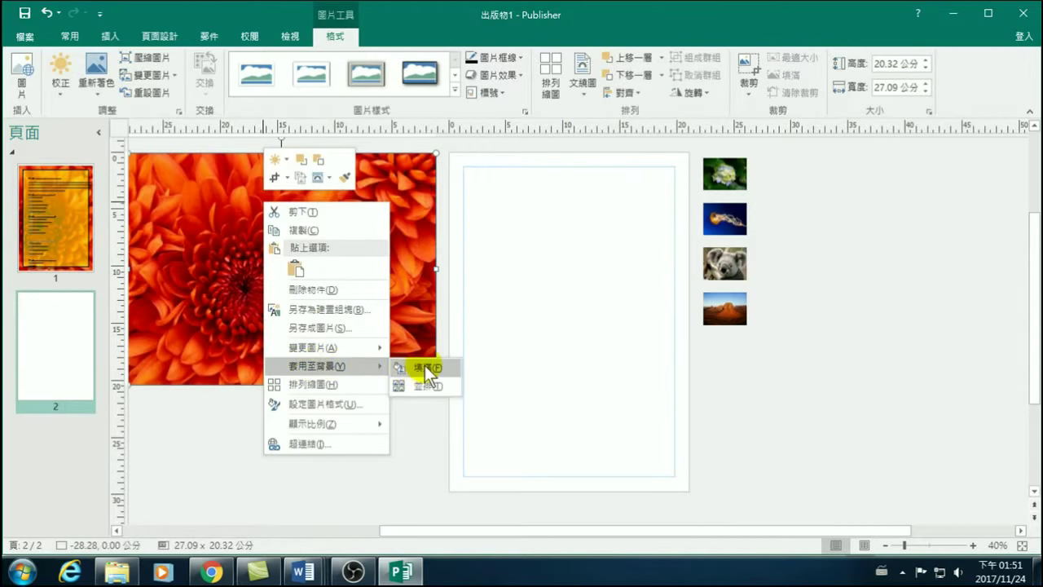
{"action": "left_click", "coordinate": [427, 376]}
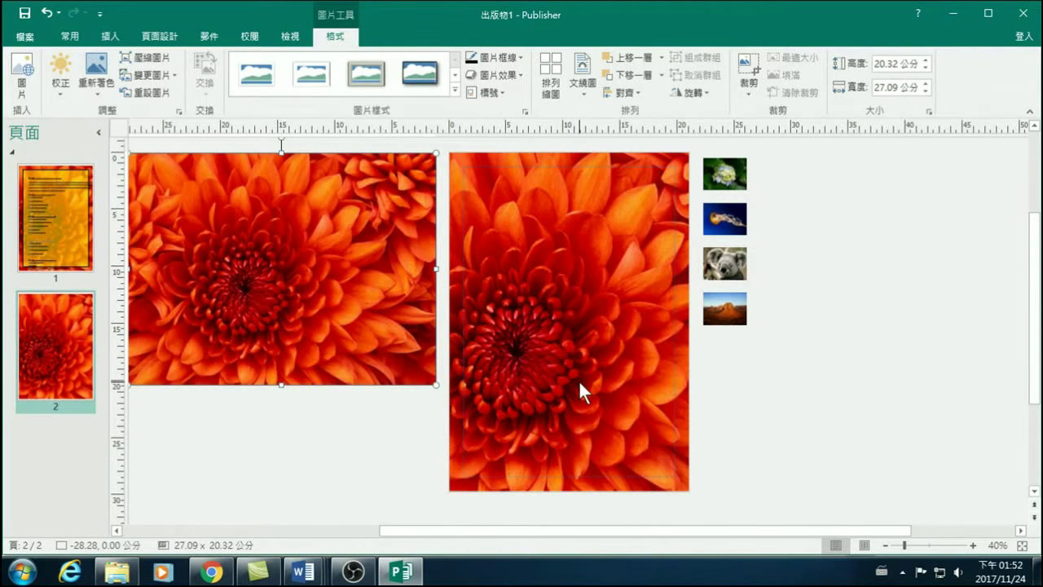
{"action": "left_click_drag", "start_coordinate": [398, 528], "coordinate": [366, 528]}
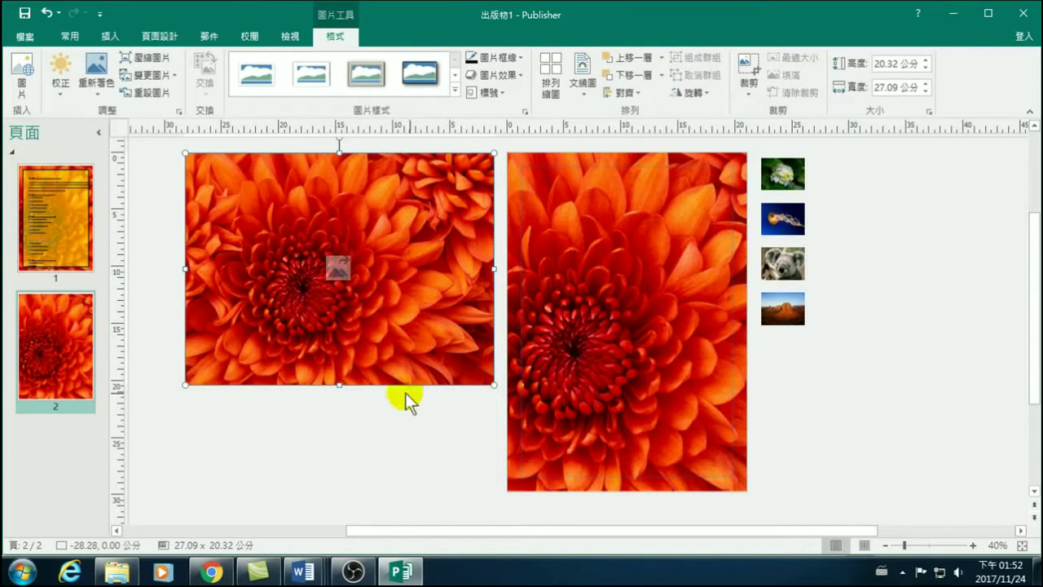
{"action": "left_click_drag", "start_coordinate": [495, 387], "coordinate": [633, 481]}
{"action": "left_click_drag", "start_coordinate": [501, 388], "coordinate": [310, 383]}
{"action": "scroll", "coordinate": [370, 355], "scroll_direction": "down", "scroll_amount": 1, "text": "ctrl"}
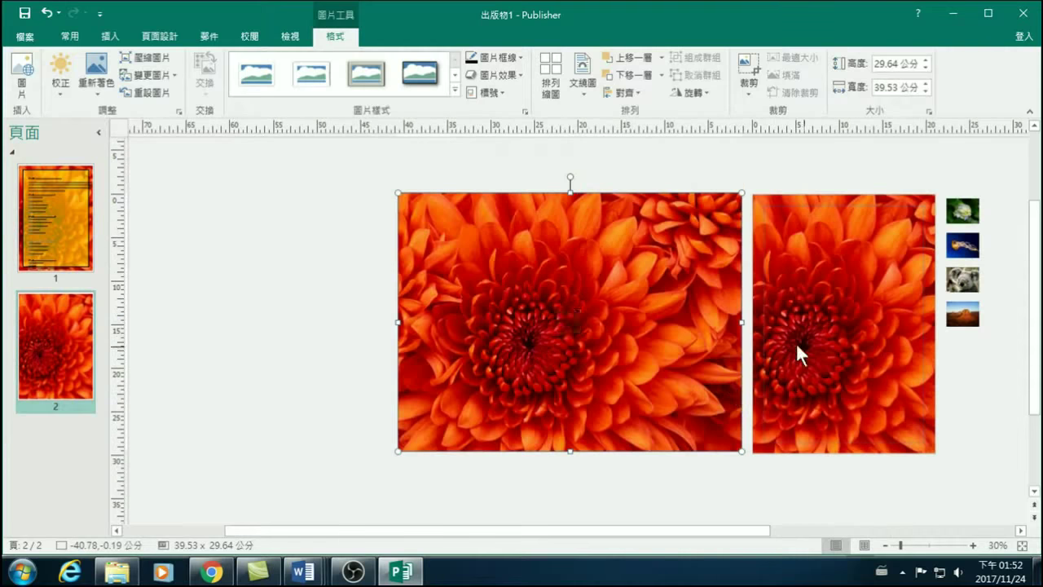
{"action": "left_click", "coordinate": [643, 198]}
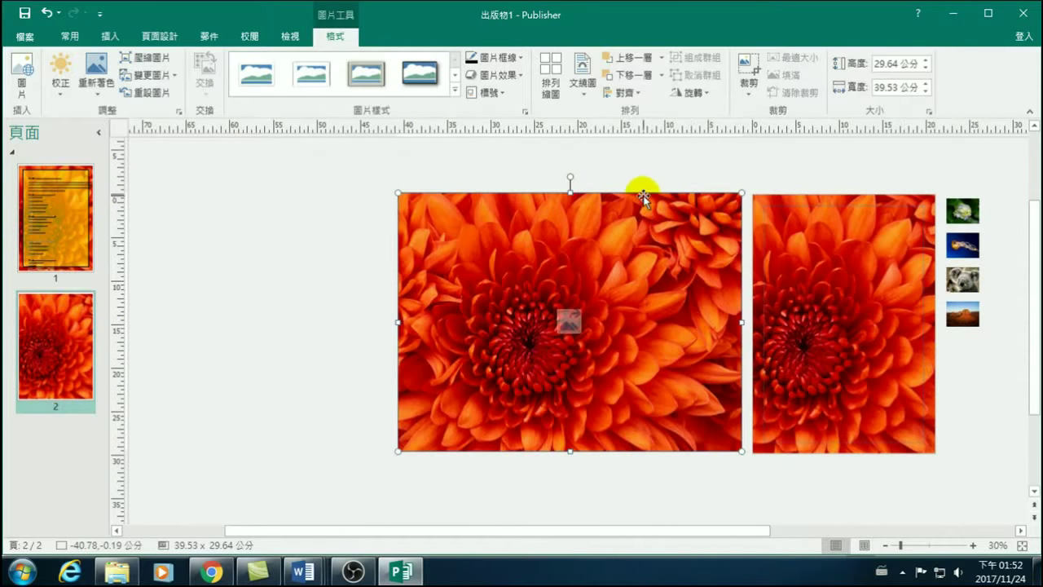
{"action": "left_click", "coordinate": [661, 450]}
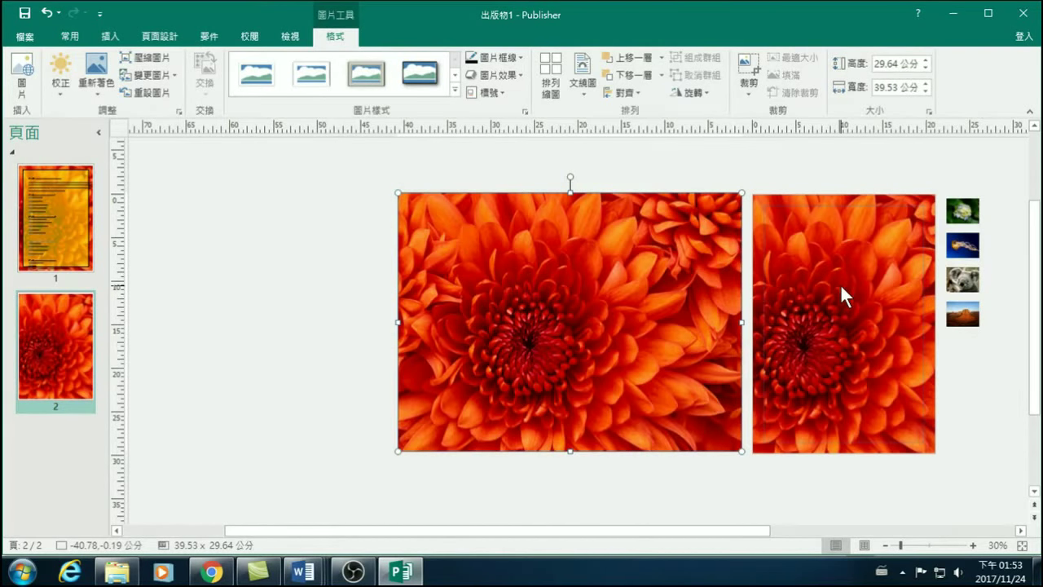
Crop the flower picture to a Heart shape and adjust the crop edges.
{"action": "mouse_move", "coordinate": [589, 300]}
{"action": "left_click", "coordinate": [748, 84]}
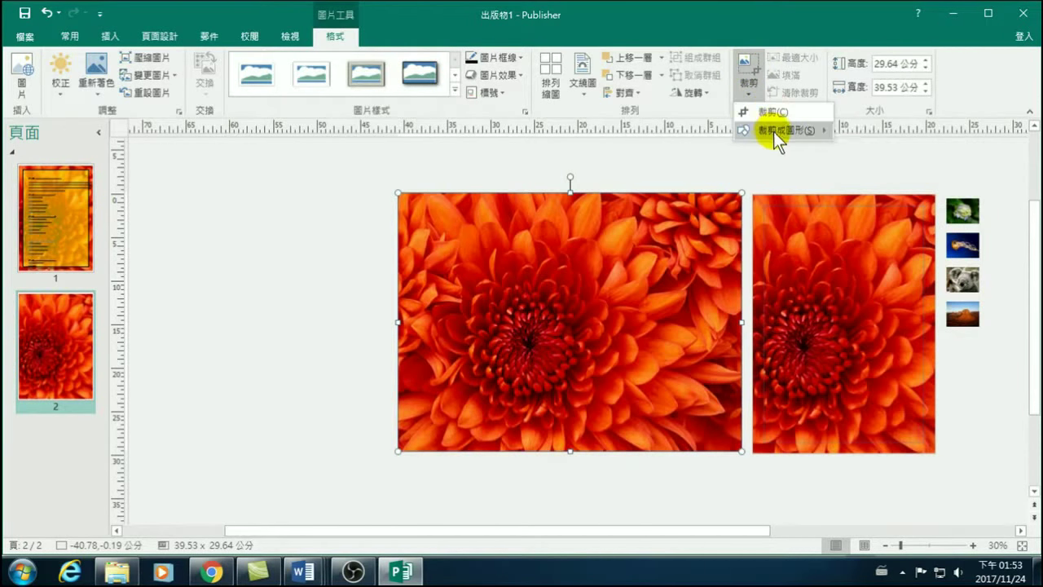
{"action": "mouse_move", "coordinate": [772, 131]}
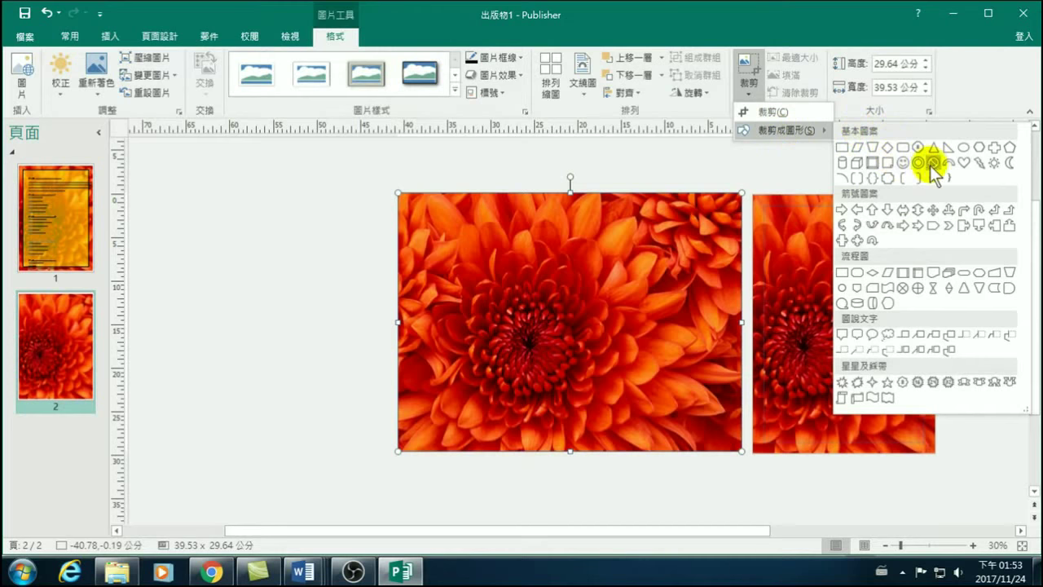
{"action": "left_click", "coordinate": [964, 162]}
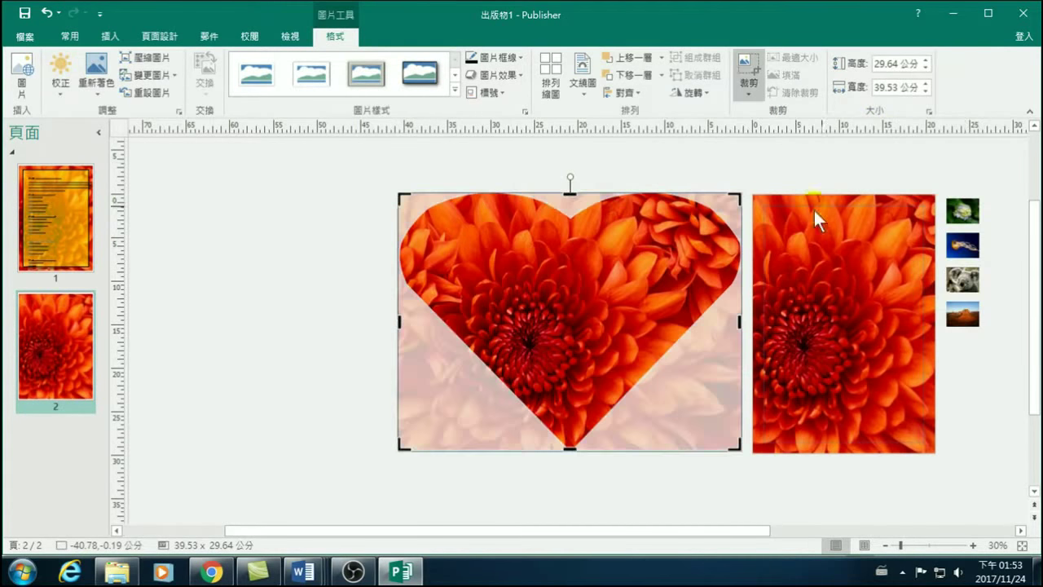
{"action": "left_click", "coordinate": [575, 451]}
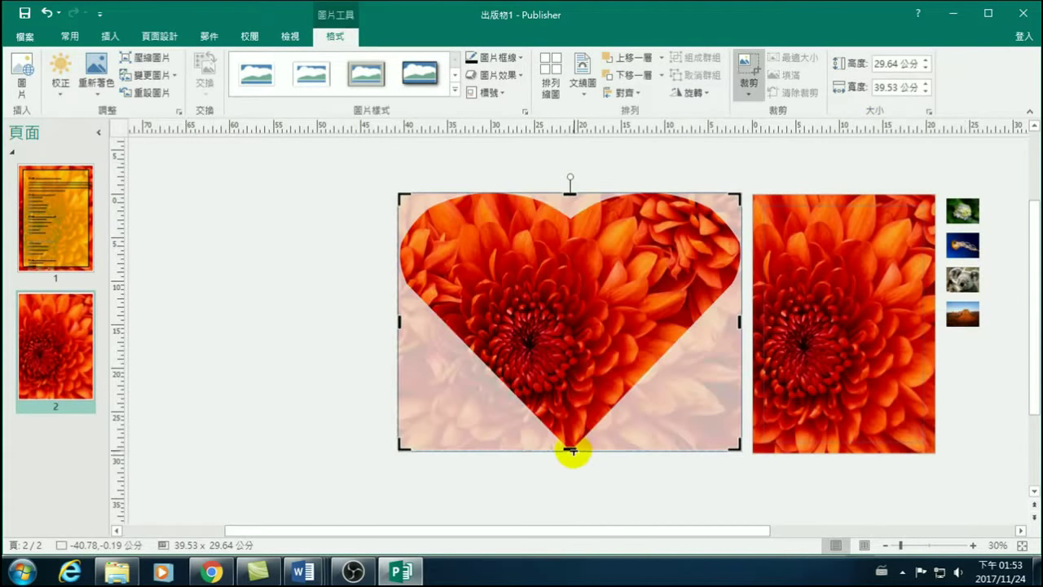
{"action": "left_click_drag", "start_coordinate": [568, 448], "coordinate": [570, 406]}
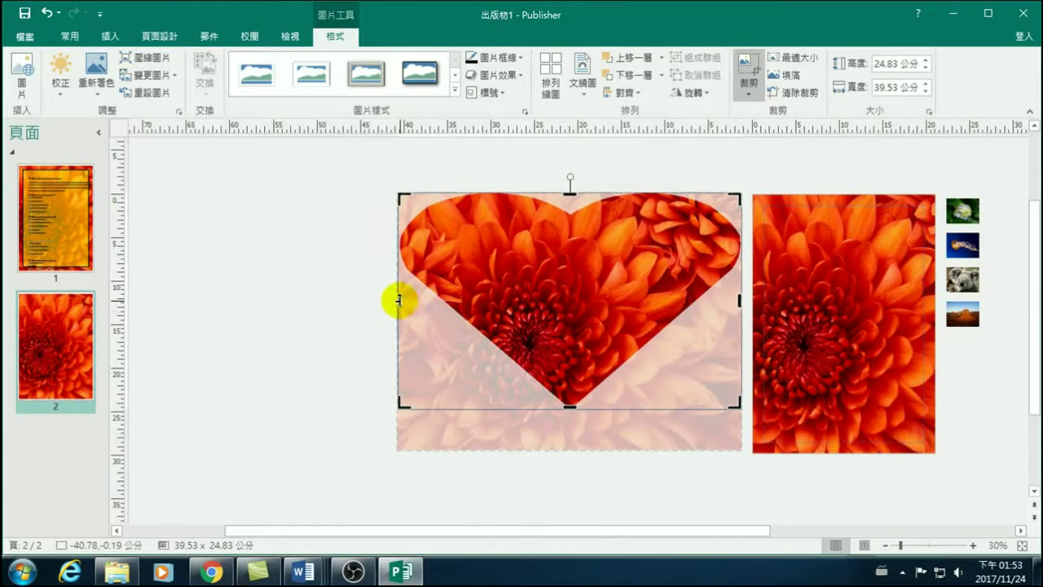
{"action": "left_click_drag", "start_coordinate": [398, 300], "coordinate": [462, 318]}
{"action": "left_click_drag", "start_coordinate": [615, 269], "coordinate": [665, 232]}
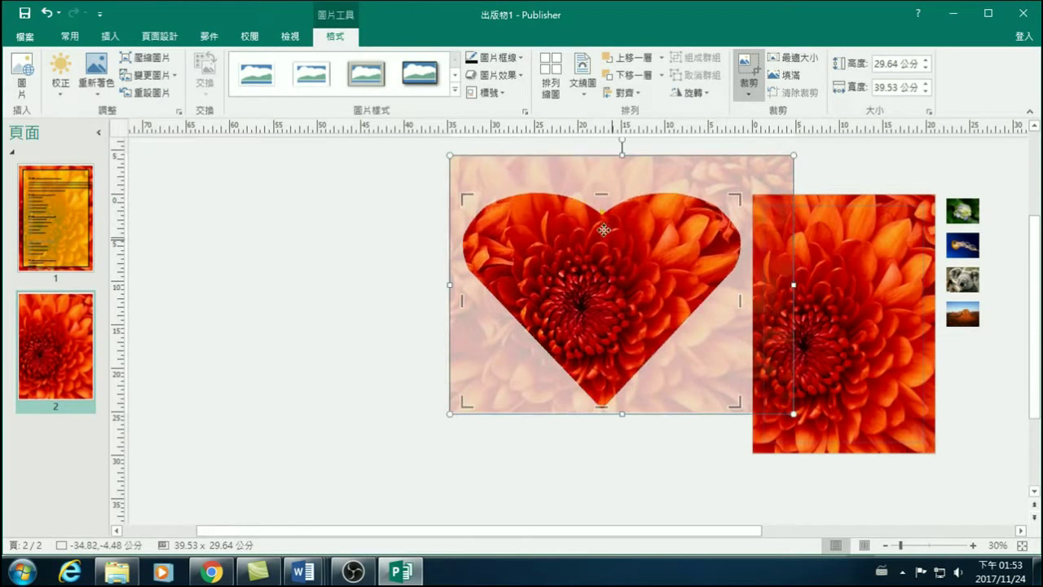
{"action": "left_click", "coordinate": [383, 351]}
Move the heart picture left and shrink it to about 19.09 × 14.69 cm.
{"action": "left_click", "coordinate": [591, 274]}
{"action": "left_click_drag", "start_coordinate": [591, 275], "coordinate": [414, 288]}
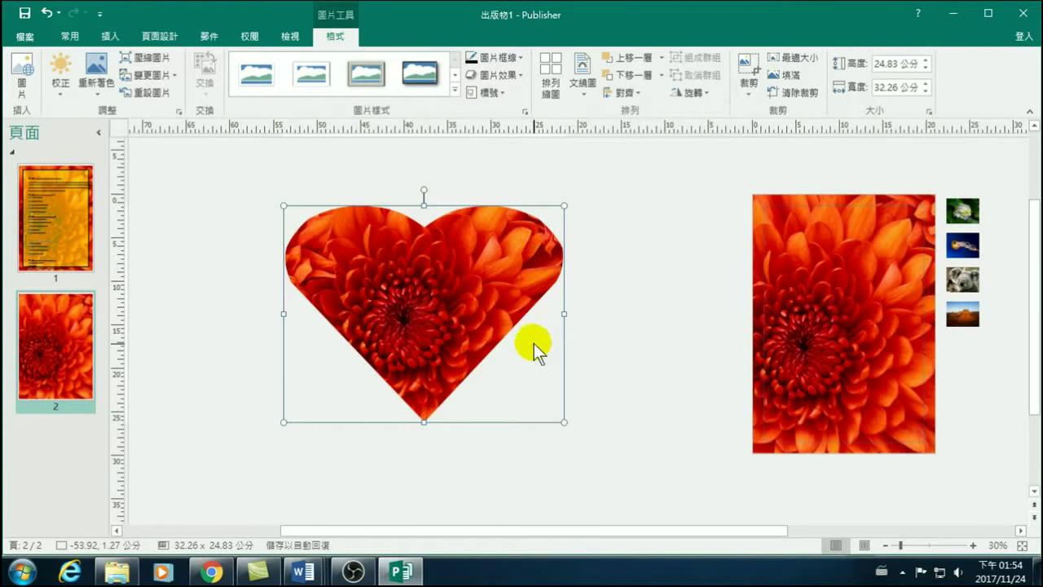
{"action": "left_click_drag", "start_coordinate": [563, 421], "coordinate": [430, 333]}
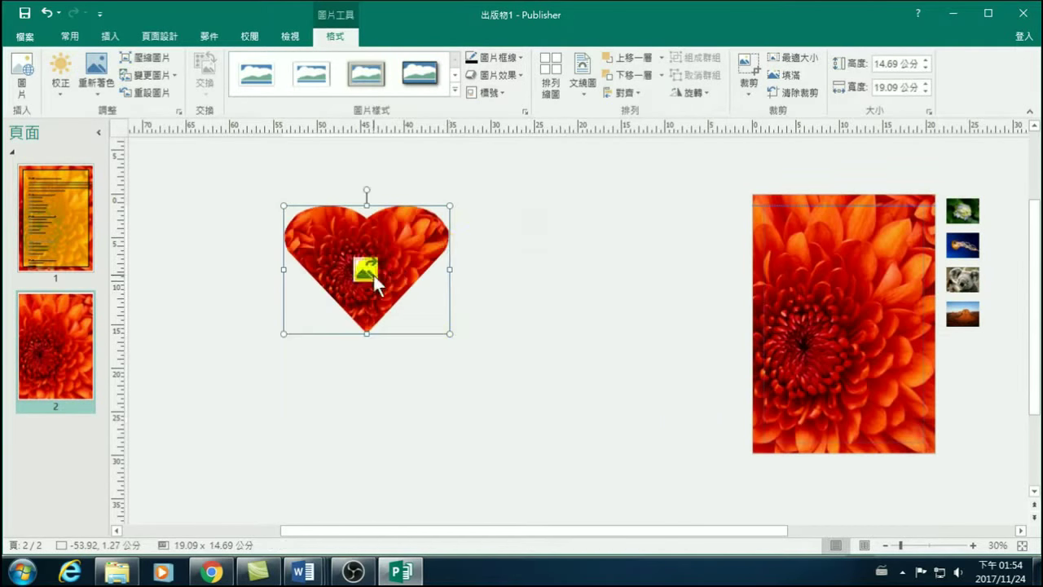
Change the heart crop to the Flowchart: Punched Tape shape.
{"action": "left_click", "coordinate": [748, 62]}
{"action": "left_click", "coordinate": [749, 88]}
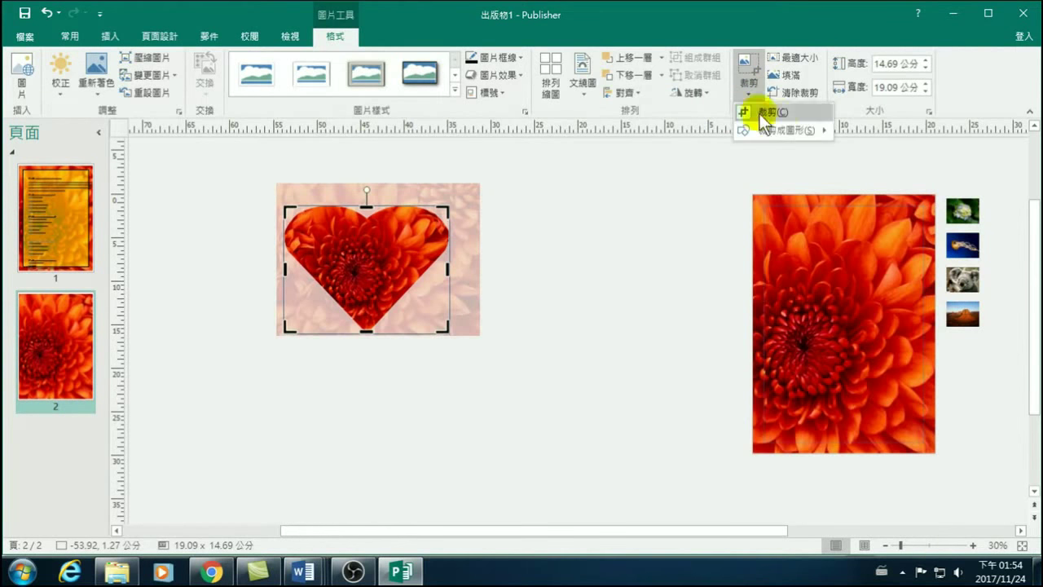
{"action": "mouse_move", "coordinate": [776, 130]}
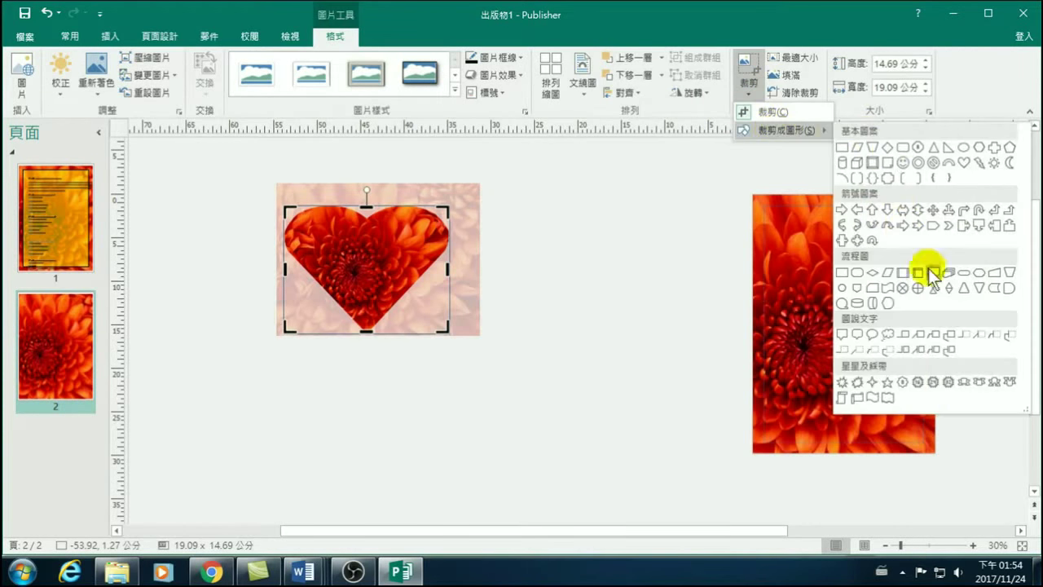
{"action": "left_click", "coordinate": [887, 287]}
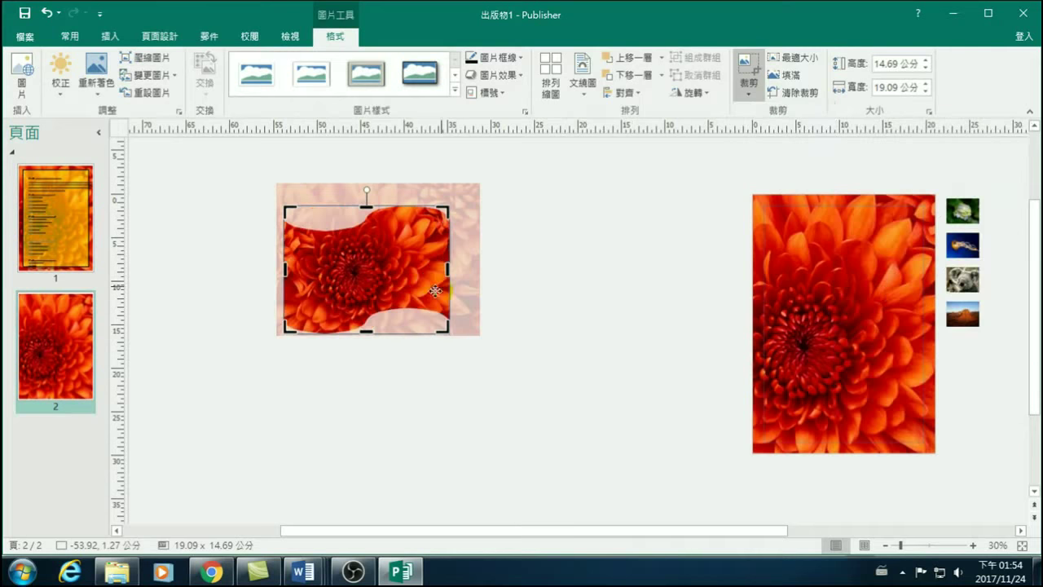
{"action": "left_click_drag", "start_coordinate": [448, 268], "coordinate": [472, 268]}
{"action": "left_click", "coordinate": [554, 288]}
{"action": "left_click", "coordinate": [581, 323]}
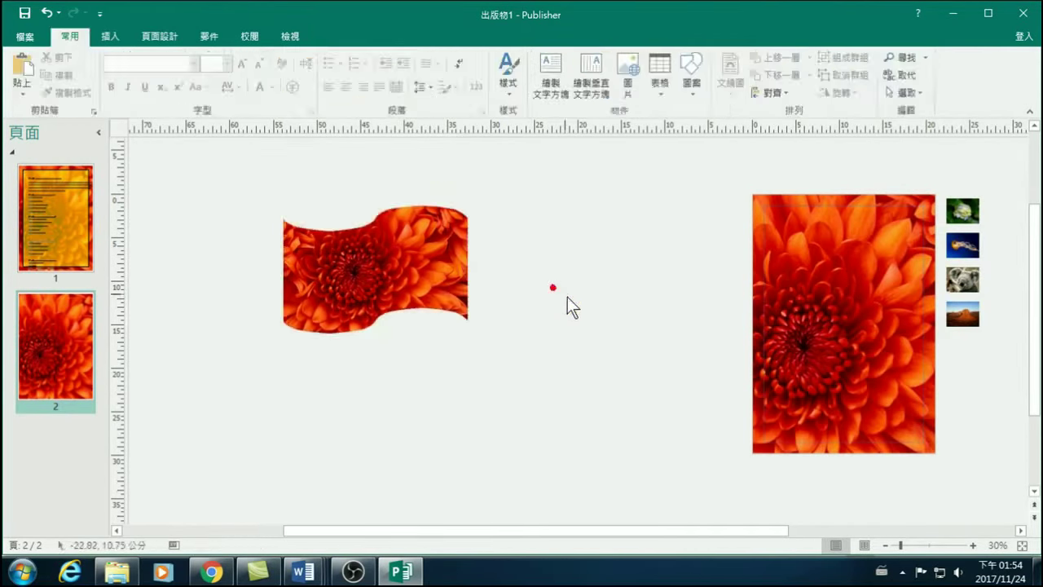
Trim the wavy picture from the right into a narrow strip about 10.25 × 14.69 cm.
{"action": "left_click", "coordinate": [375, 270]}
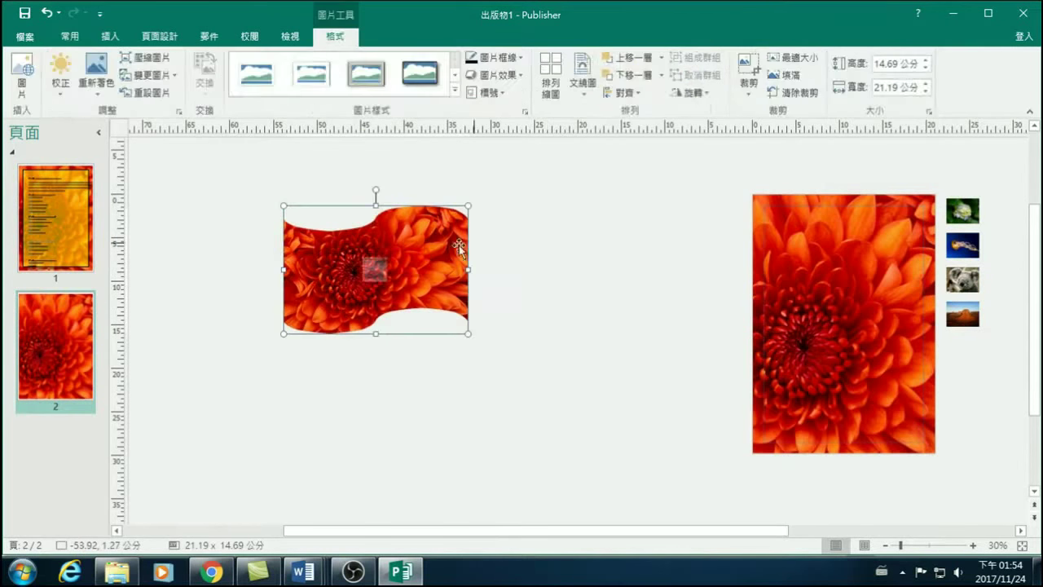
{"action": "left_click", "coordinate": [752, 85]}
{"action": "left_click", "coordinate": [771, 113]}
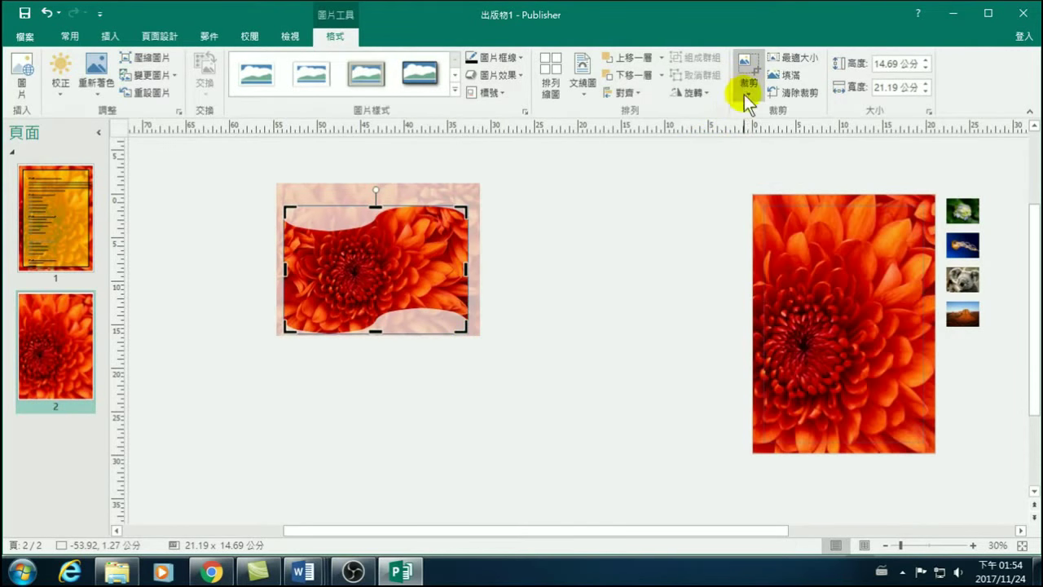
{"action": "left_click", "coordinate": [748, 93]}
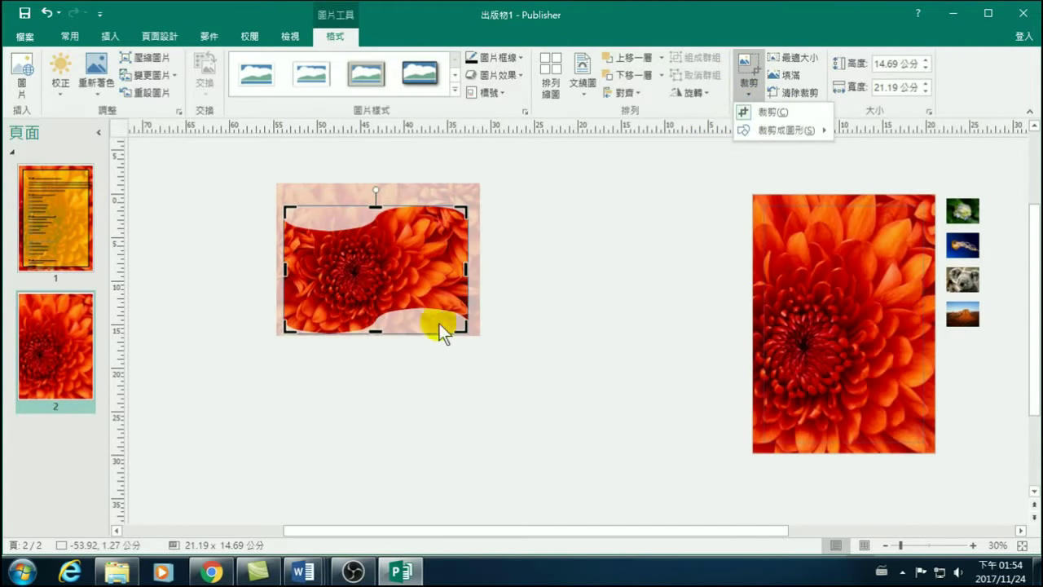
{"action": "left_click", "coordinate": [466, 336]}
{"action": "left_click_drag", "start_coordinate": [467, 268], "coordinate": [413, 269]}
{"action": "left_click", "coordinate": [414, 269]}
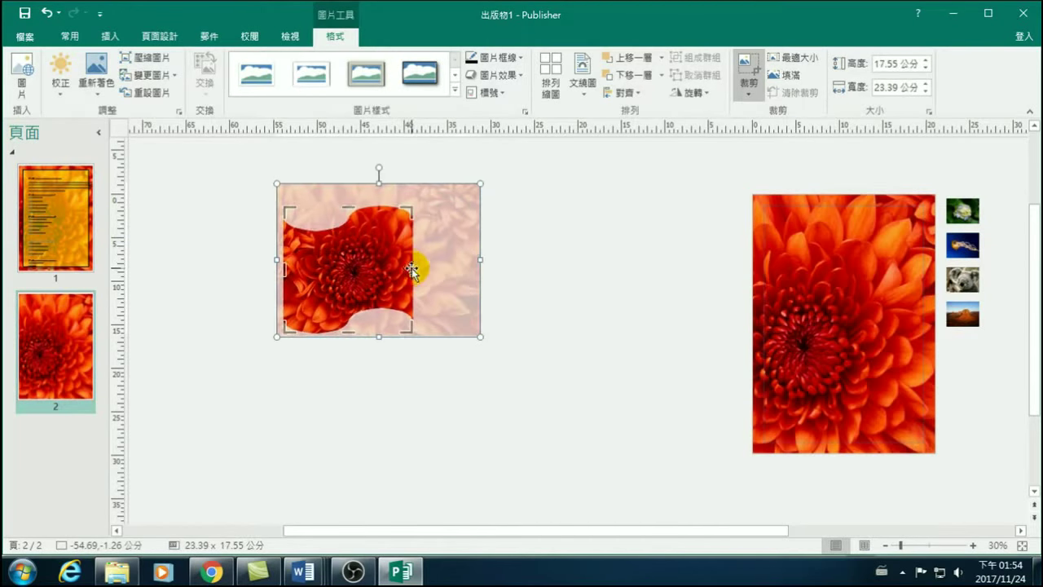
{"action": "left_click_drag", "start_coordinate": [413, 269], "coordinate": [375, 272]}
{"action": "left_click", "coordinate": [519, 289]}
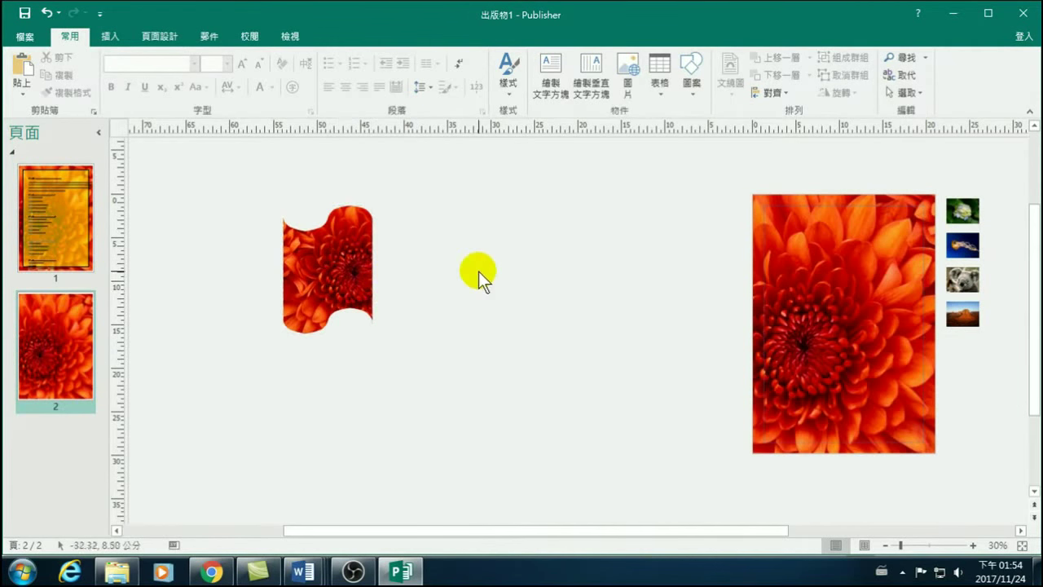
{"action": "double_click", "coordinate": [363, 273]}
Remove the wave crop and trim the right side of the flower picture.
{"action": "left_click", "coordinate": [145, 91]}
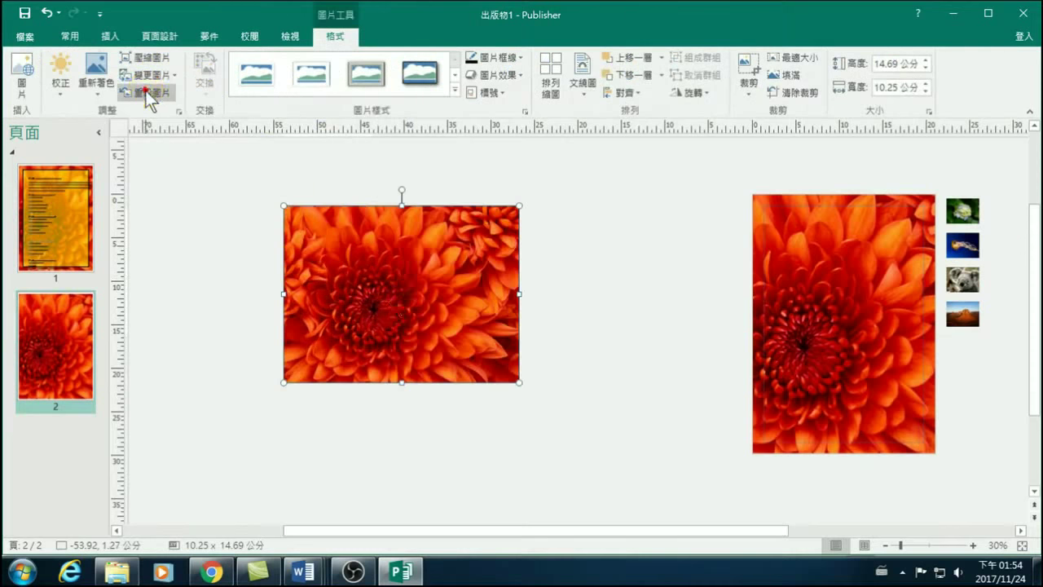
{"action": "left_click", "coordinate": [747, 83]}
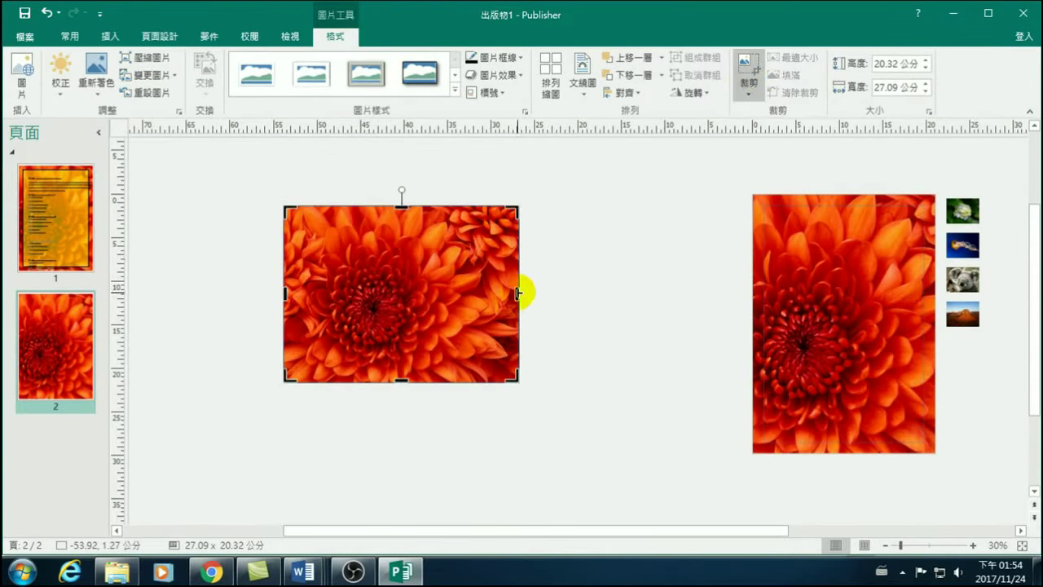
{"action": "left_click_drag", "start_coordinate": [517, 294], "coordinate": [469, 308]}
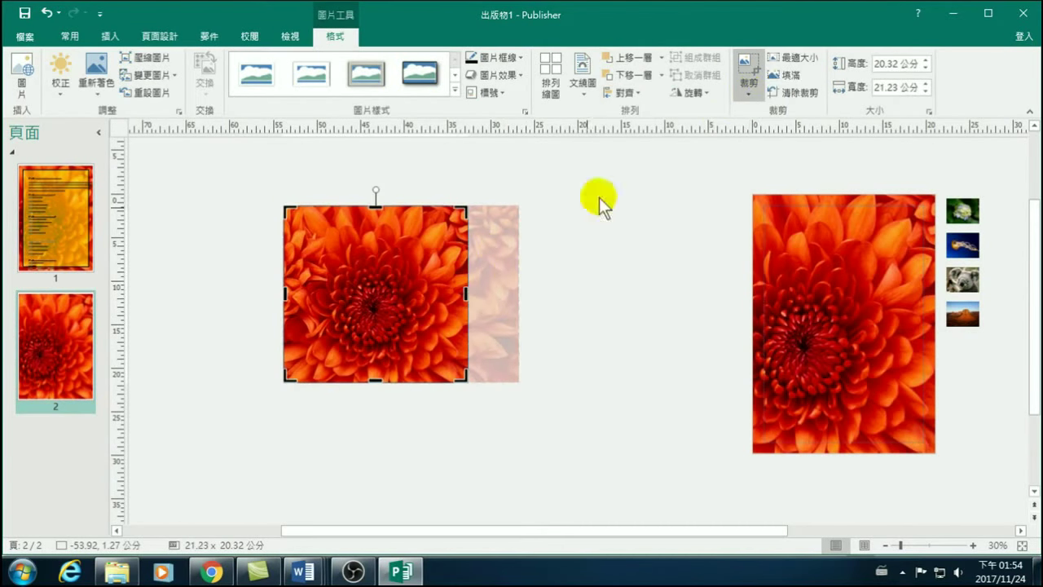
{"action": "left_click", "coordinate": [601, 289]}
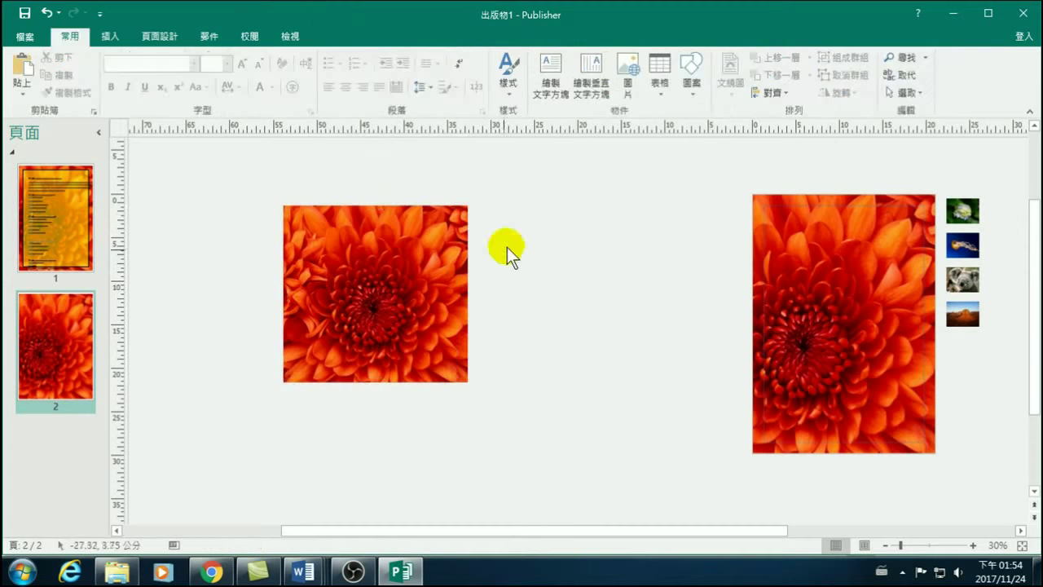
Crop the flower picture to a rounded rectangle and pull in its right edge.
{"action": "left_click", "coordinate": [431, 266]}
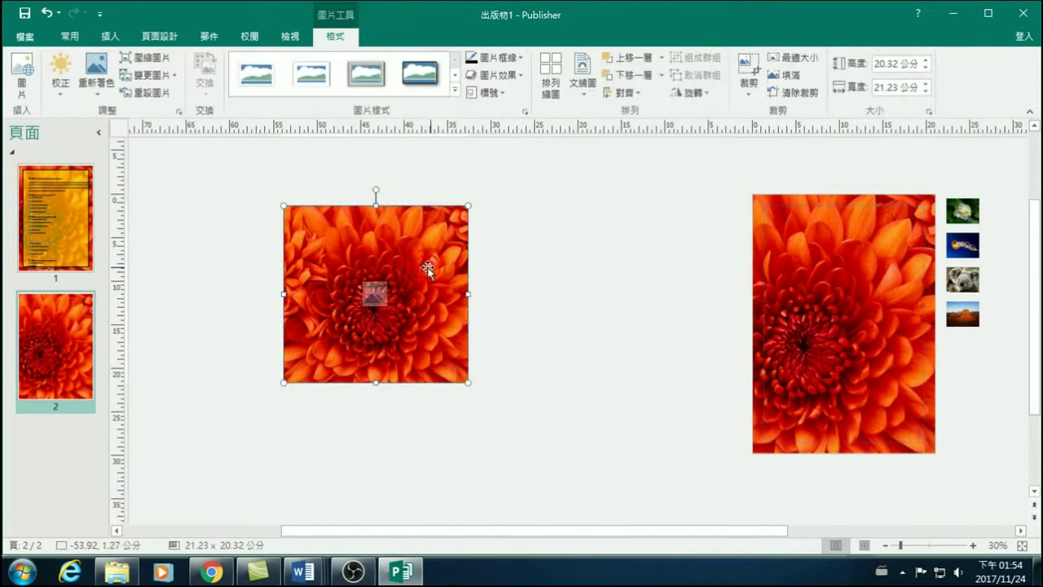
{"action": "mouse_move", "coordinate": [422, 254]}
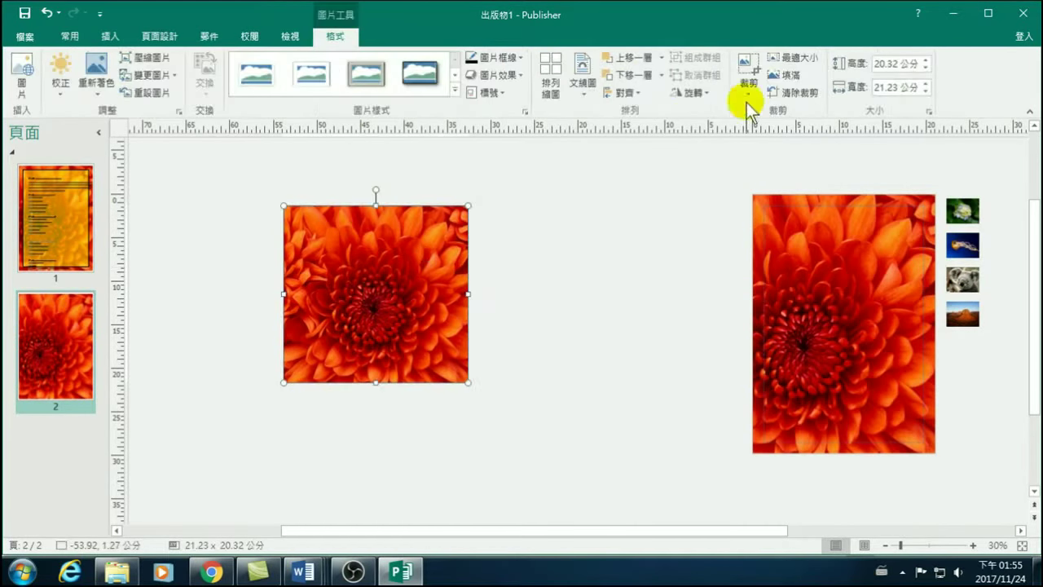
{"action": "left_click", "coordinate": [745, 64]}
{"action": "left_click", "coordinate": [749, 88]}
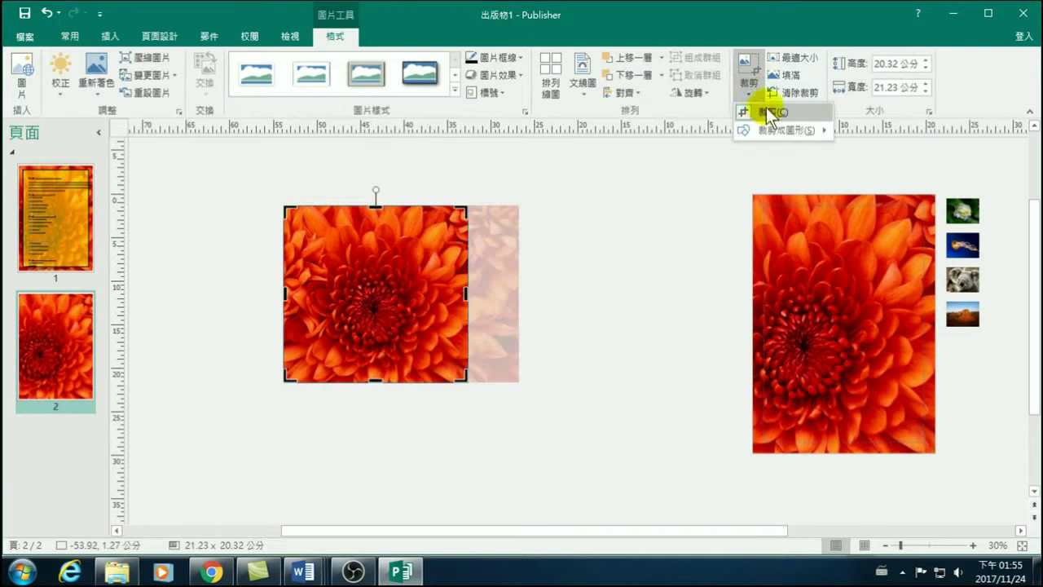
{"action": "mouse_move", "coordinate": [769, 128]}
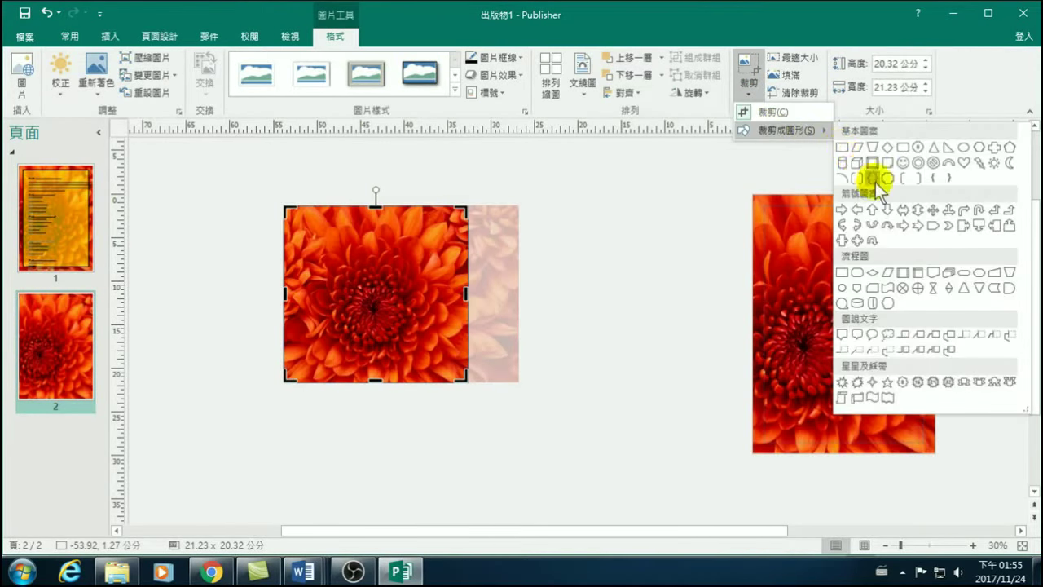
{"action": "left_click", "coordinate": [902, 150]}
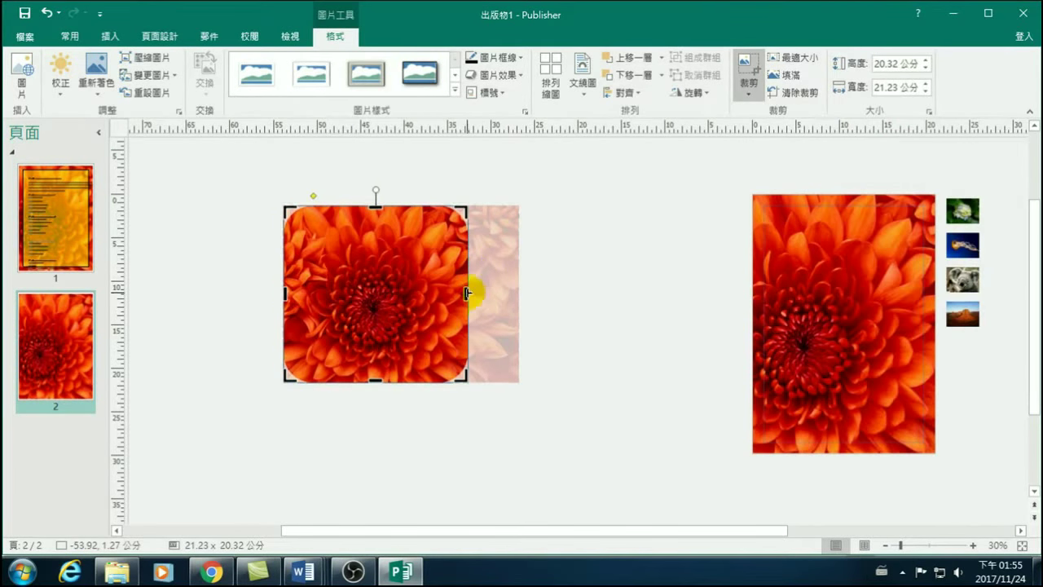
{"action": "left_click_drag", "start_coordinate": [466, 294], "coordinate": [377, 318]}
{"action": "left_click", "coordinate": [540, 307]}
Extend the crop area to the right and crop away the picture's bottom.
{"action": "left_click", "coordinate": [432, 312]}
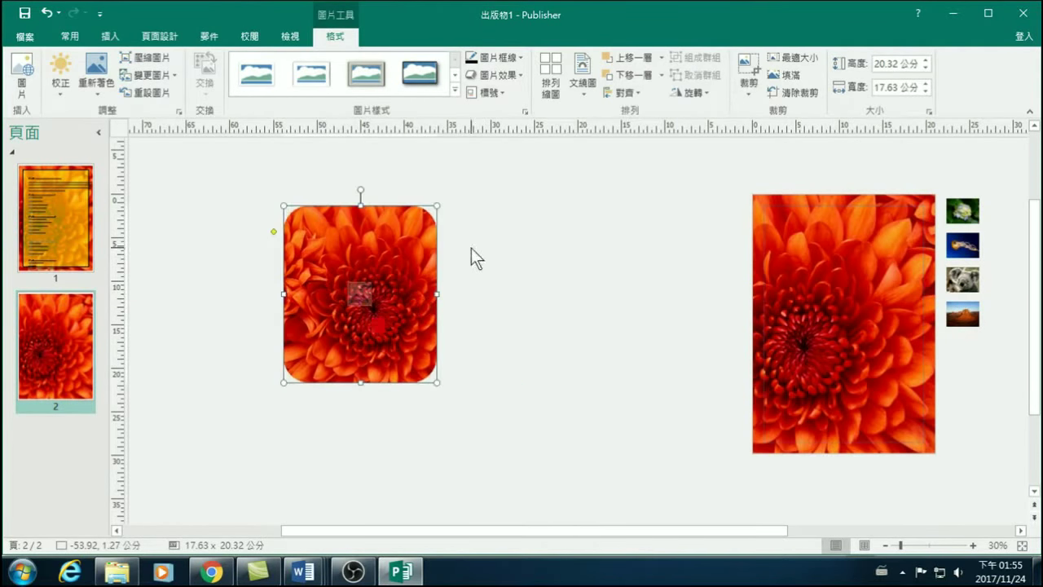
{"action": "left_click", "coordinate": [746, 88]}
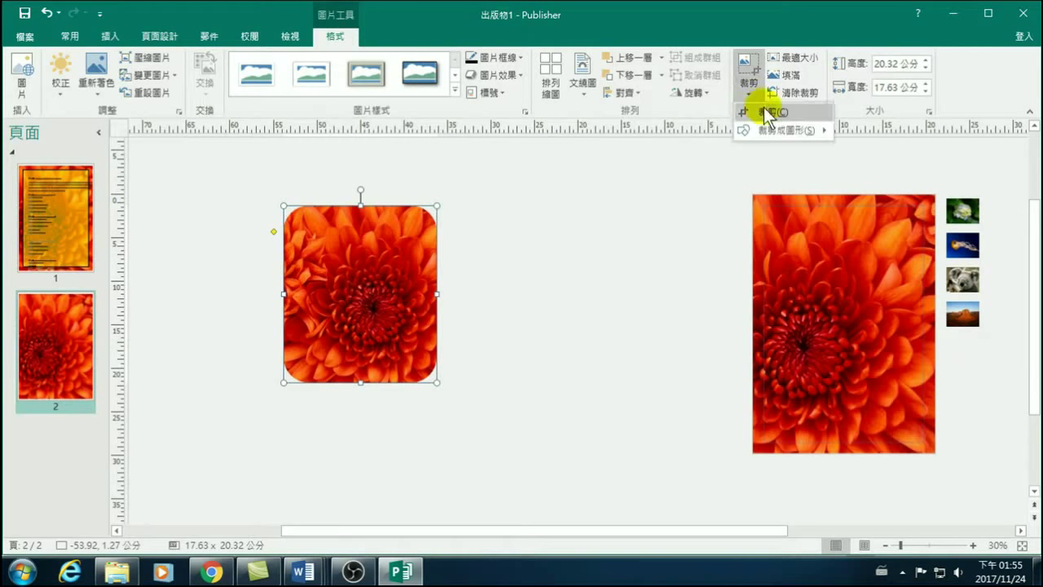
{"action": "left_click", "coordinate": [397, 259]}
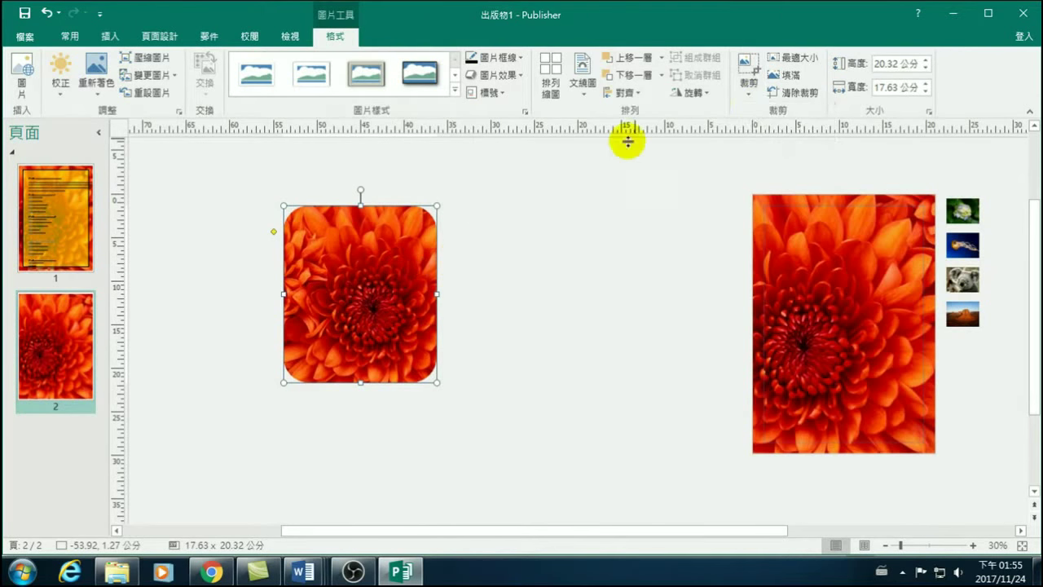
{"action": "left_click", "coordinate": [747, 87]}
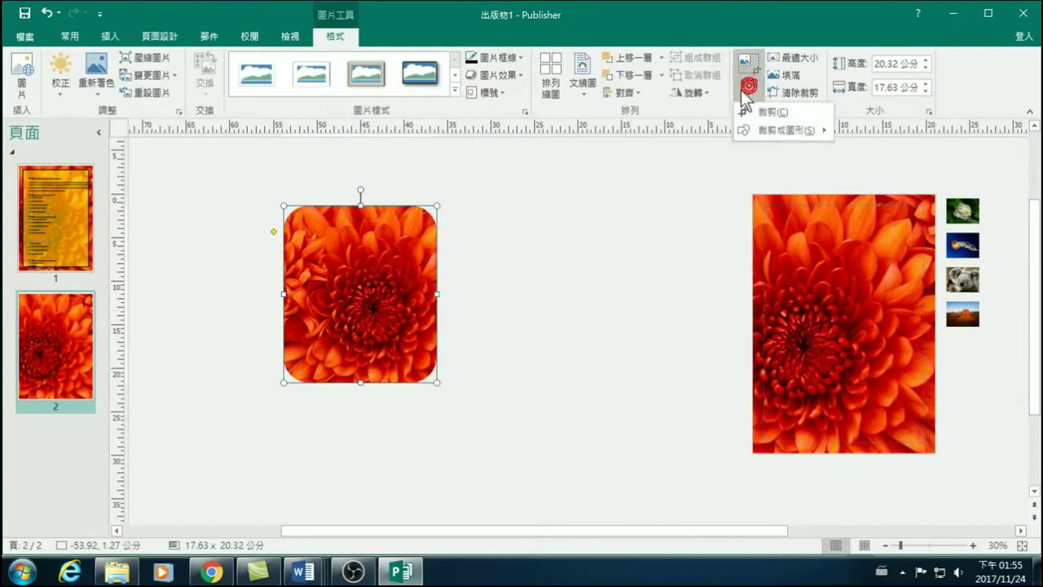
{"action": "left_click", "coordinate": [423, 300]}
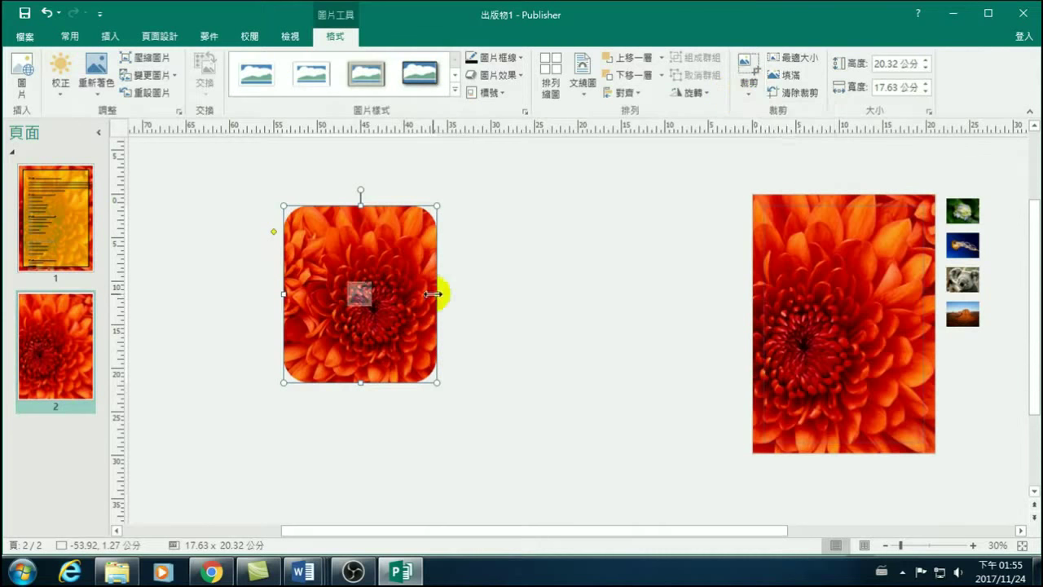
{"action": "left_click", "coordinate": [759, 86]}
{"action": "left_click", "coordinate": [764, 110]}
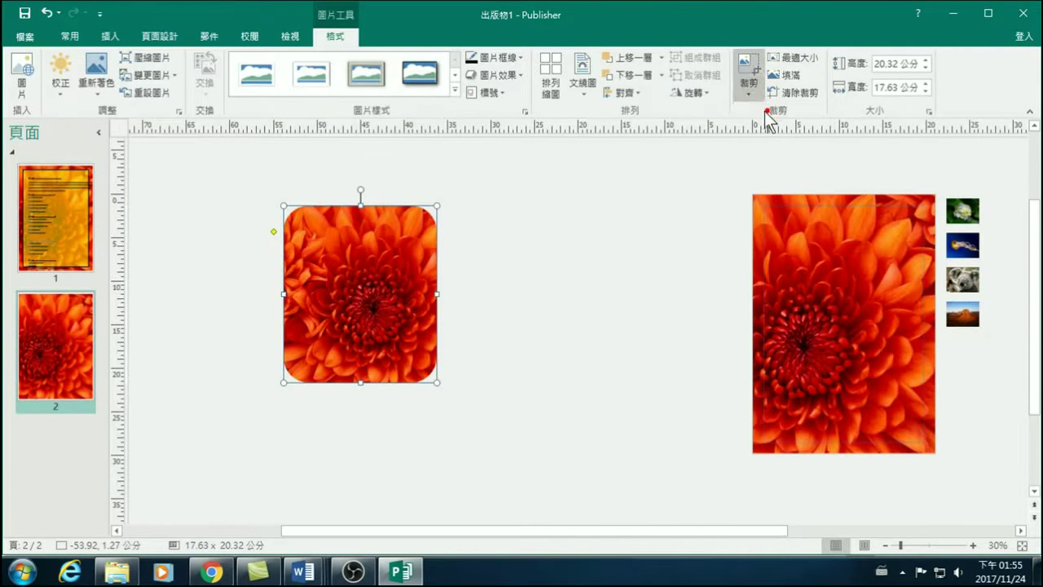
{"action": "left_click_drag", "start_coordinate": [442, 303], "coordinate": [589, 295]}
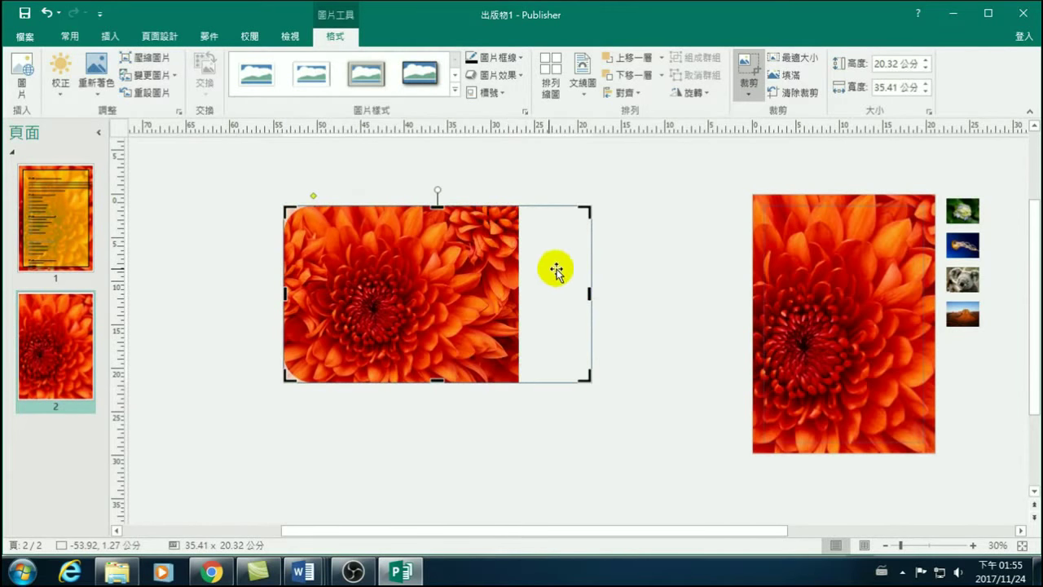
{"action": "left_click_drag", "start_coordinate": [437, 381], "coordinate": [441, 348]}
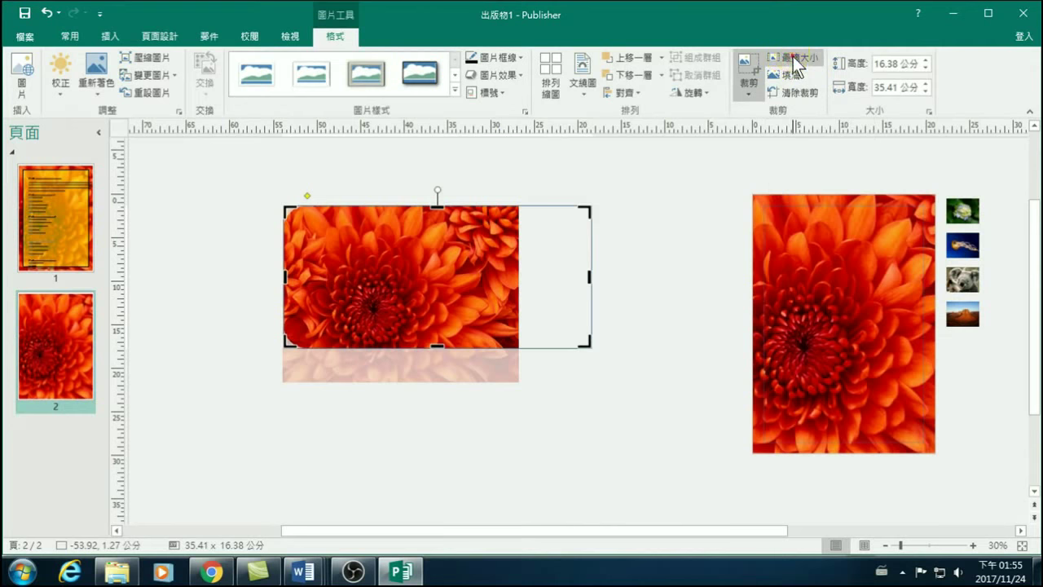
Try the crop's Fit and Fill options, clear the crop, then crop in from the bottom-right corner.
{"action": "left_click", "coordinate": [789, 61]}
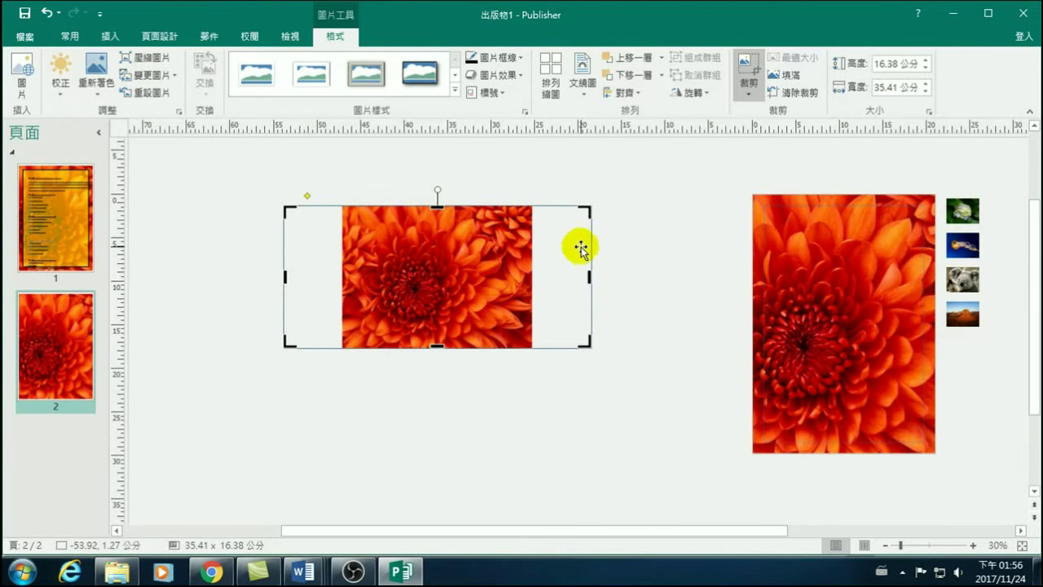
{"action": "left_click", "coordinate": [796, 75]}
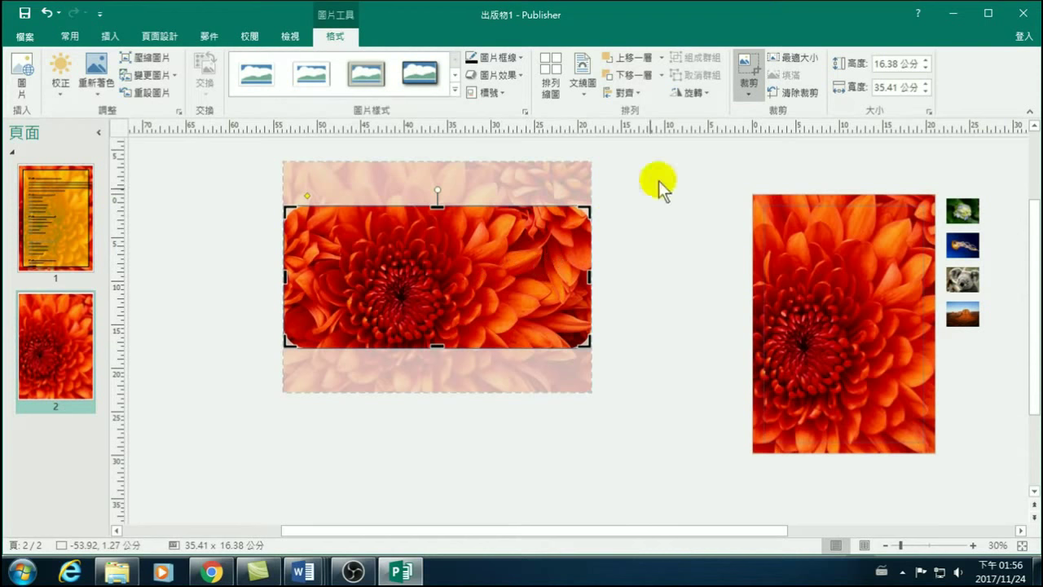
{"action": "left_click", "coordinate": [788, 93]}
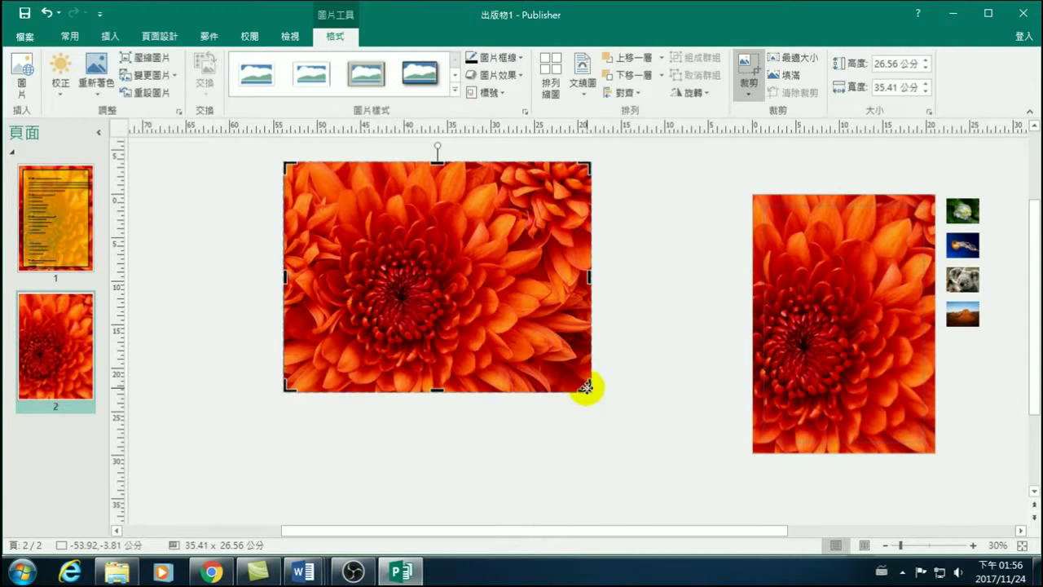
{"action": "left_click_drag", "start_coordinate": [585, 388], "coordinate": [495, 302]}
Reset the flower picture to its full uncropped image.
{"action": "left_click", "coordinate": [644, 317]}
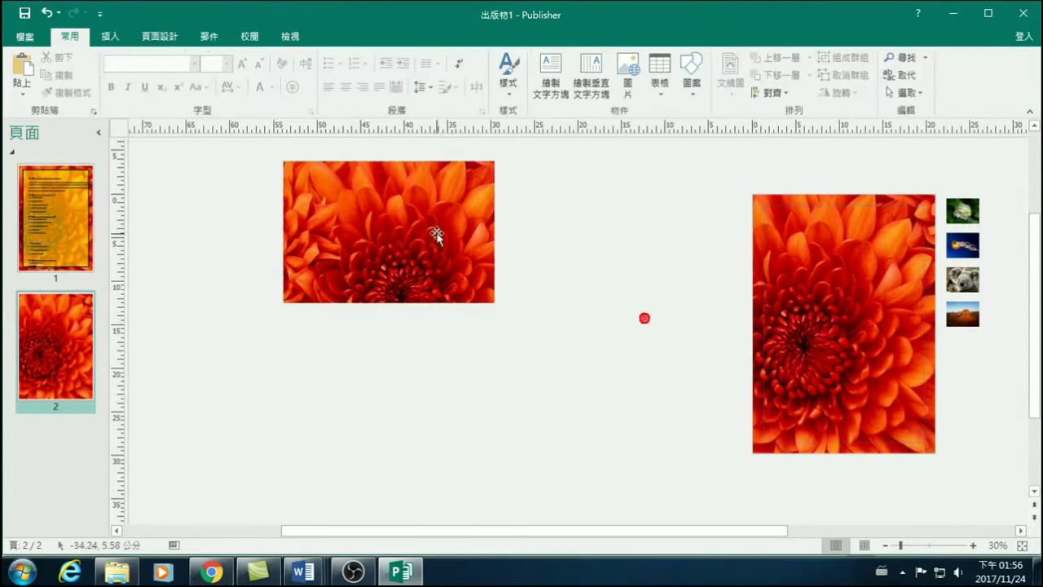
{"action": "left_click", "coordinate": [406, 234]}
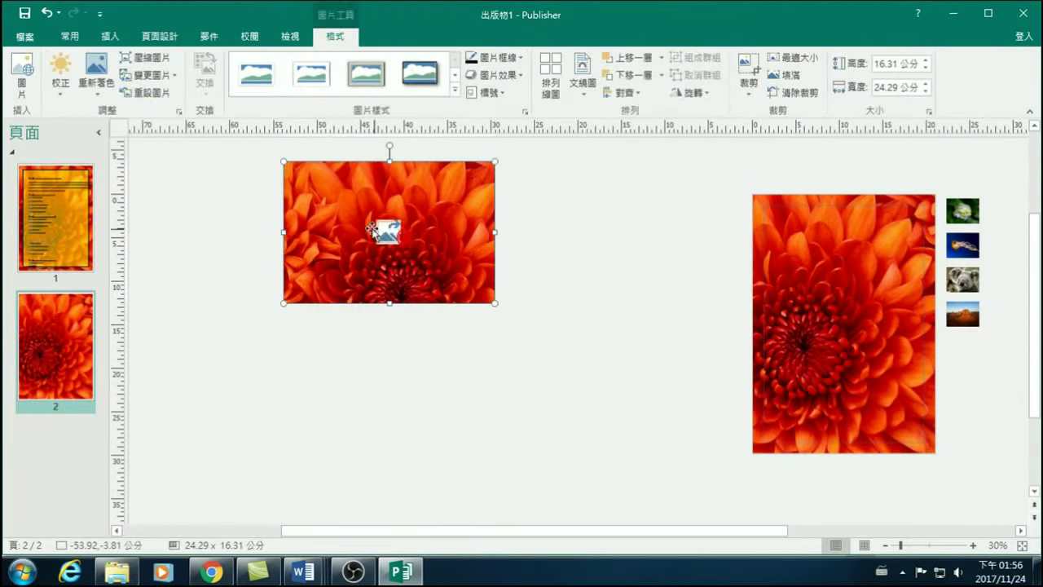
{"action": "left_click", "coordinate": [152, 92]}
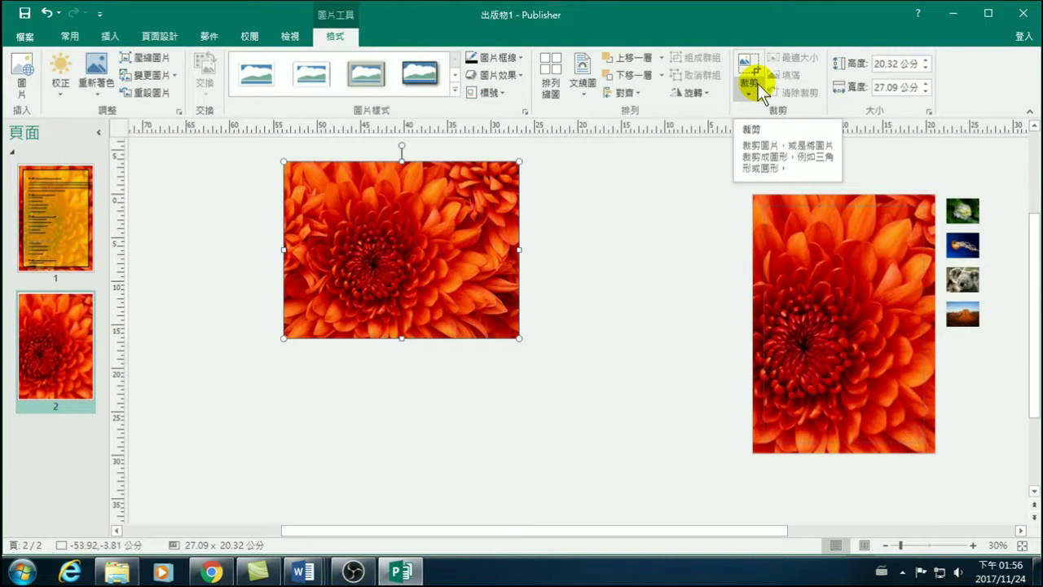
Move the picture right and enlarge it from the bottom-left corner to about 39.94 × 29.95 cm.
{"action": "left_click", "coordinate": [758, 84]}
{"action": "left_click_drag", "start_coordinate": [496, 239], "coordinate": [681, 275]}
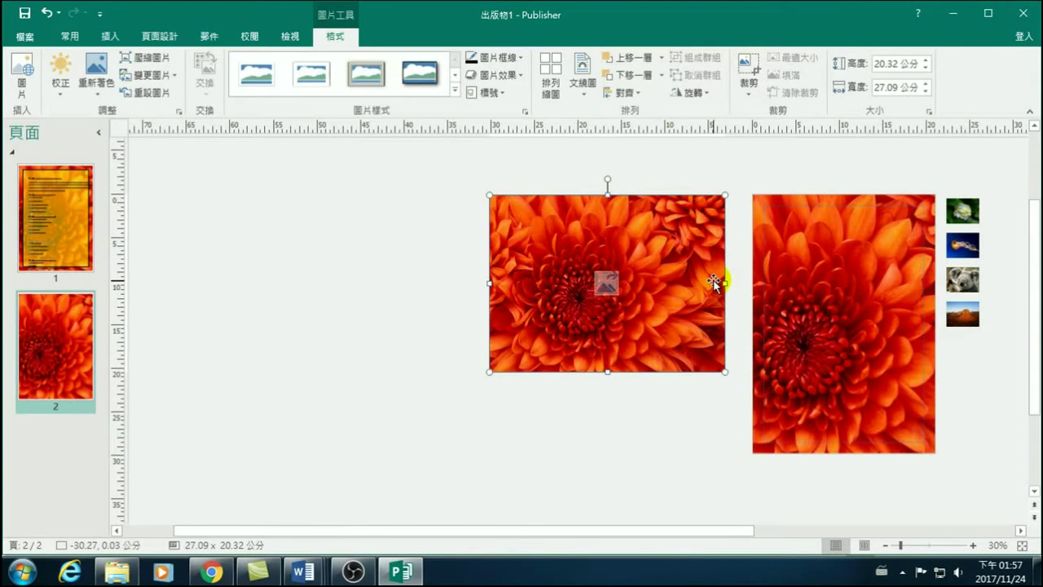
{"action": "left_click_drag", "start_coordinate": [488, 372], "coordinate": [450, 456]}
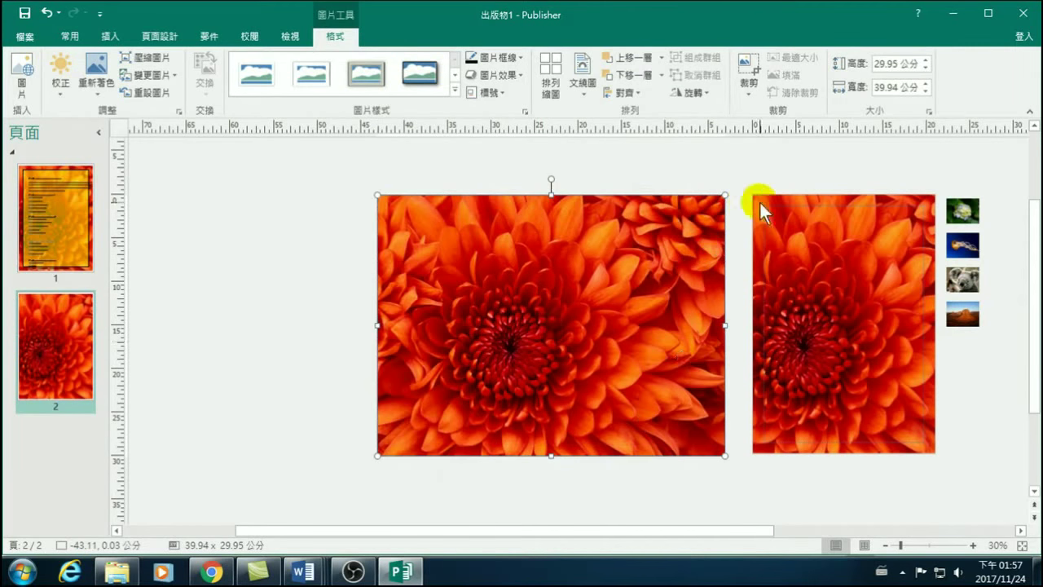
{"action": "mouse_move", "coordinate": [699, 198]}
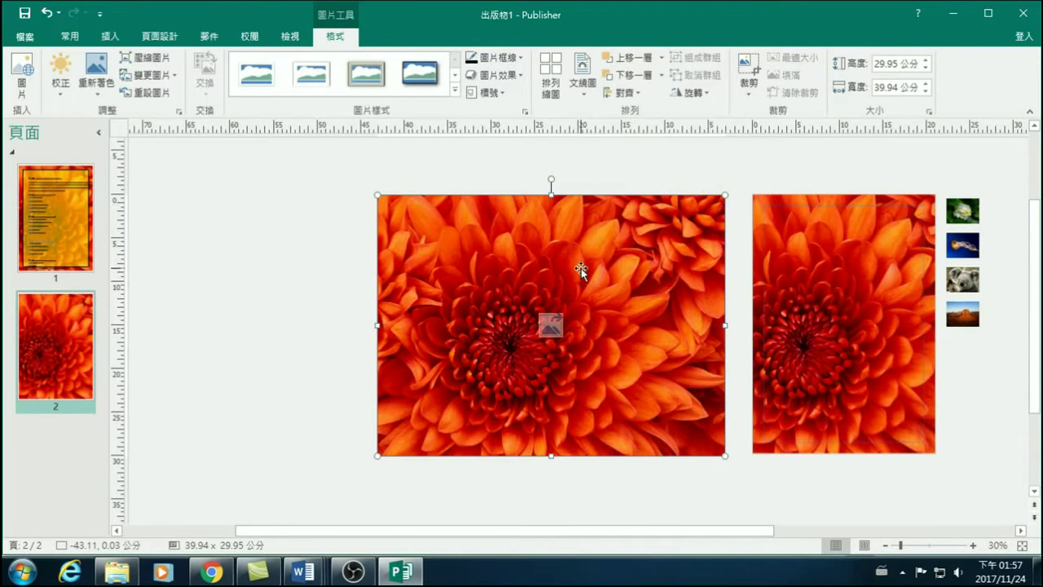
{"action": "left_click", "coordinate": [541, 204]}
{"action": "left_click", "coordinate": [378, 458]}
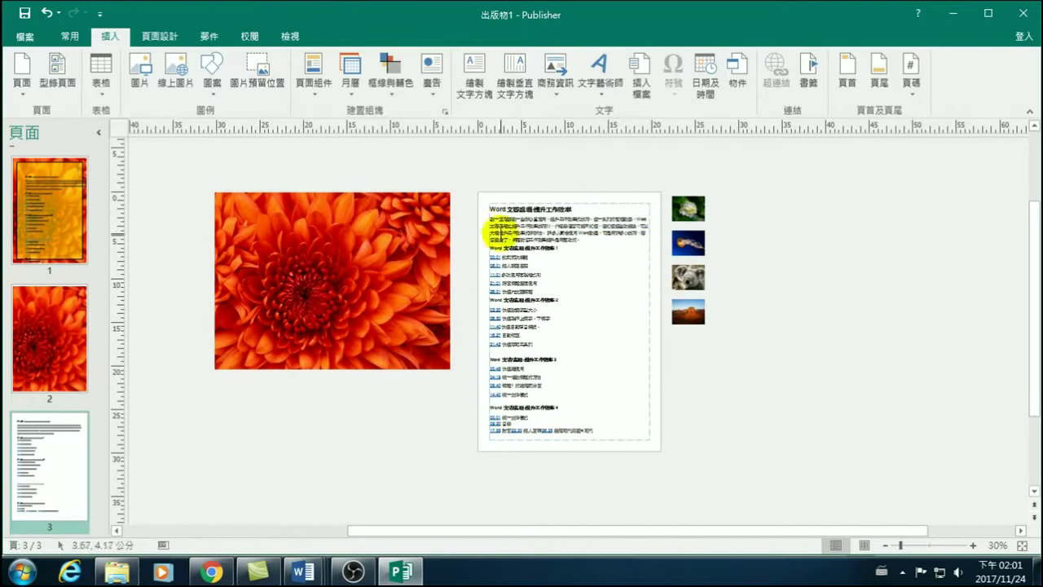
Swap the hydrangea thumbnail into the large picture frame.
{"action": "mouse_move", "coordinate": [699, 210]}
{"action": "left_mouse_down"}
{"action": "mouse_move", "coordinate": [365, 228]}
{"action": "mouse_move", "coordinate": [342, 261]}
{"action": "mouse_move", "coordinate": [355, 244]}
{"action": "mouse_move", "coordinate": [699, 210]}
{"action": "left_mouse_up"}
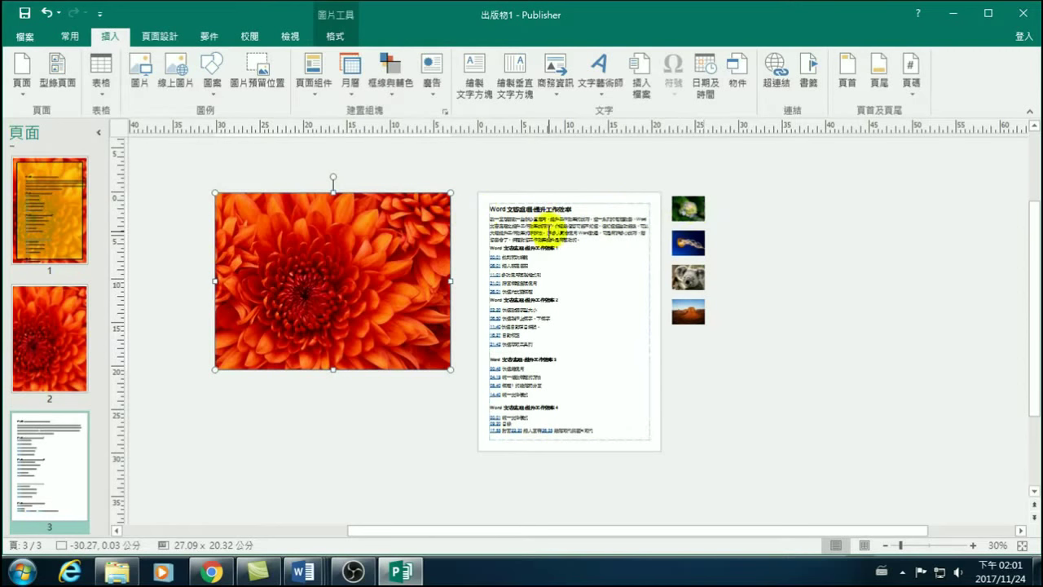
{"action": "left_click", "coordinate": [686, 210], "text": "shift"}
{"action": "left_click_drag", "start_coordinate": [687, 213], "coordinate": [332, 285]}
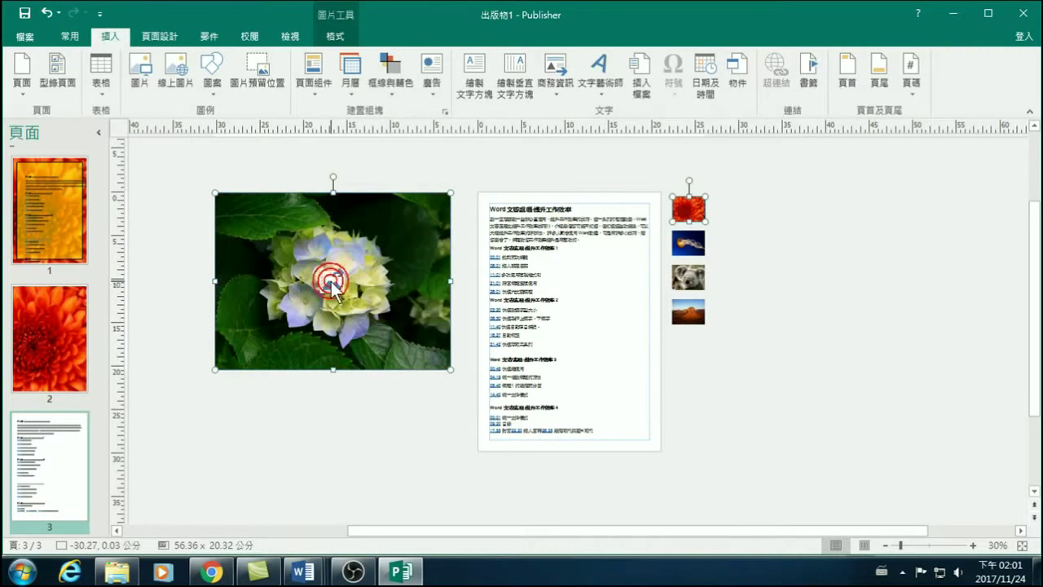
Swap the jellyfish thumbnail into the large picture frame in place of the hydrangea.
{"action": "left_click", "coordinate": [689, 243], "text": "shift"}
{"action": "left_click", "coordinate": [764, 244]}
{"action": "left_click", "coordinate": [688, 243]}
{"action": "left_click", "coordinate": [344, 277], "text": "shift"}
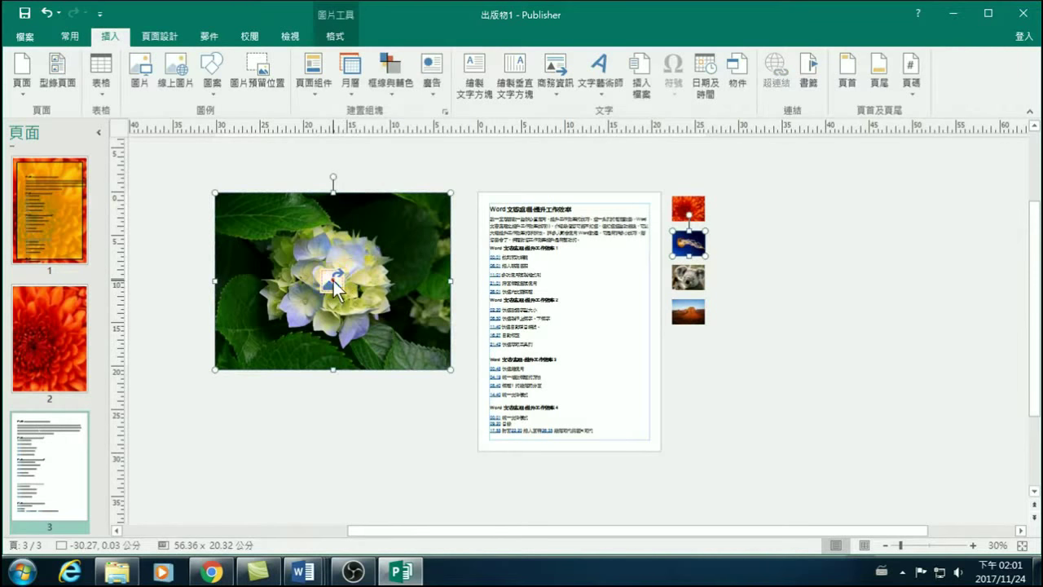
{"action": "left_click_drag", "start_coordinate": [333, 281], "coordinate": [688, 242]}
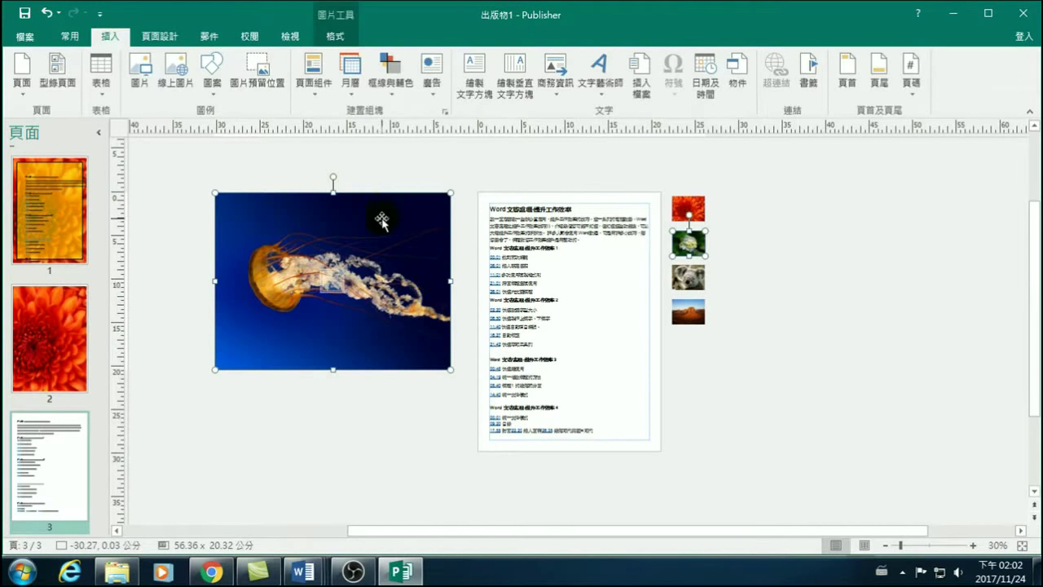
Check the Wrap Text options unchanged and shrink the jellyfish picture to about 12.51 × 9.38 cm.
{"action": "left_click", "coordinate": [405, 233]}
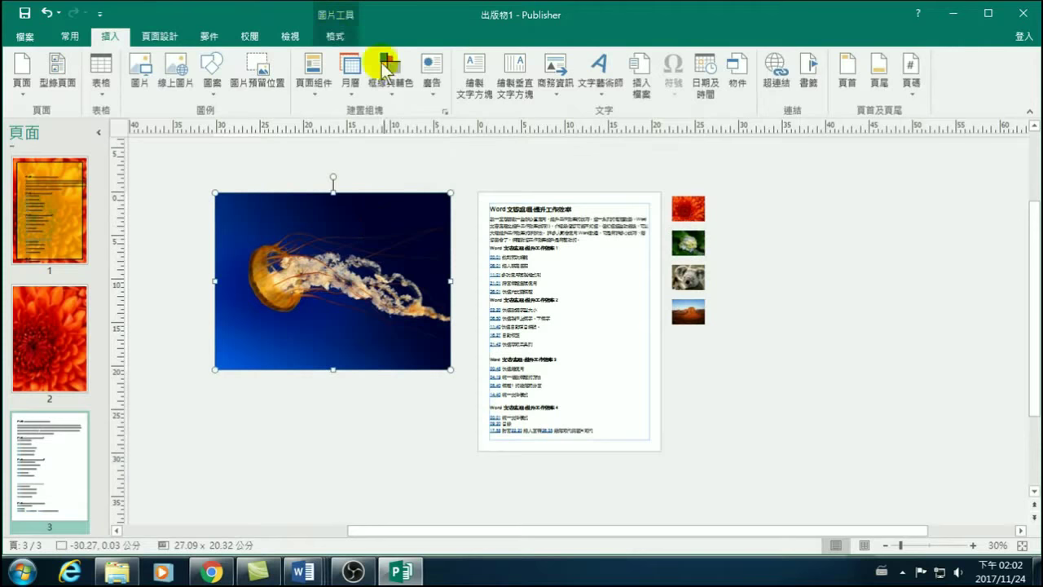
{"action": "left_click", "coordinate": [332, 33]}
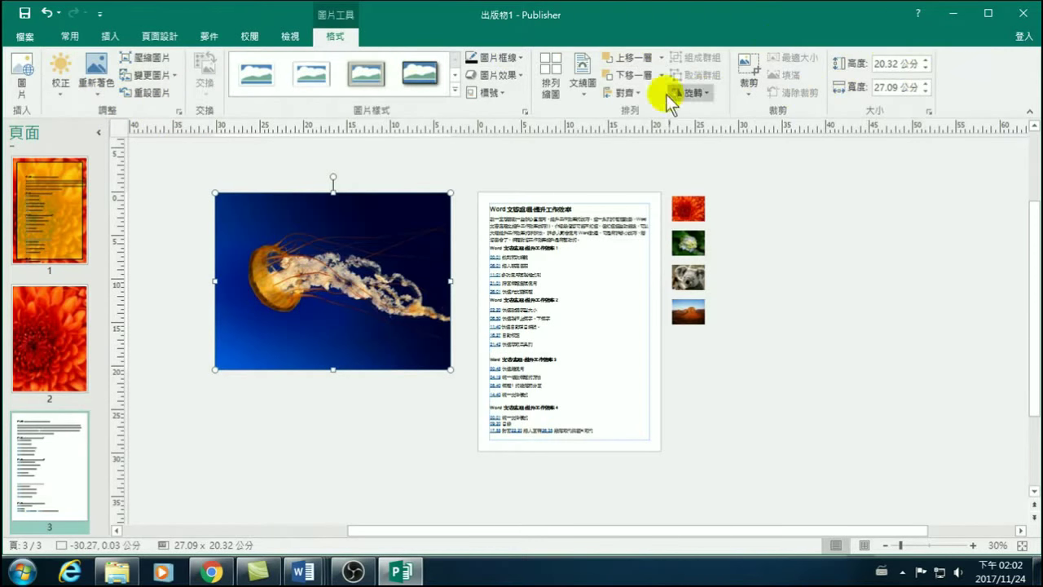
{"action": "left_click", "coordinate": [583, 84]}
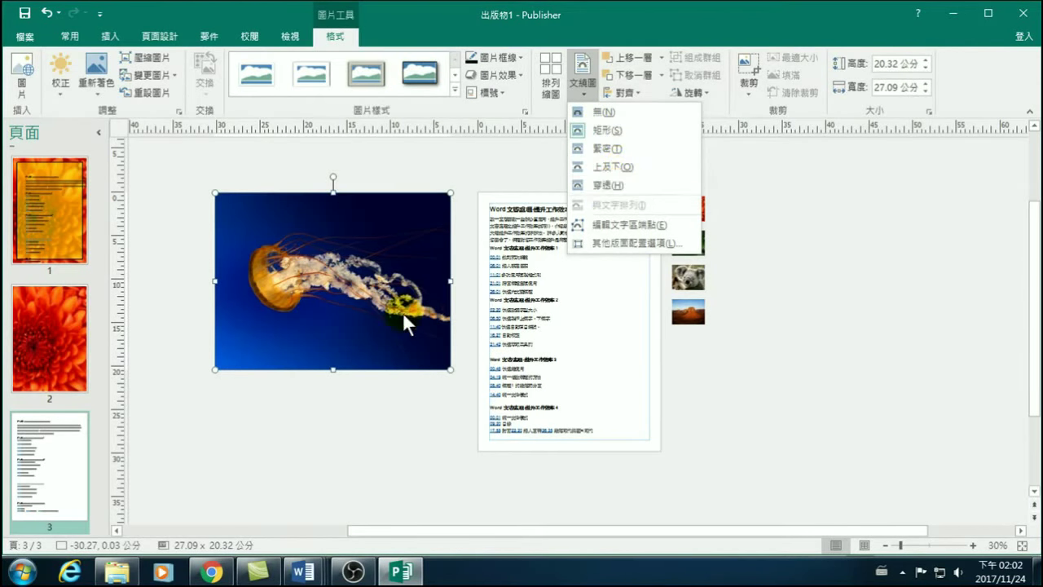
{"action": "left_click", "coordinate": [334, 280]}
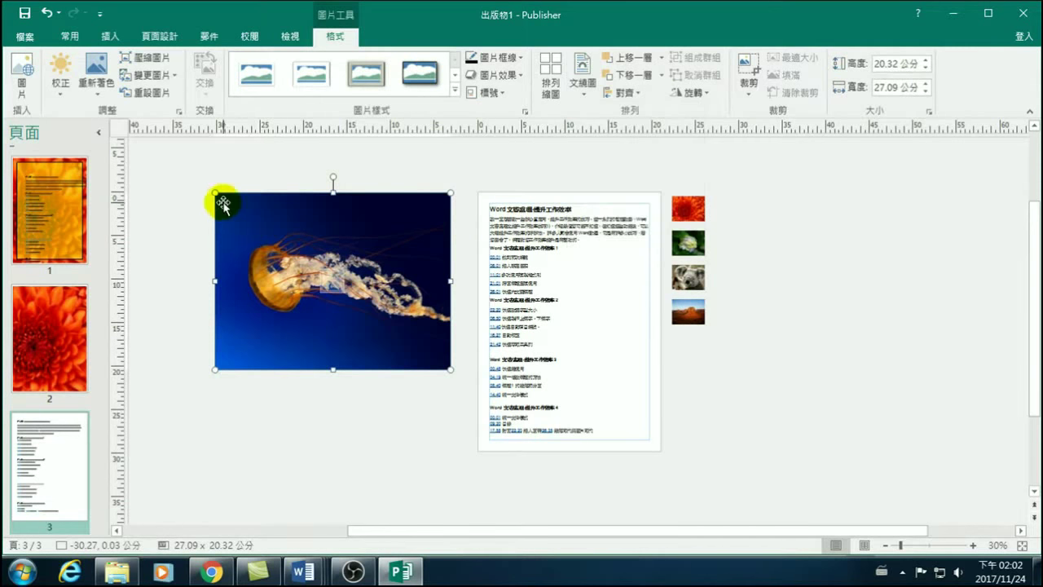
{"action": "left_click_drag", "start_coordinate": [215, 193], "coordinate": [341, 288]}
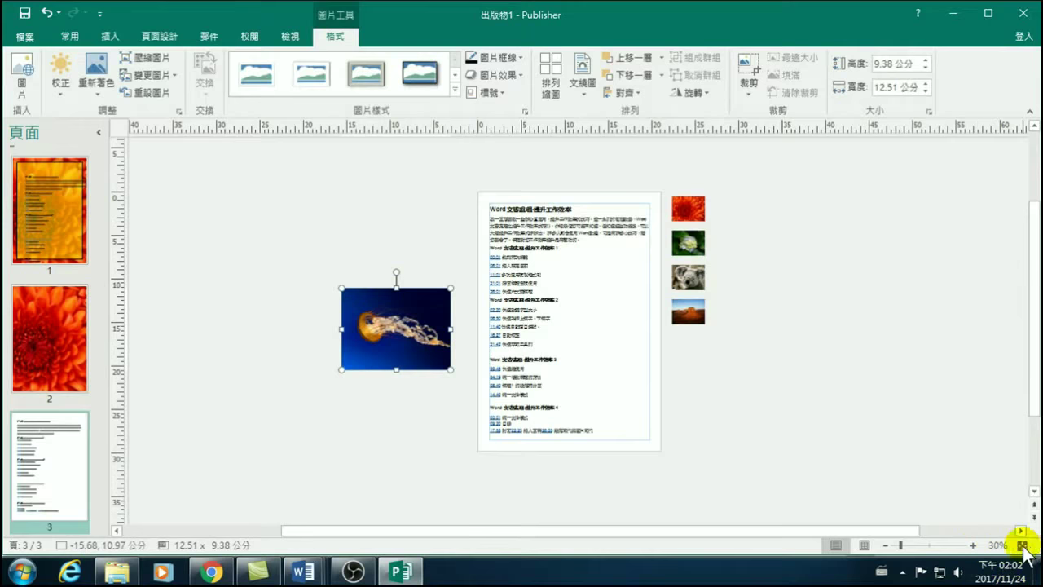
Fit the whole page in view and leave the jellyfish picture deselected.
{"action": "left_click", "coordinate": [1022, 544]}
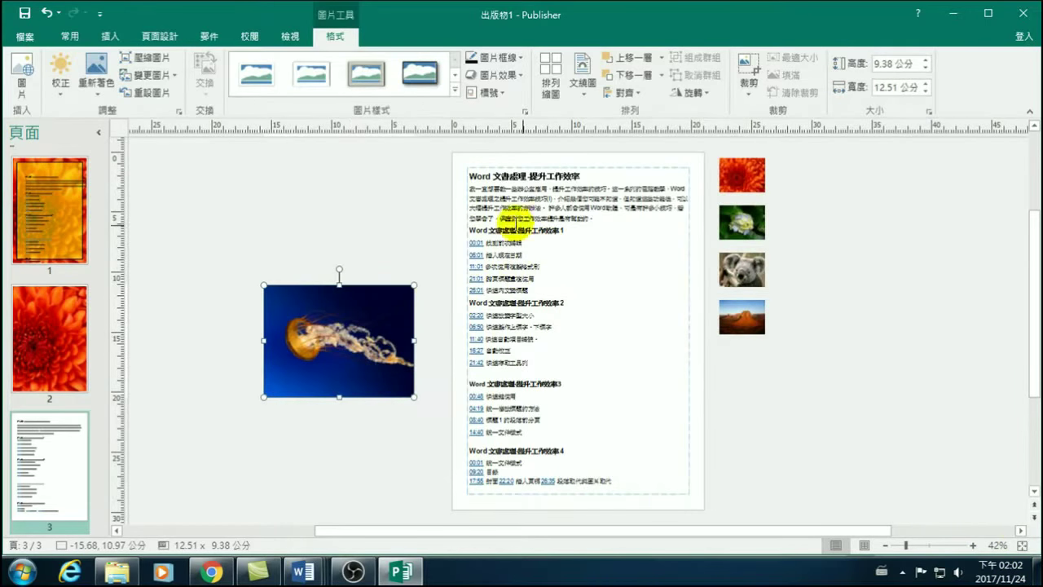
{"action": "left_click", "coordinate": [347, 318]}
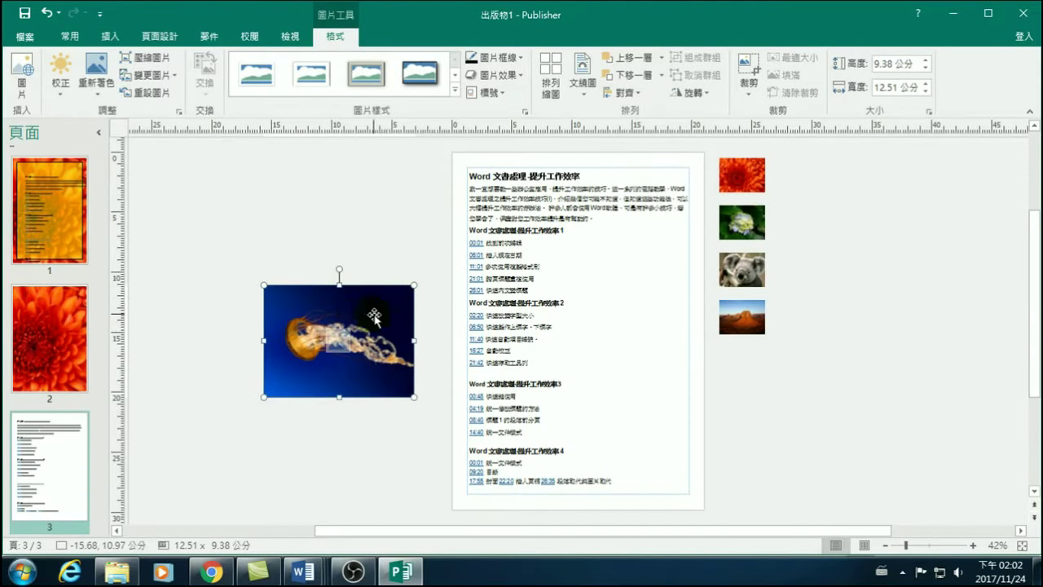
{"action": "left_click", "coordinate": [743, 272]}
{"action": "left_click", "coordinate": [365, 334]}
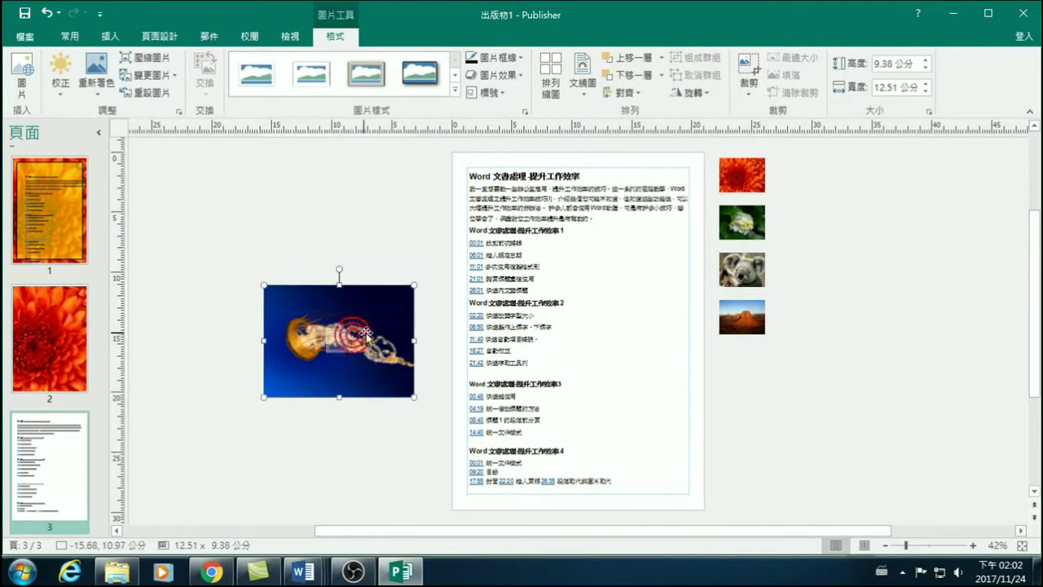
{"action": "key", "text": "Escape"}
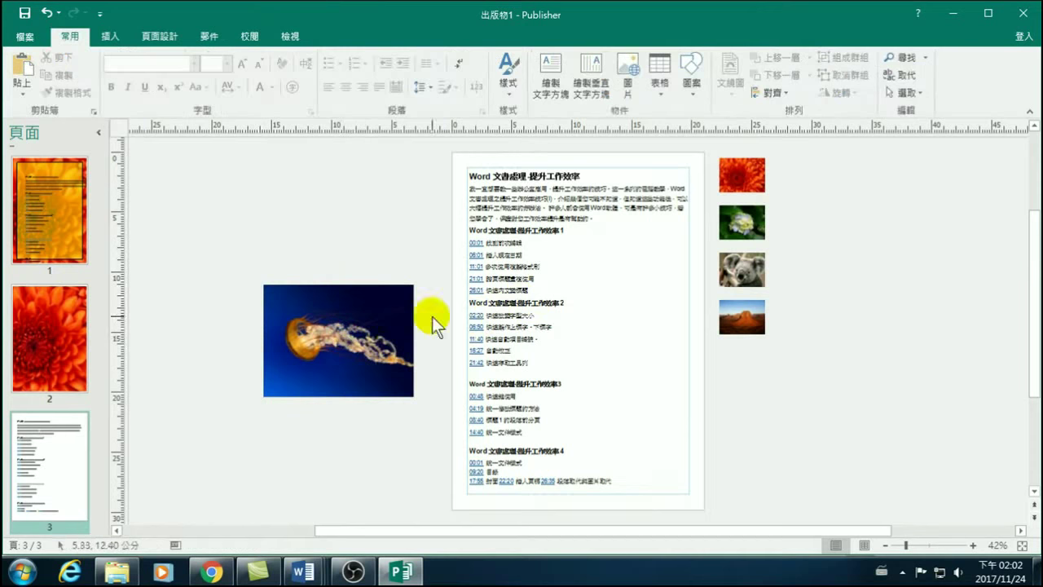
{"action": "left_click", "coordinate": [382, 317]}
Place the koala picture on page 3 near the top right, beside the course text box.
{"action": "left_click_drag", "start_coordinate": [746, 275], "coordinate": [634, 239]}
{"action": "left_click", "coordinate": [384, 237]}
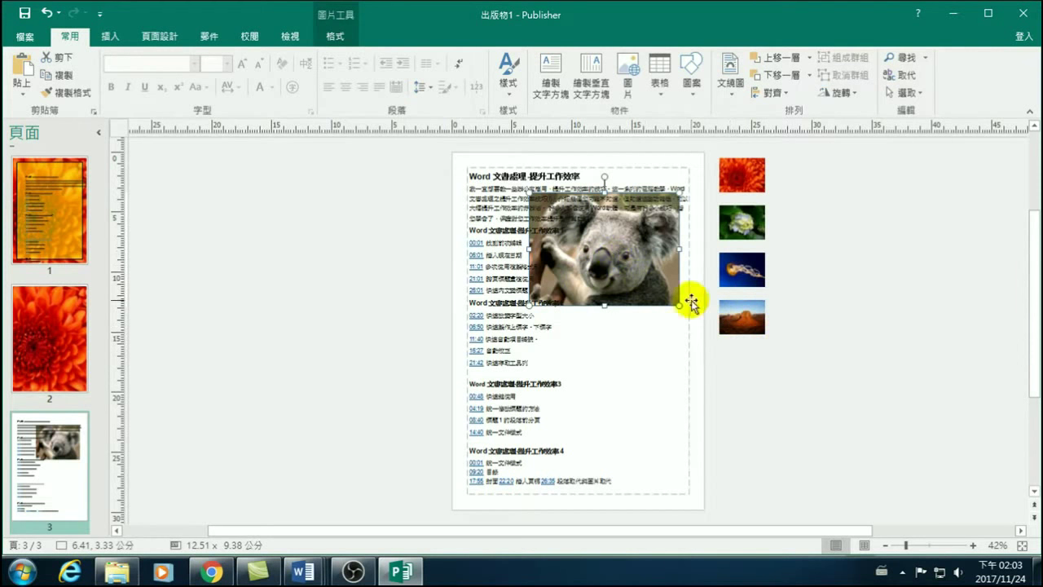
{"action": "left_click", "coordinate": [619, 269]}
{"action": "left_click", "coordinate": [615, 342]}
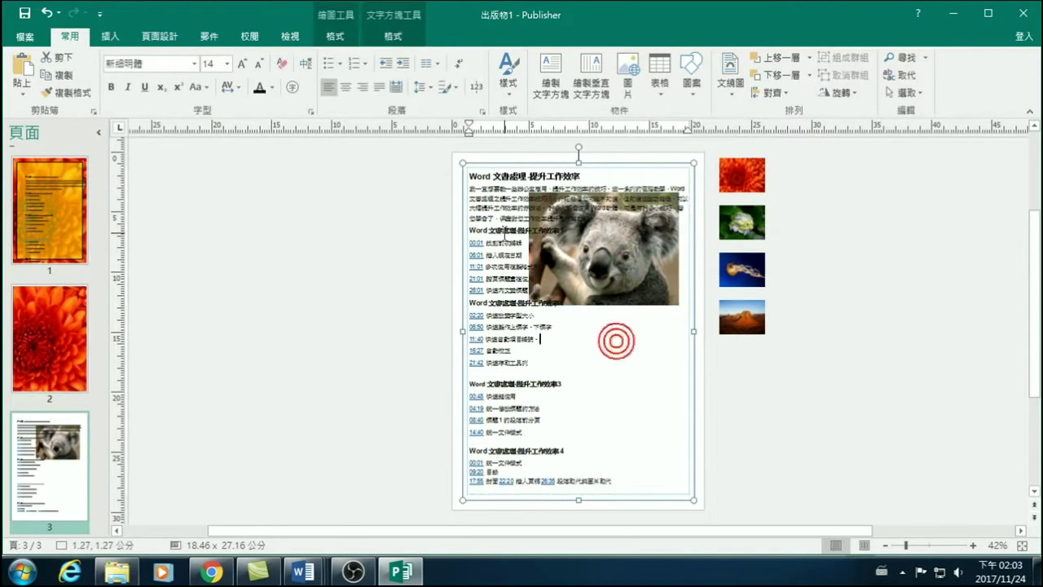
{"action": "left_click", "coordinate": [485, 165]}
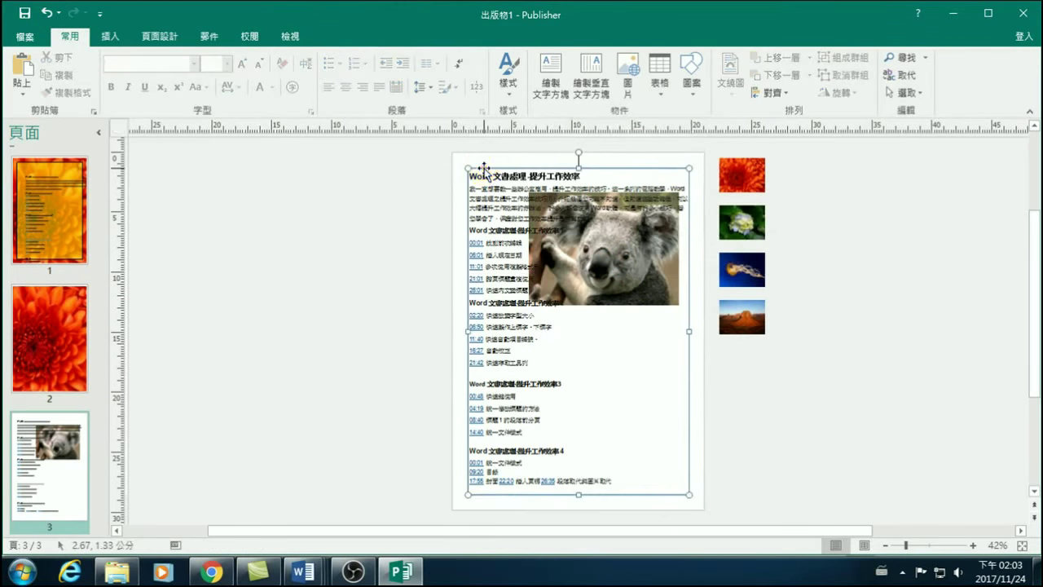
{"action": "left_click_drag", "start_coordinate": [486, 167], "coordinate": [427, 167]}
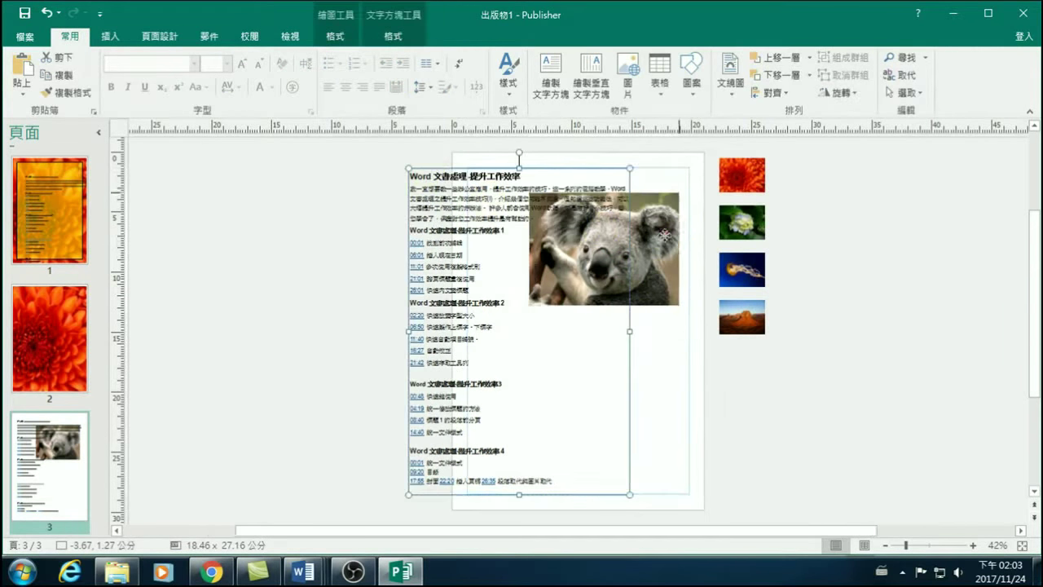
{"action": "left_click", "coordinate": [626, 255]}
{"action": "left_click_drag", "start_coordinate": [647, 269], "coordinate": [815, 422]}
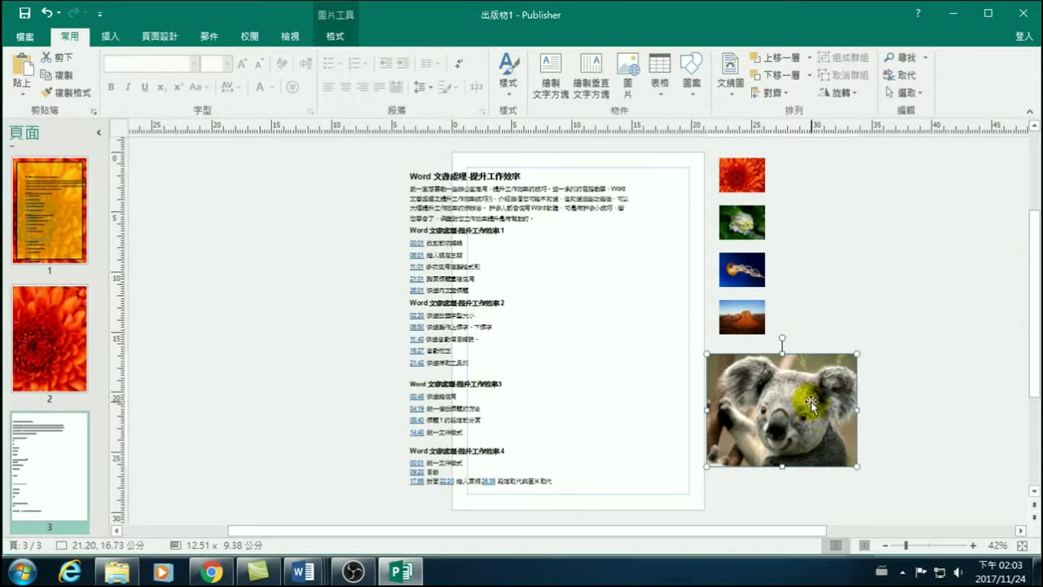
{"action": "left_click_drag", "start_coordinate": [810, 401], "coordinate": [590, 232]}
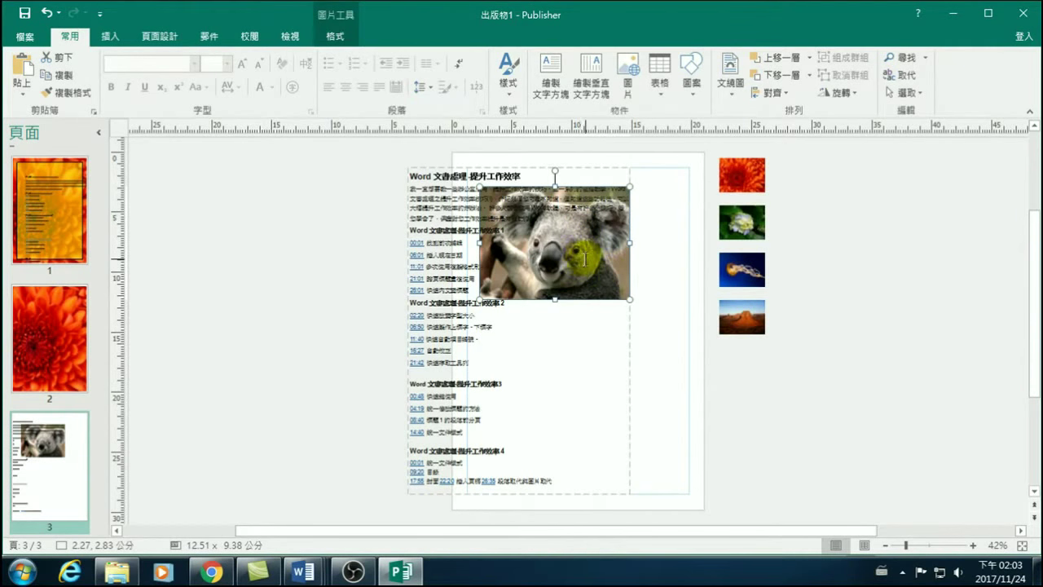
Move the course text box left so it no longer sits under the koala.
{"action": "left_click", "coordinate": [570, 263]}
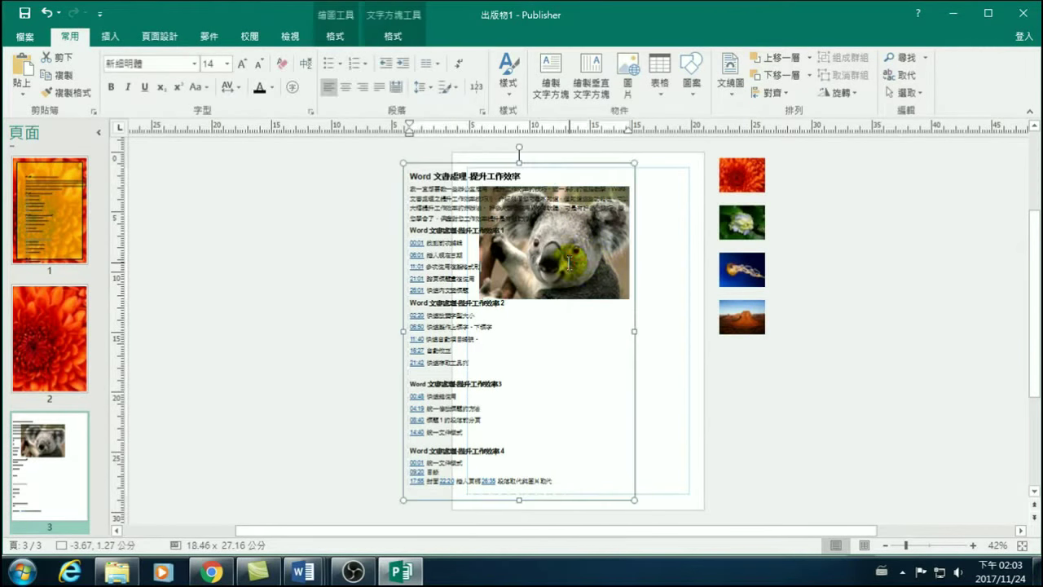
{"action": "right_click", "coordinate": [569, 263]}
{"action": "left_click", "coordinate": [856, 353]}
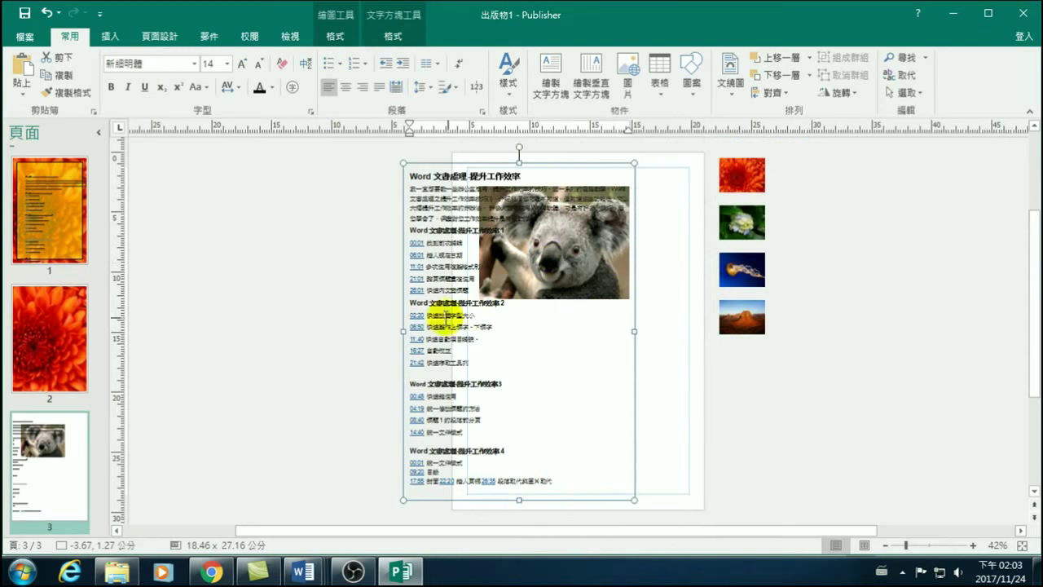
{"action": "left_click", "coordinate": [552, 283]}
{"action": "left_click", "coordinate": [468, 242]}
{"action": "left_click", "coordinate": [450, 220]}
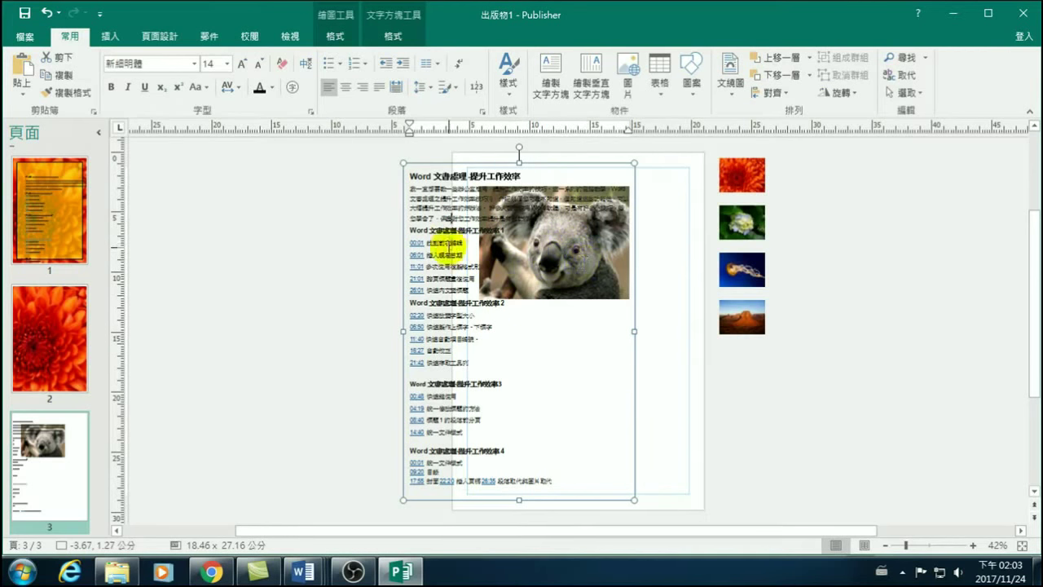
{"action": "left_click", "coordinate": [454, 242]}
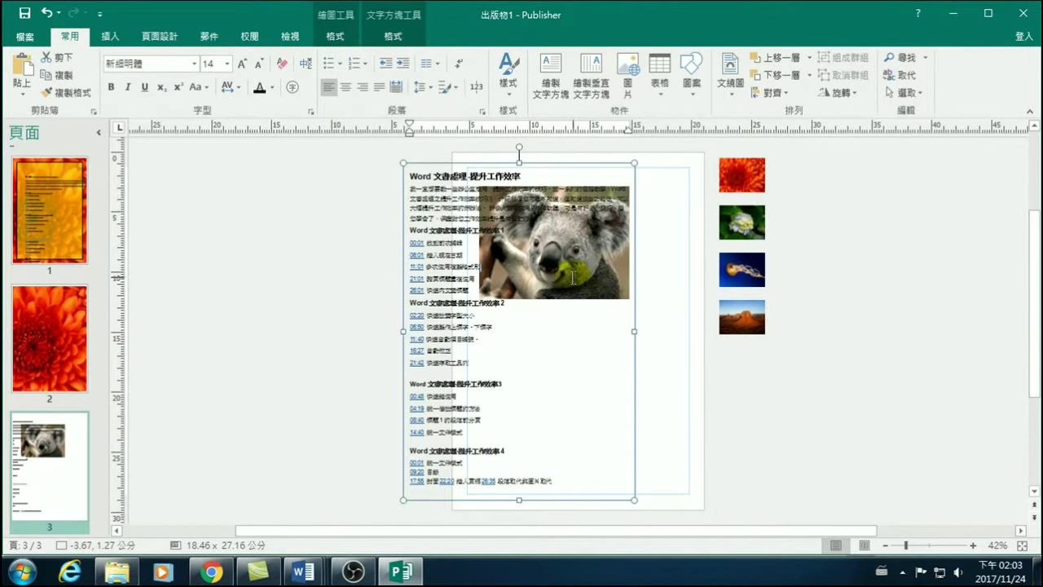
{"action": "left_click_drag", "start_coordinate": [400, 272], "coordinate": [310, 272]}
{"action": "left_click", "coordinate": [587, 244]}
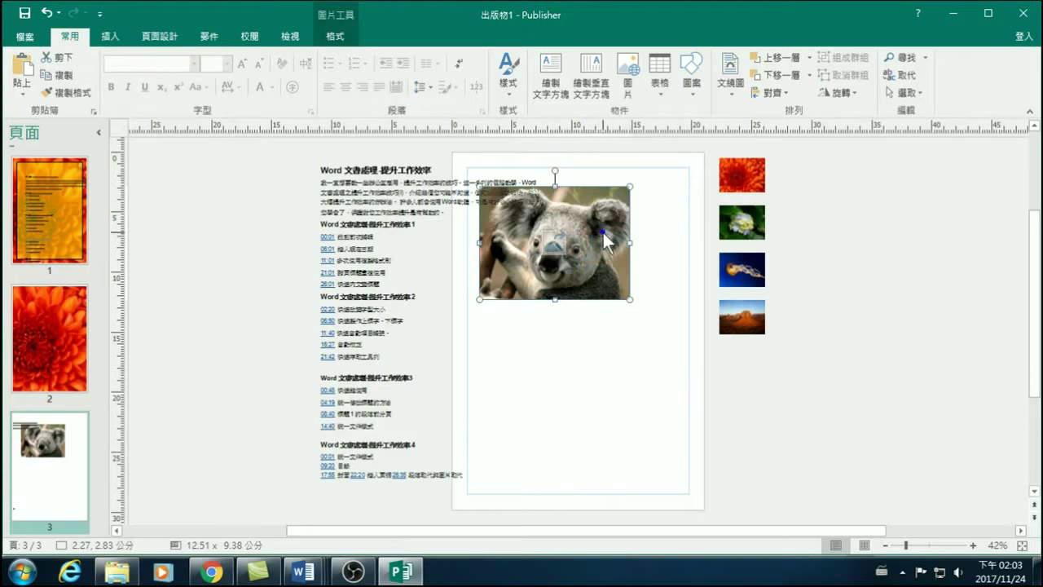
Cut and paste the koala onto page 3 and drag the course text box back onto the page.
{"action": "right_click", "coordinate": [602, 232]}
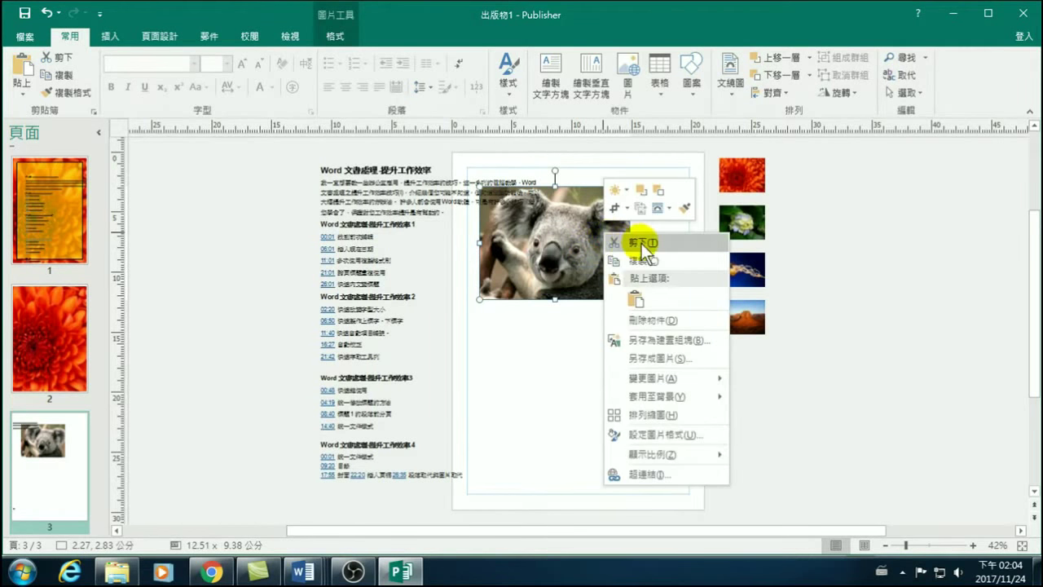
{"action": "left_click", "coordinate": [641, 243]}
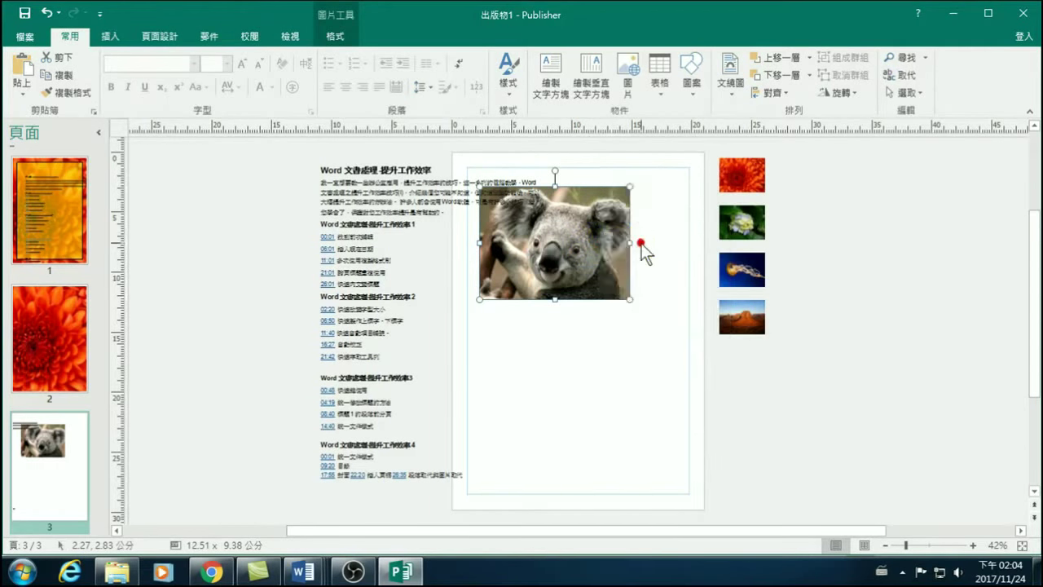
{"action": "left_click", "coordinate": [418, 224]}
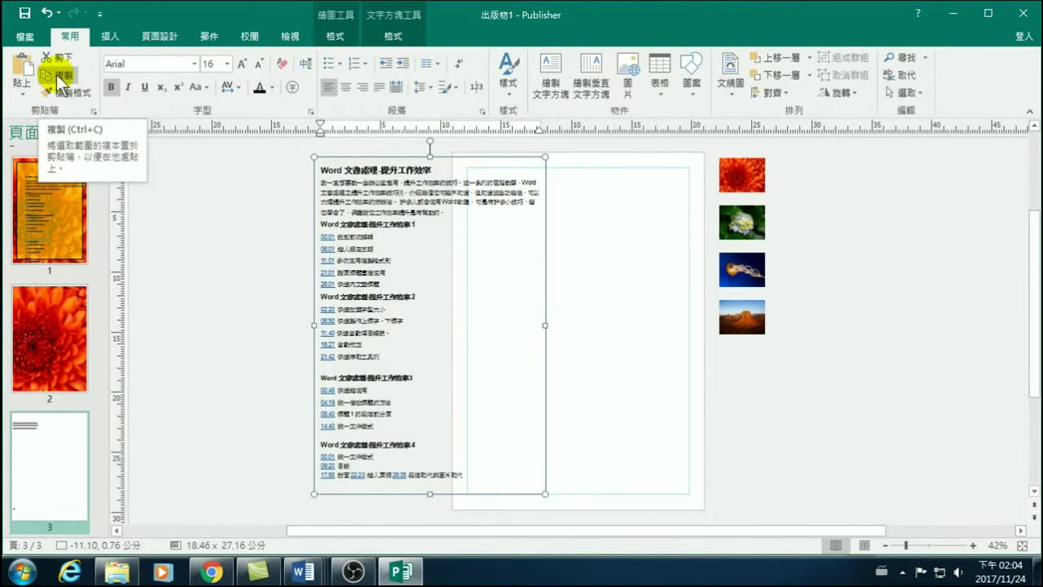
{"action": "left_click", "coordinate": [20, 70]}
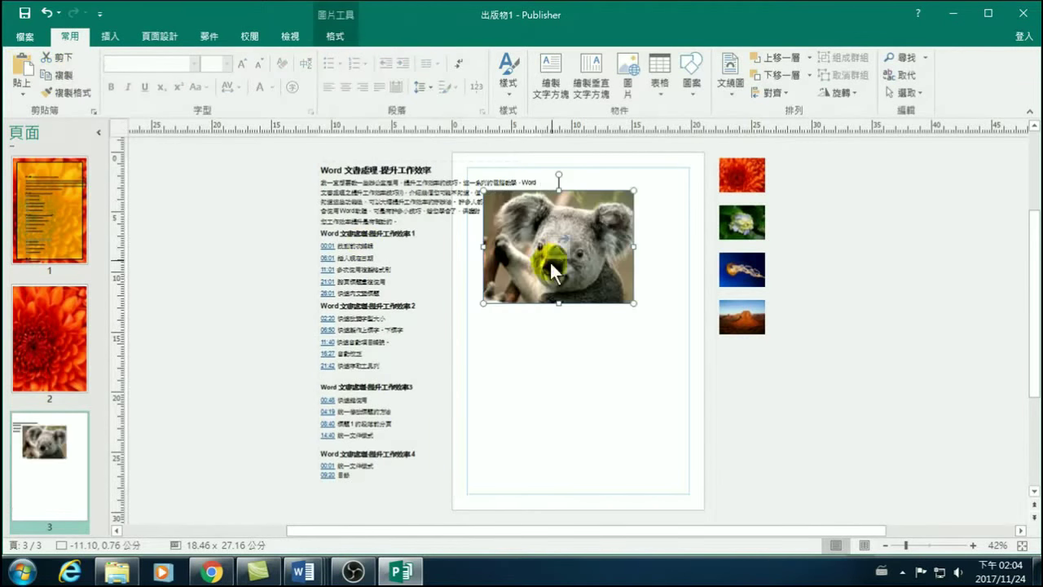
{"action": "left_click", "coordinate": [419, 201]}
{"action": "left_click", "coordinate": [576, 234]}
{"action": "left_click", "coordinate": [425, 194]}
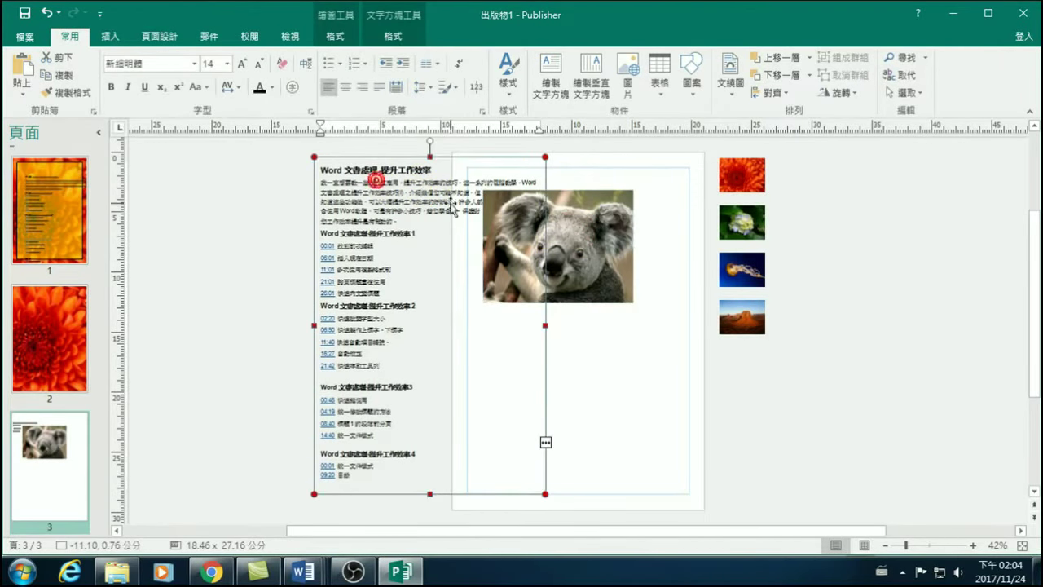
{"action": "left_click", "coordinate": [577, 237]}
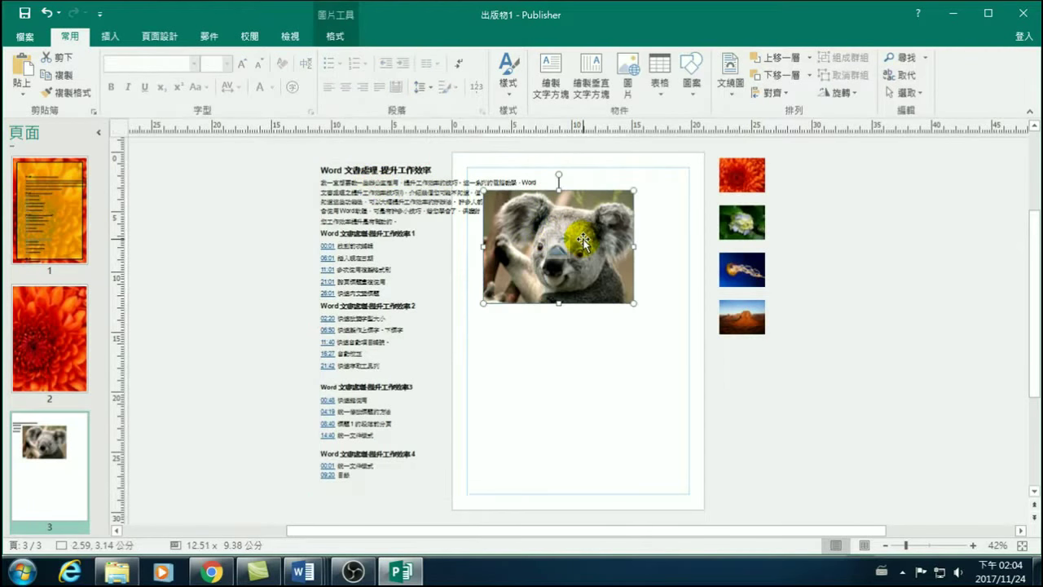
{"action": "left_click_drag", "start_coordinate": [577, 237], "coordinate": [491, 237]}
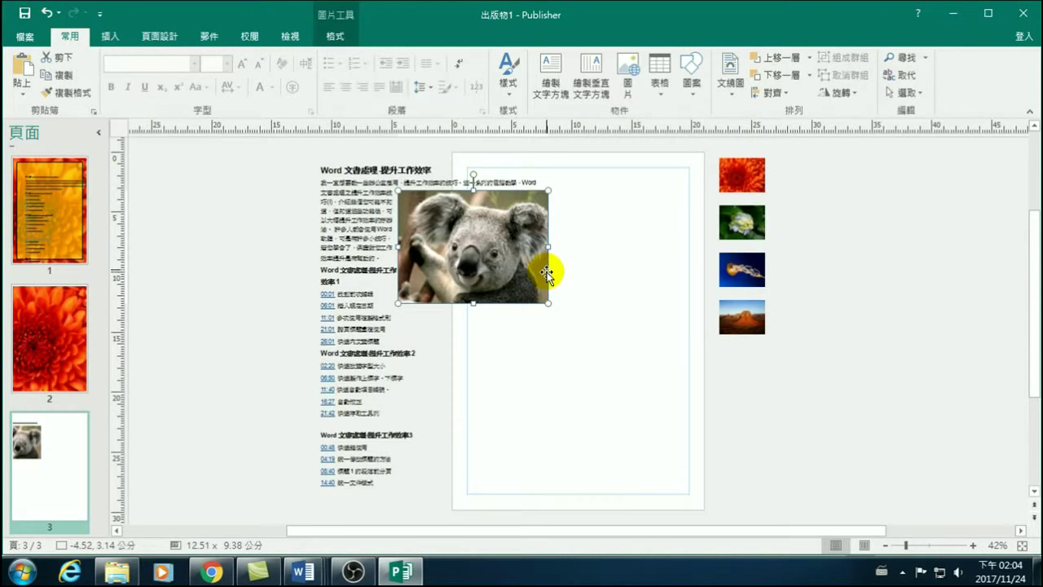
{"action": "left_click", "coordinate": [356, 220]}
{"action": "left_click_drag", "start_coordinate": [349, 157], "coordinate": [497, 163]}
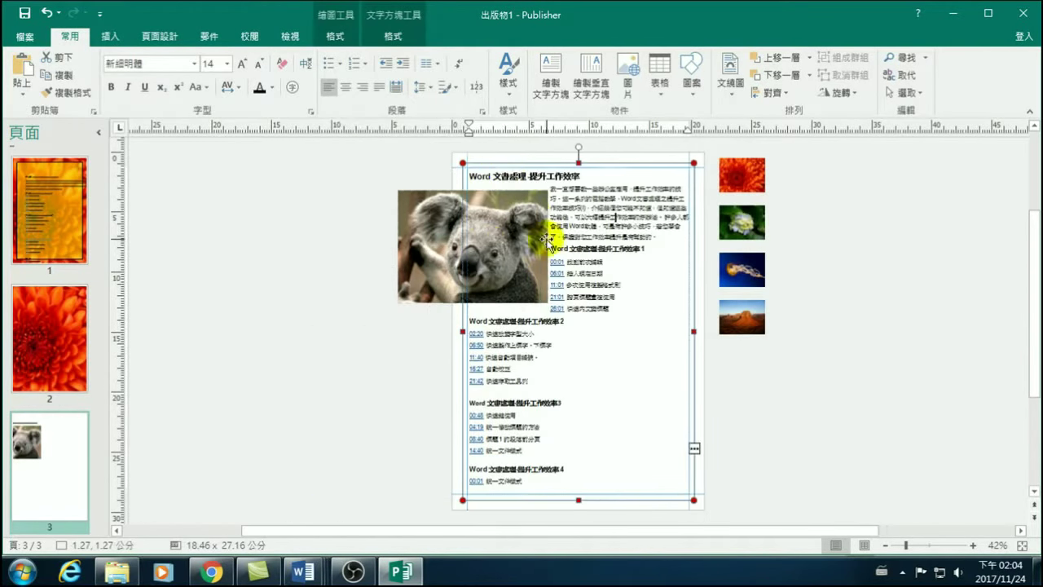
Move the koala into the course text and shrink it to 7.25 × 5.44 cm.
{"action": "left_click", "coordinate": [418, 241]}
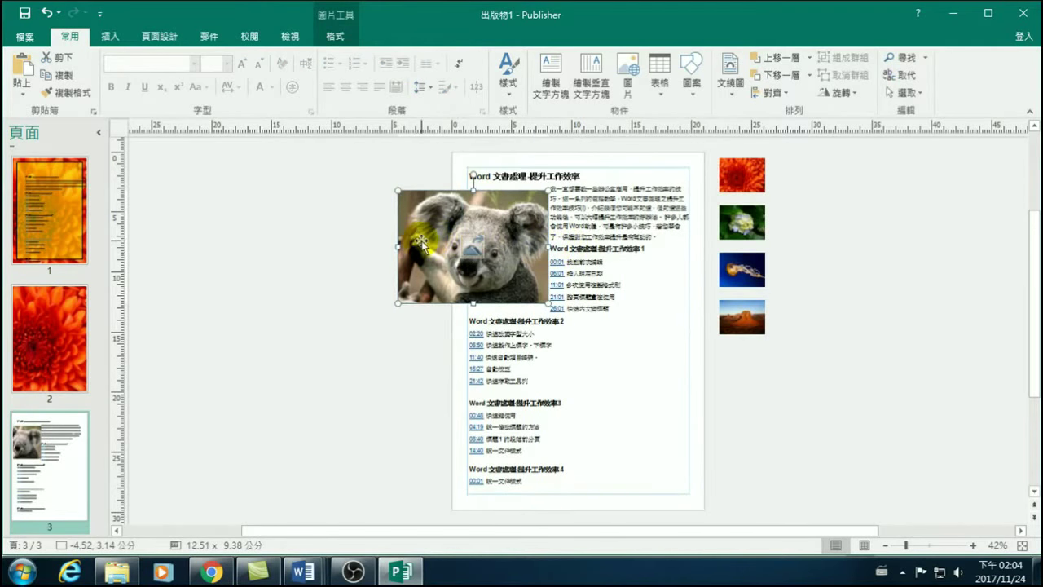
{"action": "left_click_drag", "start_coordinate": [433, 238], "coordinate": [538, 296]}
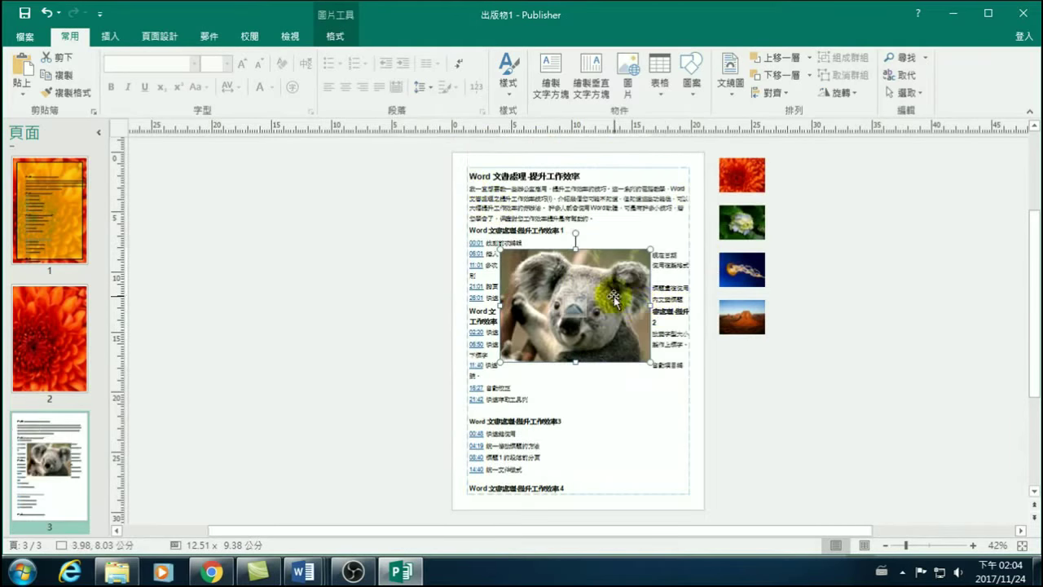
{"action": "left_click_drag", "start_coordinate": [624, 291], "coordinate": [645, 295]}
{"action": "left_click_drag", "start_coordinate": [580, 273], "coordinate": [585, 265]}
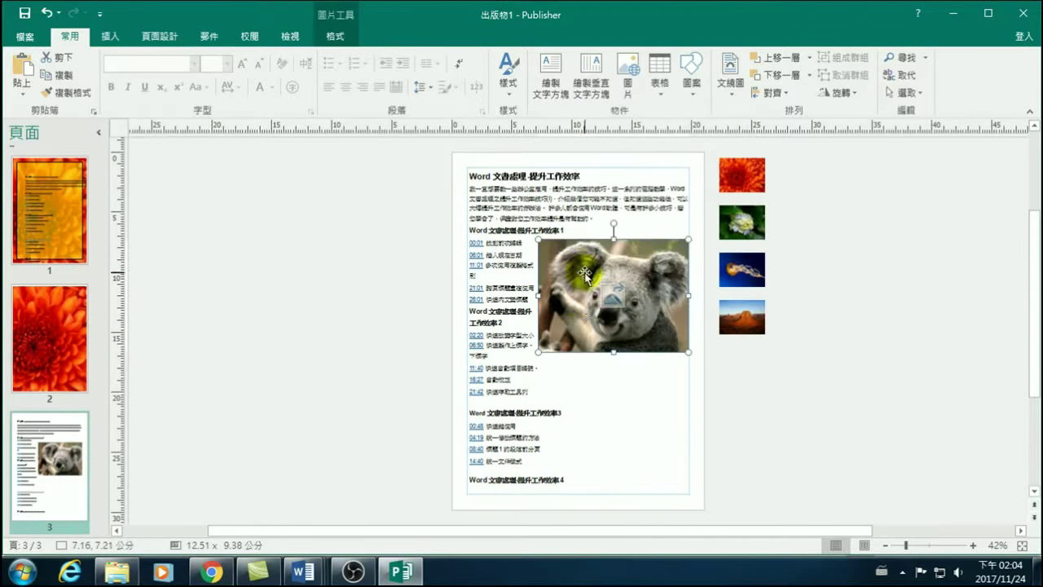
{"action": "left_click_drag", "start_coordinate": [568, 336], "coordinate": [582, 319]}
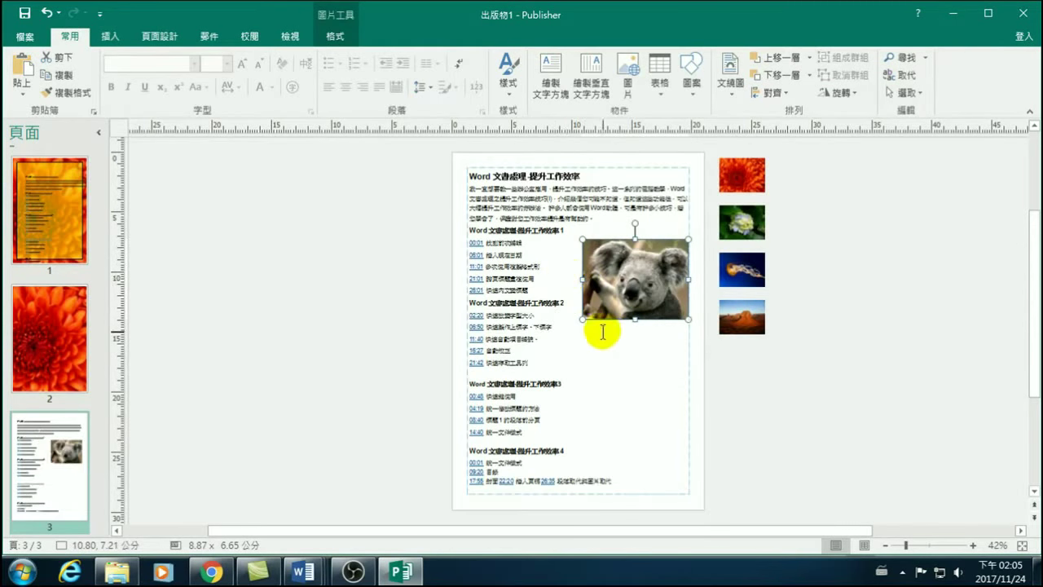
{"action": "left_click_drag", "start_coordinate": [581, 319], "coordinate": [601, 304]}
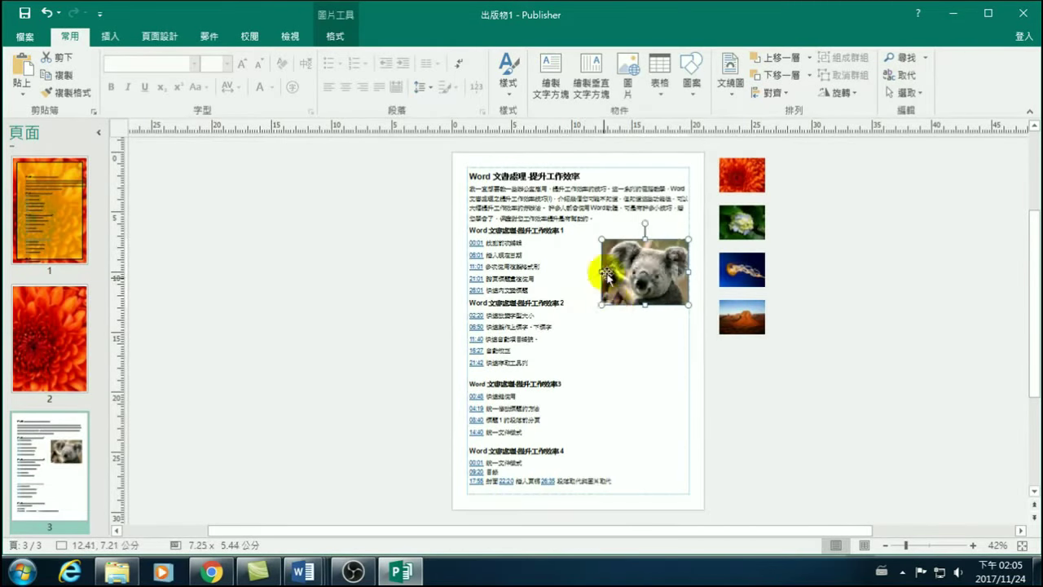
{"action": "left_click_drag", "start_coordinate": [622, 257], "coordinate": [561, 237]}
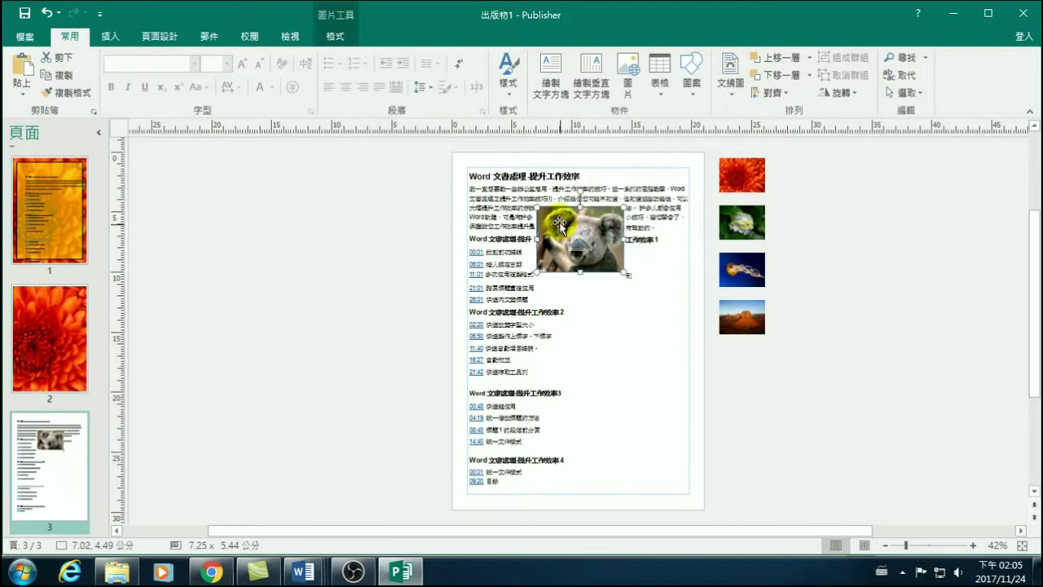
Try Top and Bottom, Tight and Through text wrapping on the koala picture.
{"action": "left_click", "coordinate": [339, 38]}
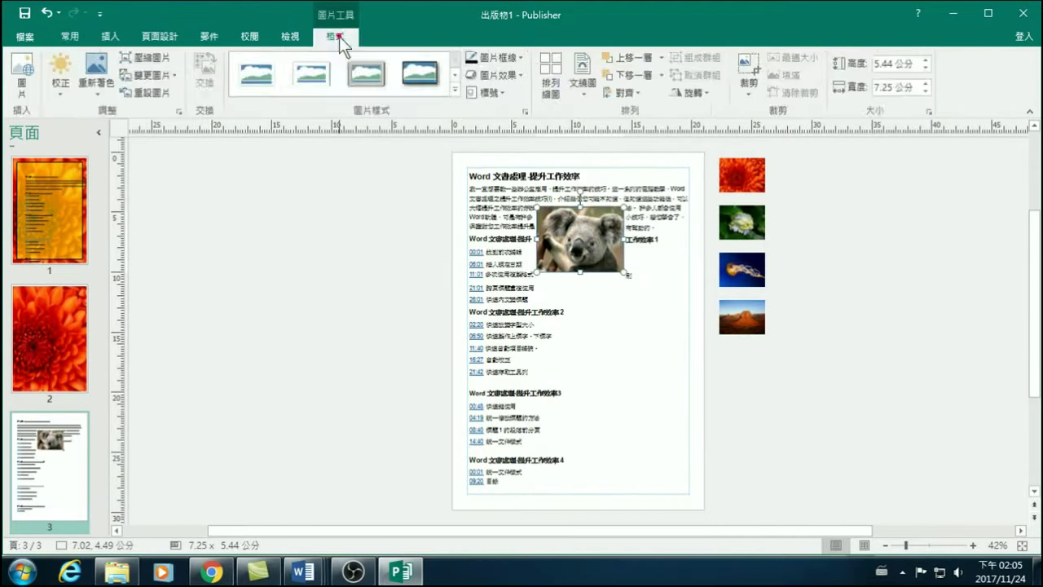
{"action": "left_click", "coordinate": [581, 65]}
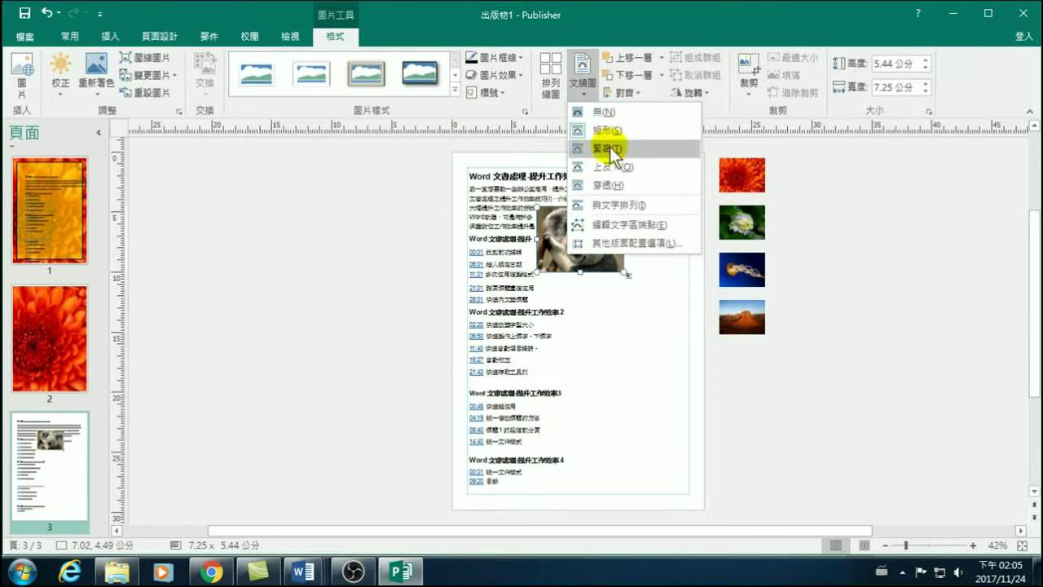
{"action": "left_click", "coordinate": [619, 167]}
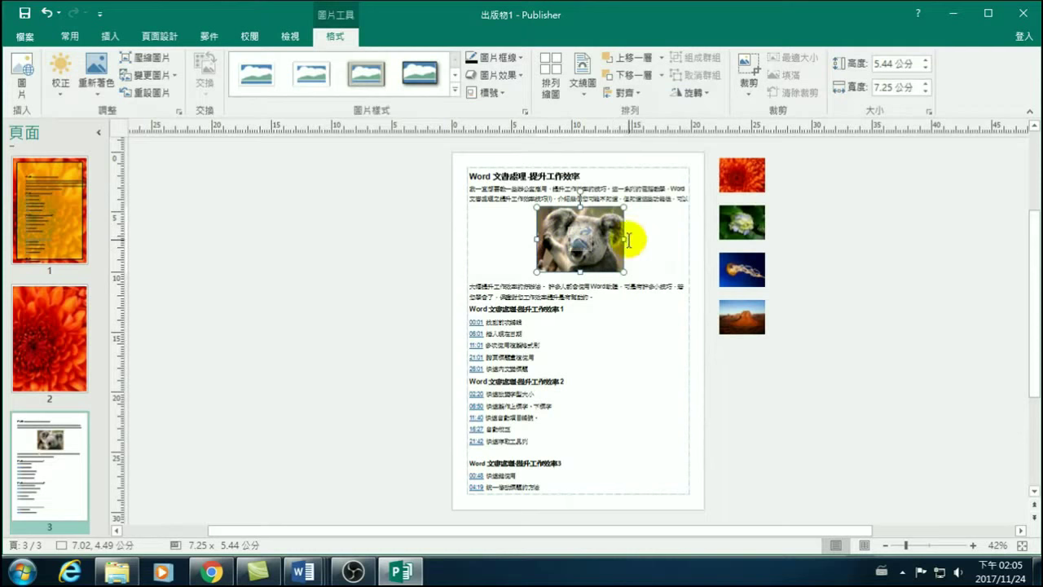
{"action": "left_click", "coordinate": [585, 86]}
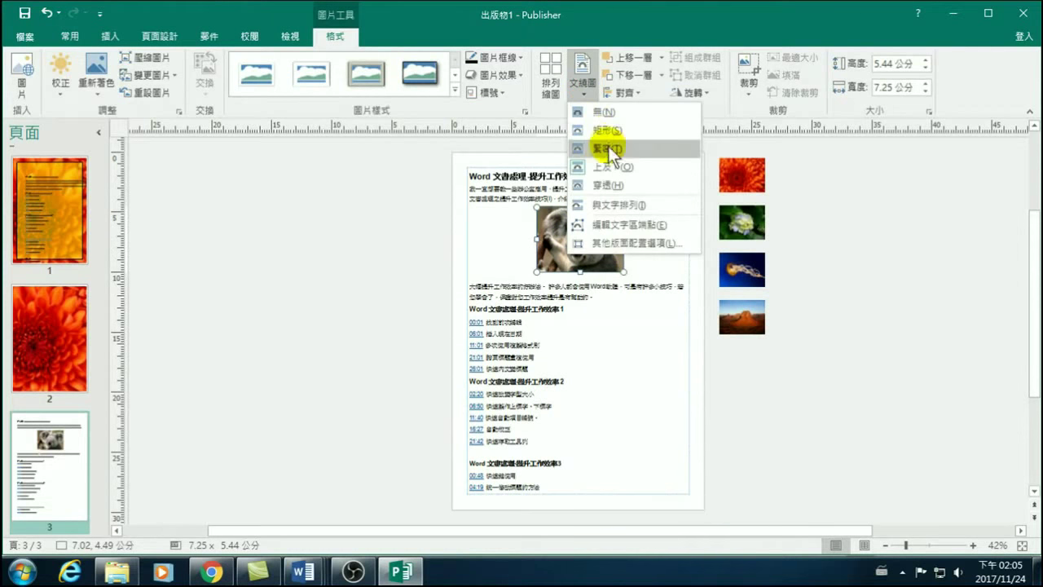
{"action": "left_click", "coordinate": [607, 147]}
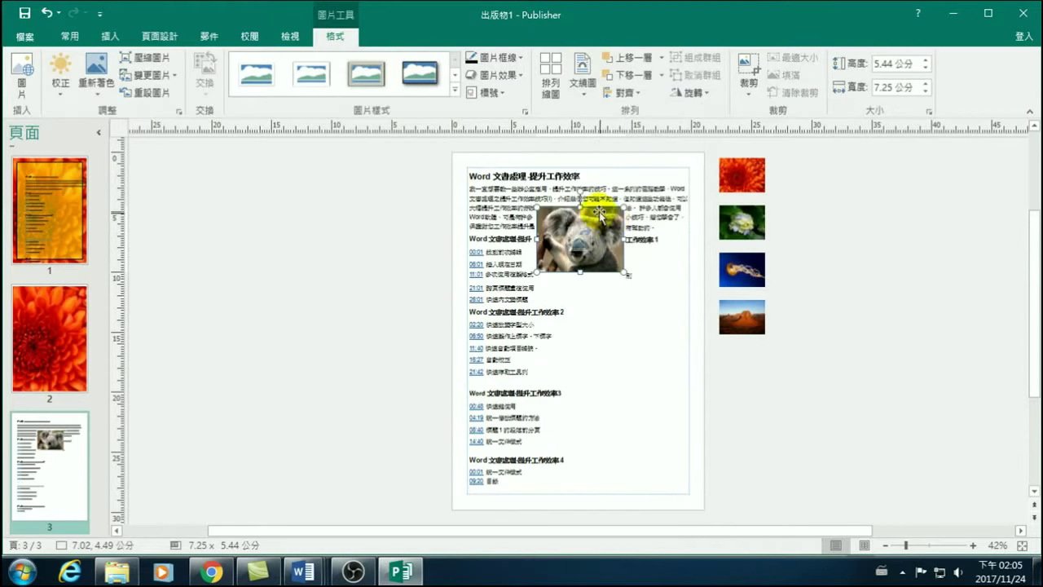
{"action": "left_click", "coordinate": [585, 84]}
{"action": "left_click", "coordinate": [603, 167]}
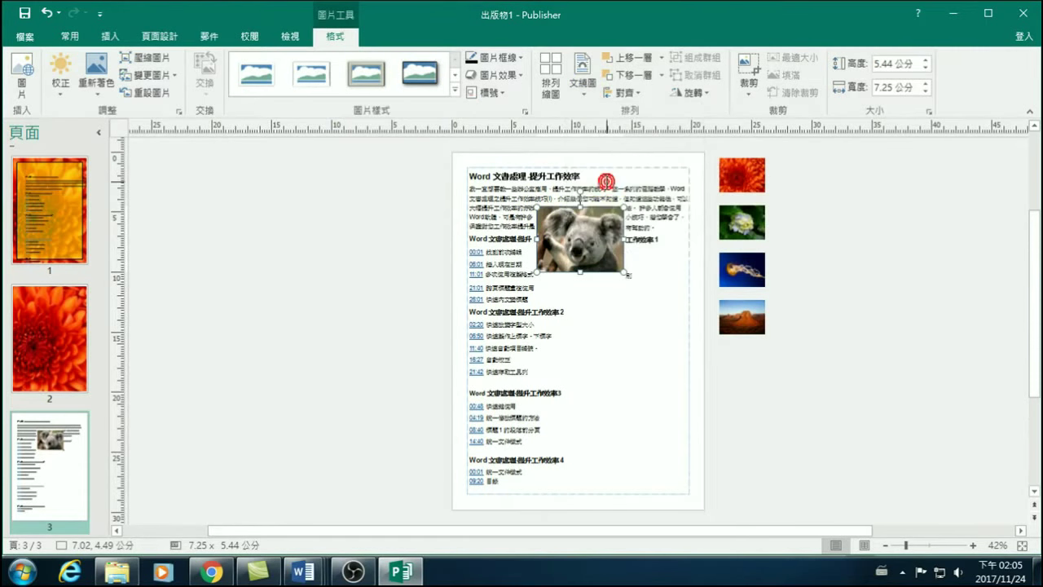
{"action": "left_click_drag", "start_coordinate": [607, 231], "coordinate": [578, 208]}
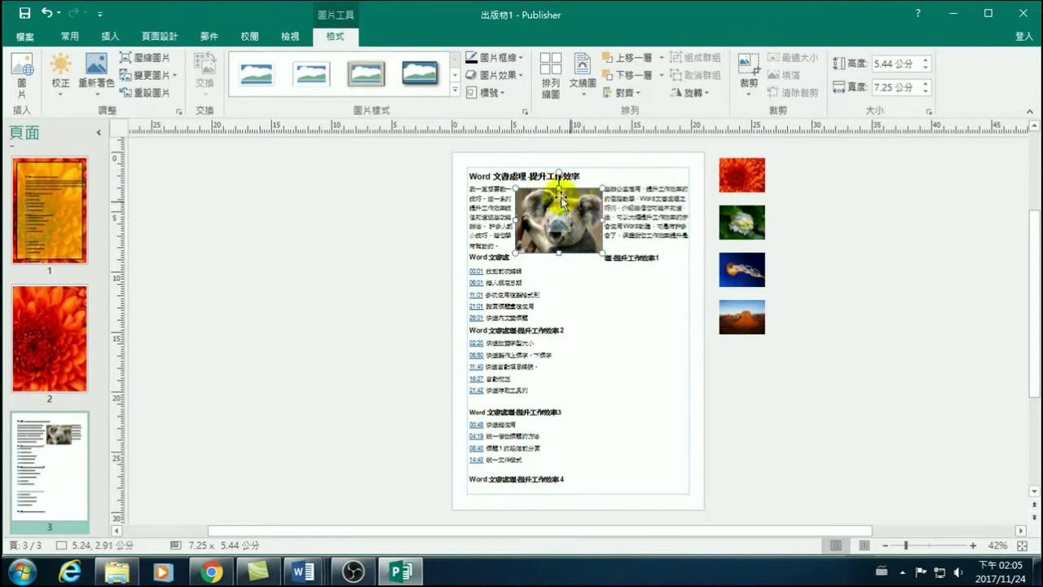
{"action": "left_click", "coordinate": [590, 85]}
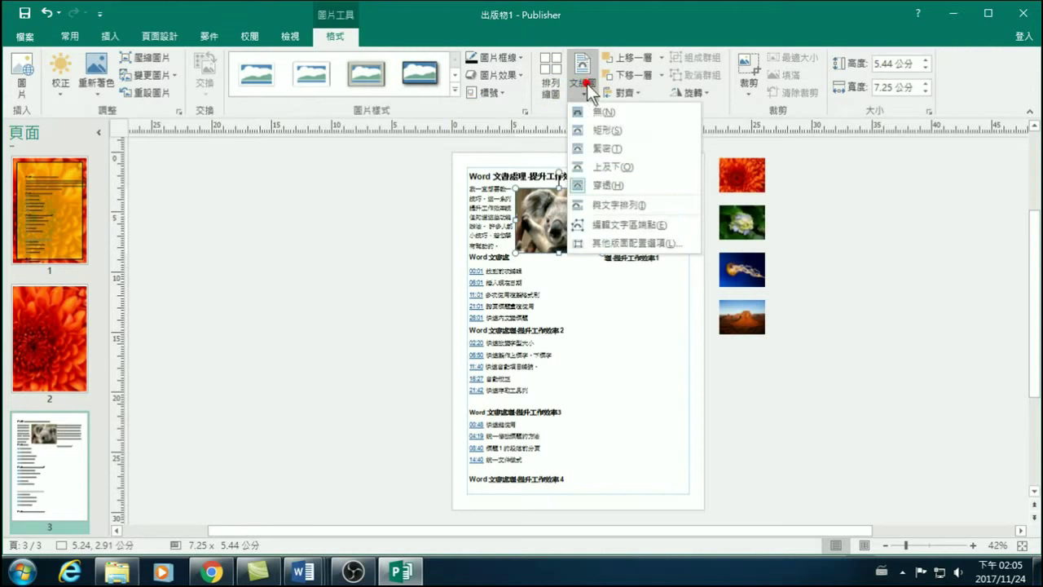
{"action": "left_click", "coordinate": [611, 186]}
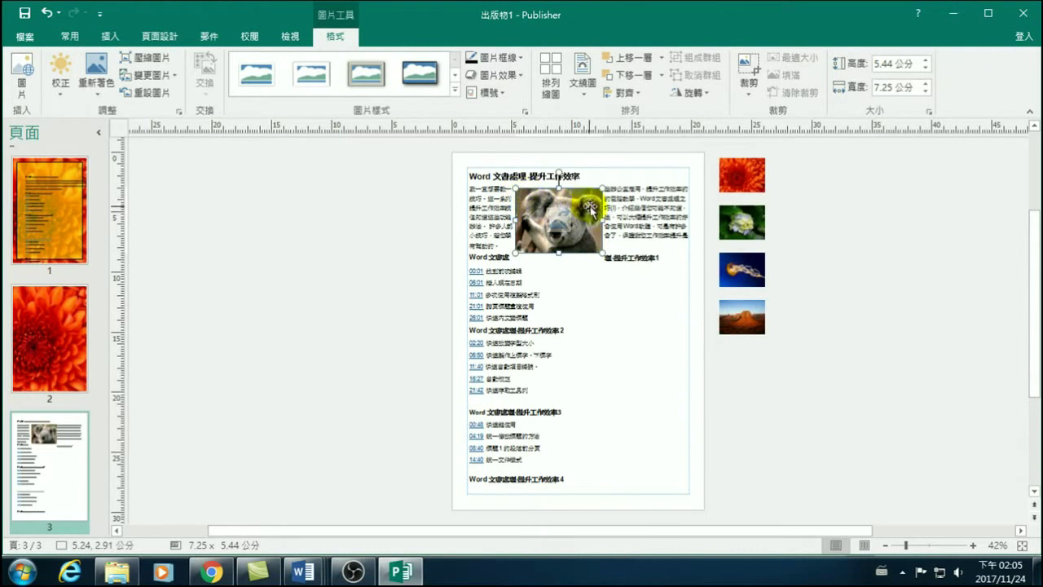
Set Square wrapping for the koala and place it at the text column's top-right corner.
{"action": "mouse_move", "coordinate": [561, 228]}
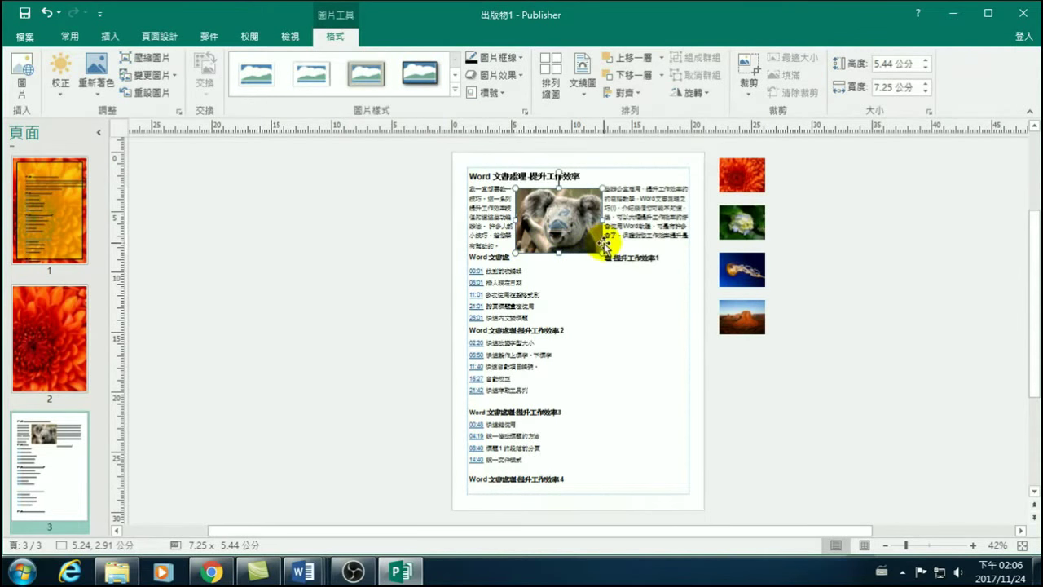
{"action": "left_click", "coordinate": [585, 88]}
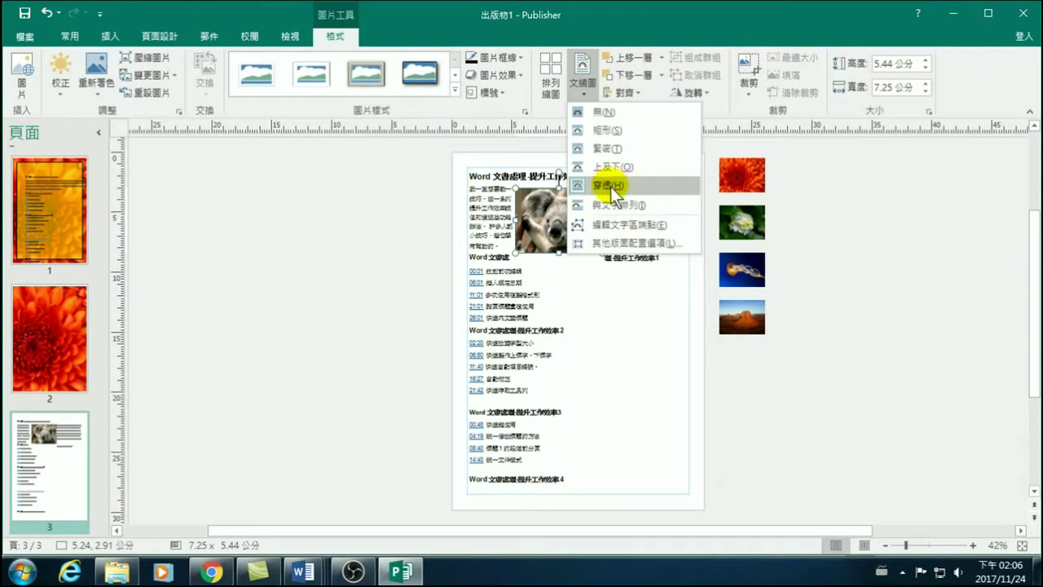
{"action": "left_click", "coordinate": [604, 130]}
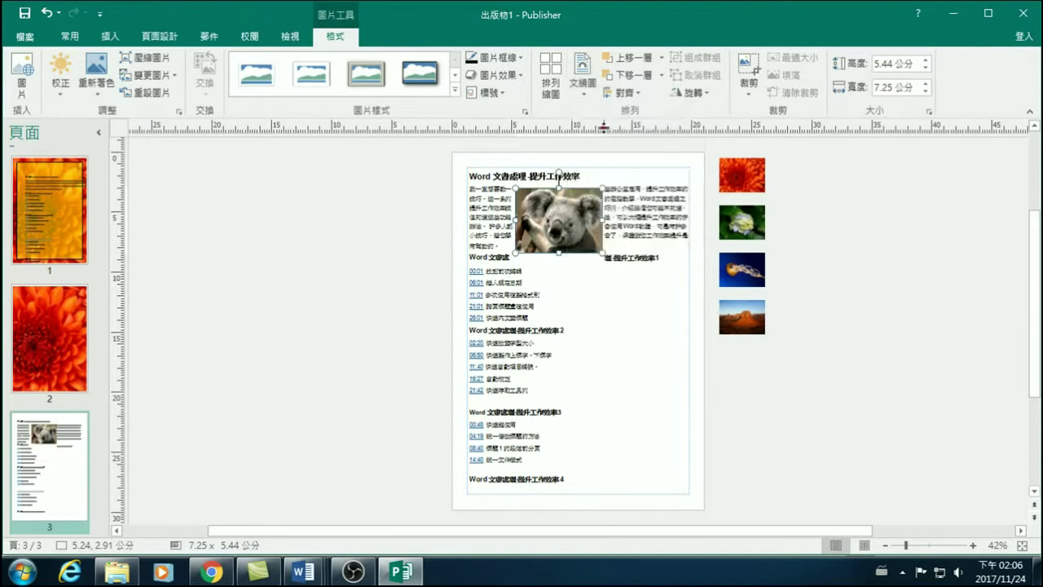
{"action": "left_click_drag", "start_coordinate": [589, 211], "coordinate": [662, 211]}
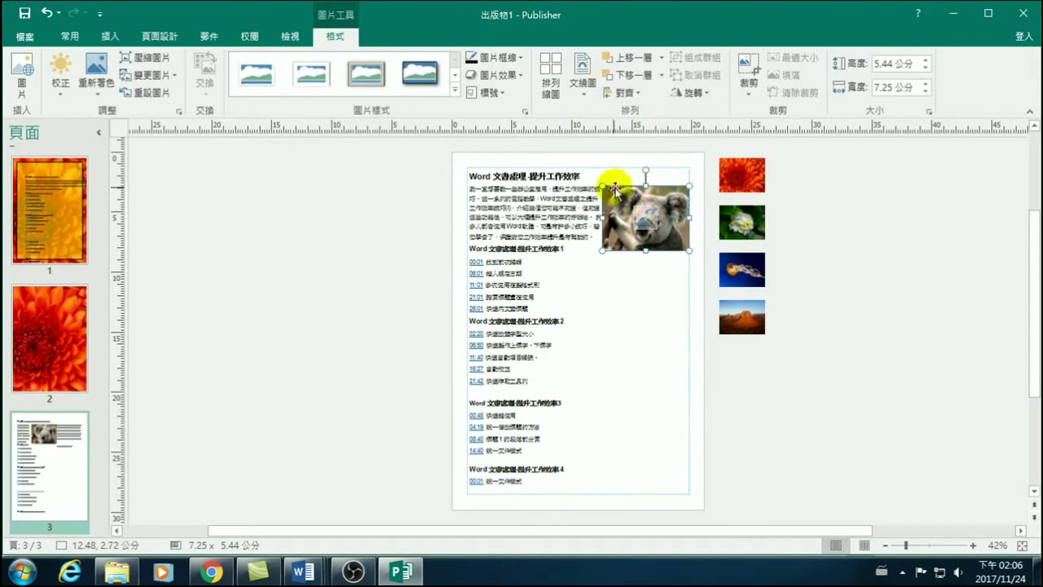
{"action": "left_click", "coordinate": [885, 258]}
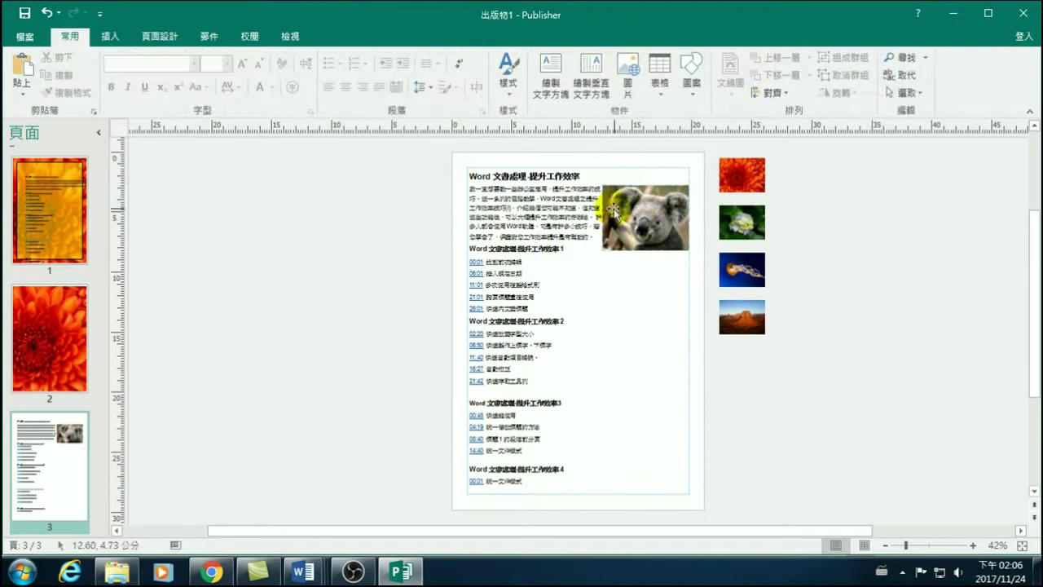
{"action": "left_click_drag", "start_coordinate": [649, 200], "coordinate": [617, 202]}
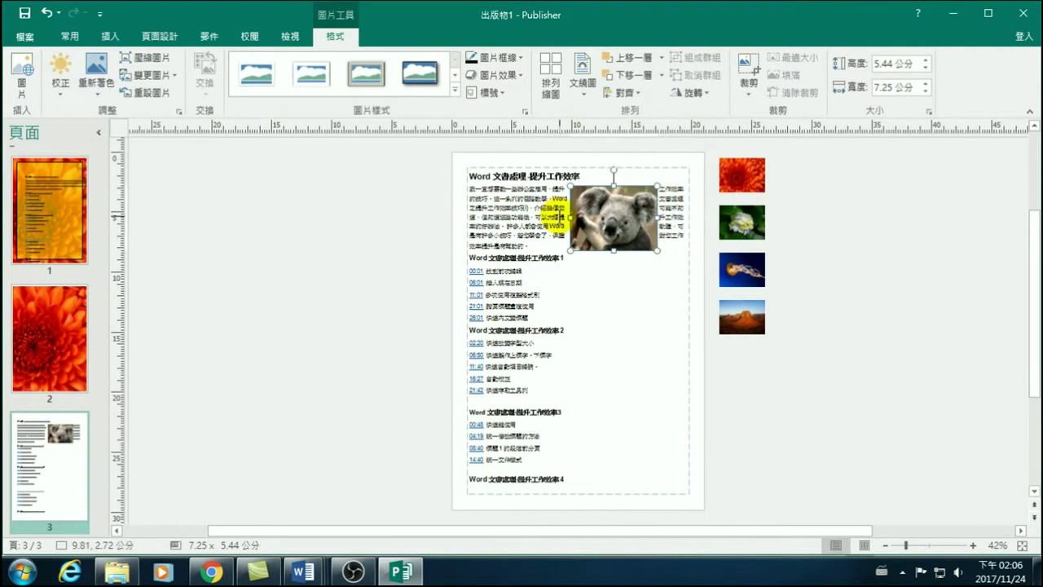
{"action": "left_click_drag", "start_coordinate": [643, 208], "coordinate": [642, 236]}
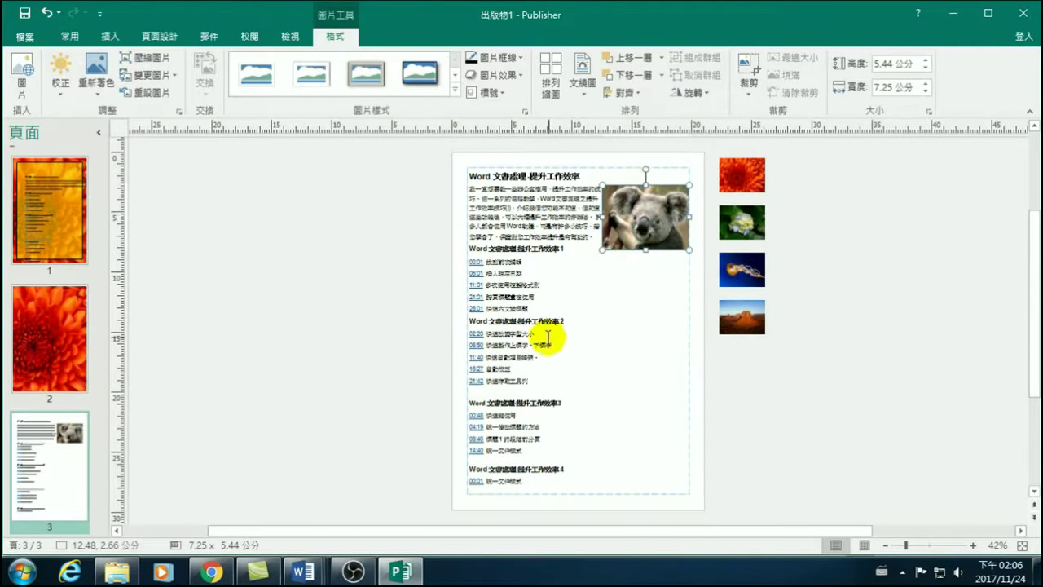
Enlarge the desert picture to 11.11 × 8.34 cm and drag it over the course text.
{"action": "left_click", "coordinate": [748, 322]}
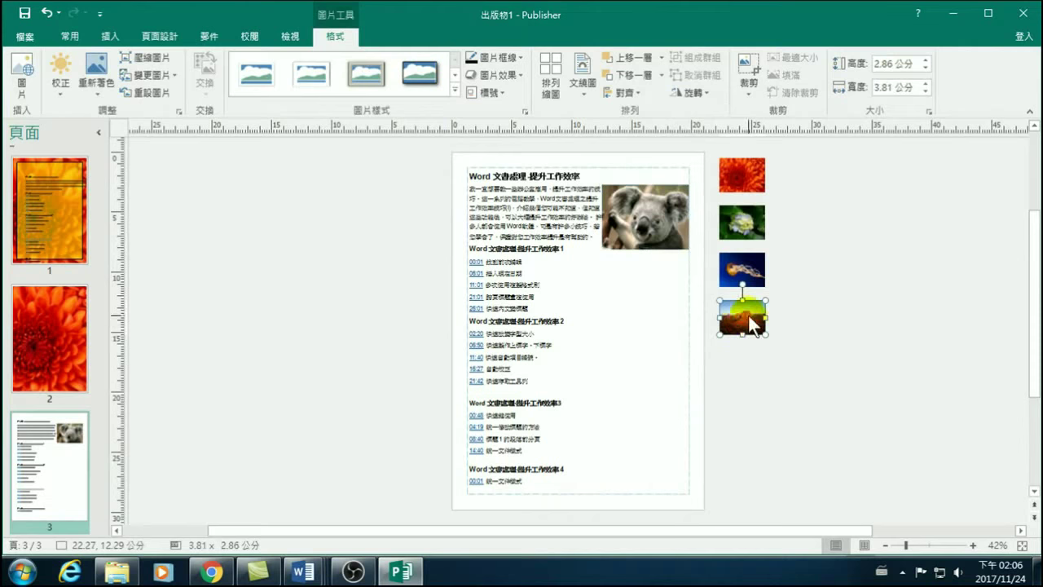
{"action": "left_click_drag", "start_coordinate": [765, 334], "coordinate": [853, 400]}
{"action": "left_click_drag", "start_coordinate": [811, 324], "coordinate": [604, 304]}
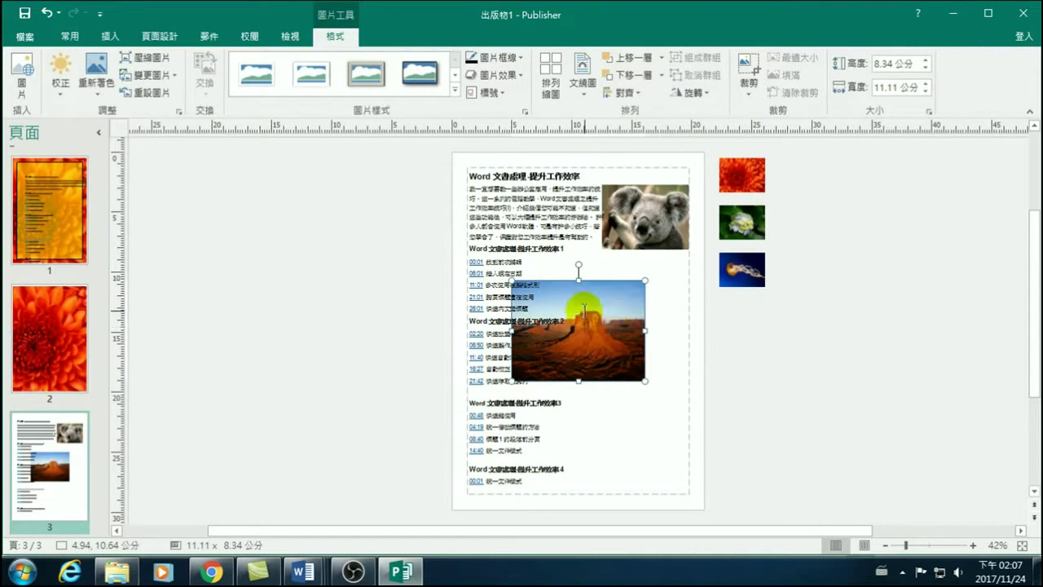
{"action": "left_click", "coordinate": [612, 302]}
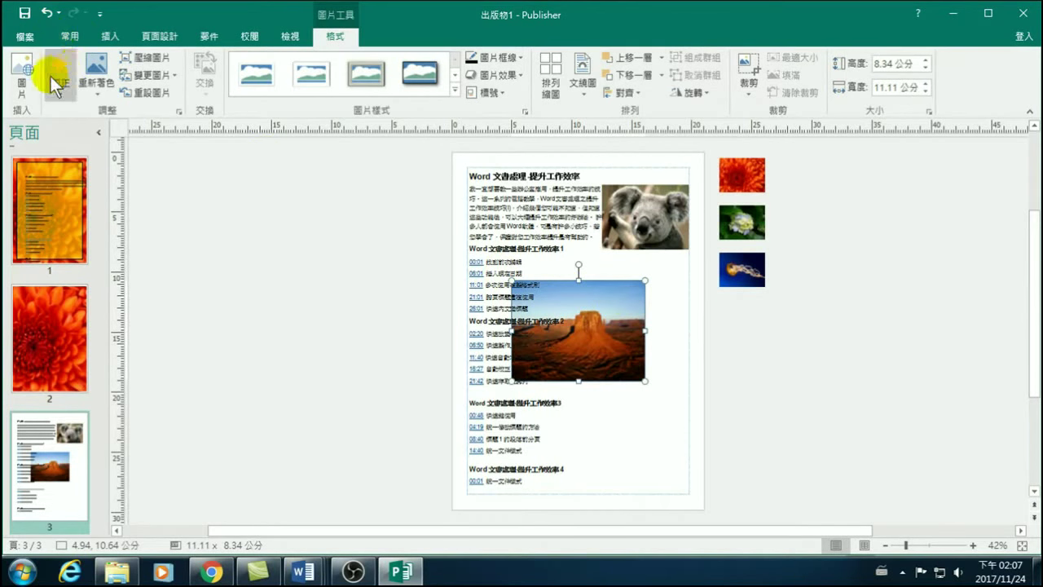
Cut and paste the desert picture onto page 3, then move it off the page to the right.
{"action": "left_click", "coordinate": [74, 37]}
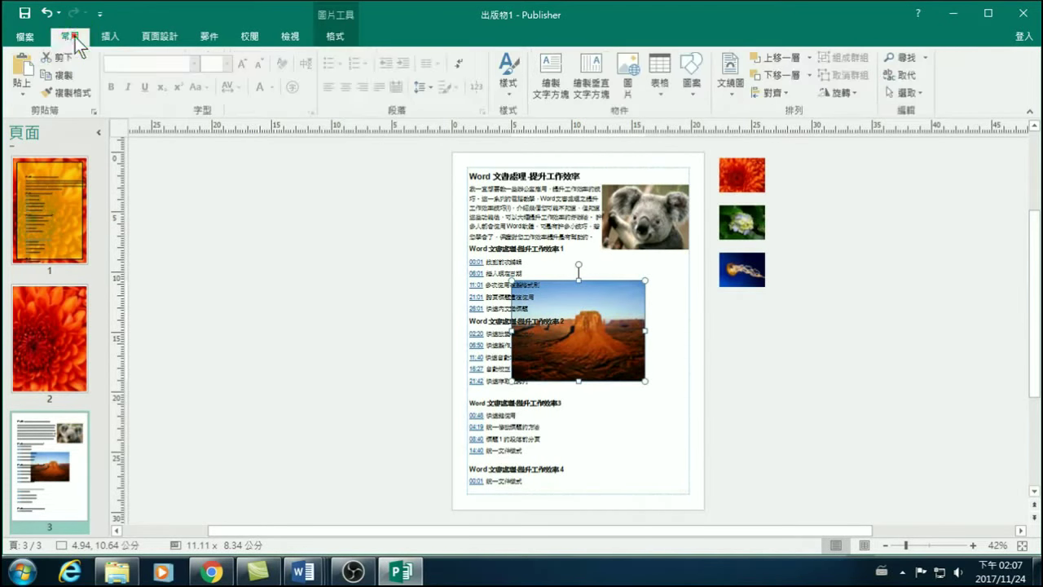
{"action": "left_click", "coordinate": [63, 57]}
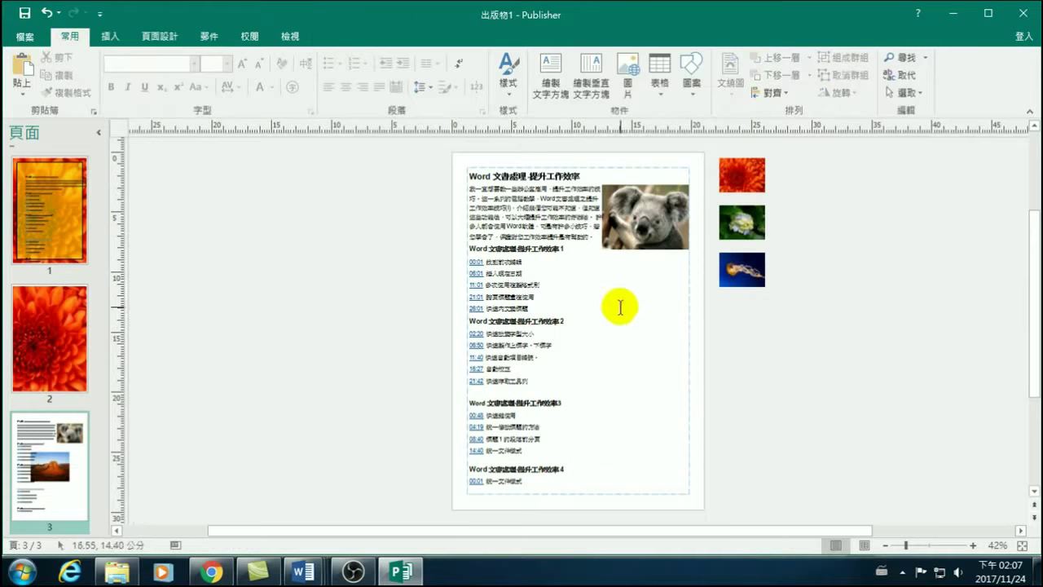
{"action": "left_click", "coordinate": [537, 333]}
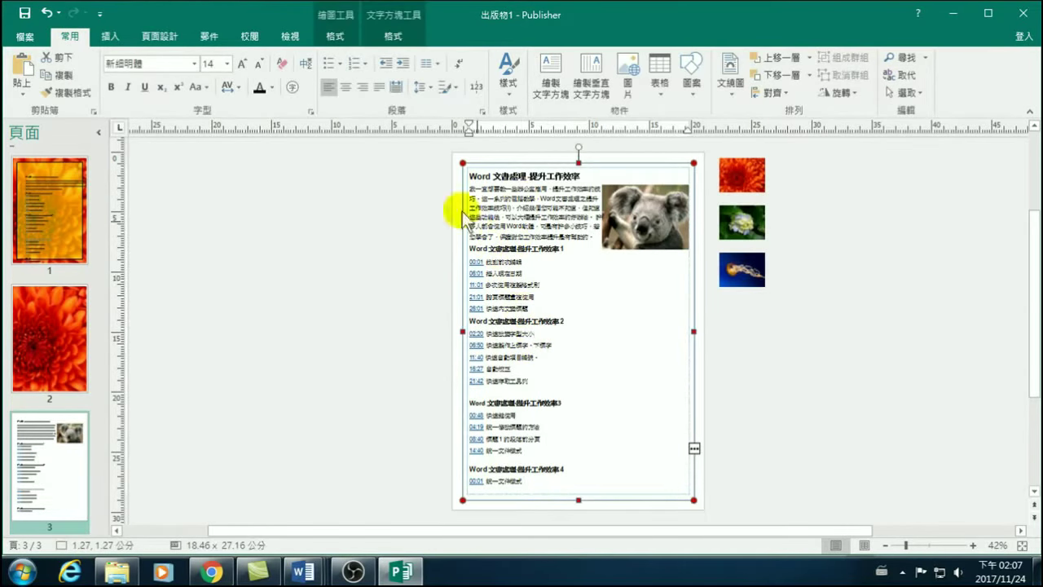
{"action": "left_click", "coordinate": [23, 65]}
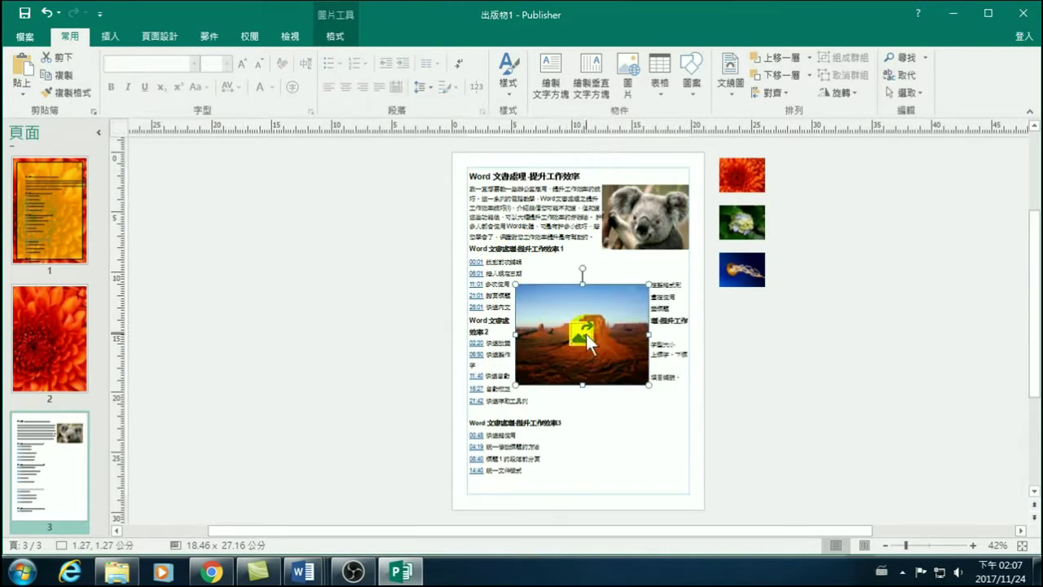
{"action": "left_click_drag", "start_coordinate": [617, 303], "coordinate": [652, 302]}
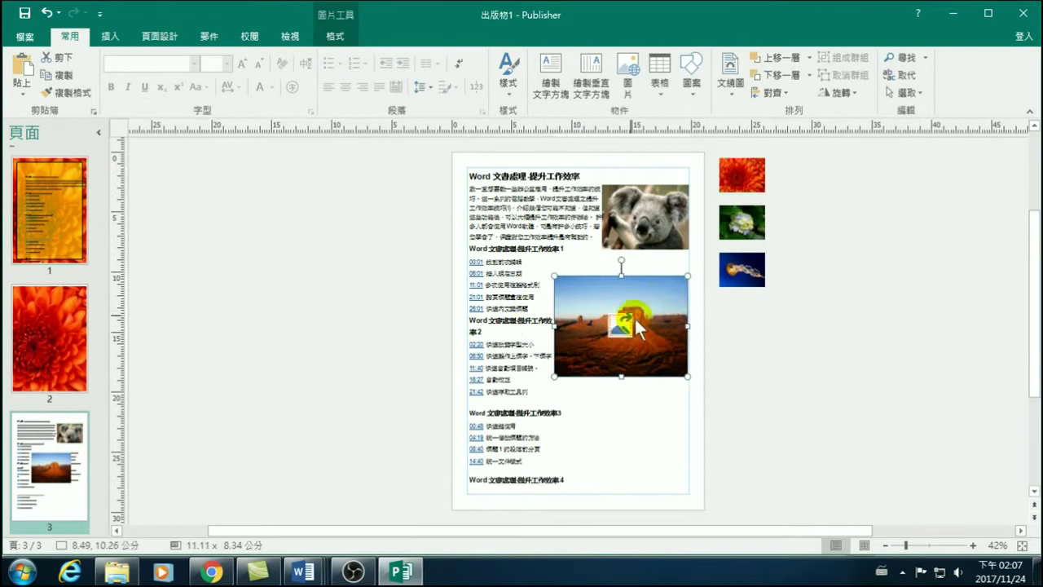
{"action": "left_click", "coordinate": [335, 35]}
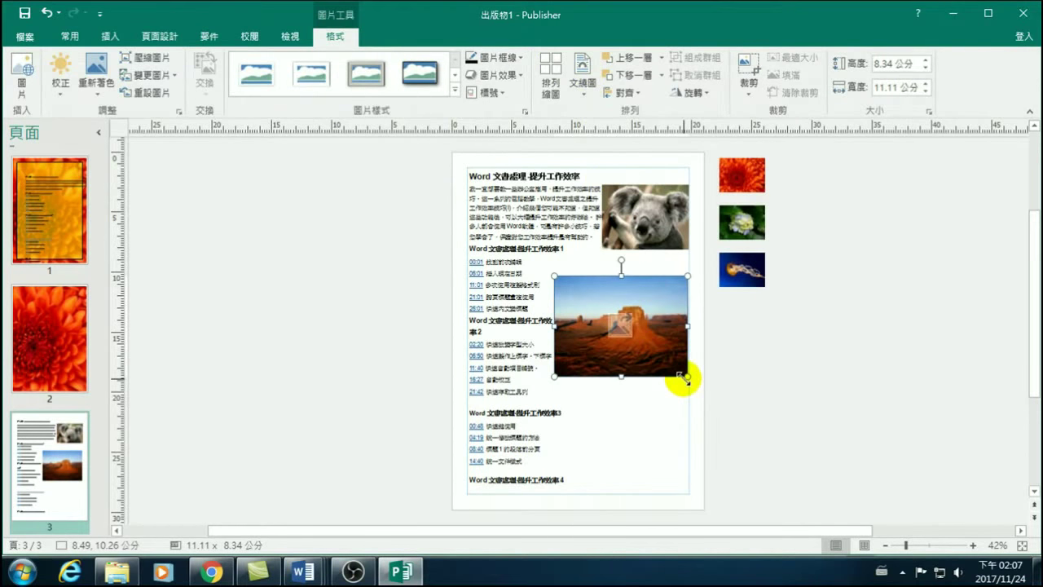
{"action": "left_click_drag", "start_coordinate": [662, 315], "coordinate": [717, 306]}
{"action": "left_click_drag", "start_coordinate": [612, 233], "coordinate": [596, 233]}
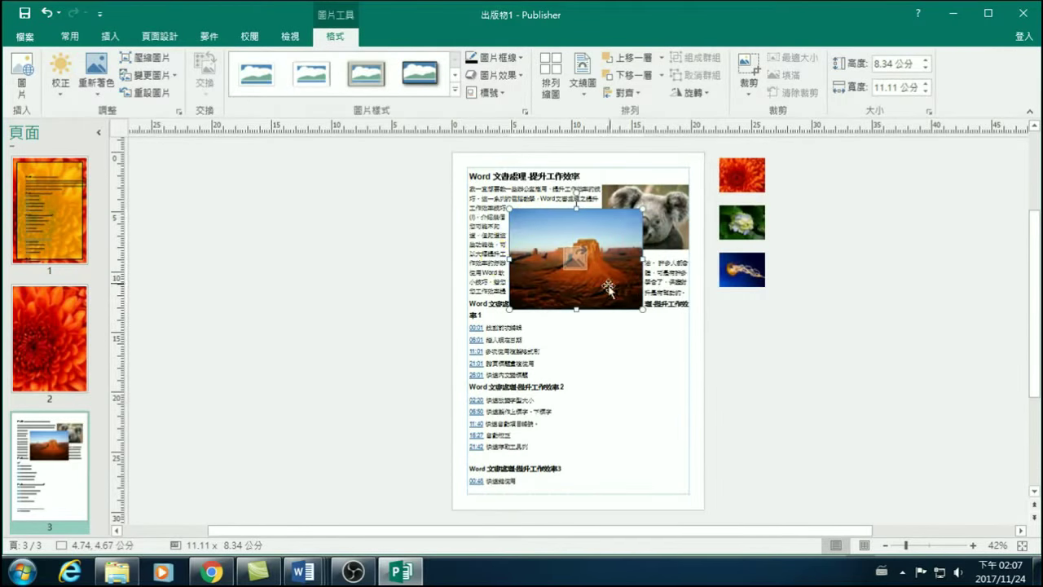
{"action": "left_click_drag", "start_coordinate": [591, 227], "coordinate": [802, 313]}
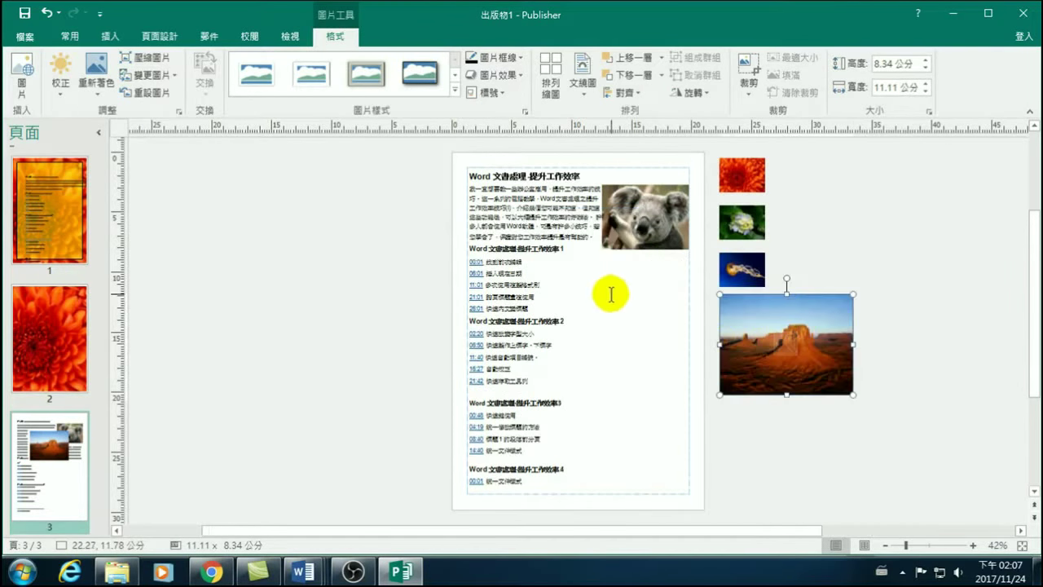
Select the koala picture and check its Wrap Text options without changing them.
{"action": "left_click", "coordinate": [906, 339]}
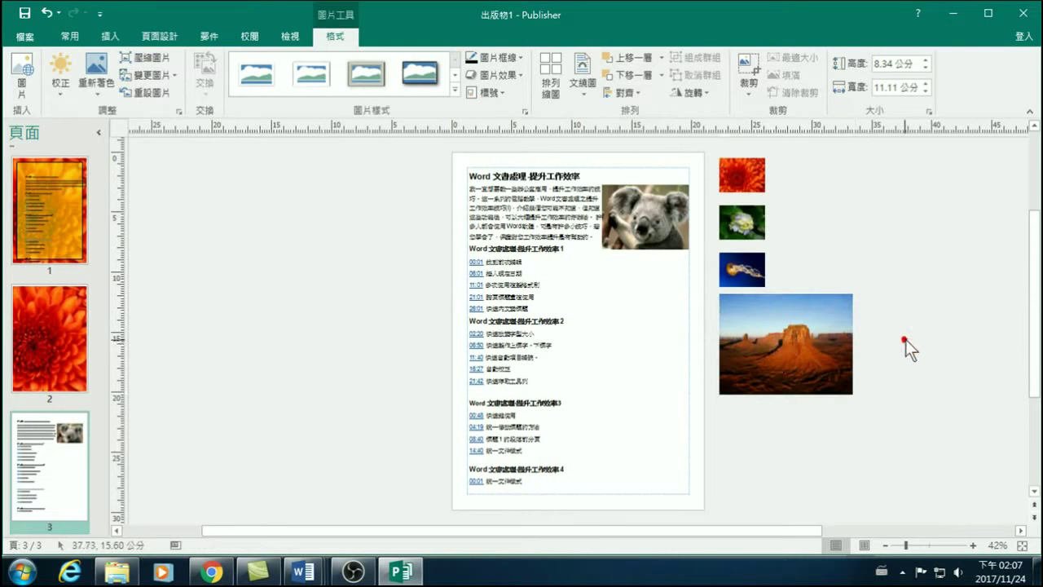
{"action": "left_click", "coordinate": [639, 211]}
{"action": "left_click", "coordinate": [640, 212]}
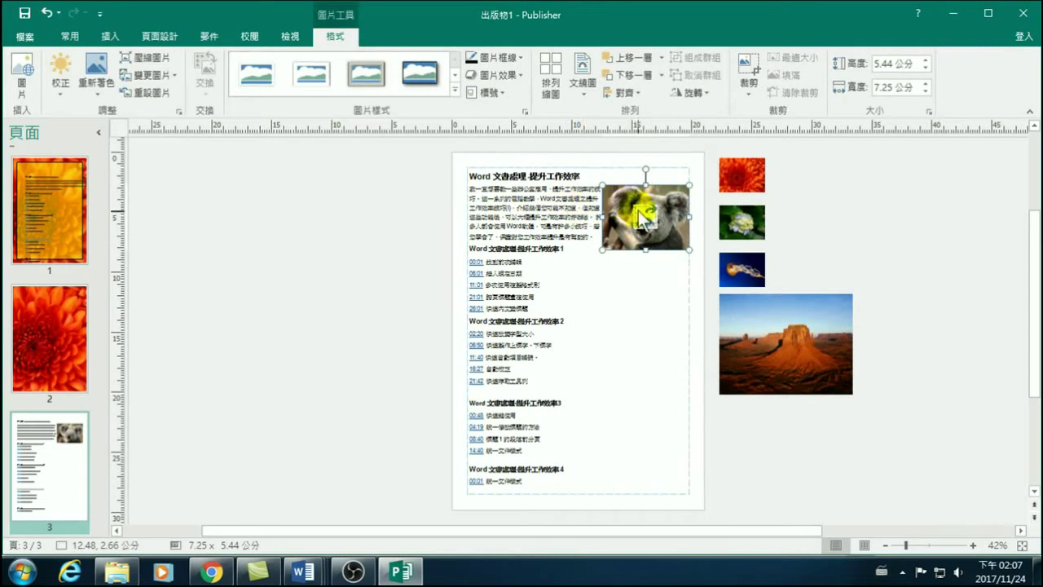
{"action": "left_click", "coordinate": [583, 111]}
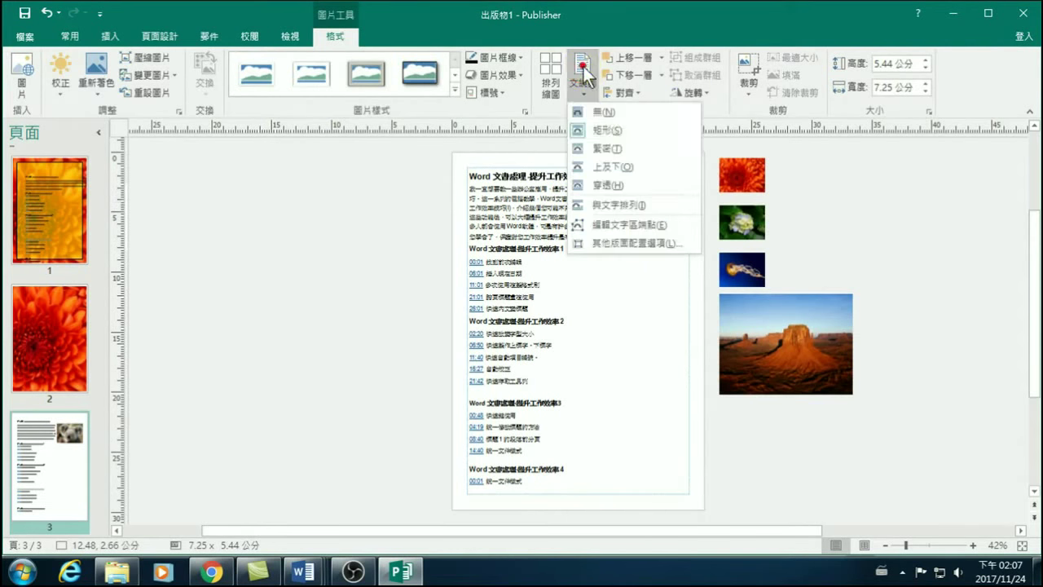
{"action": "left_click", "coordinate": [953, 251]}
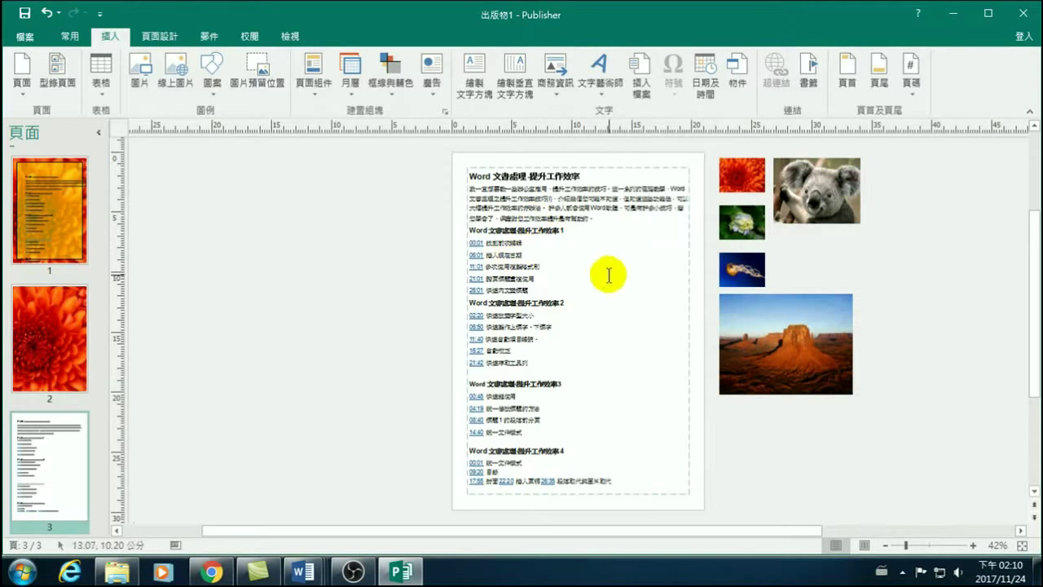
Insert posters Word文書處理-提升工作效率1–4 from D:\Publisher 20171124 as pictures.
{"action": "left_click", "coordinate": [116, 36]}
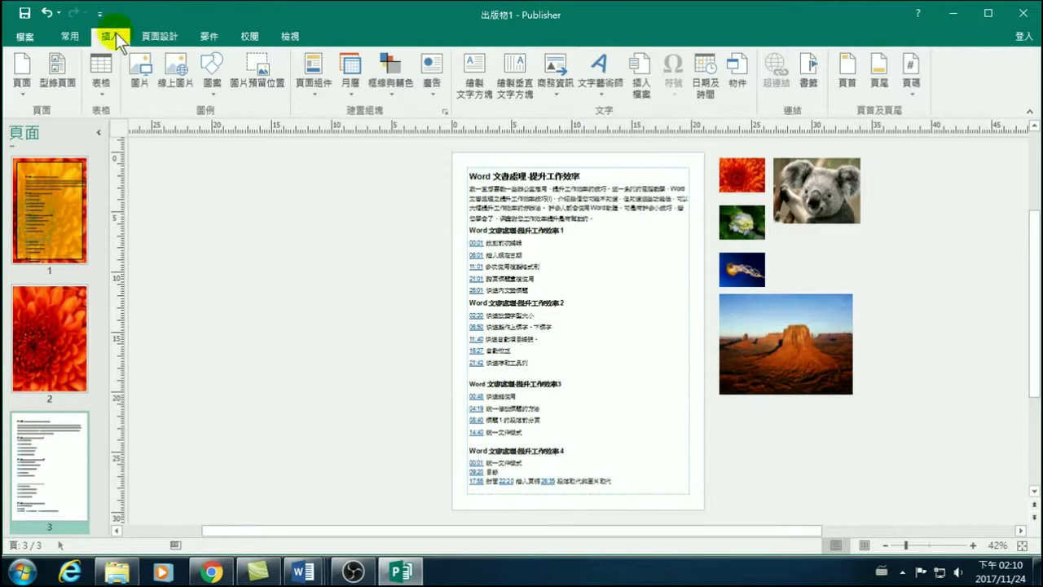
{"action": "left_click", "coordinate": [139, 81]}
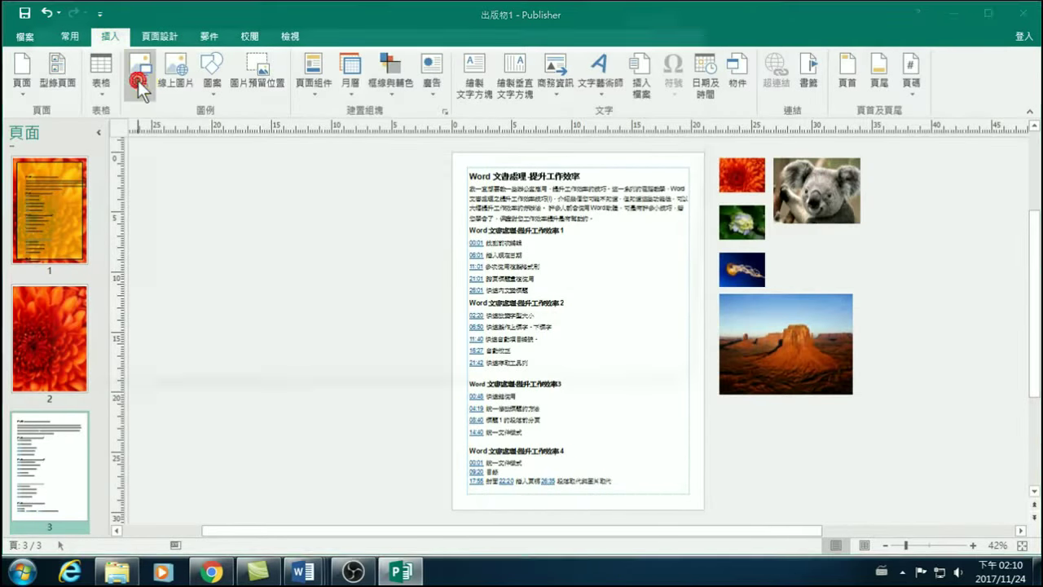
{"action": "scroll", "coordinate": [120, 293], "scroll_direction": "down", "scroll_amount": 2}
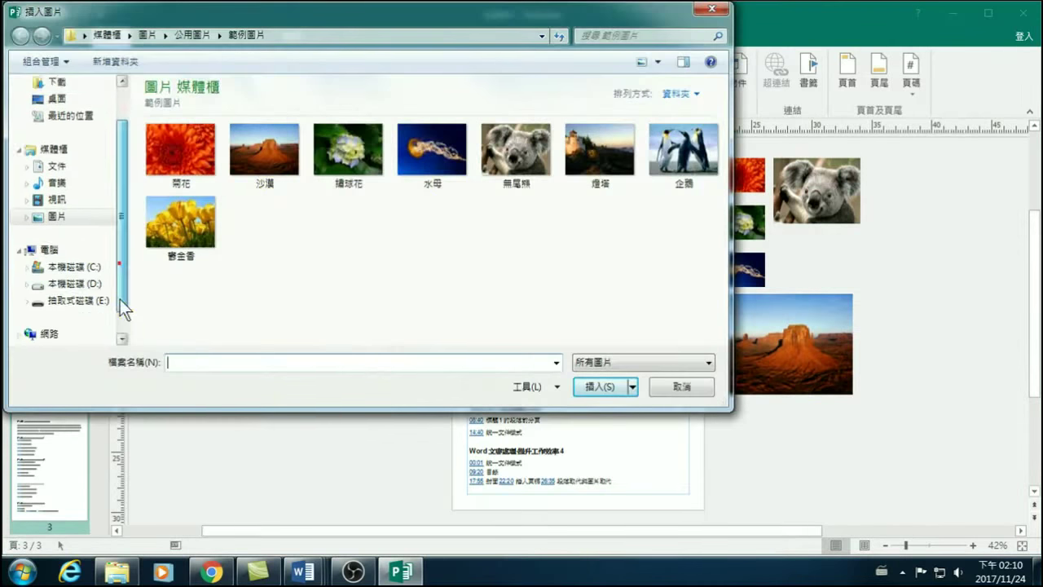
{"action": "left_click", "coordinate": [98, 267]}
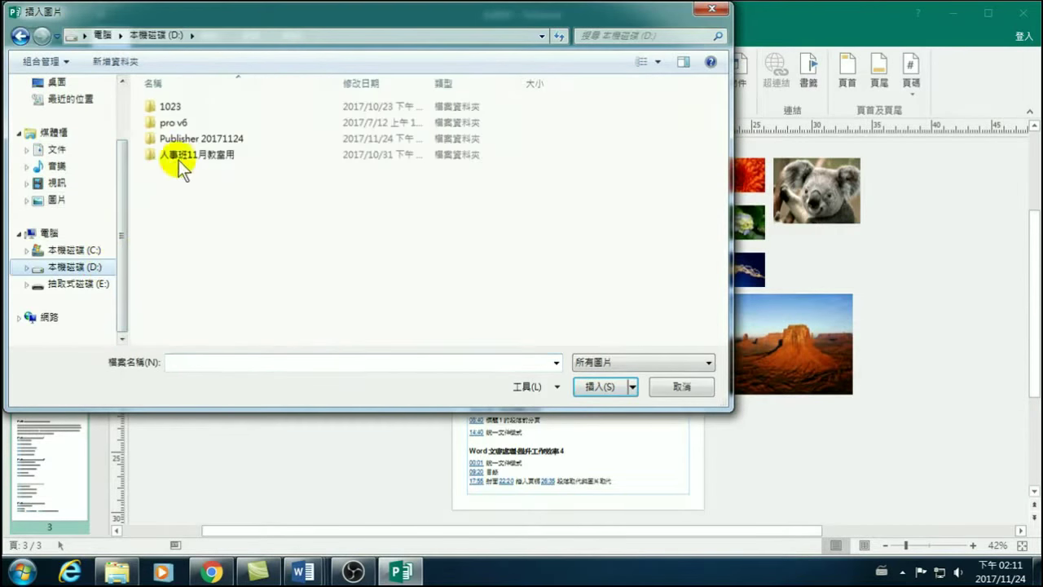
{"action": "double_click", "coordinate": [181, 139]}
{"action": "left_click", "coordinate": [341, 105]}
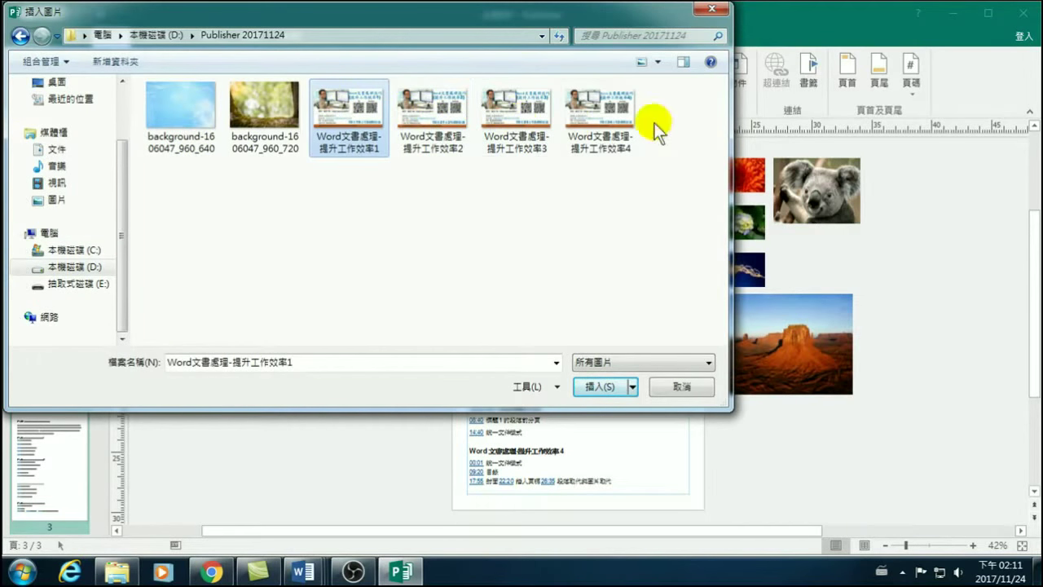
{"action": "left_click", "coordinate": [591, 119], "text": "shift"}
{"action": "left_click", "coordinate": [599, 386]}
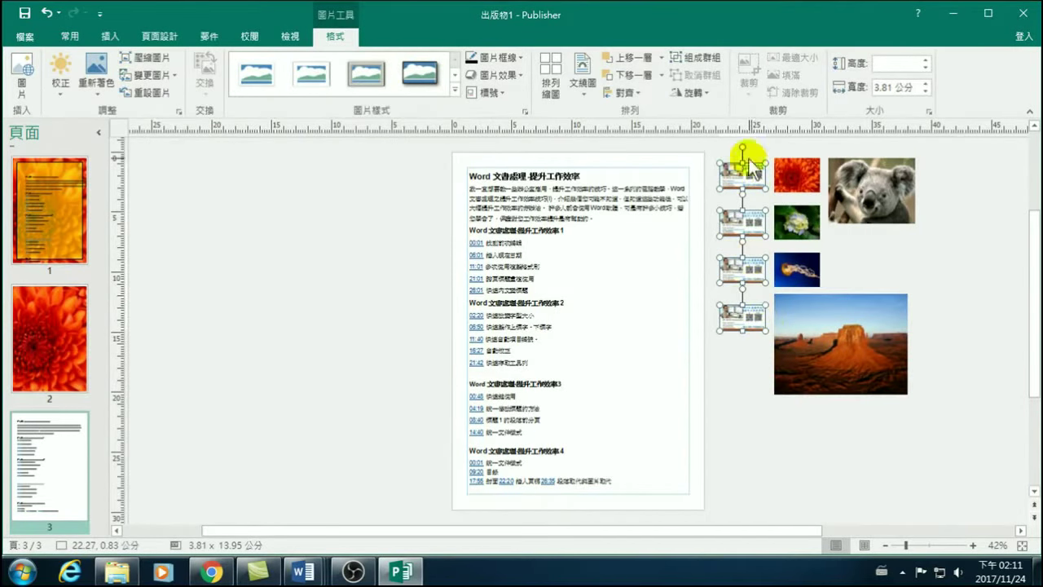
Delete the four small posters, then undo and paste them back beside the page.
{"action": "left_click", "coordinate": [754, 435]}
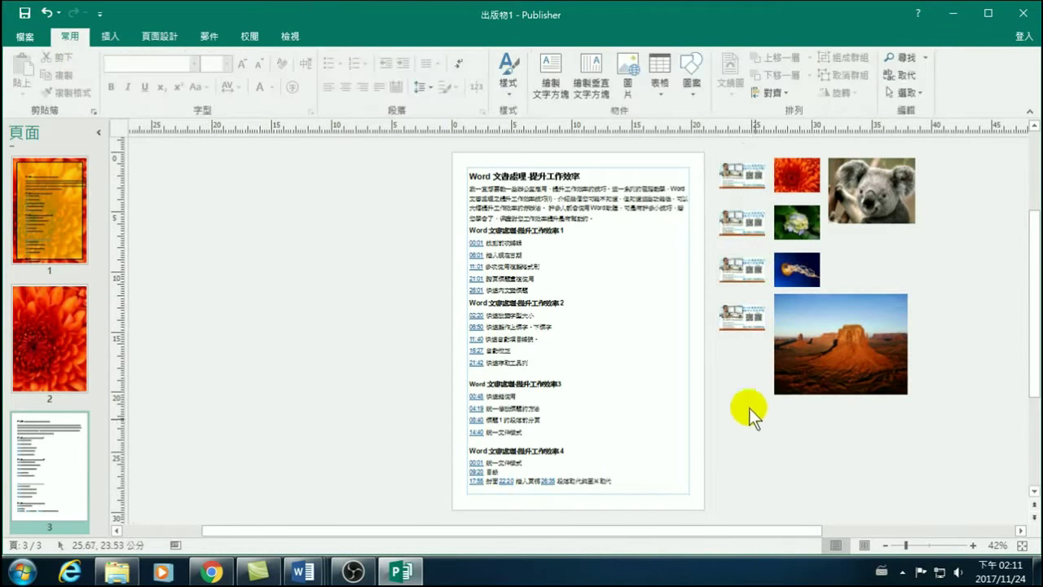
{"action": "left_click", "coordinate": [741, 173]}
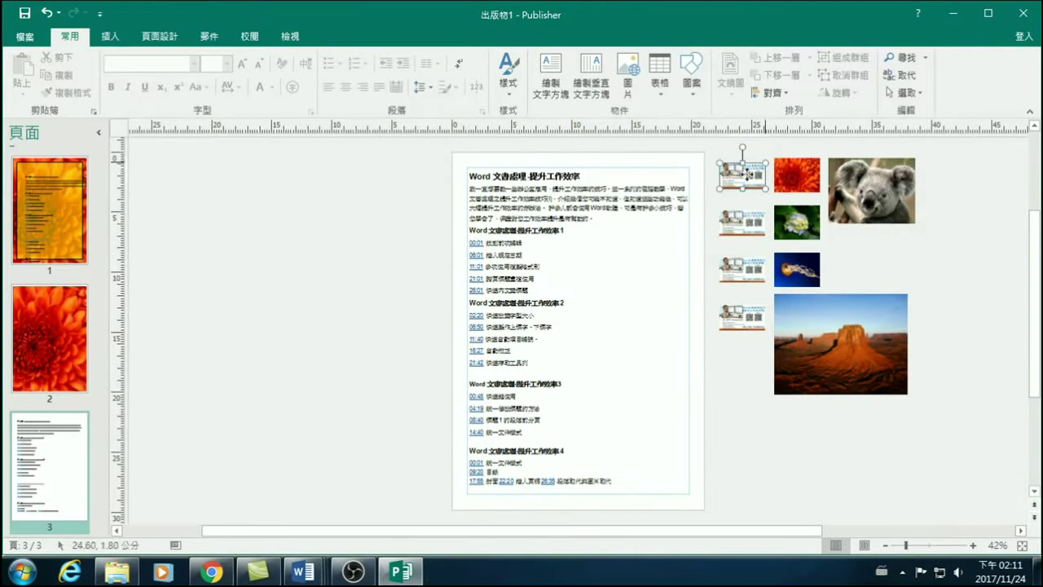
{"action": "left_click", "coordinate": [748, 222], "text": "shift"}
{"action": "left_click", "coordinate": [748, 269], "text": "shift"}
{"action": "left_click", "coordinate": [752, 322], "text": "shift"}
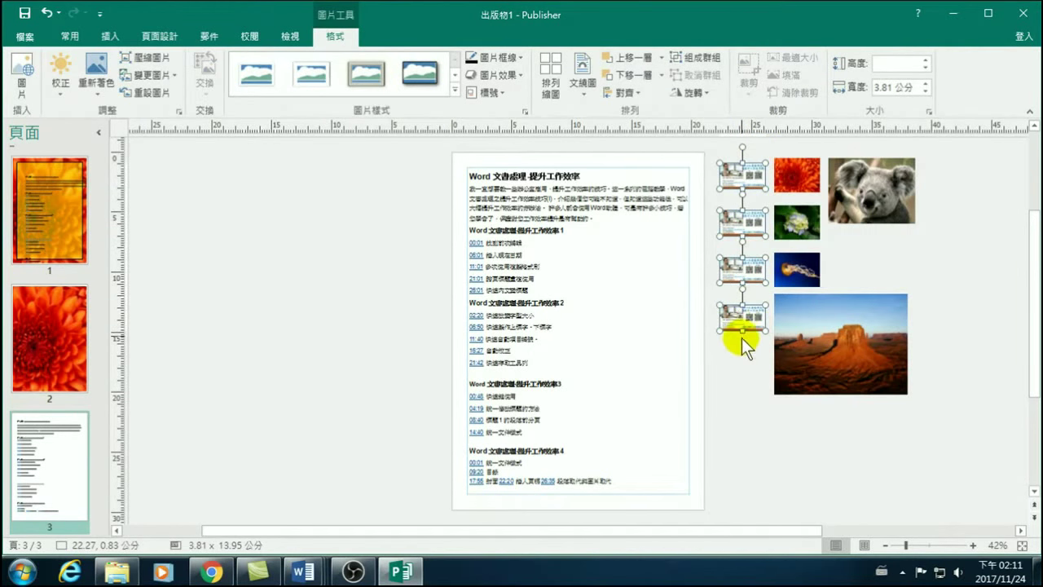
{"action": "key", "text": "Delete"}
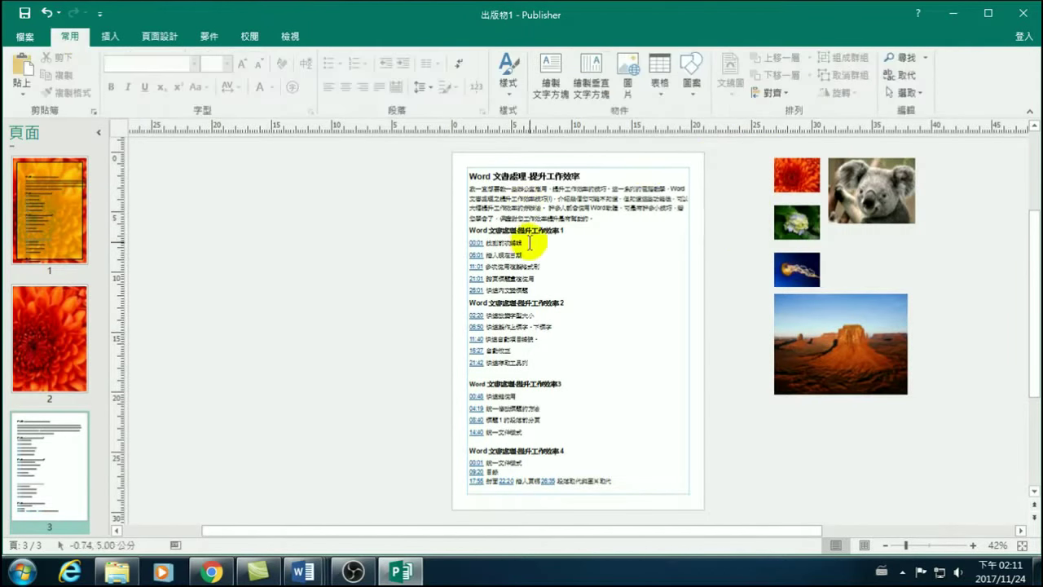
{"action": "left_click", "coordinate": [572, 226]}
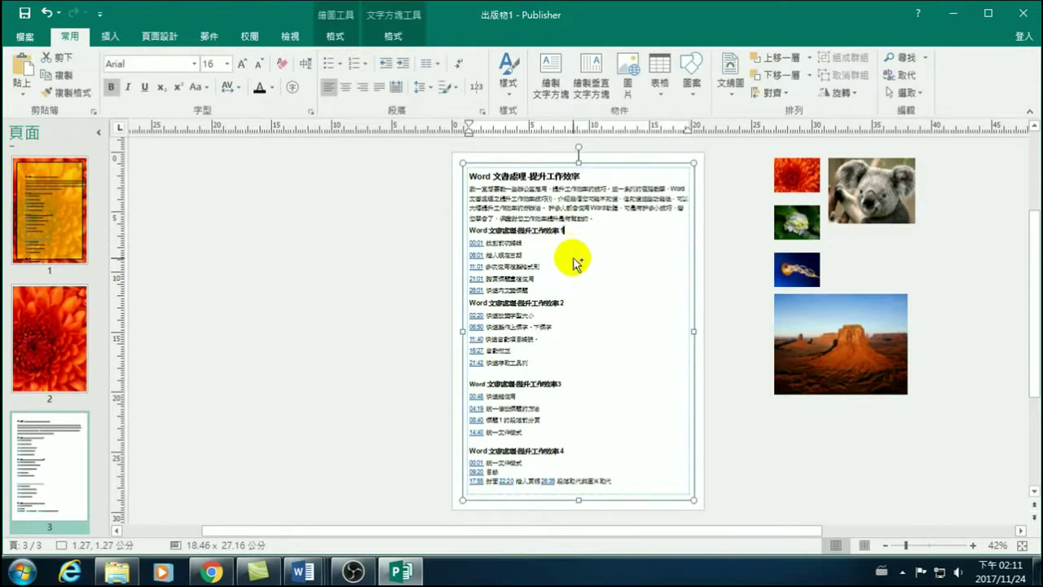
{"action": "key", "text": "ctrl+z"}
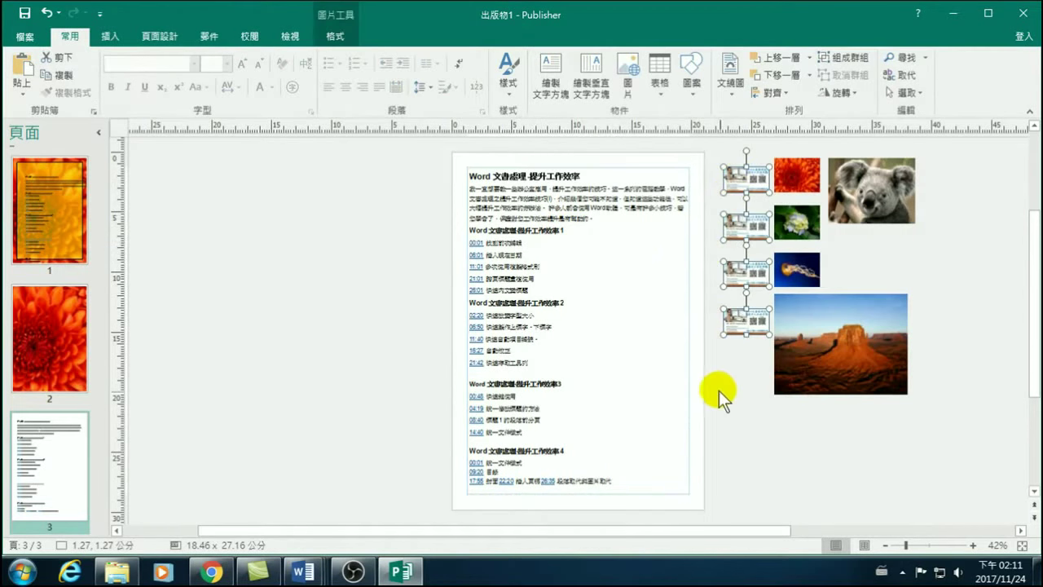
{"action": "left_click", "coordinate": [563, 229]}
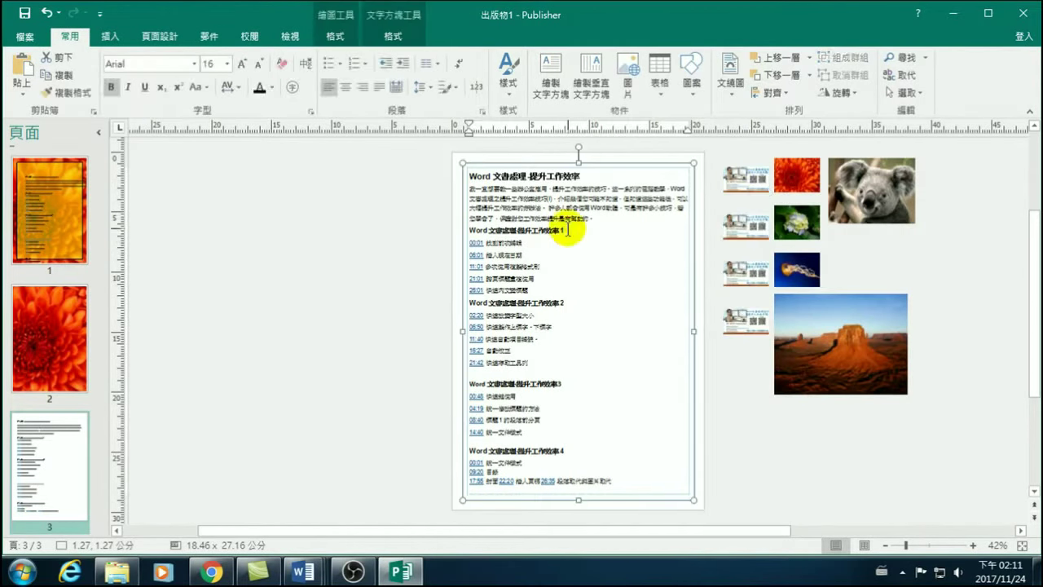
{"action": "left_click", "coordinate": [22, 65]}
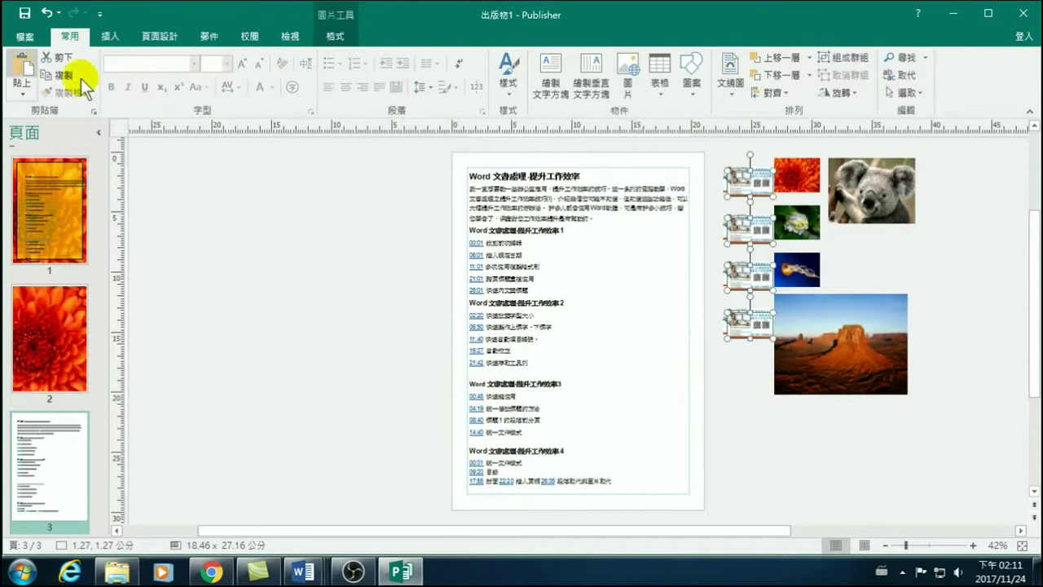
{"action": "left_click", "coordinate": [753, 377]}
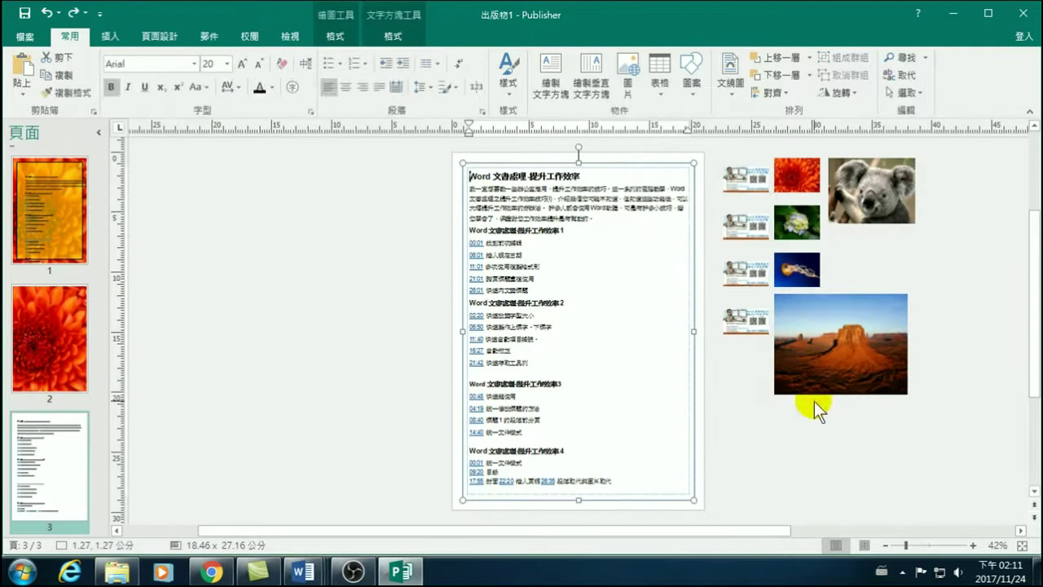
{"action": "left_click", "coordinate": [749, 403]}
Place the first poster beside section 1 and drag the second poster onto the page.
{"action": "left_click", "coordinate": [748, 181]}
{"action": "left_click_drag", "start_coordinate": [757, 177], "coordinate": [690, 289]}
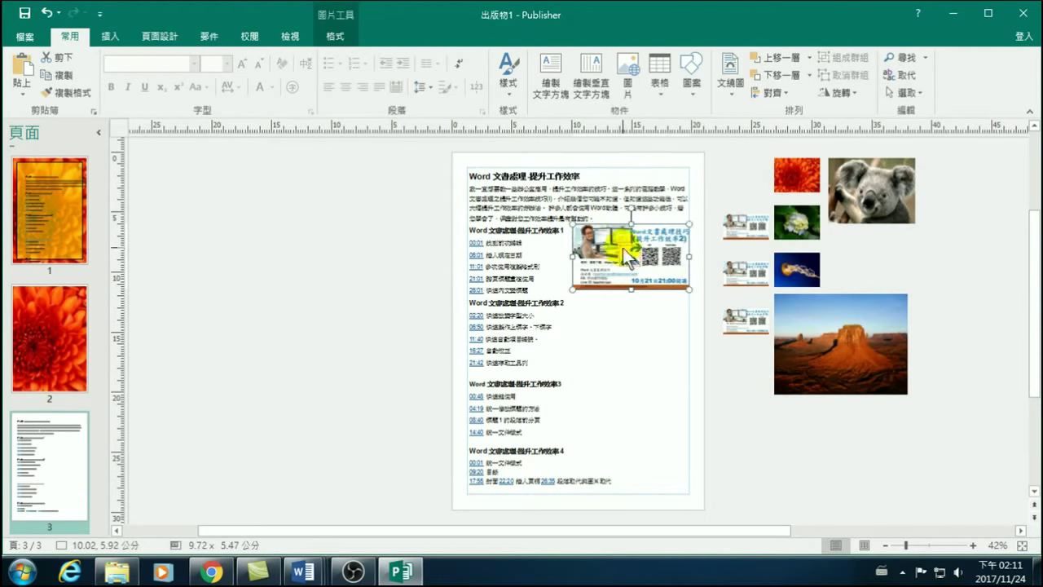
{"action": "left_click_drag", "start_coordinate": [594, 251], "coordinate": [591, 220]}
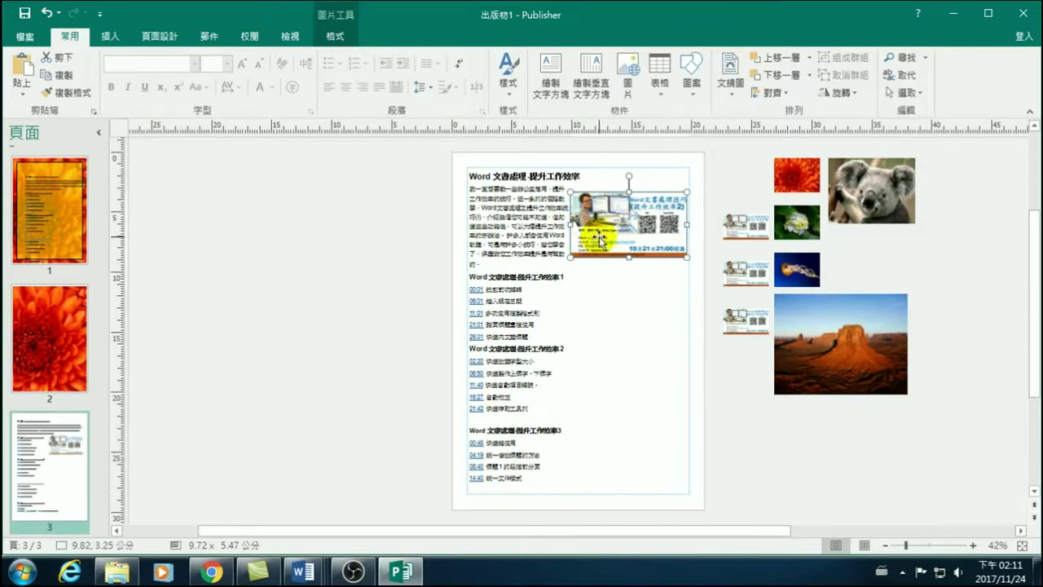
{"action": "left_click_drag", "start_coordinate": [594, 217], "coordinate": [600, 245]}
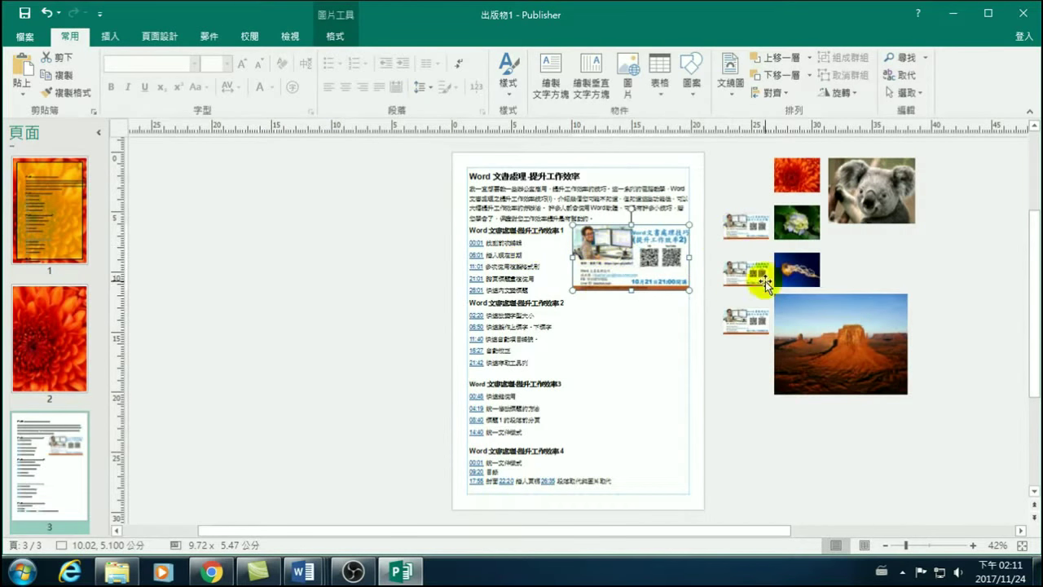
{"action": "left_click", "coordinate": [754, 228]}
{"action": "left_click_drag", "start_coordinate": [755, 224], "coordinate": [681, 368]}
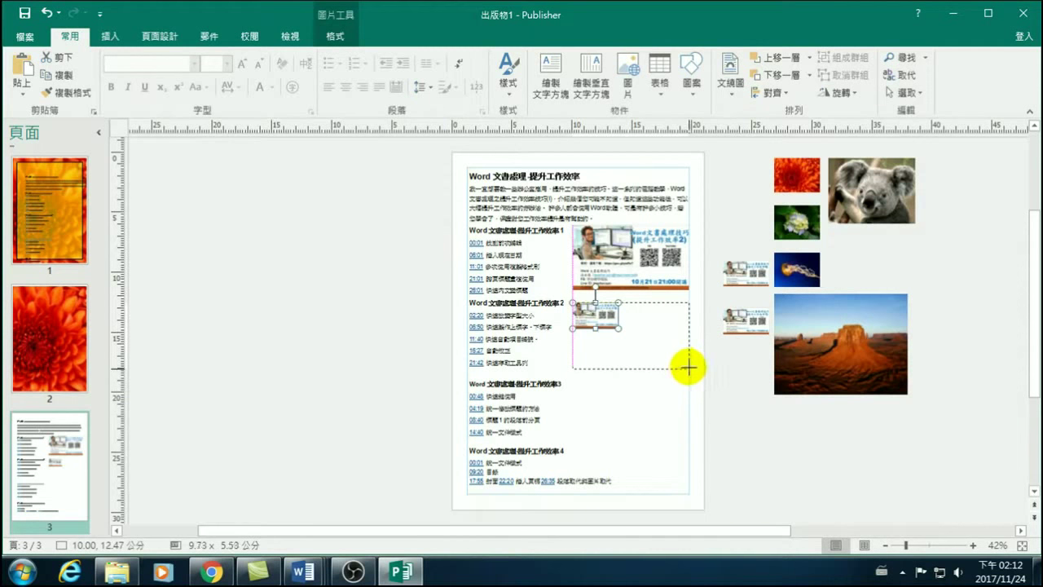
Enlarge the second poster until it matches the first poster's width.
{"action": "mouse_move", "coordinate": [688, 367]}
{"action": "left_mouse_down"}
{"action": "mouse_move", "coordinate": [677, 358]}
{"action": "mouse_move", "coordinate": [684, 365]}
{"action": "left_mouse_up"}
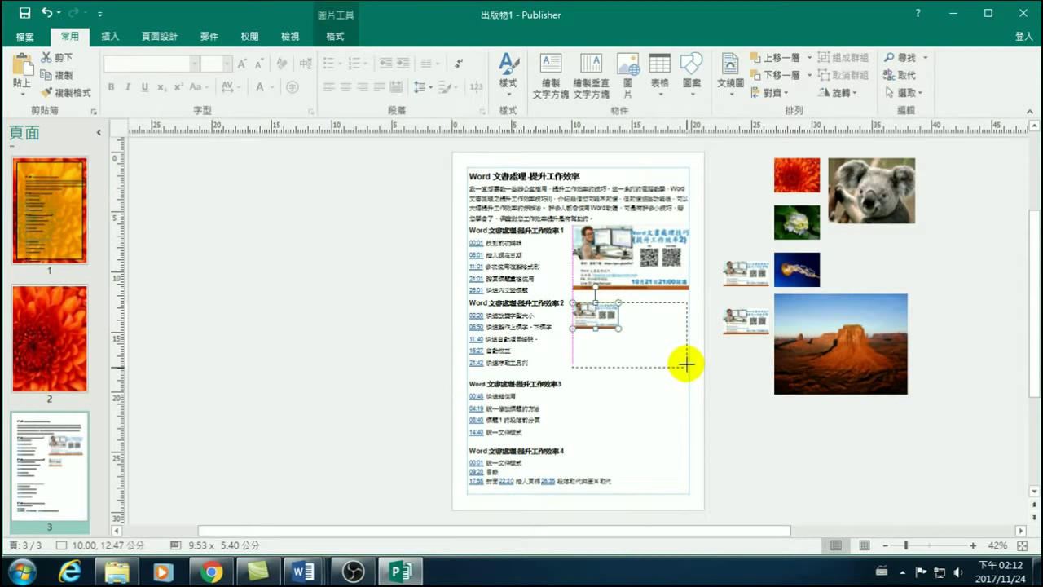
{"action": "left_click_drag", "start_coordinate": [689, 364], "coordinate": [690, 364]}
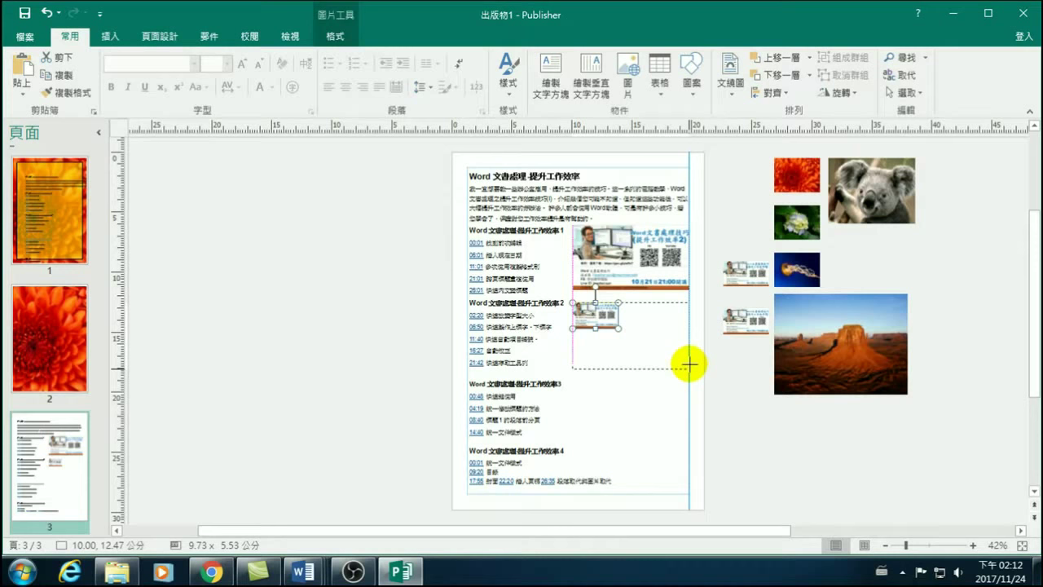
{"action": "left_click_drag", "start_coordinate": [690, 364], "coordinate": [690, 364]}
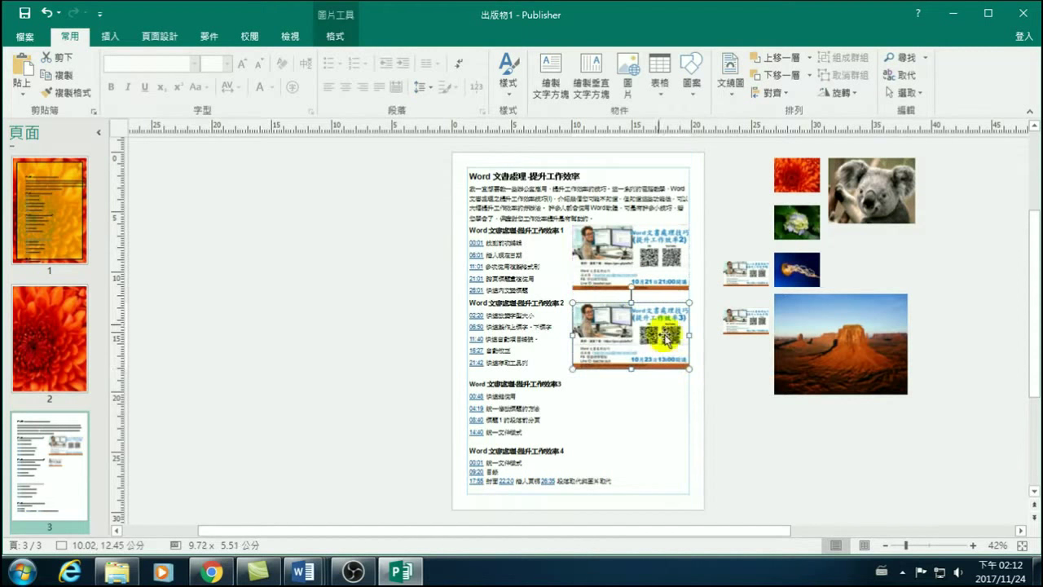
Compare the top and lower posters, then drag the third poster onto the page below the second.
{"action": "left_click", "coordinate": [621, 238]}
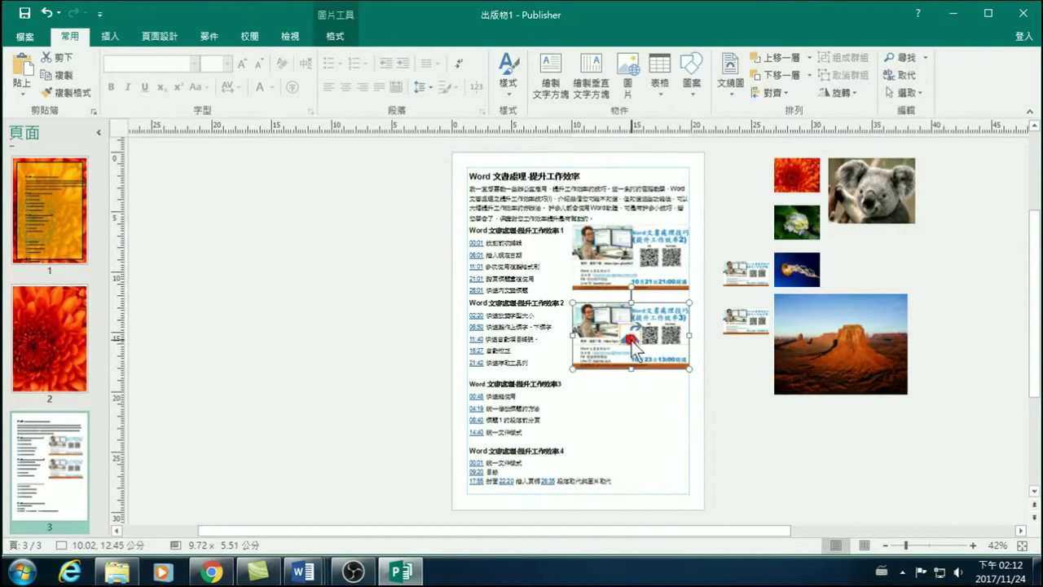
{"action": "left_click", "coordinate": [617, 255]}
{"action": "left_click", "coordinate": [607, 259]}
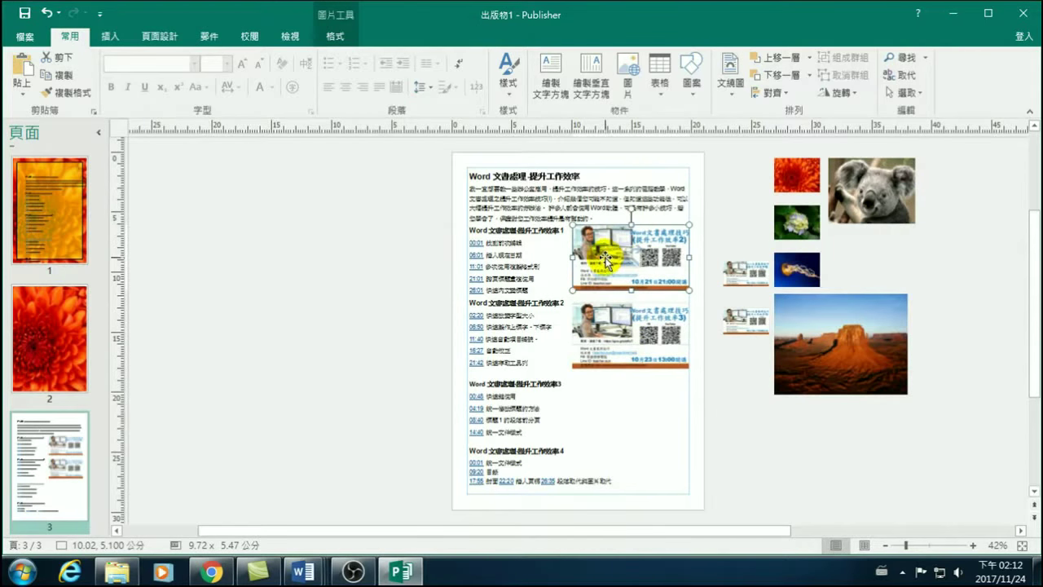
{"action": "left_click", "coordinate": [608, 345]}
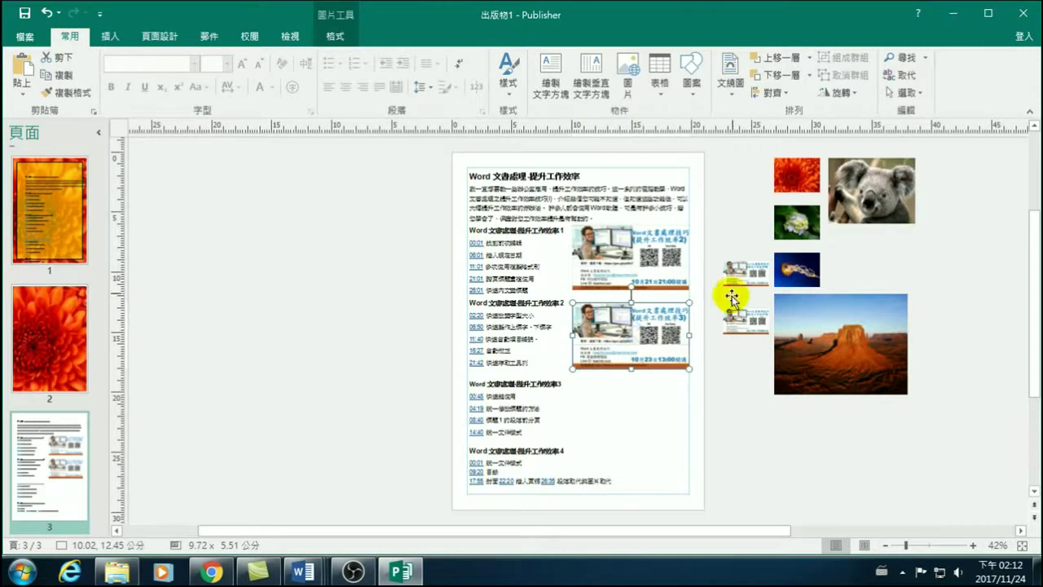
{"action": "double_click", "coordinate": [639, 285]}
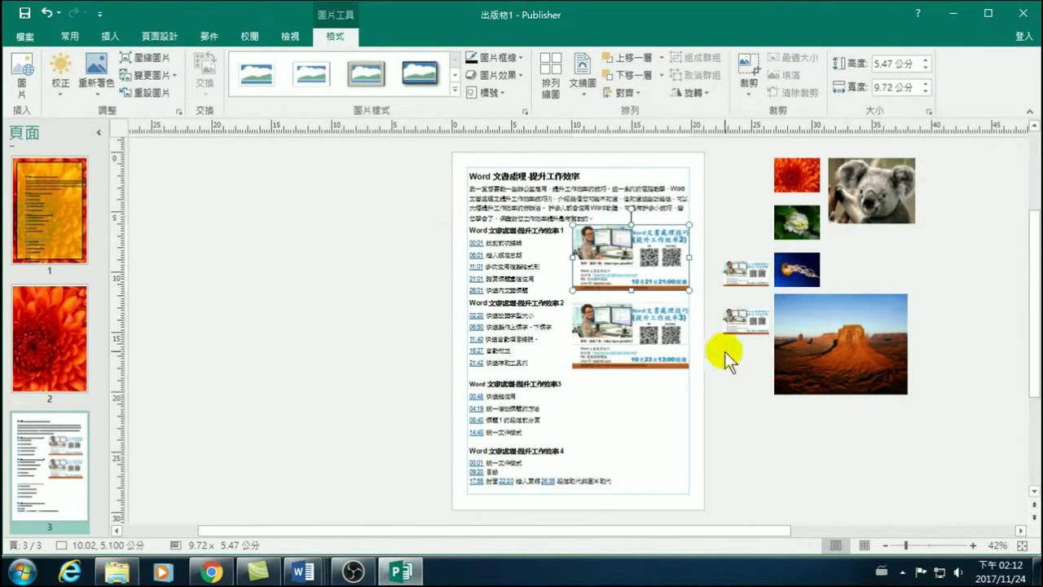
{"action": "left_click", "coordinate": [748, 274]}
{"action": "left_click_drag", "start_coordinate": [756, 280], "coordinate": [666, 445]}
Resize the third poster beside section 3 so its right edge aligns with the others.
{"action": "left_click", "coordinate": [471, 374]}
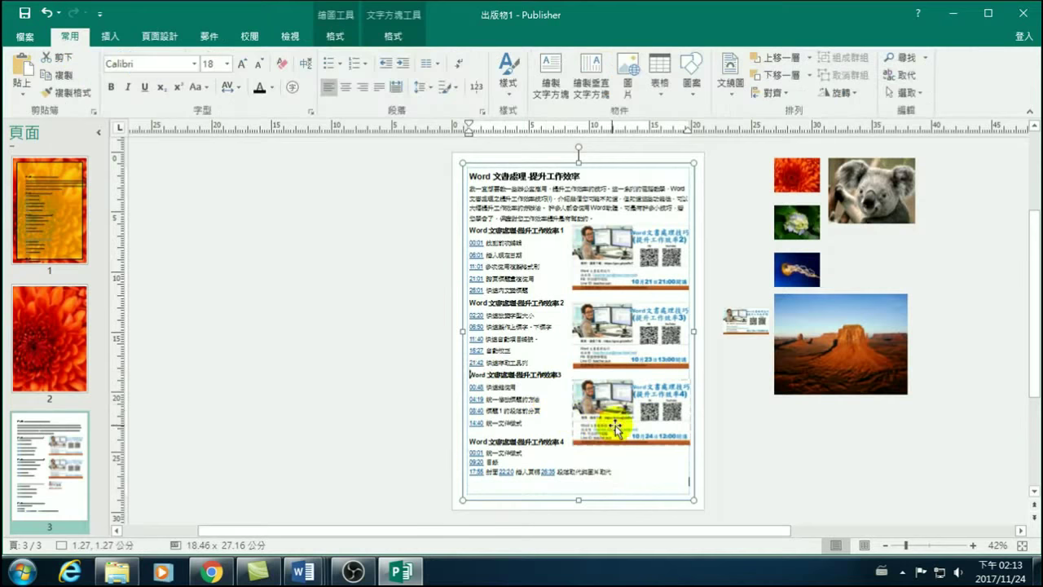
{"action": "left_click", "coordinate": [603, 399]}
{"action": "left_click_drag", "start_coordinate": [603, 399], "coordinate": [600, 396]}
{"action": "left_click_drag", "start_coordinate": [690, 436], "coordinate": [686, 420]}
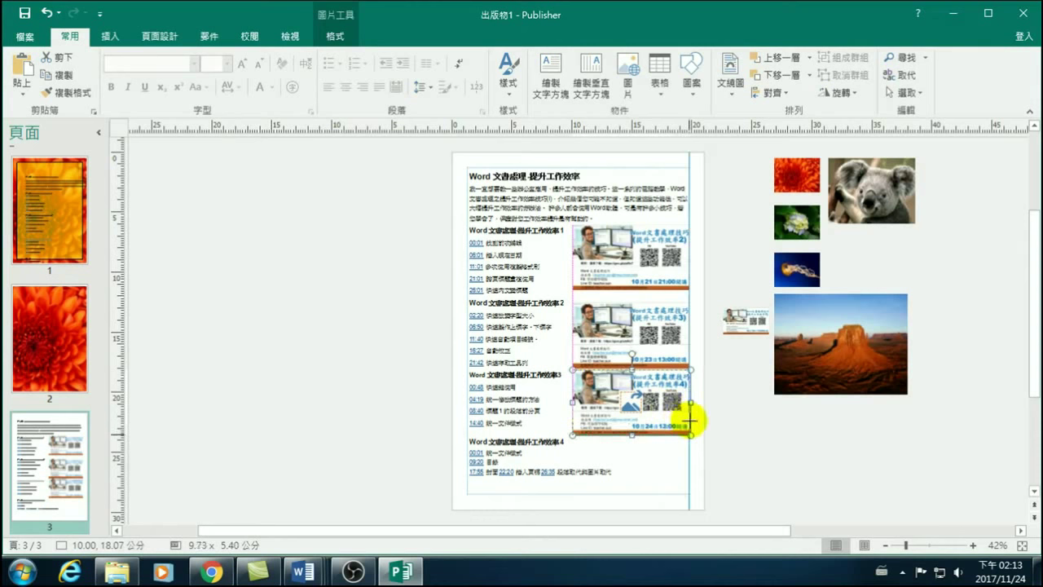
{"action": "left_click_drag", "start_coordinate": [690, 421], "coordinate": [680, 417]}
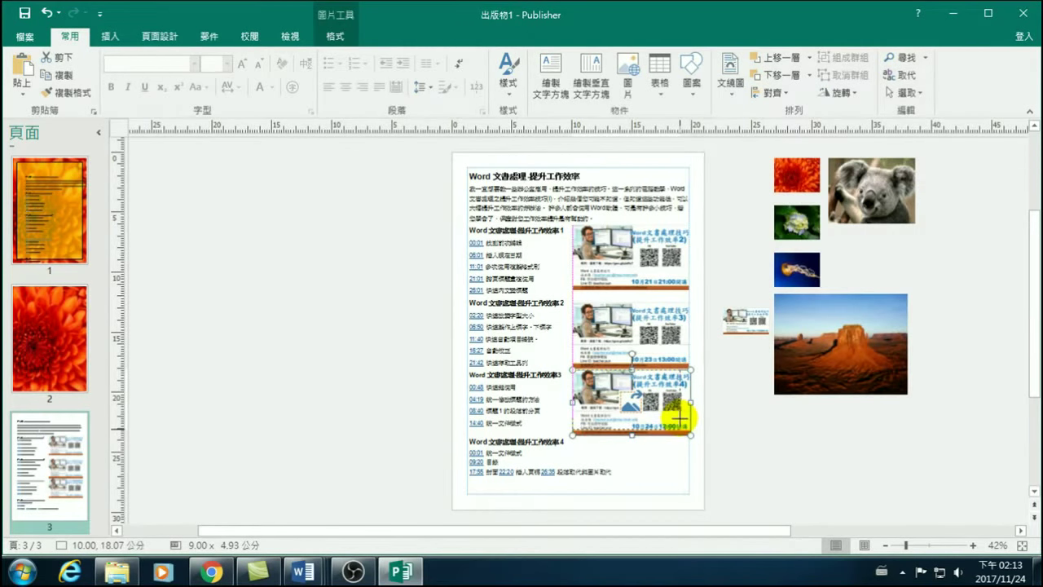
{"action": "left_click_drag", "start_coordinate": [679, 417], "coordinate": [690, 419]}
Move the fourth poster onto the page beside section 4.
{"action": "left_click_drag", "start_coordinate": [745, 321], "coordinate": [689, 494]}
{"action": "left_click", "coordinate": [771, 471]}
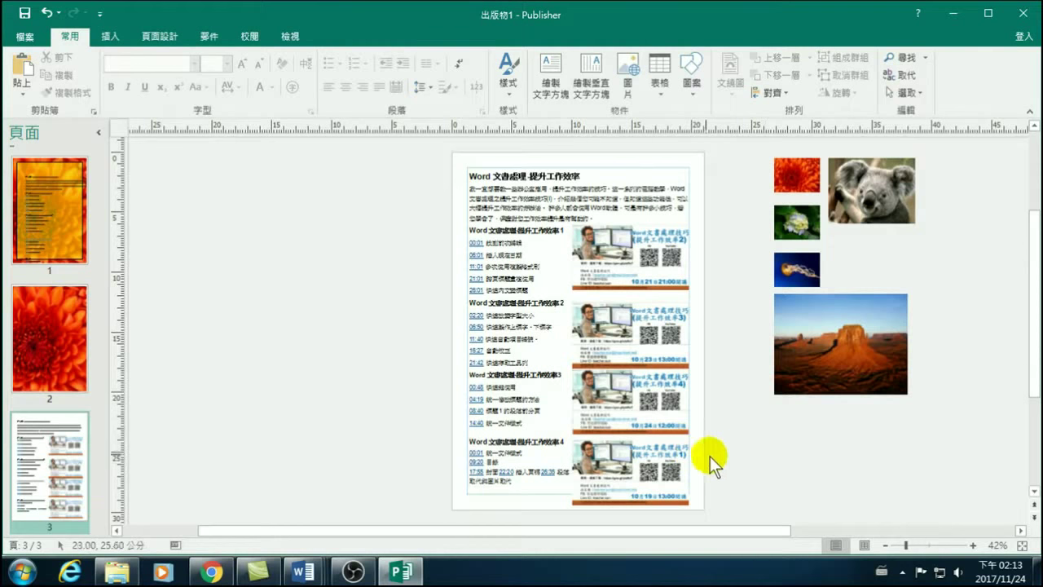
{"action": "left_click", "coordinate": [525, 178]}
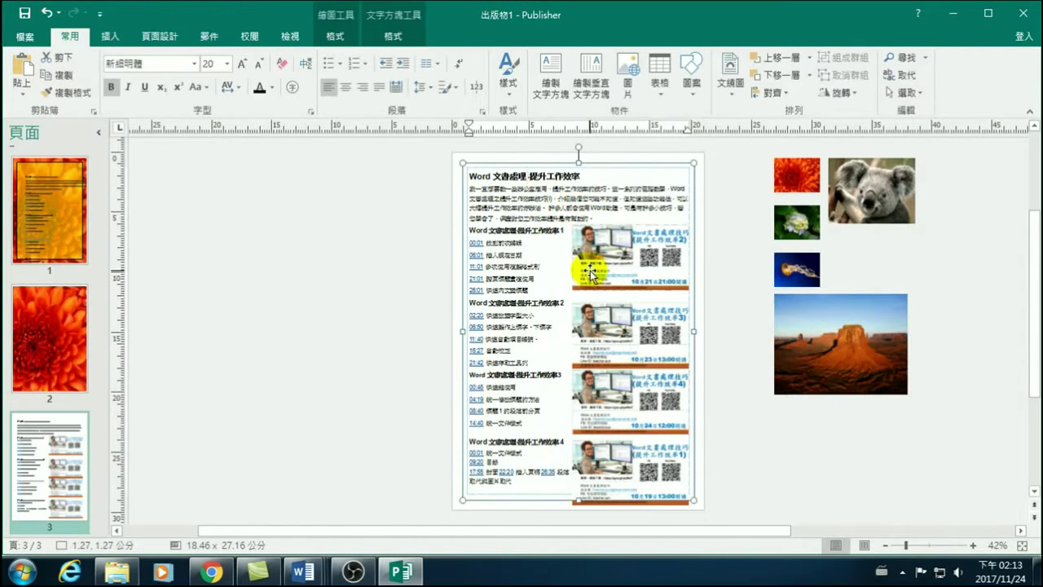
Nudge the second poster down into alignment under the first.
{"action": "left_click", "coordinate": [600, 326]}
{"action": "left_click_drag", "start_coordinate": [599, 326], "coordinate": [603, 359]}
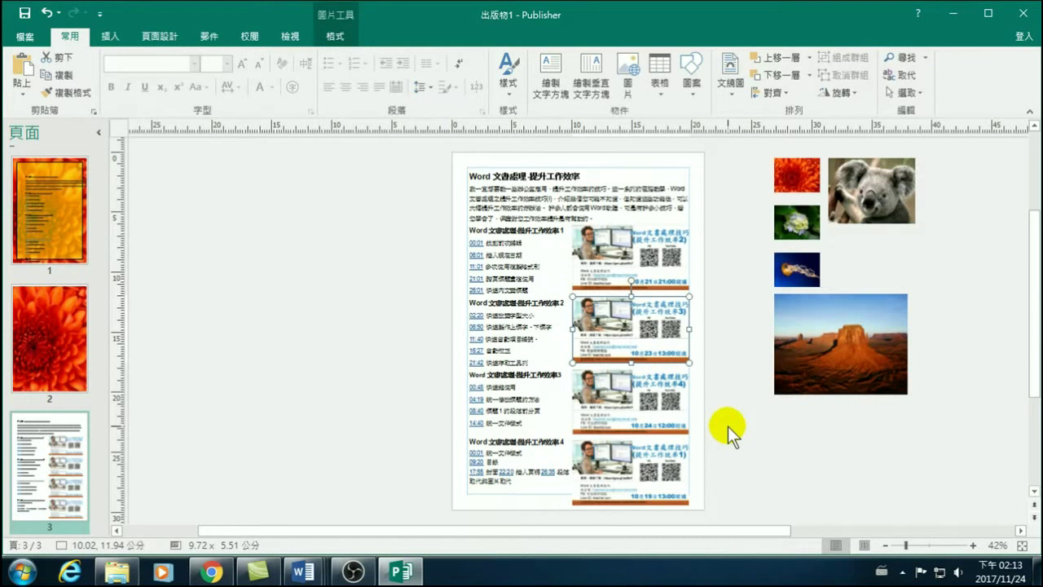
{"action": "left_click", "coordinate": [787, 463]}
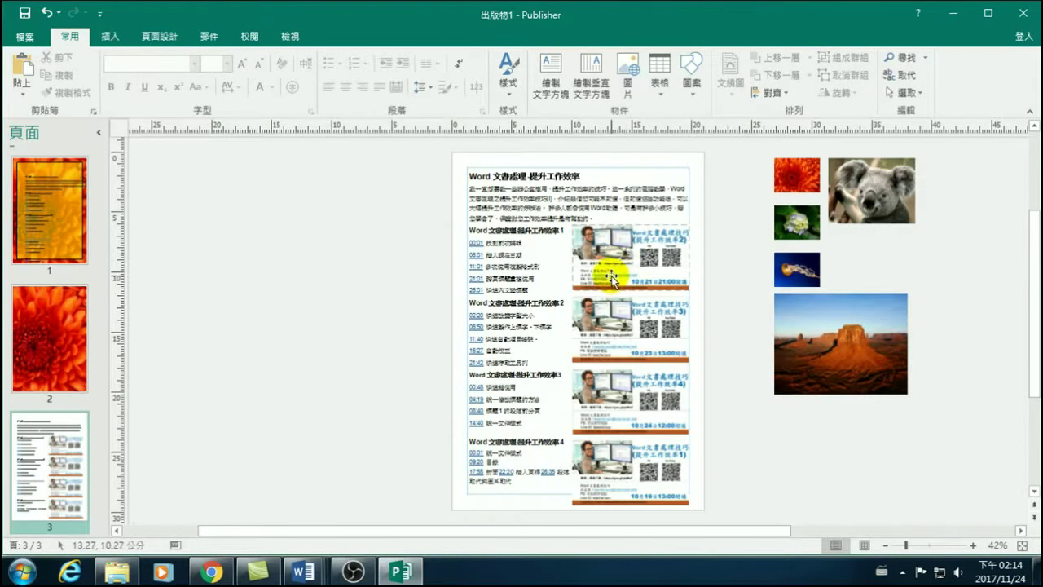
Set Square text wrapping around the first poster.
{"action": "left_click", "coordinate": [640, 260]}
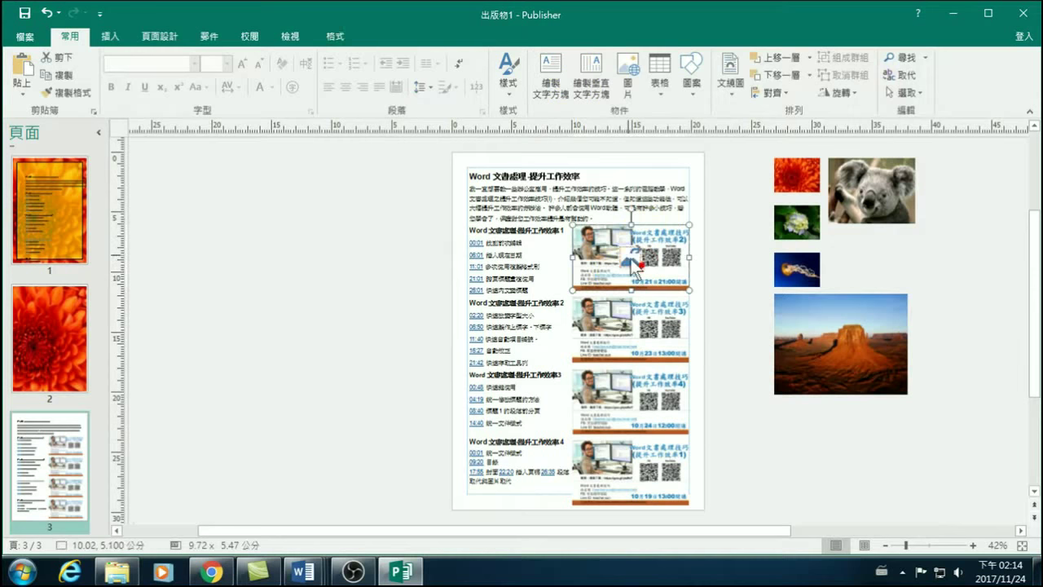
{"action": "left_click", "coordinate": [330, 37]}
{"action": "left_click", "coordinate": [579, 82]}
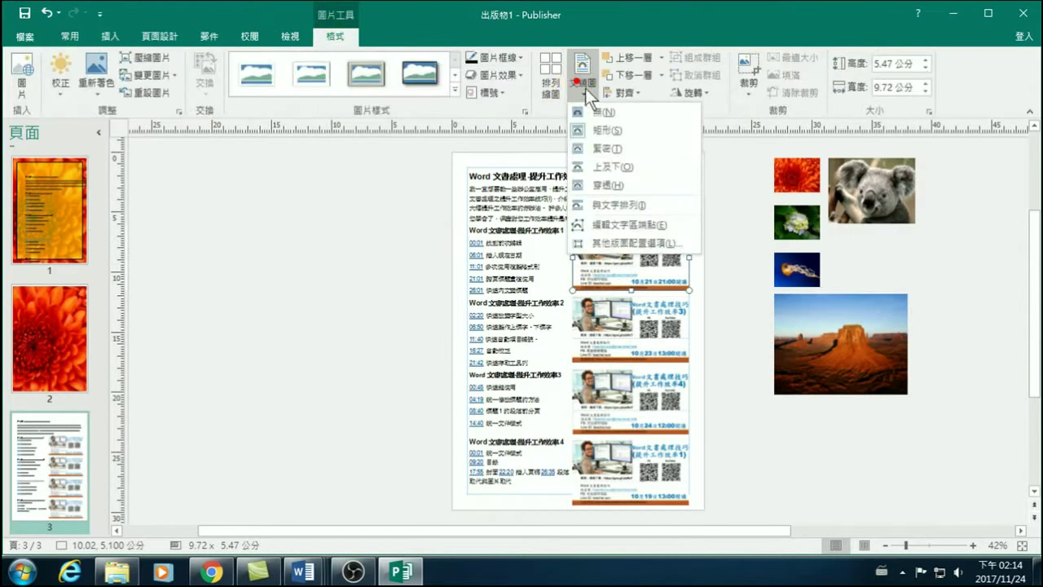
{"action": "left_click", "coordinate": [622, 131]}
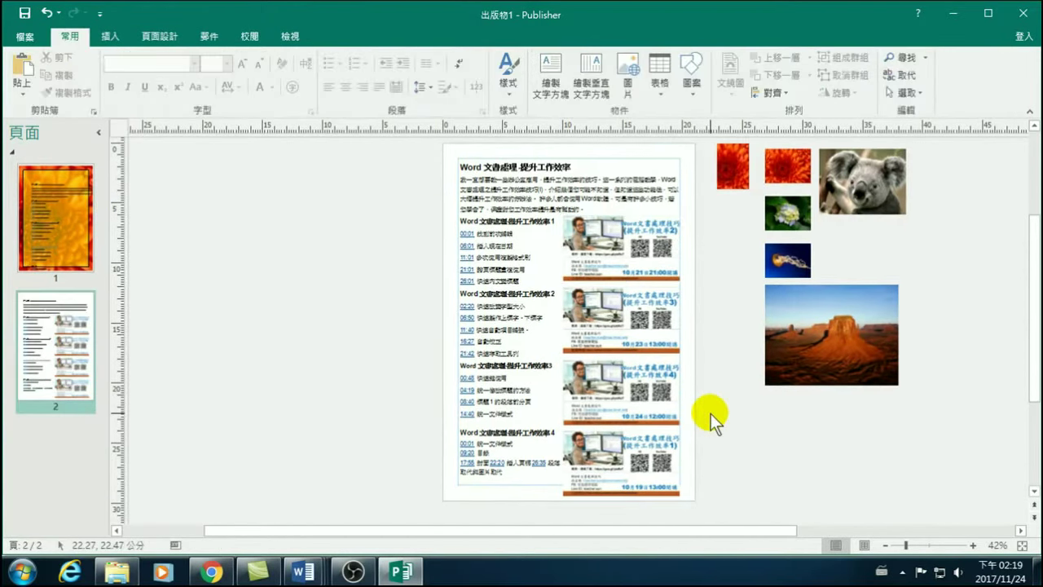
Show the Caption style gallery for the first Word-course poster, closing and reopening it once.
{"action": "left_click", "coordinate": [636, 264]}
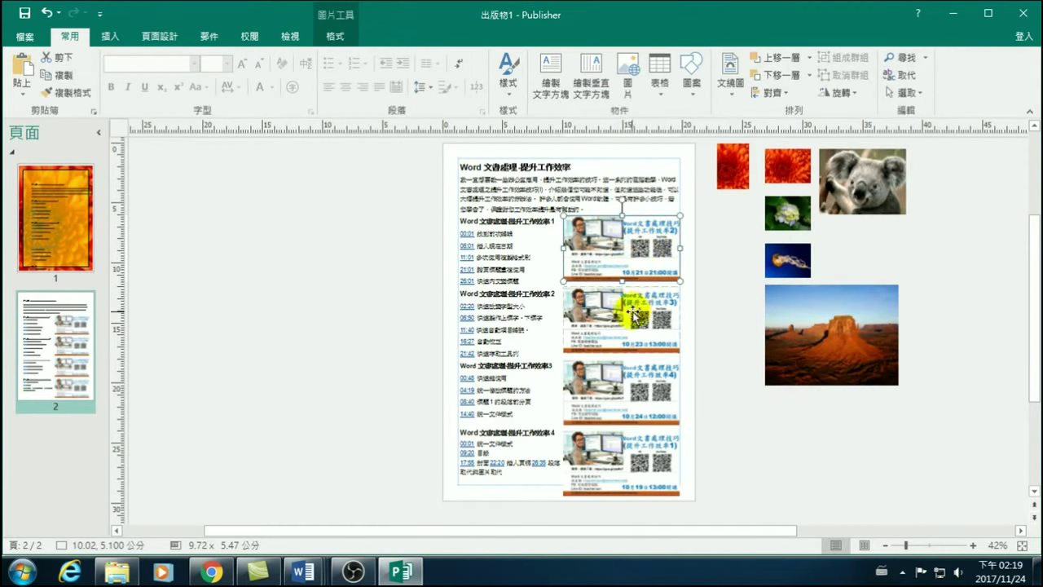
{"action": "left_click", "coordinate": [334, 37]}
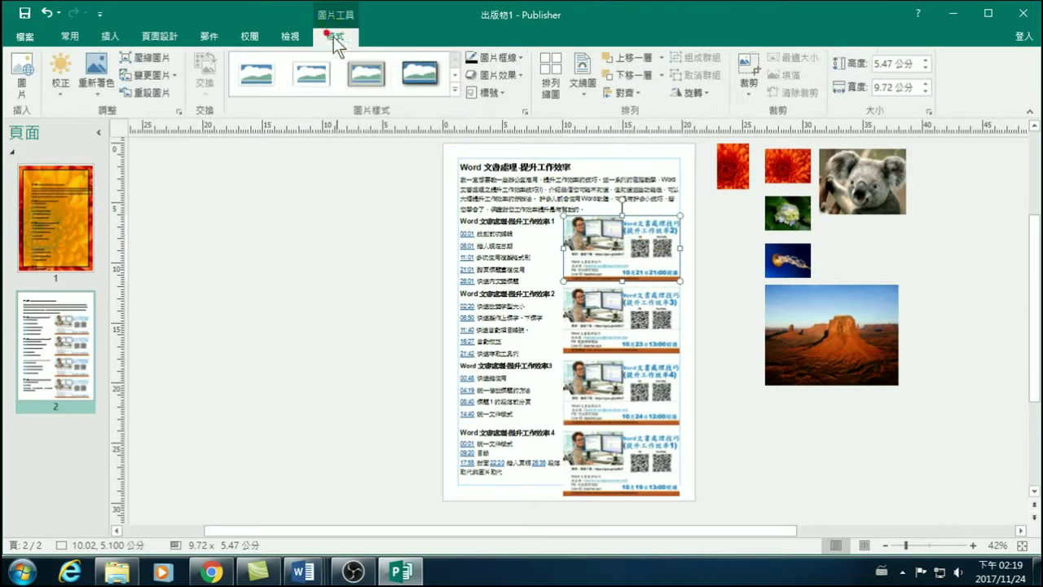
{"action": "left_click", "coordinate": [490, 93]}
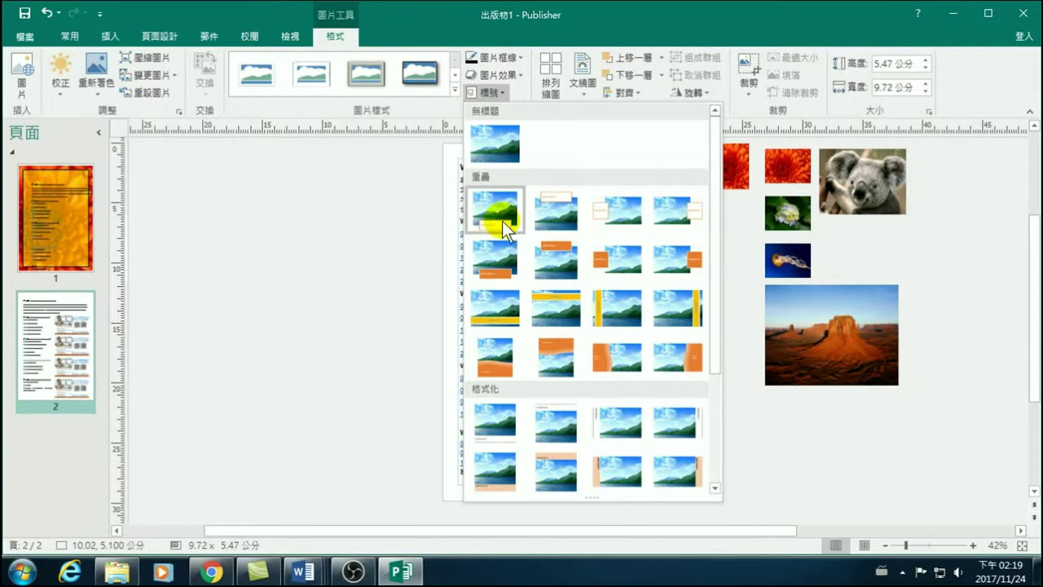
{"action": "left_click", "coordinate": [377, 229]}
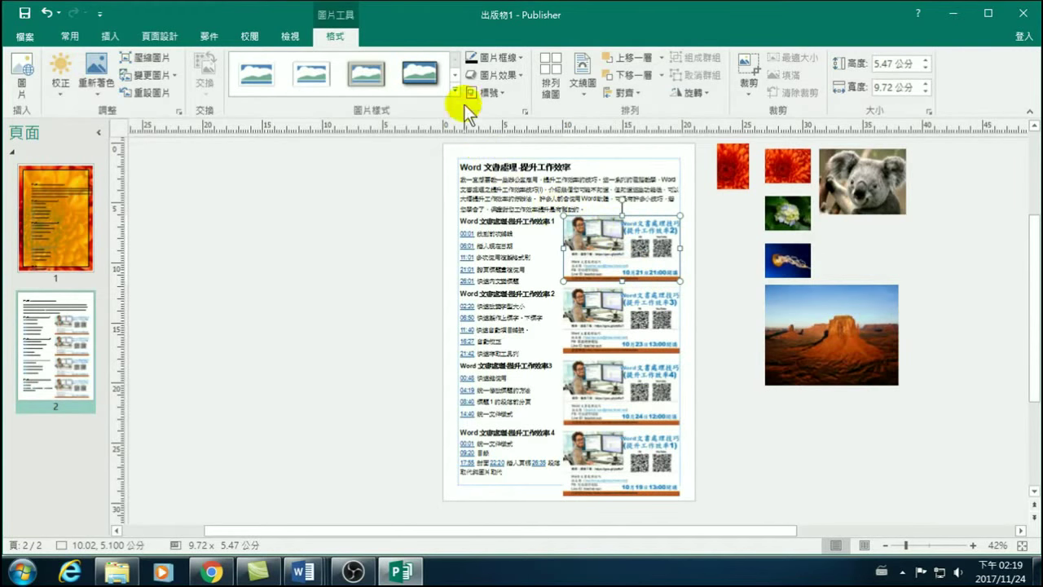
{"action": "left_click", "coordinate": [487, 92]}
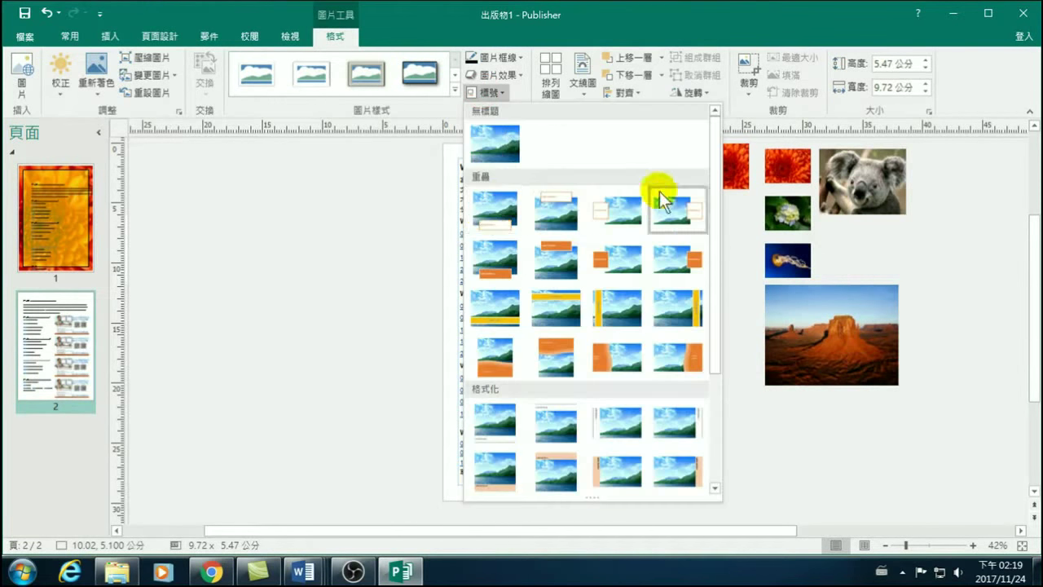
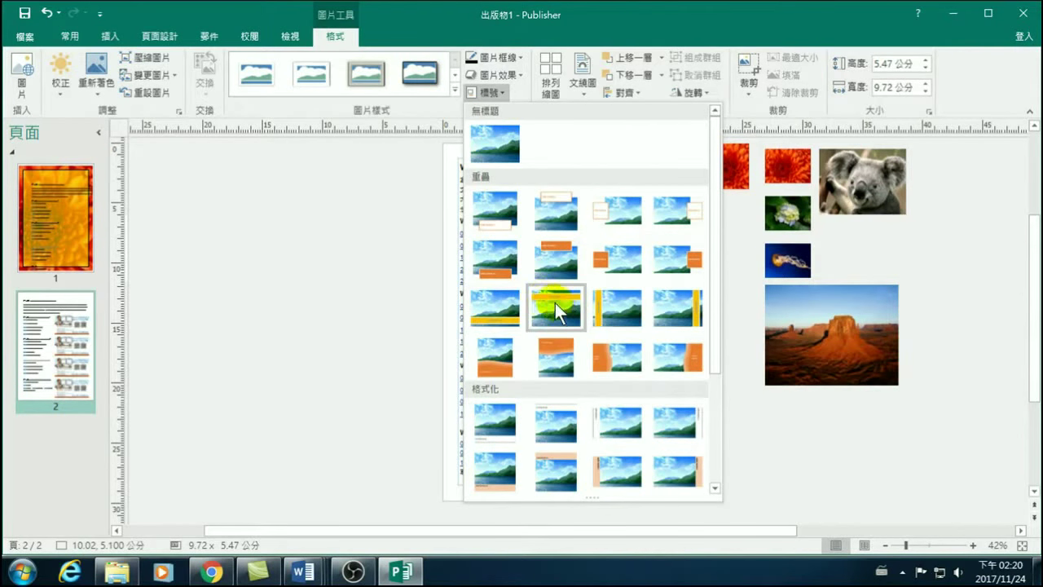
Close the caption gallery, then select all four course pictures together for captioning.
{"action": "left_click", "coordinate": [400, 300]}
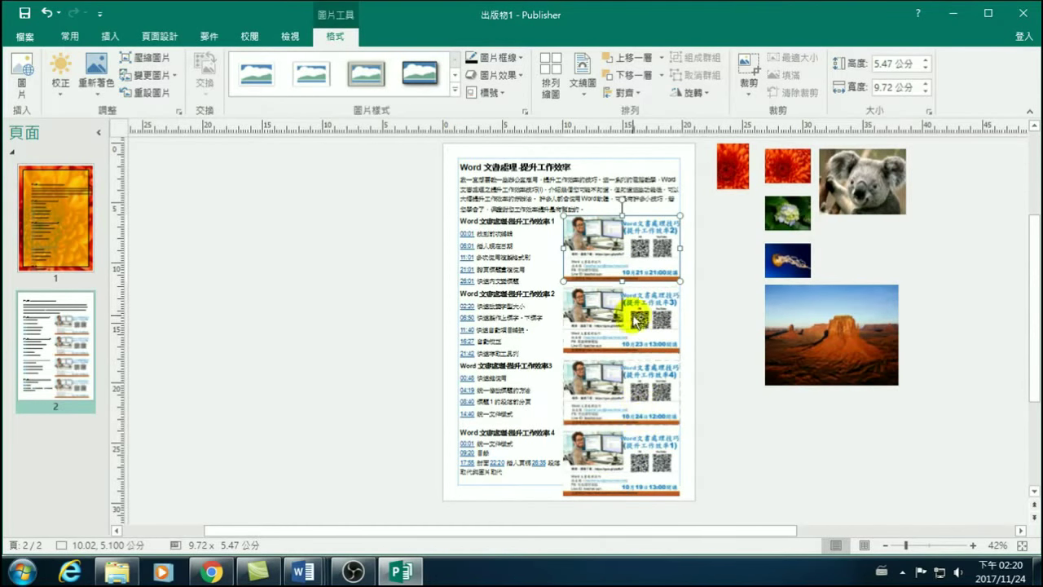
{"action": "left_click", "coordinate": [640, 314], "text": "shift"}
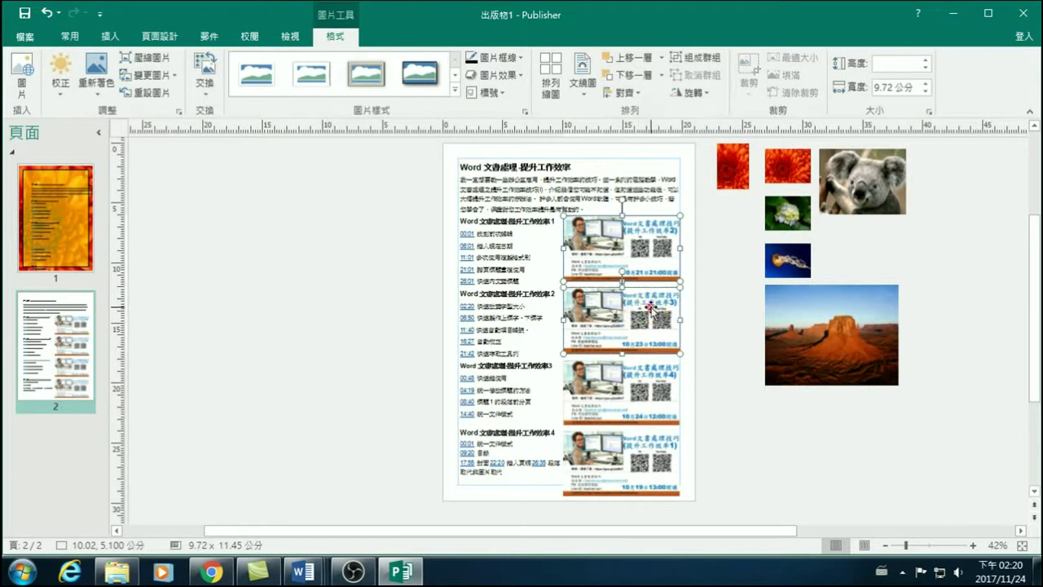
{"action": "left_click", "coordinate": [650, 376], "text": "shift"}
{"action": "left_click", "coordinate": [652, 438], "text": "shift"}
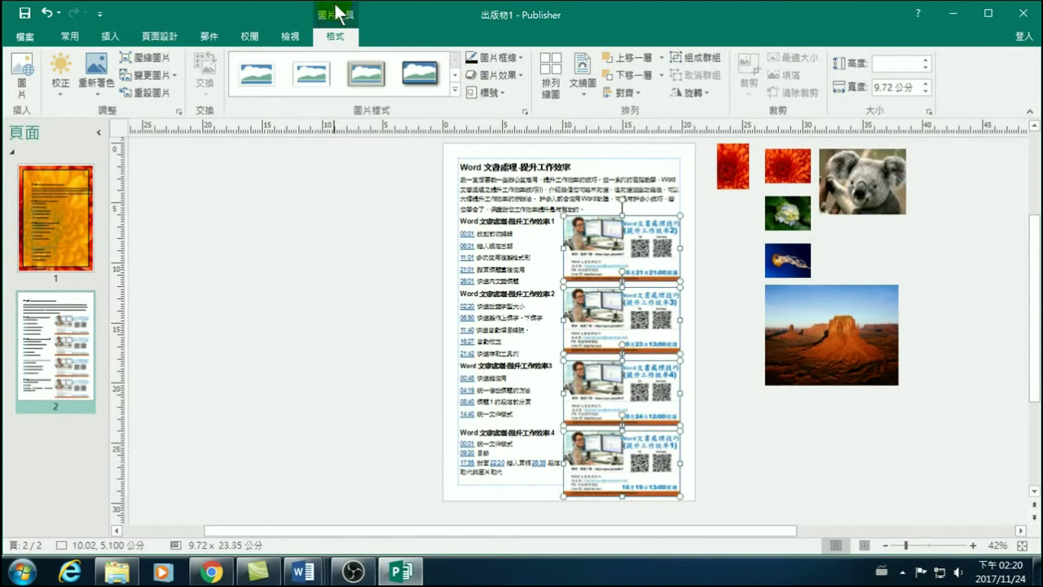
{"action": "left_click", "coordinate": [491, 94]}
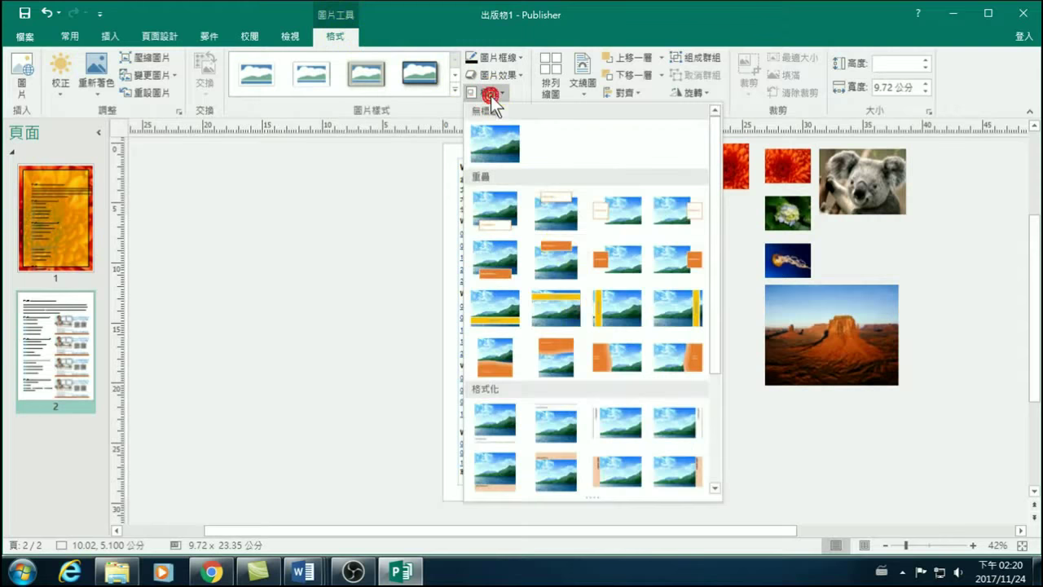
Apply the yellow banner caption to the four pictures and start editing the first caption.
{"action": "left_click", "coordinate": [559, 304]}
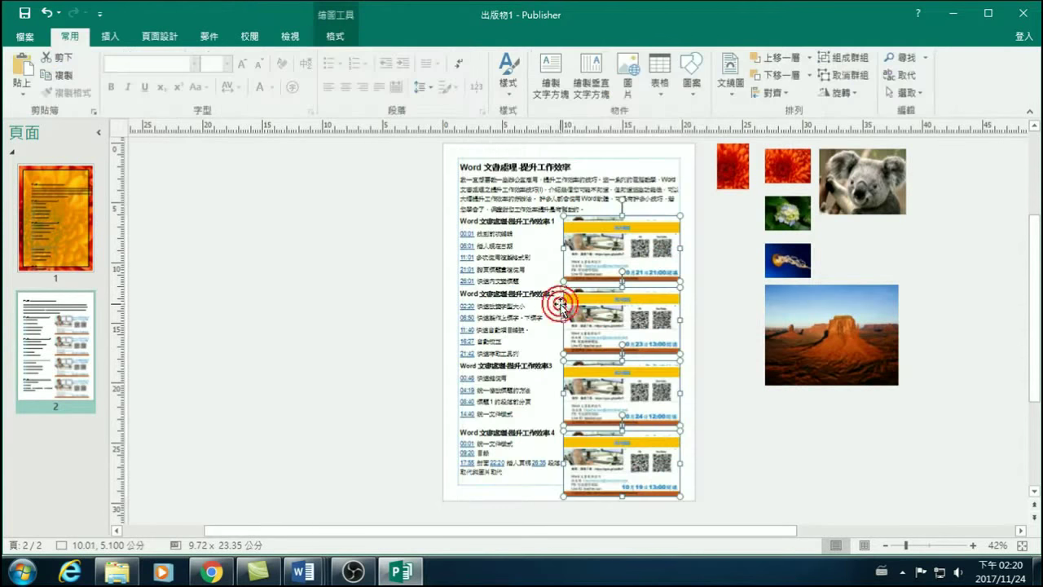
{"action": "left_click", "coordinate": [720, 321]}
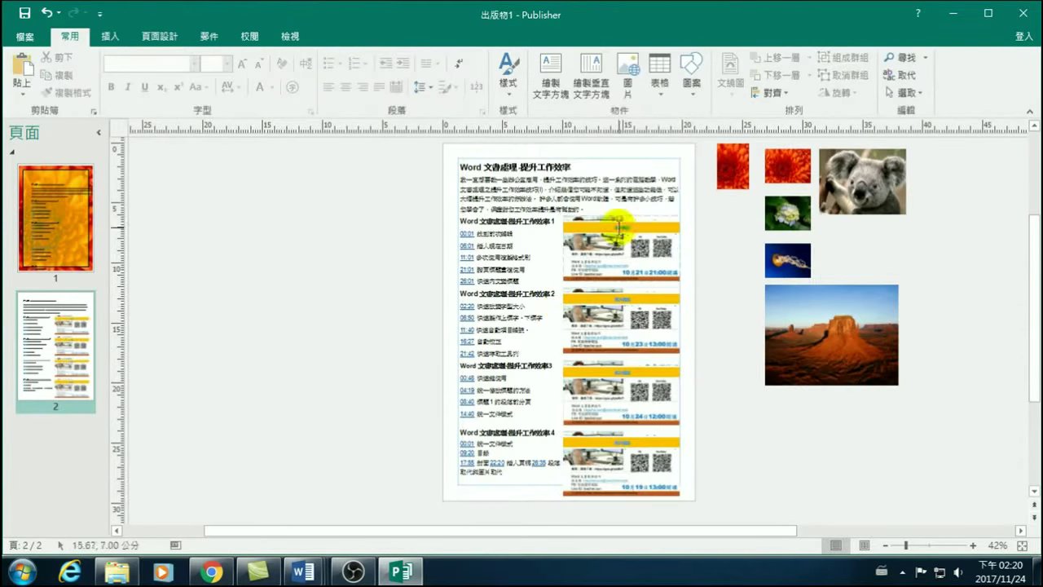
{"action": "left_click", "coordinate": [621, 227]}
{"action": "double_click", "coordinate": [622, 228]}
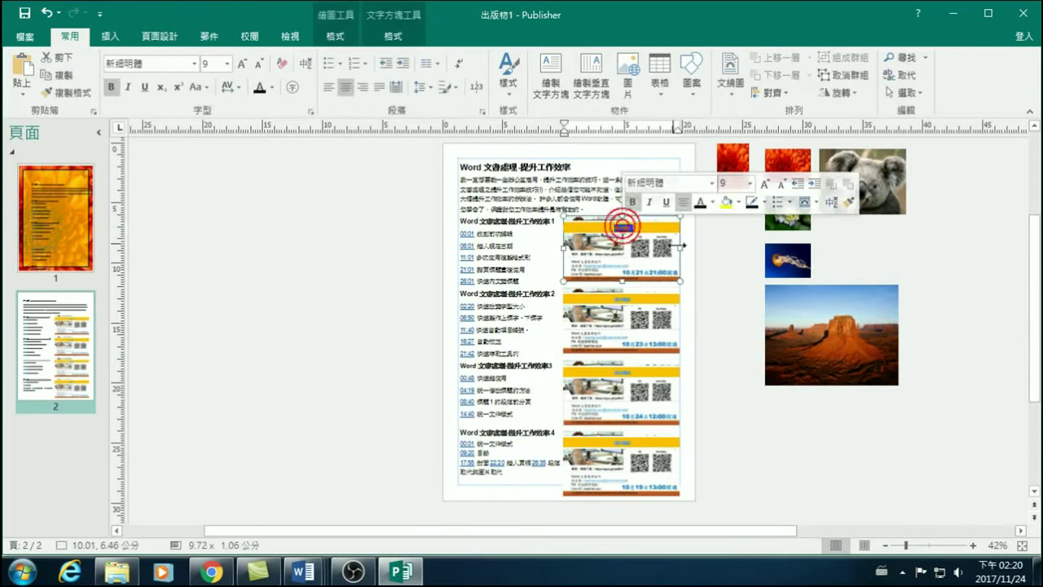
Zoom to 100% and select the first picture's 圖片標題 caption text.
{"action": "left_click", "coordinate": [974, 544]}
{"action": "left_click", "coordinate": [974, 544]}
{"action": "left_click", "coordinate": [974, 545]}
{"action": "left_click", "coordinate": [974, 544]}
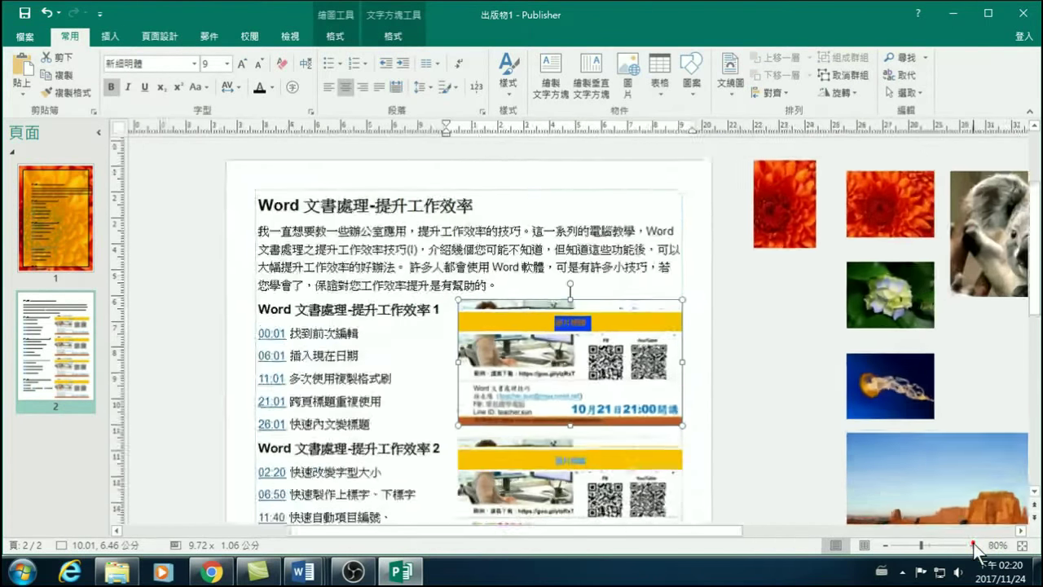
{"action": "left_click", "coordinate": [973, 544]}
{"action": "left_click", "coordinate": [973, 545]}
{"action": "left_click_drag", "start_coordinate": [563, 322], "coordinate": [617, 324]}
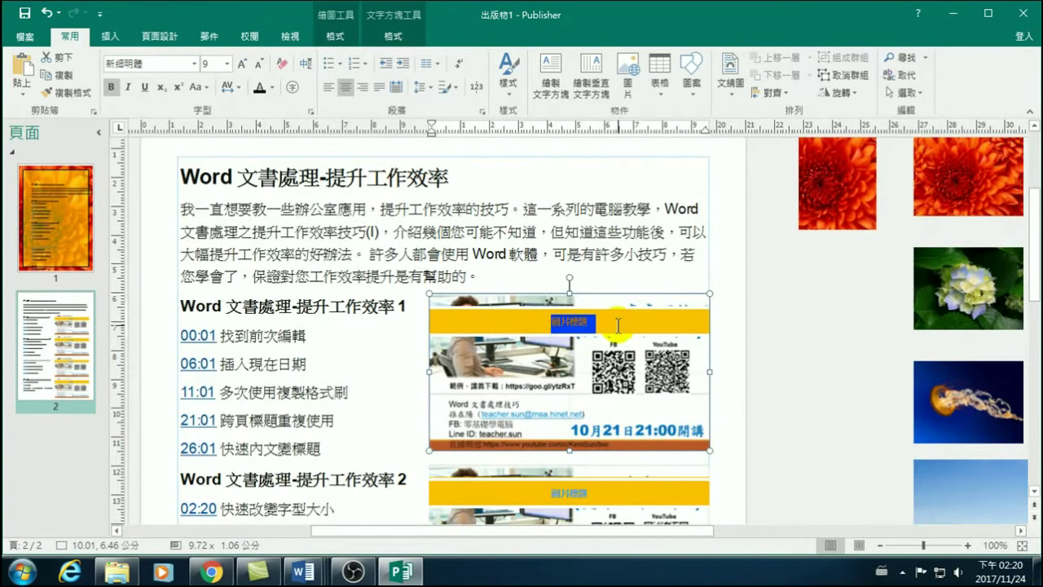
{"action": "double_click", "coordinate": [577, 322]}
Check the second and third captioned picture groups, then zoom back out to 60%.
{"action": "scroll", "coordinate": [551, 373], "scroll_direction": "down", "scroll_amount": 1}
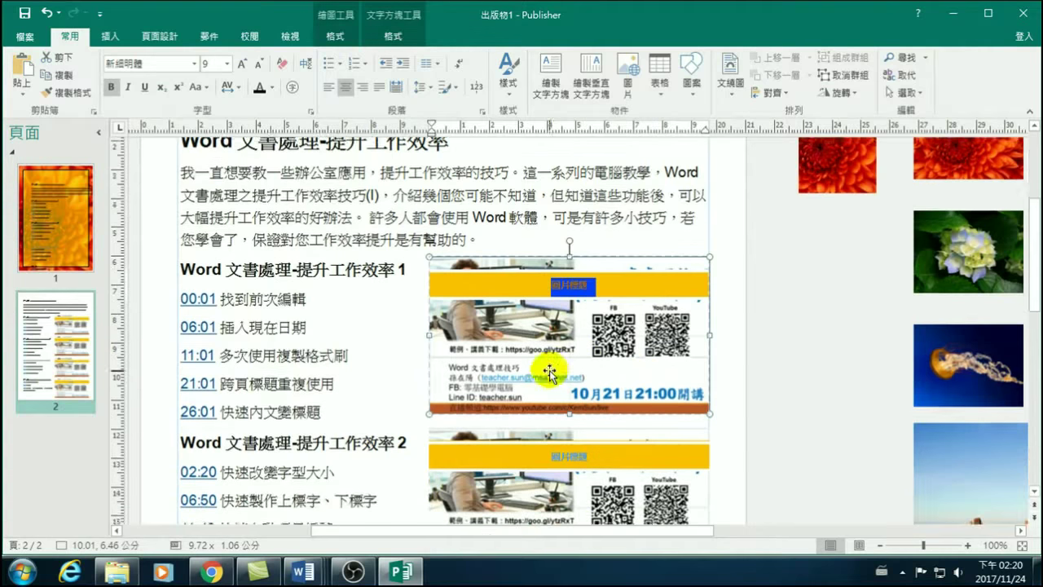
{"action": "scroll", "coordinate": [550, 373], "scroll_direction": "down", "scroll_amount": 1}
{"action": "scroll", "coordinate": [524, 426], "scroll_direction": "down", "scroll_amount": 2}
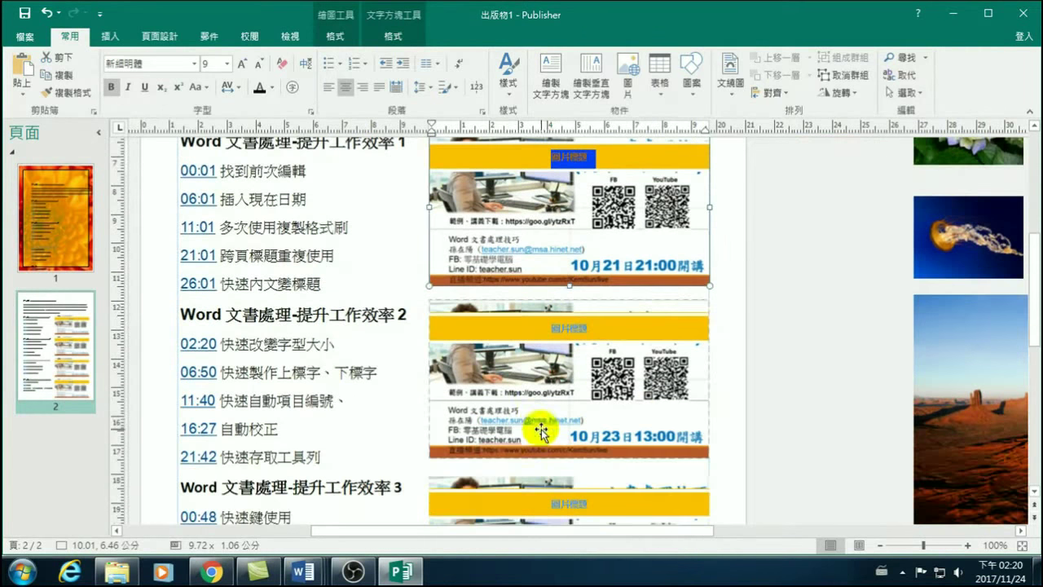
{"action": "left_click", "coordinate": [530, 394]}
{"action": "left_click", "coordinate": [550, 502]}
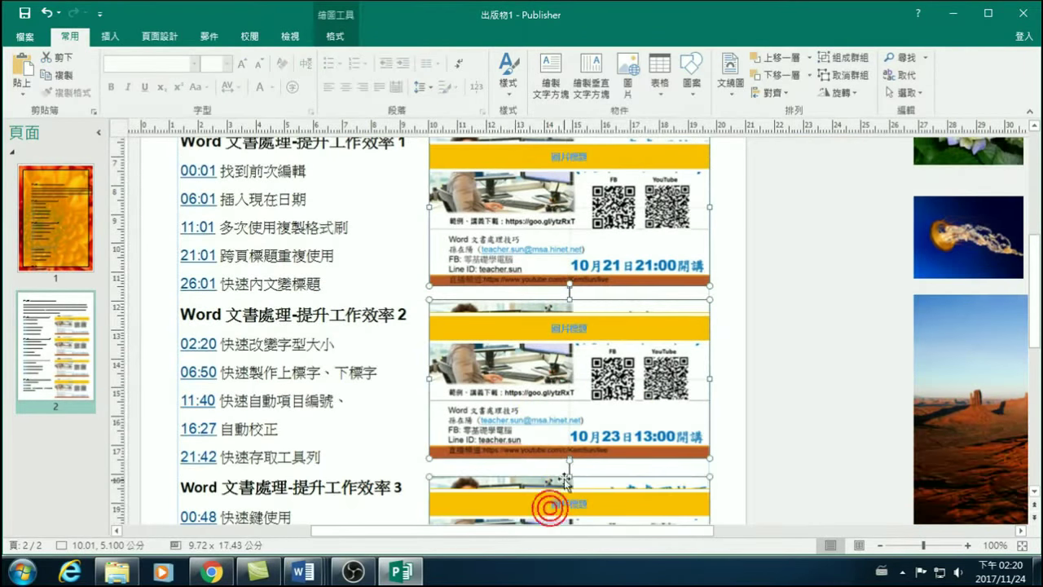
{"action": "scroll", "coordinate": [552, 489], "scroll_direction": "down", "scroll_amount": 4}
{"action": "scroll", "coordinate": [539, 432], "scroll_direction": "down", "scroll_amount": 2}
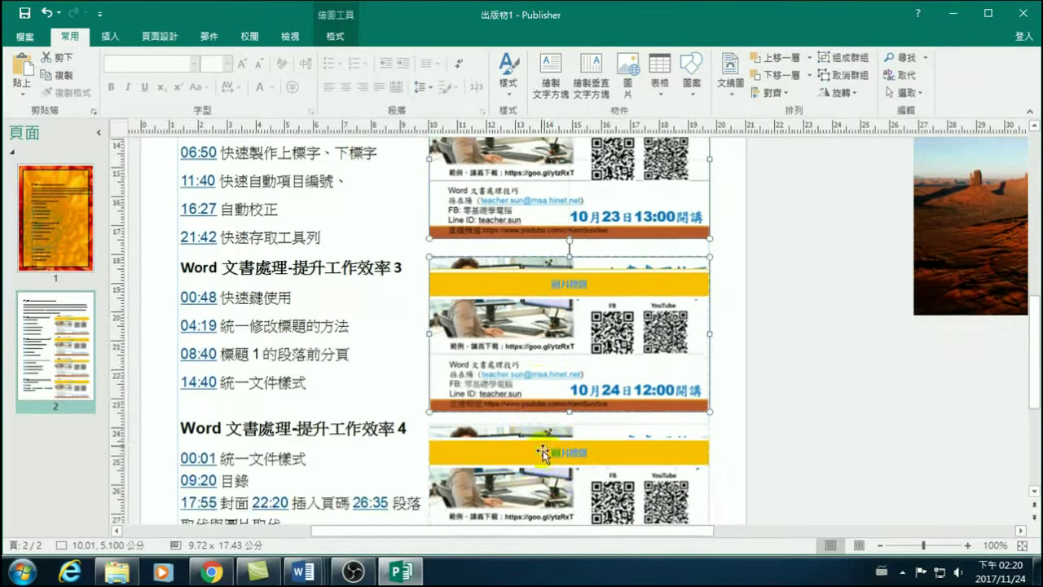
{"action": "left_click", "coordinate": [880, 545]}
{"action": "left_click", "coordinate": [881, 545]}
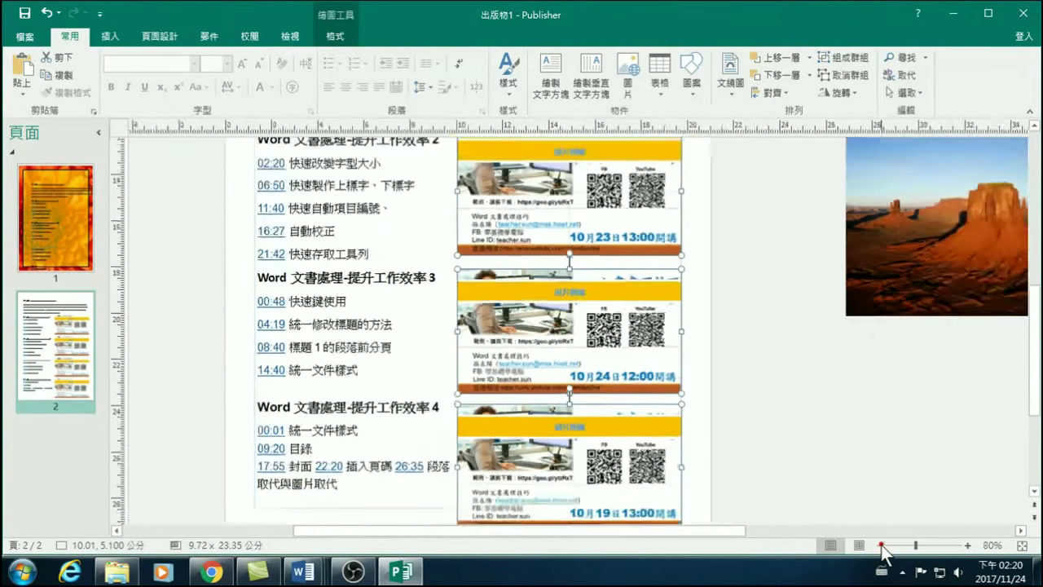
{"action": "left_click", "coordinate": [881, 545]}
{"action": "left_click", "coordinate": [881, 545]}
{"action": "scroll", "coordinate": [782, 442], "scroll_direction": "up", "scroll_amount": 2}
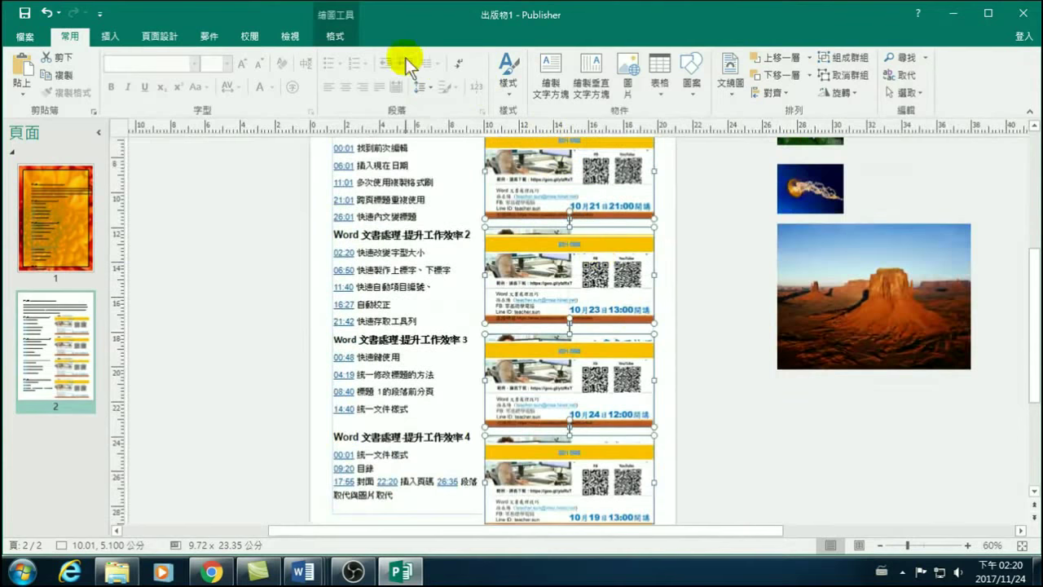
Look through the Shape Effects list for the captions without applying anything.
{"action": "left_click", "coordinate": [336, 36]}
{"action": "left_click", "coordinate": [440, 91]}
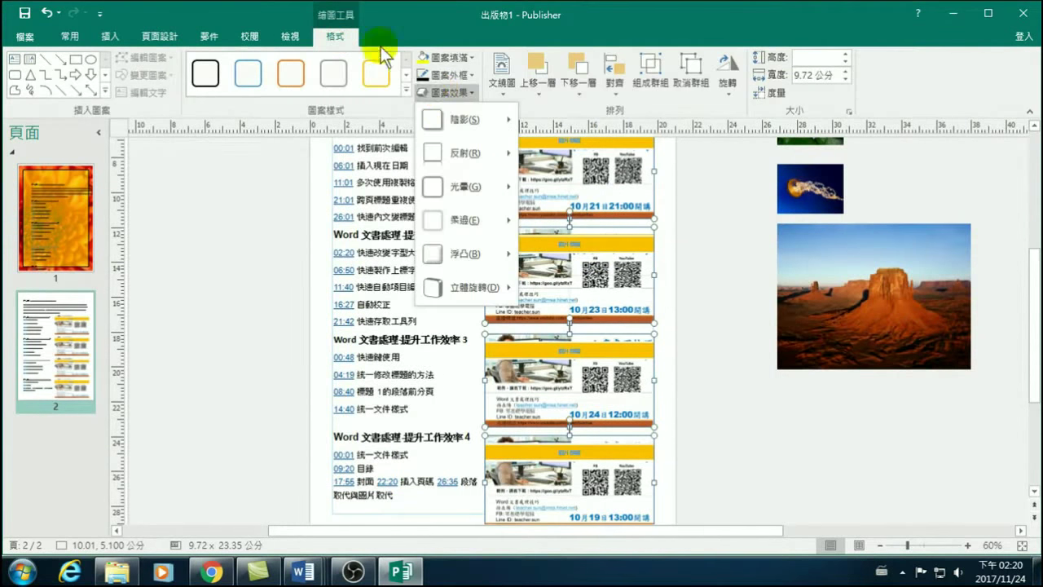
{"action": "left_click", "coordinate": [440, 23]}
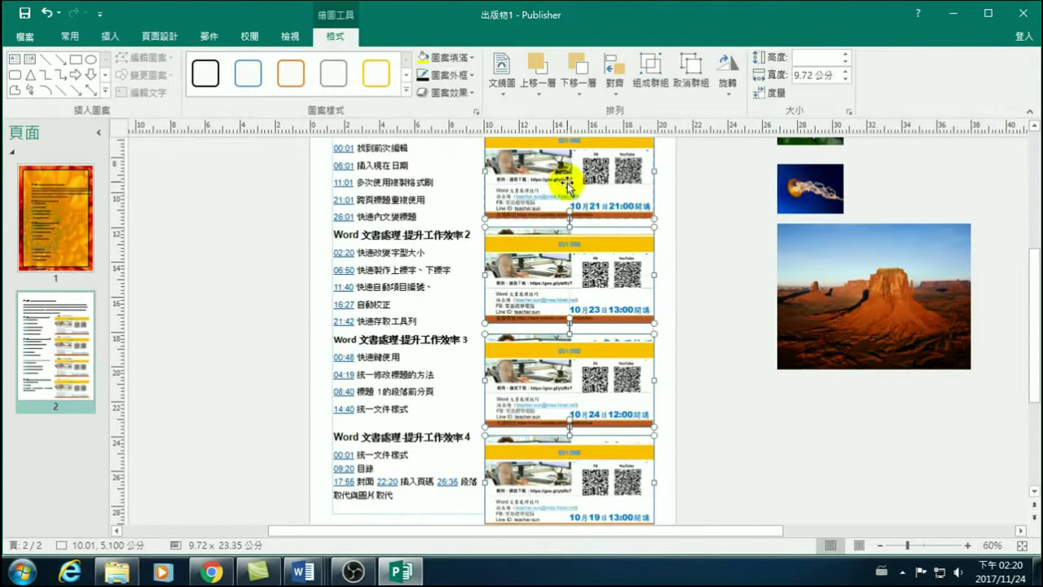
{"action": "scroll", "coordinate": [599, 213], "scroll_direction": "up", "scroll_amount": 2}
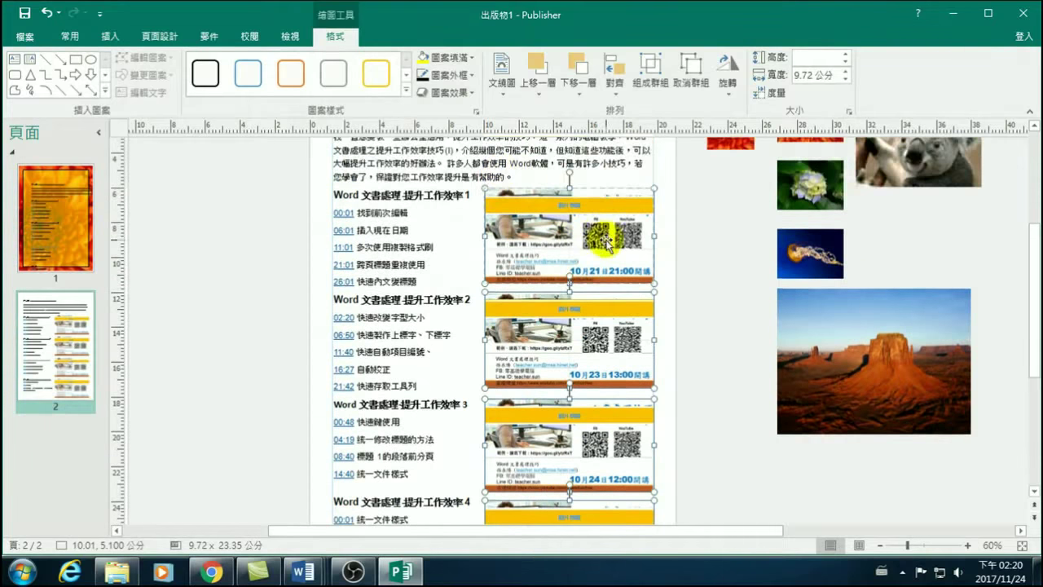
Select all four course cards and undo the yellow captions.
{"action": "left_click", "coordinate": [684, 257]}
{"action": "left_click", "coordinate": [581, 220]}
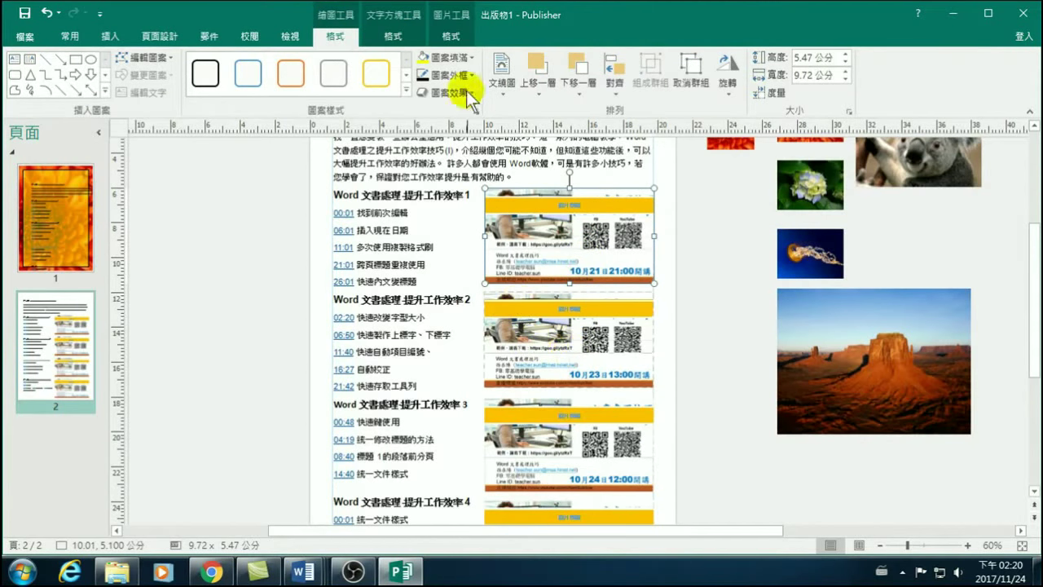
{"action": "left_click", "coordinate": [542, 350], "text": "shift"}
{"action": "left_click", "coordinate": [530, 454], "text": "shift"}
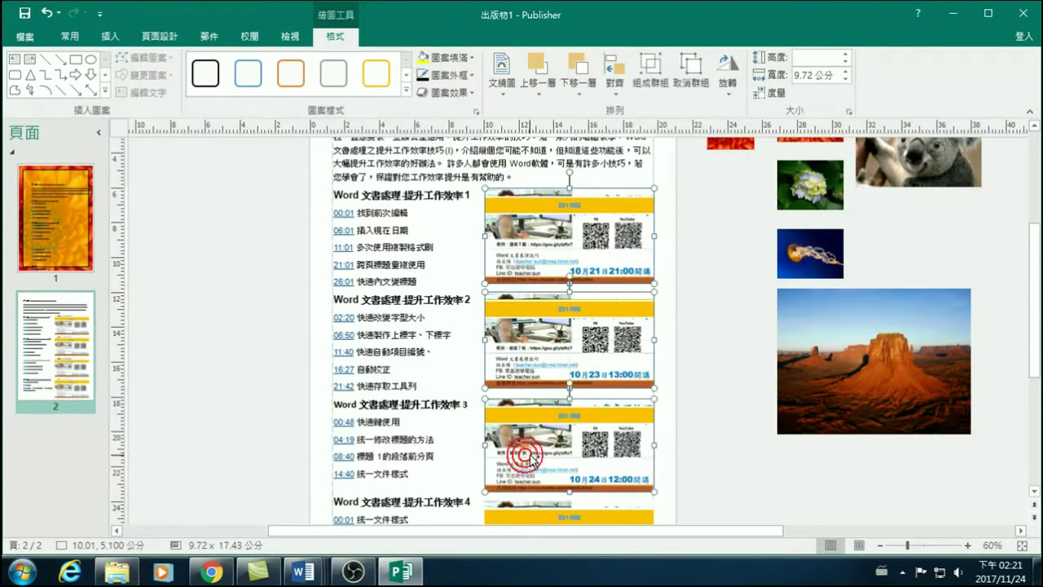
{"action": "scroll", "coordinate": [530, 461], "scroll_direction": "down", "scroll_amount": 1}
{"action": "left_click", "coordinate": [524, 509], "text": "shift"}
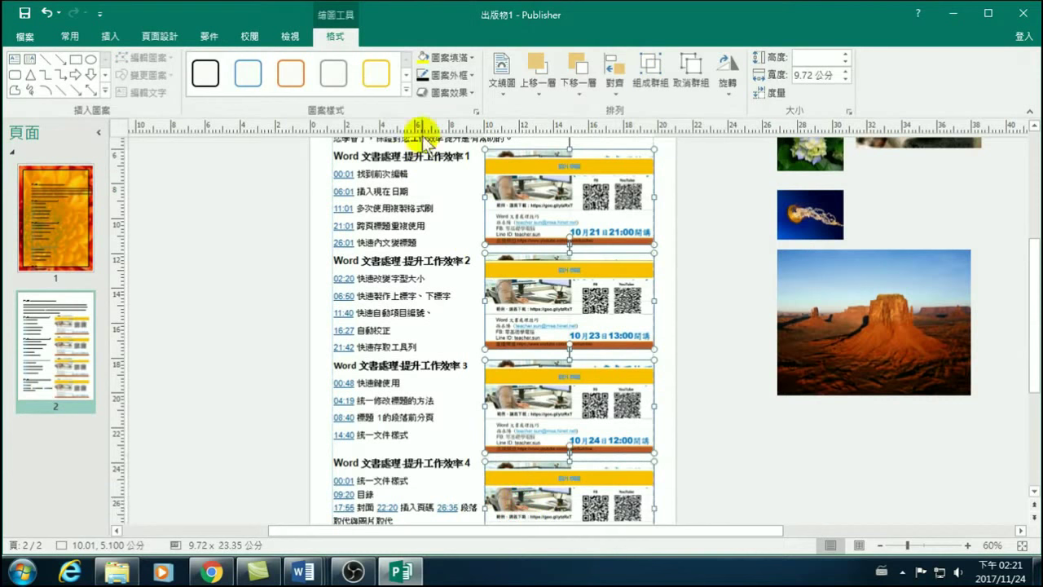
{"action": "left_click", "coordinate": [334, 37]}
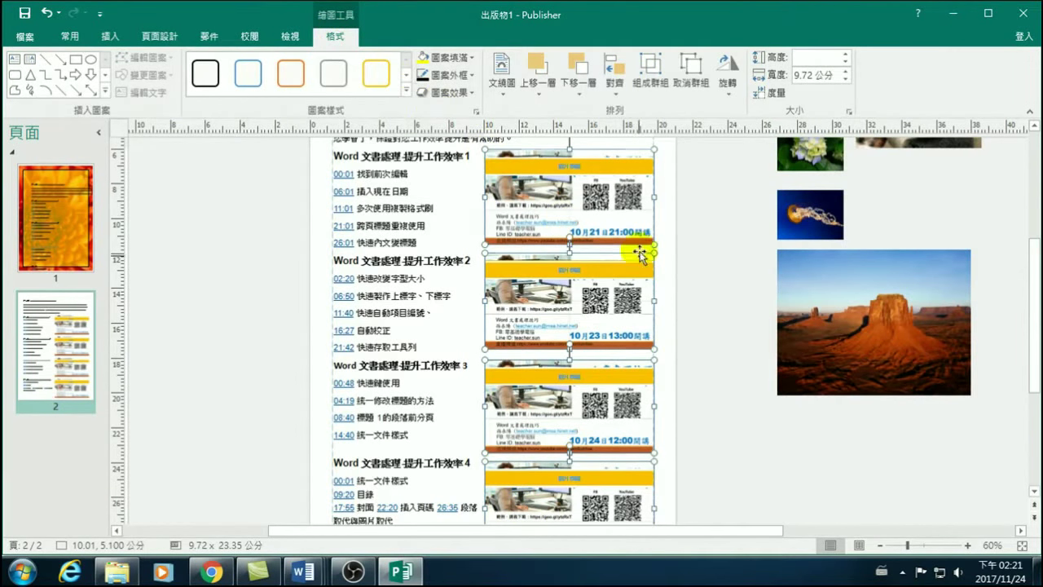
{"action": "left_click", "coordinate": [49, 14]}
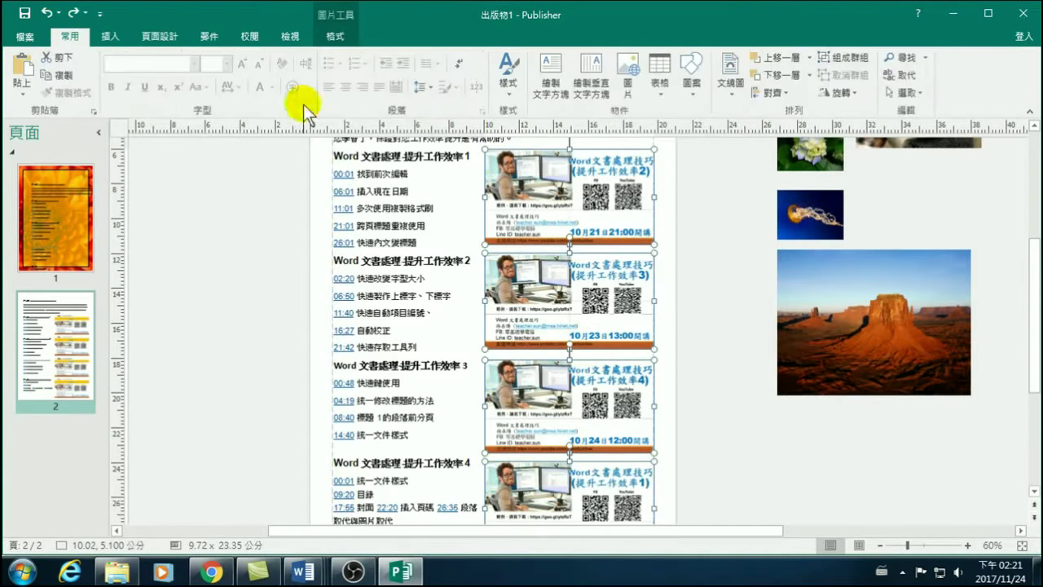
Apply the black side-bar caption layout from the Formatted section to all four pictures.
{"action": "left_click", "coordinate": [334, 37]}
{"action": "left_click", "coordinate": [480, 91]}
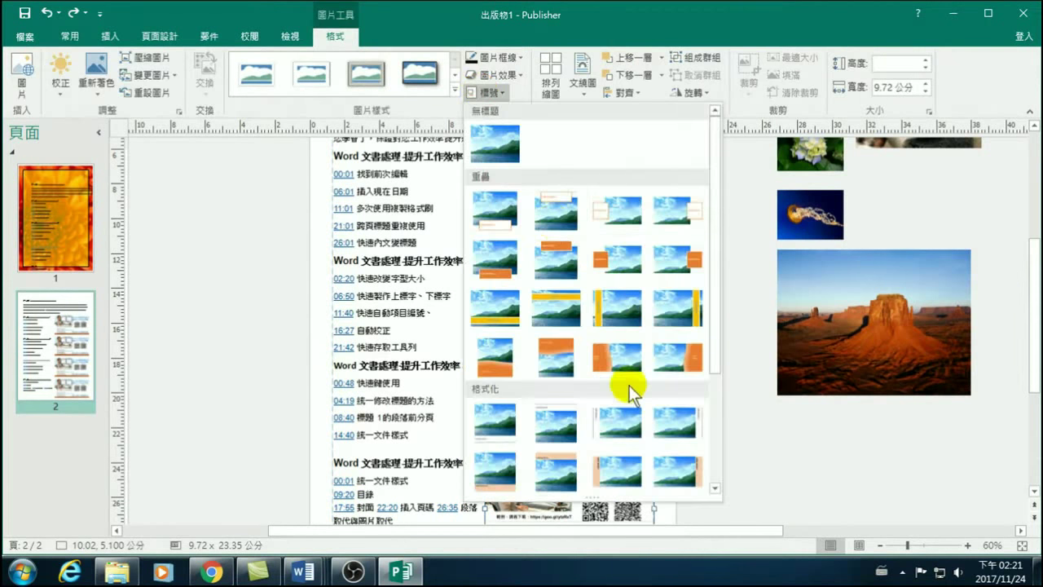
{"action": "scroll", "coordinate": [632, 378], "scroll_direction": "down", "scroll_amount": 3}
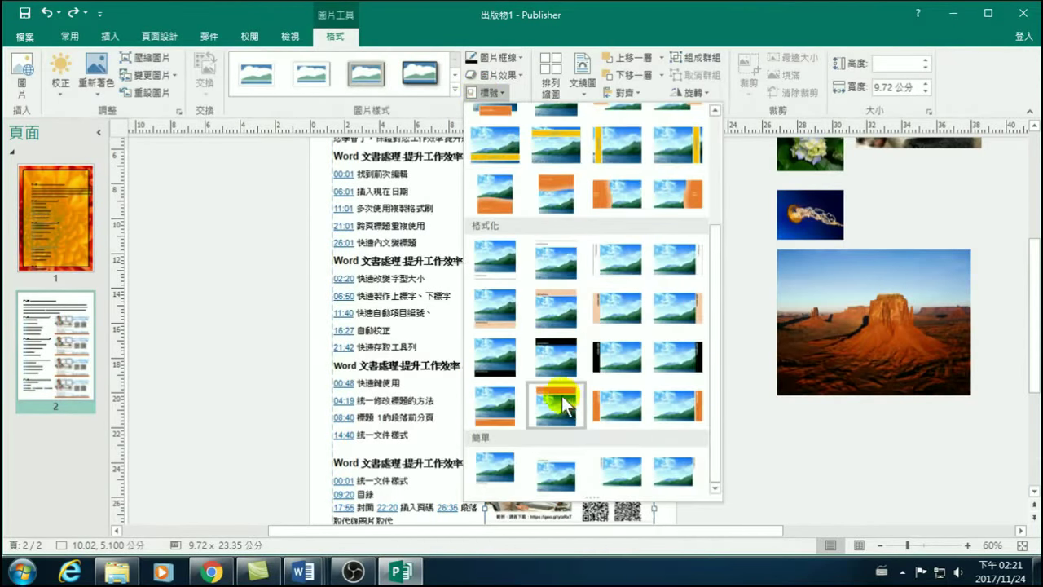
{"action": "scroll", "coordinate": [561, 216], "scroll_direction": "up", "scroll_amount": 2}
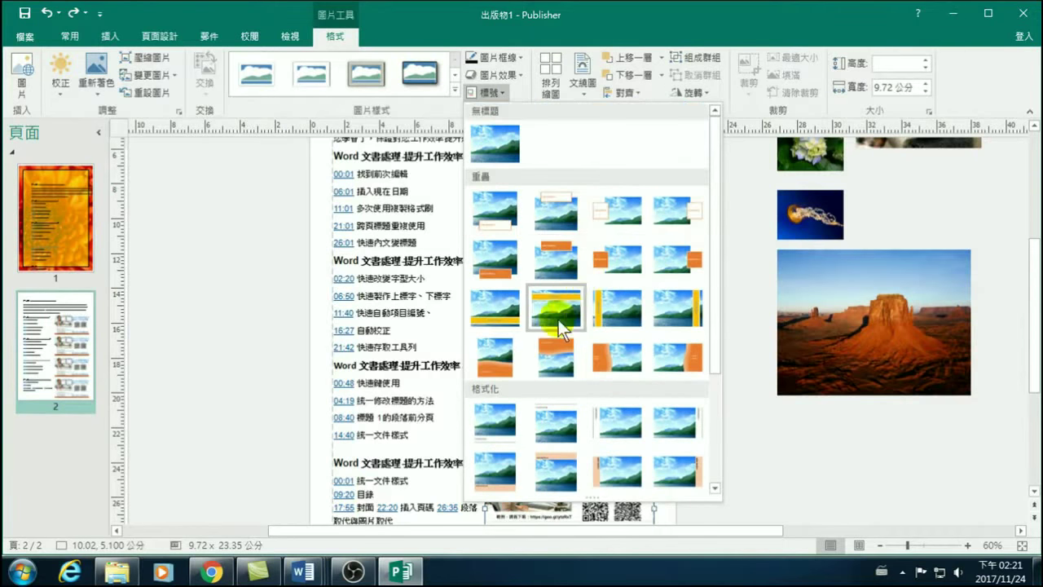
{"action": "scroll", "coordinate": [569, 305], "scroll_direction": "down", "scroll_amount": 2}
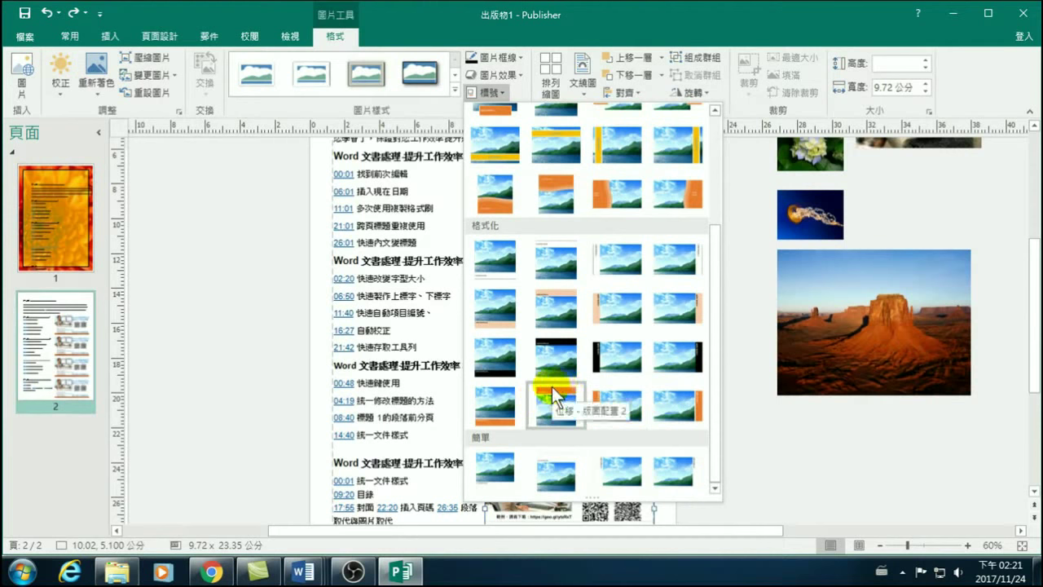
{"action": "left_click", "coordinate": [689, 359]}
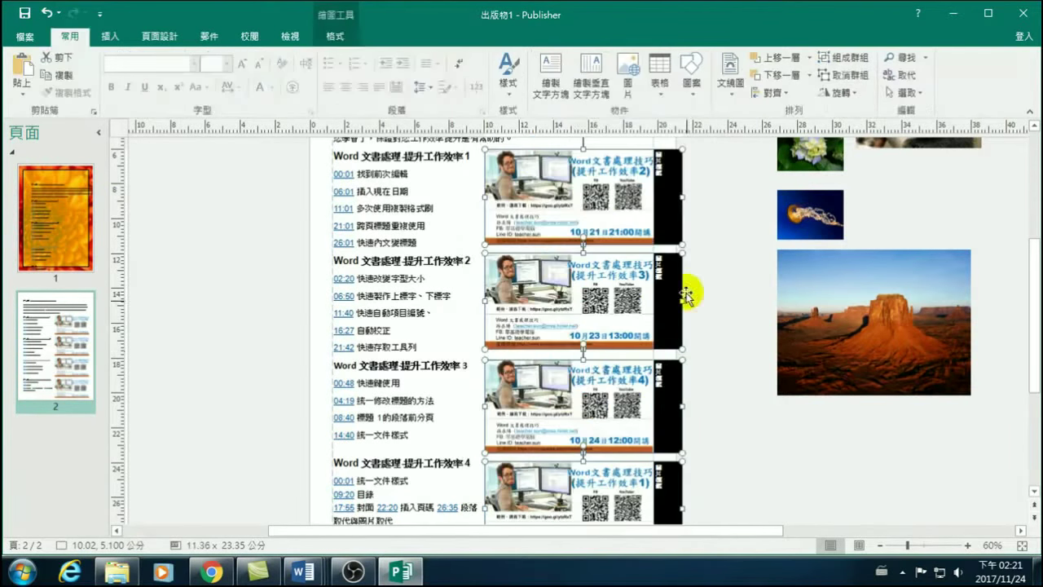
Replace the first black bar's placeholder with a Chinese episode caption mentioning Word.
{"action": "left_click", "coordinate": [676, 181]}
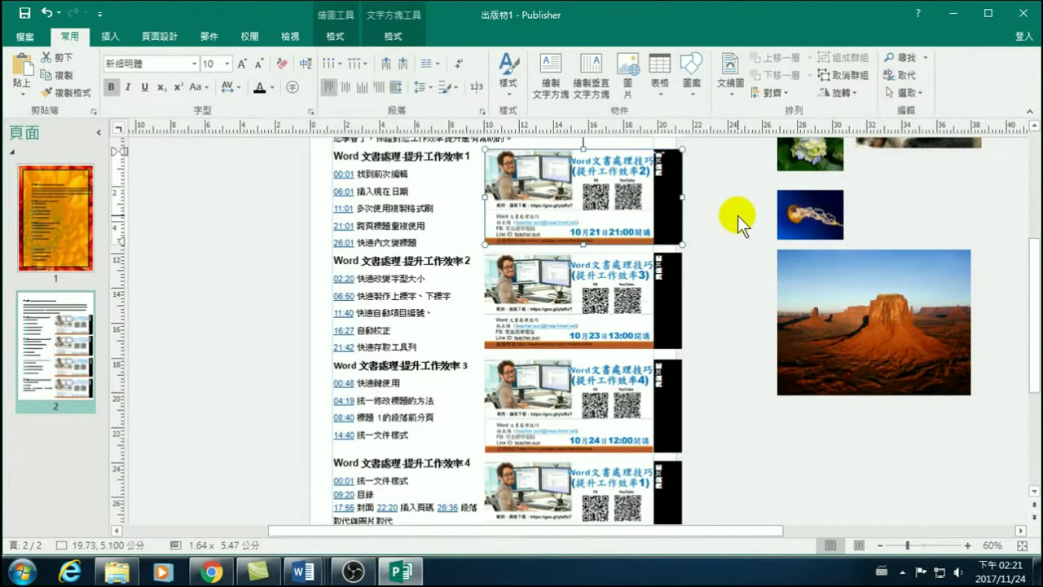
{"action": "key", "text": "BackSpace"}
{"action": "key", "text": "ctrl+space"}
{"action": "type", "text": "wj6"}
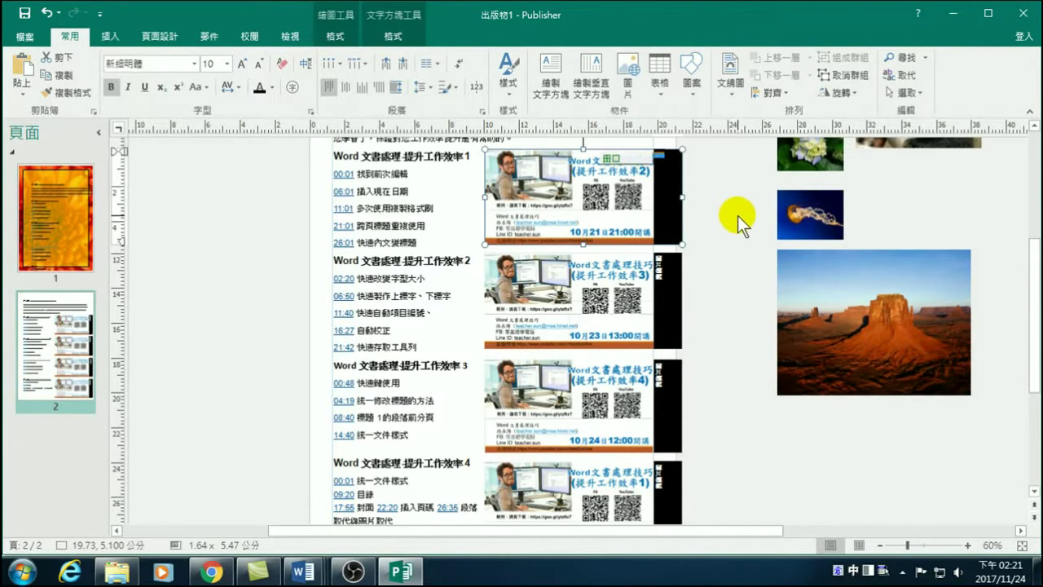
{"action": "type", "text": "u"}
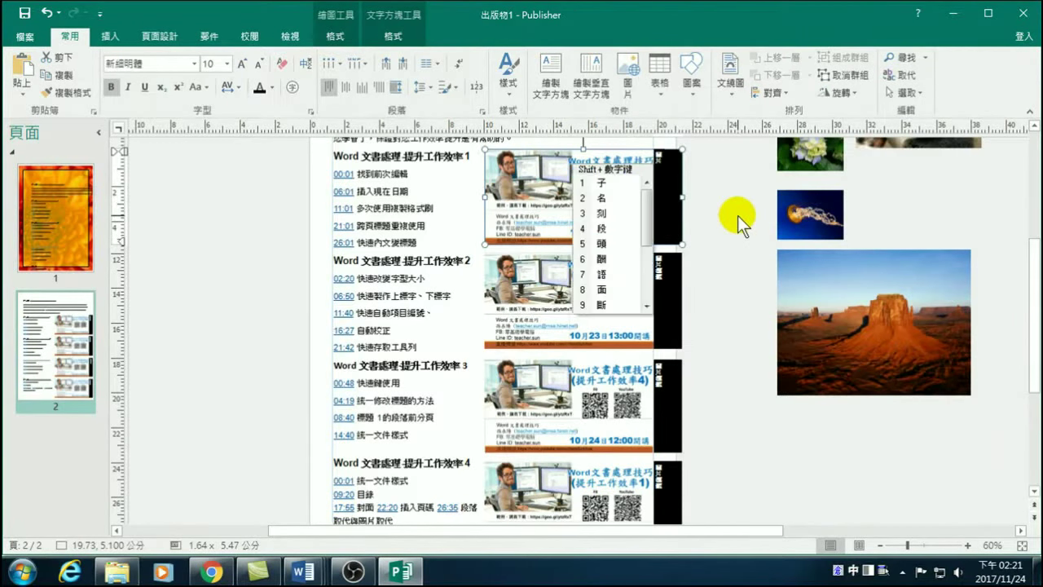
{"action": "key", "text": "Escape"}
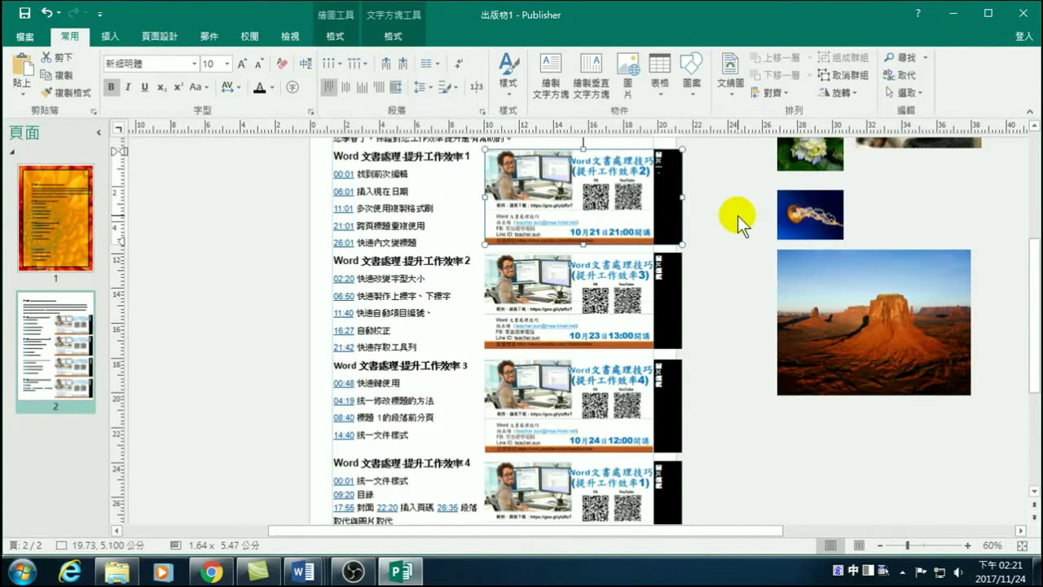
{"action": "key", "text": "ctrl+space"}
{"action": "type", "text": "Word"}
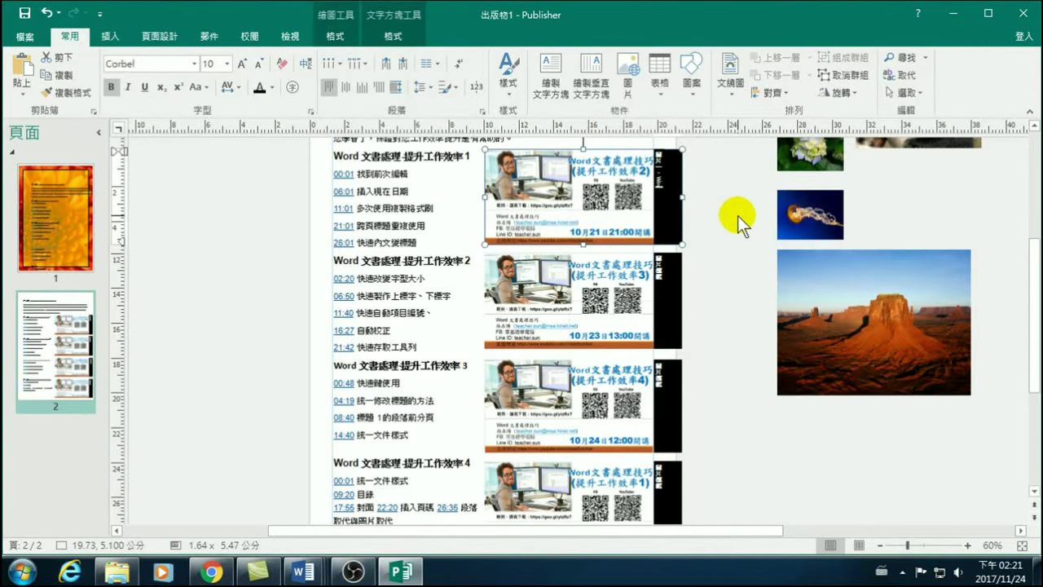
{"action": "key", "text": "ctrl+space"}
{"action": "type", "text": "yphen"}
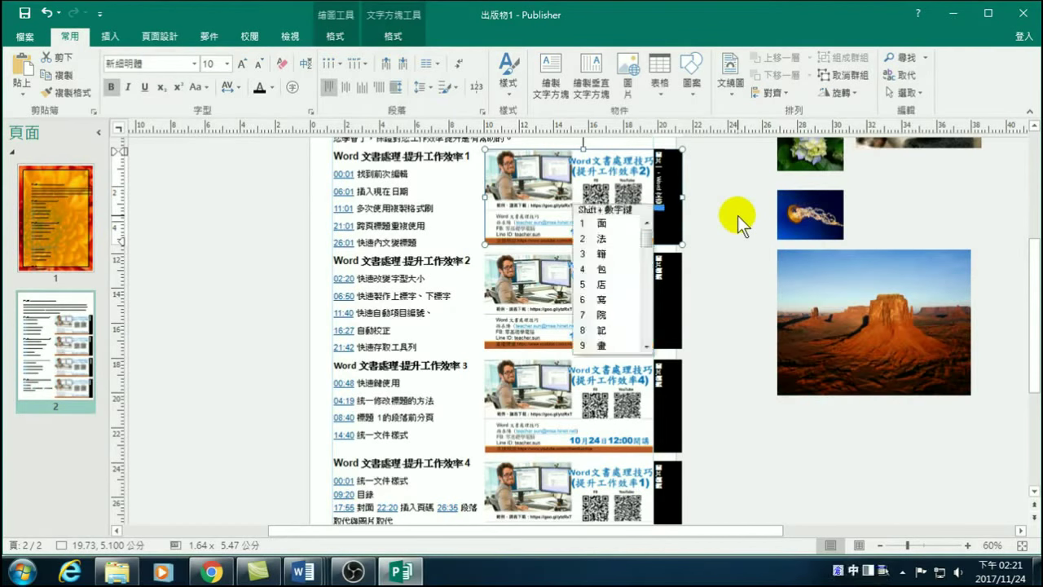
{"action": "key", "text": "space"}
{"action": "key", "text": "shift+1"}
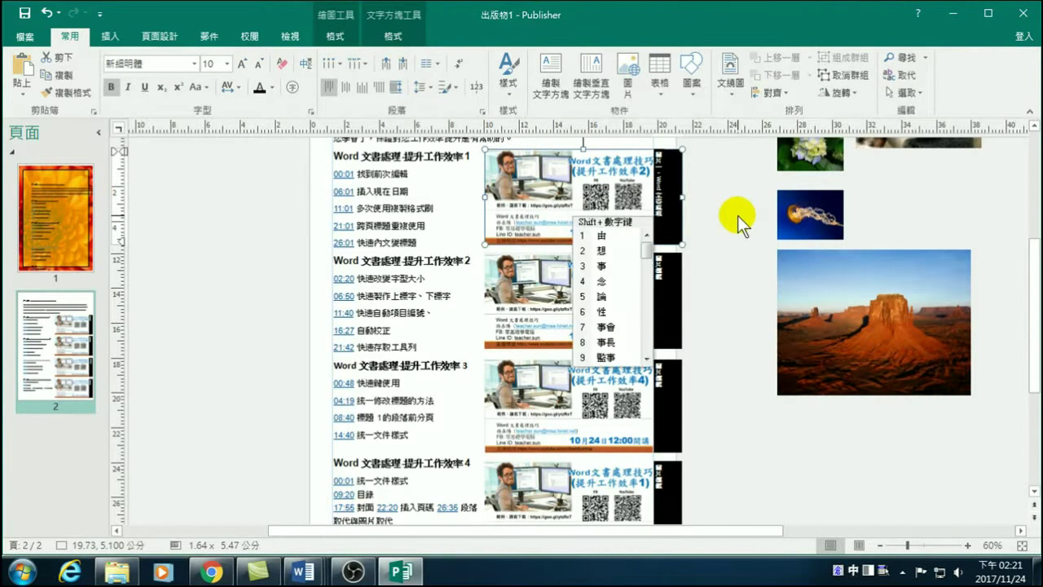
{"action": "key", "text": "ctrl+space"}
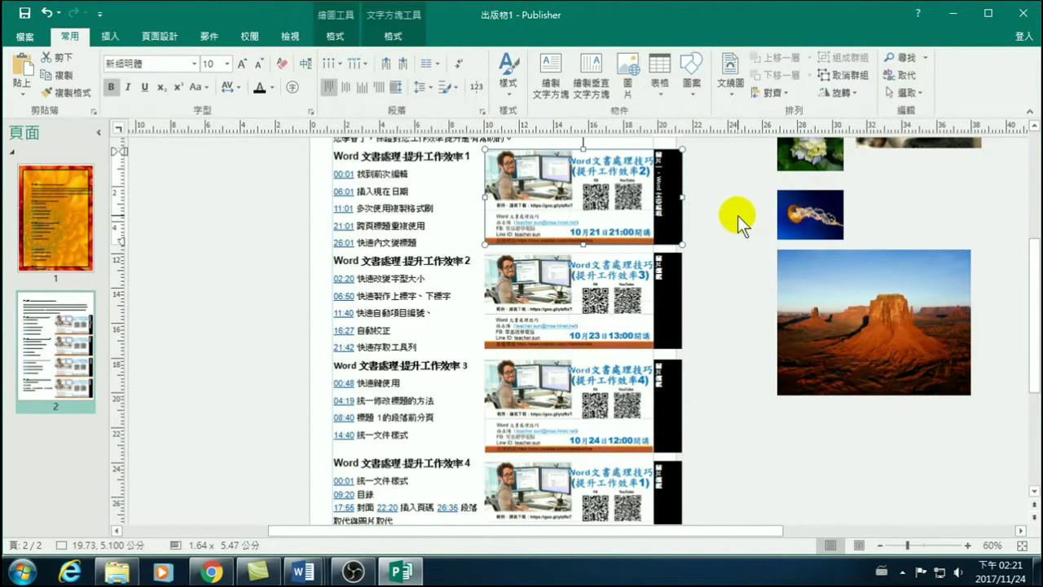
{"action": "key", "text": "ctrl+space"}
{"action": "type", "text": "t"}
{"action": "key", "text": "space"}
{"action": "key", "text": "Escape"}
{"action": "type", "text": "fbr"}
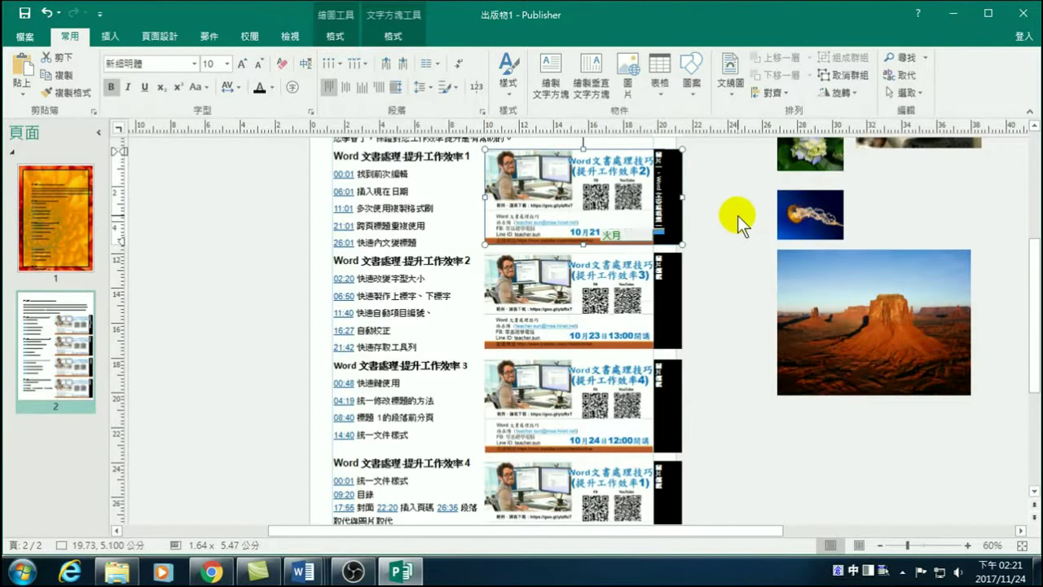
{"action": "key", "text": "space"}
{"action": "key", "text": "Escape"}
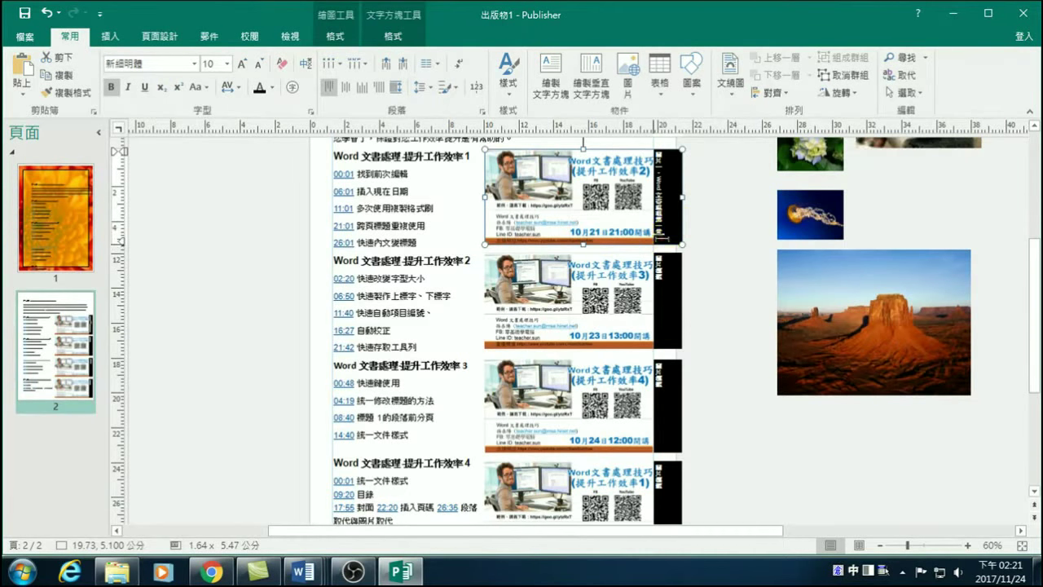
Paste the caption into the second banner's black bar.
{"action": "scroll", "coordinate": [675, 188], "scroll_direction": "up", "scroll_amount": 2}
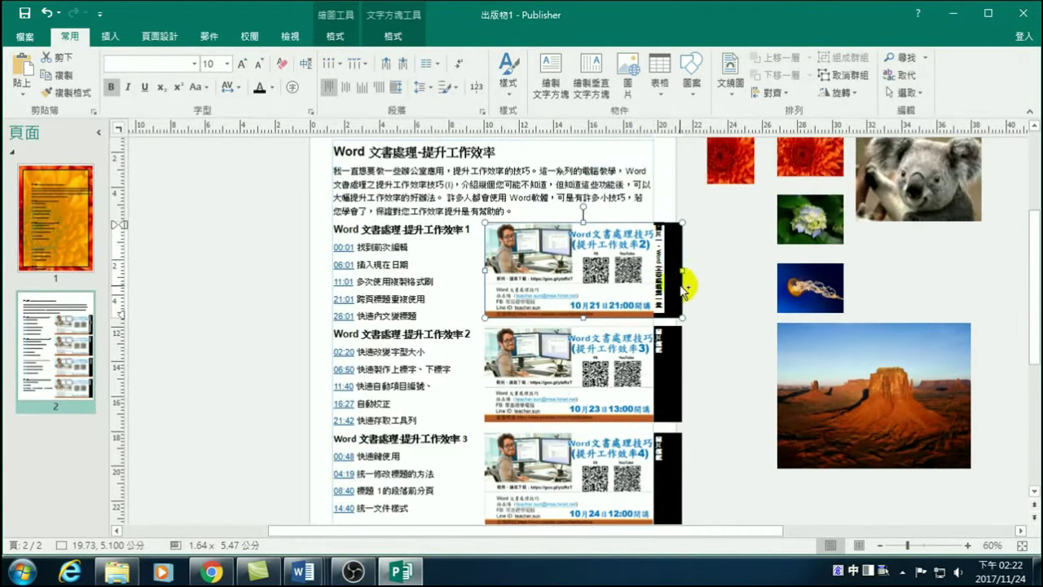
{"action": "left_click", "coordinate": [664, 356]}
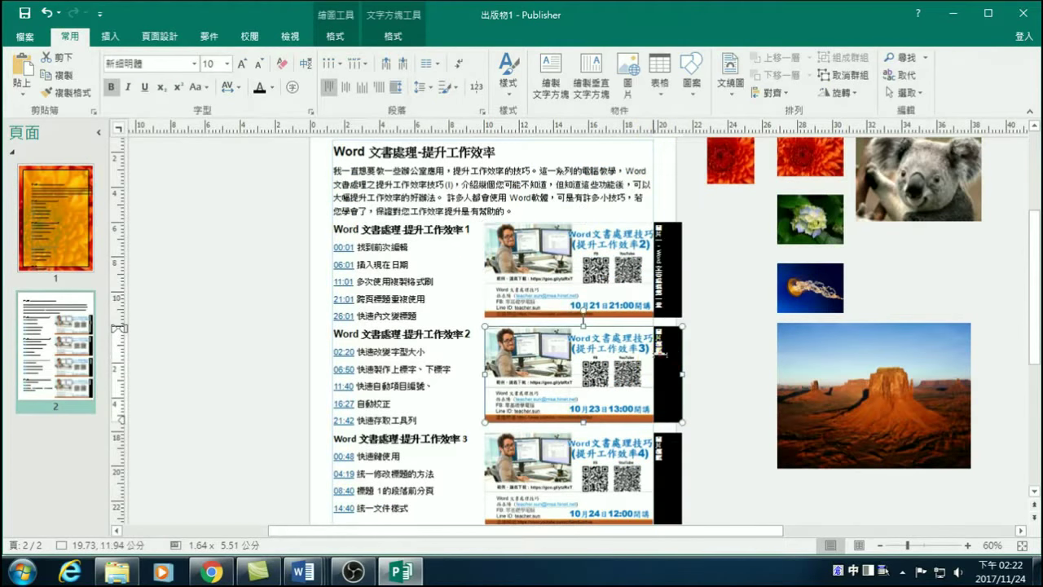
{"action": "key", "text": "ctrl+v"}
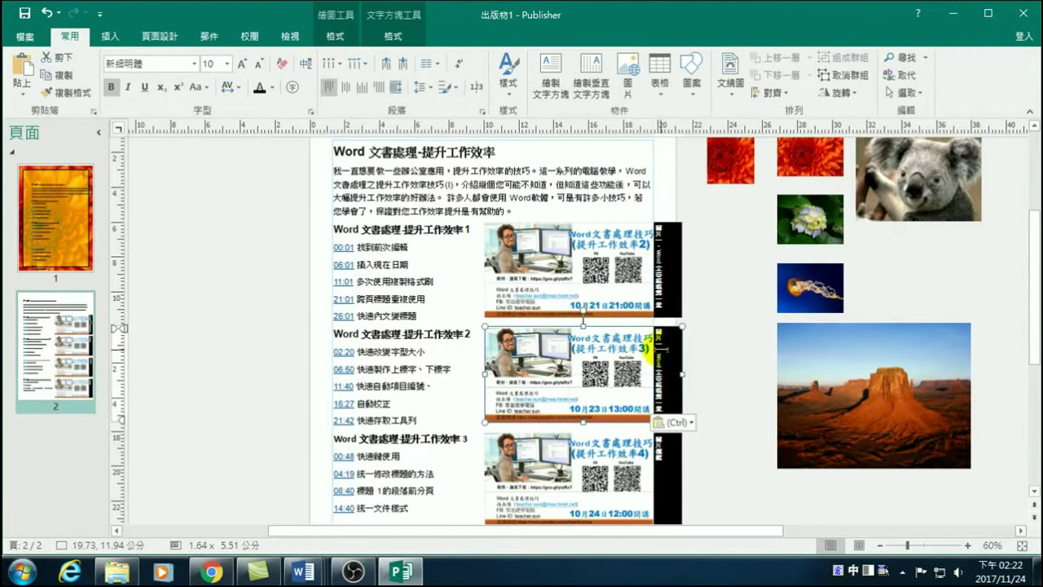
{"action": "key", "text": "Down"}
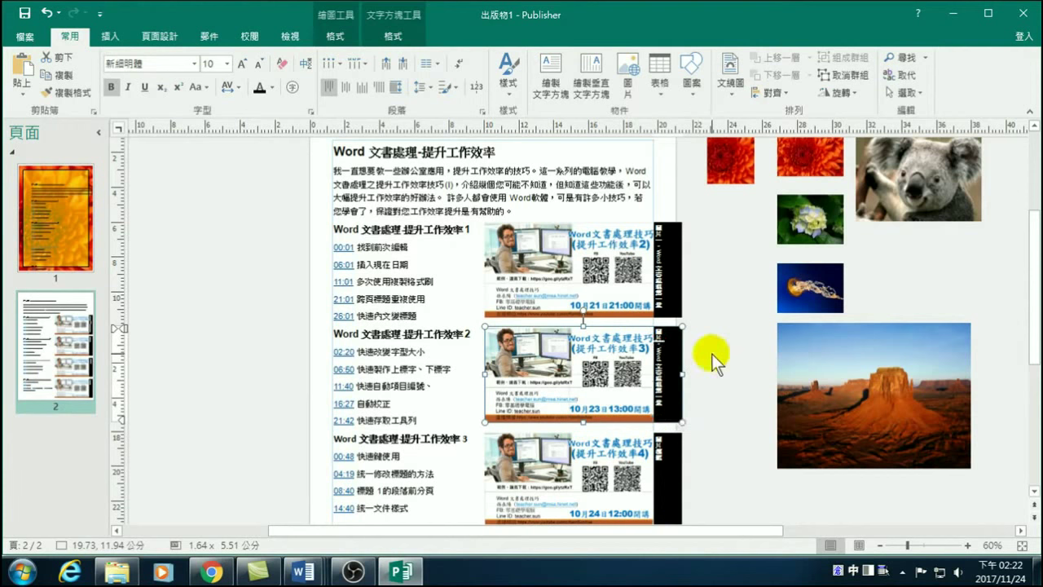
{"action": "key", "text": "Escape"}
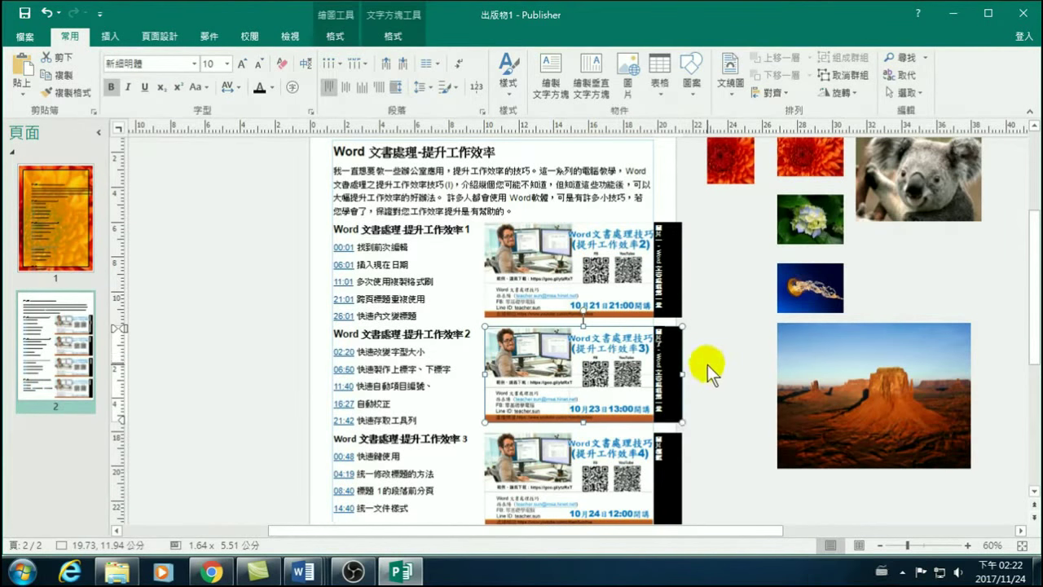
{"action": "left_click", "coordinate": [708, 367]}
{"action": "left_click", "coordinate": [658, 348]}
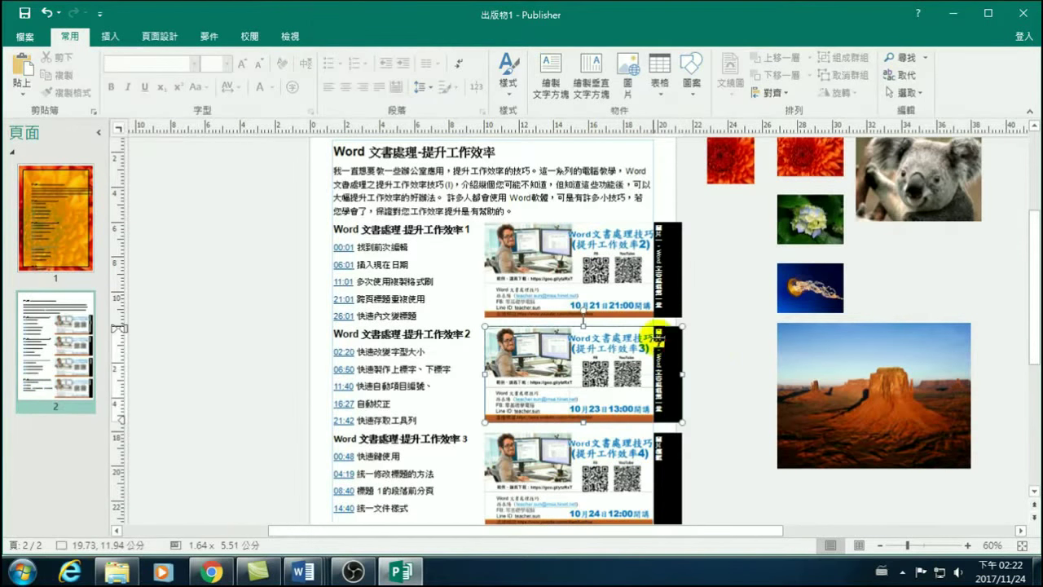
{"action": "left_click", "coordinate": [678, 383]}
{"action": "left_click", "coordinate": [683, 383]}
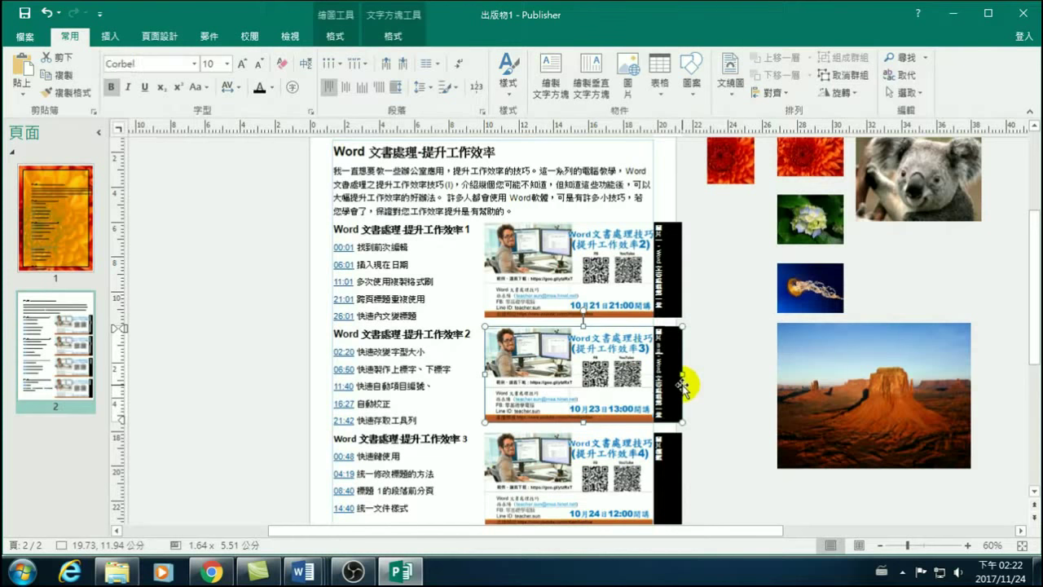
{"action": "right_click", "coordinate": [683, 383]}
{"action": "key", "text": "Escape"}
{"action": "left_click", "coordinate": [745, 357]}
Paste the caption into the third banner's black bar and adjust its text.
{"action": "scroll", "coordinate": [644, 373], "scroll_direction": "down", "scroll_amount": 1}
{"action": "left_click", "coordinate": [666, 436]}
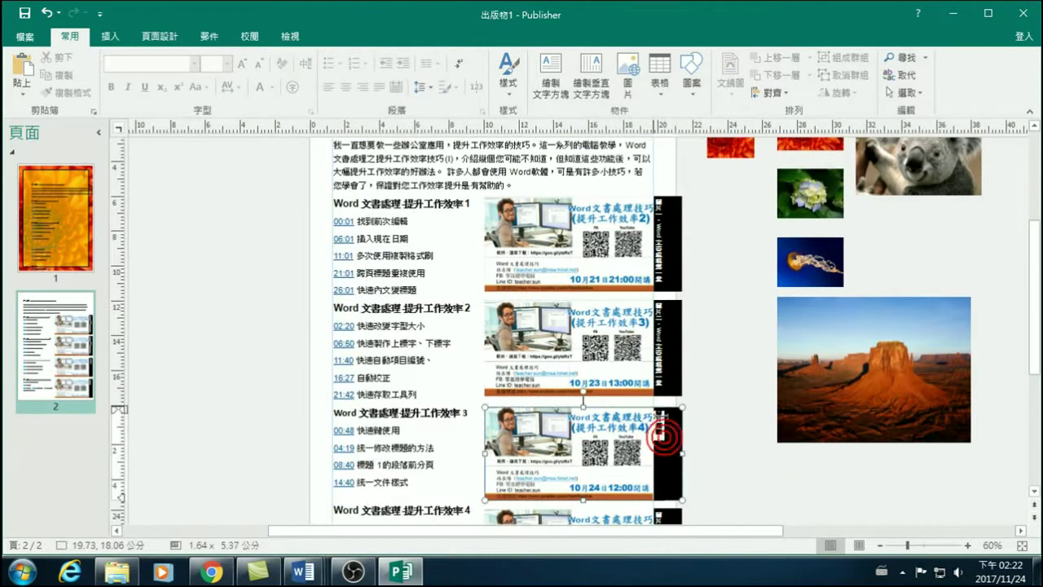
{"action": "right_click", "coordinate": [666, 436]}
{"action": "left_click", "coordinate": [698, 427]}
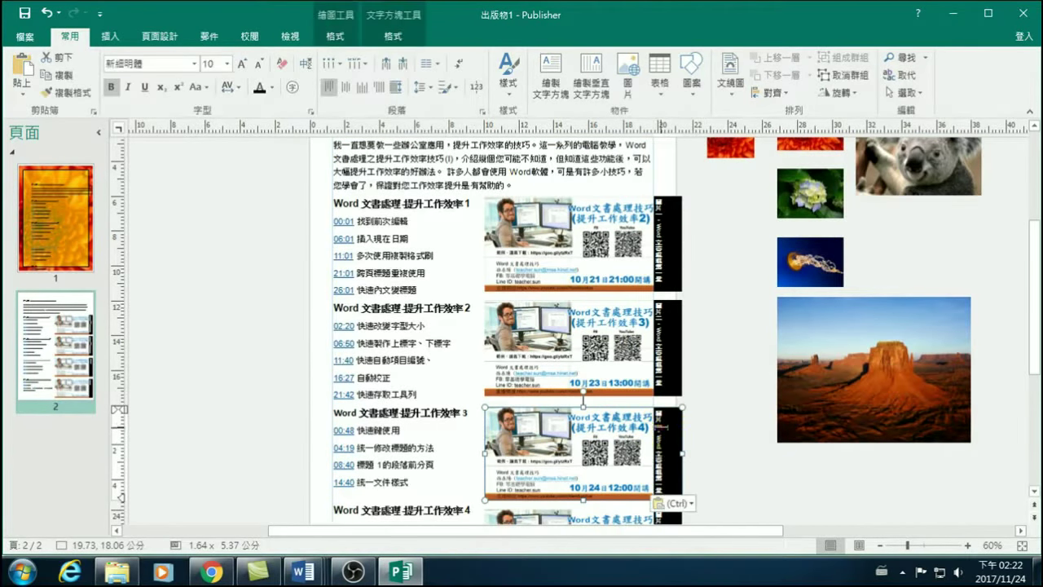
{"action": "left_click", "coordinate": [683, 427]}
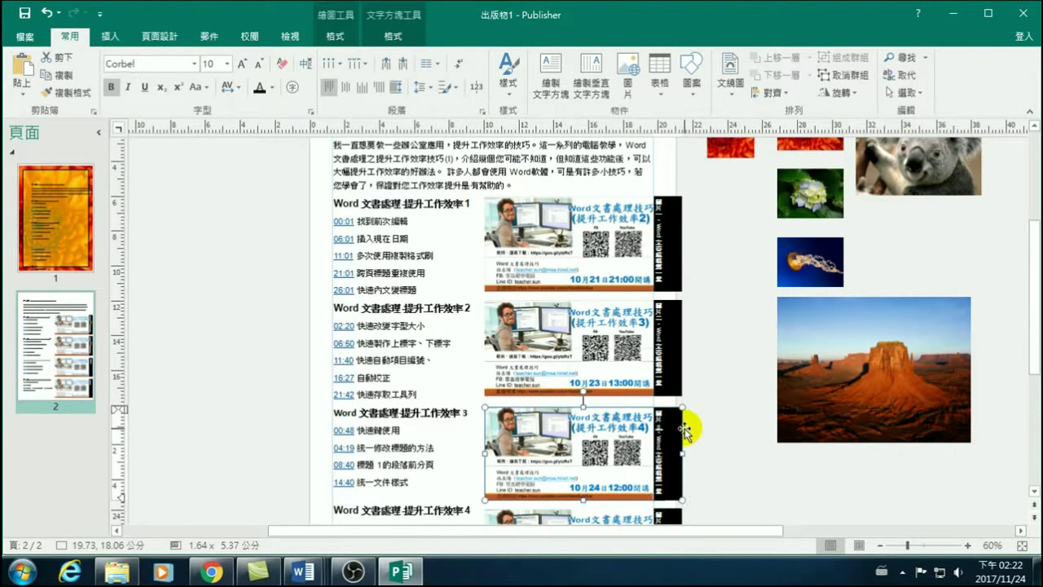
{"action": "key", "text": "ctrl+space"}
{"action": "key", "text": "Down"}
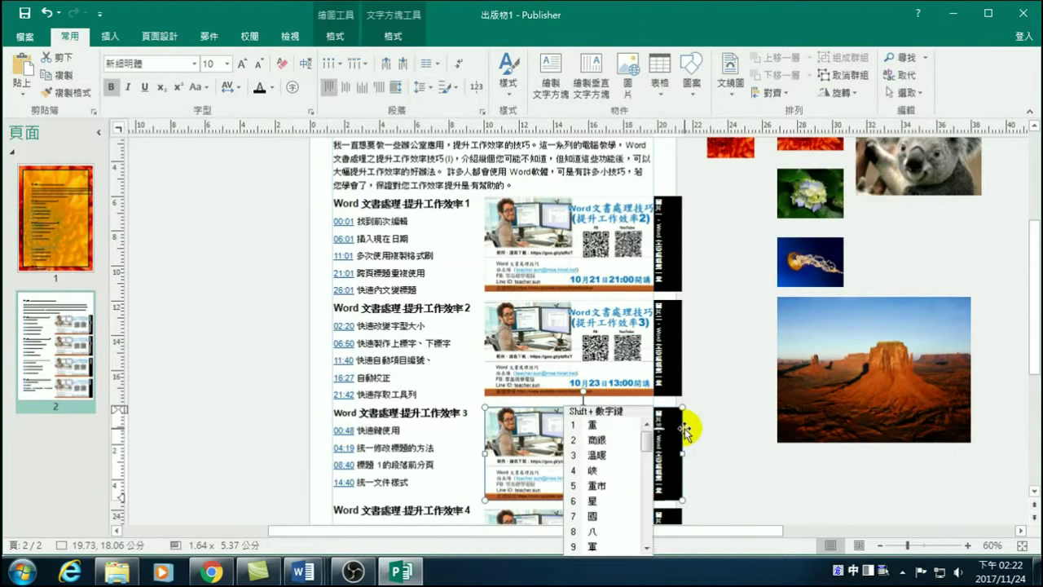
{"action": "key", "text": "Escape"}
Paste the caption into the fourth banner's black bar.
{"action": "scroll", "coordinate": [682, 427], "scroll_direction": "down", "scroll_amount": 2}
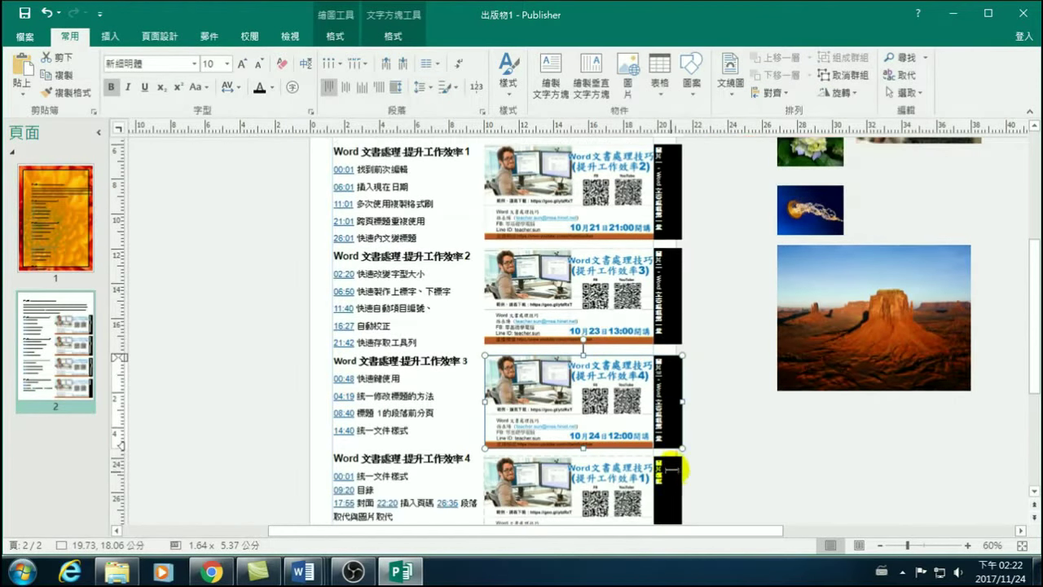
{"action": "left_click", "coordinate": [666, 486]}
{"action": "left_click", "coordinate": [681, 470]}
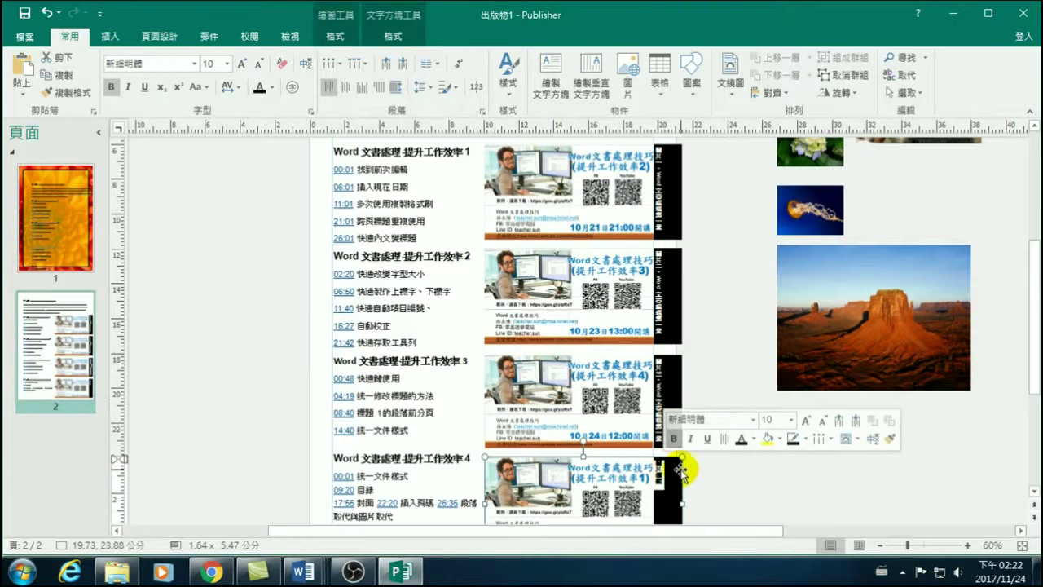
{"action": "key", "text": "ctrl+v"}
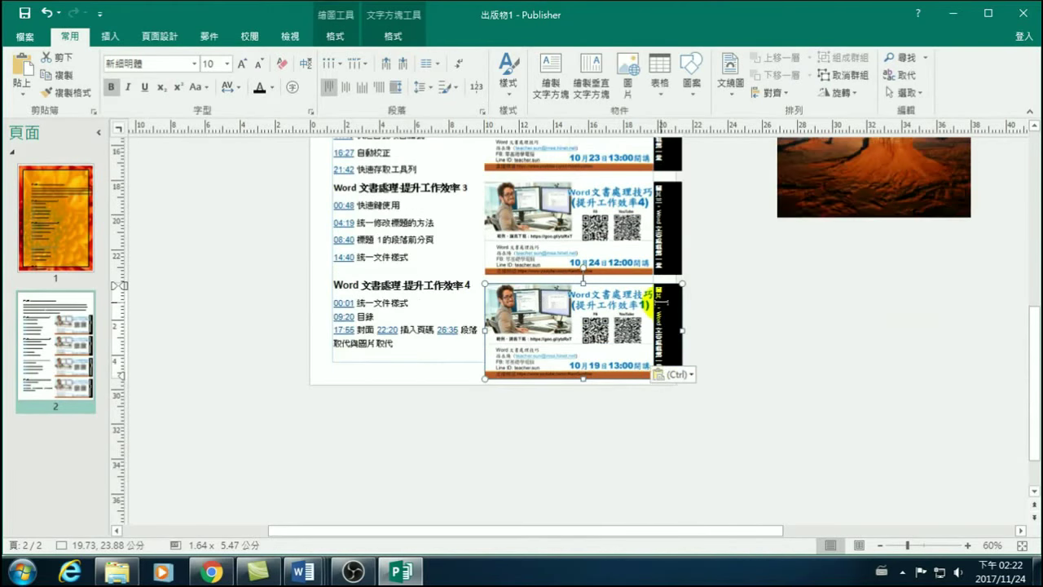
{"action": "left_click", "coordinate": [672, 312]}
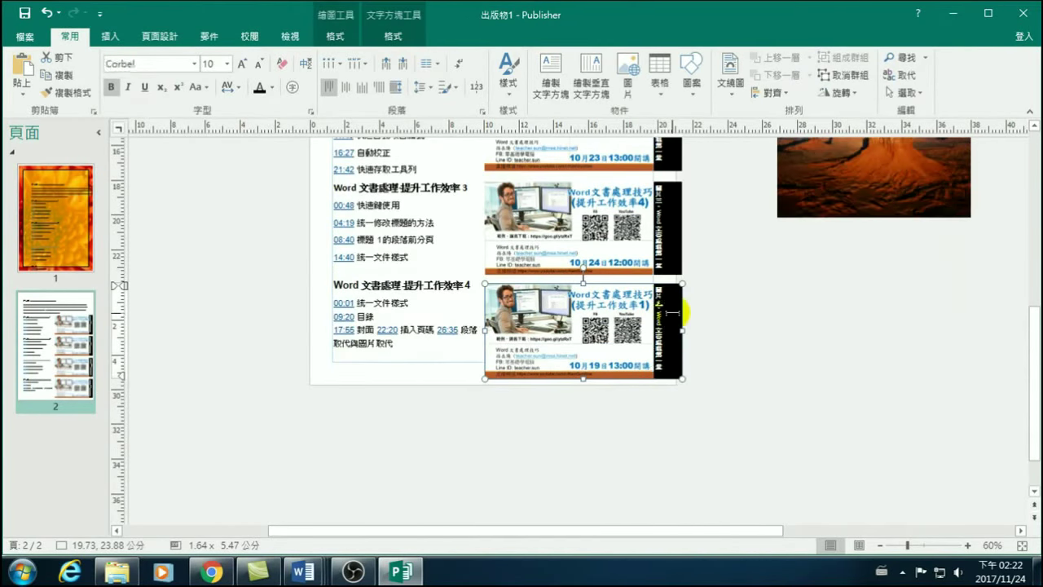
{"action": "key", "text": "ctrl+space"}
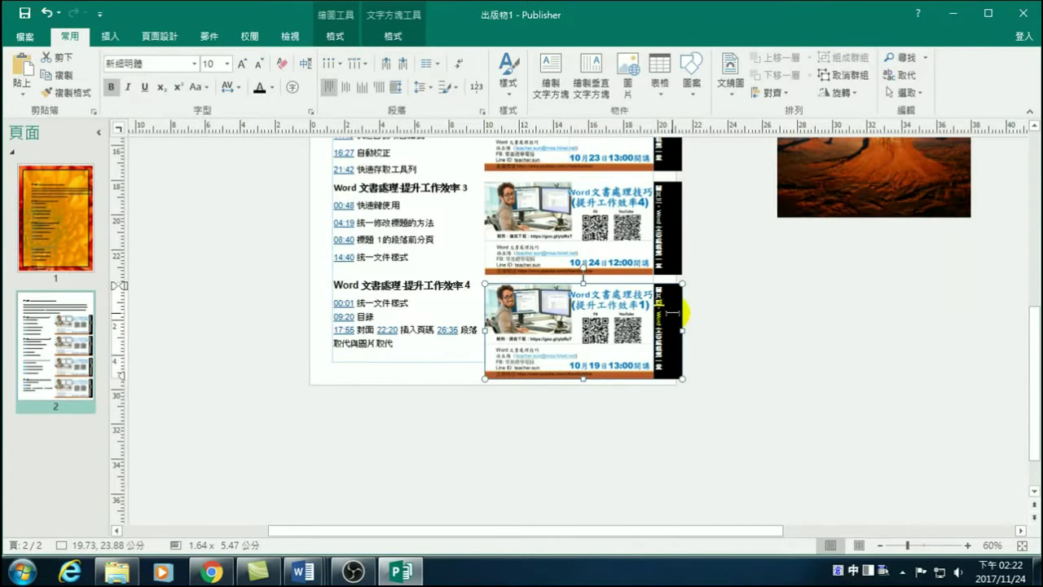
{"action": "left_click", "coordinate": [727, 316]}
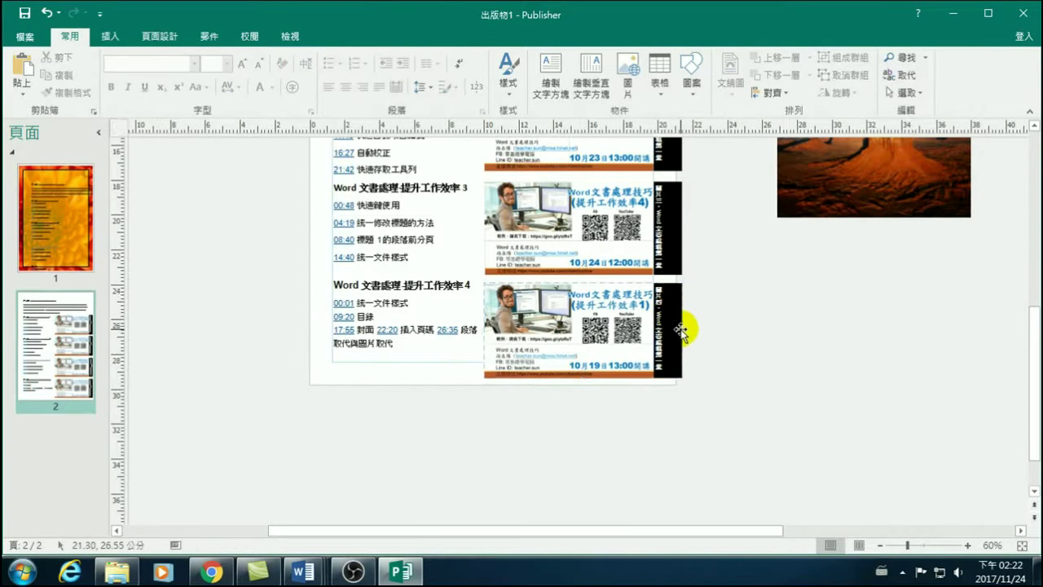
{"action": "scroll", "coordinate": [689, 321], "scroll_direction": "up", "scroll_amount": 3}
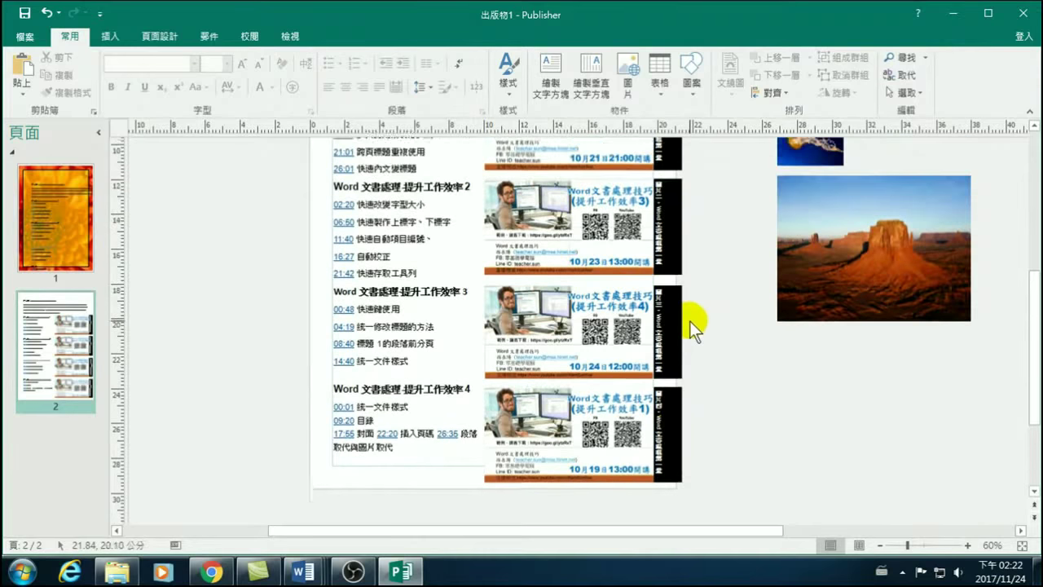
{"action": "scroll", "coordinate": [689, 321], "scroll_direction": "up", "scroll_amount": 2}
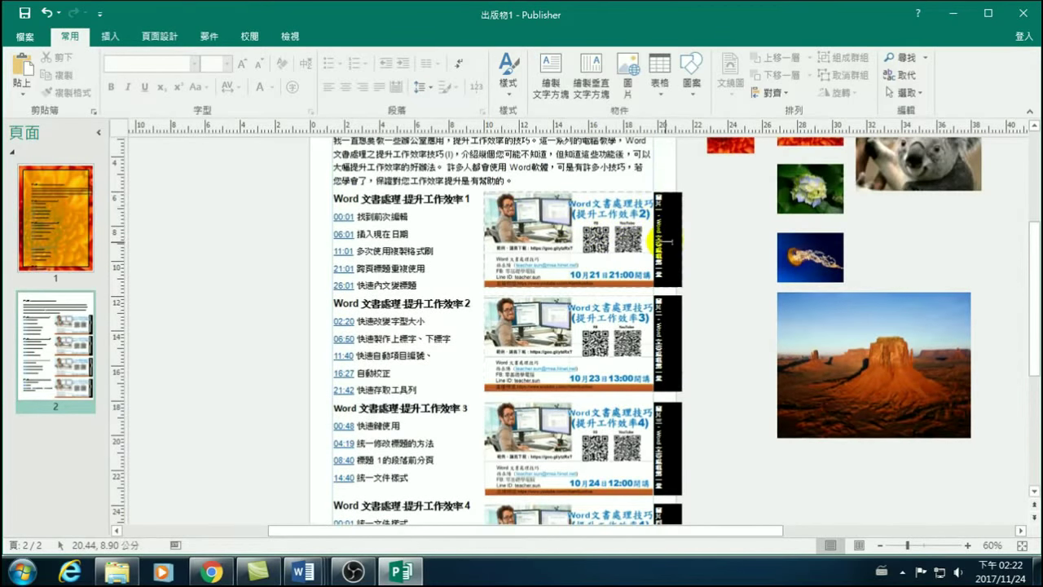
Review the first course banner group's picture formatting options, then clear the selection.
{"action": "left_click", "coordinate": [598, 216]}
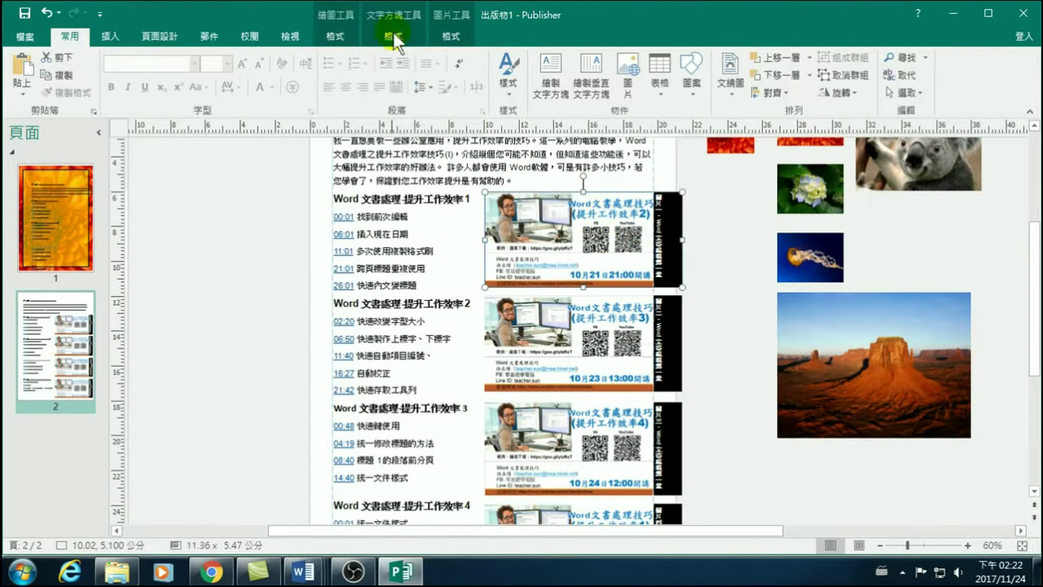
{"action": "left_click", "coordinate": [438, 37]}
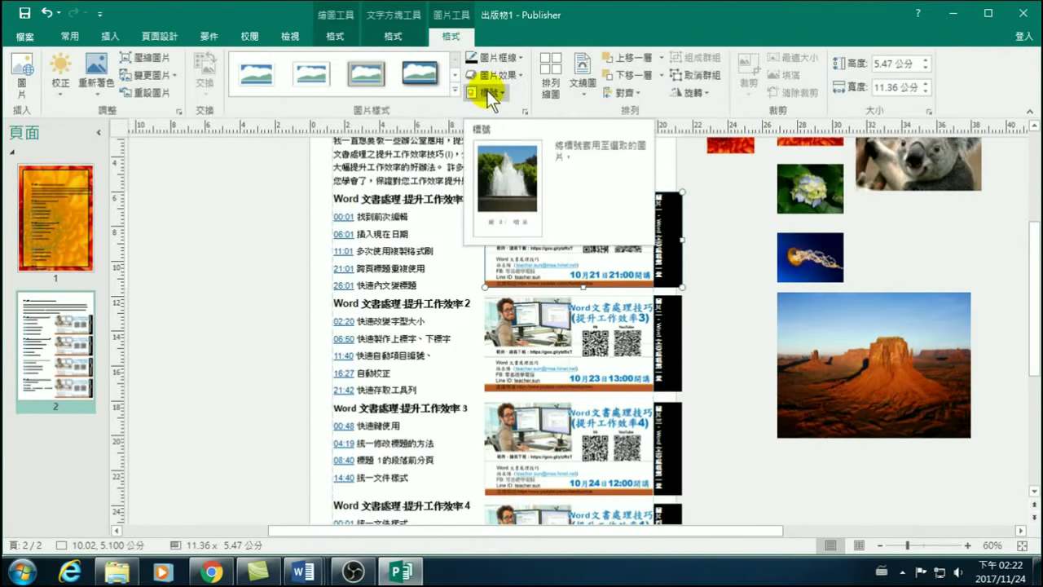
{"action": "left_click", "coordinate": [707, 257]}
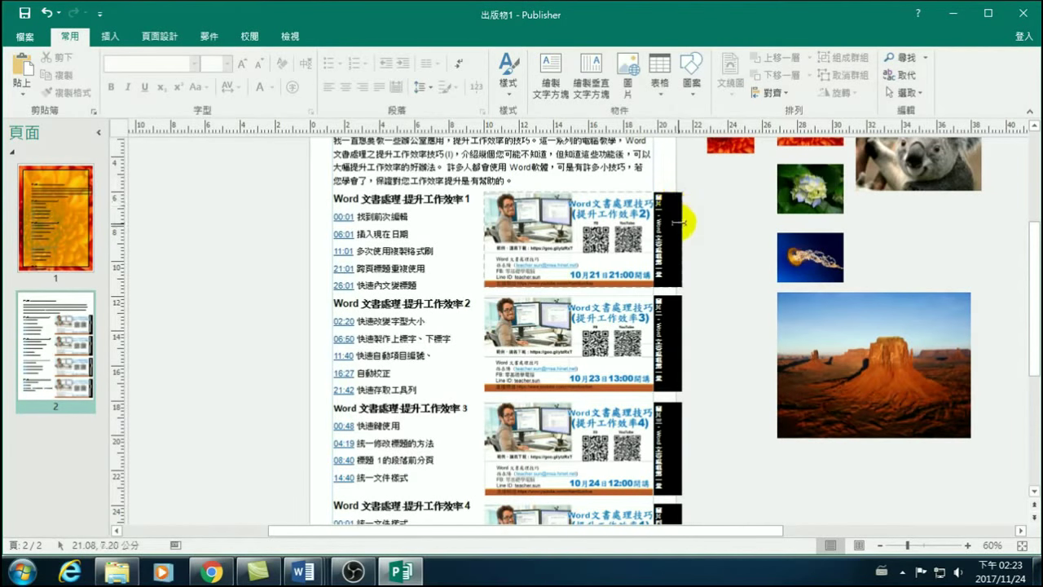
{"action": "left_click", "coordinate": [698, 242]}
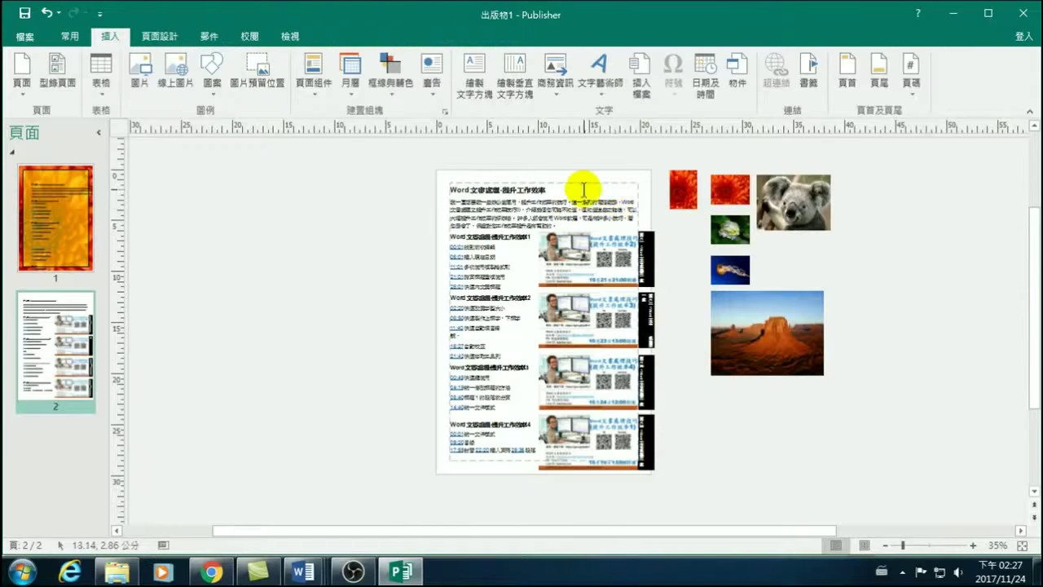
Undo a stray picture placeholder on page 2 and insert blank page 3 via 頁面.
{"action": "left_click", "coordinate": [584, 216]}
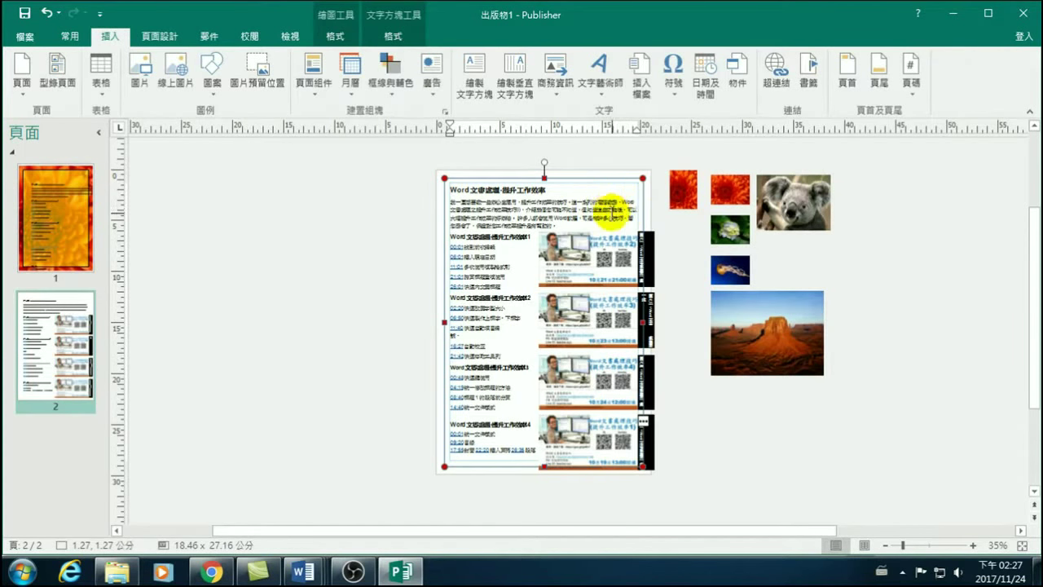
{"action": "left_click", "coordinate": [251, 67]}
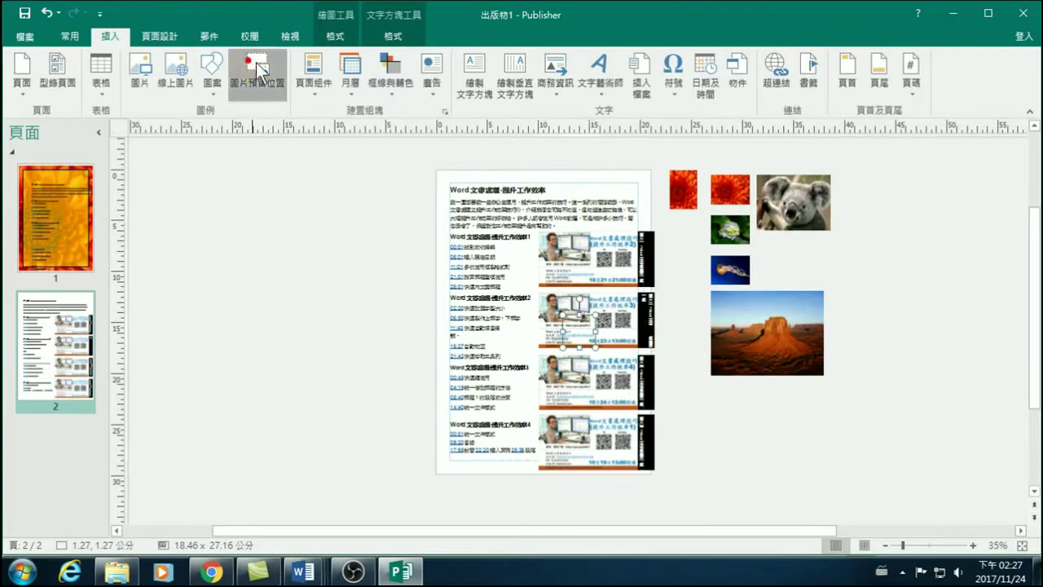
{"action": "left_click", "coordinate": [70, 36]}
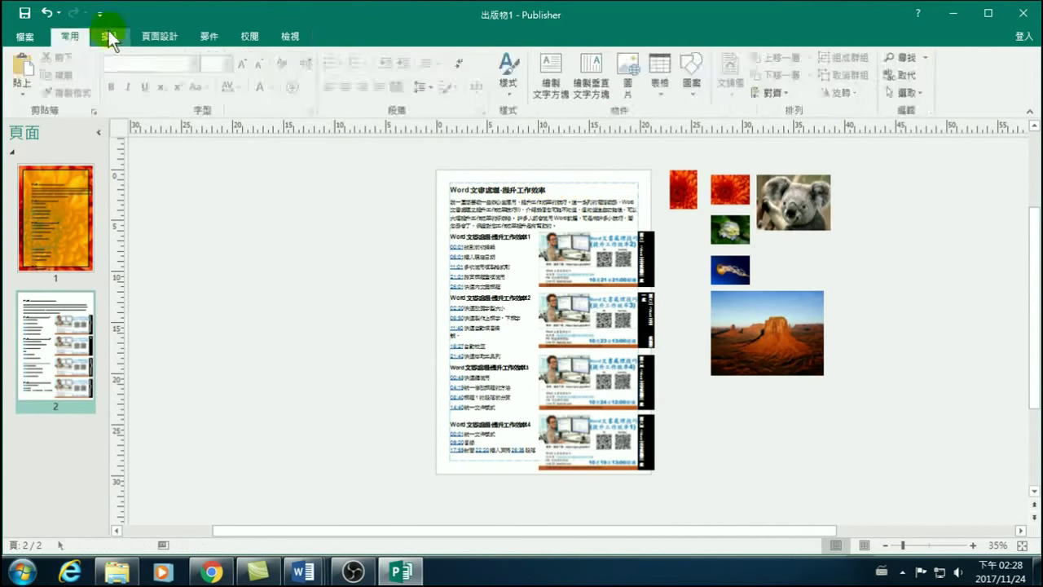
{"action": "left_click", "coordinate": [110, 36]}
{"action": "left_click", "coordinate": [22, 73]}
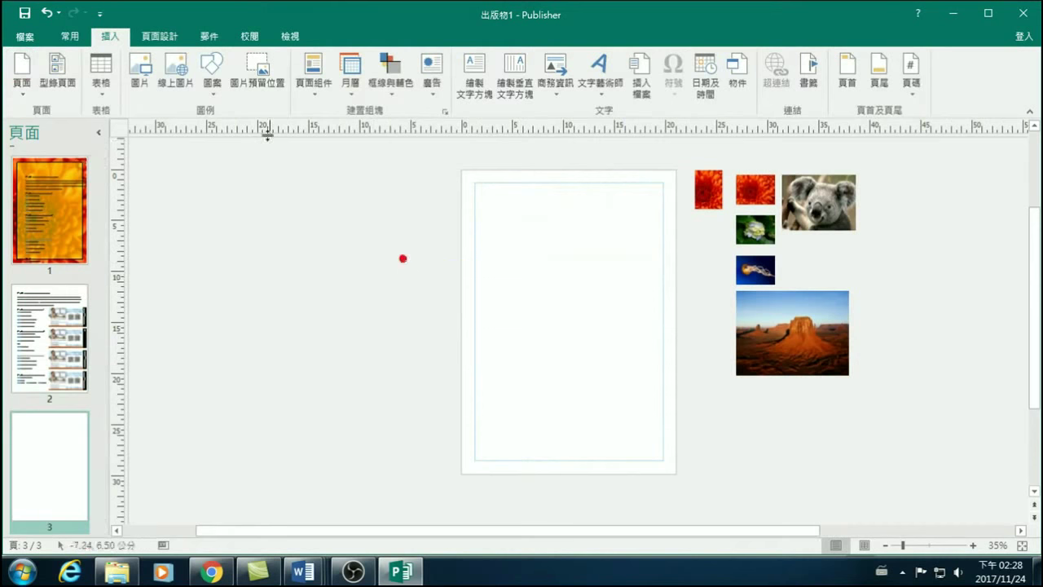
Add a 7.28 cm square picture placeholder on page 3, filled with background-1606047_960_640.
{"action": "left_click", "coordinate": [259, 67]}
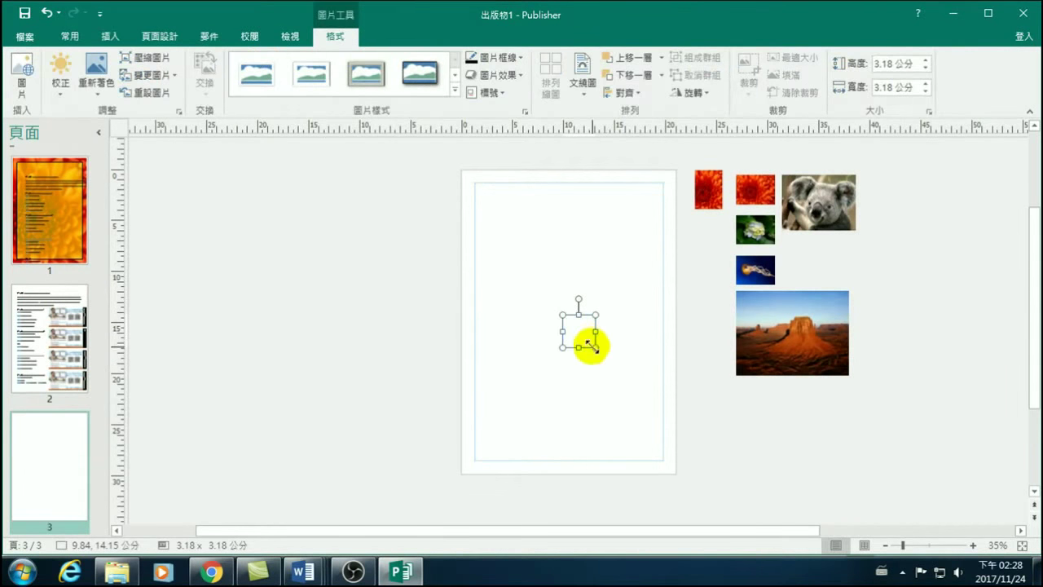
{"action": "left_click_drag", "start_coordinate": [595, 347], "coordinate": [637, 390]}
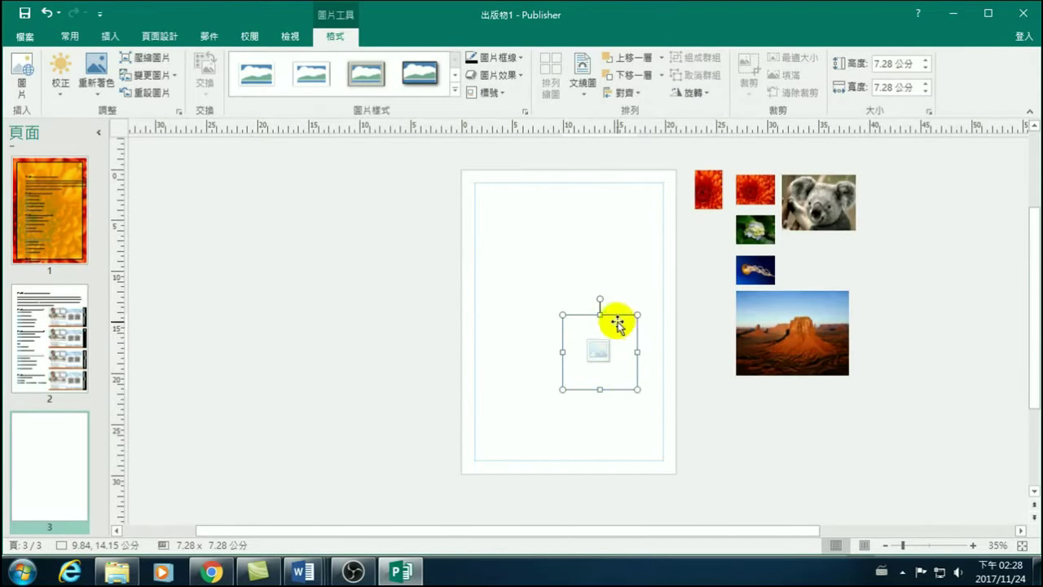
{"action": "left_click", "coordinate": [597, 352]}
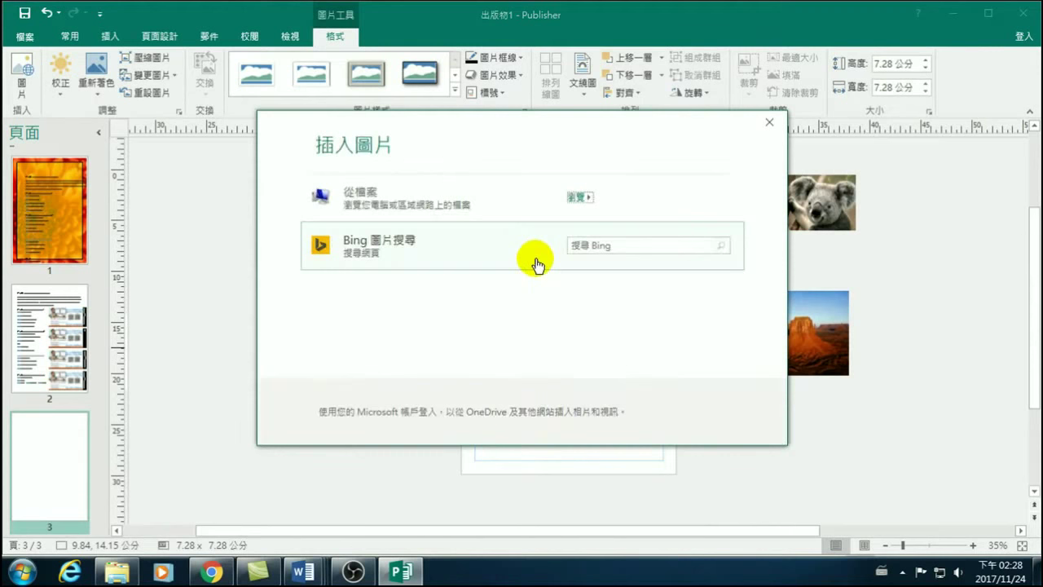
{"action": "left_click", "coordinate": [607, 244]}
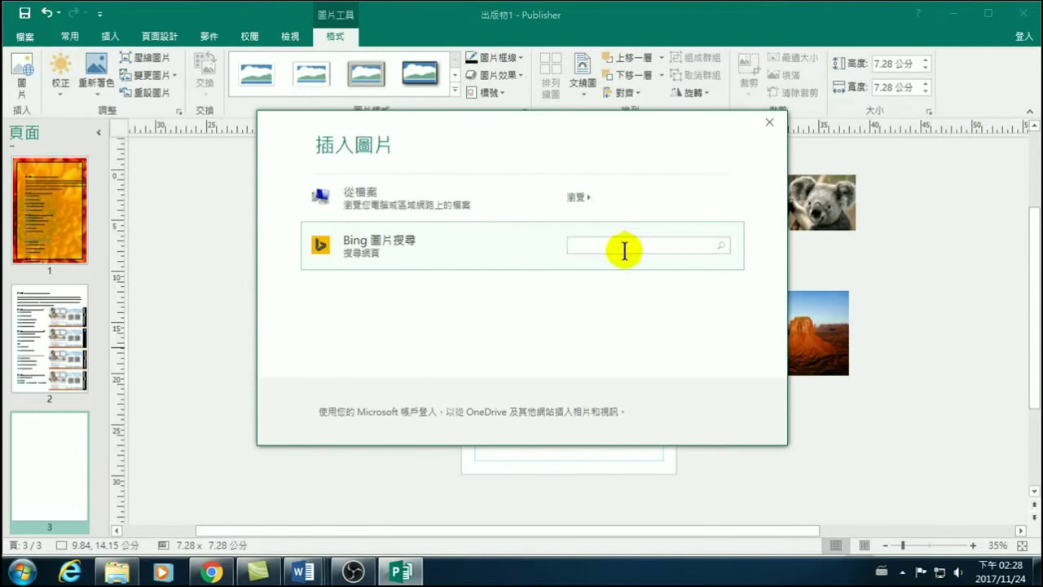
{"action": "left_click", "coordinate": [372, 200]}
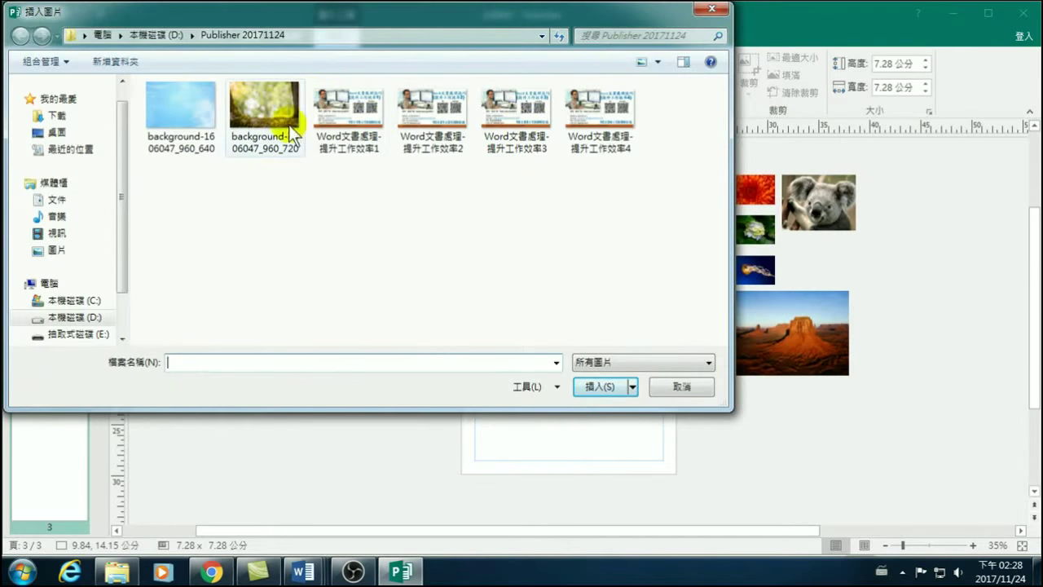
{"action": "left_click", "coordinate": [186, 102]}
{"action": "left_click", "coordinate": [587, 380]}
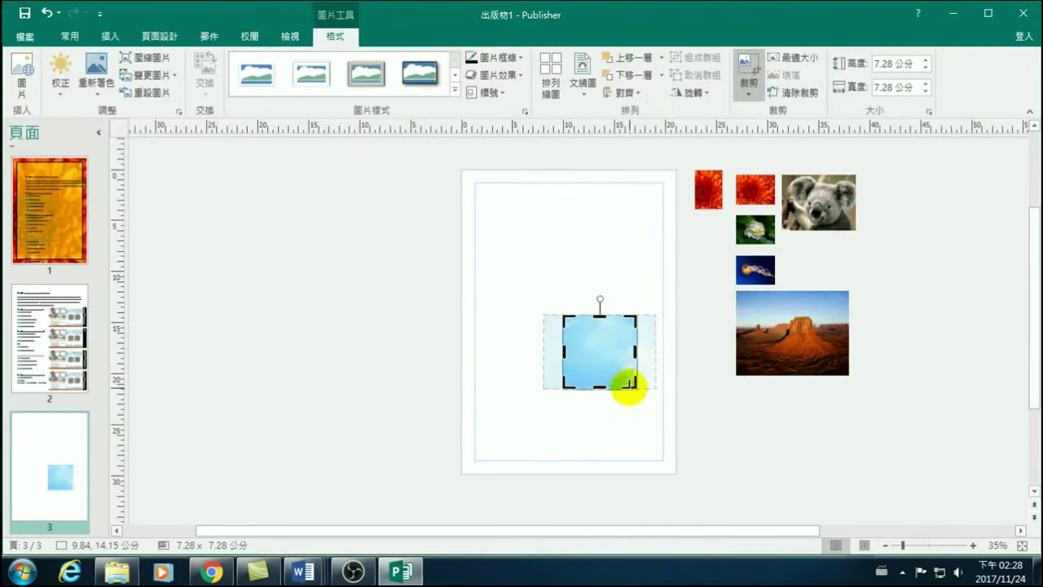
{"action": "left_click", "coordinate": [719, 411]}
Move the sky picture up toward the top of page 3.
{"action": "left_click", "coordinate": [580, 353]}
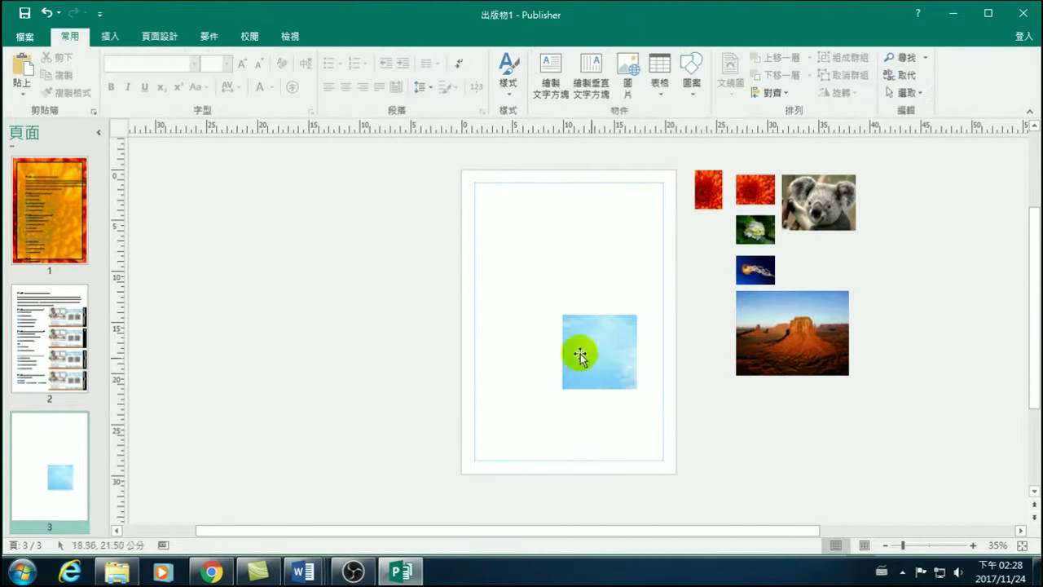
{"action": "left_click", "coordinate": [630, 352]}
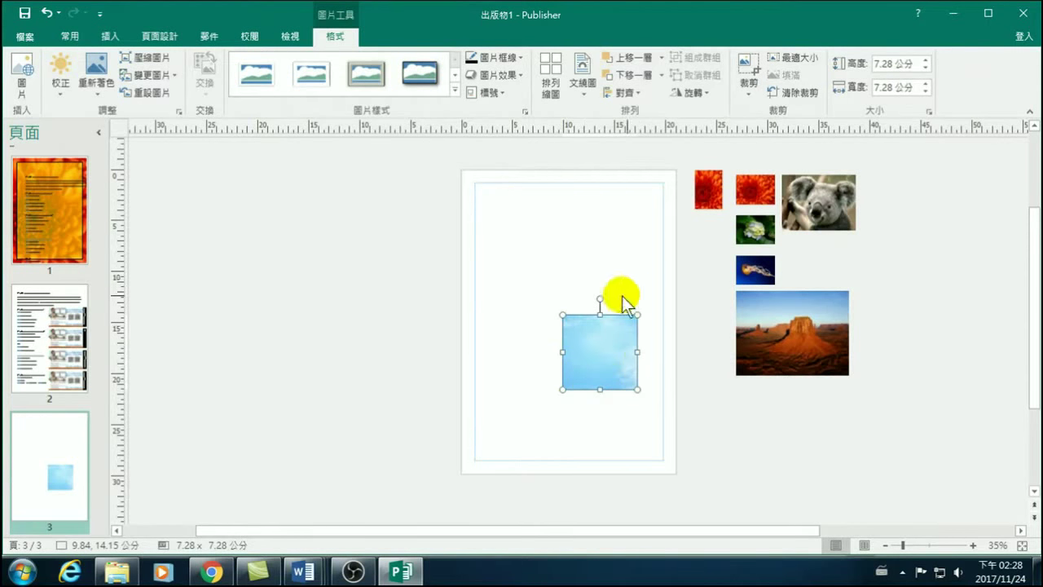
{"action": "left_click_drag", "start_coordinate": [577, 342], "coordinate": [622, 212]}
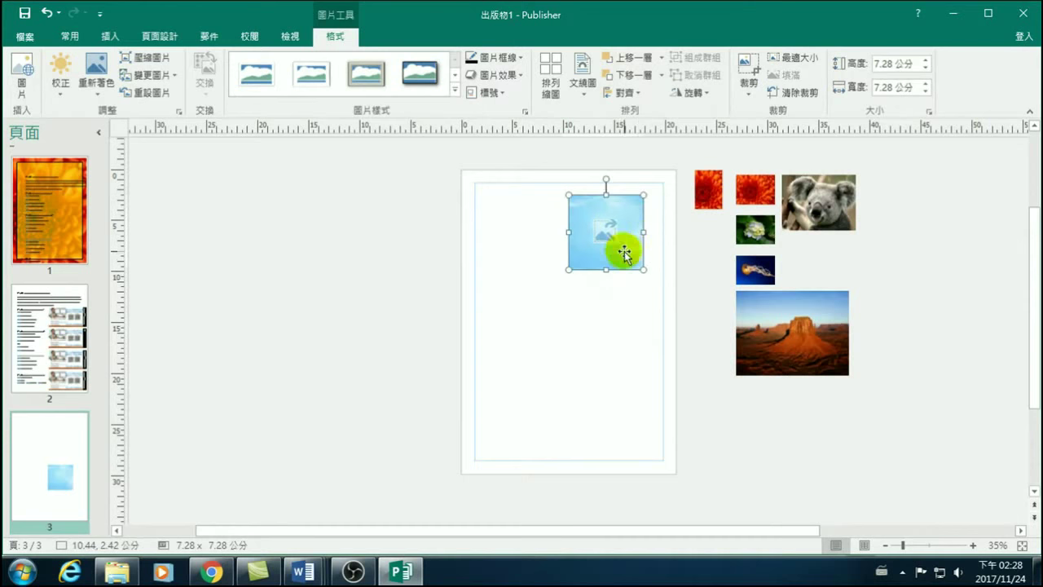
Select the sky picture and koala photo together and swap them with 交換.
{"action": "left_click", "coordinate": [791, 208], "text": "shift"}
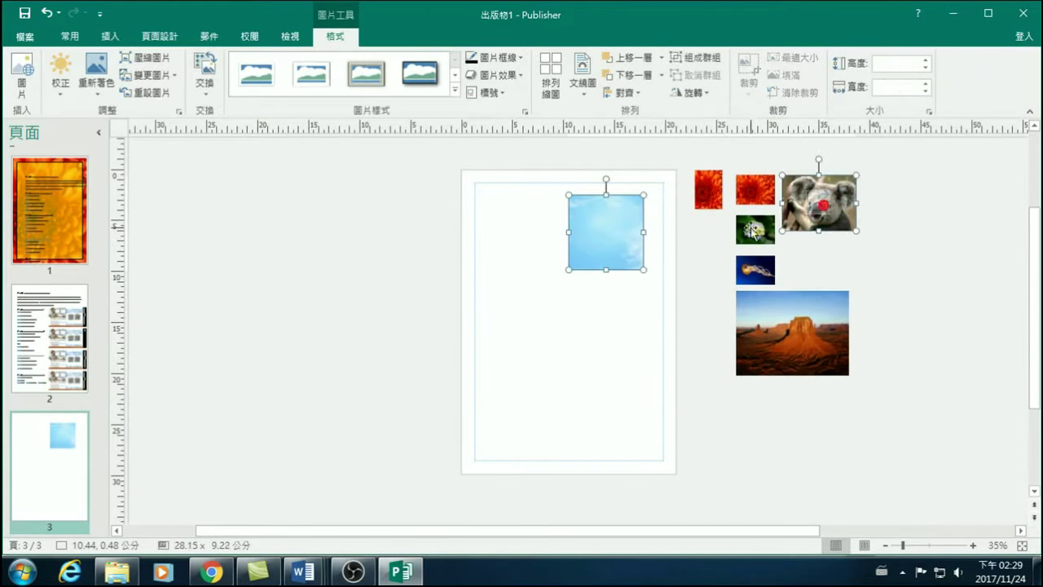
{"action": "left_click", "coordinate": [604, 238]}
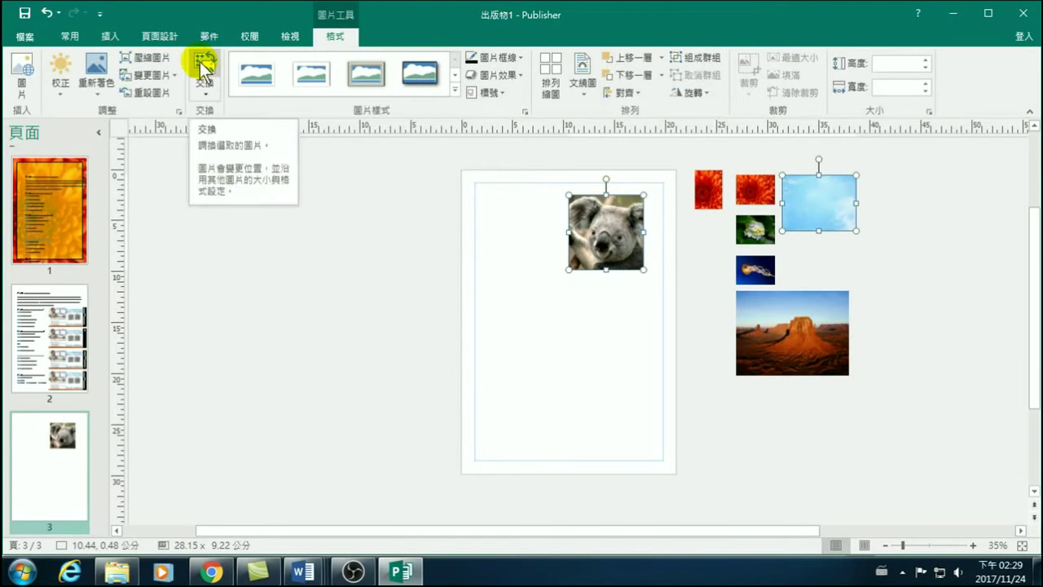
{"action": "left_click", "coordinate": [402, 233]}
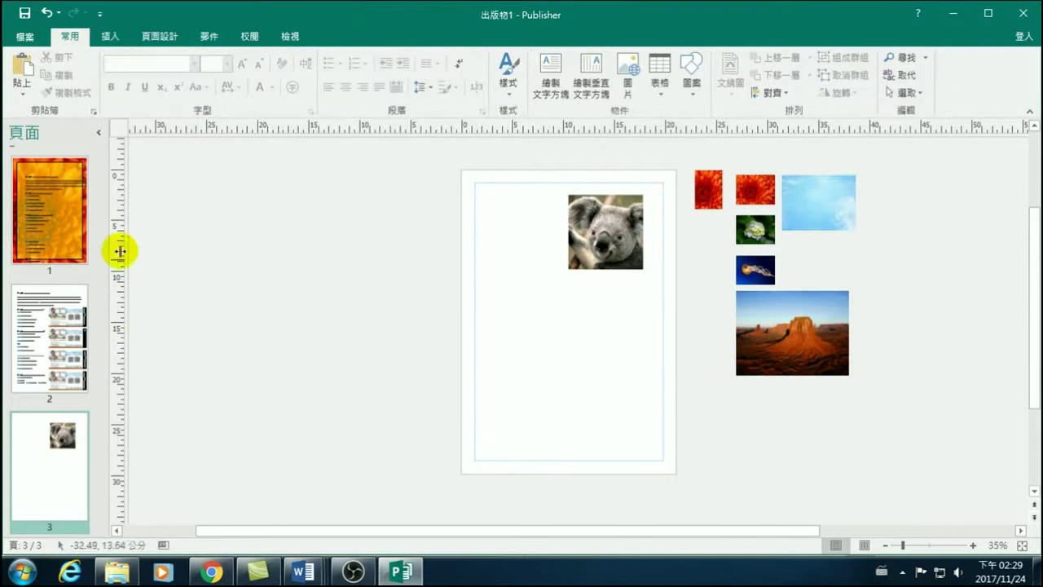
{"action": "left_click", "coordinate": [109, 35]}
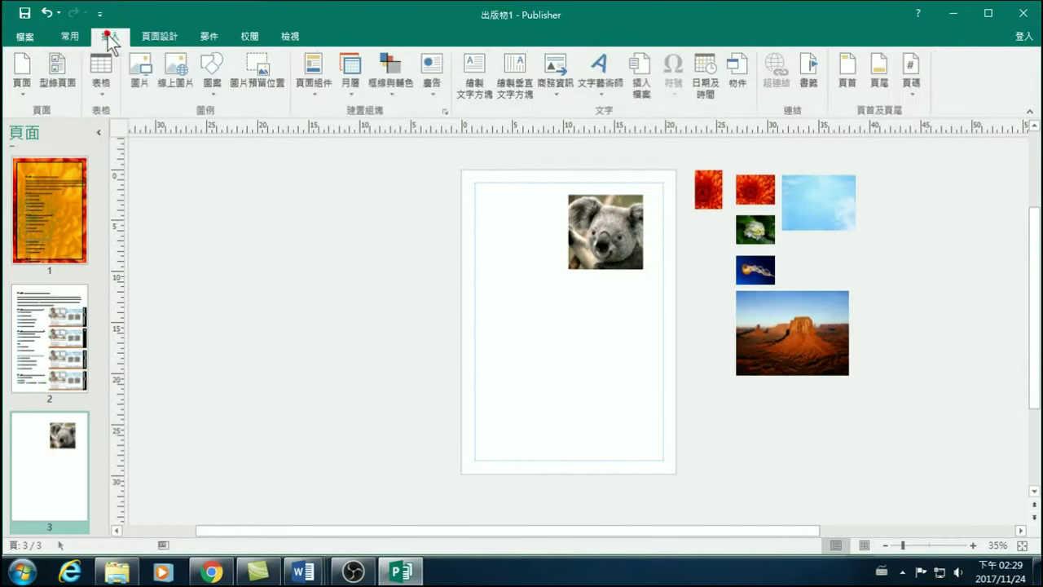
Create a 7.06 × 3.47 cm picture placeholder on page 3, cut it, and go to page 2.
{"action": "left_click", "coordinate": [254, 63]}
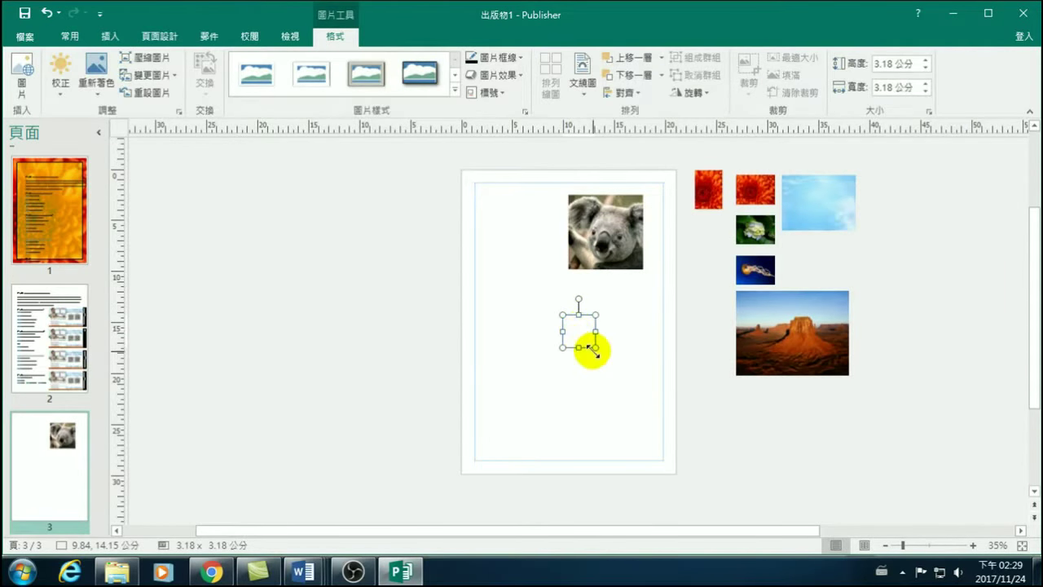
{"action": "left_click_drag", "start_coordinate": [596, 348], "coordinate": [634, 323]}
{"action": "left_click_drag", "start_coordinate": [598, 388], "coordinate": [599, 351]}
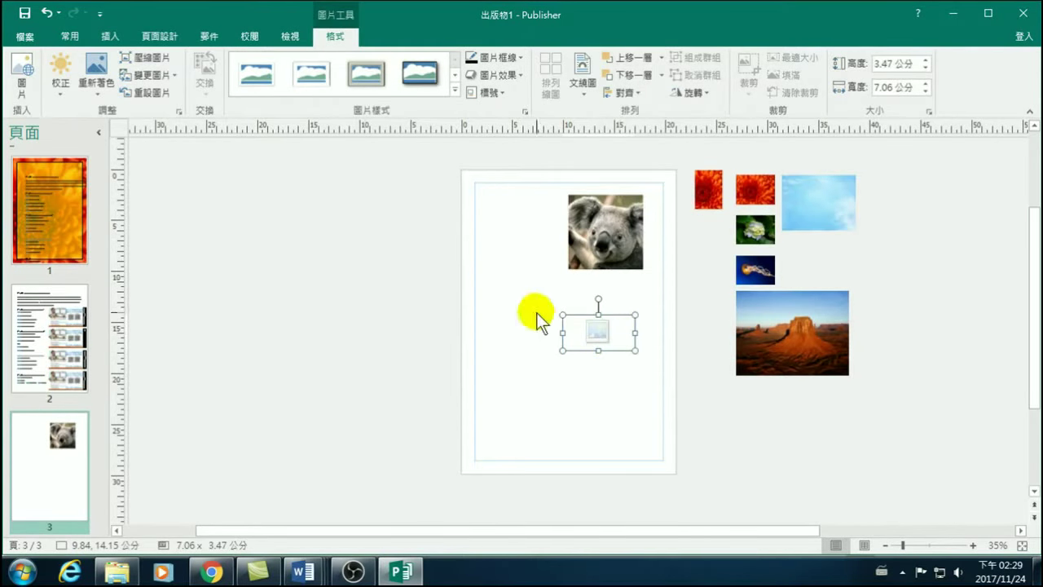
{"action": "right_click", "coordinate": [571, 315]}
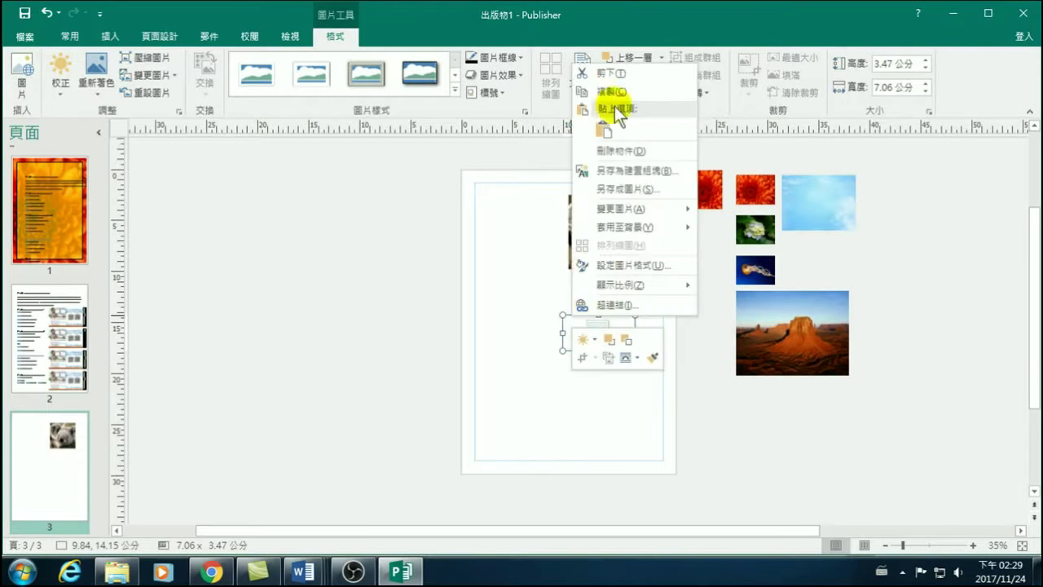
{"action": "left_click", "coordinate": [607, 75]}
{"action": "left_click", "coordinate": [63, 386]}
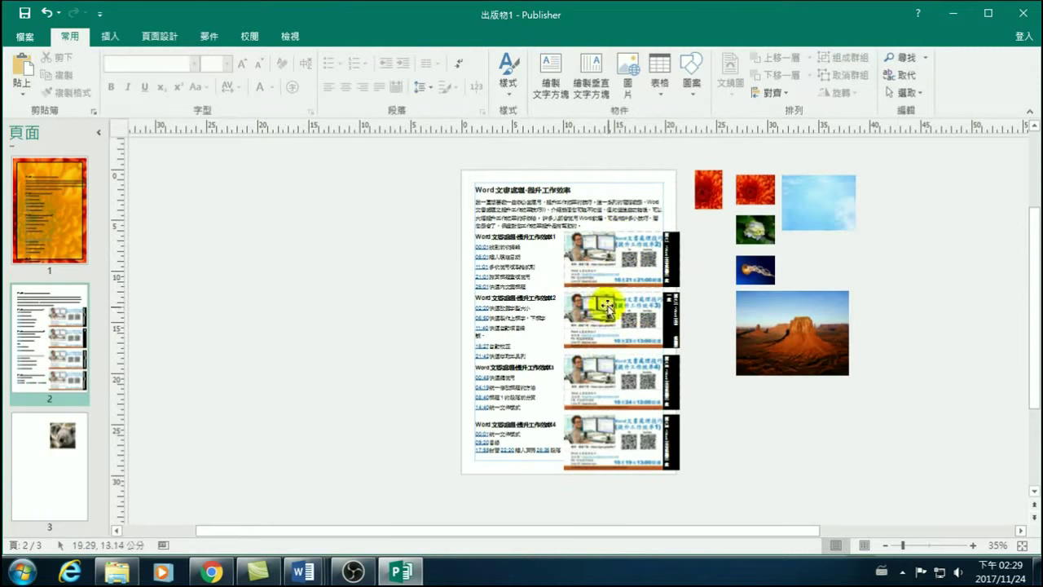
Paste the placeholder beside page 2's top heading, flattened to 7.06 × 1.20 cm.
{"action": "right_click", "coordinate": [354, 188]}
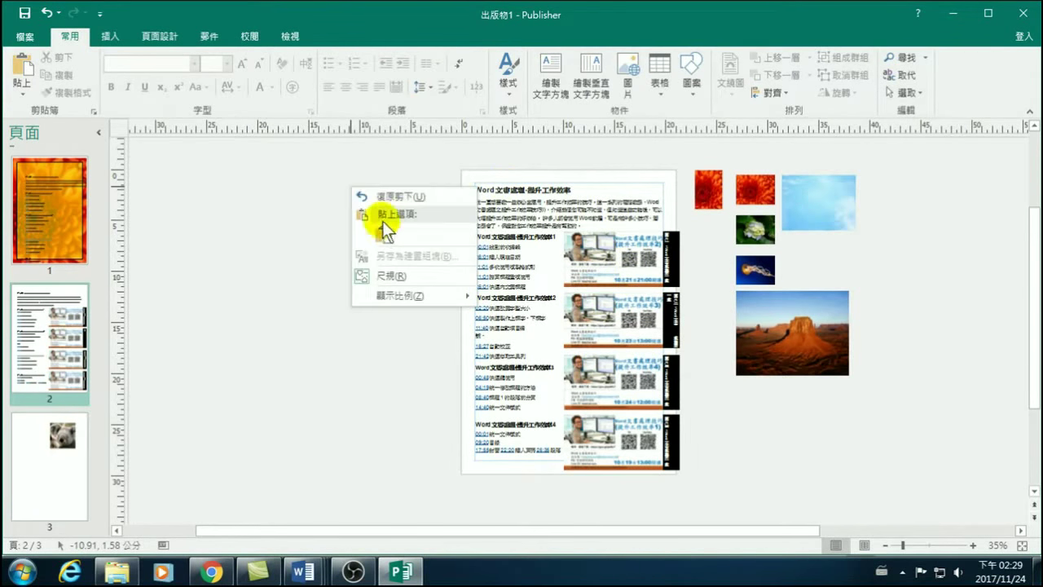
{"action": "left_click", "coordinate": [18, 62]}
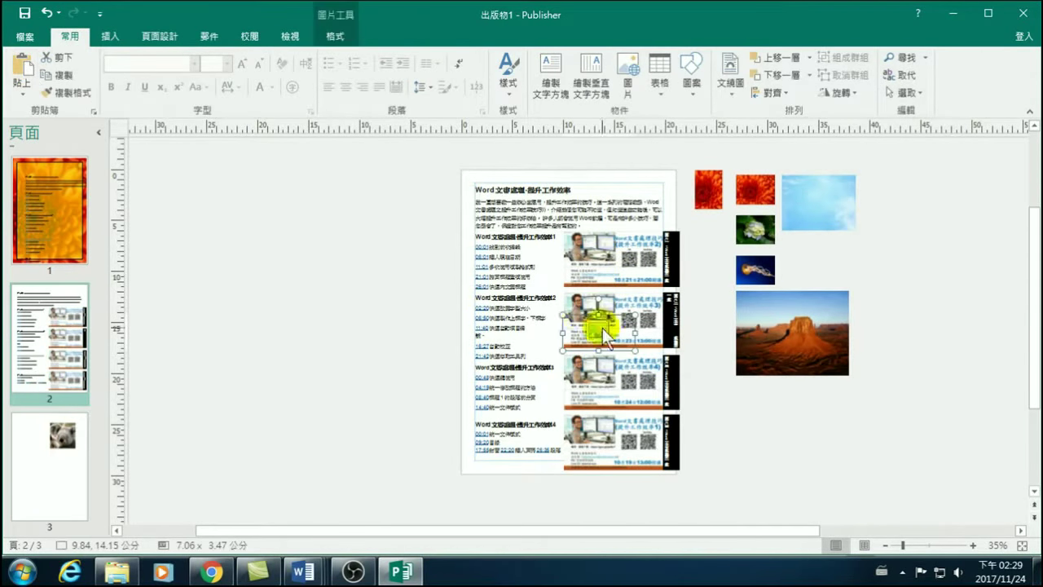
{"action": "left_click_drag", "start_coordinate": [576, 318], "coordinate": [607, 172]}
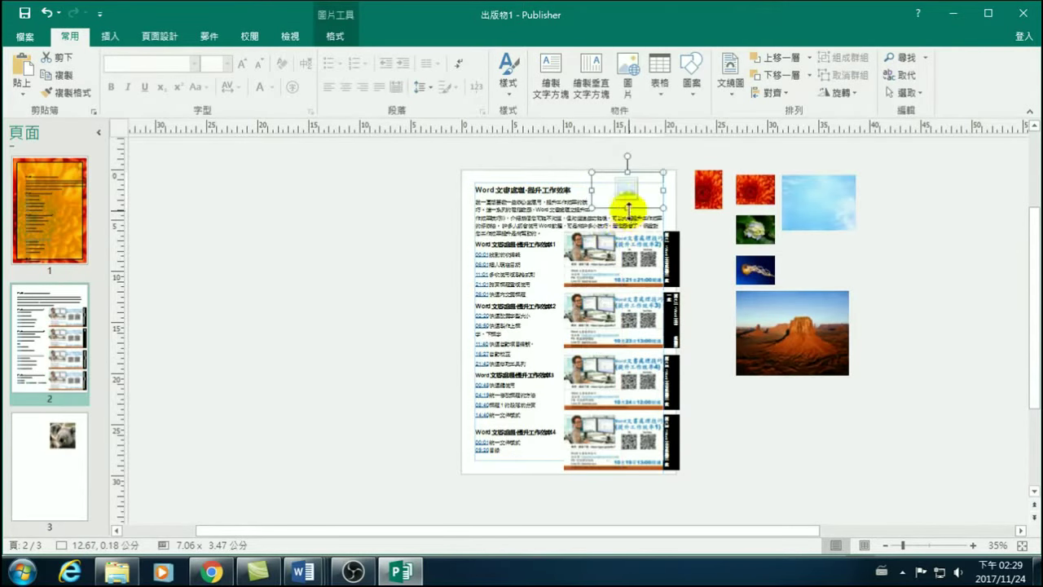
{"action": "left_click_drag", "start_coordinate": [627, 207], "coordinate": [628, 176]}
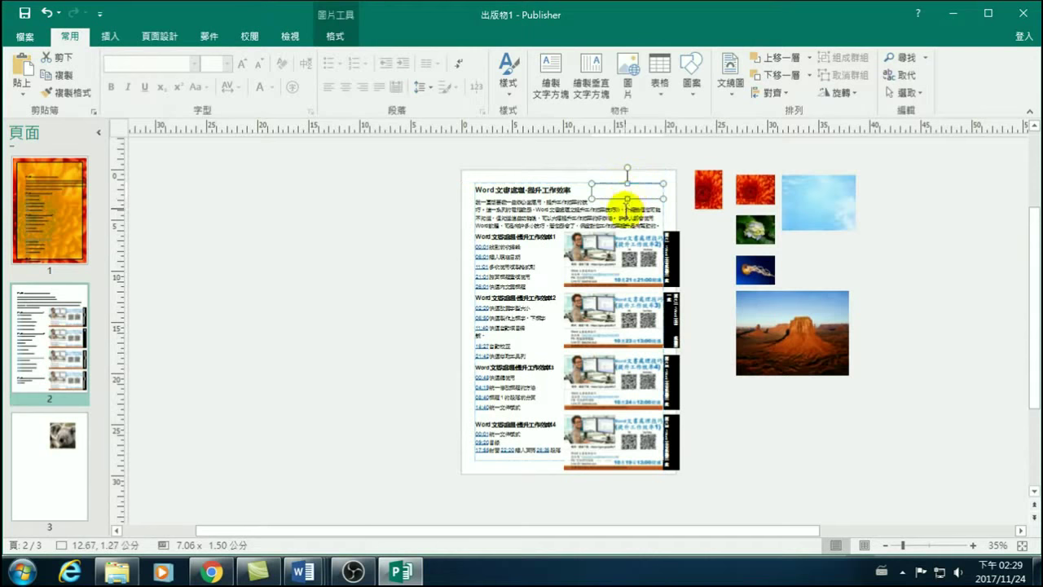
{"action": "left_click_drag", "start_coordinate": [628, 198], "coordinate": [626, 195]}
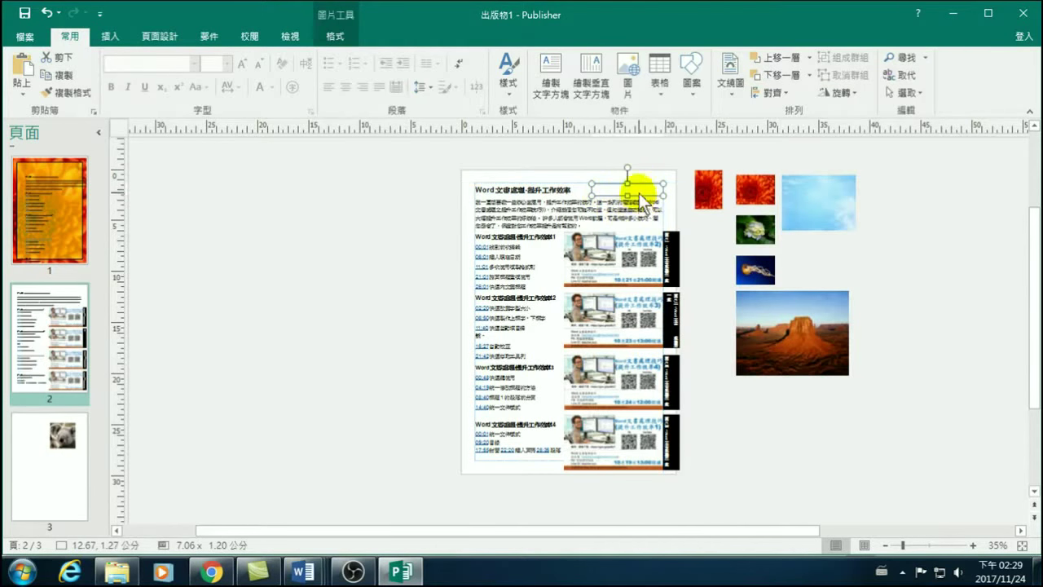
{"action": "left_click", "coordinate": [972, 544]}
Zoom in on page 2's heading and explore the empty frame's picture options, briefly trying Bing search.
{"action": "left_click", "coordinate": [973, 544]}
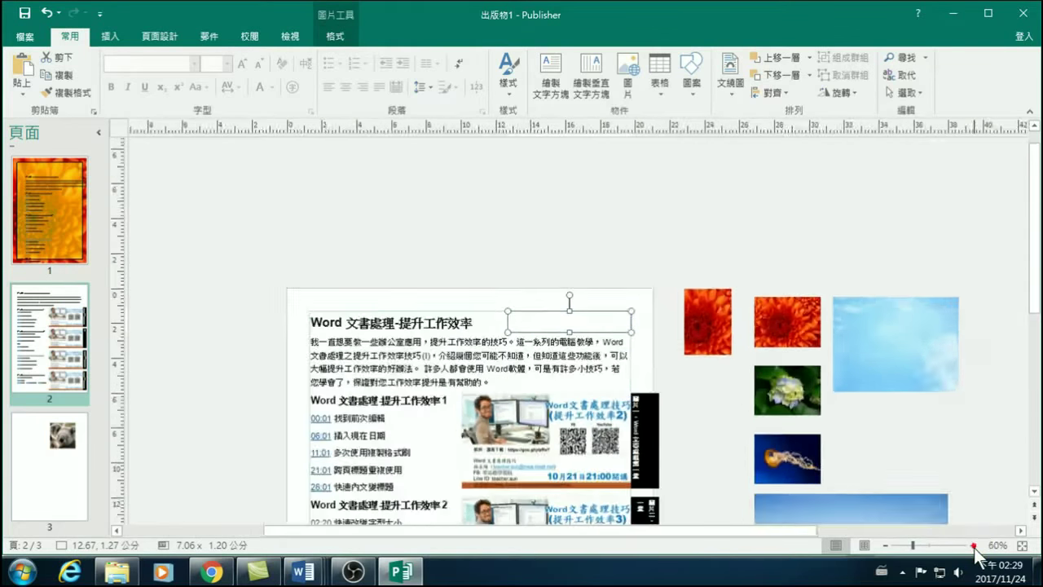
{"action": "left_click", "coordinate": [973, 545]}
{"action": "left_click", "coordinate": [973, 545]}
{"action": "left_click", "coordinate": [973, 545]}
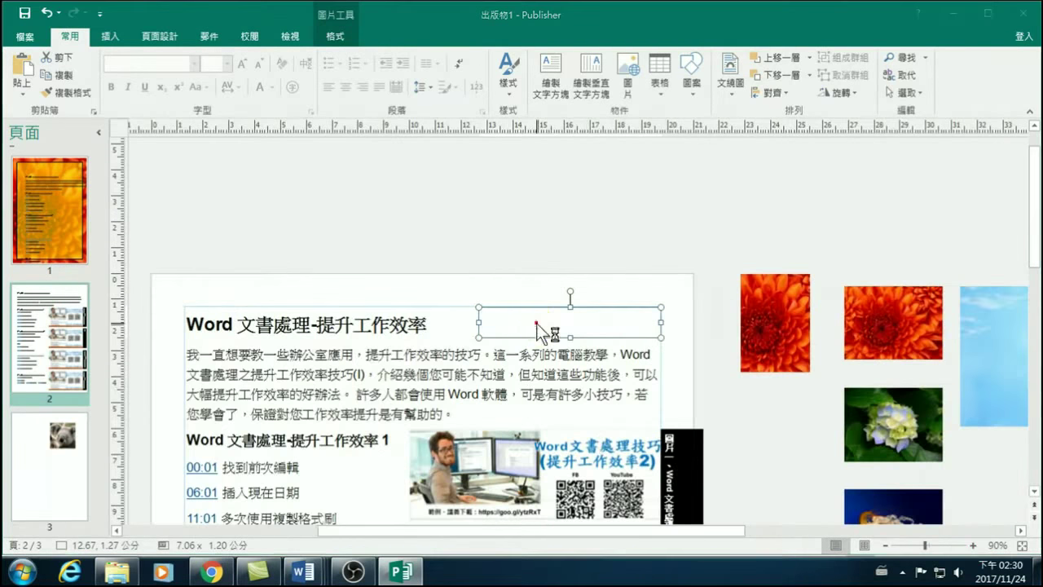
{"action": "left_click", "coordinate": [536, 324]}
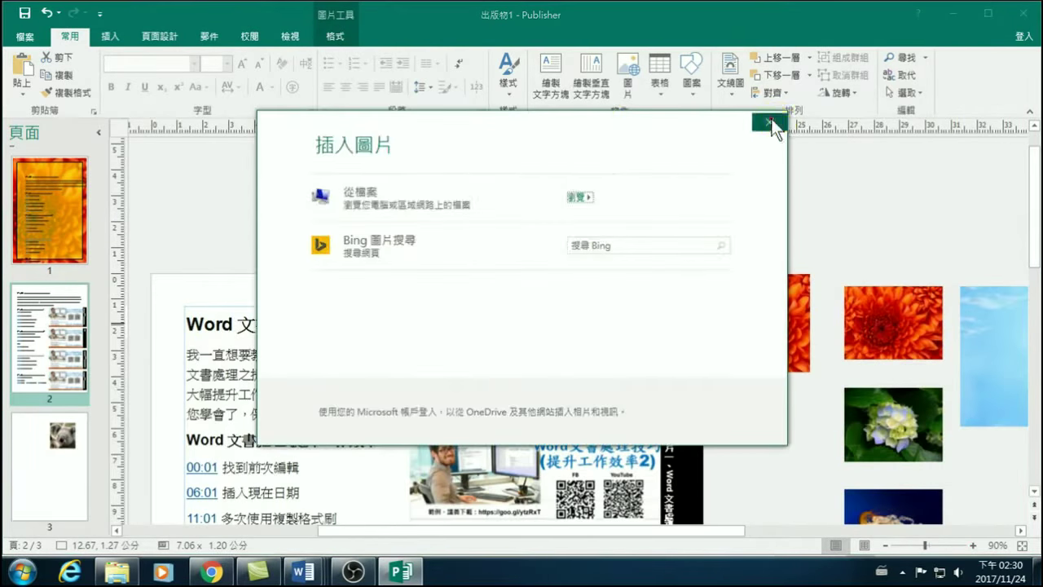
{"action": "left_click", "coordinate": [768, 122]}
{"action": "left_click", "coordinate": [568, 330]}
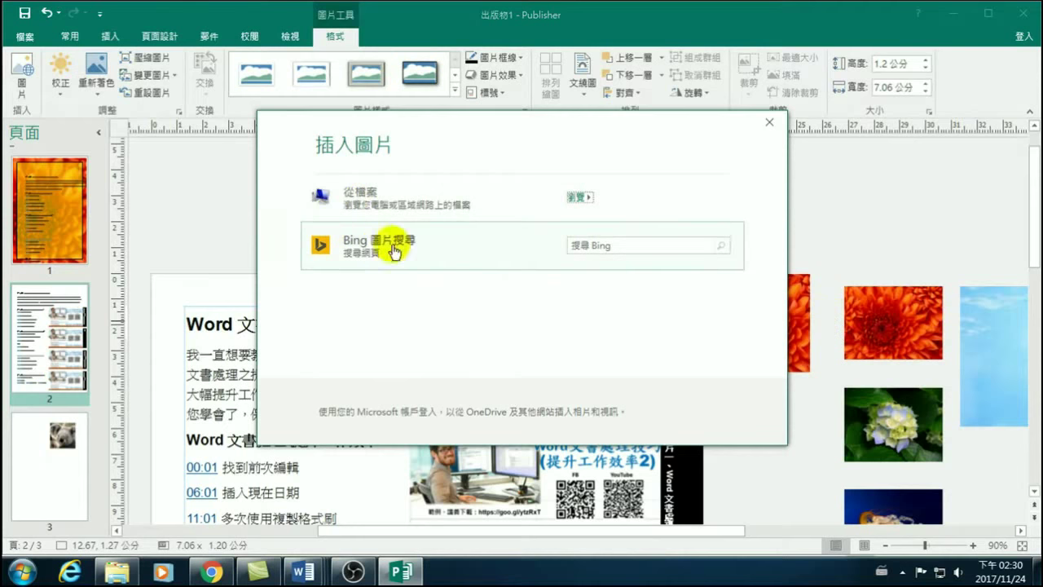
{"action": "left_click", "coordinate": [503, 242]}
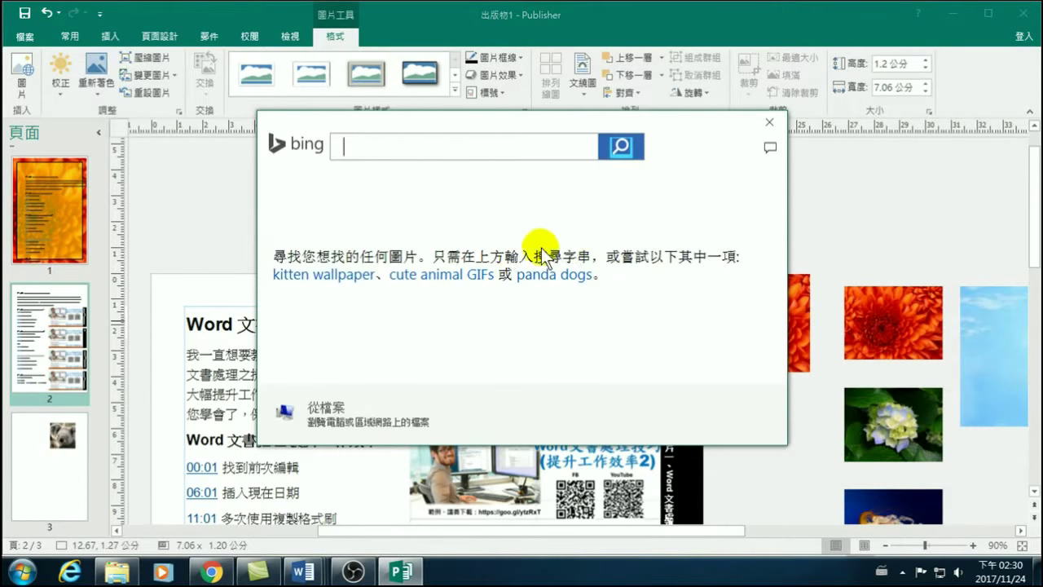
{"action": "left_click", "coordinate": [771, 115]}
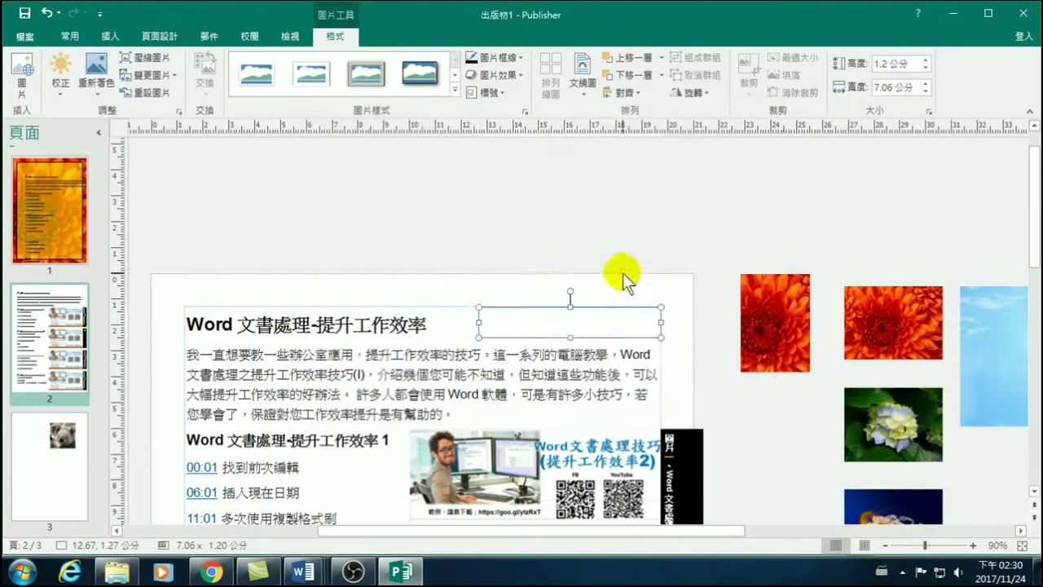
{"action": "left_click", "coordinate": [557, 331]}
Insert background-1606047_960_720 from D:\Publisher 20171124 into the empty frame.
{"action": "left_click", "coordinate": [352, 197]}
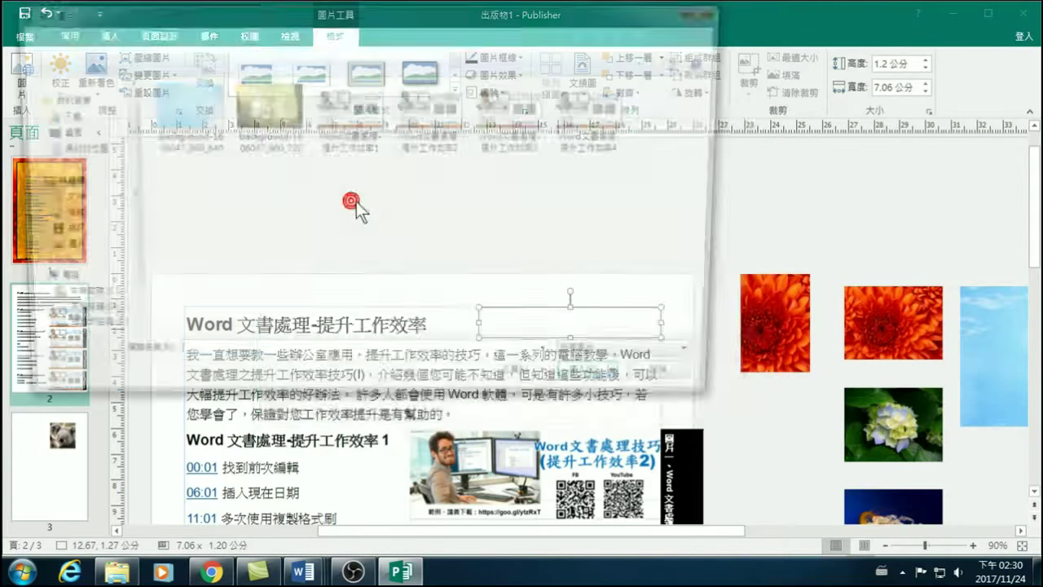
{"action": "left_click", "coordinate": [256, 95]}
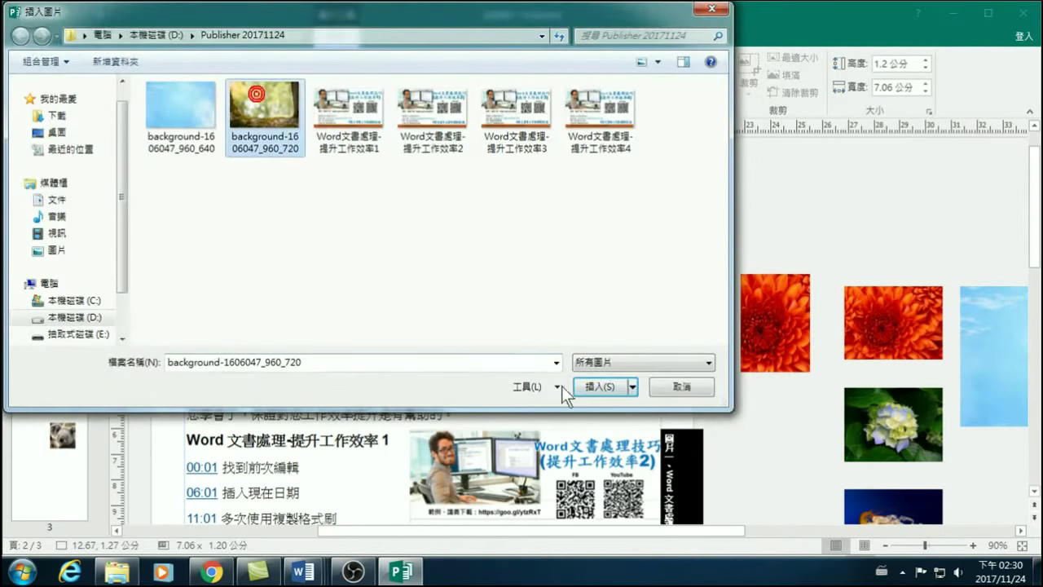
{"action": "left_click", "coordinate": [600, 387]}
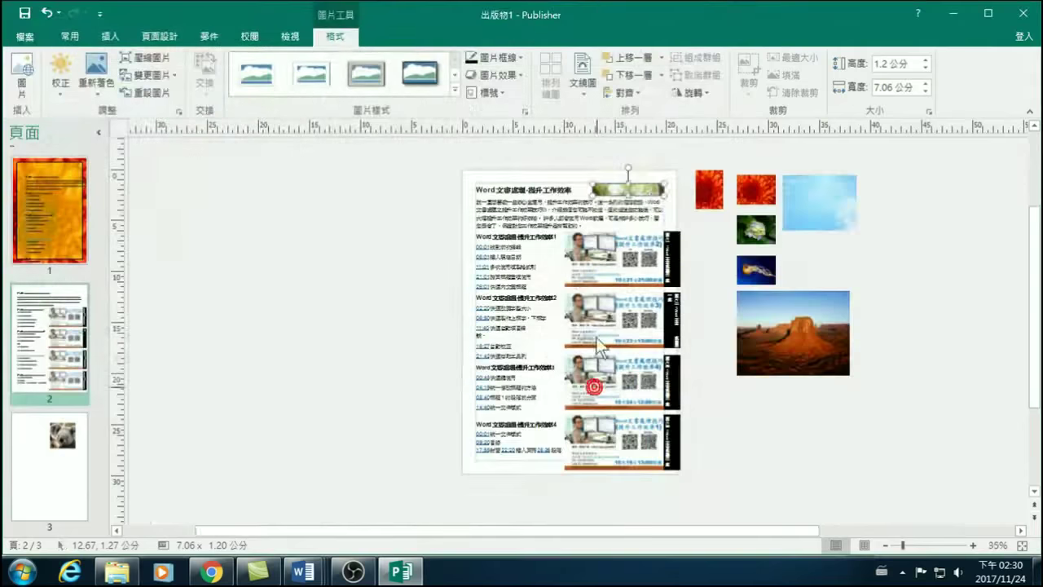
Adjust the inserted sky picture, undoing the crop view and selecting it with the top picture.
{"action": "left_click", "coordinate": [634, 186]}
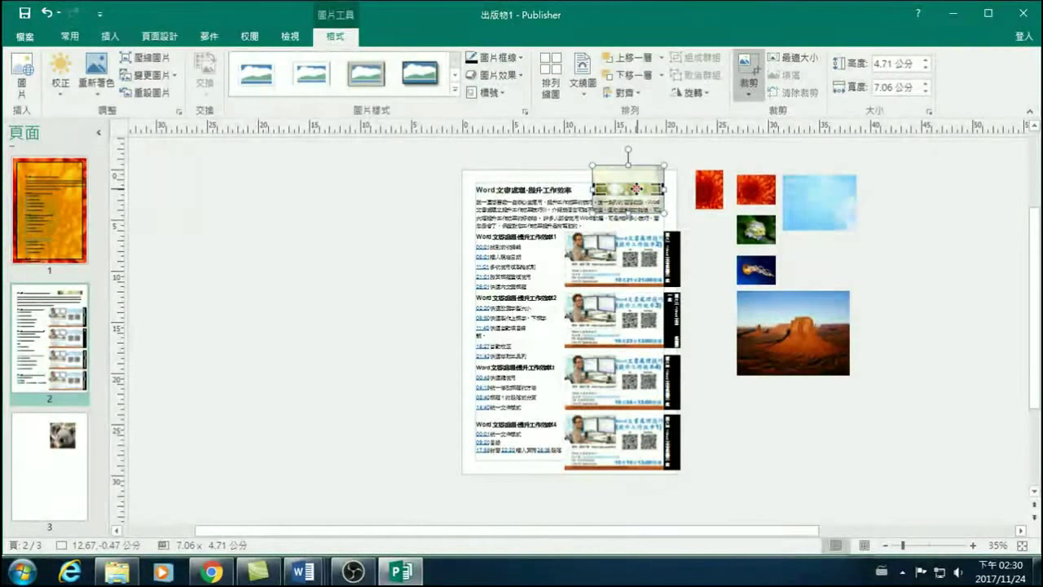
{"action": "right_click", "coordinate": [815, 200]}
{"action": "left_click", "coordinate": [625, 199]}
{"action": "key", "text": "ctrl+z"}
{"action": "mouse_move", "coordinate": [629, 189]}
{"action": "left_mouse_down"}
{"action": "mouse_move", "coordinate": [815, 202]}
{"action": "mouse_move", "coordinate": [633, 191]}
{"action": "left_mouse_up"}
{"action": "left_click", "coordinate": [786, 200], "text": "shift"}
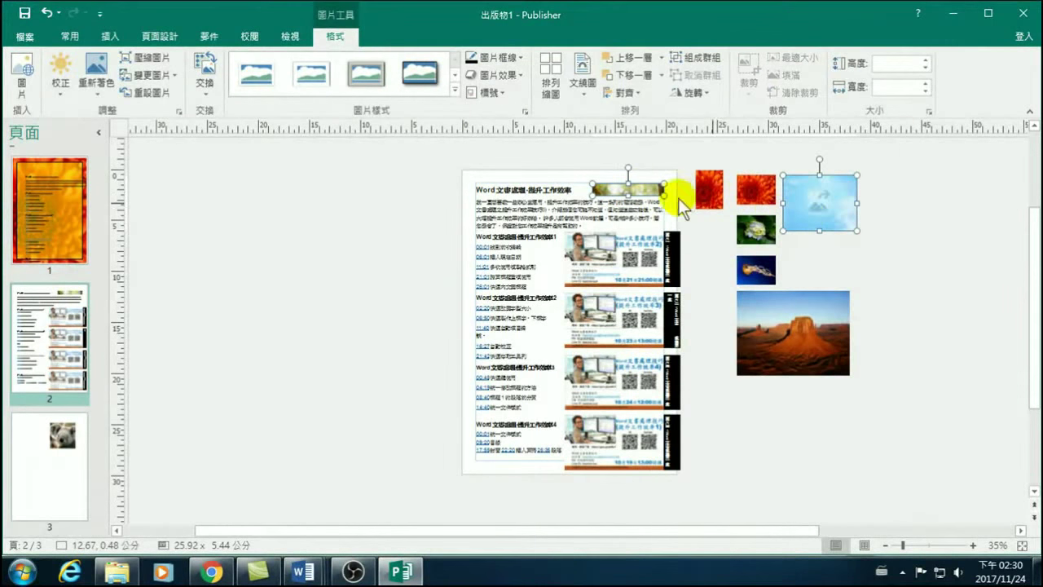
Deselect the picture beside the page 2 title and switch to the Insert ribbon.
{"action": "left_click", "coordinate": [399, 278]}
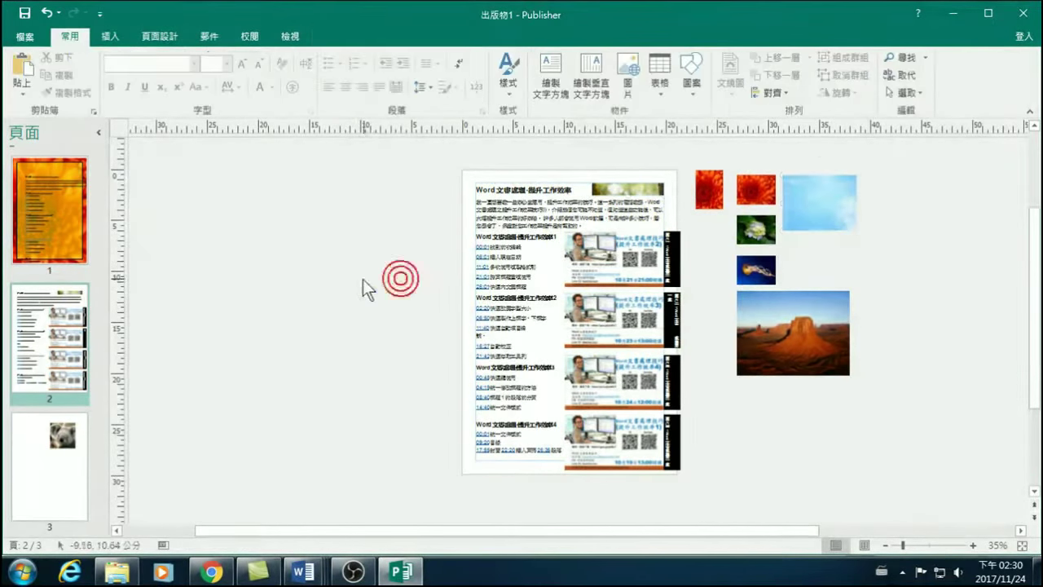
{"action": "left_click", "coordinate": [623, 186]}
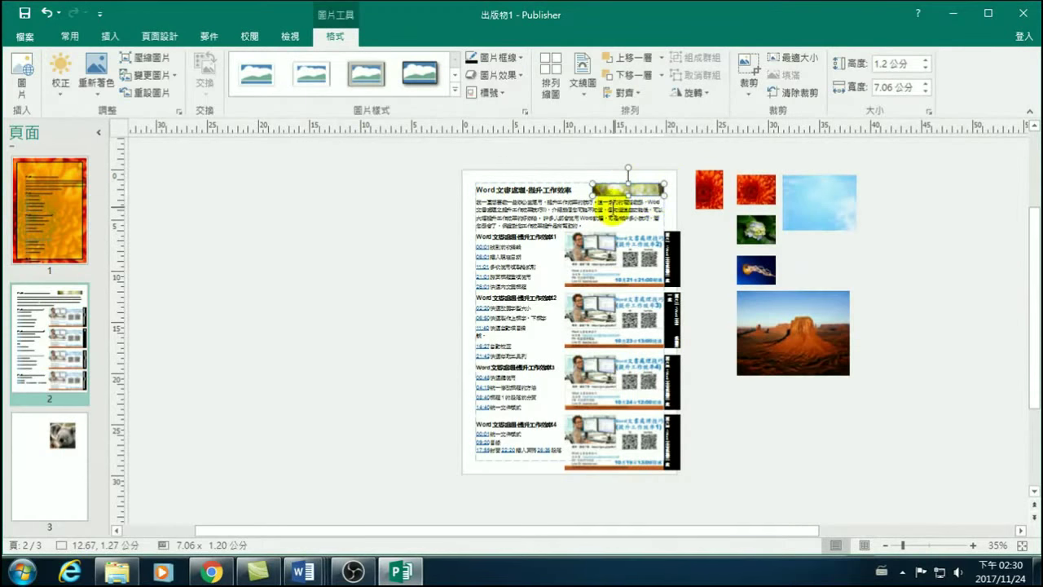
{"action": "left_click", "coordinate": [394, 283]}
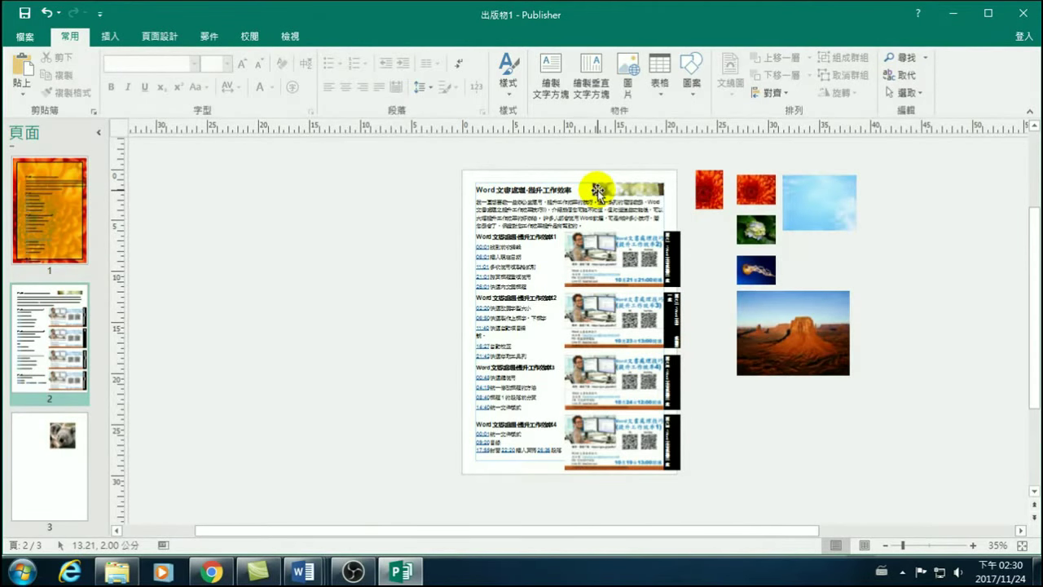
{"action": "left_click", "coordinate": [120, 36]}
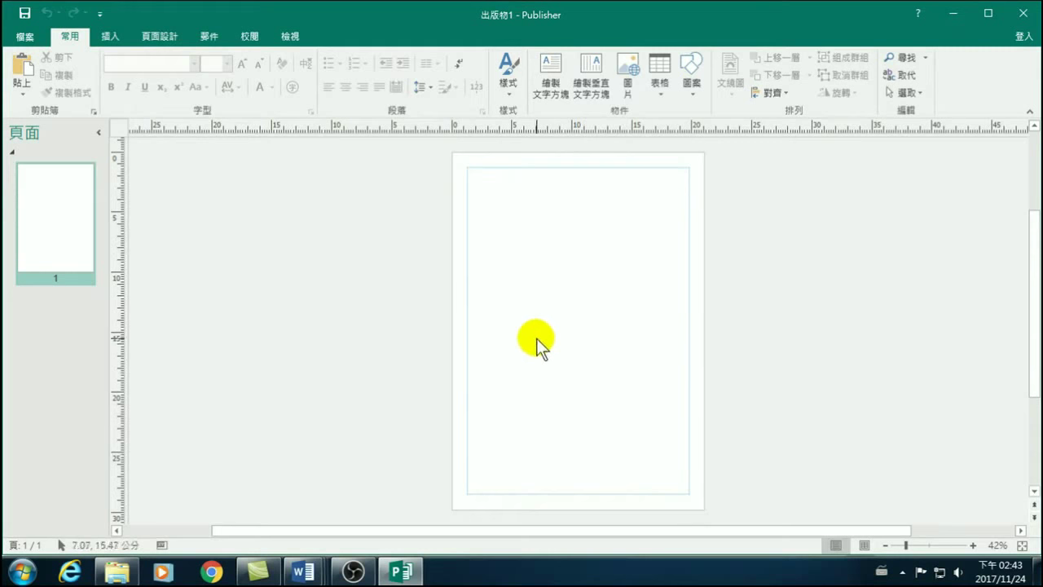
{"action": "left_click", "coordinate": [114, 36]}
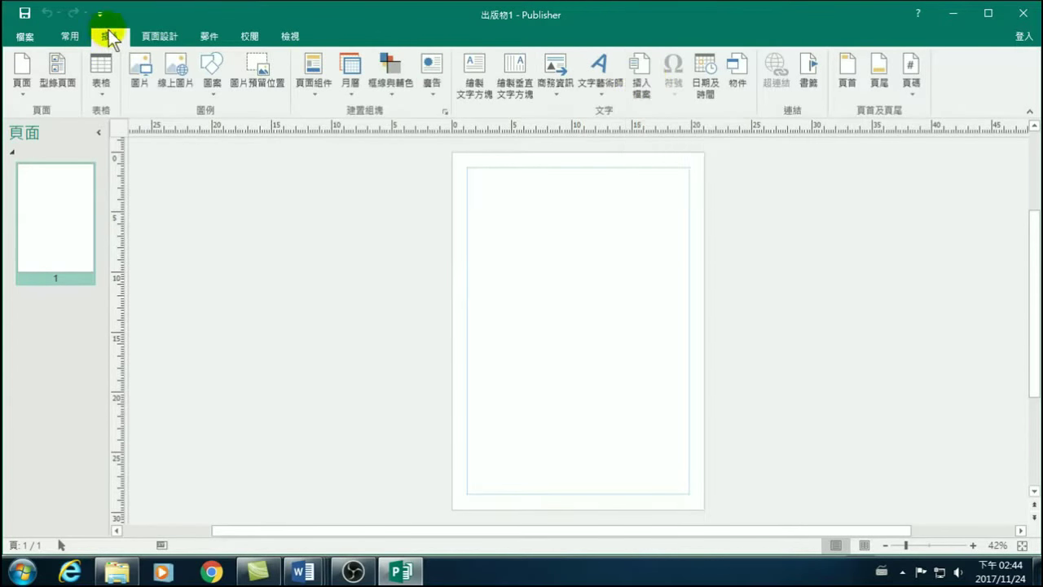
{"action": "left_click", "coordinate": [639, 73]}
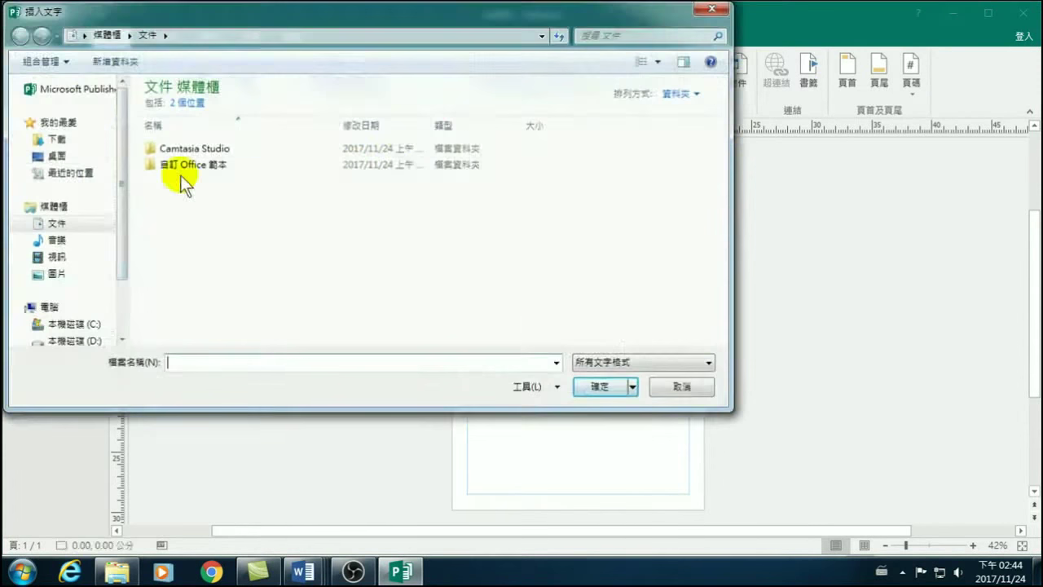
{"action": "left_click_drag", "start_coordinate": [123, 209], "coordinate": [119, 267]}
{"action": "left_click", "coordinate": [77, 266]}
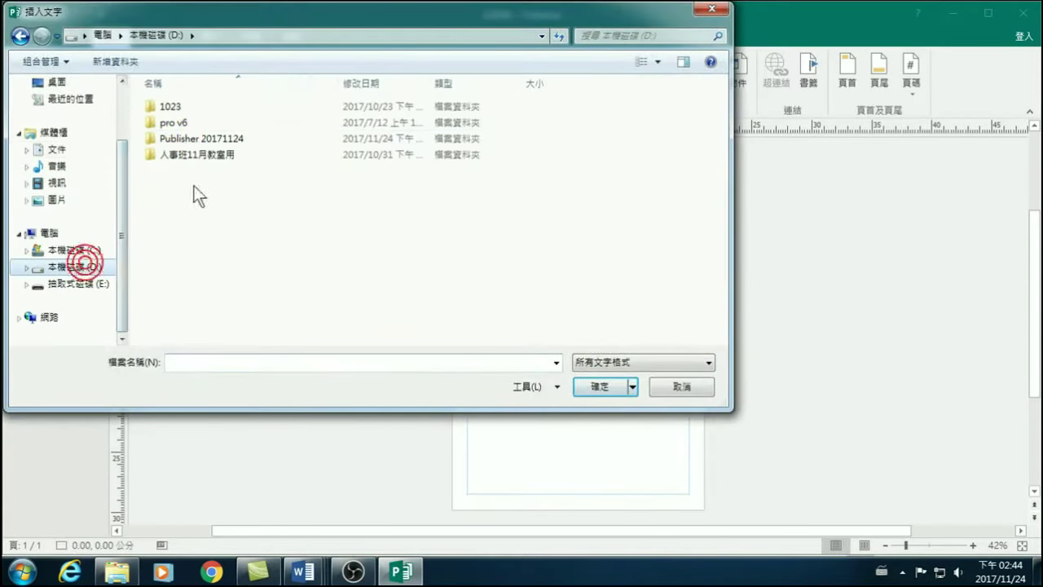
{"action": "left_click", "coordinate": [176, 139]}
{"action": "double_click", "coordinate": [175, 140]}
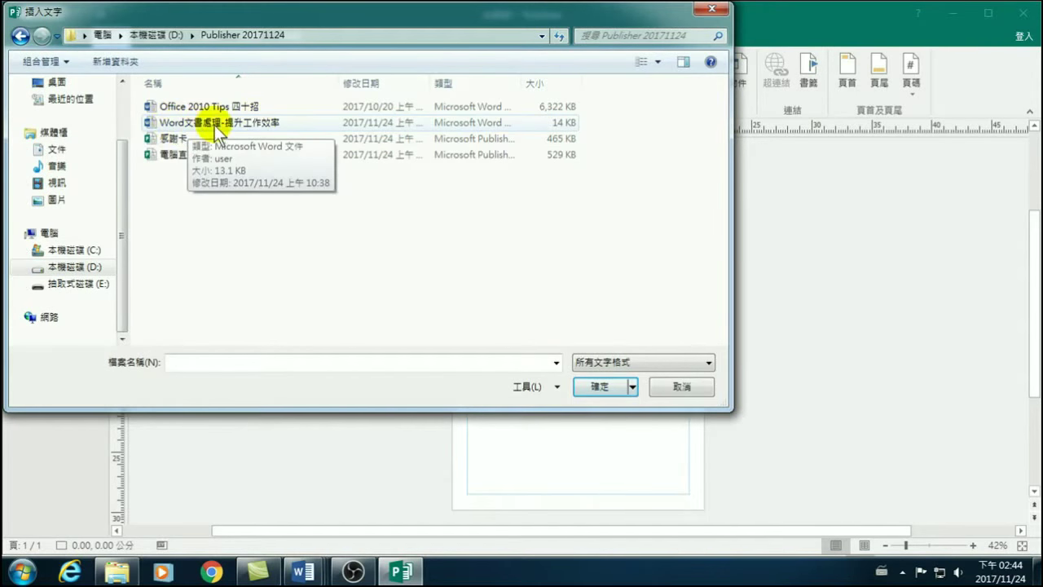
{"action": "left_click", "coordinate": [178, 122]}
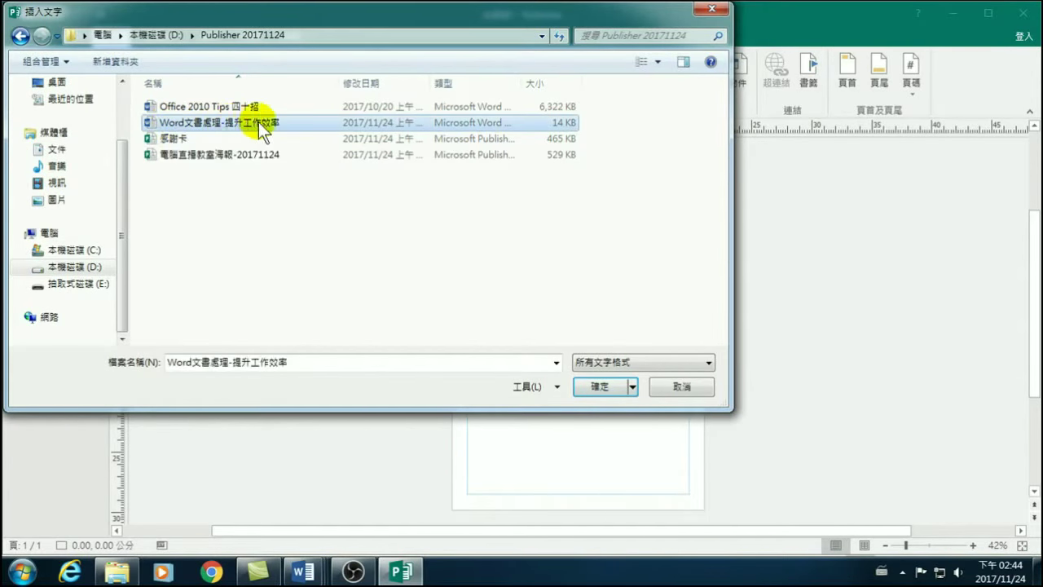
{"action": "left_click", "coordinate": [599, 388]}
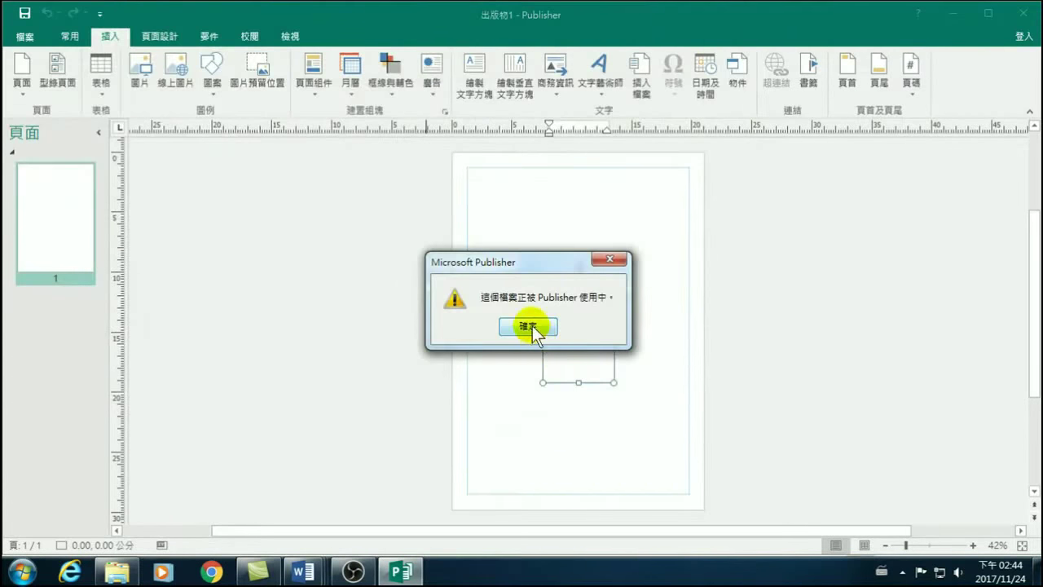
{"action": "left_click", "coordinate": [528, 326]}
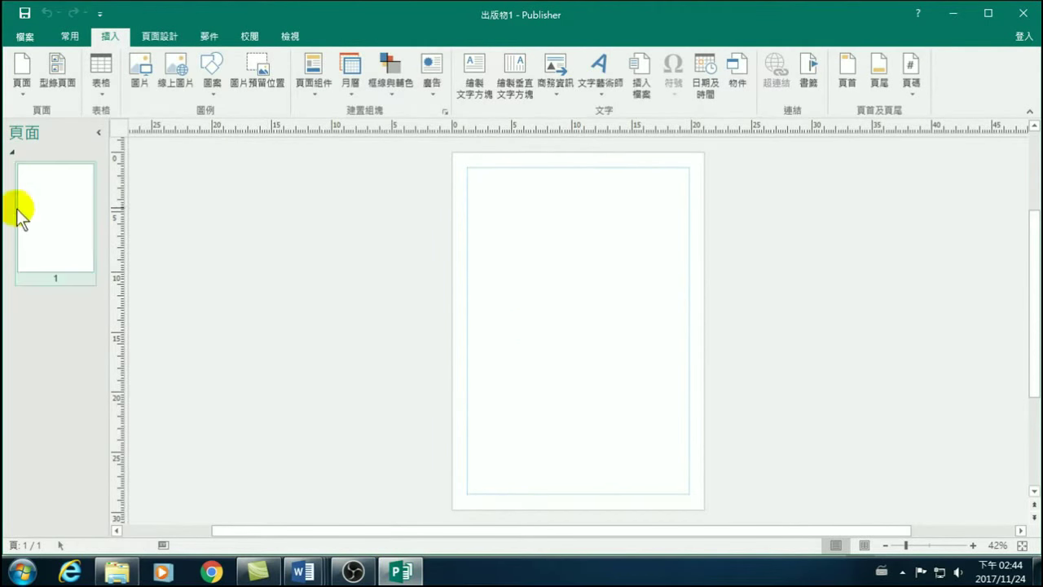
Insert the Office 2010 Tips 四十招 document's text, letting Publisher convert it into 41 pages.
{"action": "left_click", "coordinate": [641, 72]}
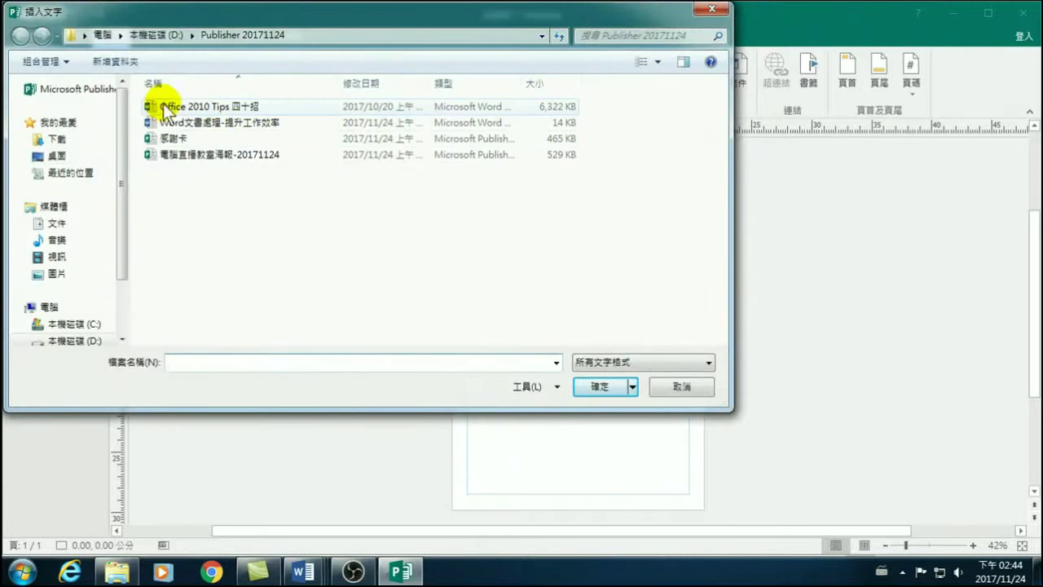
{"action": "left_click", "coordinate": [203, 107]}
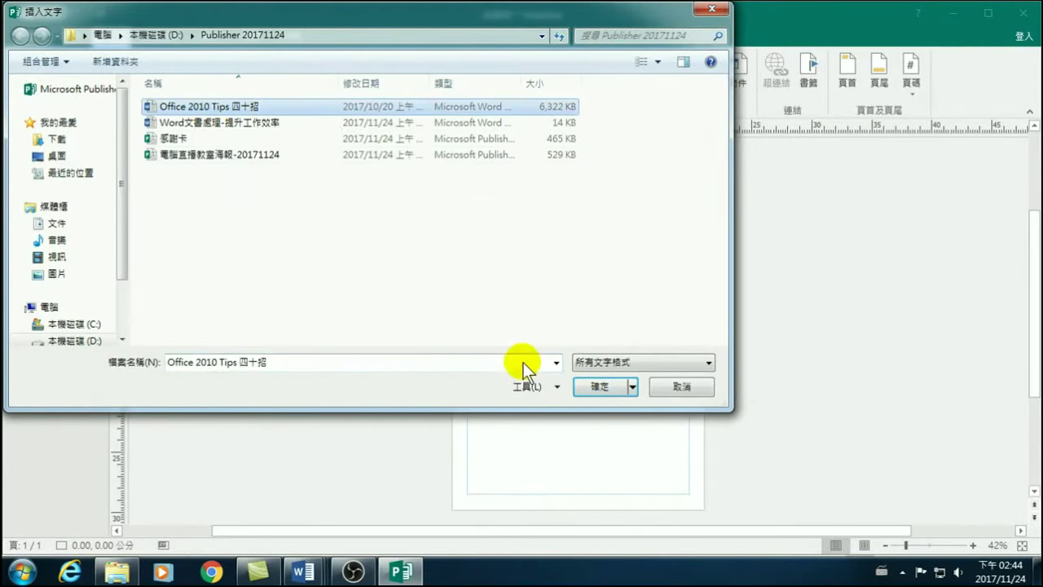
{"action": "left_click", "coordinate": [597, 388]}
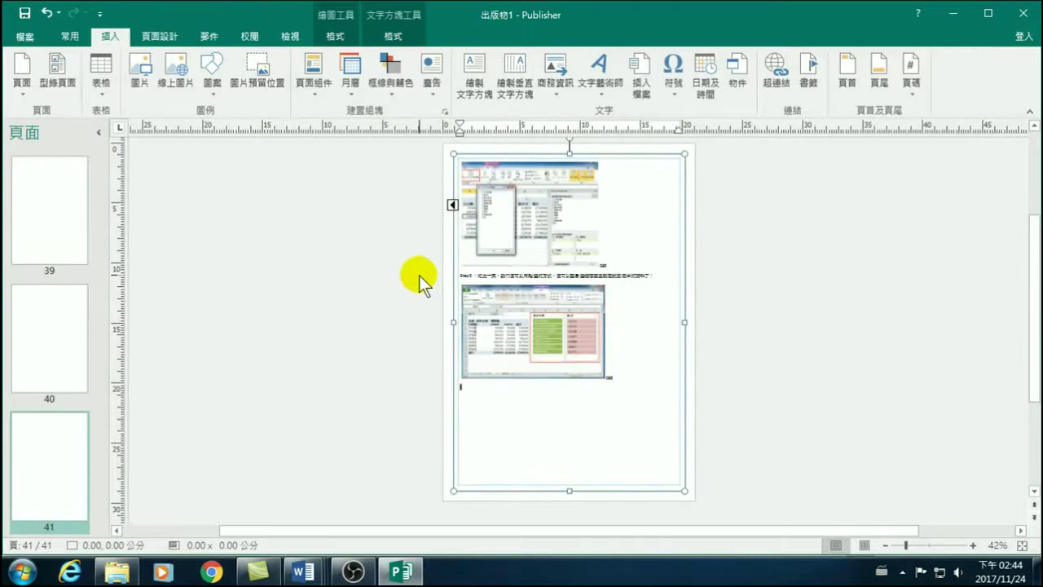
{"action": "left_click", "coordinate": [122, 573]}
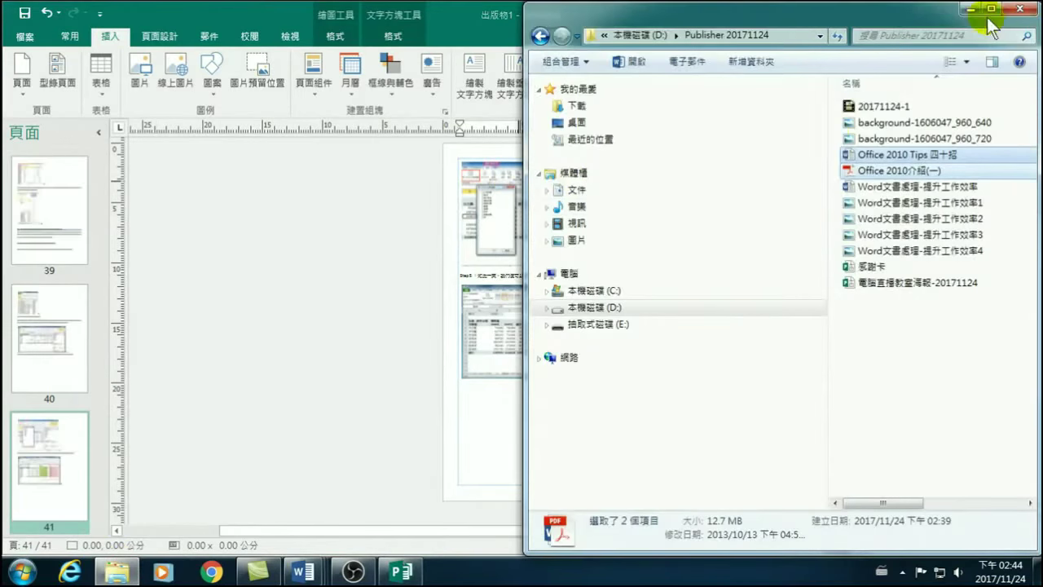
Maximize Explorer and open Office 2010 Tips 四十招 from the Publisher 20171124 folder in Word.
{"action": "left_click", "coordinate": [991, 8]}
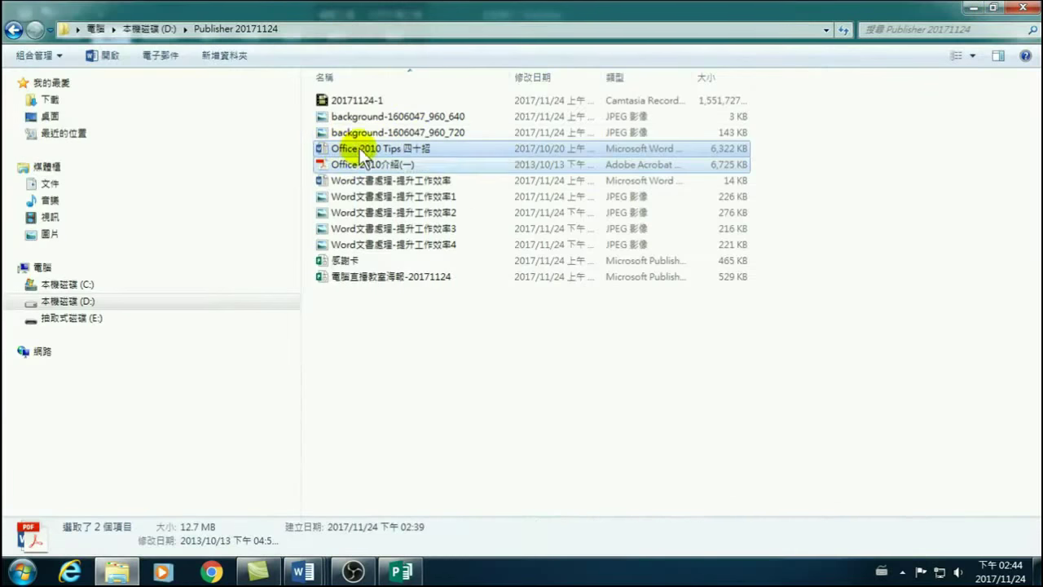
{"action": "left_click", "coordinate": [360, 148]}
{"action": "double_click", "coordinate": [340, 148]}
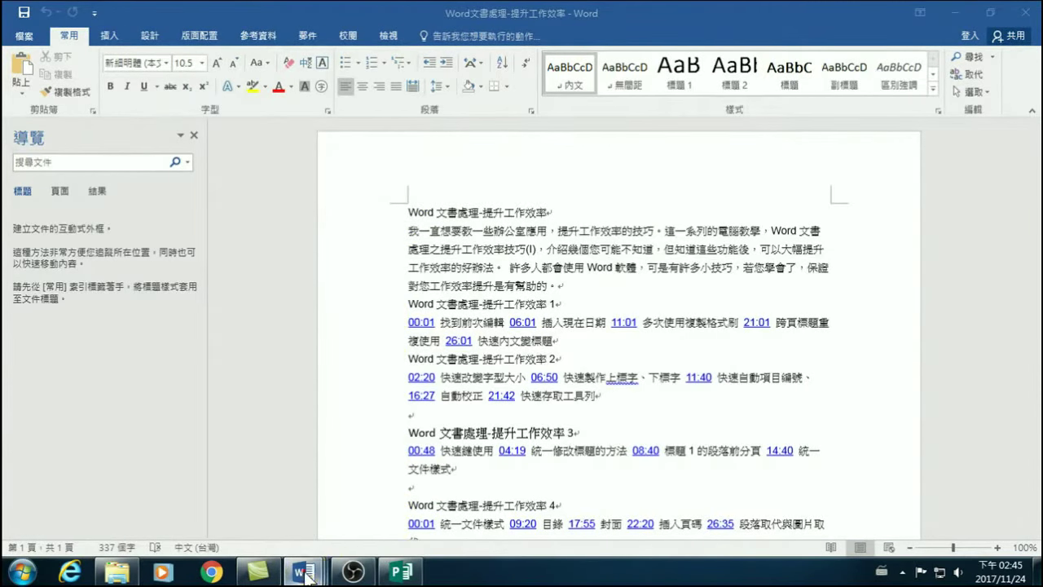
Bring the Office 2010 Tips 四十招 Word document forward, then go back to the Publisher publication.
{"action": "mouse_move", "coordinate": [306, 570]}
{"action": "left_click", "coordinate": [567, 492]}
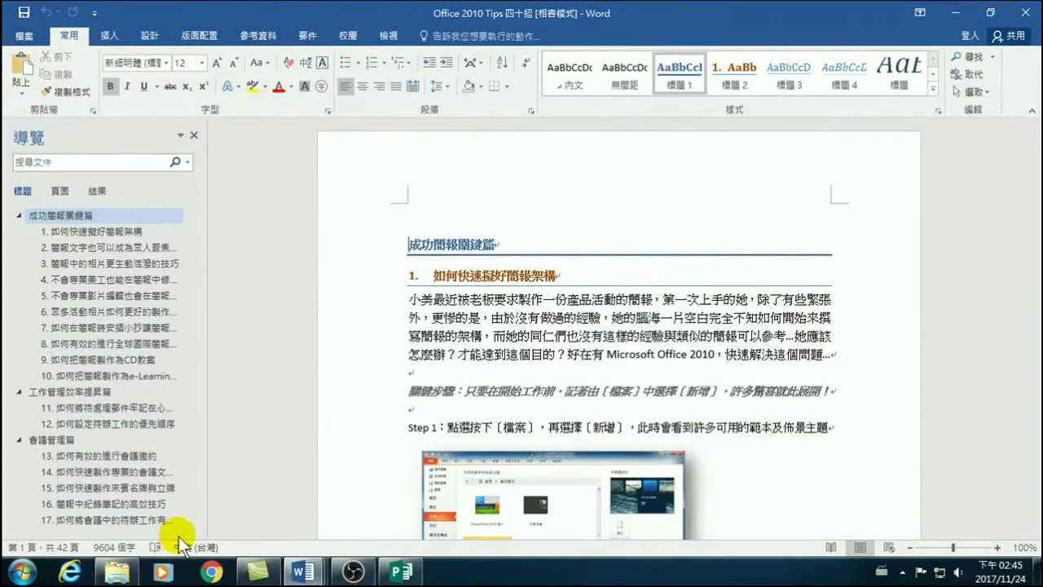
{"action": "left_click", "coordinate": [400, 570]}
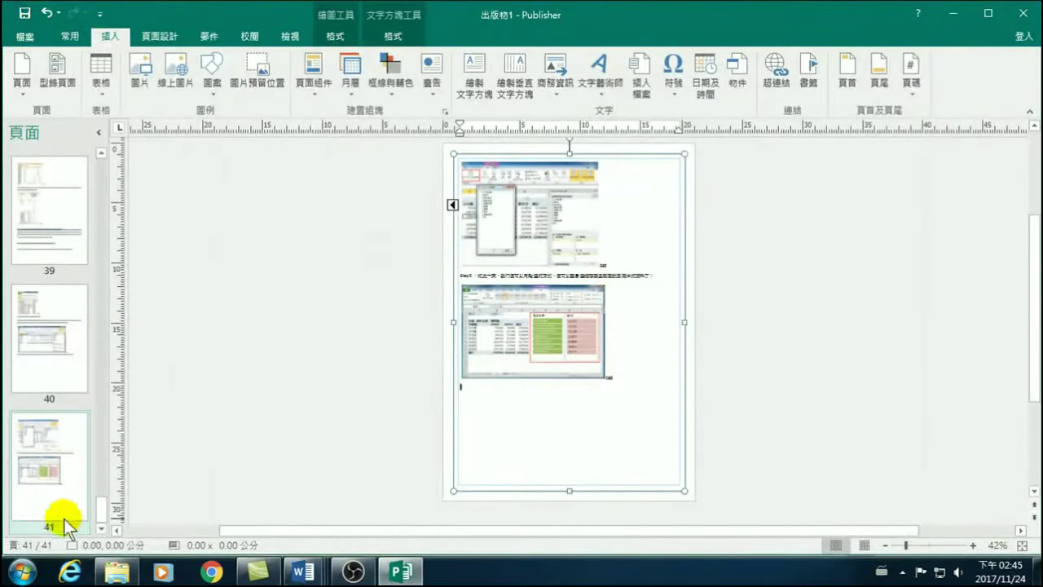
Stretch page 1's text box out to the page margins.
{"action": "scroll", "coordinate": [27, 402], "scroll_direction": "up", "scroll_amount": 3}
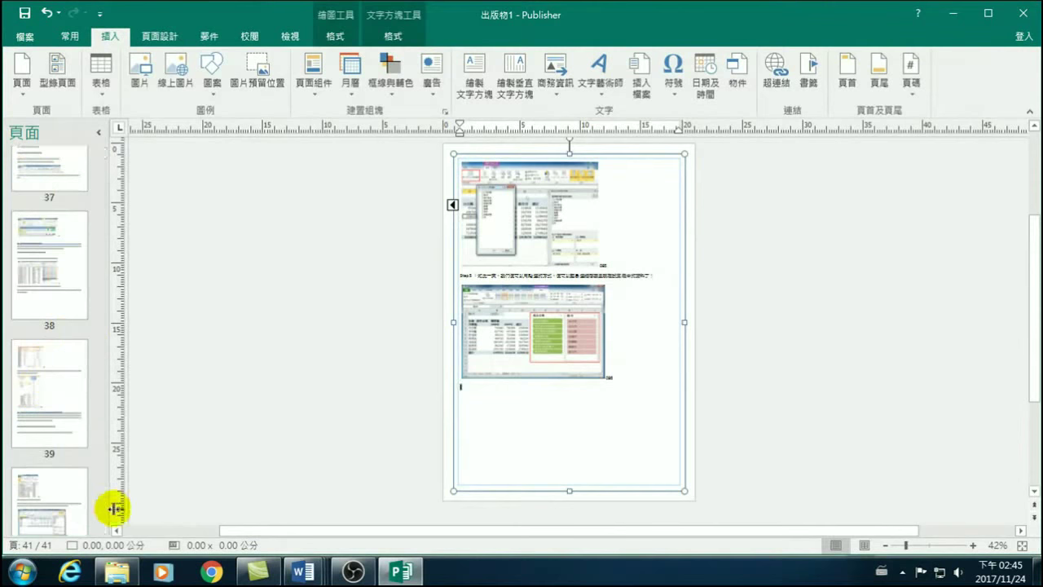
{"action": "left_click_drag", "start_coordinate": [100, 499], "coordinate": [103, 155]}
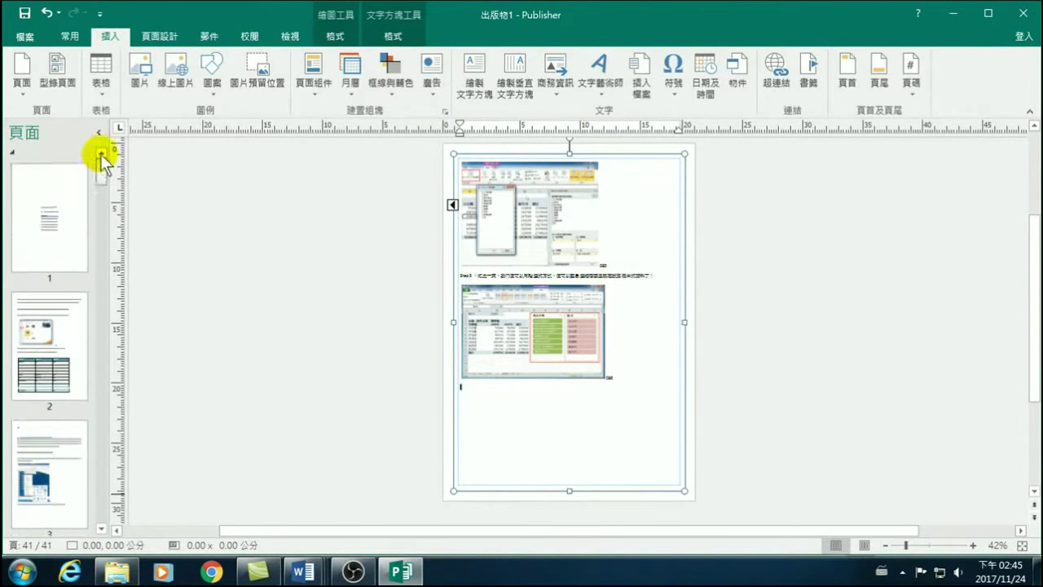
{"action": "left_click", "coordinate": [60, 221]}
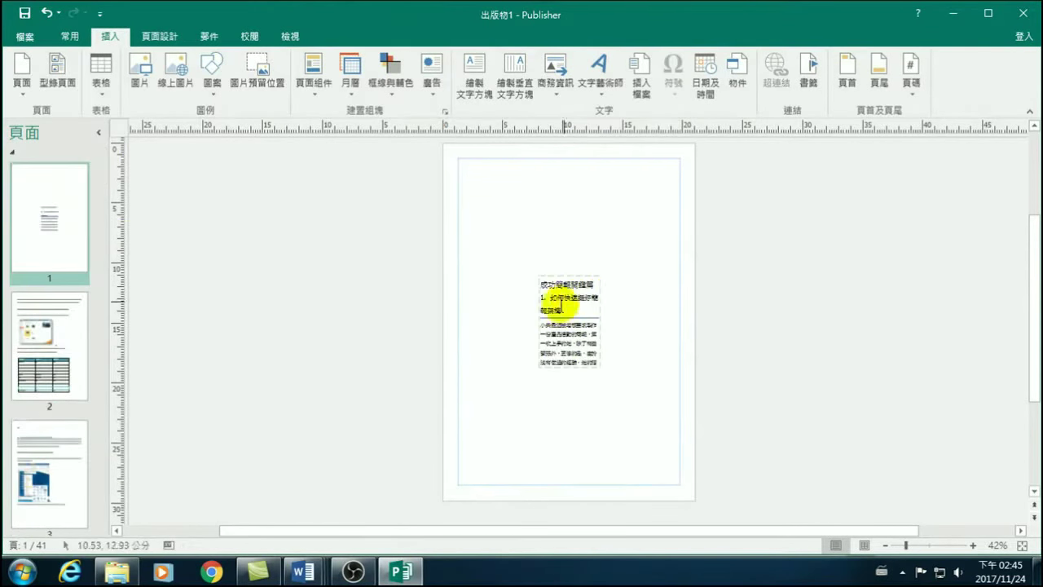
{"action": "left_click", "coordinate": [559, 303]}
{"action": "left_click_drag", "start_coordinate": [534, 272], "coordinate": [459, 159]}
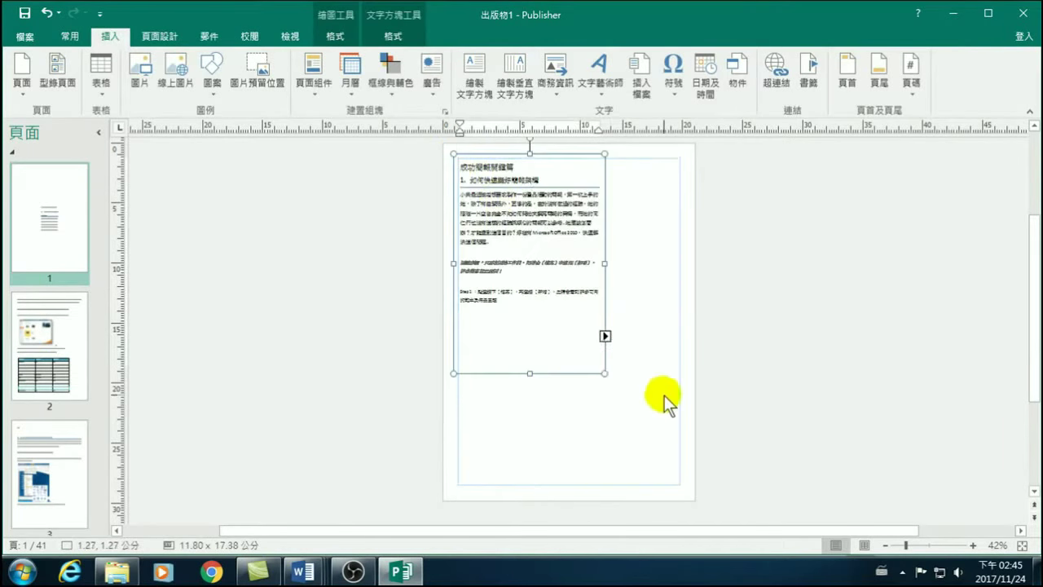
{"action": "left_click_drag", "start_coordinate": [605, 373], "coordinate": [685, 488]}
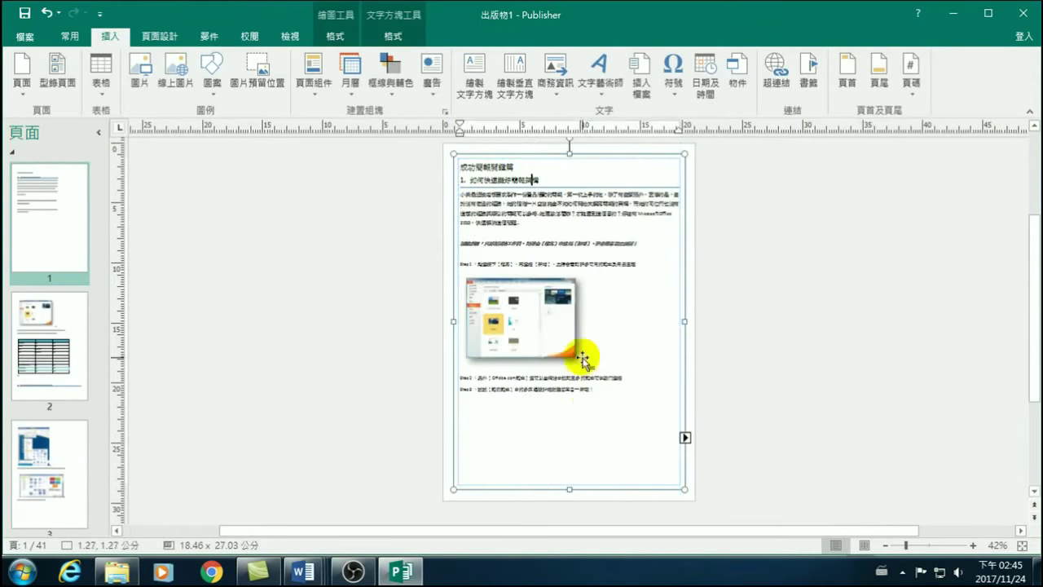
Look over pages 1, 2 and 3, then bring the Word source document forward.
{"action": "left_click", "coordinate": [45, 202]}
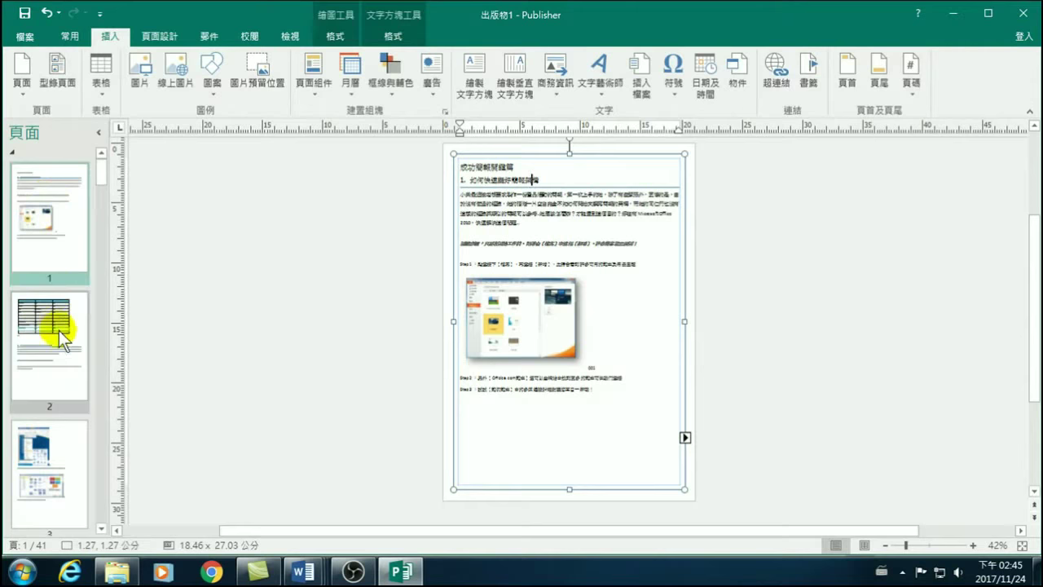
{"action": "left_click", "coordinate": [47, 355]}
{"action": "left_click", "coordinate": [52, 447]}
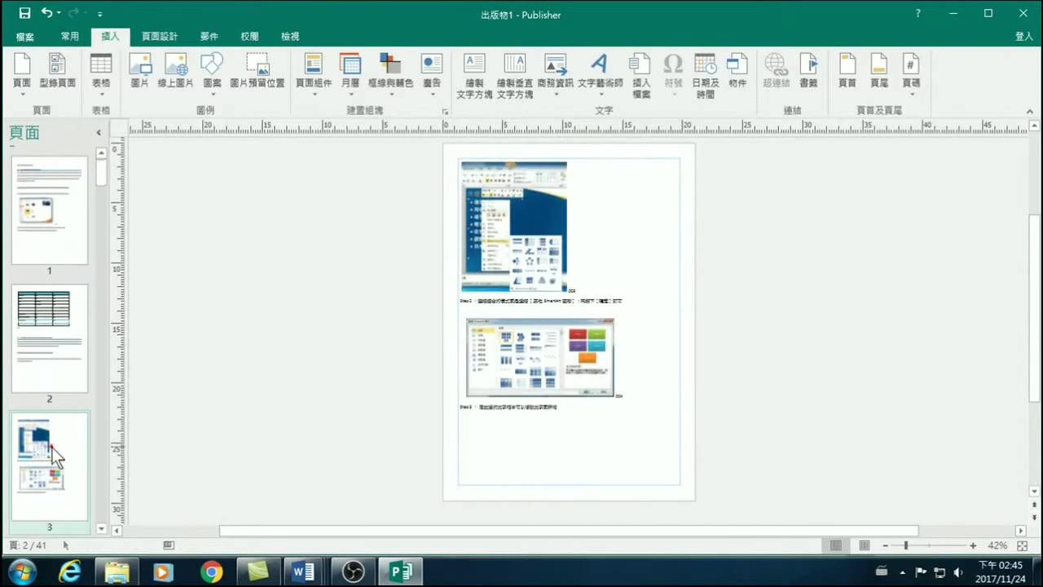
{"action": "scroll", "coordinate": [56, 473], "scroll_direction": "down", "scroll_amount": 2}
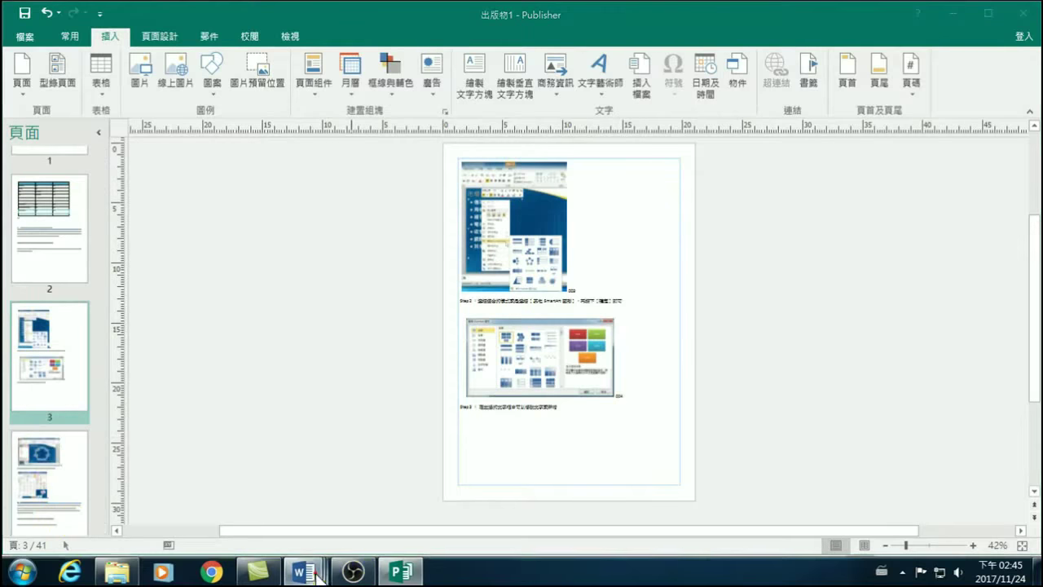
{"action": "mouse_move", "coordinate": [318, 573]}
{"action": "left_click", "coordinate": [584, 508]}
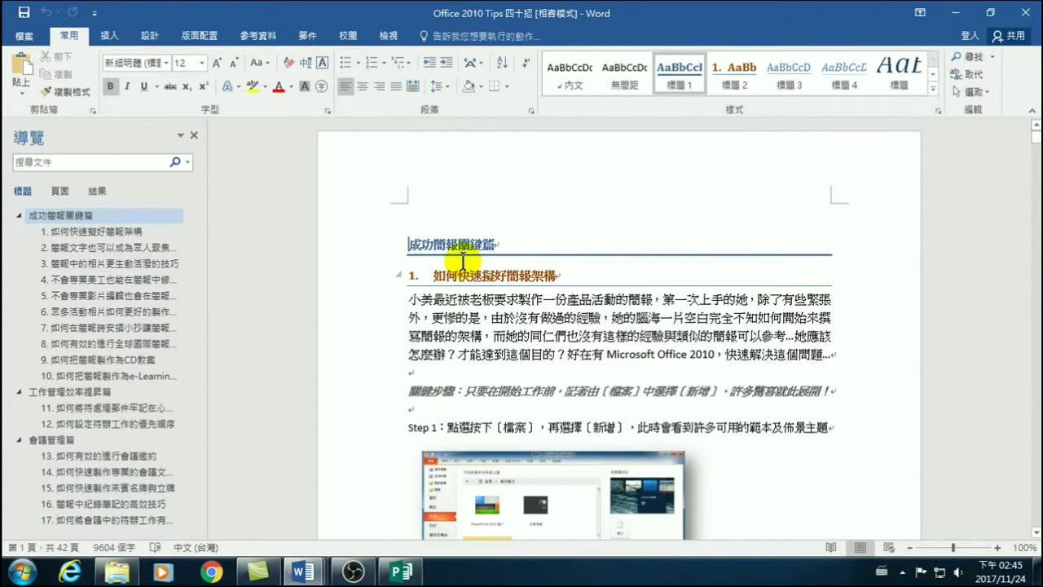
Scroll the Word document down to heading 2 and switch back to Publisher.
{"action": "scroll", "coordinate": [530, 244], "scroll_direction": "down", "scroll_amount": 15}
{"action": "scroll", "coordinate": [551, 317], "scroll_direction": "down", "scroll_amount": 8}
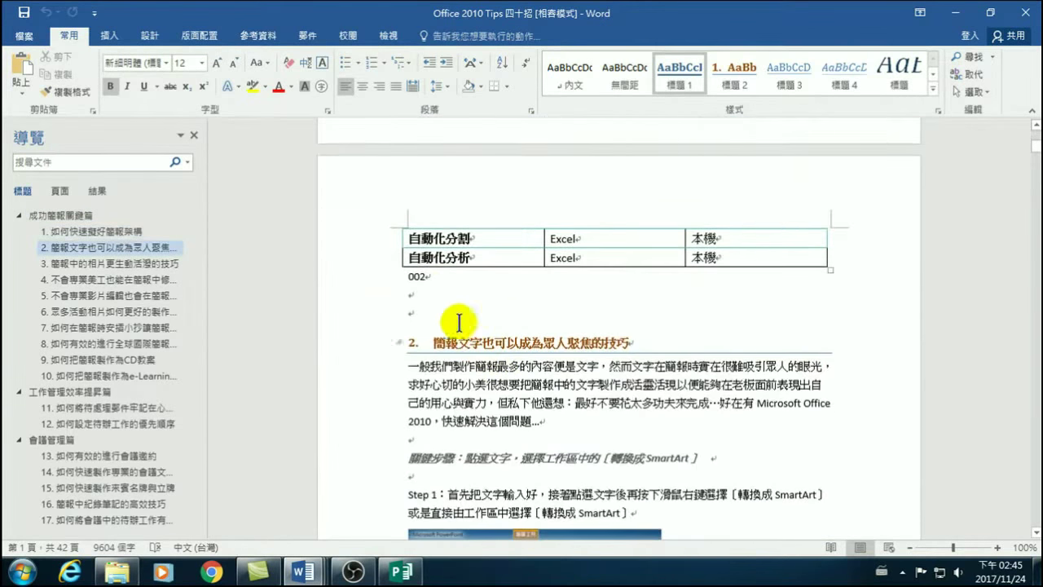
{"action": "scroll", "coordinate": [462, 323], "scroll_direction": "down", "scroll_amount": 1}
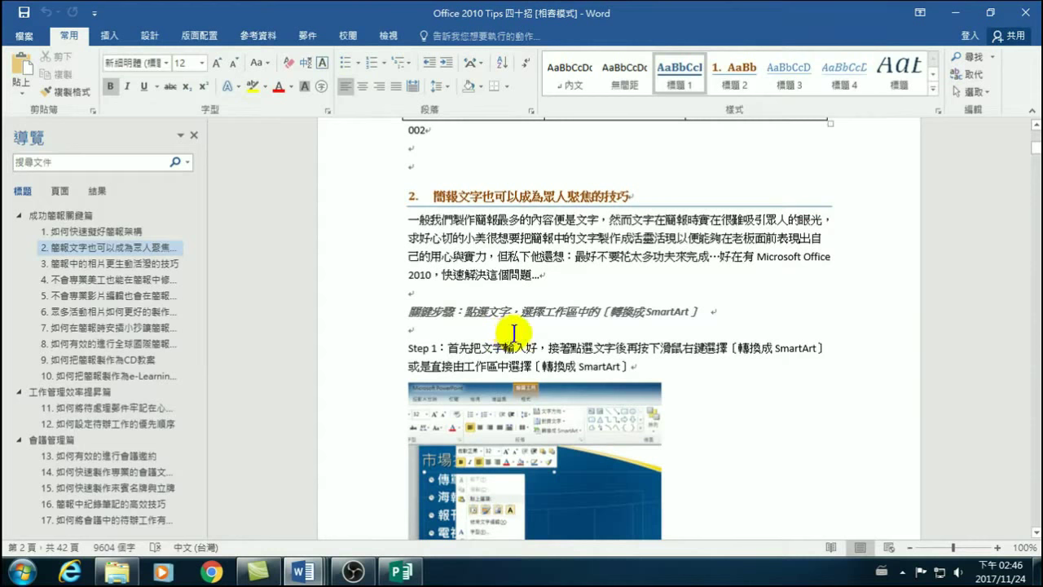
{"action": "left_click", "coordinate": [398, 571]}
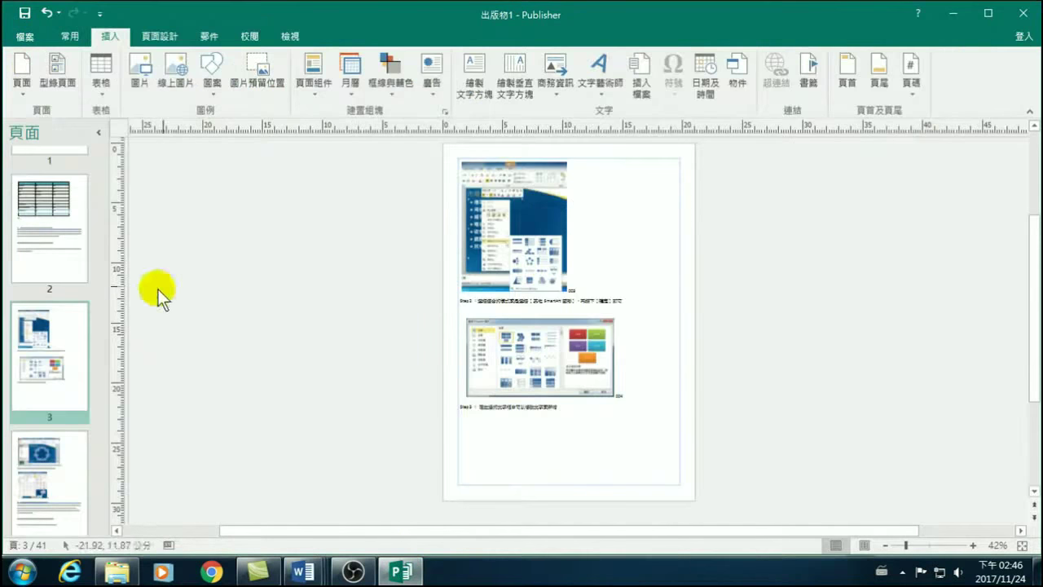
View page 2's template table, go back to page 1, and switch to Word.
{"action": "left_click", "coordinate": [42, 238]}
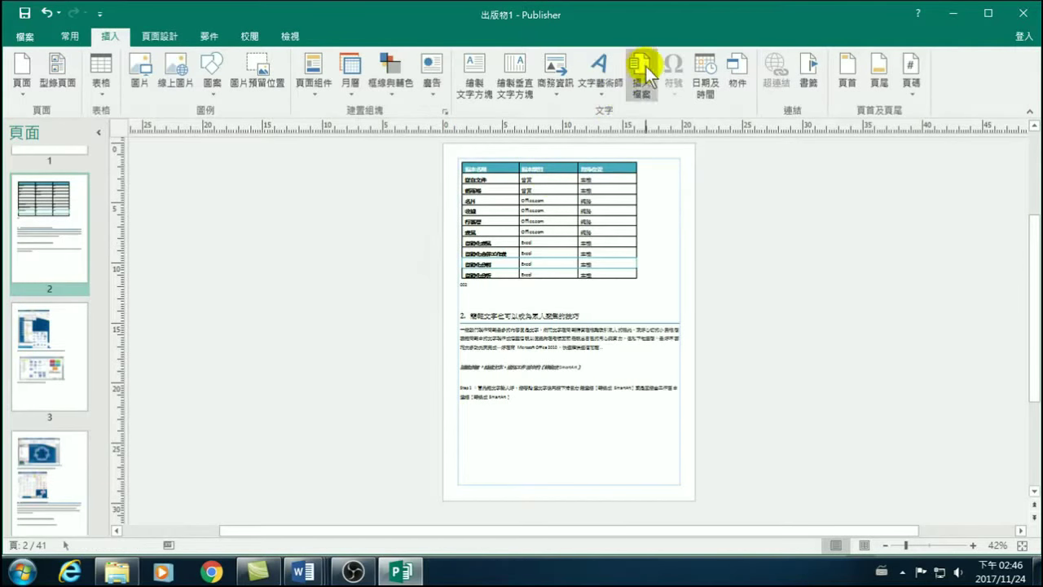
{"action": "left_click_drag", "start_coordinate": [105, 186], "coordinate": [106, 181]}
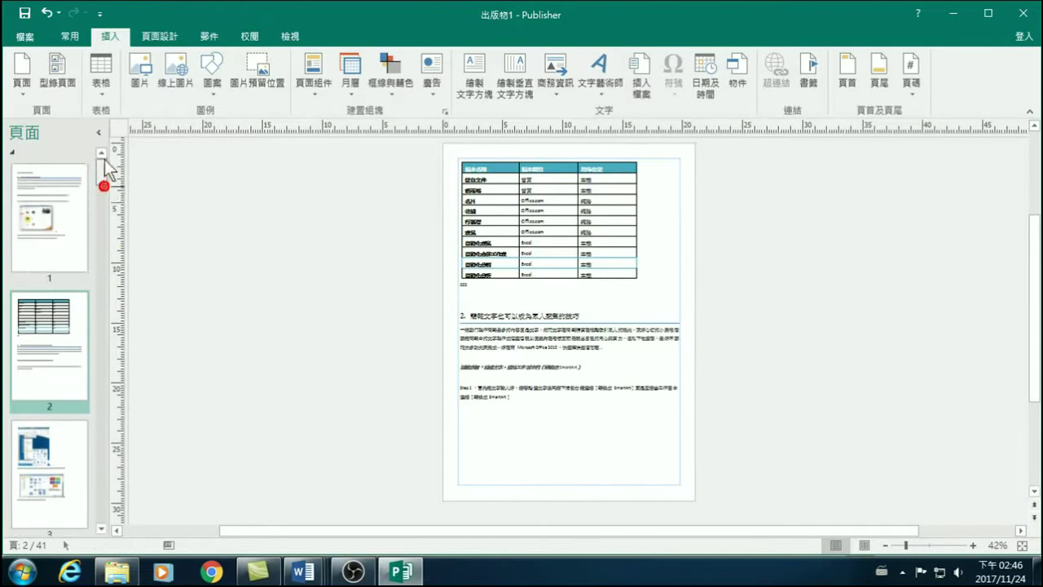
{"action": "left_click", "coordinate": [59, 205]}
{"action": "left_click", "coordinate": [302, 570]}
Save the publication as Office 2010 Tips 四十招.pub and zoom page 1 to 90%.
{"action": "left_click", "coordinate": [398, 566]}
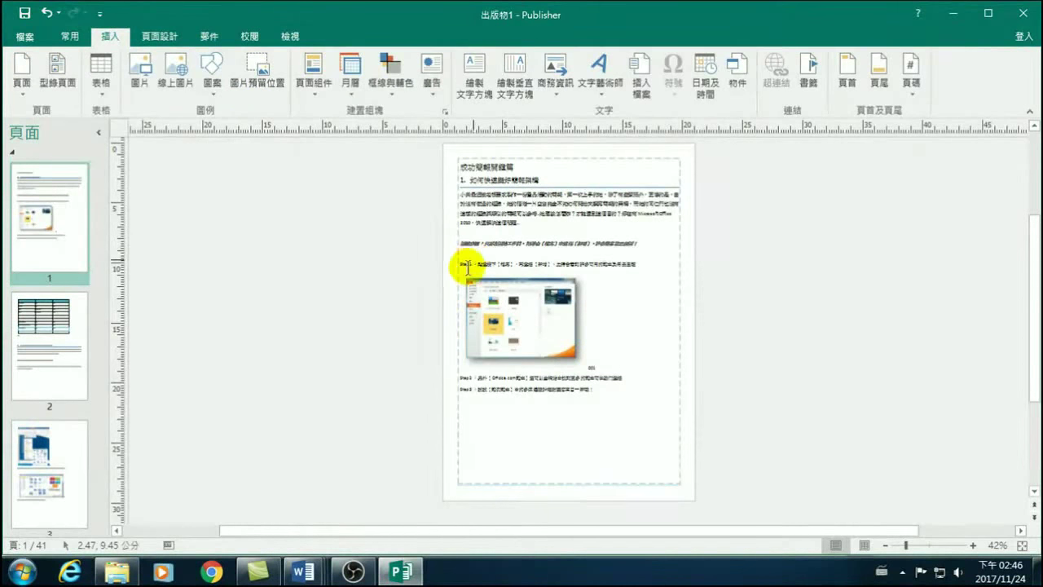
{"action": "left_click", "coordinate": [102, 39]}
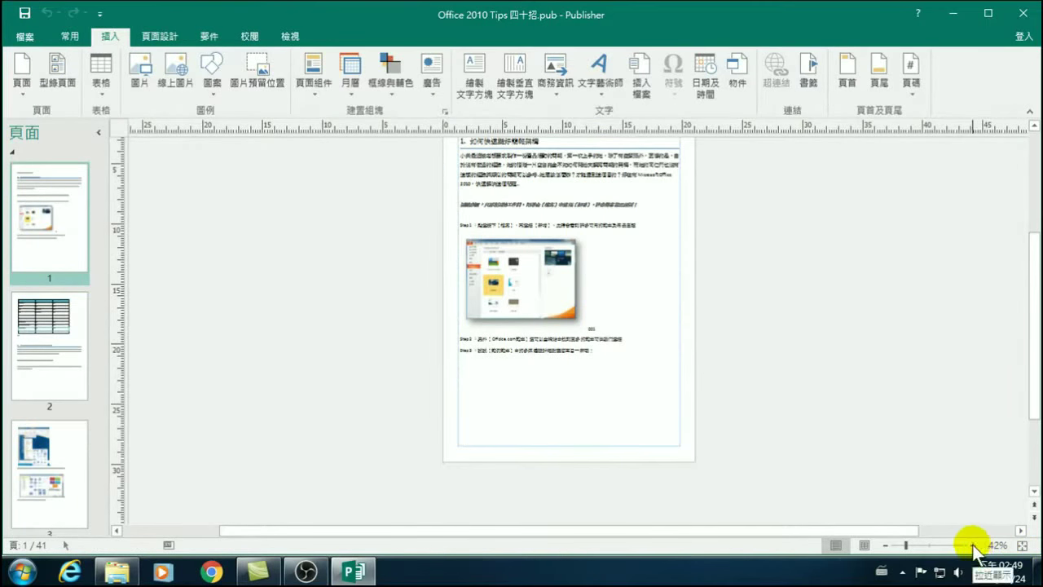
{"action": "left_click", "coordinate": [51, 197]}
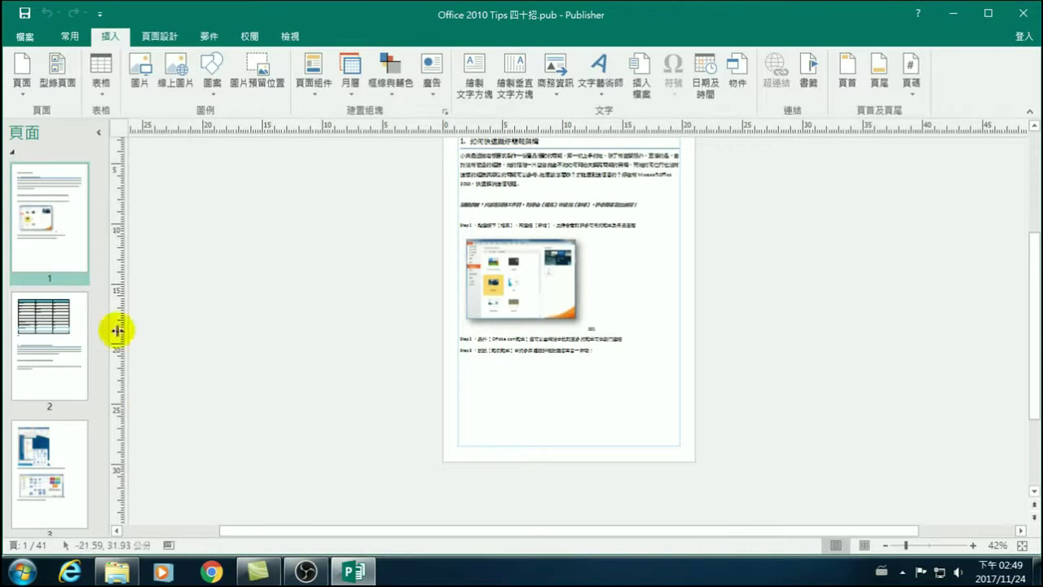
{"action": "left_click", "coordinate": [972, 545]}
{"action": "left_click", "coordinate": [972, 545]}
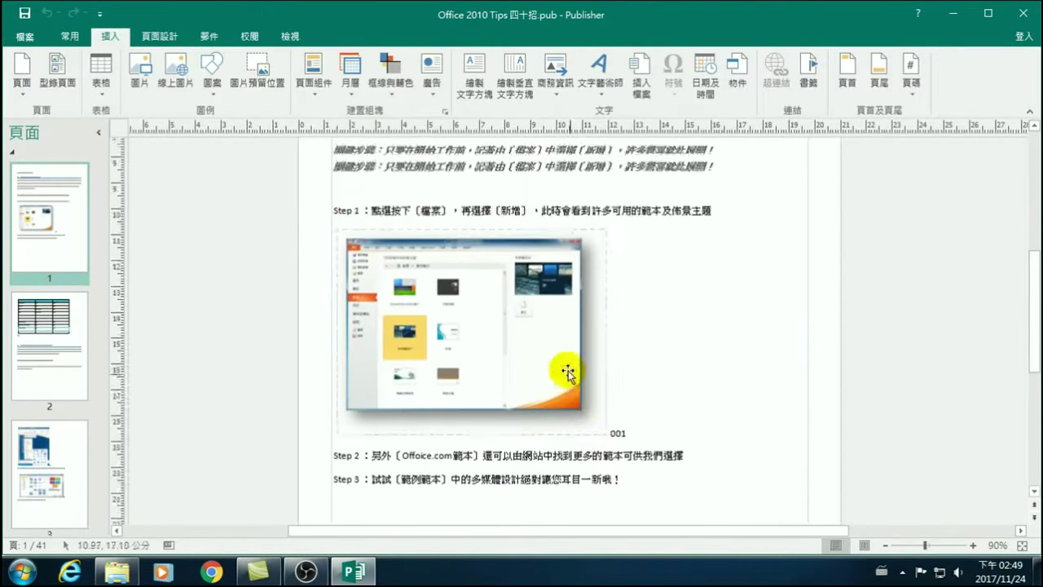
{"action": "scroll", "coordinate": [530, 310], "scroll_direction": "up", "scroll_amount": 5}
{"action": "left_click", "coordinate": [352, 258]}
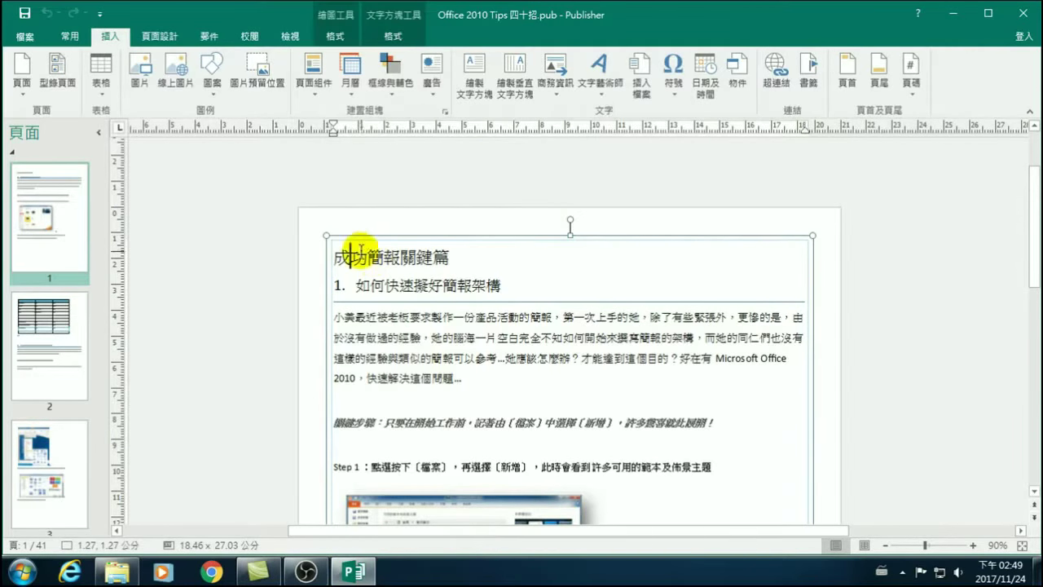
{"action": "left_click_drag", "start_coordinate": [335, 257], "coordinate": [464, 268]}
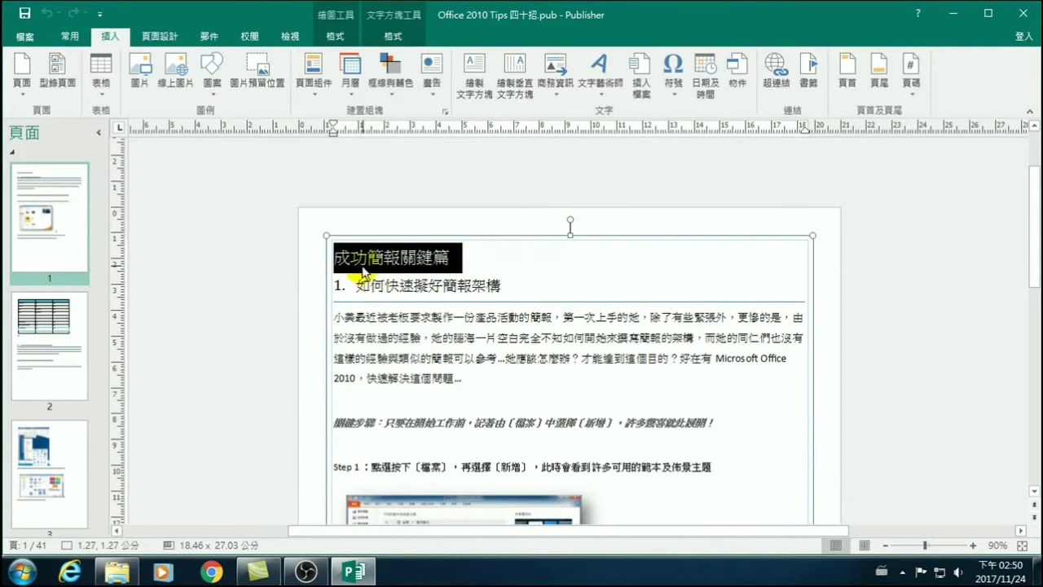
{"action": "left_click_drag", "start_coordinate": [359, 282], "coordinate": [502, 283]}
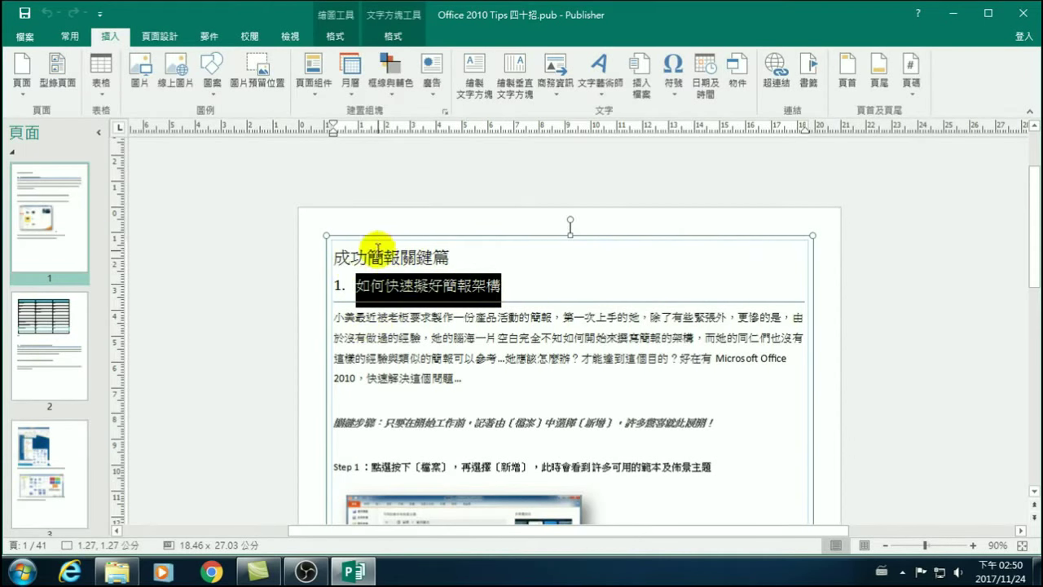
{"action": "left_click_drag", "start_coordinate": [334, 318], "coordinate": [464, 401]}
{"action": "scroll", "coordinate": [445, 414], "scroll_direction": "down", "scroll_amount": 1}
{"action": "scroll", "coordinate": [422, 342], "scroll_direction": "down", "scroll_amount": 2}
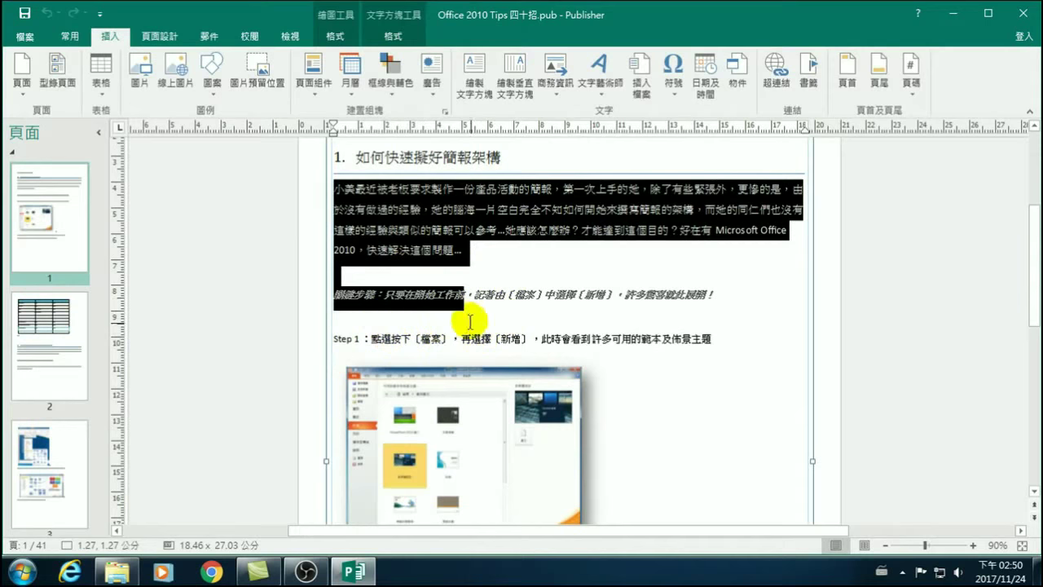
{"action": "left_click", "coordinate": [451, 397]}
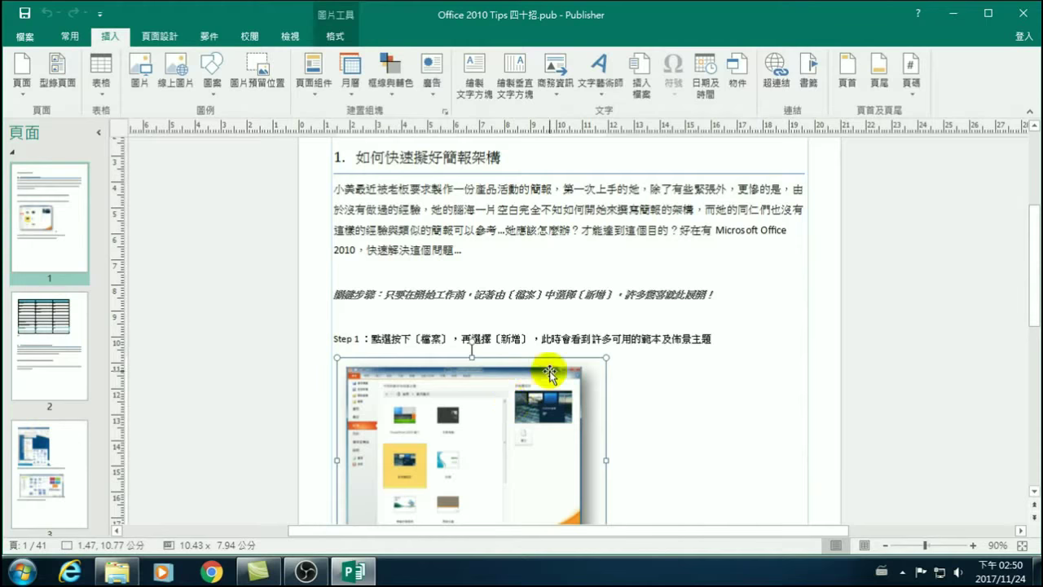
{"action": "scroll", "coordinate": [530, 395], "scroll_direction": "down", "scroll_amount": 1}
Shift the Step 1 screenshot right and review its text-wrapping options without changes.
{"action": "left_click_drag", "start_coordinate": [499, 369], "coordinate": [673, 343]}
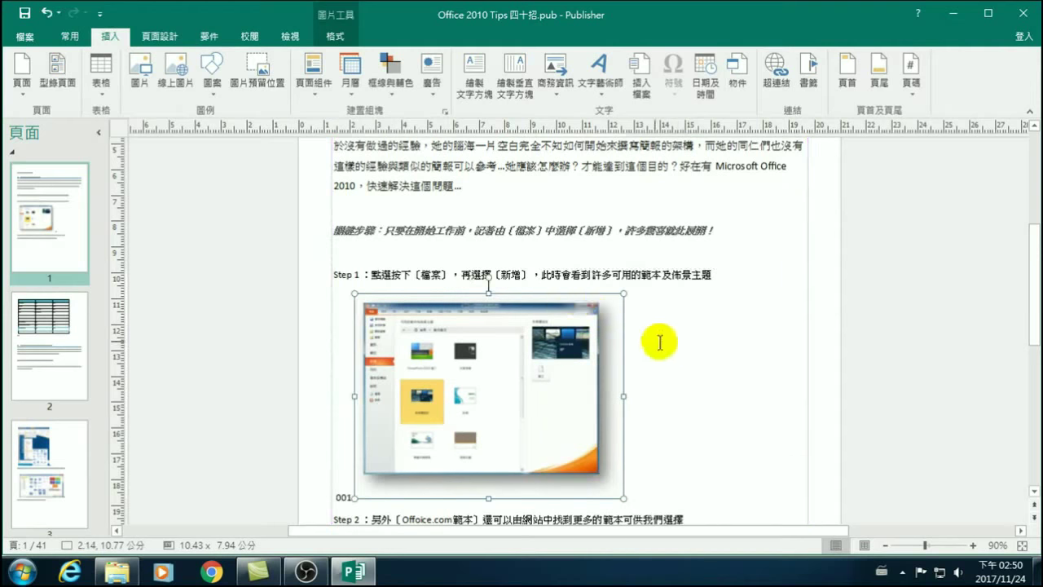
{"action": "right_click", "coordinate": [471, 356]}
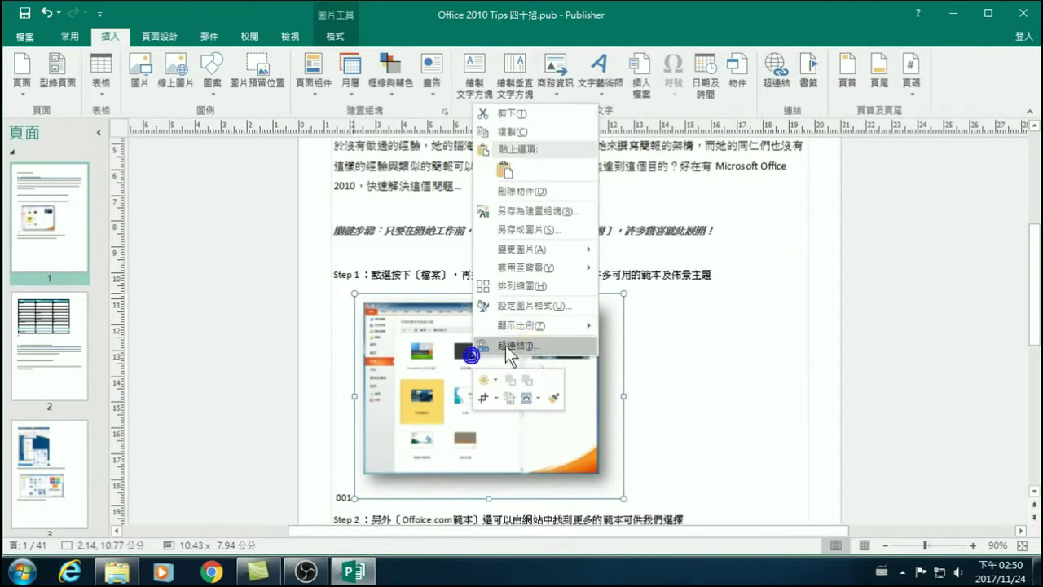
{"action": "left_click", "coordinate": [538, 397]}
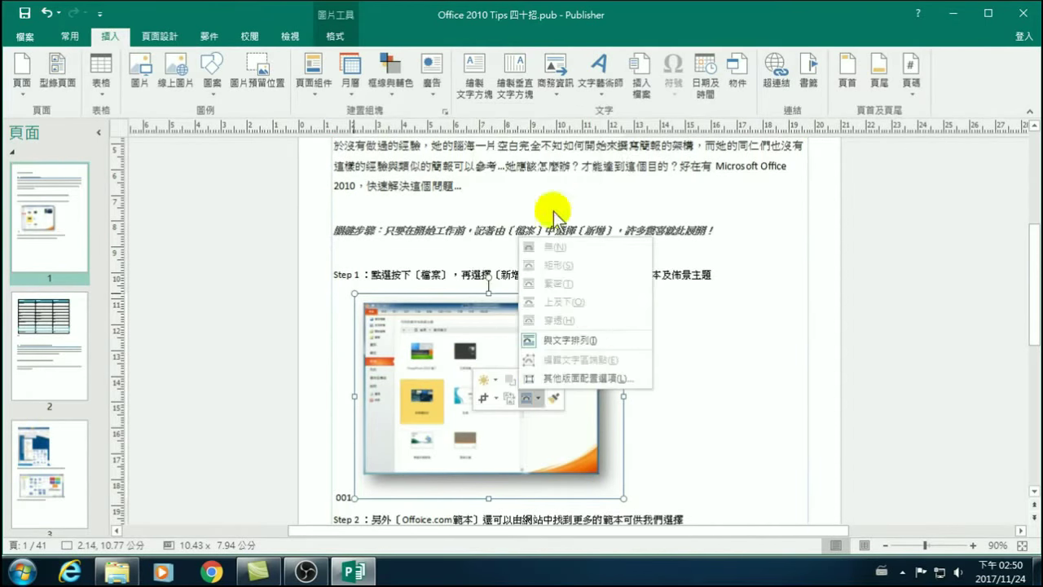
{"action": "left_click", "coordinate": [471, 371]}
{"action": "left_click", "coordinate": [338, 36]}
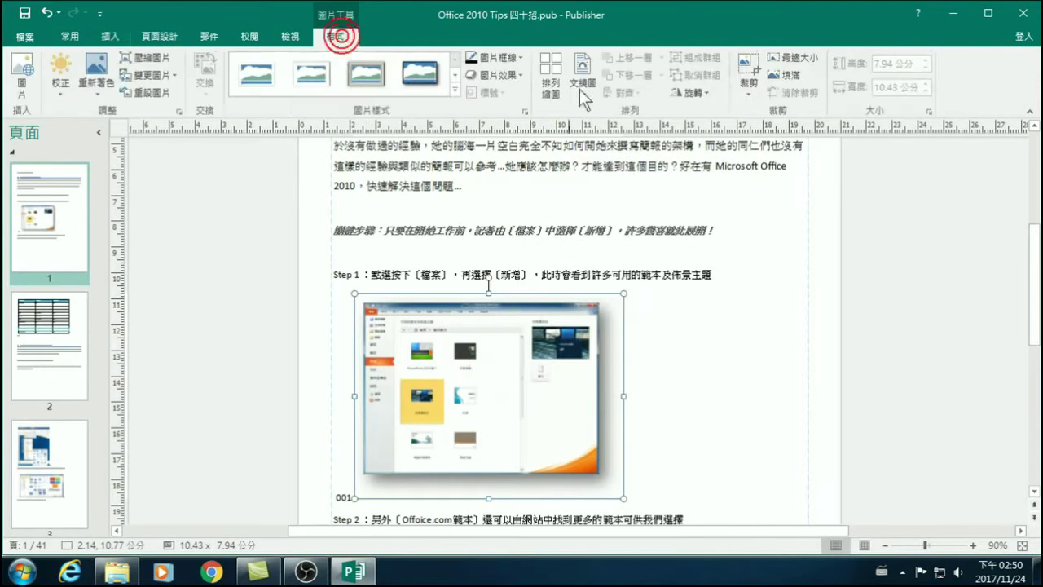
{"action": "left_click", "coordinate": [586, 77]}
{"action": "left_click", "coordinate": [489, 371]}
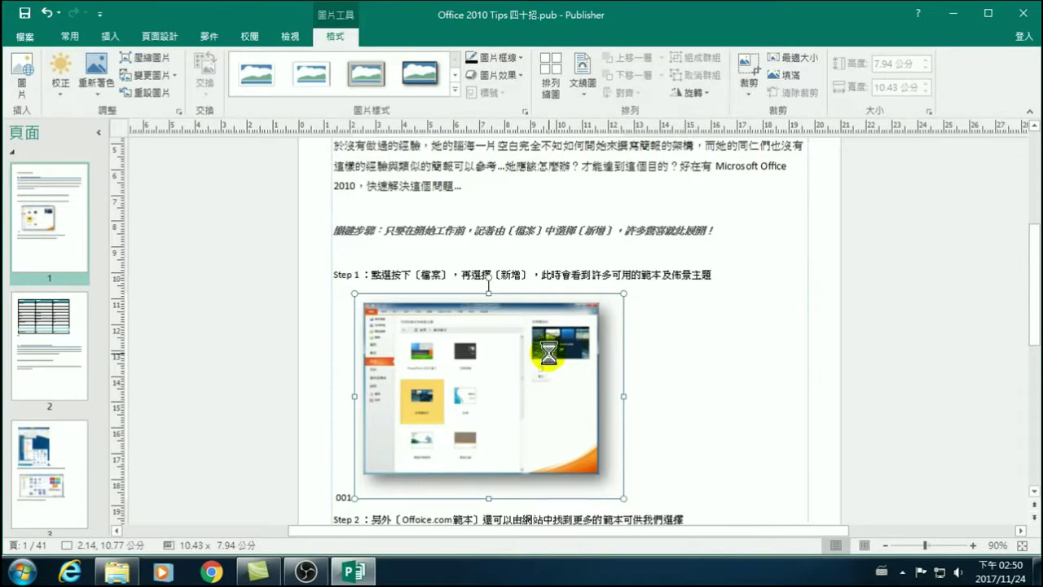
Re-place the Step 1 screenshot after the 001 caption and add a blank line before Step 2.
{"action": "key", "text": "Delete"}
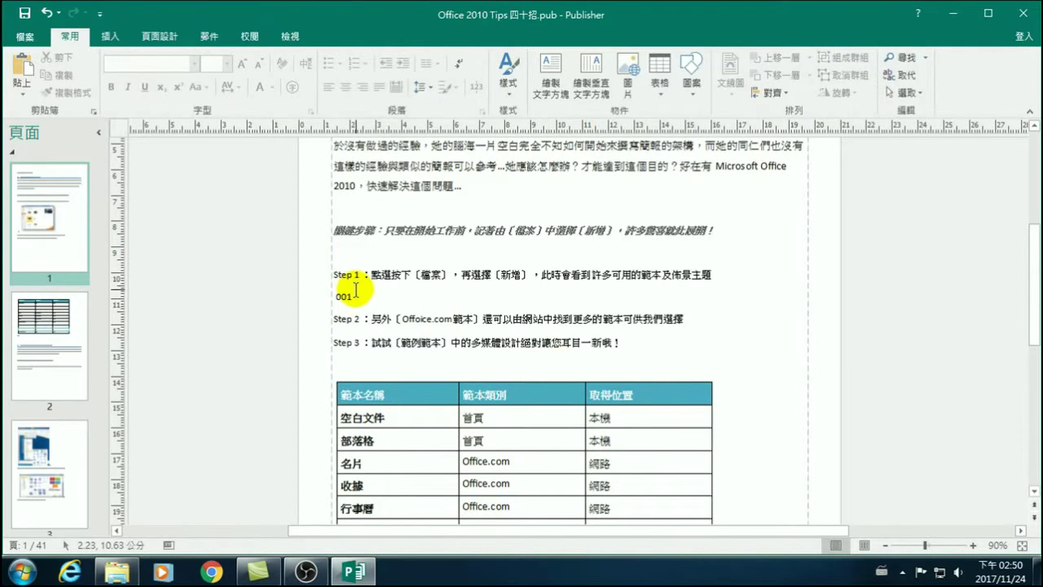
{"action": "scroll", "coordinate": [391, 261], "scroll_direction": "up", "scroll_amount": 1}
{"action": "left_click", "coordinate": [356, 359]}
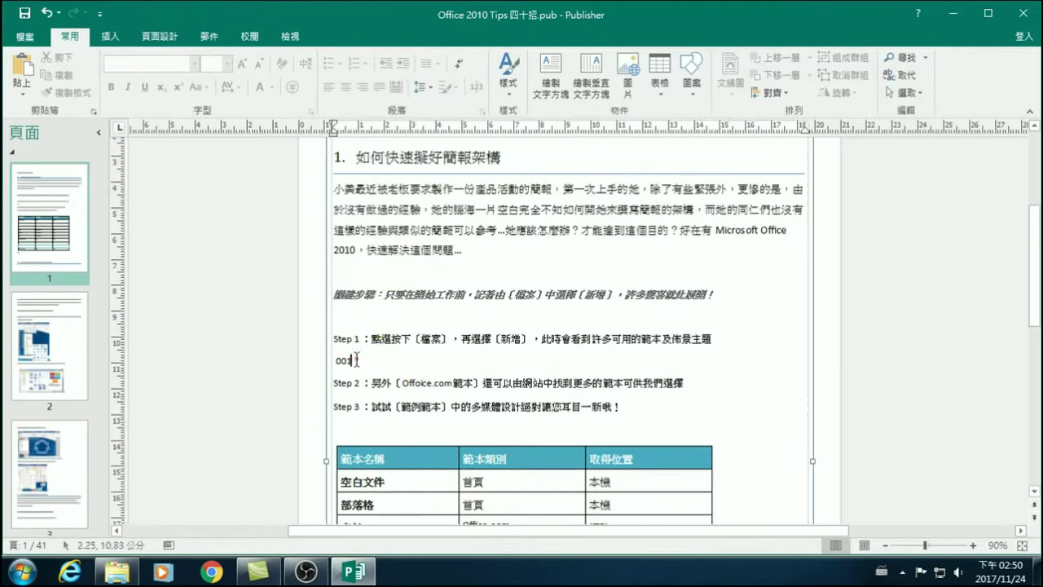
{"action": "left_click", "coordinate": [344, 353]}
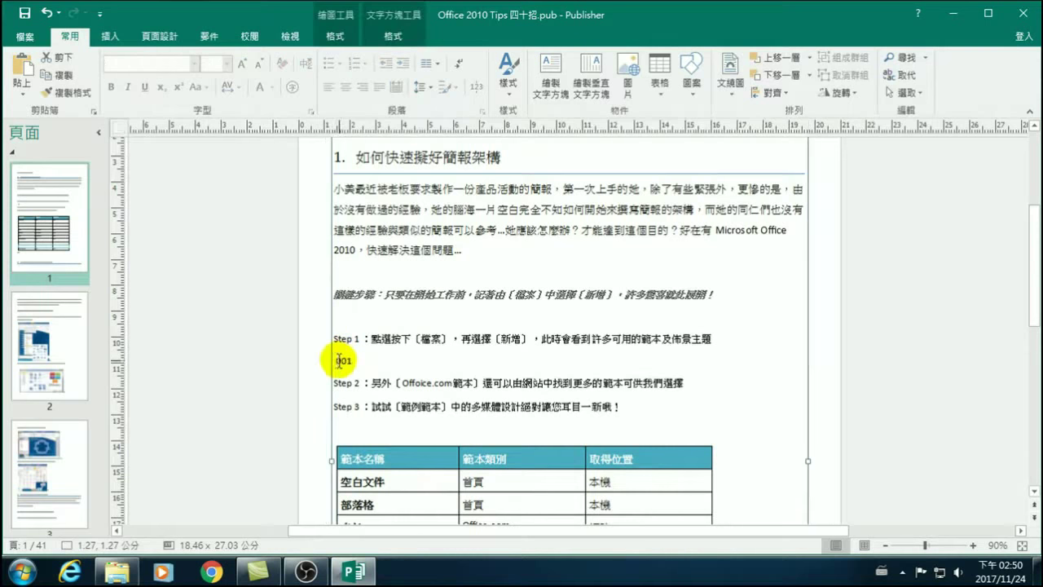
{"action": "key", "text": "ctrl+v"}
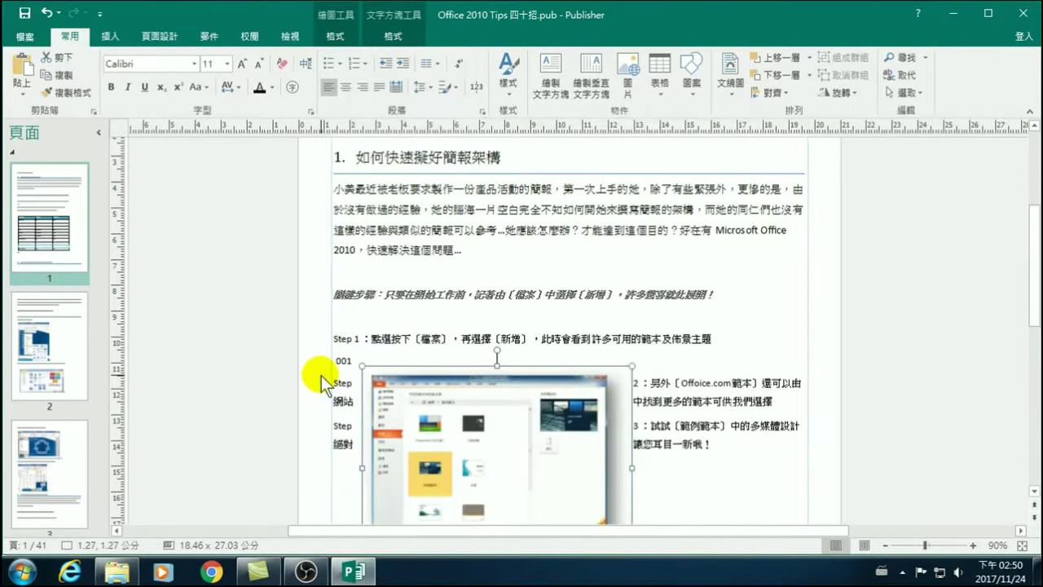
{"action": "left_click_drag", "start_coordinate": [484, 422], "coordinate": [682, 379]}
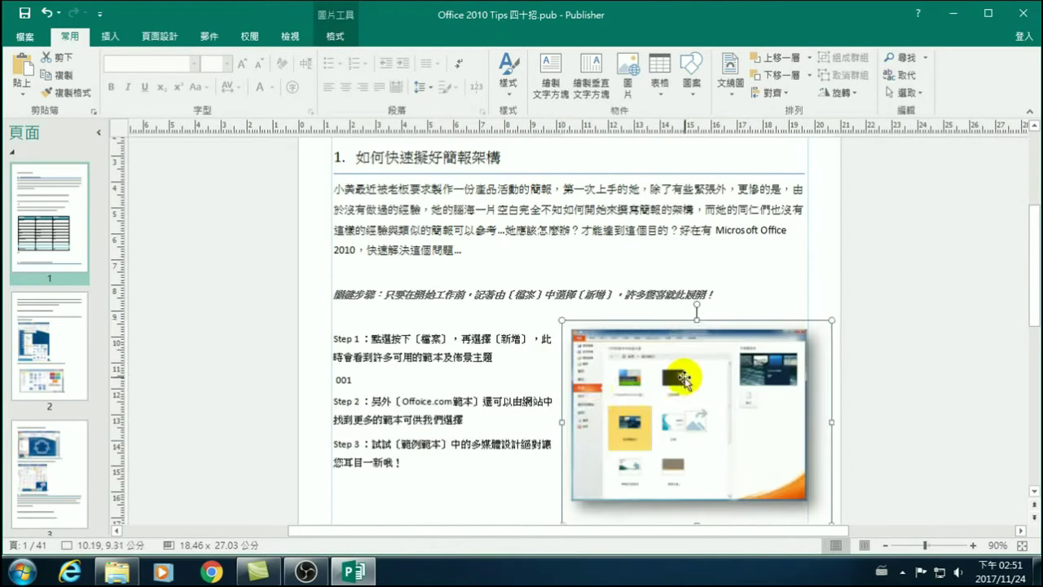
{"action": "left_click", "coordinate": [361, 382]}
{"action": "key", "text": "Return"}
{"action": "key", "text": "Return"}
{"action": "key", "text": "Return"}
{"action": "key", "text": "Return"}
{"action": "key", "text": "Return"}
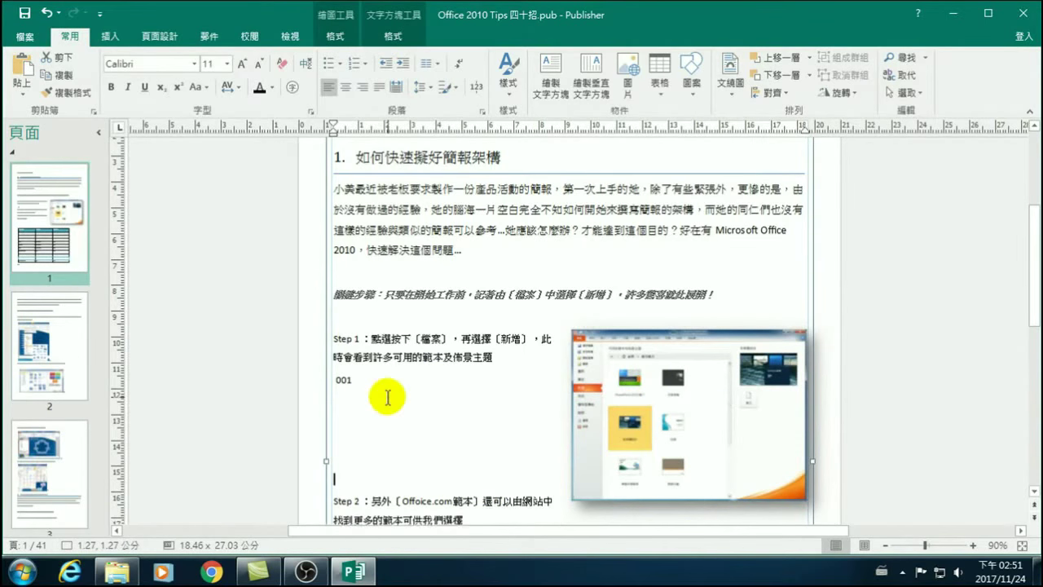
Add one more blank line before Step 2 on page 1.
{"action": "key", "text": "Return"}
{"action": "scroll", "coordinate": [400, 389], "scroll_direction": "down", "scroll_amount": 5}
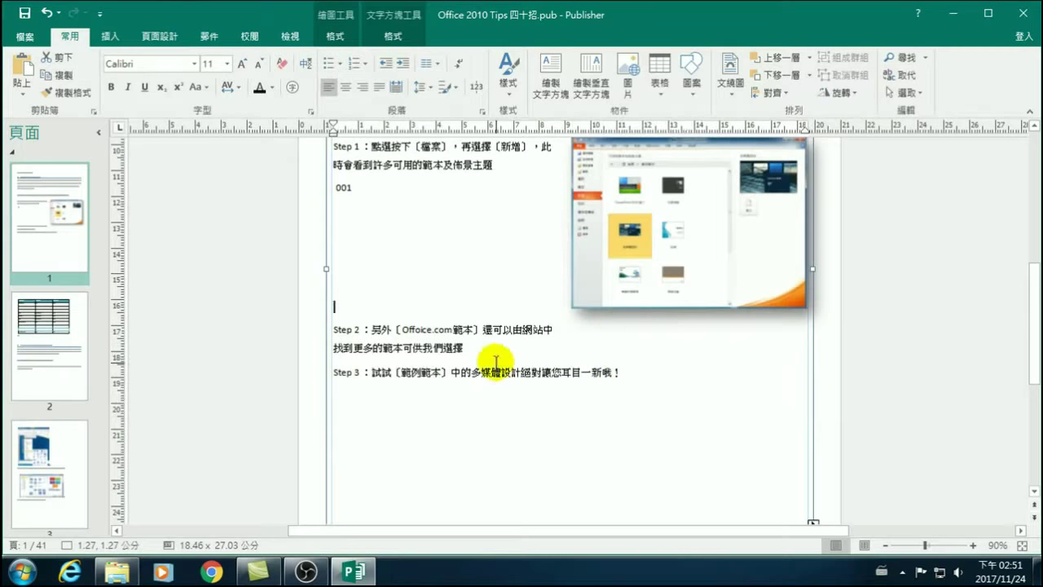
{"action": "scroll", "coordinate": [415, 437], "scroll_direction": "down", "scroll_amount": 4}
{"action": "scroll", "coordinate": [431, 454], "scroll_direction": "up", "scroll_amount": 2}
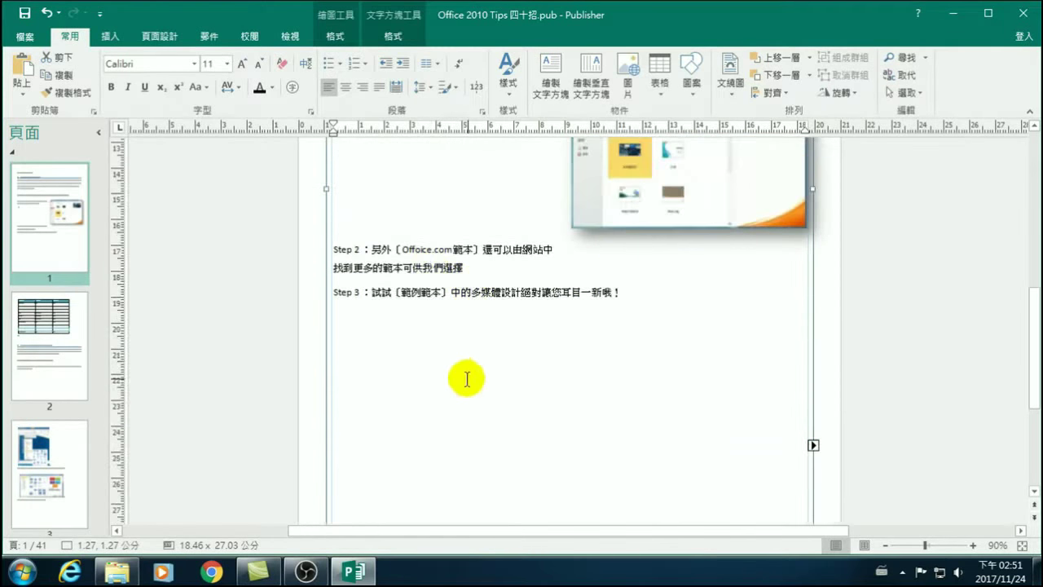
{"action": "scroll", "coordinate": [477, 482], "scroll_direction": "down", "scroll_amount": 6}
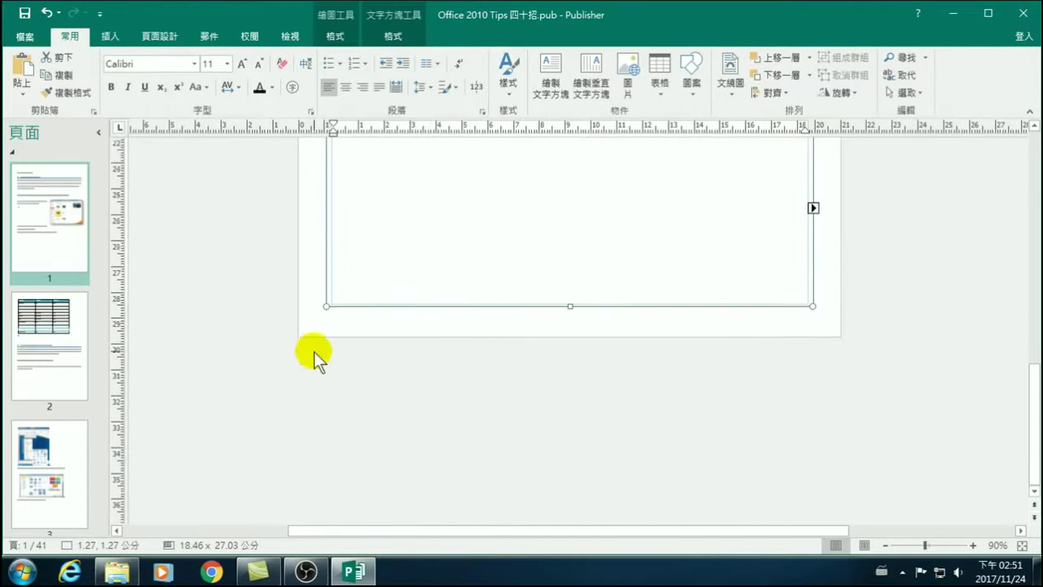
{"action": "scroll", "coordinate": [405, 402], "scroll_direction": "up", "scroll_amount": 6}
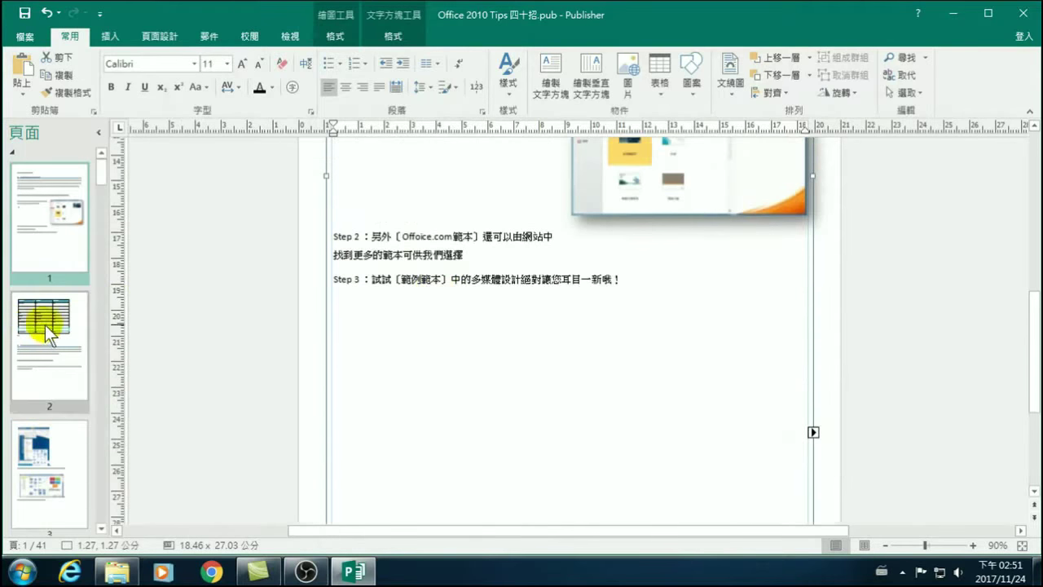
Select the whole template-list table on page 2 and cut it (剪下).
{"action": "left_click", "coordinate": [45, 324]}
{"action": "scroll", "coordinate": [414, 293], "scroll_direction": "up", "scroll_amount": 3}
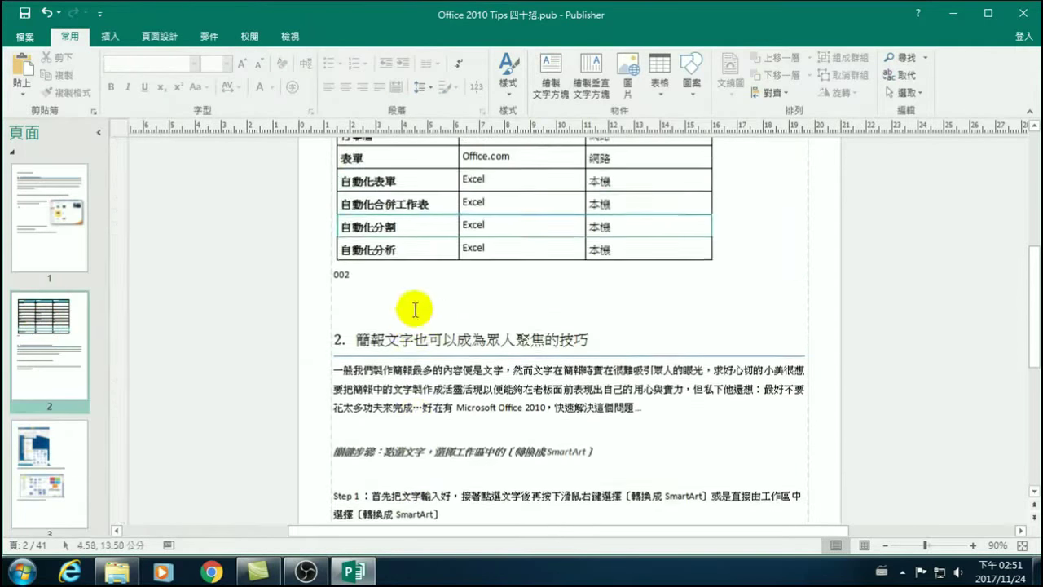
{"action": "scroll", "coordinate": [415, 310], "scroll_direction": "up", "scroll_amount": 4}
{"action": "left_click", "coordinate": [485, 247]}
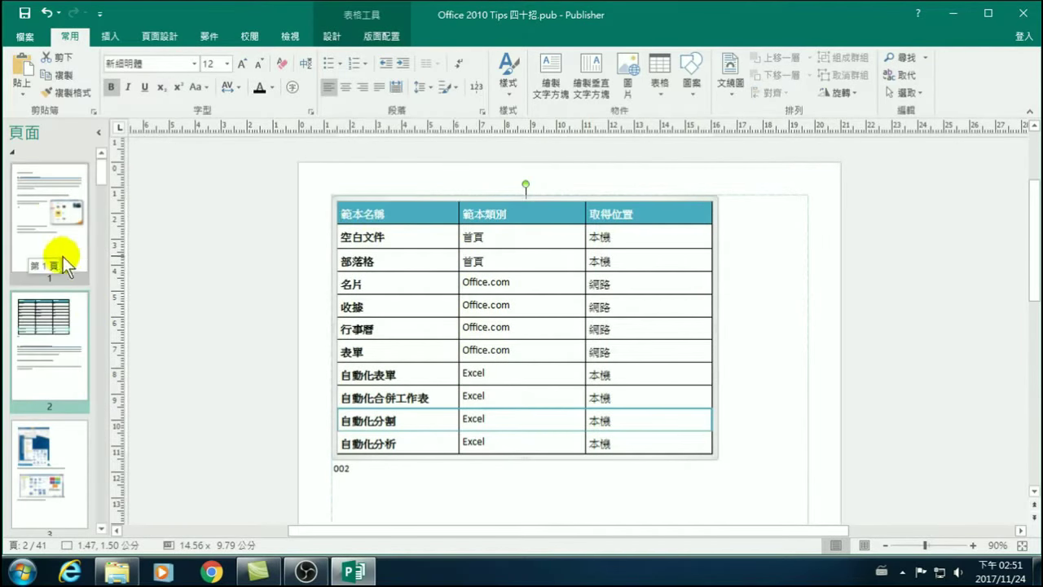
{"action": "left_click", "coordinate": [410, 262]}
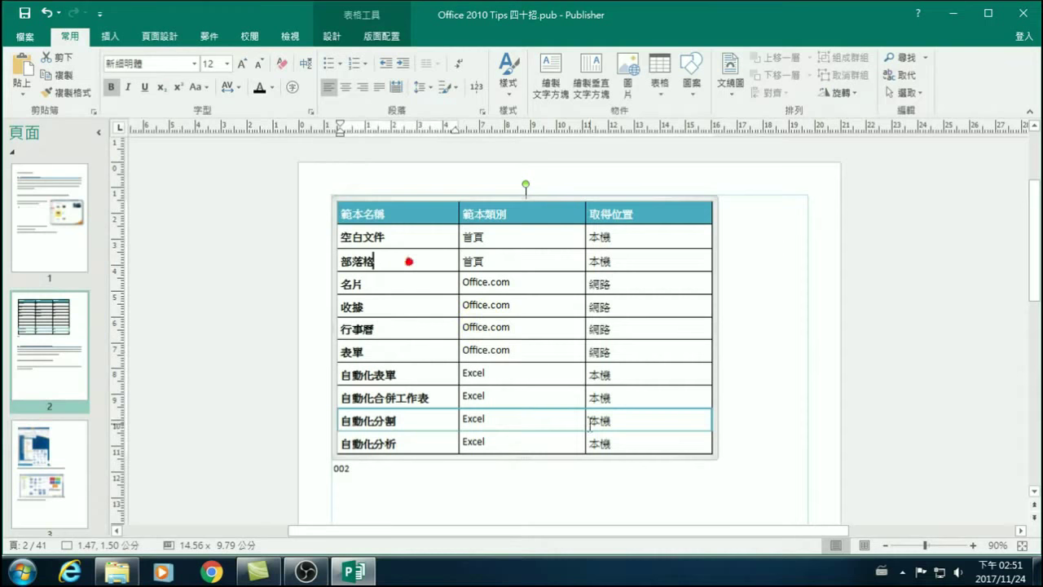
{"action": "left_click", "coordinate": [725, 450]}
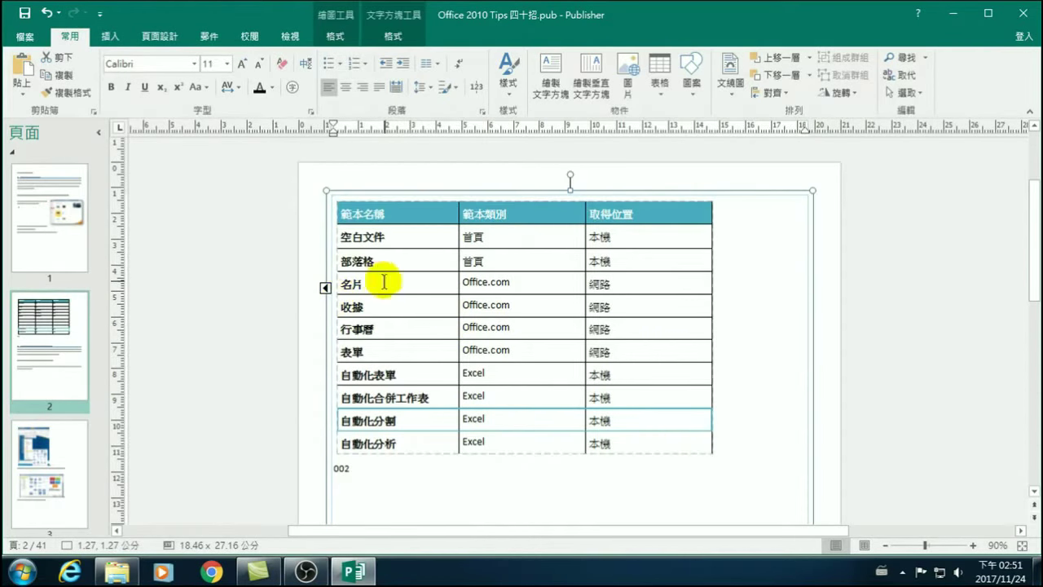
{"action": "left_click", "coordinate": [703, 419]}
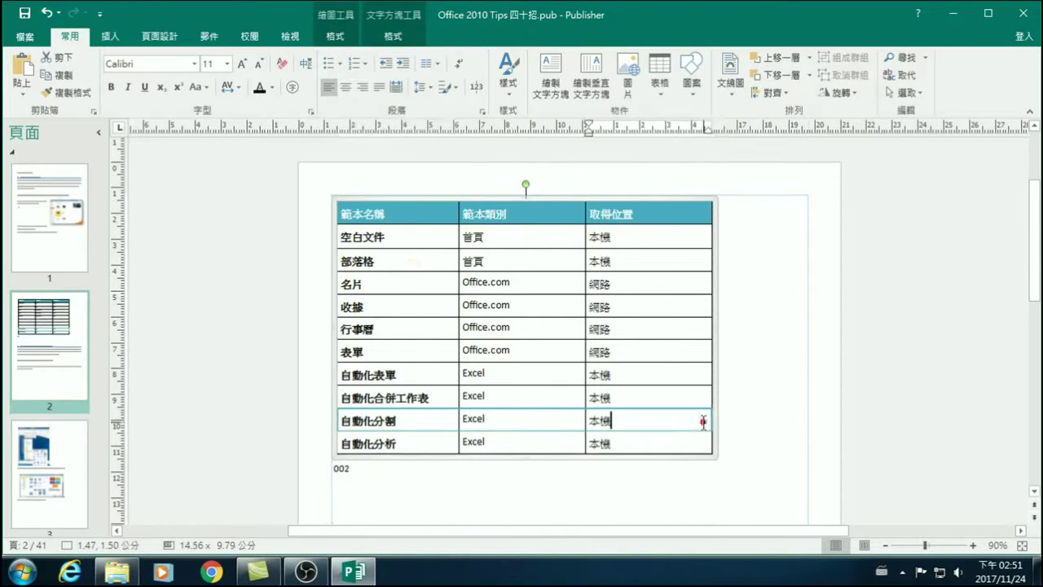
{"action": "left_click", "coordinate": [412, 214]}
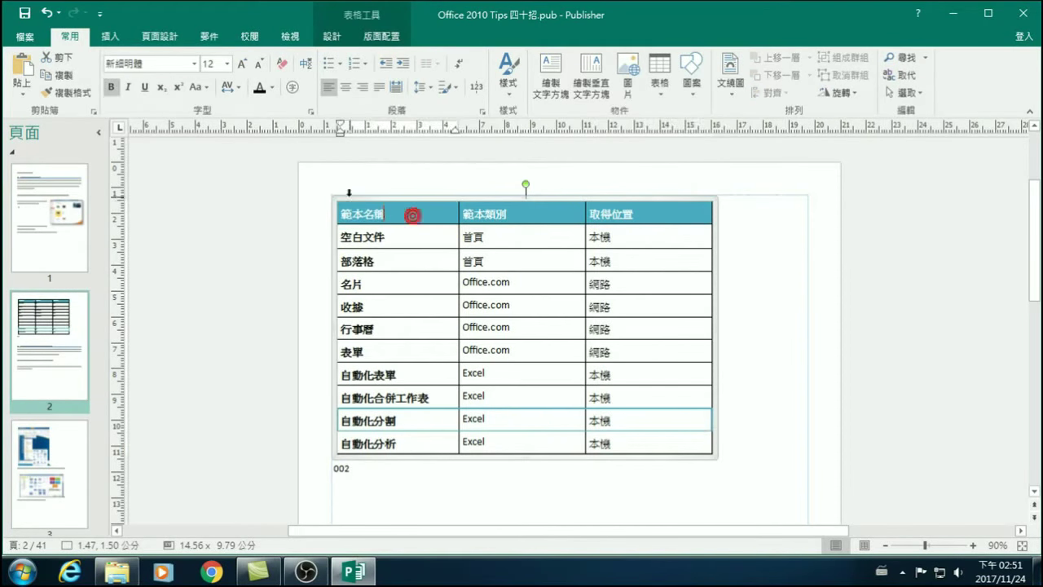
{"action": "left_click", "coordinate": [344, 201]}
{"action": "right_click", "coordinate": [347, 201]}
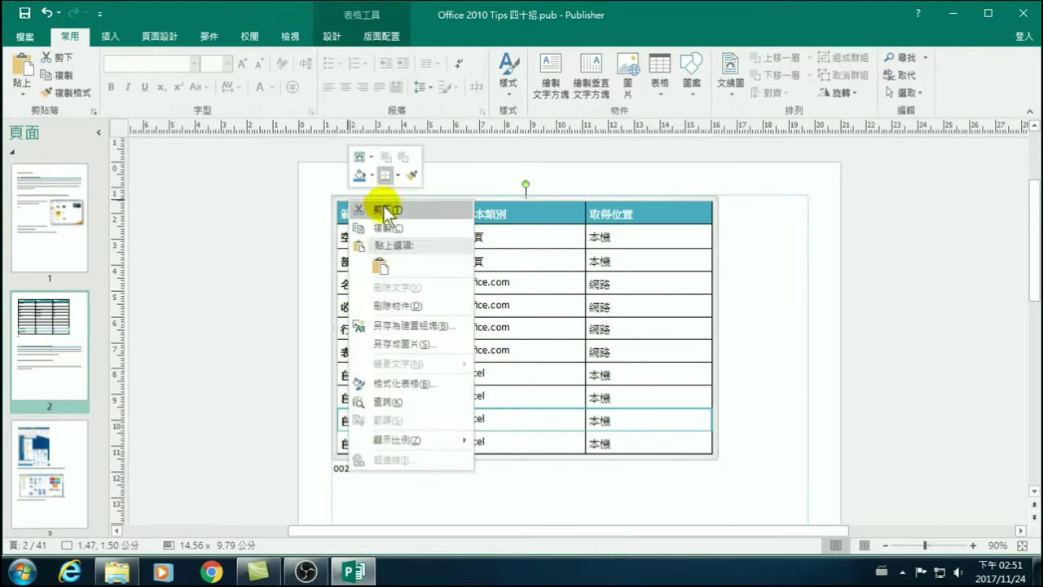
{"action": "left_click", "coordinate": [387, 210]}
Paste the cut table into page 1's main text box and move it beside Step 2.
{"action": "left_click", "coordinate": [49, 262]}
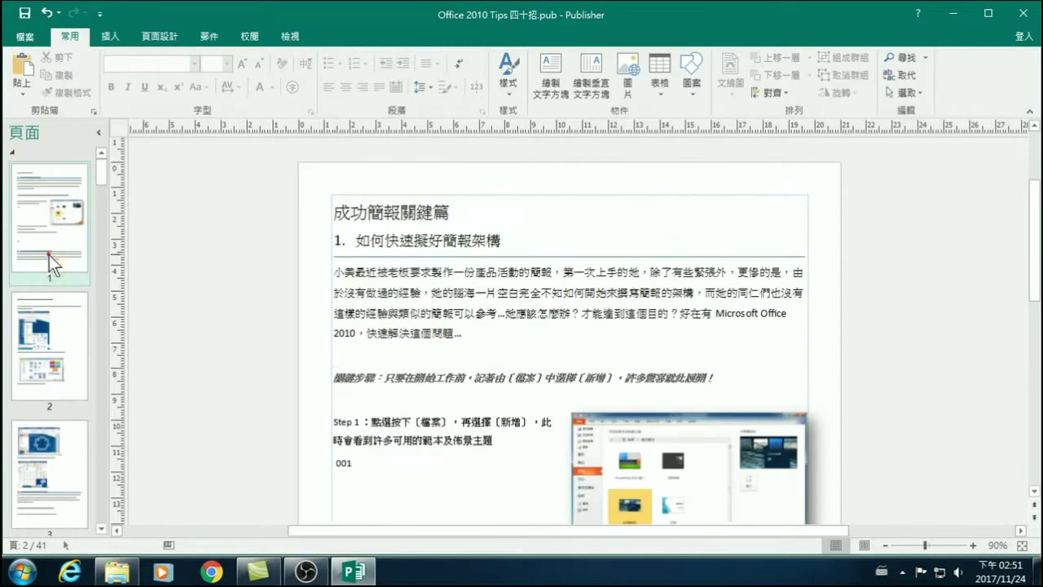
{"action": "left_click", "coordinate": [41, 231]}
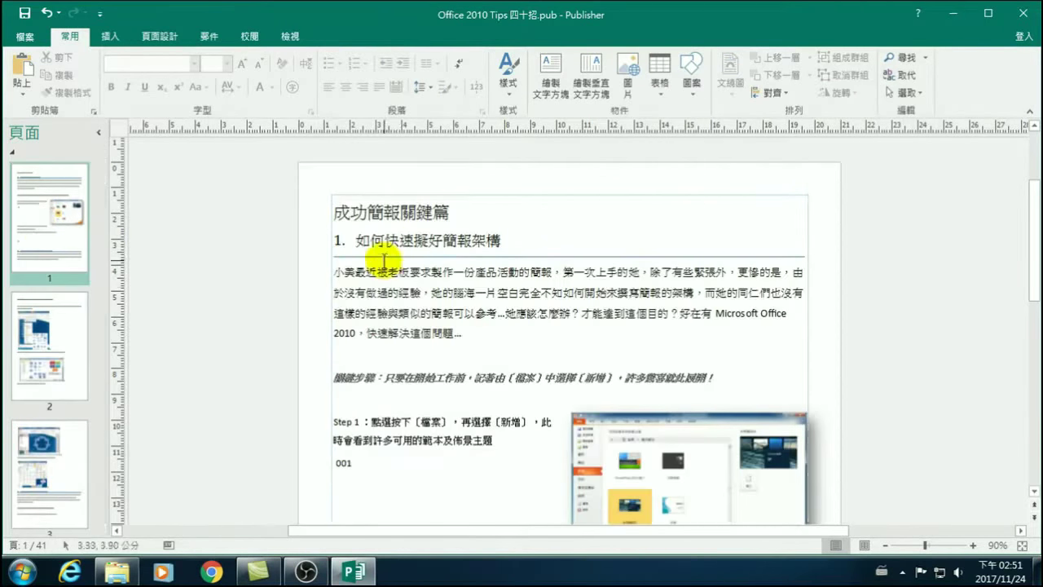
{"action": "left_click", "coordinate": [382, 259]}
{"action": "scroll", "coordinate": [465, 459], "scroll_direction": "down", "scroll_amount": 7}
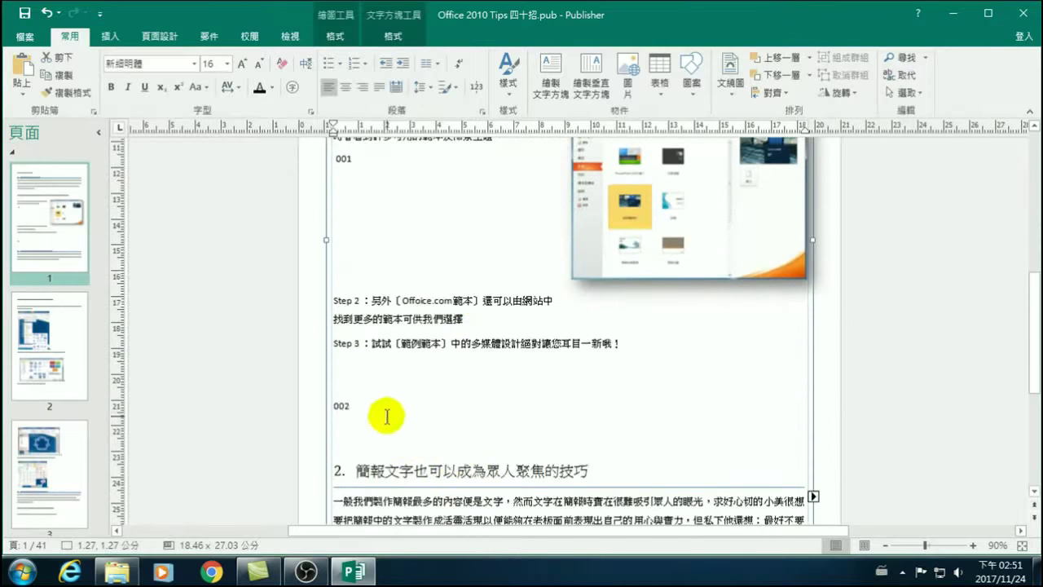
{"action": "scroll", "coordinate": [381, 412], "scroll_direction": "down", "scroll_amount": 1}
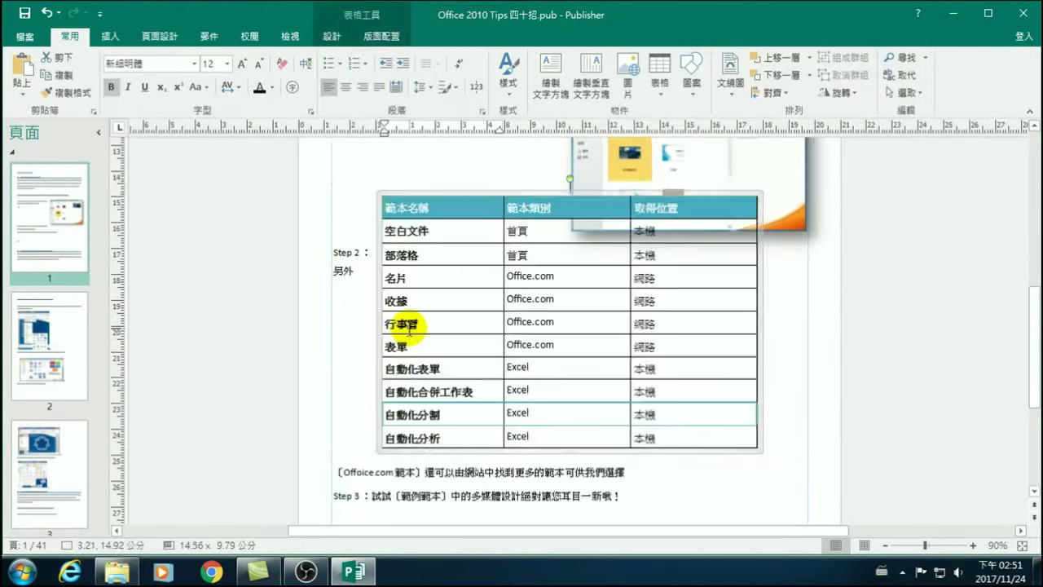
{"action": "right_click", "coordinate": [415, 344]}
{"action": "left_click", "coordinate": [380, 199]}
{"action": "left_click_drag", "start_coordinate": [380, 196], "coordinate": [594, 244]}
Resize the table to fit: widen it leftward and shorten its tall row.
{"action": "scroll", "coordinate": [612, 438], "scroll_direction": "down", "scroll_amount": 1}
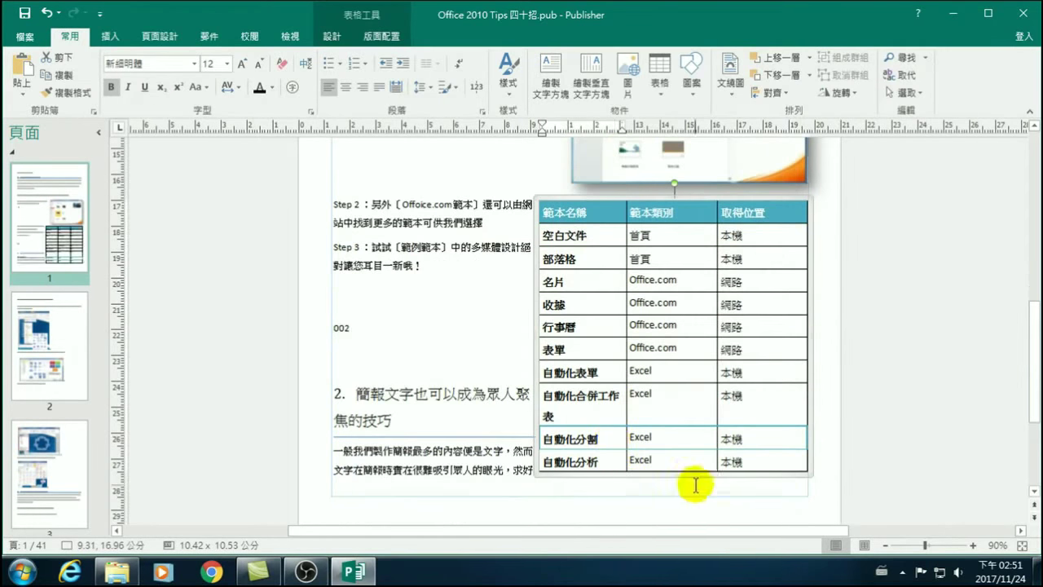
{"action": "left_click_drag", "start_coordinate": [675, 471], "coordinate": [674, 472]}
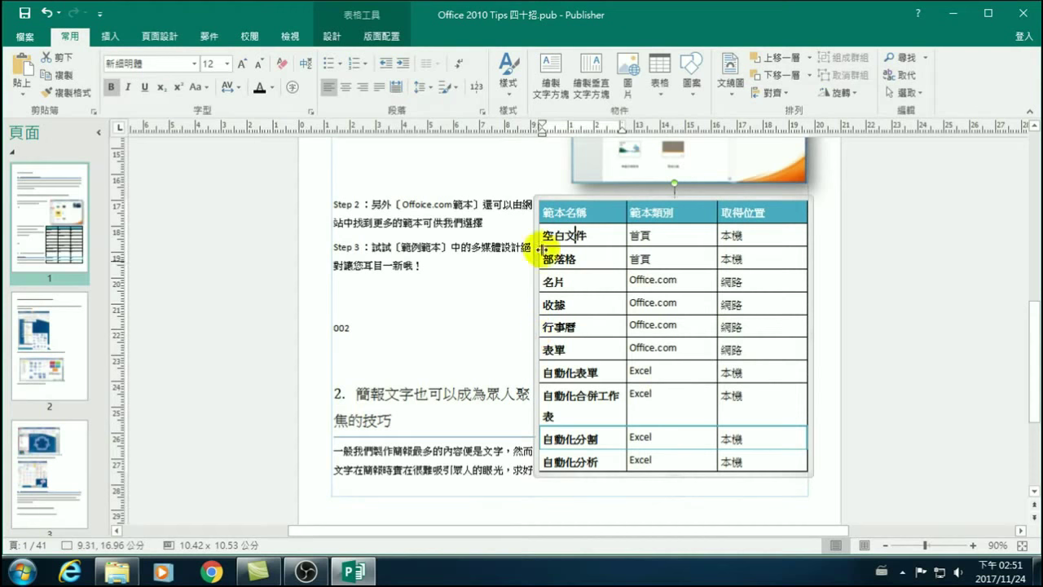
{"action": "left_click_drag", "start_coordinate": [534, 193], "coordinate": [478, 194]}
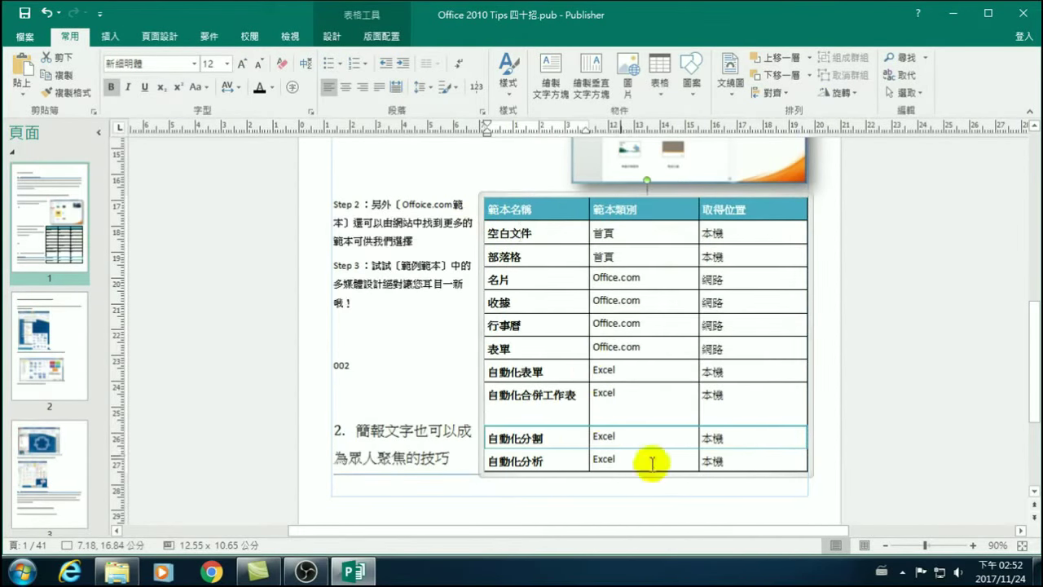
{"action": "left_click_drag", "start_coordinate": [648, 473], "coordinate": [647, 400]}
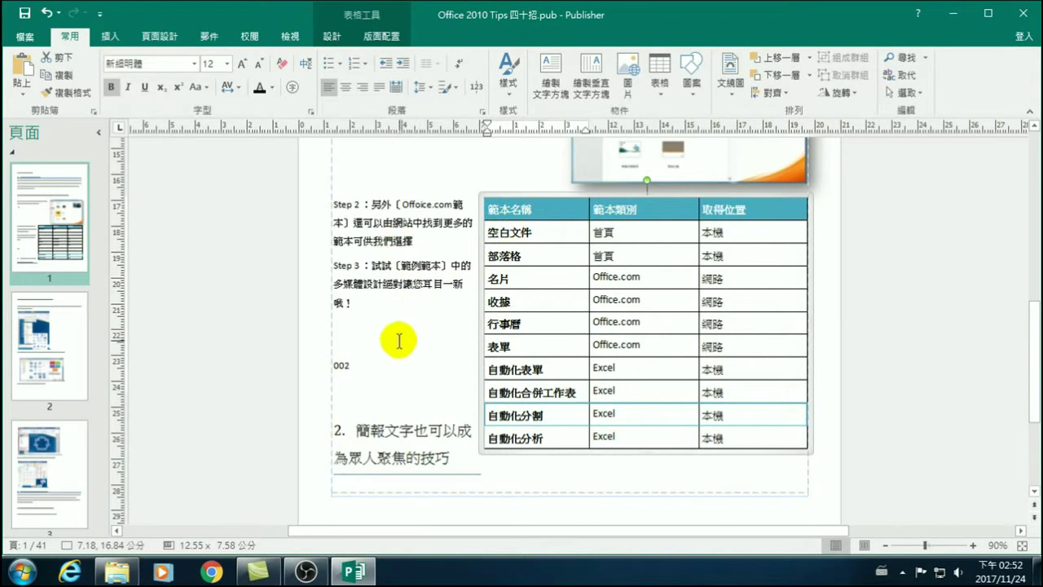
Push heading 2 onto page 2 with a line break and follow the text there.
{"action": "left_click", "coordinate": [359, 403]}
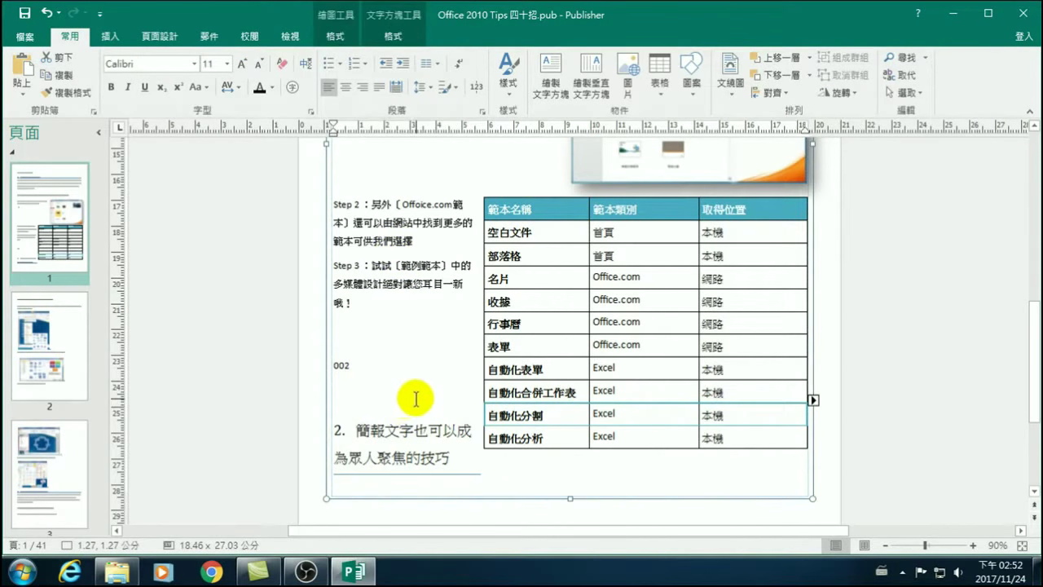
{"action": "key", "text": "Return"}
{"action": "key", "text": "Return"}
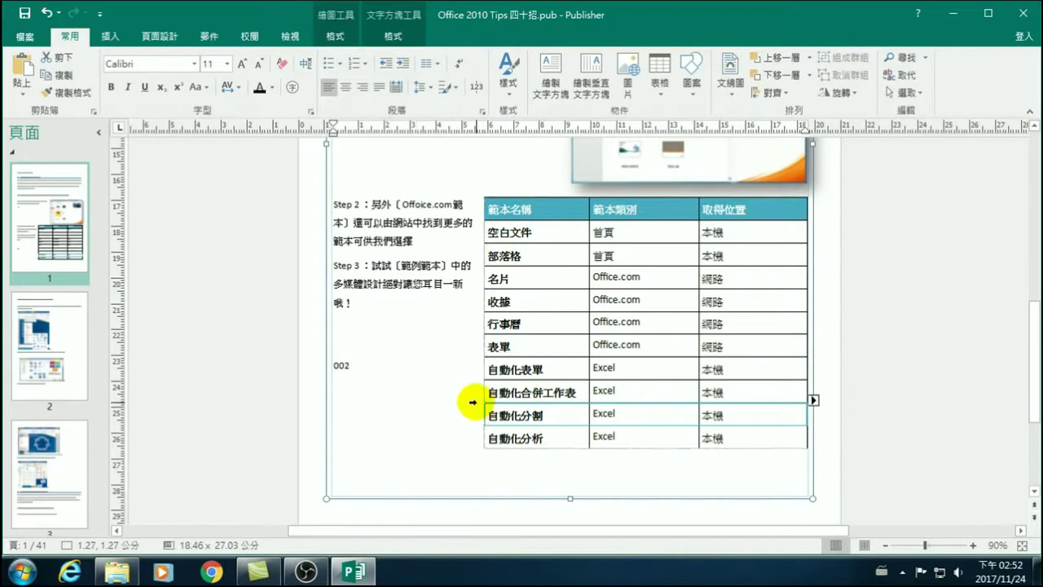
{"action": "scroll", "coordinate": [472, 400], "scroll_direction": "up", "scroll_amount": 1}
{"action": "scroll", "coordinate": [472, 400], "scroll_direction": "down", "scroll_amount": 2}
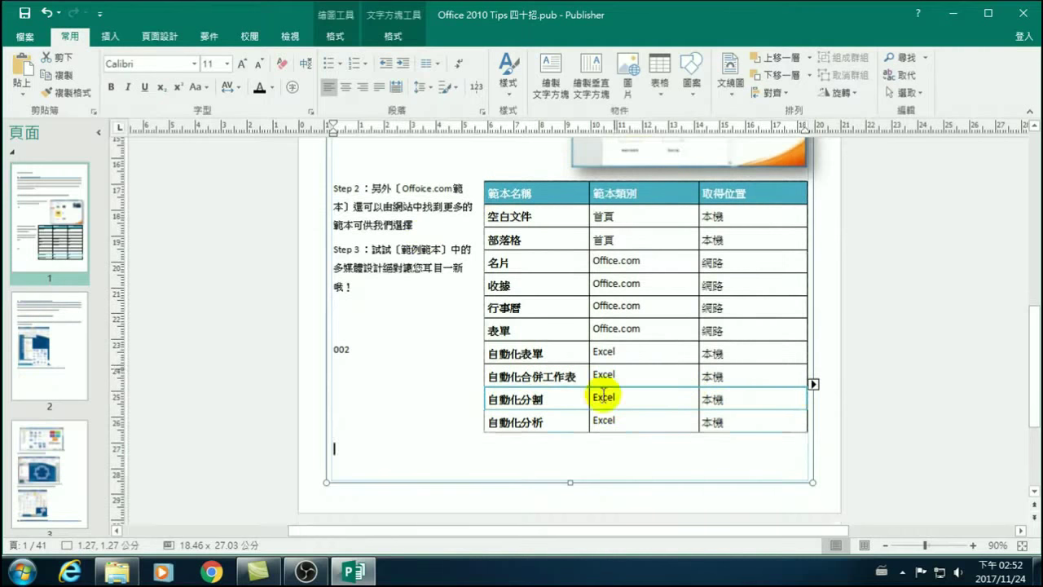
{"action": "left_click", "coordinate": [813, 383]}
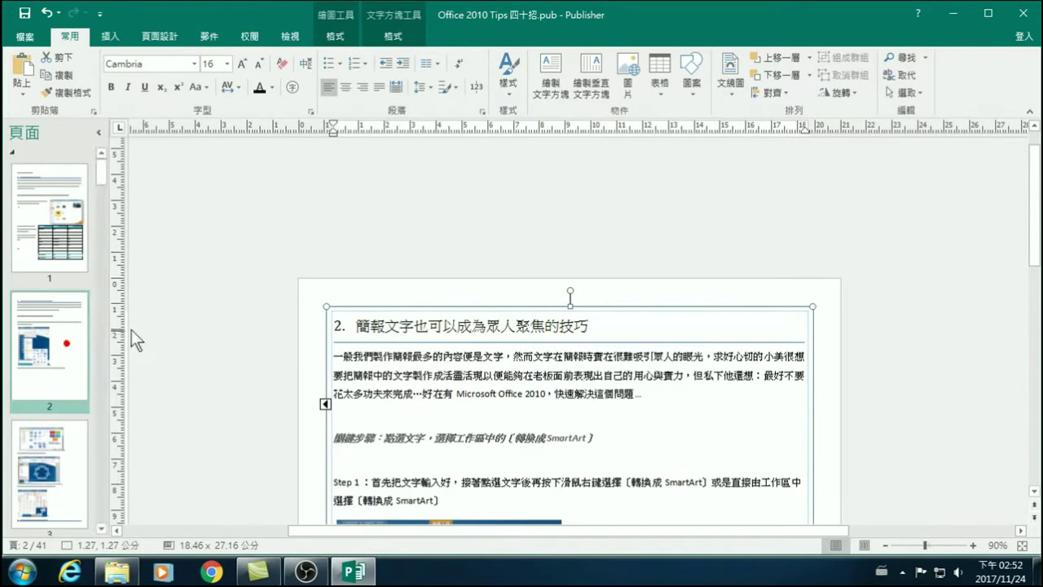
{"action": "scroll", "coordinate": [463, 337], "scroll_direction": "down", "scroll_amount": 1}
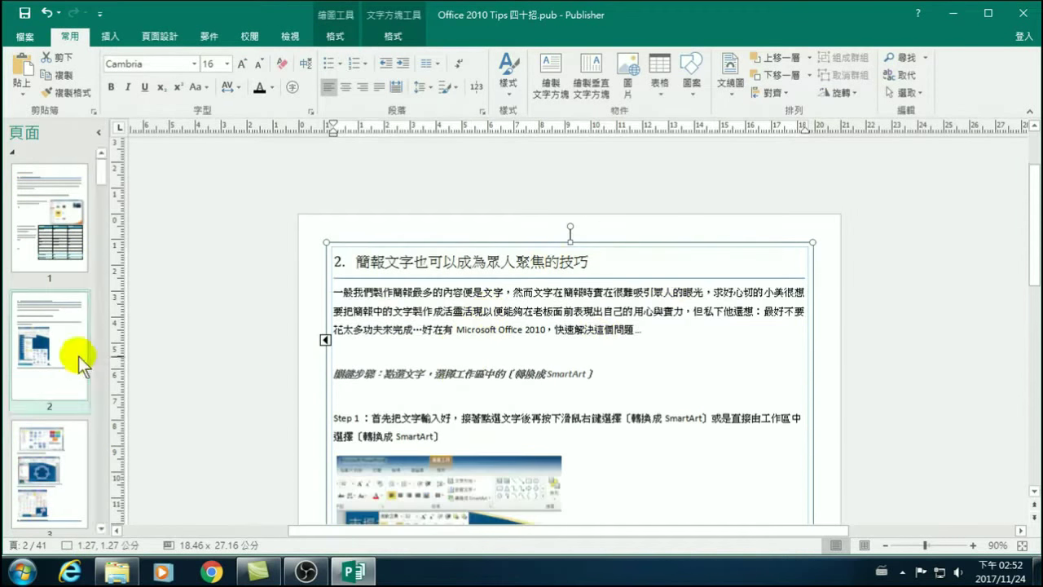
{"action": "scroll", "coordinate": [372, 413], "scroll_direction": "down", "scroll_amount": 1}
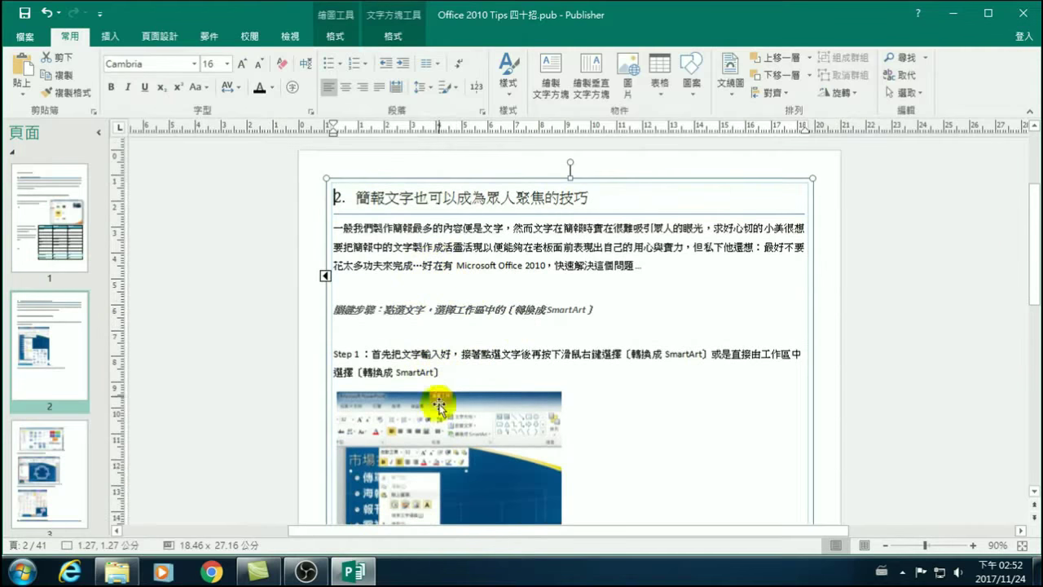
{"action": "left_click", "coordinate": [446, 432]}
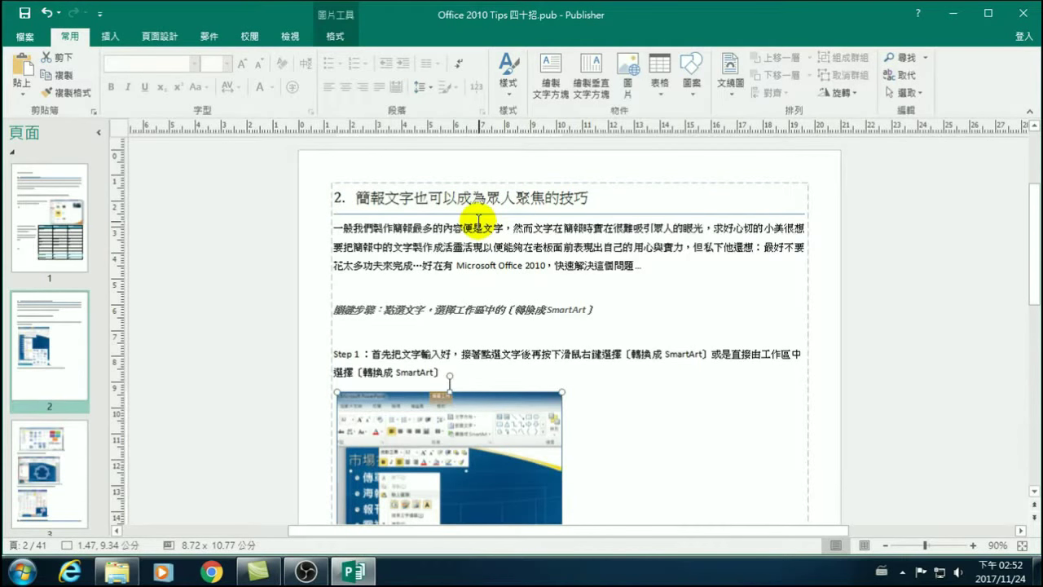
{"action": "scroll", "coordinate": [449, 346], "scroll_direction": "down", "scroll_amount": 4}
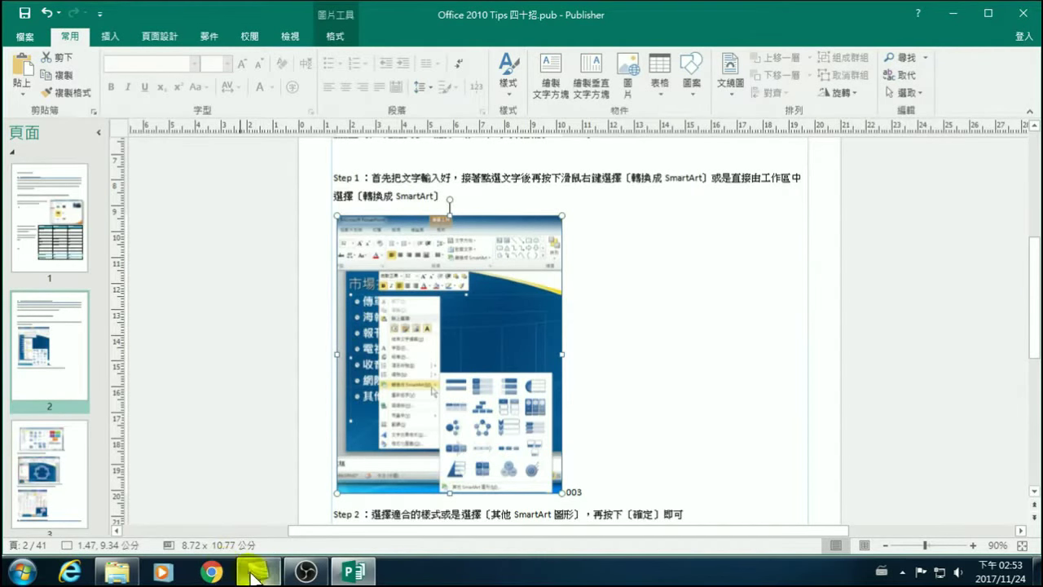
{"action": "mouse_move", "coordinate": [253, 575]}
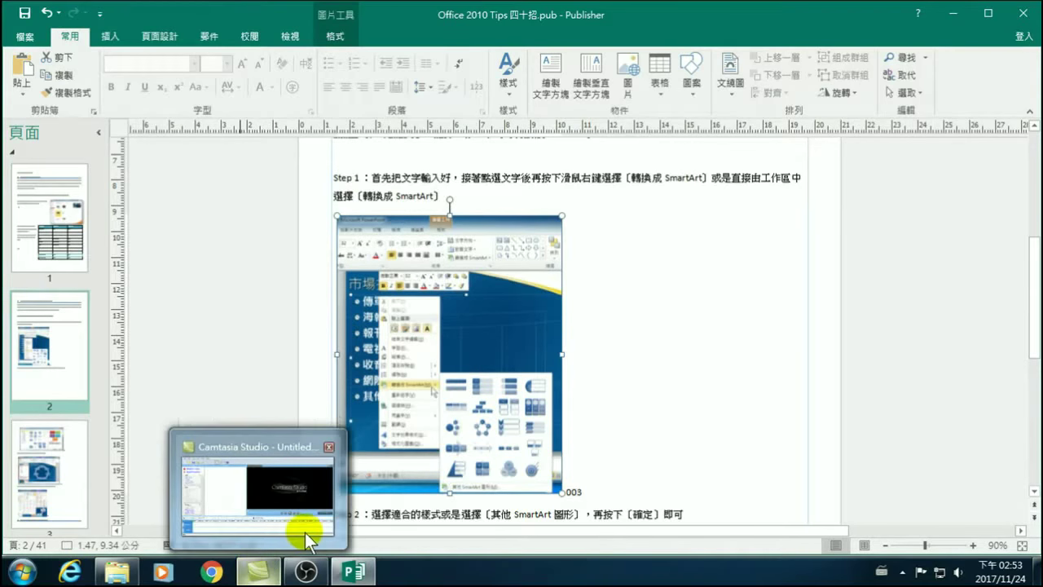
Switch from the screen recorder back to the Office 2010 Tips 四十招 publication in Publisher.
{"action": "mouse_move", "coordinate": [308, 532]}
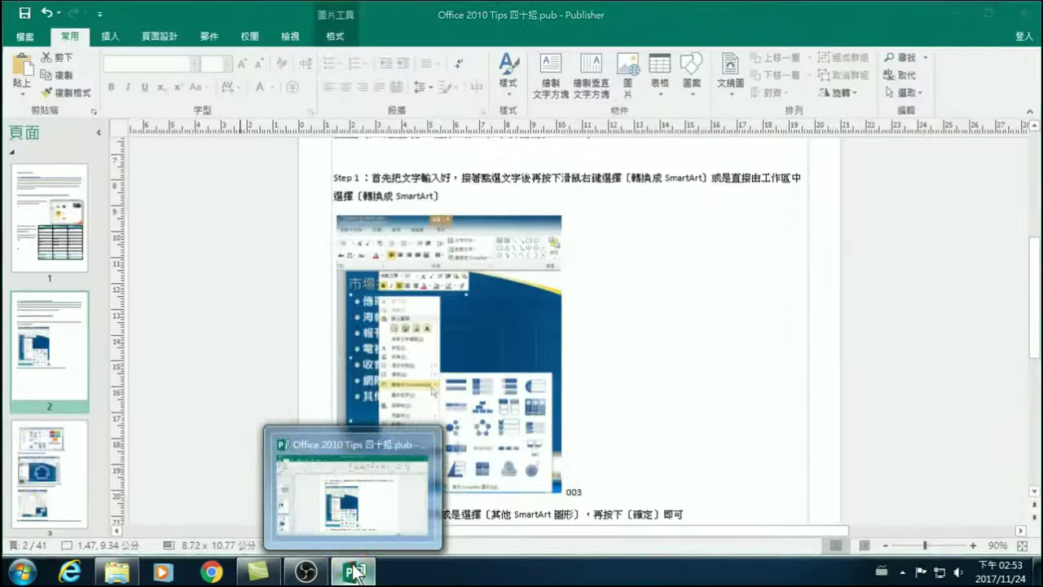
{"action": "left_click", "coordinate": [352, 570]}
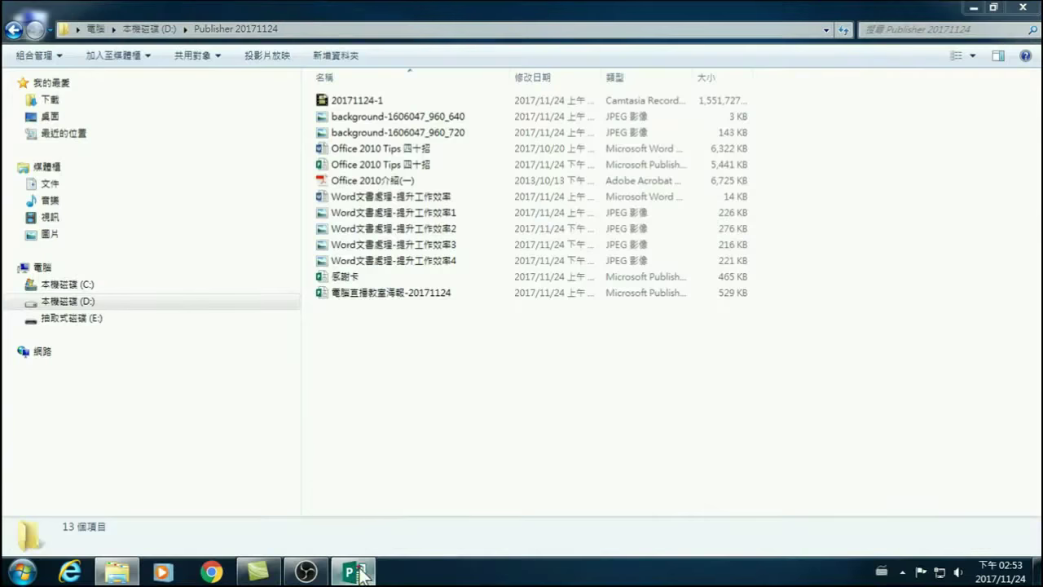
{"action": "left_click", "coordinate": [352, 571]}
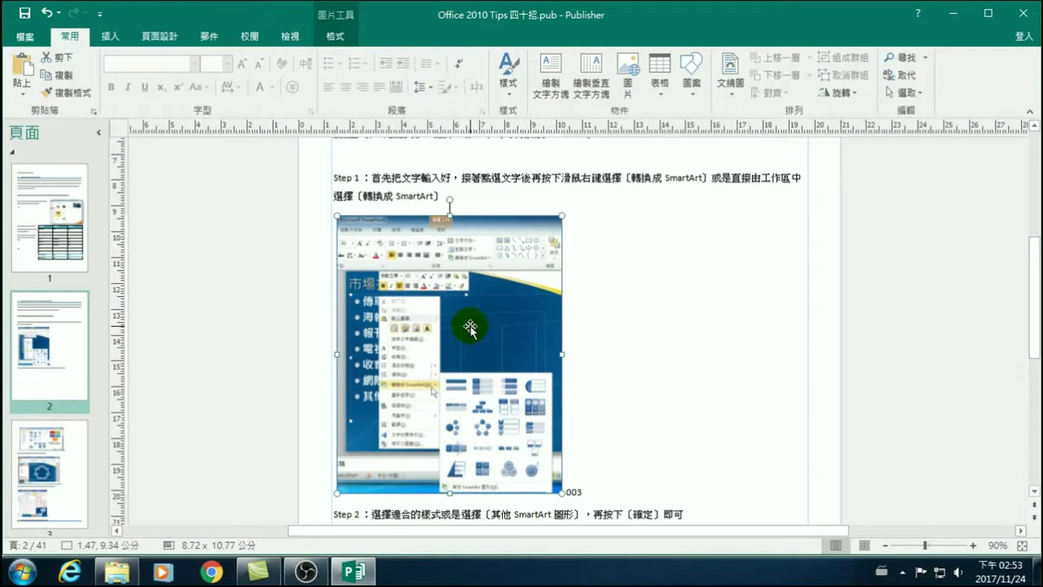
Scroll through page 2's SmartArt steps, then return to page 1.
{"action": "scroll", "coordinate": [408, 158], "scroll_direction": "up", "scroll_amount": 3}
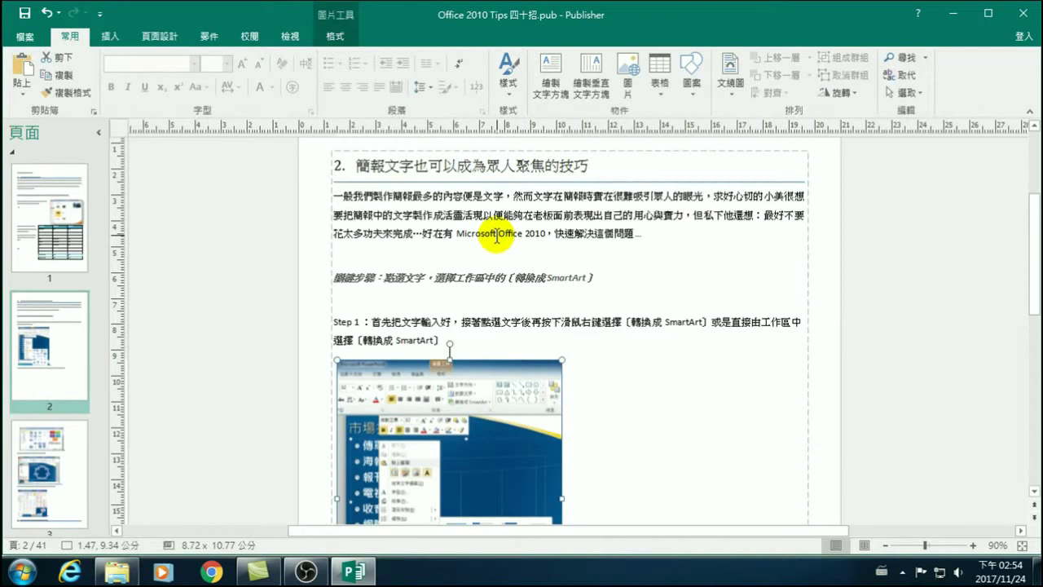
{"action": "scroll", "coordinate": [449, 326], "scroll_direction": "down", "scroll_amount": 3}
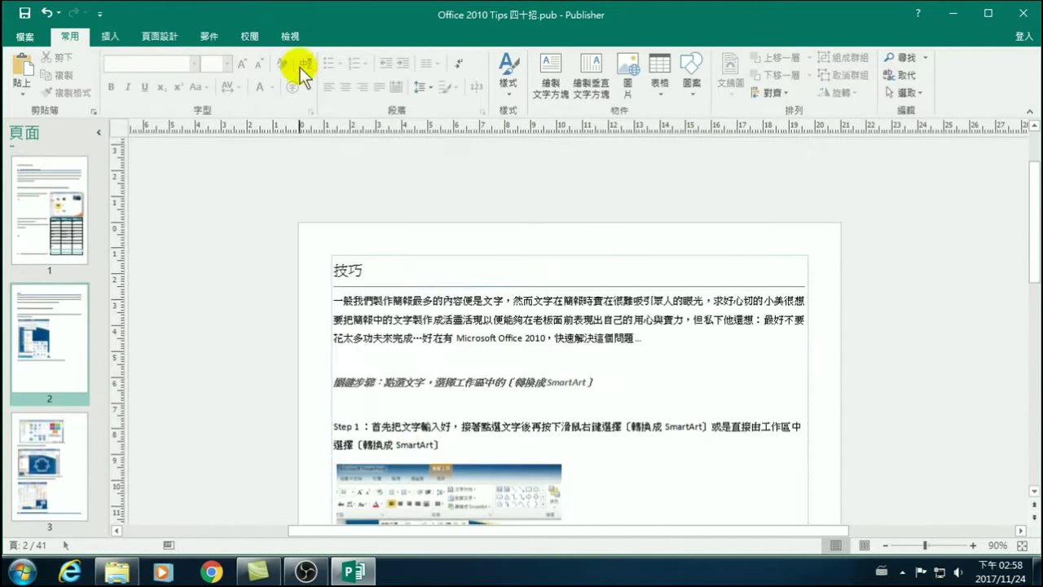
{"action": "left_click", "coordinate": [50, 208]}
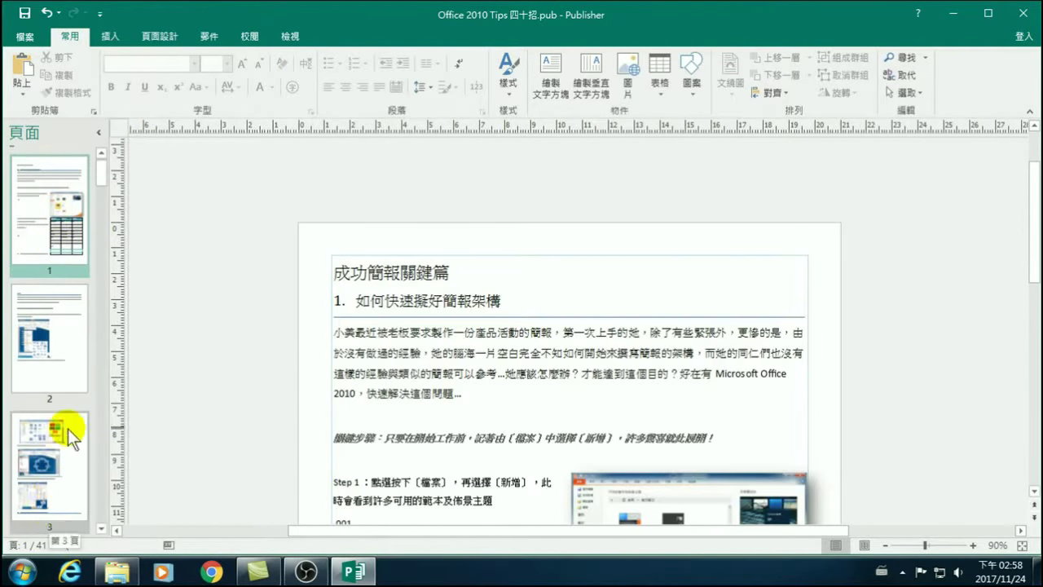
Open page 2 and follow the Step 2 text frame to its continuation on page 3.
{"action": "scroll", "coordinate": [515, 344], "scroll_direction": "down", "scroll_amount": 2}
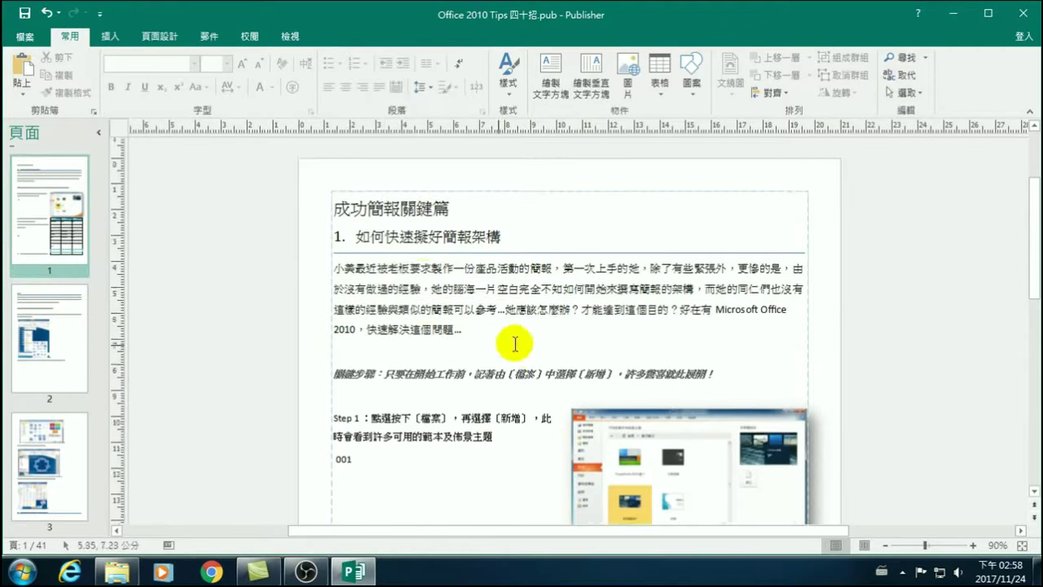
{"action": "scroll", "coordinate": [515, 344], "scroll_direction": "down", "scroll_amount": 8}
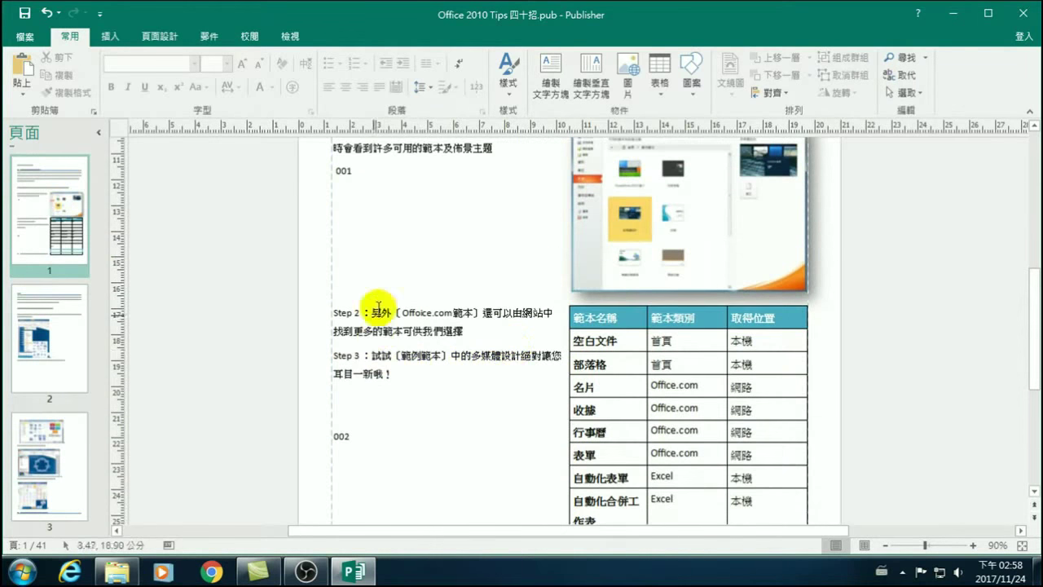
{"action": "scroll", "coordinate": [383, 318], "scroll_direction": "up", "scroll_amount": 2}
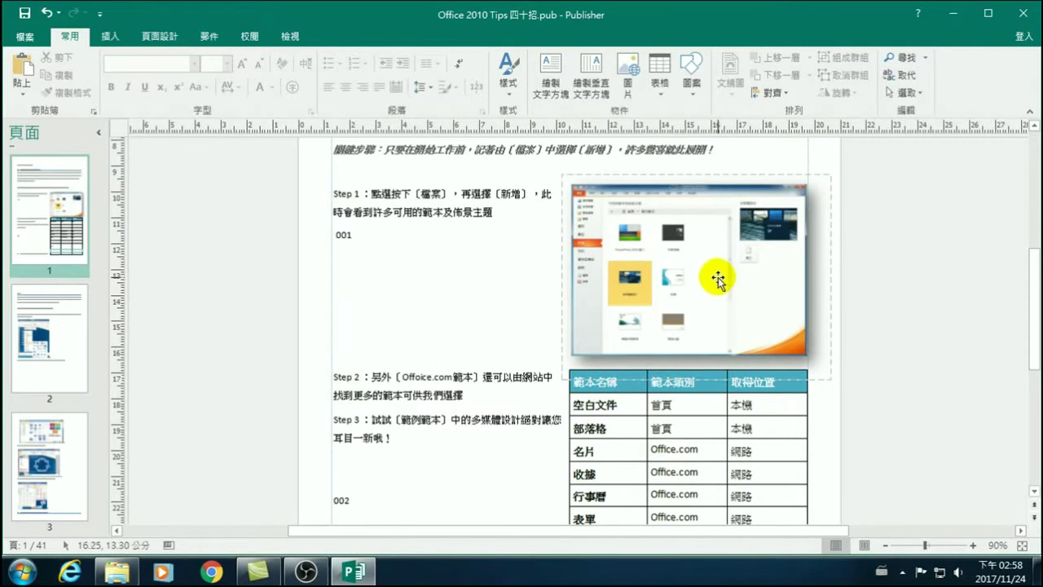
{"action": "left_click", "coordinate": [63, 341]}
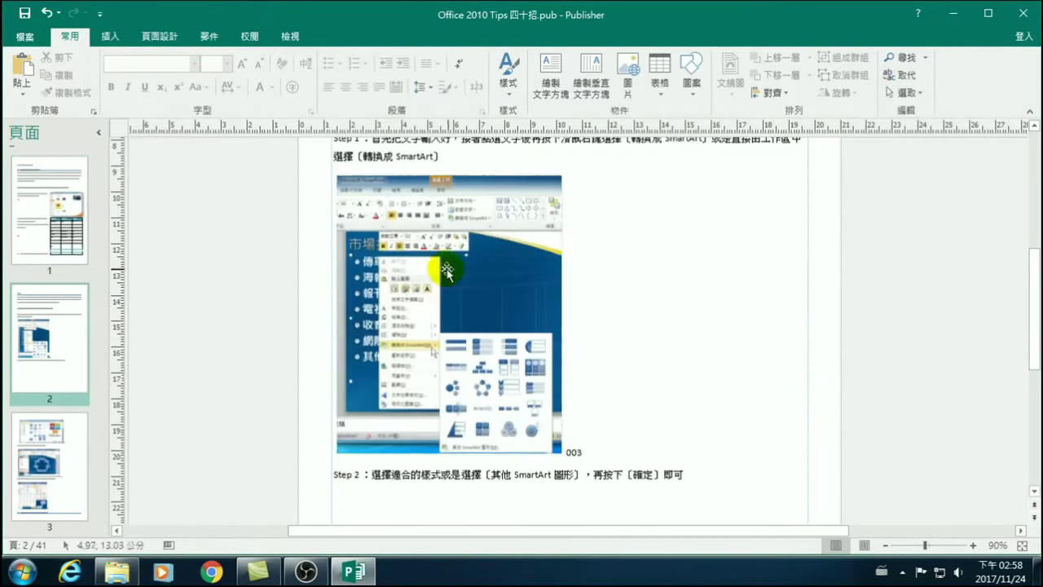
{"action": "scroll", "coordinate": [438, 269], "scroll_direction": "up", "scroll_amount": 1}
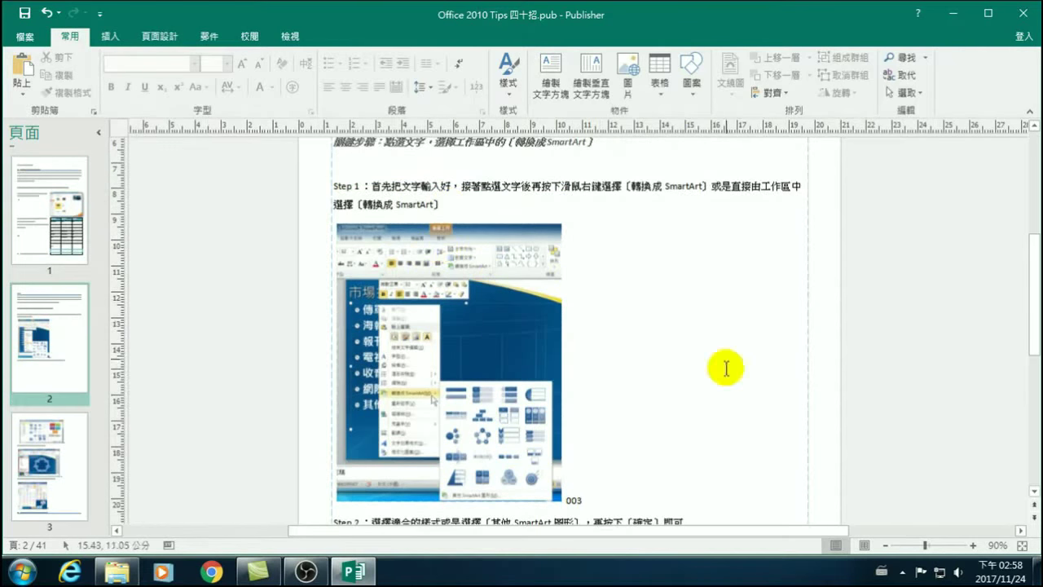
{"action": "scroll", "coordinate": [725, 368], "scroll_direction": "down", "scroll_amount": 5}
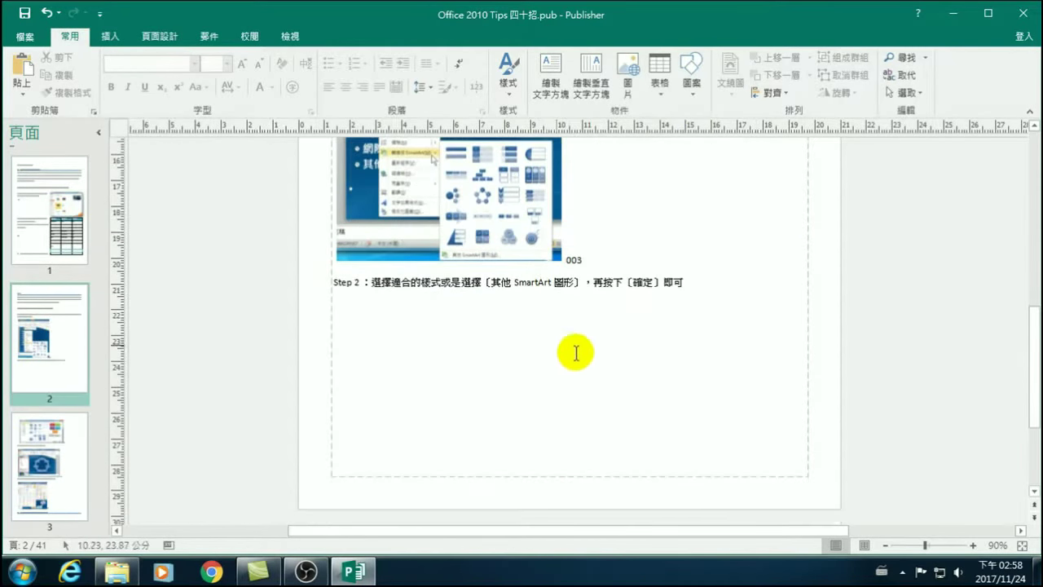
{"action": "scroll", "coordinate": [444, 359], "scroll_direction": "down", "scroll_amount": 4}
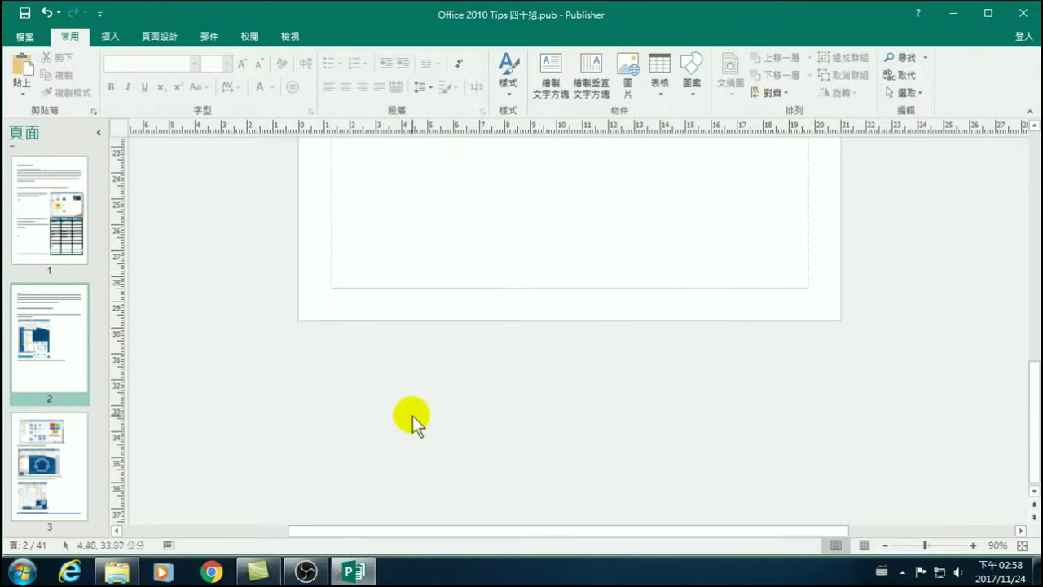
{"action": "scroll", "coordinate": [734, 261], "scroll_direction": "up", "scroll_amount": 2}
{"action": "left_click", "coordinate": [740, 270]}
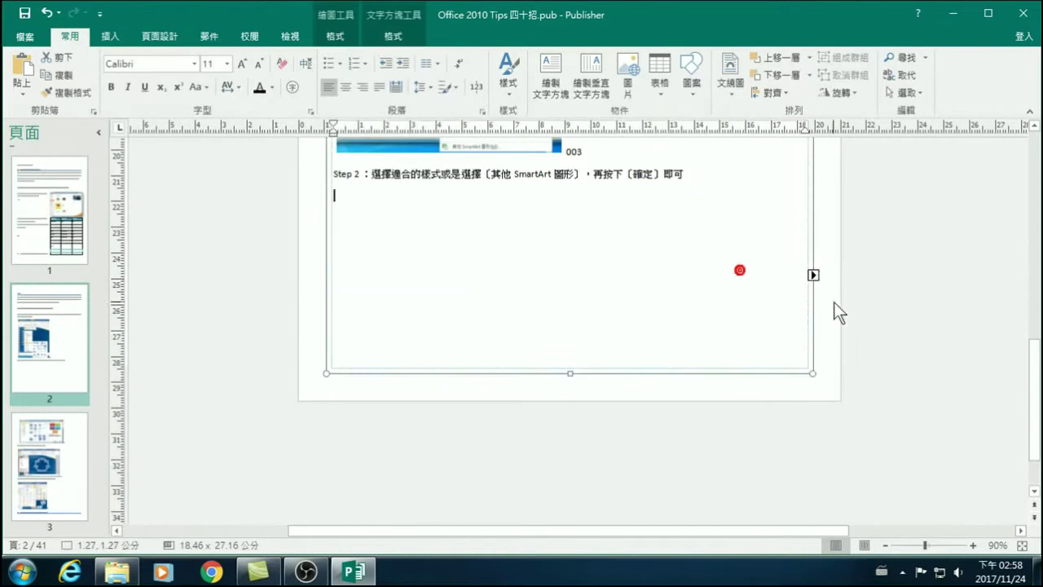
{"action": "left_click", "coordinate": [813, 275]}
{"action": "scroll", "coordinate": [562, 359], "scroll_direction": "down", "scroll_amount": 3}
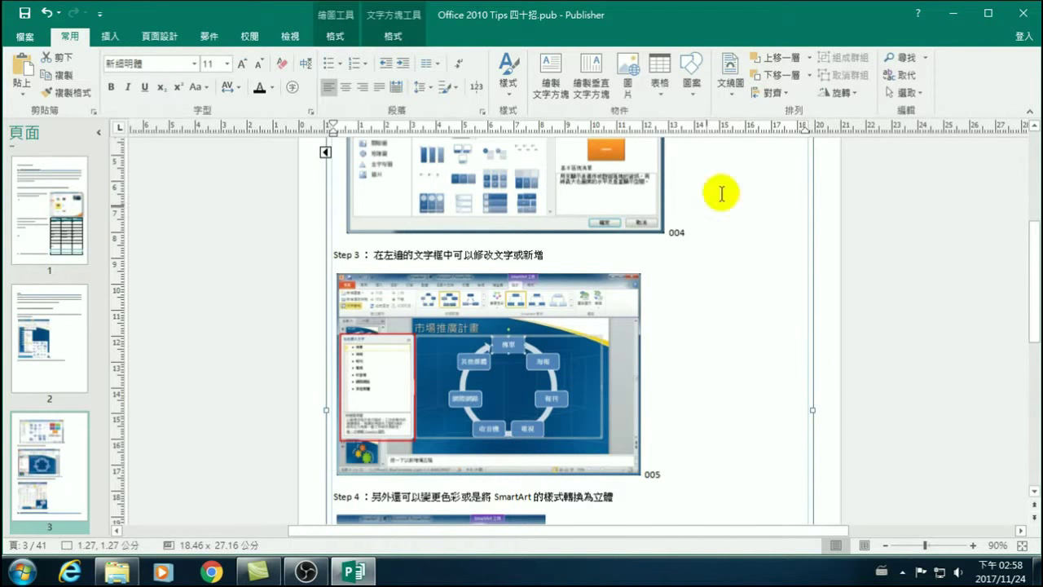
Set page 1's main text frame to two columns (兩欄).
{"action": "left_click", "coordinate": [26, 193]}
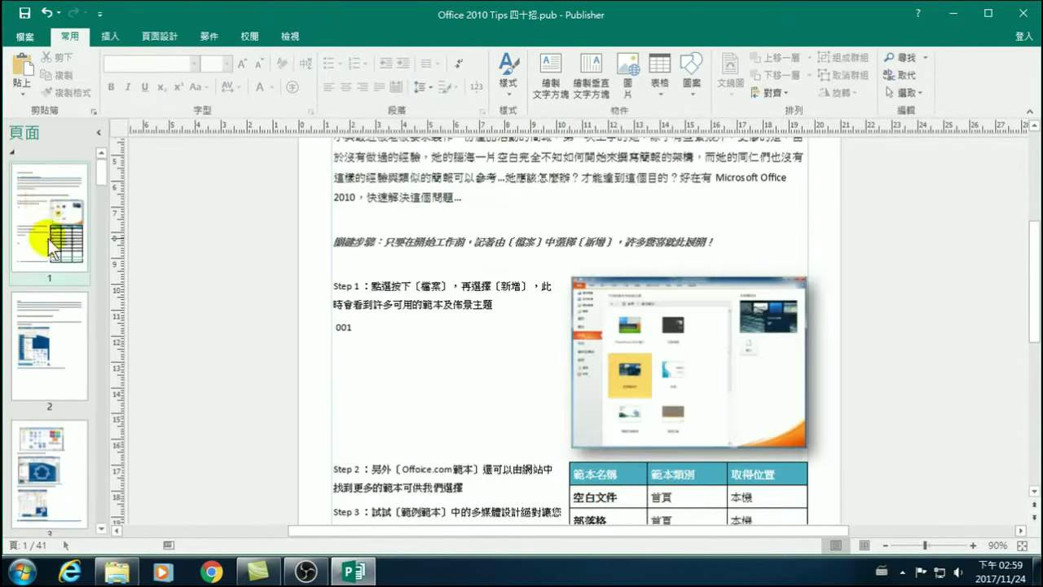
{"action": "left_click", "coordinate": [449, 177]}
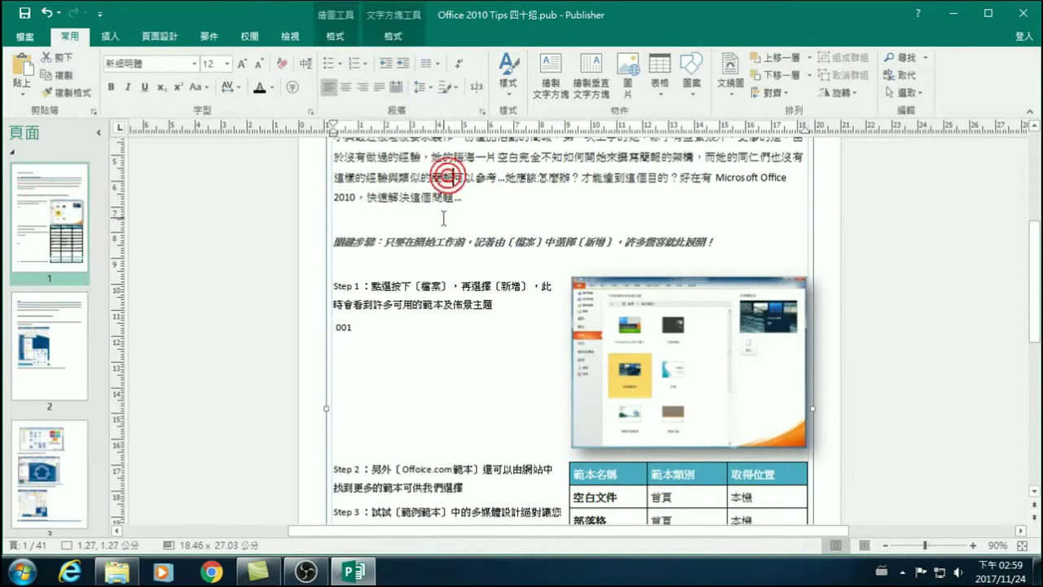
{"action": "scroll", "coordinate": [473, 236], "scroll_direction": "up", "scroll_amount": 2}
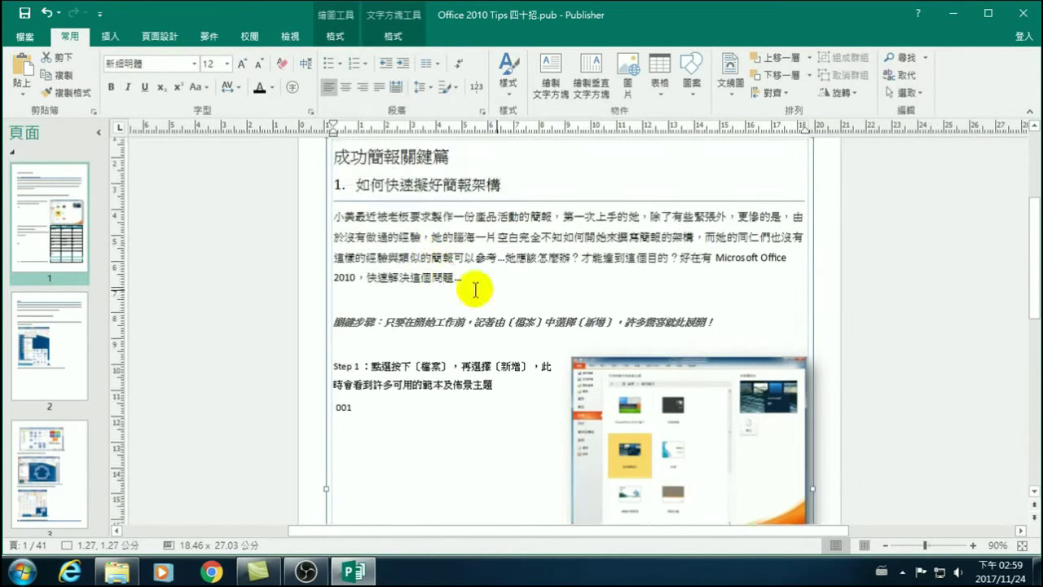
{"action": "left_click", "coordinate": [429, 63]}
{"action": "left_click", "coordinate": [467, 125]}
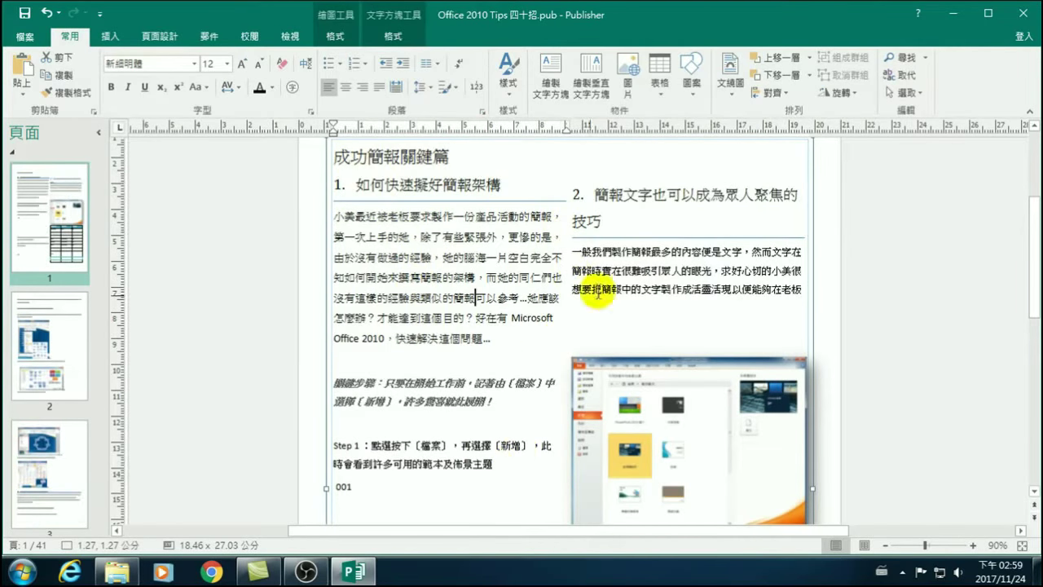
{"action": "scroll", "coordinate": [383, 220], "scroll_direction": "down", "scroll_amount": 8}
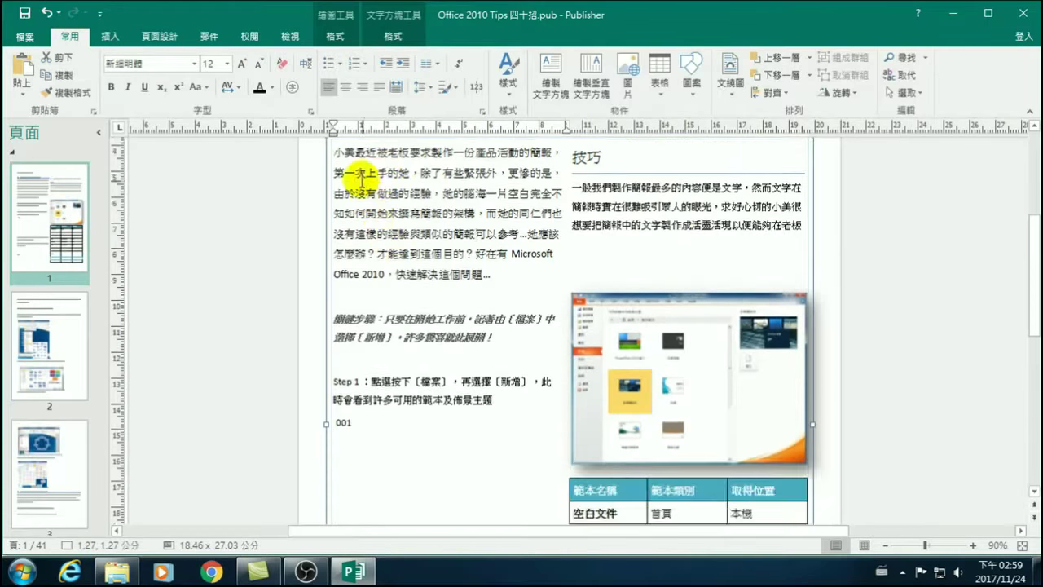
{"action": "scroll", "coordinate": [374, 208], "scroll_direction": "up", "scroll_amount": 8}
{"action": "scroll", "coordinate": [382, 326], "scroll_direction": "down", "scroll_amount": 1}
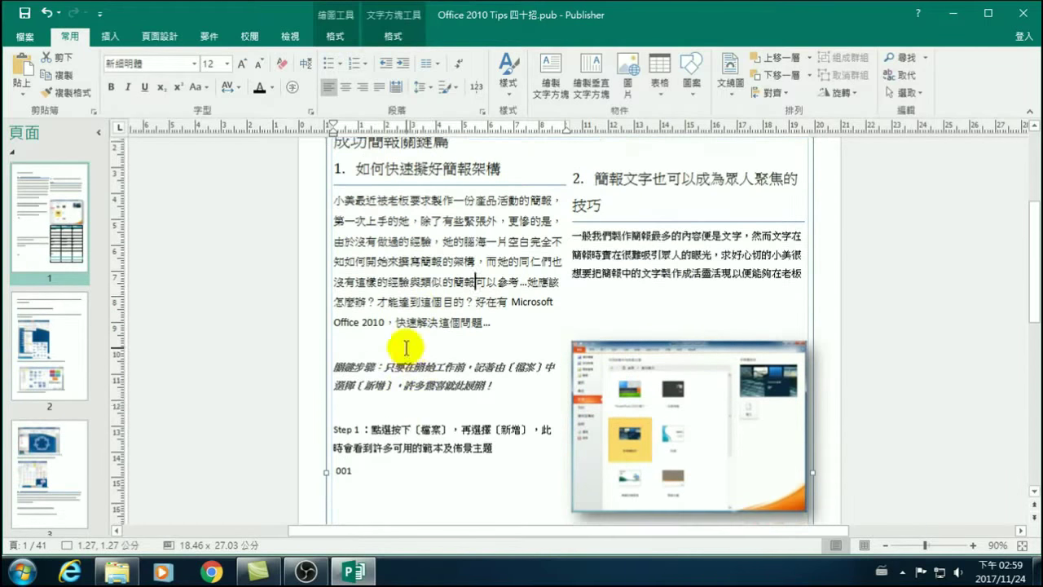
{"action": "scroll", "coordinate": [402, 350], "scroll_direction": "down", "scroll_amount": 3}
{"action": "scroll", "coordinate": [541, 350], "scroll_direction": "up", "scroll_amount": 4}
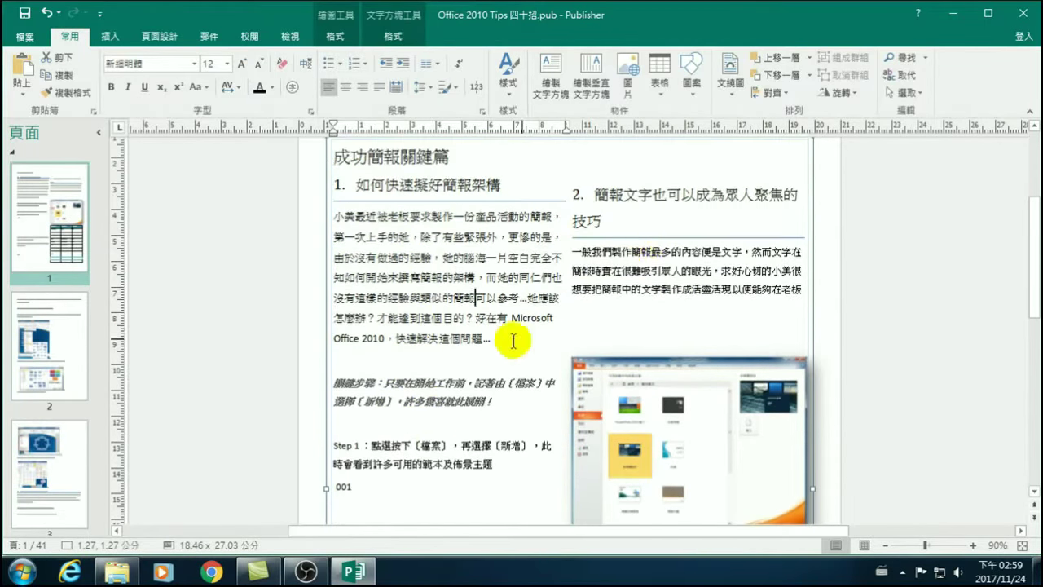
{"action": "scroll", "coordinate": [431, 408], "scroll_direction": "down", "scroll_amount": 4}
{"action": "left_click", "coordinate": [615, 299]}
Move the template screenshot into page 1's left column and shrink it to fit.
{"action": "left_click_drag", "start_coordinate": [615, 300], "coordinate": [400, 392]}
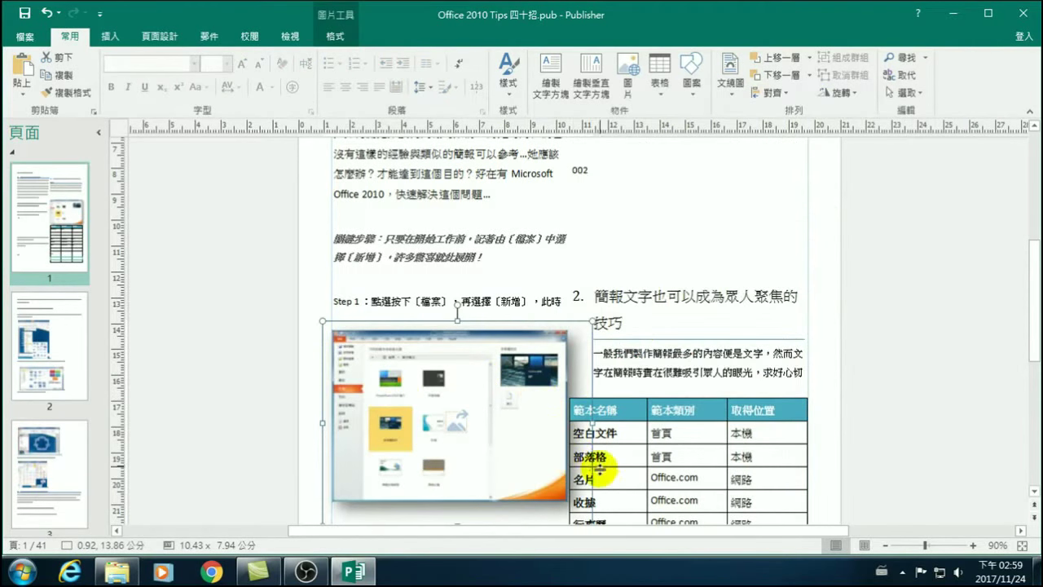
{"action": "scroll", "coordinate": [574, 447], "scroll_direction": "down", "scroll_amount": 2}
{"action": "scroll", "coordinate": [575, 447], "scroll_direction": "down", "scroll_amount": 2}
{"action": "left_click_drag", "start_coordinate": [538, 352], "coordinate": [560, 356]}
{"action": "scroll", "coordinate": [548, 334], "scroll_direction": "up", "scroll_amount": 1}
{"action": "scroll", "coordinate": [548, 333], "scroll_direction": "down", "scroll_amount": 4}
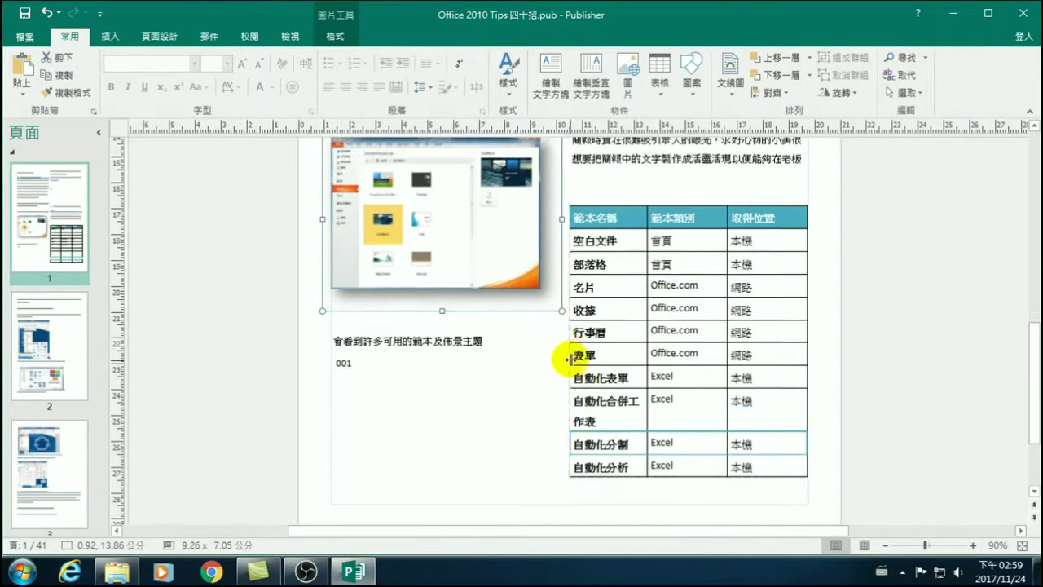
{"action": "scroll", "coordinate": [489, 383], "scroll_direction": "up", "scroll_amount": 2}
Nudge the template table into place in the right column, then open page 2.
{"action": "left_click", "coordinate": [661, 285]}
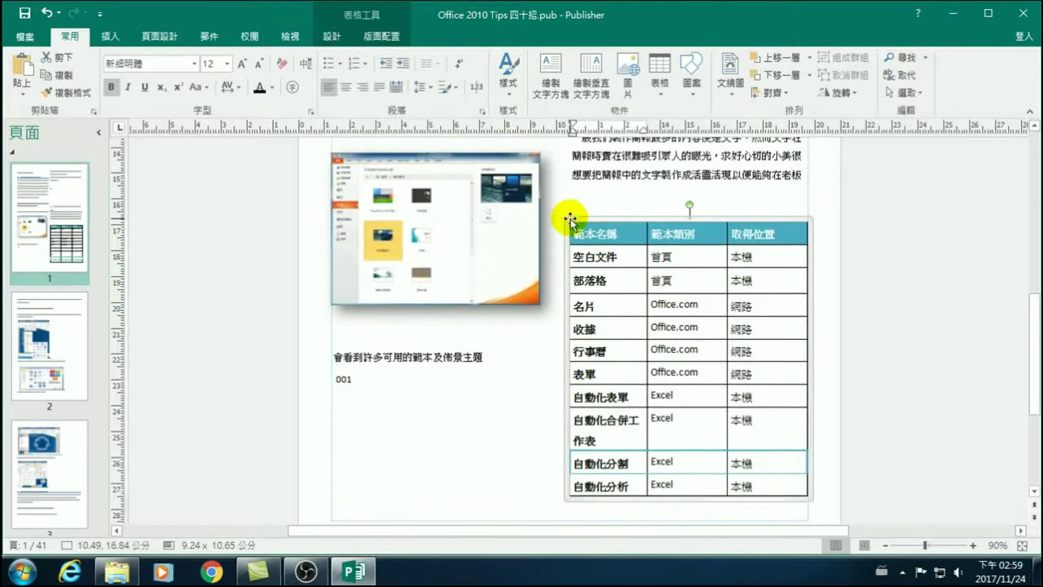
{"action": "mouse_move", "coordinate": [569, 222]}
{"action": "left_mouse_down"}
{"action": "mouse_move", "coordinate": [356, 373]}
{"action": "mouse_move", "coordinate": [396, 326]}
{"action": "mouse_move", "coordinate": [574, 204]}
{"action": "mouse_move", "coordinate": [560, 214]}
{"action": "left_mouse_up"}
{"action": "scroll", "coordinate": [621, 348], "scroll_direction": "down", "scroll_amount": 2}
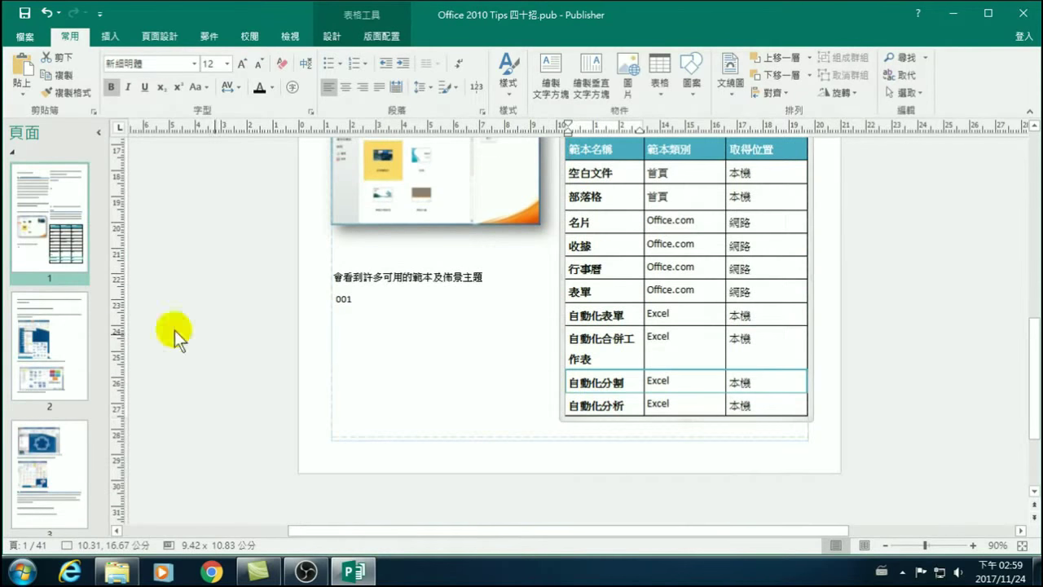
{"action": "left_click", "coordinate": [60, 346]}
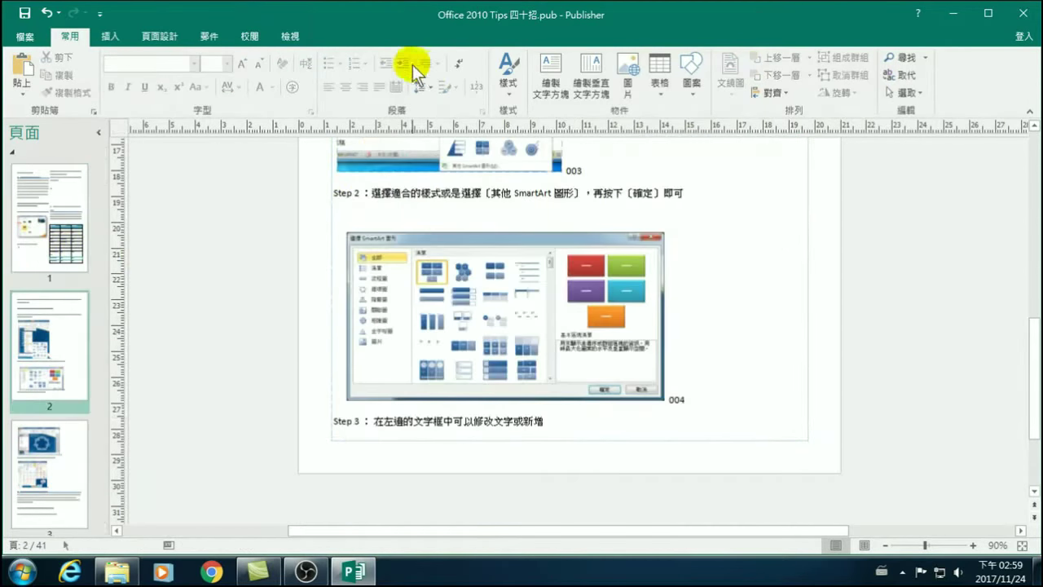
Set page 2's Step 2 text frame to two columns (兩欄).
{"action": "left_click", "coordinate": [408, 303]}
{"action": "left_click", "coordinate": [433, 194]}
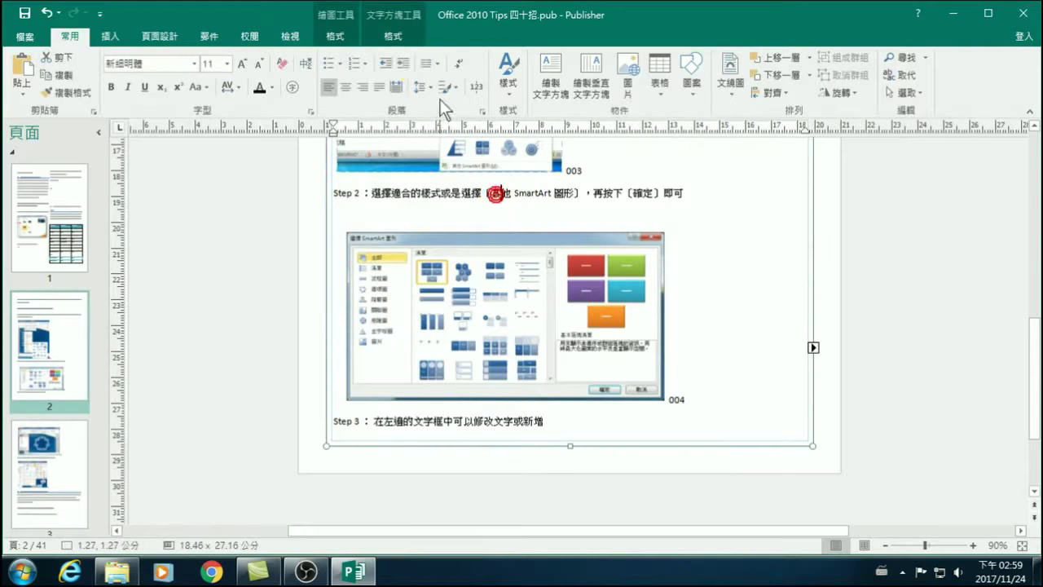
{"action": "left_click", "coordinate": [425, 60]}
{"action": "left_click", "coordinate": [473, 125]}
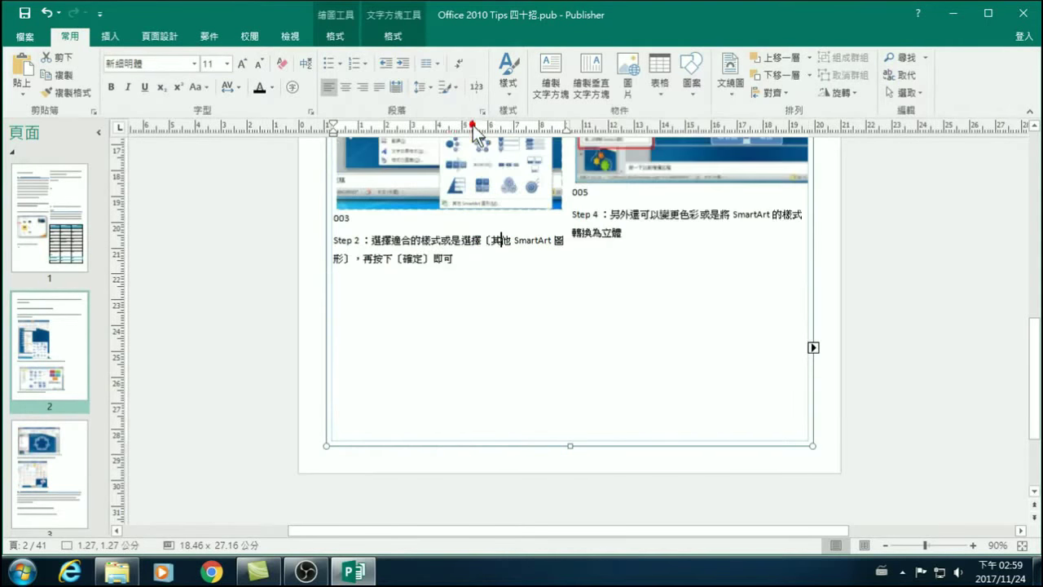
{"action": "scroll", "coordinate": [545, 279], "scroll_direction": "up", "scroll_amount": 5}
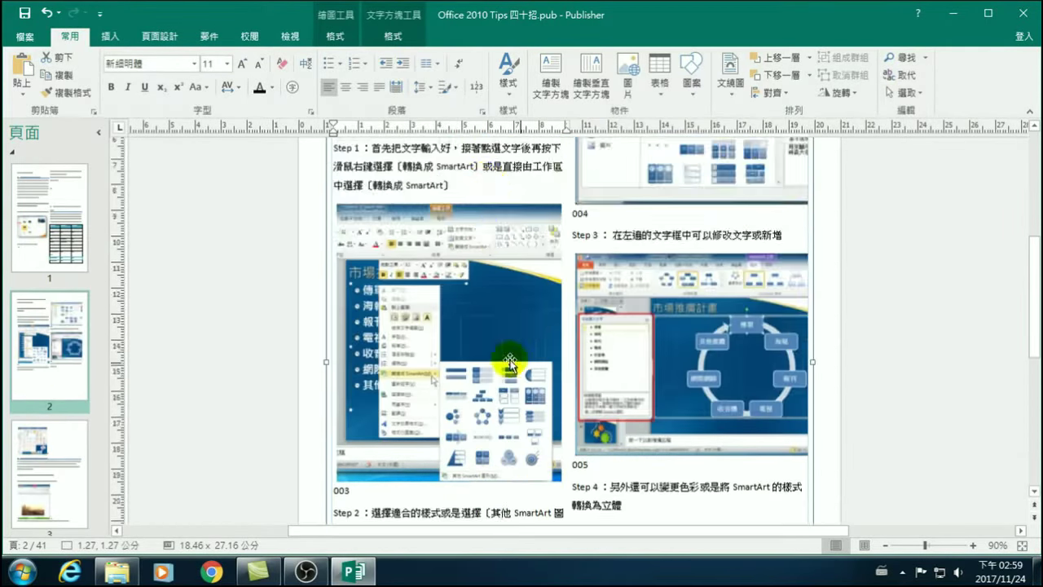
{"action": "scroll", "coordinate": [36, 419], "scroll_direction": "down", "scroll_amount": 3}
Set page 3's body text box to two columns (兩欄).
{"action": "left_click", "coordinate": [42, 274]}
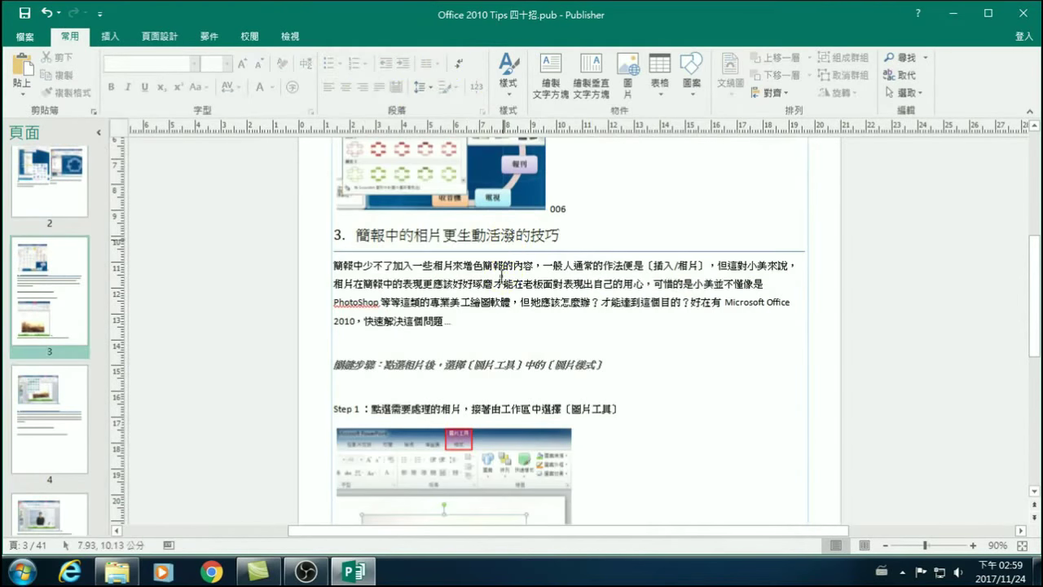
{"action": "scroll", "coordinate": [463, 273], "scroll_direction": "down", "scroll_amount": 5}
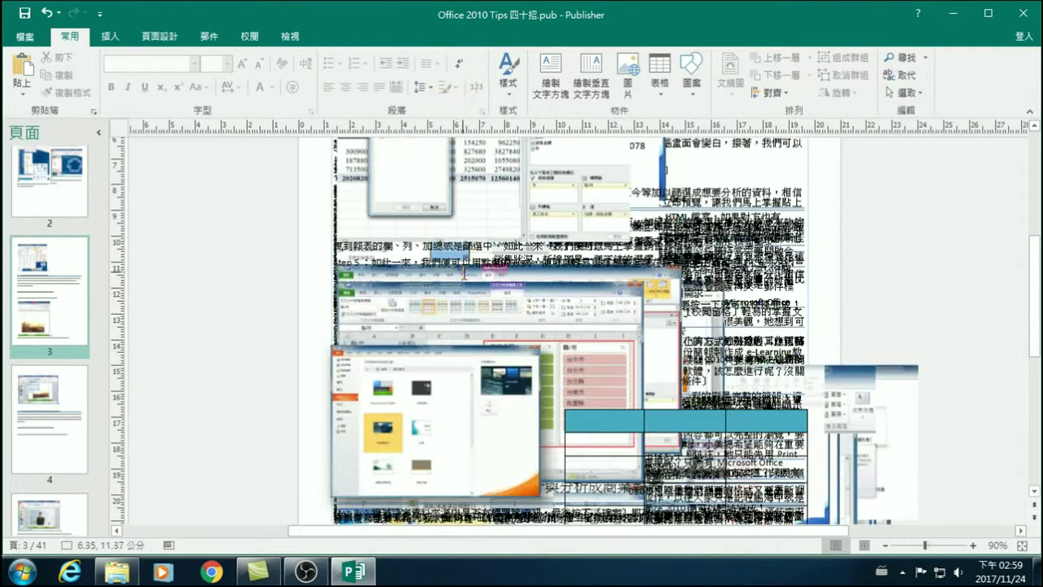
{"action": "left_click", "coordinate": [47, 12]}
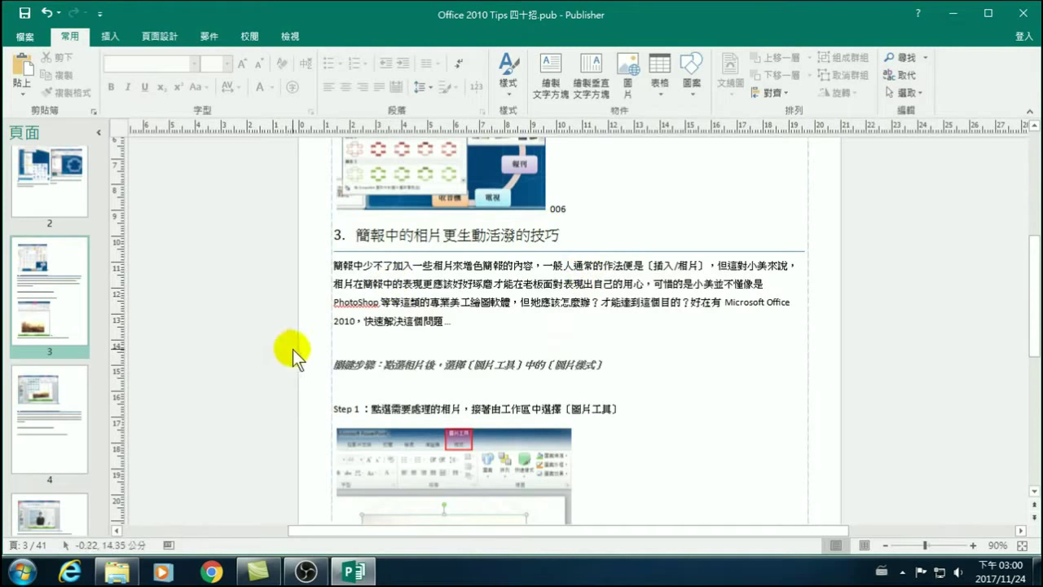
{"action": "left_click", "coordinate": [69, 276]}
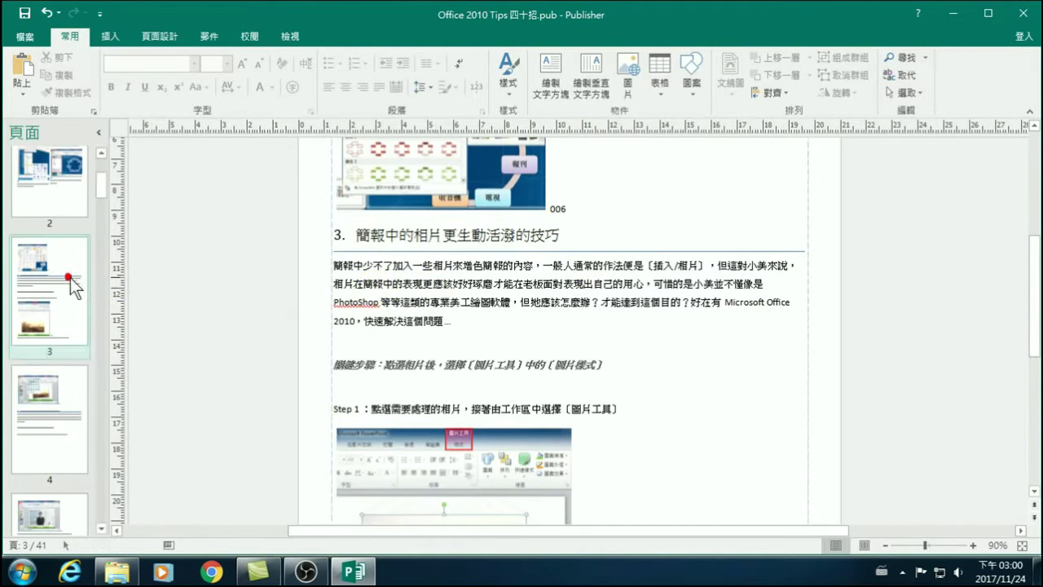
{"action": "left_click", "coordinate": [412, 265]}
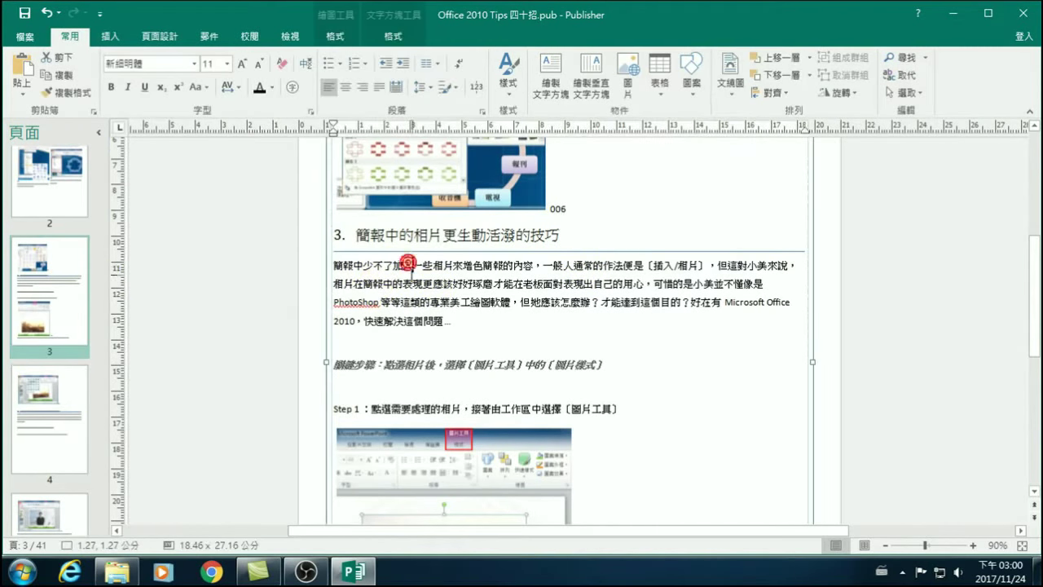
{"action": "left_click", "coordinate": [430, 63]}
{"action": "left_click", "coordinate": [479, 121]}
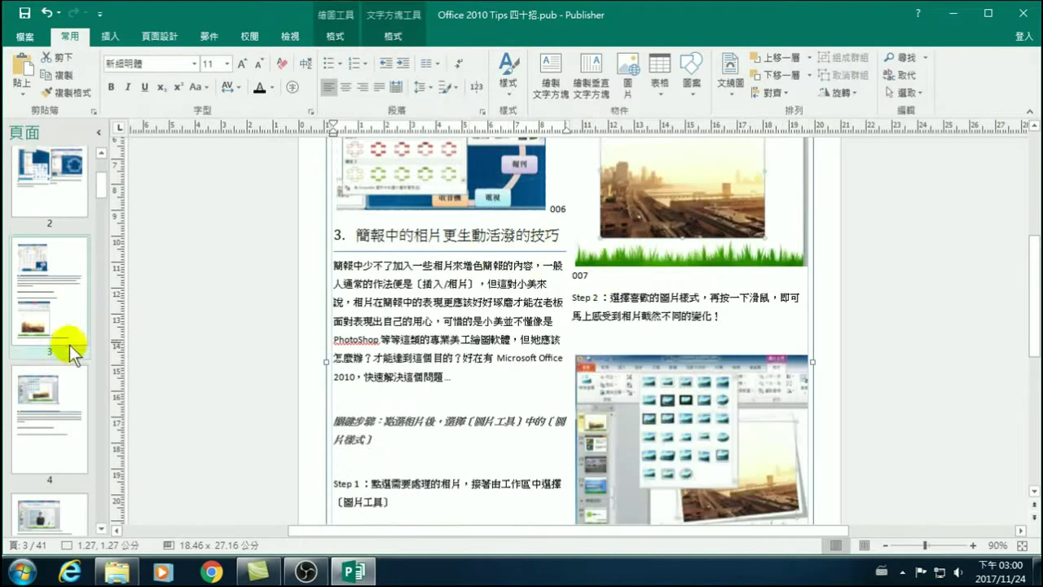
Switch page 4's text box to two columns (兩欄).
{"action": "left_click", "coordinate": [46, 389]}
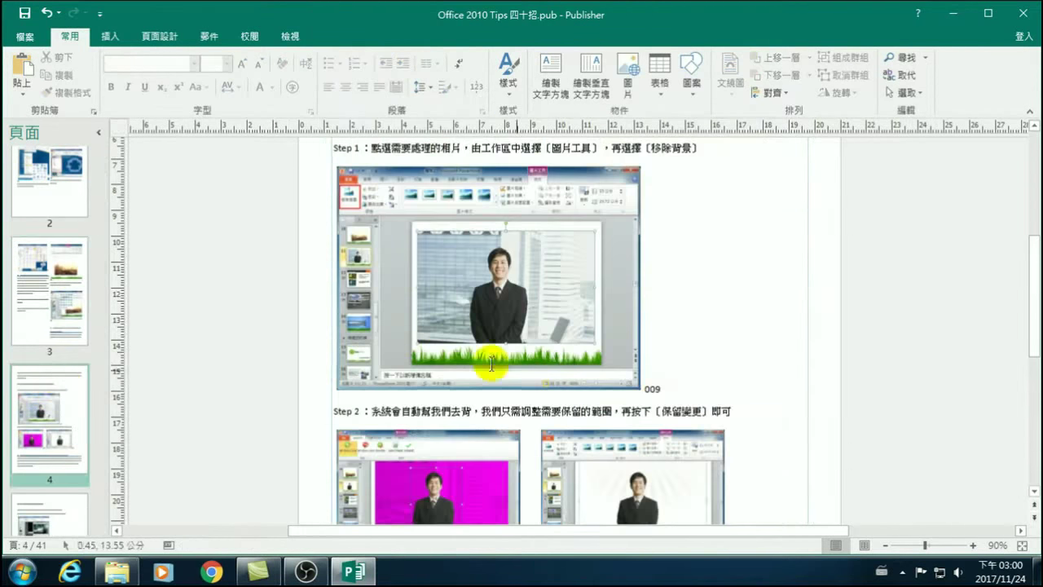
{"action": "left_click", "coordinate": [572, 406]}
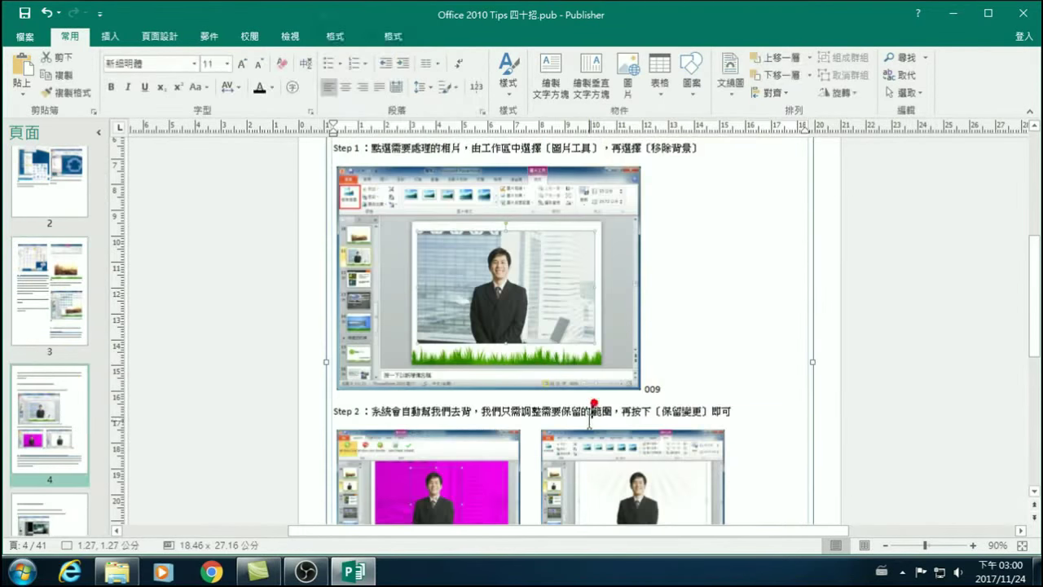
{"action": "left_click", "coordinate": [430, 64]}
{"action": "left_click", "coordinate": [466, 124]}
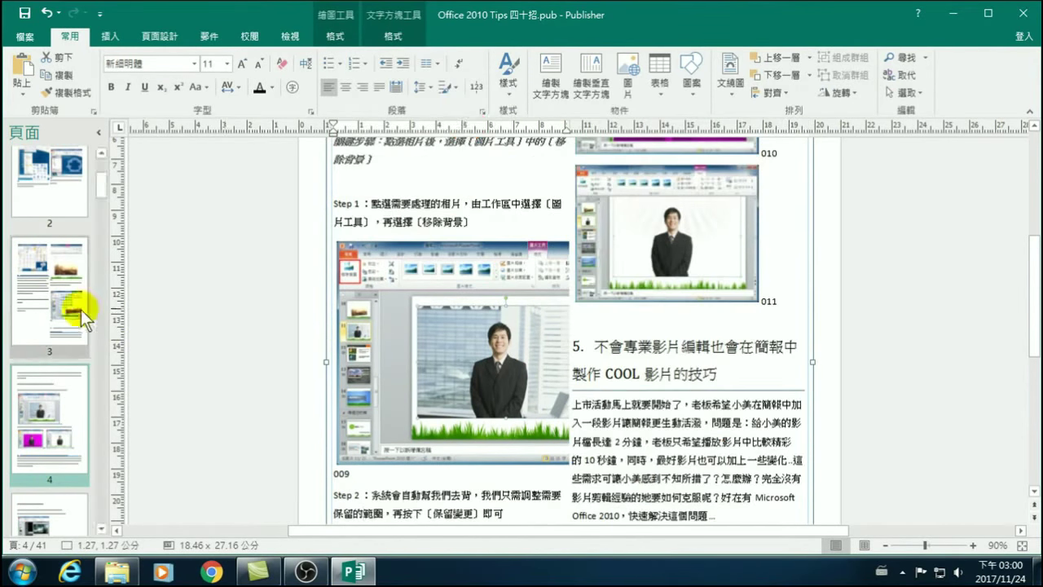
{"action": "scroll", "coordinate": [42, 311], "scroll_direction": "down", "scroll_amount": 2}
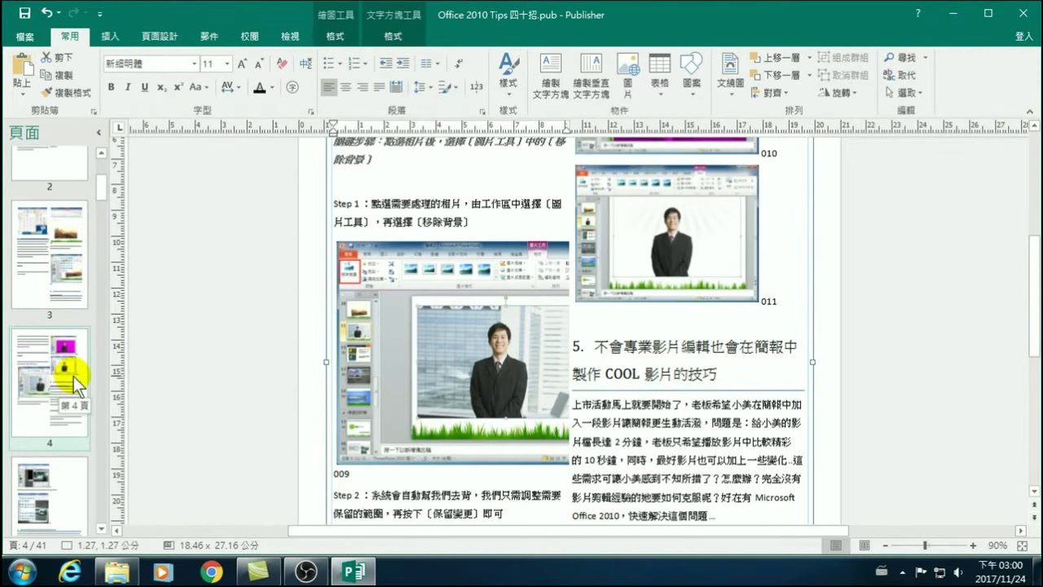
{"action": "left_click", "coordinate": [430, 203]}
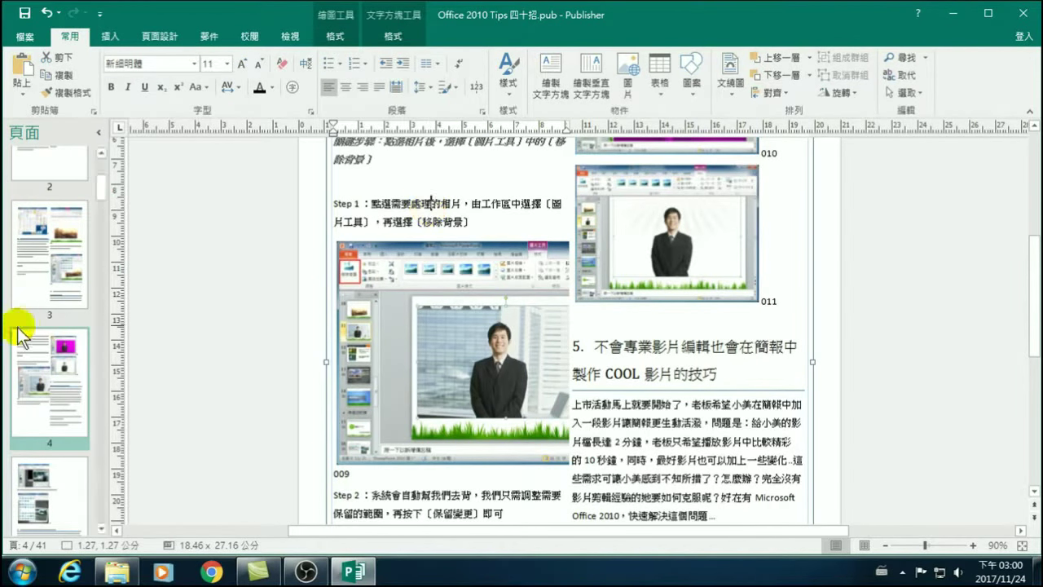
Shrink picture 009 by its corner handle to fit the left column, undoing a side stretch.
{"action": "left_click", "coordinate": [502, 343]}
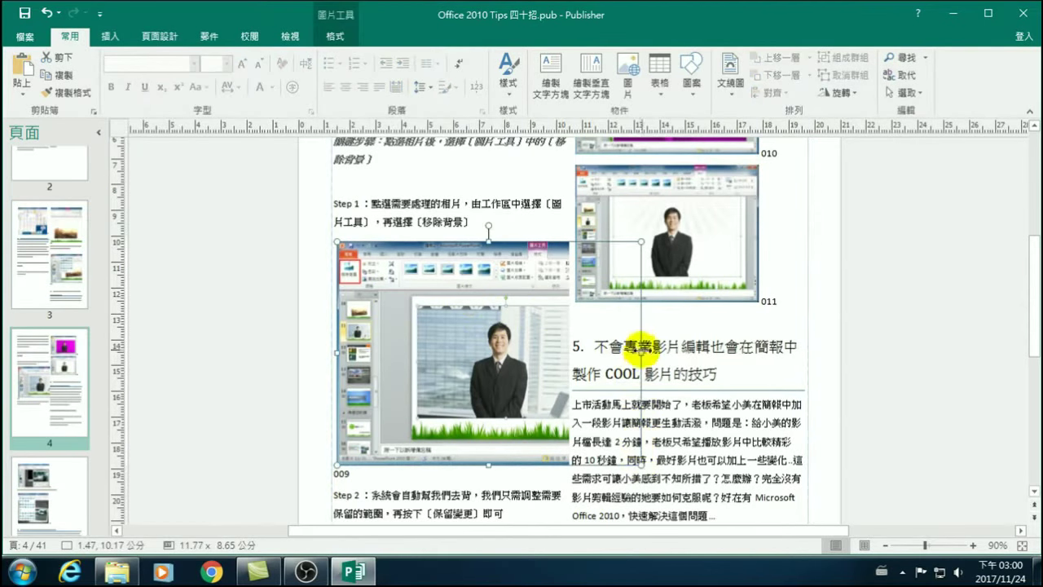
{"action": "left_click_drag", "start_coordinate": [642, 352], "coordinate": [570, 359]}
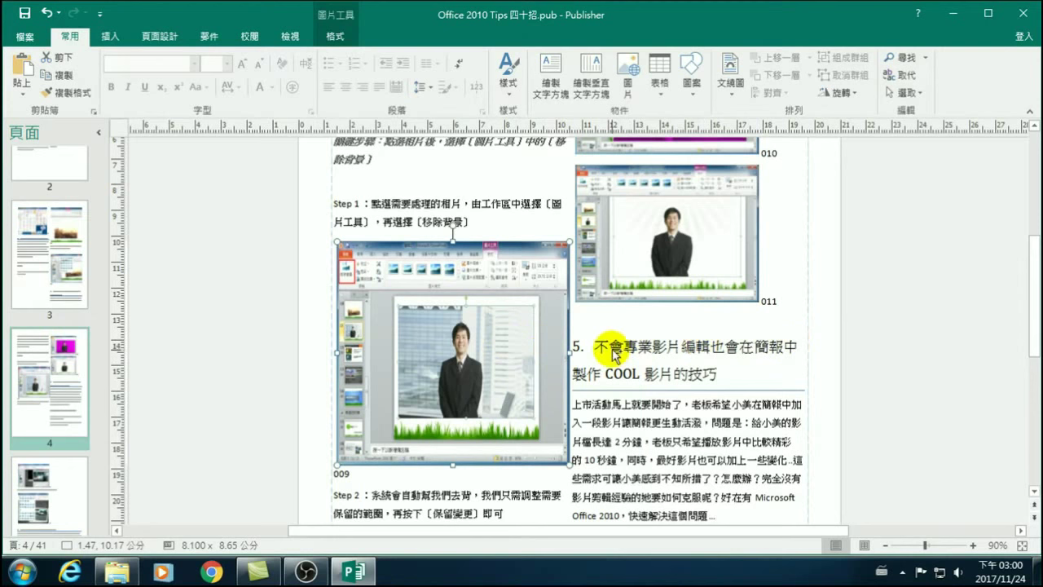
{"action": "key", "text": "ctrl+z"}
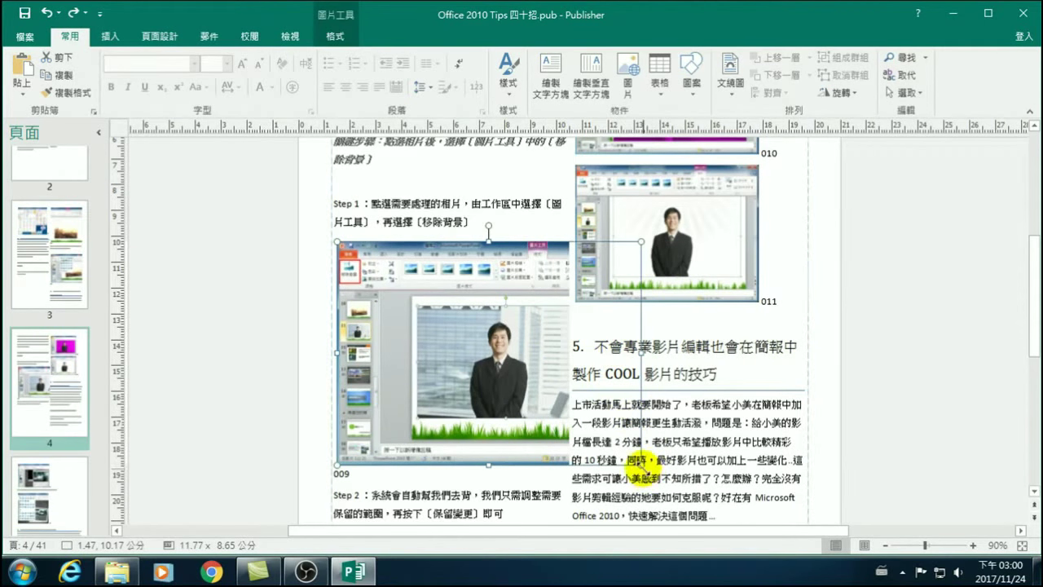
{"action": "left_click_drag", "start_coordinate": [568, 464], "coordinate": [563, 404]}
Scroll the Pages panel back up toward the top of the publication.
{"action": "scroll", "coordinate": [326, 285], "scroll_direction": "down", "scroll_amount": 3}
{"action": "scroll", "coordinate": [85, 165], "scroll_direction": "down", "scroll_amount": 3}
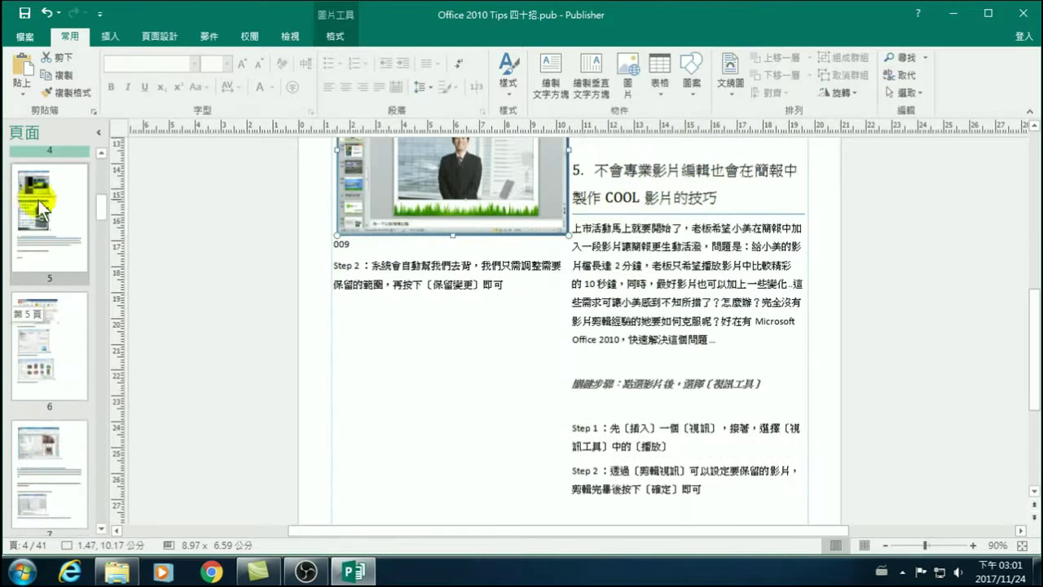
{"action": "scroll", "coordinate": [54, 294], "scroll_direction": "down", "scroll_amount": 5}
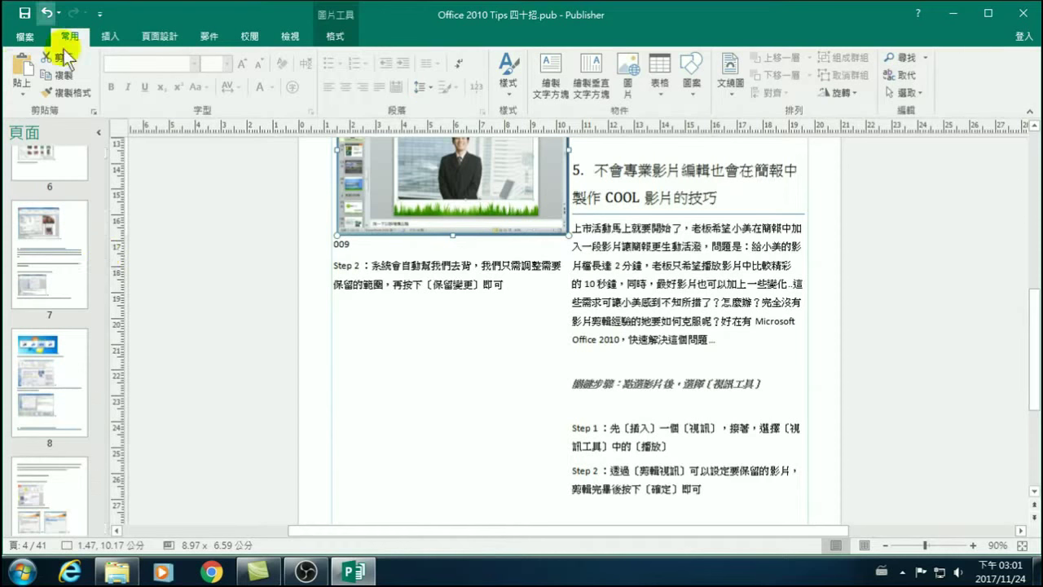
{"action": "scroll", "coordinate": [52, 262], "scroll_direction": "up", "scroll_amount": 5}
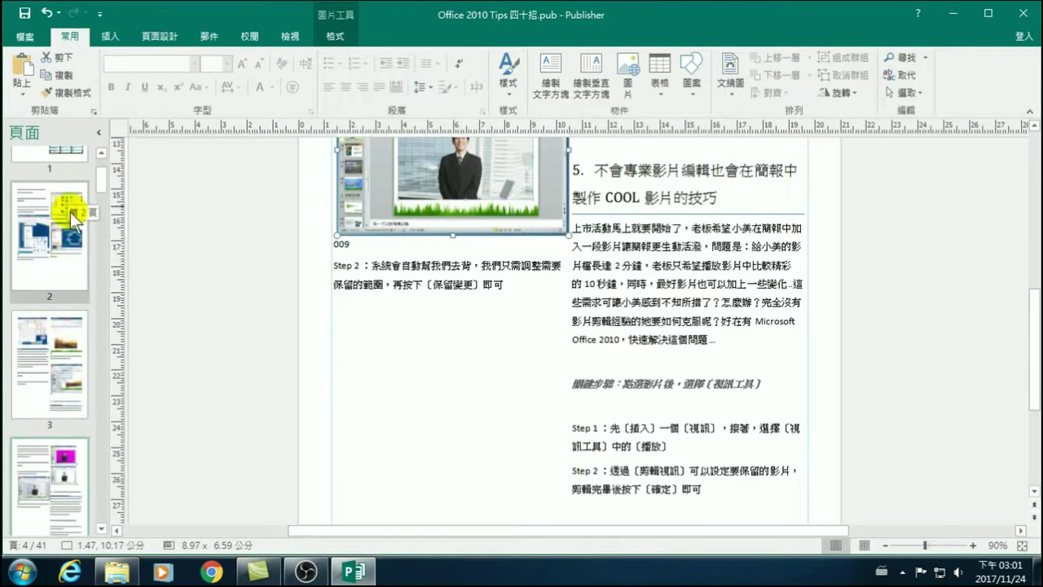
{"action": "scroll", "coordinate": [53, 269], "scroll_direction": "down", "scroll_amount": 1}
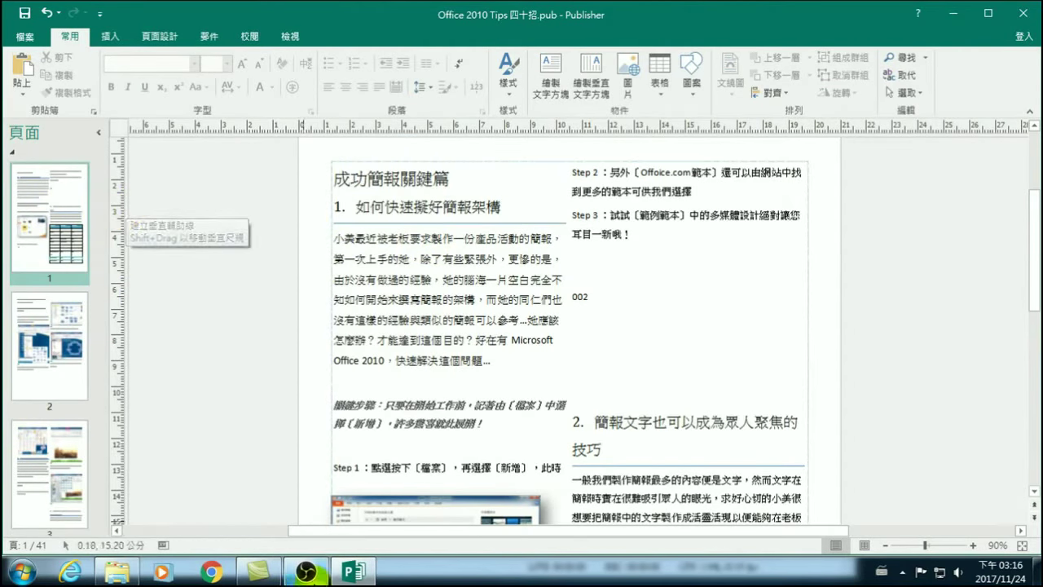
Briefly minimize Publisher to check the file folder, then restore it.
{"action": "left_click", "coordinate": [306, 573]}
{"action": "left_click", "coordinate": [336, 574]}
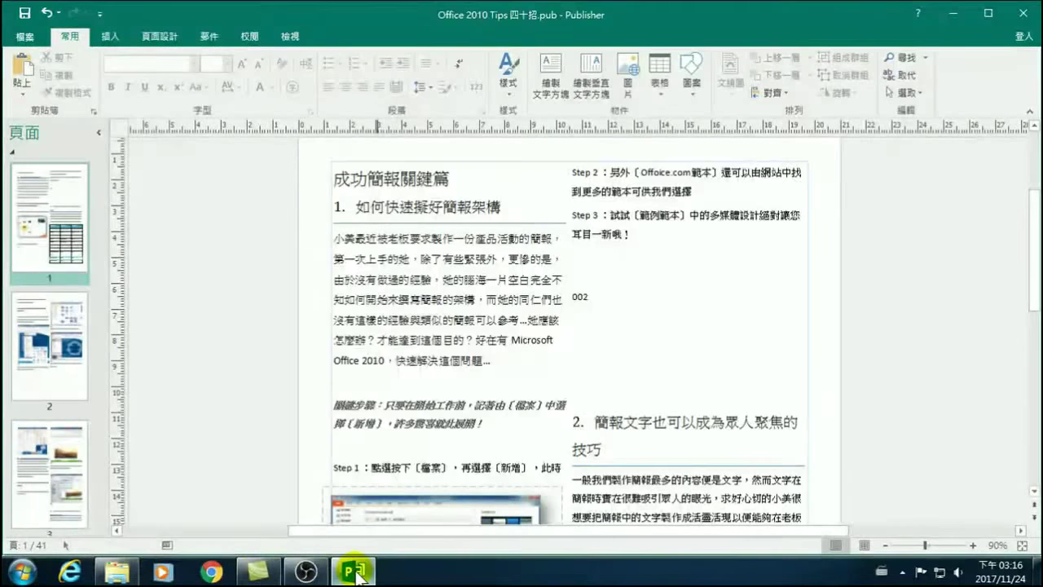
{"action": "left_click", "coordinate": [352, 573]}
{"action": "left_click", "coordinate": [353, 573]}
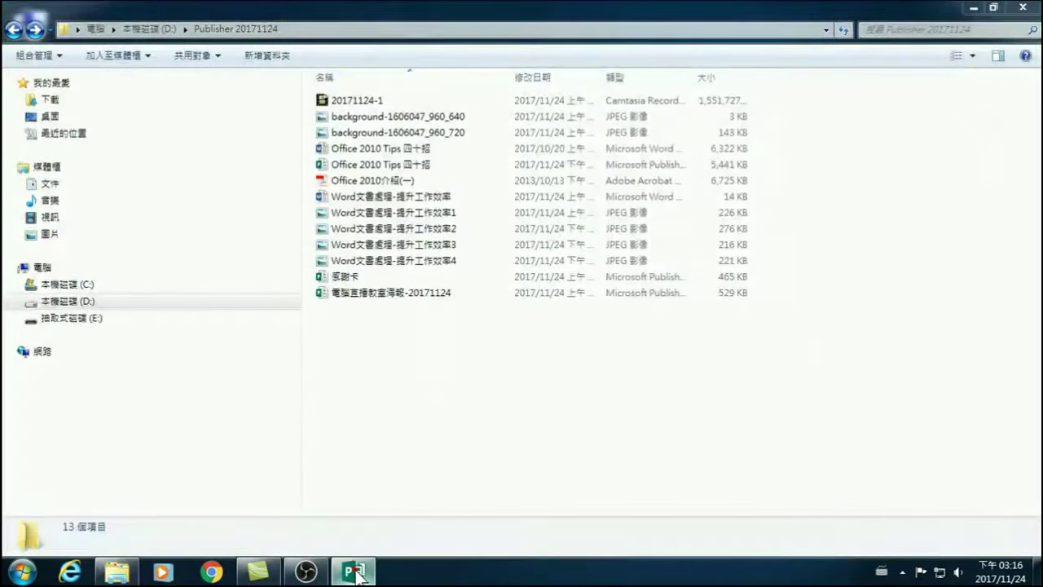
Set the spacing of page 1's two text columns to 0.5 cm via 其他欄.
{"action": "left_click", "coordinate": [465, 238]}
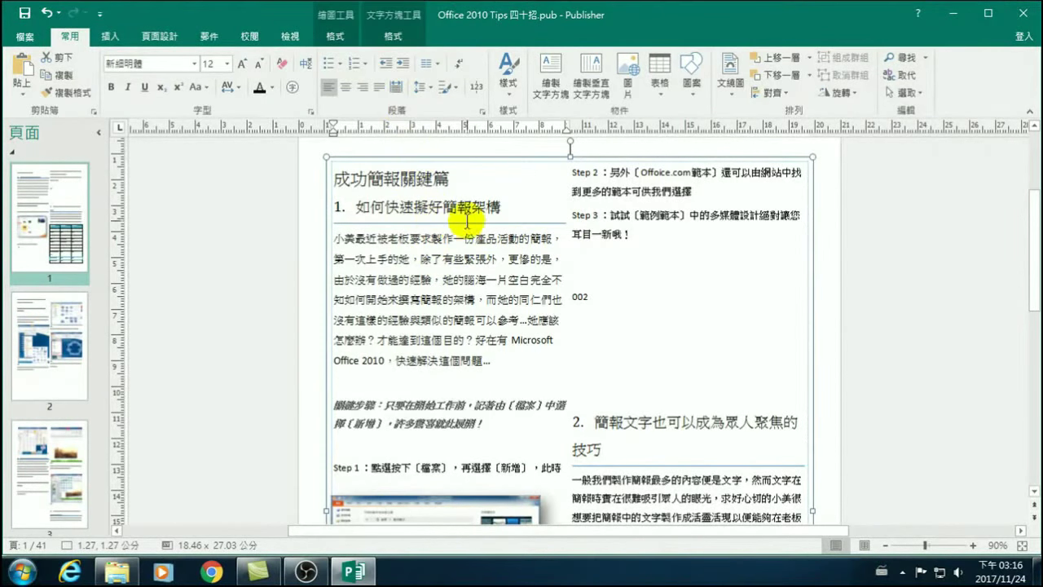
{"action": "left_click", "coordinate": [436, 62]}
{"action": "left_click", "coordinate": [451, 180]}
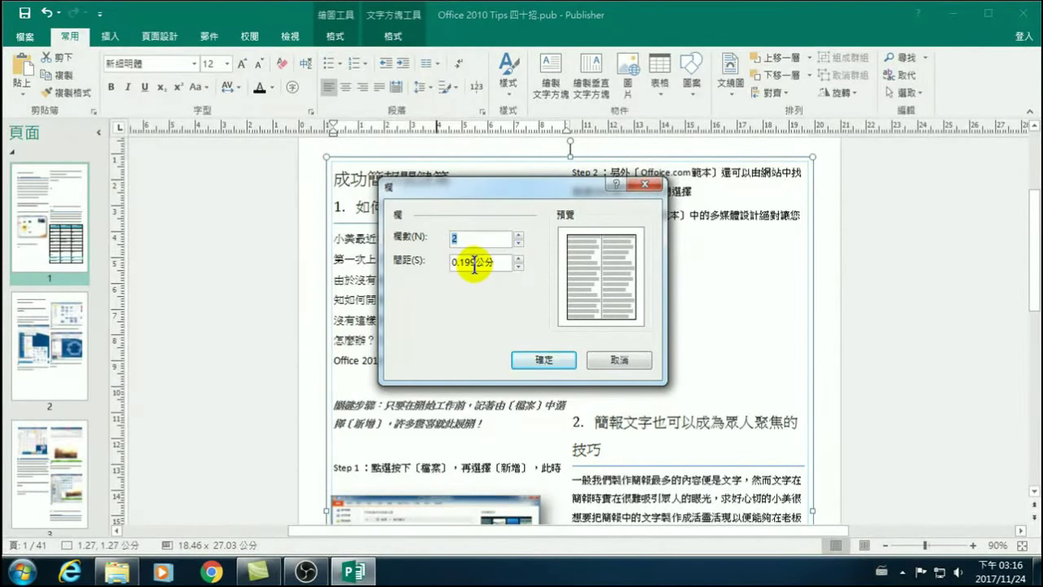
{"action": "left_click", "coordinate": [619, 364]}
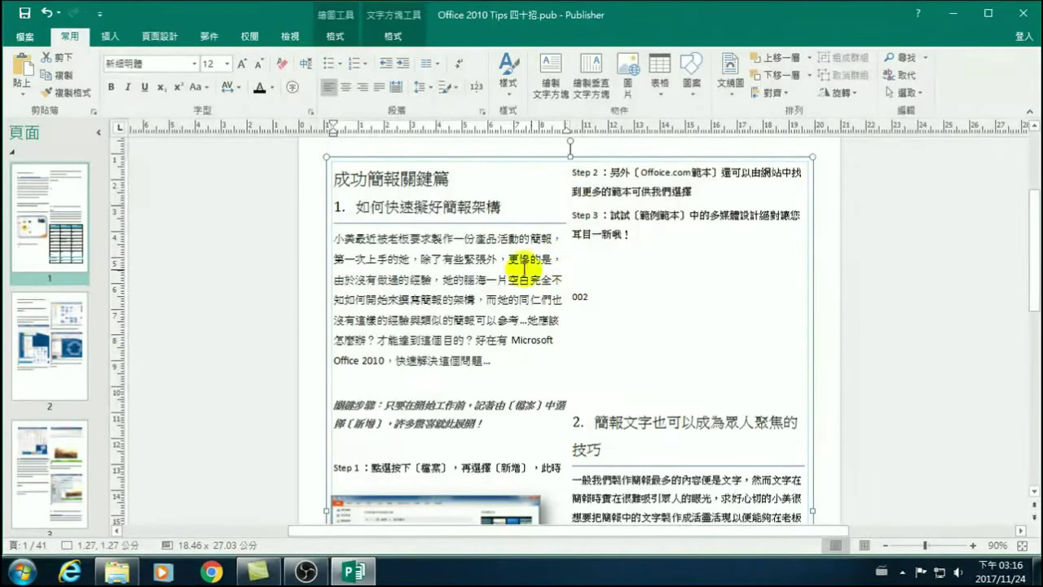
{"action": "left_click", "coordinate": [424, 64]}
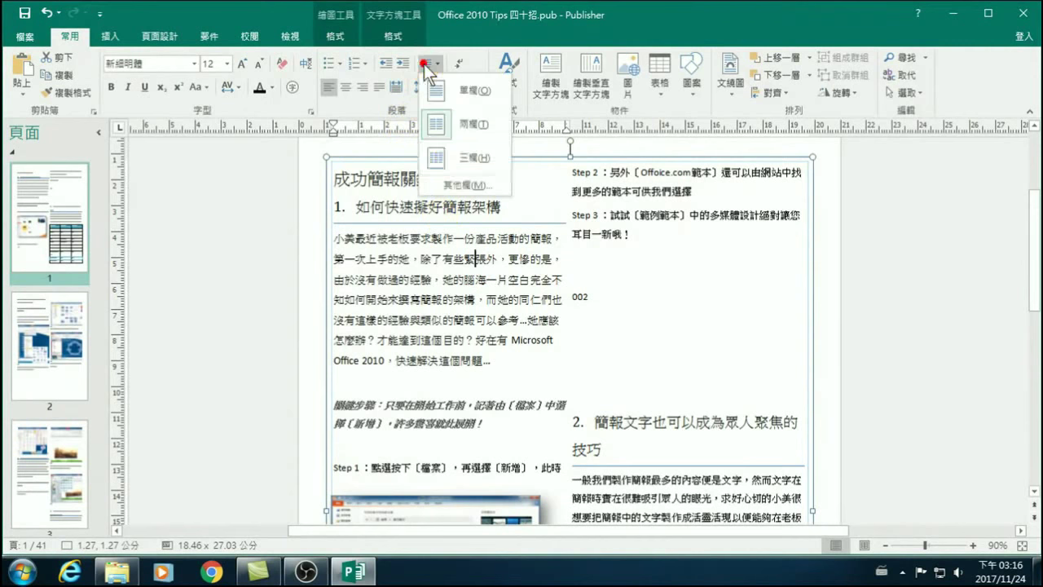
{"action": "left_click", "coordinate": [453, 183]}
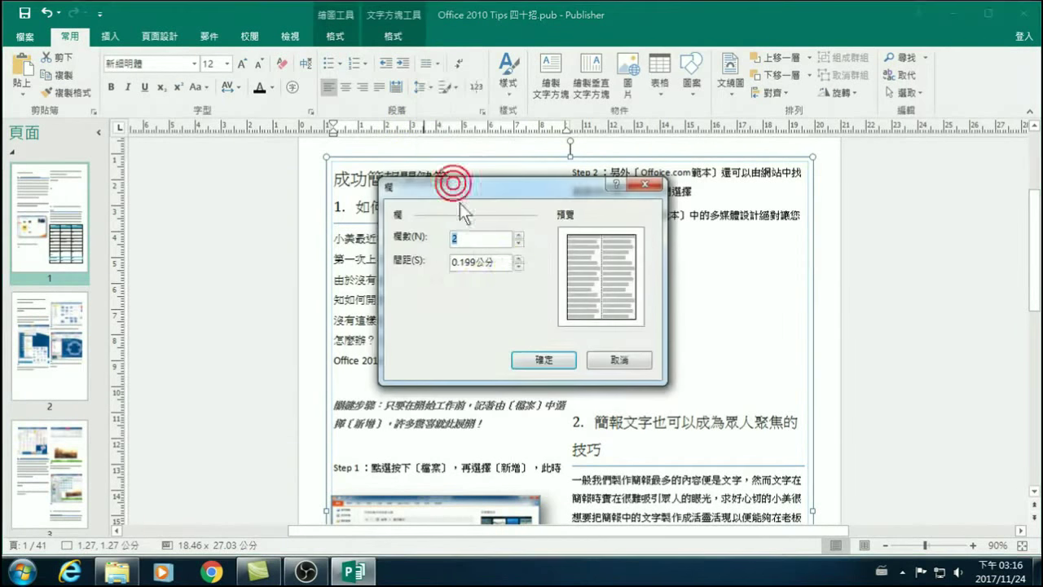
{"action": "left_click", "coordinate": [518, 258]}
{"action": "left_click", "coordinate": [518, 257]}
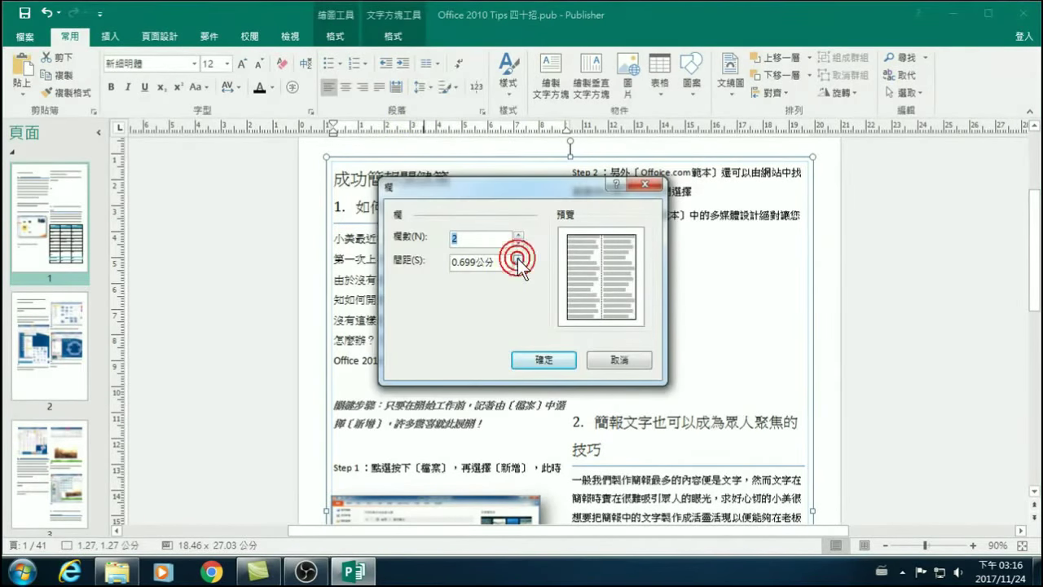
{"action": "left_click_drag", "start_coordinate": [499, 262], "coordinate": [414, 262]}
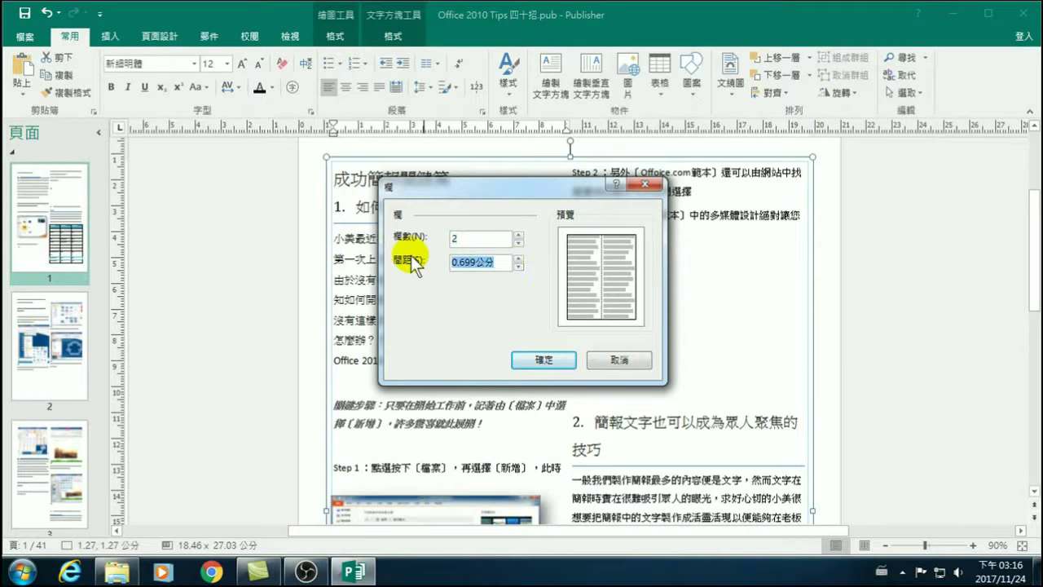
{"action": "double_click", "coordinate": [449, 264]}
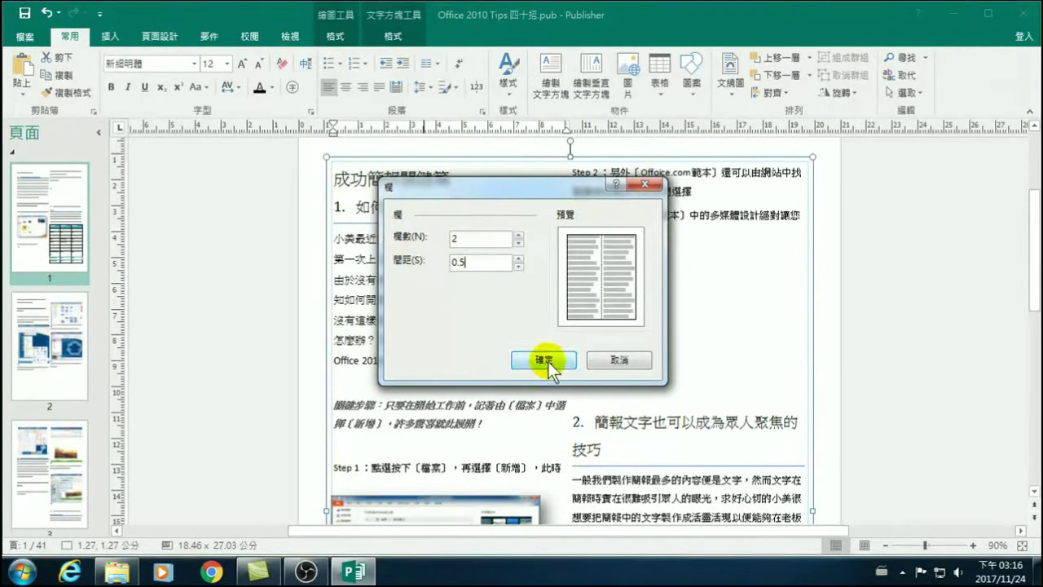
{"action": "left_click", "coordinate": [551, 362]}
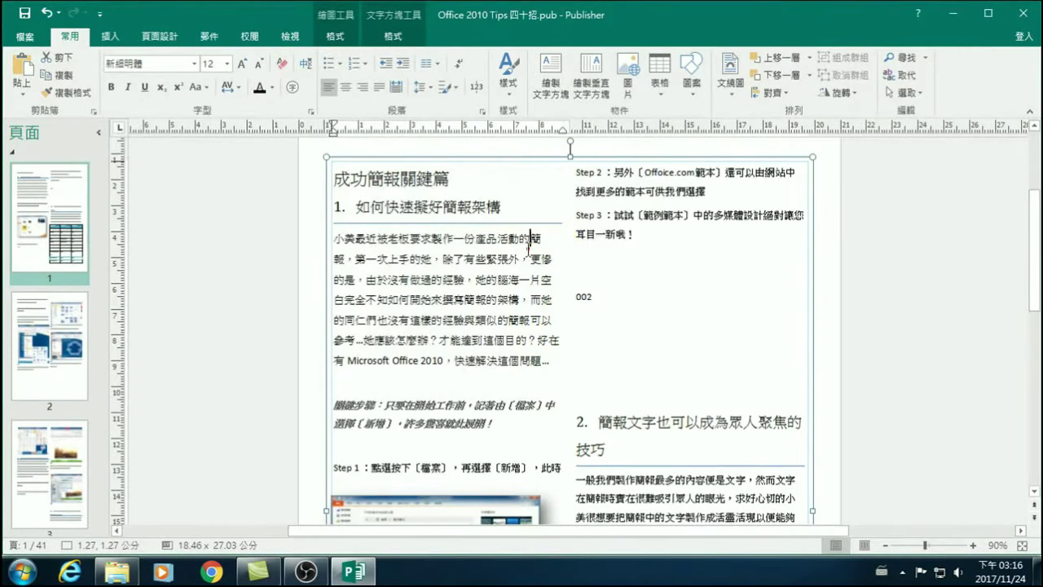
{"action": "scroll", "coordinate": [484, 448], "scroll_direction": "down", "scroll_amount": 1}
Align the screenshot below Step 1 with the left text column.
{"action": "left_click", "coordinate": [506, 474]}
{"action": "left_click_drag", "start_coordinate": [506, 474], "coordinate": [572, 470]}
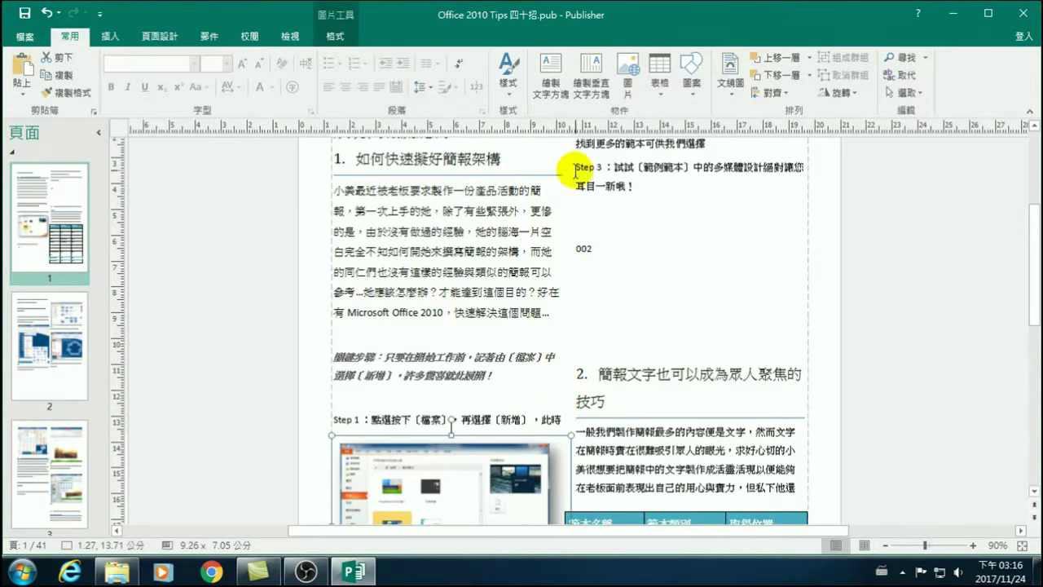
{"action": "scroll", "coordinate": [565, 233], "scroll_direction": "up", "scroll_amount": 1}
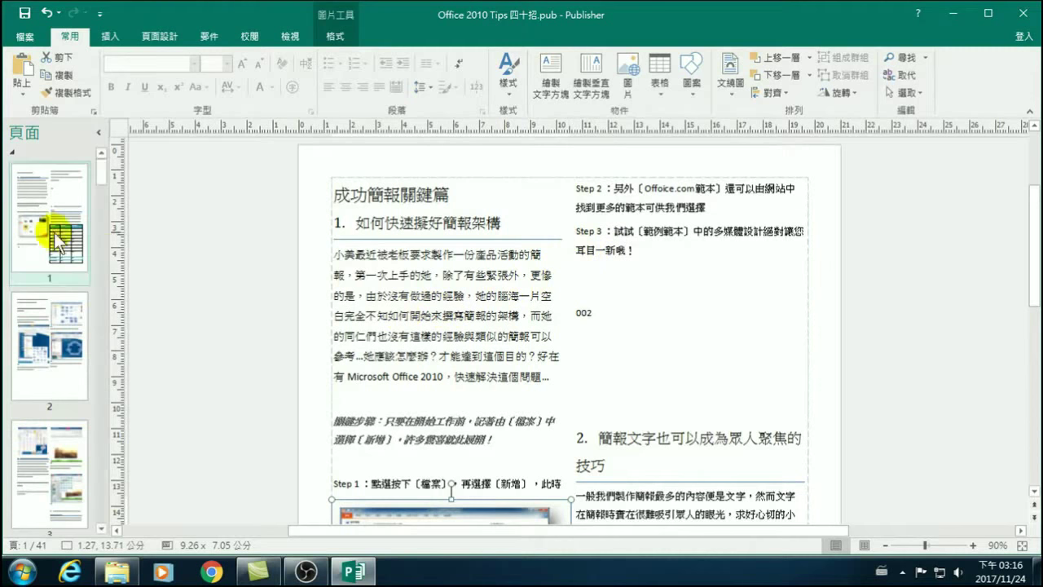
{"action": "scroll", "coordinate": [34, 221], "scroll_direction": "down", "scroll_amount": 3}
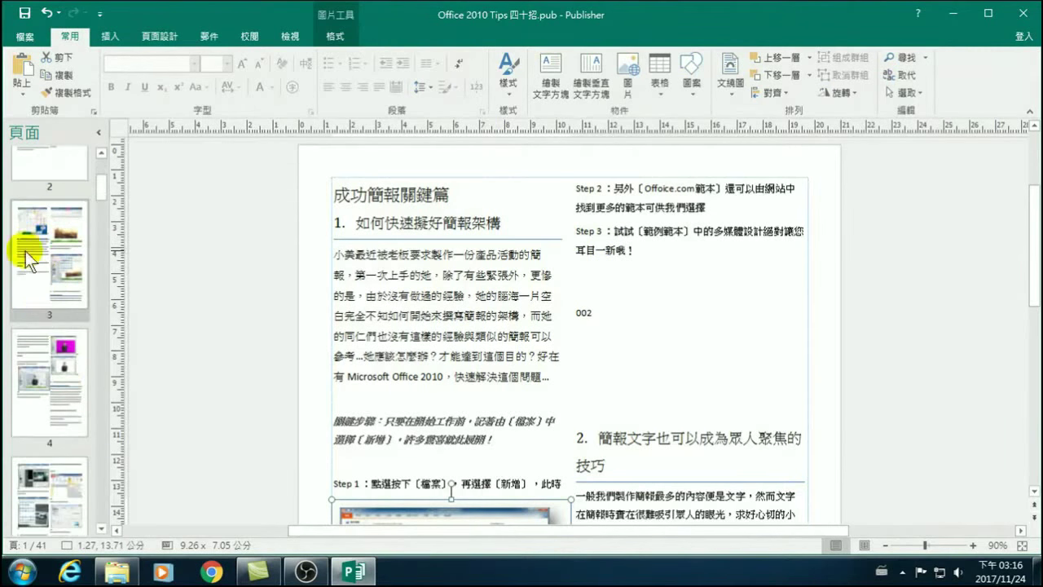
{"action": "scroll", "coordinate": [42, 283], "scroll_direction": "up", "scroll_amount": 2}
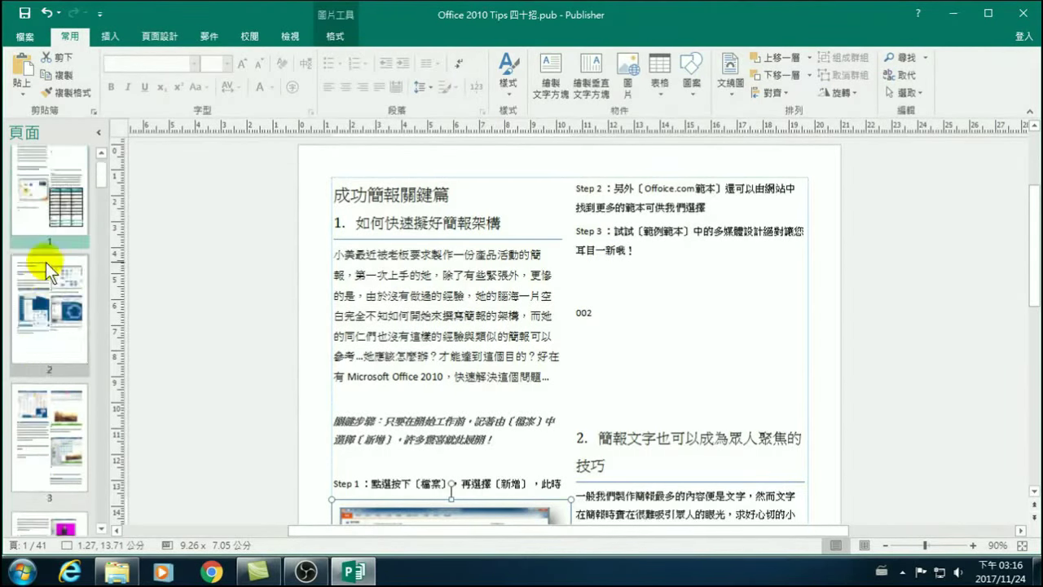
{"action": "scroll", "coordinate": [73, 355], "scroll_direction": "down", "scroll_amount": 5}
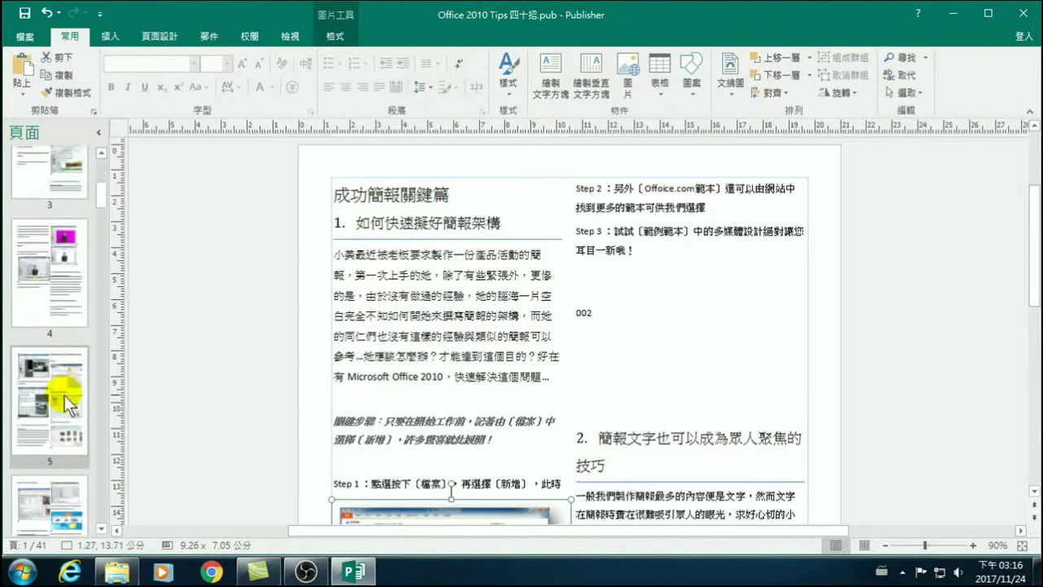
Browse the Pages pane down to blank page 35, then return to page 1.
{"action": "left_click_drag", "start_coordinate": [100, 214], "coordinate": [104, 519]}
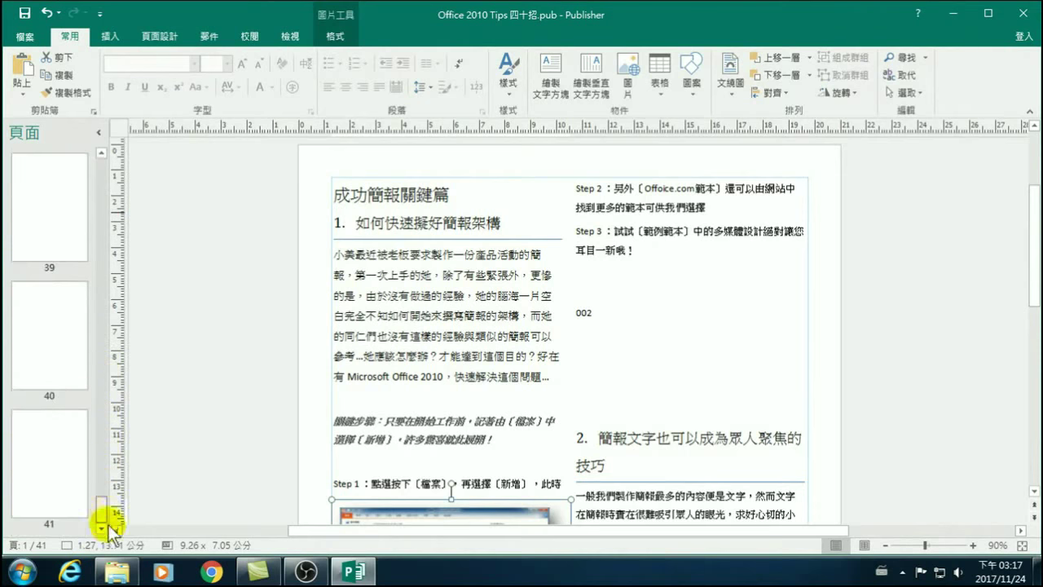
{"action": "scroll", "coordinate": [37, 334], "scroll_direction": "up", "scroll_amount": 3}
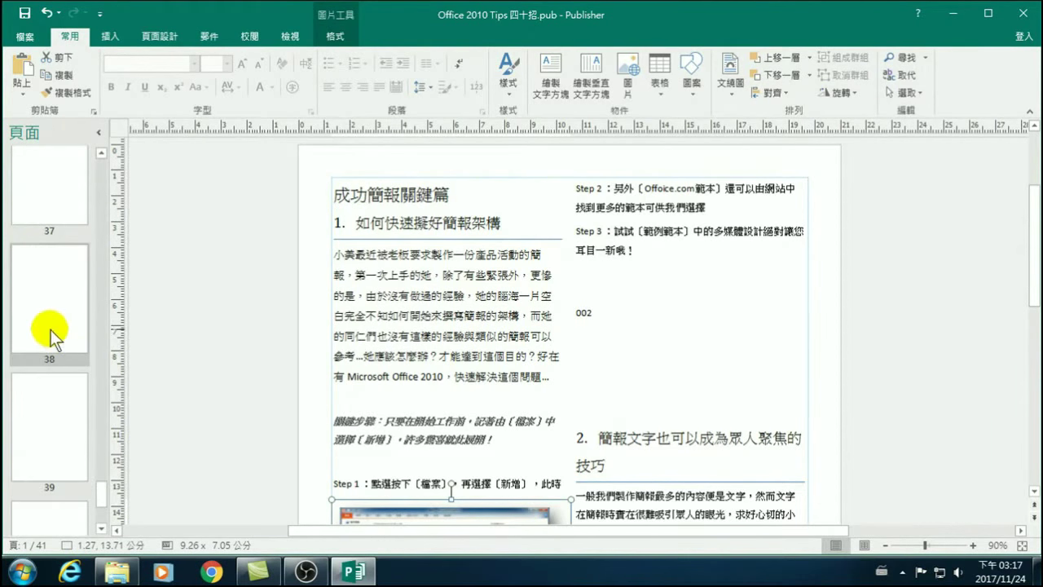
{"action": "scroll", "coordinate": [51, 329], "scroll_direction": "up", "scroll_amount": 2}
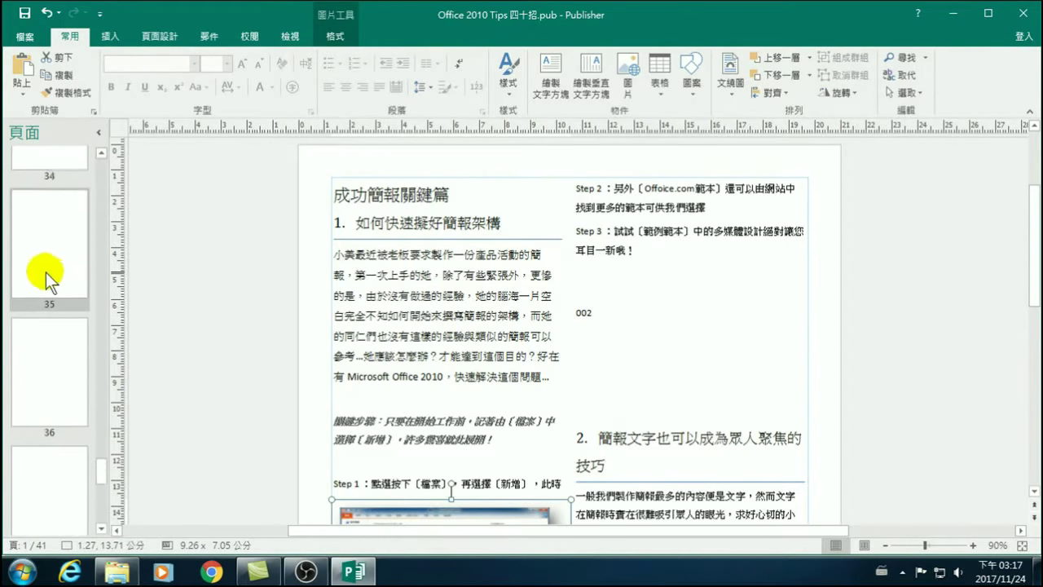
{"action": "scroll", "coordinate": [57, 326], "scroll_direction": "up", "scroll_amount": 2}
{"action": "left_click", "coordinate": [38, 421]}
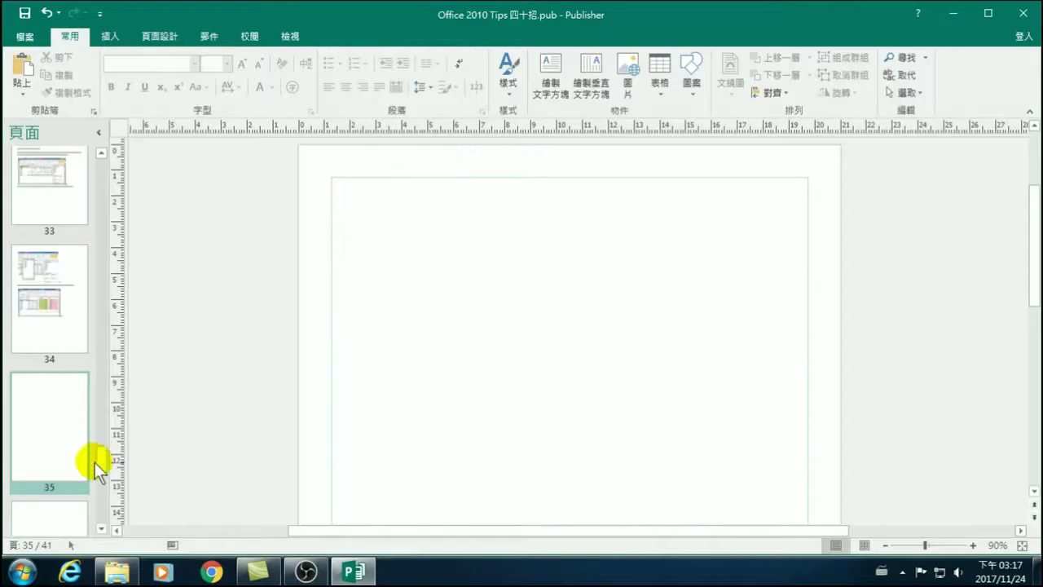
{"action": "left_click_drag", "start_coordinate": [102, 459], "coordinate": [103, 163]}
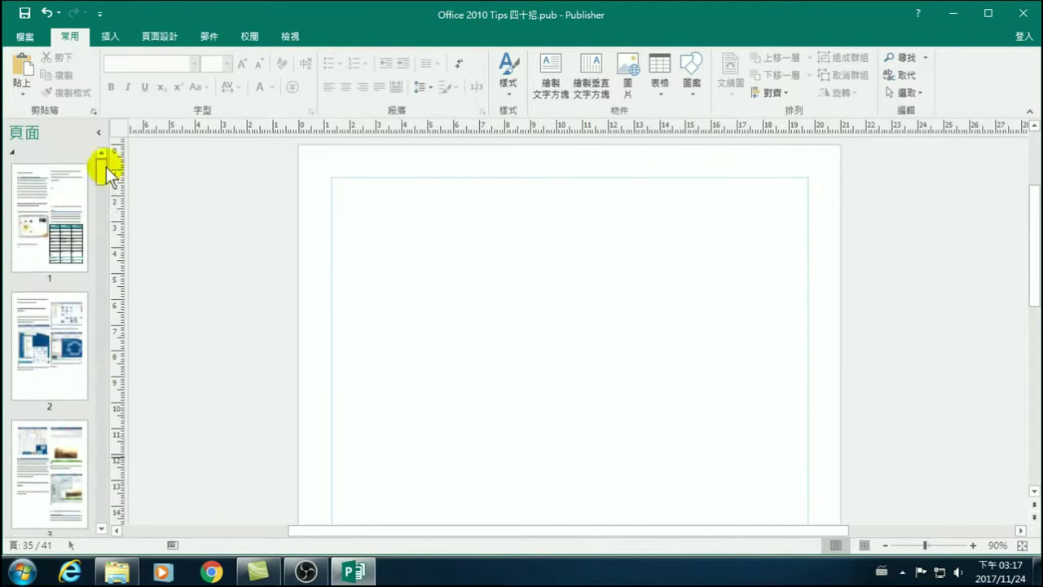
{"action": "left_click", "coordinate": [60, 183]}
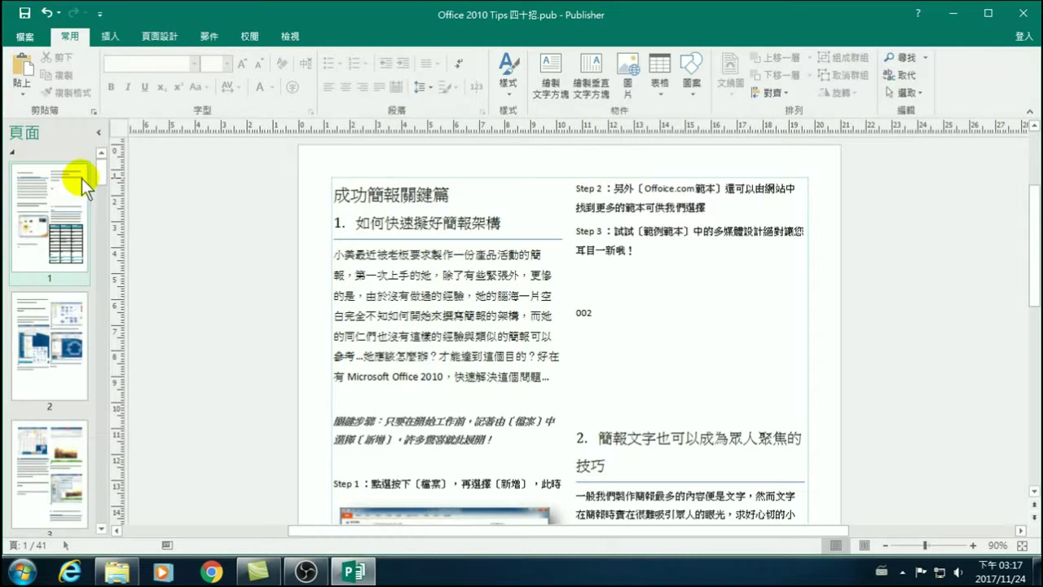
Show the Backstage Export page offering Create PDF/XPS Document.
{"action": "left_click", "coordinate": [26, 35]}
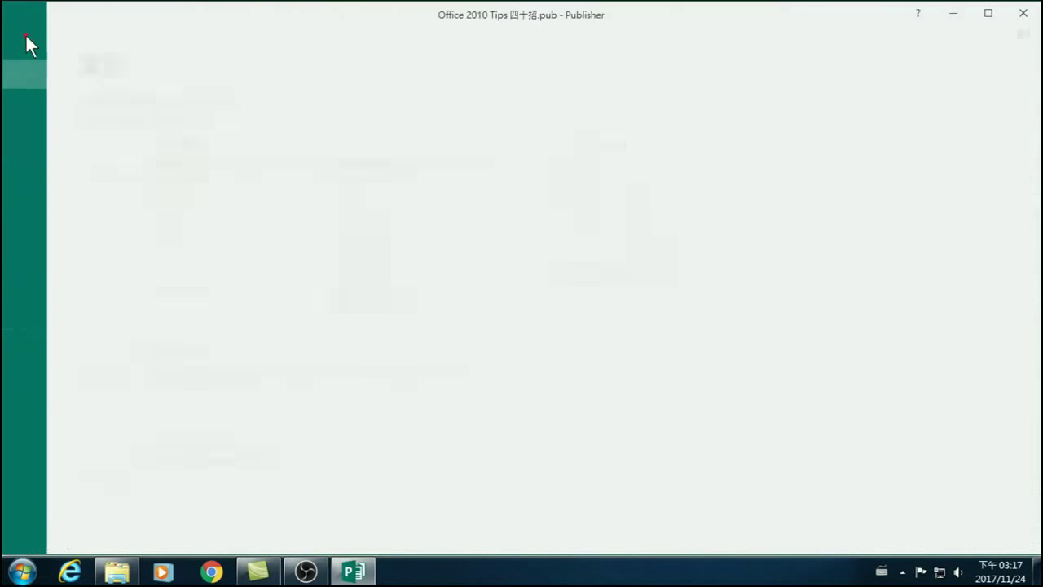
{"action": "left_click", "coordinate": [26, 33]}
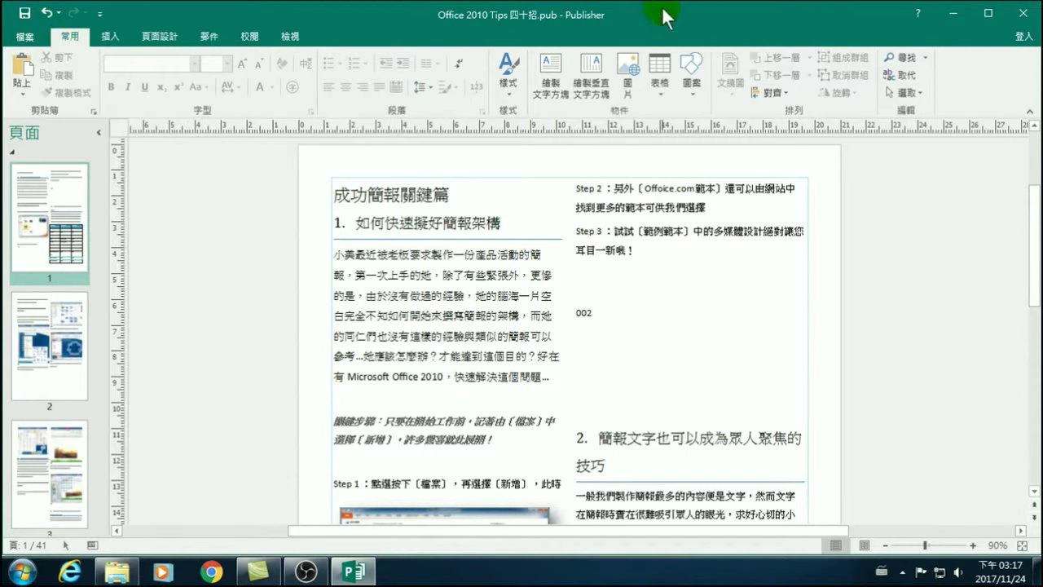
{"action": "left_click", "coordinate": [27, 36]}
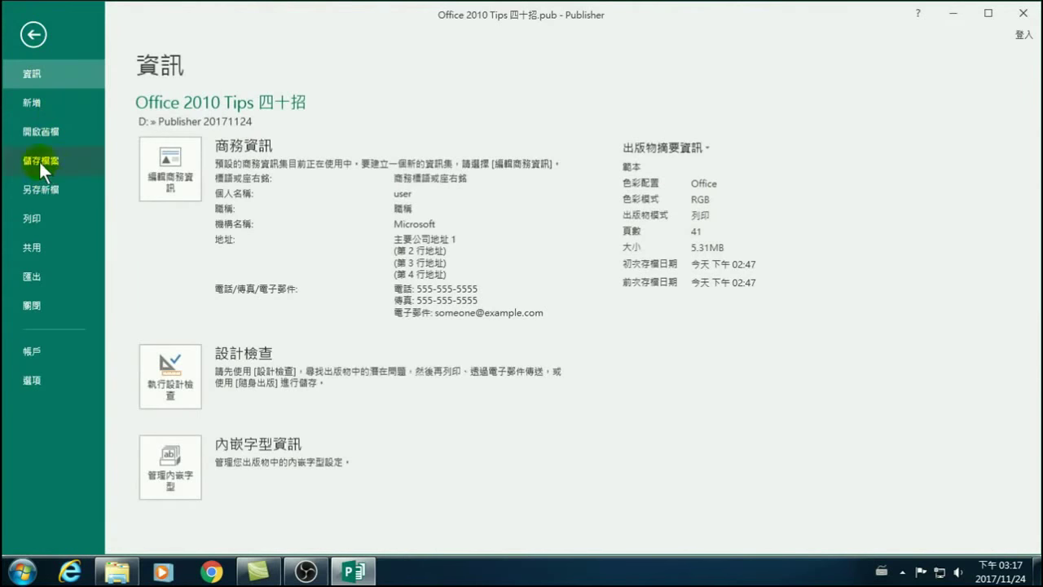
{"action": "left_click", "coordinate": [37, 277]}
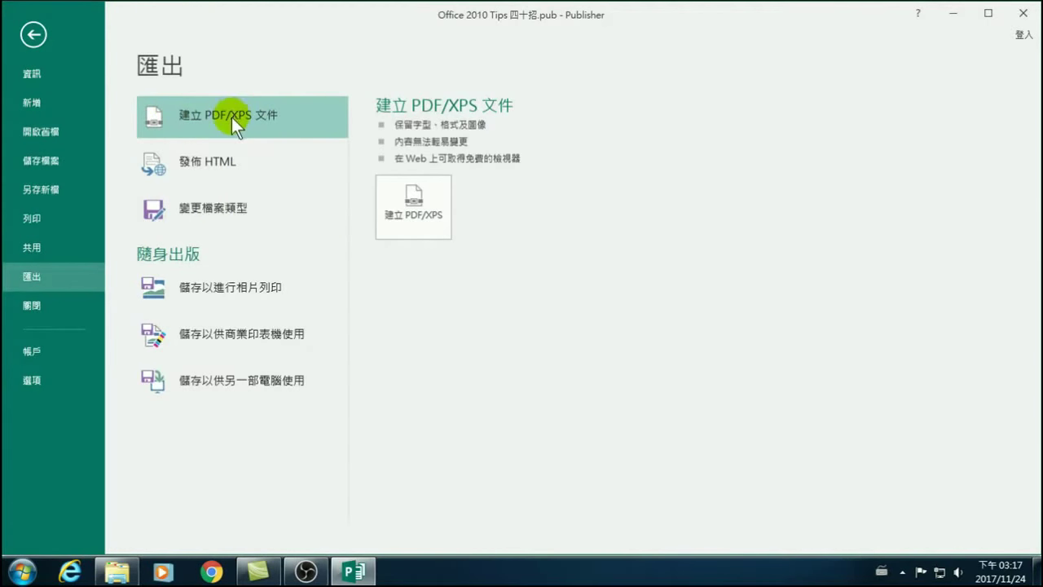
Publish the PDF as 'Office 2010 Tips 四十招-20171124' by appending -20171124 to the name.
{"action": "left_click", "coordinate": [418, 217]}
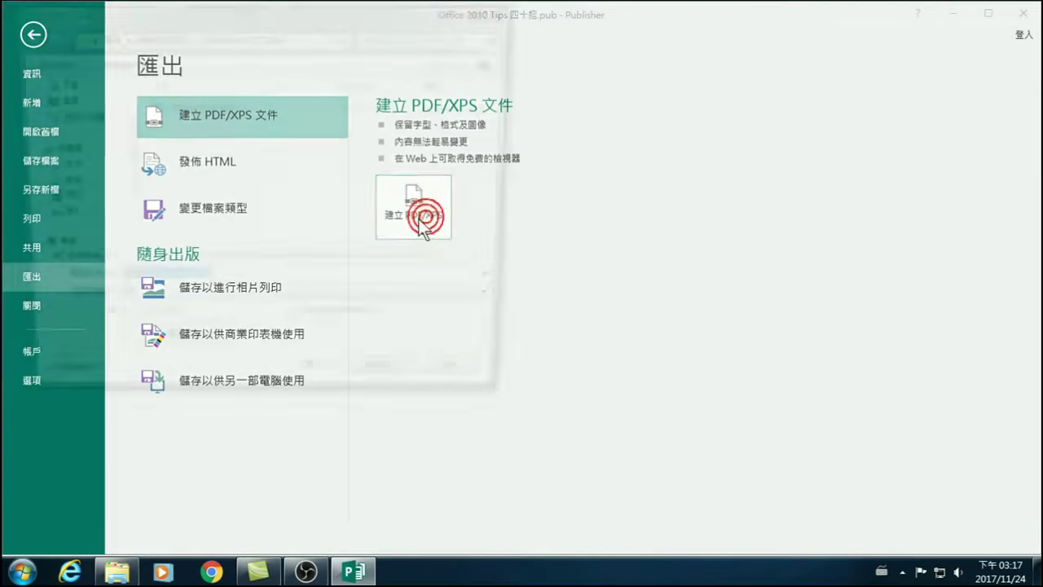
{"action": "left_click", "coordinate": [205, 286]}
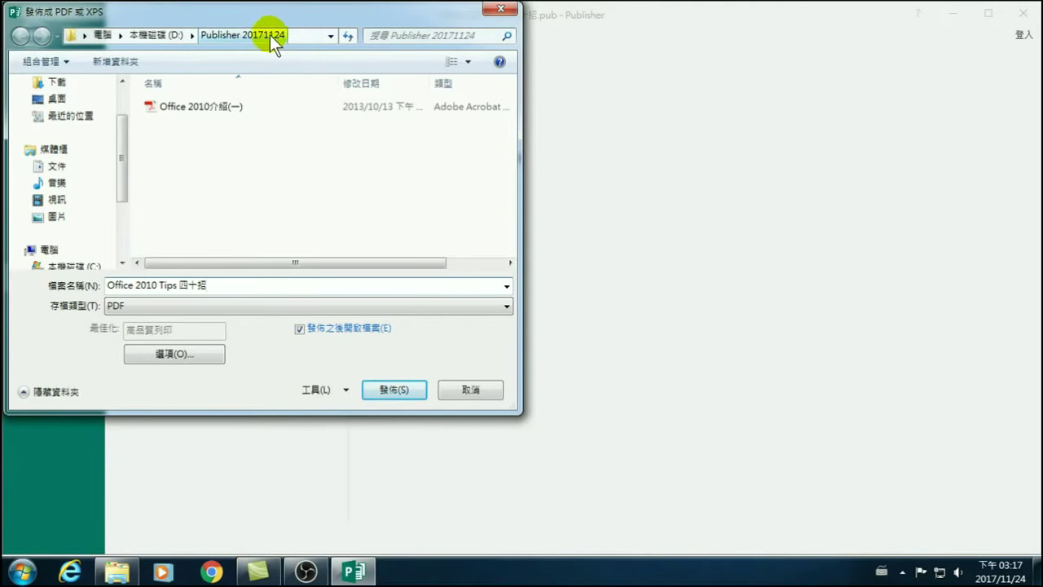
{"action": "type", "text": "-201"}
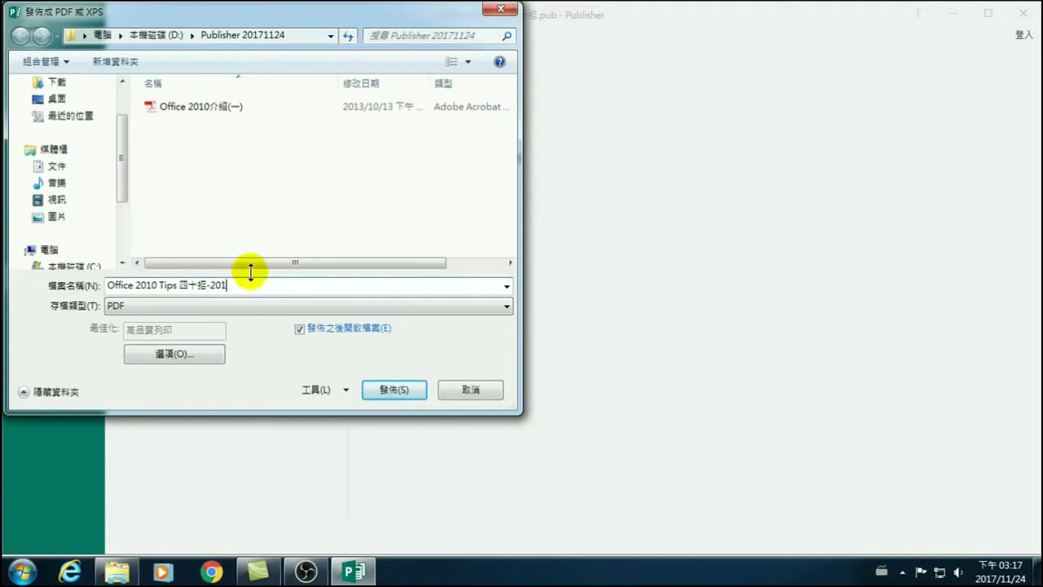
{"action": "type", "text": "71124"}
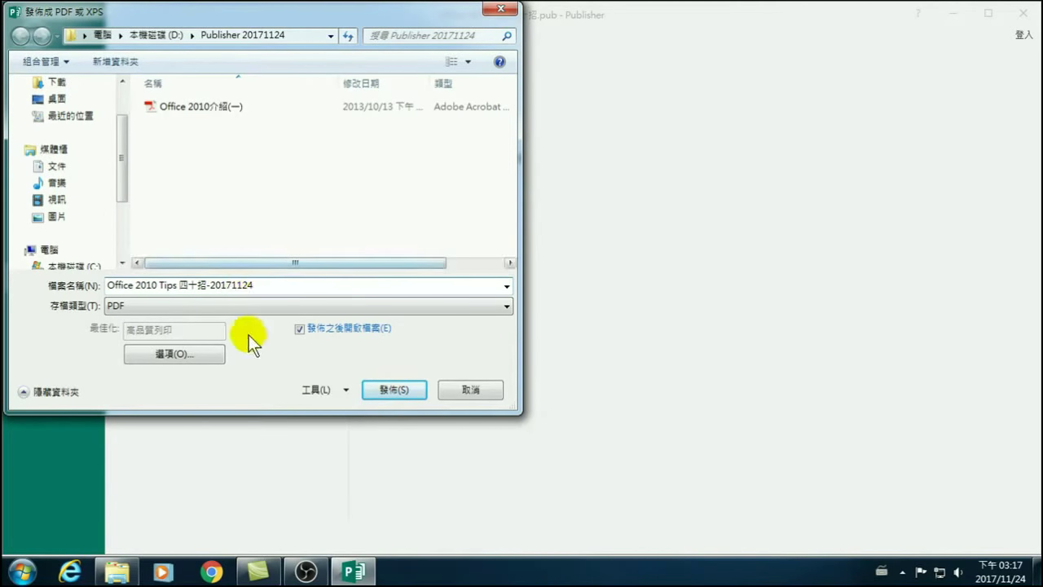
{"action": "left_click", "coordinate": [395, 392]}
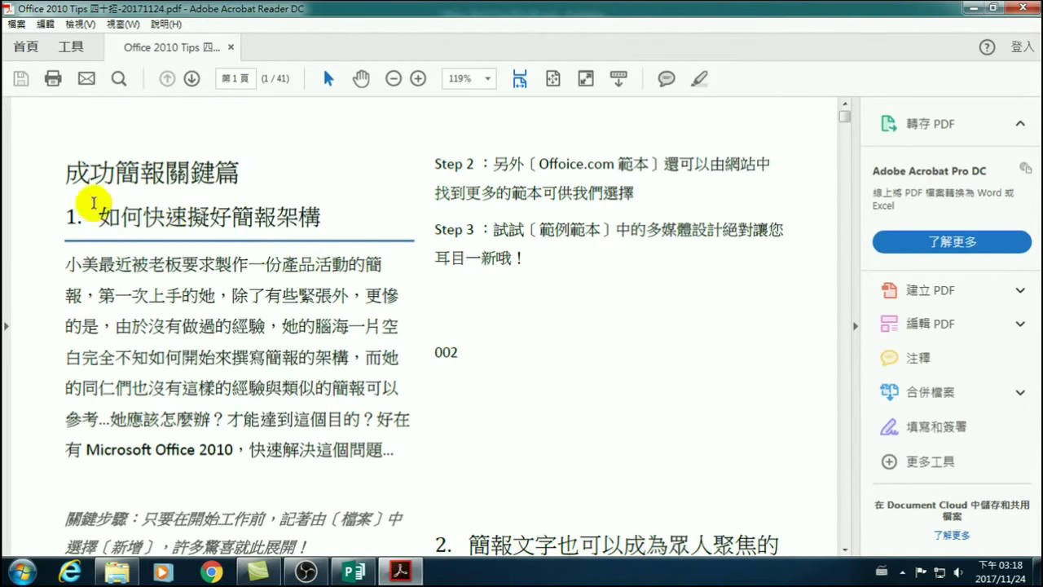
{"action": "scroll", "coordinate": [247, 256], "scroll_direction": "down", "scroll_amount": 3}
{"action": "scroll", "coordinate": [339, 285], "scroll_direction": "down", "scroll_amount": 15}
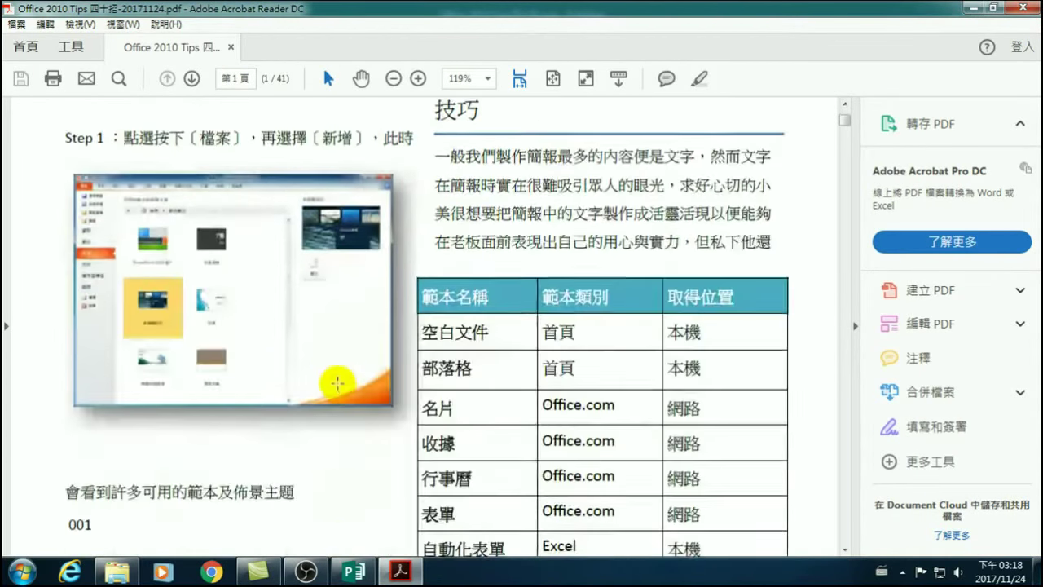
{"action": "scroll", "coordinate": [334, 405], "scroll_direction": "down", "scroll_amount": 4}
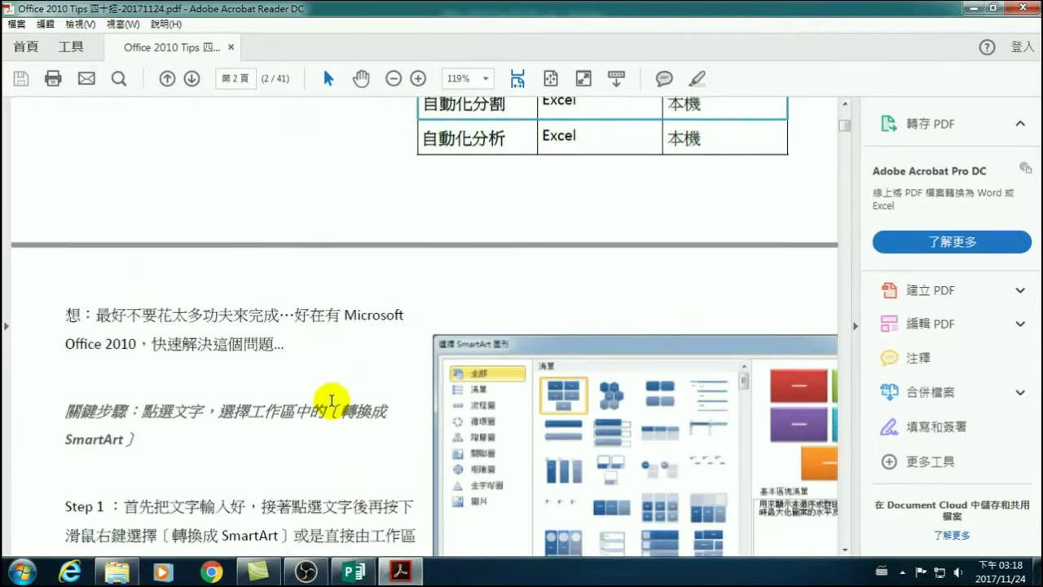
{"action": "scroll", "coordinate": [334, 400], "scroll_direction": "up", "scroll_amount": 9}
{"action": "scroll", "coordinate": [344, 392], "scroll_direction": "up", "scroll_amount": 12}
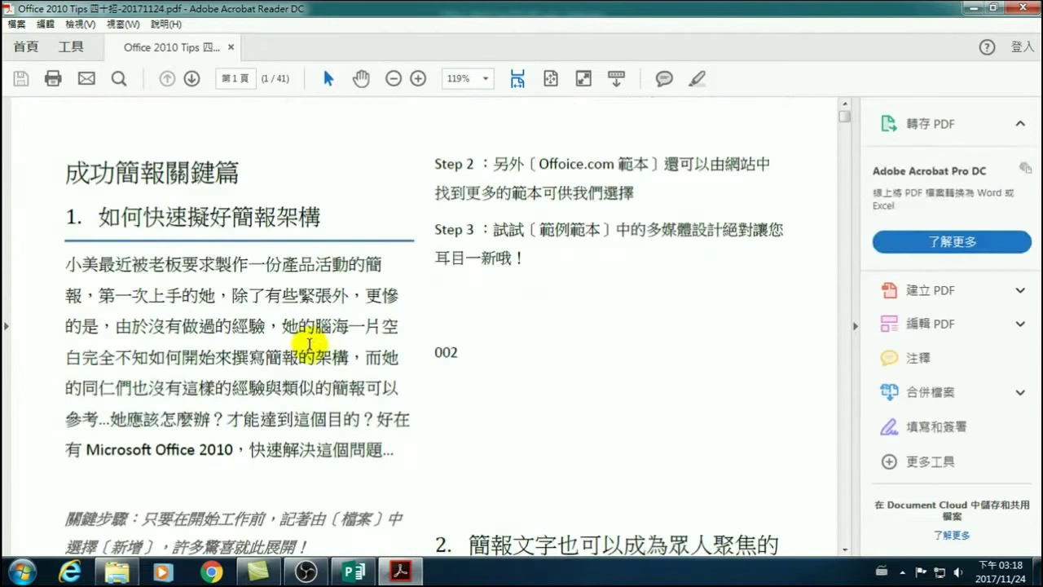
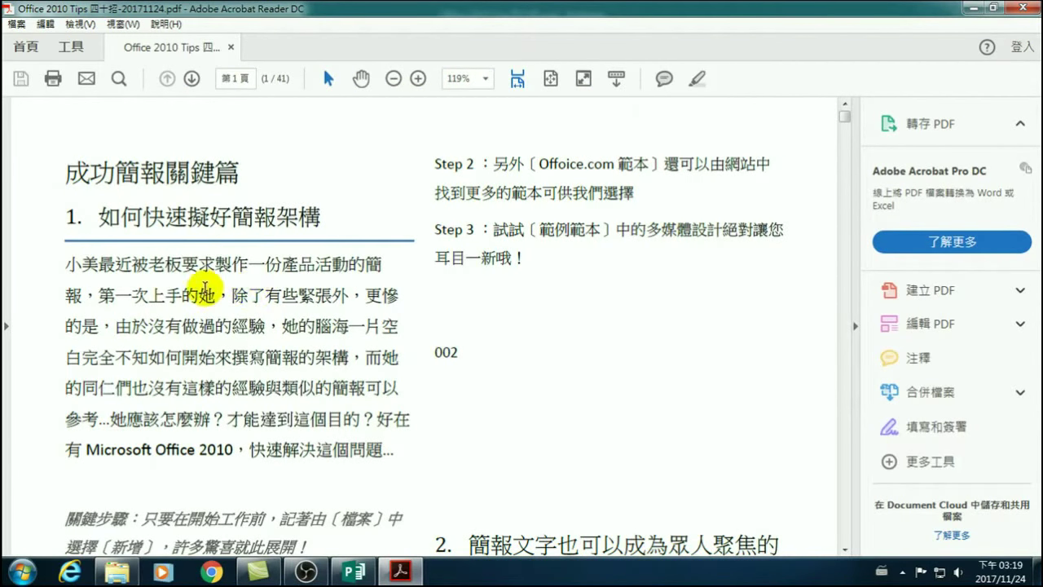
Select and deselect the opening words 小美最近, then close Acrobat Reader.
{"action": "left_click_drag", "start_coordinate": [64, 264], "coordinate": [115, 271]}
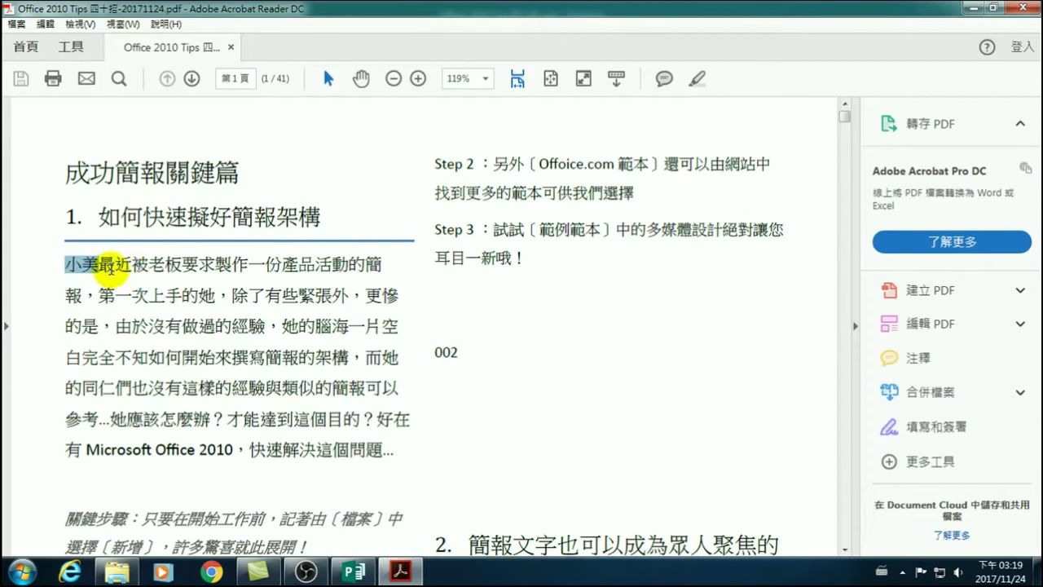
{"action": "left_click", "coordinate": [110, 268]}
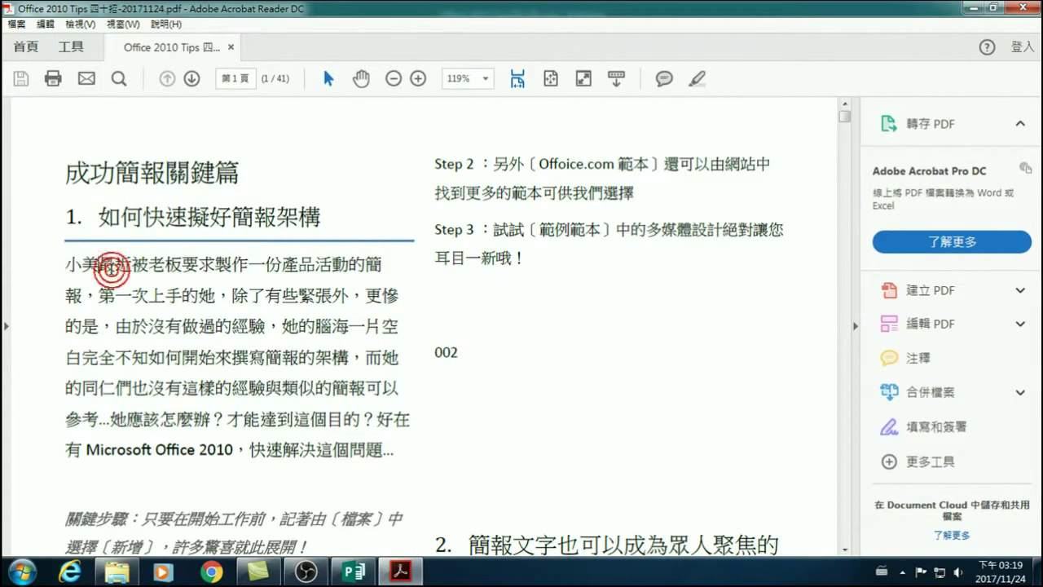
{"action": "left_click", "coordinate": [1025, 10]}
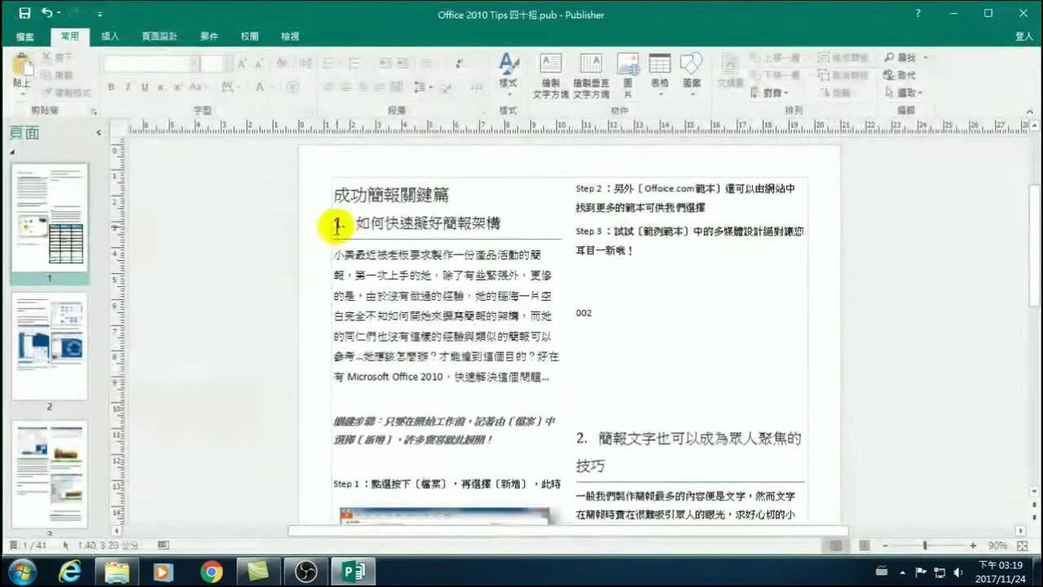
Pick JPEG (*.jpg) under File > Export > Change File Type and start Save As.
{"action": "left_click", "coordinate": [25, 38]}
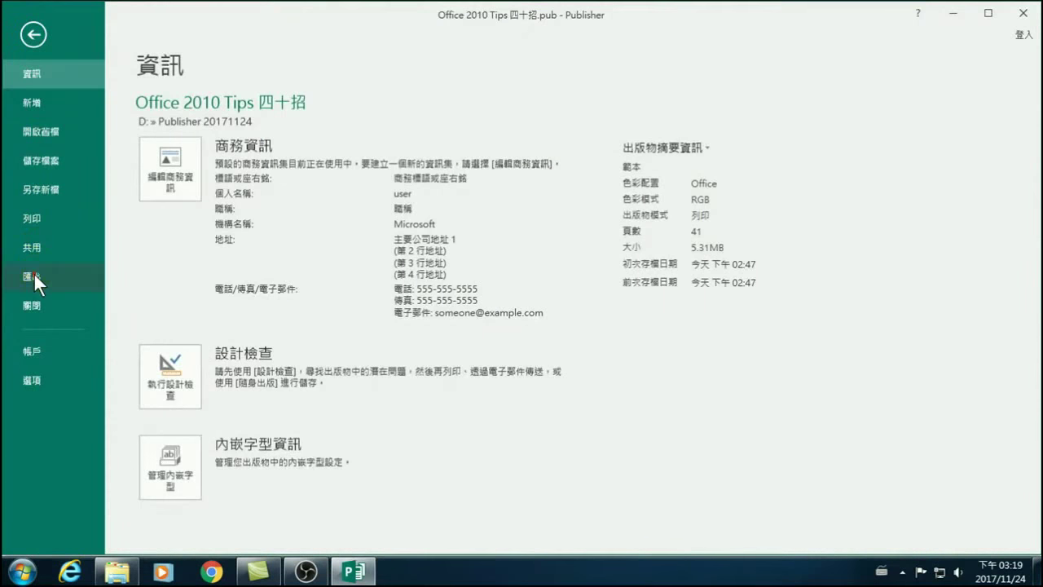
{"action": "left_click", "coordinate": [33, 276]}
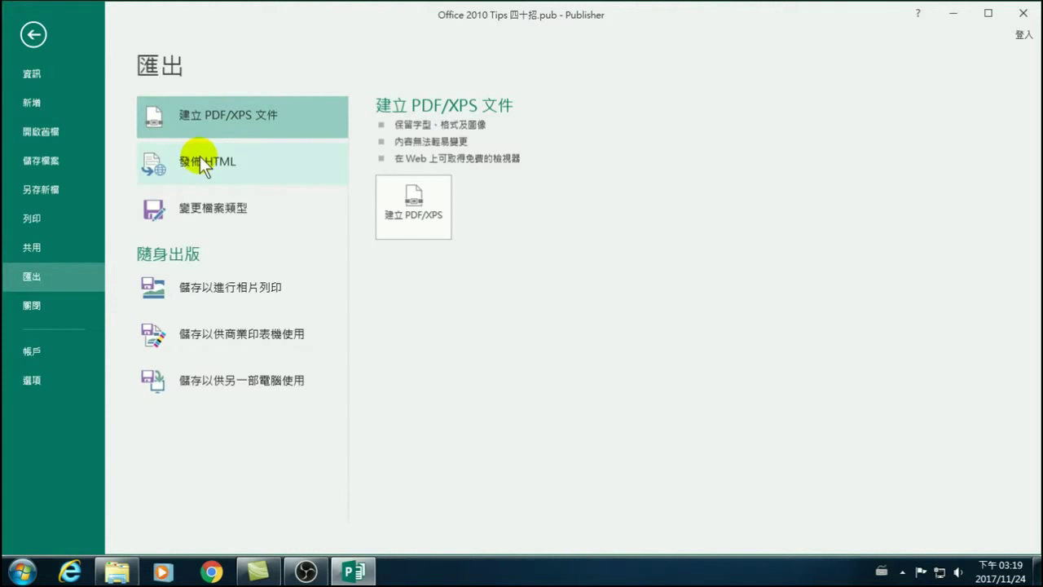
{"action": "left_click", "coordinate": [226, 207]}
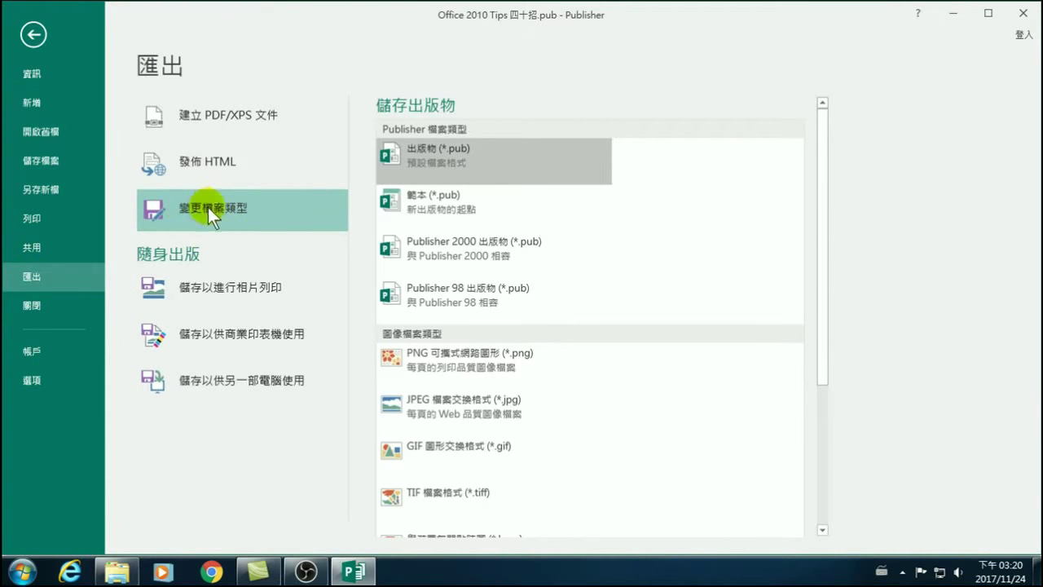
{"action": "left_click", "coordinate": [432, 406]}
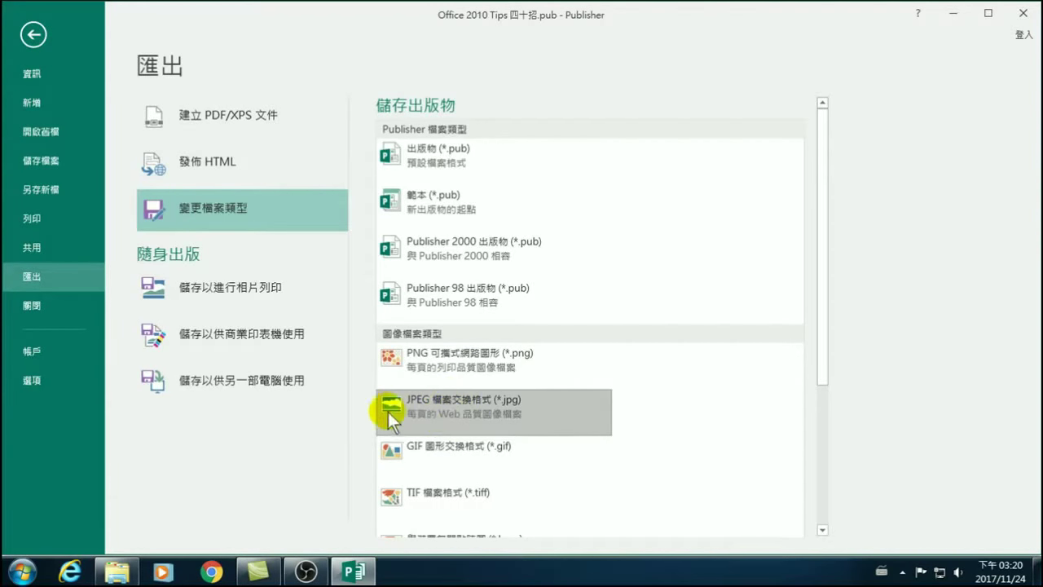
{"action": "scroll", "coordinate": [919, 266], "scroll_direction": "down", "scroll_amount": 5}
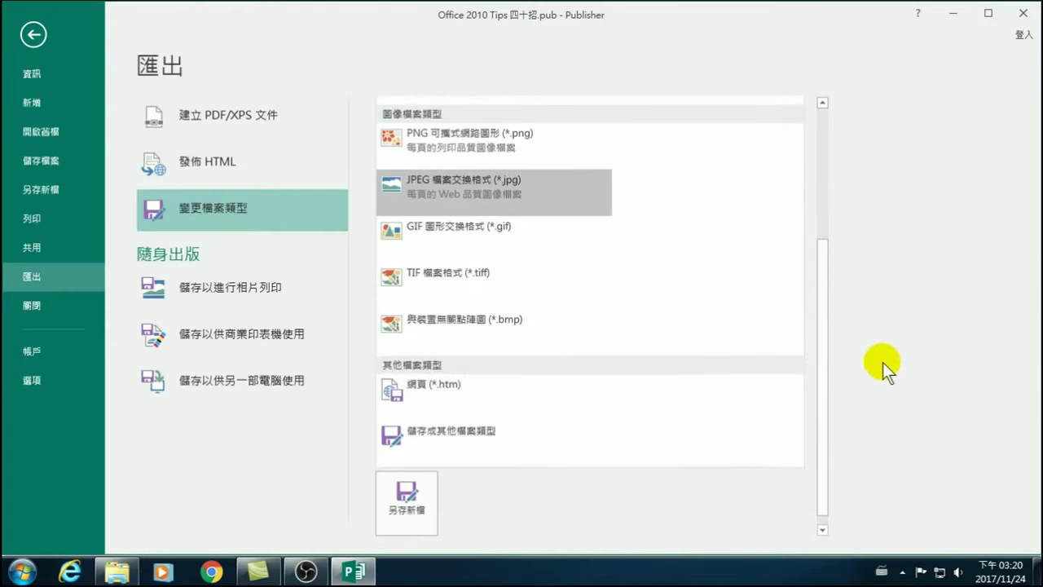
{"action": "left_click", "coordinate": [401, 507]}
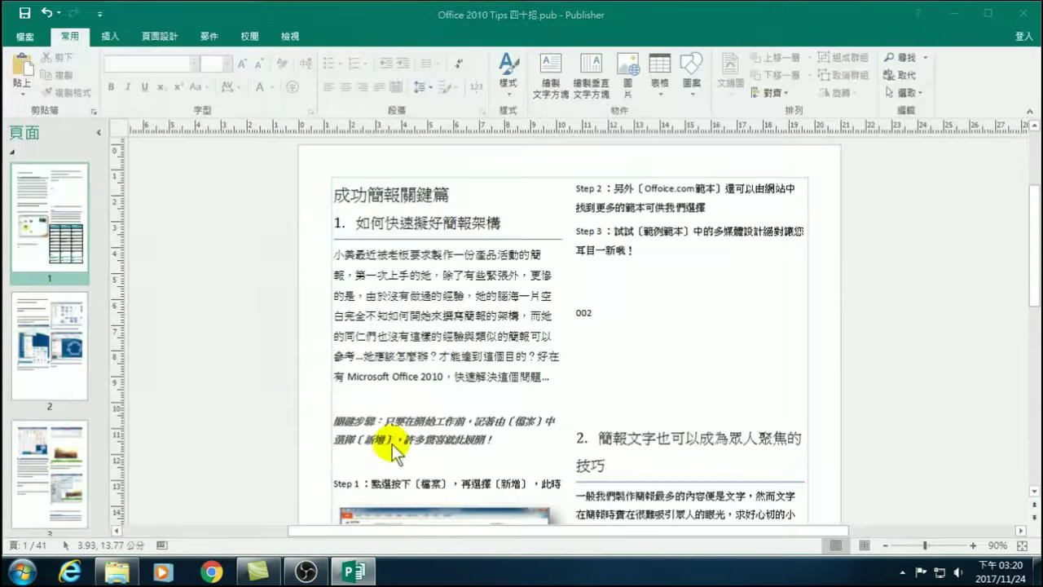
Append -20171124 to the file name and save it as a JPEG.
{"action": "left_click", "coordinate": [222, 258]}
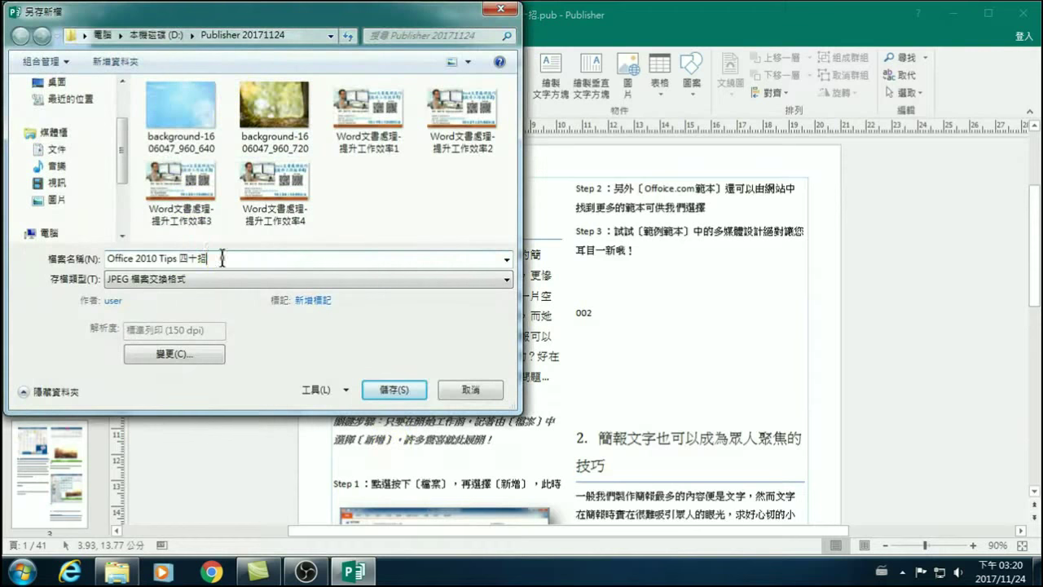
{"action": "type", "text": "-"}
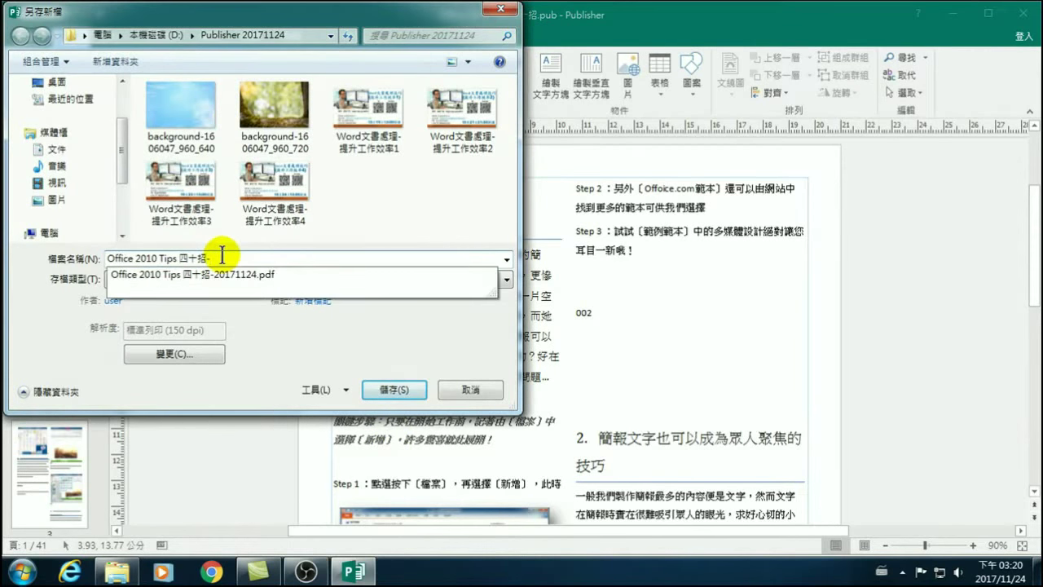
{"action": "type", "text": "20171124"}
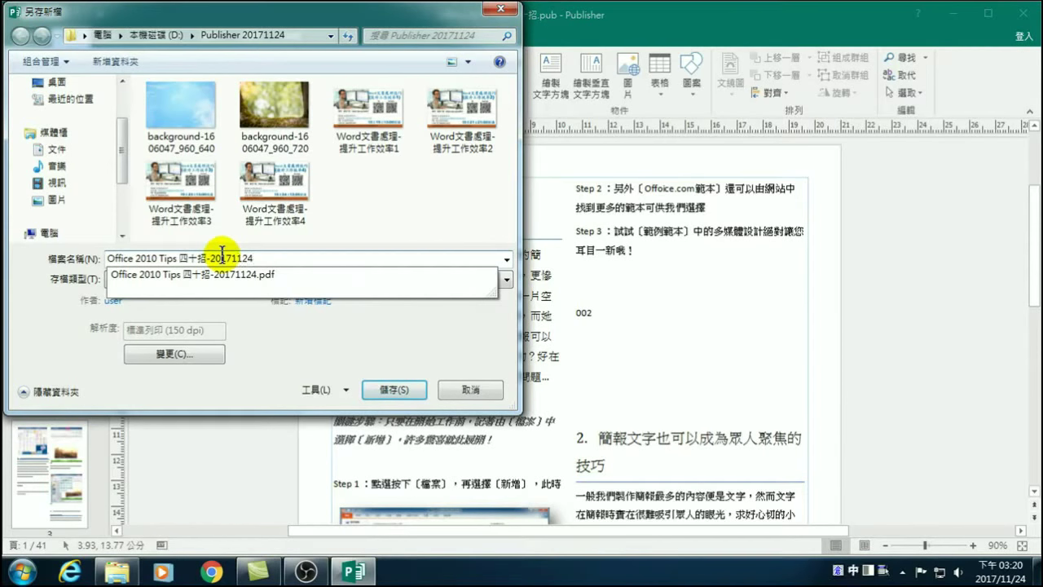
{"action": "left_click", "coordinate": [337, 334]}
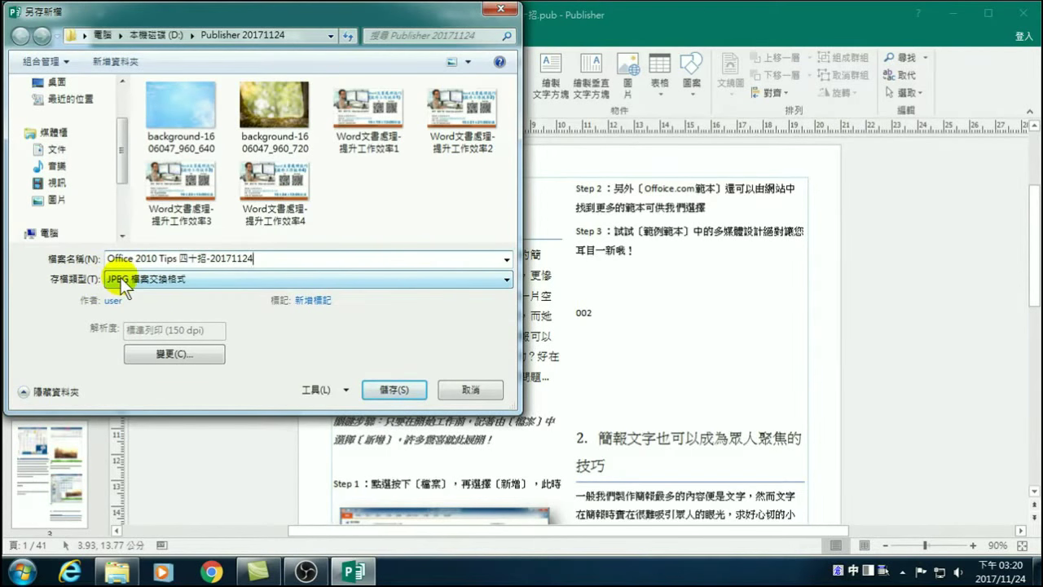
{"action": "left_click", "coordinate": [386, 388]}
{"action": "left_click", "coordinate": [127, 571]}
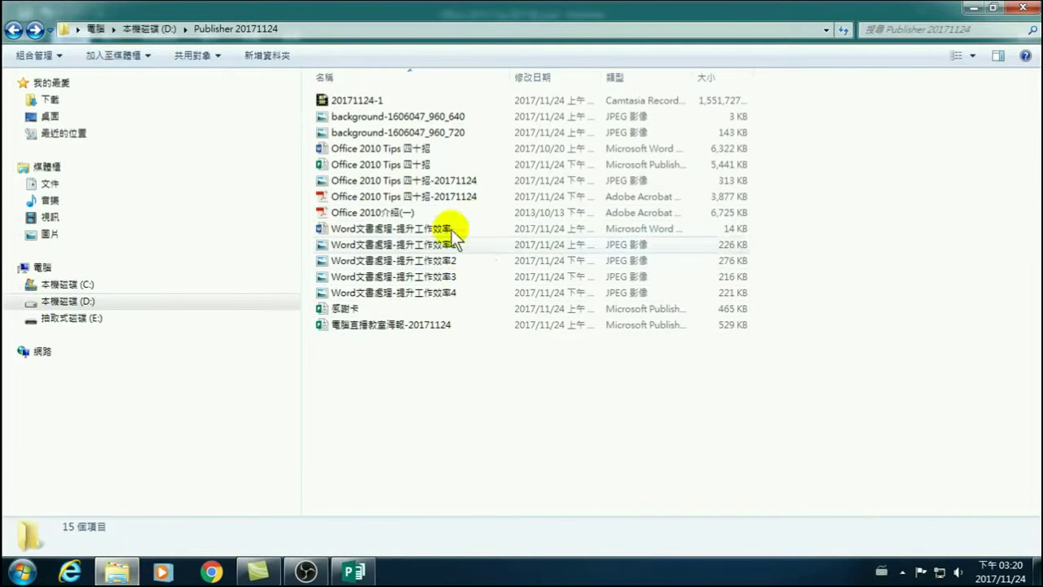
{"action": "left_click", "coordinate": [85, 300]}
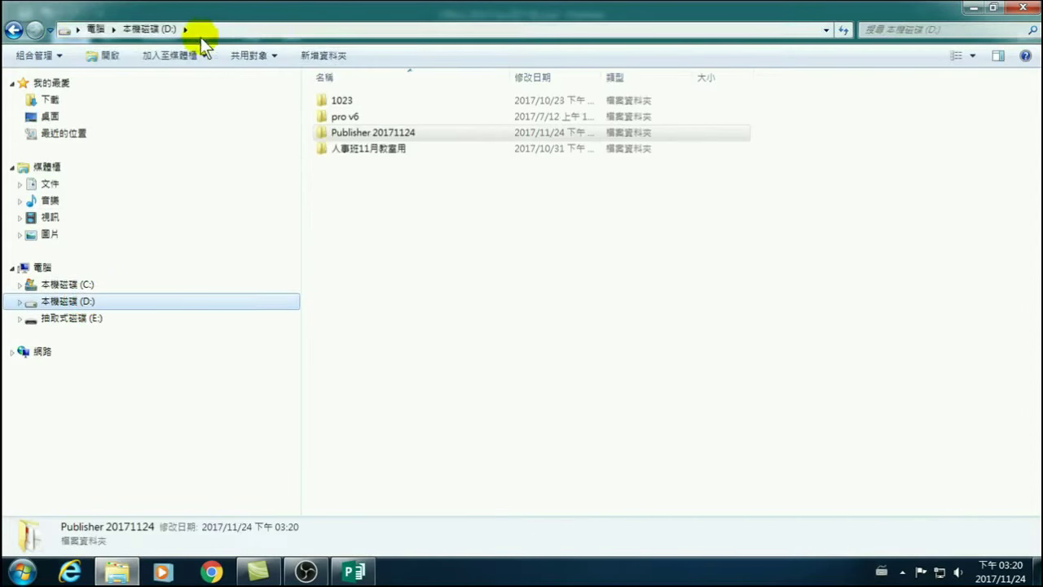
{"action": "double_click", "coordinate": [368, 130]}
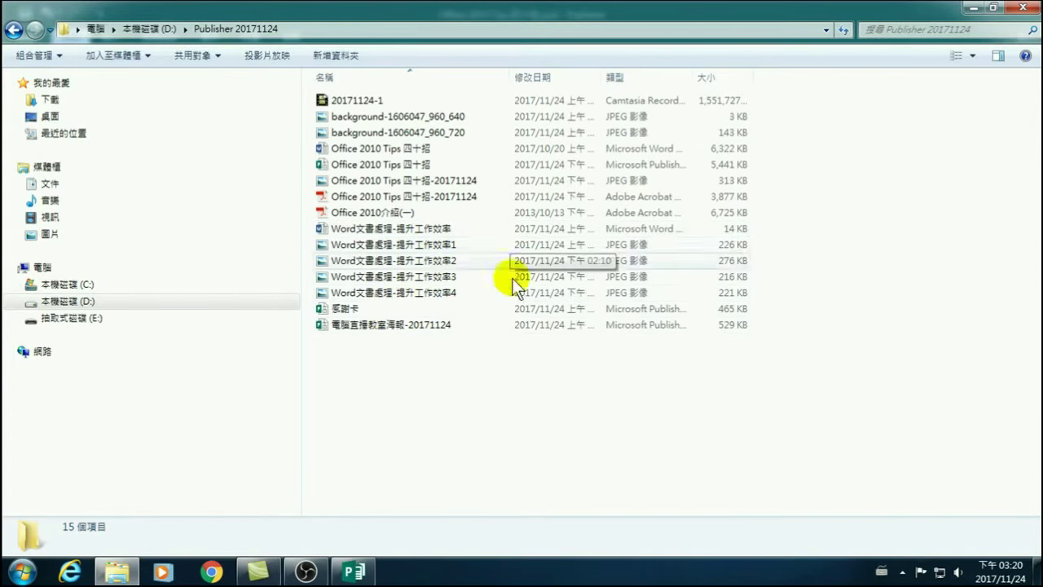
{"action": "mouse_move", "coordinate": [352, 573]}
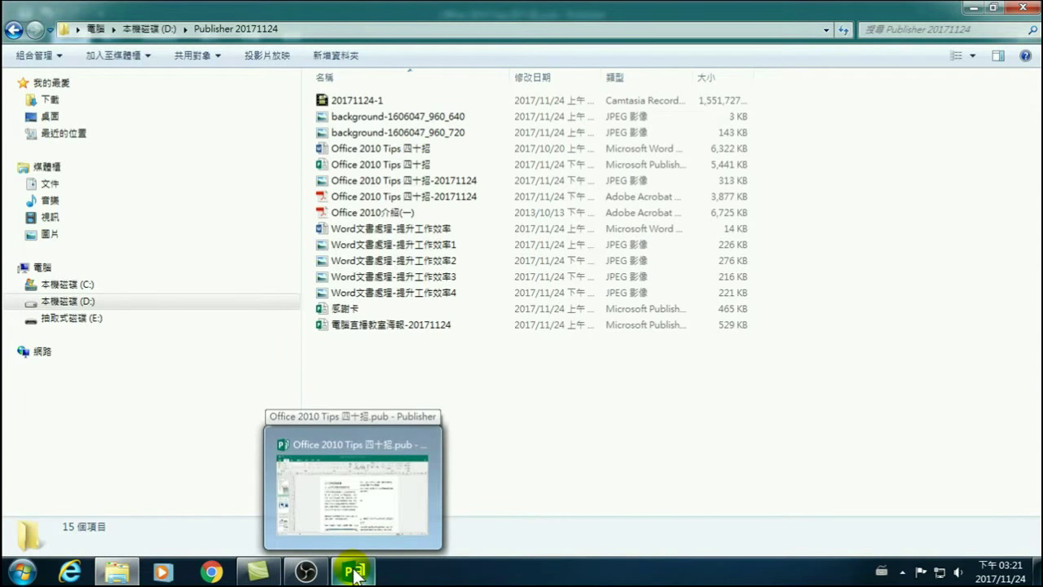
Return to Publisher and review the Change File Type list under Export.
{"action": "left_click", "coordinate": [354, 570]}
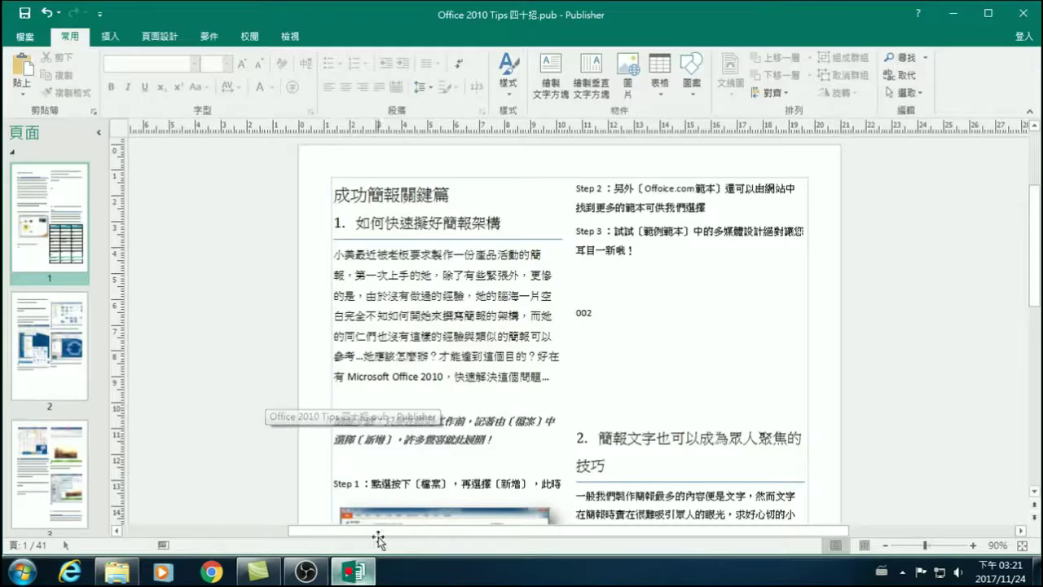
{"action": "left_click", "coordinate": [27, 38]}
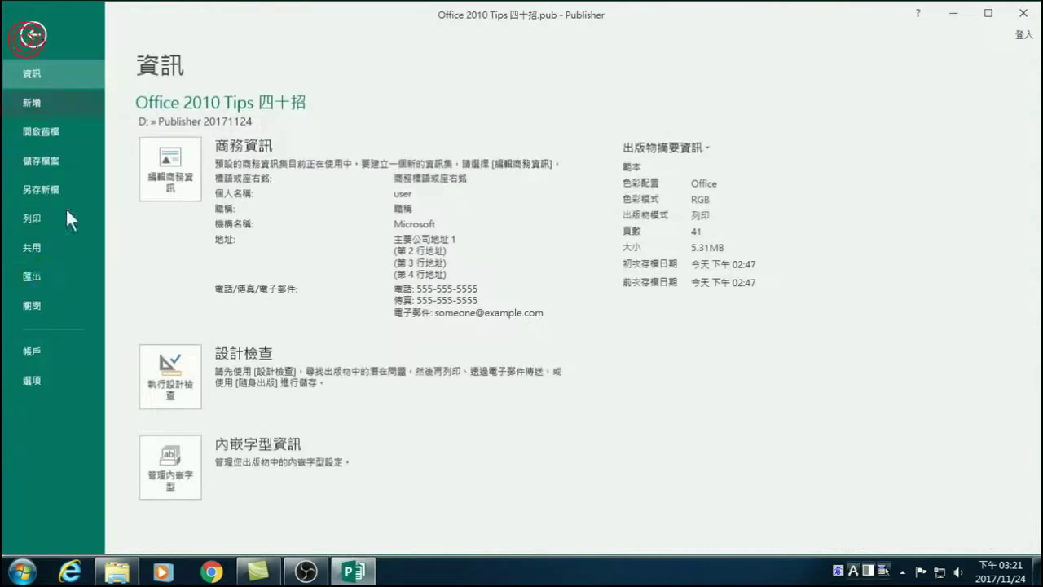
{"action": "left_click", "coordinate": [46, 272]}
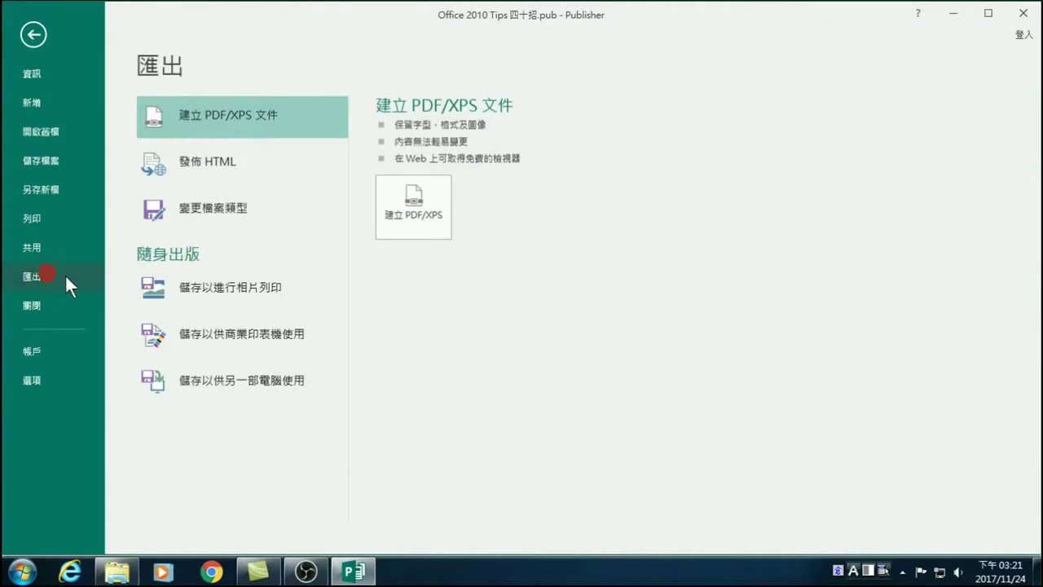
{"action": "left_click", "coordinate": [219, 207]}
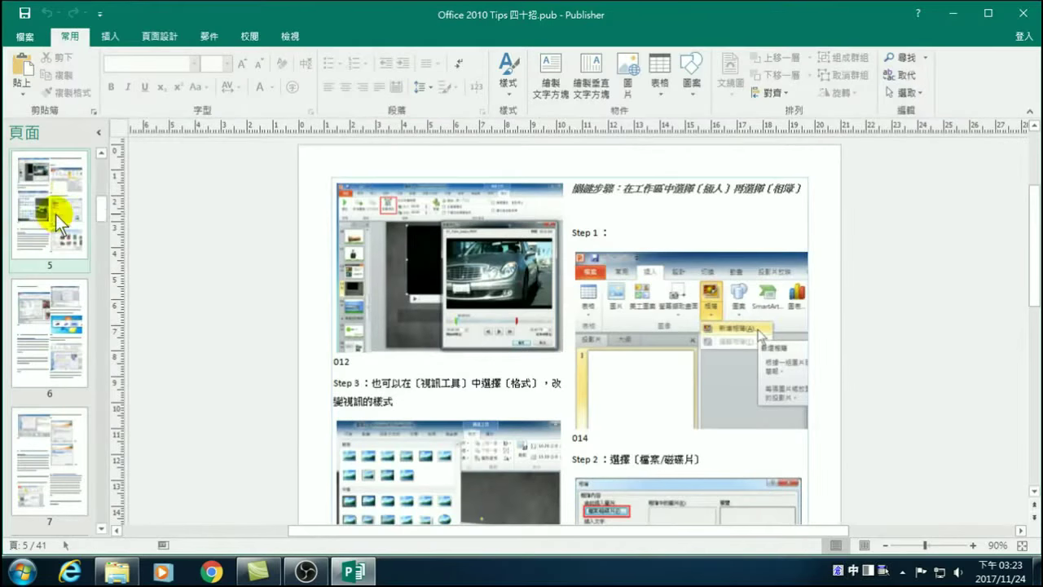
{"action": "scroll", "coordinate": [55, 215], "scroll_direction": "up", "scroll_amount": 3}
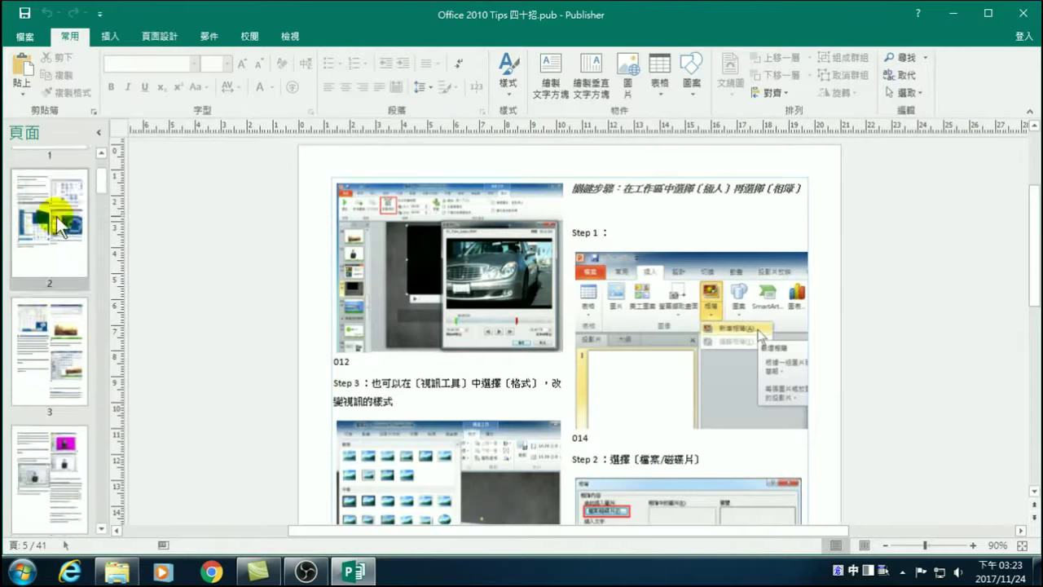
{"action": "scroll", "coordinate": [57, 222], "scroll_direction": "up", "scroll_amount": 2}
Show page 1, reopen Export, then switch to the Publisher 20171124 folder window.
{"action": "left_click", "coordinate": [45, 210]}
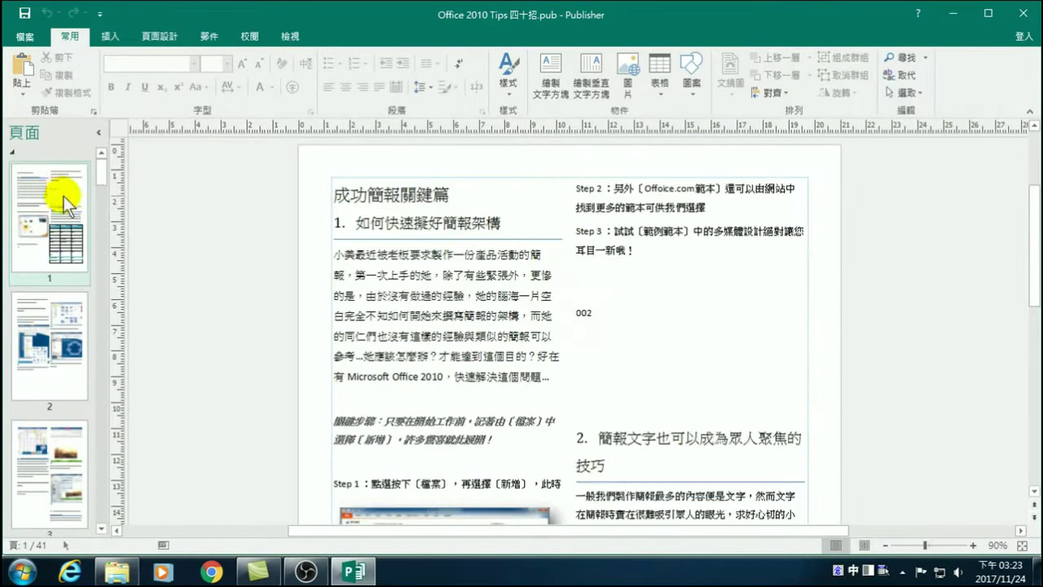
{"action": "left_click", "coordinate": [25, 36]}
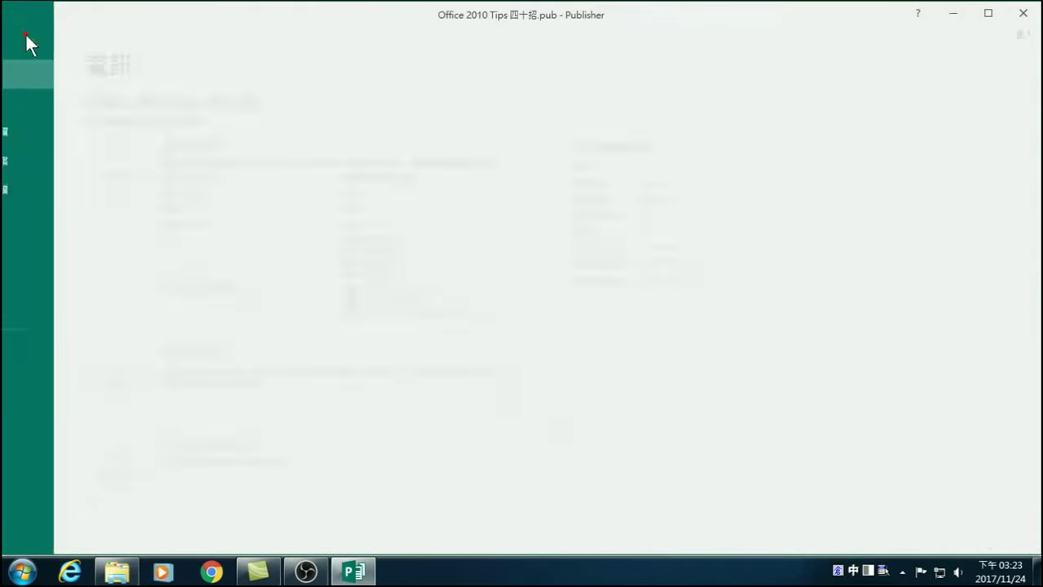
{"action": "left_click", "coordinate": [40, 282]}
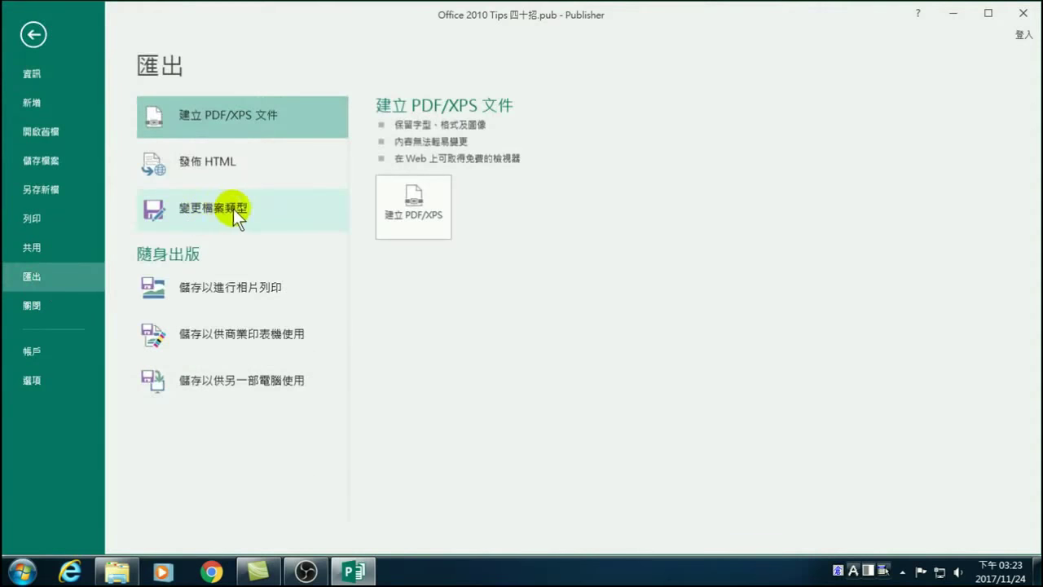
{"action": "left_click", "coordinate": [123, 570]}
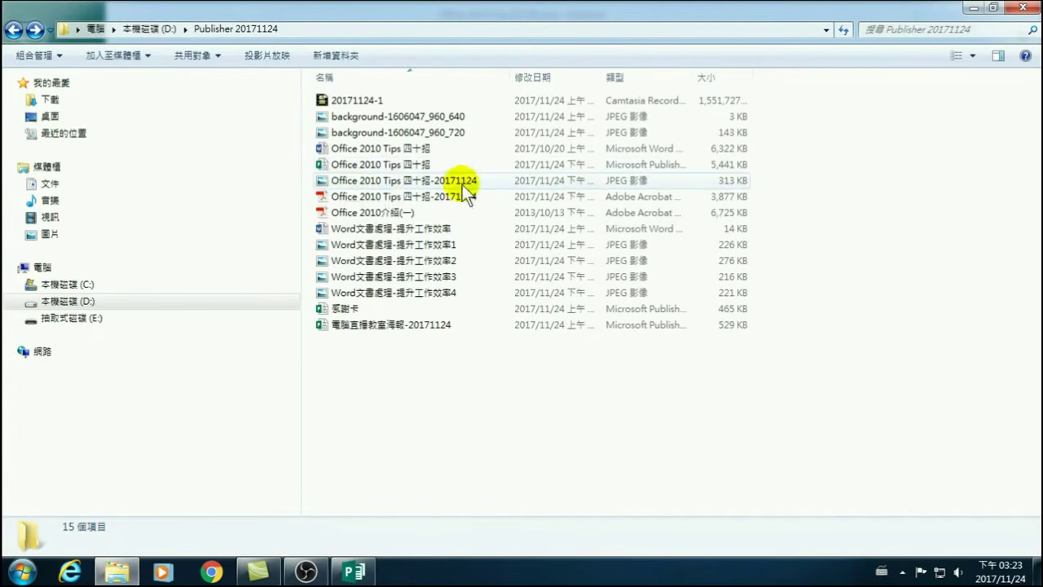
{"action": "left_click", "coordinate": [432, 180]}
{"action": "double_click", "coordinate": [347, 180]}
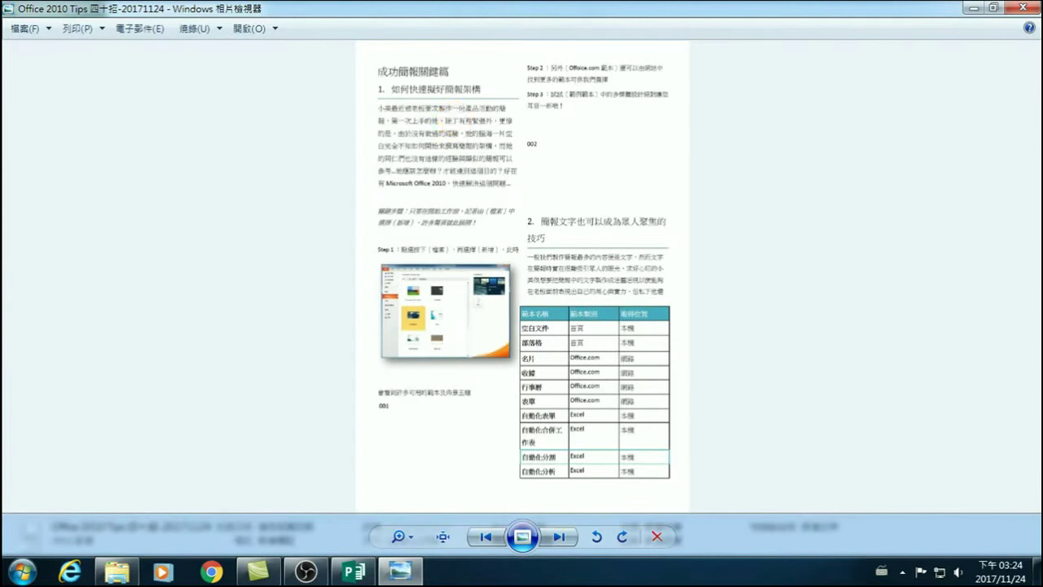
{"action": "left_click", "coordinate": [1018, 7]}
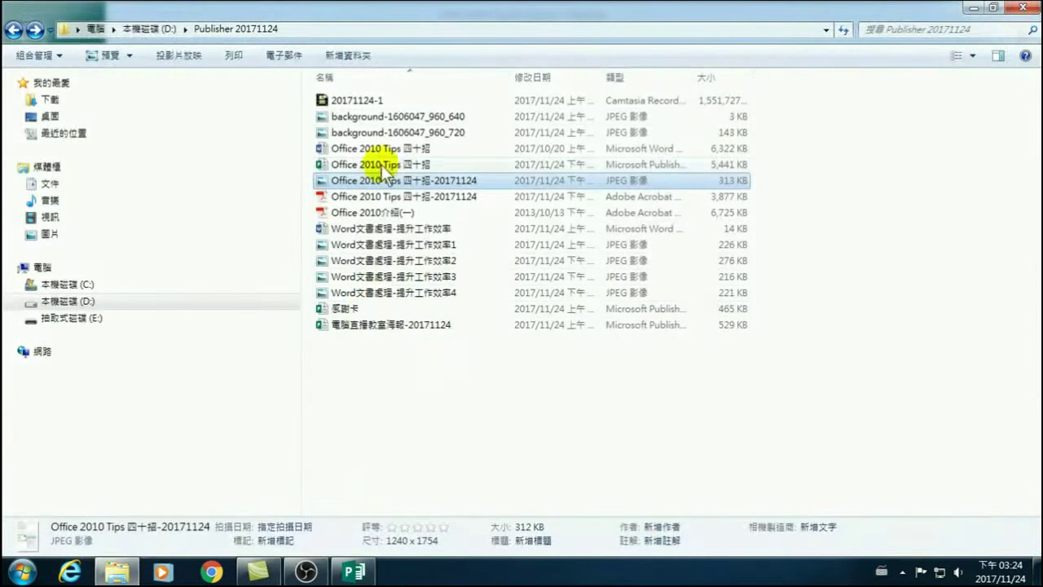
{"action": "left_click", "coordinate": [370, 574]}
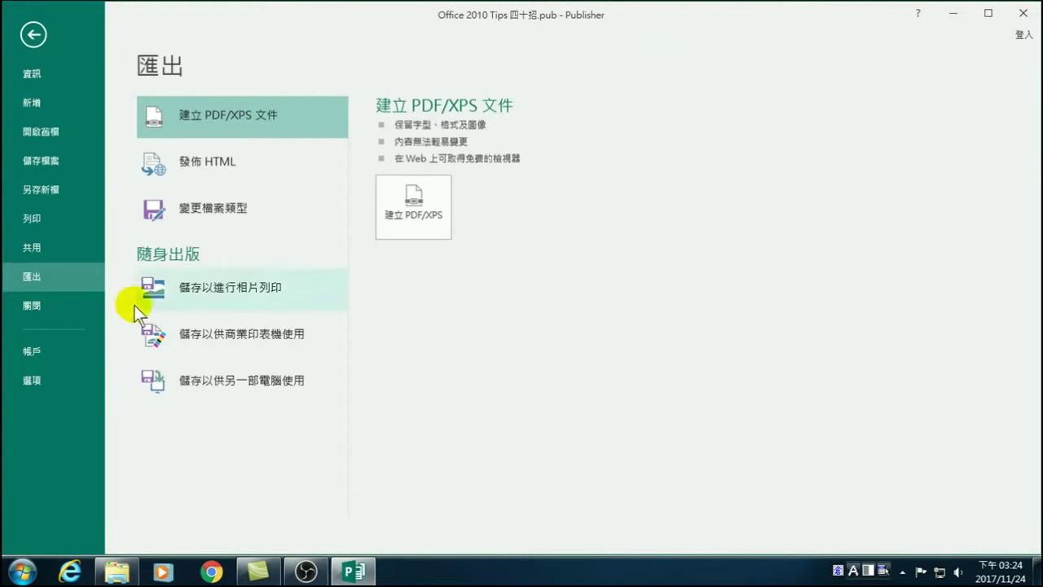
Choose 儲存以進行相片列印 with the JPEG images for photo printing format.
{"action": "left_click", "coordinate": [264, 290]}
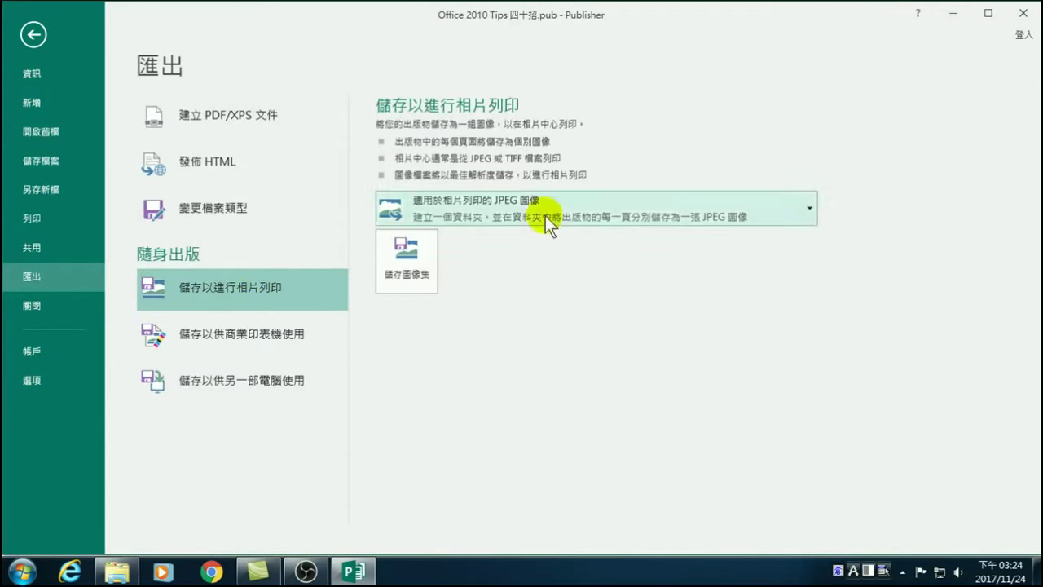
{"action": "left_click", "coordinate": [538, 212]}
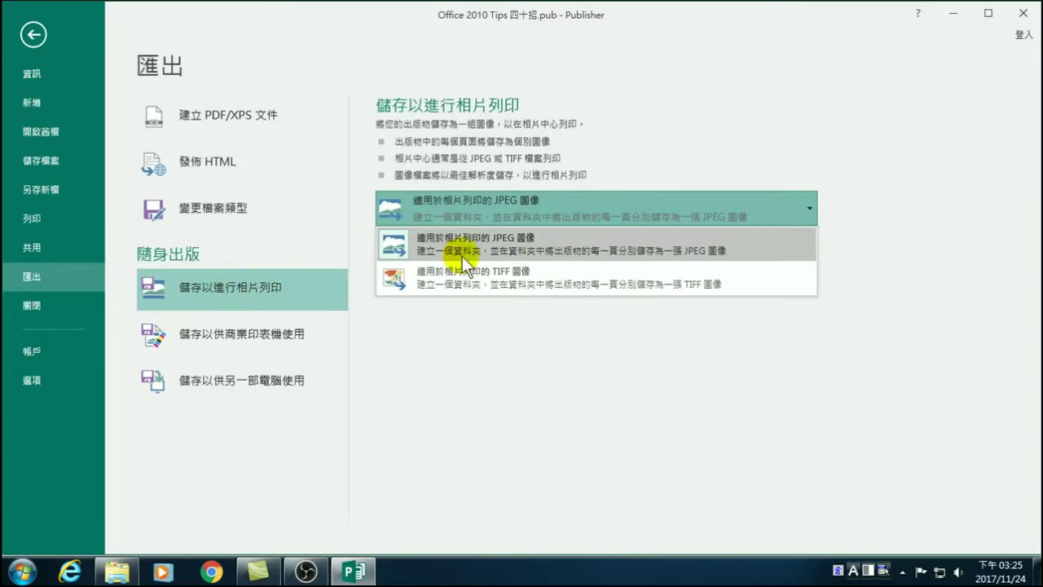
{"action": "left_click", "coordinate": [505, 245]}
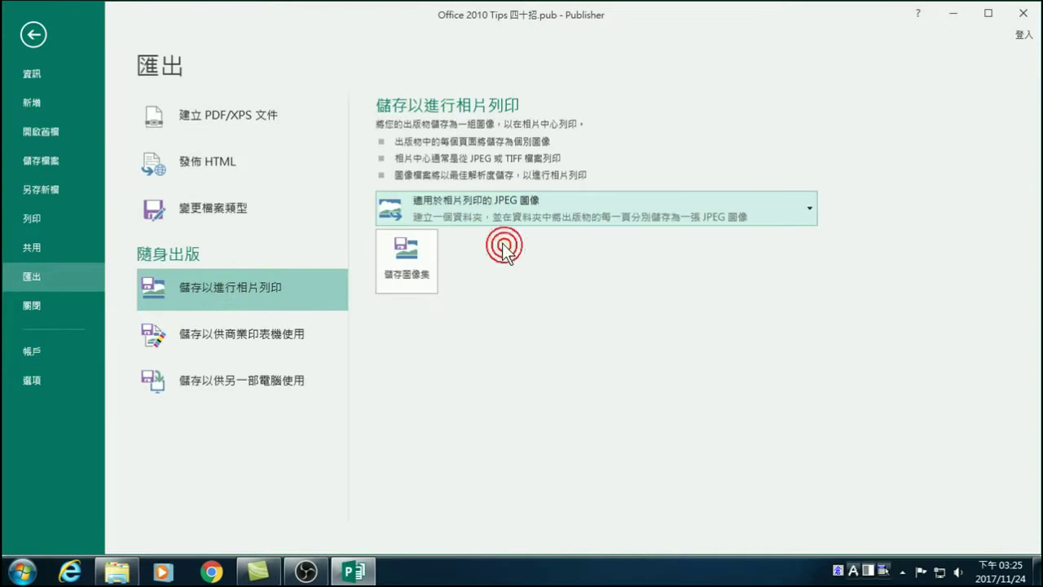
Save the image set into the D:\Publisher 20171124 folder via 儲存圖像集.
{"action": "left_click", "coordinate": [410, 269]}
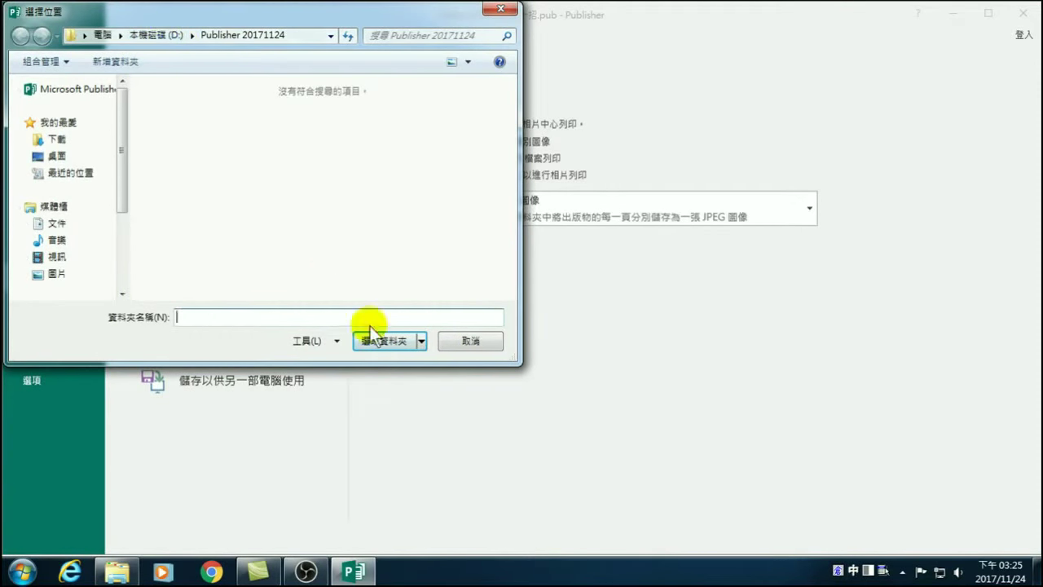
{"action": "left_click", "coordinate": [152, 34]}
{"action": "left_click", "coordinate": [181, 141]}
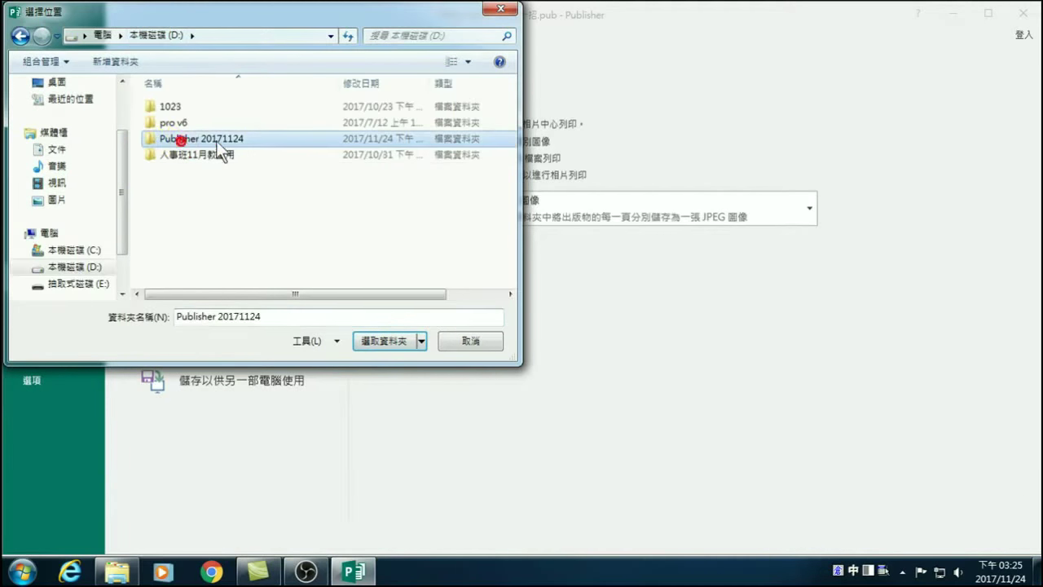
{"action": "left_click", "coordinate": [380, 342]}
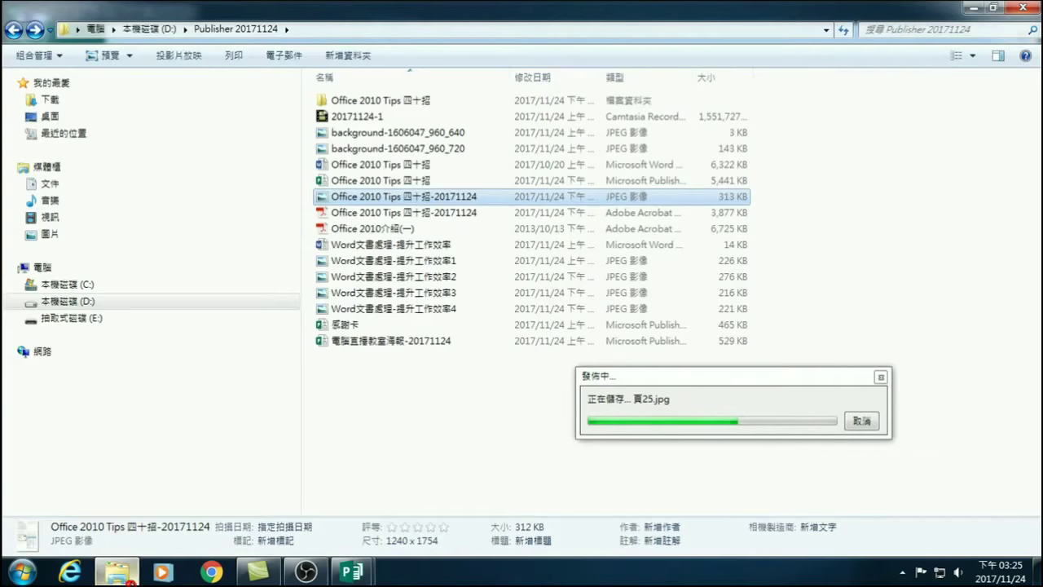
In Explorer, open D:\Publisher 20171124\Office 2010 Tips 四十招 and browse the page images.
{"action": "left_click", "coordinate": [116, 572]}
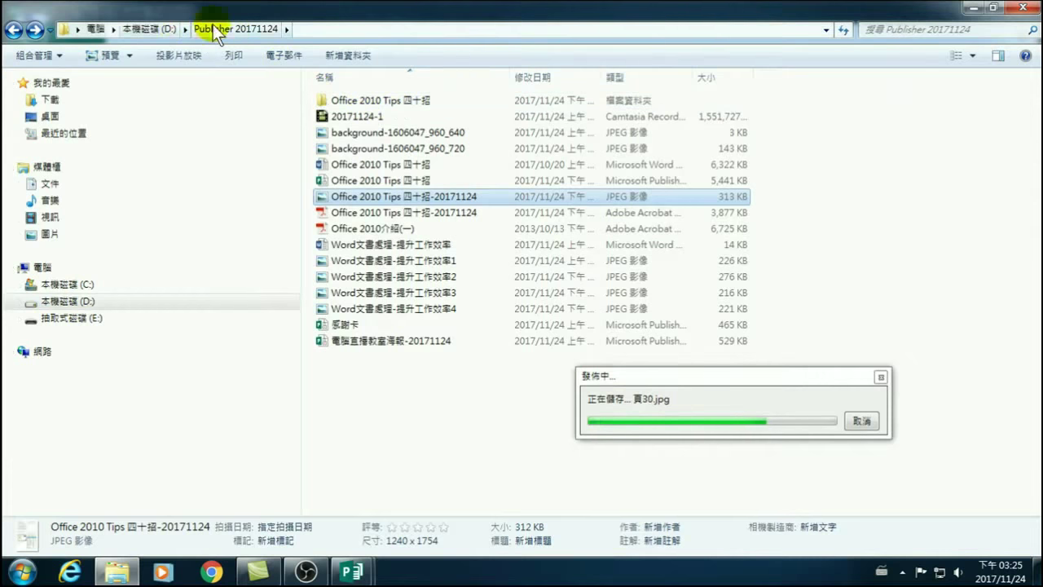
{"action": "left_click", "coordinate": [146, 30]}
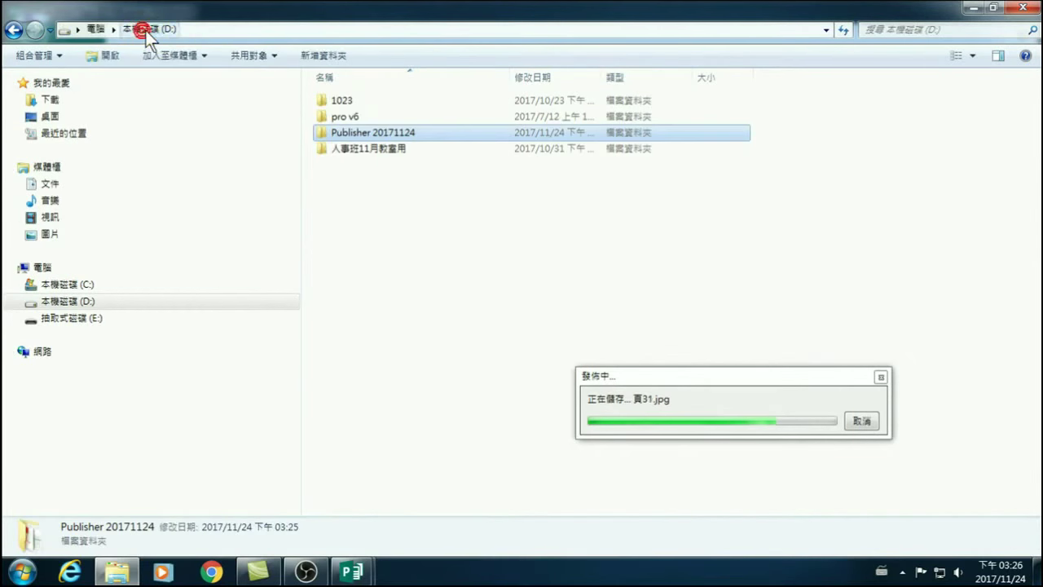
{"action": "double_click", "coordinate": [371, 133]}
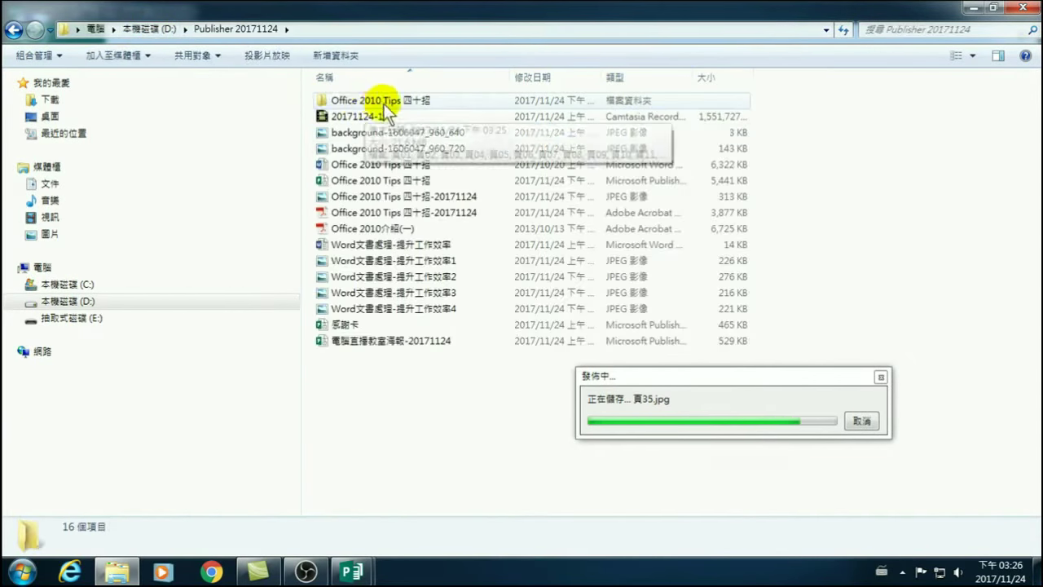
{"action": "double_click", "coordinate": [388, 99]}
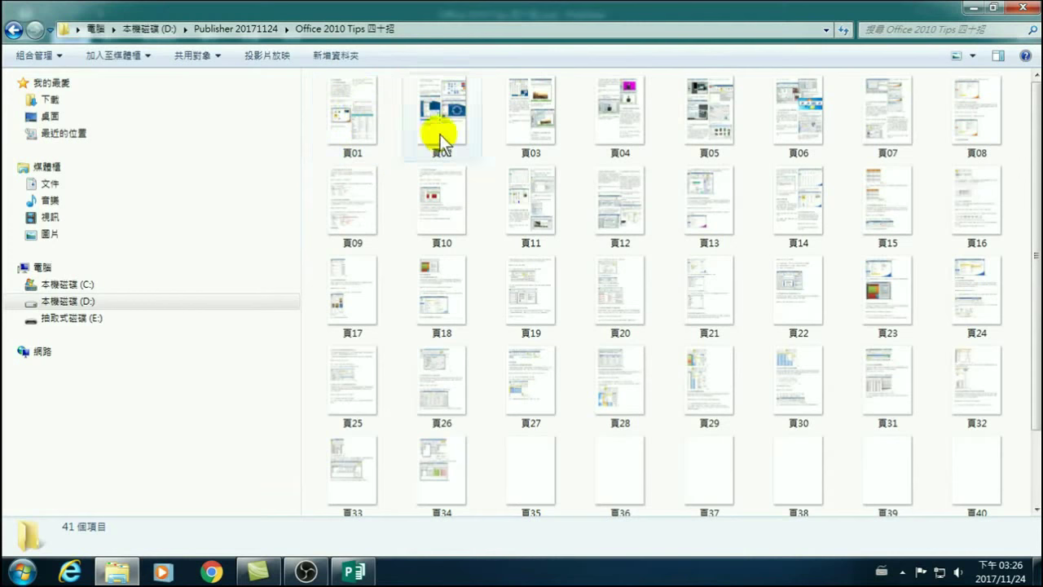
{"action": "scroll", "coordinate": [547, 436], "scroll_direction": "down", "scroll_amount": 2}
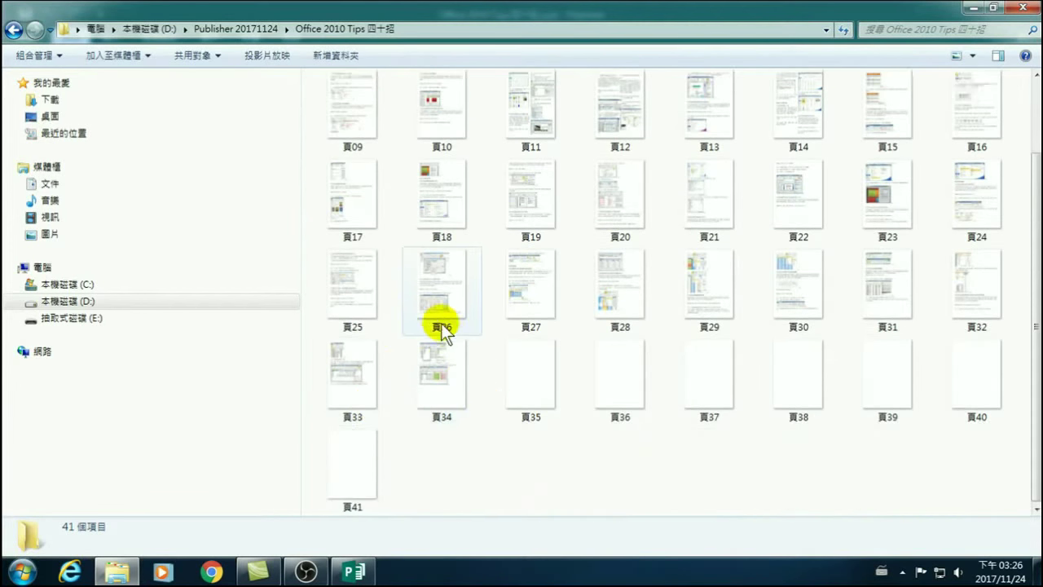
{"action": "scroll", "coordinate": [441, 323], "scroll_direction": "up", "scroll_amount": 2}
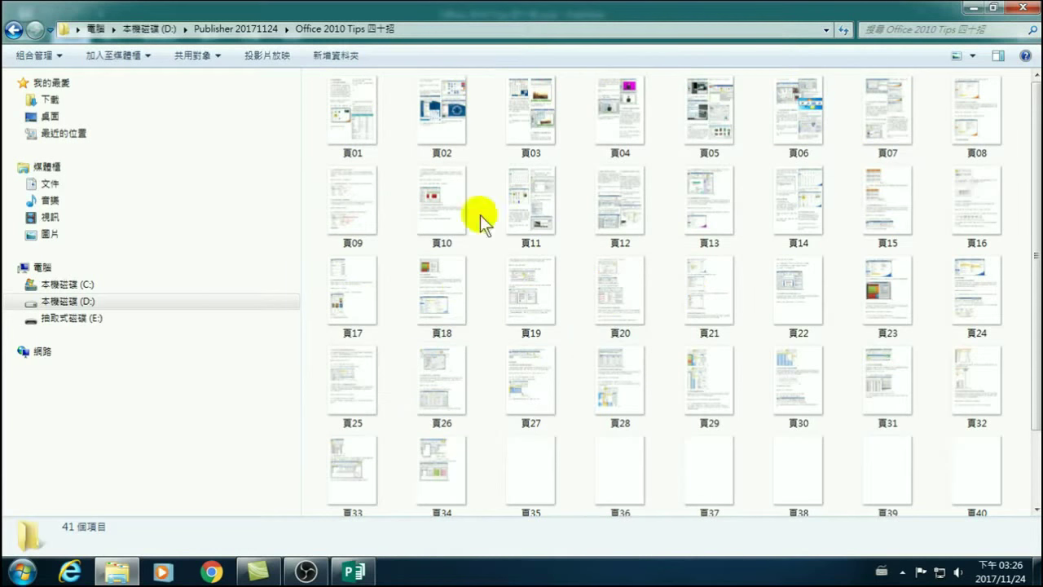
{"action": "mouse_move", "coordinate": [631, 234]}
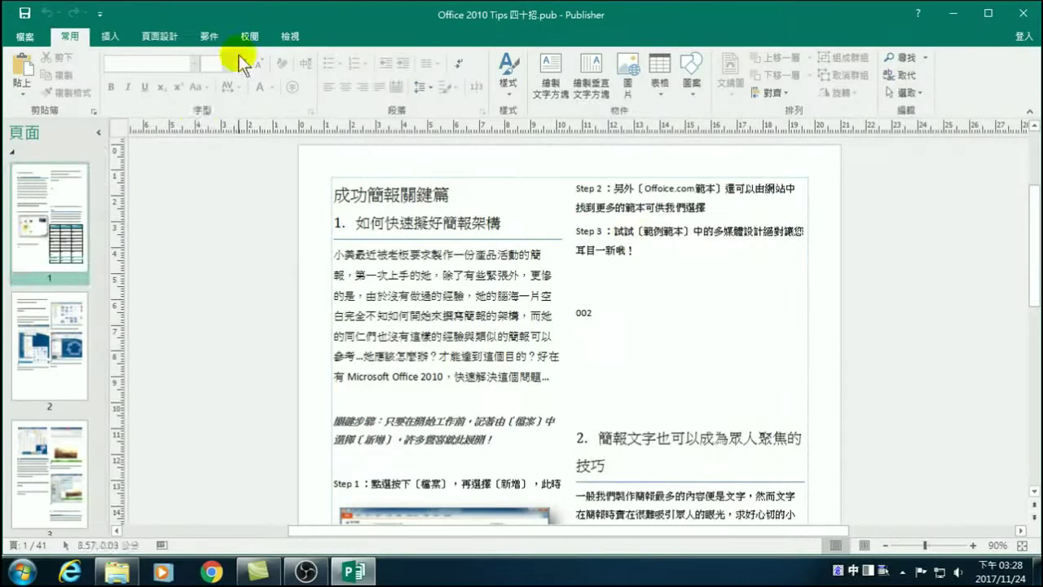
Back in Publisher, select the page 1 thumbnail.
{"action": "left_click", "coordinate": [35, 222]}
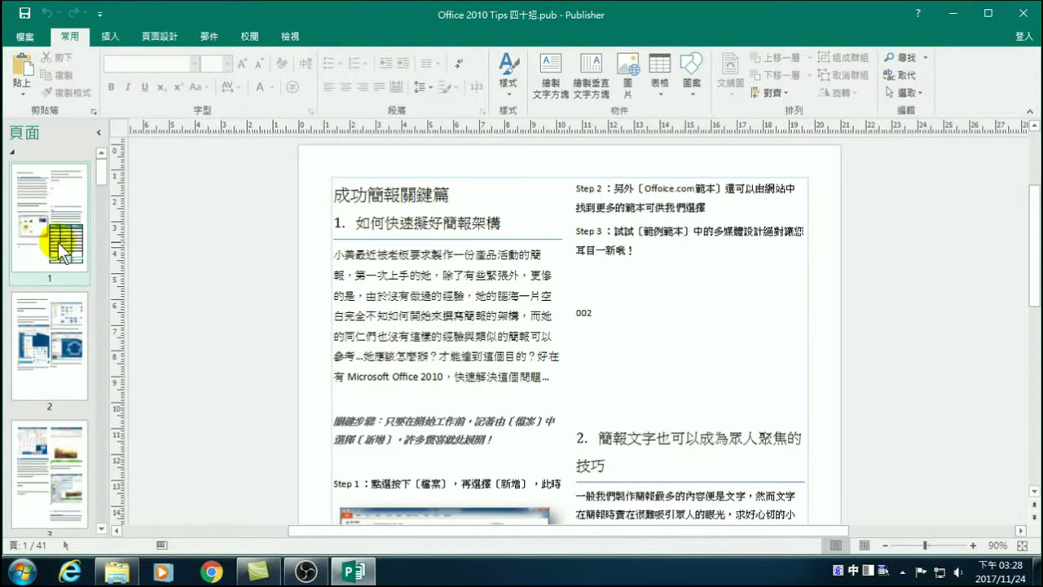
Under File > Export, select 儲存以供商業印表機使用 (Save for a Commercial Printer).
{"action": "left_click", "coordinate": [34, 37]}
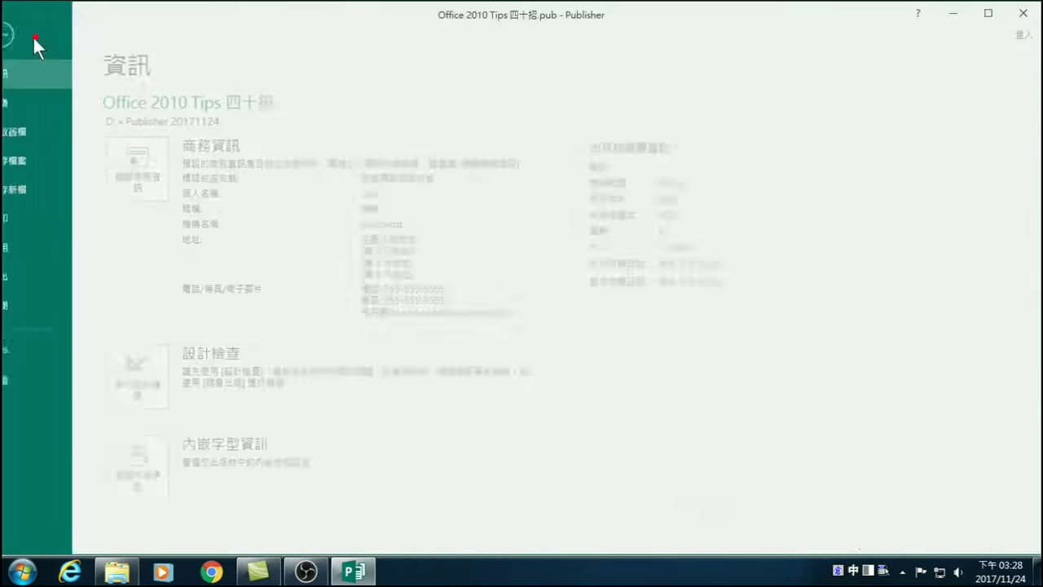
{"action": "left_click", "coordinate": [29, 277]}
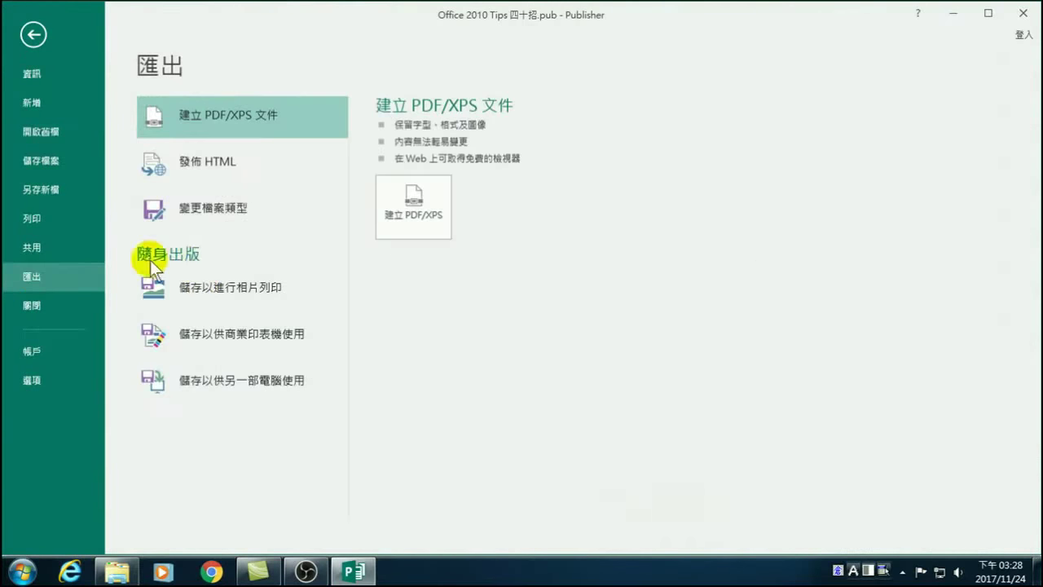
{"action": "left_click", "coordinate": [206, 339]}
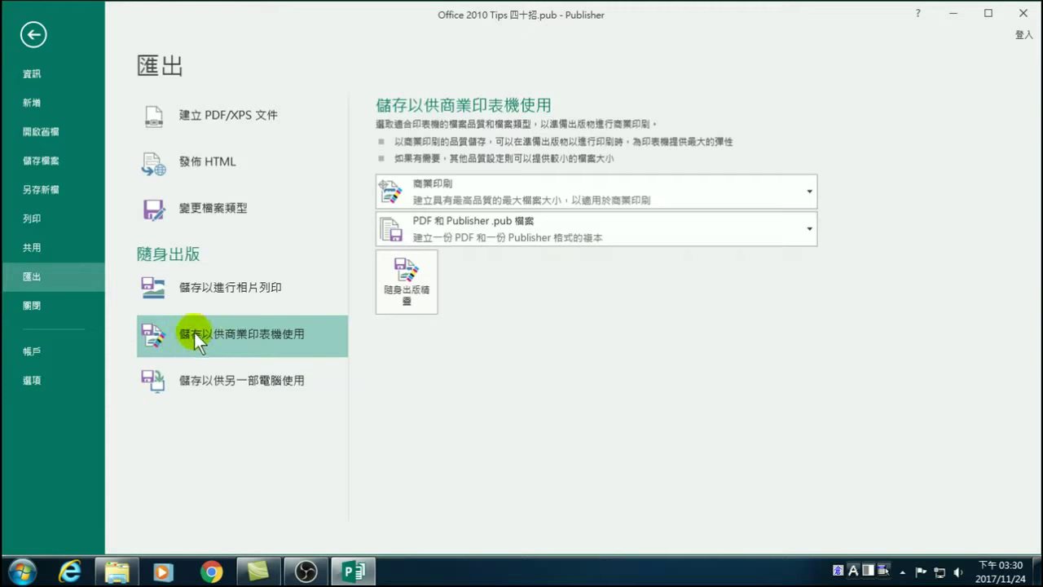
Select 儲存以供另一部電腦使用 to show the Pack and Go Wizard option.
{"action": "left_click", "coordinate": [203, 376]}
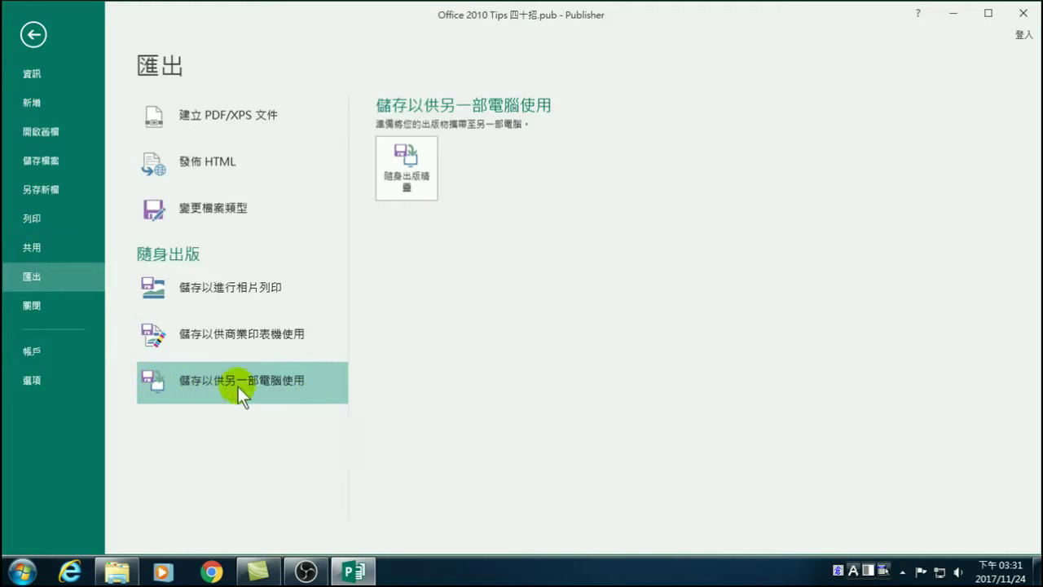
Launch the Pack and Go Wizard and advance it to the save-location page.
{"action": "left_click", "coordinate": [411, 174]}
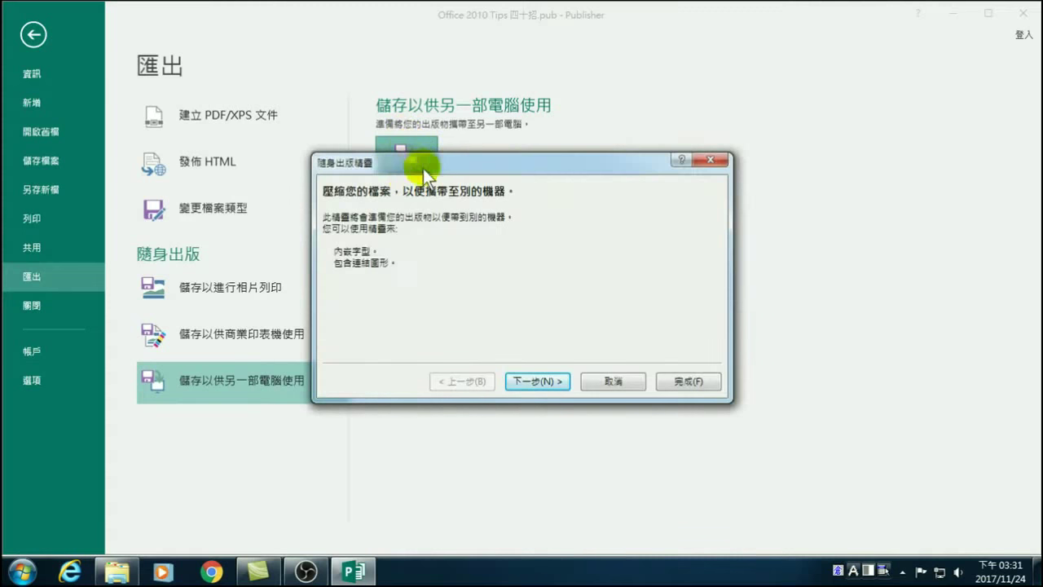
{"action": "left_click_drag", "start_coordinate": [436, 167], "coordinate": [499, 225]}
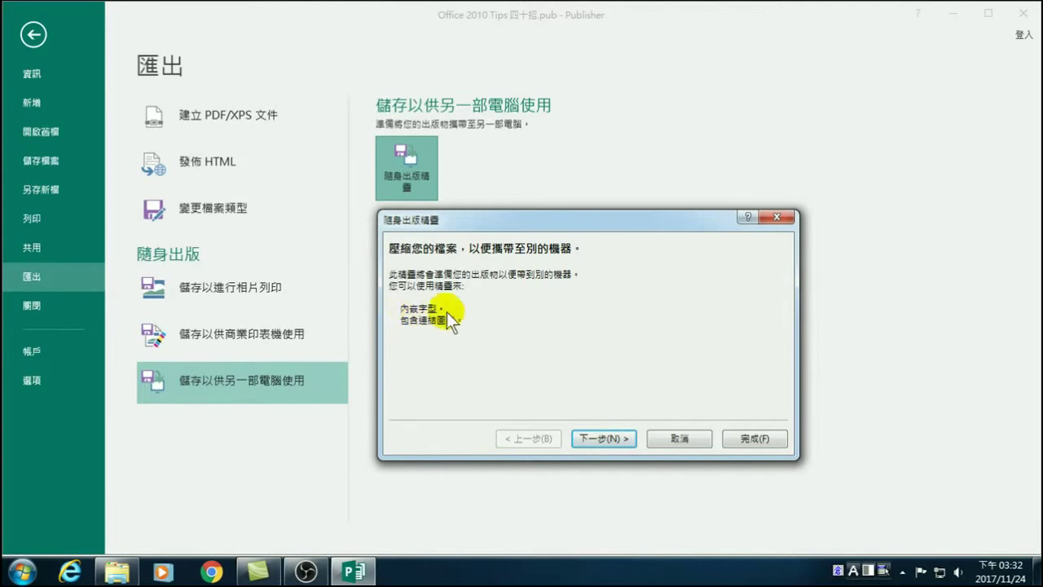
{"action": "left_click", "coordinate": [603, 437]}
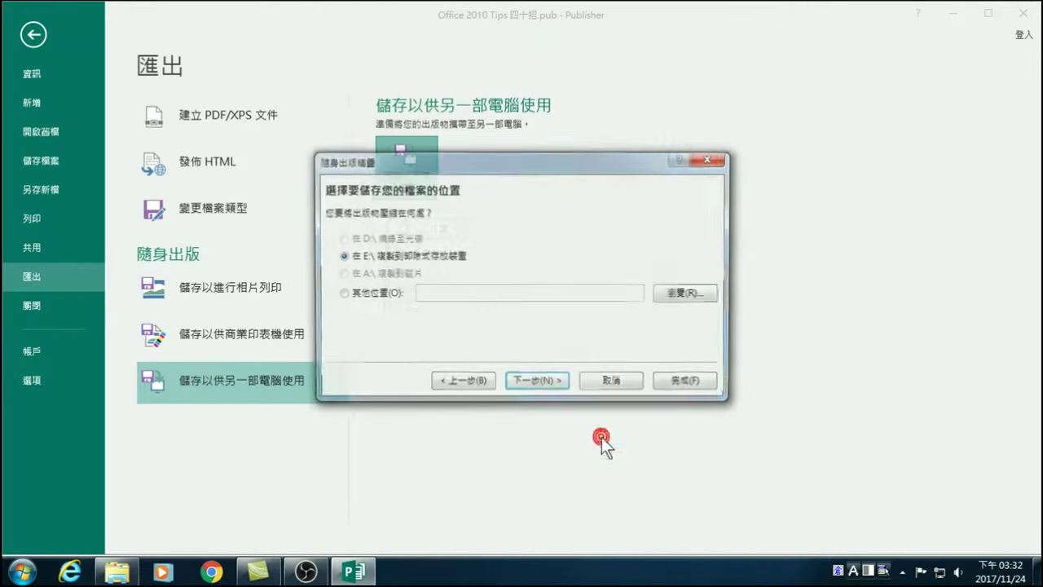
Choose Other location and browse to D:\Publisher 20171124 as the target.
{"action": "left_click", "coordinate": [343, 292]}
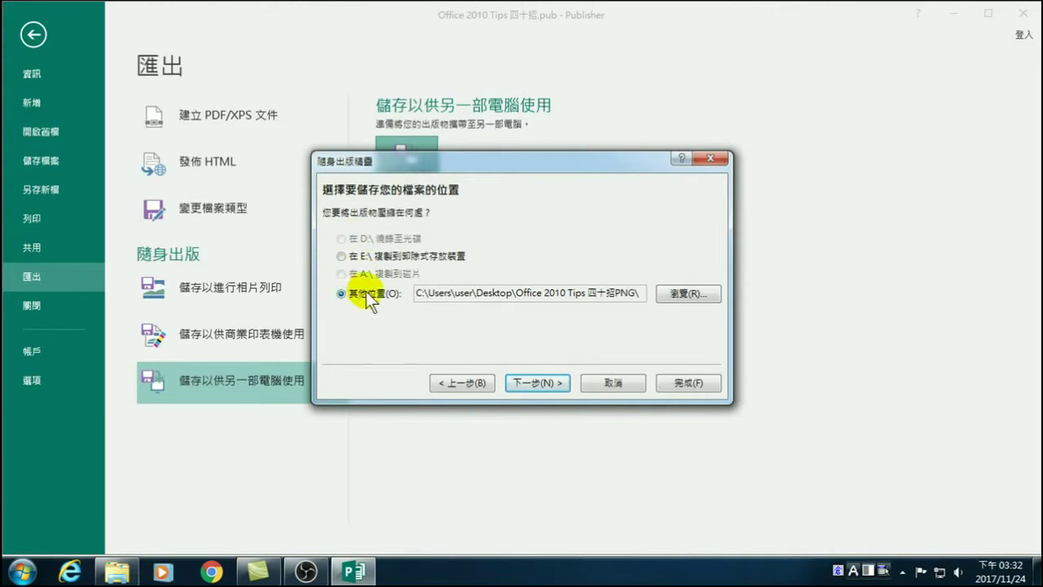
{"action": "left_click", "coordinate": [678, 294]}
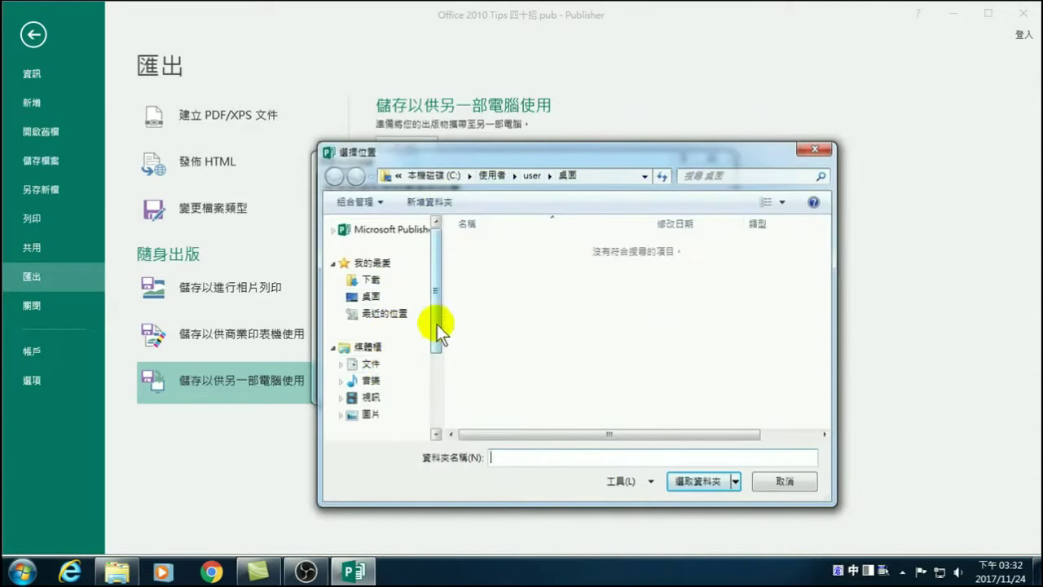
{"action": "scroll", "coordinate": [437, 324], "scroll_direction": "down", "scroll_amount": 3}
{"action": "left_click", "coordinate": [391, 372]}
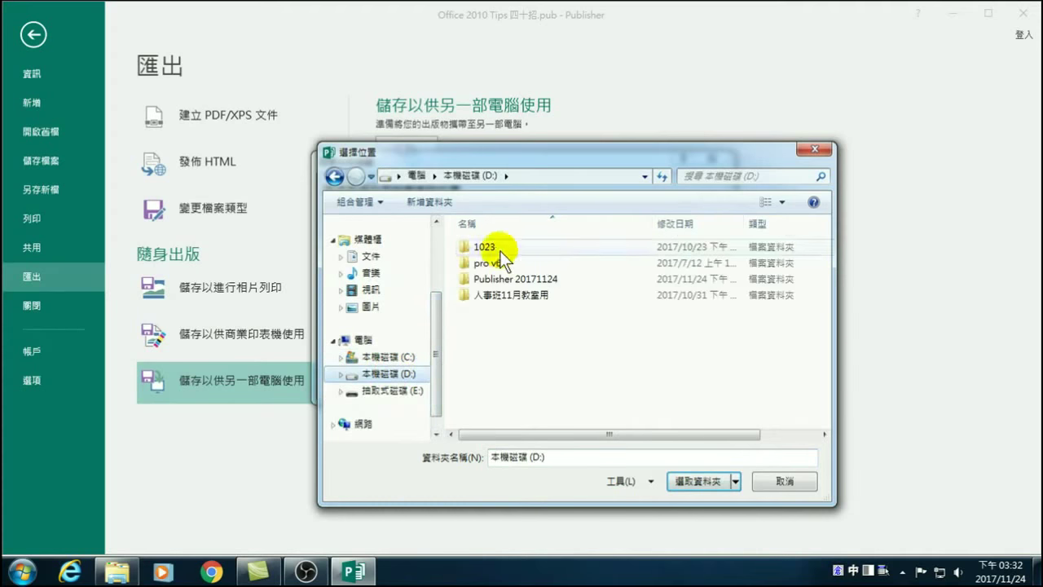
{"action": "double_click", "coordinate": [489, 278]}
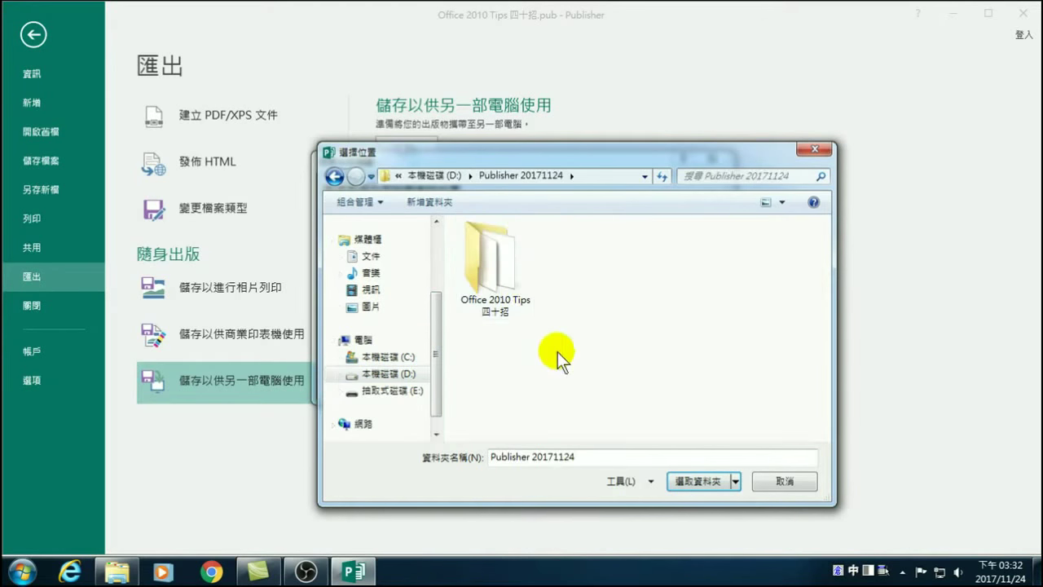
{"action": "left_click", "coordinate": [691, 480]}
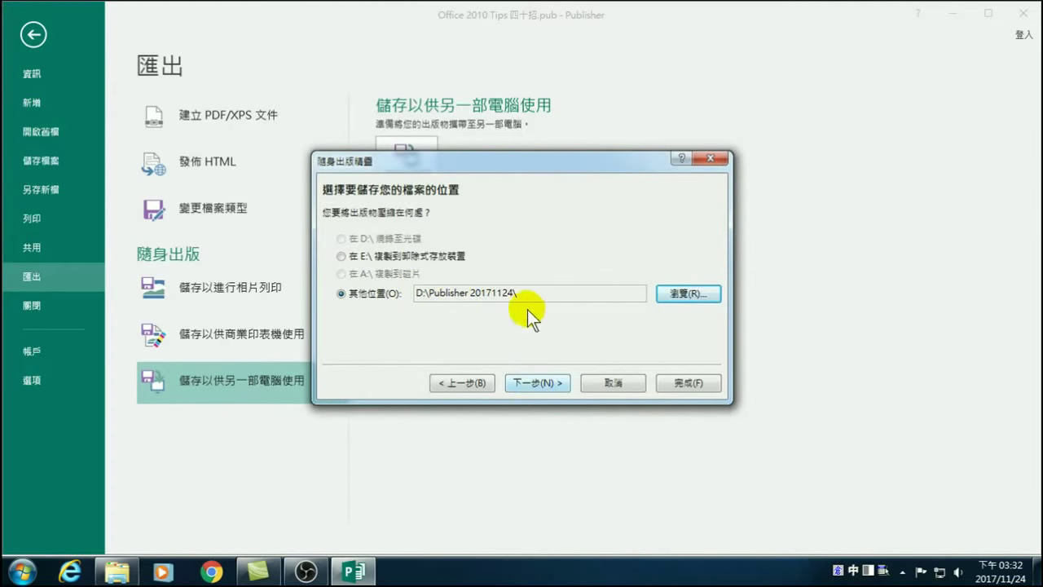
Create a new folder 隨身出版 in Publisher 20171124 and select it as the location.
{"action": "left_click", "coordinate": [678, 295]}
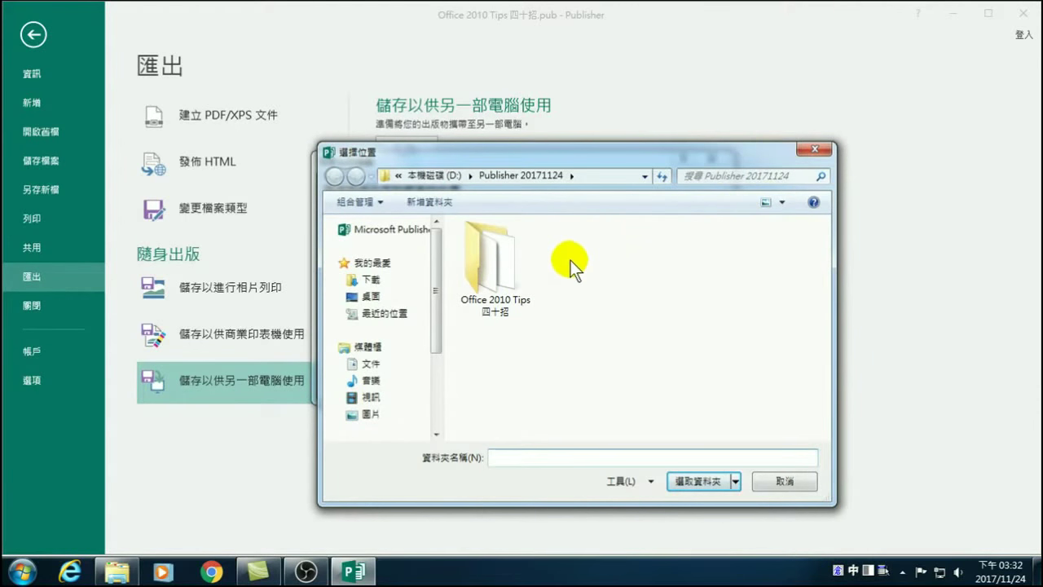
{"action": "right_click", "coordinate": [603, 258]}
{"action": "mouse_move", "coordinate": [643, 419]}
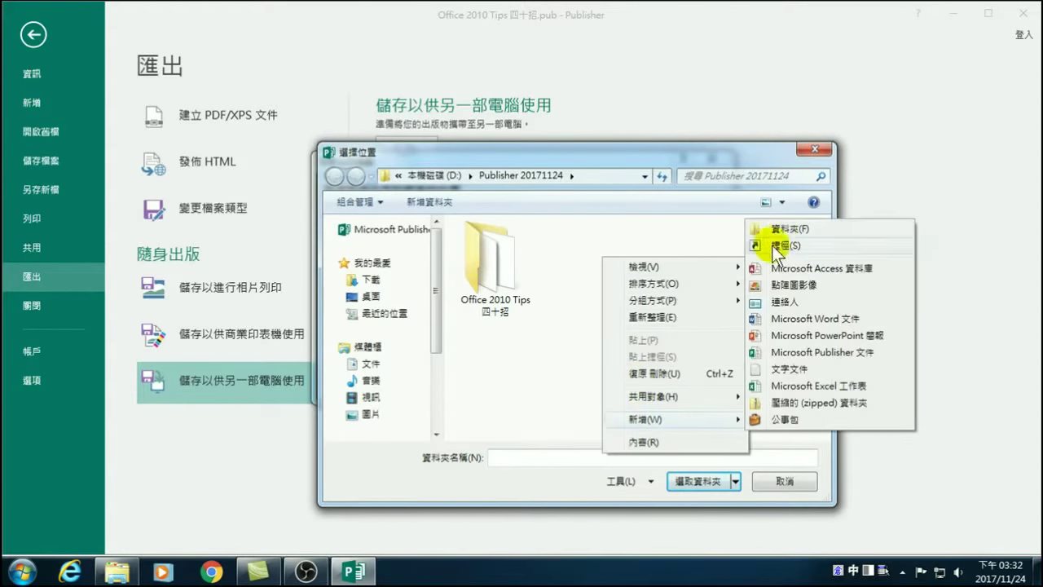
{"action": "left_click", "coordinate": [780, 228]}
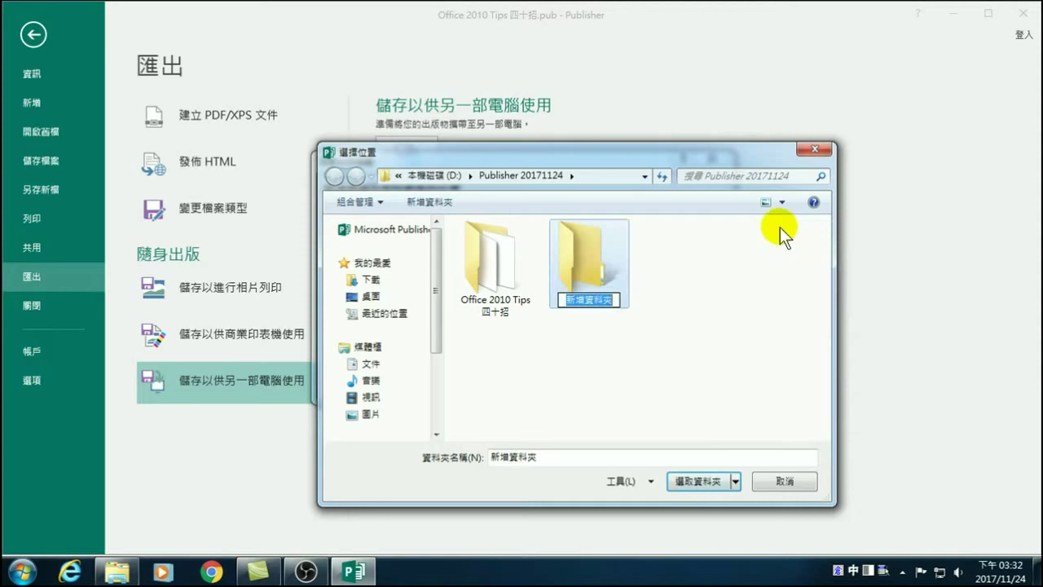
{"action": "type", "text": "0"}
{"action": "type", "text": "隨身出"}
{"action": "type", "text": "版"}
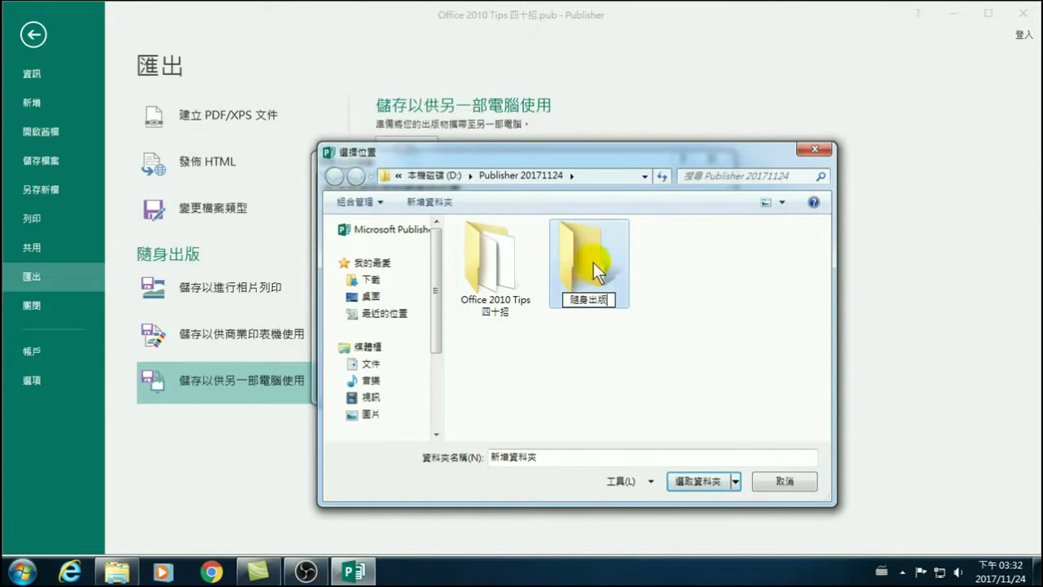
{"action": "left_click", "coordinate": [593, 262]}
{"action": "double_click", "coordinate": [582, 259]}
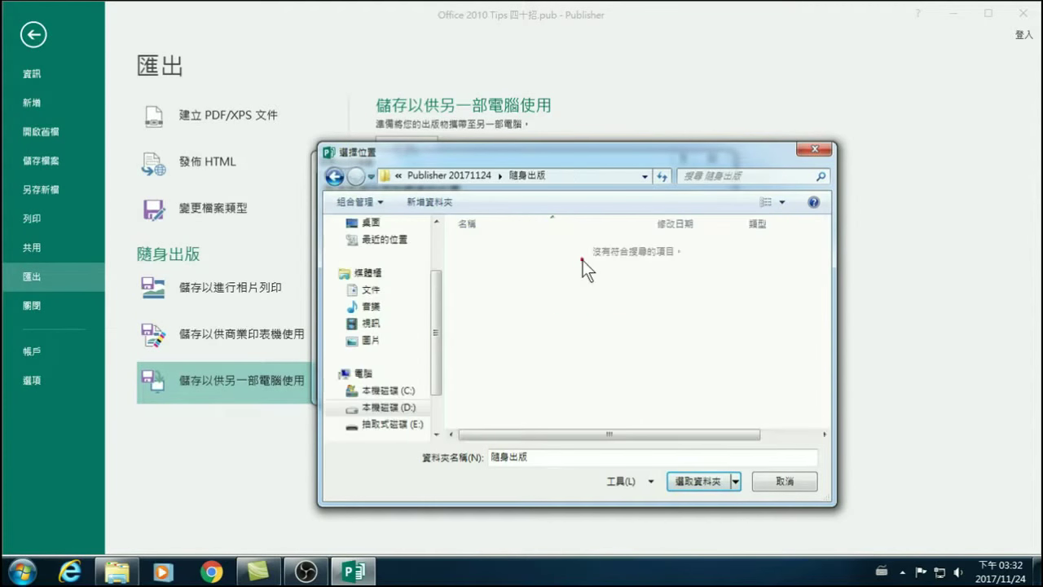
{"action": "left_click", "coordinate": [689, 479]}
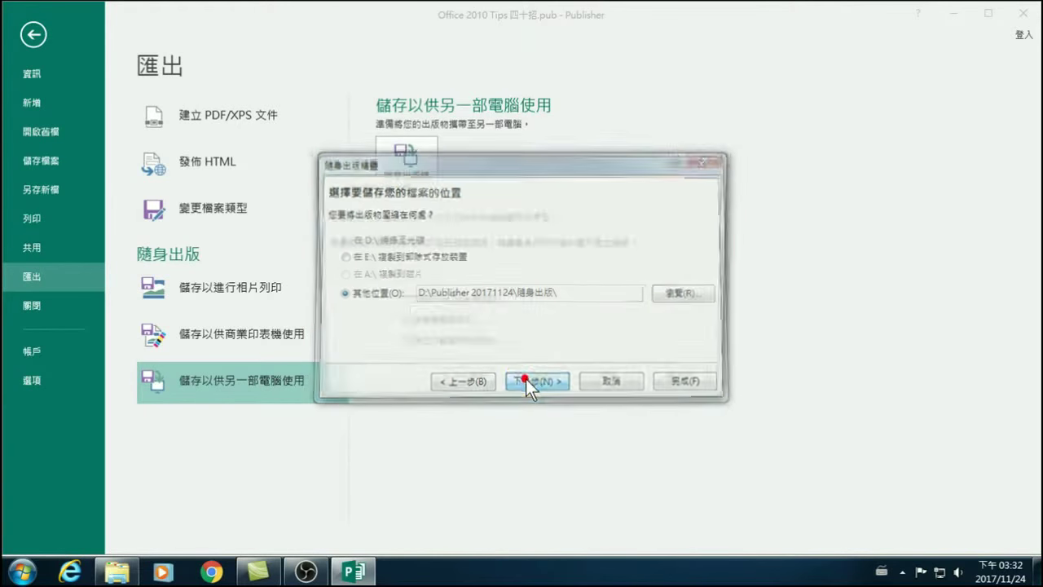
Continue the wizard to the font embedding and graphics options.
{"action": "left_click", "coordinate": [525, 378]}
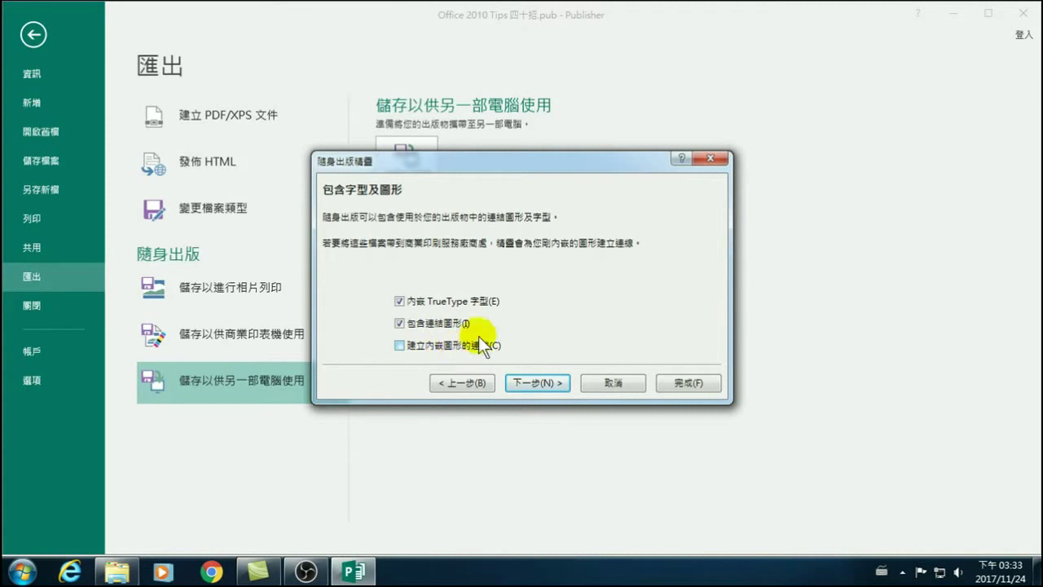
Enable 建立內嵌圖形的連結 and finish packing into 'Office 2010 Tips 四十招.zip'.
{"action": "left_click", "coordinate": [400, 345]}
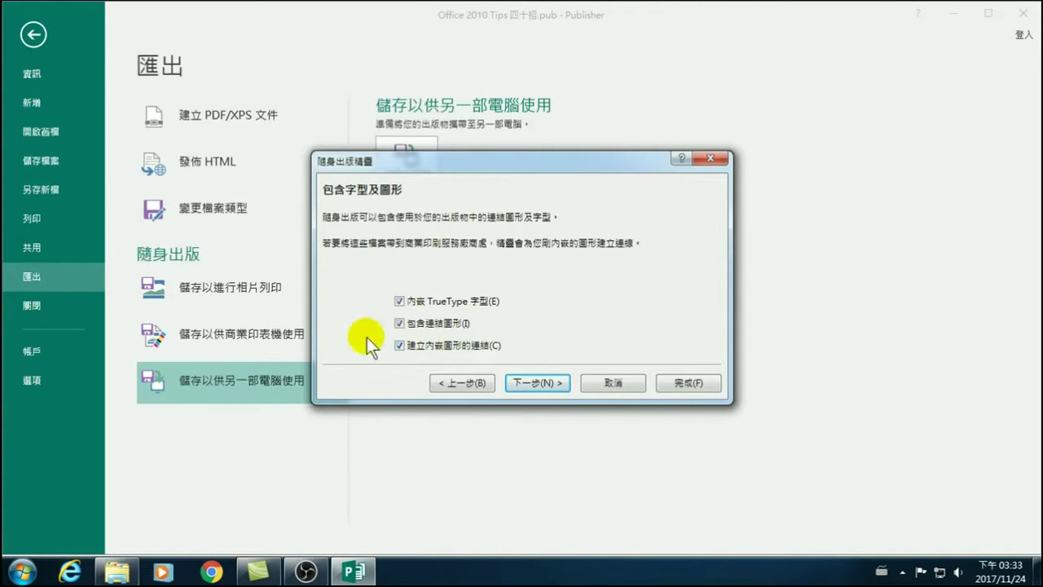
{"action": "left_click", "coordinate": [534, 383]}
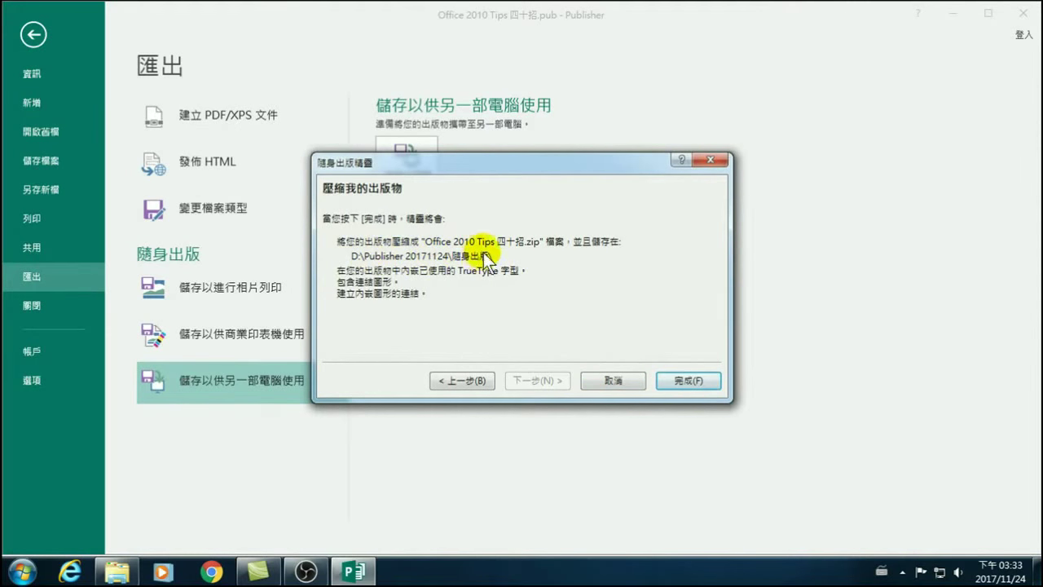
{"action": "left_click", "coordinate": [675, 378]}
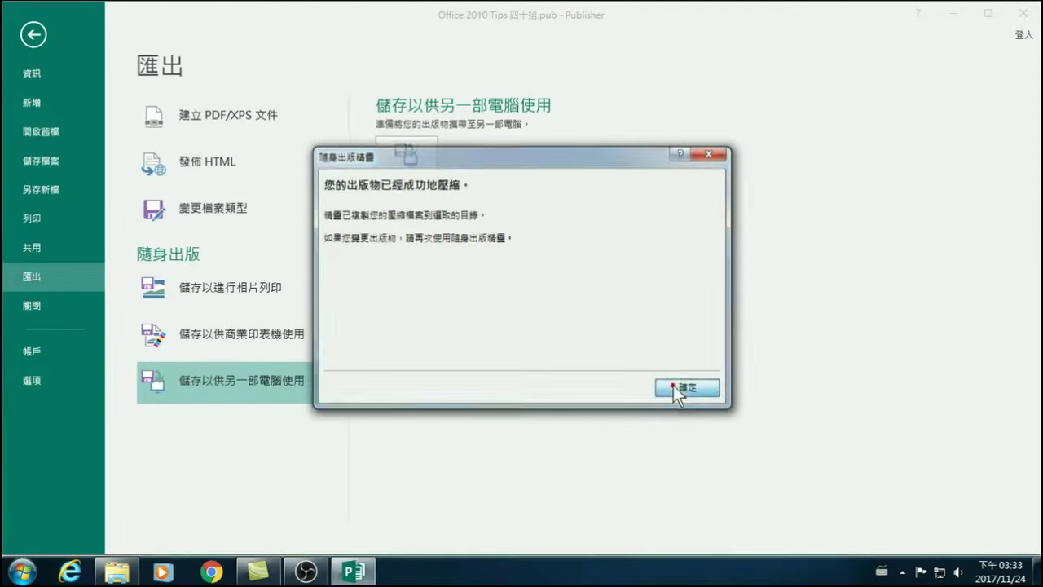
{"action": "left_click", "coordinate": [675, 386]}
Open 'Office 2010 Tips 四十招' zip in 隨身出版, confirm the publication file, then return to Publisher.
{"action": "left_click", "coordinate": [116, 572]}
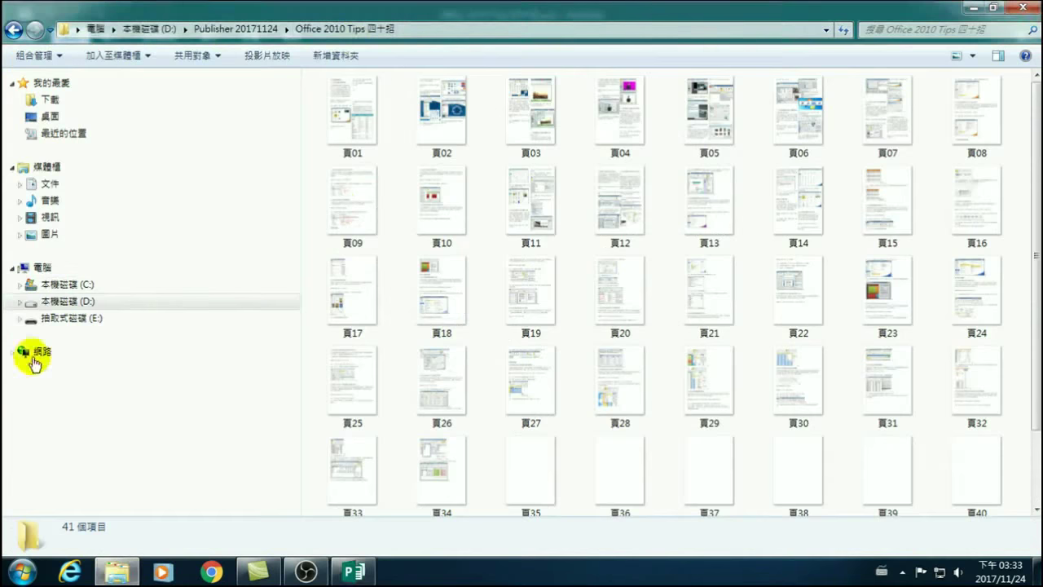
{"action": "left_click", "coordinate": [245, 30]}
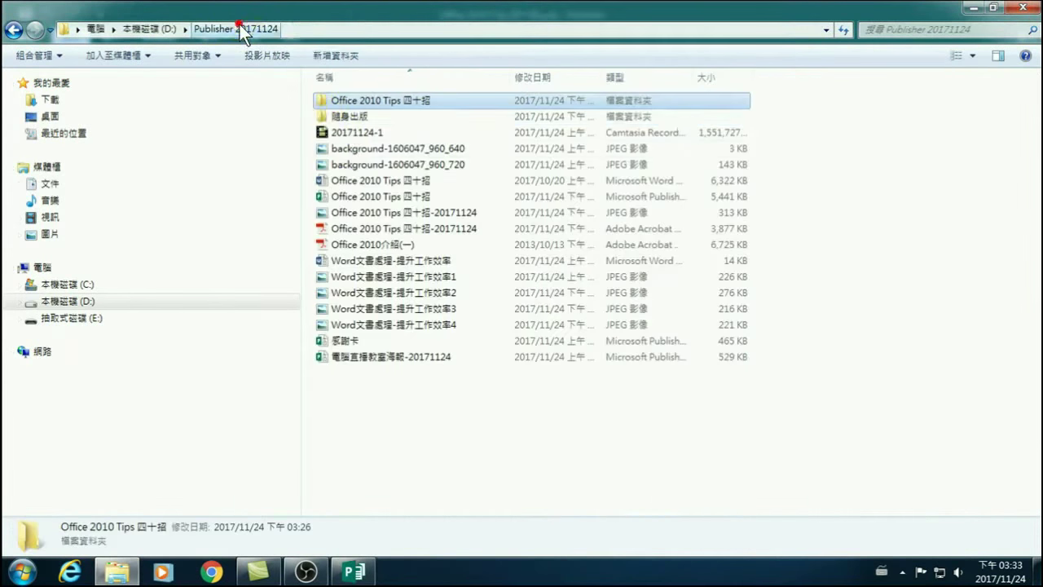
{"action": "double_click", "coordinate": [343, 116]}
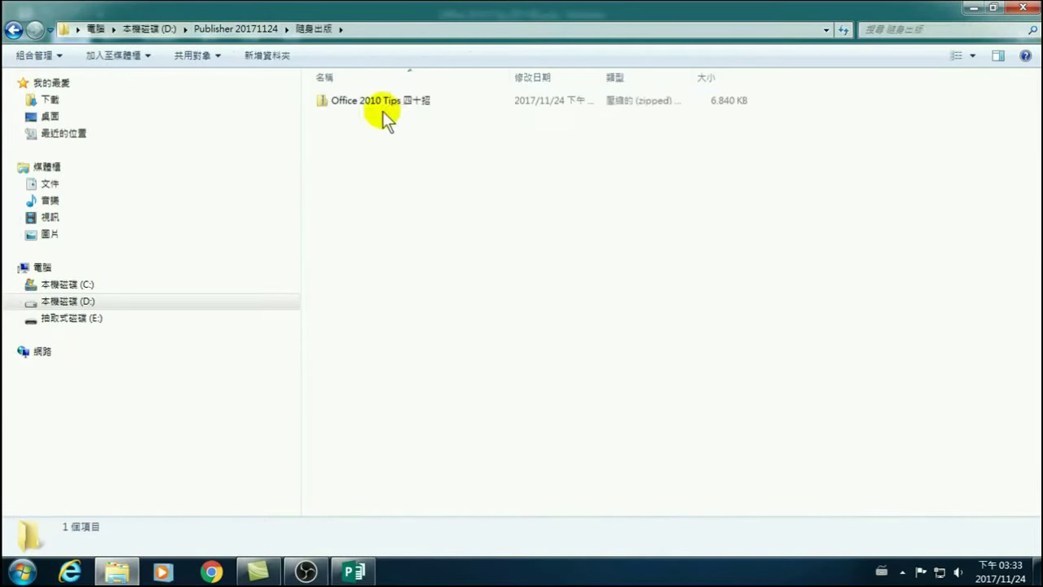
{"action": "double_click", "coordinate": [369, 101]}
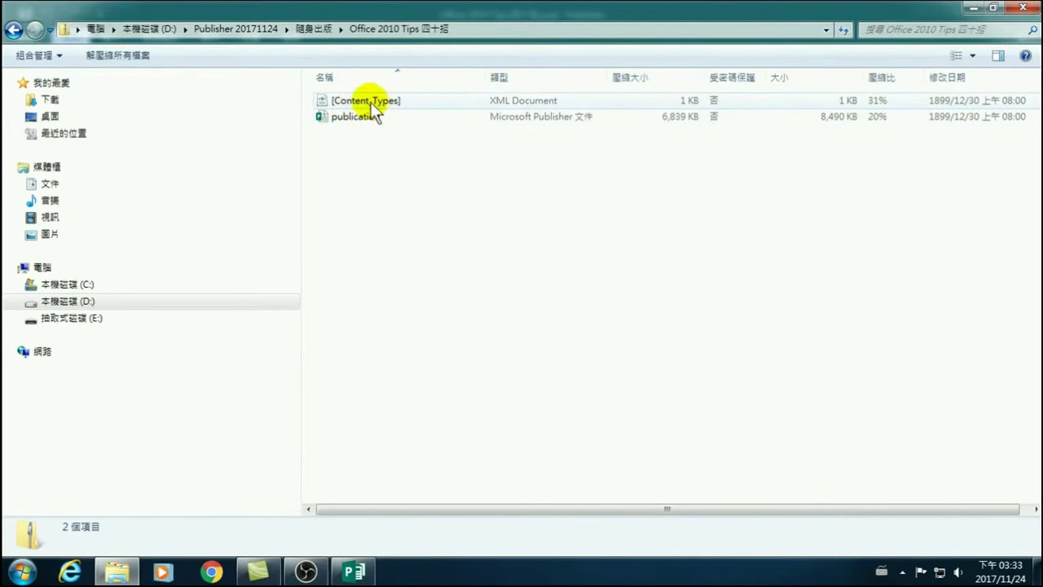
{"action": "left_click", "coordinate": [364, 121]}
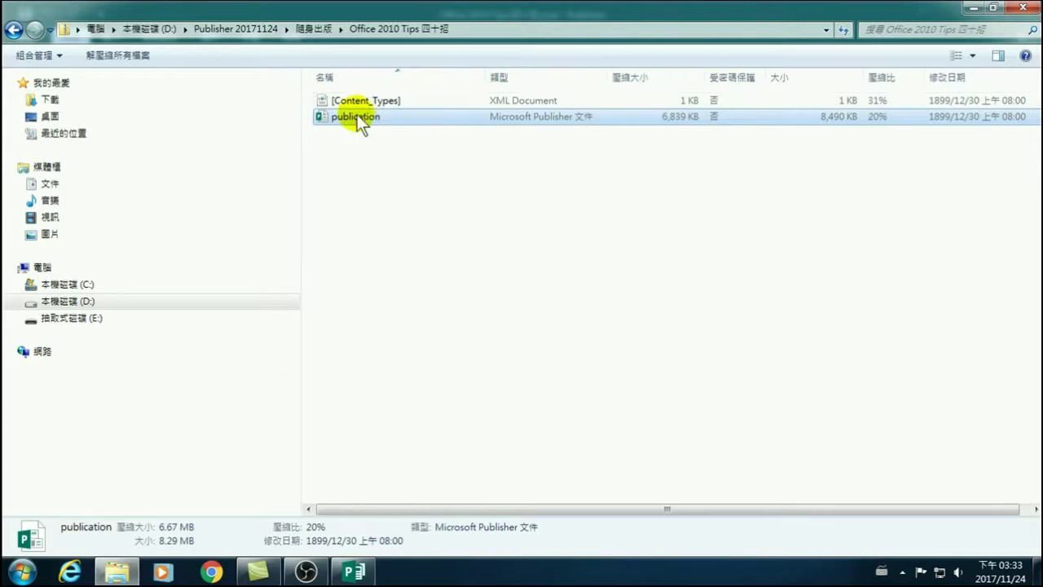
{"action": "left_click", "coordinate": [354, 570]}
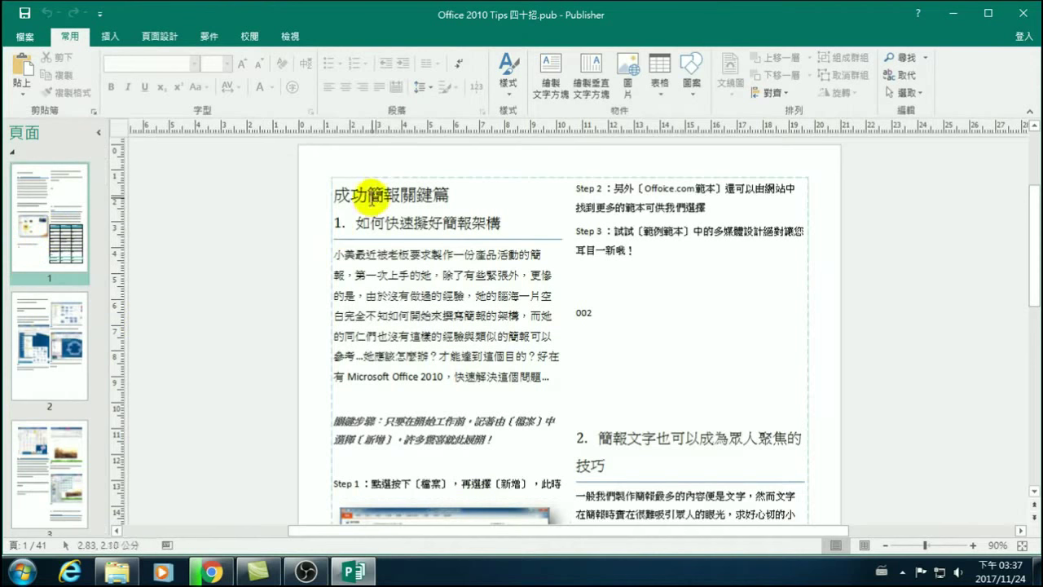
{"action": "left_click", "coordinate": [339, 217]}
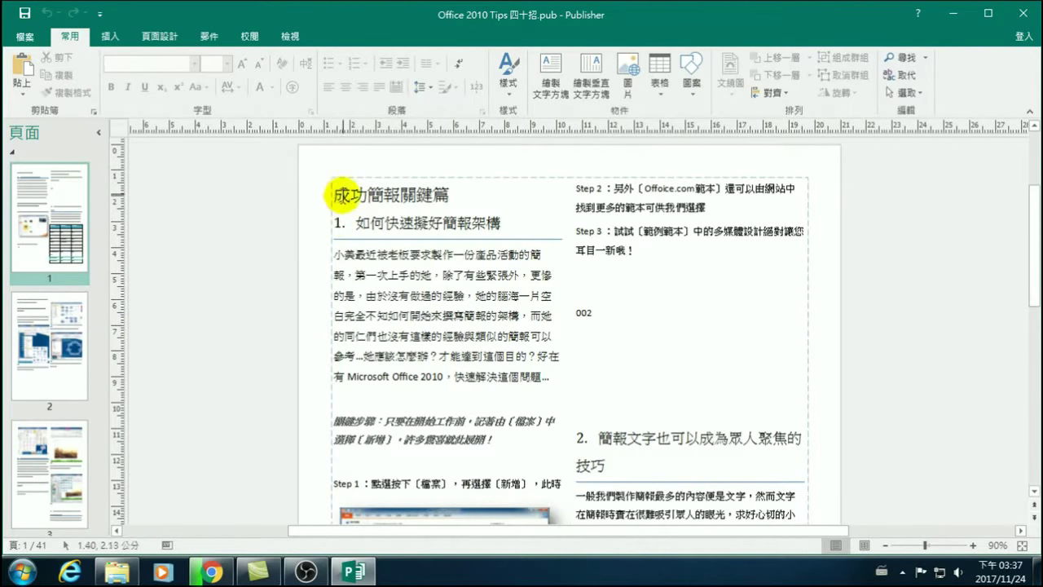
{"action": "left_click_drag", "start_coordinate": [334, 196], "coordinate": [444, 187]}
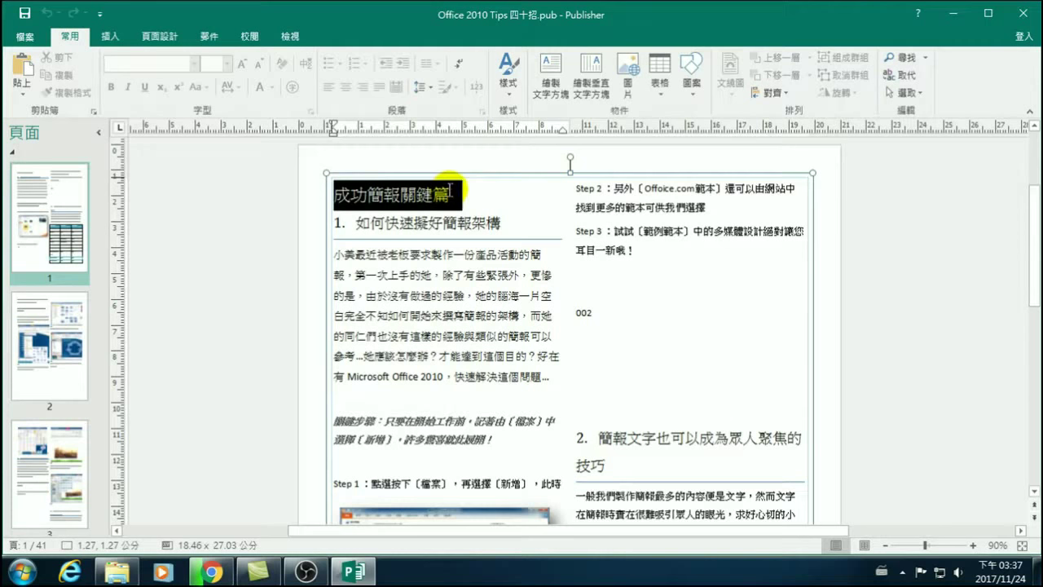
{"action": "left_click_drag", "start_coordinate": [450, 190], "coordinate": [450, 191]}
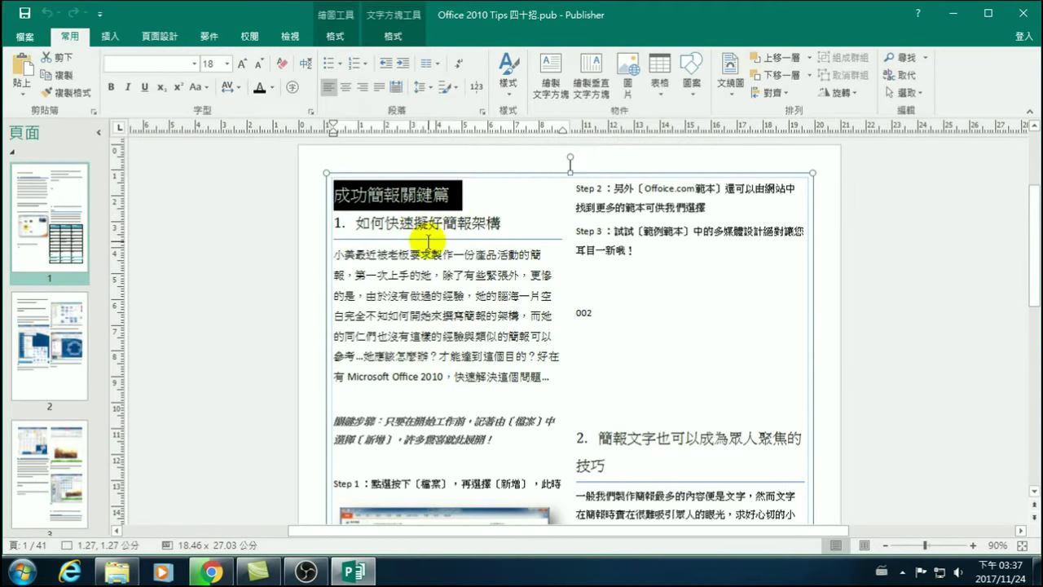
{"action": "left_click", "coordinate": [395, 210]}
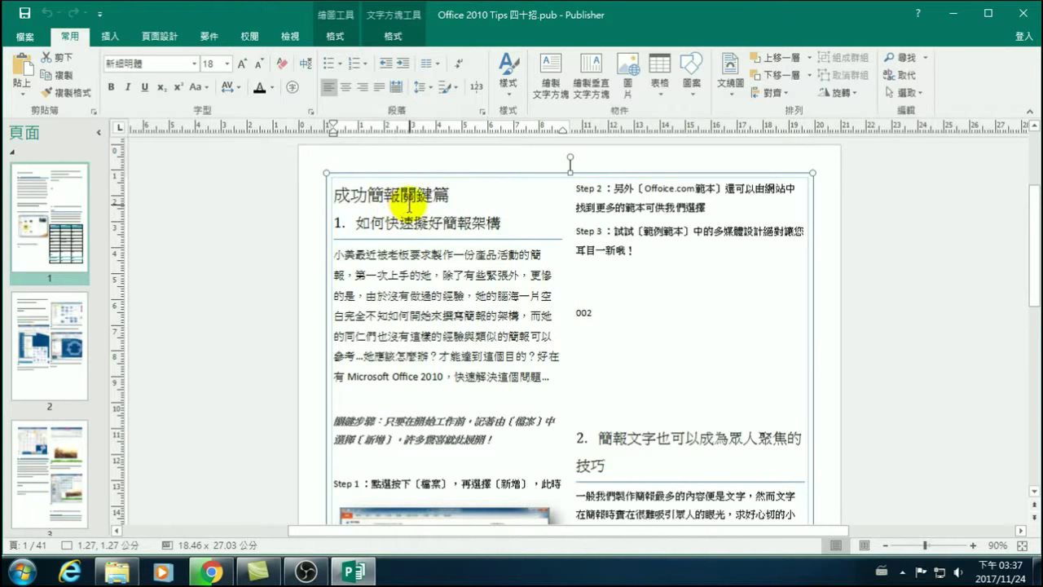
{"action": "left_click_drag", "start_coordinate": [334, 194], "coordinate": [462, 195]}
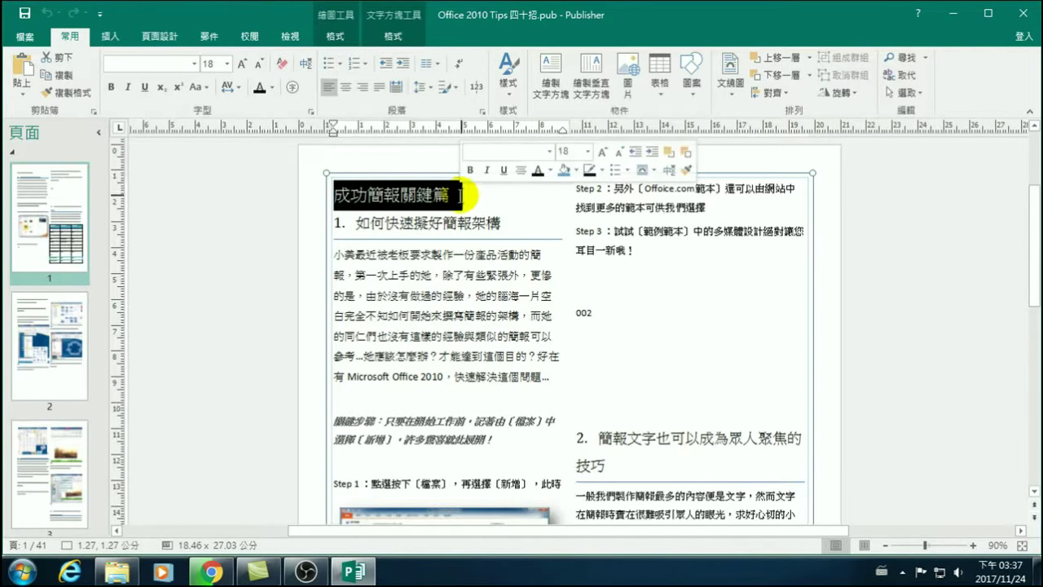
{"action": "left_click", "coordinate": [393, 203]}
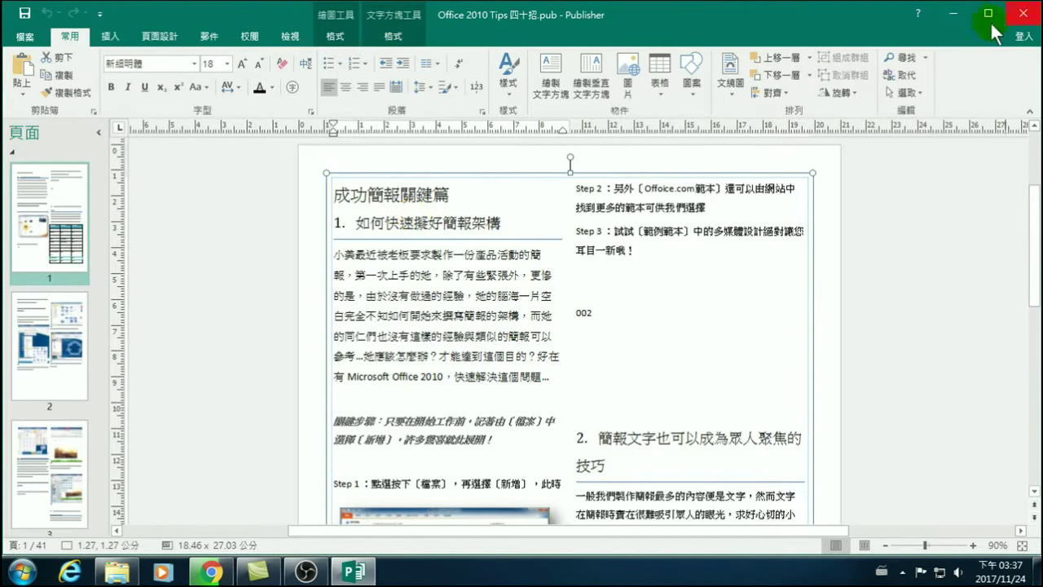
Minimize Publisher and Explorer, then open a new maximized Chrome window.
{"action": "left_click", "coordinate": [952, 15]}
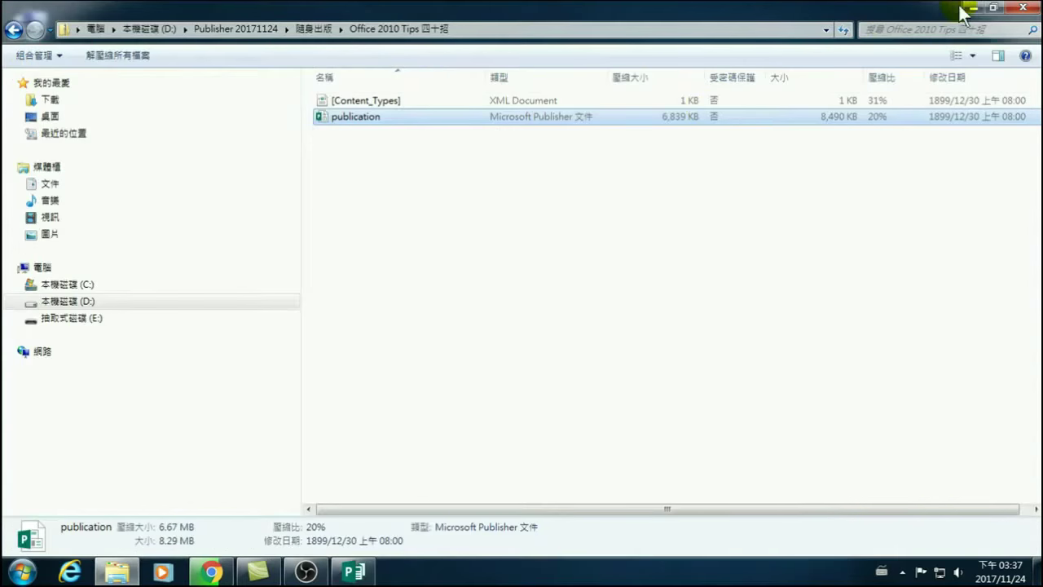
{"action": "left_click", "coordinate": [971, 8]}
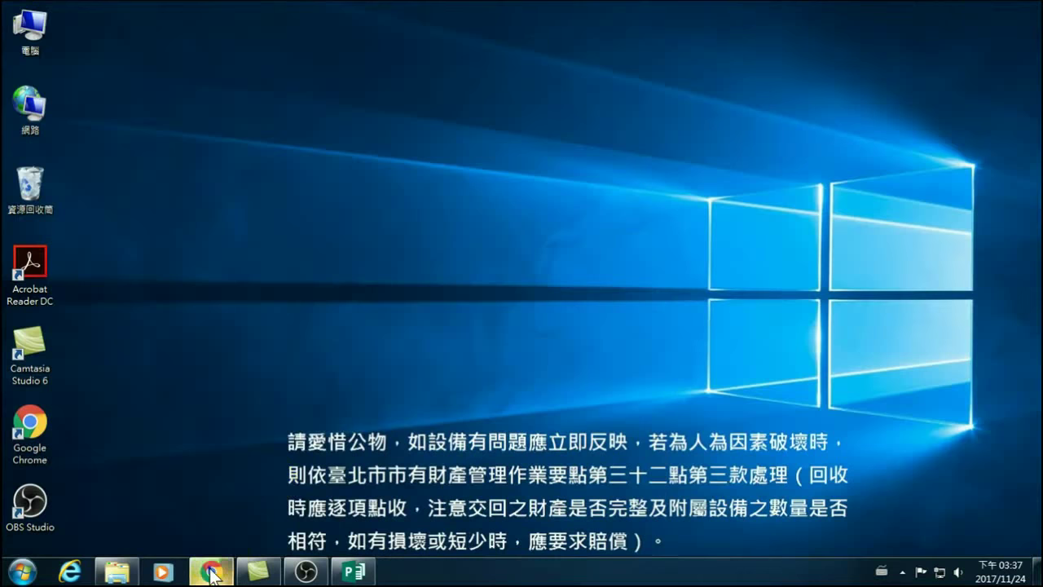
{"action": "right_click", "coordinate": [210, 574]}
{"action": "left_click", "coordinate": [208, 497]}
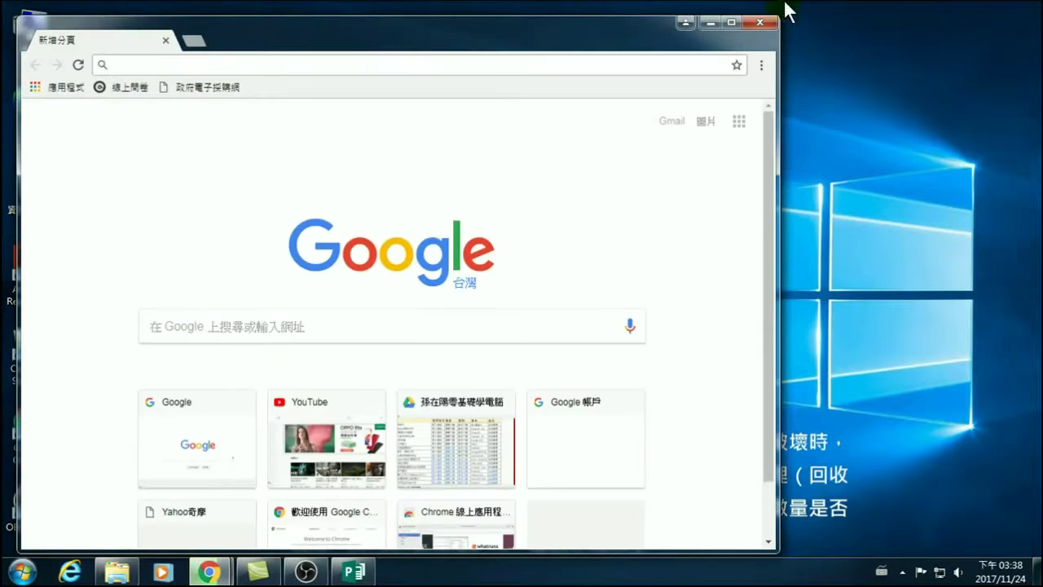
{"action": "left_click", "coordinate": [730, 23]}
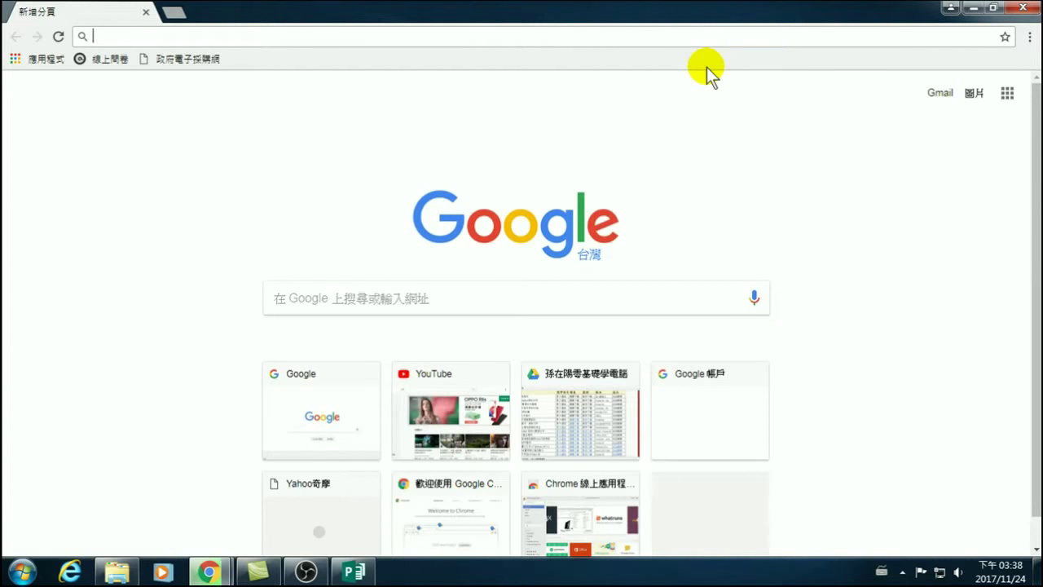
Search Google for 免費 中文字型 下載 via the address bar suggestion.
{"action": "left_click", "coordinate": [444, 299]}
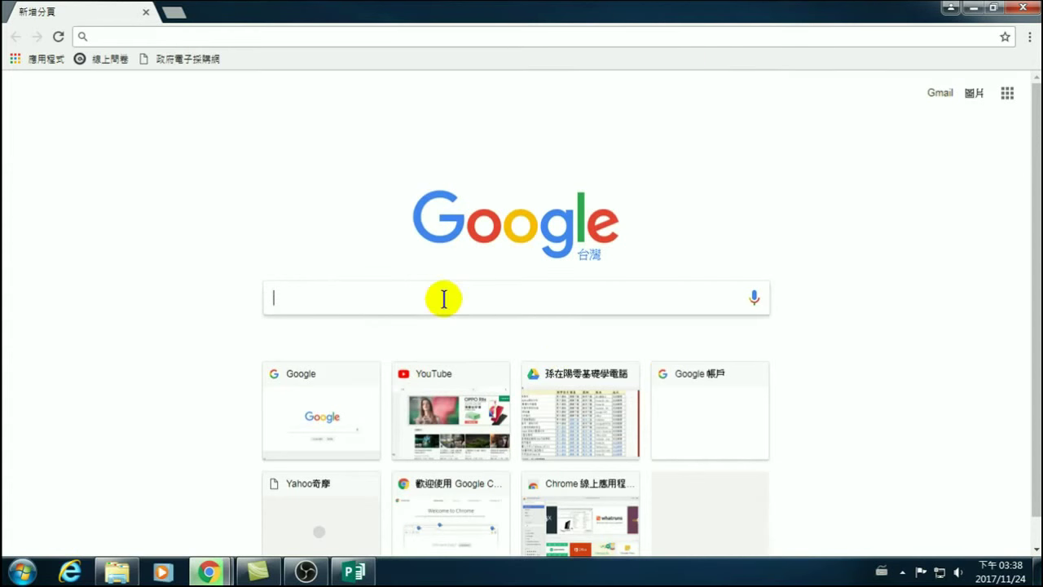
{"action": "type", "text": "na"}
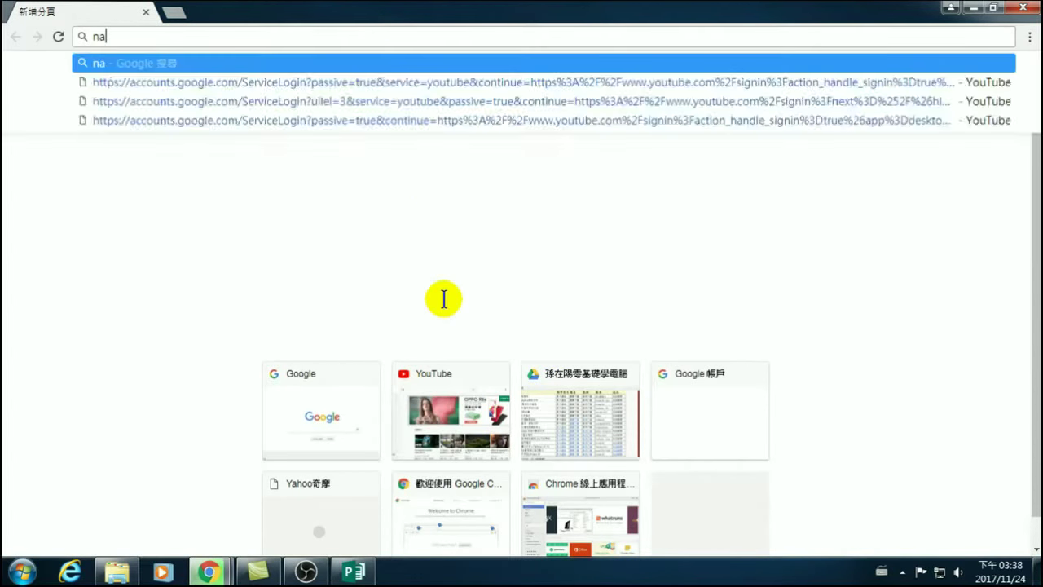
{"action": "key", "text": "BackSpace"}
{"action": "key", "text": "BackSpace"}
{"action": "key", "text": "ctrl+shift"}
{"action": "type", "text": "免費"}
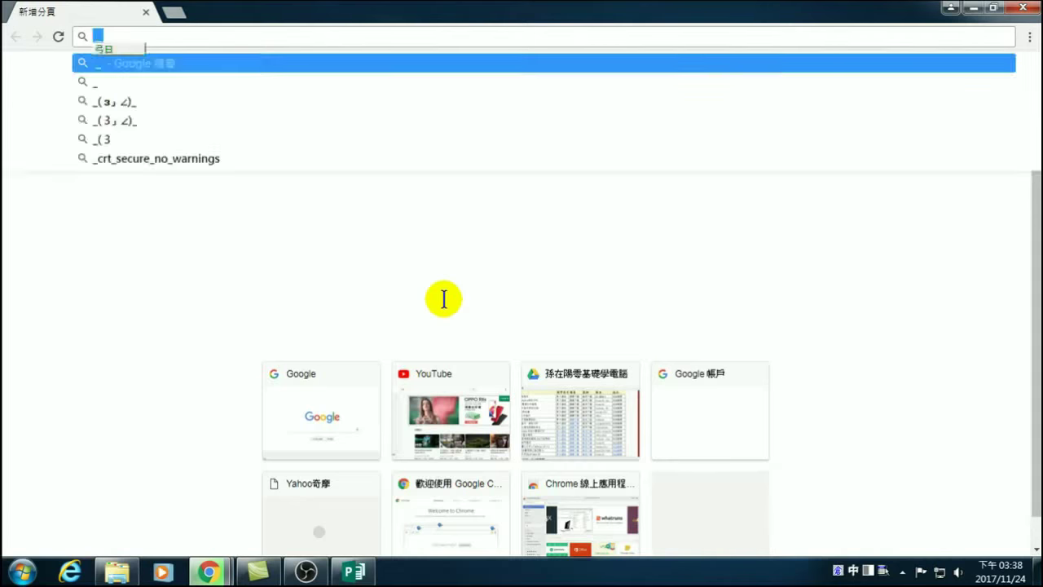
{"action": "key", "text": "Return"}
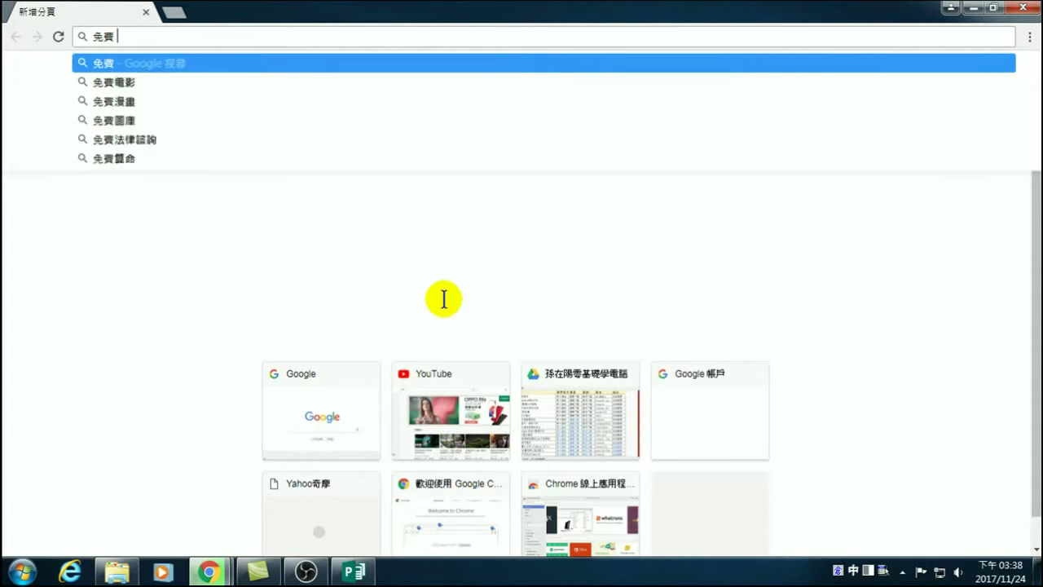
{"action": "key", "text": "ctrl+shift"}
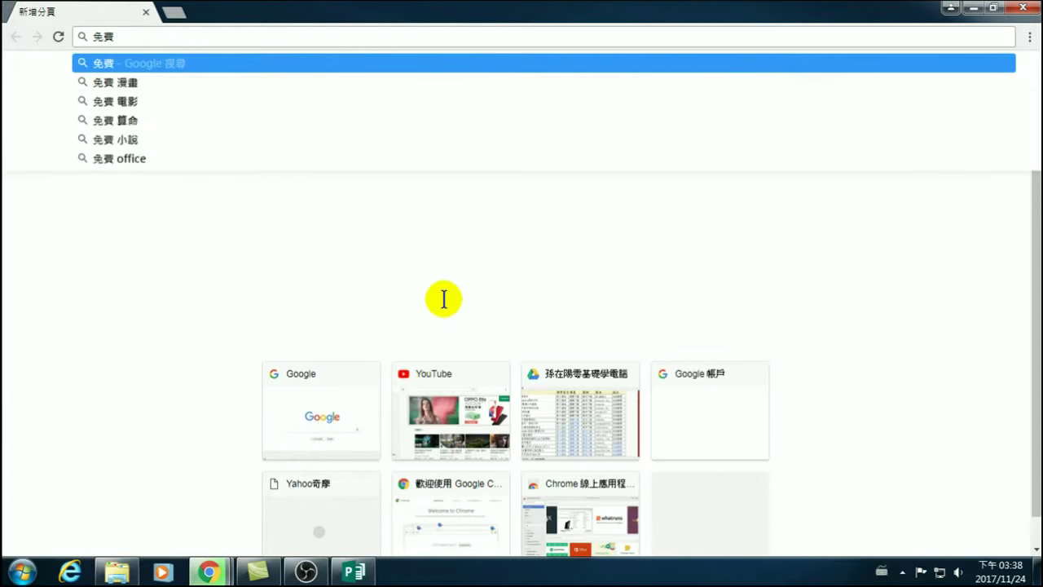
{"action": "key", "text": "ctrl+shift"}
{"action": "type", "text": "中文字型"}
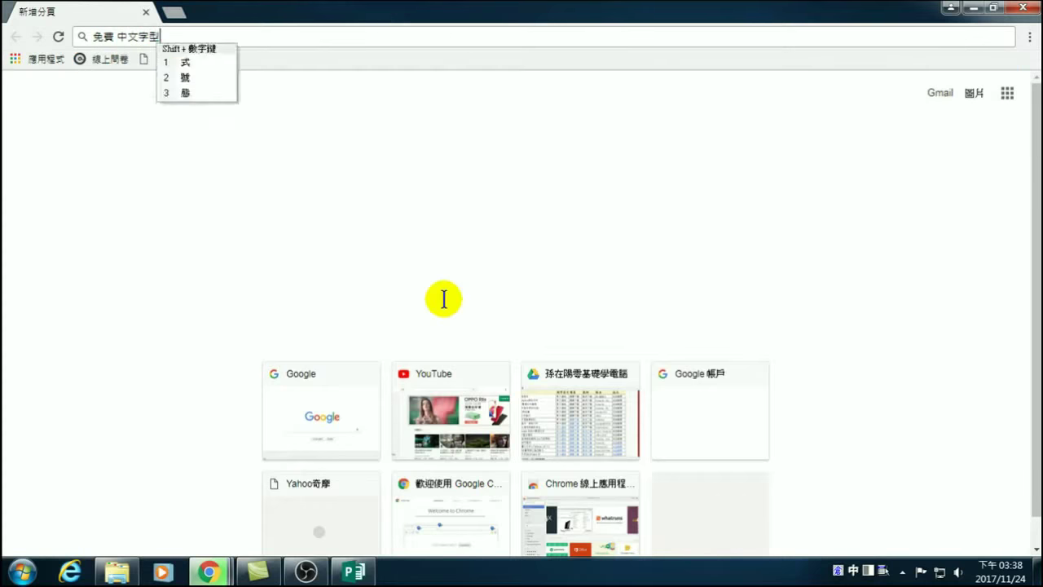
{"action": "key", "text": "Return"}
{"action": "key", "text": "ctrl+shift"}
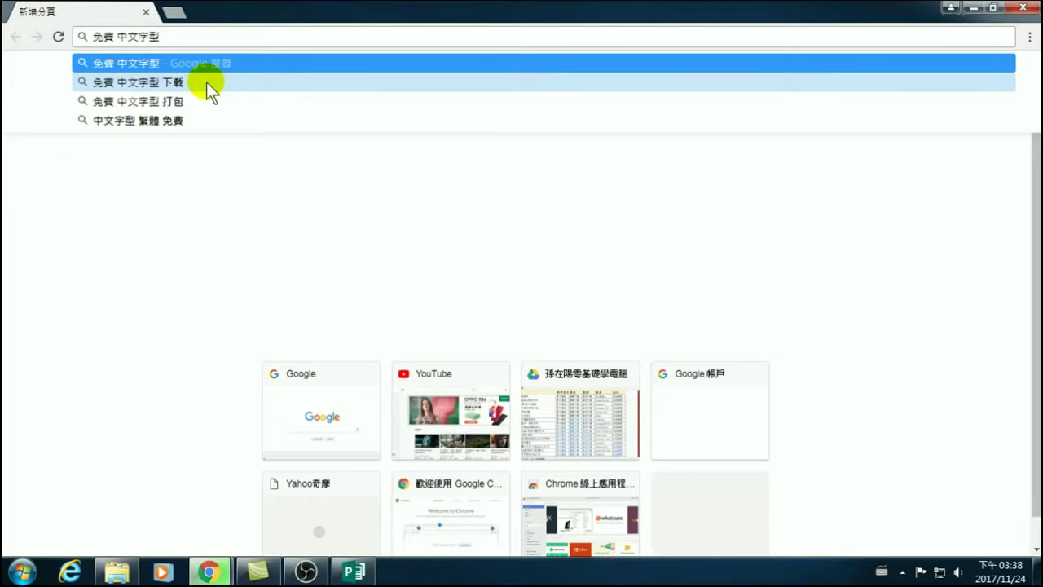
{"action": "left_click", "coordinate": [207, 82]}
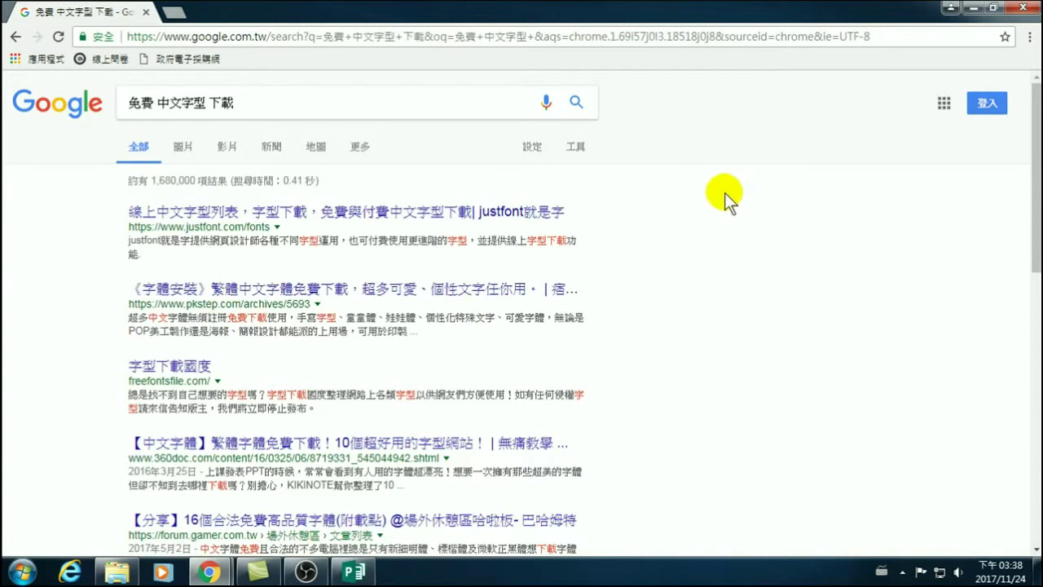
Find 思源 on the results page (3 matches) and scroll back to the top.
{"action": "key", "text": "ctrl+f"}
{"action": "type", "text": "w"}
{"action": "key", "text": "BackSpace"}
{"action": "type", "text": "w"}
{"action": "key", "text": "BackSpace"}
{"action": "key", "text": "ctrl+space"}
{"action": "type", "text": "w思源"}
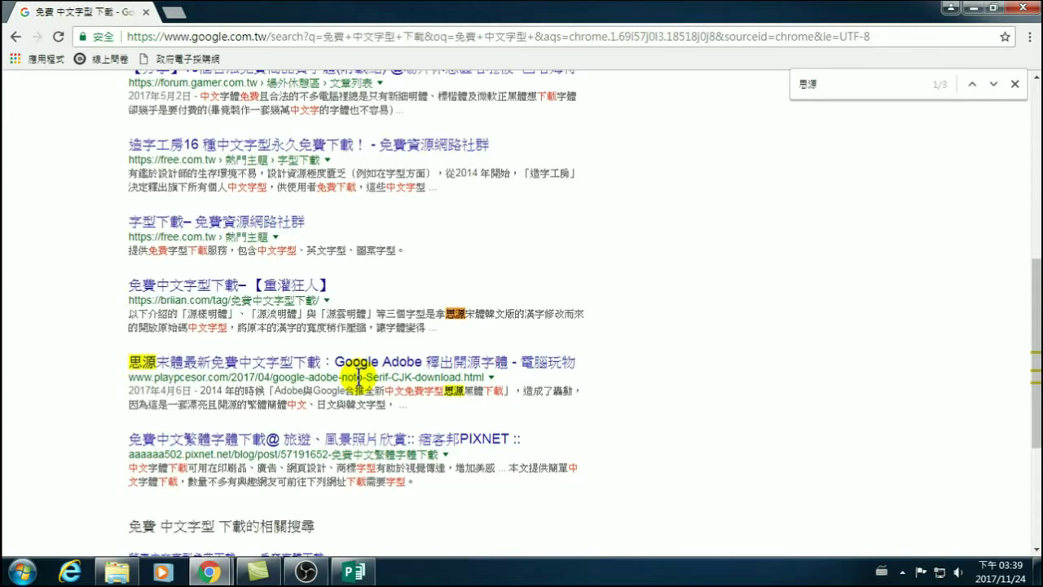
{"action": "scroll", "coordinate": [302, 361], "scroll_direction": "up", "scroll_amount": 5}
Replace the Google search query, starting with 思源.
{"action": "triple_click", "coordinate": [244, 103]}
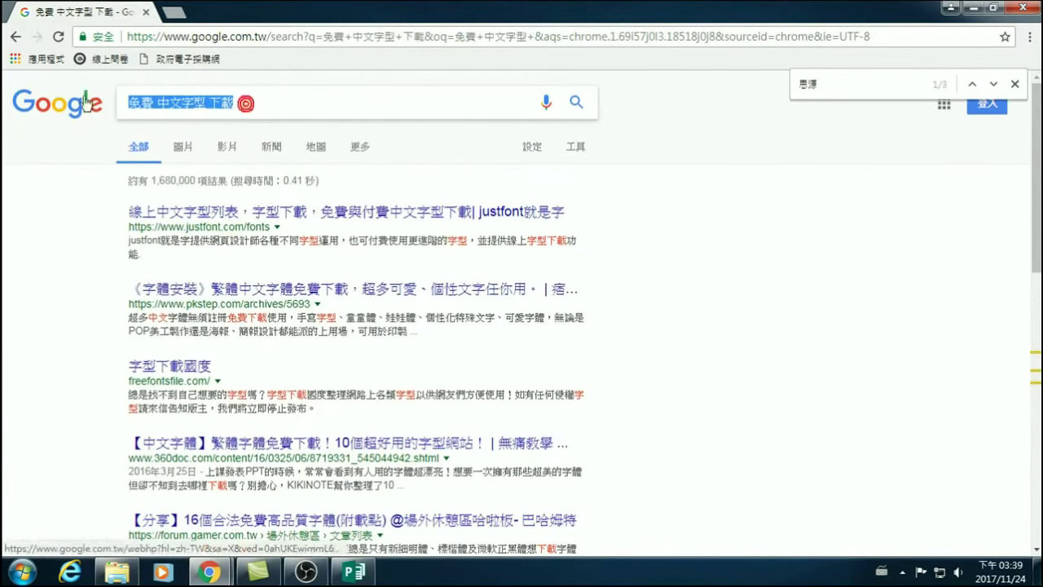
{"action": "type", "text": "w"}
{"action": "key", "text": "BackSpace"}
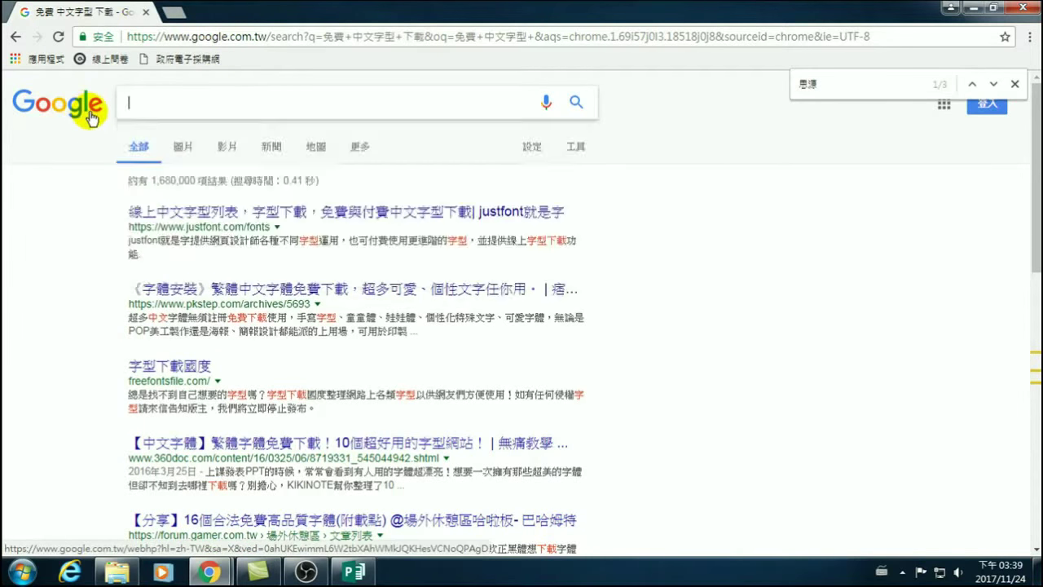
{"action": "key", "text": "ctrl+space"}
{"action": "type", "text": "n"}
{"action": "key", "text": "space"}
{"action": "type", "text": "m06"}
{"action": "key", "text": "Return"}
{"action": "key", "text": "ctrl+space"}
Complete and search 思源 字型 下載, then open the first beforafter.org 思源黑體 result.
{"action": "key", "text": "ctrl+space"}
{"action": "type", "text": "y4"}
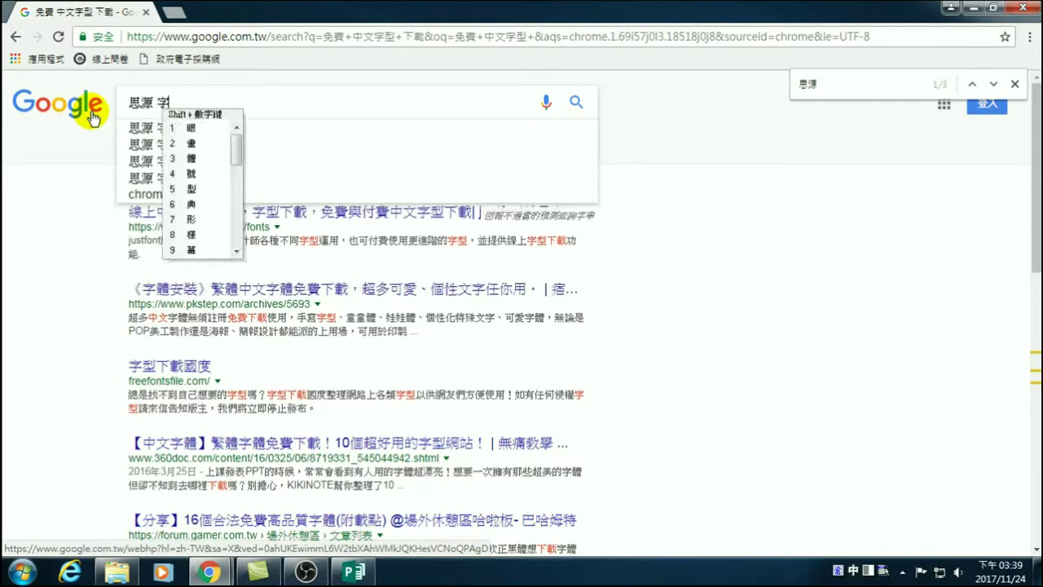
{"action": "type", "text": "vu/6"}
{"action": "key", "text": "ctrl+space"}
{"action": "type", "text": "vu"}
{"action": "key", "text": "BackSpace"}
{"action": "key", "text": "BackSpace"}
{"action": "key", "text": "ctrl+space"}
{"action": "type", "text": "vu84y93"}
{"action": "key", "text": "Return"}
{"action": "key", "text": "Return"}
{"action": "key", "text": "ctrl+space"}
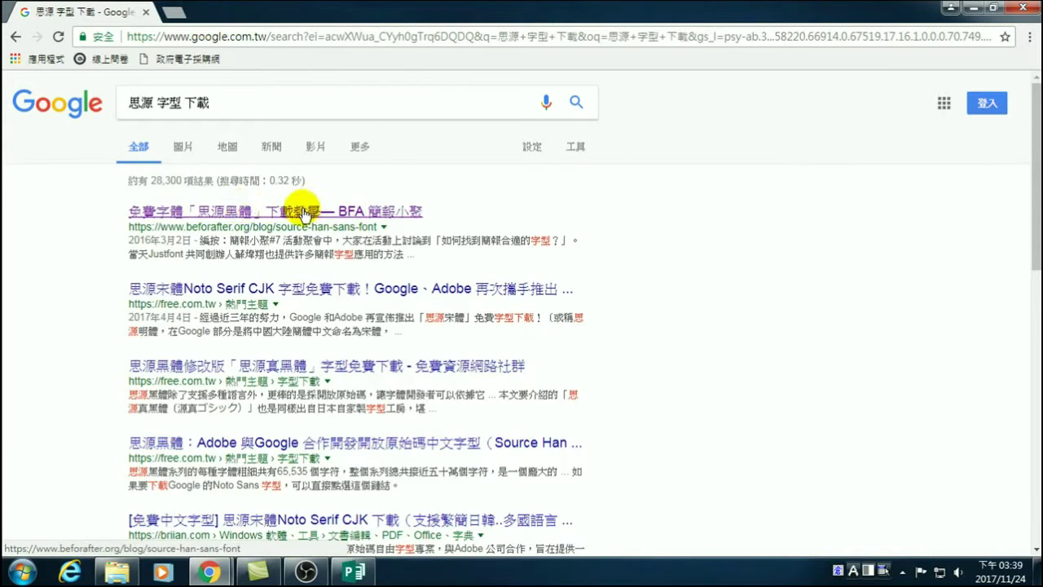
{"action": "left_click", "coordinate": [235, 210]}
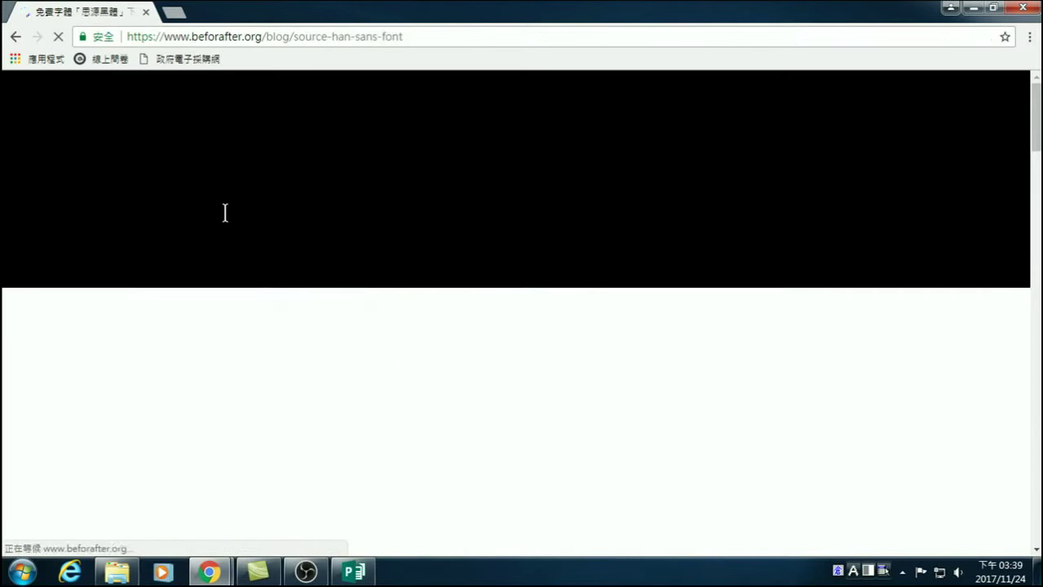
{"action": "scroll", "coordinate": [329, 291], "scroll_direction": "down", "scroll_amount": 2}
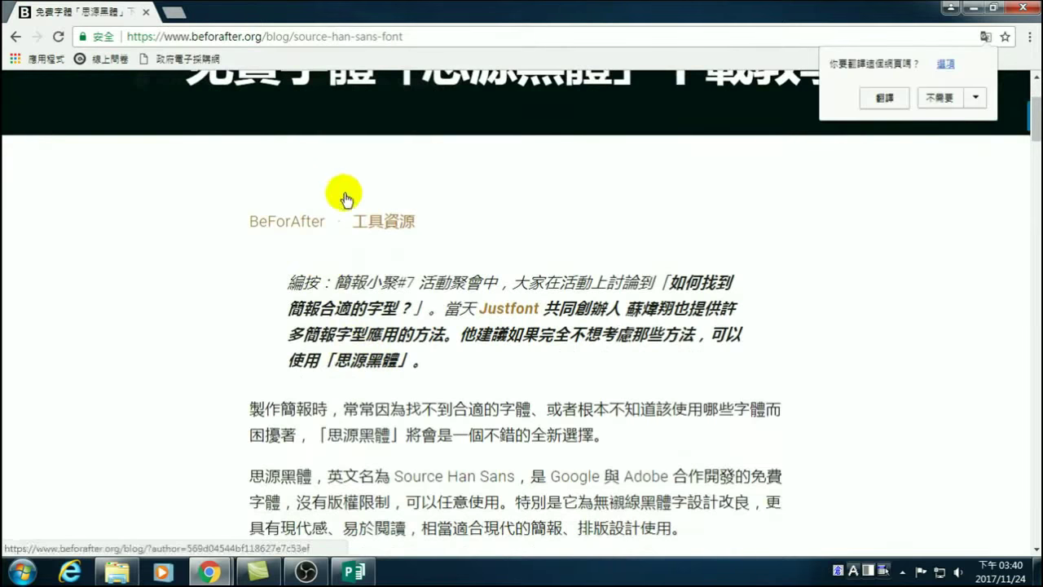
{"action": "scroll", "coordinate": [363, 343], "scroll_direction": "down", "scroll_amount": 4}
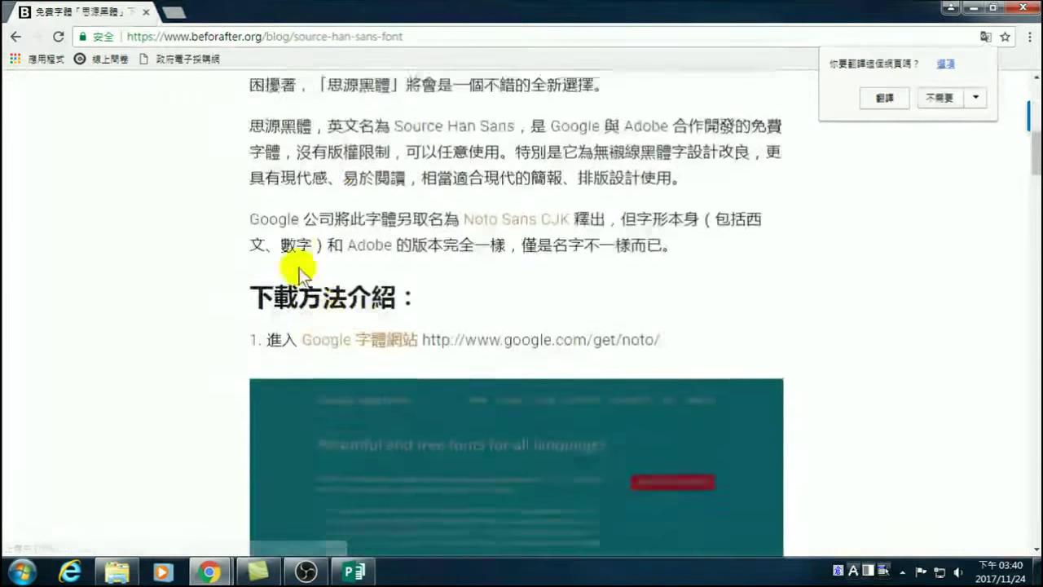
{"action": "scroll", "coordinate": [301, 268], "scroll_direction": "down", "scroll_amount": 1}
{"action": "left_click_drag", "start_coordinate": [251, 243], "coordinate": [395, 236]}
{"action": "left_click_drag", "start_coordinate": [263, 285], "coordinate": [399, 283]}
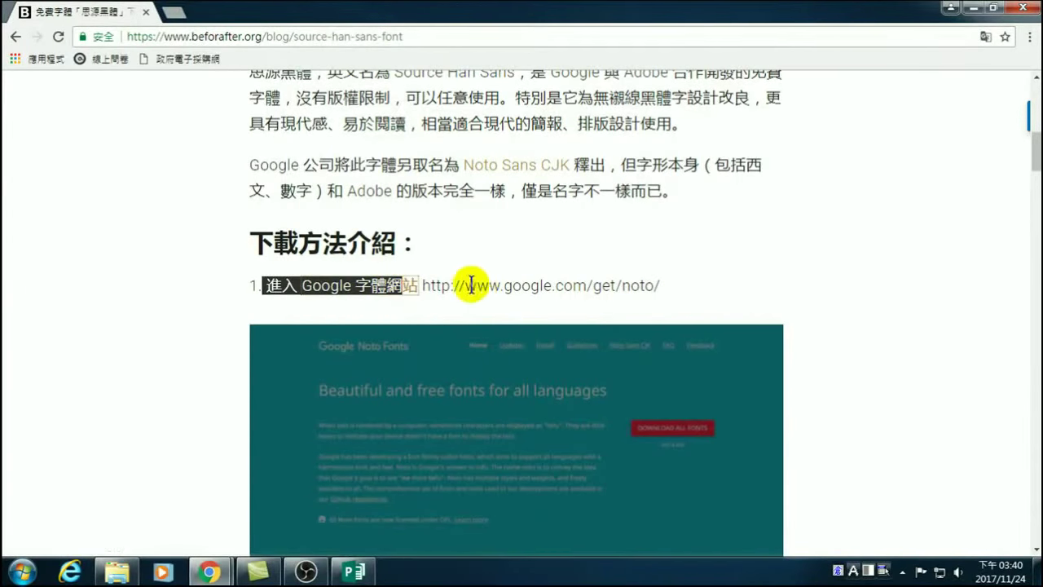
{"action": "left_click", "coordinate": [771, 278]}
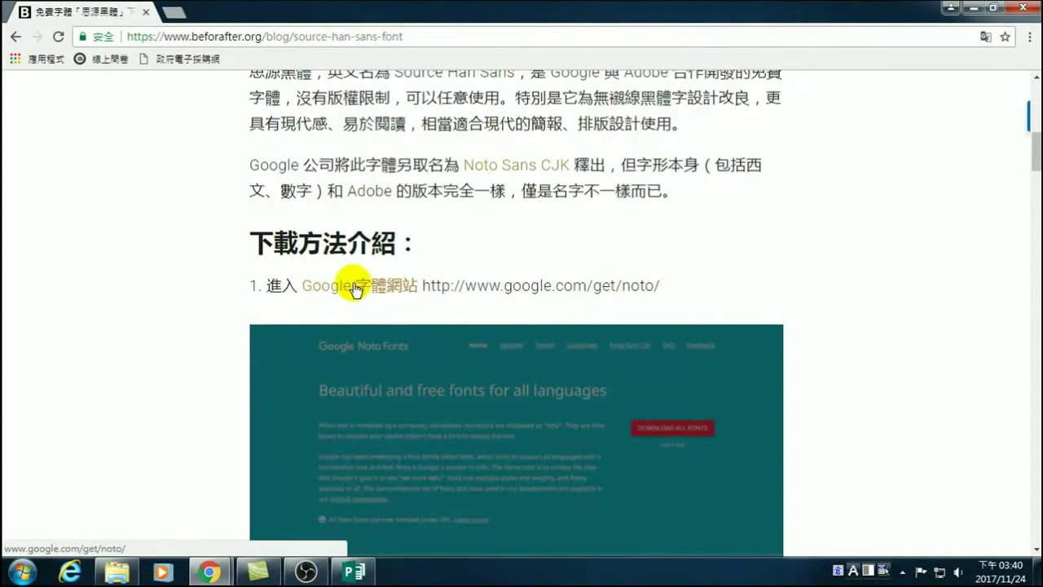
{"action": "scroll", "coordinate": [356, 291], "scroll_direction": "down", "scroll_amount": 4}
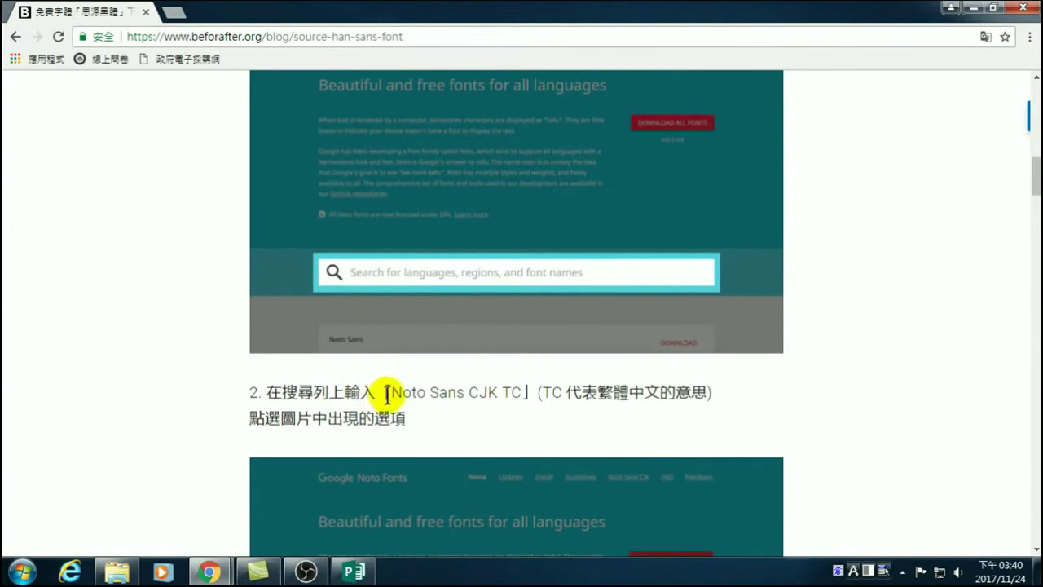
{"action": "left_click_drag", "start_coordinate": [392, 392], "coordinate": [427, 392]}
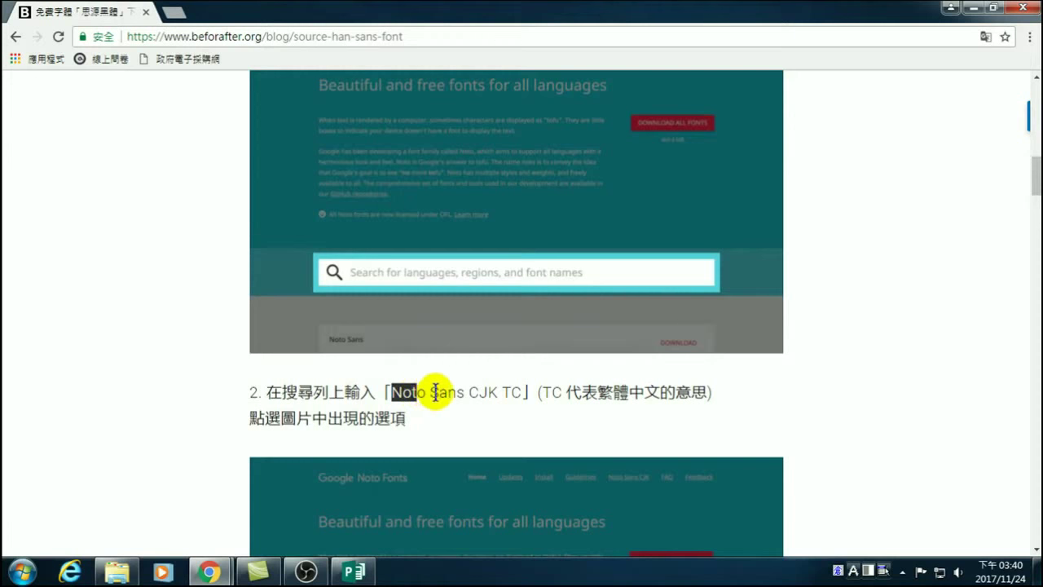
{"action": "left_click_drag", "start_coordinate": [430, 392], "coordinate": [448, 392]}
{"action": "left_click_drag", "start_coordinate": [459, 390], "coordinate": [465, 391]}
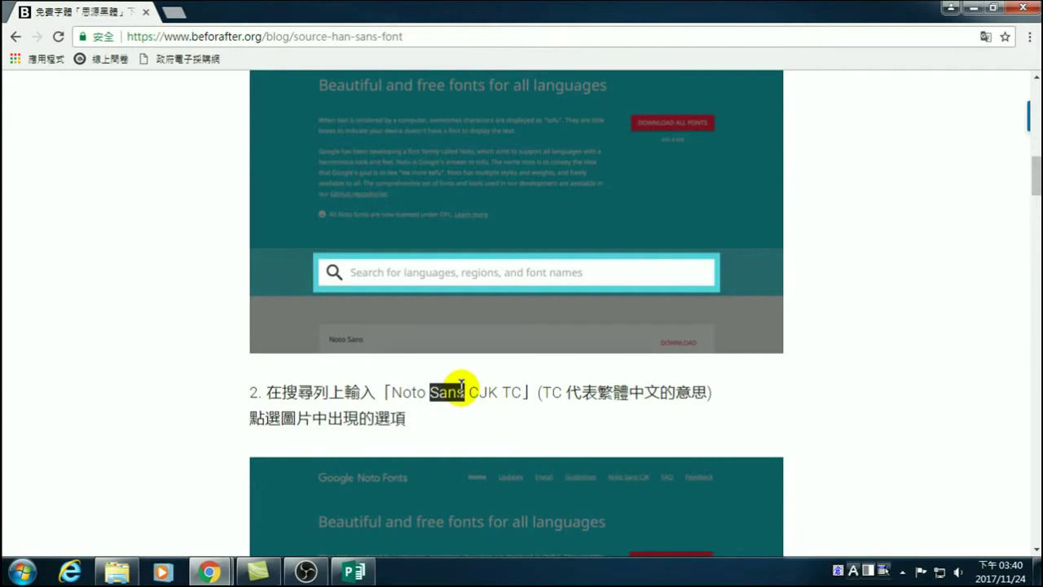
{"action": "double_click", "coordinate": [511, 392]}
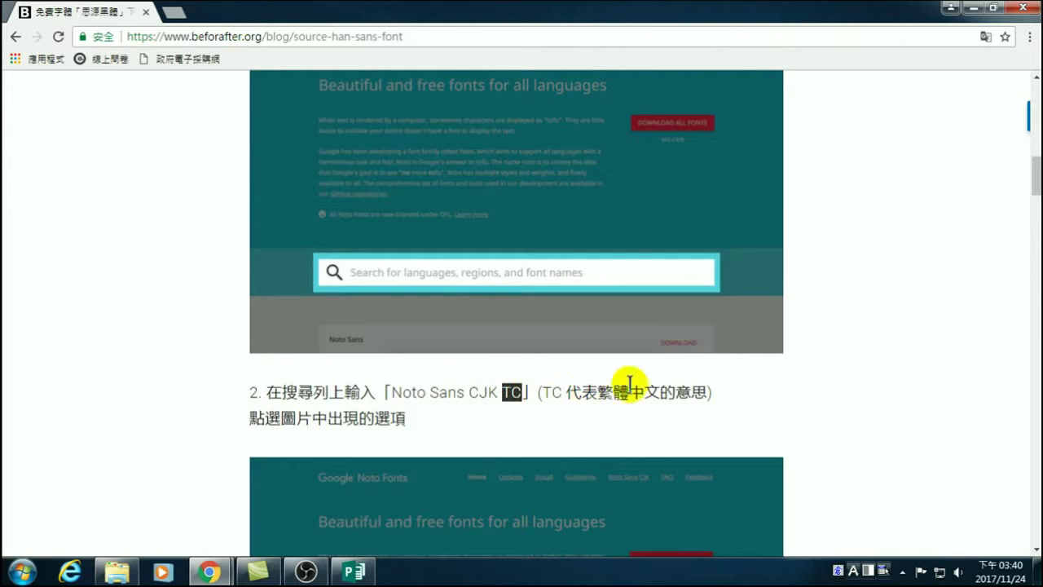
{"action": "scroll", "coordinate": [505, 399], "scroll_direction": "down", "scroll_amount": 3}
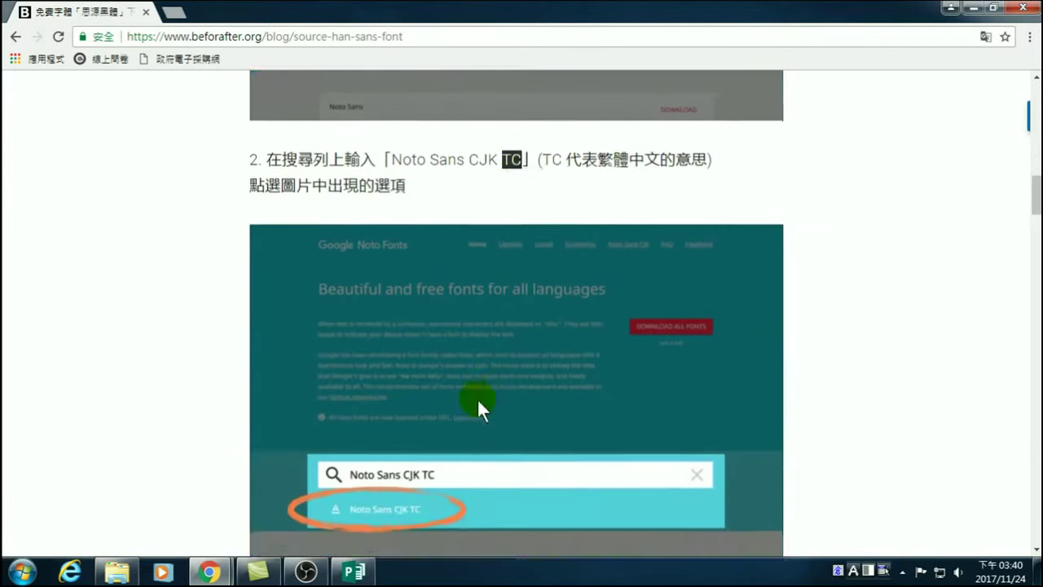
{"action": "scroll", "coordinate": [477, 397], "scroll_direction": "down", "scroll_amount": 2}
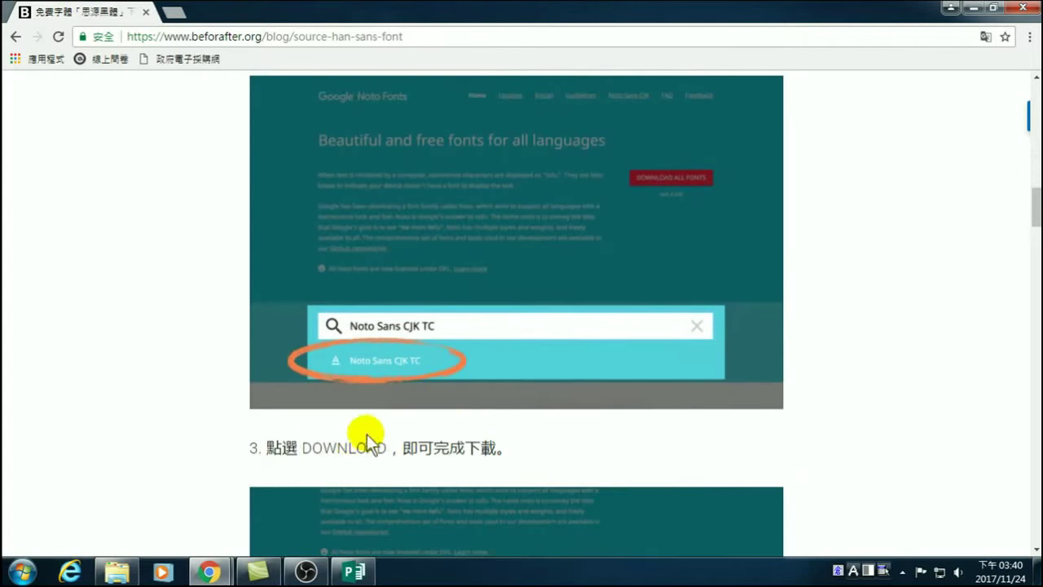
{"action": "scroll", "coordinate": [369, 446], "scroll_direction": "down", "scroll_amount": 2}
{"action": "scroll", "coordinate": [376, 449], "scroll_direction": "down", "scroll_amount": 5}
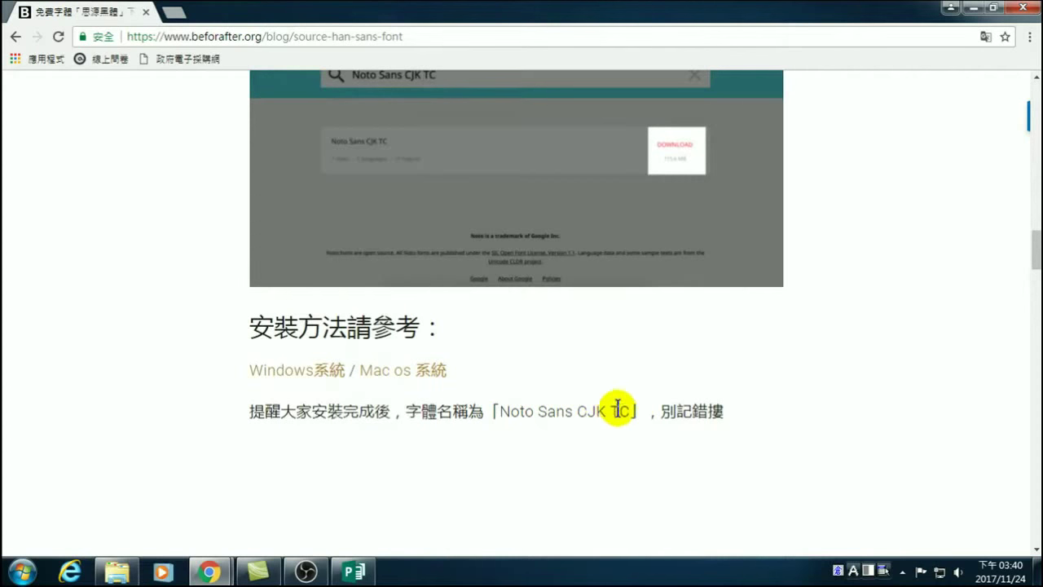
{"action": "scroll", "coordinate": [607, 412], "scroll_direction": "down", "scroll_amount": 5}
{"action": "scroll", "coordinate": [559, 418], "scroll_direction": "down", "scroll_amount": 4}
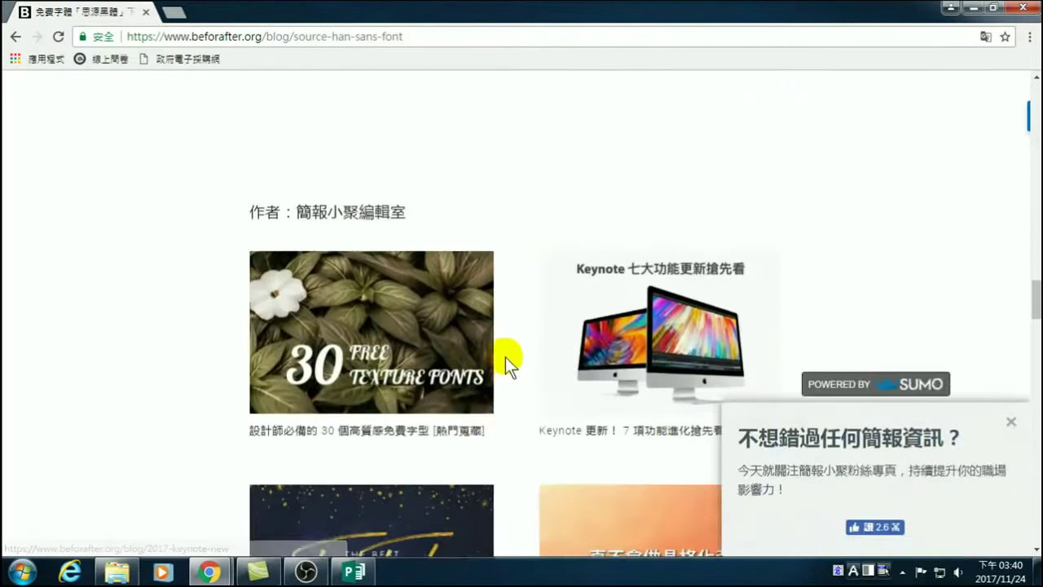
{"action": "scroll", "coordinate": [510, 387], "scroll_direction": "up", "scroll_amount": 5}
{"action": "scroll", "coordinate": [512, 380], "scroll_direction": "up", "scroll_amount": 10}
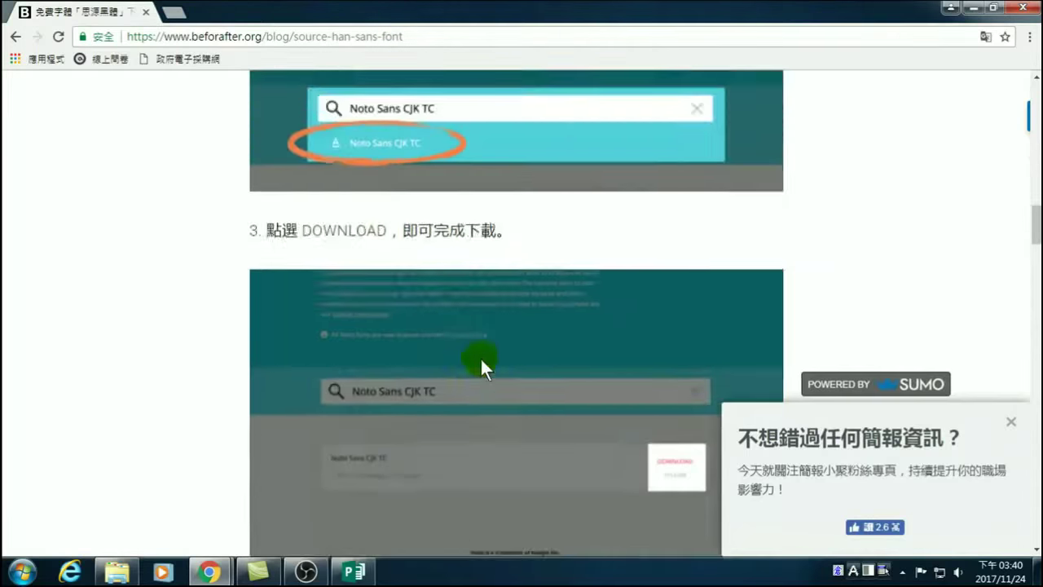
{"action": "scroll", "coordinate": [474, 354], "scroll_direction": "up", "scroll_amount": 3}
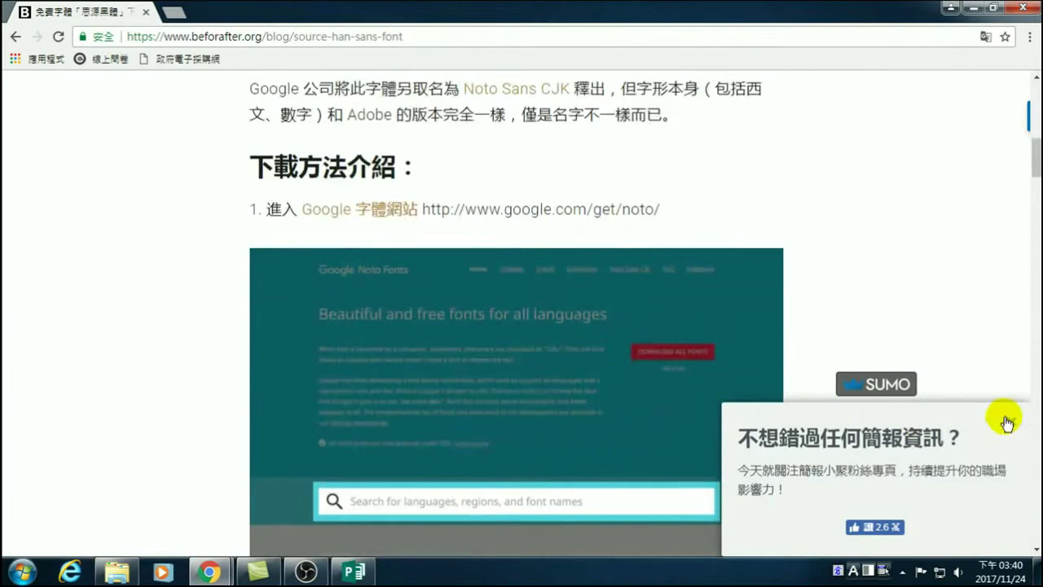
{"action": "scroll", "coordinate": [464, 215], "scroll_direction": "up", "scroll_amount": 2}
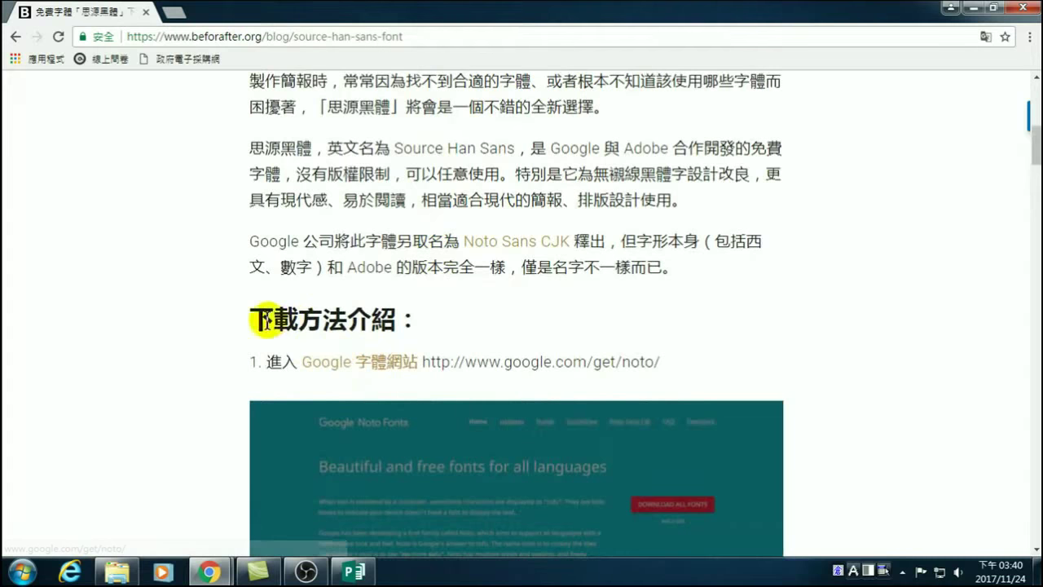
Open Google's Noto Fonts site in a new tab and focus its font search box.
{"action": "left_click", "coordinate": [353, 361]}
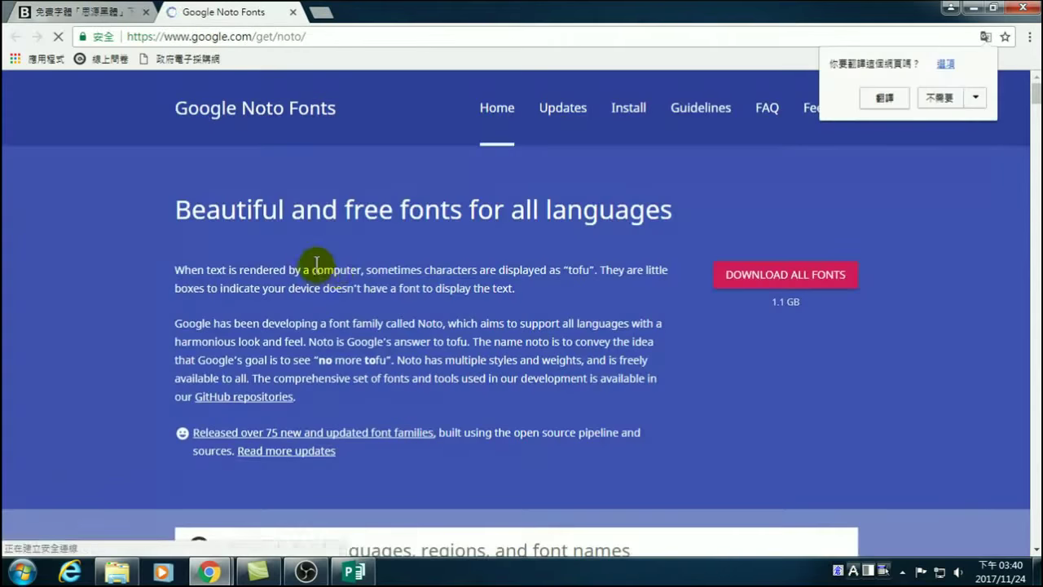
{"action": "scroll", "coordinate": [328, 293], "scroll_direction": "down", "scroll_amount": 3}
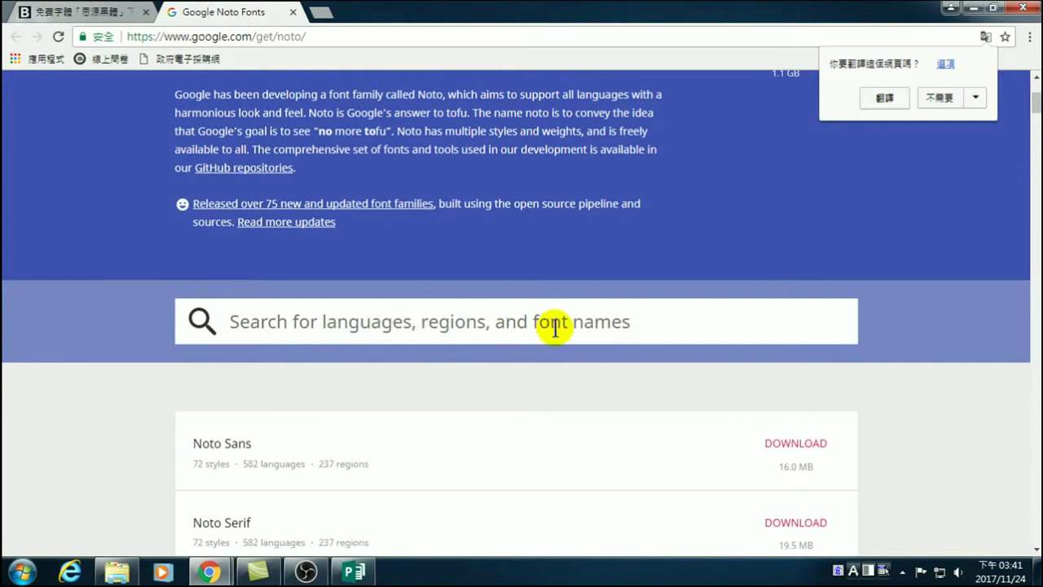
{"action": "left_click", "coordinate": [599, 324]}
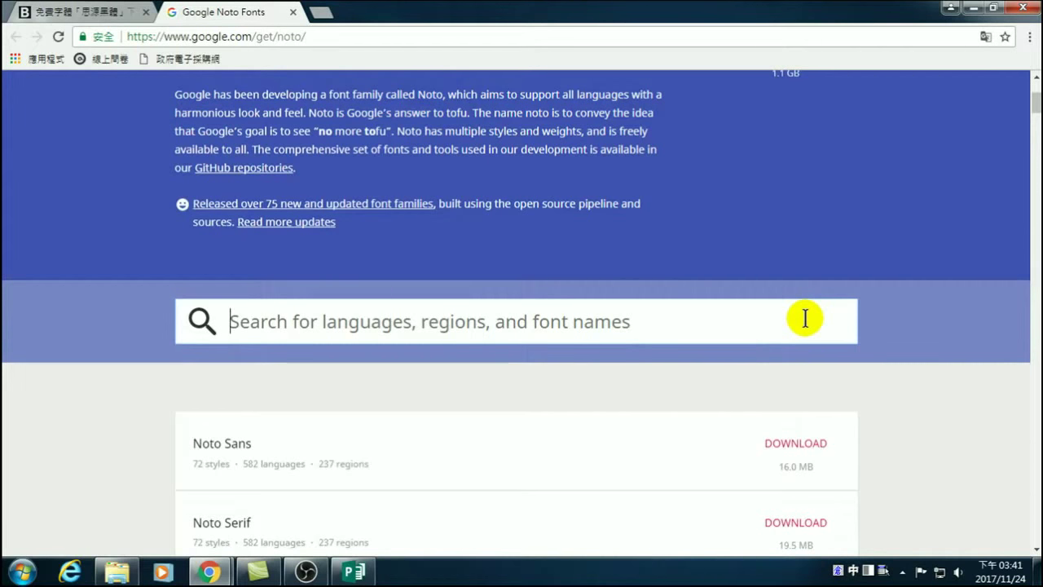
{"action": "scroll", "coordinate": [319, 468], "scroll_direction": "down", "scroll_amount": 2}
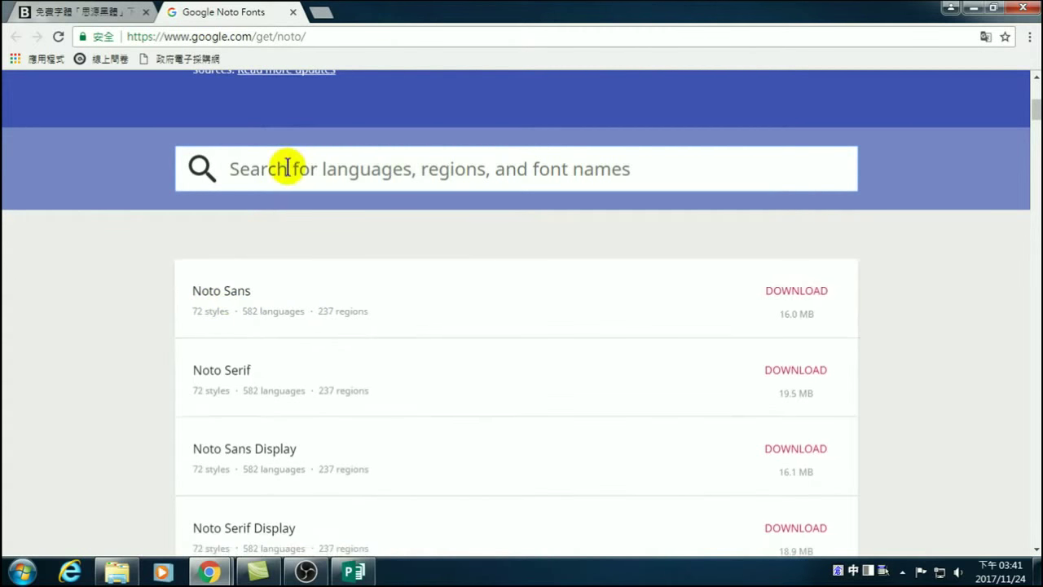
Filter the Noto font list to Noto Serif CJK TC, then switch to Explorer.
{"action": "type", "text": "t"}
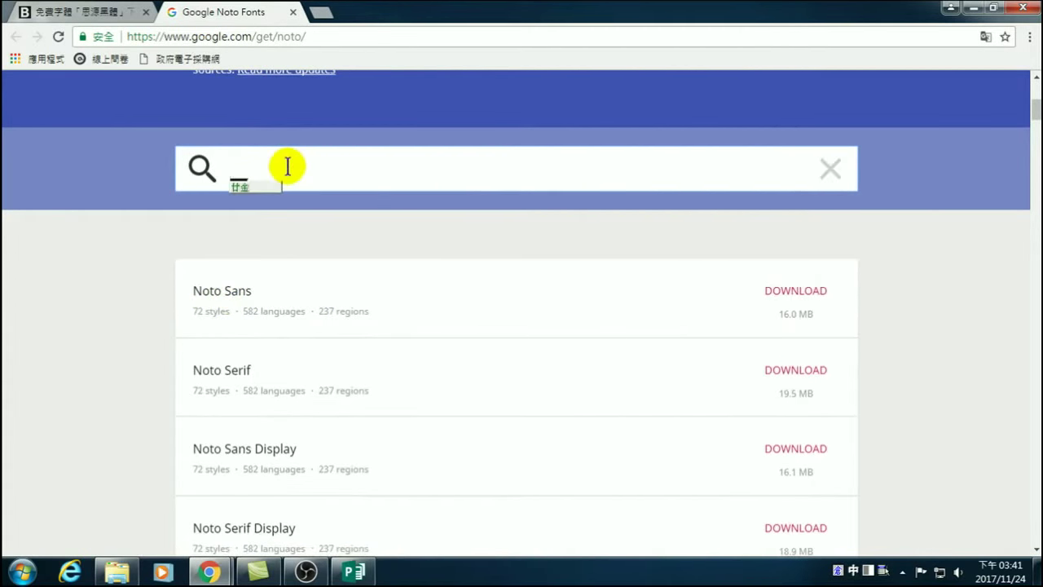
{"action": "key", "text": "shift"}
{"action": "type", "text": "tc"}
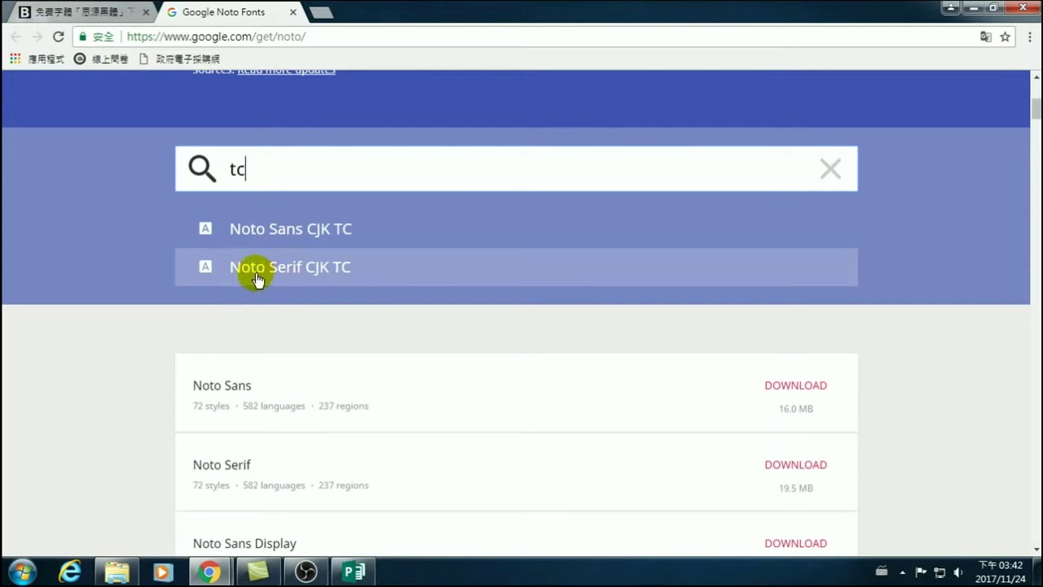
{"action": "left_click", "coordinate": [318, 271]}
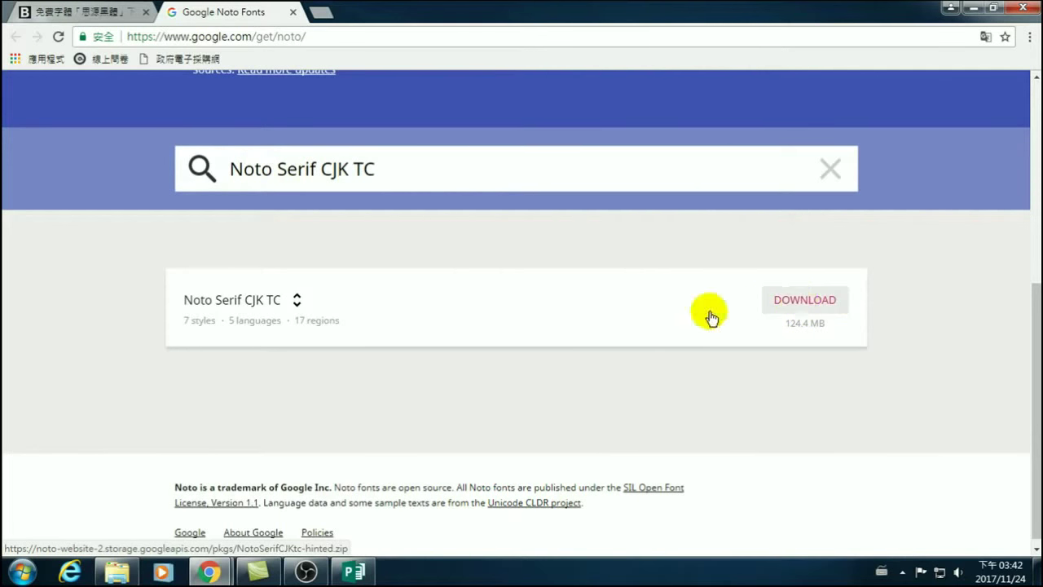
{"action": "left_click", "coordinate": [117, 572]}
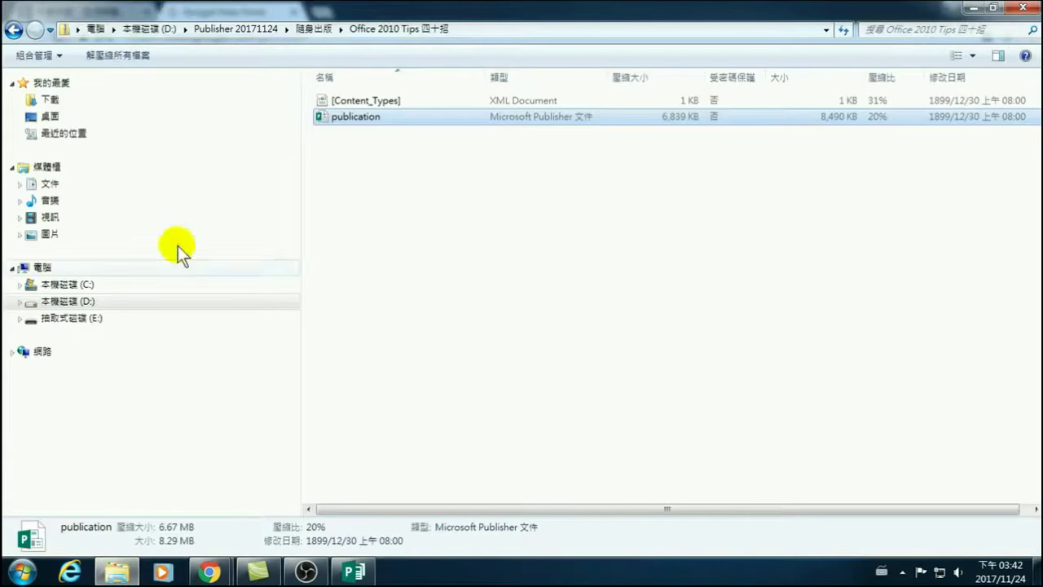
Open the 下載 (Downloads) folder holding the two Noto CJK zip files.
{"action": "left_click", "coordinate": [39, 101]}
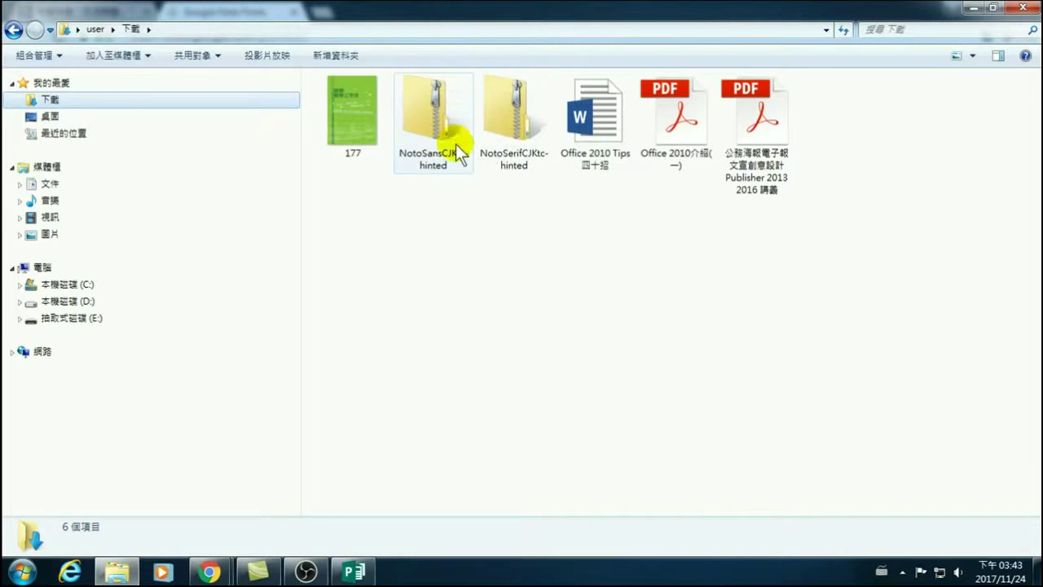
Select the NotoSerifCJKtc-hinted zip, then bring the Office 2010 Tips 四十招 publication back to the front.
{"action": "left_click", "coordinate": [518, 155]}
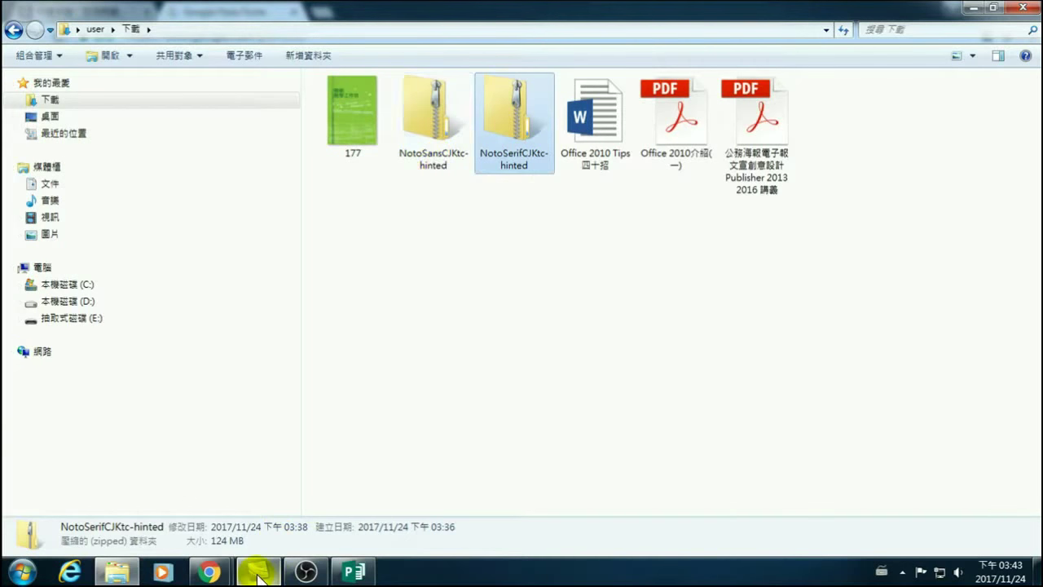
{"action": "mouse_move", "coordinate": [259, 577]}
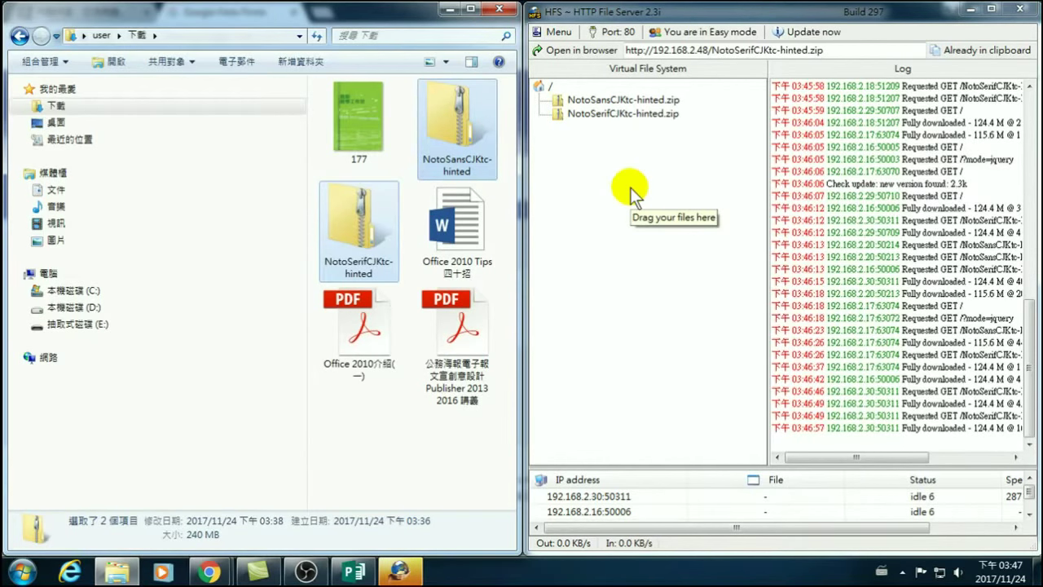
{"action": "left_click", "coordinate": [353, 572]}
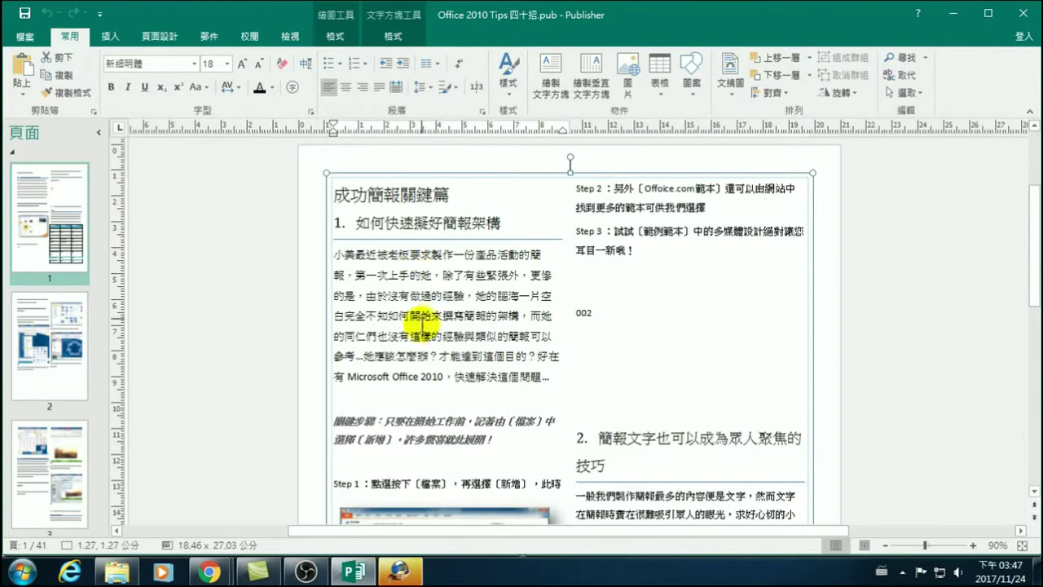
Save the Office 2010 Tips 四十招 publication and close Publisher.
{"action": "left_click", "coordinate": [24, 13]}
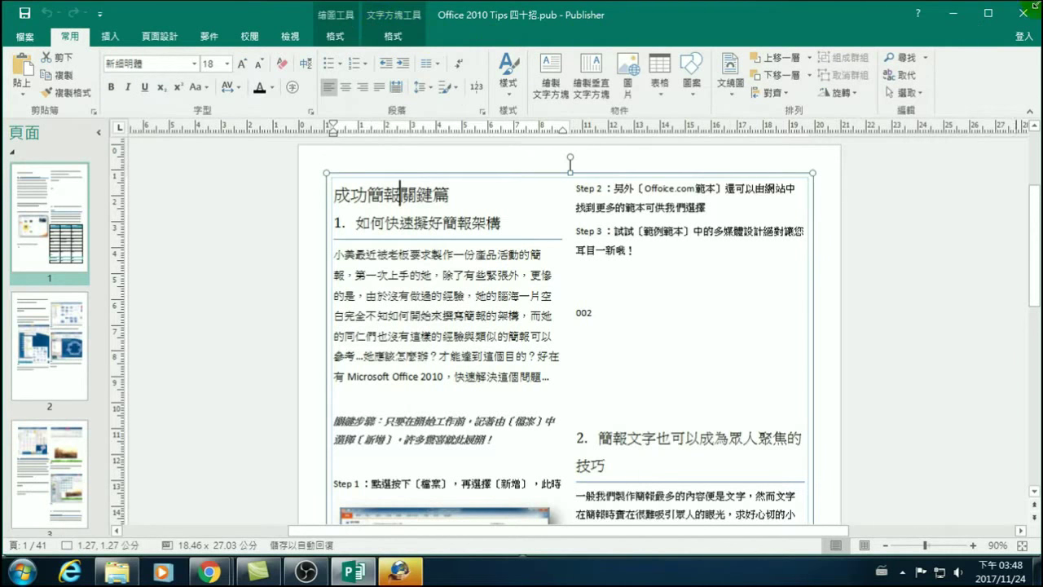
{"action": "left_click", "coordinate": [1024, 15]}
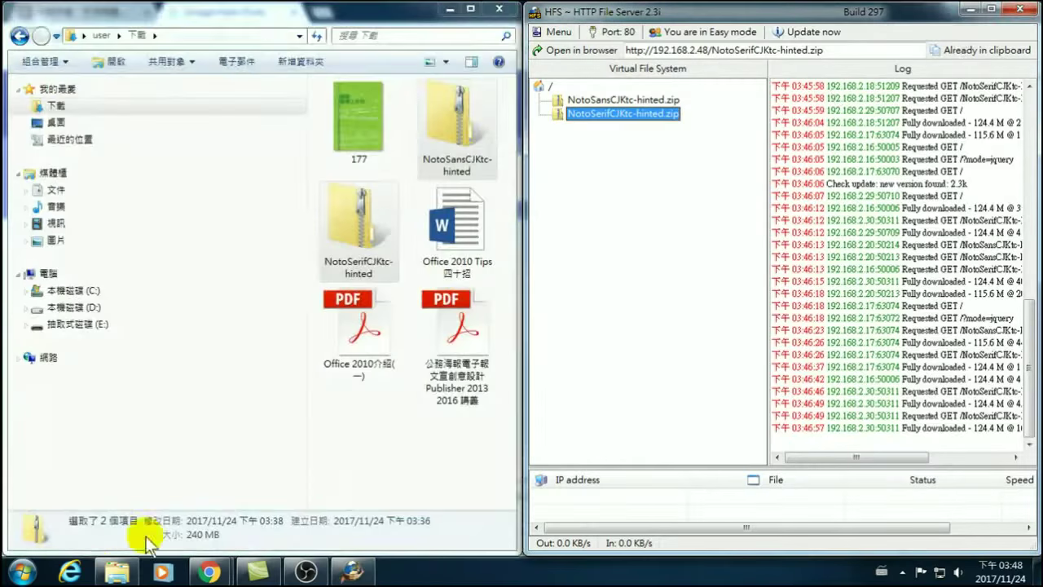
Relaunch Publisher 2016 and create a blank A4 portrait publication, 出版物1.
{"action": "left_click", "coordinate": [18, 572]}
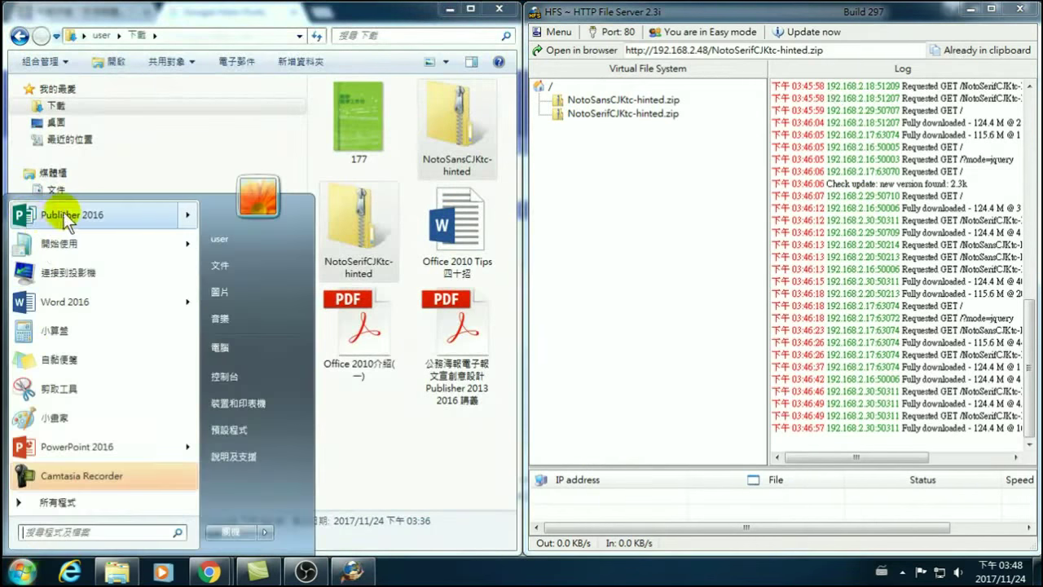
{"action": "left_click", "coordinate": [63, 212]}
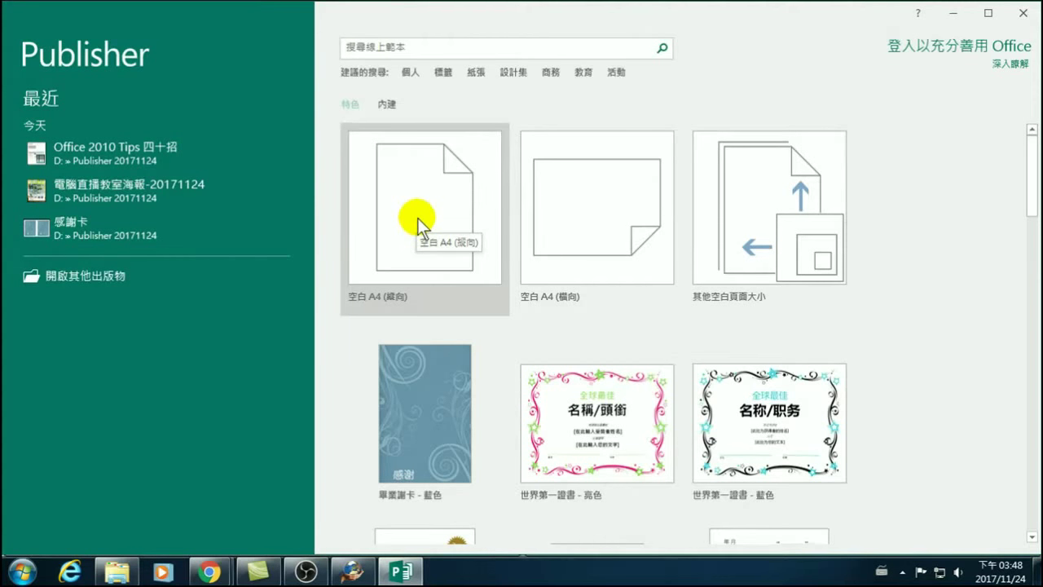
{"action": "left_click", "coordinate": [413, 194]}
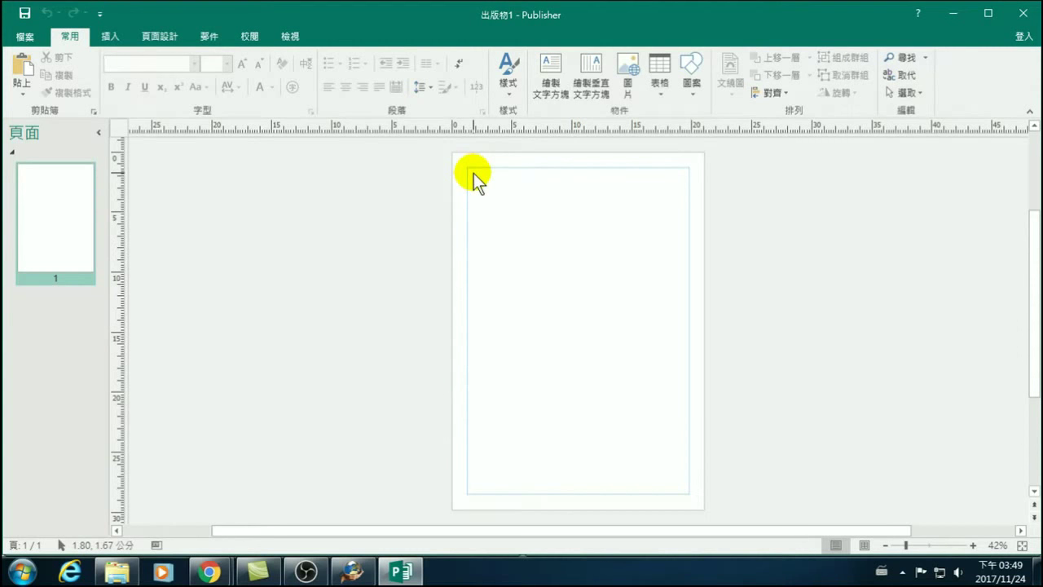
Show the Page Design size list of built-in page sizes, from A3 to Legal.
{"action": "left_click", "coordinate": [159, 35]}
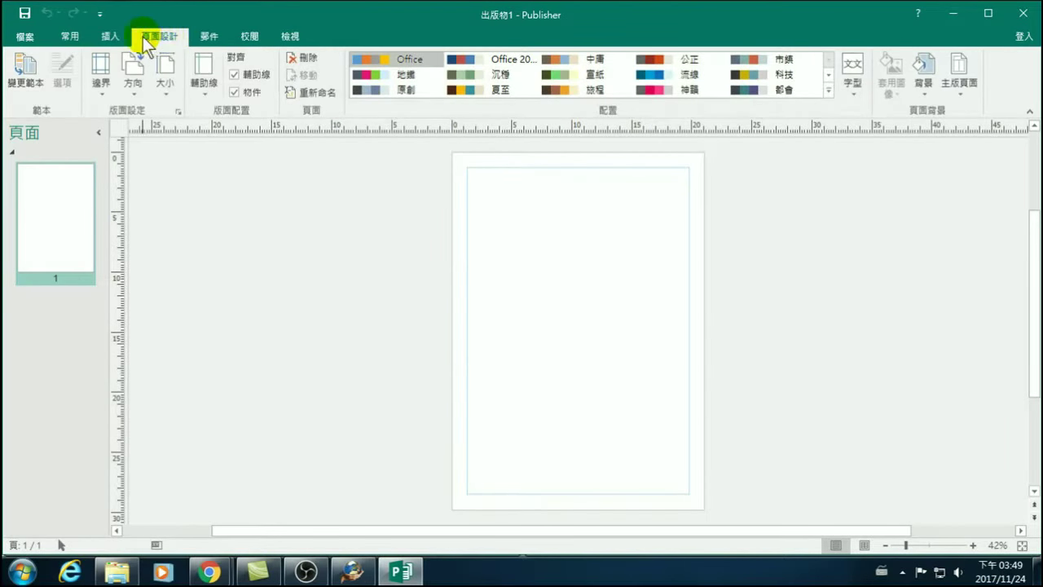
{"action": "left_click", "coordinate": [167, 72]}
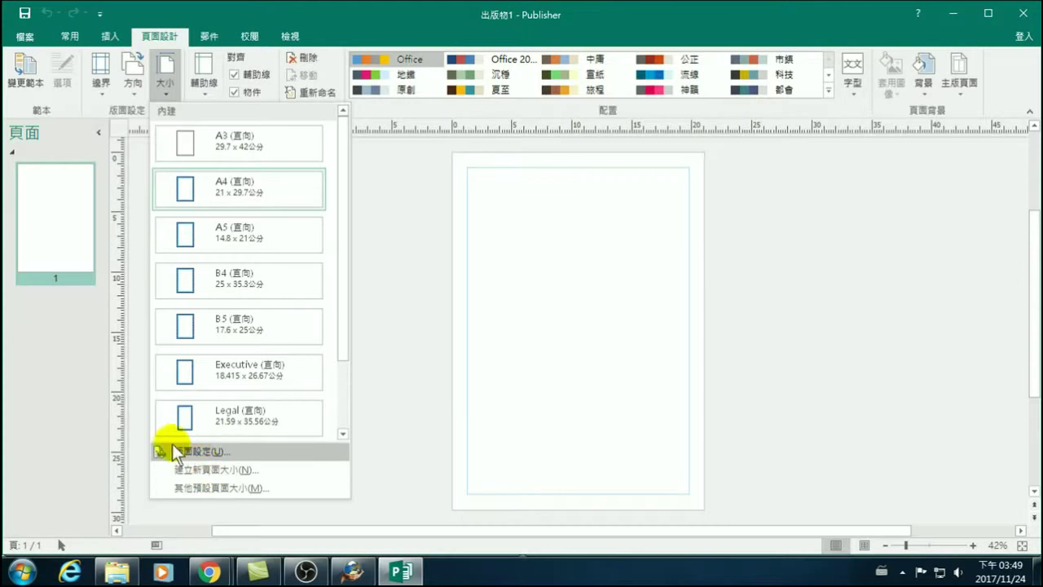
In Page Setup, set the page width to 90 cm and height to 115 cm.
{"action": "left_click", "coordinate": [200, 451]}
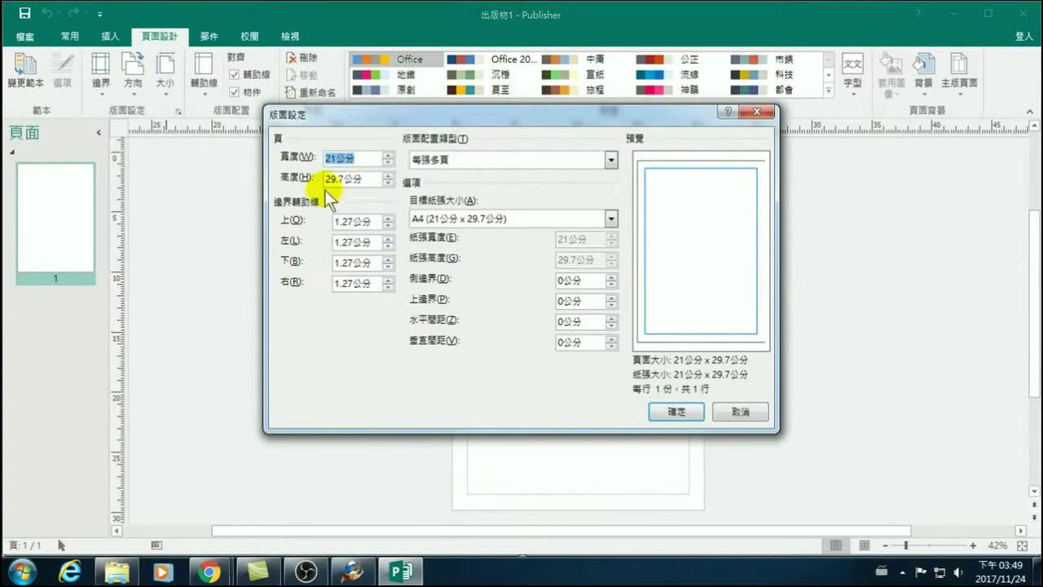
{"action": "left_click_drag", "start_coordinate": [337, 160], "coordinate": [313, 160]}
{"action": "type", "text": "90"}
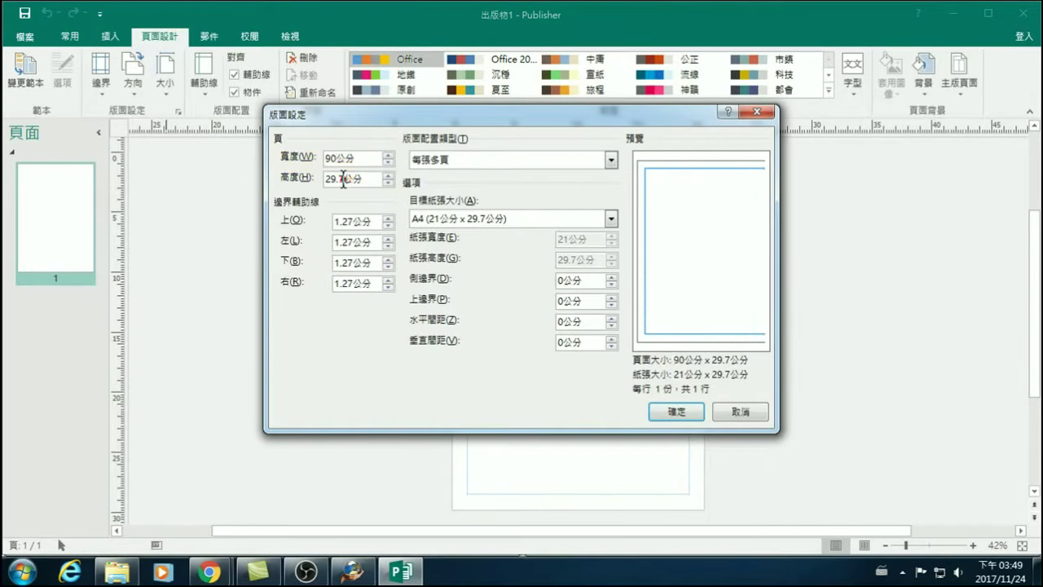
{"action": "left_click_drag", "start_coordinate": [338, 180], "coordinate": [292, 178]}
{"action": "type", "text": "115"}
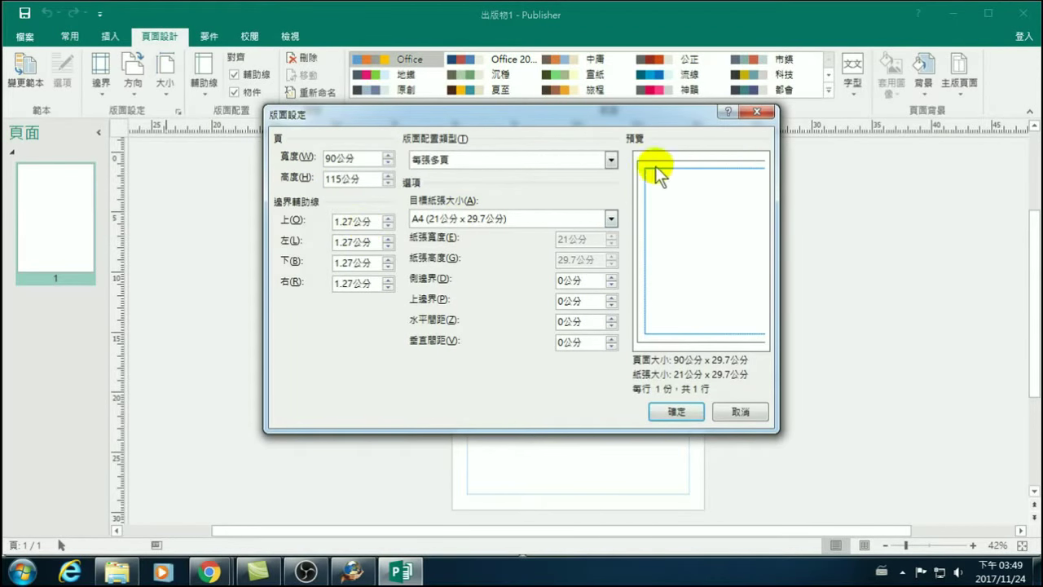
Set all four margin guides to 2 cm.
{"action": "left_click_drag", "start_coordinate": [352, 229], "coordinate": [316, 226]}
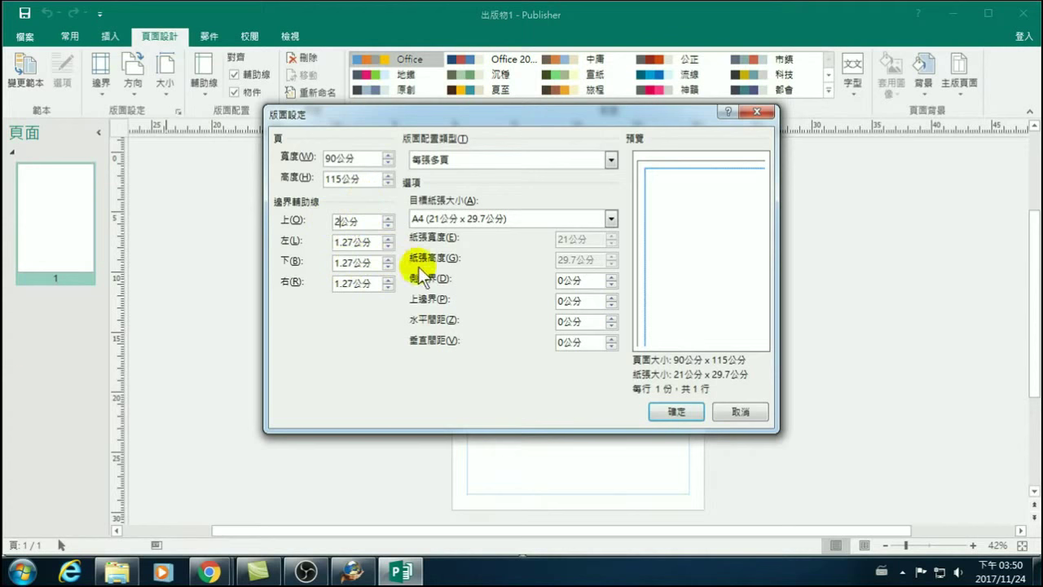
{"action": "key", "text": "Tab"}
{"action": "type", "text": "2"}
{"action": "key", "text": "Tab"}
{"action": "type", "text": "2"}
{"action": "key", "text": "Tab"}
{"action": "type", "text": "2"}
{"action": "key", "text": "Tab"}
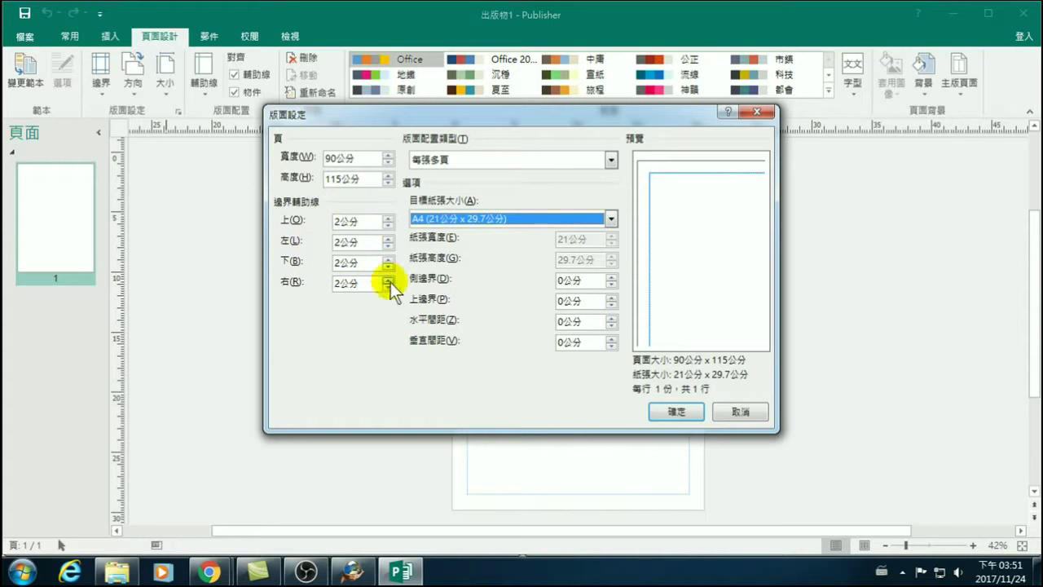
Change the target paper to a custom 90 × 115 cm size.
{"action": "left_click", "coordinate": [447, 217]}
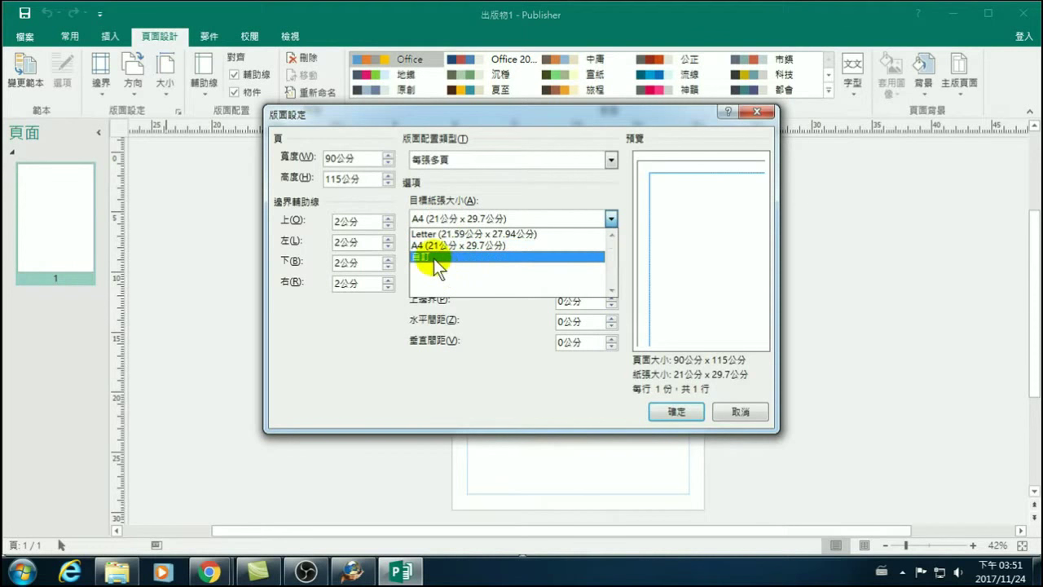
{"action": "left_click", "coordinate": [437, 255]}
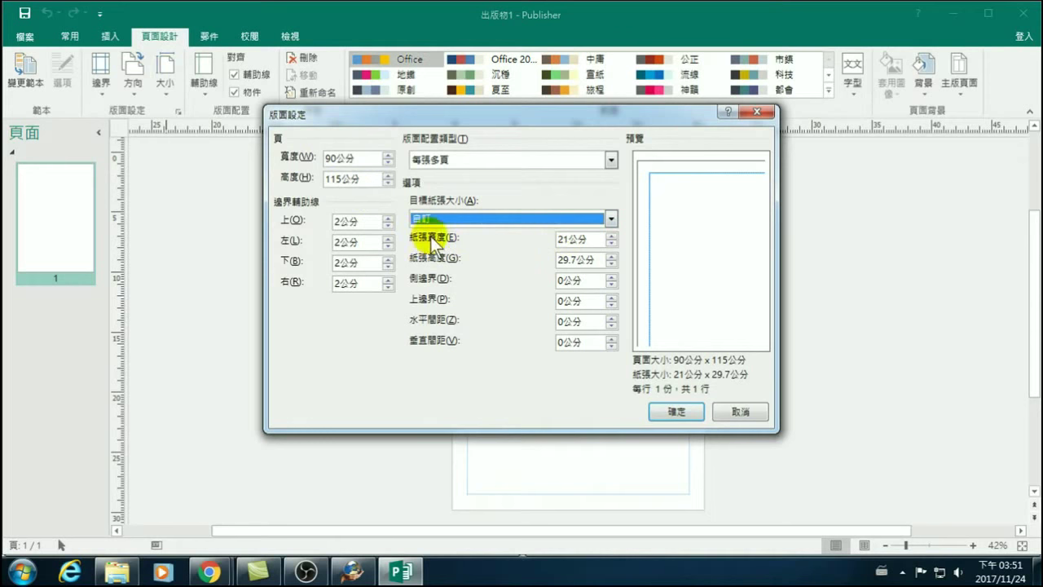
{"action": "left_click_drag", "start_coordinate": [567, 240], "coordinate": [522, 236]}
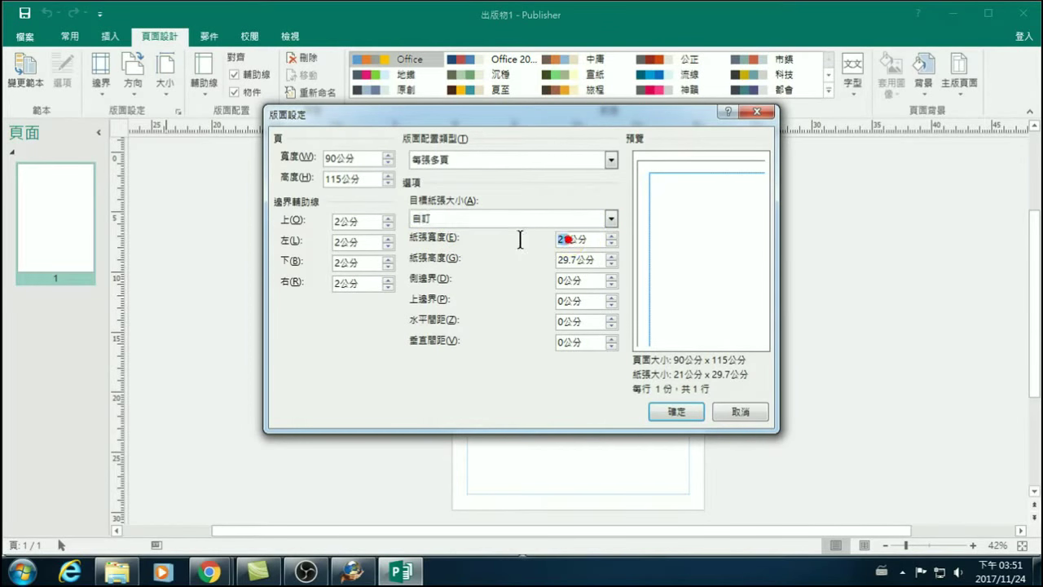
{"action": "type", "text": "90"}
{"action": "left_click", "coordinate": [574, 258]}
{"action": "left_click", "coordinate": [575, 260]}
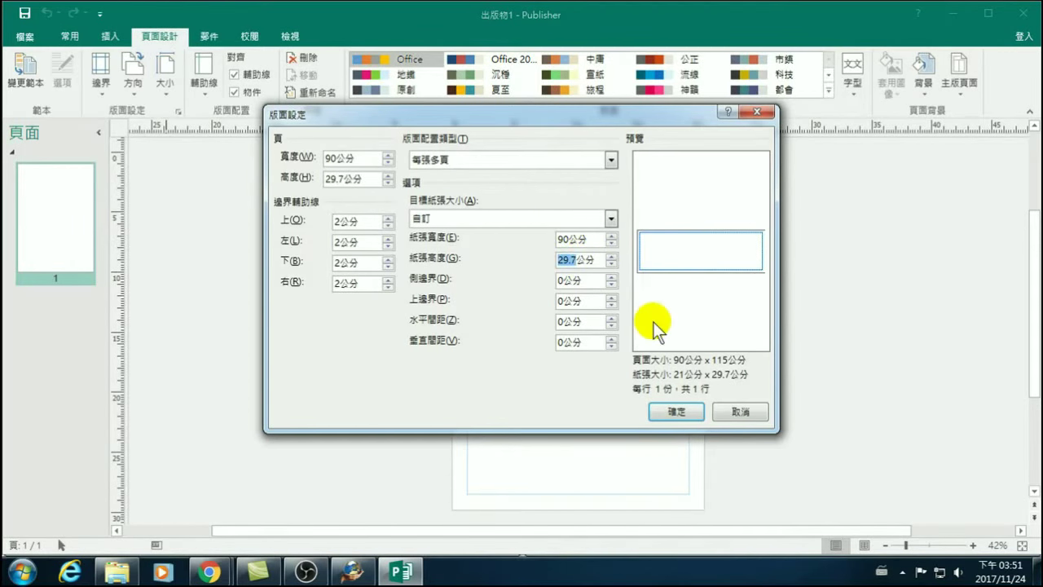
{"action": "type", "text": "115"}
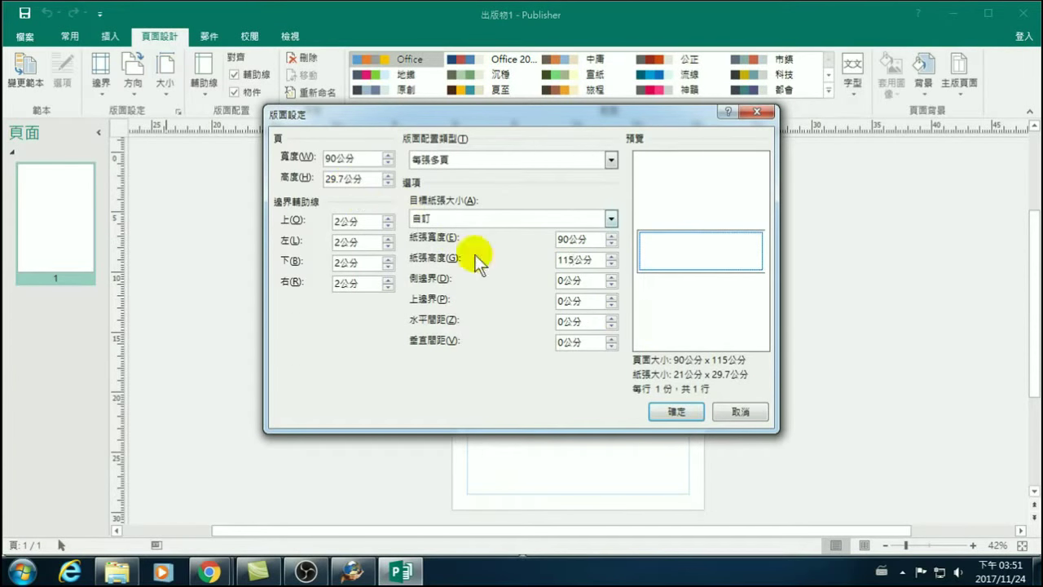
{"action": "left_click", "coordinate": [574, 280]}
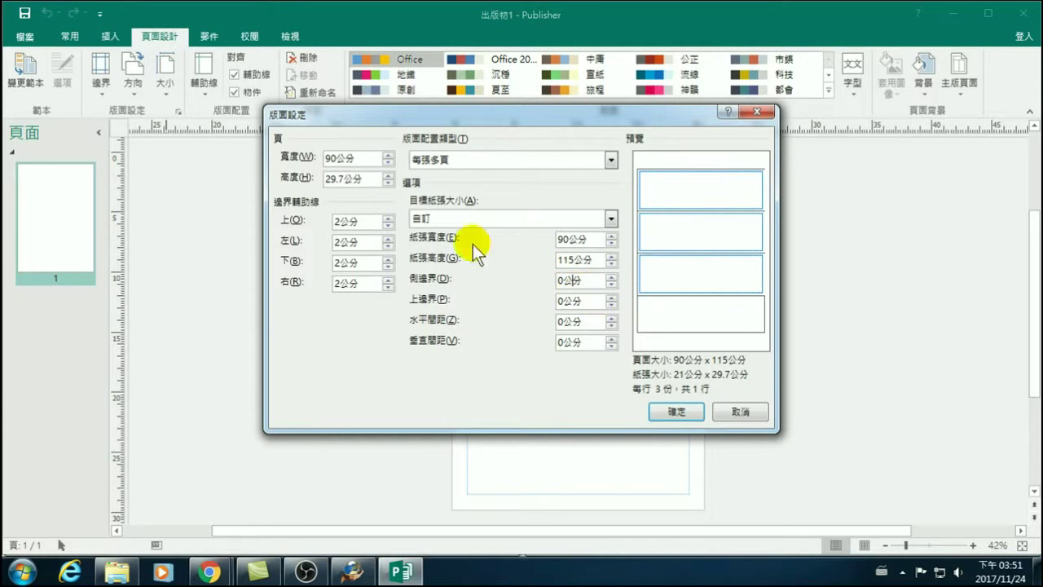
{"action": "double_click", "coordinate": [342, 178]}
{"action": "left_click", "coordinate": [563, 281]}
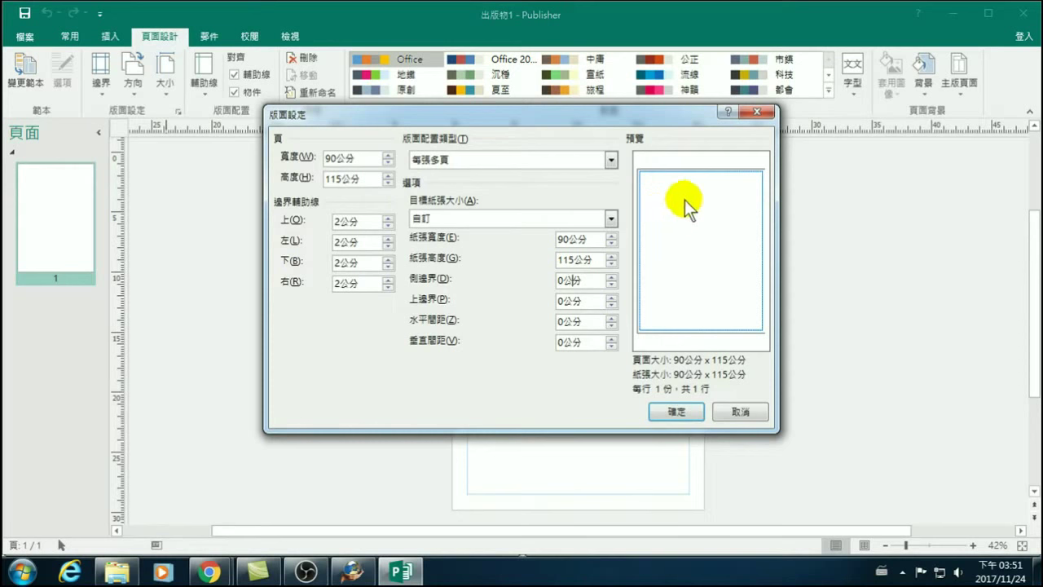
Keep Multiple pages per sheet with the custom paper, and apply the page setup.
{"action": "left_click", "coordinate": [417, 159]}
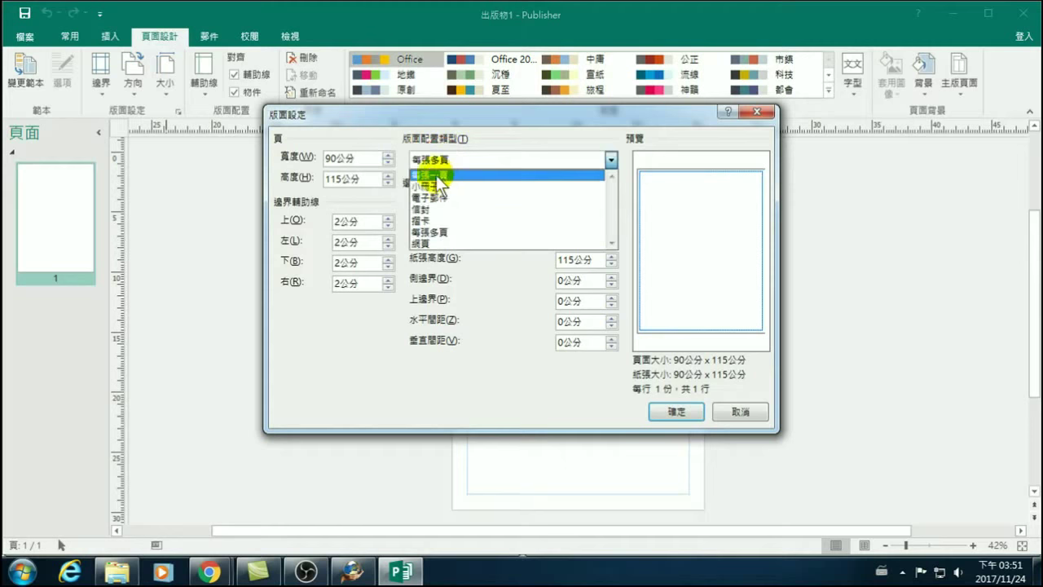
{"action": "left_click", "coordinate": [490, 389]}
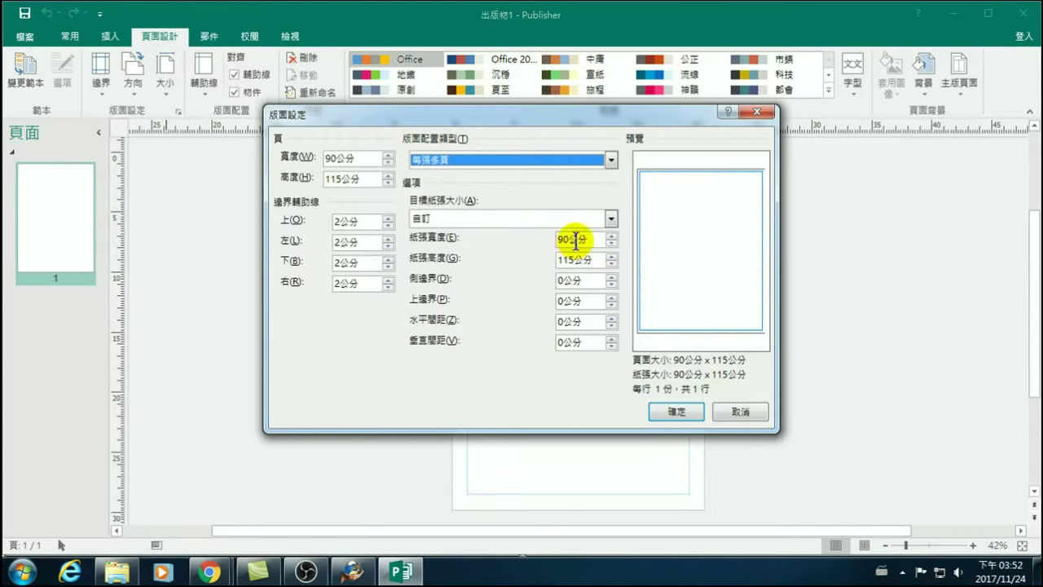
{"action": "left_click", "coordinate": [434, 217]}
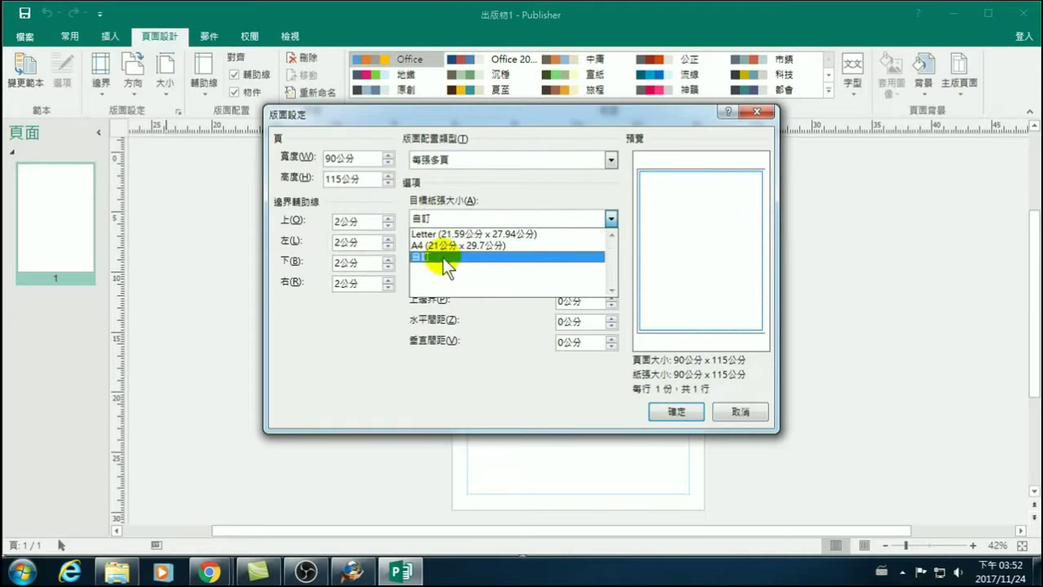
{"action": "left_click", "coordinate": [489, 340]}
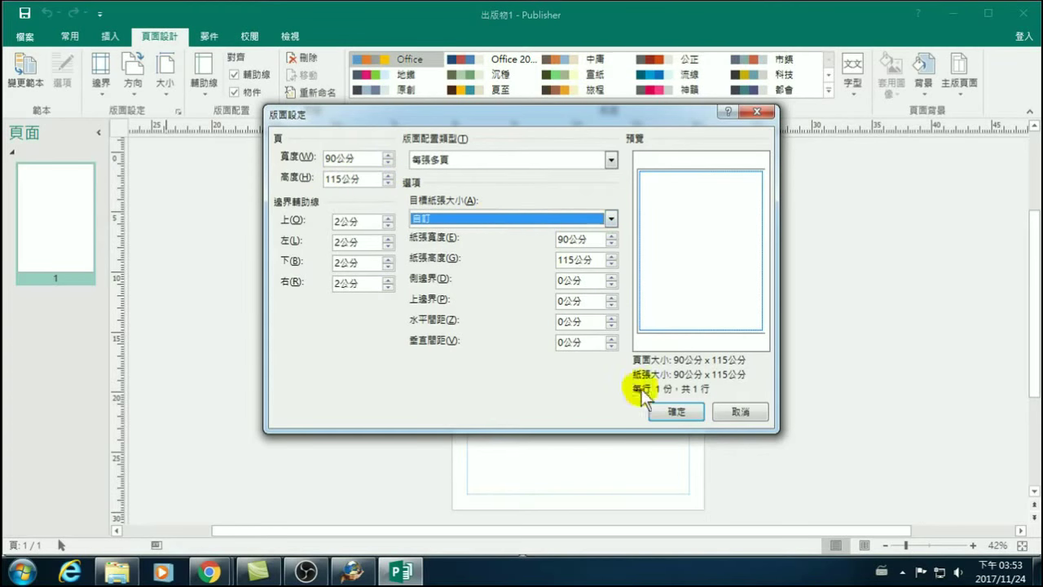
{"action": "left_click", "coordinate": [677, 412]}
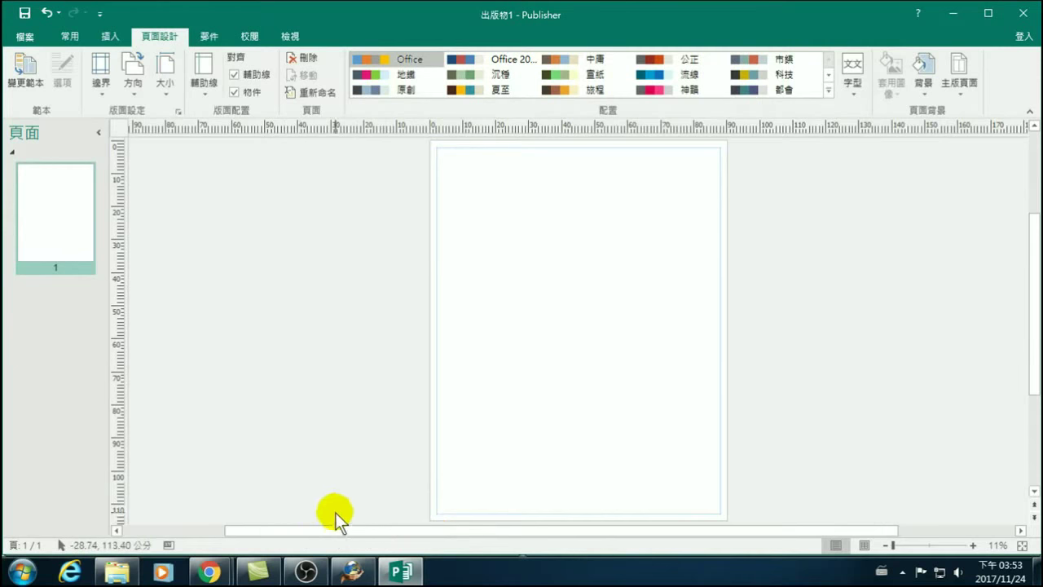
{"action": "scroll", "coordinate": [337, 452], "scroll_direction": "down", "scroll_amount": 1}
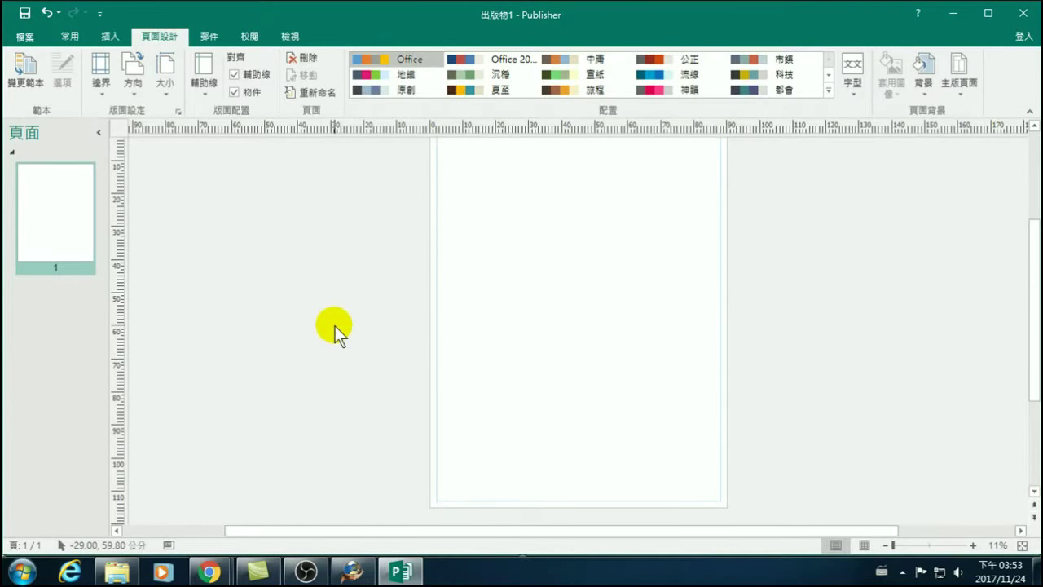
{"action": "scroll", "coordinate": [335, 326], "scroll_direction": "up", "scroll_amount": 1}
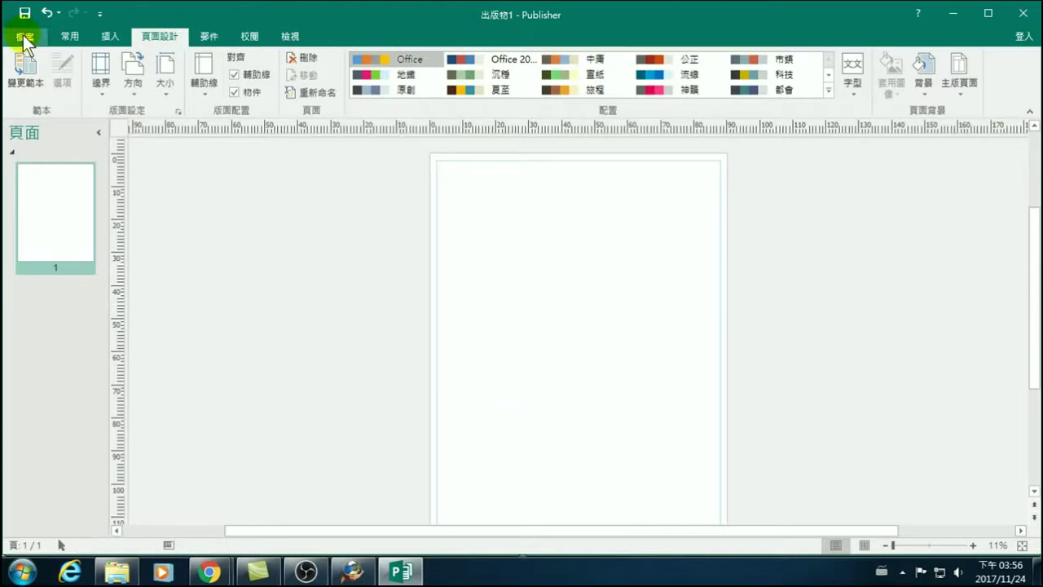
Create another blank A4 publication, 出版物2, from File > New.
{"action": "left_click", "coordinate": [24, 38]}
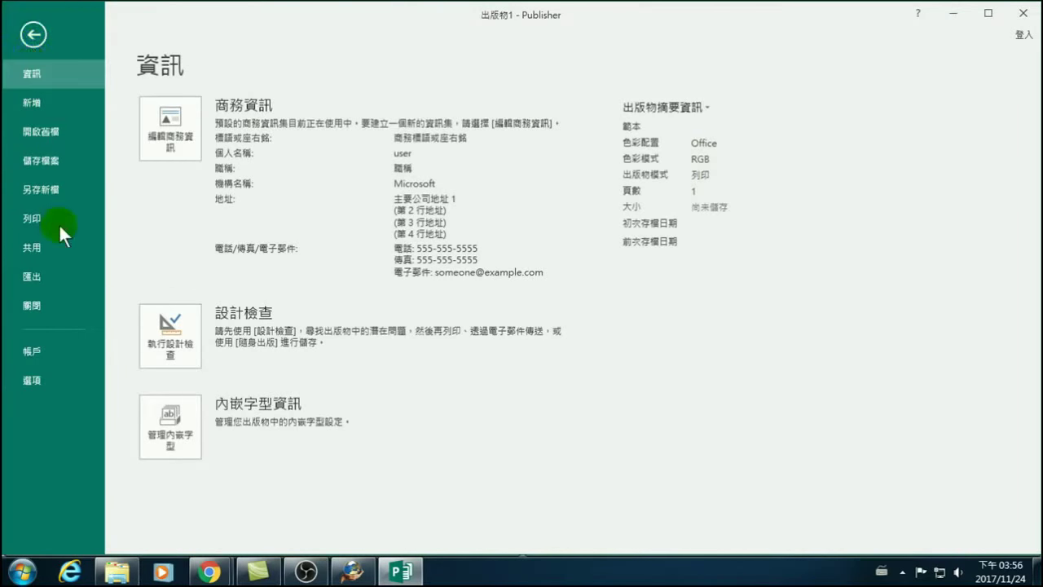
{"action": "left_click", "coordinate": [32, 102]}
{"action": "left_click", "coordinate": [217, 273]}
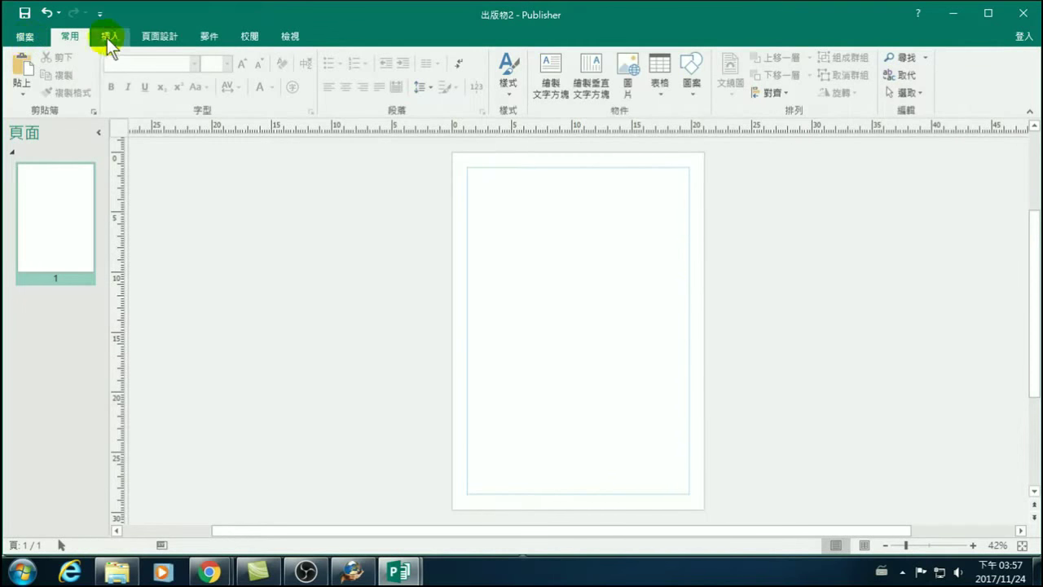
In Page Setup, make 出版物2's pages 9 × 5.5 cm, ten per A4 sheet.
{"action": "left_click", "coordinate": [159, 35]}
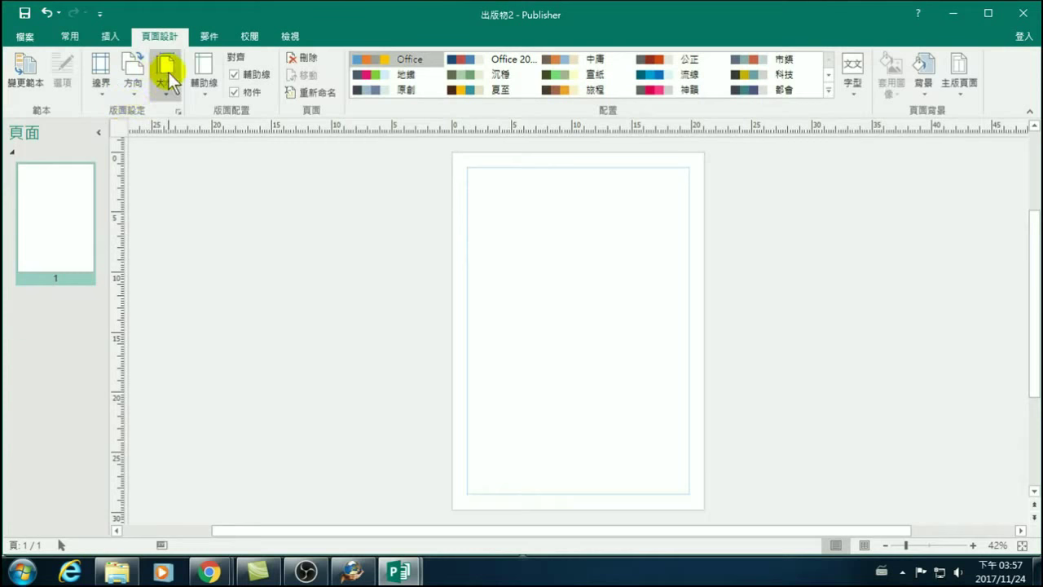
{"action": "left_click", "coordinate": [168, 71]}
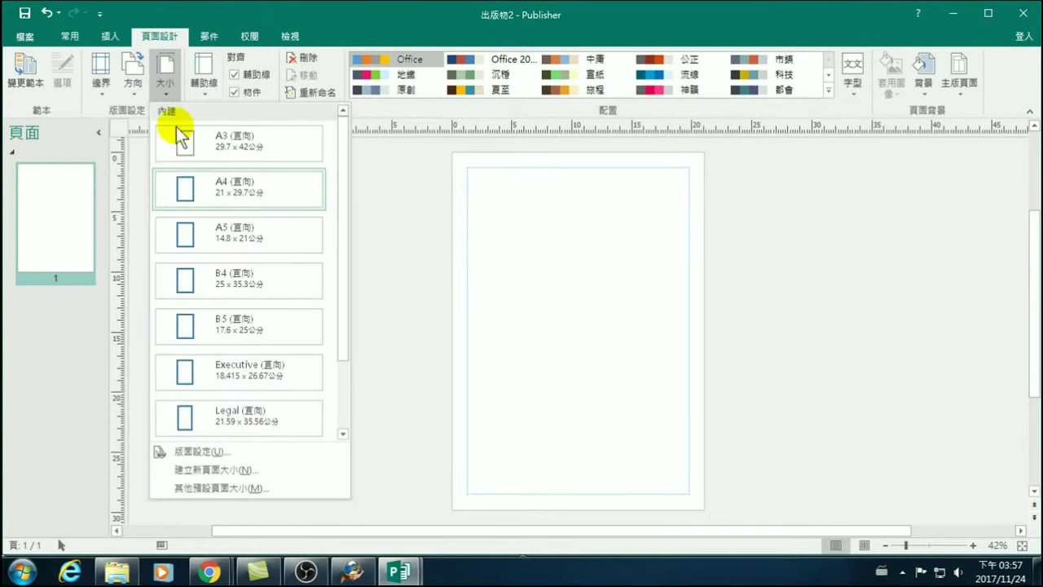
{"action": "left_click", "coordinate": [201, 451]}
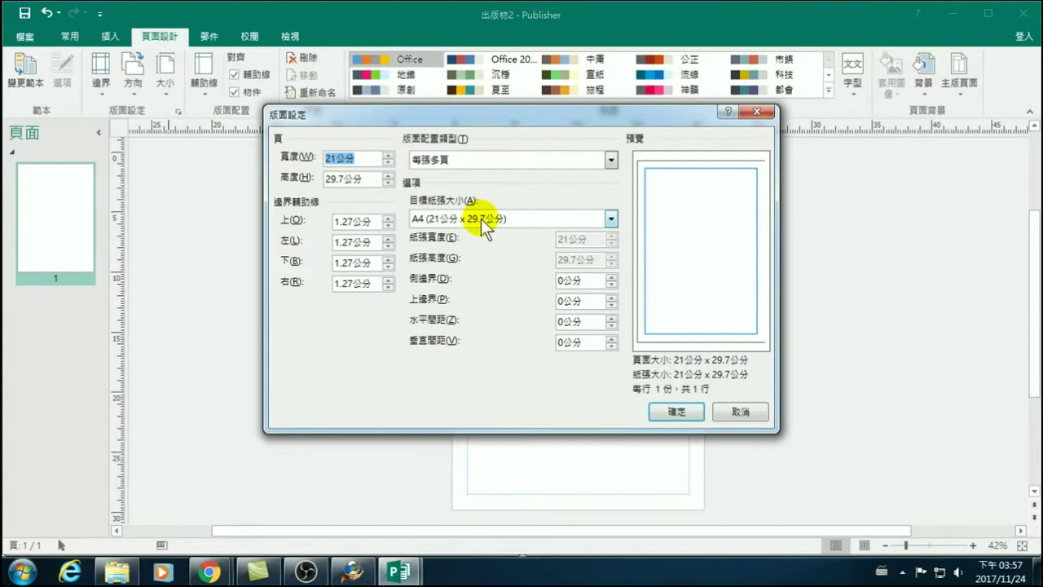
{"action": "left_click", "coordinate": [335, 157]}
{"action": "left_click", "coordinate": [335, 157]}
{"action": "left_click_drag", "start_coordinate": [335, 158], "coordinate": [326, 159]}
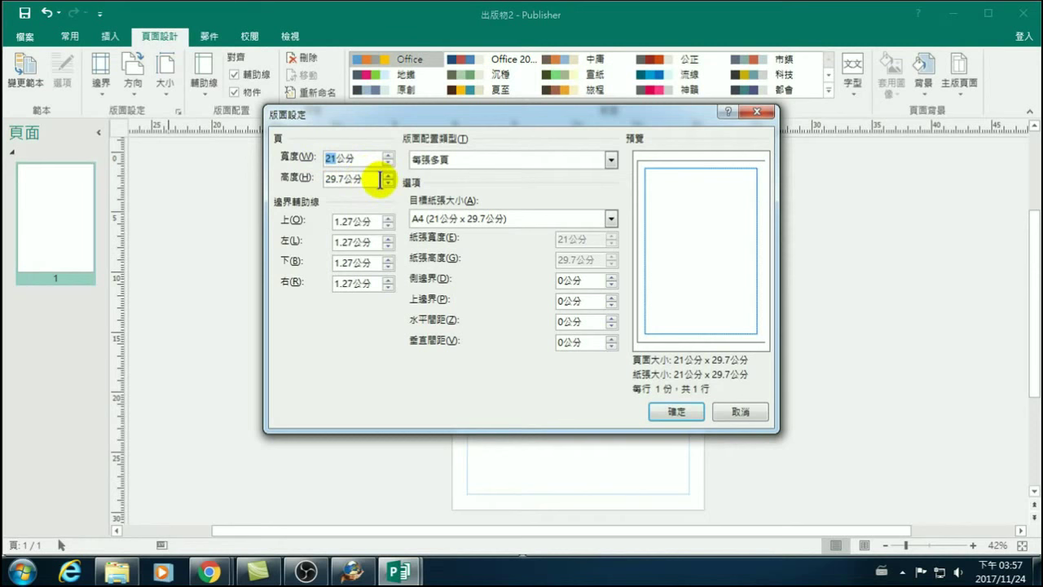
{"action": "type", "text": "9"}
{"action": "left_click_drag", "start_coordinate": [343, 179], "coordinate": [292, 176]}
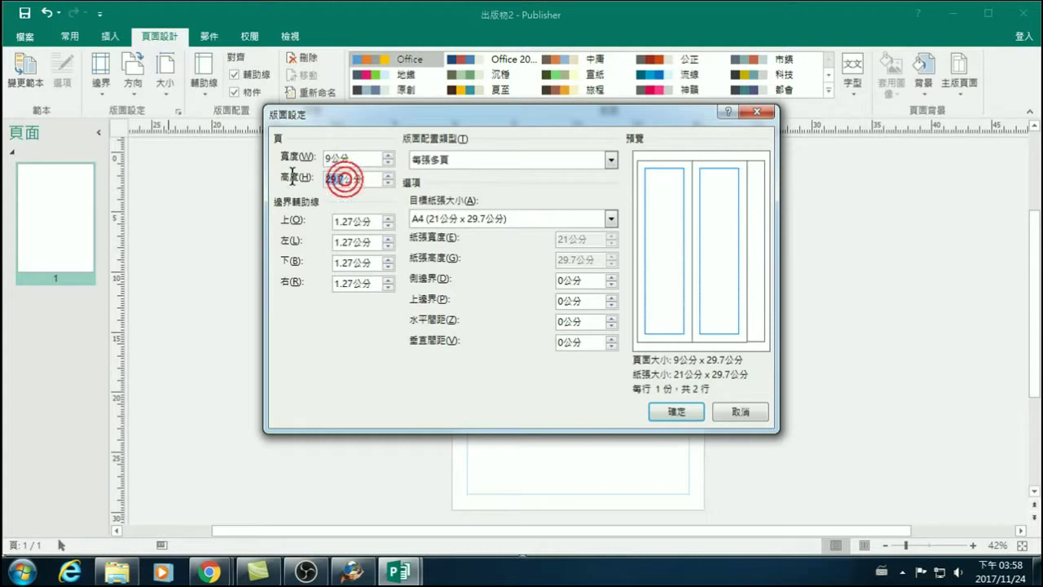
{"action": "type", "text": "5.5"}
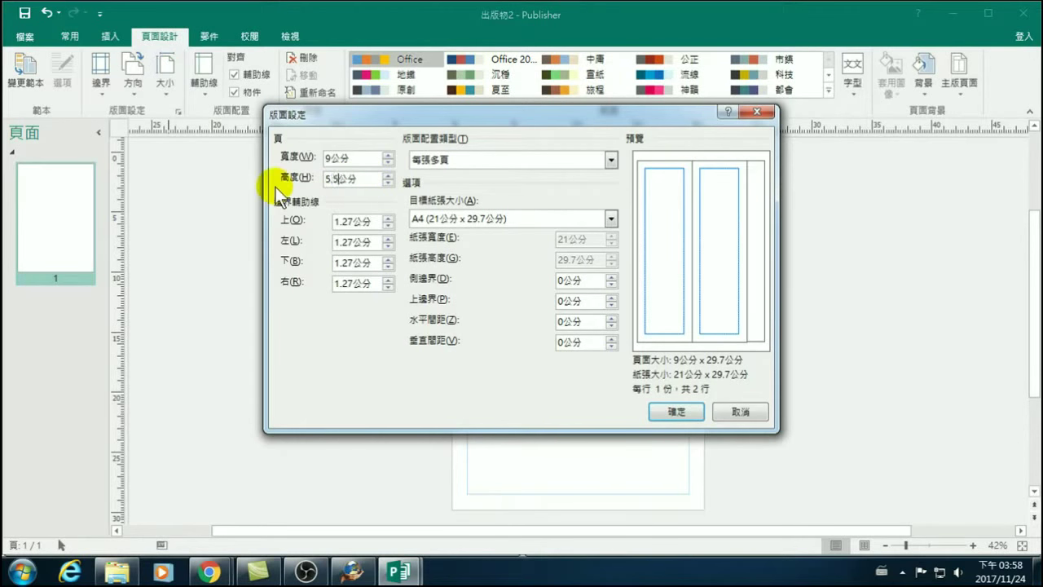
{"action": "left_click", "coordinate": [350, 222]}
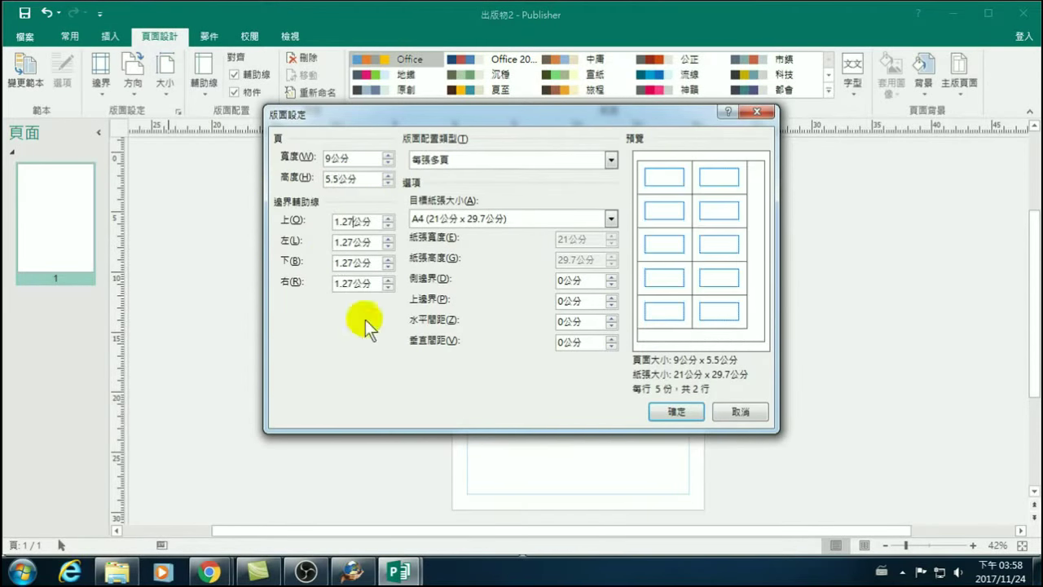
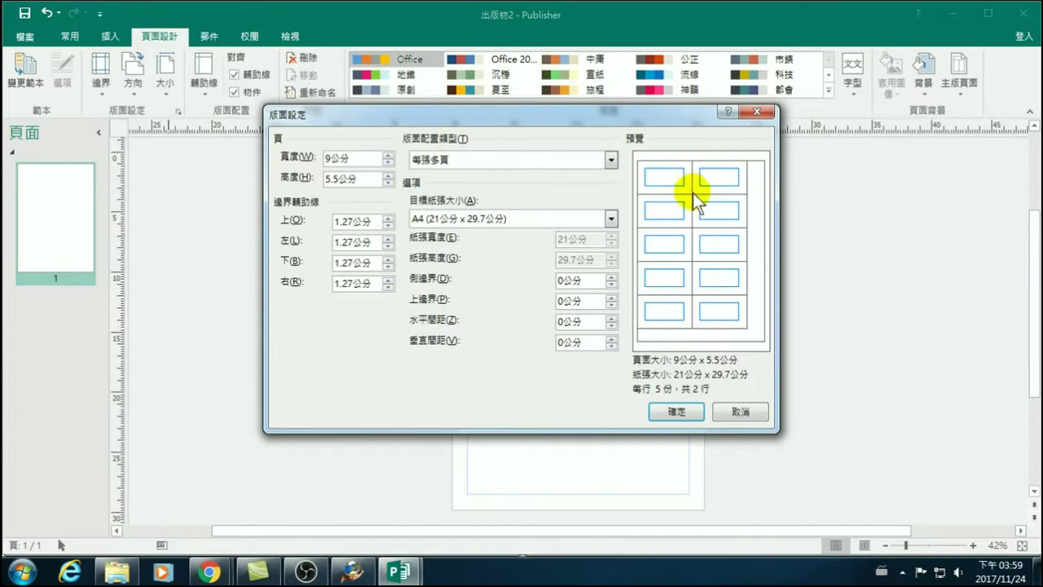
Apply the 9 cm × 5.5 cm multiple-pages layout on an A4 sheet.
{"action": "left_click", "coordinate": [677, 412]}
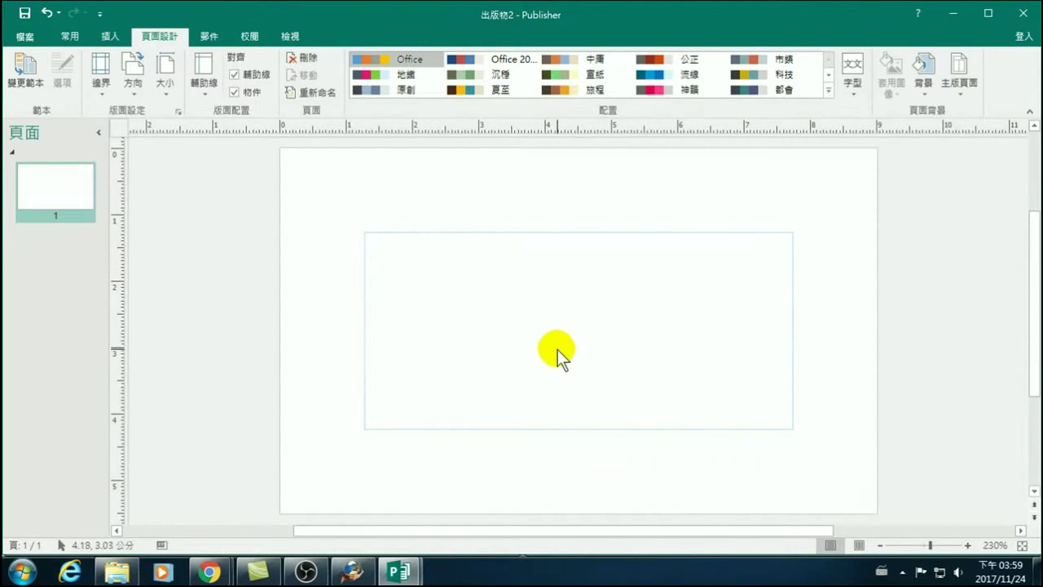
{"action": "scroll", "coordinate": [542, 375], "scroll_direction": "down", "scroll_amount": 4}
{"action": "scroll", "coordinate": [529, 399], "scroll_direction": "up", "scroll_amount": 5}
{"action": "scroll", "coordinate": [511, 395], "scroll_direction": "up", "scroll_amount": 1}
{"action": "scroll", "coordinate": [497, 388], "scroll_direction": "down", "scroll_amount": 2}
{"action": "scroll", "coordinate": [426, 318], "scroll_direction": "down", "scroll_amount": 1}
{"action": "scroll", "coordinate": [437, 328], "scroll_direction": "up", "scroll_amount": 2}
{"action": "scroll", "coordinate": [439, 329], "scroll_direction": "down", "scroll_amount": 3}
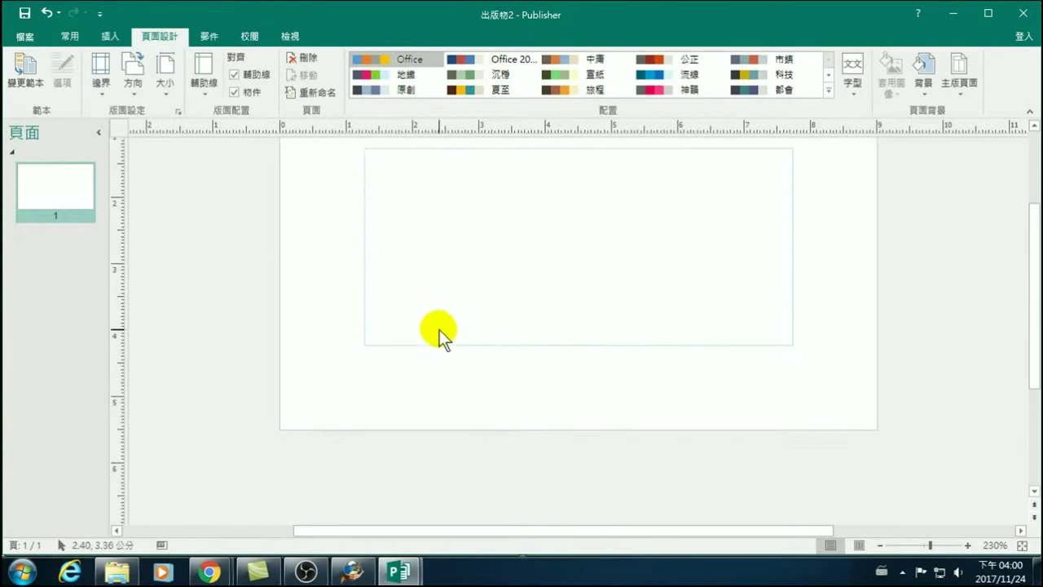
{"action": "scroll", "coordinate": [556, 350], "scroll_direction": "up", "scroll_amount": 2}
{"action": "scroll", "coordinate": [512, 322], "scroll_direction": "down", "scroll_amount": 1}
{"action": "scroll", "coordinate": [456, 285], "scroll_direction": "up", "scroll_amount": 1}
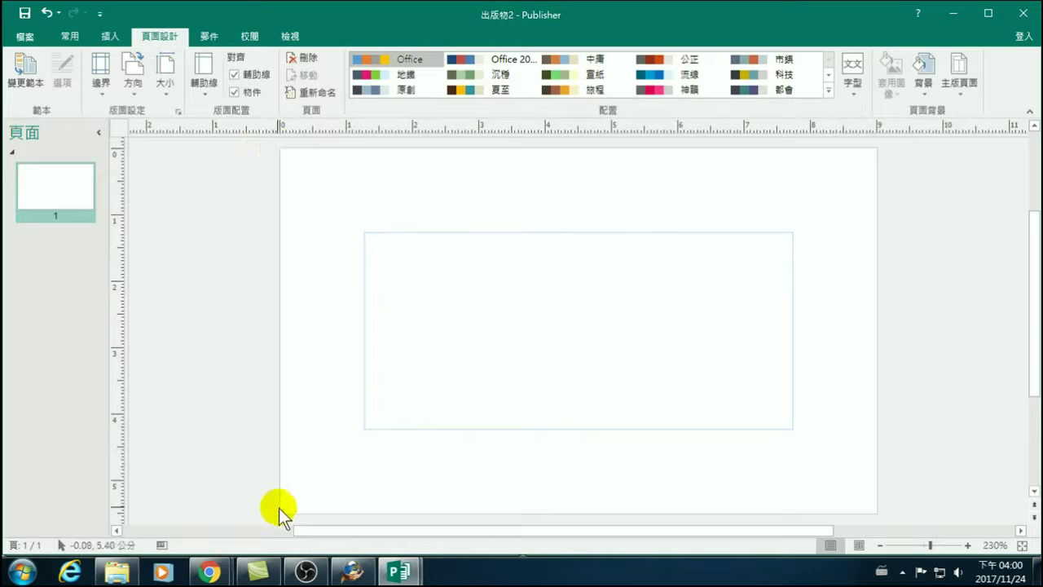
{"action": "scroll", "coordinate": [265, 508], "scroll_direction": "down", "scroll_amount": 1}
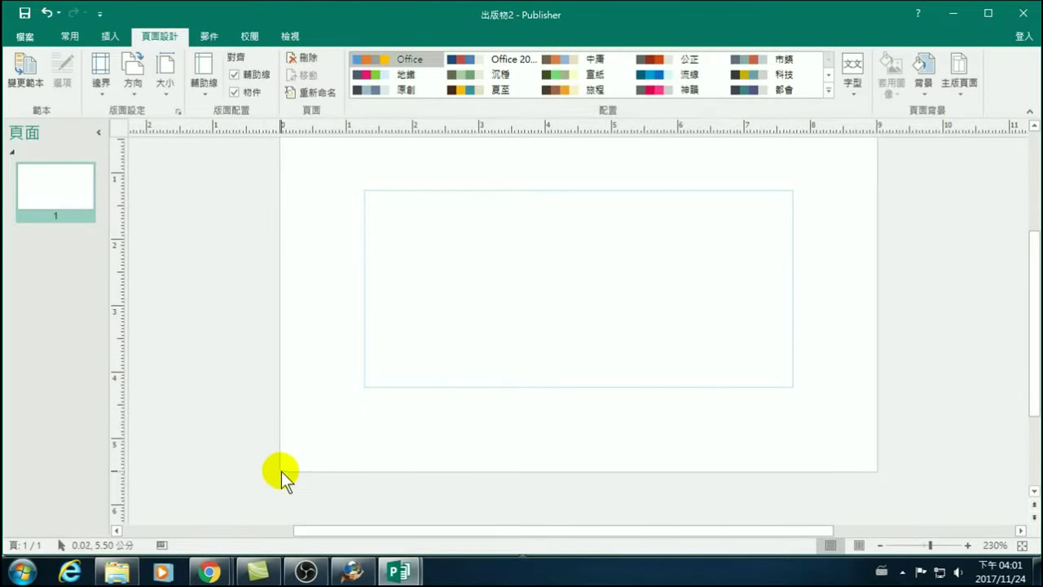
{"action": "scroll", "coordinate": [234, 399], "scroll_direction": "up", "scroll_amount": 1}
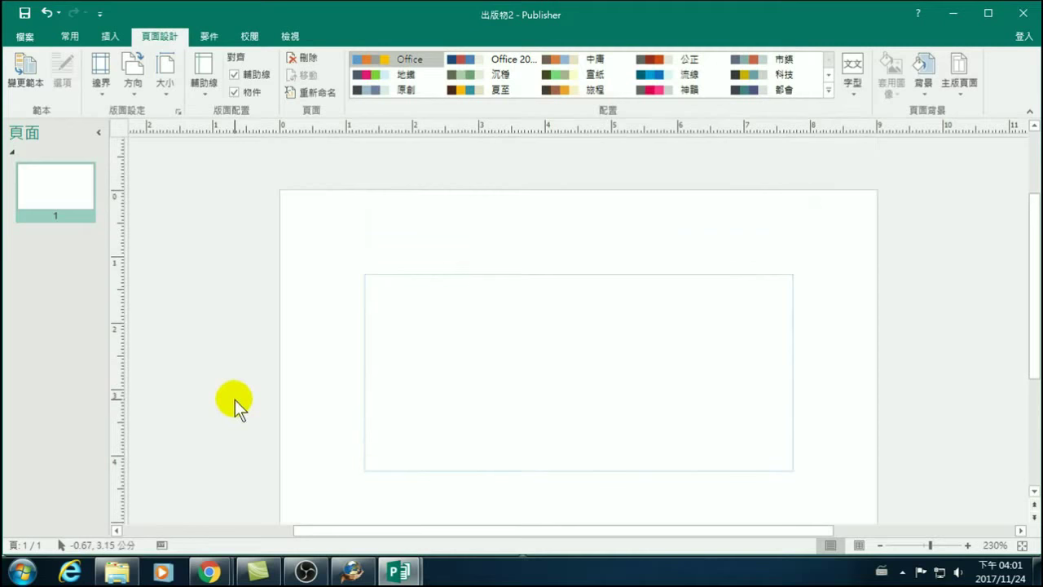
Close the card-sized publication 出版物2, choosing Don't Save.
{"action": "left_click", "coordinate": [1022, 13]}
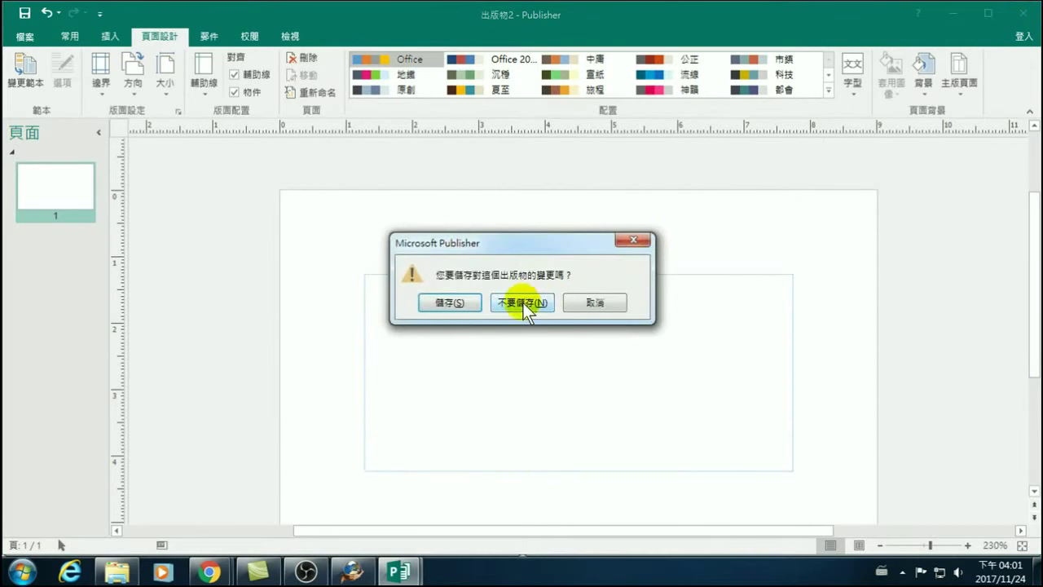
{"action": "left_click", "coordinate": [525, 301]}
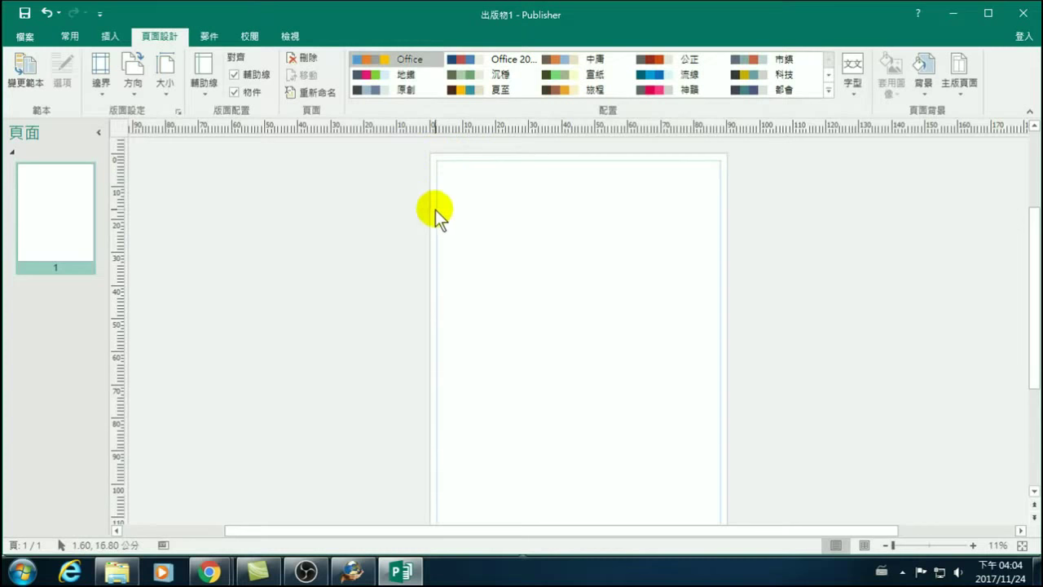
{"action": "left_click", "coordinate": [884, 545]}
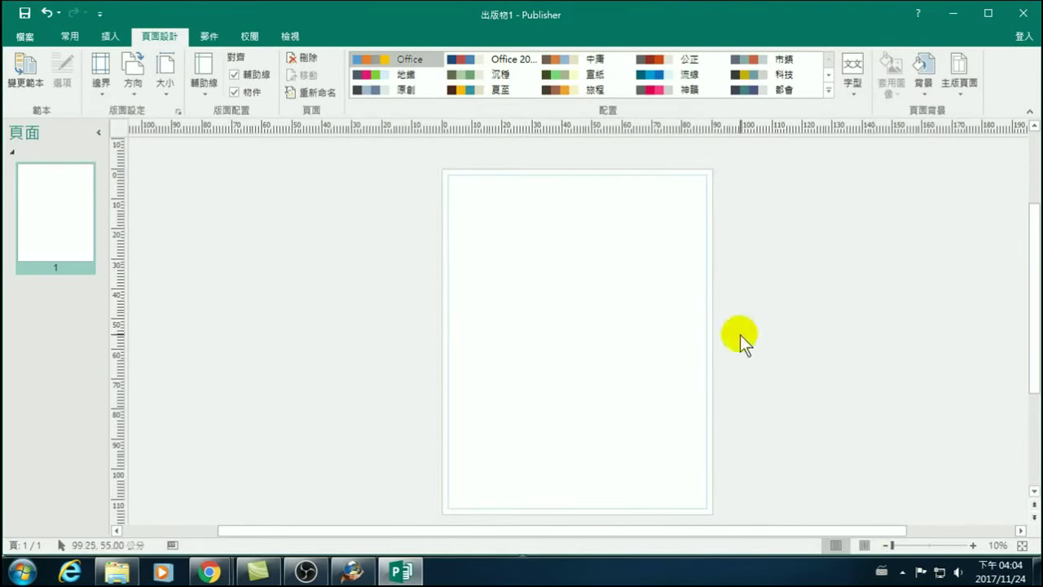
{"action": "scroll", "coordinate": [737, 312], "scroll_direction": "down", "scroll_amount": 1}
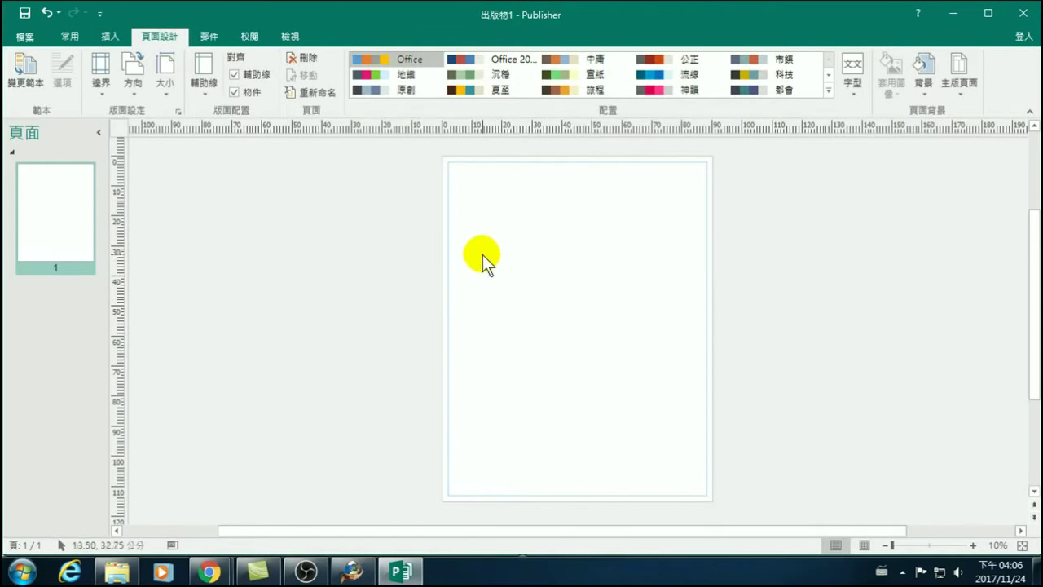
{"action": "left_click", "coordinate": [75, 35]}
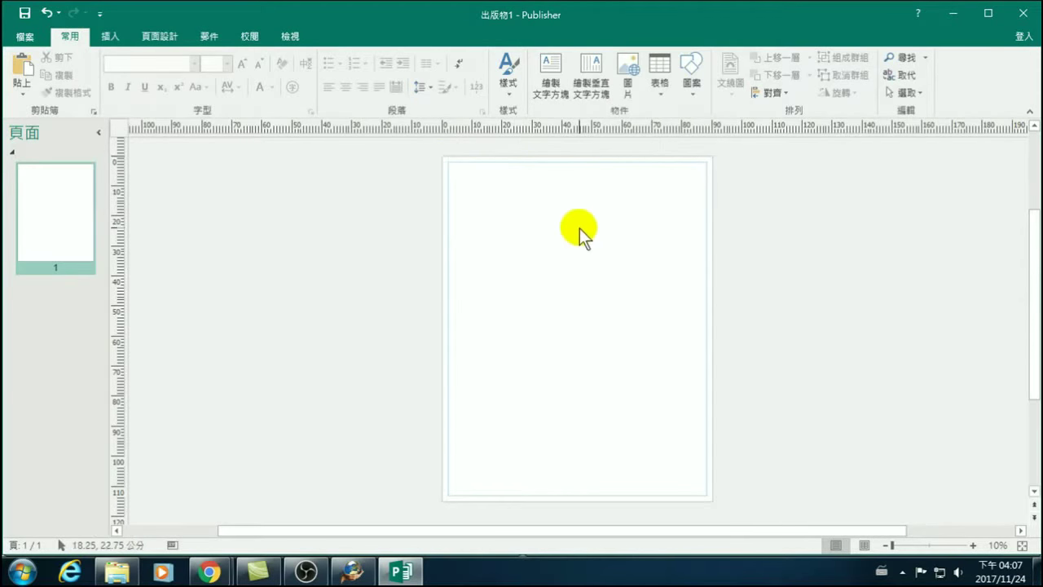
Draw a wide text box across the page top and grow its font to 72.
{"action": "left_click", "coordinate": [113, 33]}
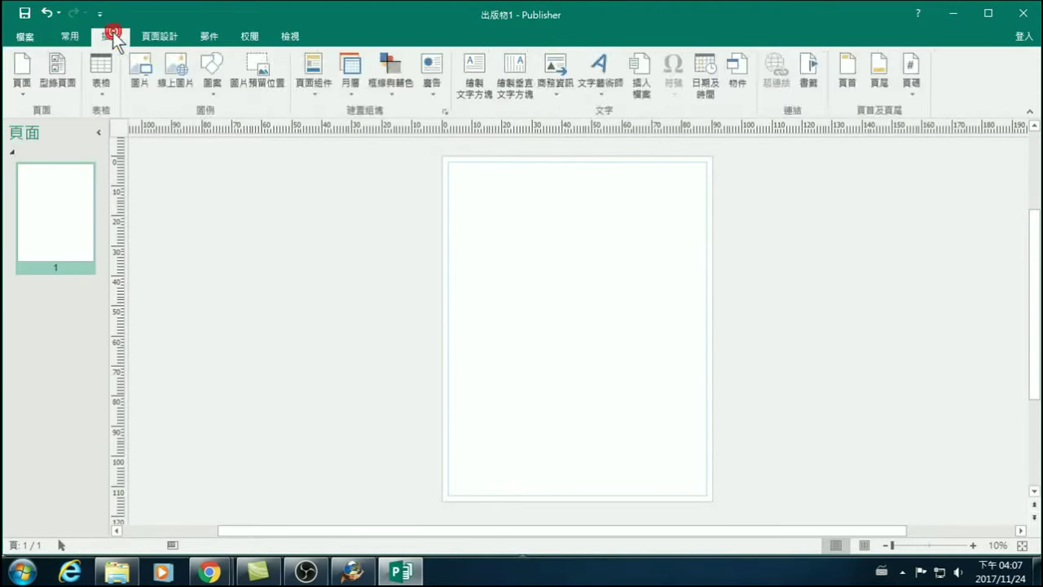
{"action": "left_click", "coordinate": [473, 71]}
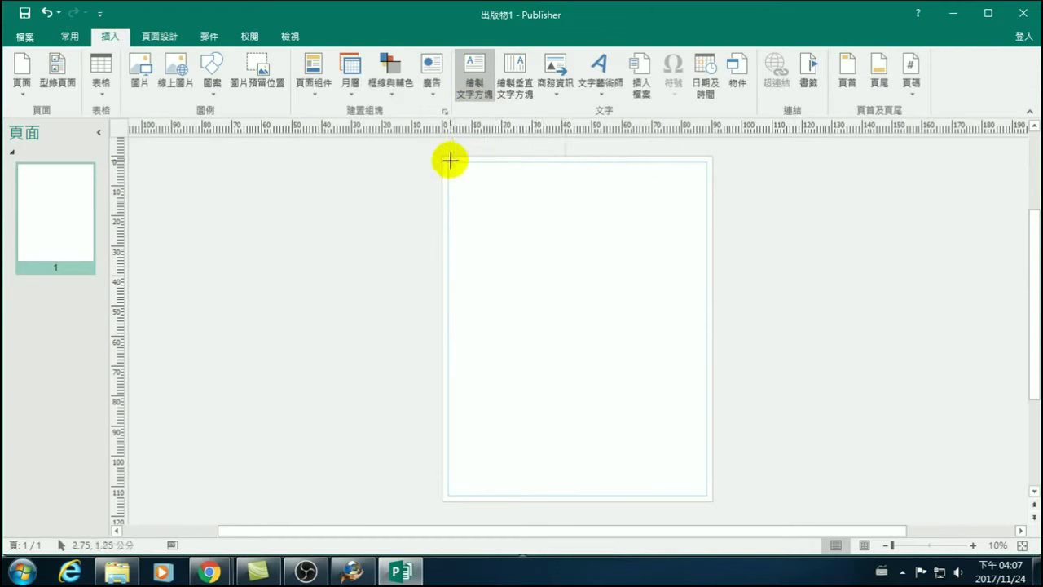
{"action": "mouse_move", "coordinate": [448, 161]}
{"action": "left_mouse_down"}
{"action": "mouse_move", "coordinate": [470, 190]}
{"action": "mouse_move", "coordinate": [579, 221]}
{"action": "mouse_move", "coordinate": [711, 222]}
{"action": "left_mouse_up"}
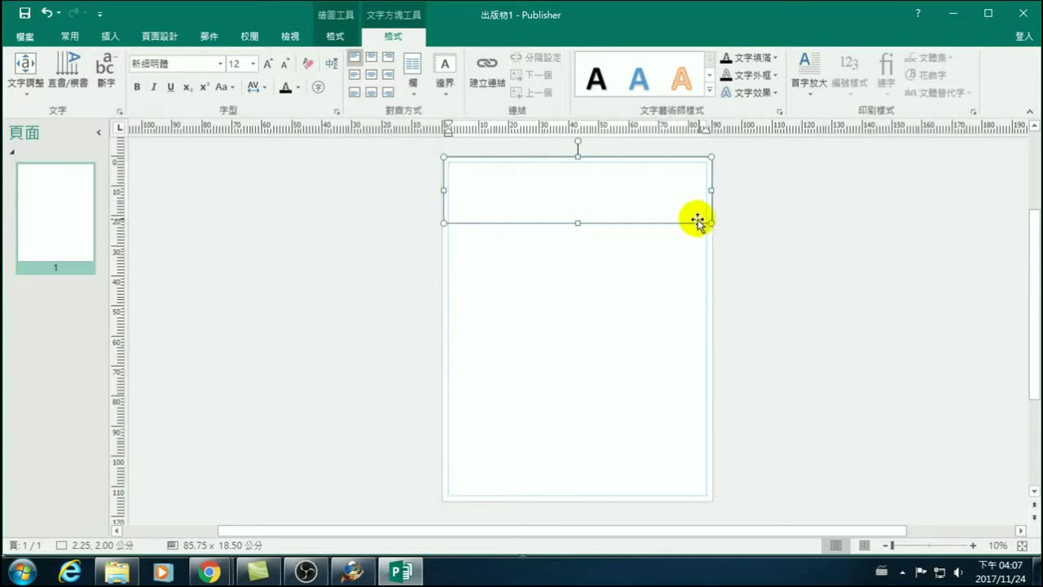
{"action": "left_click", "coordinate": [267, 62]}
{"action": "left_click", "coordinate": [267, 62]}
Set the font size to 72 and type 電腦教學 with the Chinese IME.
{"action": "left_click", "coordinate": [284, 62]}
{"action": "left_click", "coordinate": [284, 63]}
{"action": "left_click", "coordinate": [285, 63]}
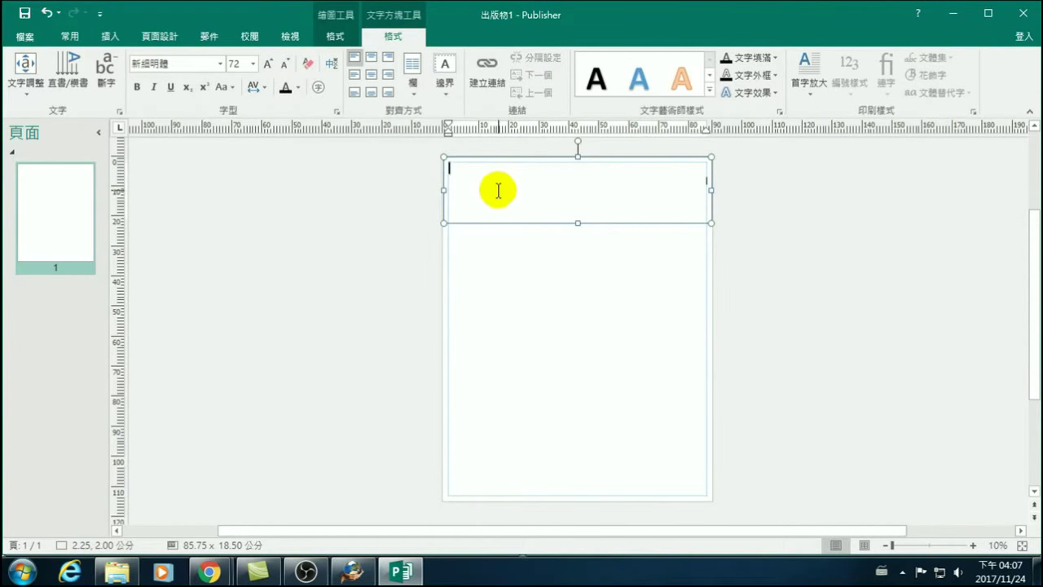
{"action": "key", "text": "ctrl+space"}
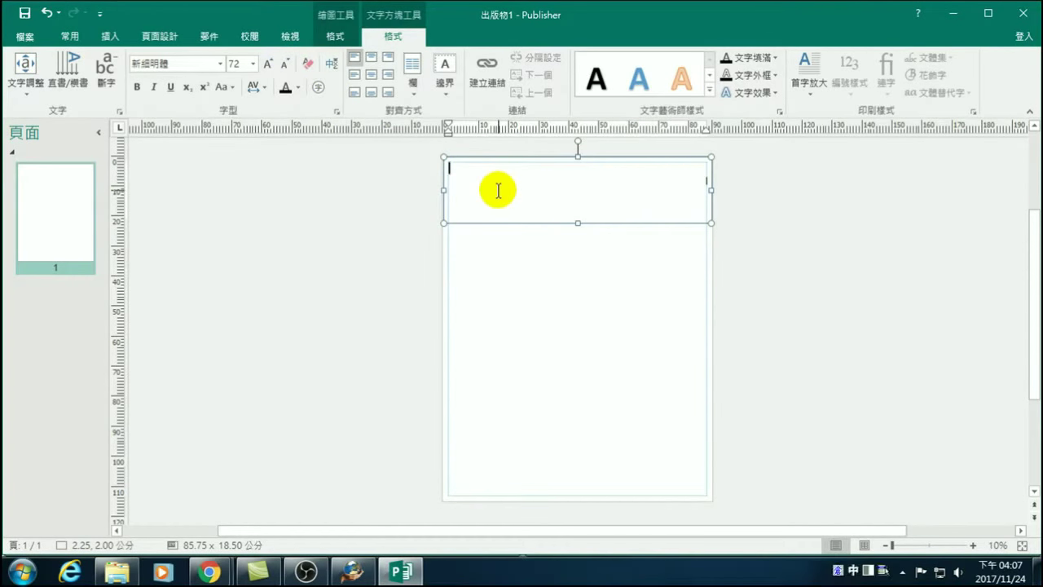
{"action": "type", "text": "nd"}
{"action": "key", "text": "space"}
{"action": "key", "text": "Escape"}
{"action": "type", "text": "mbwu"}
{"action": "key", "text": "space"}
{"action": "type", "text": "1bvvw"}
{"action": "key", "text": "space"}
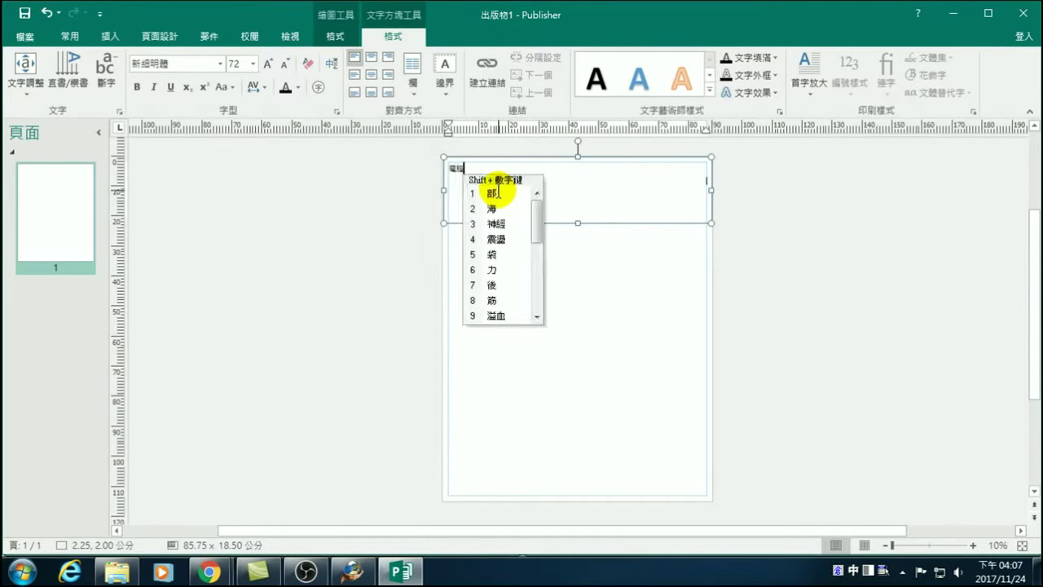
{"action": "type", "text": "jkok"}
{"action": "key", "text": "space"}
{"action": "type", "text": "hbnd"}
{"action": "key", "text": "space"}
{"action": "key", "text": "1"}
{"action": "key", "text": "Escape"}
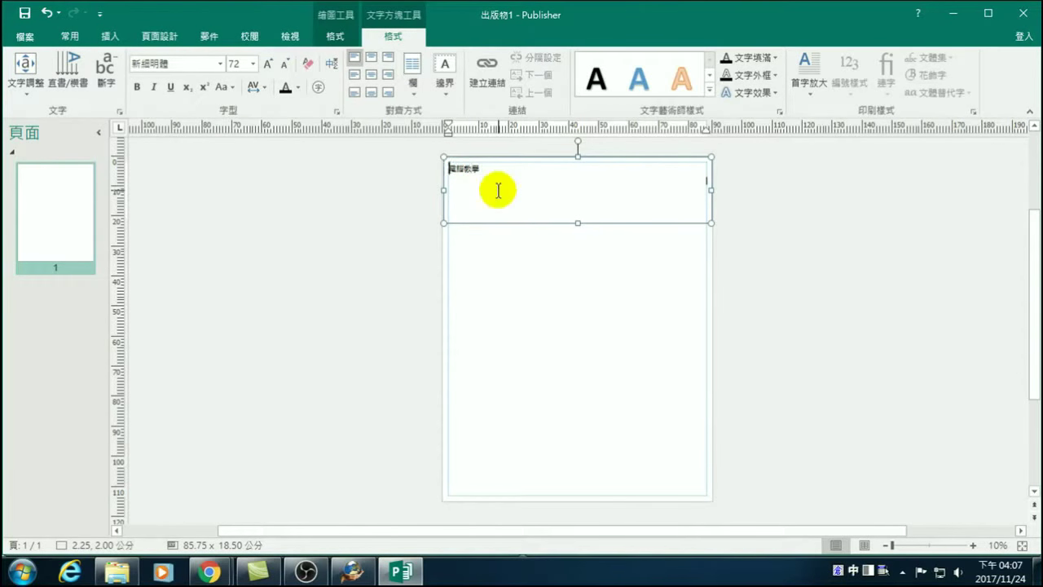
Type 海報製作工作坊 at the line start and delete the leftover 電腦教學.
{"action": "key", "text": "Home"}
{"action": "type", "text": "eowy"}
{"action": "key", "text": "space"}
{"action": "type", "text": "gjse"}
{"action": "key", "text": "space"}
{"action": "type", "text": "hnyhv"}
{"action": "key", "text": "space"}
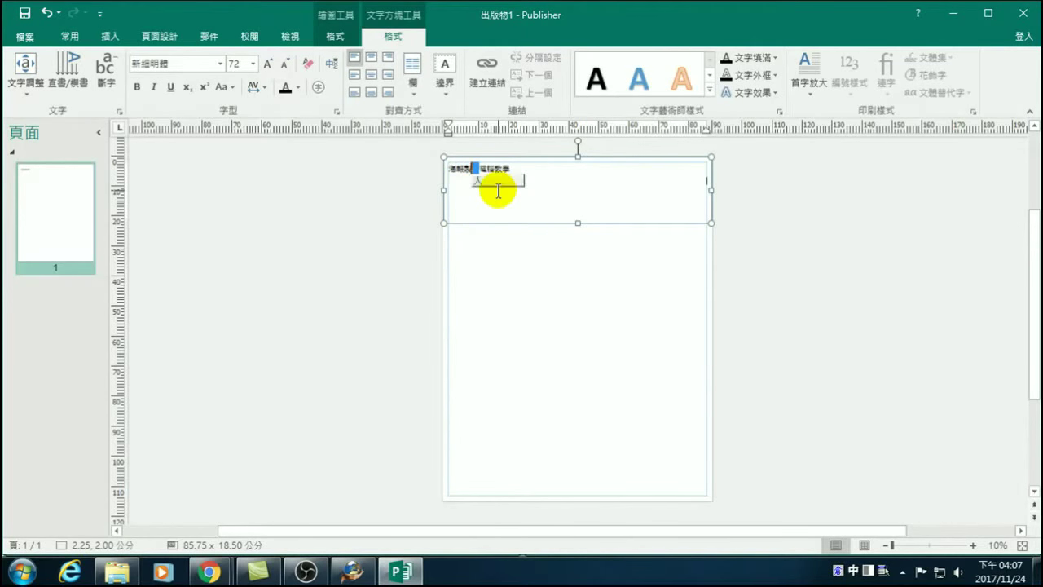
{"action": "type", "text": "1ml"}
{"action": "key", "text": "space"}
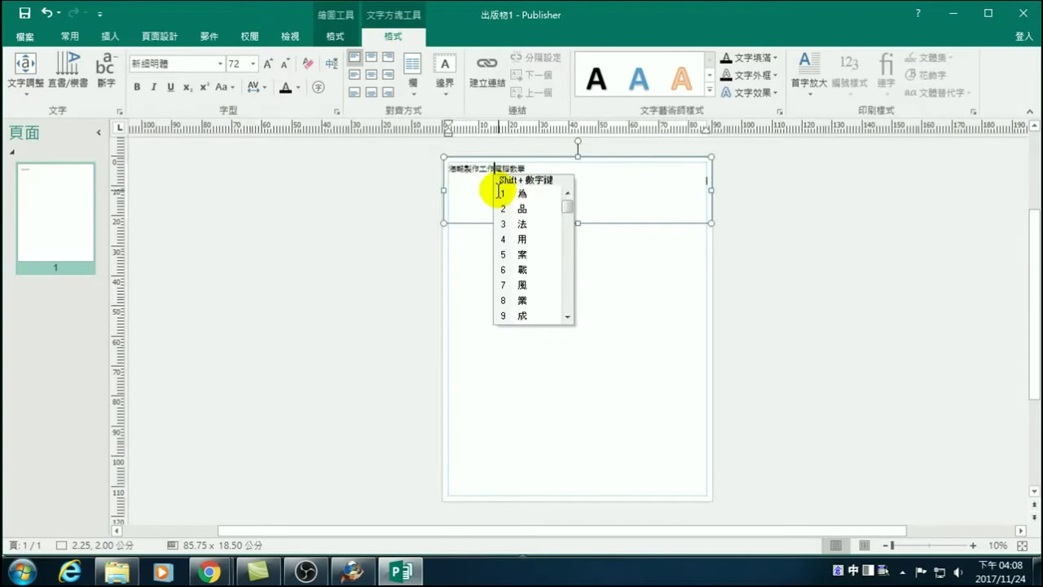
{"action": "type", "text": "gyhs"}
{"action": "key", "text": "space"}
{"action": "key", "text": "shift+Right"}
{"action": "key", "text": "shift+Right"}
{"action": "key", "text": "shift+Right"}
{"action": "key", "text": "Delete"}
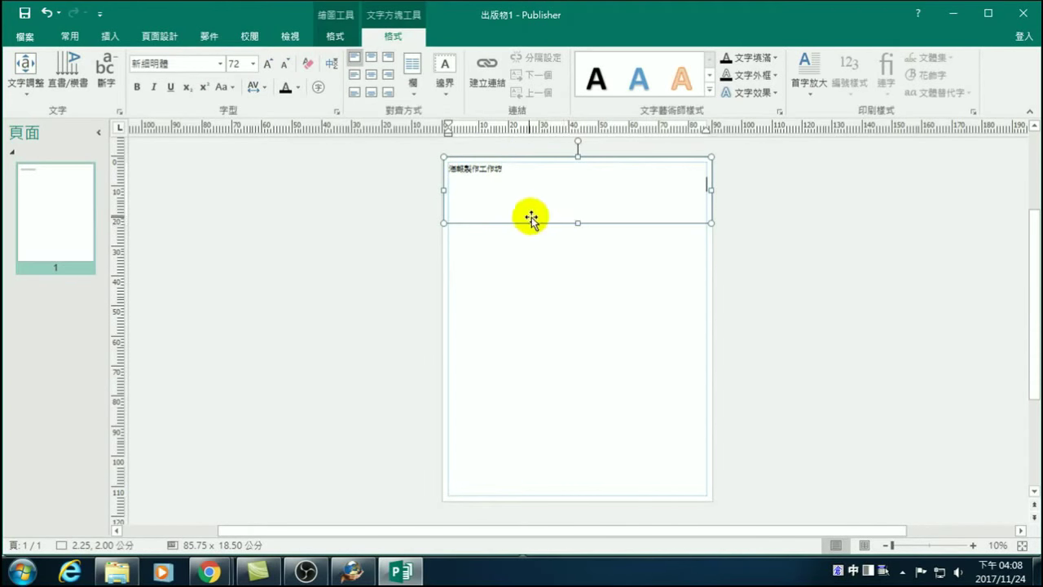
Center the heading 海報製作工作坊 in its box and enlarge it to 90 point.
{"action": "left_click", "coordinate": [373, 75]}
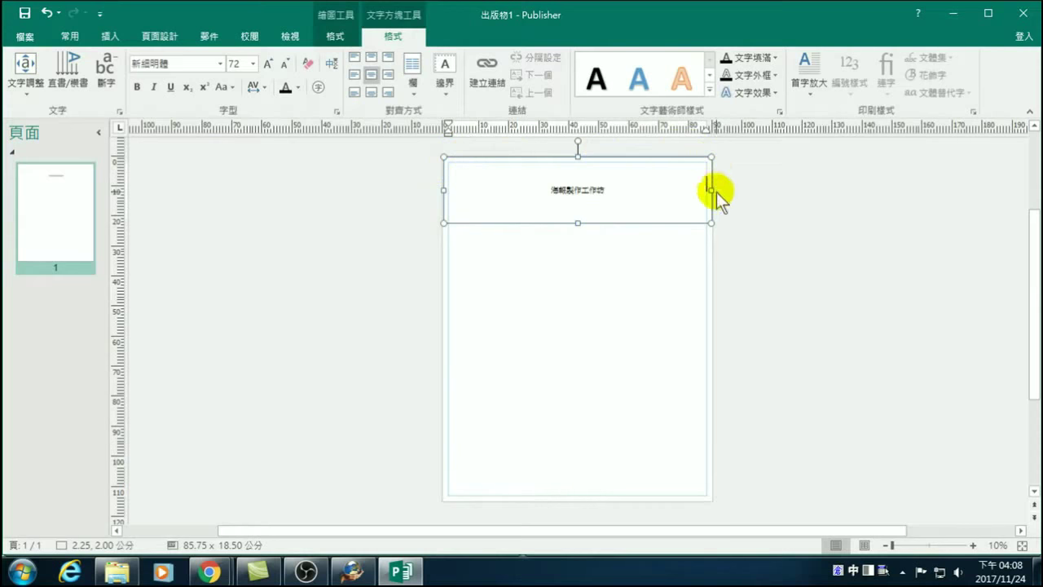
{"action": "left_click_drag", "start_coordinate": [549, 191], "coordinate": [619, 188]}
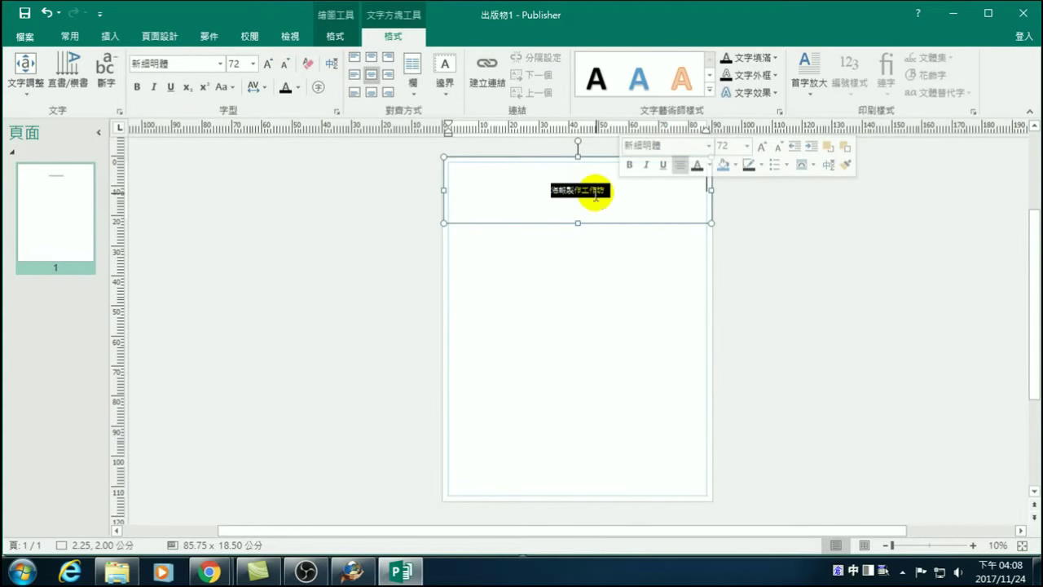
{"action": "left_click", "coordinate": [267, 63]}
{"action": "left_click", "coordinate": [268, 64]}
{"action": "left_click", "coordinate": [663, 214]}
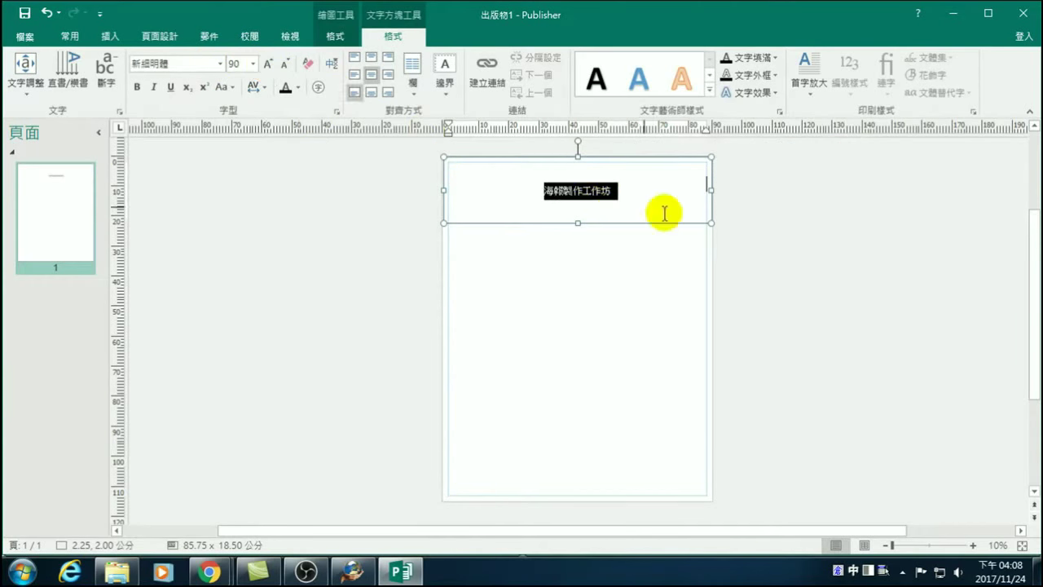
{"action": "left_click", "coordinate": [779, 221]}
{"action": "left_click", "coordinate": [652, 216]}
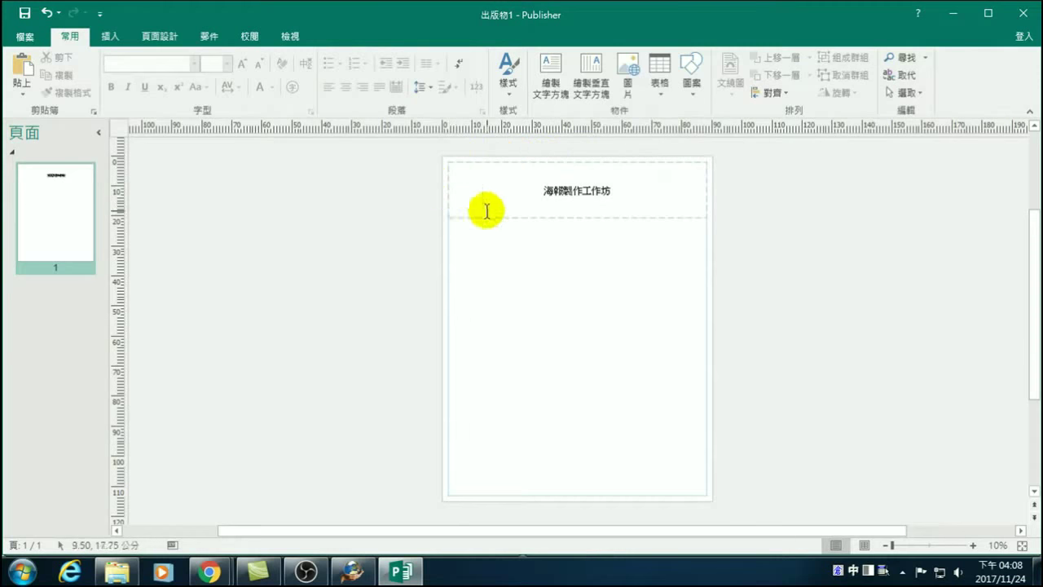
Draw a second text box from below the heading to the page's lower-right corner.
{"action": "left_click", "coordinate": [110, 37]}
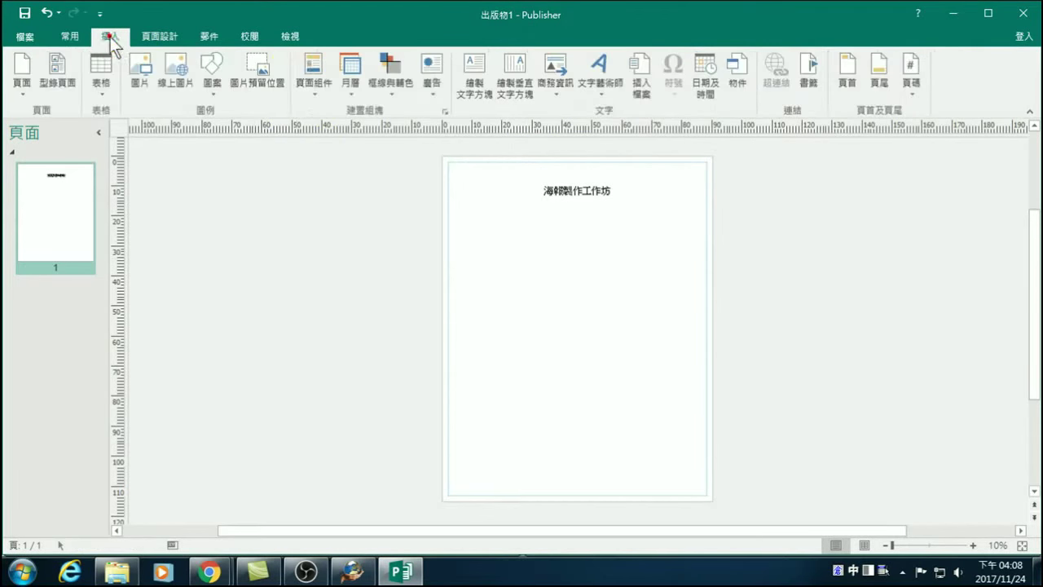
{"action": "left_click", "coordinate": [475, 84]}
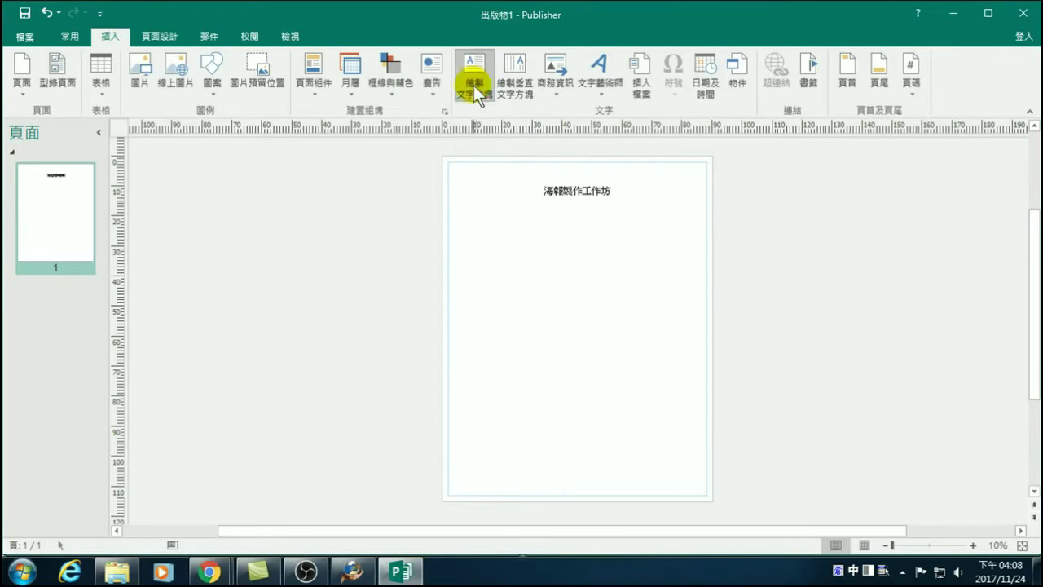
{"action": "mouse_move", "coordinate": [448, 215]}
{"action": "left_mouse_down"}
{"action": "mouse_move", "coordinate": [668, 360]}
{"action": "mouse_move", "coordinate": [705, 494]}
{"action": "left_mouse_up"}
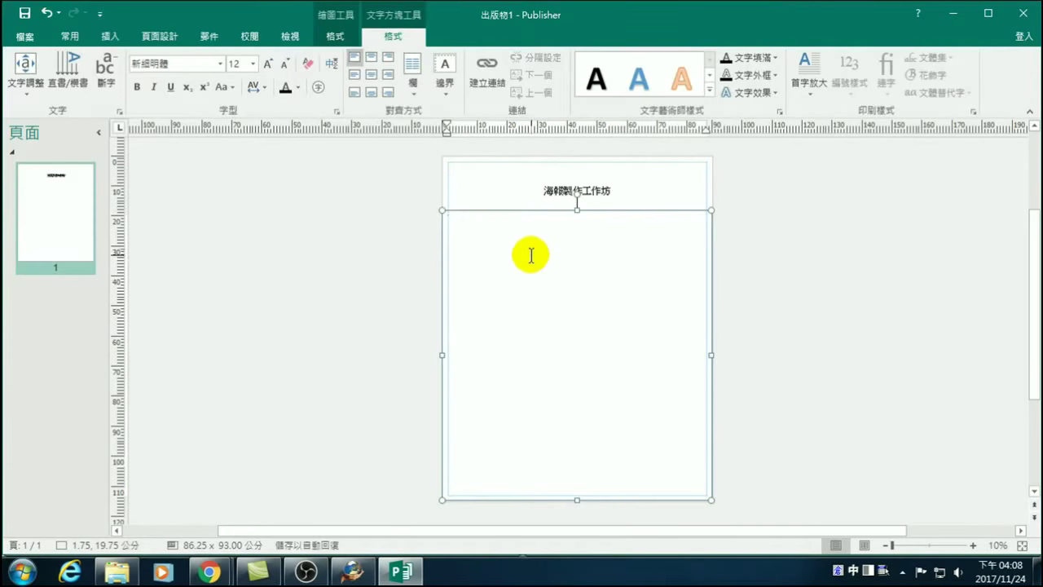
Adjust the empty lower text box's font size to 48 with Grow and Shrink Font.
{"action": "left_click", "coordinate": [270, 63]}
{"action": "left_click", "coordinate": [270, 63]}
{"action": "left_click", "coordinate": [270, 63]}
{"action": "left_click", "coordinate": [270, 63]}
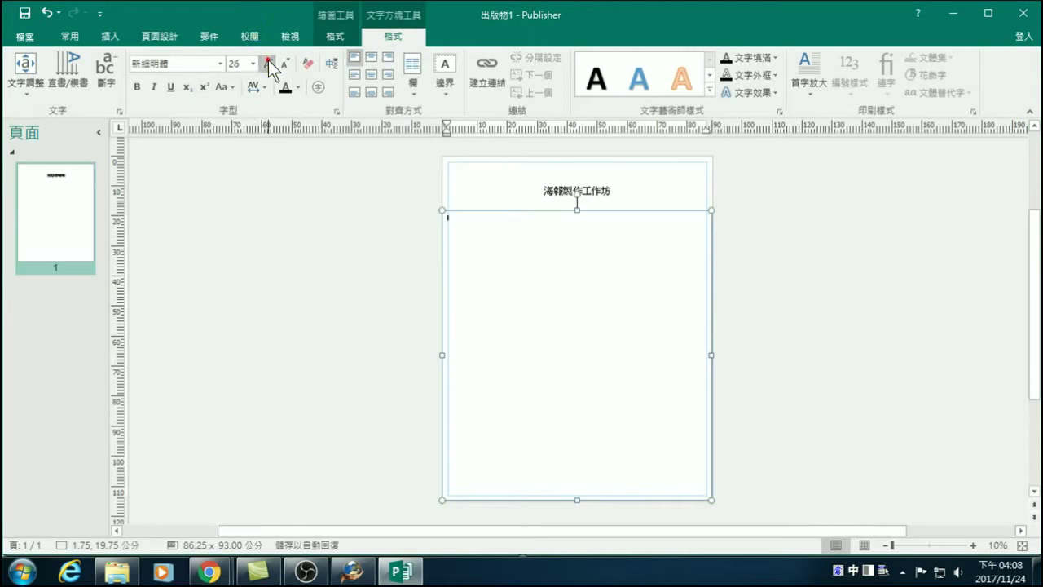
{"action": "left_click", "coordinate": [268, 63]}
{"action": "left_click", "coordinate": [268, 63]}
{"action": "left_click", "coordinate": [268, 62]}
{"action": "left_click", "coordinate": [268, 63]}
{"action": "left_click", "coordinate": [268, 63]}
{"action": "left_click", "coordinate": [285, 63]}
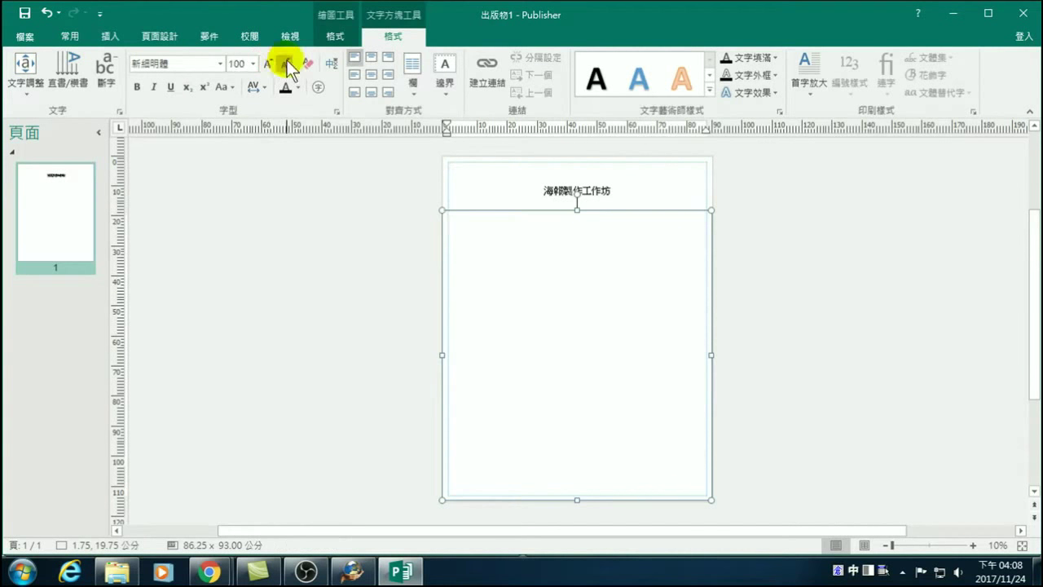
{"action": "left_click", "coordinate": [285, 63]}
{"action": "left_click", "coordinate": [285, 63]}
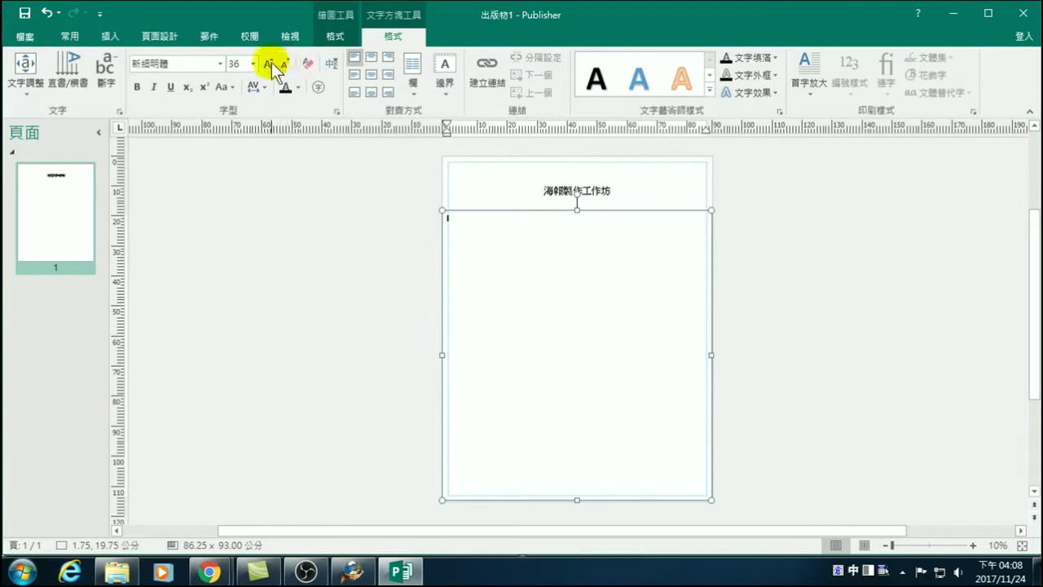
{"action": "left_click", "coordinate": [273, 65]}
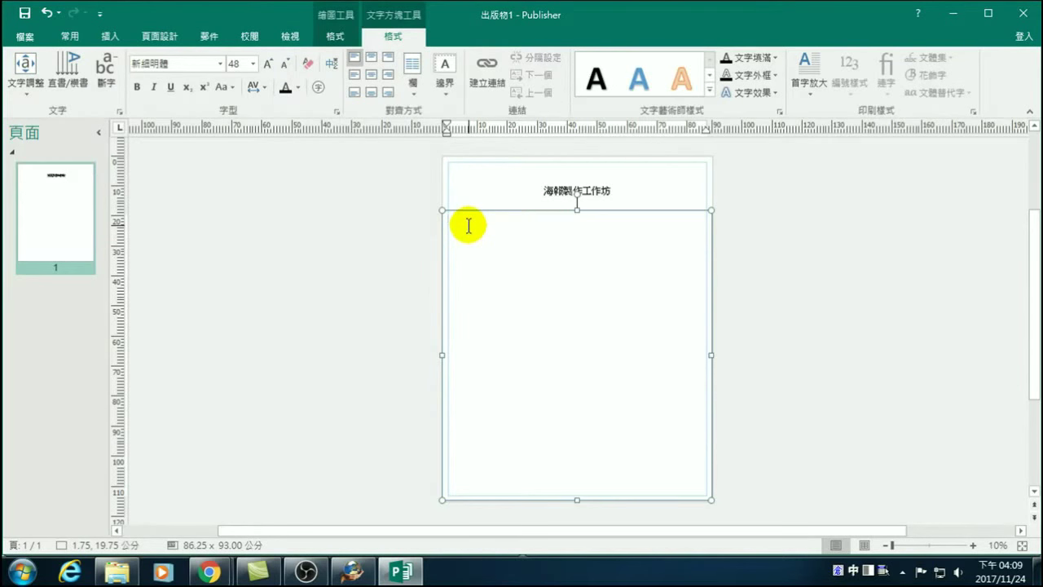
Type 大同, then the 'the quick brown fox jumps over the lazy dog' sample text, and select it.
{"action": "type", "text": "vfbtu"}
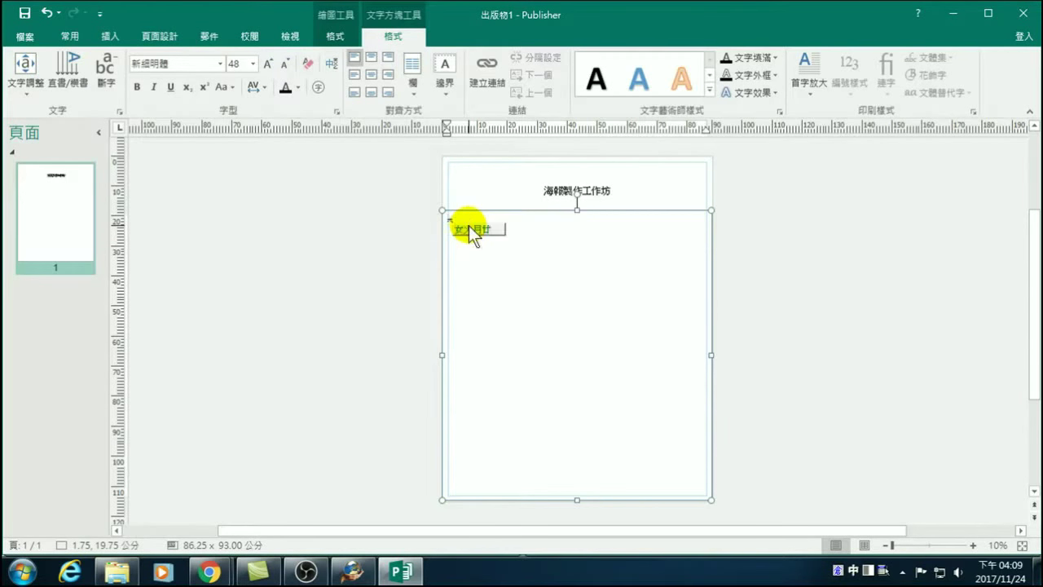
{"action": "key", "text": "Escape"}
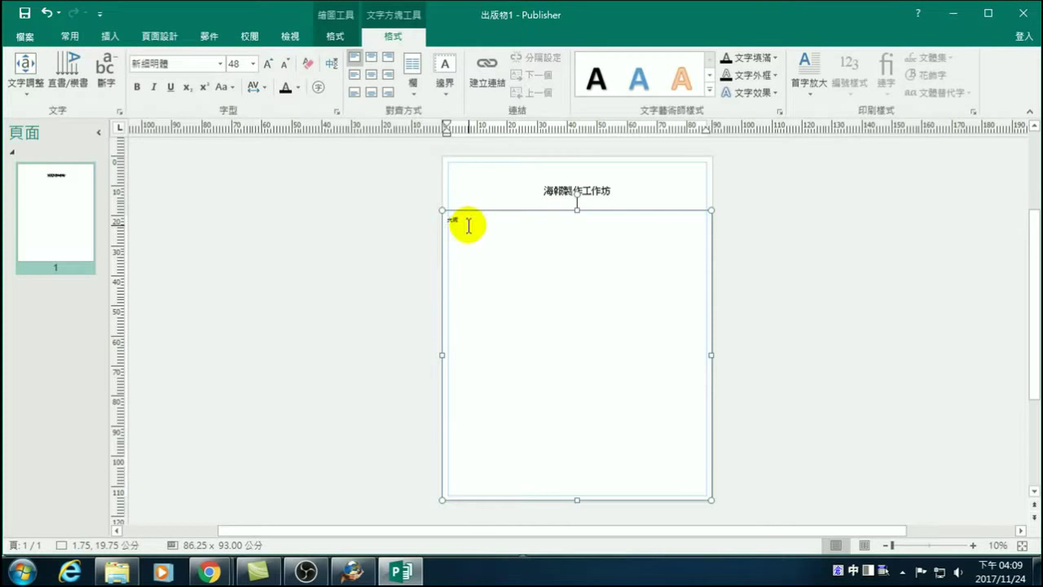
{"action": "key", "text": "ctrl+space"}
{"action": "key", "text": "ctrl+v"}
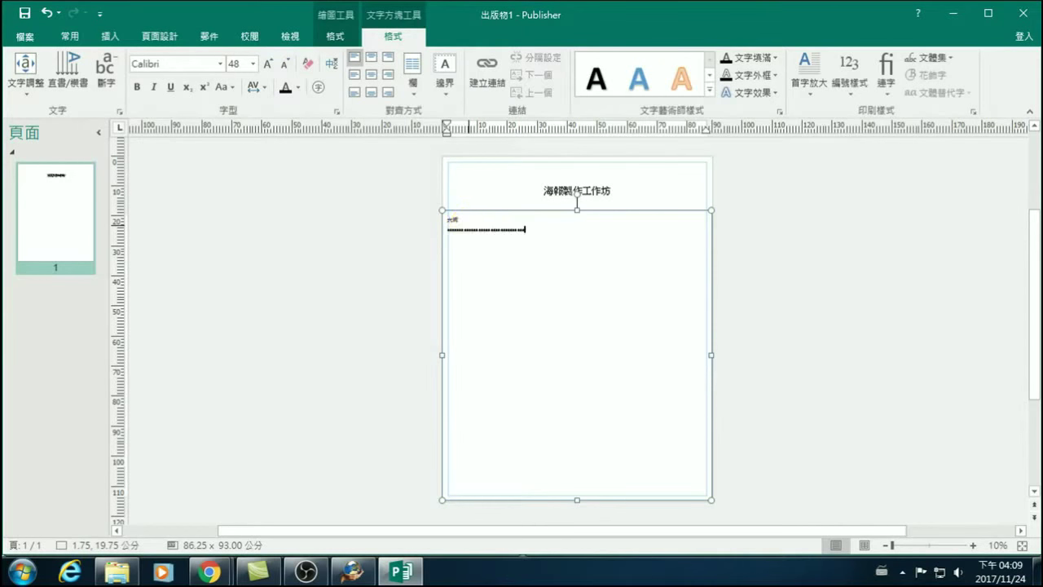
{"action": "type", "text": "the quick brown fox jumps over the lazy dog"}
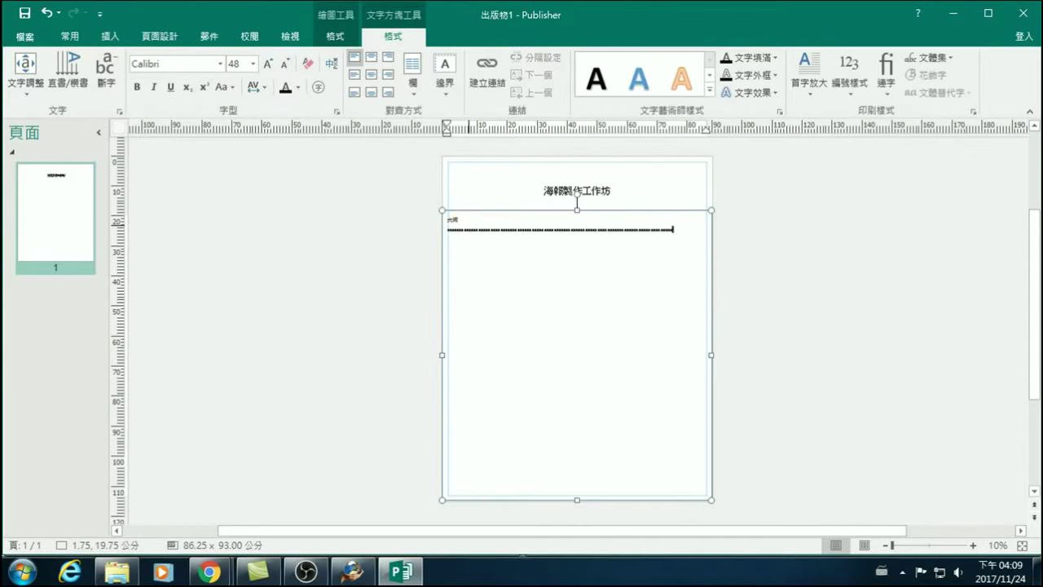
{"action": "type", "text": "over the lazy dog the quick brown fox jumps"}
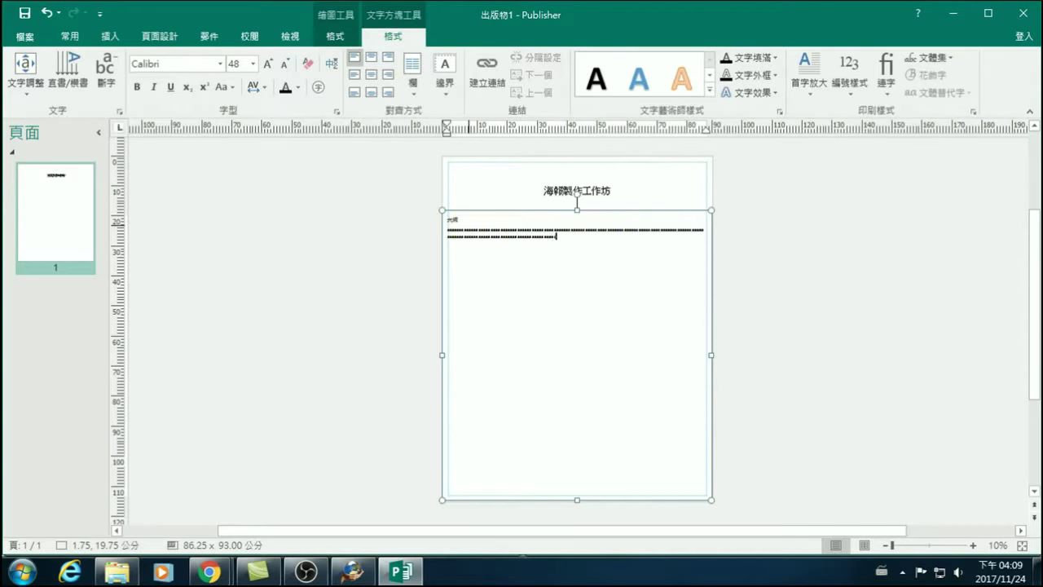
{"action": "type", "text": " the lazy dog the quick"}
{"action": "left_click", "coordinate": [484, 245]}
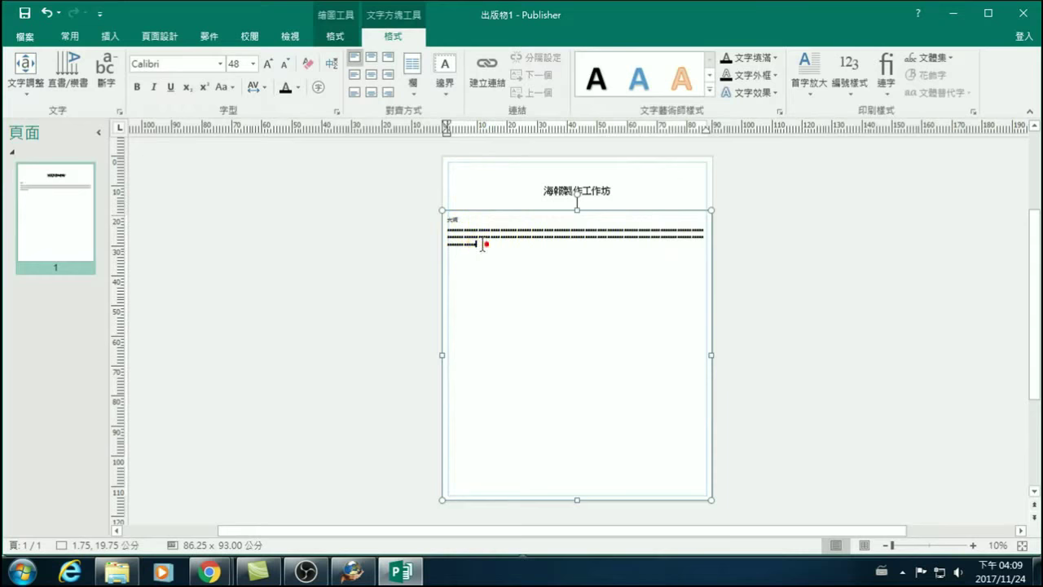
{"action": "left_click_drag", "start_coordinate": [483, 244], "coordinate": [434, 229]}
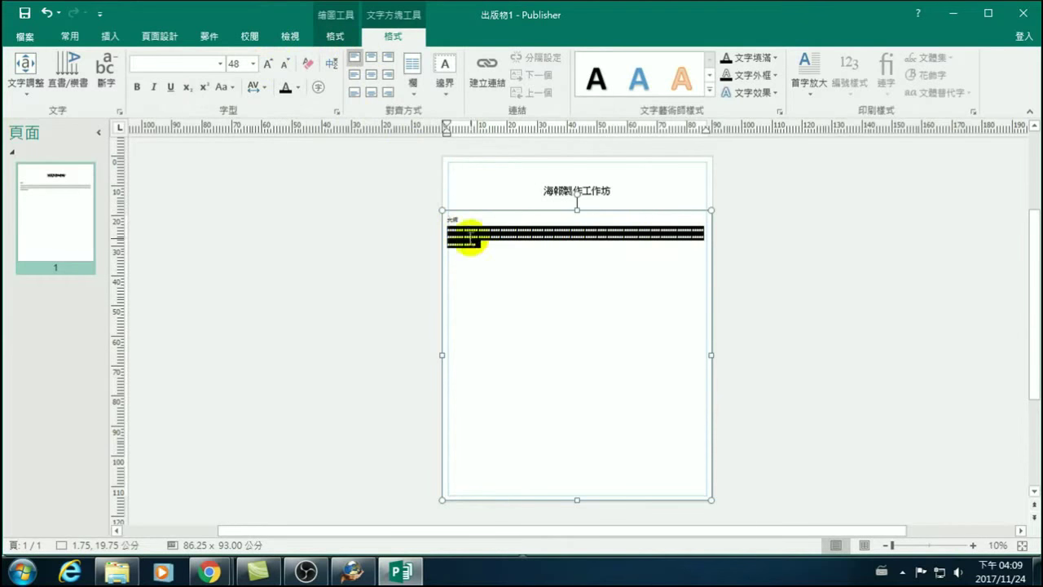
Shrink the selected sample text to 28 point.
{"action": "left_click", "coordinate": [285, 65]}
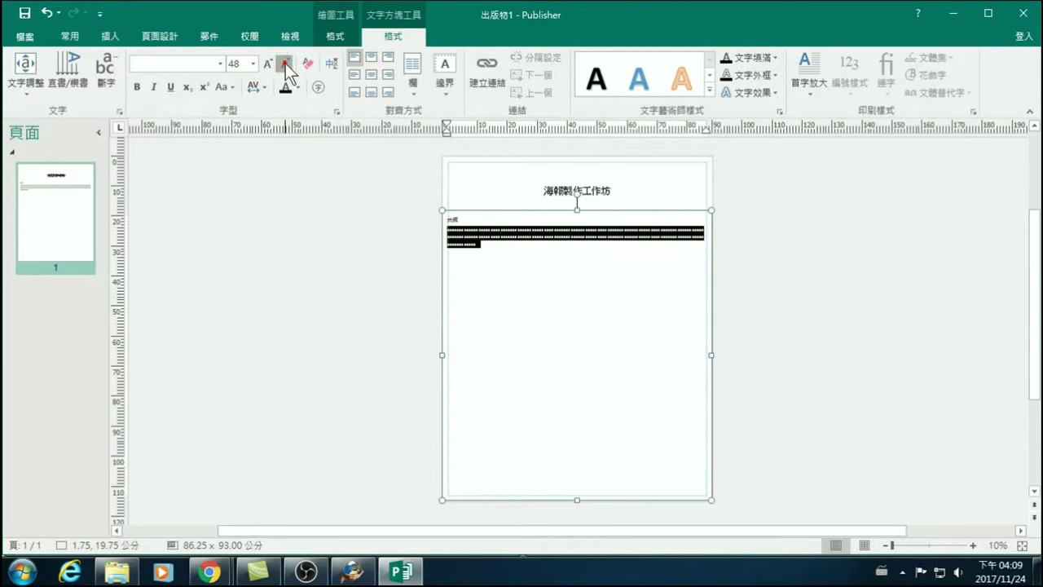
{"action": "left_click", "coordinate": [285, 63]}
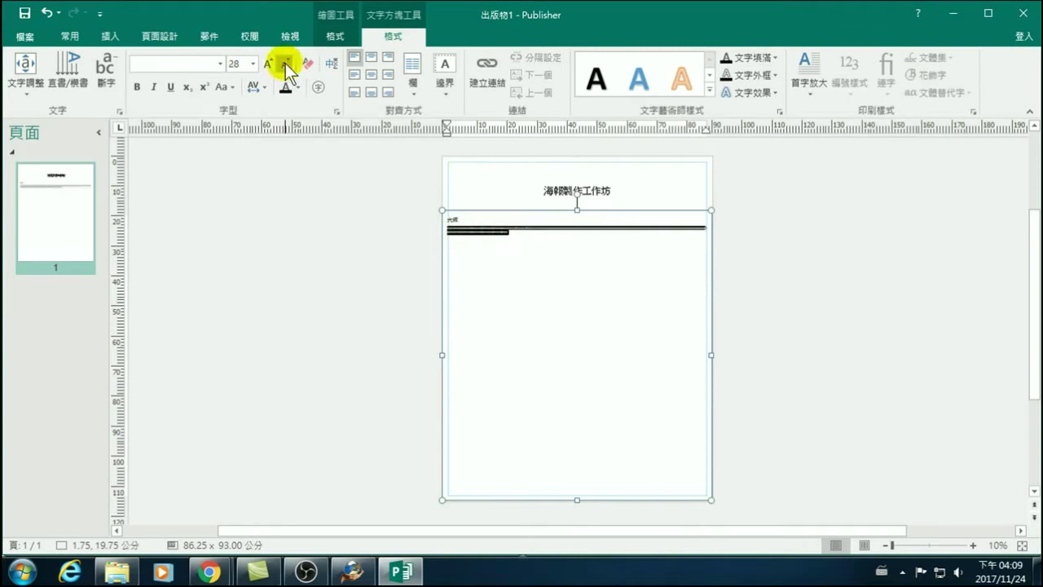
{"action": "left_click", "coordinate": [526, 235]}
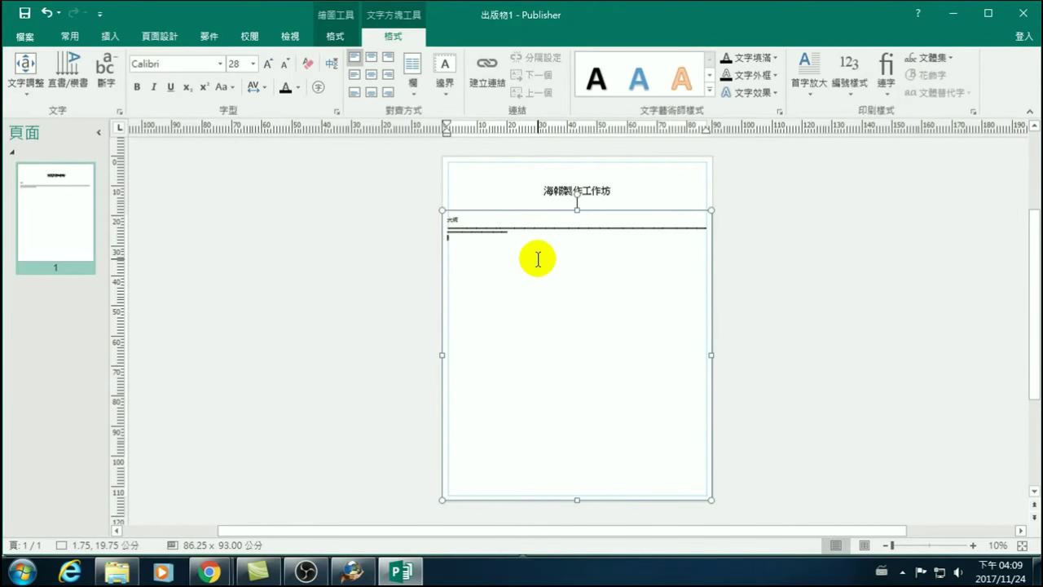
Type the heading 簡介 with the Chinese IME and enlarge it to 48 point.
{"action": "key", "text": "ctrl+space"}
{"action": "type", "text": "ru,4"}
{"action": "key", "text": "Return"}
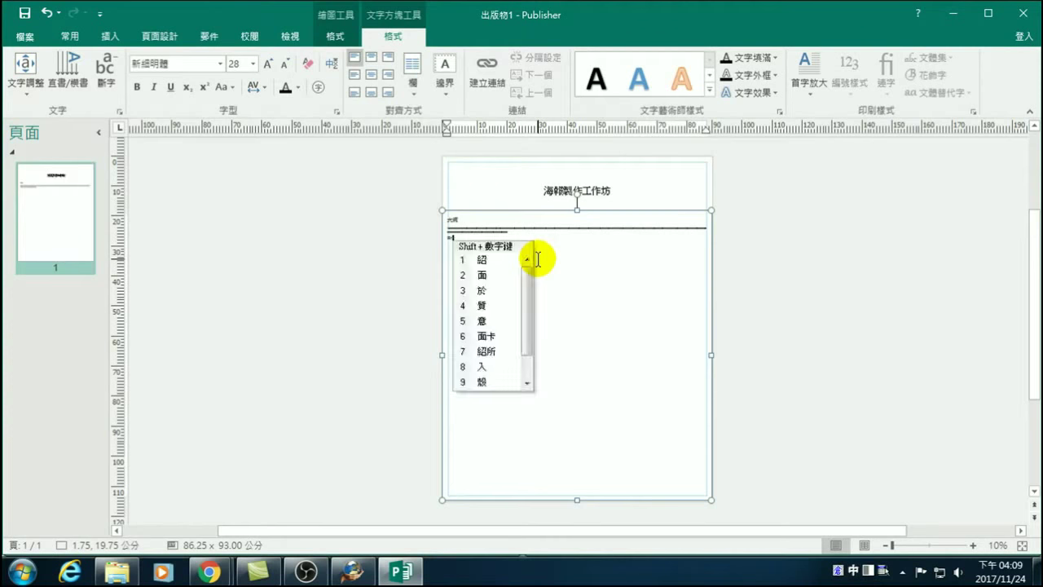
{"action": "key", "text": "ctrl+space"}
{"action": "left_click_drag", "start_coordinate": [490, 240], "coordinate": [439, 240]}
{"action": "left_click", "coordinate": [269, 63]}
{"action": "left_click", "coordinate": [269, 63]}
{"action": "left_click", "coordinate": [477, 244]}
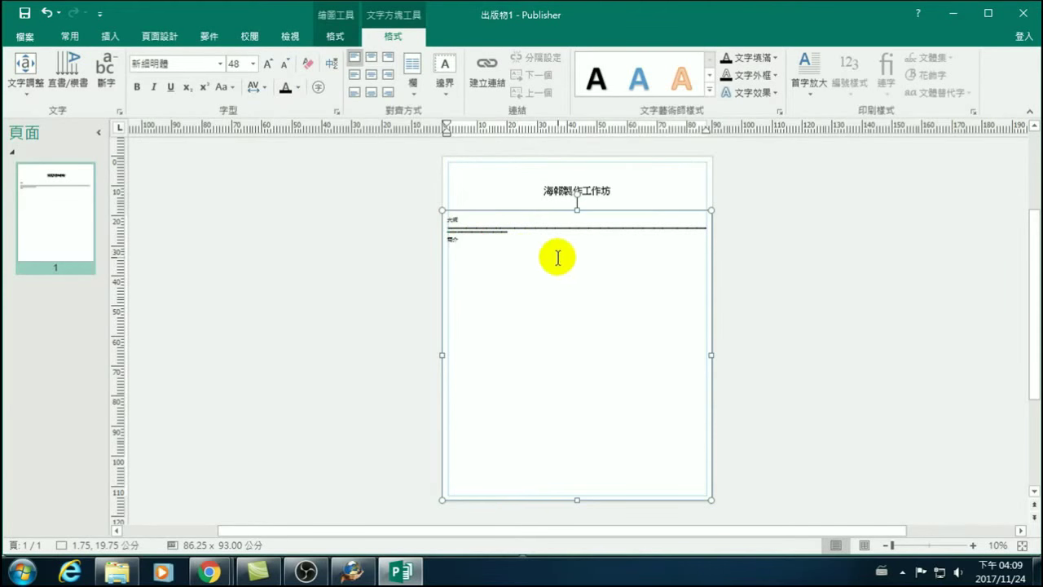
Start a new line under 簡介 and type a paragraph of capital A's.
{"action": "key", "text": "Return"}
{"action": "type", "text": "a"}
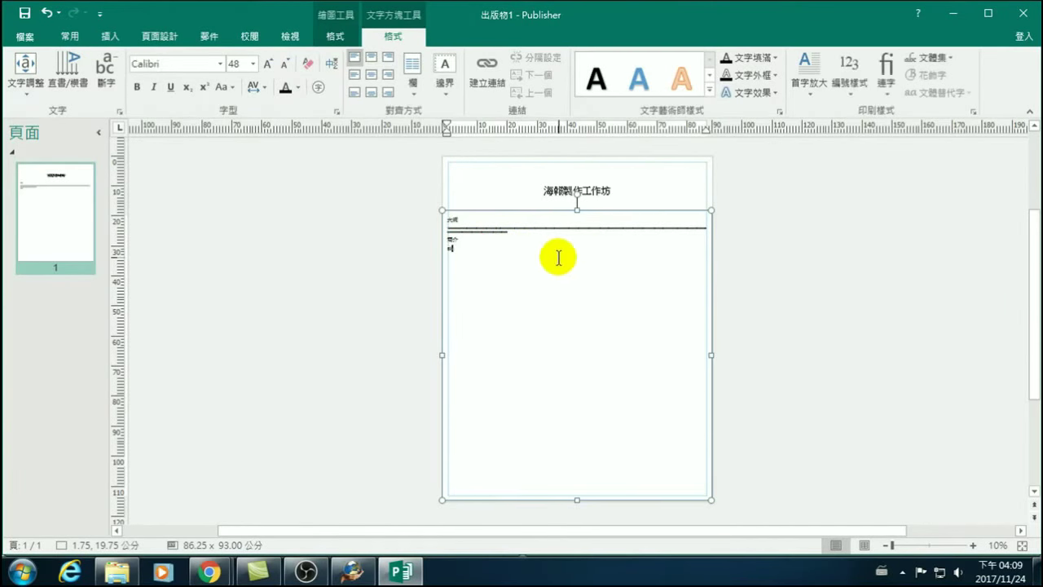
{"action": "key", "text": "ctrl+shift"}
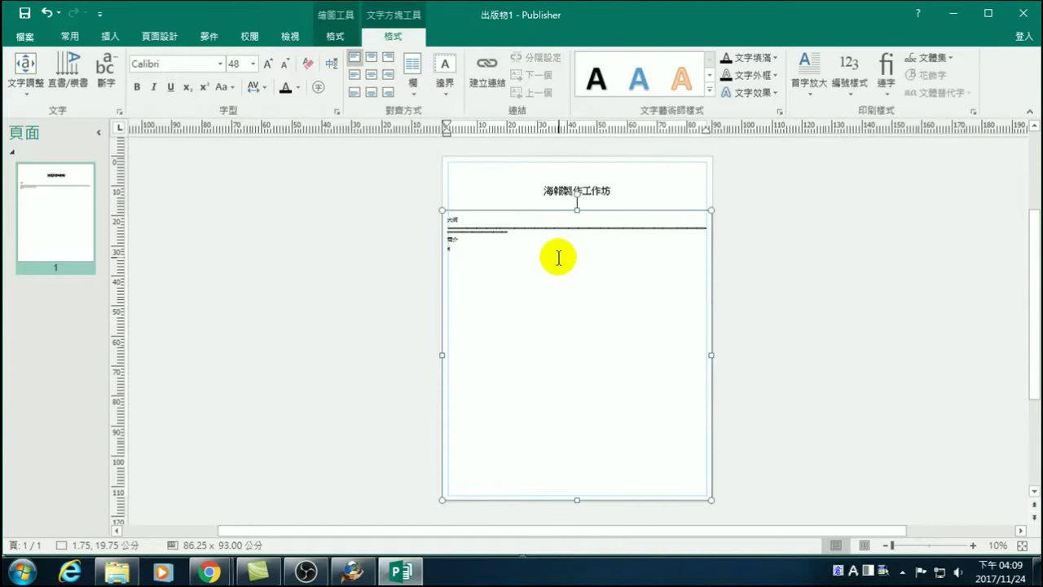
{"action": "key", "text": "Caps_Lock"}
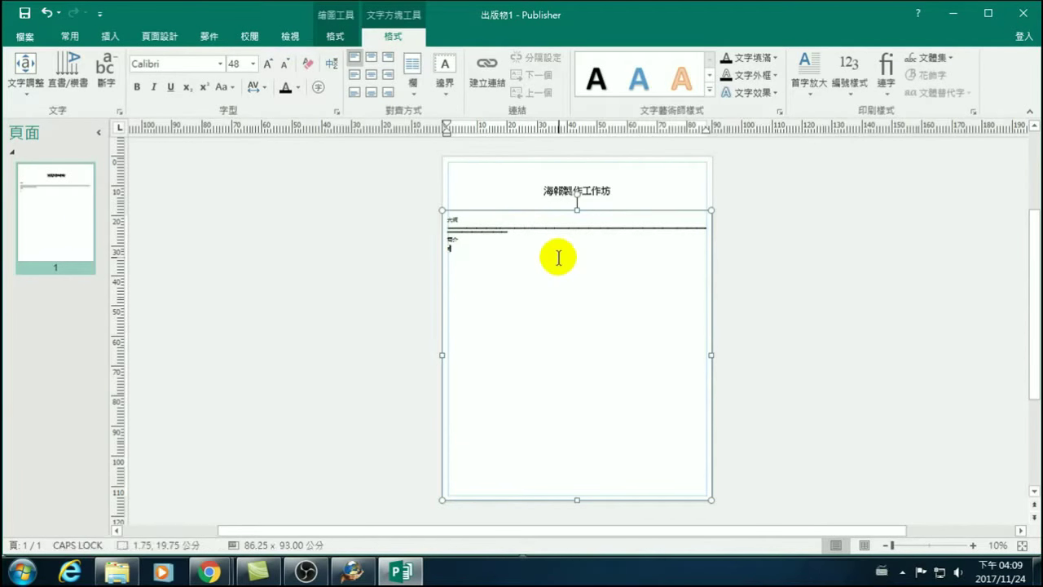
{"action": "type", "text": "AAAAAAAAAAAAAAAAAAAAAAAAAAAAAAAAAAAAAAAAAAAAAAAAAAAAAAAAAAAAAAAAAAAAAAAAAAAAAAAAAAAAAAAAAAAA"}
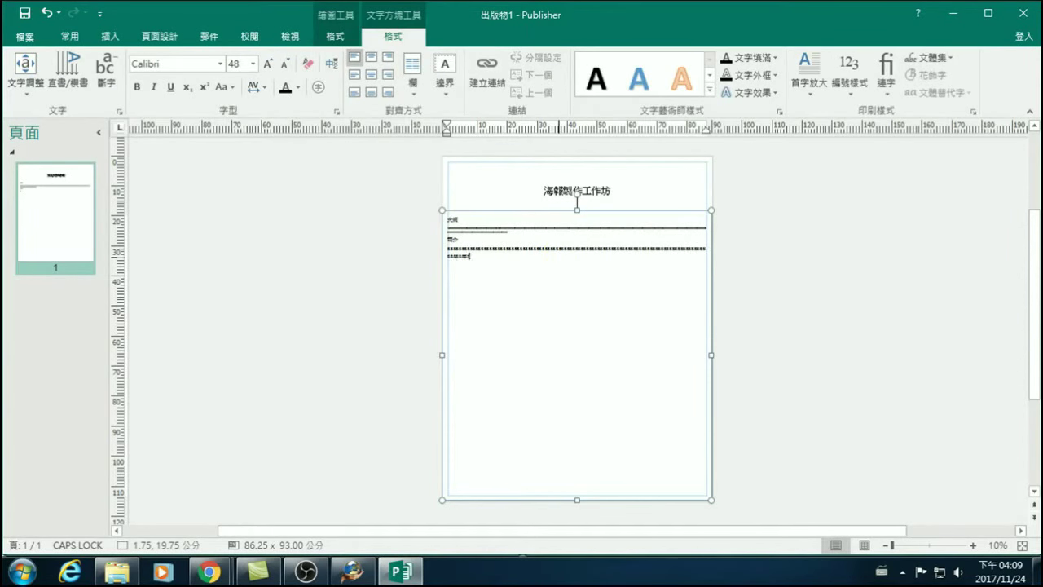
{"action": "type", "text": "AAAAAAAAAAAAAAAAAAAAAAAAAAAAAAAAAAAAAAAAAAA"}
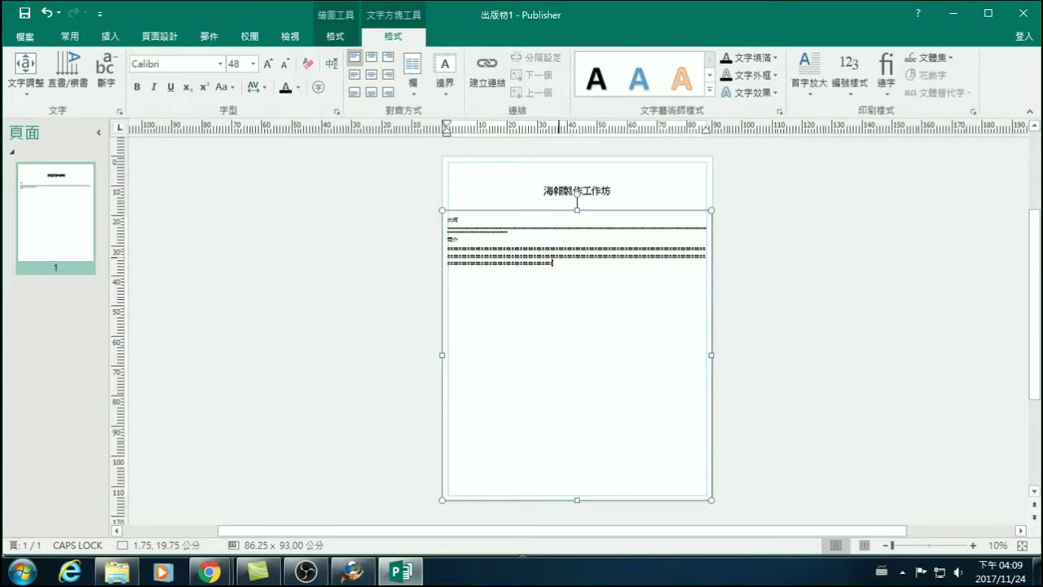
{"action": "type", "text": "AAAAAAAAAAAAAAAAAAAAAAAAAAAAAAAAAAAA"}
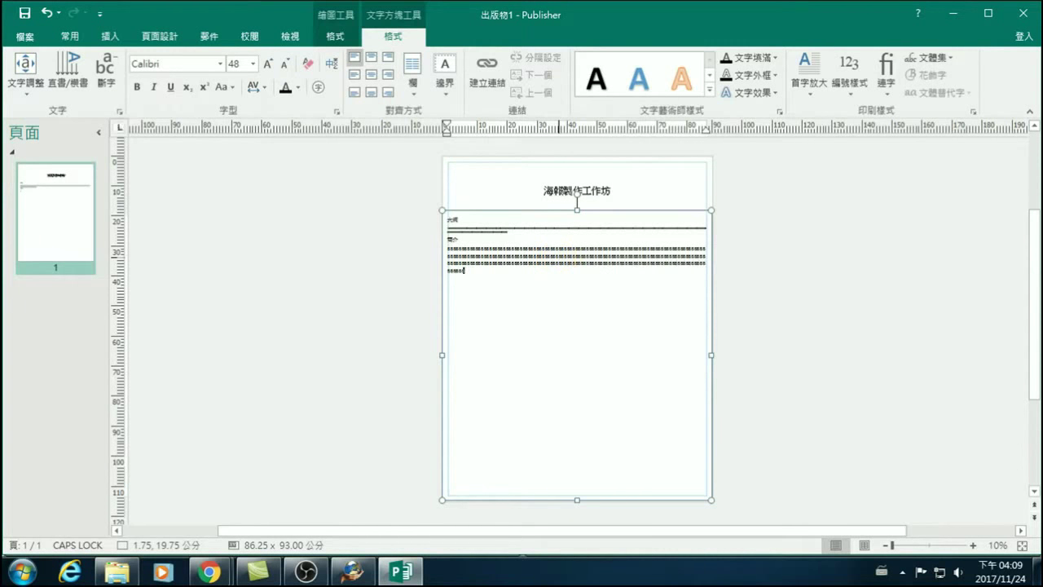
{"action": "type", "text": "AAAAAAAAAAAAAAAAAAAAAAAAAAAAAAAAAAAAAAAAAAAAAAAAA"}
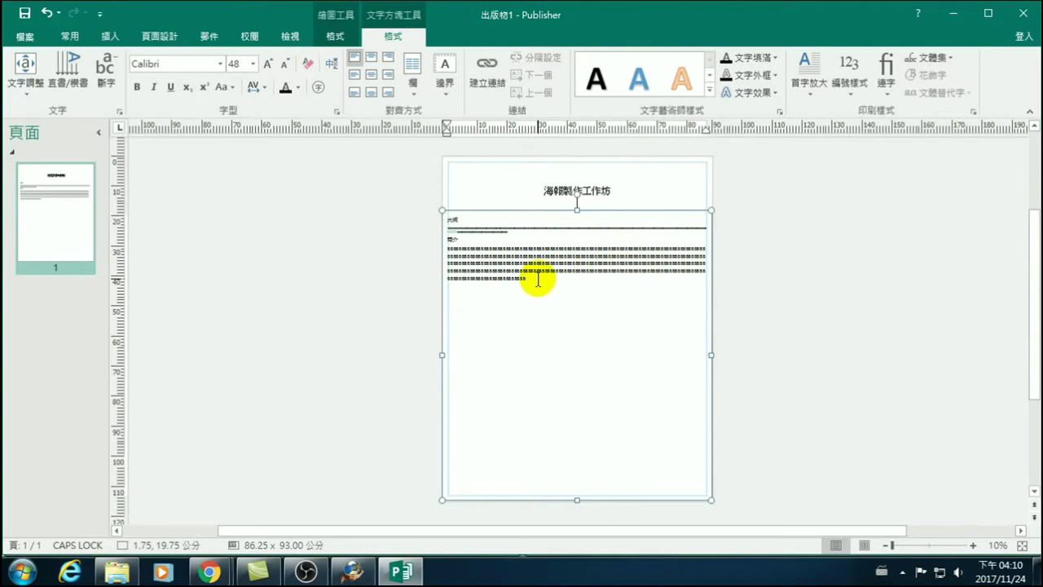
Split the text box into two columns and shrink the A paragraph to 28 point.
{"action": "left_click", "coordinate": [409, 65]}
{"action": "left_click", "coordinate": [441, 156]}
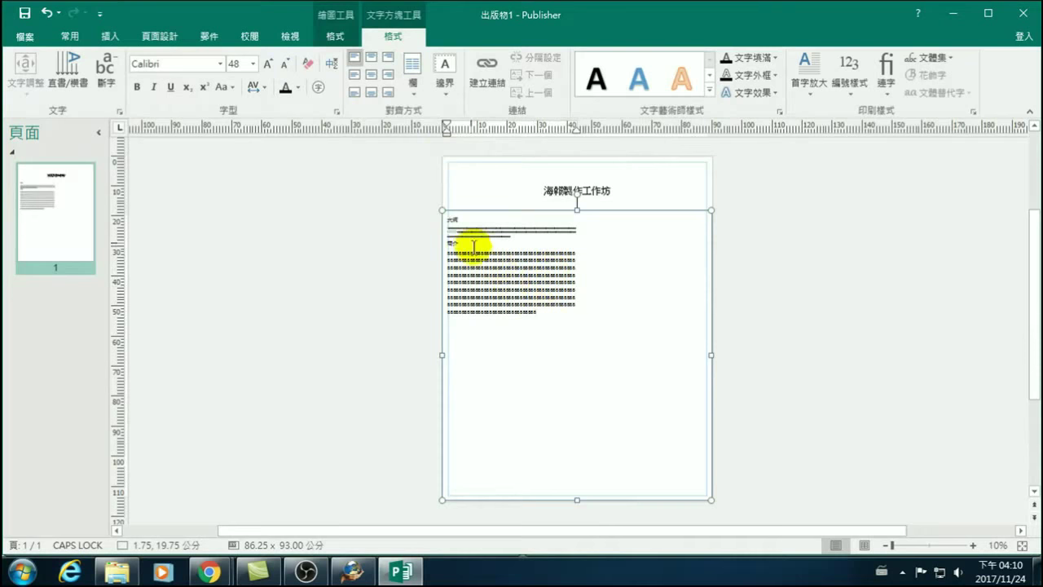
{"action": "left_click_drag", "start_coordinate": [554, 311], "coordinate": [432, 252]}
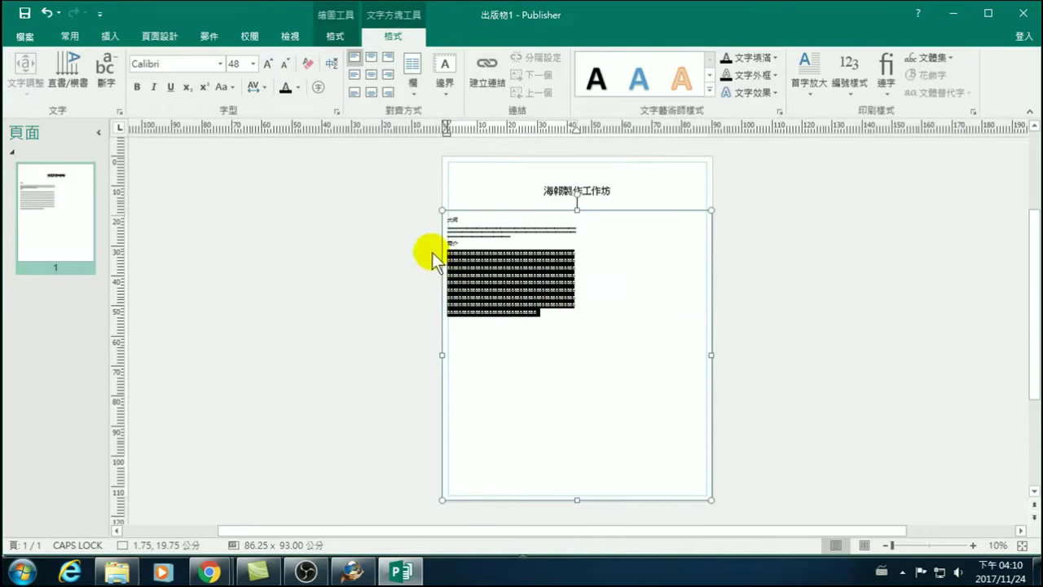
{"action": "left_click", "coordinate": [284, 65]}
{"action": "left_click", "coordinate": [283, 65]}
{"action": "left_click", "coordinate": [485, 296]}
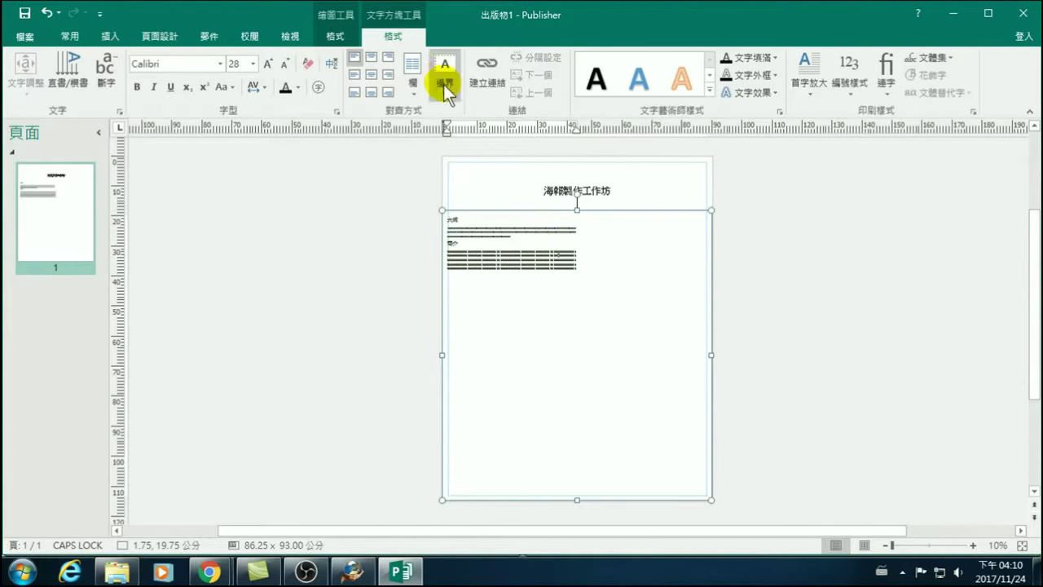
Set the column spacing to 2.5 cm in More Columns.
{"action": "left_click", "coordinate": [408, 82]}
{"action": "left_click", "coordinate": [427, 213]}
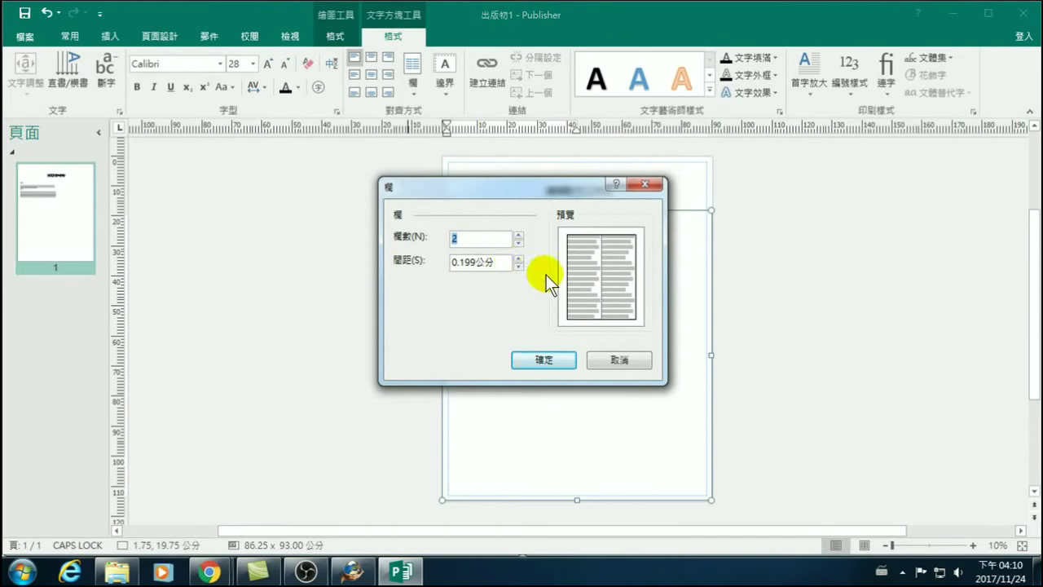
{"action": "left_click_drag", "start_coordinate": [531, 187], "coordinate": [230, 234]}
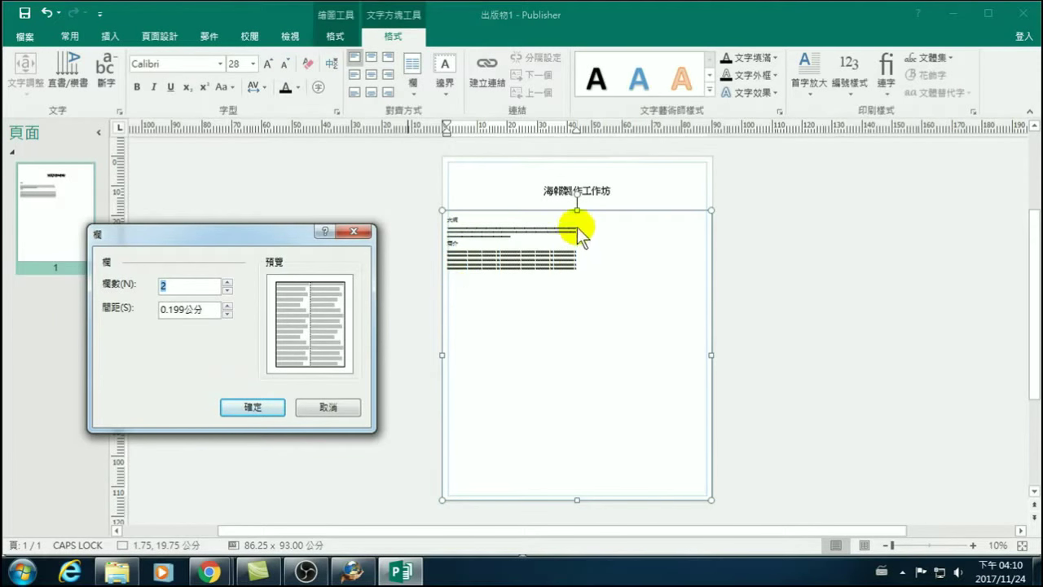
{"action": "double_click", "coordinate": [185, 310]}
{"action": "type", "text": "2.5"}
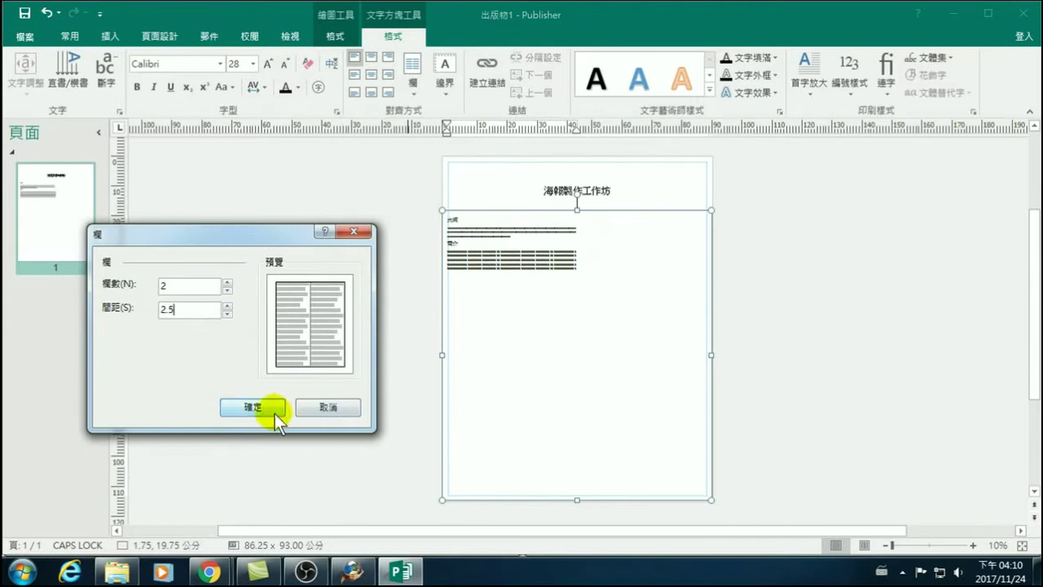
{"action": "left_click", "coordinate": [257, 409]}
{"action": "left_click", "coordinate": [486, 279]}
{"action": "left_click", "coordinate": [496, 274]}
Paste repeated copies of the existing text at its end until both columns fill, then deselect.
{"action": "key", "text": "ctrl+a"}
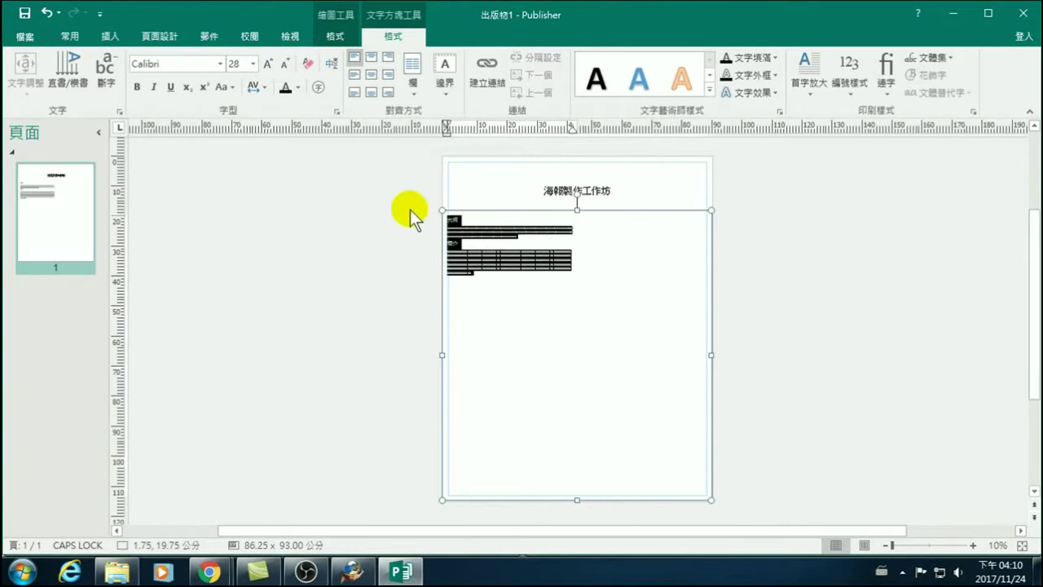
{"action": "left_click", "coordinate": [491, 275]}
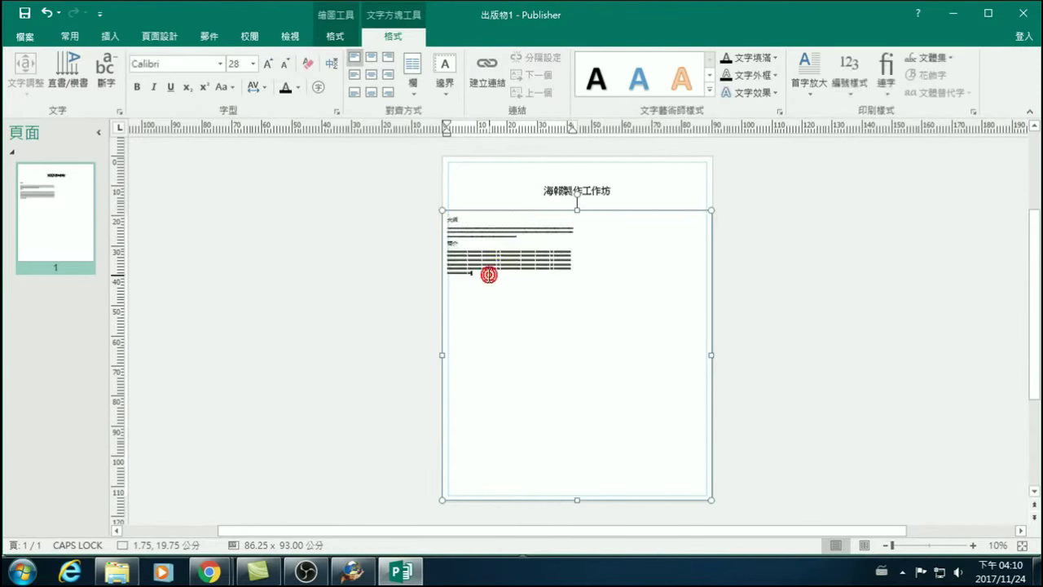
{"action": "key", "text": "ctrl+v"}
{"action": "key", "text": "ctrl+v"}
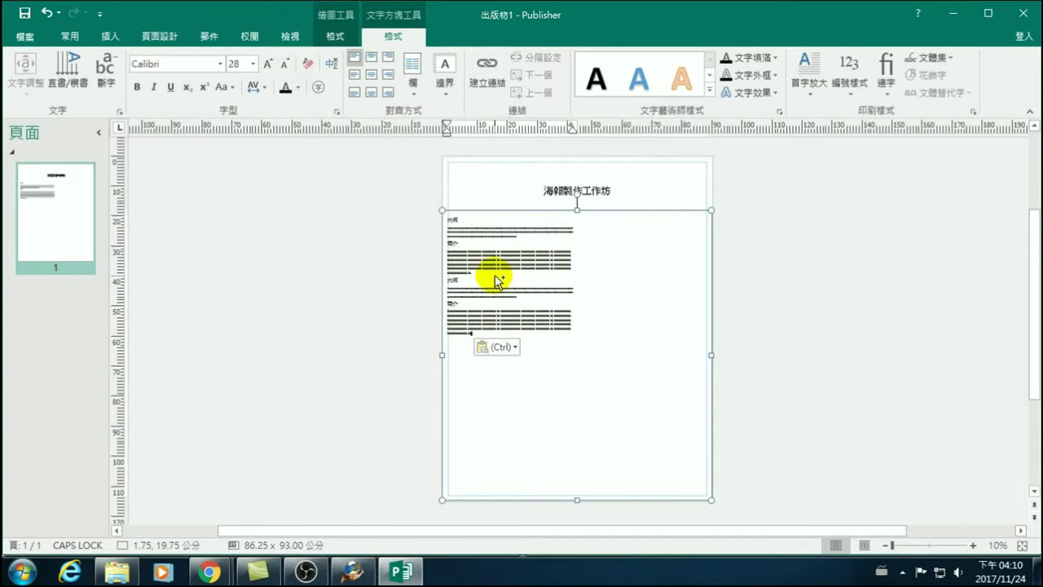
{"action": "key", "text": "ctrl+v"}
{"action": "key", "text": "ctrl+v"}
{"action": "key", "text": "ctrl+v"}
{"action": "key", "text": "ctrl+v"}
{"action": "key", "text": "ctrl+v"}
{"action": "key", "text": "ctrl+v"}
{"action": "key", "text": "ctrl+v"}
{"action": "key", "text": "ctrl+v"}
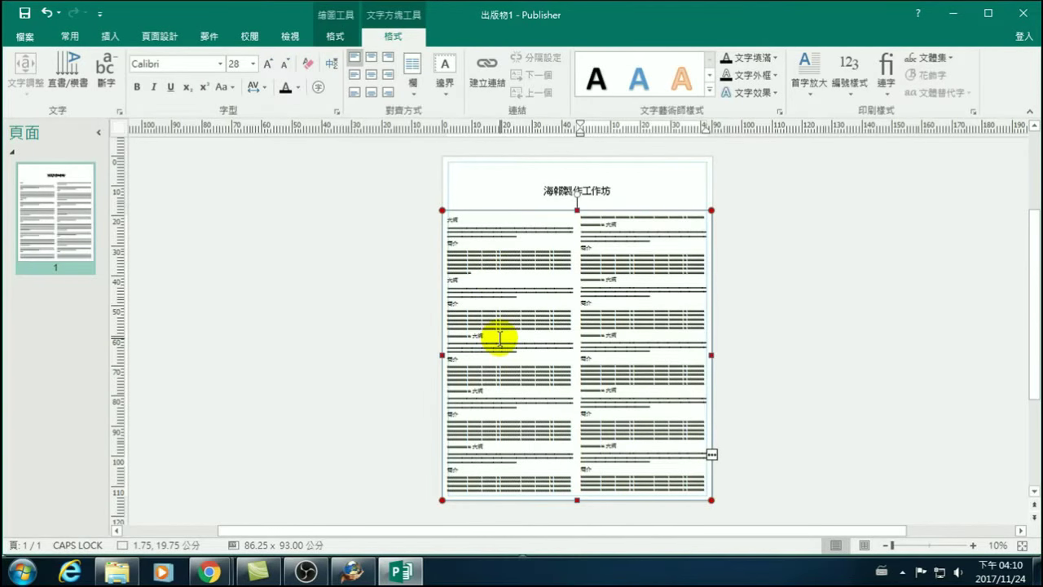
{"action": "left_click", "coordinate": [783, 318]}
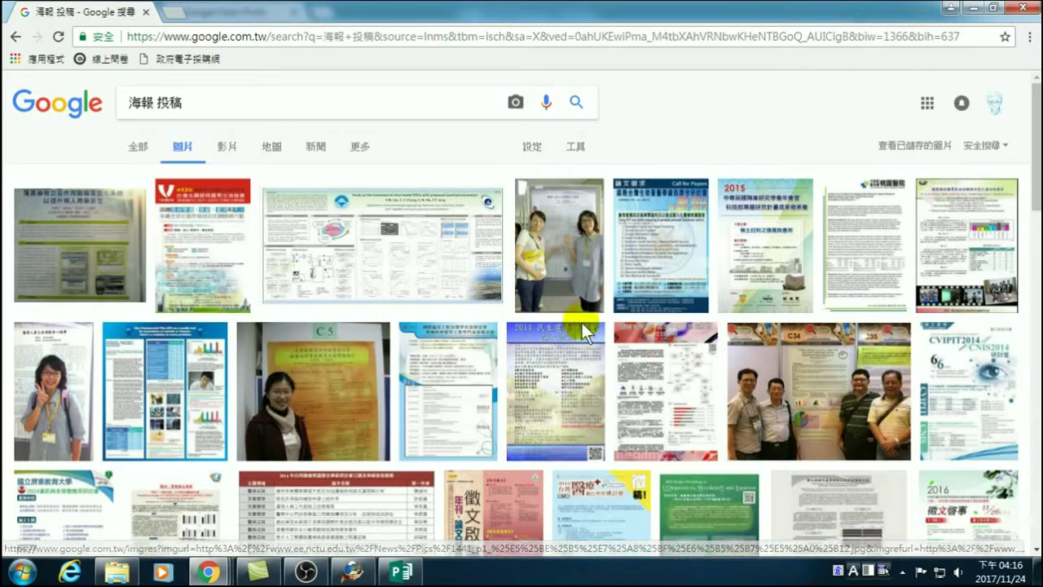
Preview the 2014 民生電子研討會 論文徵稿 poster from the 海報 投稿 image results.
{"action": "left_click", "coordinate": [545, 396]}
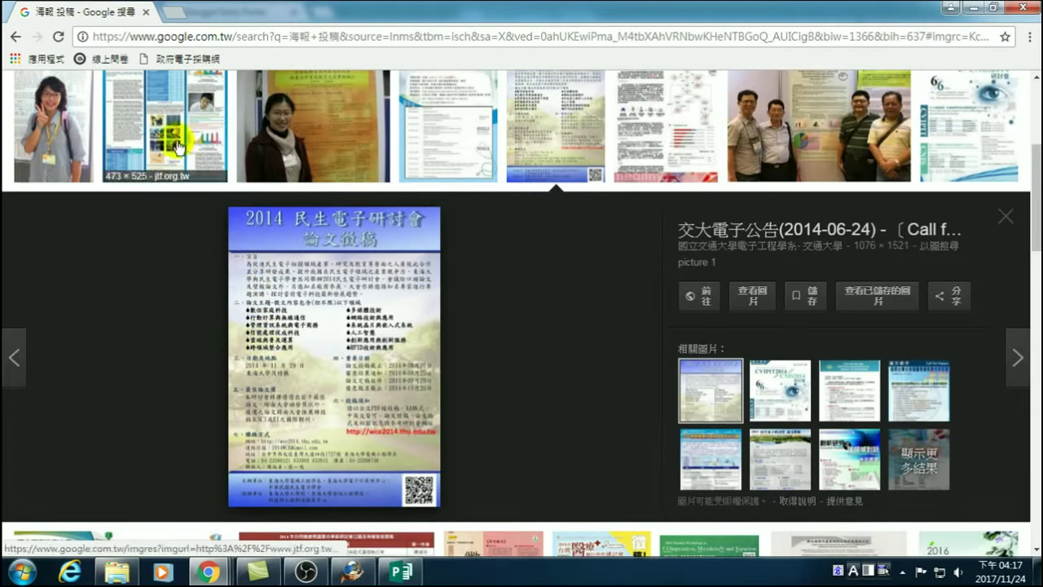
Preview the jtf.org.tw suicide-prevention poster, then another poster from the second row.
{"action": "scroll", "coordinate": [201, 314], "scroll_direction": "up", "scroll_amount": 3}
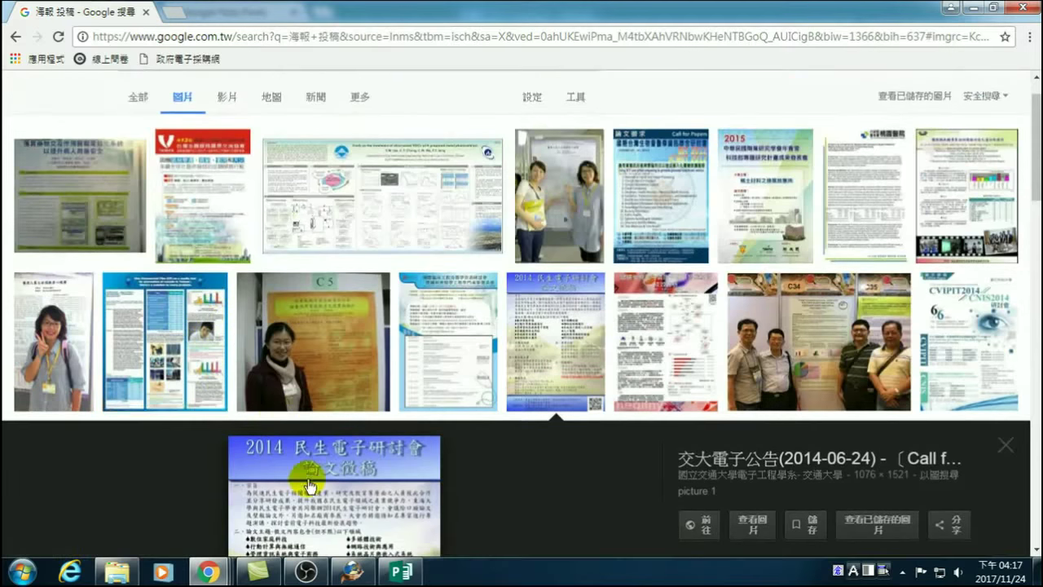
{"action": "left_click", "coordinate": [175, 336]}
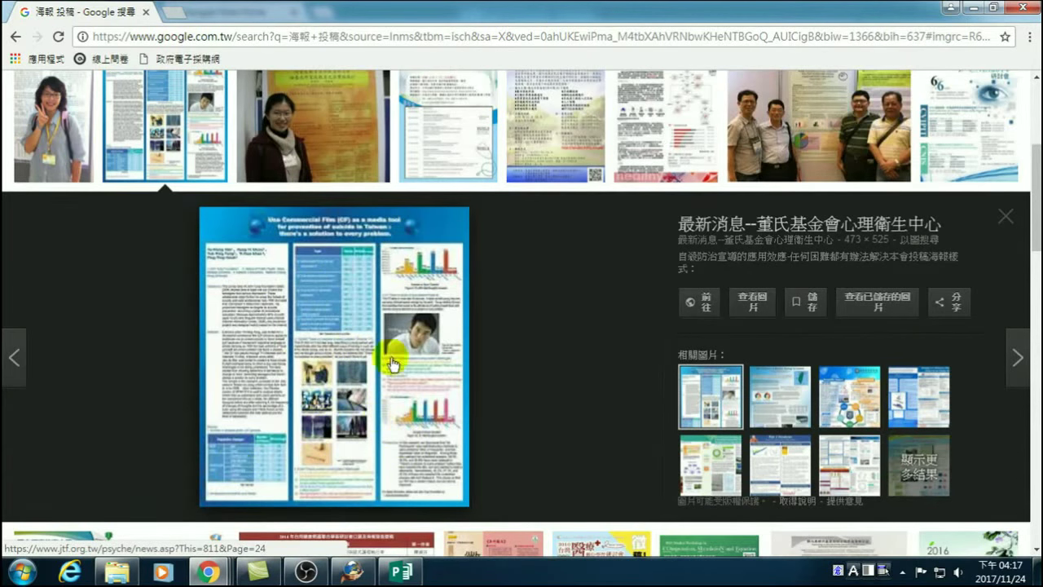
{"action": "scroll", "coordinate": [425, 479], "scroll_direction": "up", "scroll_amount": 3}
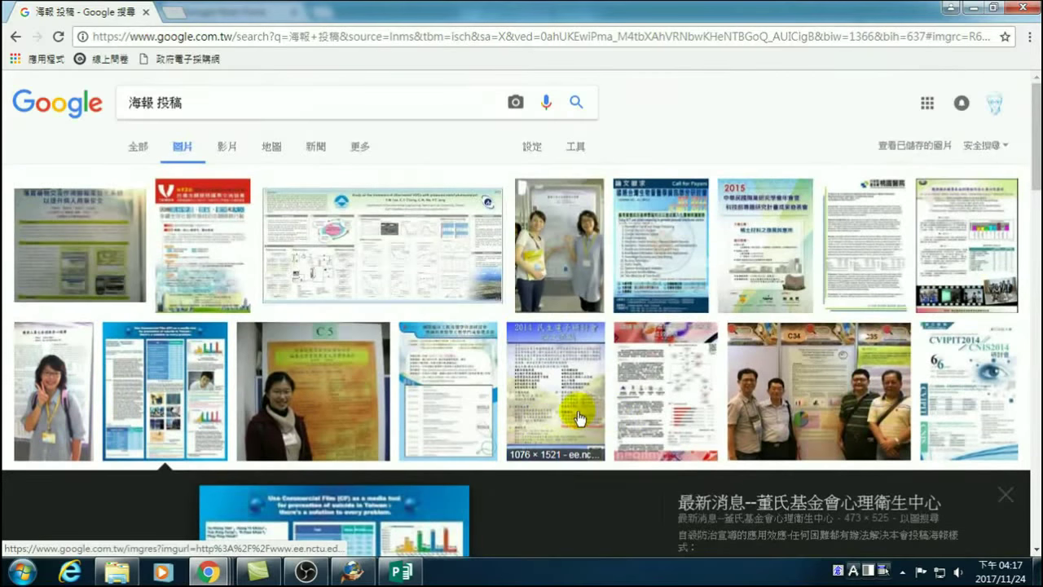
{"action": "scroll", "coordinate": [595, 408], "scroll_direction": "down", "scroll_amount": 2}
{"action": "left_click", "coordinate": [660, 248]}
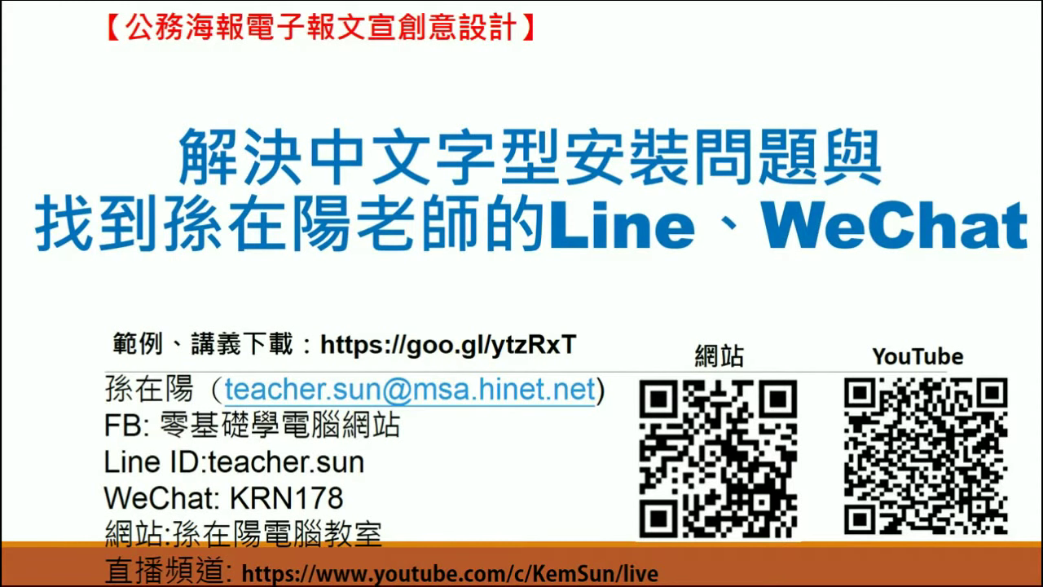
{"action": "left_click", "coordinate": [224, 39]}
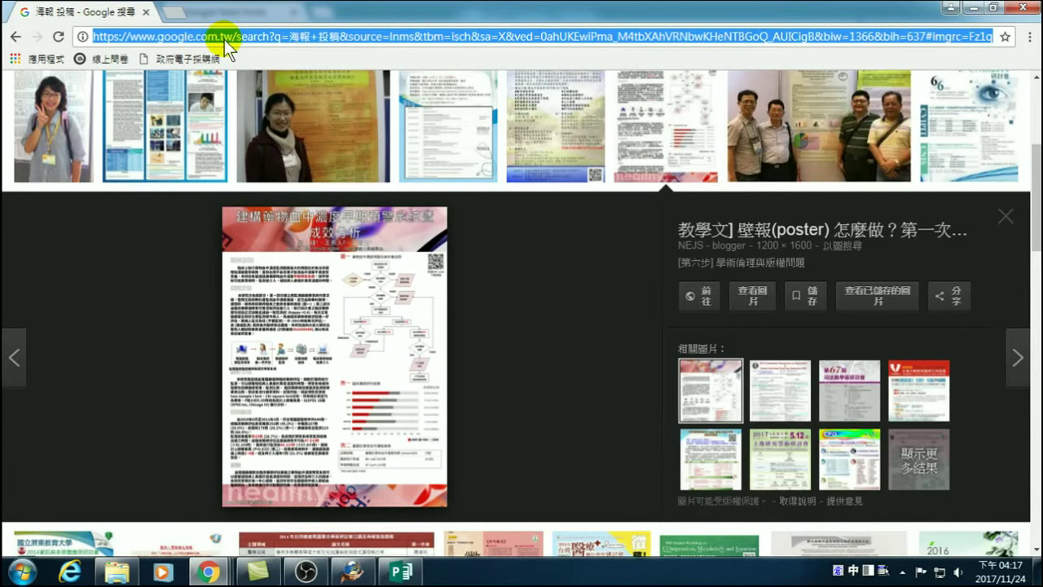
{"action": "type", "text": "_"}
{"action": "key", "text": "BackSpace"}
{"action": "type", "text": "ww"}
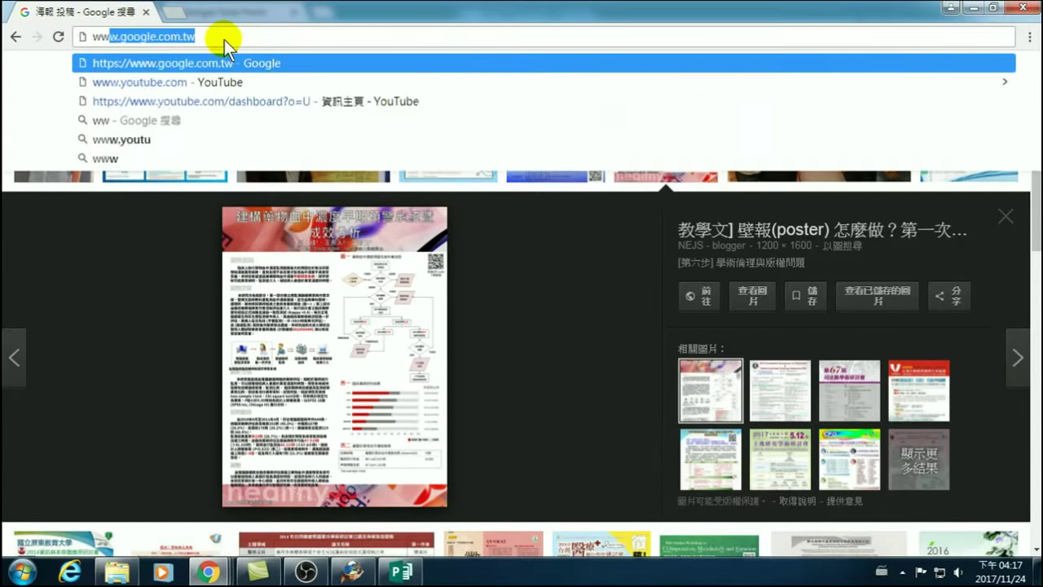
{"action": "type", "text": "w.youtu"}
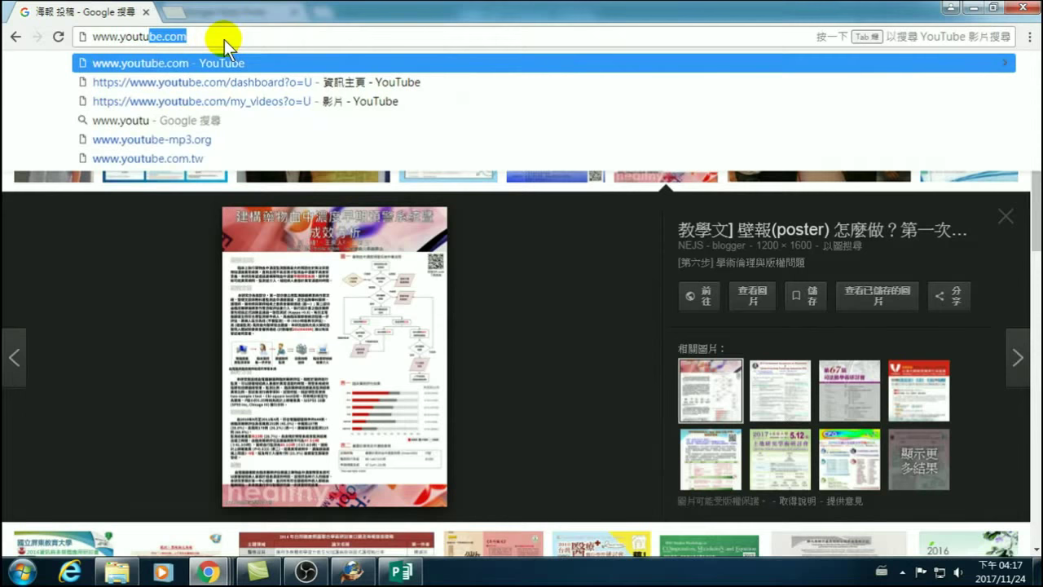
{"action": "key", "text": "Return"}
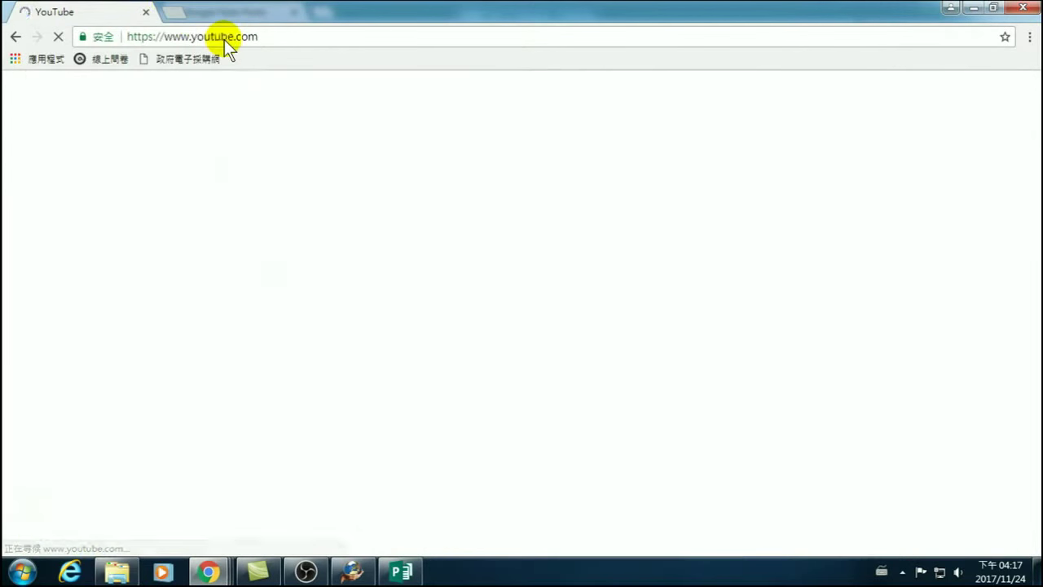
Open the goo.gl/ytzRxT course materials short link in place of YouTube.
{"action": "left_click_drag", "start_coordinate": [298, 40], "coordinate": [68, 39]}
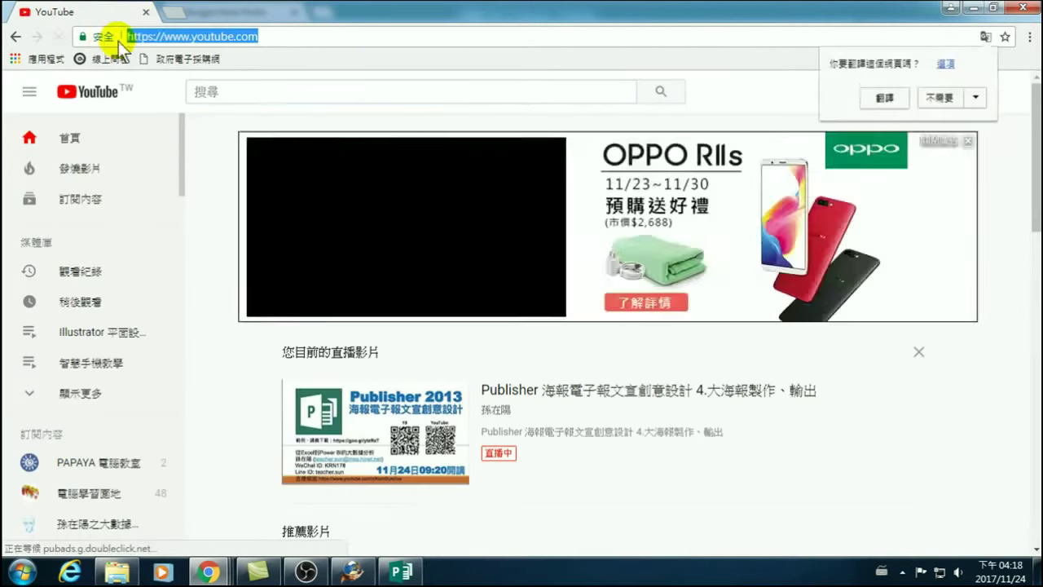
{"action": "type", "text": "https://"}
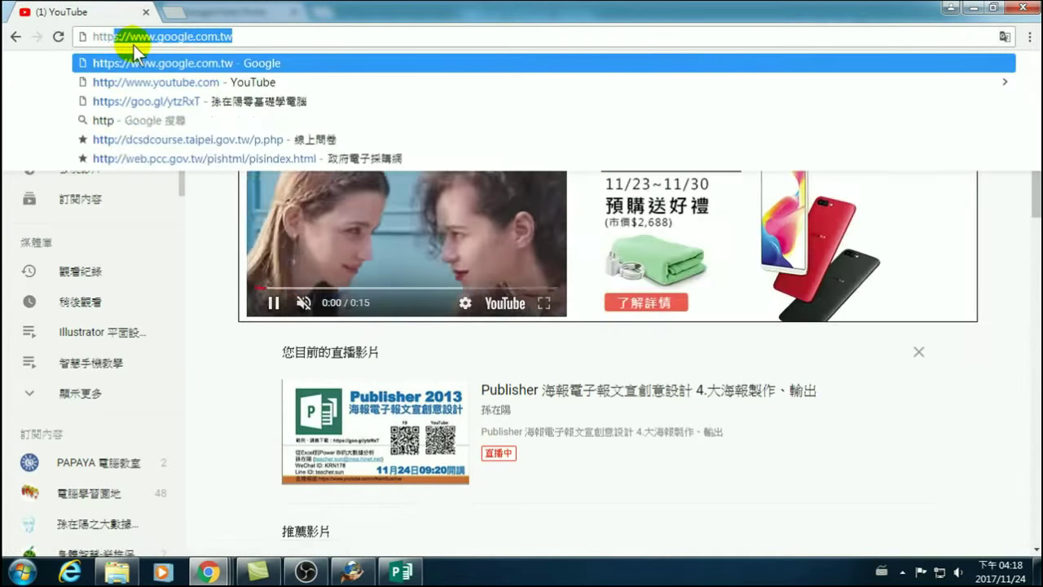
{"action": "type", "text": "goo"}
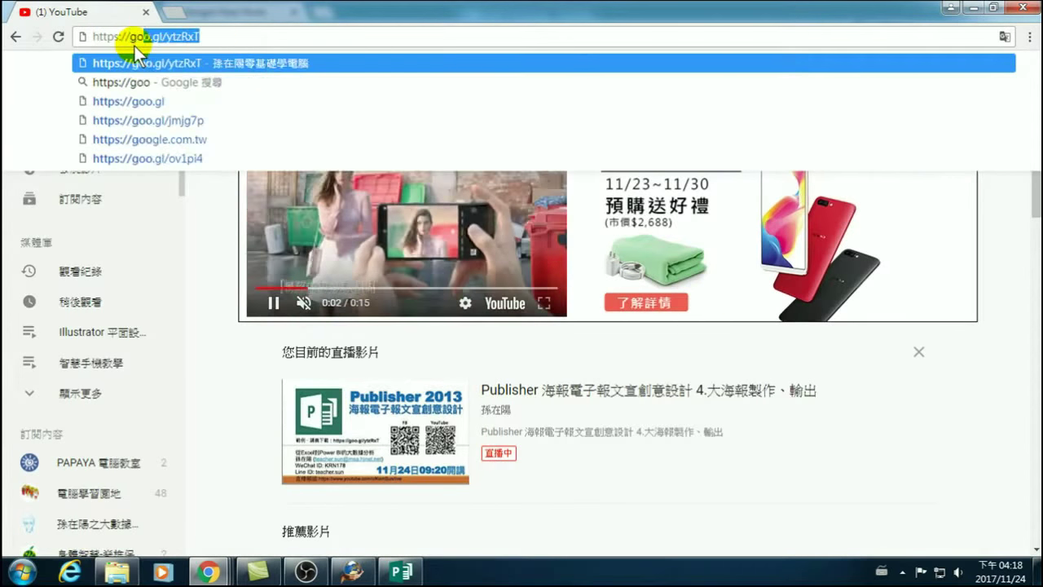
{"action": "key", "text": "Return"}
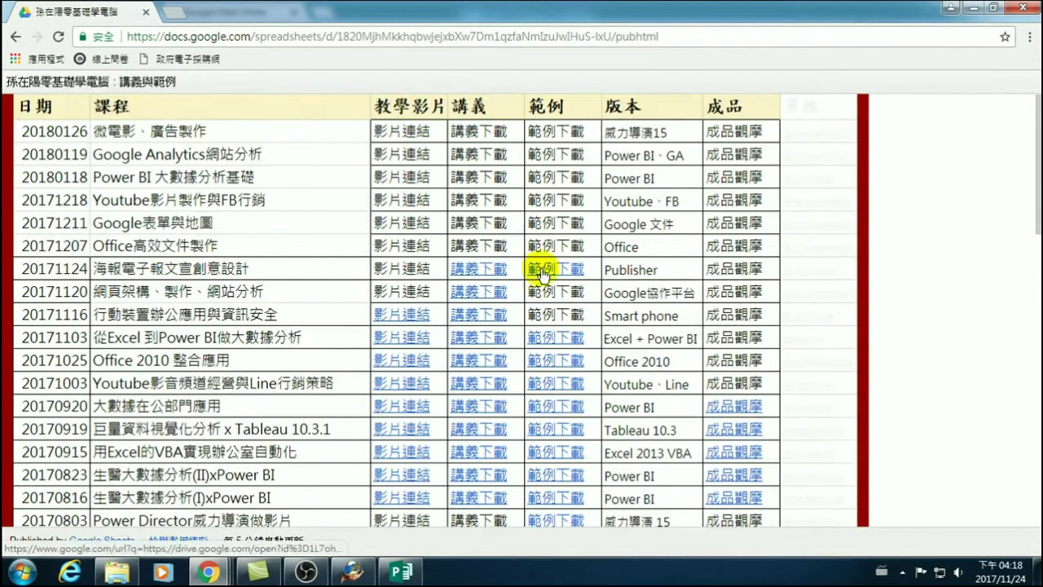
Open the 範例下載 link for the 20171124 course and bring its Drive folder forward.
{"action": "left_click", "coordinate": [541, 269]}
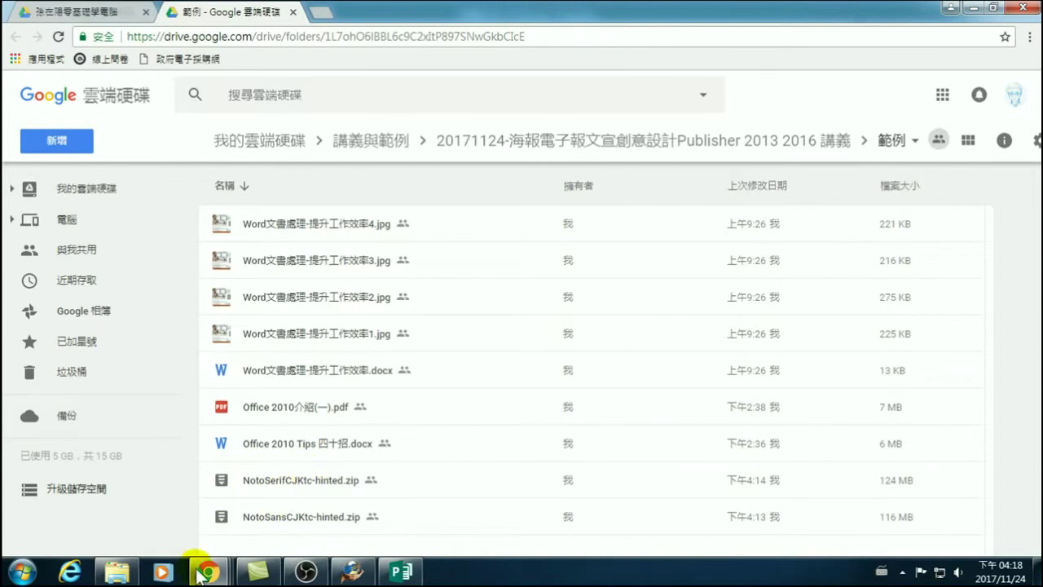
{"action": "mouse_move", "coordinate": [208, 572]}
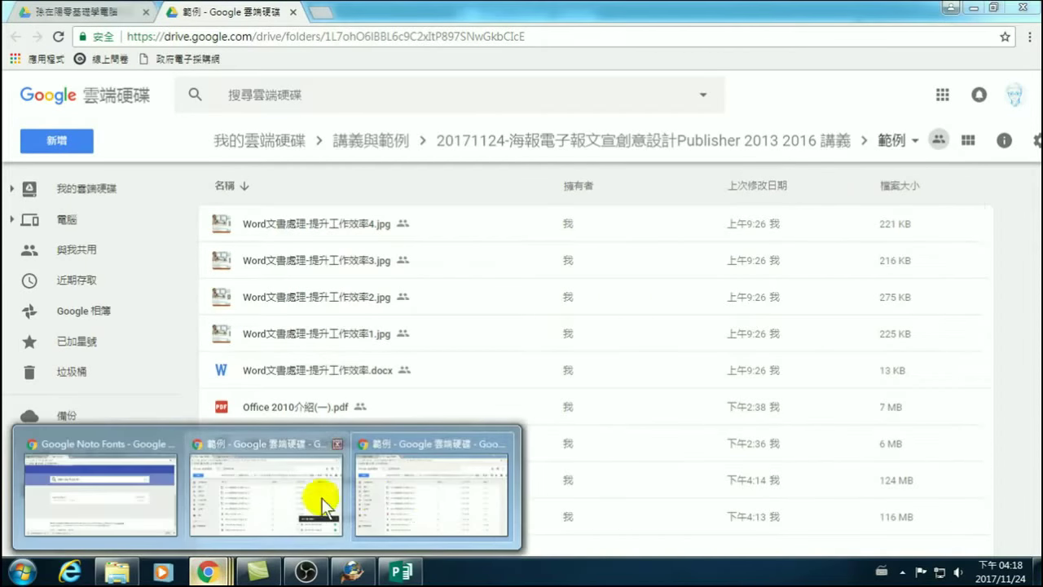
{"action": "left_click", "coordinate": [414, 491]}
{"action": "left_click", "coordinate": [359, 89]}
{"action": "left_click", "coordinate": [342, 36]}
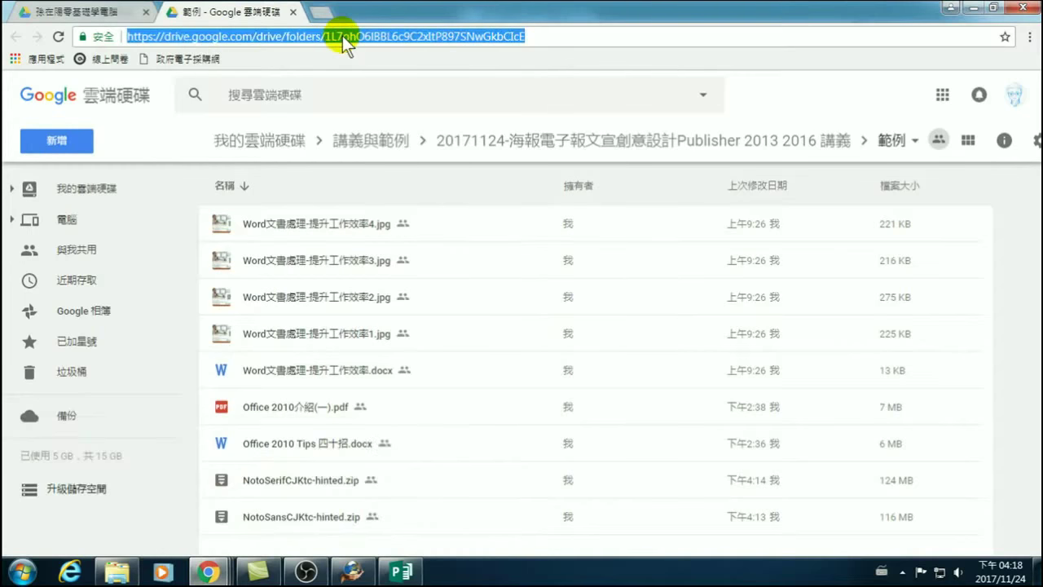
Open YouTube and search for the instructor's name plus 思源 to find the font videos.
{"action": "type", "text": "youtube.com"}
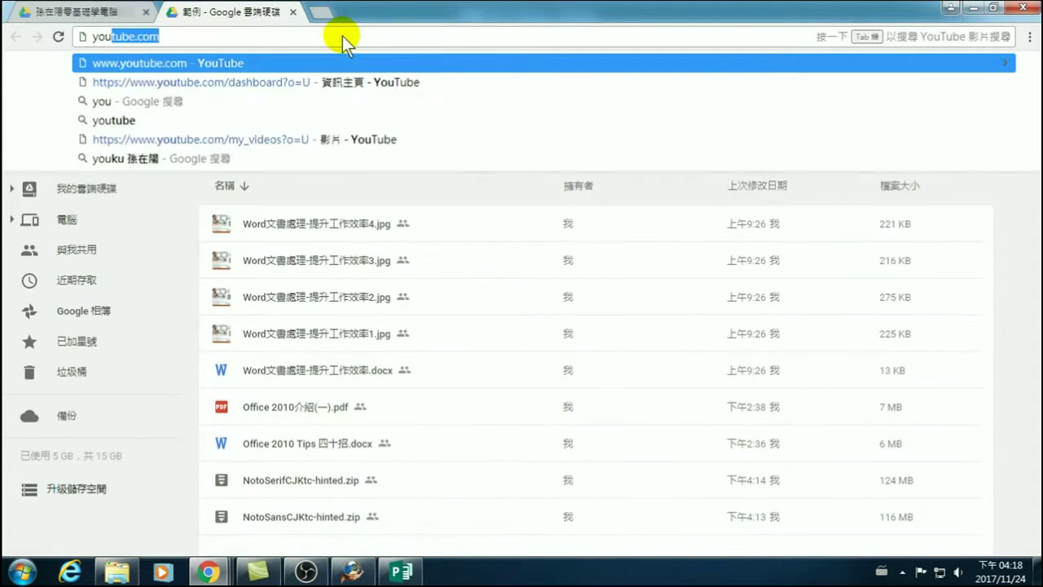
{"action": "key", "text": "Return"}
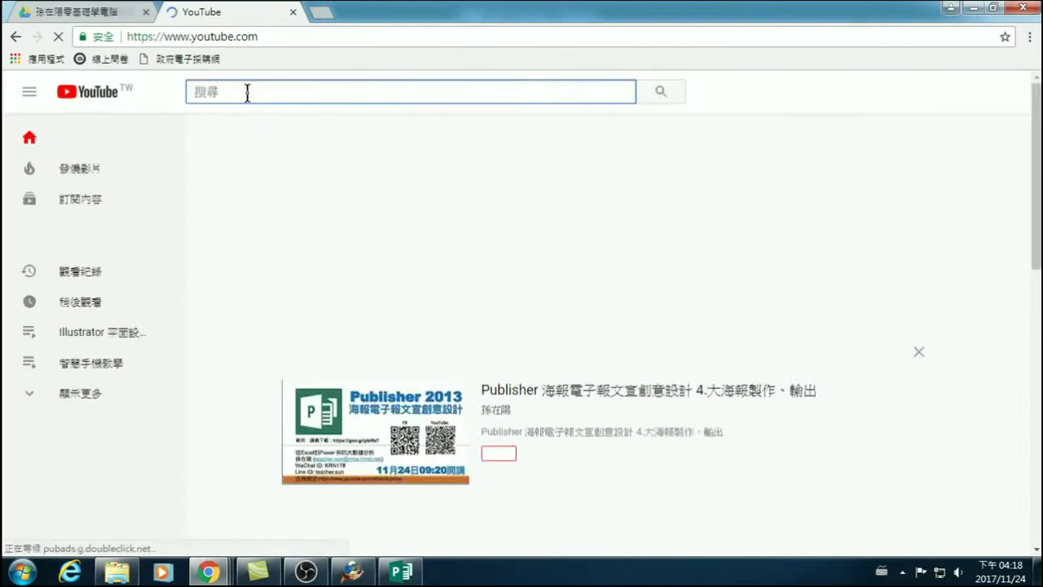
{"action": "left_click", "coordinate": [247, 92]}
{"action": "type", "text": "mdh"}
{"action": "key", "text": "BackSpace"}
{"action": "key", "text": "BackSpace"}
{"action": "key", "text": "BackSpace"}
{"action": "type", "text": "n"}
{"action": "key", "text": "BackSpace"}
{"action": "type", "text": "孫"}
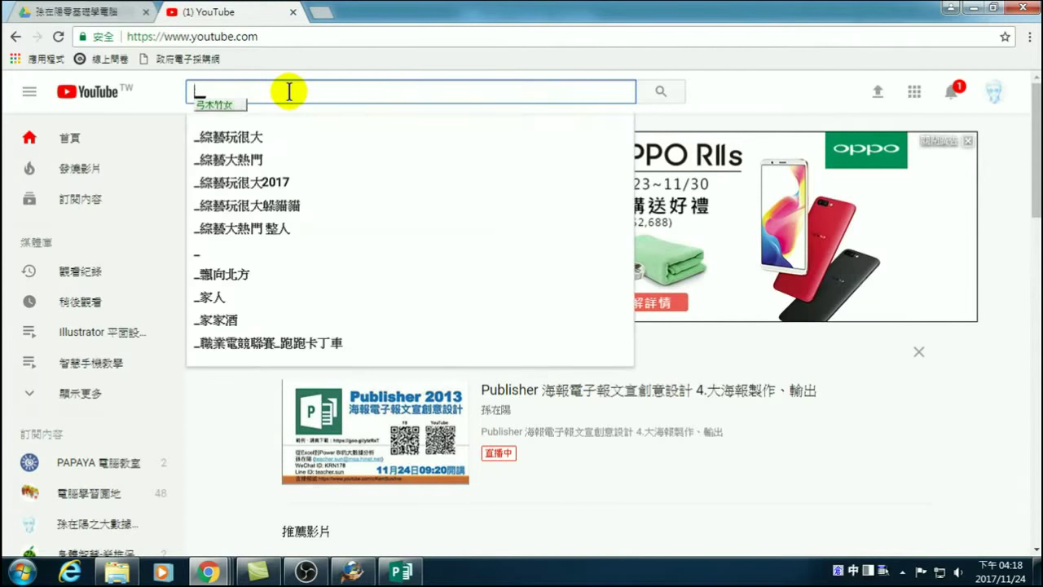
{"action": "type", "text": "在陽"}
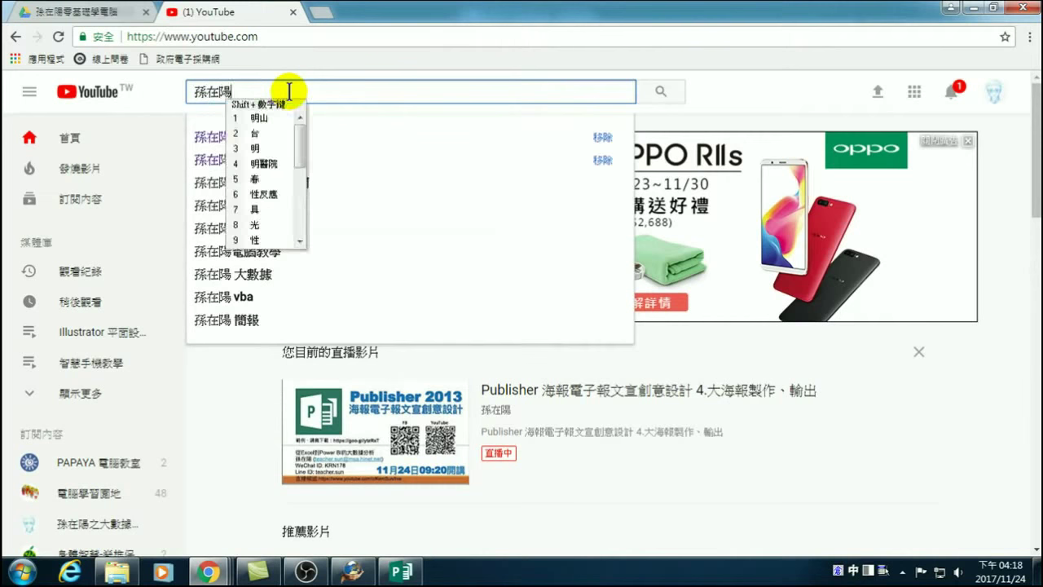
{"action": "type", "text": " wo"}
{"action": "key", "text": "BackSpace"}
{"action": "key", "text": "BackSpace"}
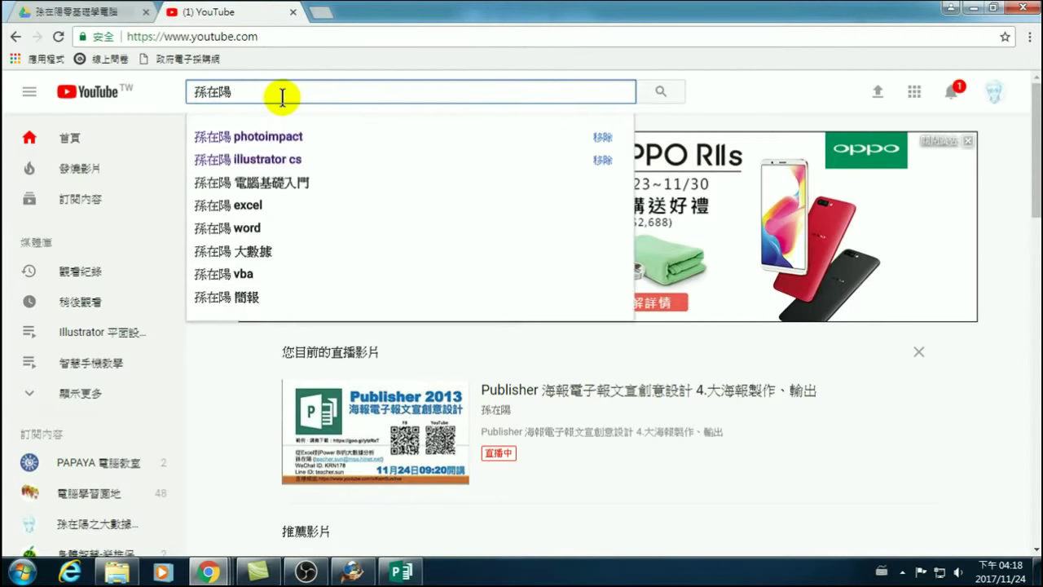
{"action": "type", "text": "思灝"}
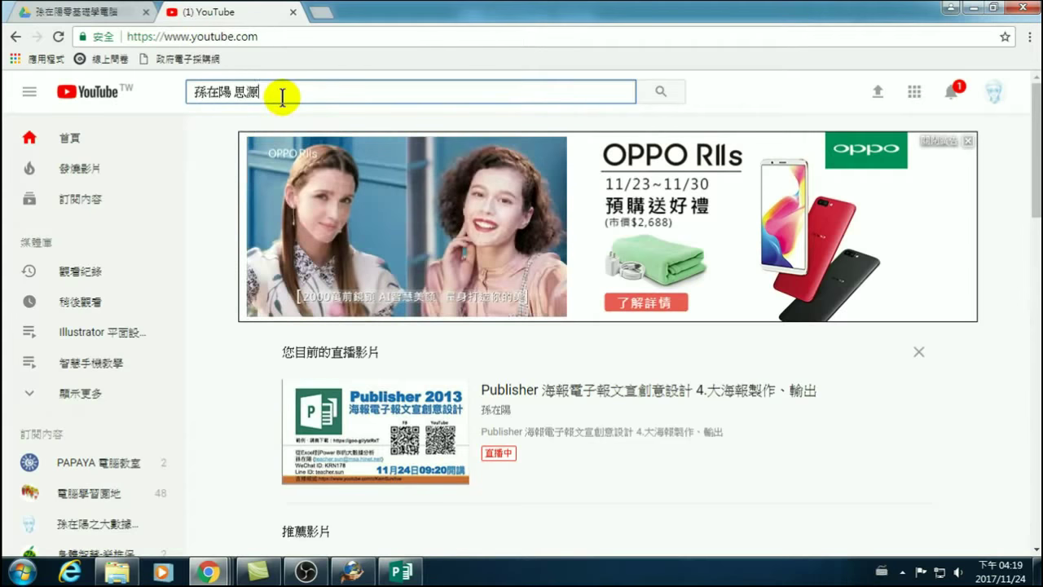
{"action": "key", "text": "Return"}
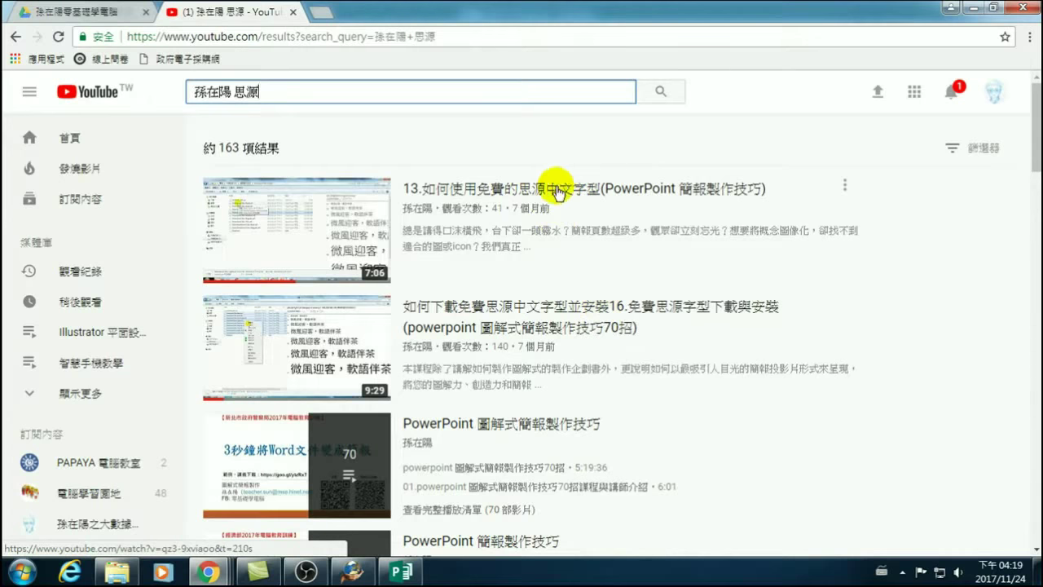
Open the 免費思源字型下載與安裝 video, jump to 1:39 and 2:06, then rewind to 0:03.
{"action": "left_click", "coordinate": [500, 310]}
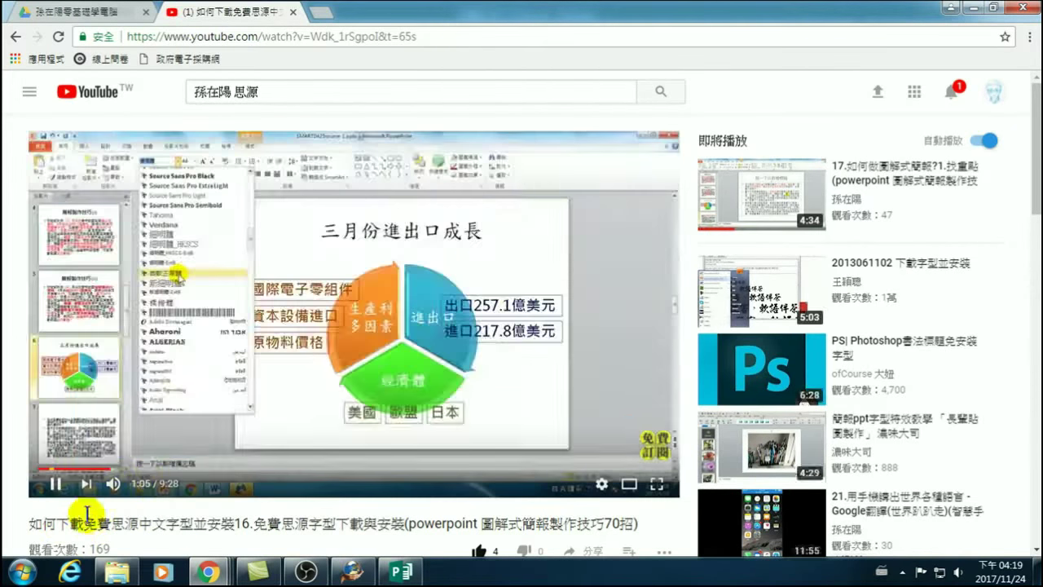
{"action": "left_click", "coordinate": [279, 302]}
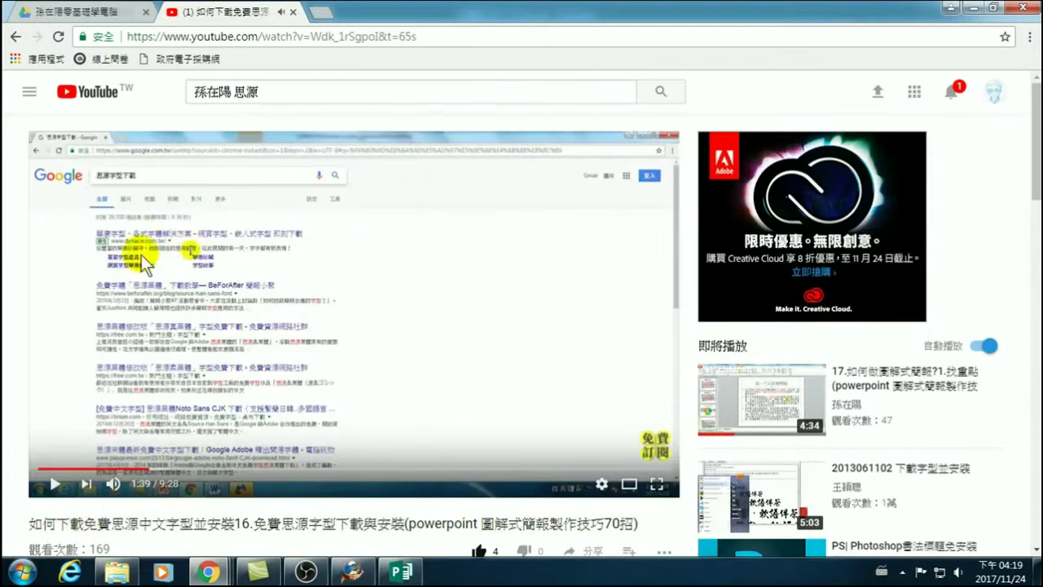
{"action": "left_click", "coordinate": [180, 469]}
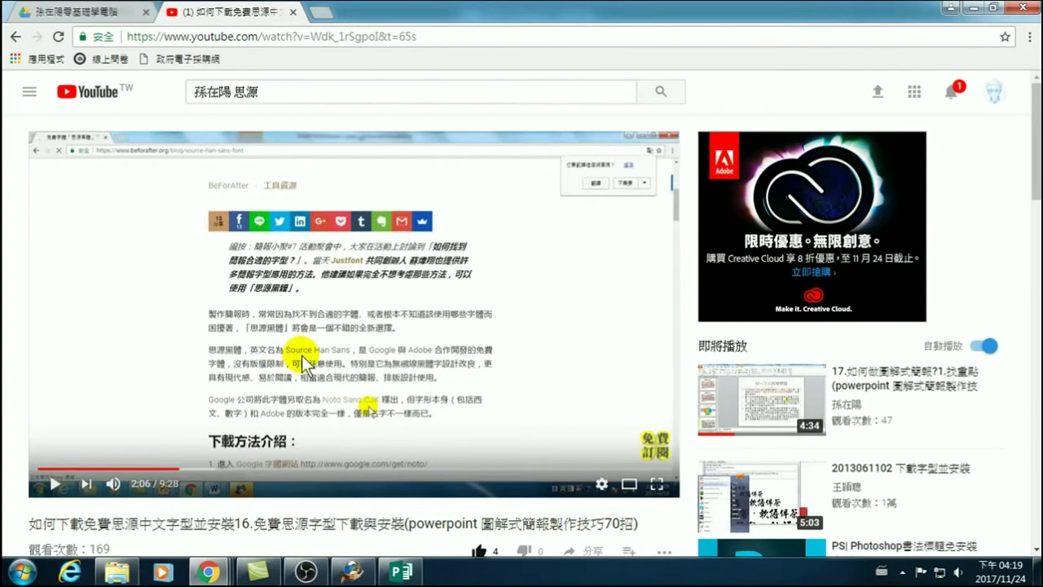
{"action": "left_click", "coordinate": [39, 469]}
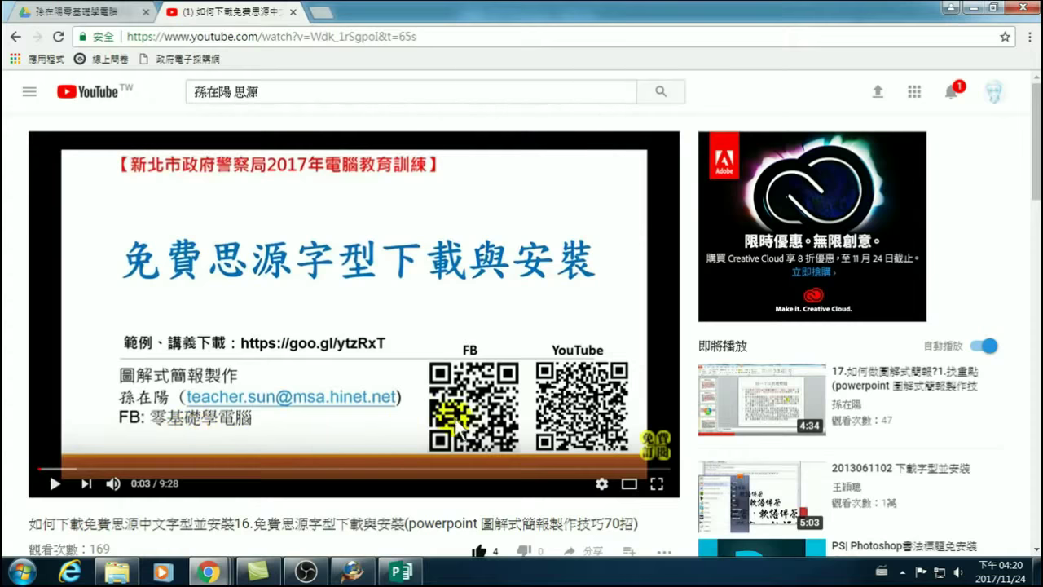
{"action": "scroll", "coordinate": [893, 403], "scroll_direction": "down", "scroll_amount": 2}
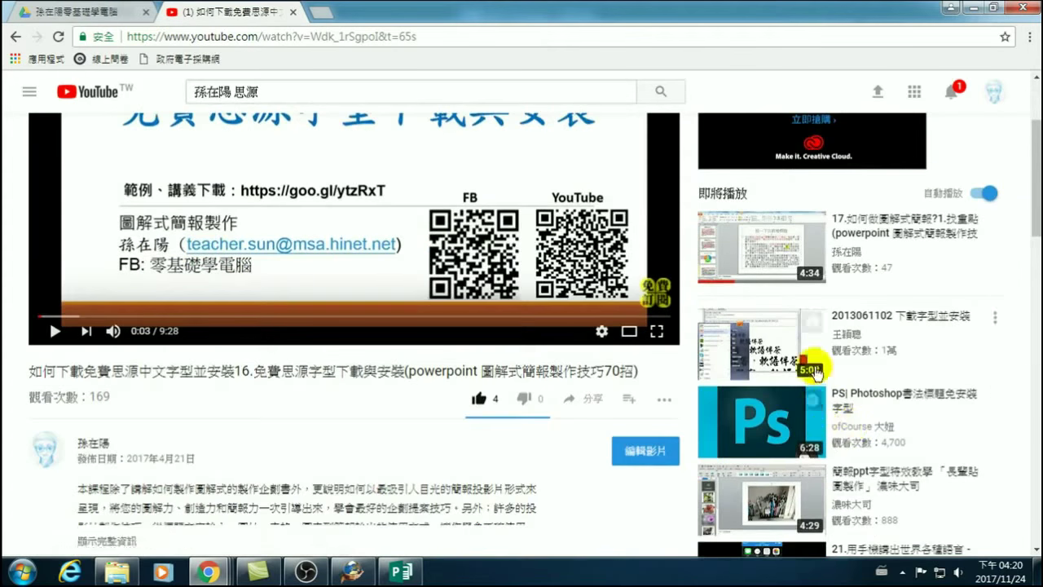
{"action": "scroll", "coordinate": [830, 408], "scroll_direction": "down", "scroll_amount": 1}
{"action": "scroll", "coordinate": [772, 477], "scroll_direction": "down", "scroll_amount": 1}
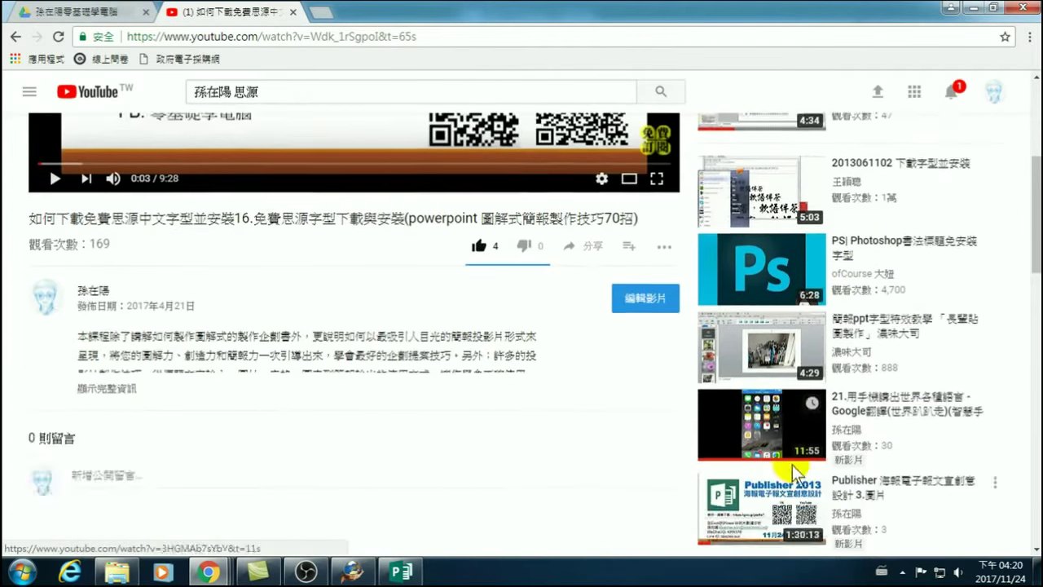
Open lesson 21.用手機講出世界各種語言 - Google翻譯 from the sidebar and start playback.
{"action": "left_click", "coordinate": [861, 402]}
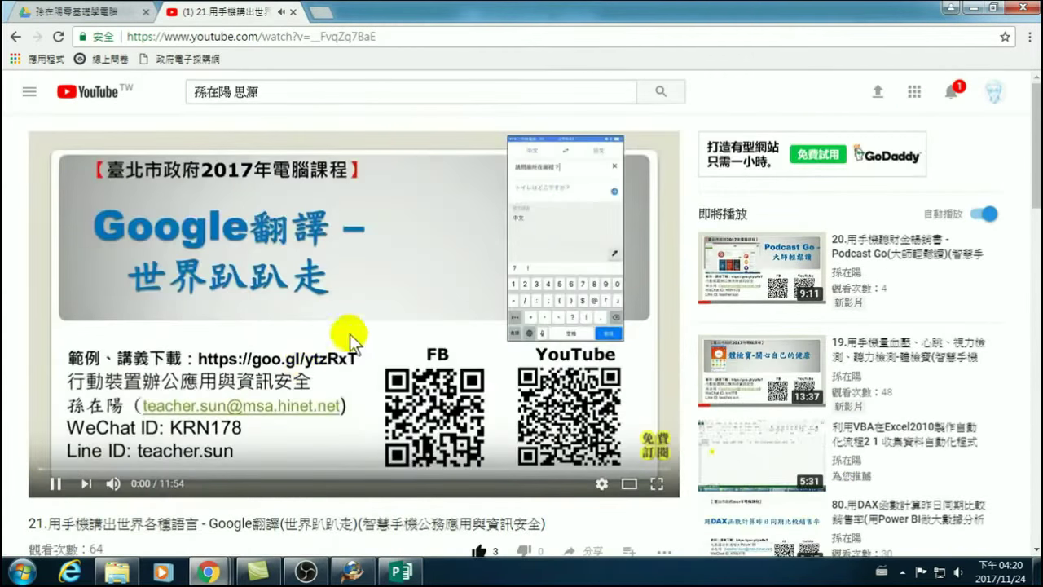
{"action": "left_click", "coordinate": [350, 334]}
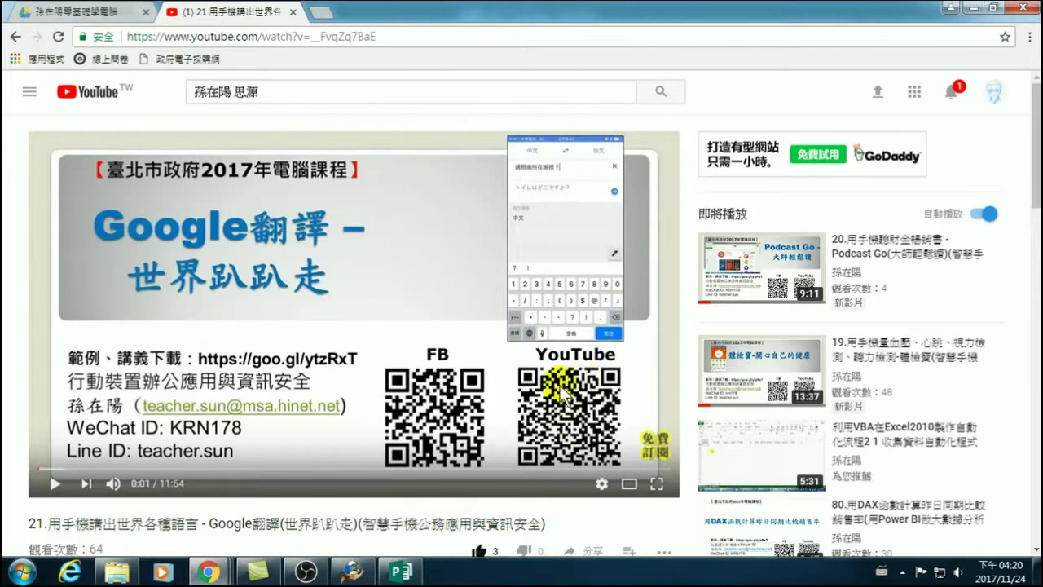
{"action": "scroll", "coordinate": [537, 424], "scroll_direction": "down", "scroll_amount": 2}
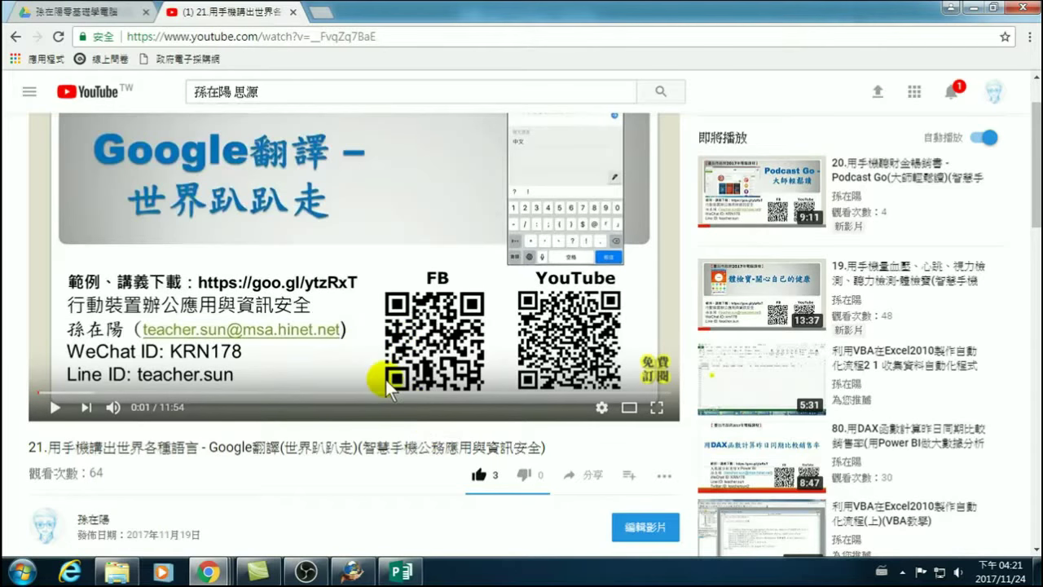
{"action": "scroll", "coordinate": [274, 256], "scroll_direction": "up", "scroll_amount": 1}
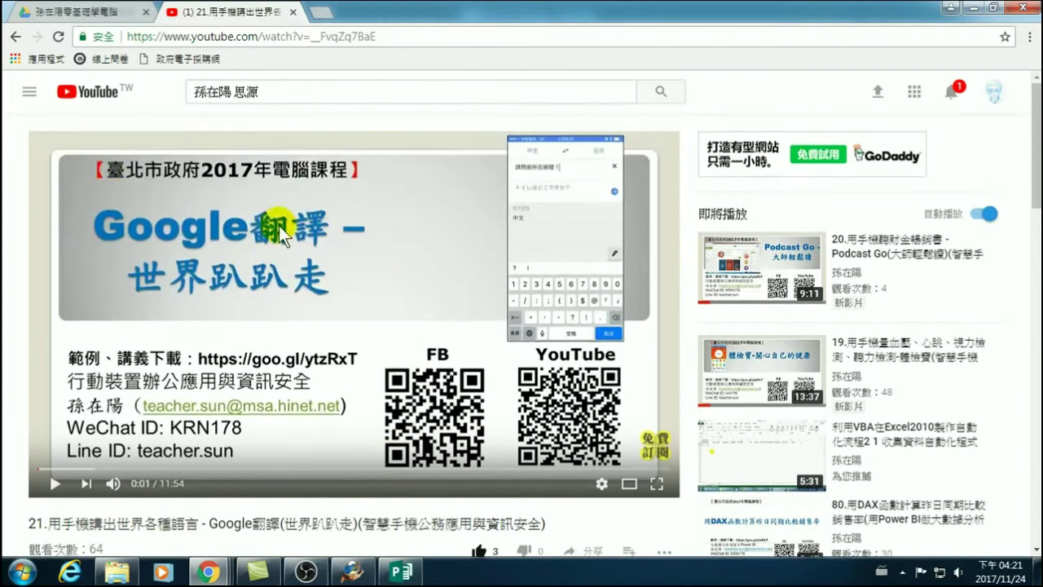
{"action": "scroll", "coordinate": [253, 248], "scroll_direction": "down", "scroll_amount": 1}
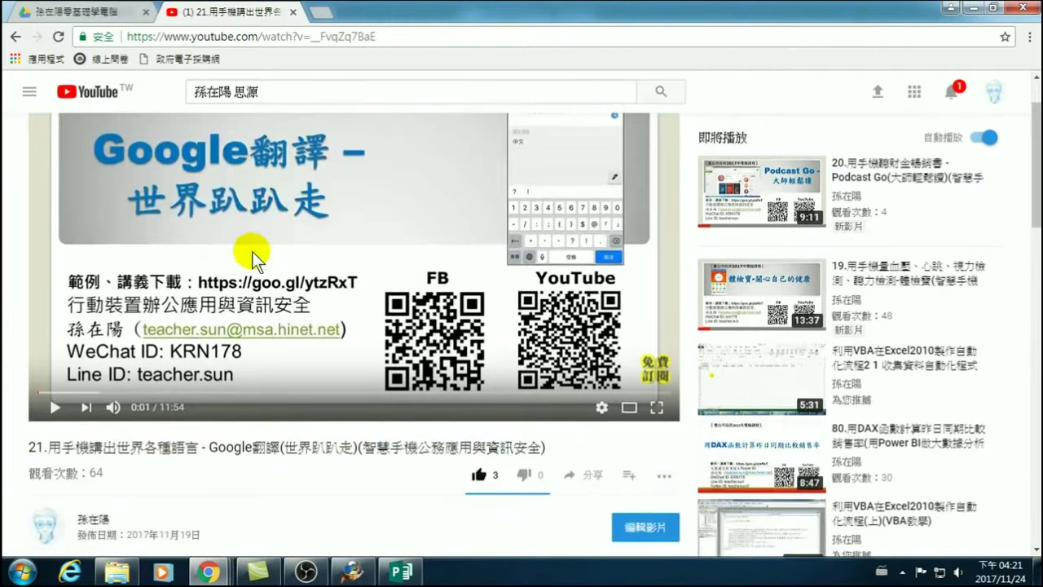
{"action": "scroll", "coordinate": [252, 251], "scroll_direction": "up", "scroll_amount": 1}
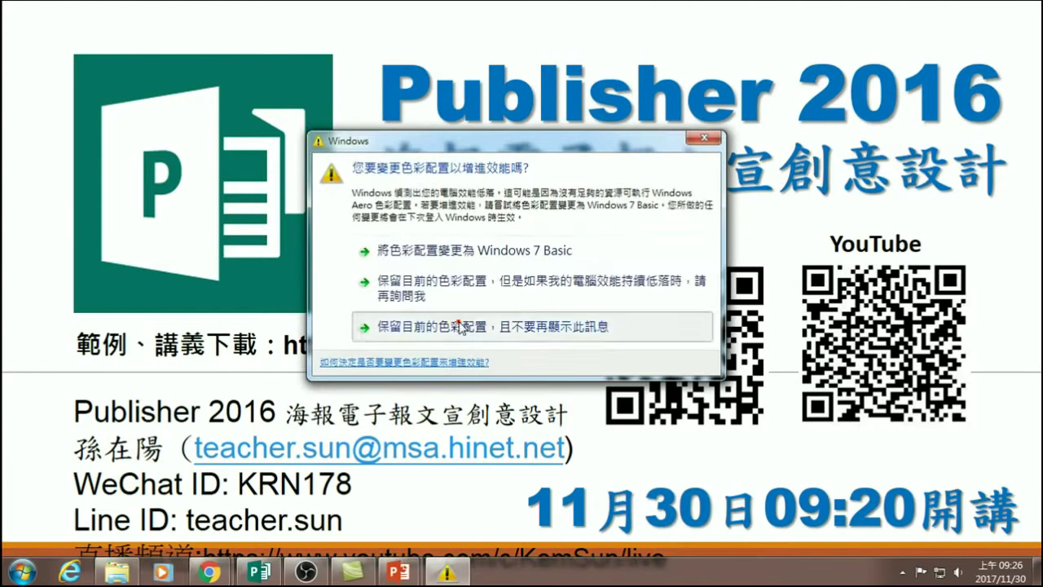
Keep the current Windows colour scheme and stop the warning from showing again.
{"action": "left_click", "coordinate": [460, 326]}
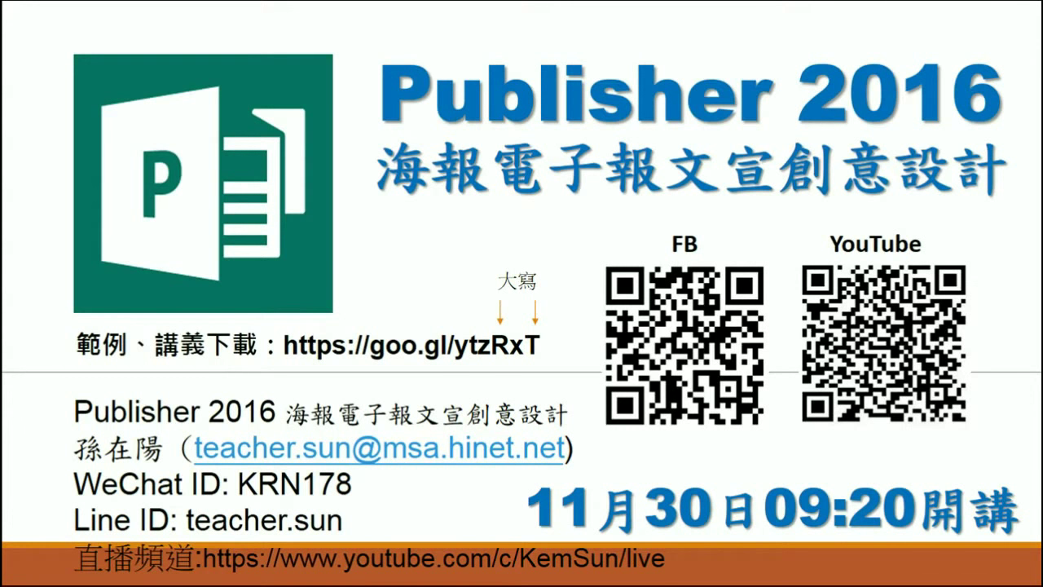
Exit the slide show, view page 1 of 出版物2, then return to the page 2 advertisement.
{"action": "key", "text": "Escape"}
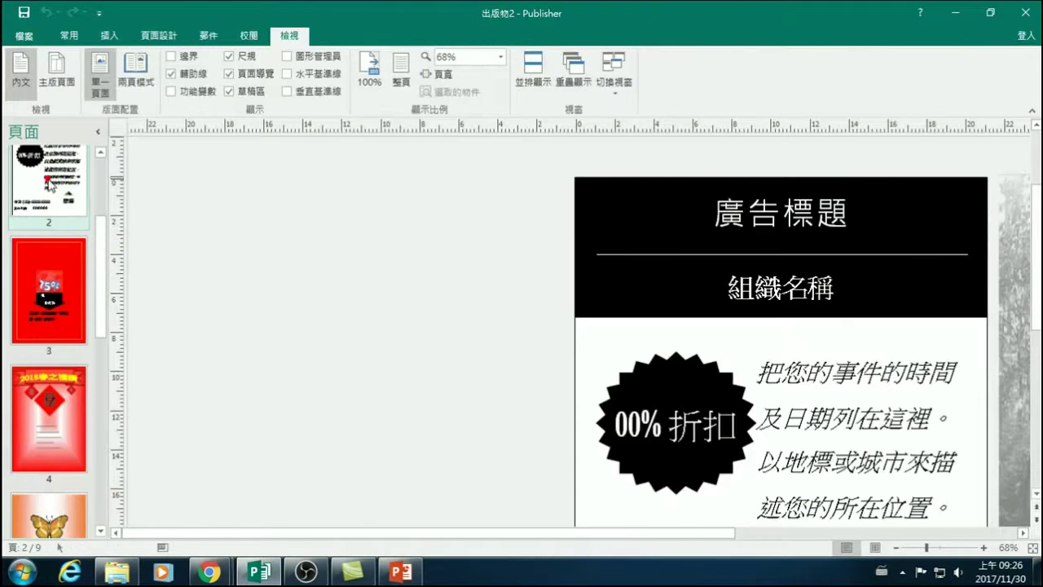
{"action": "scroll", "coordinate": [49, 208], "scroll_direction": "up", "scroll_amount": 3}
{"action": "left_click", "coordinate": [46, 204]}
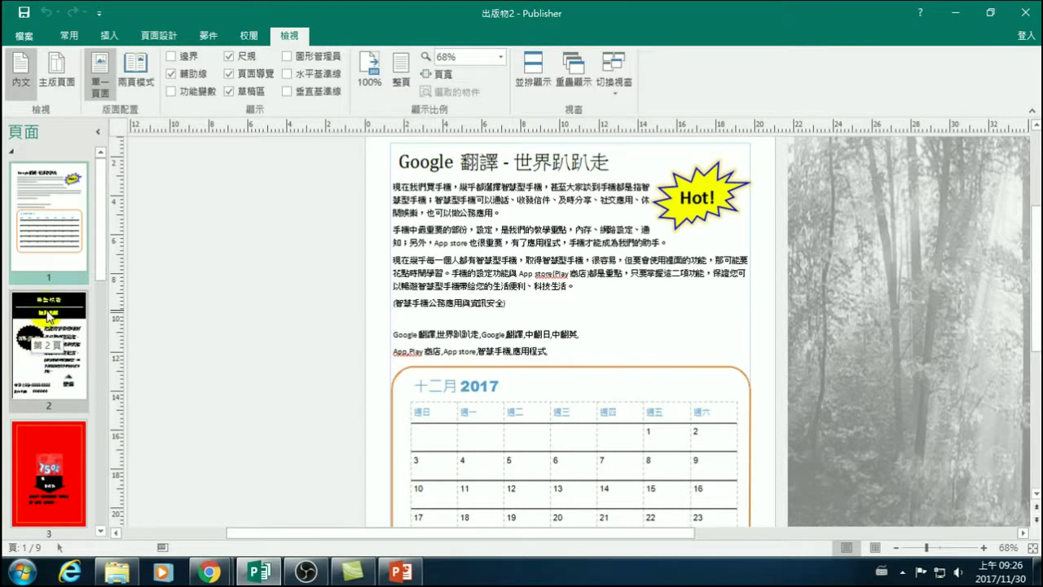
{"action": "left_click", "coordinate": [49, 330]}
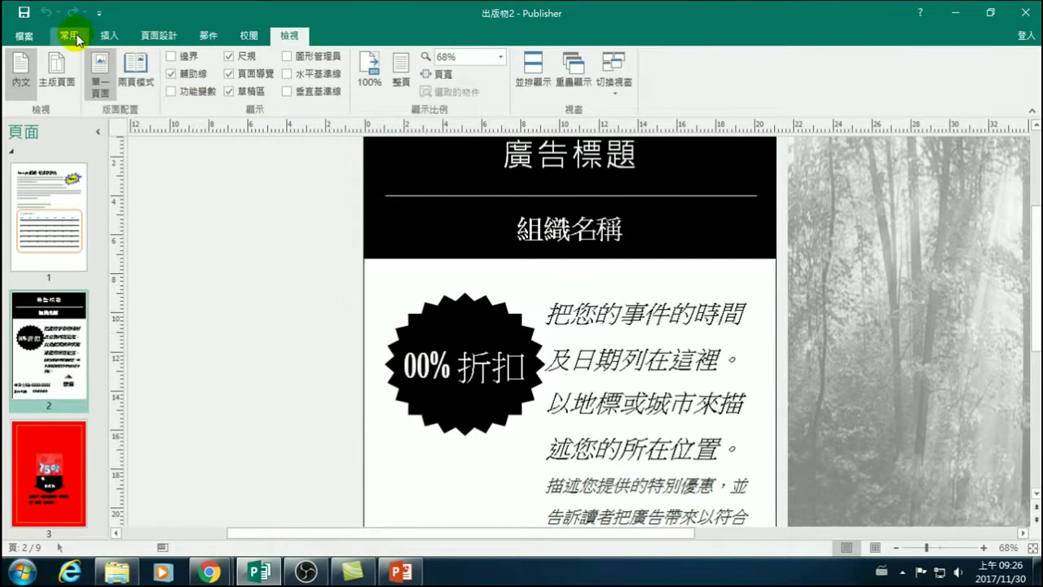
{"action": "left_click", "coordinate": [109, 35]}
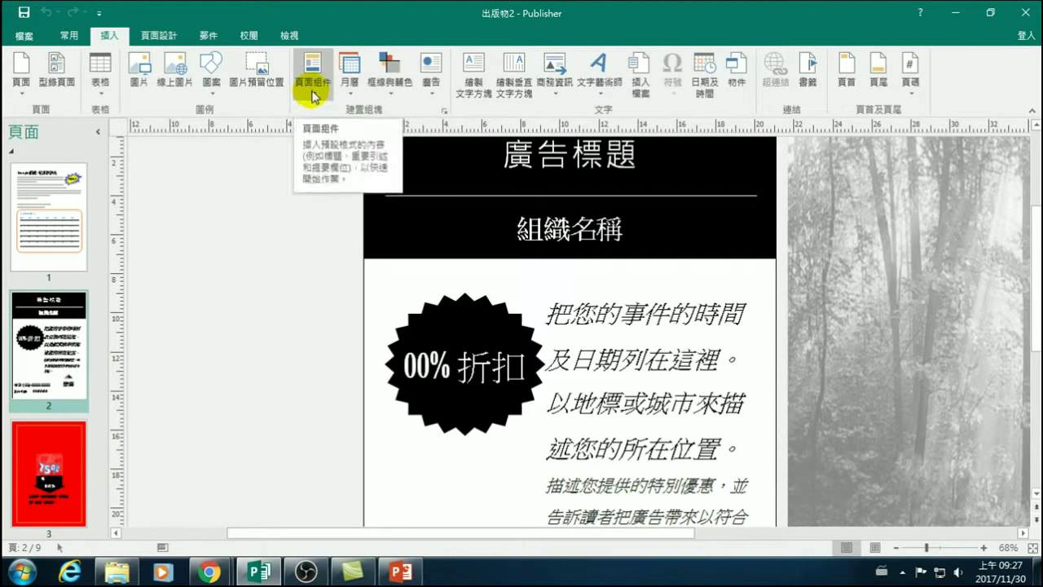
Browse the advertisement building-block gallery and close it without inserting anything.
{"action": "left_click", "coordinate": [432, 85]}
{"action": "left_click", "coordinate": [463, 500]}
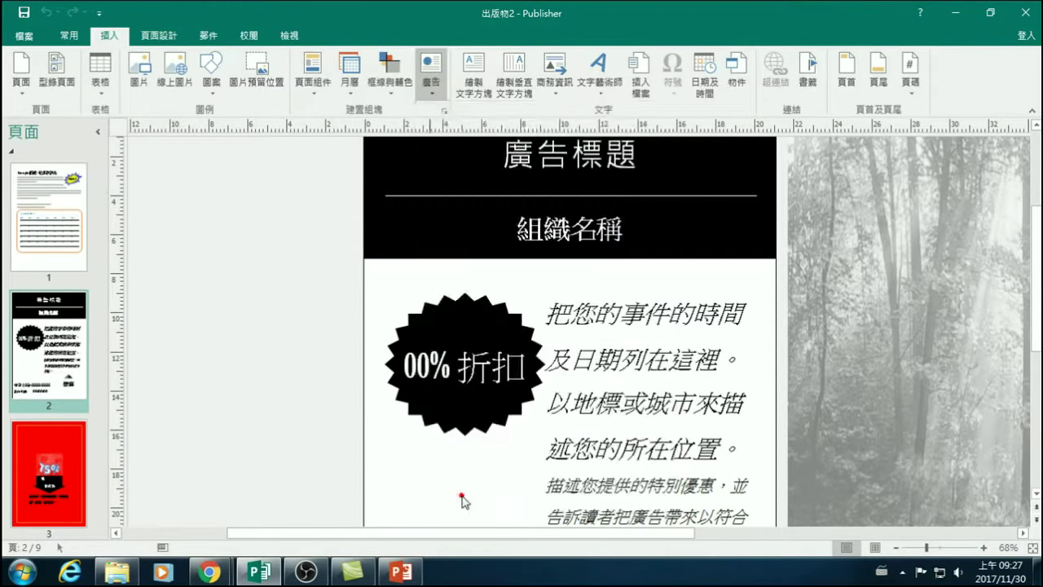
{"action": "scroll", "coordinate": [524, 342], "scroll_direction": "down", "scroll_amount": 6}
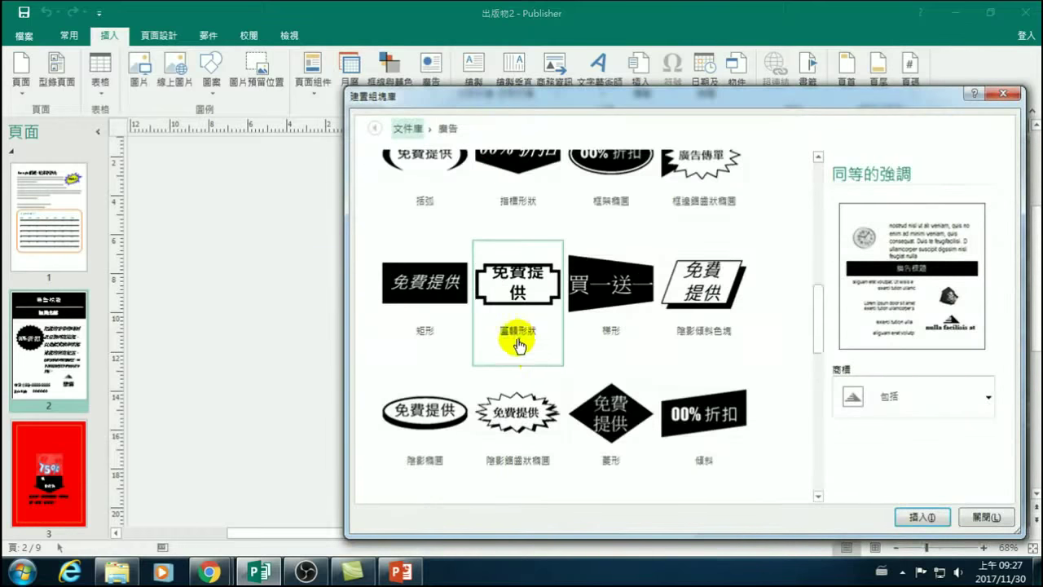
{"action": "scroll", "coordinate": [509, 342], "scroll_direction": "up", "scroll_amount": 6}
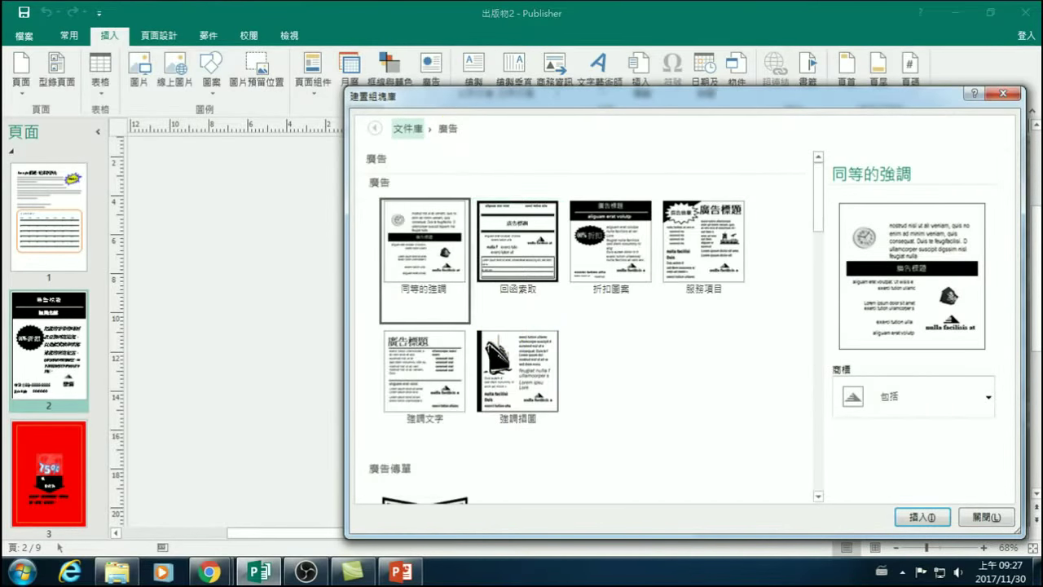
{"action": "left_click", "coordinate": [1003, 93]}
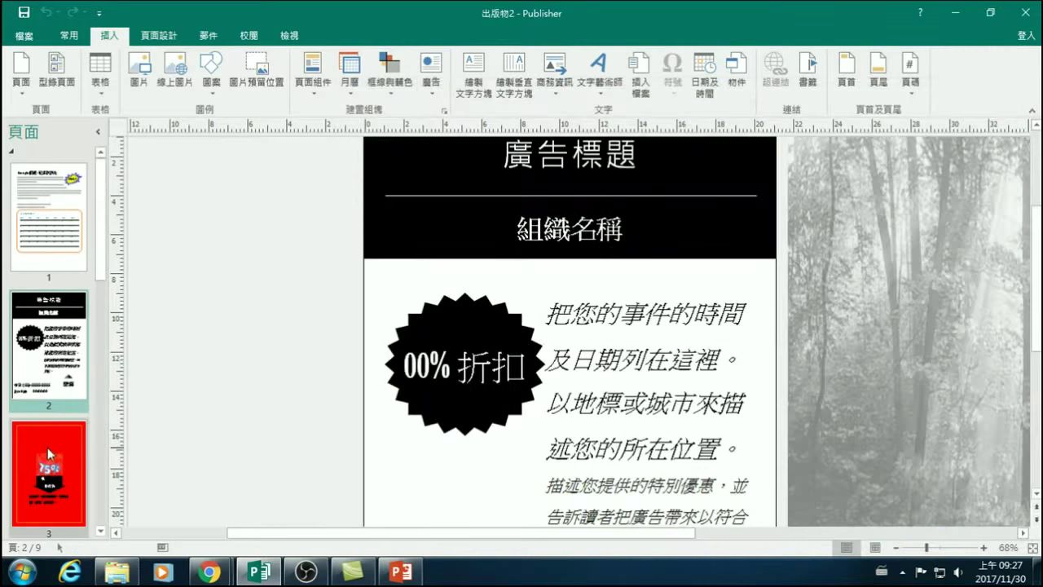
Go to page 3 with the 75% design, then to page 4 with the spring banner.
{"action": "left_click", "coordinate": [49, 453]}
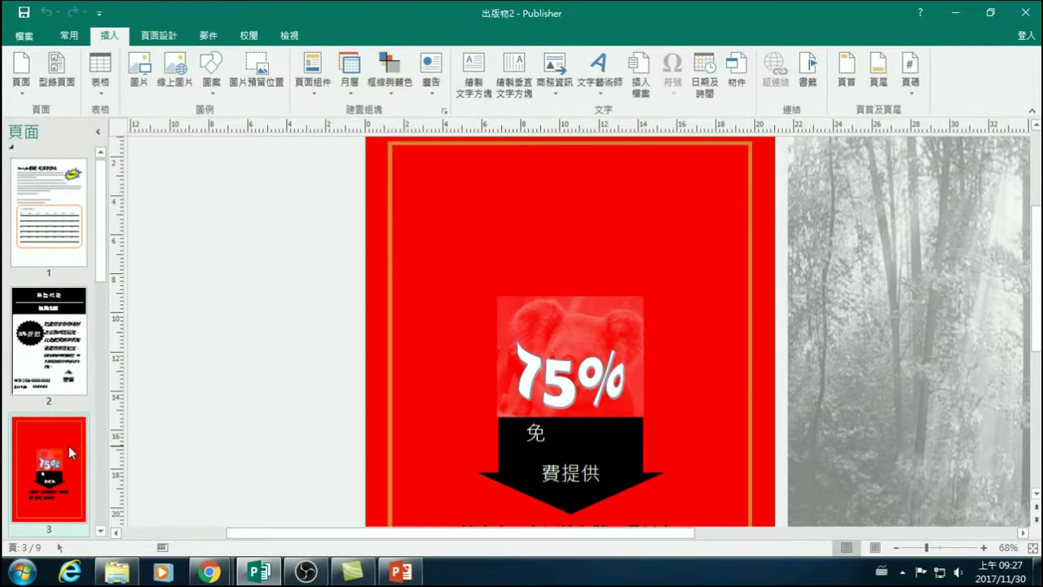
{"action": "scroll", "coordinate": [484, 461], "scroll_direction": "down", "scroll_amount": 2}
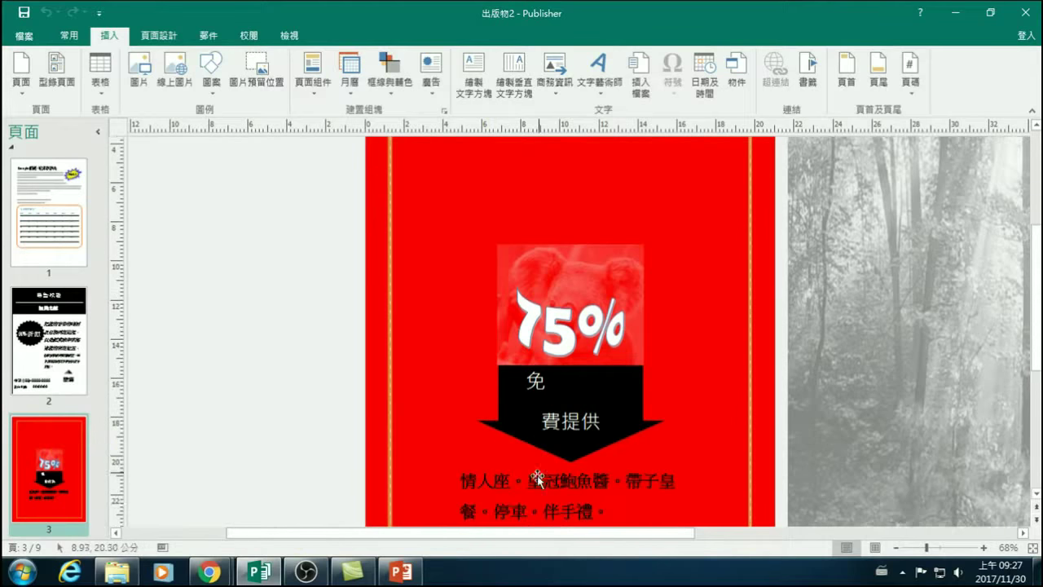
{"action": "scroll", "coordinate": [538, 466], "scroll_direction": "down", "scroll_amount": 1}
{"action": "scroll", "coordinate": [52, 460], "scroll_direction": "down", "scroll_amount": 3}
{"action": "scroll", "coordinate": [50, 460], "scroll_direction": "down", "scroll_amount": 2}
{"action": "left_click", "coordinate": [48, 356]}
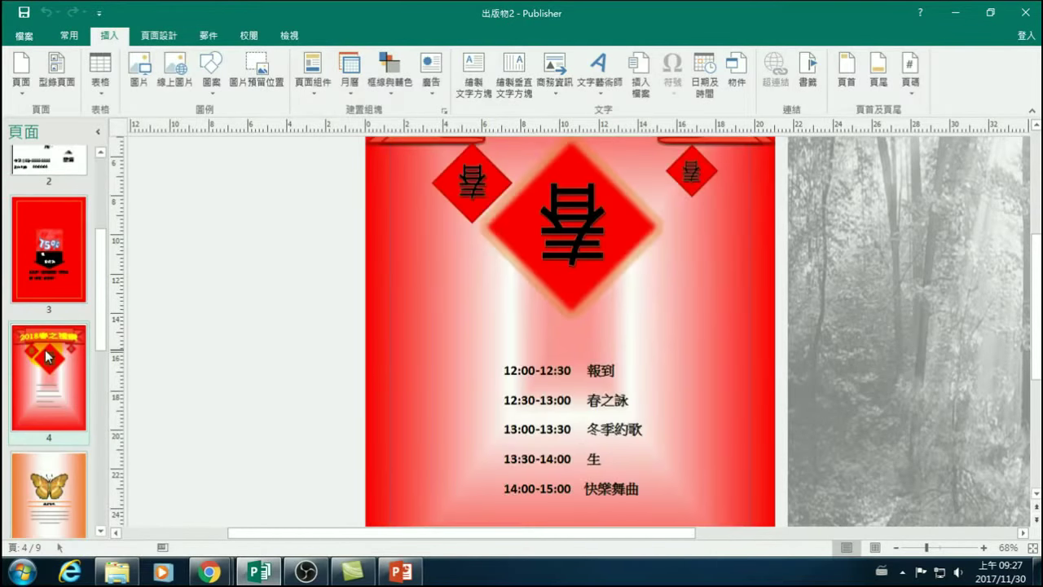
{"action": "scroll", "coordinate": [587, 327], "scroll_direction": "up", "scroll_amount": 3}
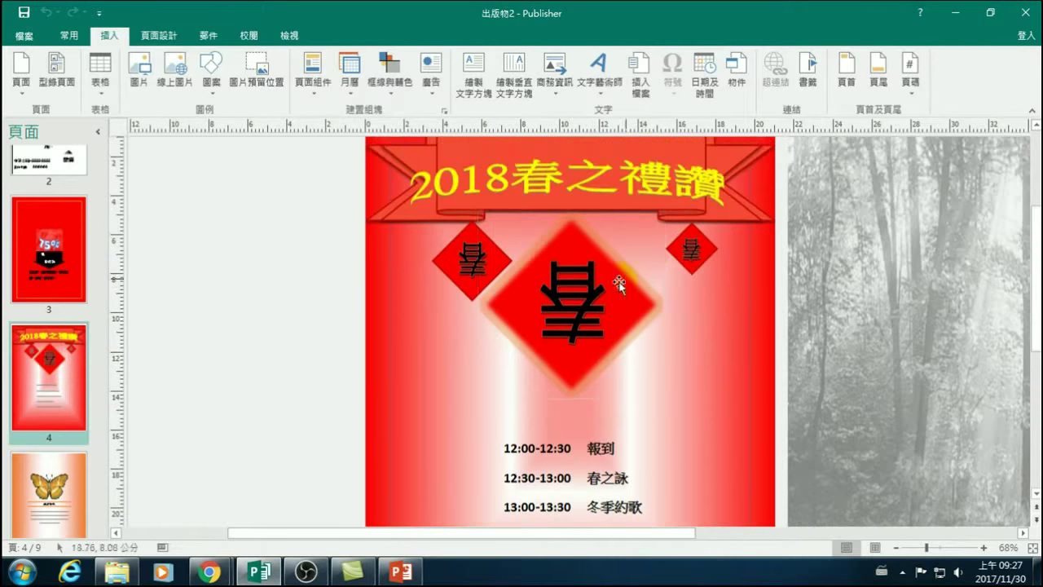
{"action": "scroll", "coordinate": [514, 309], "scroll_direction": "down", "scroll_amount": 4}
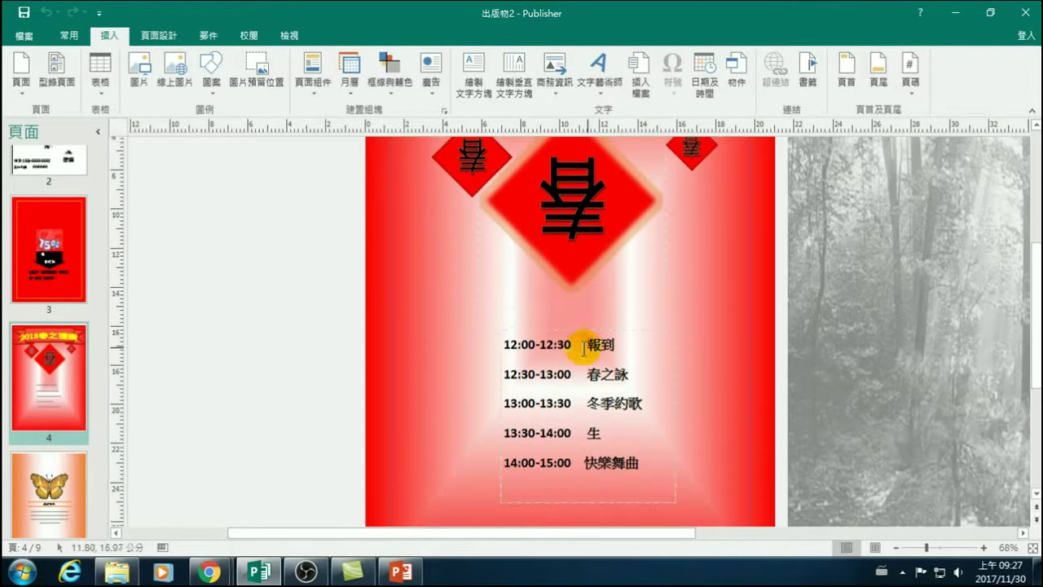
Show the whole butterfly page 5 in the window and select its body text.
{"action": "left_click", "coordinate": [37, 484]}
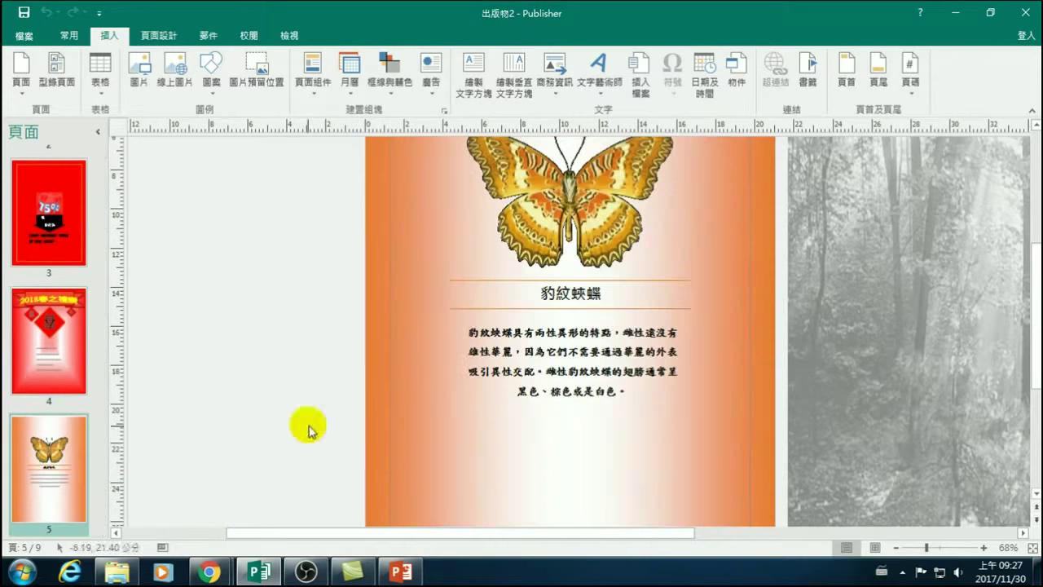
{"action": "left_click", "coordinate": [1033, 548]}
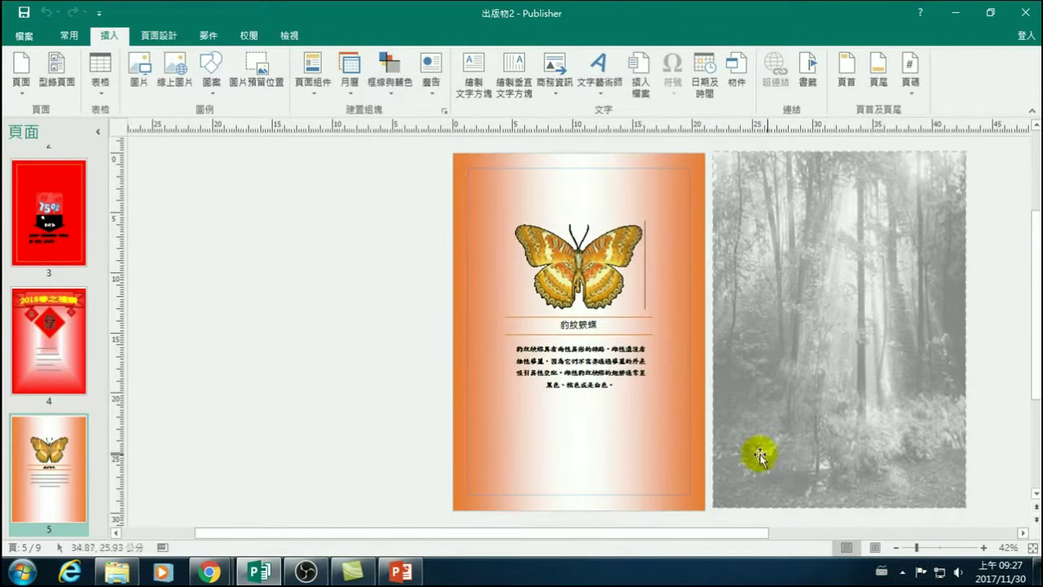
{"action": "left_click", "coordinate": [595, 358]}
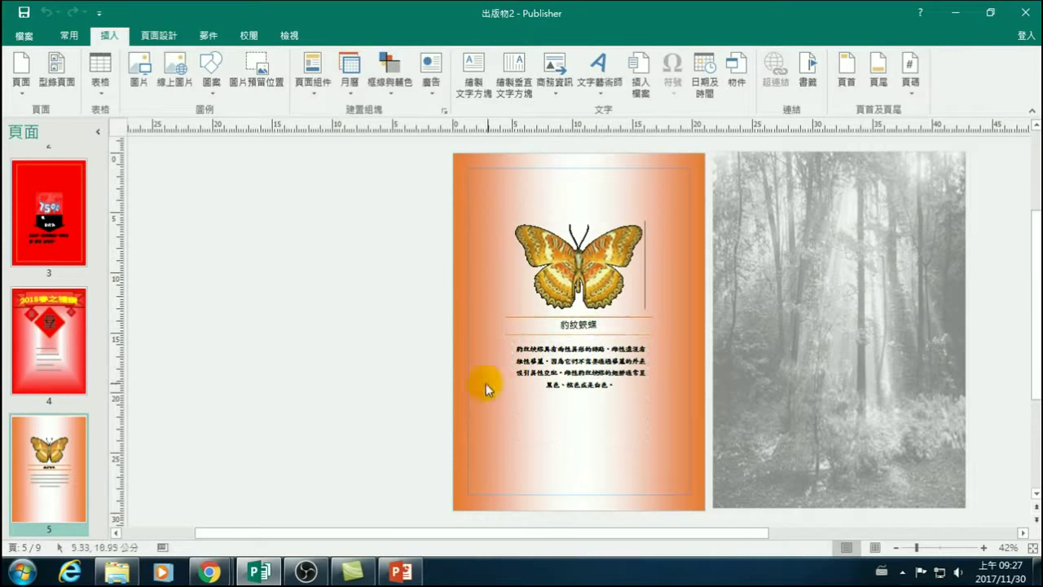
{"action": "scroll", "coordinate": [537, 385], "scroll_direction": "down", "scroll_amount": 1}
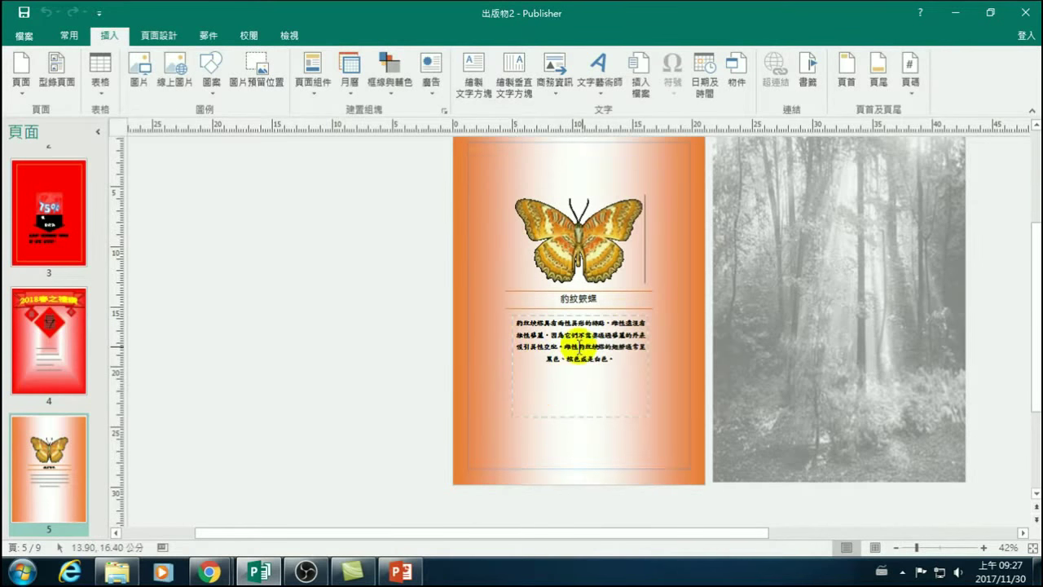
{"action": "scroll", "coordinate": [77, 424], "scroll_direction": "down", "scroll_amount": 5}
Flip through pages 6, 5, 6 and 7, ending on the blank orange-bordered page 8.
{"action": "left_click", "coordinate": [63, 334]}
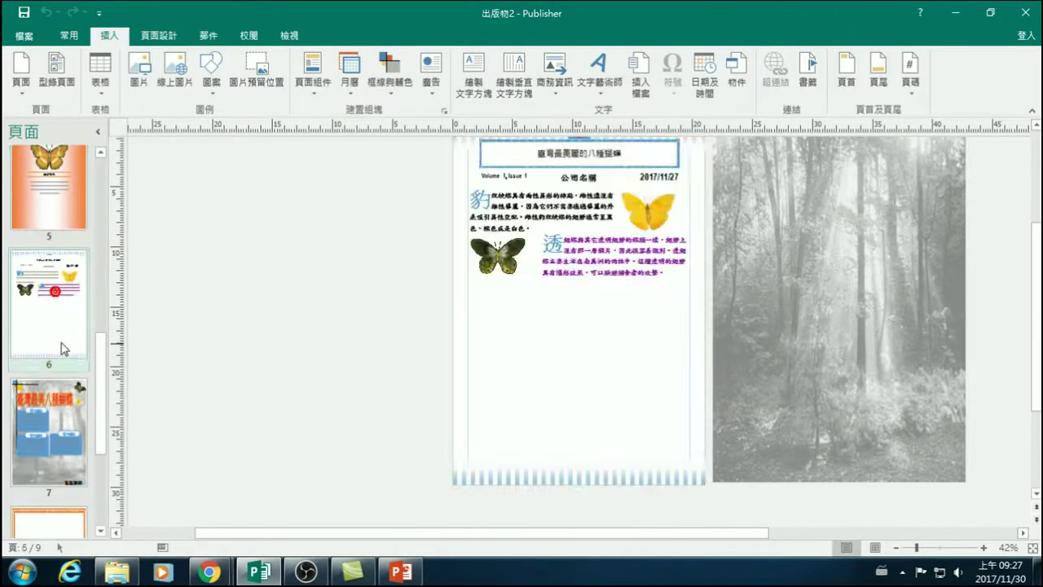
{"action": "left_click", "coordinate": [53, 204]}
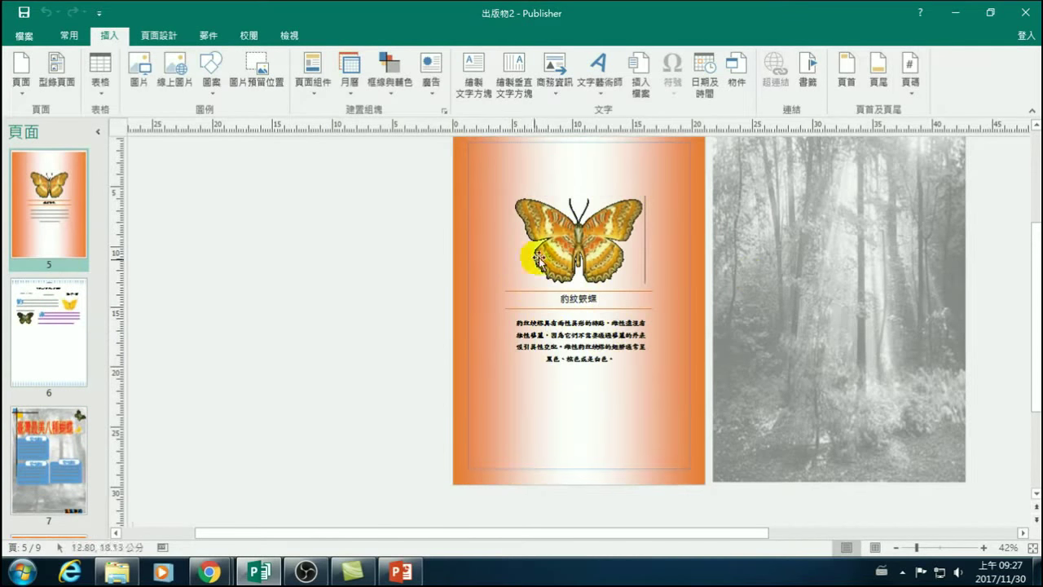
{"action": "left_click", "coordinate": [56, 337]}
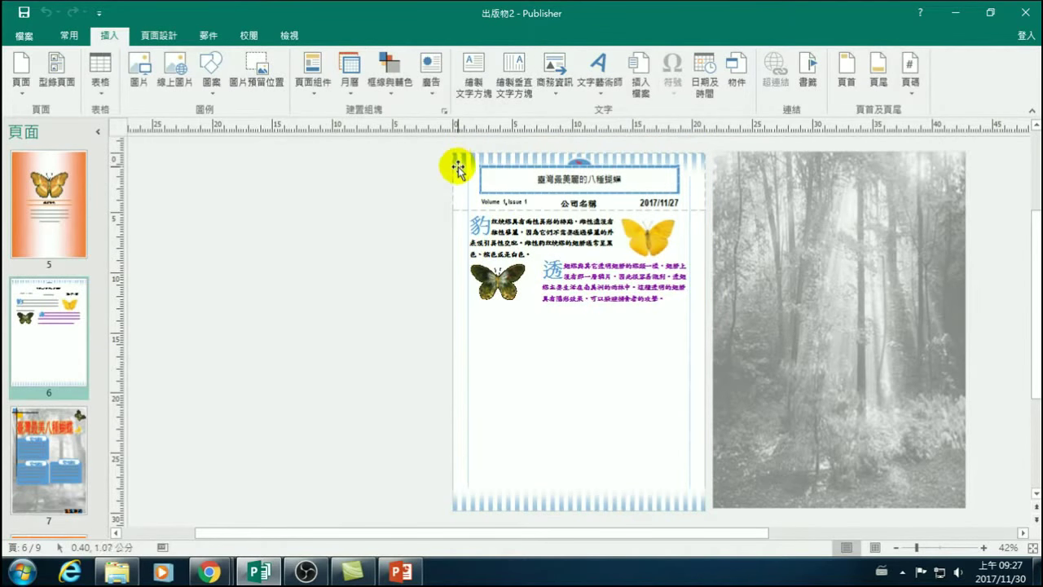
{"action": "left_click", "coordinate": [47, 420]}
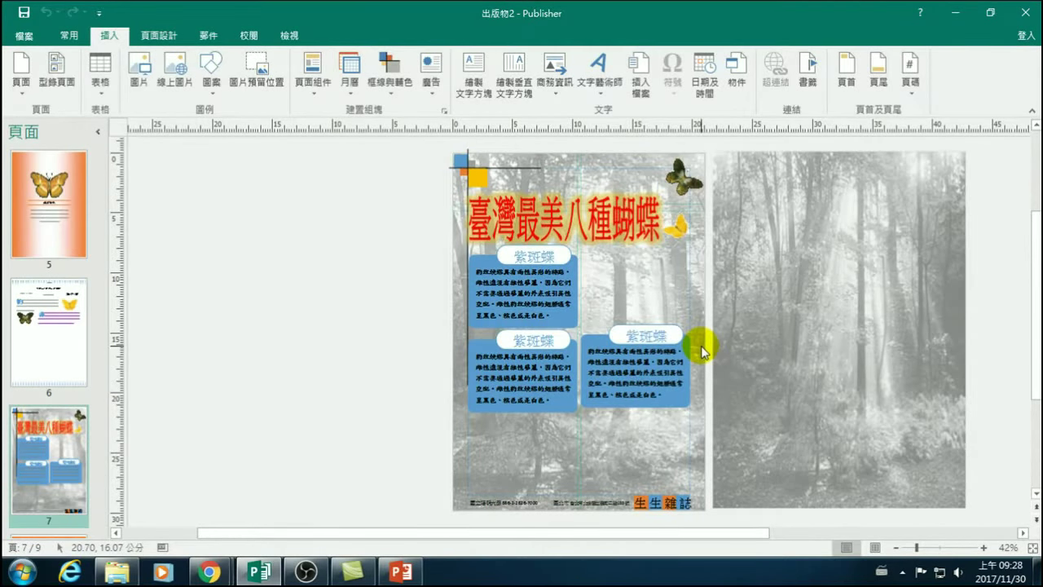
{"action": "scroll", "coordinate": [34, 430], "scroll_direction": "down", "scroll_amount": 2}
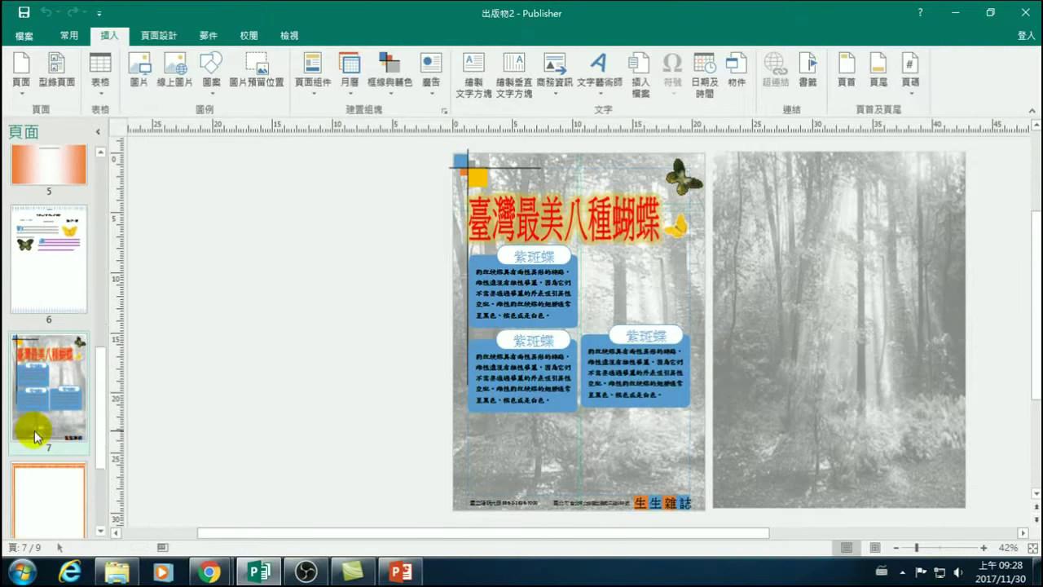
{"action": "scroll", "coordinate": [34, 431], "scroll_direction": "down", "scroll_amount": 1}
{"action": "left_click", "coordinate": [45, 358]}
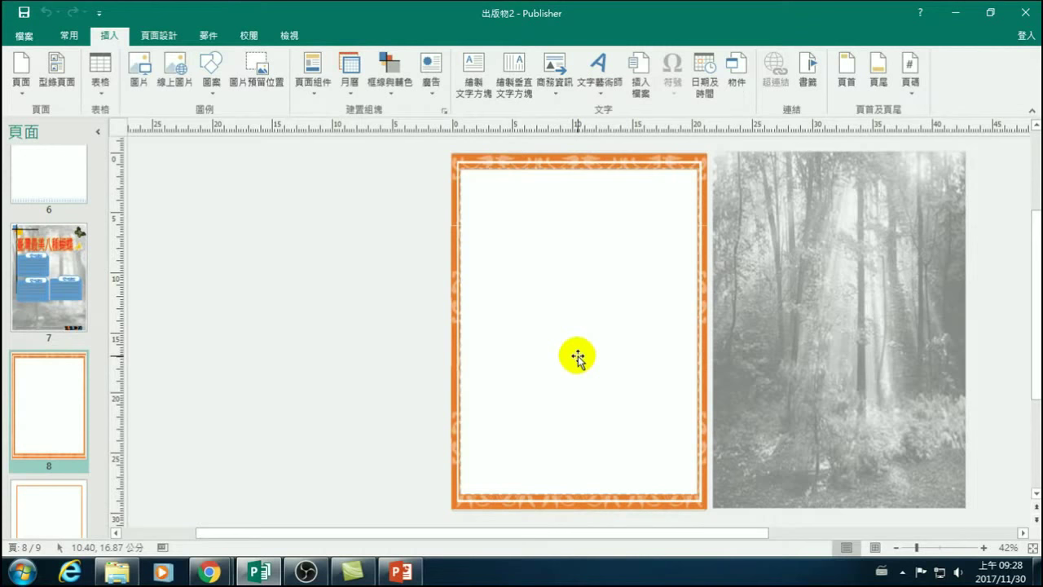
{"action": "scroll", "coordinate": [42, 323], "scroll_direction": "up", "scroll_amount": 5}
{"action": "scroll", "coordinate": [42, 322], "scroll_direction": "up", "scroll_amount": 4}
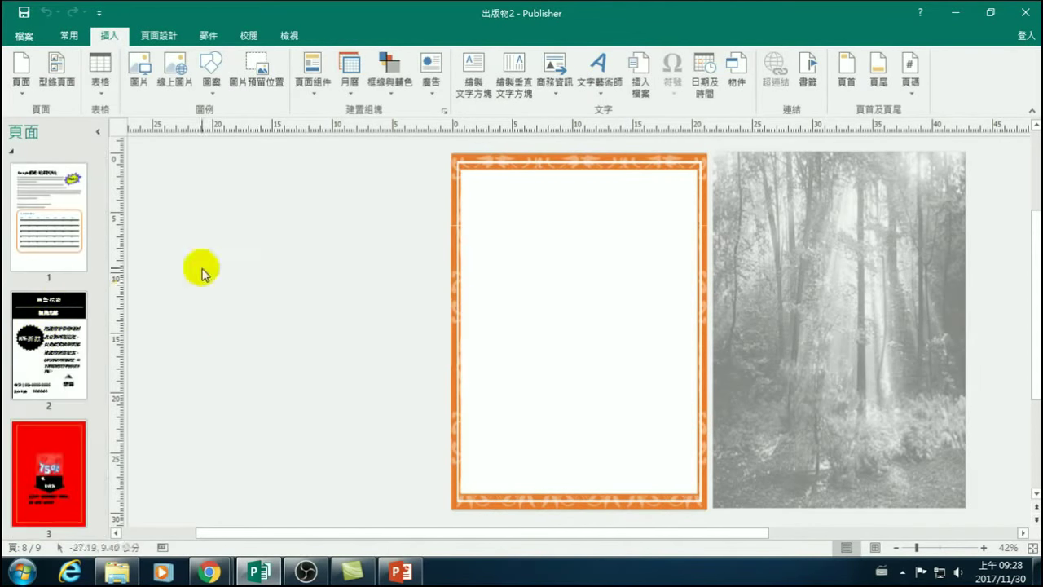
Select the white rectangle on page 8, then return to page 1's December 2017 calendar article.
{"action": "left_click", "coordinate": [511, 219]}
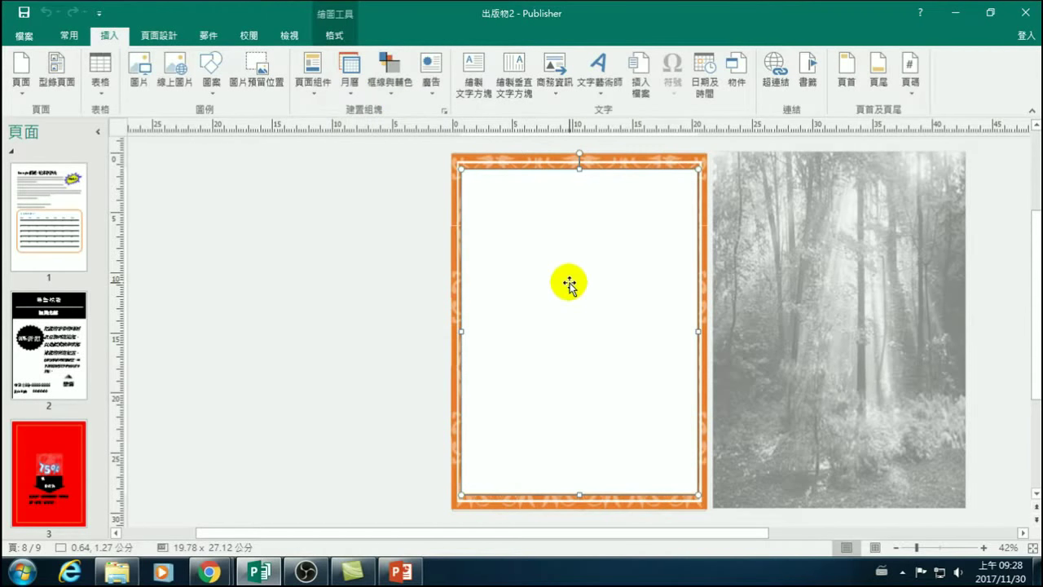
{"action": "left_click", "coordinate": [37, 219]}
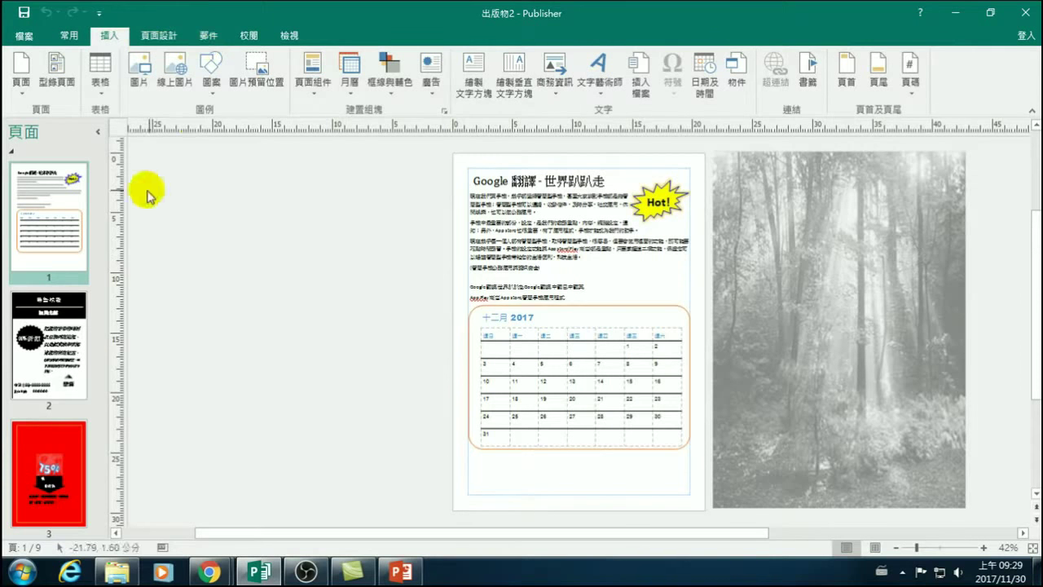
{"action": "left_click", "coordinate": [117, 570]}
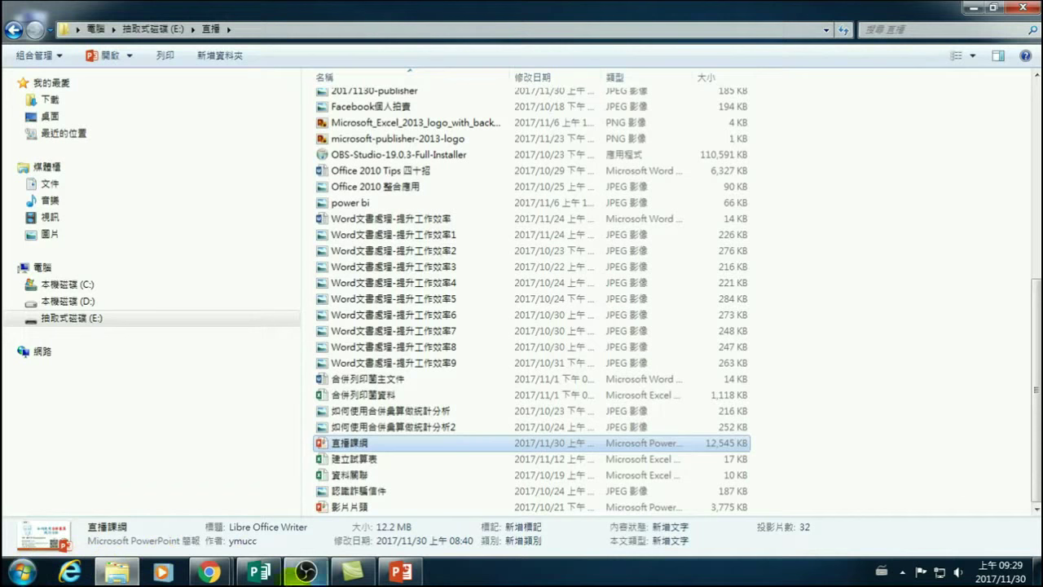
{"action": "mouse_move", "coordinate": [252, 575]}
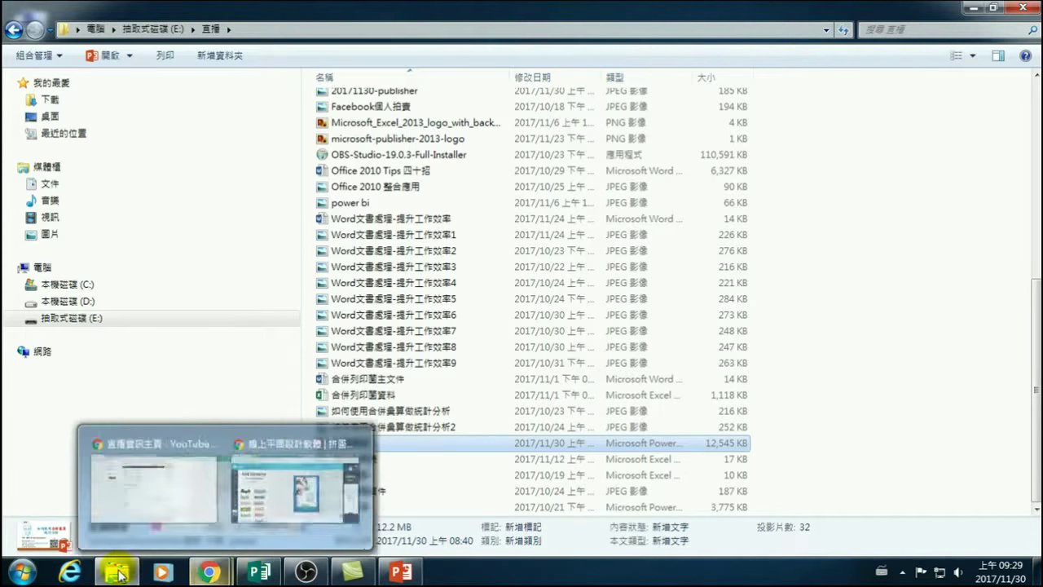
{"action": "mouse_move", "coordinate": [116, 574]}
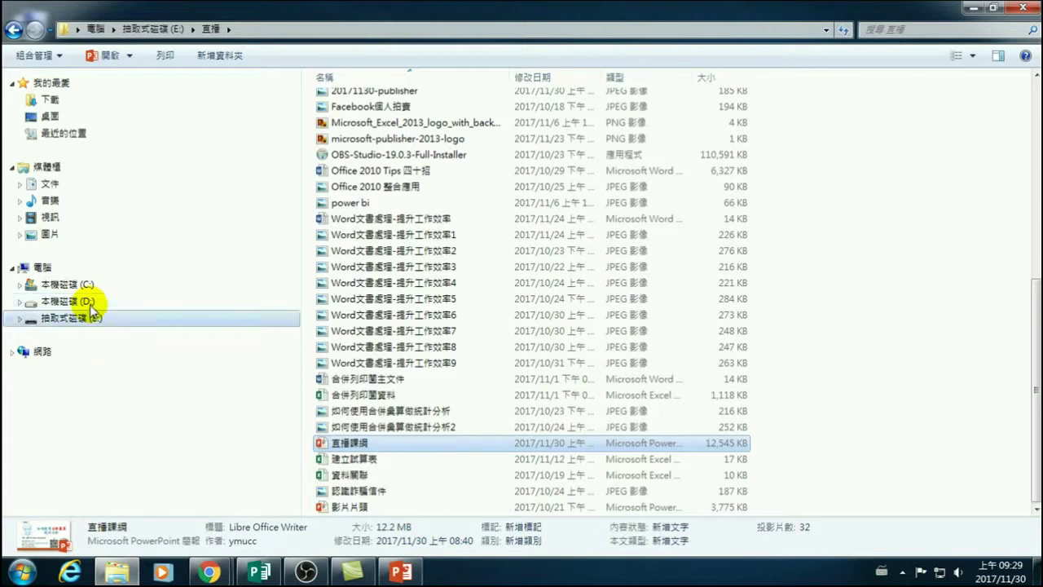
Select page 1's text box and browse the font list, leaving it in 新細明體.
{"action": "left_click", "coordinate": [259, 572]}
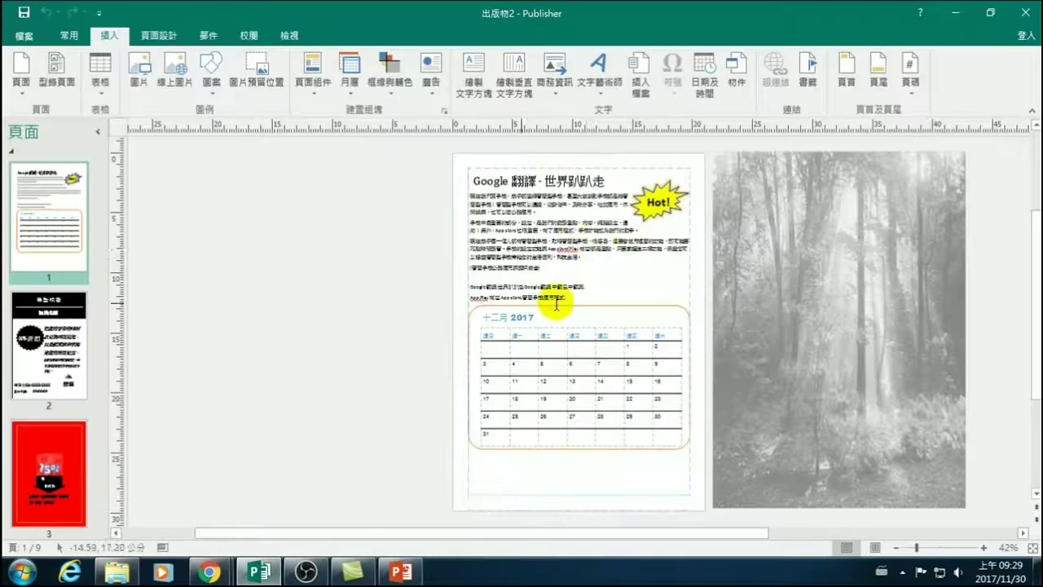
{"action": "left_click", "coordinate": [528, 230]}
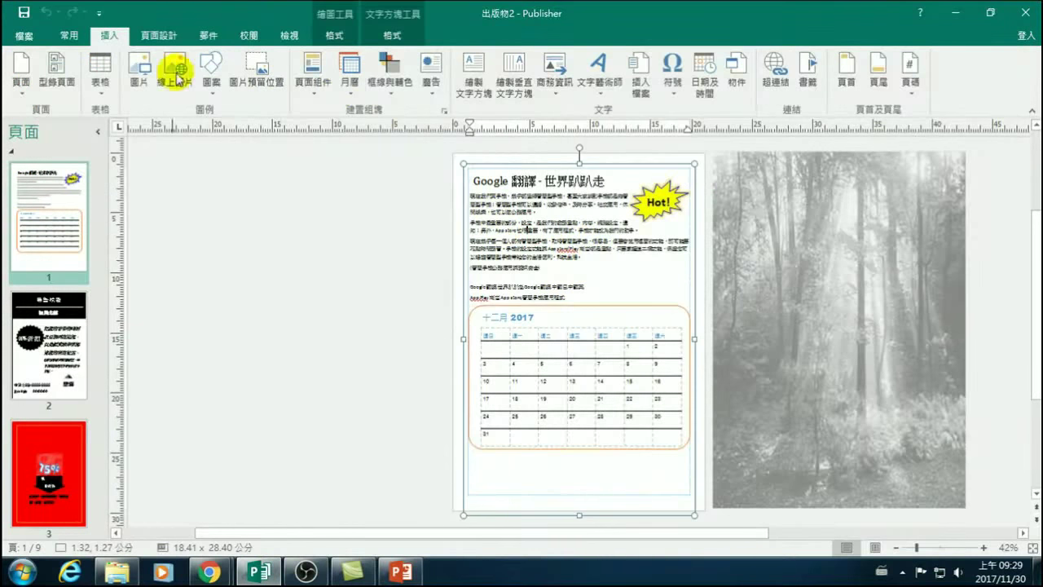
{"action": "left_click", "coordinate": [70, 36]}
{"action": "left_click", "coordinate": [193, 62]}
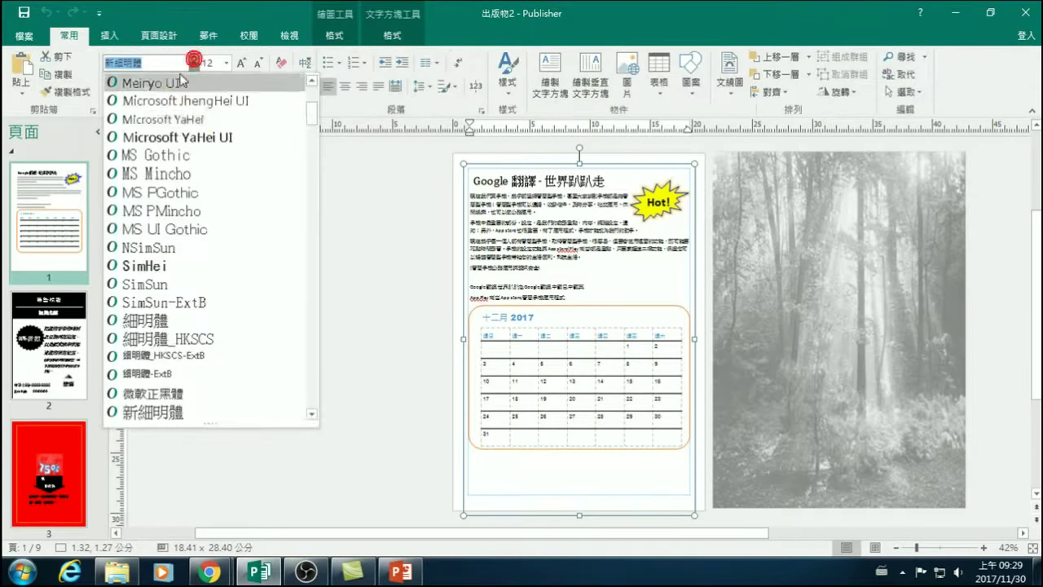
{"action": "scroll", "coordinate": [189, 145], "scroll_direction": "up", "scroll_amount": 4}
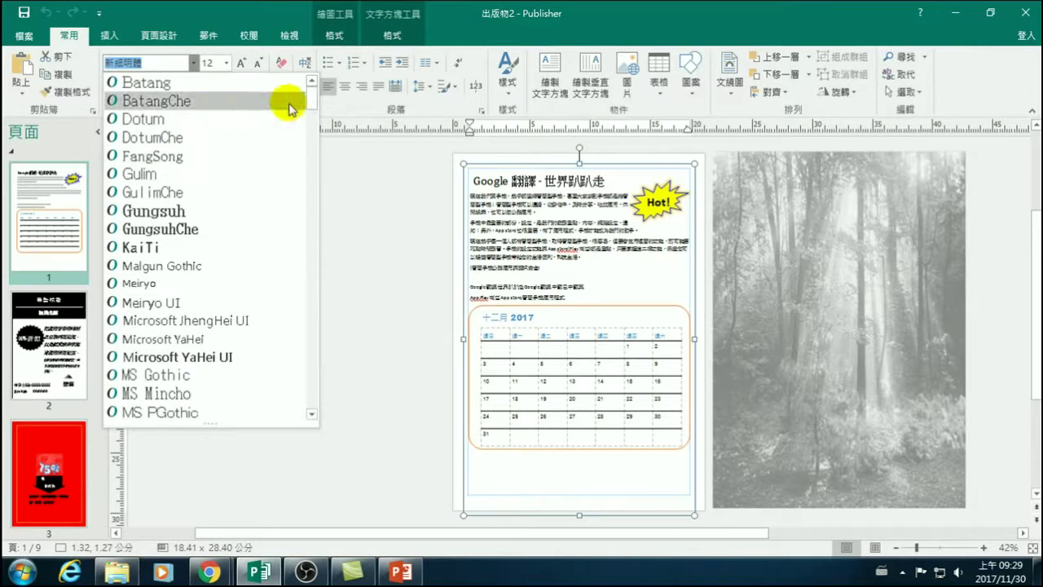
{"action": "left_click_drag", "start_coordinate": [311, 93], "coordinate": [318, 126]}
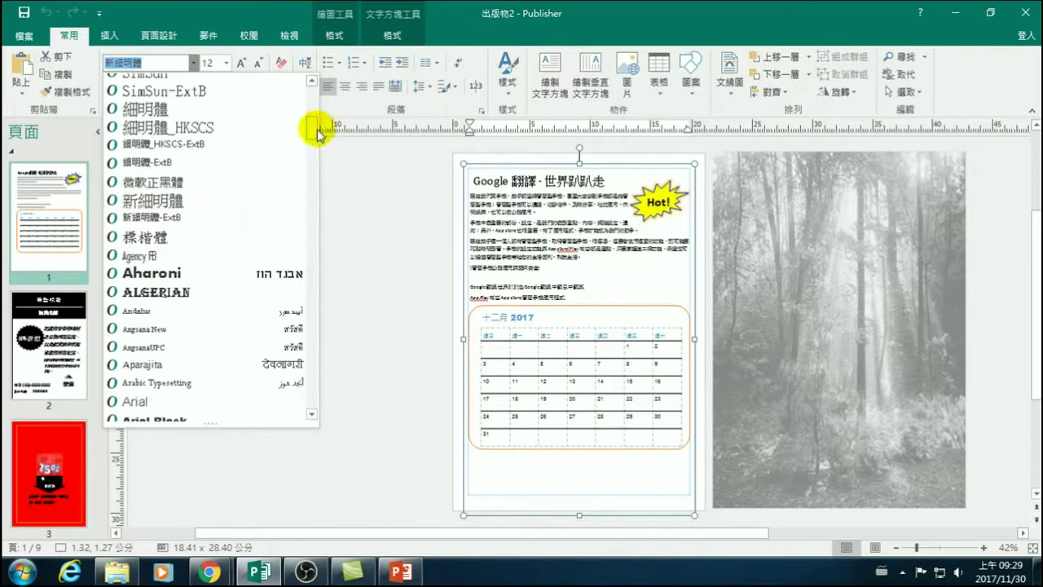
{"action": "left_click_drag", "start_coordinate": [315, 128], "coordinate": [314, 89]}
{"action": "left_click", "coordinate": [385, 334]}
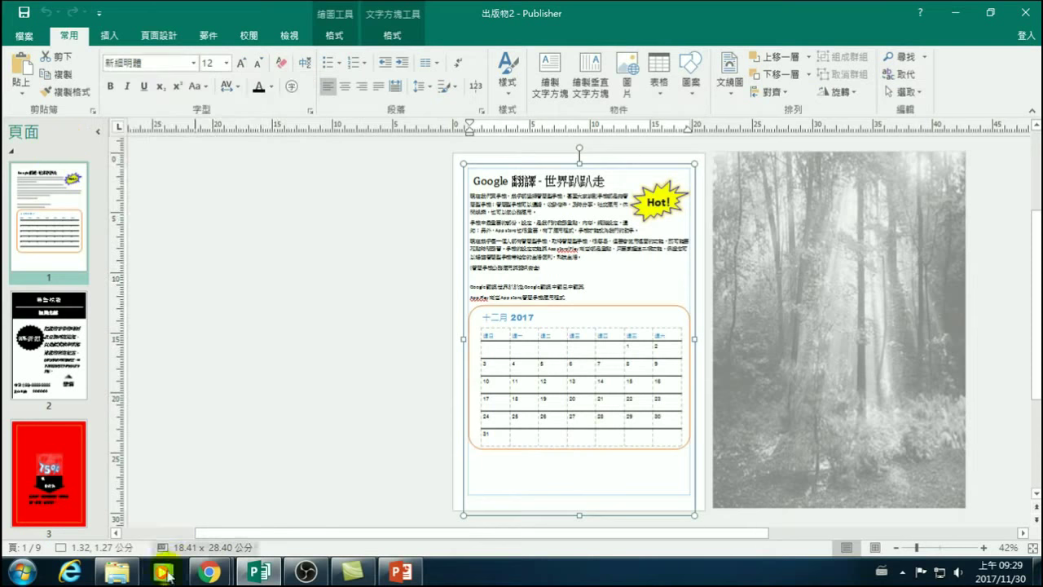
{"action": "left_click", "coordinate": [202, 575]}
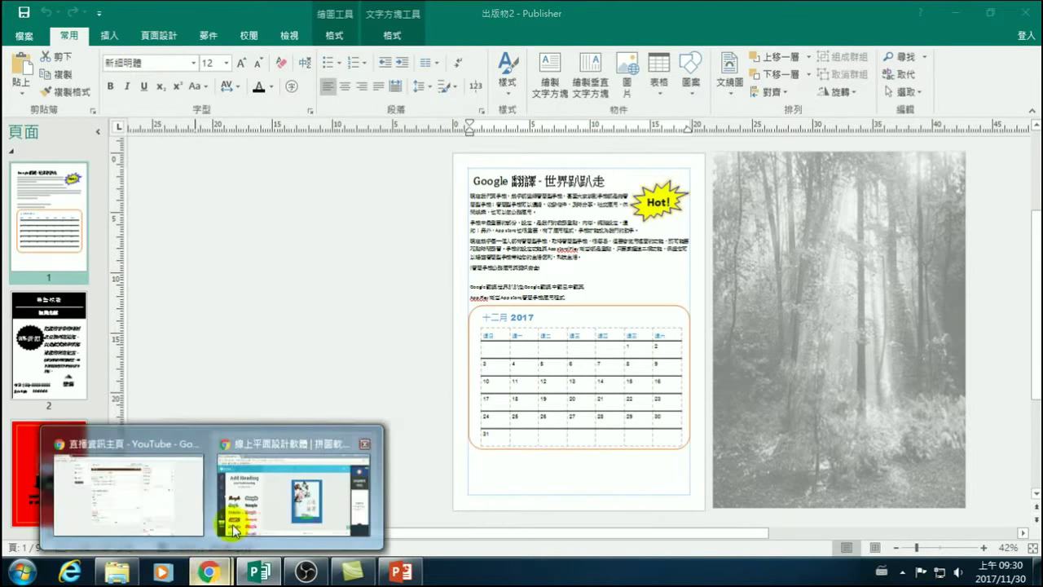
Open a new maximized Chrome window and sign out of the Google account.
{"action": "right_click", "coordinate": [209, 575]}
{"action": "left_click", "coordinate": [209, 496]}
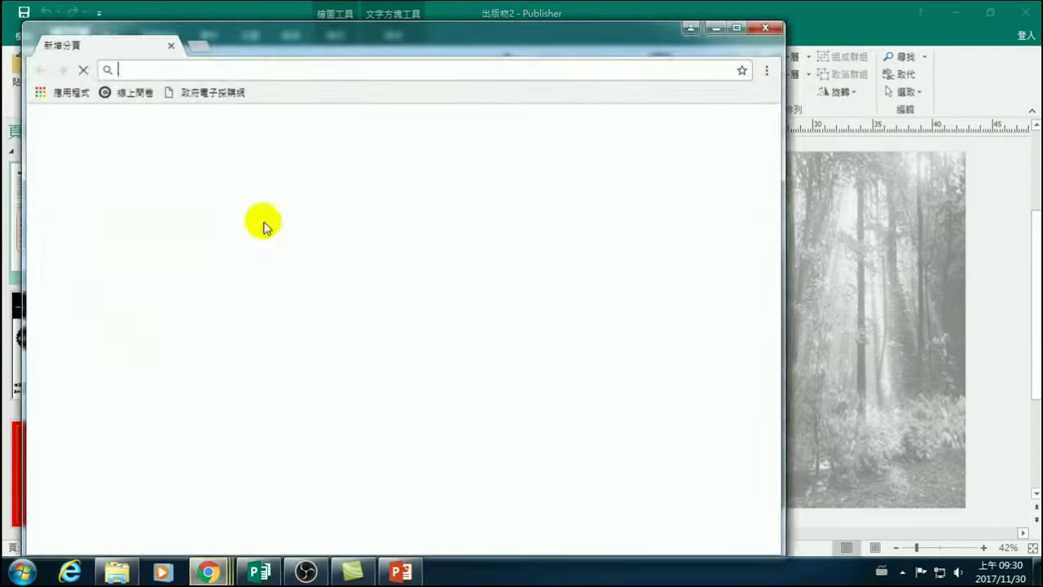
{"action": "left_click", "coordinate": [736, 27]}
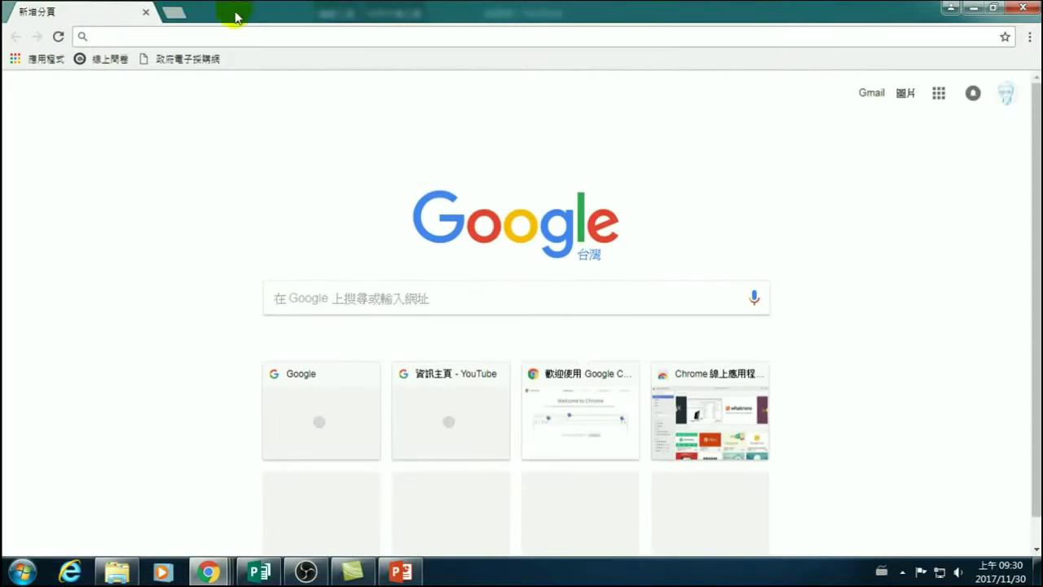
{"action": "left_click", "coordinate": [1007, 92]}
{"action": "left_click", "coordinate": [982, 235]}
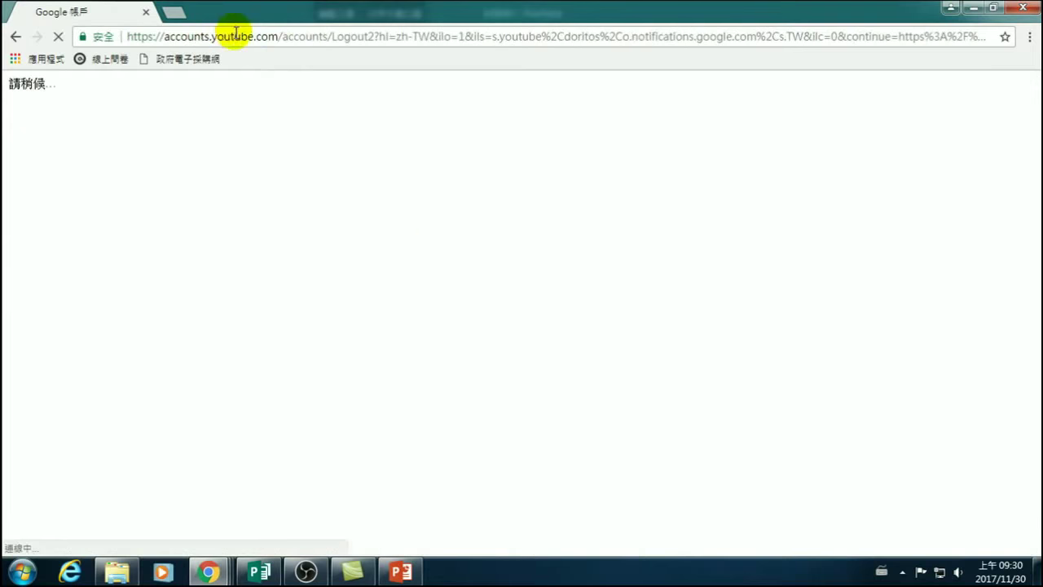
Load the goo.gl short link for the published course table.
{"action": "left_click", "coordinate": [244, 37]}
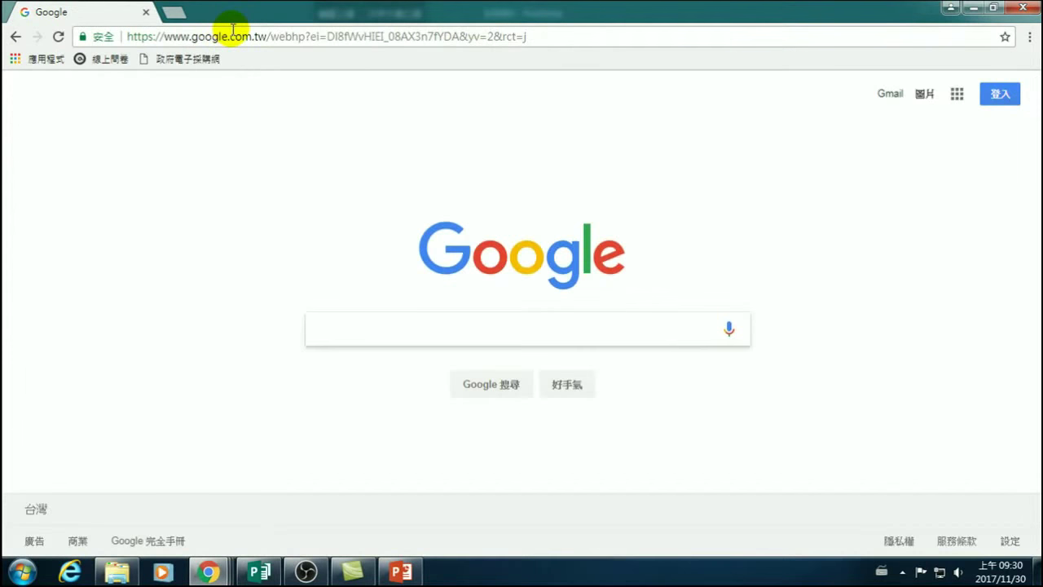
{"action": "left_click", "coordinate": [229, 37]}
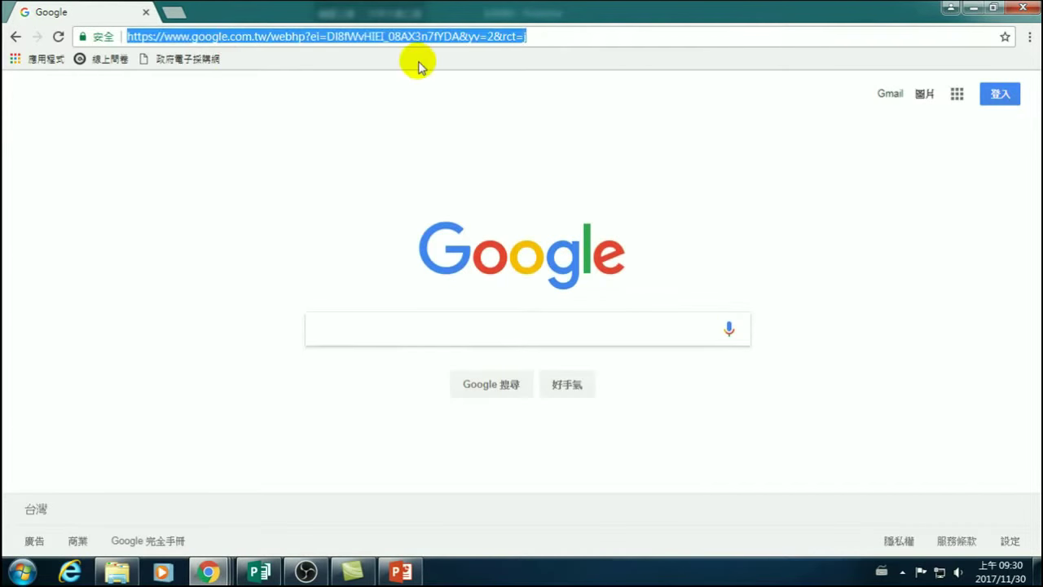
{"action": "type", "text": "https"}
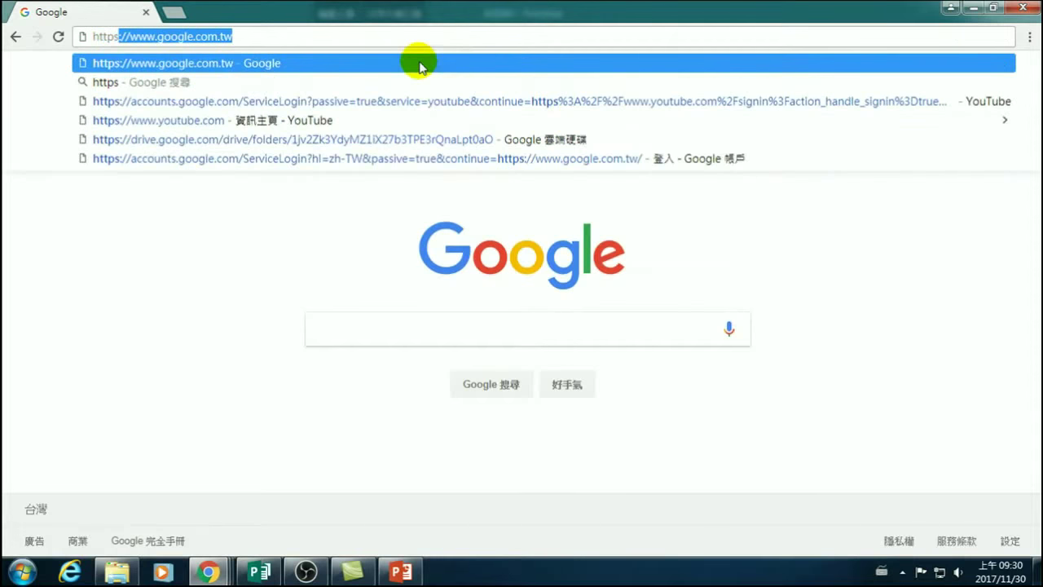
{"action": "type", "text": "://pion"}
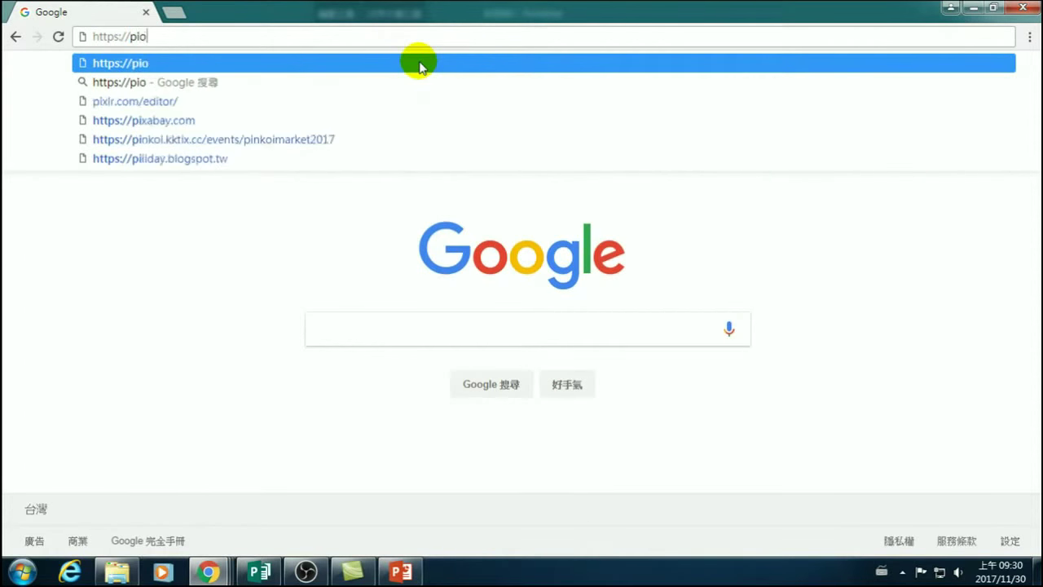
{"action": "key", "text": "BackSpace"}
{"action": "key", "text": "BackSpace"}
{"action": "key", "text": "BackSpace"}
{"action": "key", "text": "BackSpace"}
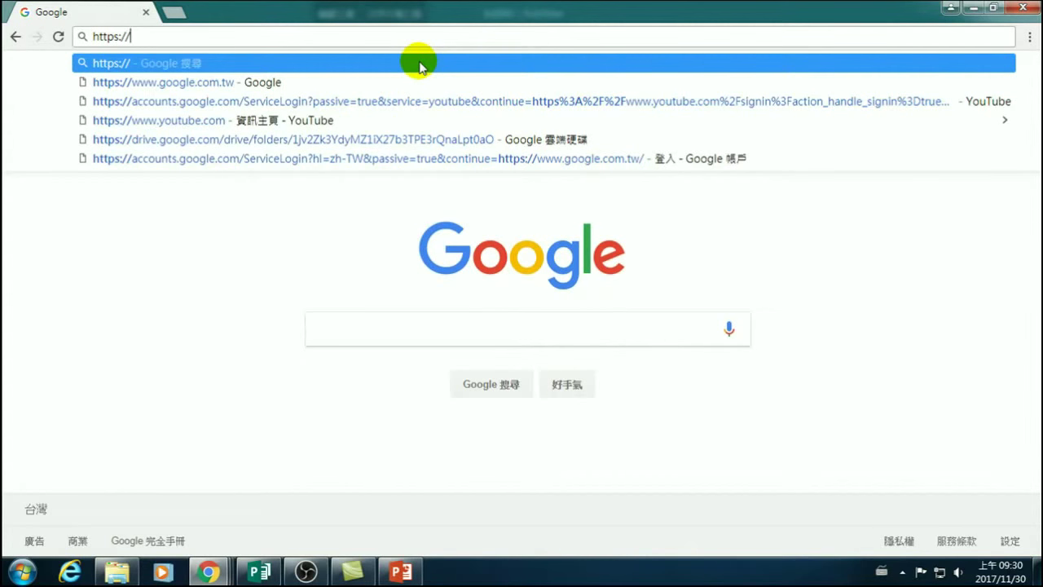
{"action": "type", "text": "goo.g"}
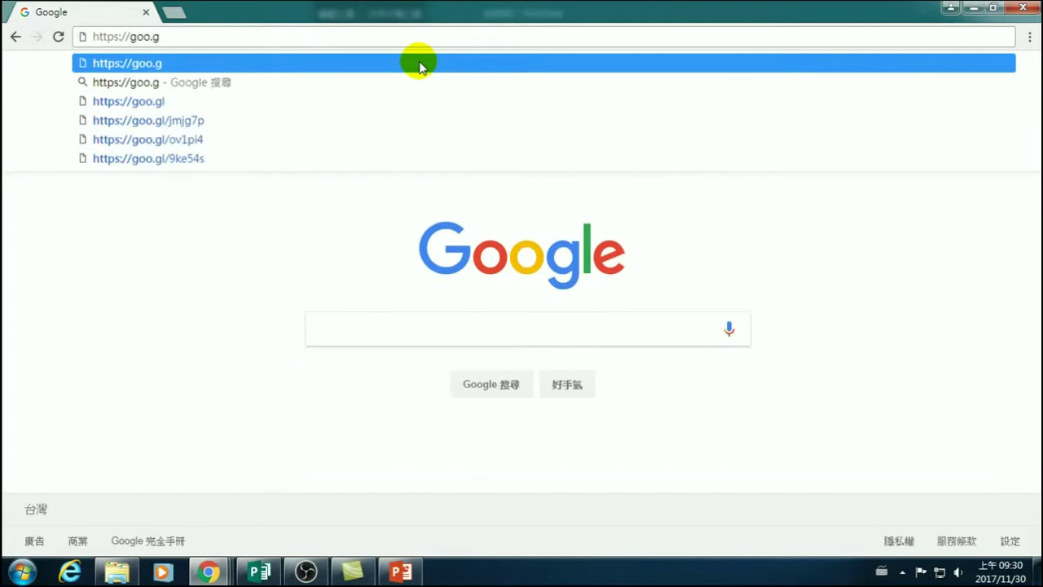
{"action": "type", "text": "l/ytzRxT"}
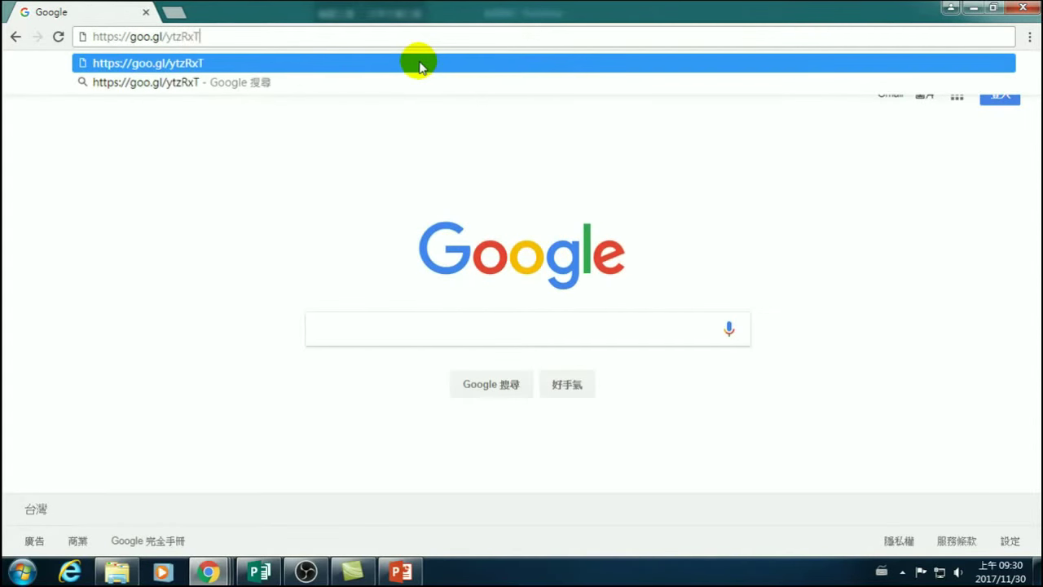
{"action": "key", "text": "Return"}
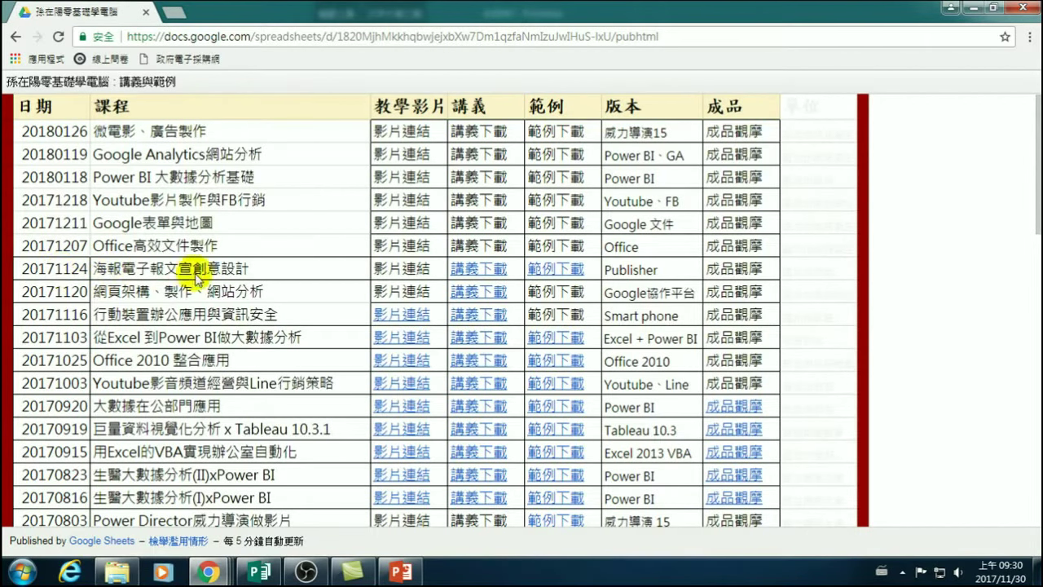
Open the 範例下載 Google Drive folder from the 20171124 Publisher row.
{"action": "left_click", "coordinate": [560, 271]}
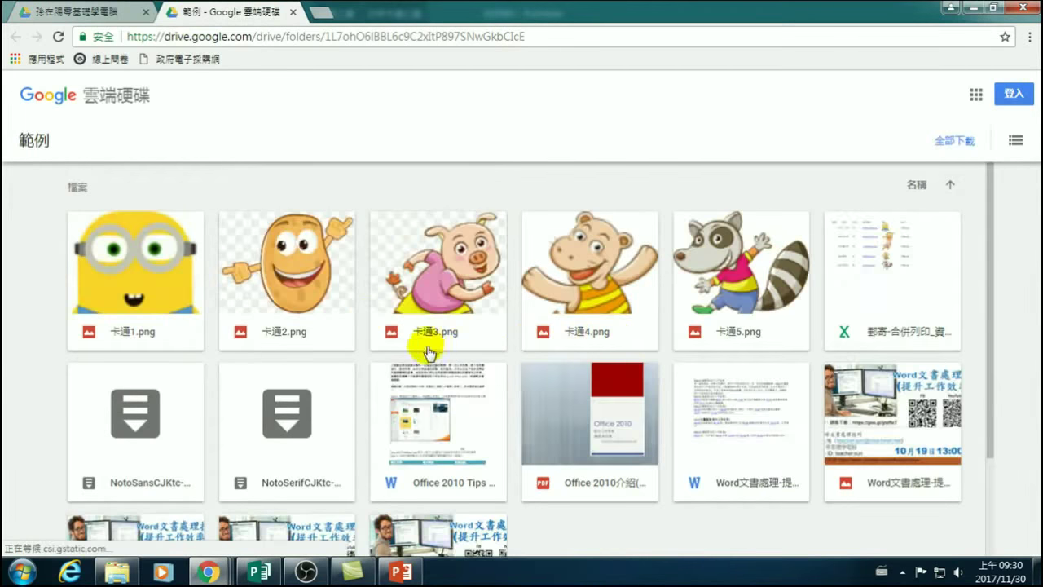
Download NotoSerifCJKtc-hinted.zip from the 範例 folder, bypassing the virus-scan warning.
{"action": "scroll", "coordinate": [428, 347], "scroll_direction": "down", "scroll_amount": 1}
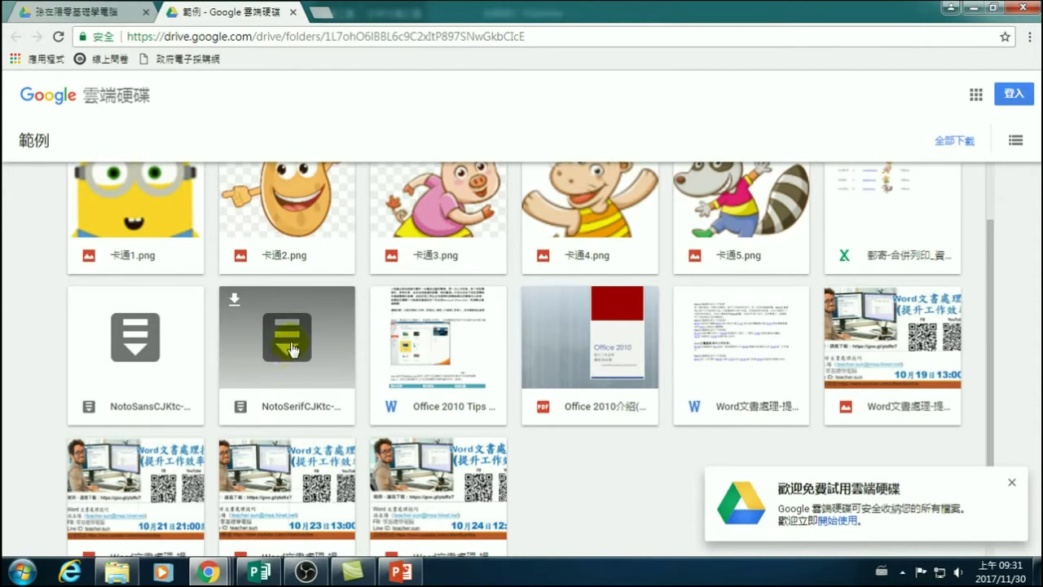
{"action": "left_click", "coordinate": [232, 298]}
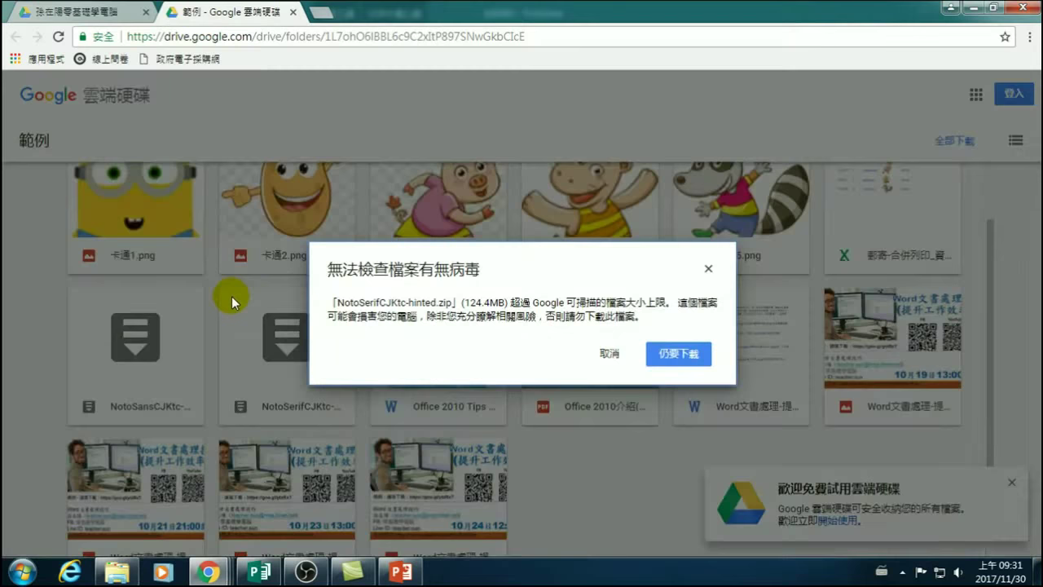
{"action": "key", "text": "Return"}
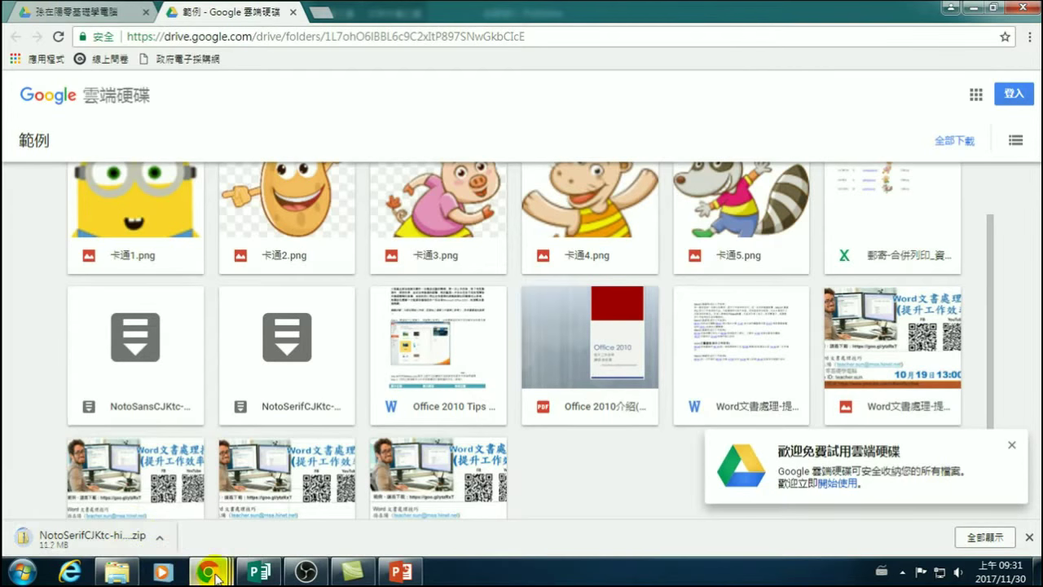
{"action": "mouse_move", "coordinate": [216, 577]}
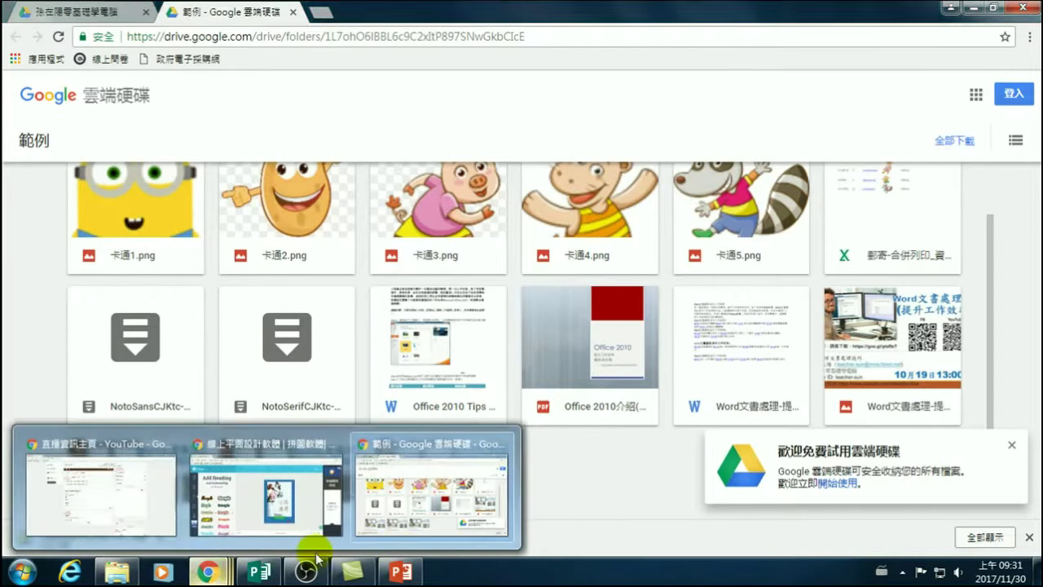
In a new Chrome window, search Google for 中文字型 免費.
{"action": "right_click", "coordinate": [205, 575]}
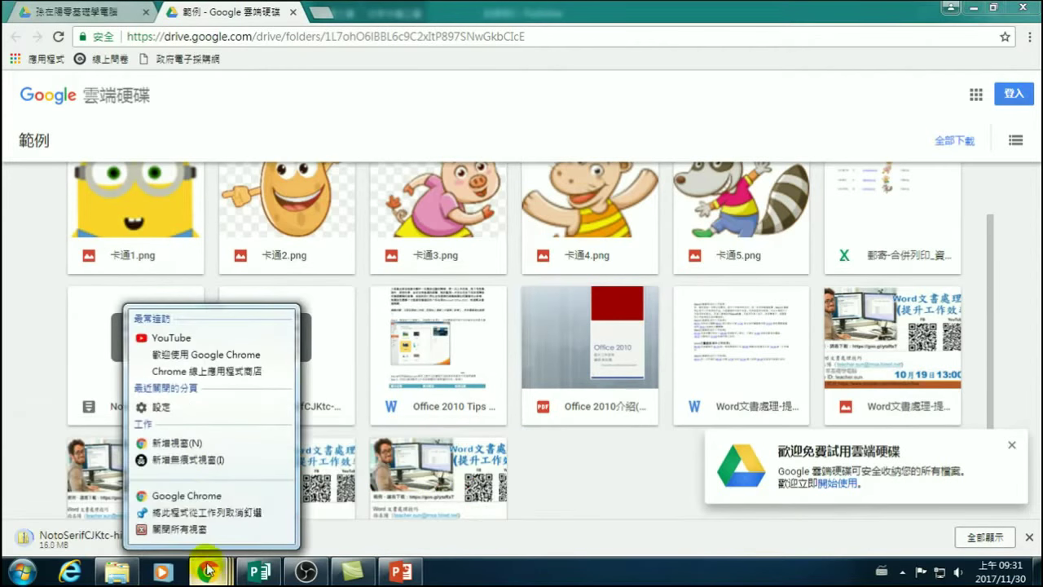
{"action": "left_click", "coordinate": [188, 499]}
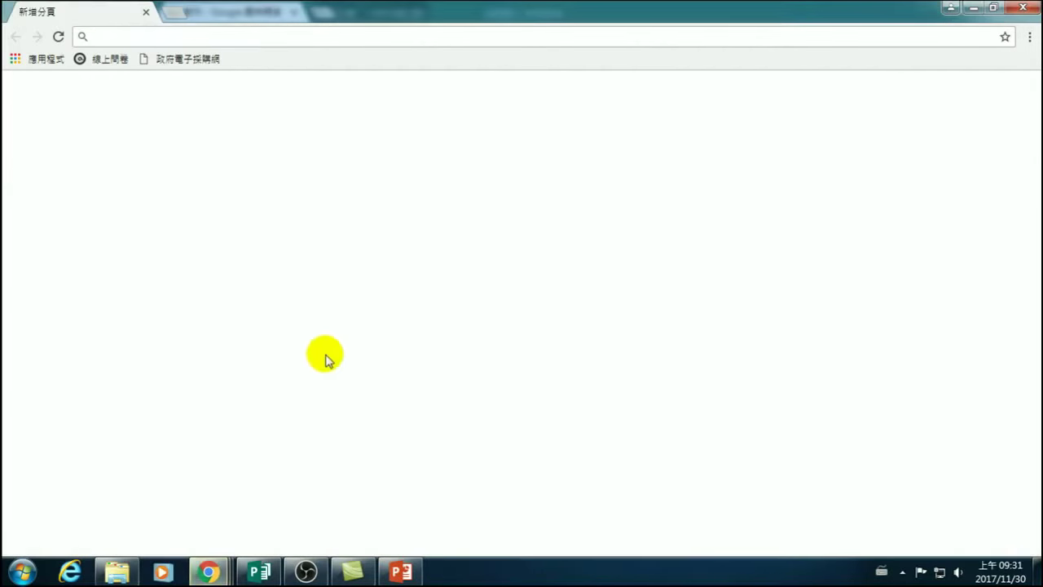
{"action": "left_click", "coordinate": [396, 296]}
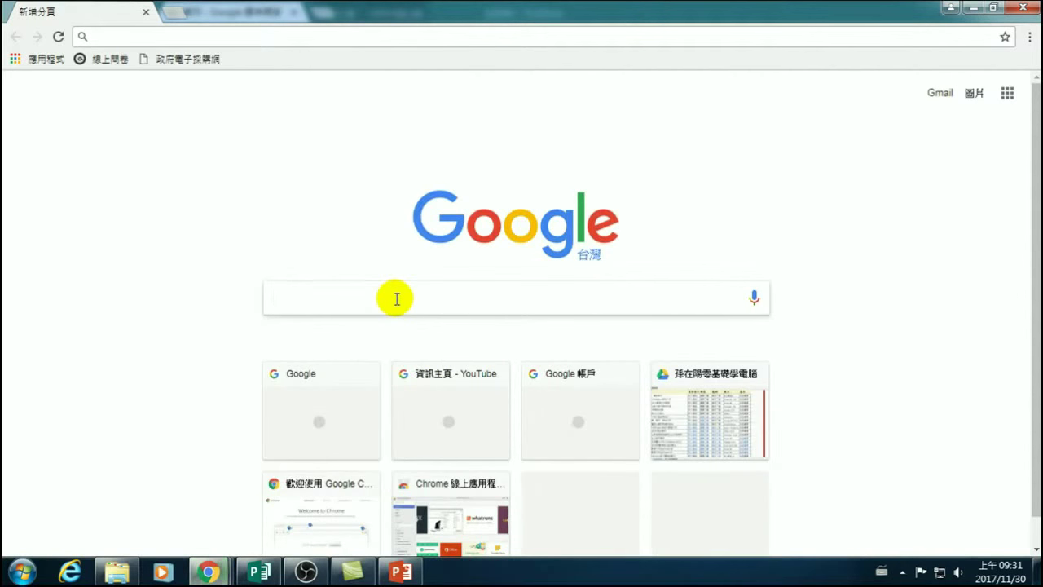
{"action": "type", "text": "a"}
{"action": "key", "text": "BackSpace"}
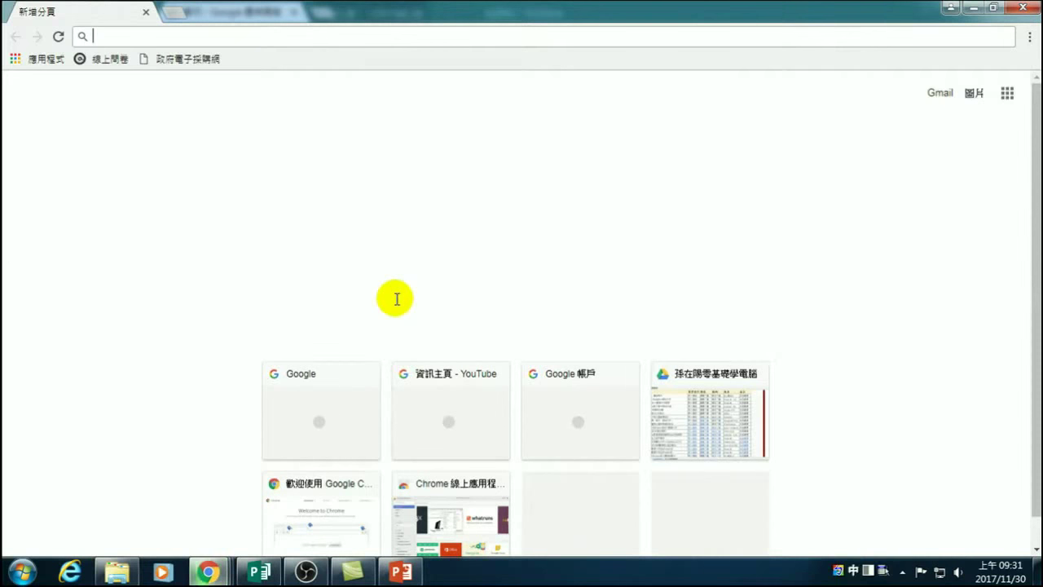
{"action": "type", "text": "中文"}
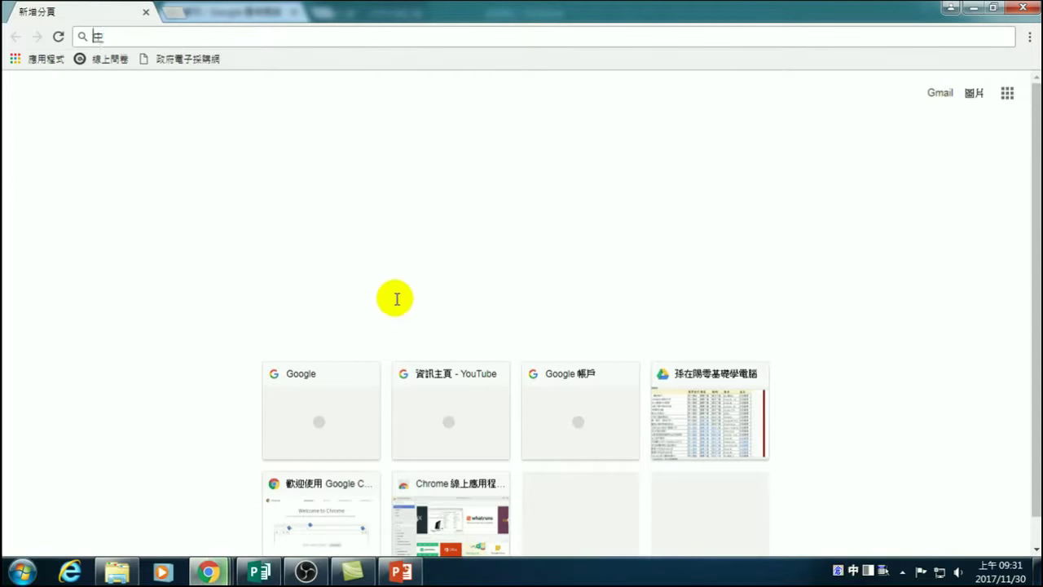
{"action": "type", "text": "字"}
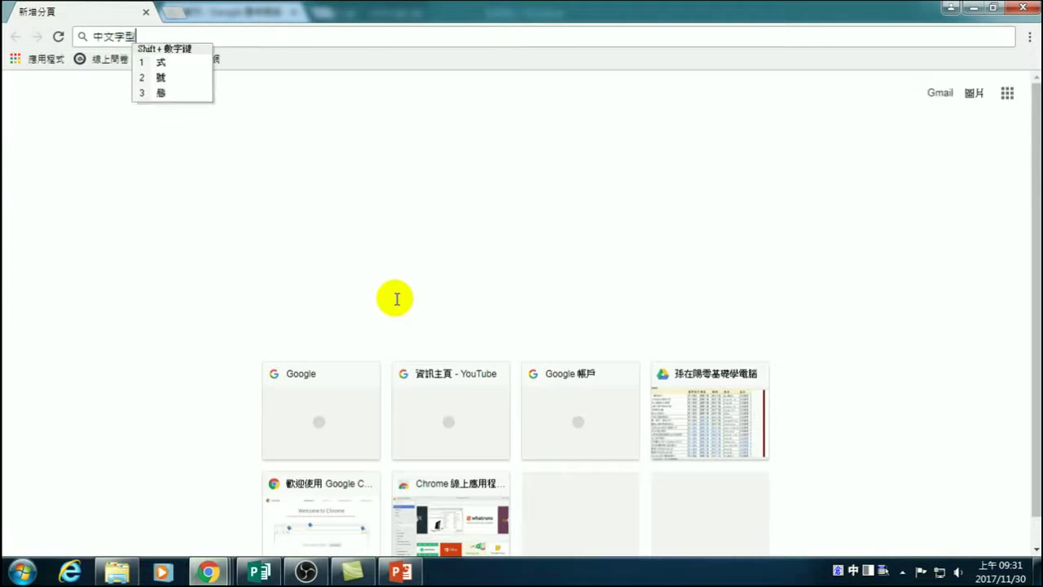
{"action": "type", "text": "型 免費"}
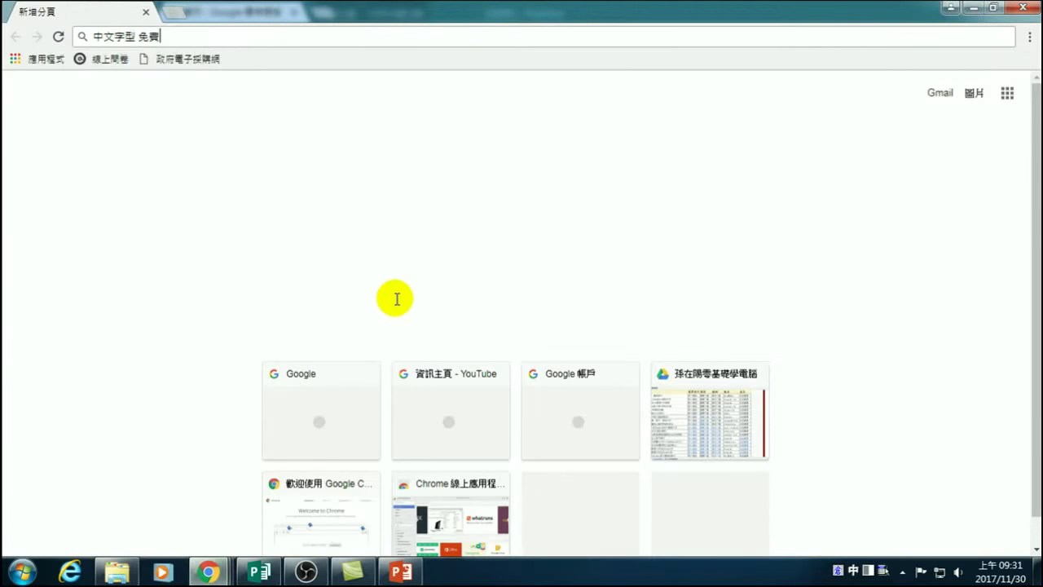
{"action": "key", "text": "Return"}
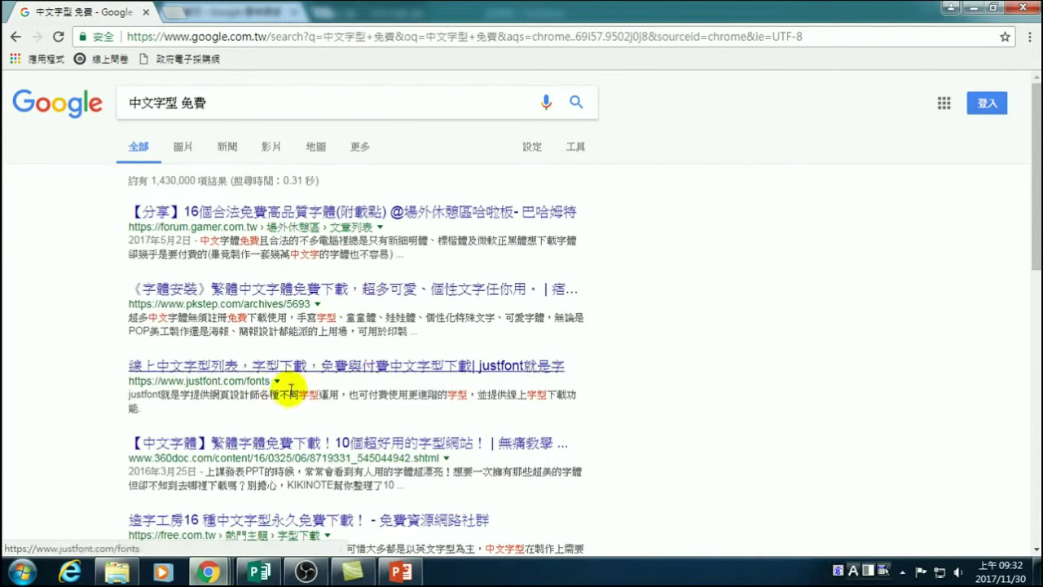
Open the free.com.tw article on 思源柔黑體 and scroll down to its download links.
{"action": "scroll", "coordinate": [295, 433], "scroll_direction": "down", "scroll_amount": 3}
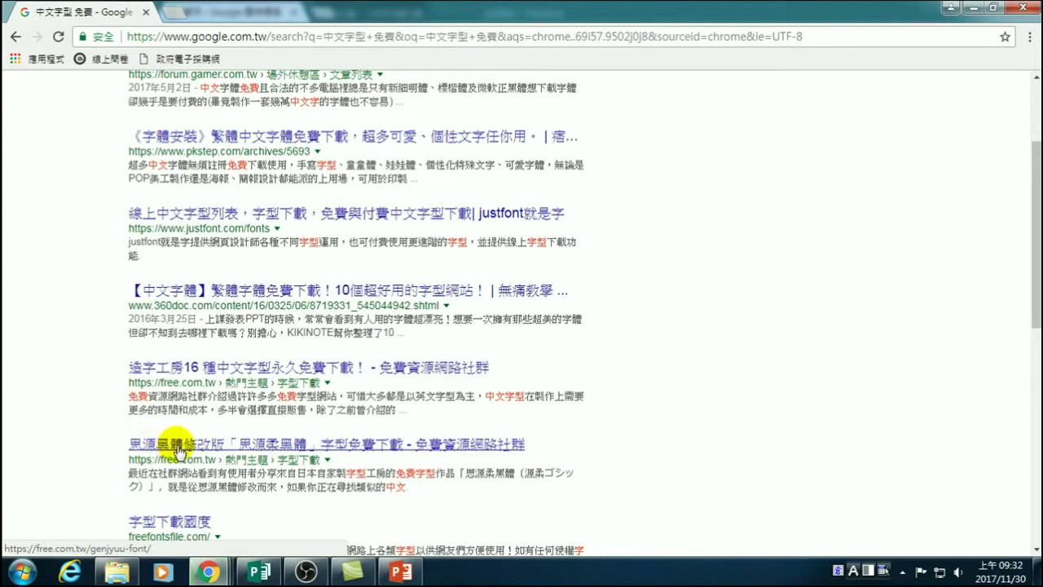
{"action": "left_click", "coordinate": [358, 450]}
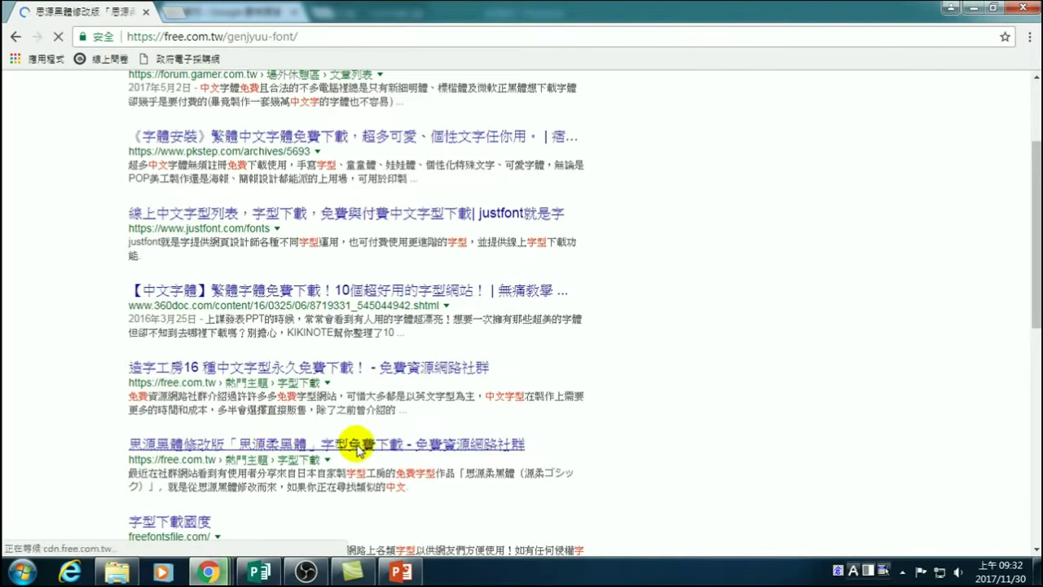
{"action": "scroll", "coordinate": [300, 383], "scroll_direction": "down", "scroll_amount": 3}
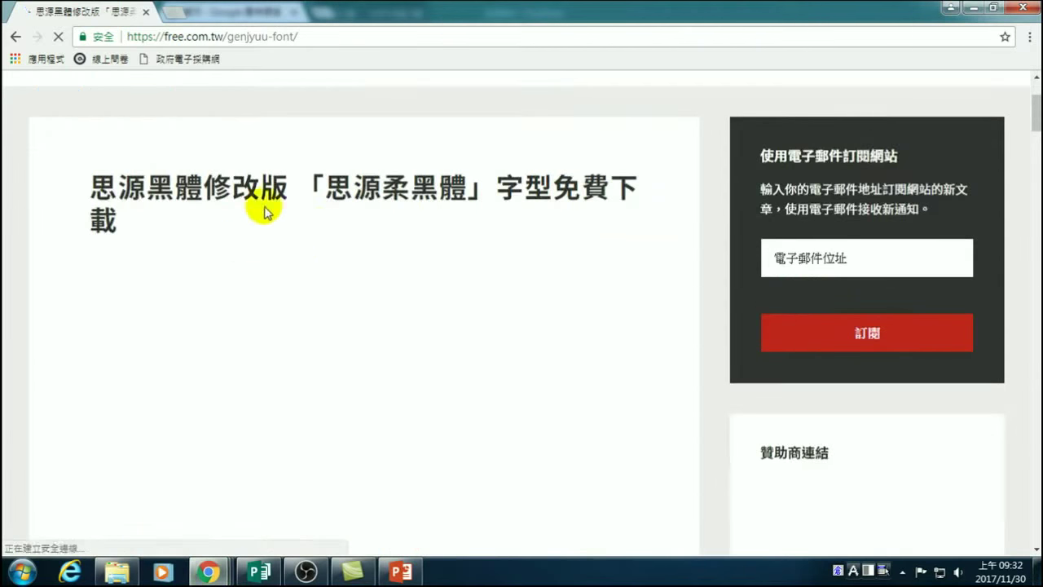
{"action": "scroll", "coordinate": [303, 326], "scroll_direction": "down", "scroll_amount": 3}
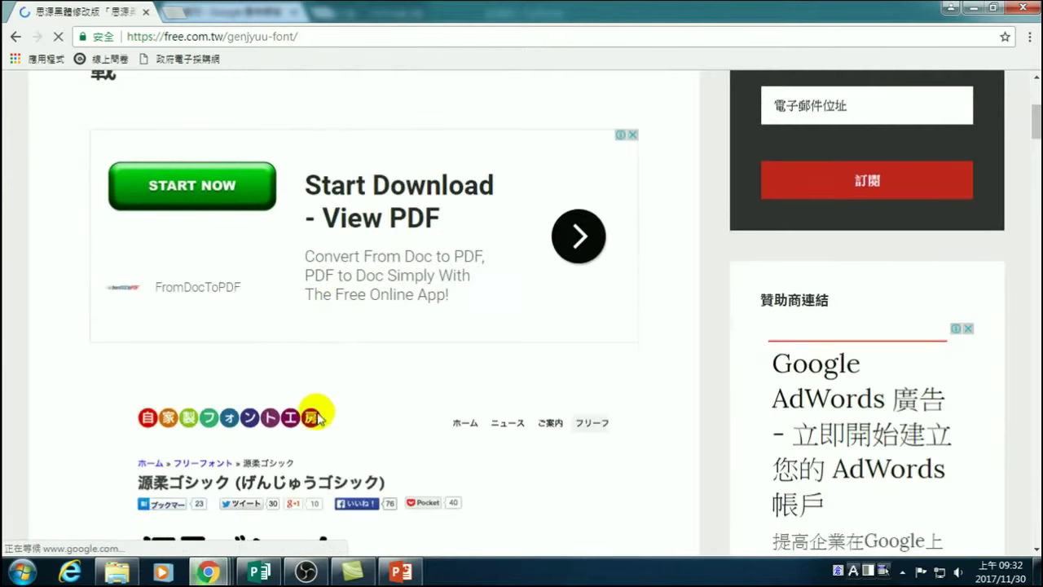
{"action": "scroll", "coordinate": [315, 412], "scroll_direction": "down", "scroll_amount": 5}
{"action": "scroll", "coordinate": [368, 383], "scroll_direction": "down", "scroll_amount": 1}
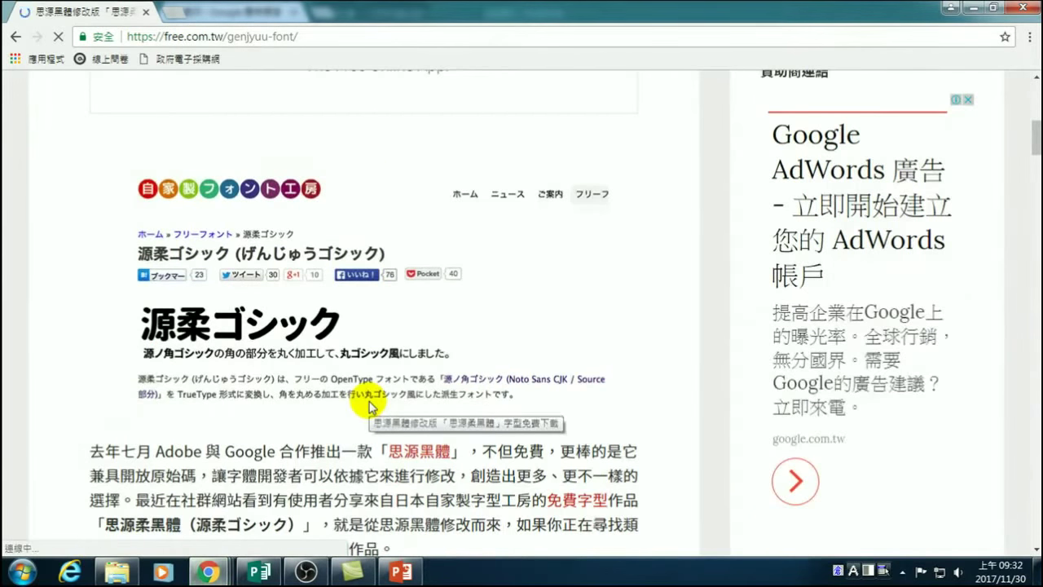
{"action": "scroll", "coordinate": [326, 436], "scroll_direction": "down", "scroll_amount": 2}
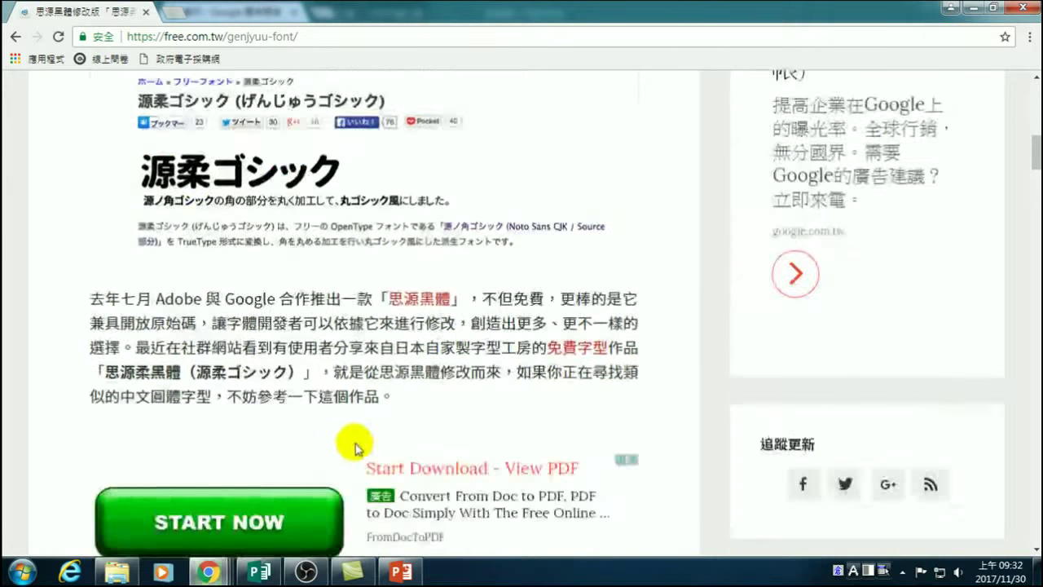
{"action": "scroll", "coordinate": [371, 445], "scroll_direction": "down", "scroll_amount": 3}
{"action": "scroll", "coordinate": [106, 366], "scroll_direction": "down", "scroll_amount": 1}
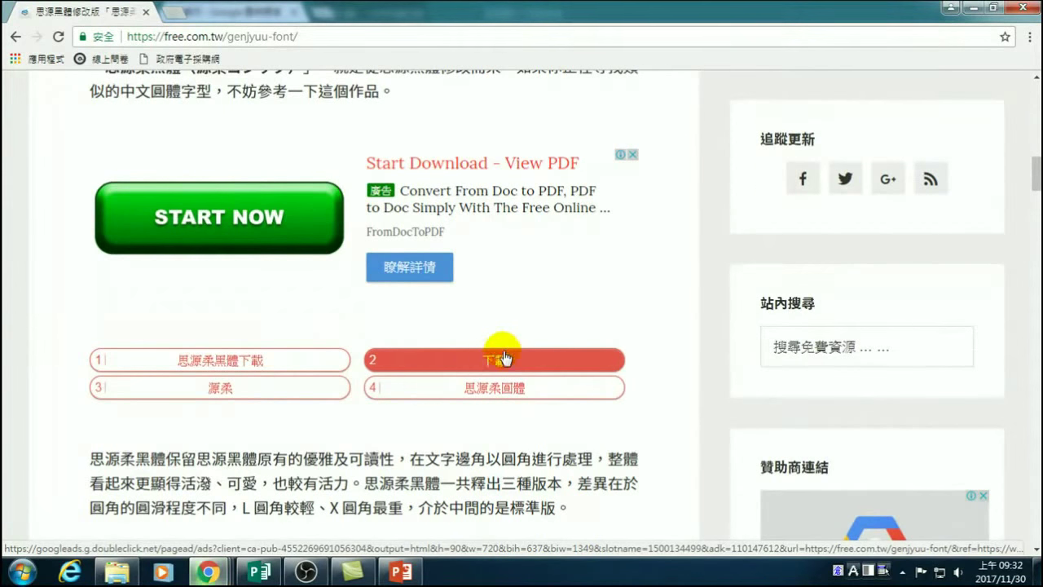
Minimize the Chrome windows to reveal the 下載 Downloads folder in File Explorer.
{"action": "left_click", "coordinate": [975, 8]}
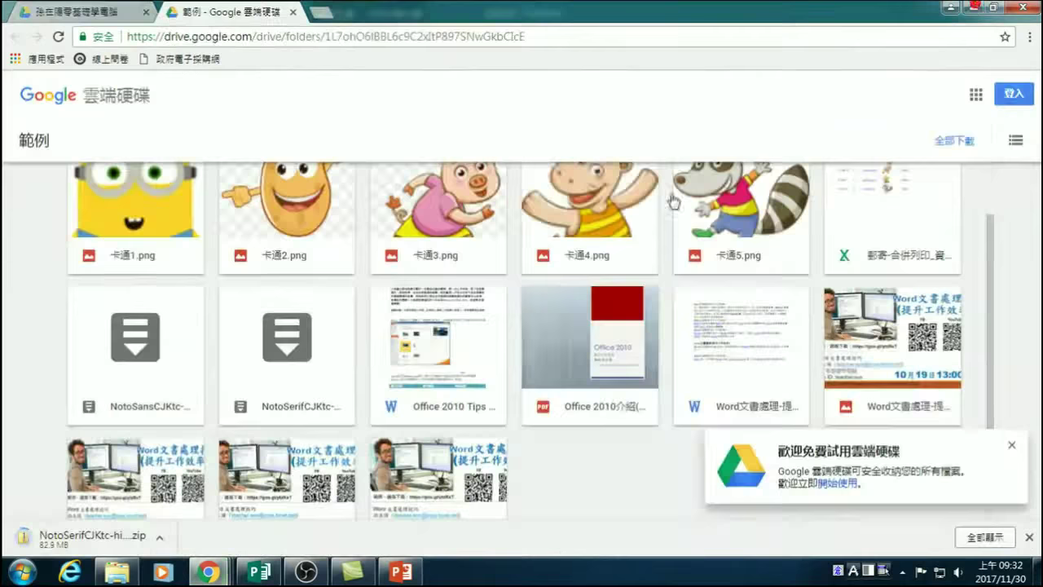
{"action": "left_click", "coordinate": [975, 8]}
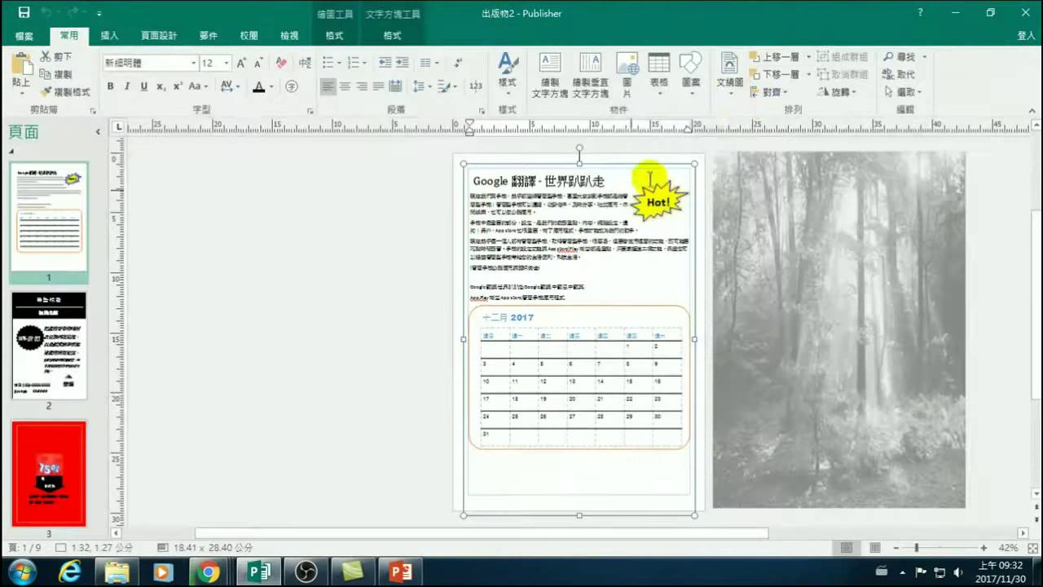
{"action": "left_click", "coordinate": [117, 572]}
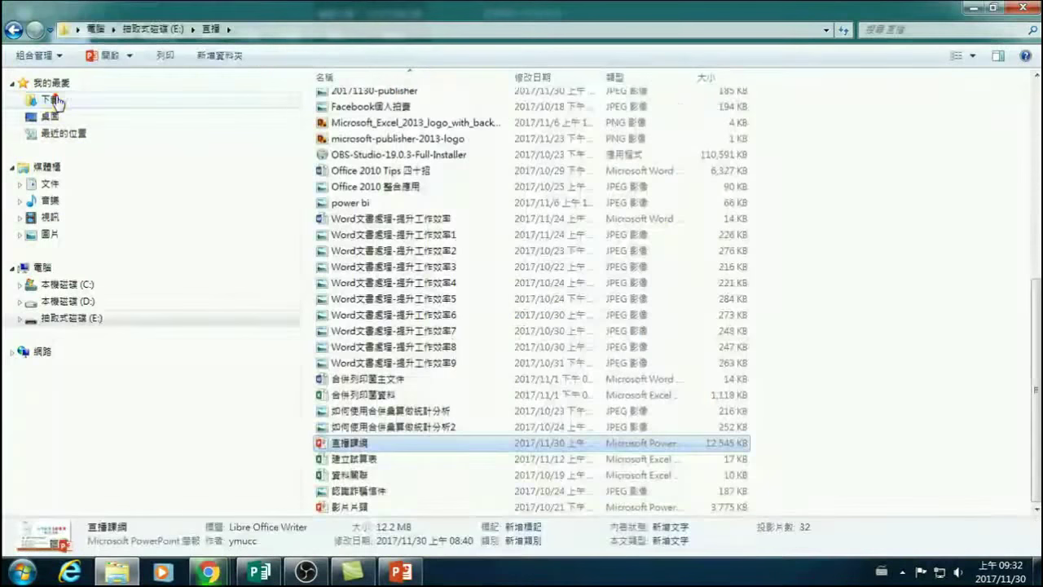
{"action": "left_click", "coordinate": [45, 100]}
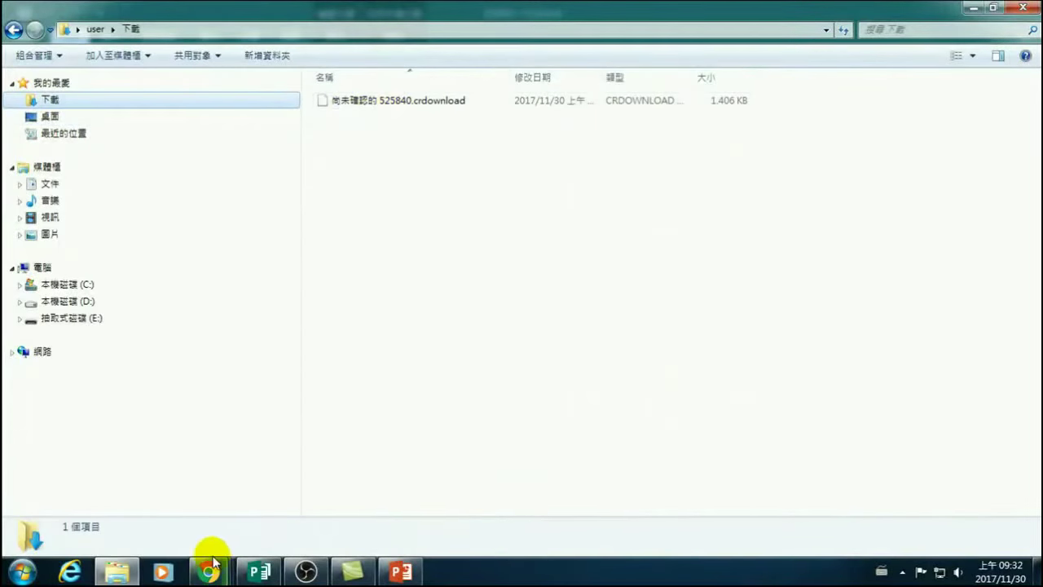
{"action": "mouse_move", "coordinate": [214, 572]}
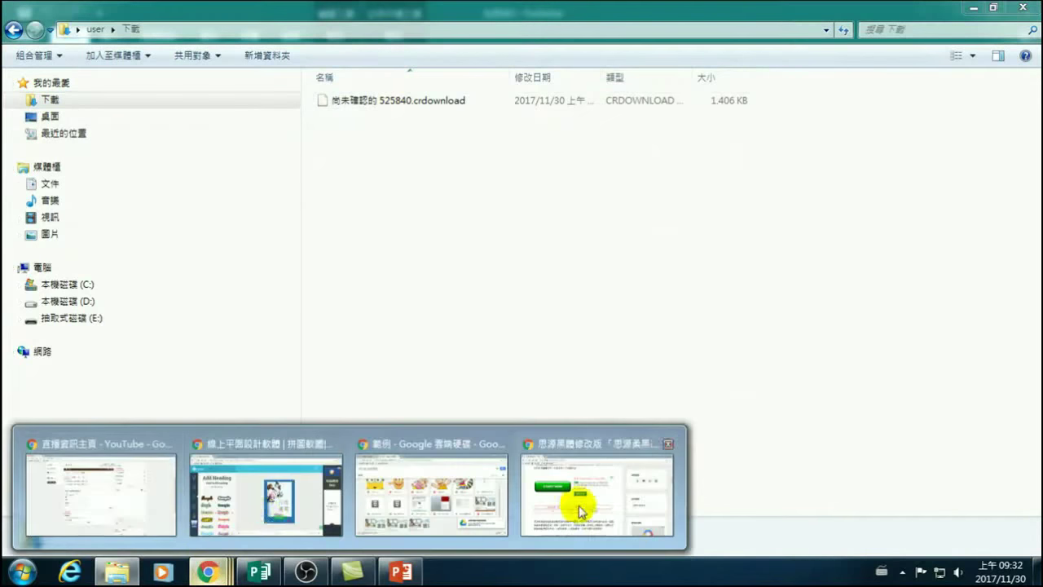
{"action": "mouse_move", "coordinate": [580, 509]}
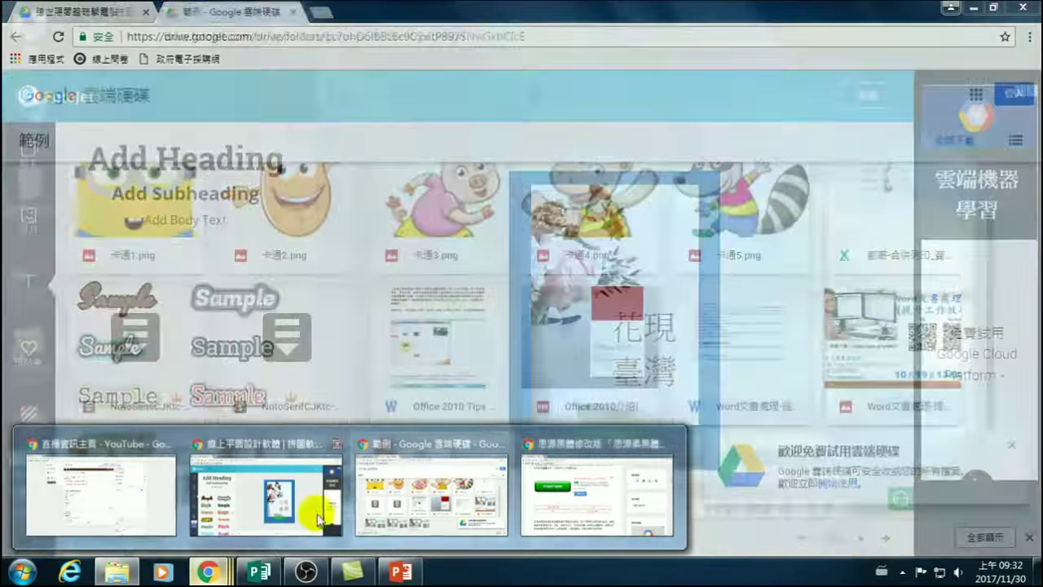
{"action": "mouse_move", "coordinate": [163, 520]}
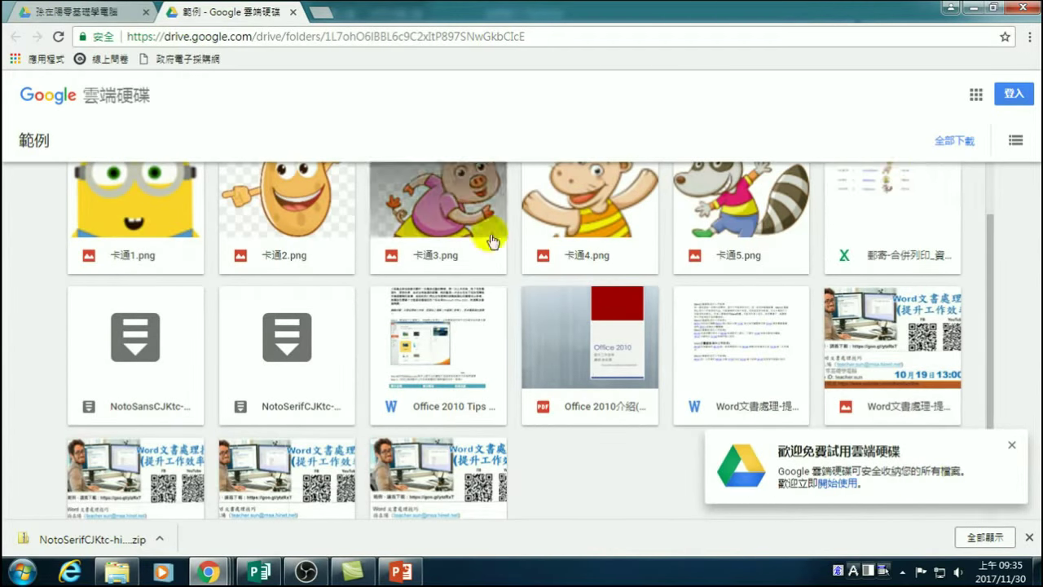
{"action": "left_click", "coordinate": [973, 11]}
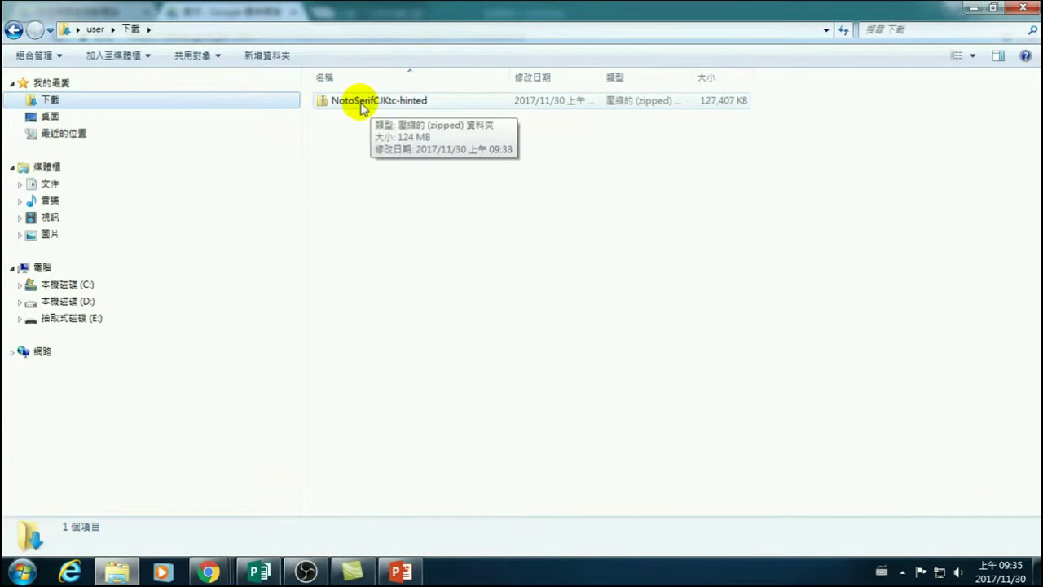
Copy the NotoSerifCJKtc-hinted zip file from the Downloads folder with 複製(C).
{"action": "left_click", "coordinate": [361, 104]}
{"action": "right_click", "coordinate": [361, 104]}
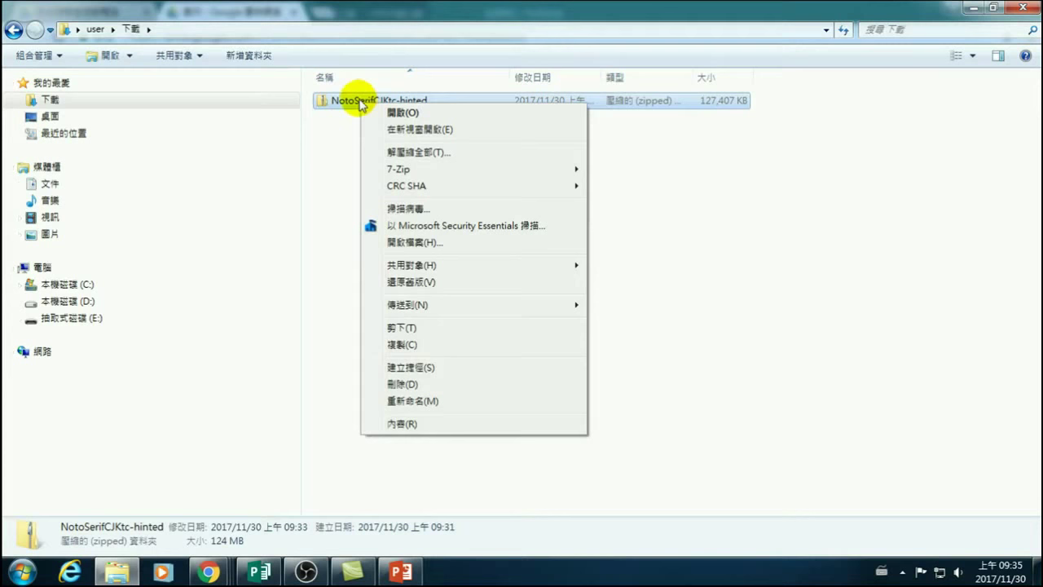
{"action": "left_click", "coordinate": [214, 401]}
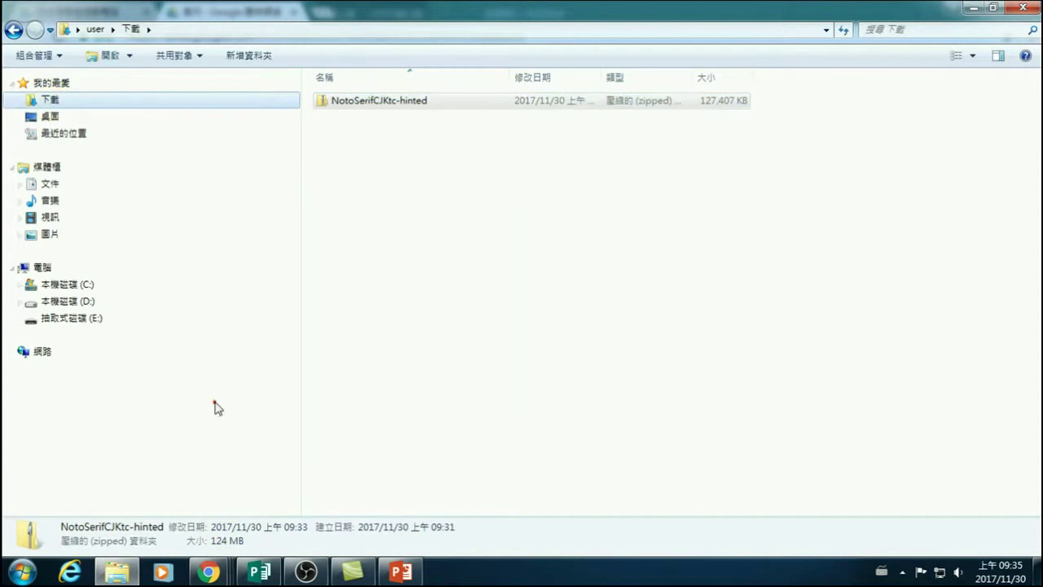
{"action": "left_click", "coordinate": [116, 572]}
{"action": "left_click", "coordinate": [119, 573]}
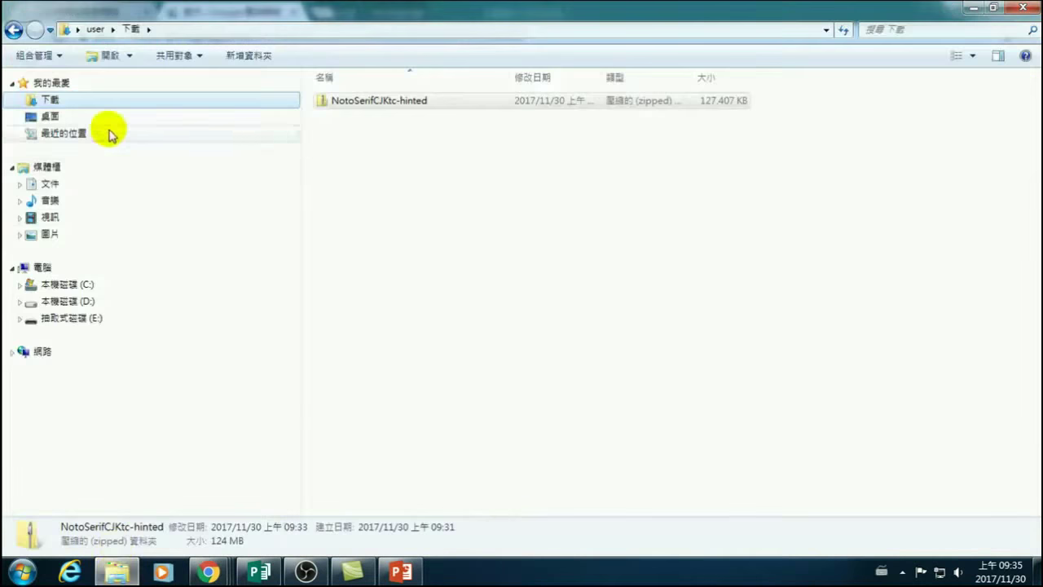
{"action": "left_click", "coordinate": [58, 101]}
{"action": "left_click", "coordinate": [374, 101]}
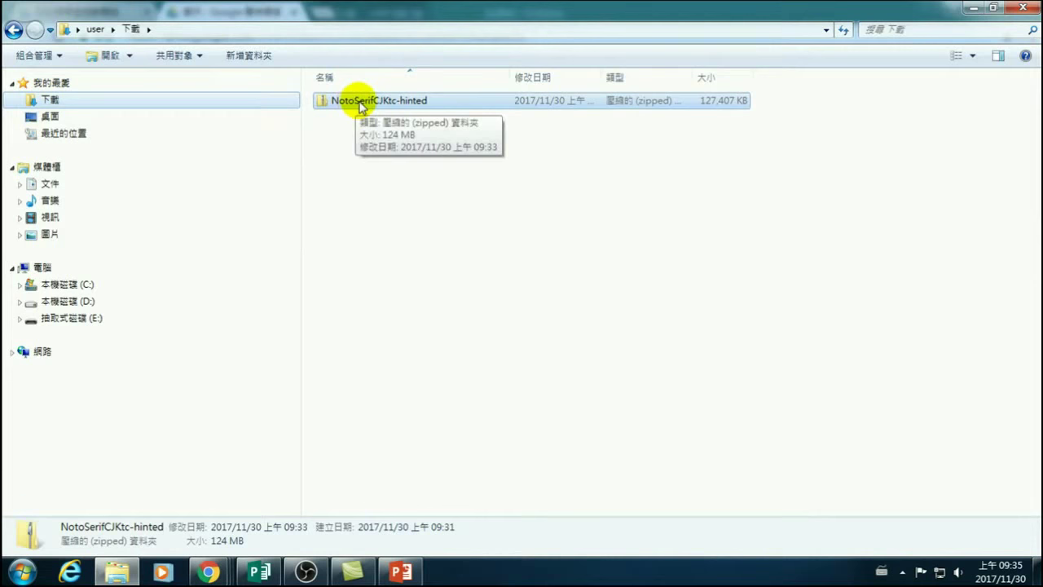
{"action": "right_click", "coordinate": [361, 104]}
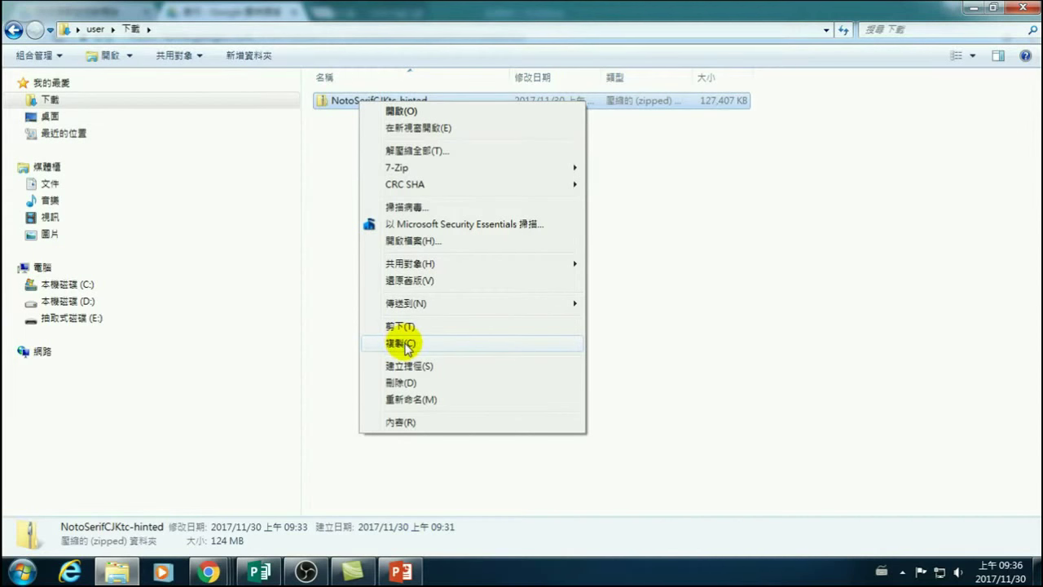
{"action": "left_click", "coordinate": [407, 345]}
Paste the Noto Serif CJK TC zip into D:\Publisher 20171124.
{"action": "left_click", "coordinate": [88, 301]}
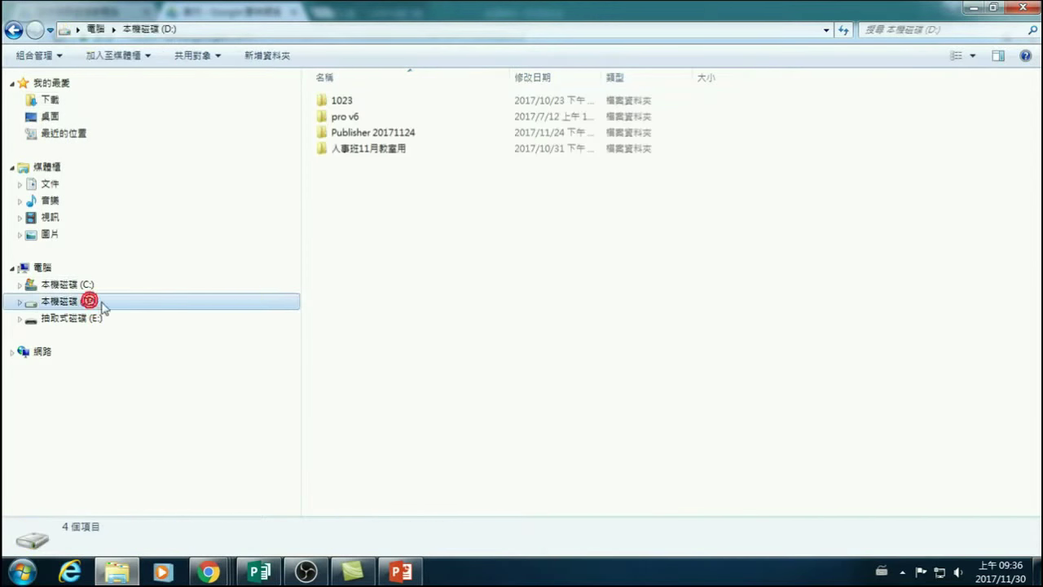
{"action": "double_click", "coordinate": [368, 133]}
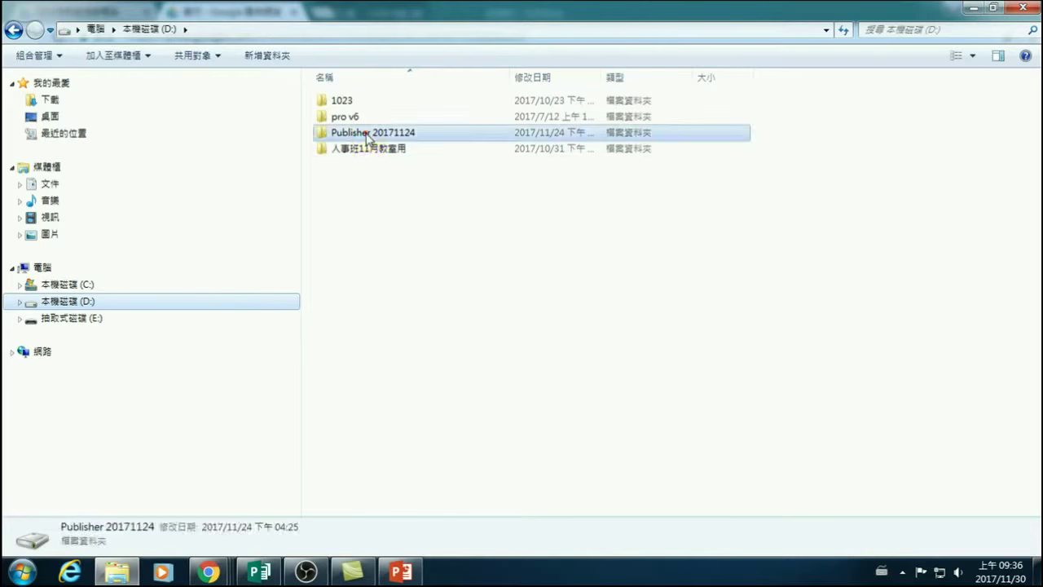
{"action": "right_click", "coordinate": [367, 429]}
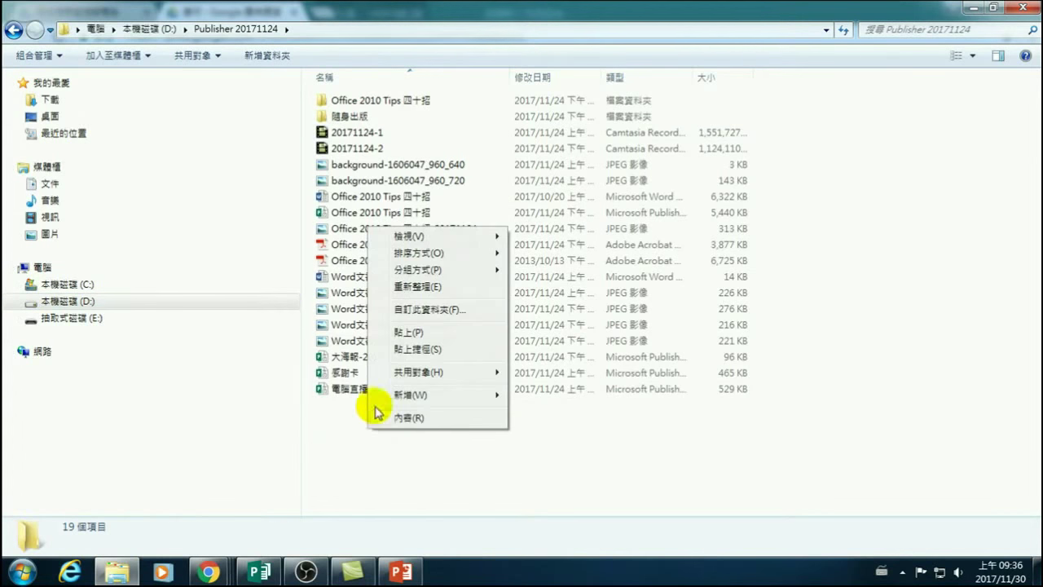
{"action": "left_click", "coordinate": [405, 330]}
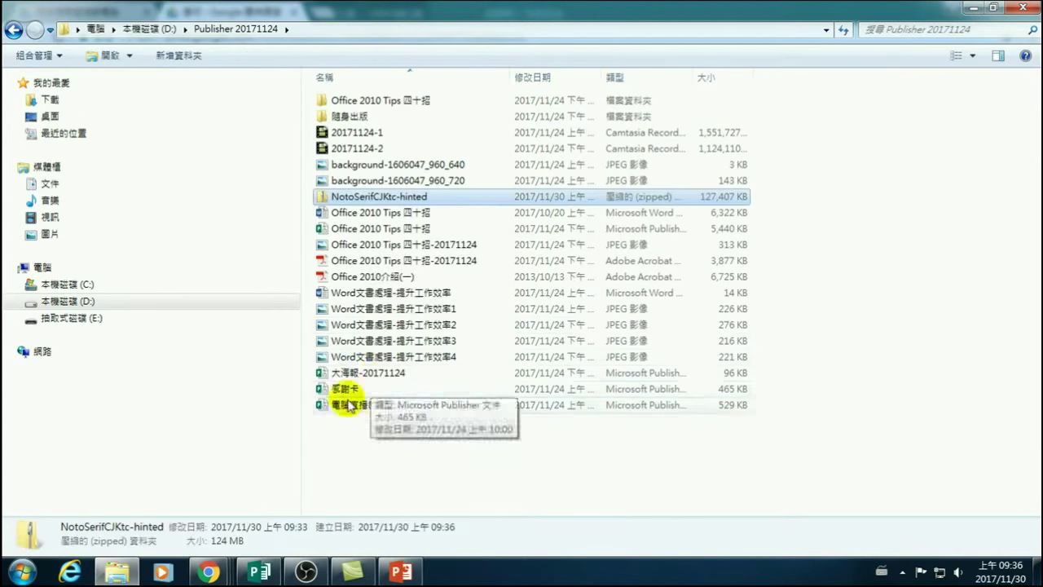
Extract the zip into the NotoSerifCJKtc-hinted folder and maximize its window.
{"action": "right_click", "coordinate": [346, 202]}
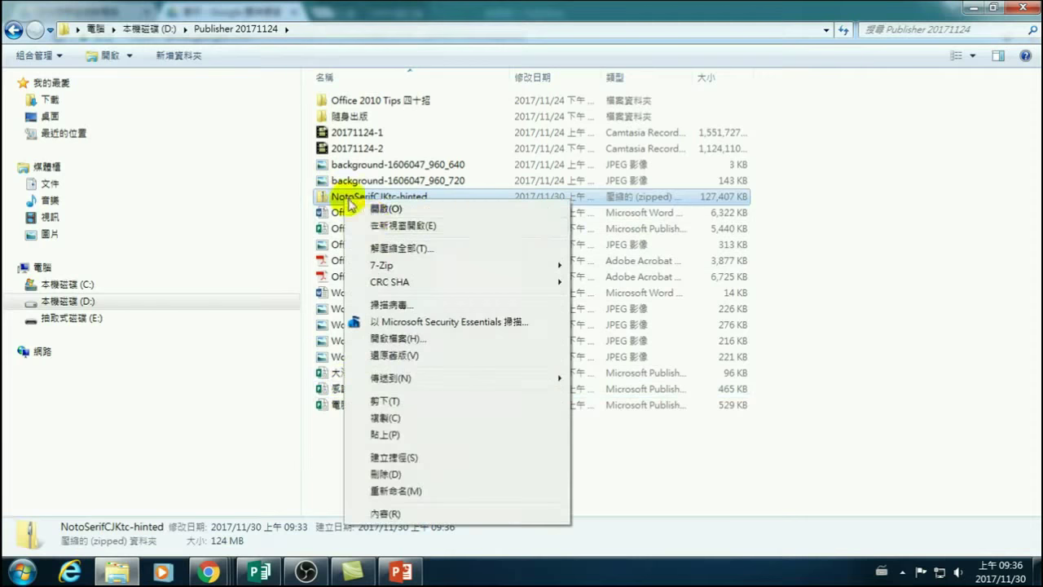
{"action": "left_click", "coordinate": [386, 248]}
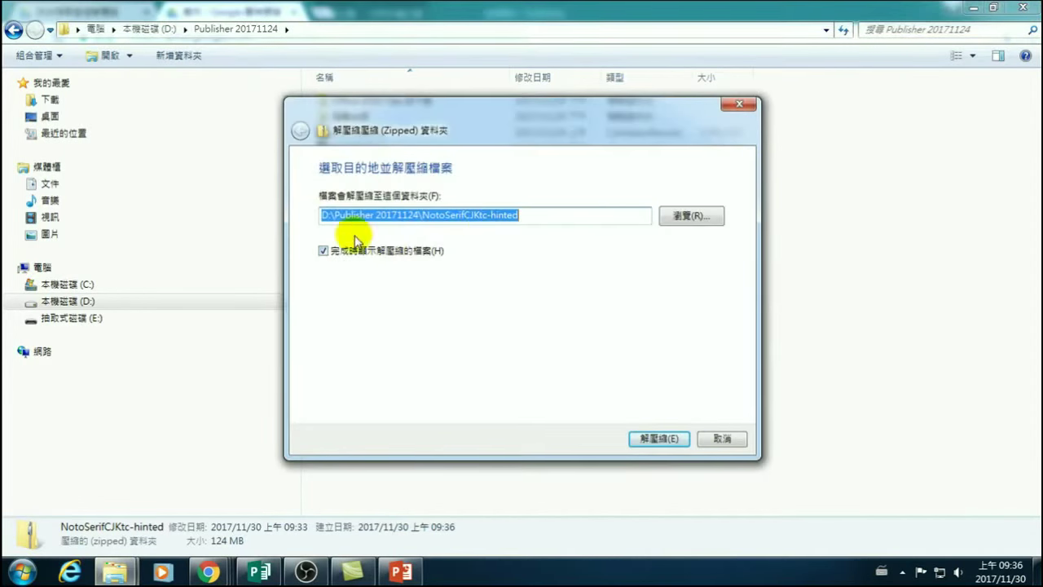
{"action": "left_click", "coordinate": [652, 440]}
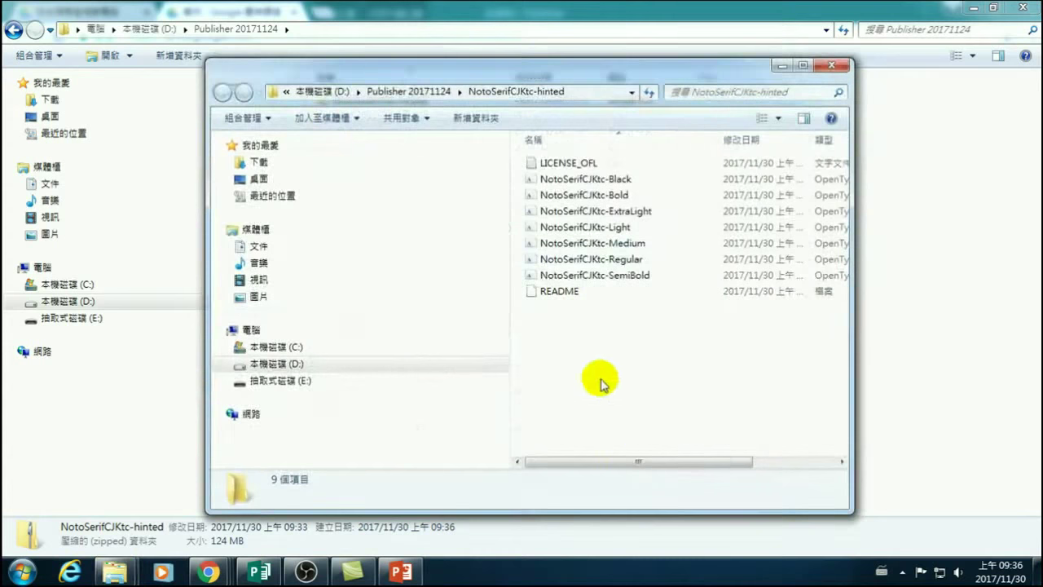
{"action": "left_click", "coordinate": [802, 66]}
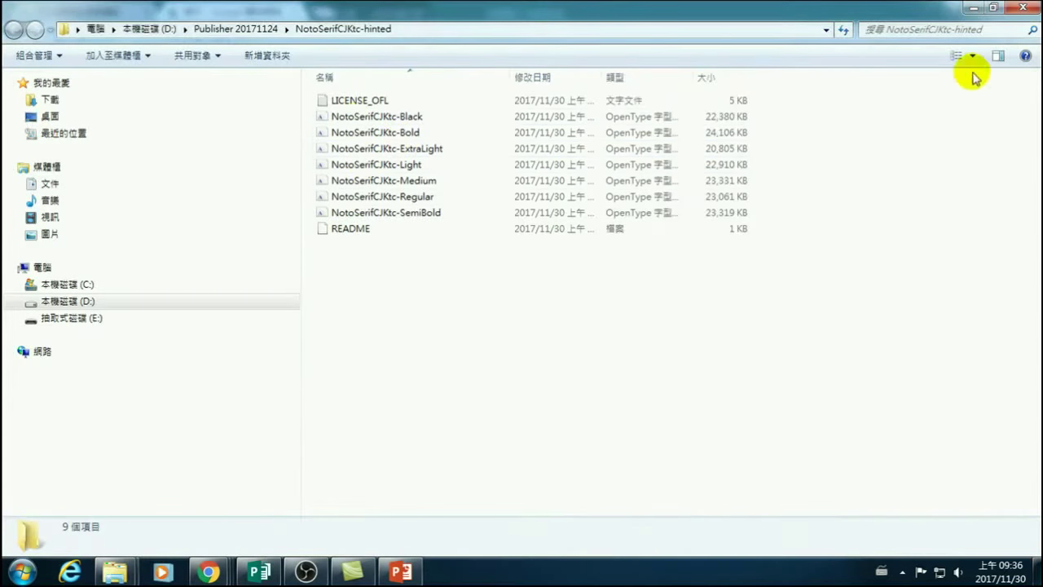
Preview NotoSerifCJKtc-Black in a widened Preview pane.
{"action": "left_click", "coordinate": [350, 116]}
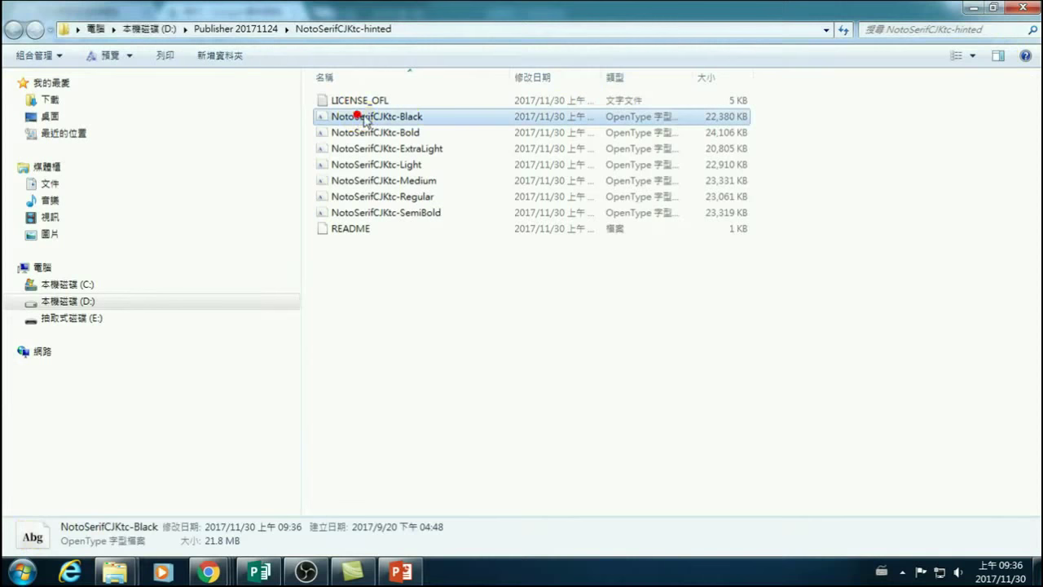
{"action": "left_click", "coordinate": [998, 57]}
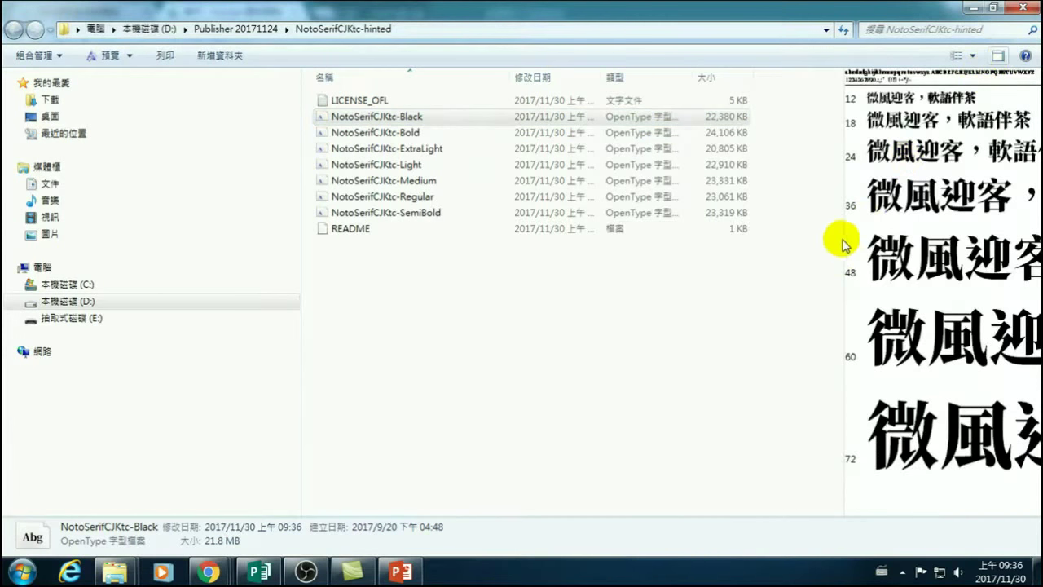
{"action": "left_click_drag", "start_coordinate": [843, 238], "coordinate": [541, 229]}
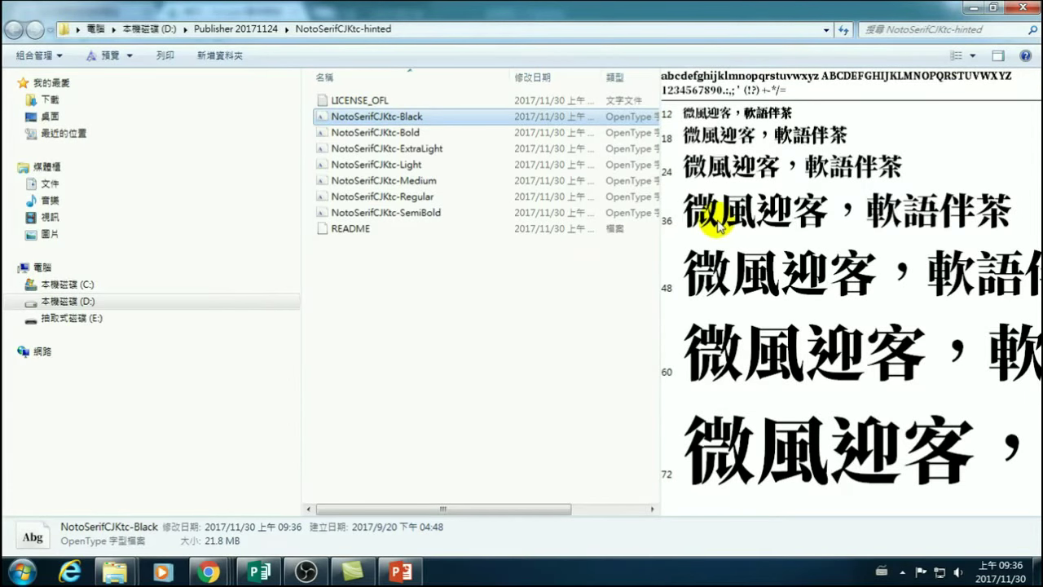
Preview the Bold, ExtraLight and Light font weights in turn.
{"action": "left_click", "coordinate": [362, 133]}
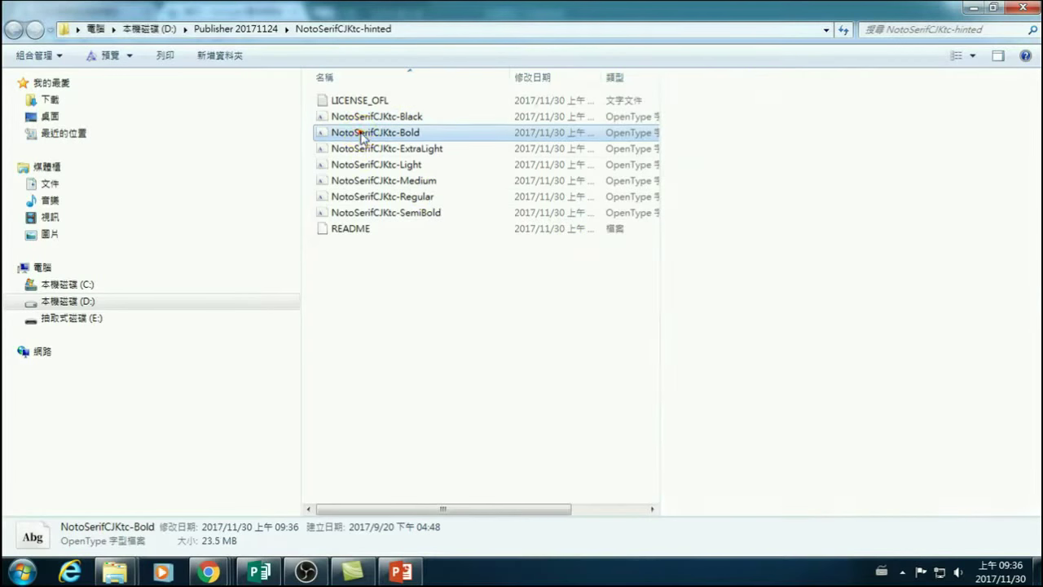
{"action": "left_click", "coordinate": [361, 149]}
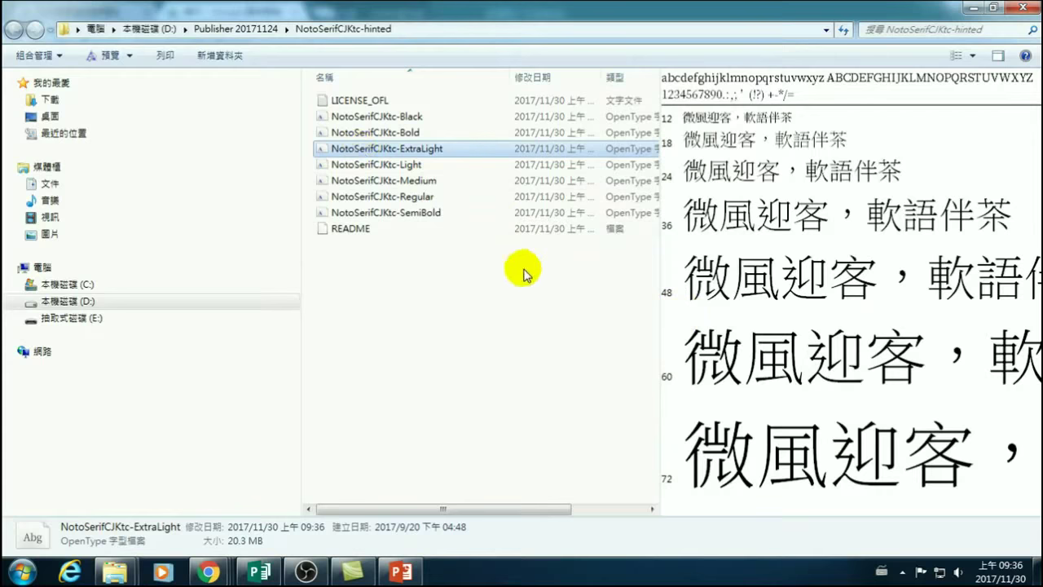
{"action": "left_click", "coordinate": [362, 167]}
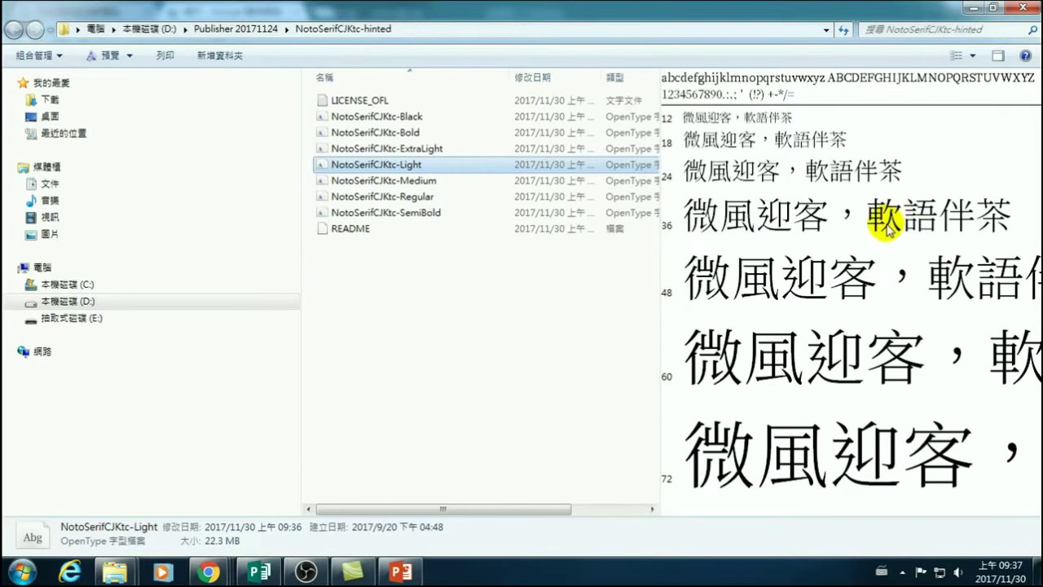
Preview Medium, Regular and SemiBold, then select all seven fonts from Black to SemiBold.
{"action": "left_click", "coordinate": [398, 182]}
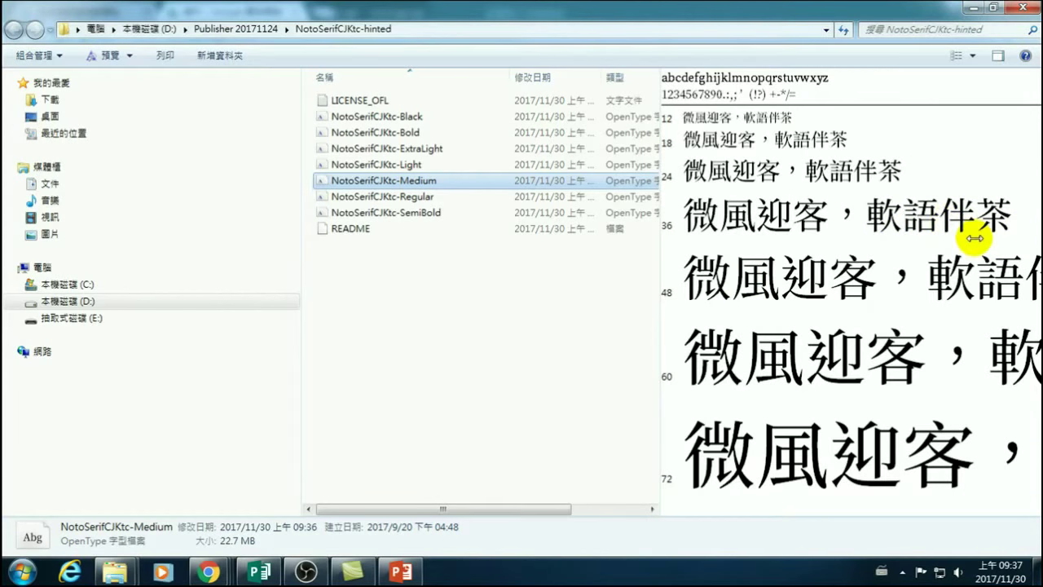
{"action": "left_click", "coordinate": [341, 197]}
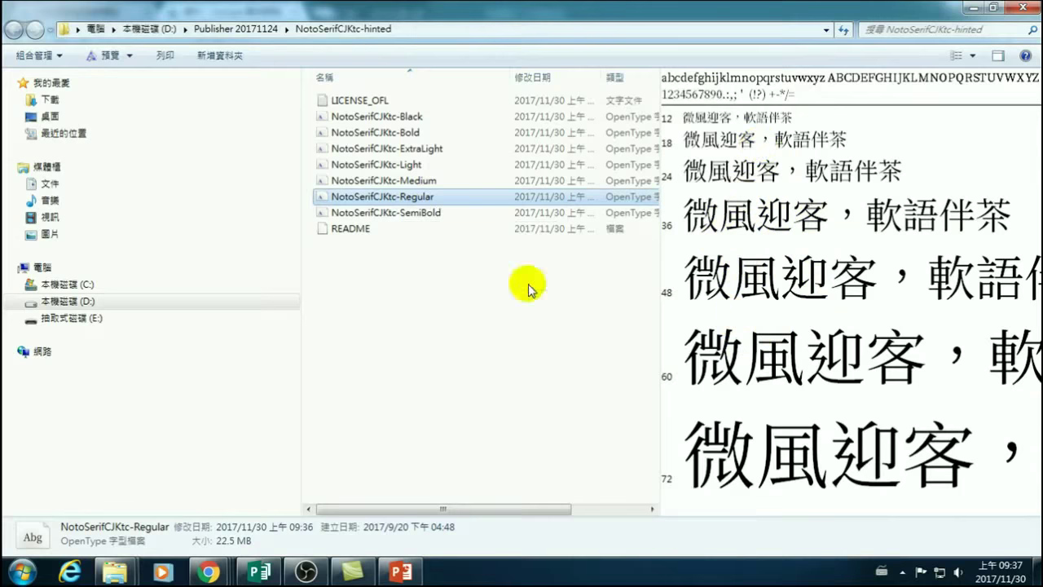
{"action": "left_click", "coordinate": [399, 215]}
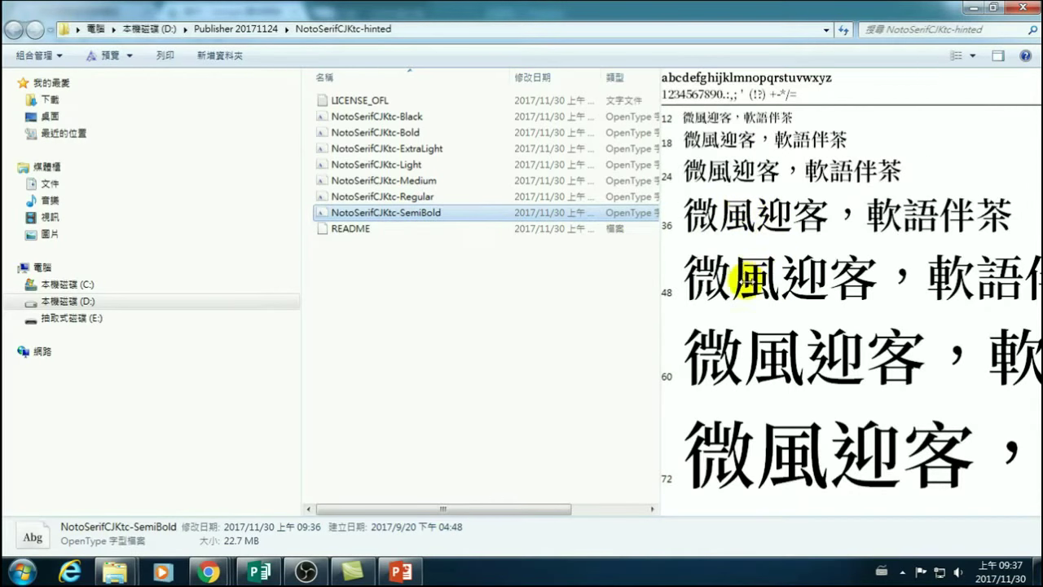
{"action": "left_click", "coordinate": [348, 122]}
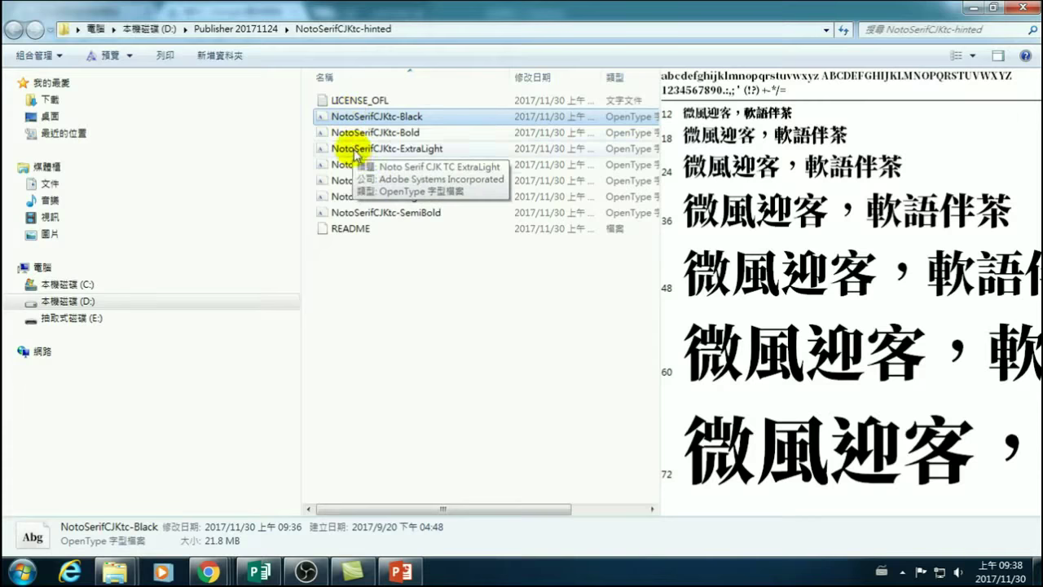
{"action": "left_click", "coordinate": [342, 212], "text": "shift"}
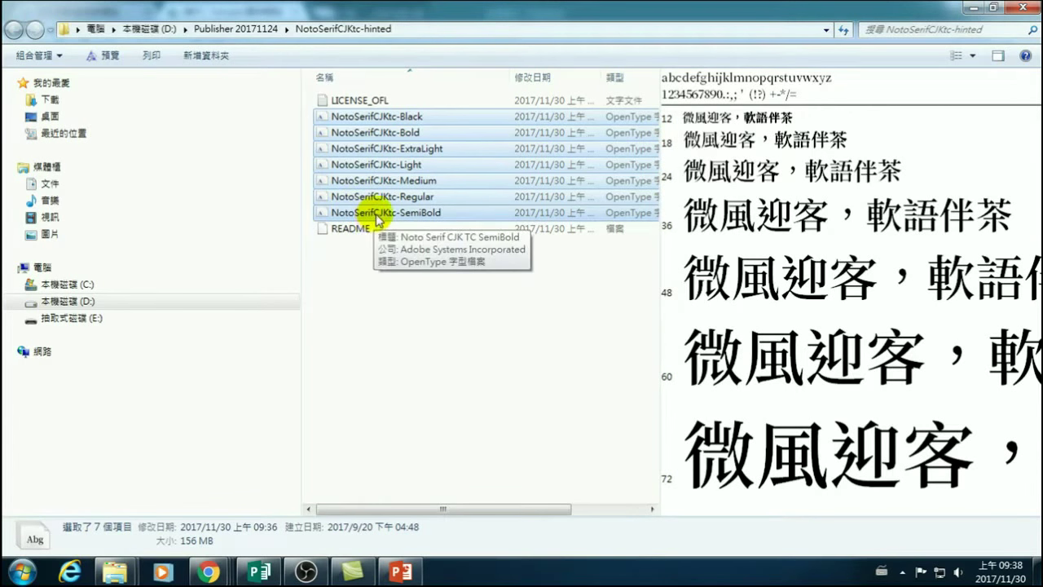
Install the seven selected fonts, close the calendar flyer, and open Start > All Programs.
{"action": "right_click", "coordinate": [357, 161]}
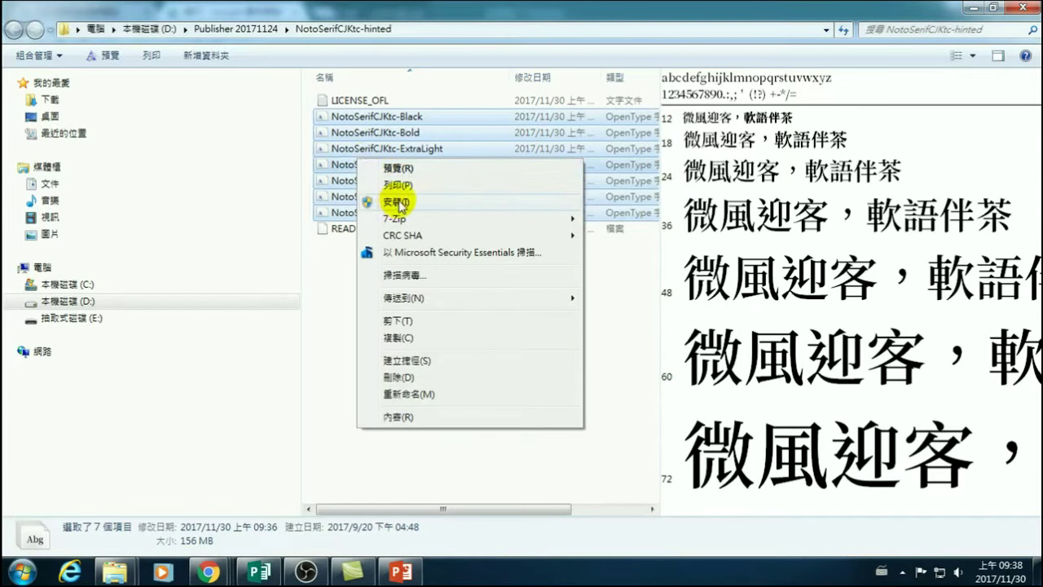
{"action": "left_click", "coordinate": [397, 202]}
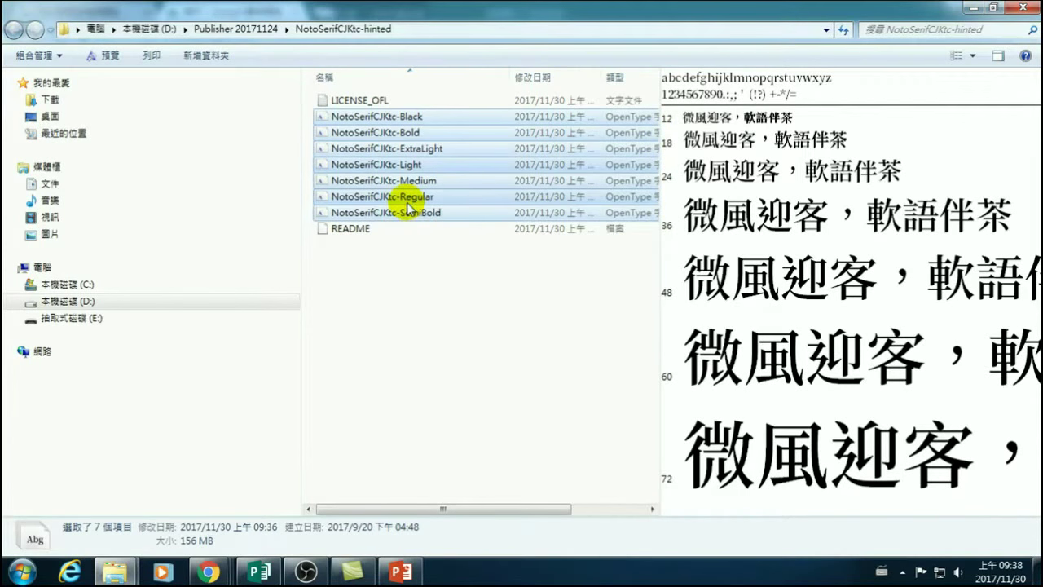
{"action": "left_click", "coordinate": [259, 571]}
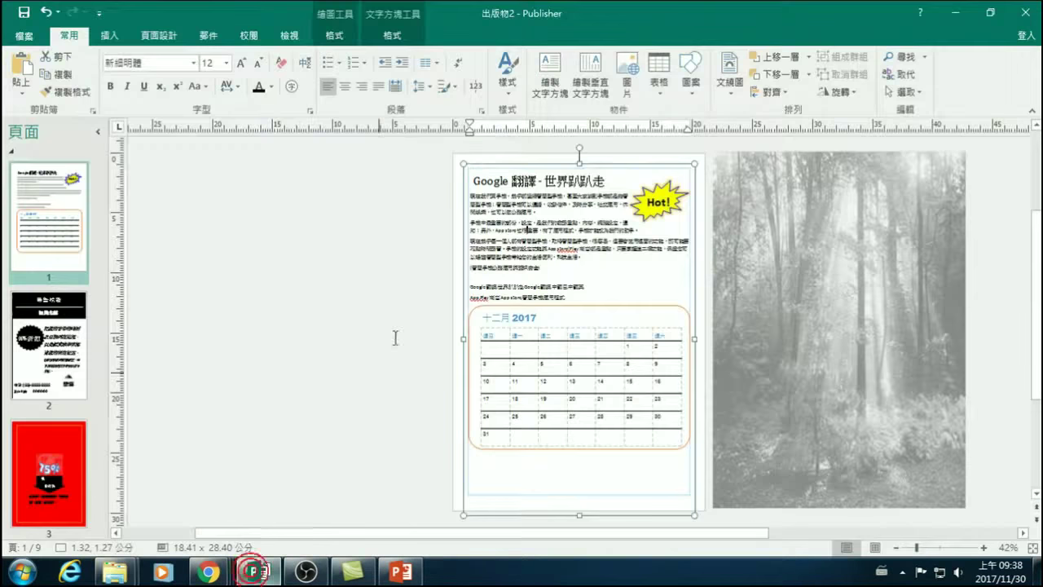
{"action": "left_click", "coordinate": [1024, 13]}
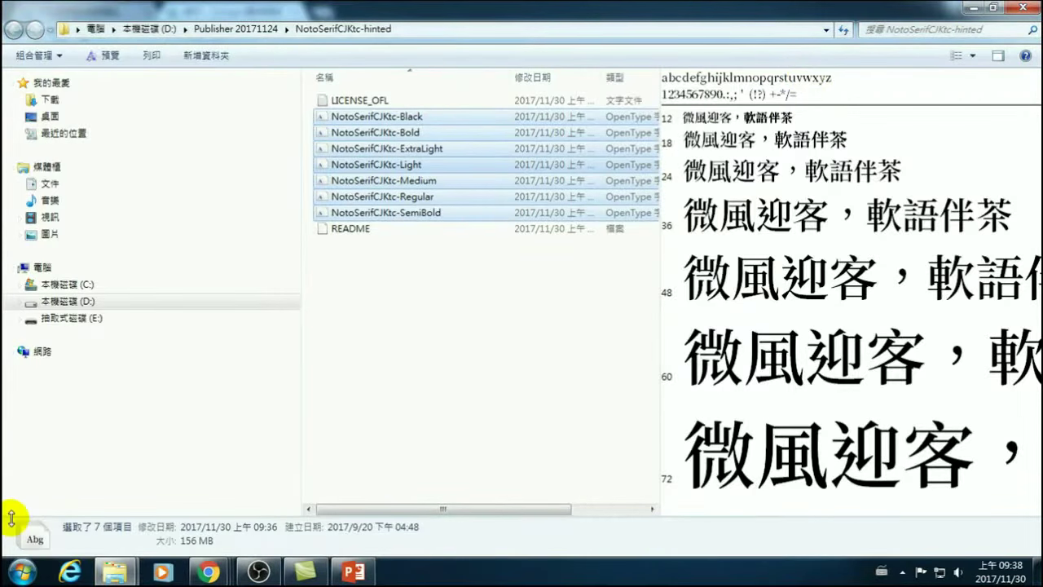
{"action": "left_click", "coordinate": [23, 573]}
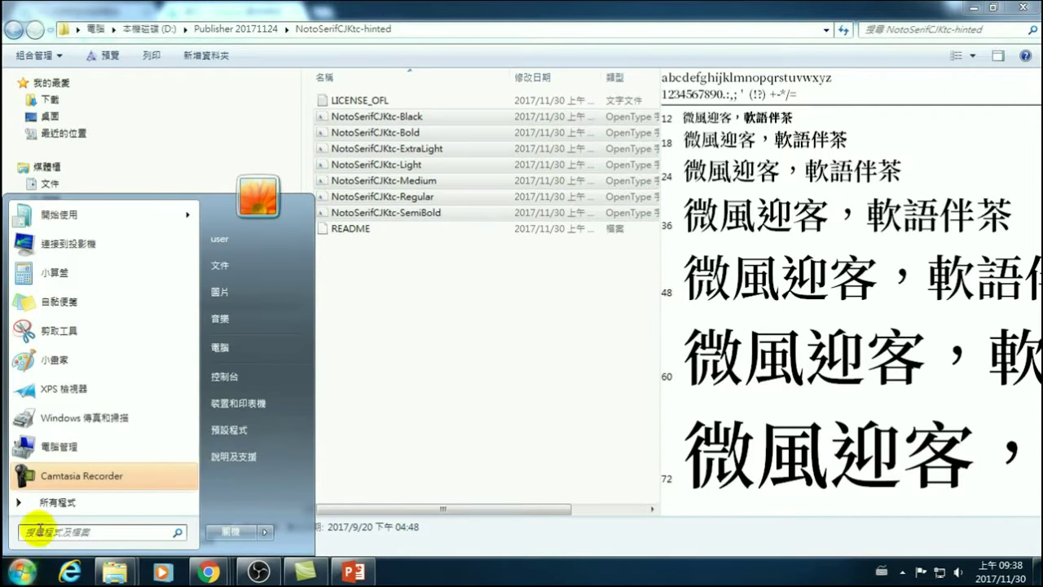
{"action": "left_click", "coordinate": [50, 502]}
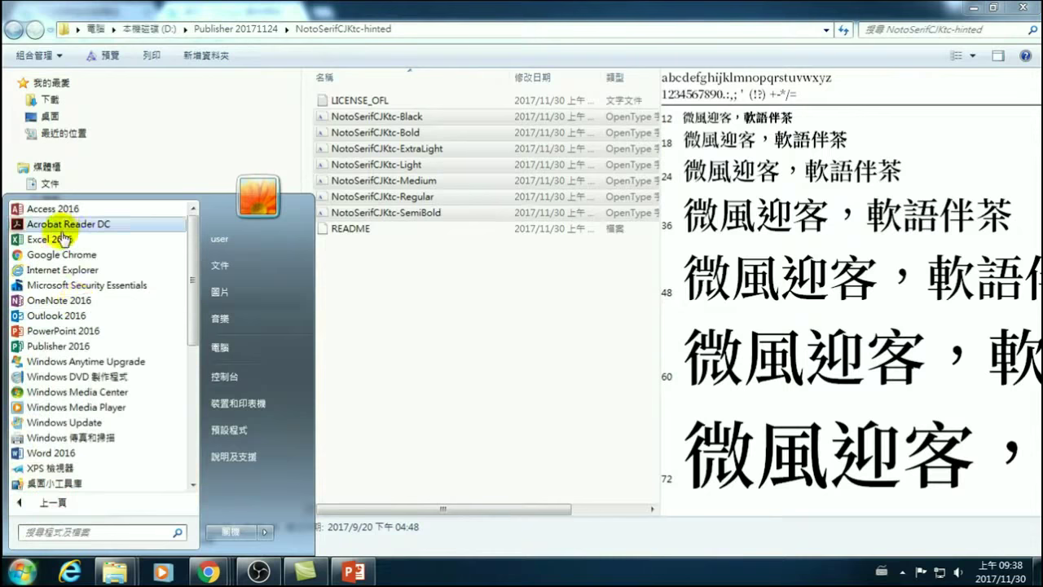
Launch Publisher 2016, create a blank A4 publication, and add a margin-wide text box.
{"action": "left_click", "coordinate": [51, 346]}
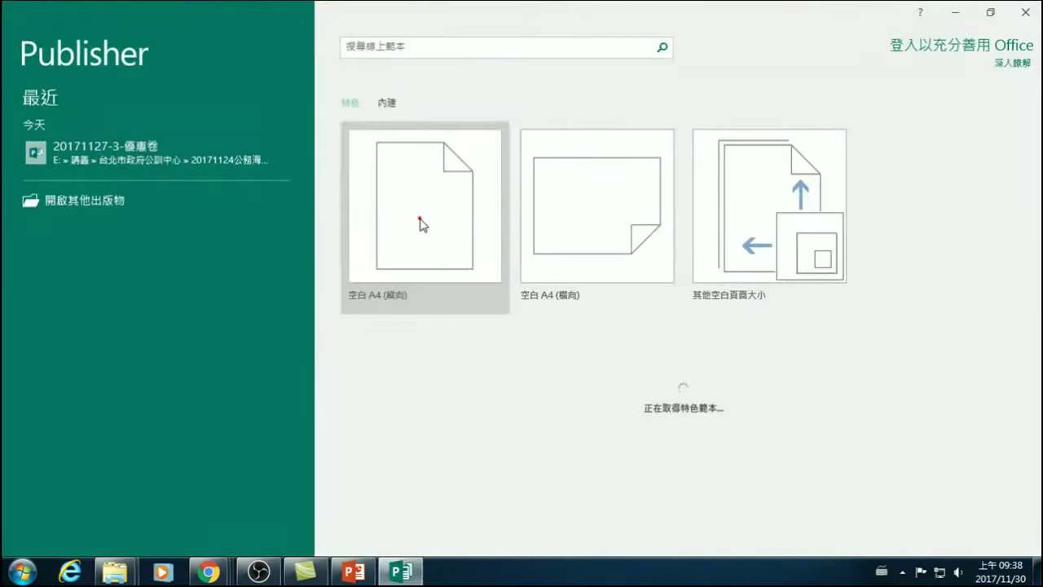
{"action": "left_click", "coordinate": [420, 221]}
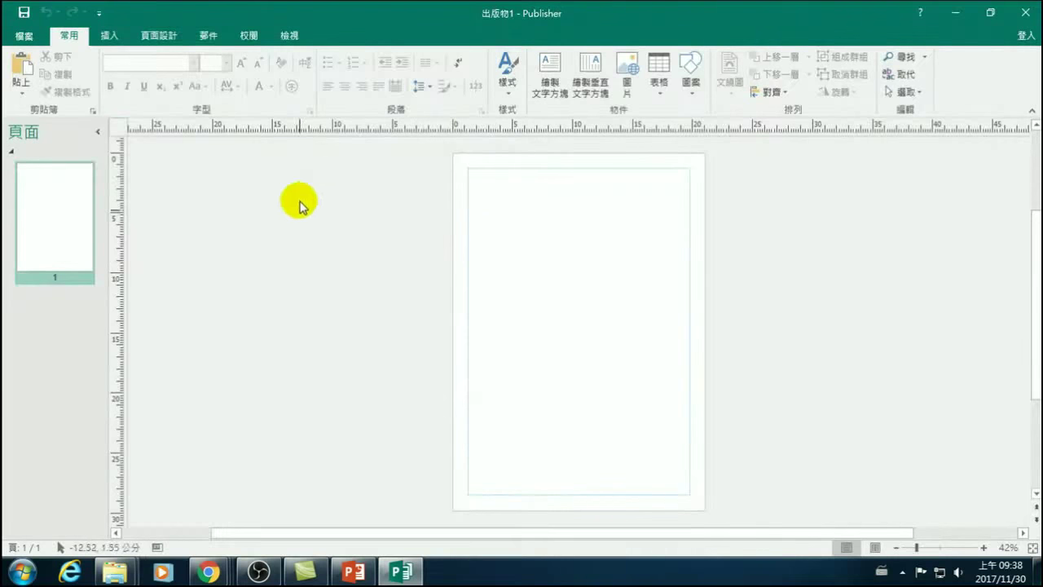
{"action": "left_click", "coordinate": [545, 67]}
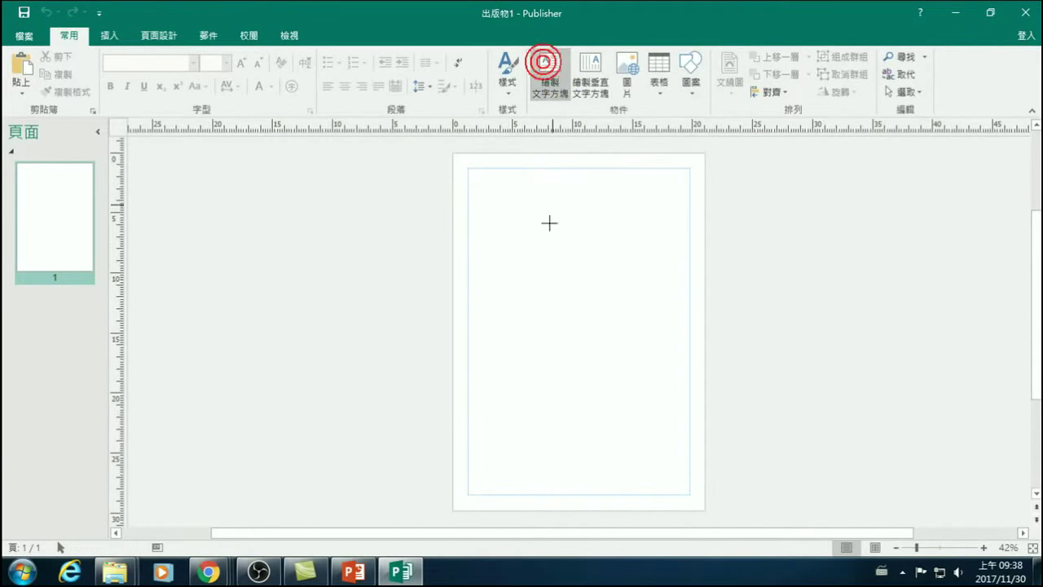
{"action": "left_click_drag", "start_coordinate": [500, 203], "coordinate": [542, 245]}
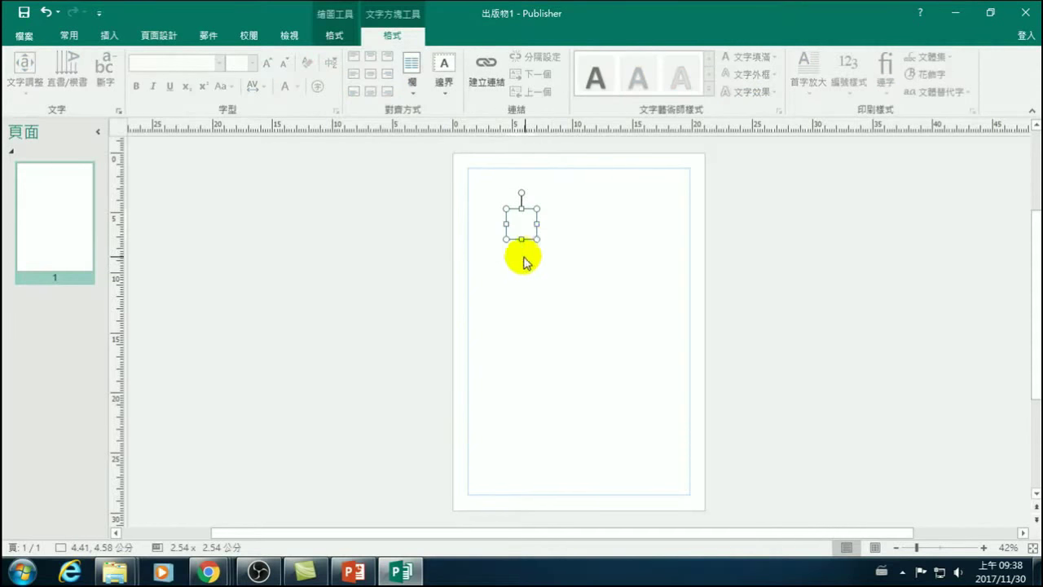
{"action": "key", "text": "ctrl+z"}
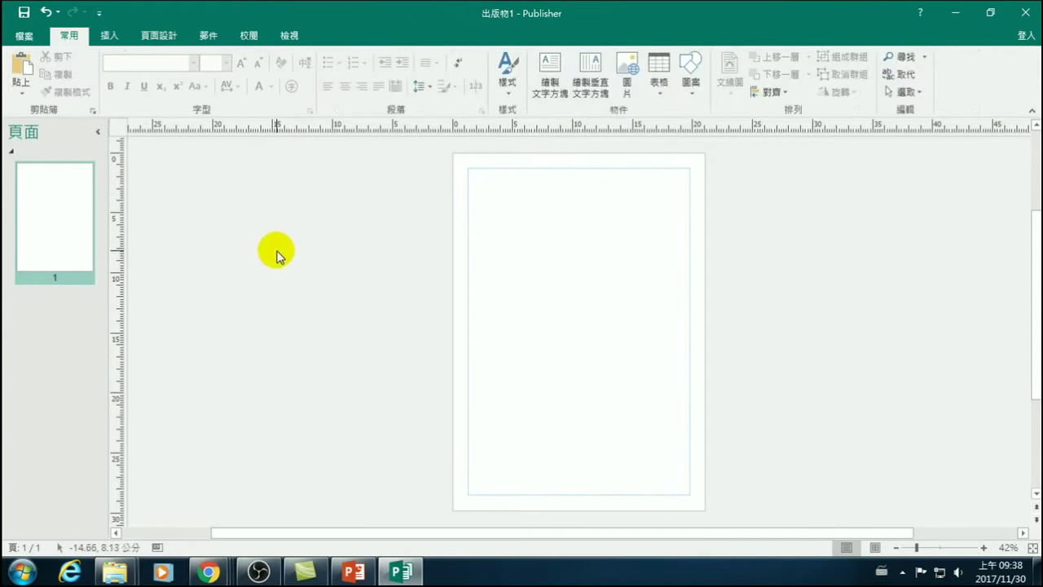
{"action": "key", "text": "ctrl+y"}
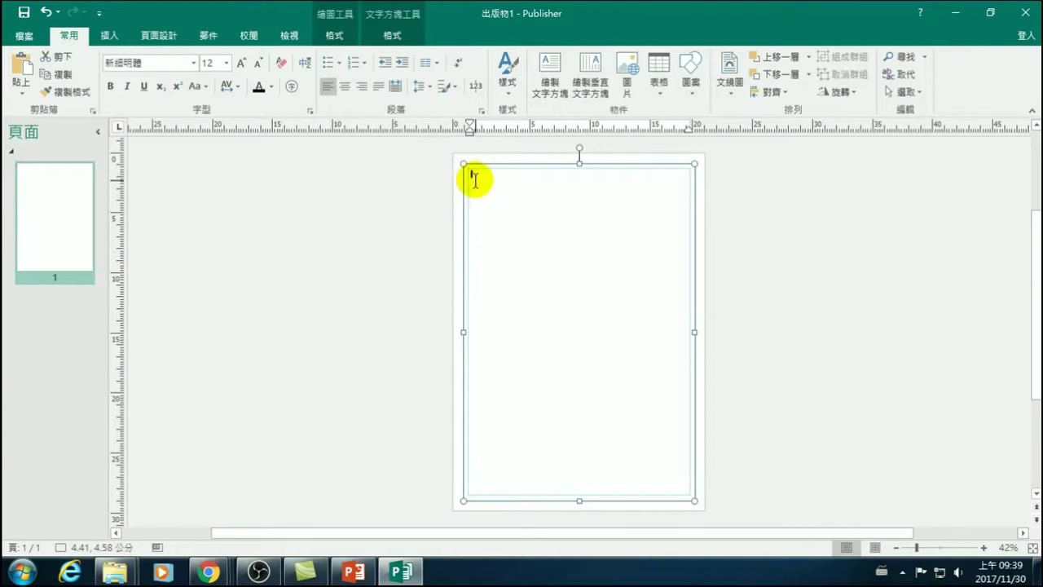
Draw a text box across the page margins and place the cursor in it.
{"action": "left_click", "coordinate": [559, 92]}
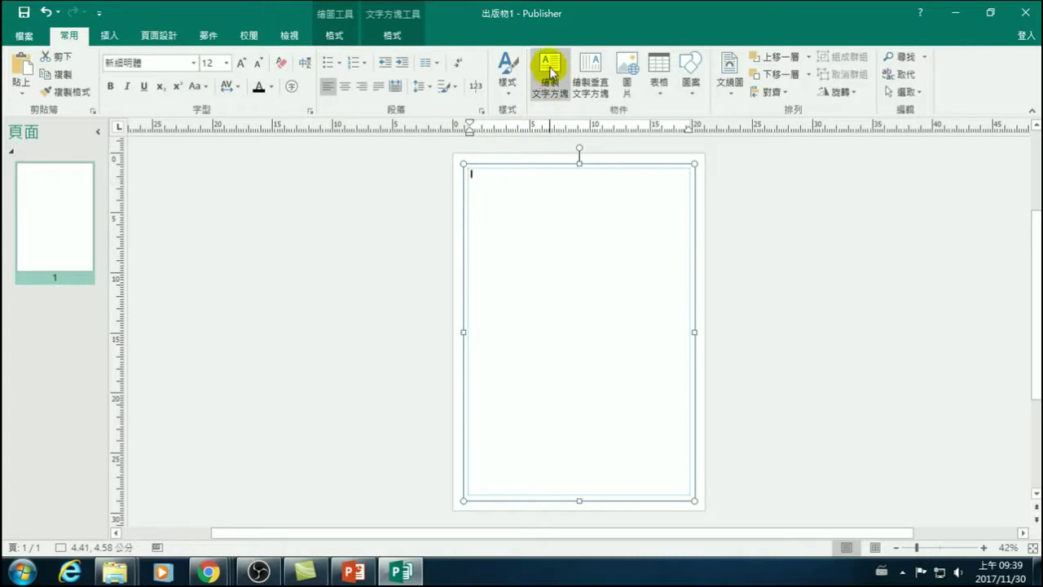
{"action": "left_click_drag", "start_coordinate": [500, 182], "coordinate": [479, 170]}
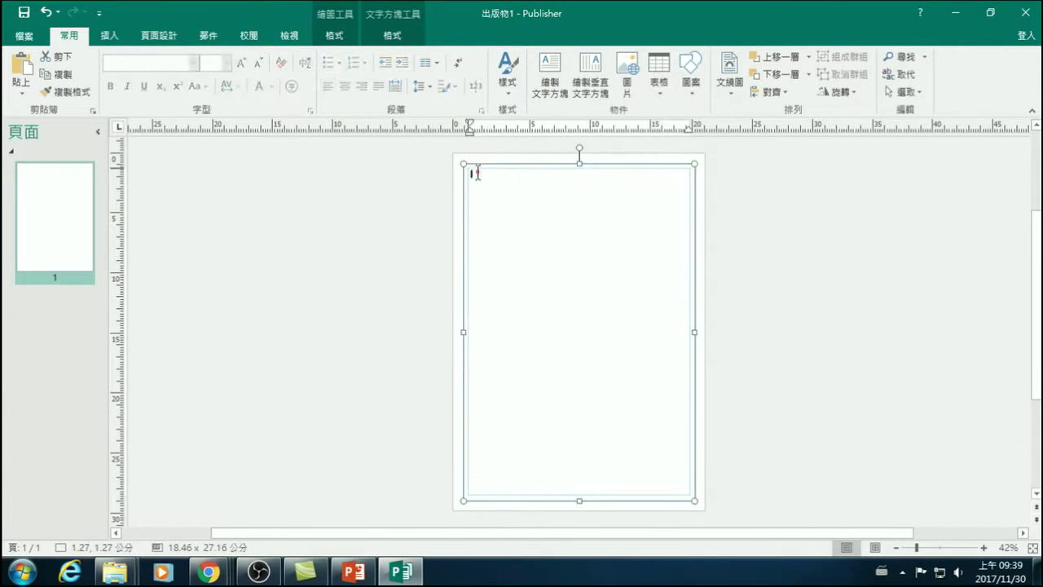
{"action": "left_click", "coordinate": [494, 188]}
Type the heading 臺北市政府公訓處 with the Chinese IME.
{"action": "key", "text": "ctrl+space"}
{"action": "type", "text": "grb"}
{"action": "key", "text": "space"}
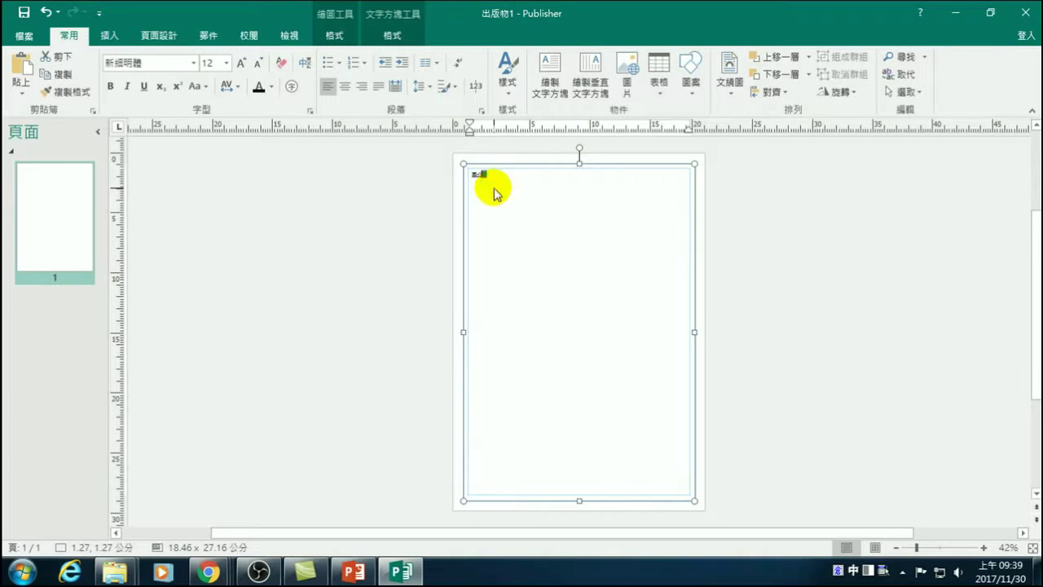
{"action": "type", "text": "yb"}
{"action": "key", "text": "space"}
{"action": "type", "text": "ci"}
{"action": "key", "text": "space"}
{"action": "type", "text": "hapi"}
{"action": "key", "text": "space"}
{"action": "type", "text": "yphen"}
{"action": "key", "text": "space"}
Select the heading and grow it to 80 pt.
{"action": "left_click_drag", "start_coordinate": [513, 174], "coordinate": [465, 176]}
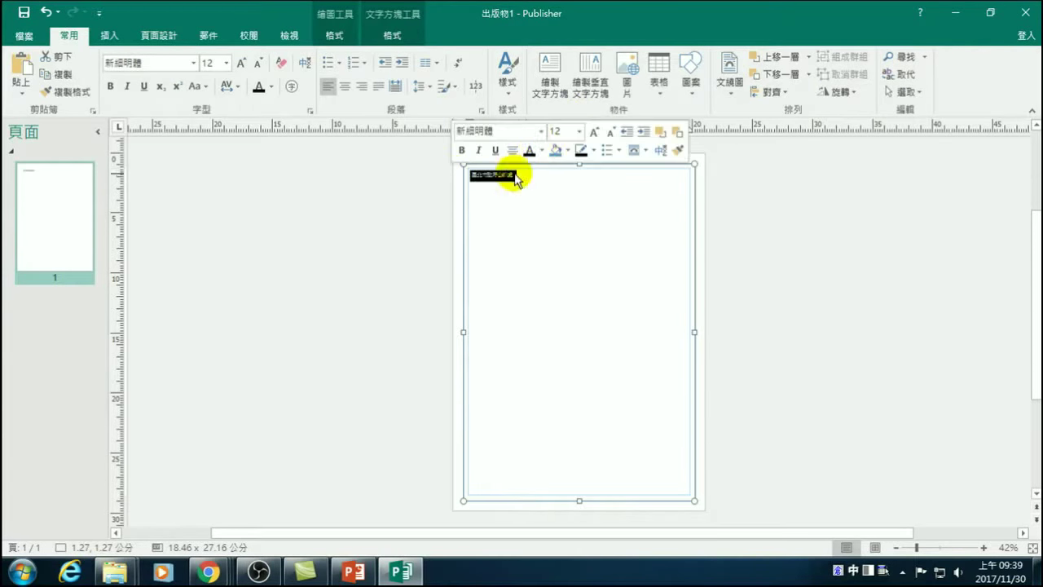
{"action": "left_click", "coordinate": [594, 132]}
{"action": "left_click", "coordinate": [594, 131]}
{"action": "left_click", "coordinate": [594, 131]}
{"action": "left_click", "coordinate": [594, 131]}
{"action": "left_click", "coordinate": [594, 131]}
{"action": "left_click", "coordinate": [594, 131]}
{"action": "left_click", "coordinate": [594, 132]}
{"action": "left_click", "coordinate": [594, 131]}
{"action": "left_click", "coordinate": [594, 132]}
{"action": "left_click", "coordinate": [594, 131]}
{"action": "left_click", "coordinate": [594, 131]}
{"action": "left_click", "coordinate": [594, 131]}
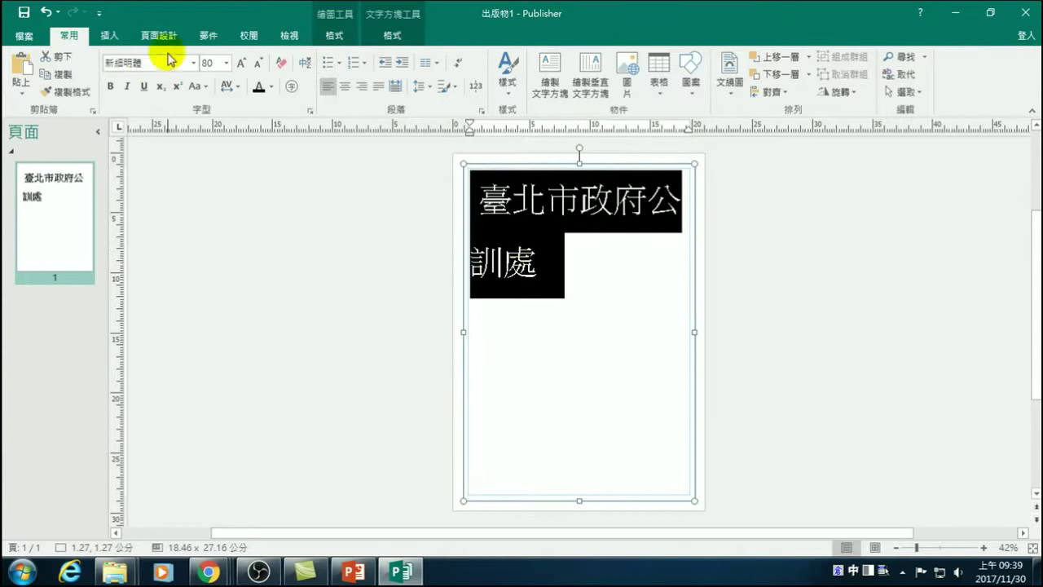
{"action": "left_click", "coordinate": [192, 63]}
{"action": "left_click", "coordinate": [193, 63]}
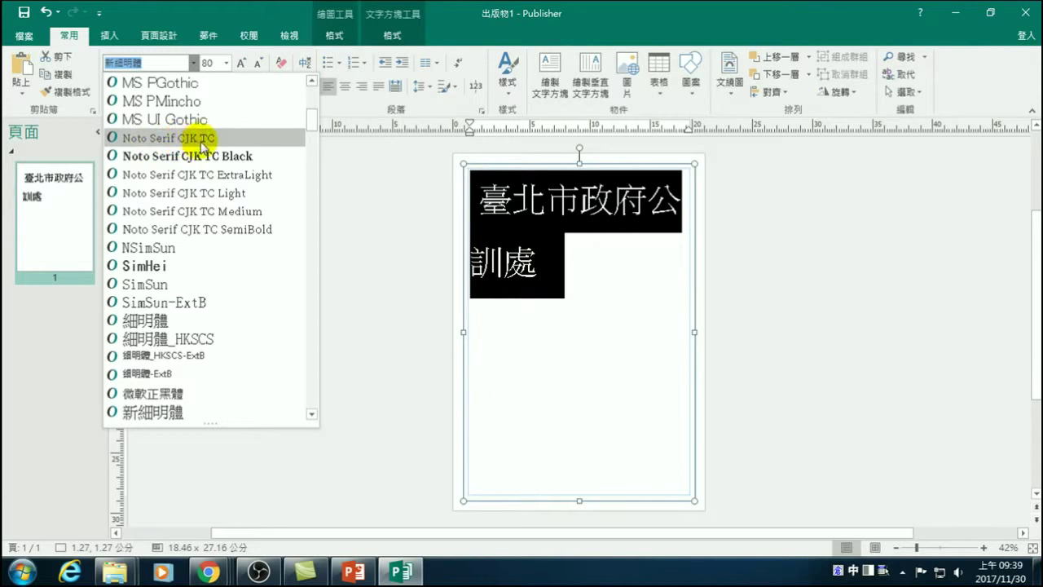
Apply Noto Serif CJK TC, then Noto Serif CJK TC Black, to the 80 pt heading.
{"action": "left_click", "coordinate": [208, 141]}
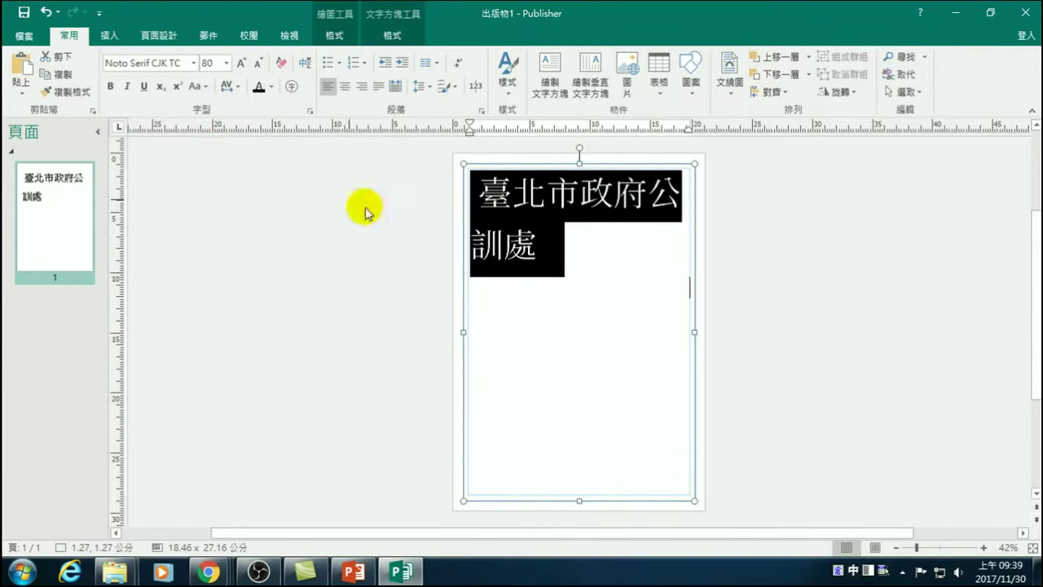
{"action": "left_click", "coordinate": [572, 293]}
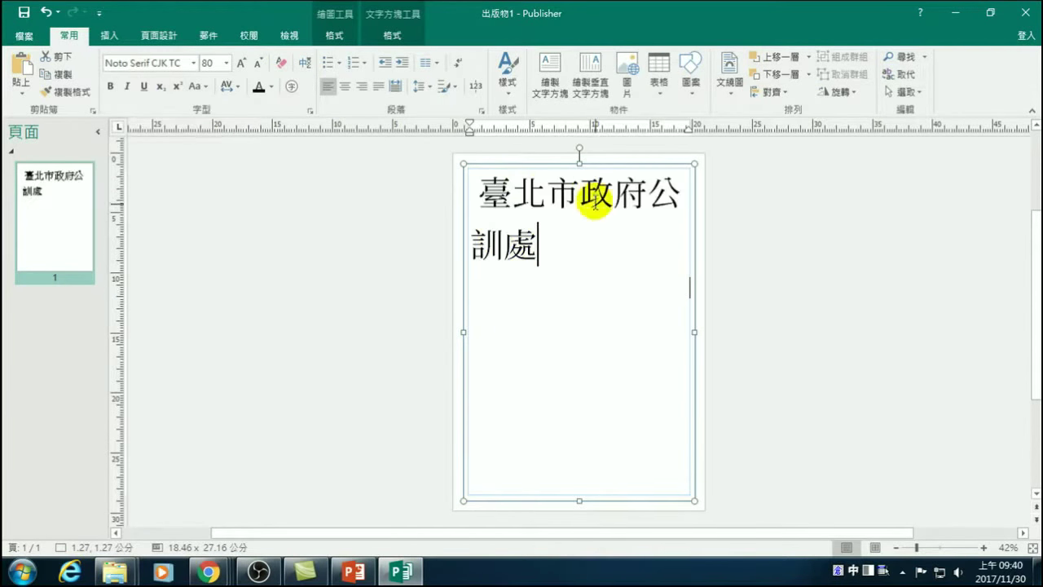
{"action": "left_click_drag", "start_coordinate": [577, 291], "coordinate": [461, 200]}
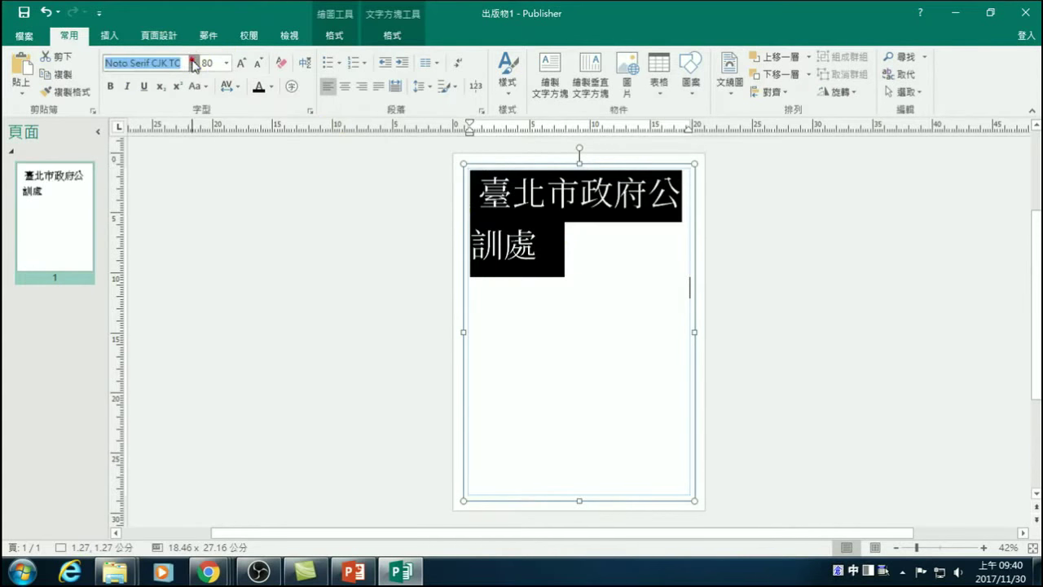
{"action": "left_click", "coordinate": [193, 62]}
{"action": "scroll", "coordinate": [154, 277], "scroll_direction": "down", "scroll_amount": 5}
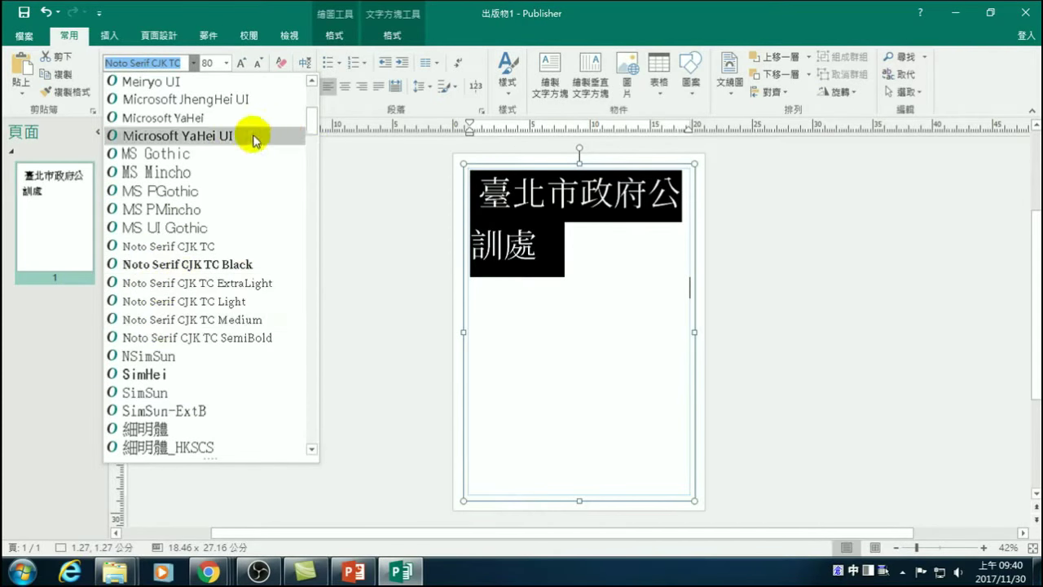
{"action": "left_click", "coordinate": [156, 264]}
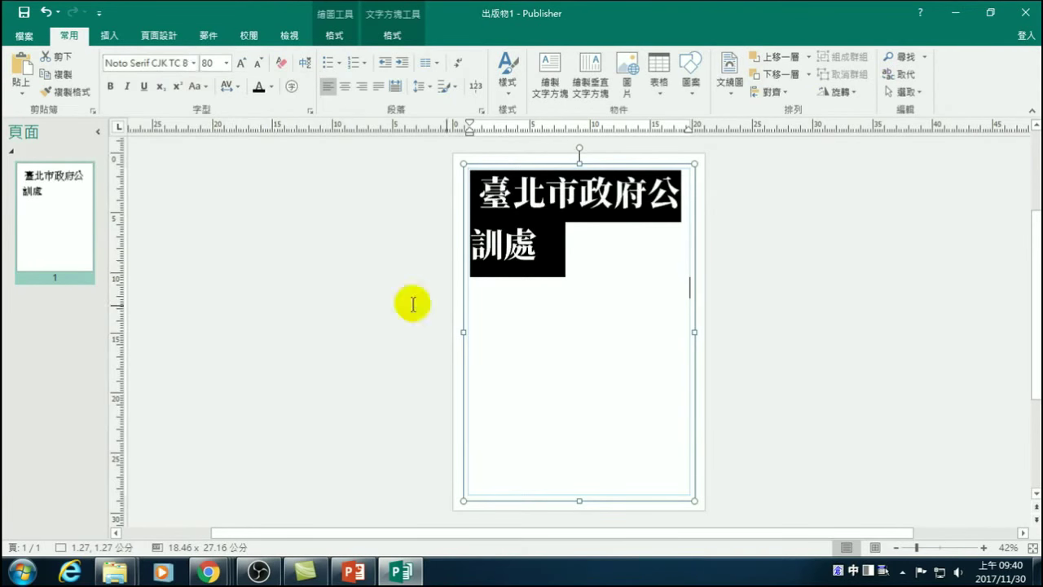
{"action": "left_click", "coordinate": [591, 285]}
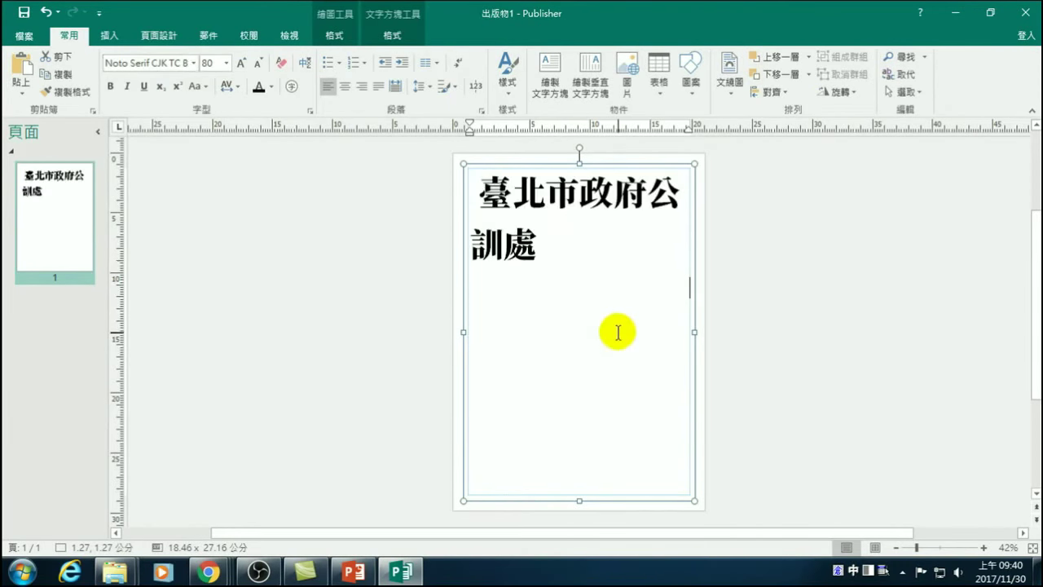